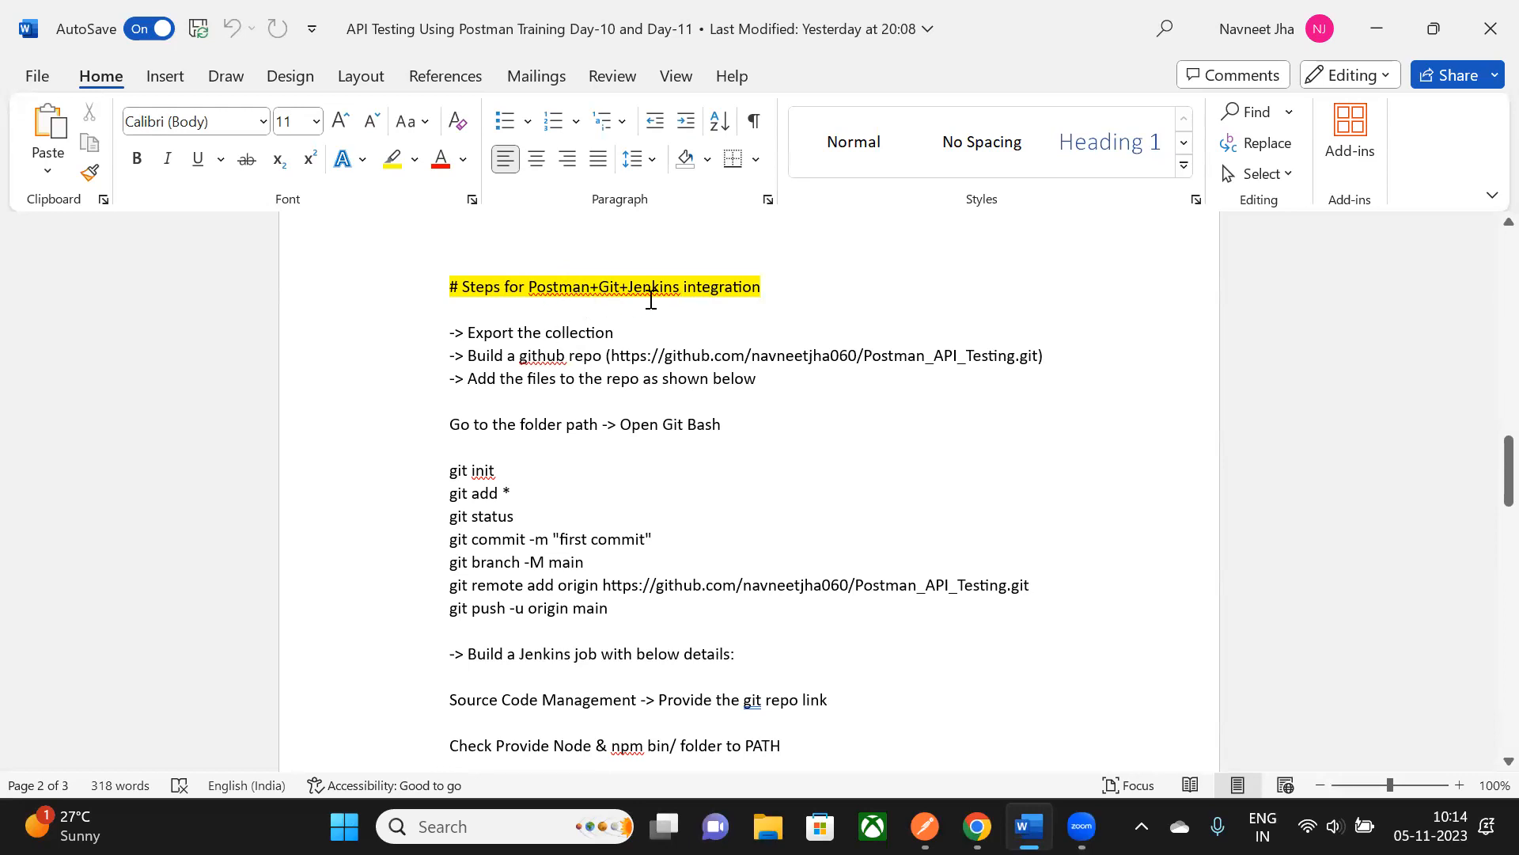
- Scroll through the Postman+Git+Jenkins notes and select the 'Export the collection' line
scroll(685, 298, "down", 1)
scroll(679, 312, "up", 1)
scroll(922, 465, "down", 1)
scroll(390, 372, "up", 1)
scroll(720, 568, "down", 1)
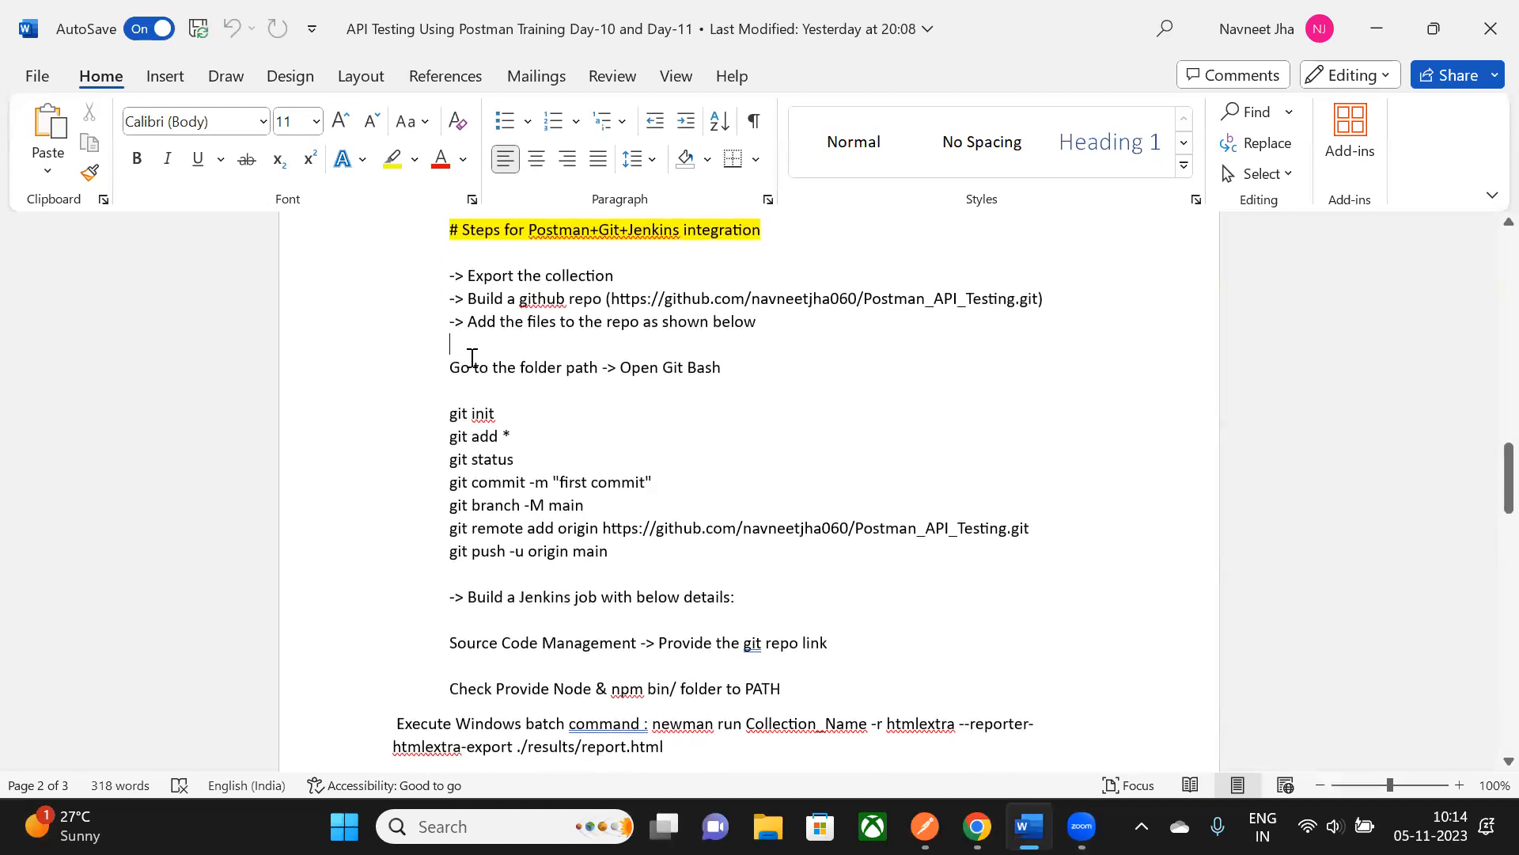
scroll(485, 570, "down", 1)
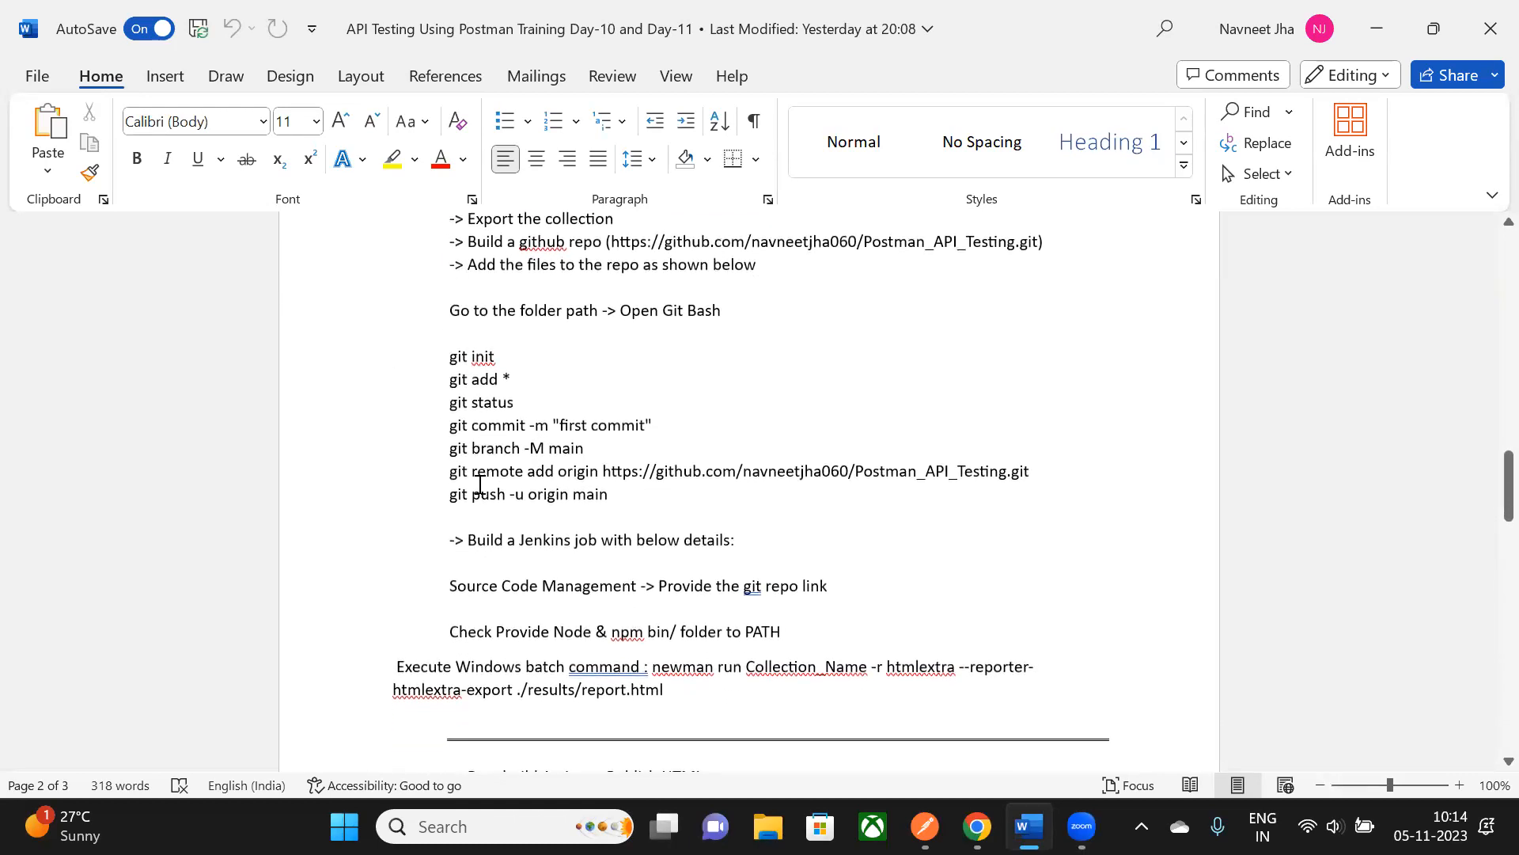
scroll(480, 485, "down", 6)
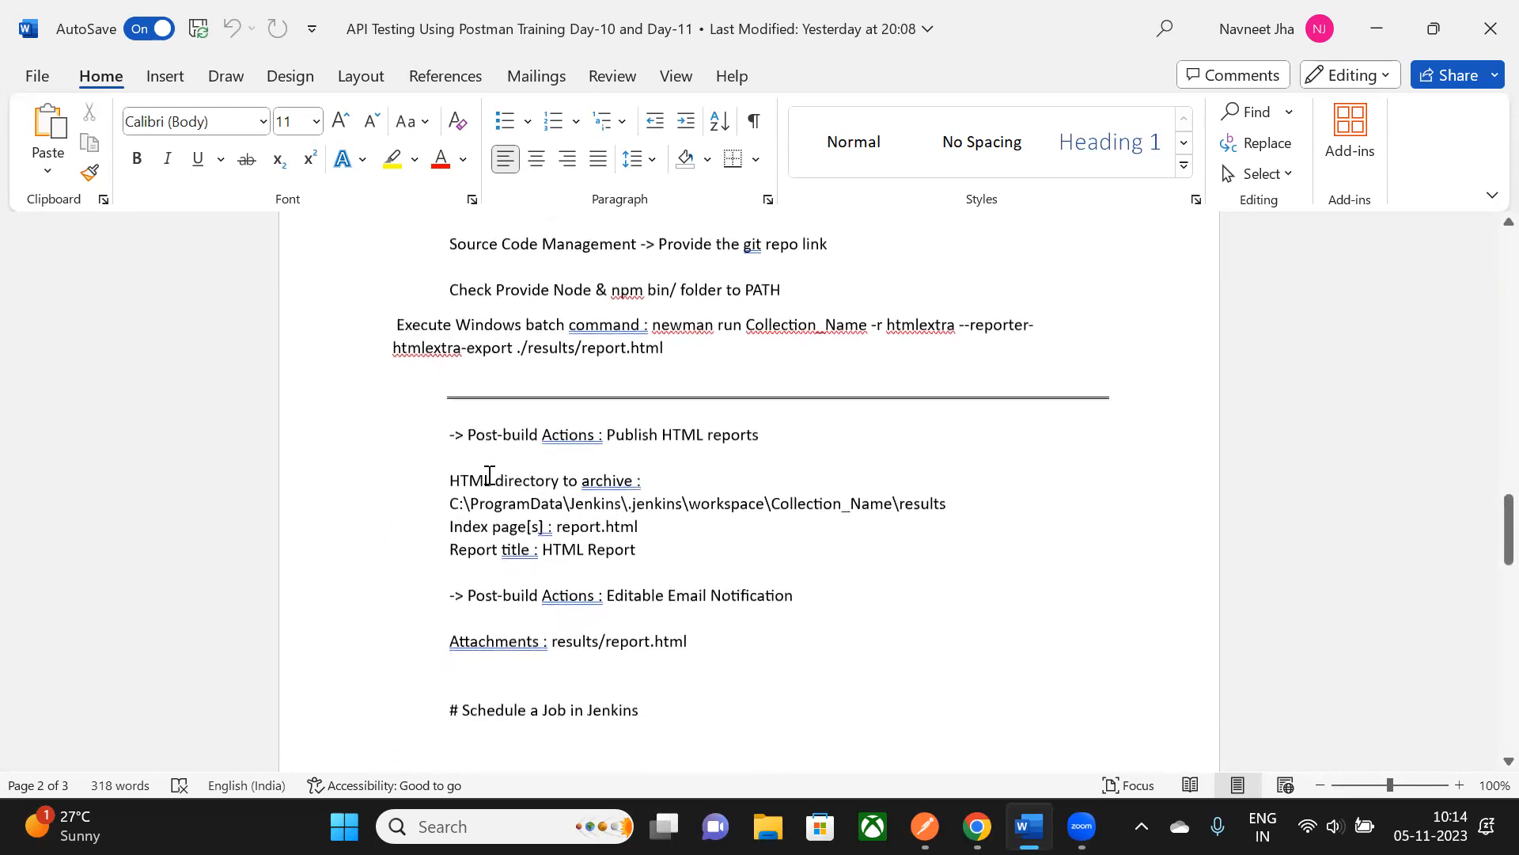
scroll(489, 475, "down", 2)
scroll(478, 454, "down", 6)
scroll(483, 451, "up", 18)
scroll(499, 428, "down", 3)
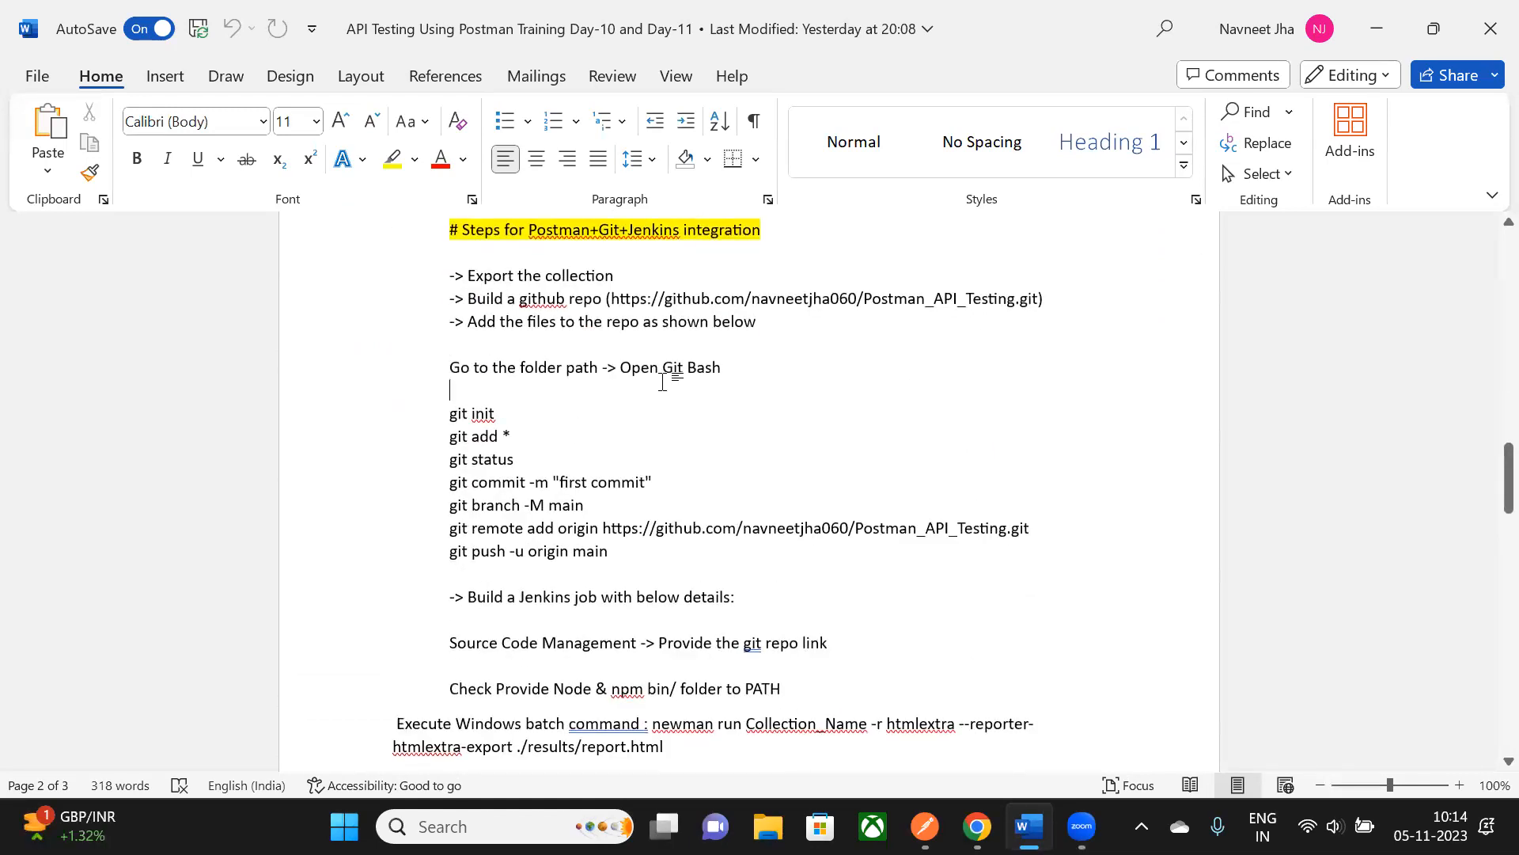
triple_click(575, 277)
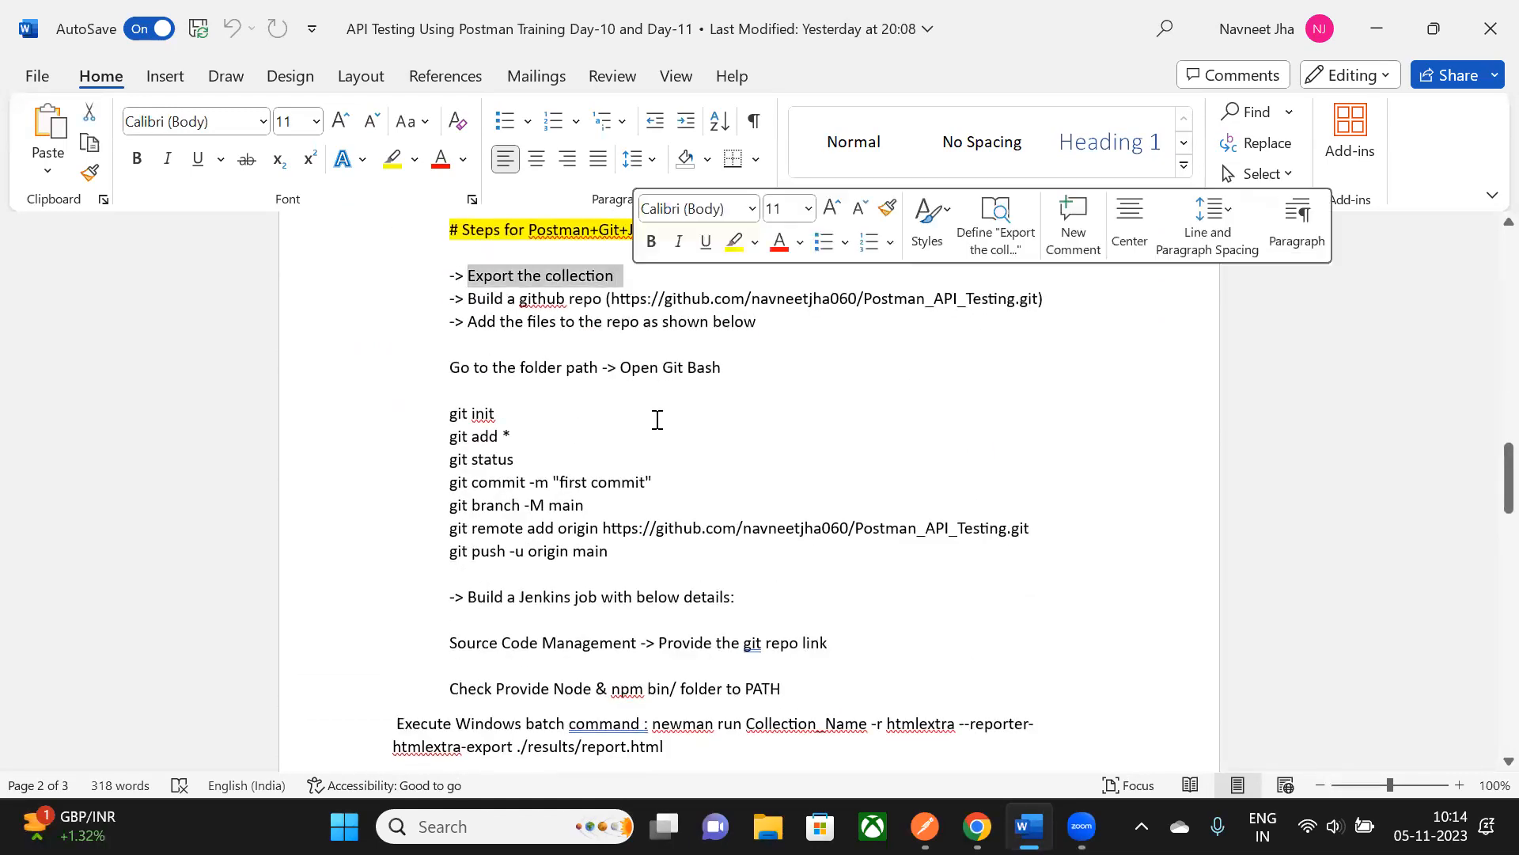
- In Postman, send the Create a User request after checking its JSON body
key("alt+Tab")
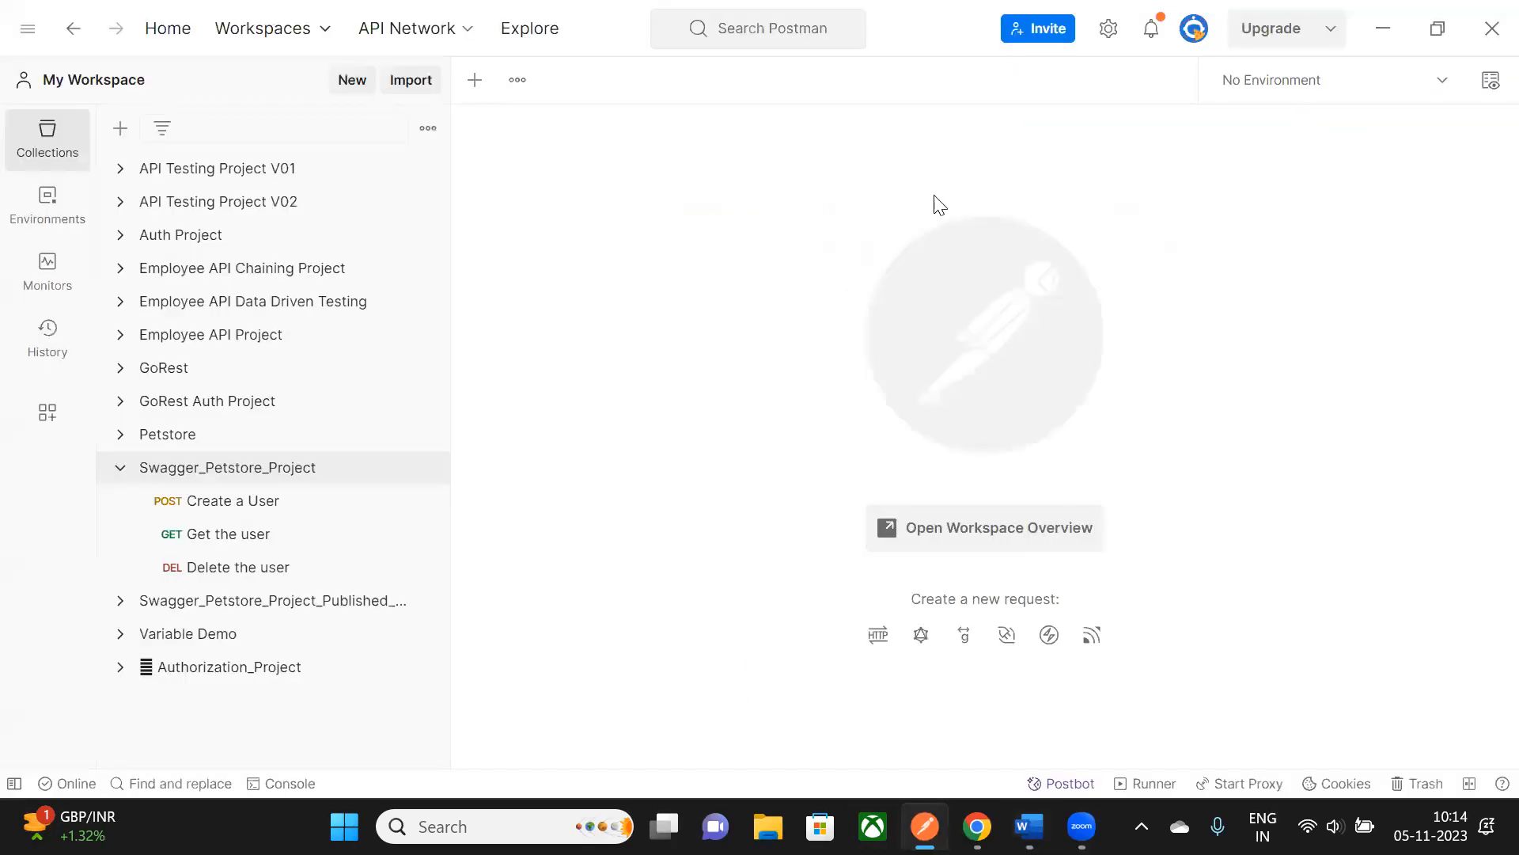
left_click(120, 468)
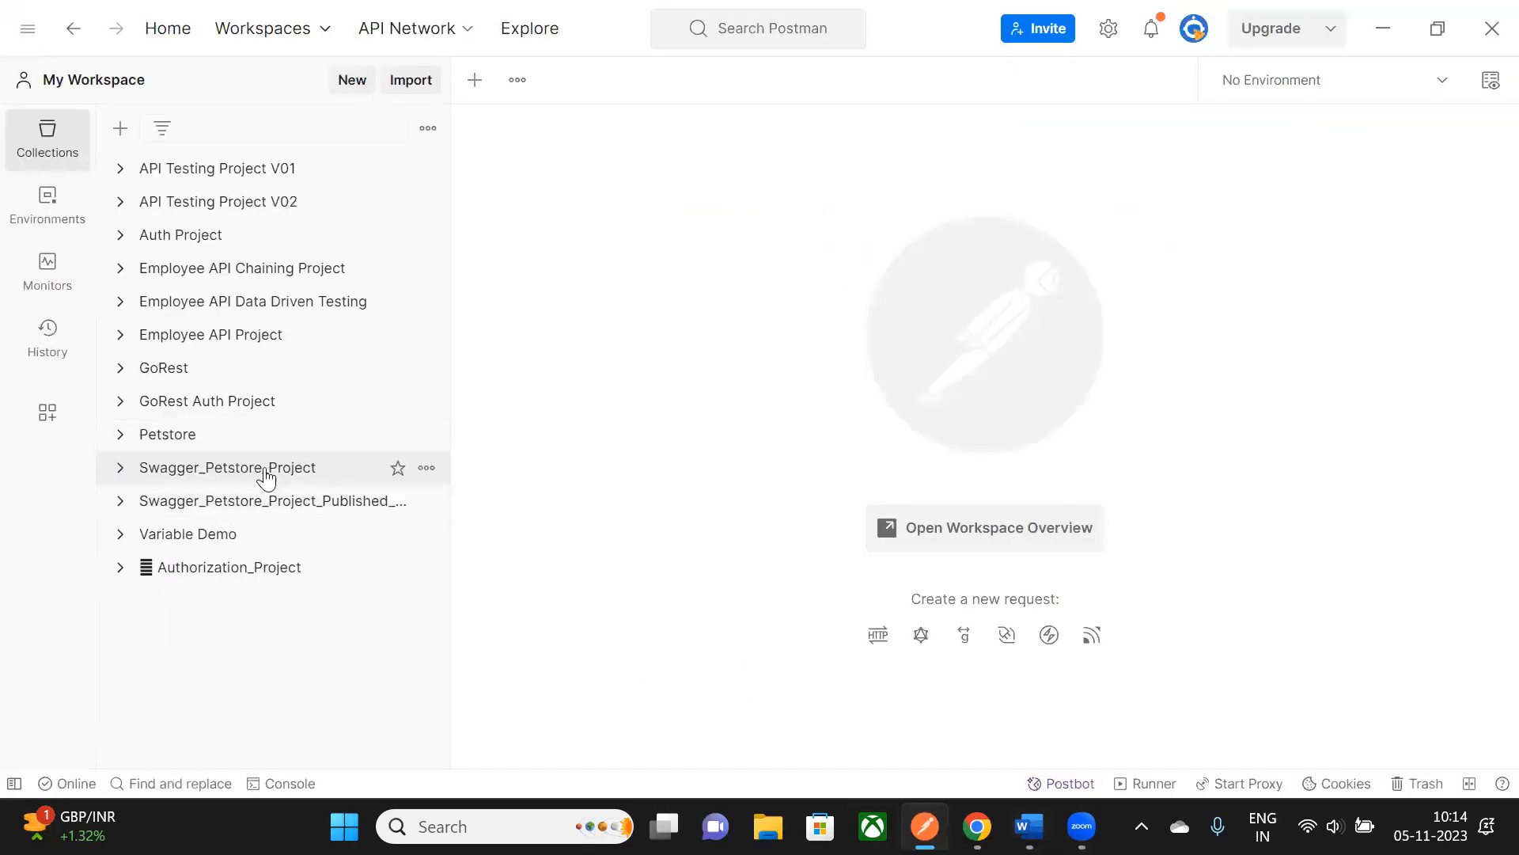
left_click(119, 473)
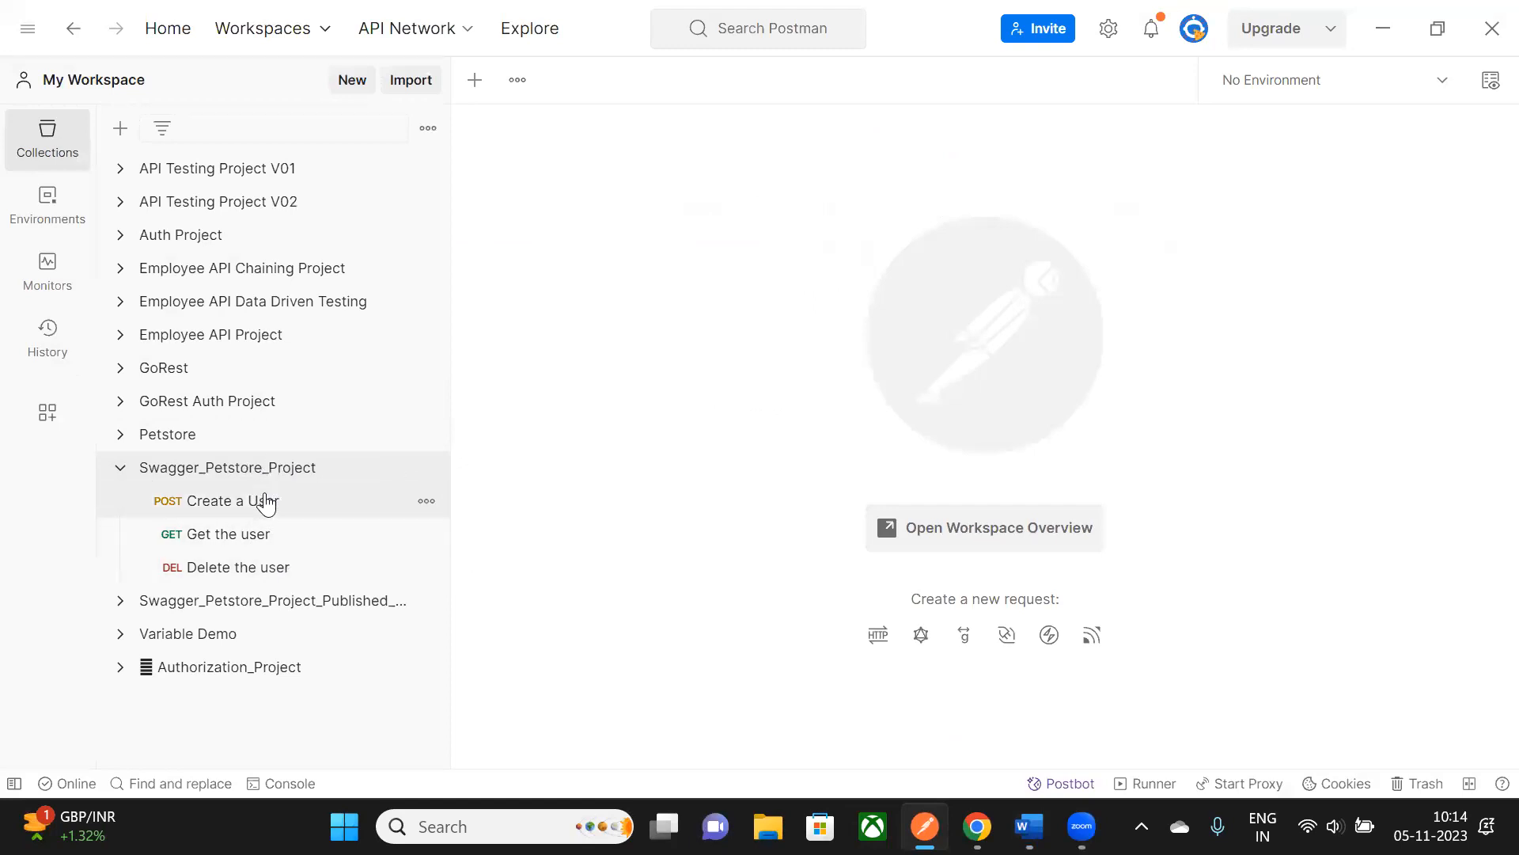
left_click(264, 500)
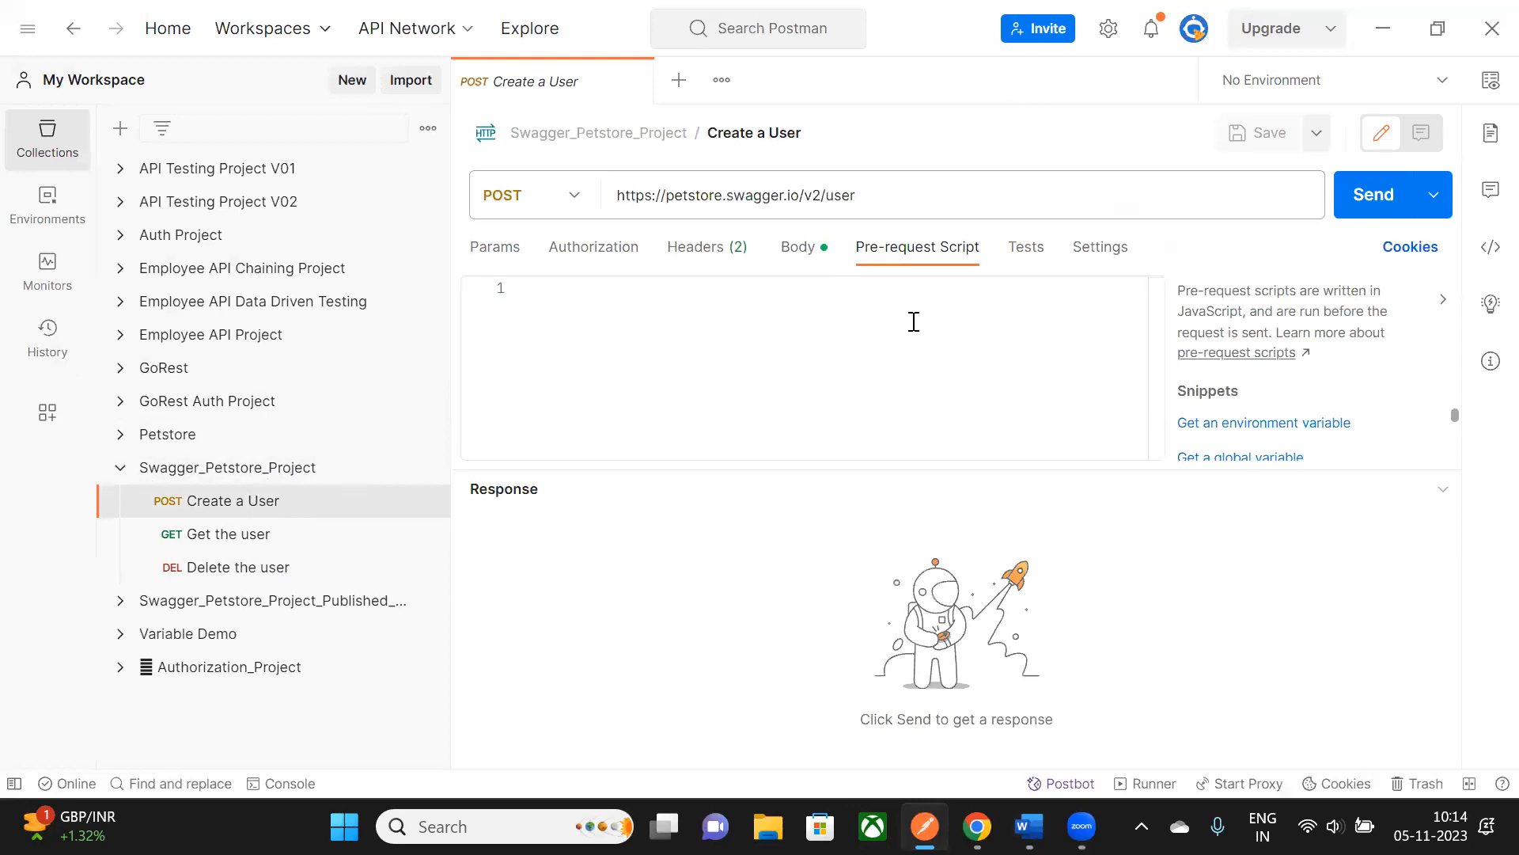
left_click(795, 248)
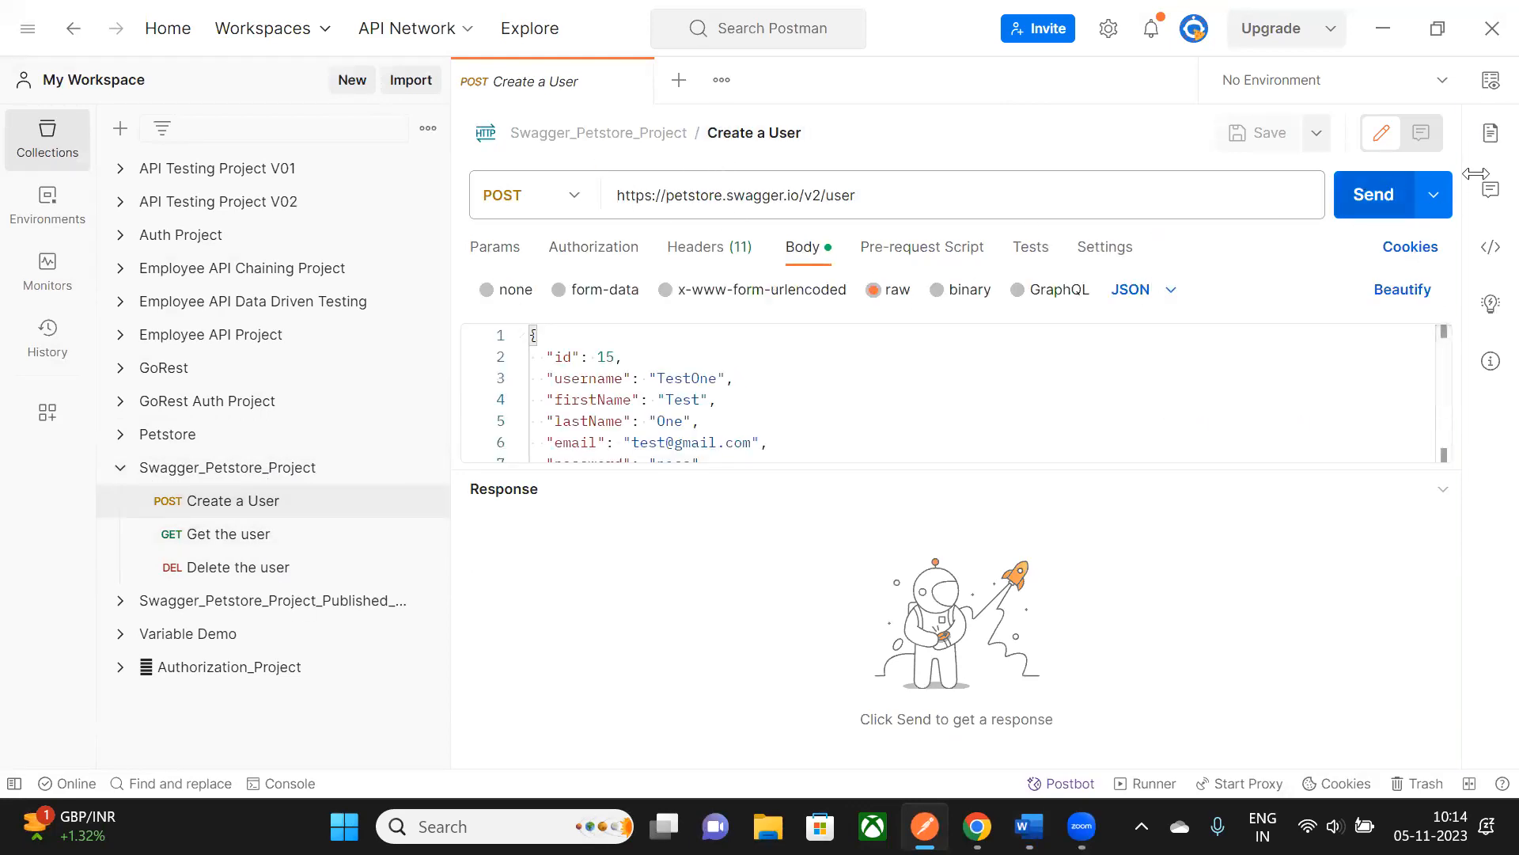
left_click(1373, 195)
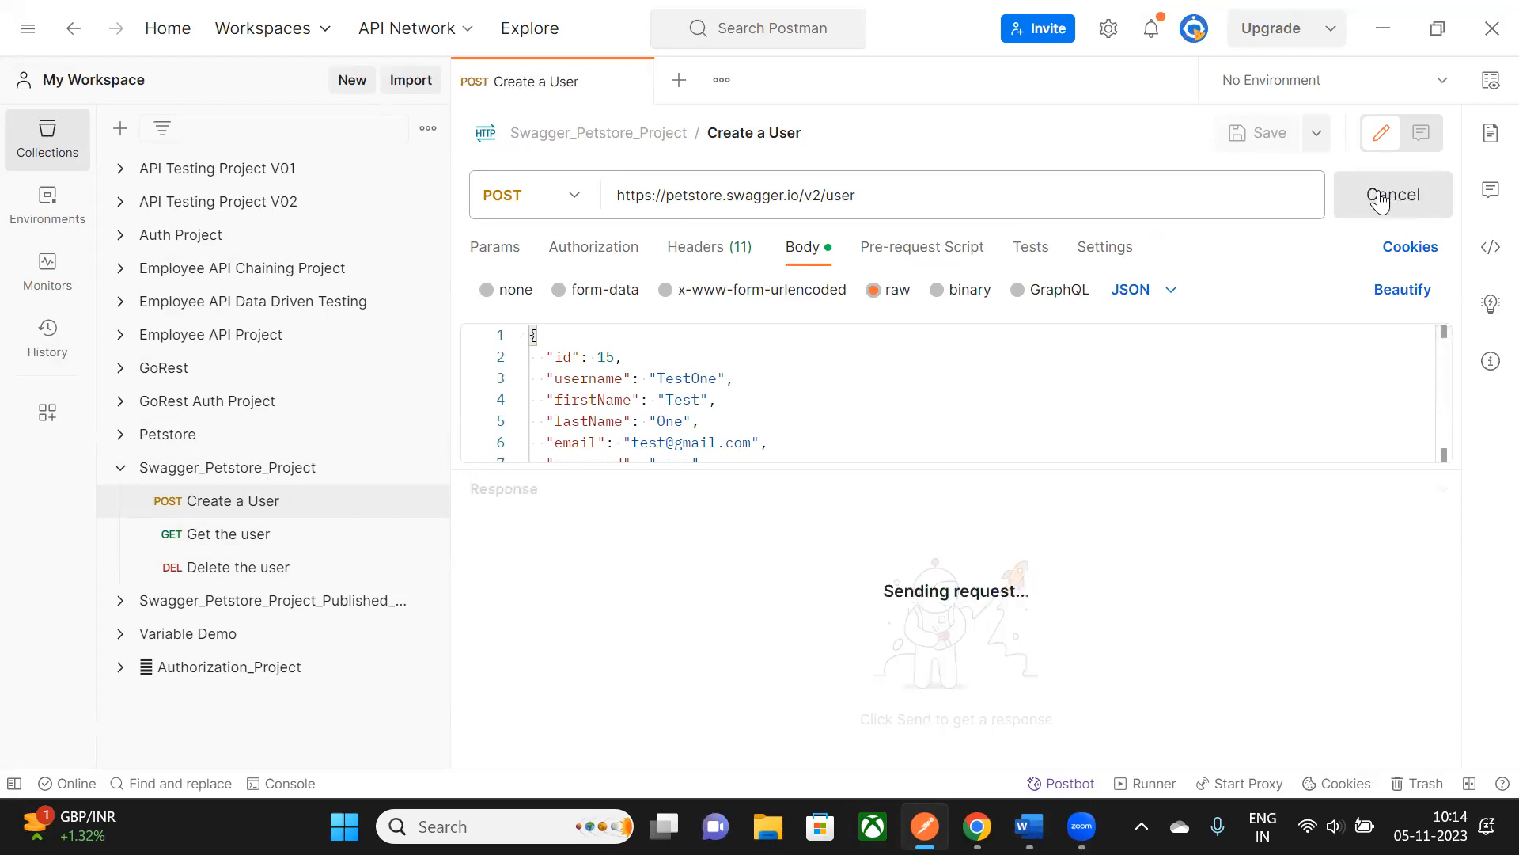
- Close the request, view the Swagger_Petstore_Project overview, and minimize Postman
left_click(633, 82)
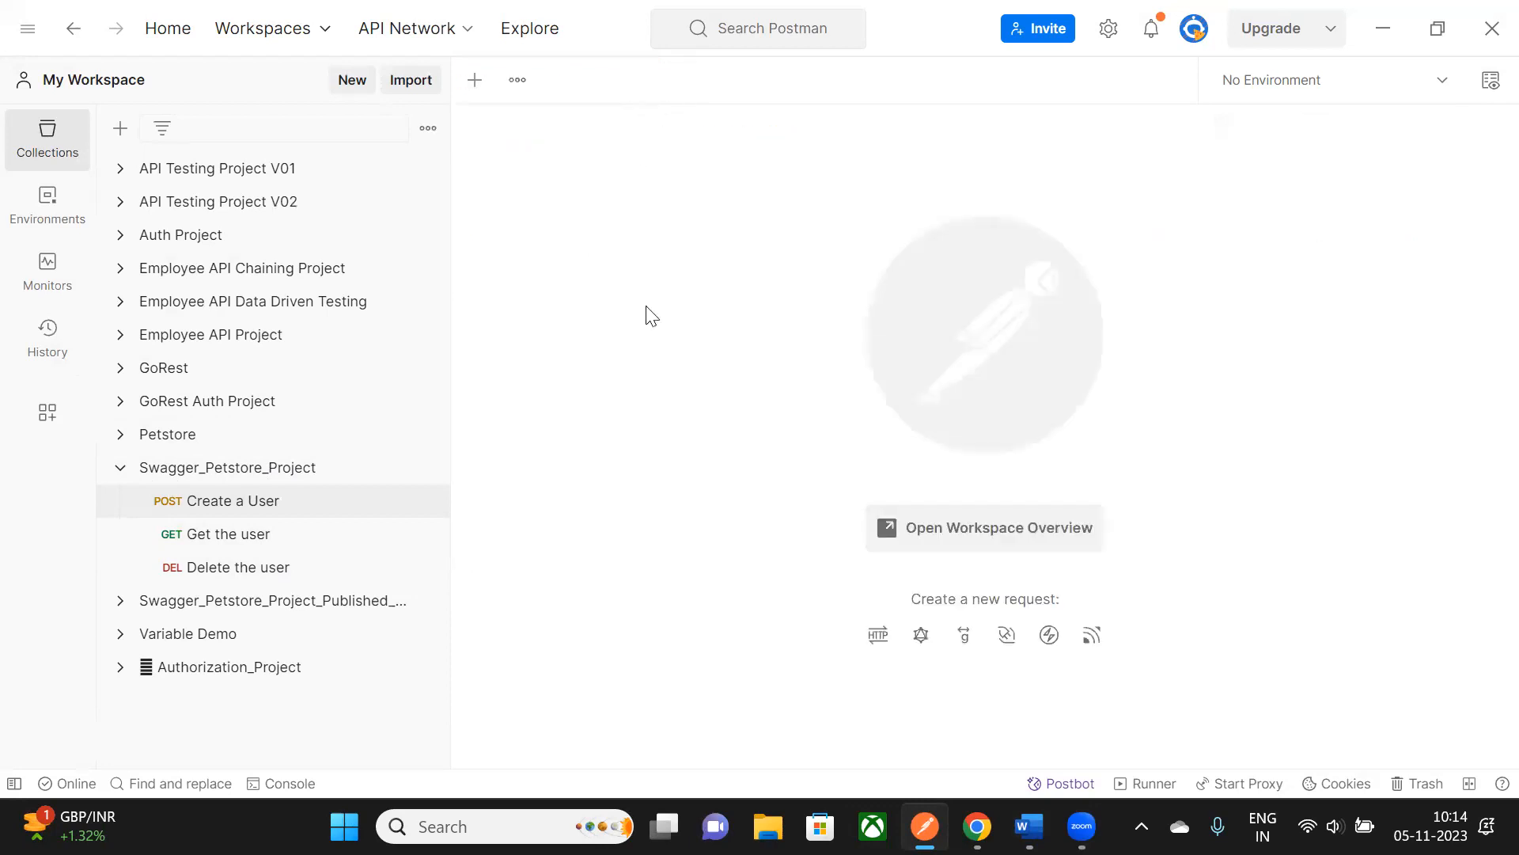
left_click(289, 474)
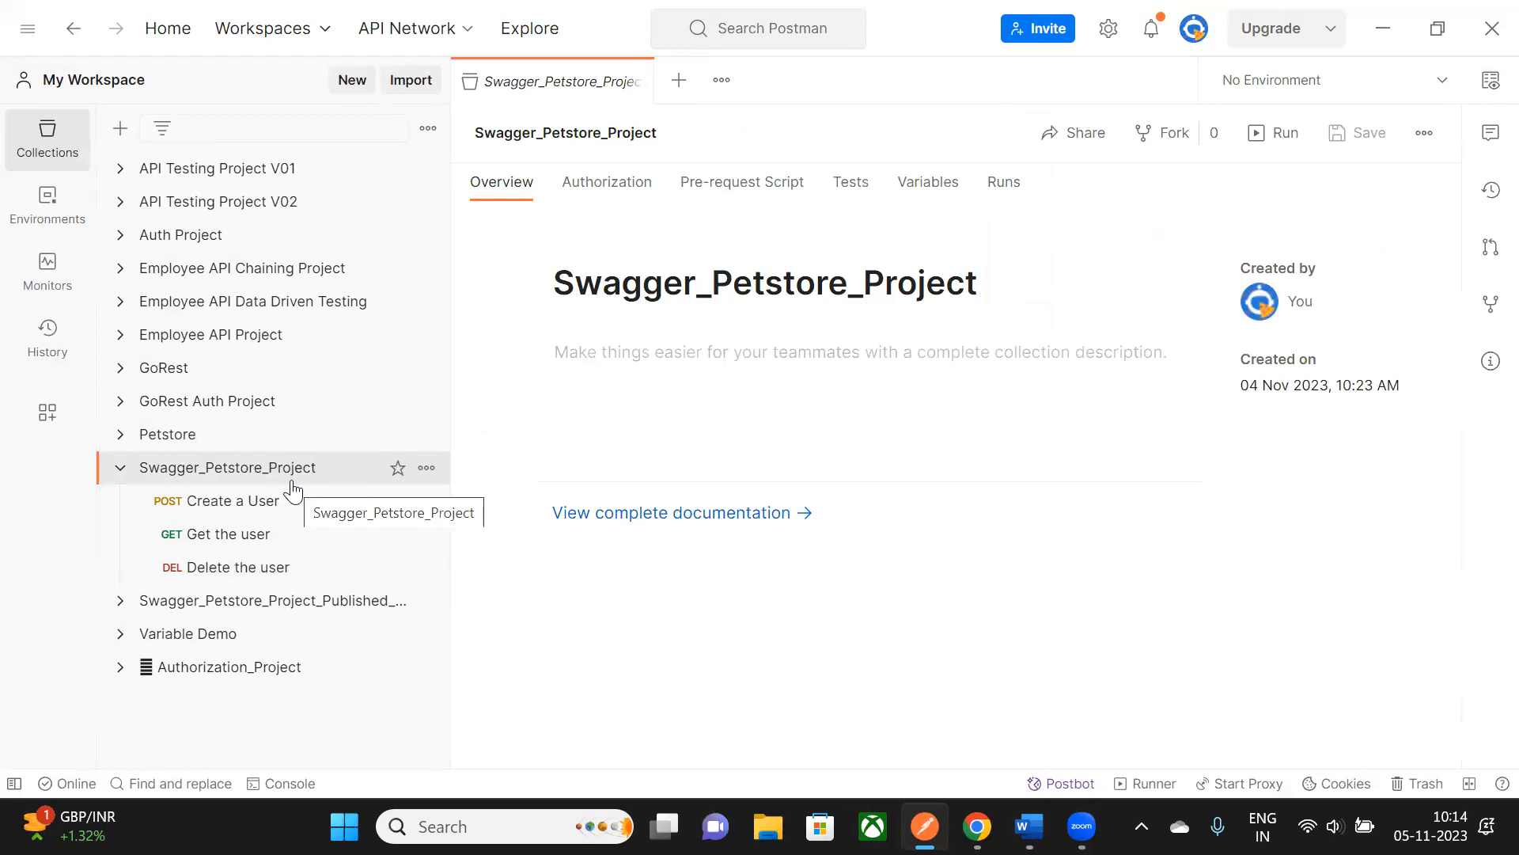
left_click(1395, 30)
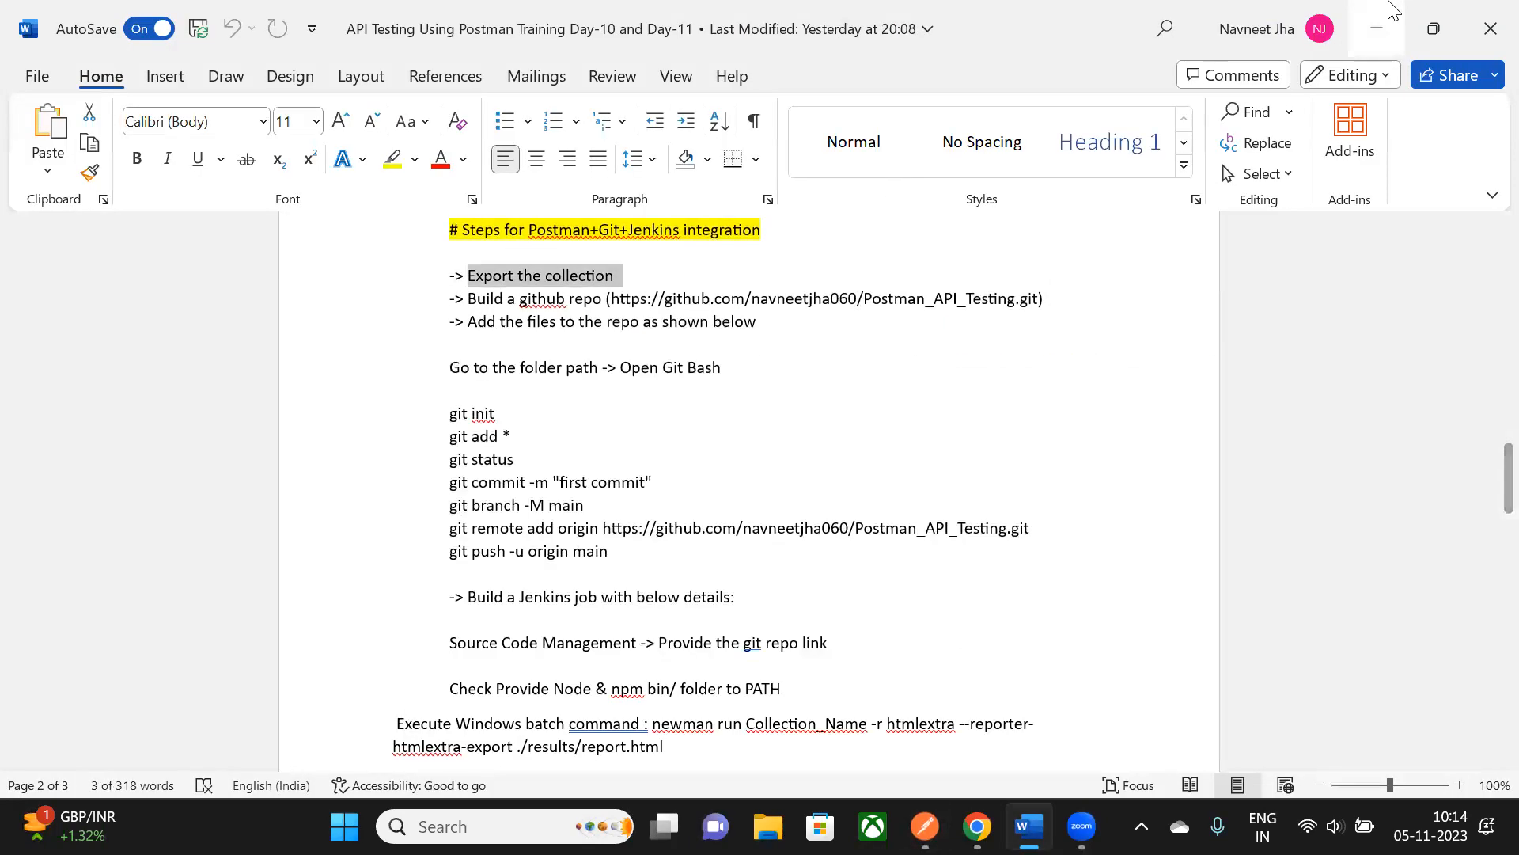
- Create a desktop folder in the top row named Postman_Jenkins_Integration
key("super+d")
right_click(496, 326)
mouse_move(583, 492)
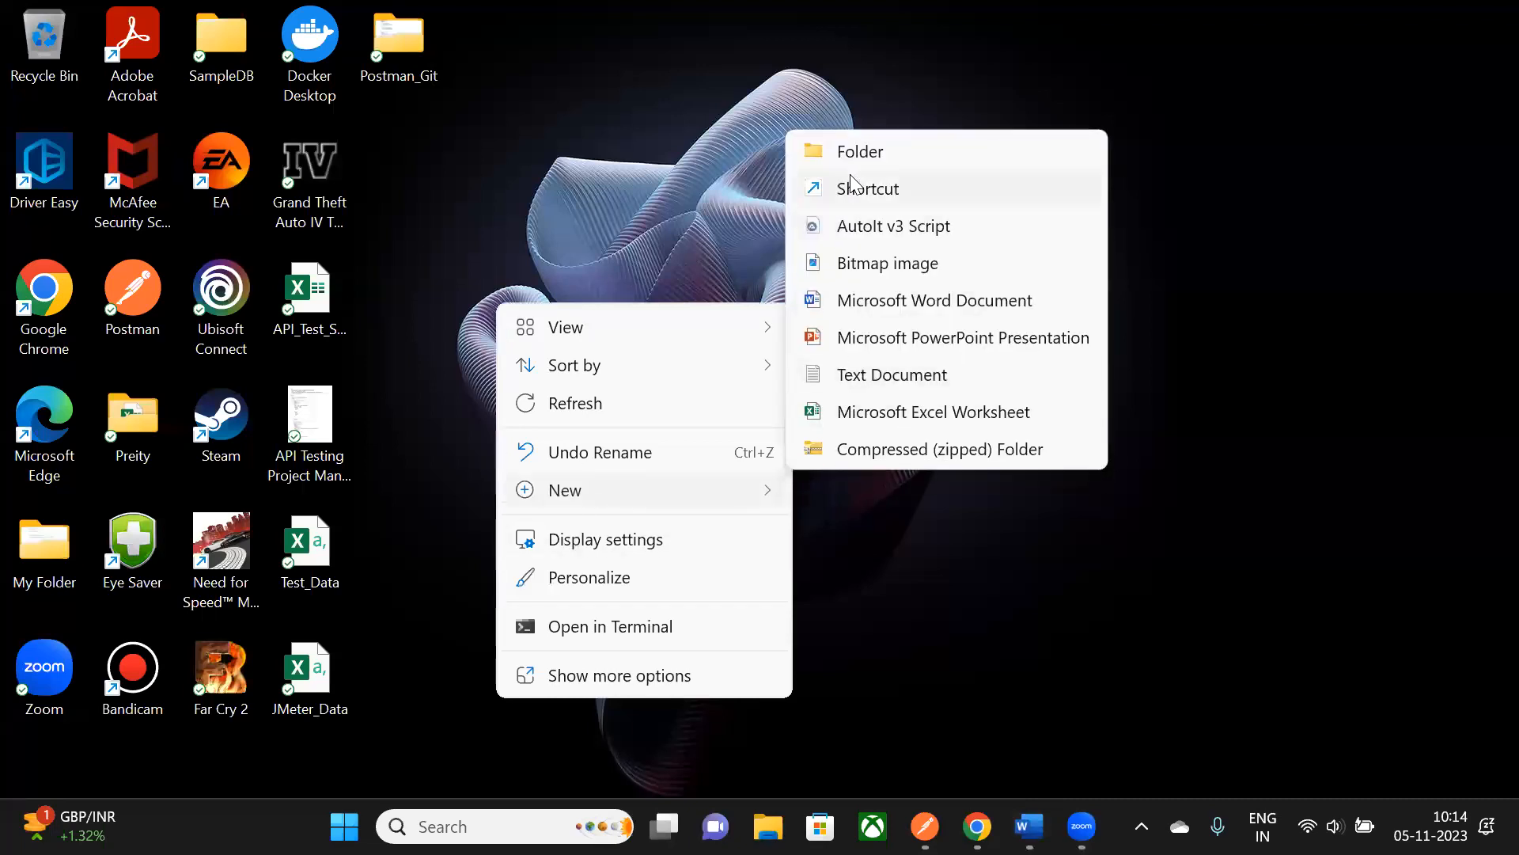
left_click(859, 152)
left_click_drag(486, 413, 413, 199)
left_click(411, 201)
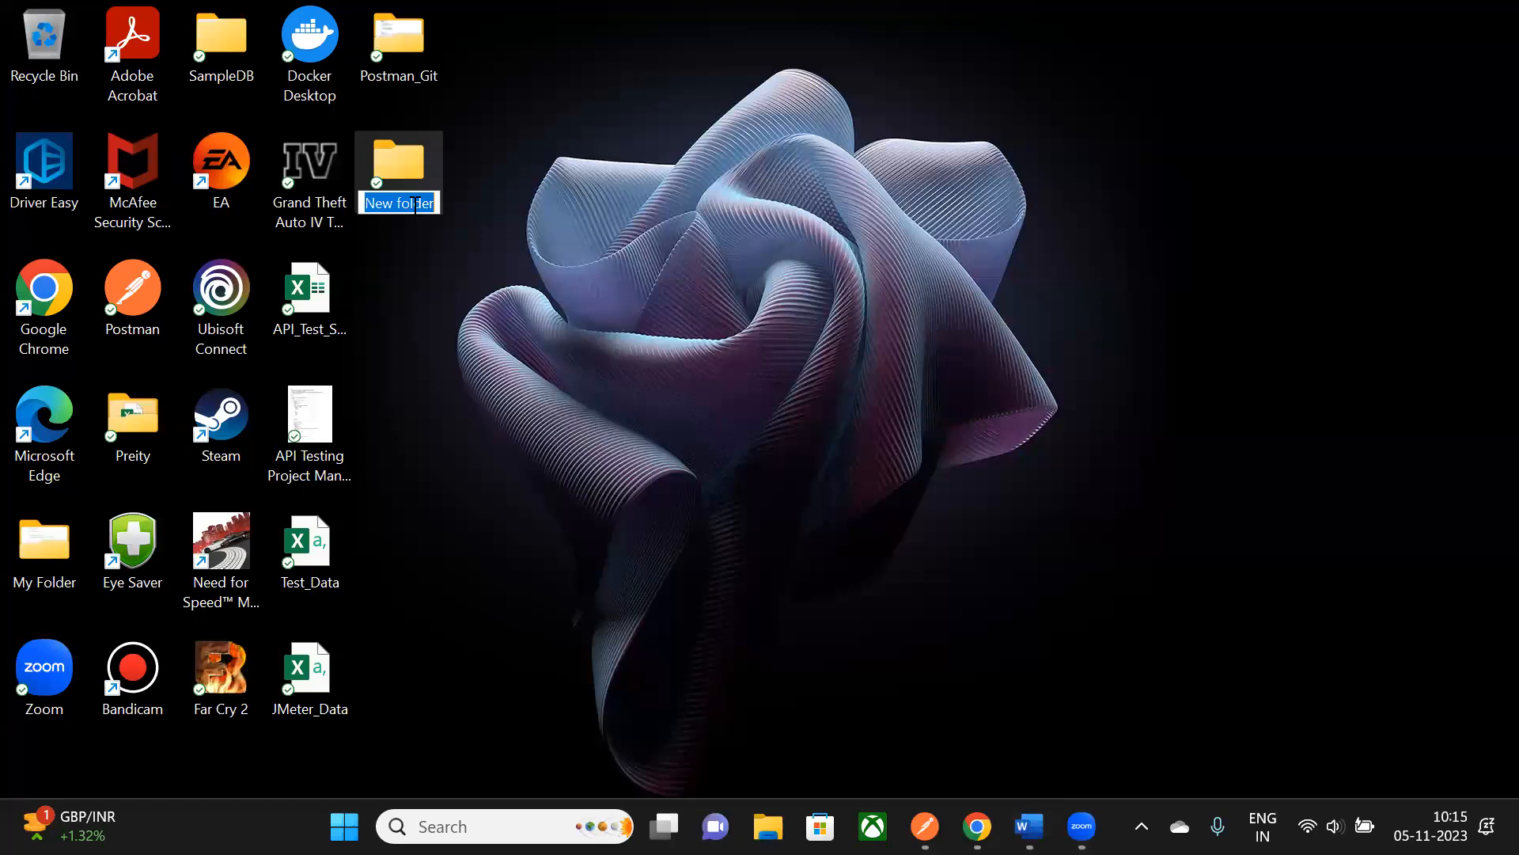
type("Postman")
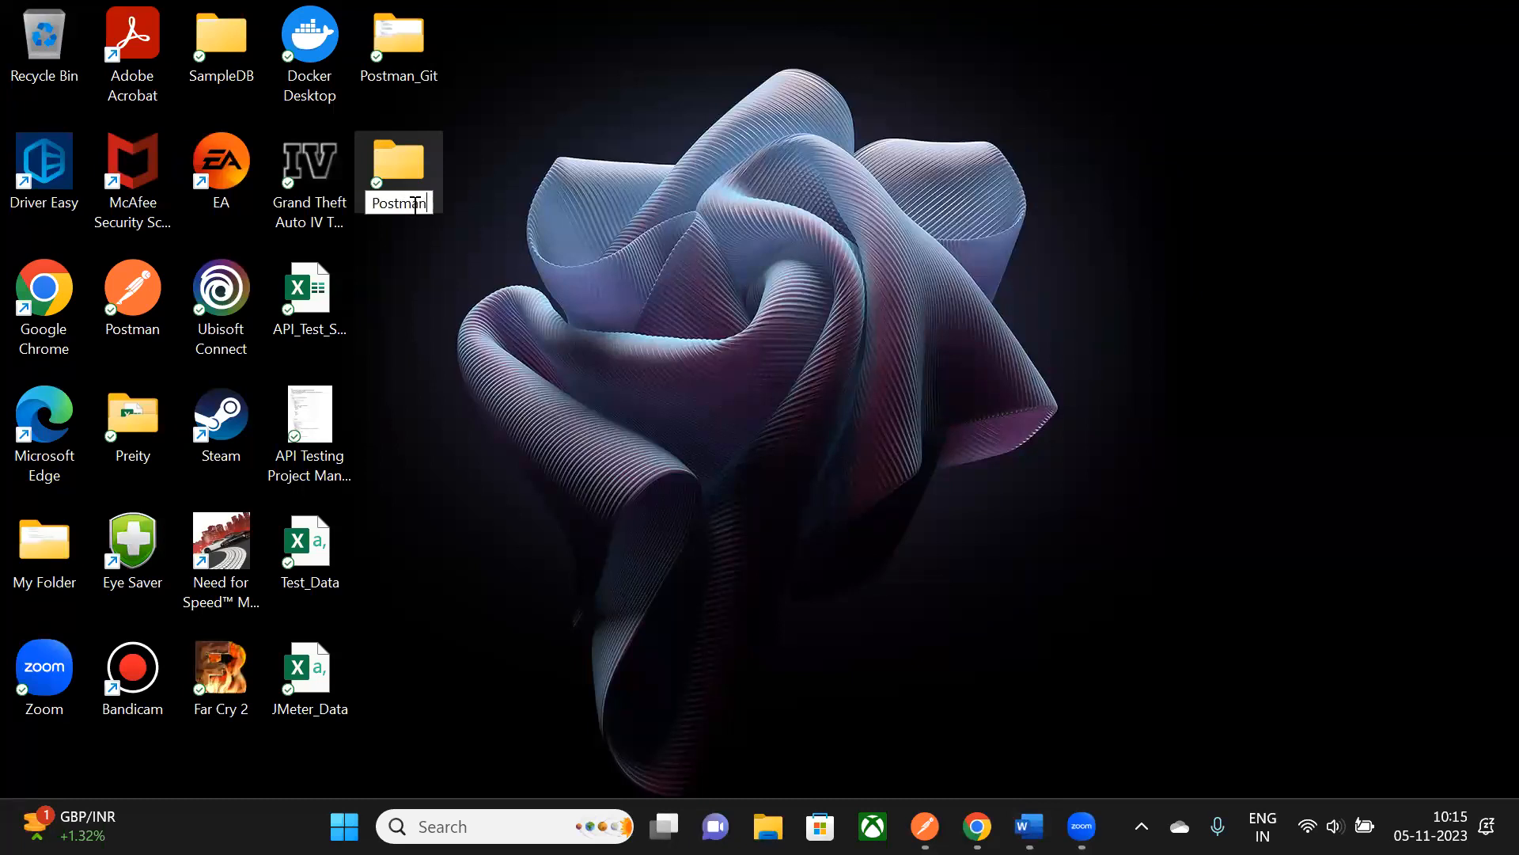
type("_Jenki")
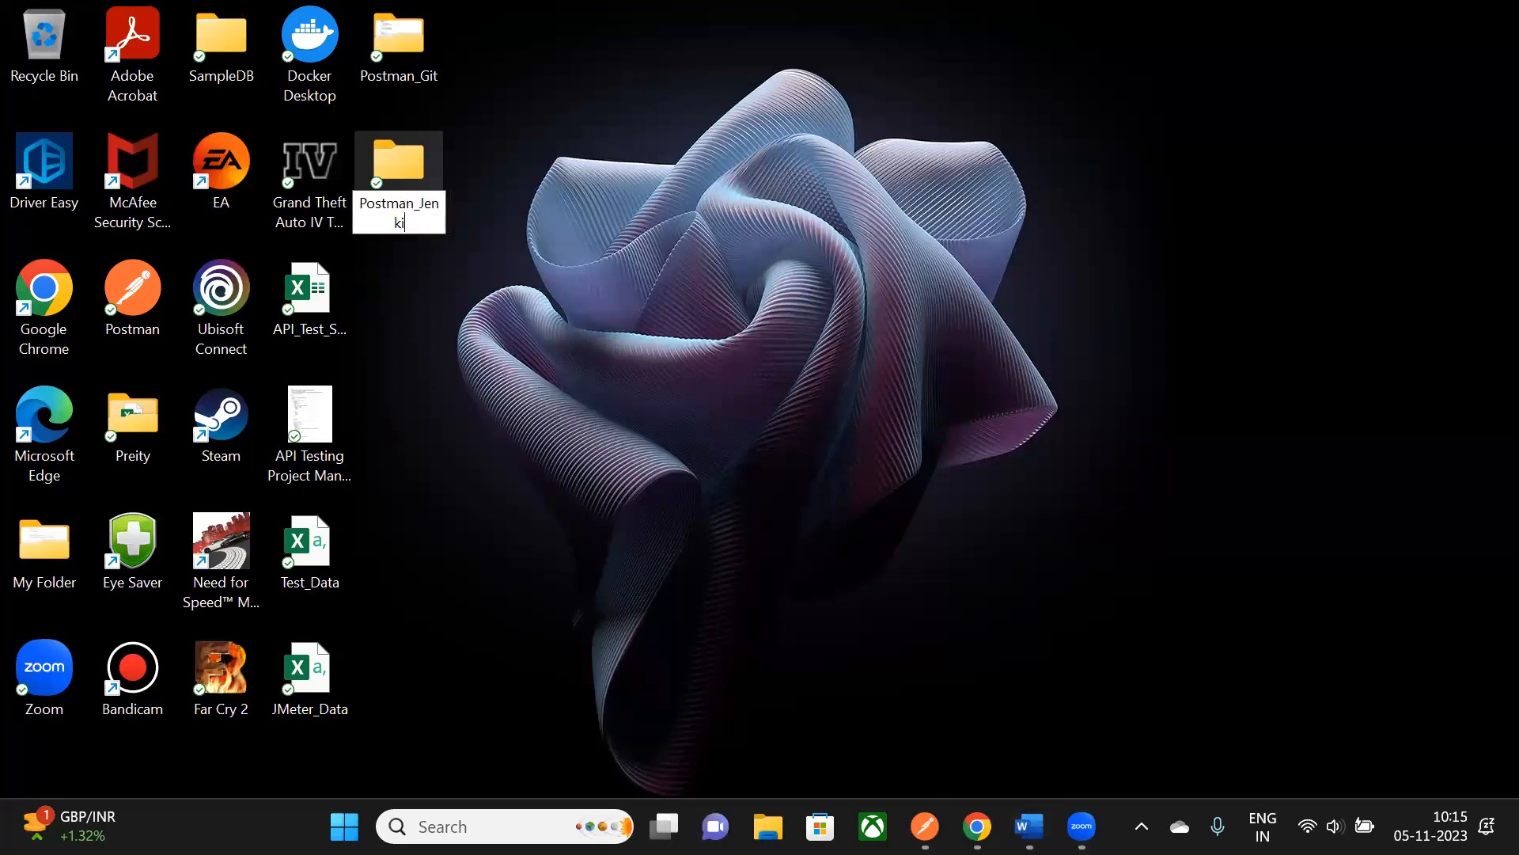
type("ns_Integration")
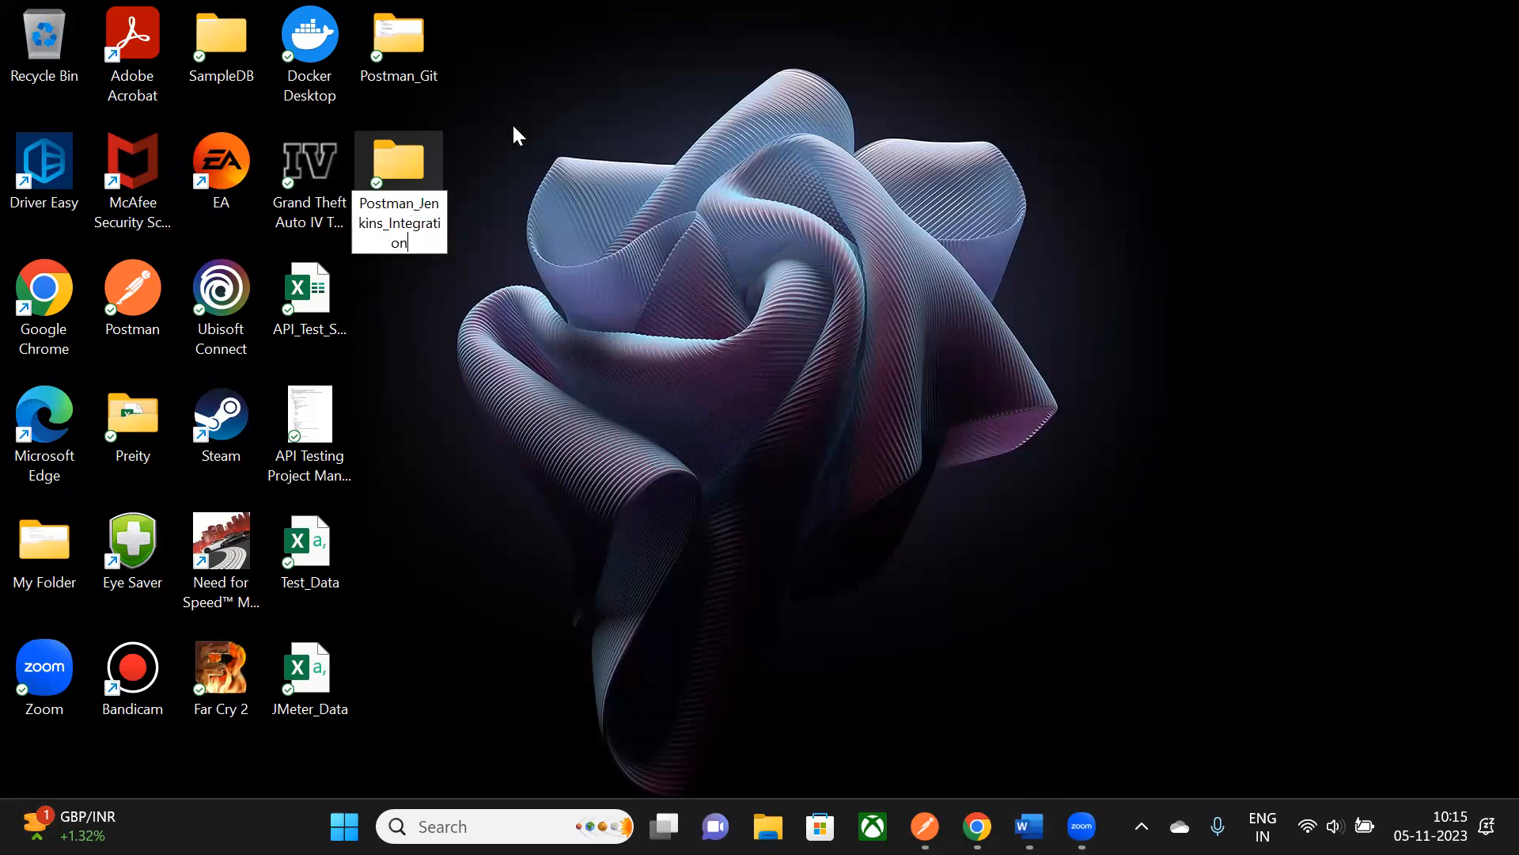
key("Return")
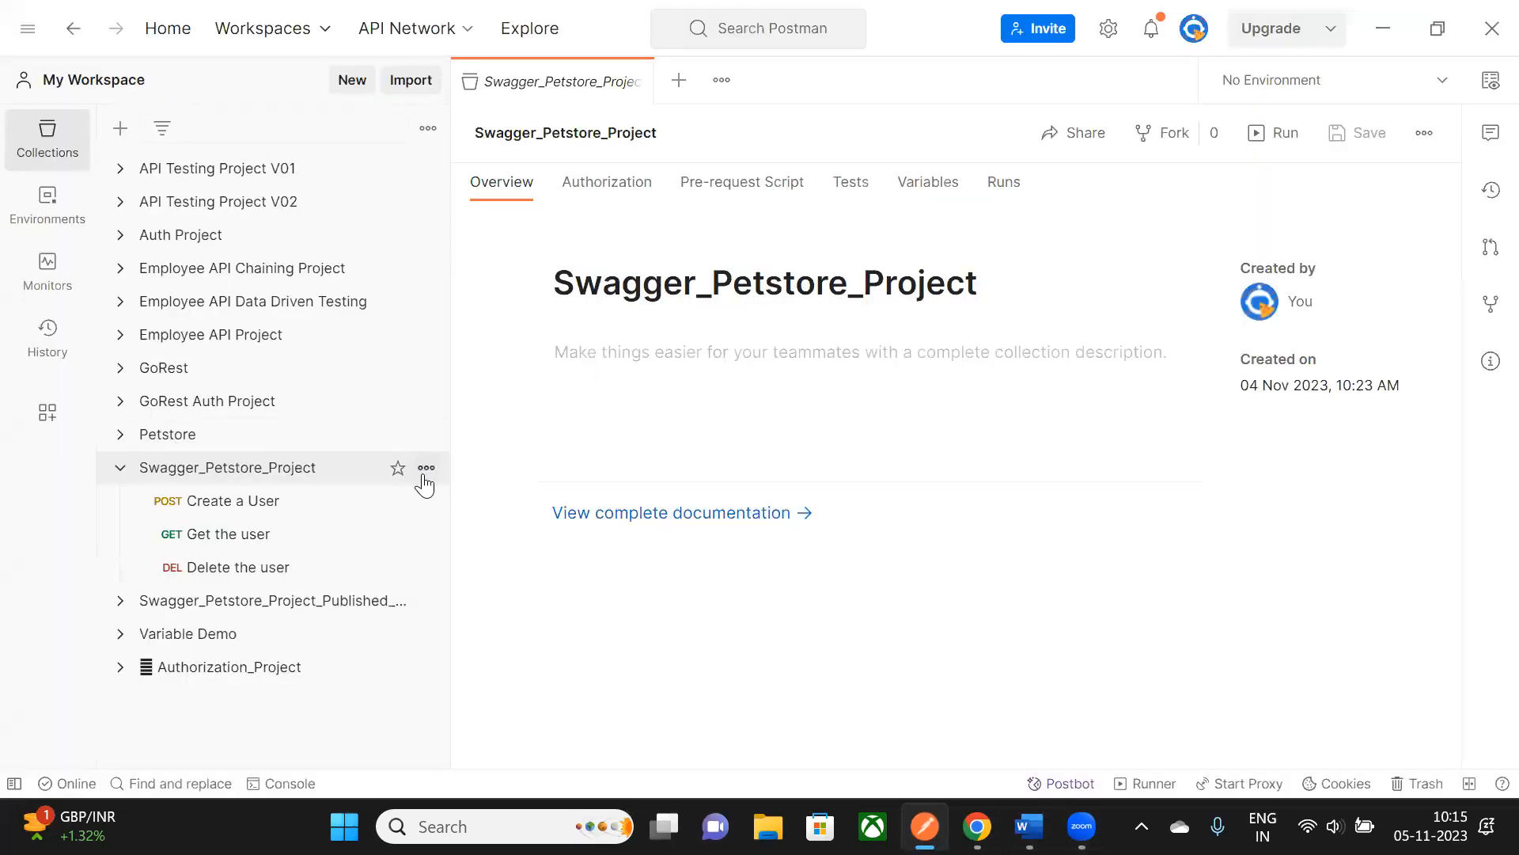
- Export Swagger_Petstore_Project as v2.1 into Desktop\Postman_Jenkins_Integration, then minimize Postman
left_click(427, 468)
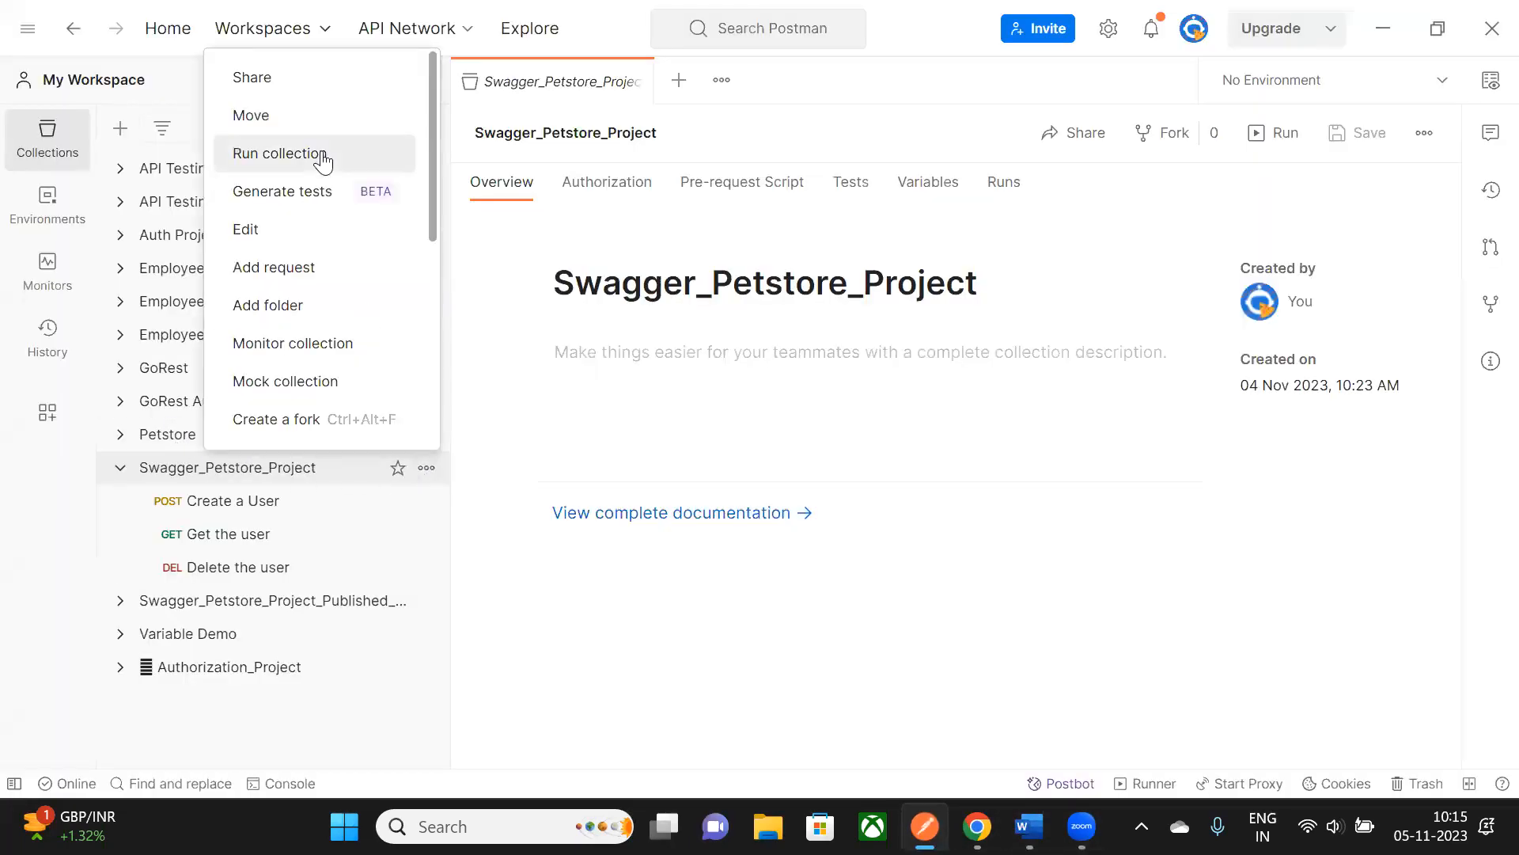
scroll(323, 161, "down", 4)
left_click(269, 372)
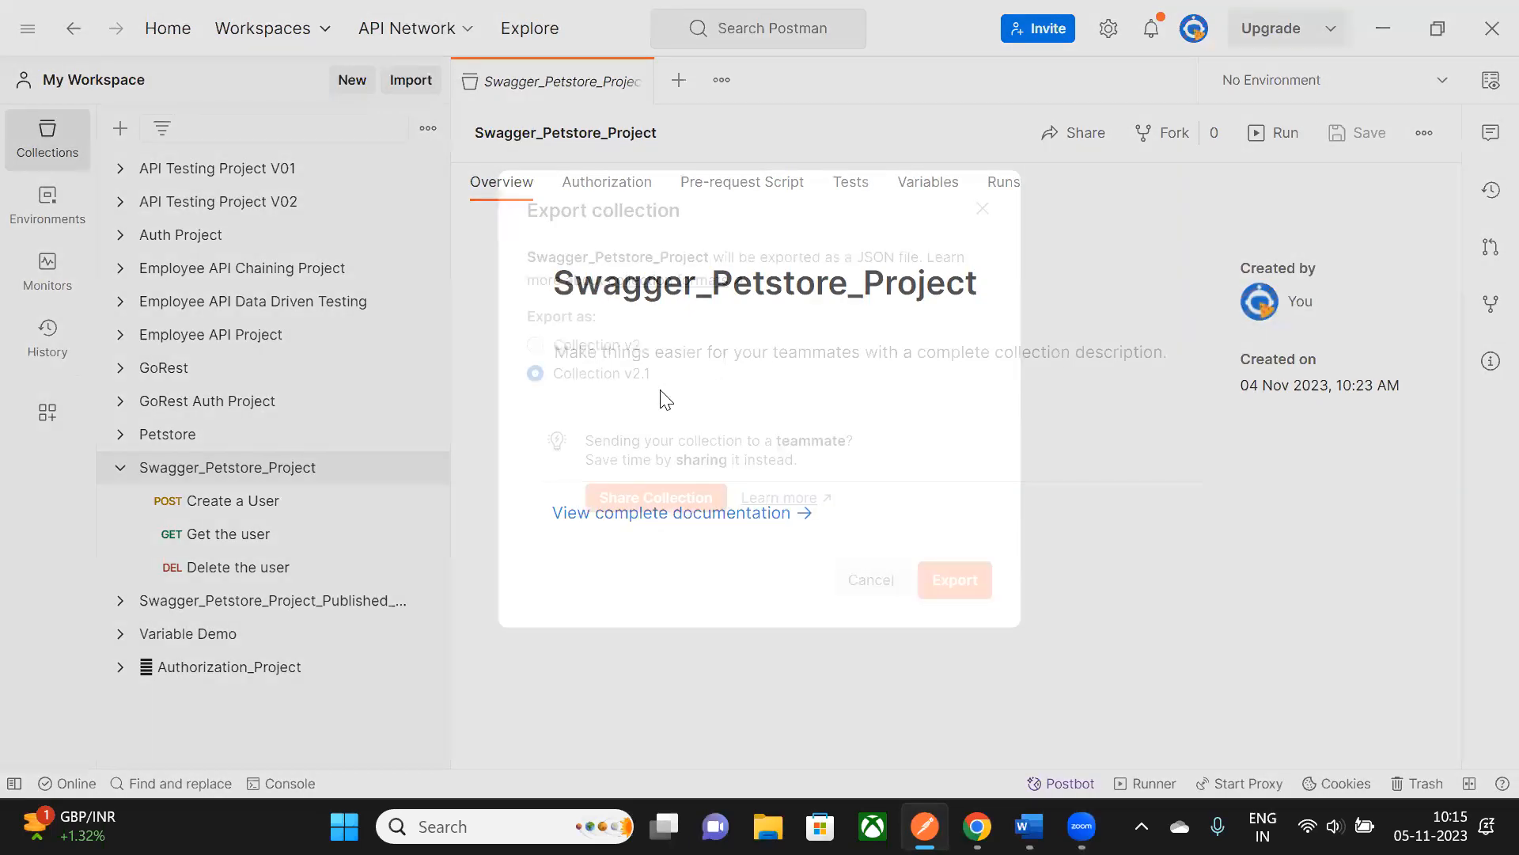
left_click(959, 587)
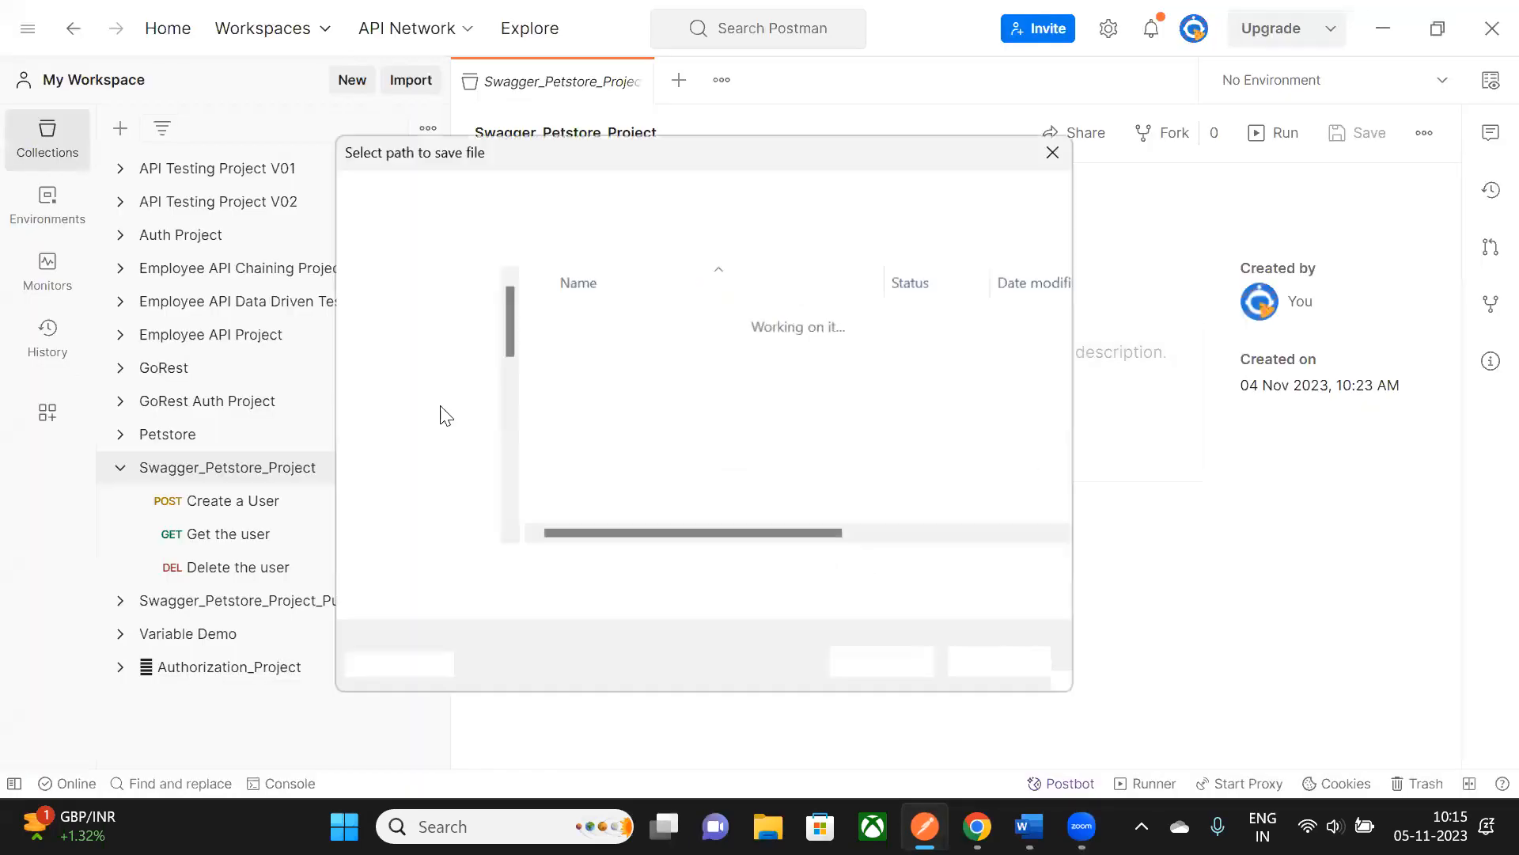
left_click(432, 405)
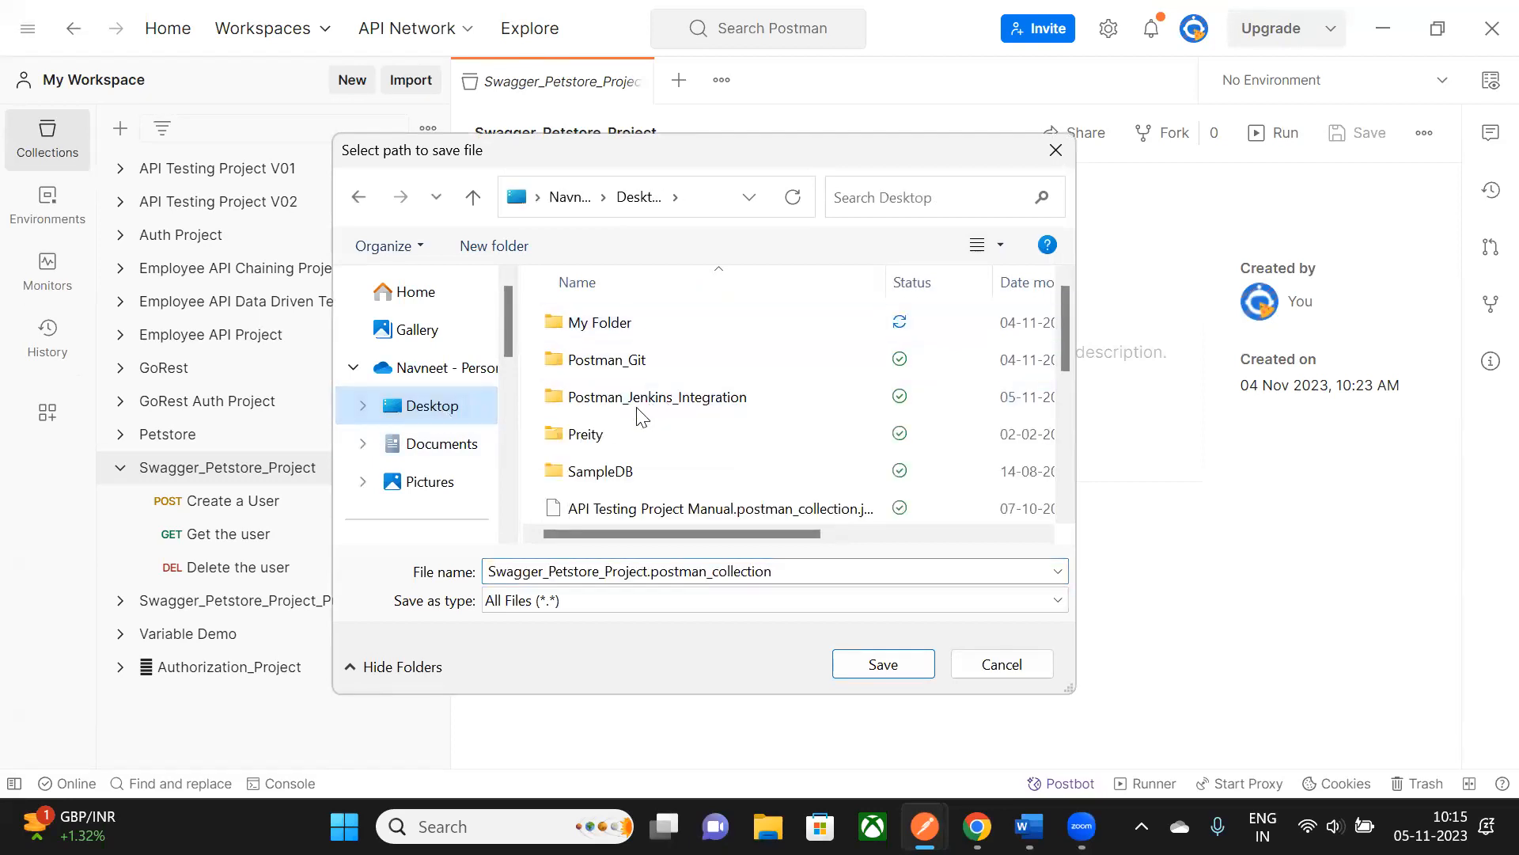
double_click(673, 398)
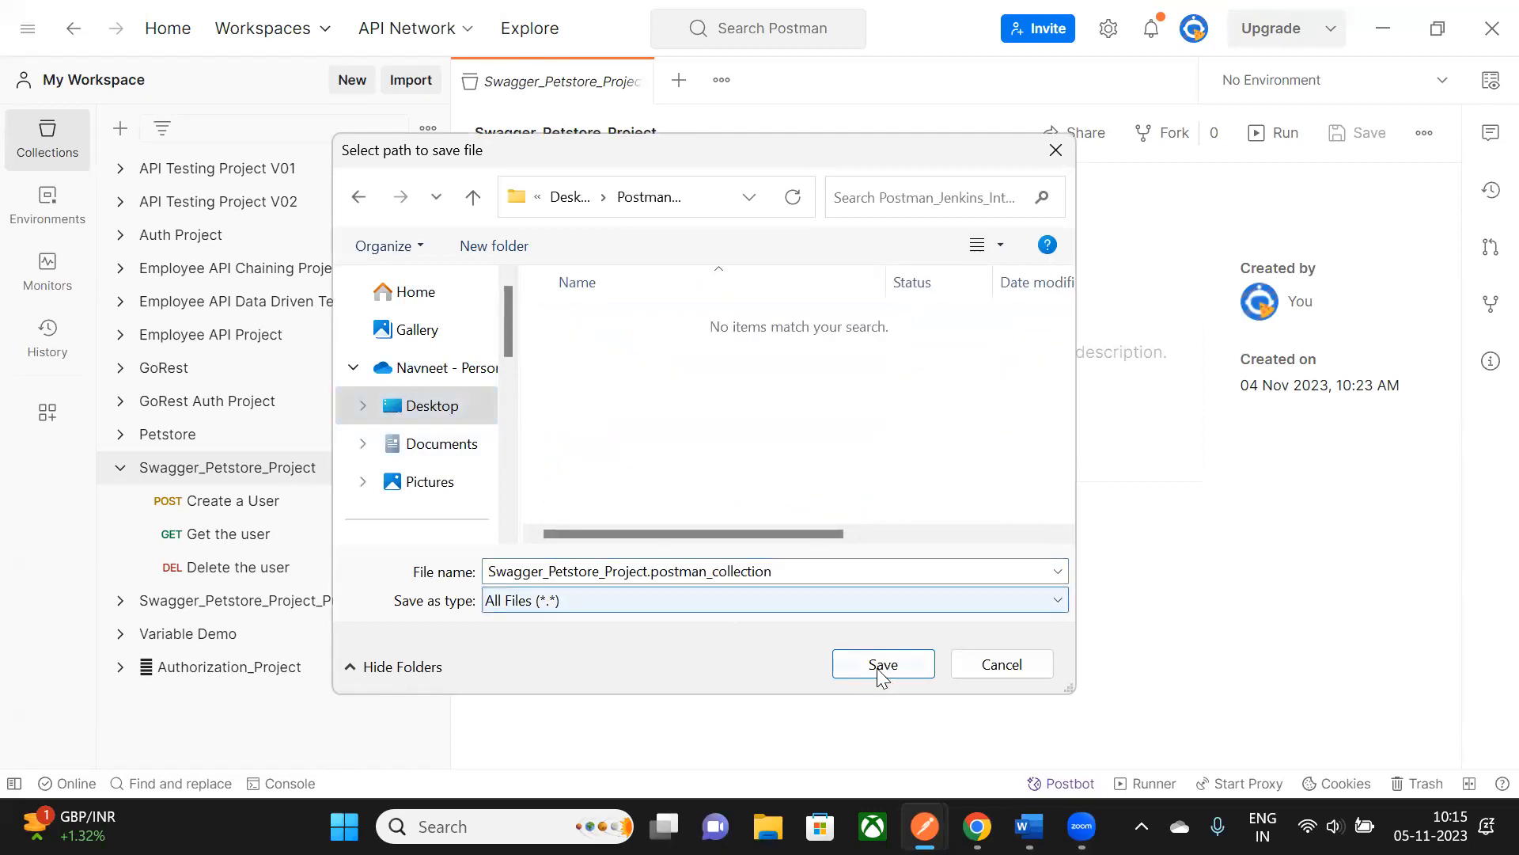
left_click(882, 665)
left_click(1397, 30)
right_click(766, 173)
- Refresh the desktop, clear the selection in the Word notes, and minimize Word
left_click(845, 283)
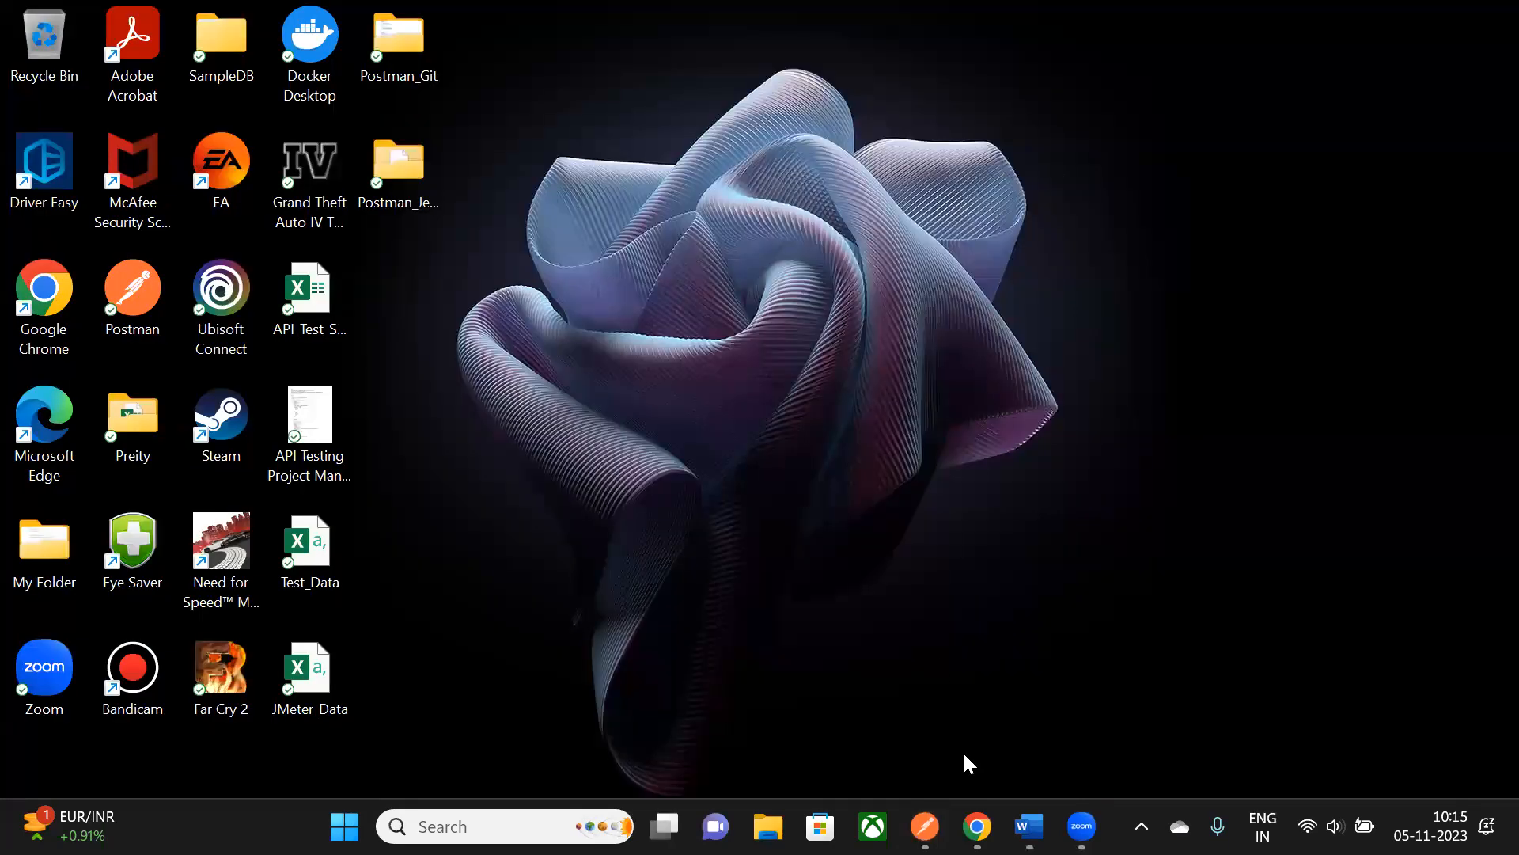
scroll(621, 384, "up", 2)
left_click_drag(469, 390, 626, 392)
left_click(626, 393)
scroll(567, 397, "down", 1)
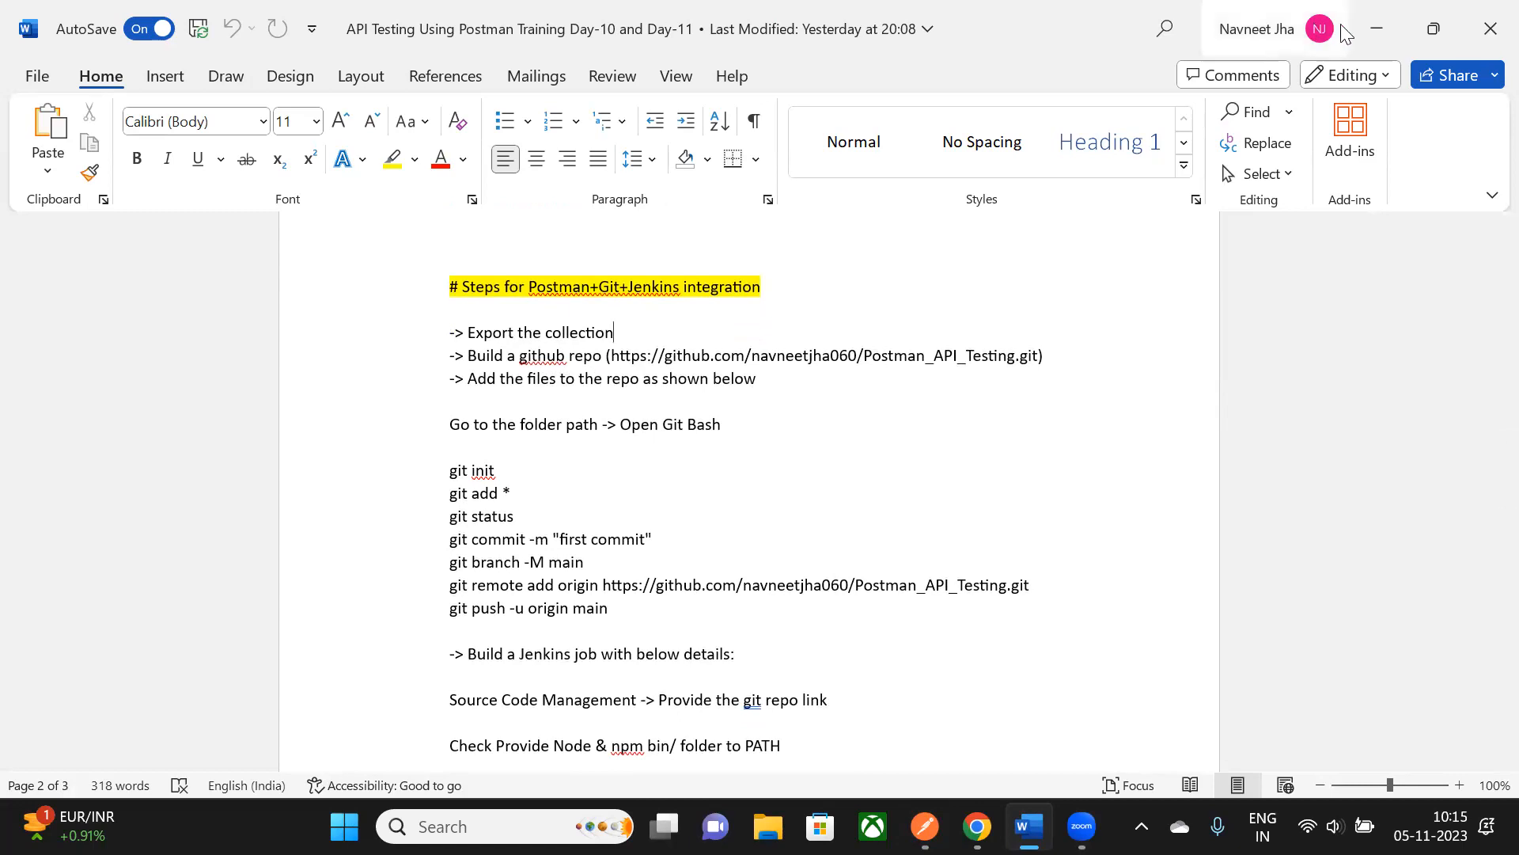
left_click(1377, 29)
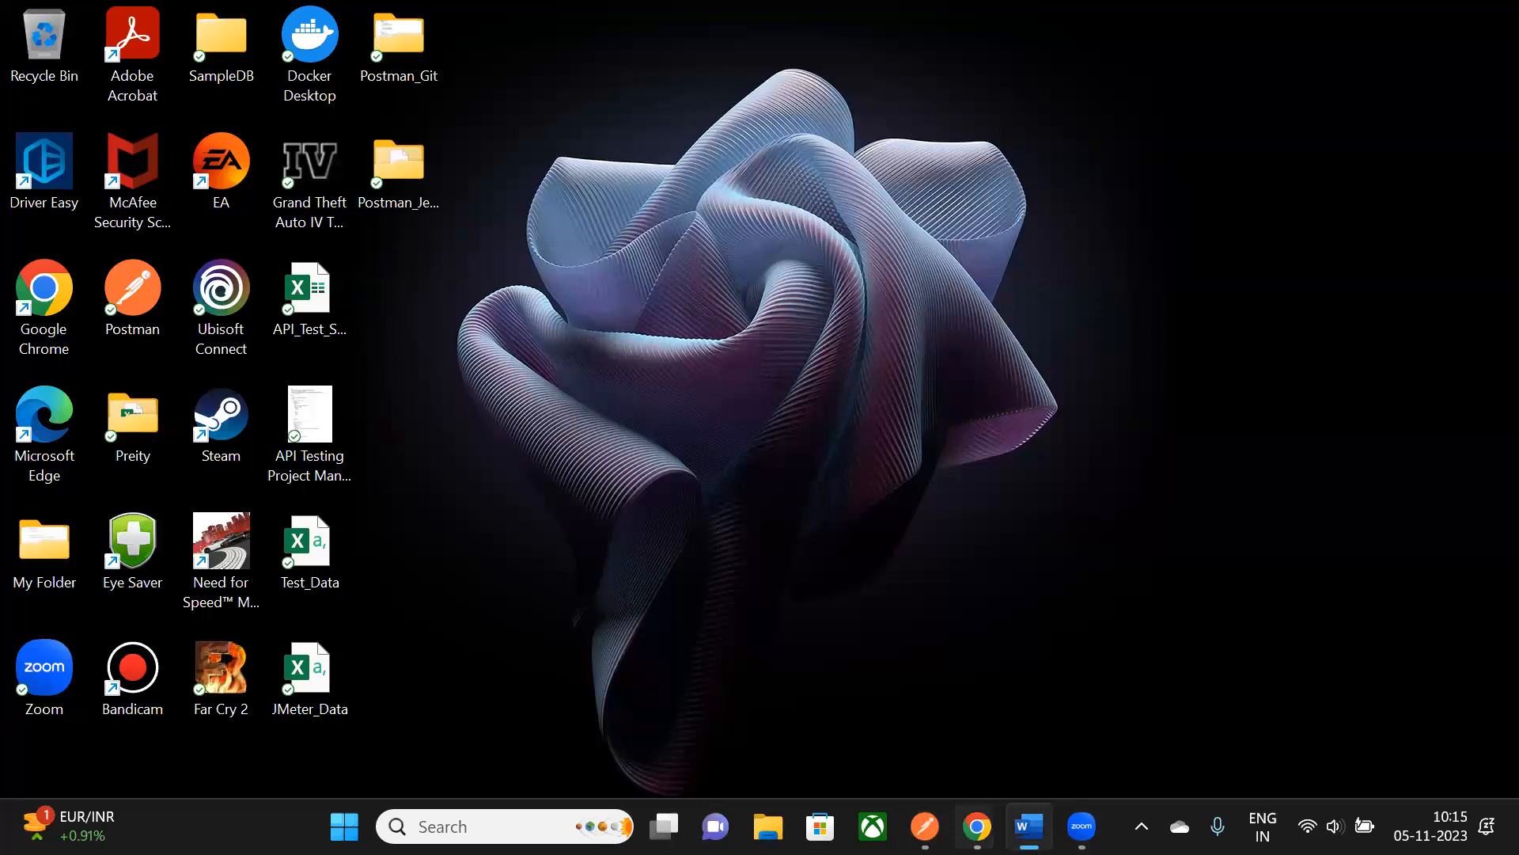
- Confirm Postman_Jenkins_Integration holds the 2 KB collection JSON, then bring up the Whiteboard - Zoom window
mouse_move(978, 826)
left_click(903, 717)
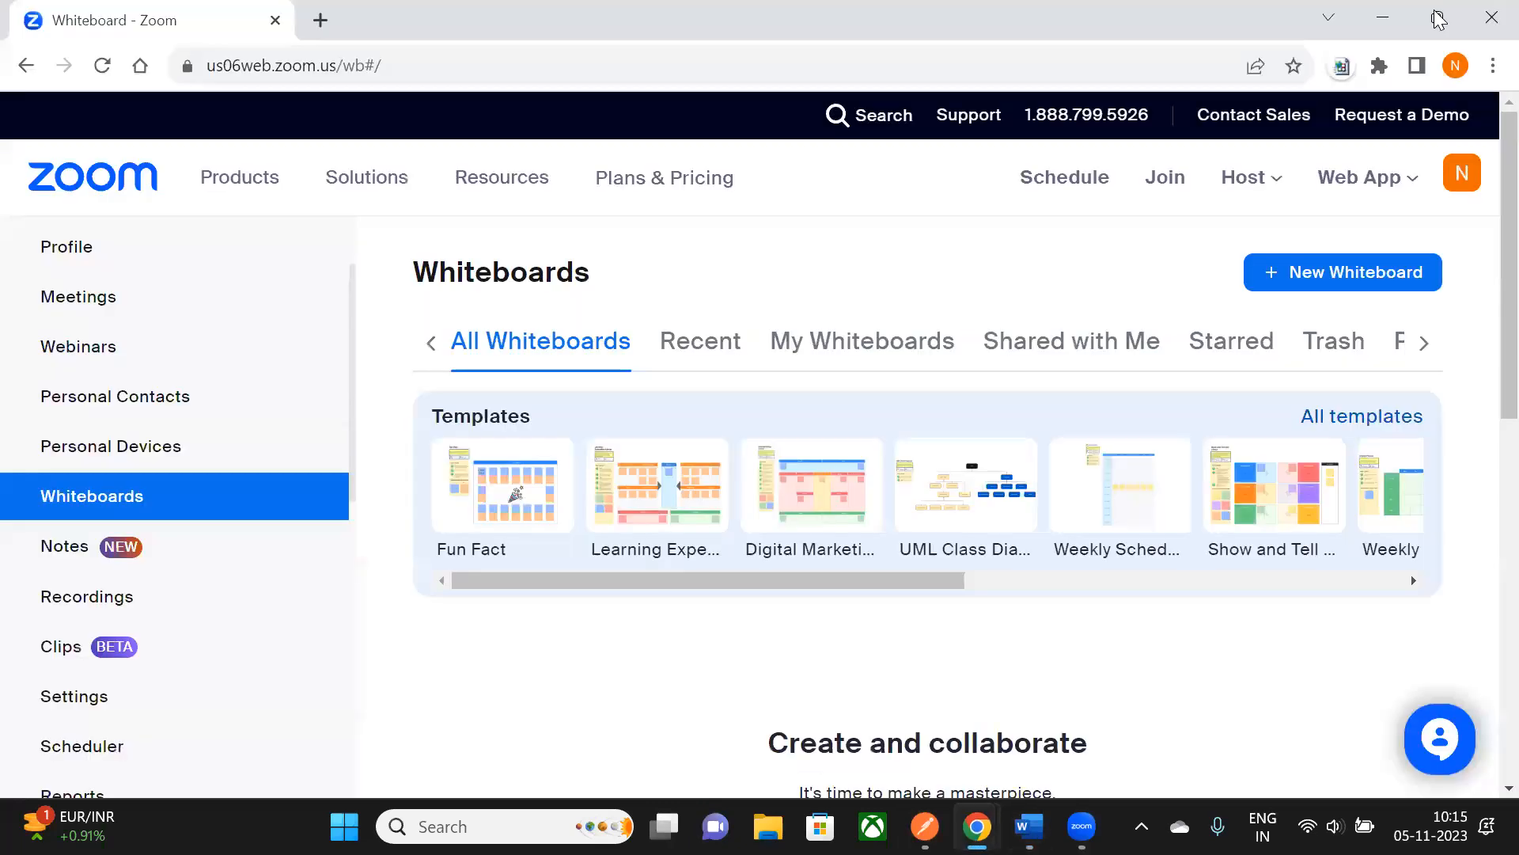
left_click(1381, 27)
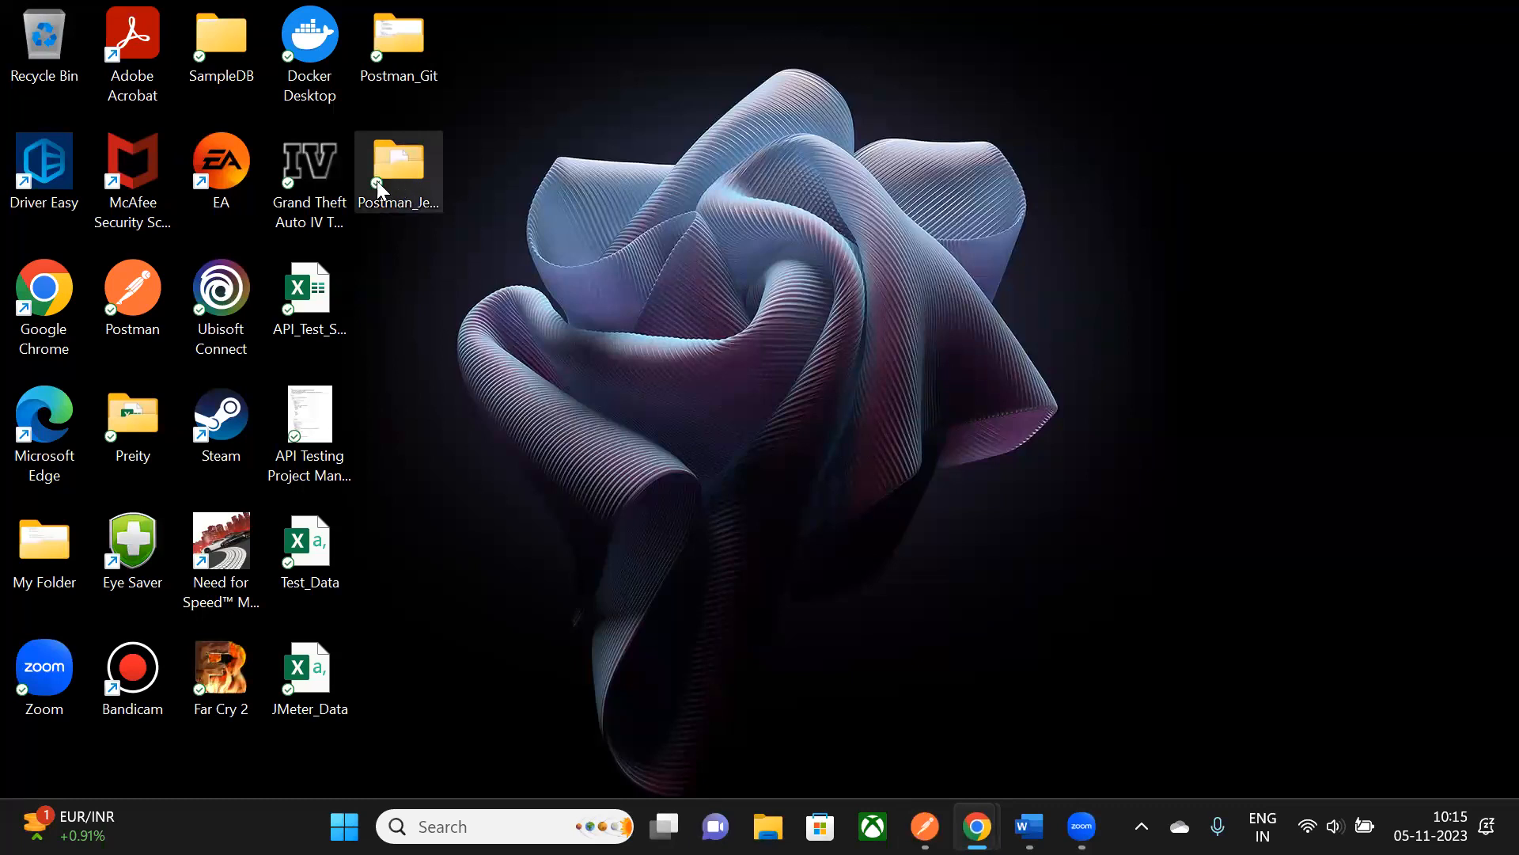
double_click(392, 171)
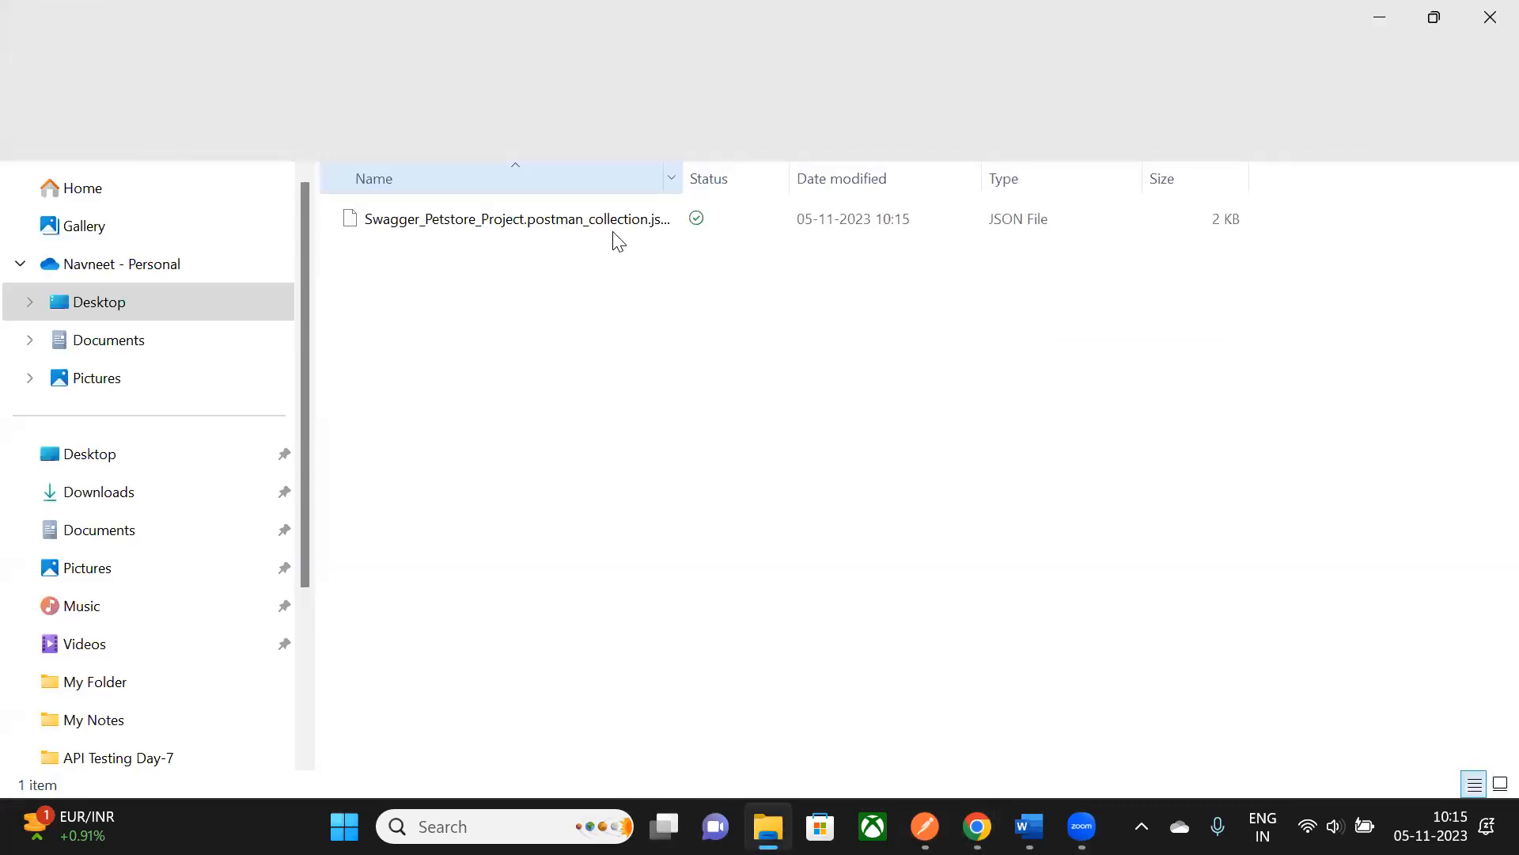
left_click(1490, 17)
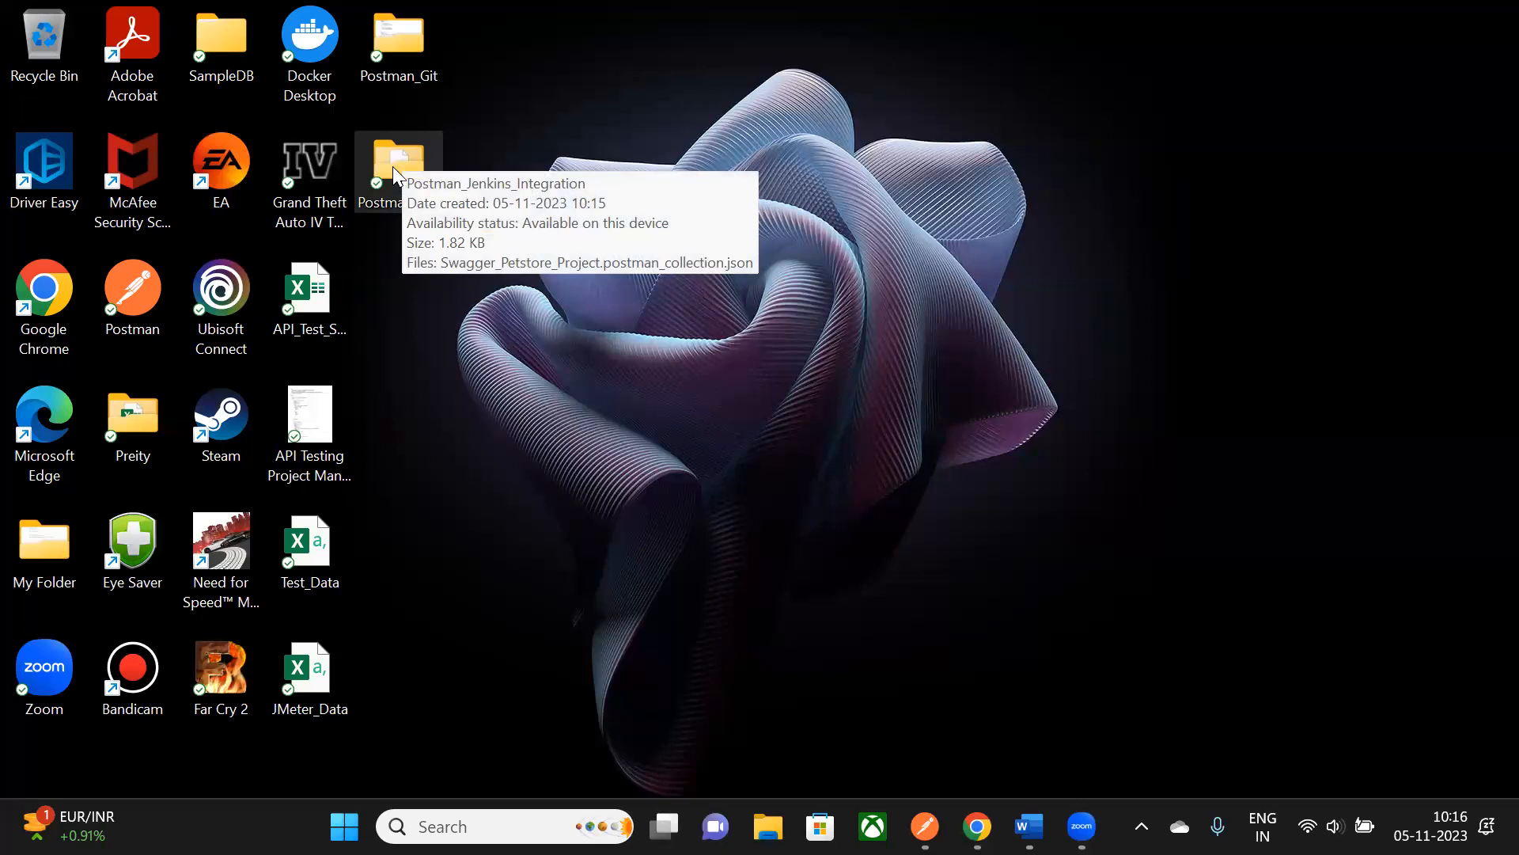
mouse_move(977, 826)
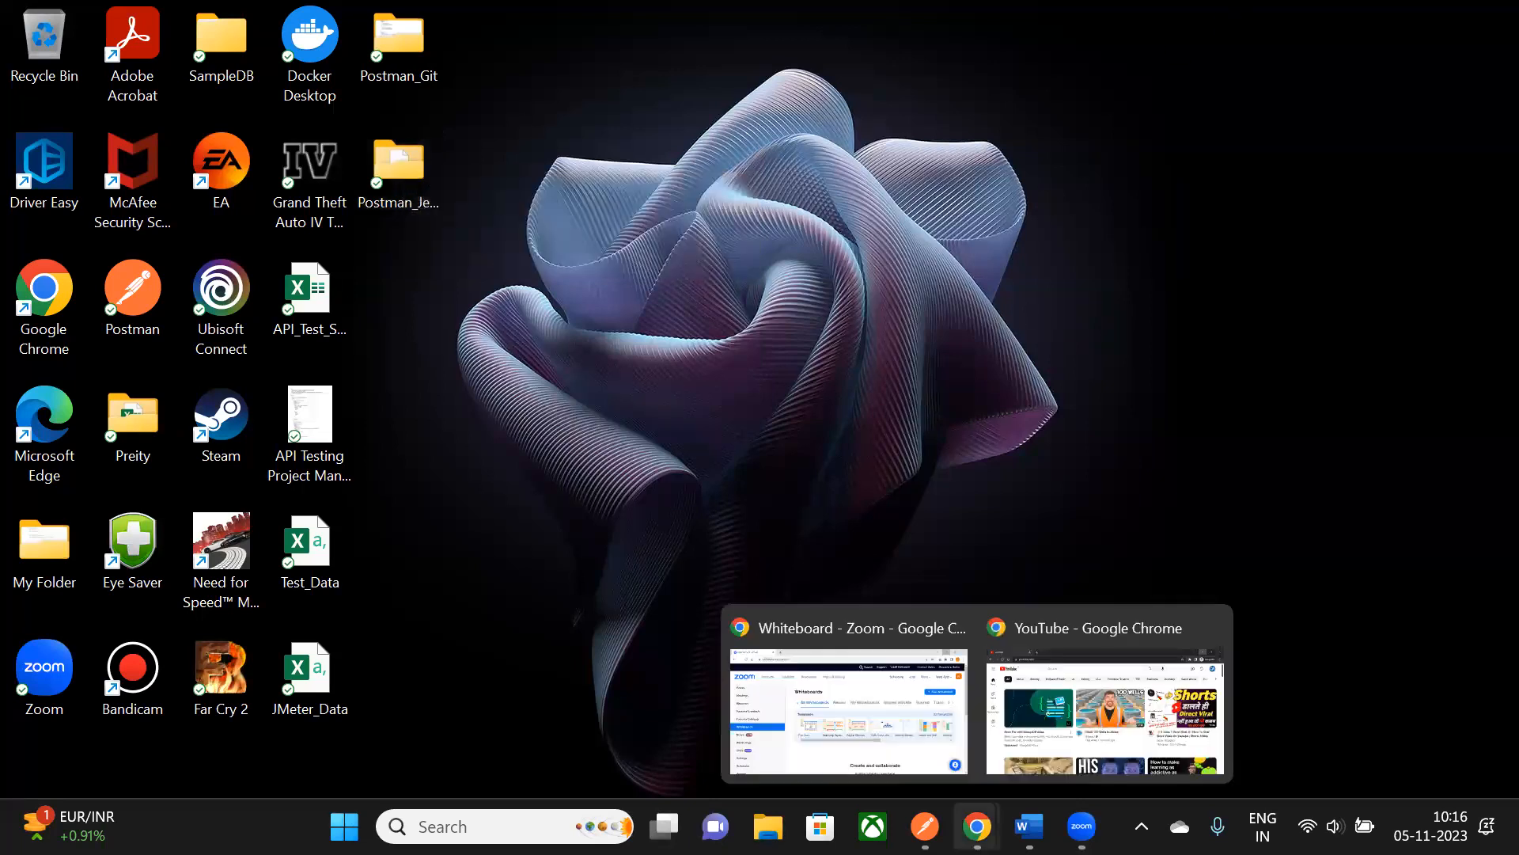
left_click(934, 728)
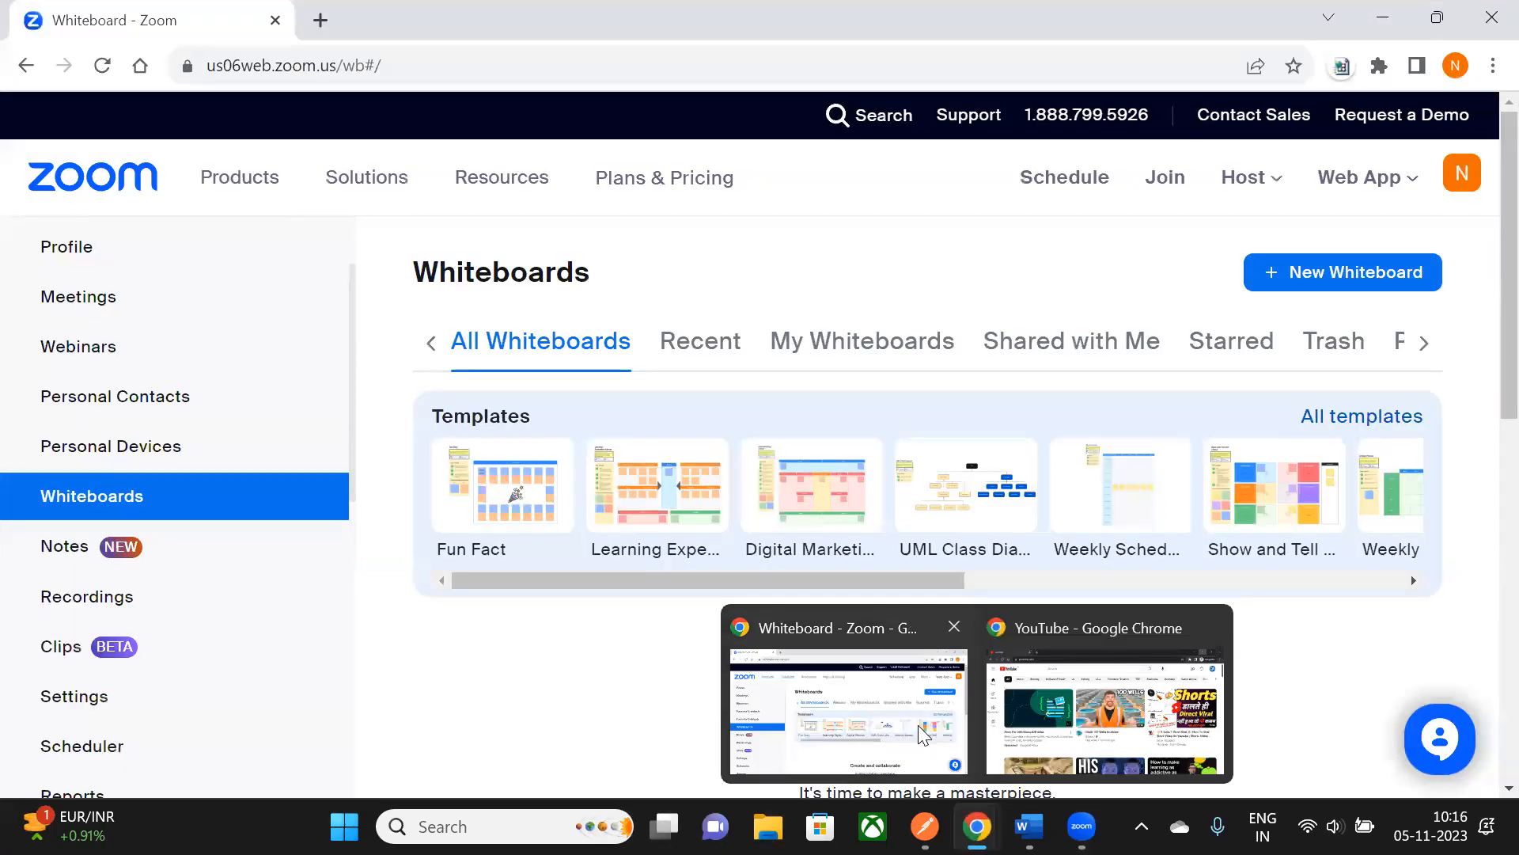
- Go to GitHub in a new tab and start a new repository from Your repositories
left_click(320, 13)
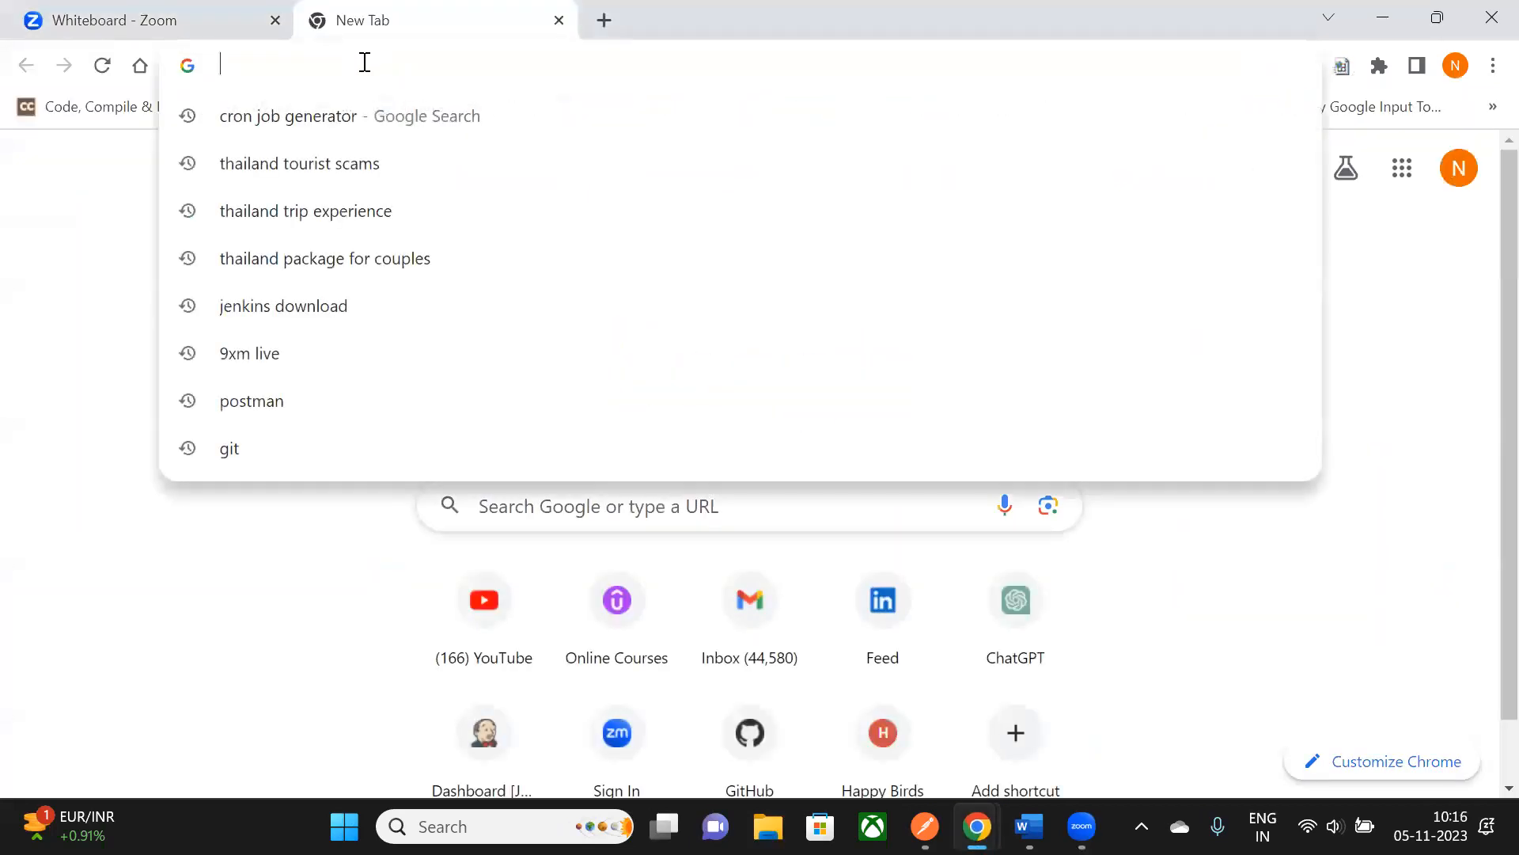
type("git")
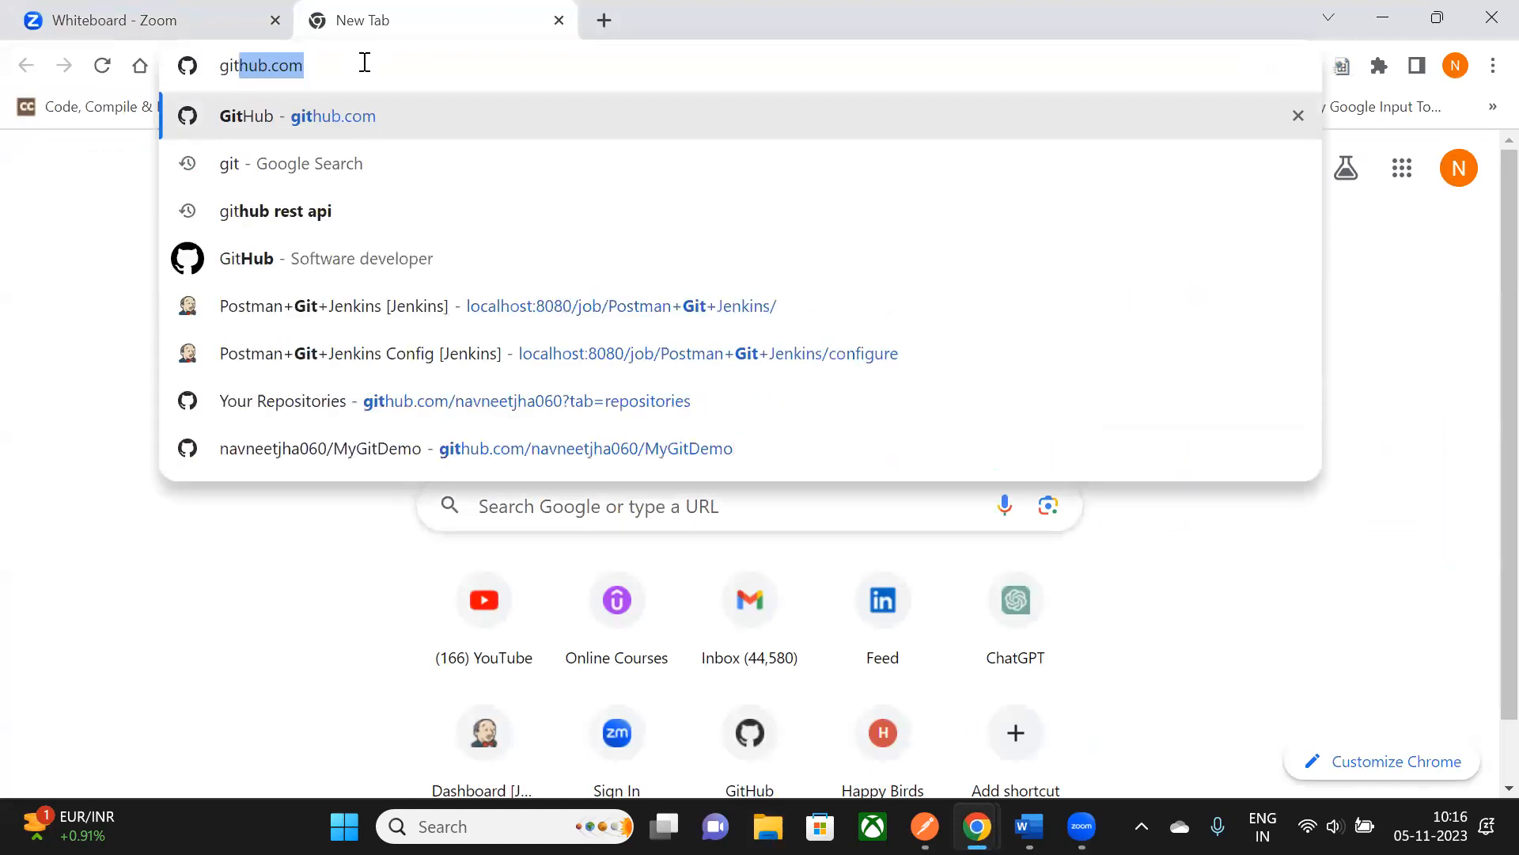
key("Return")
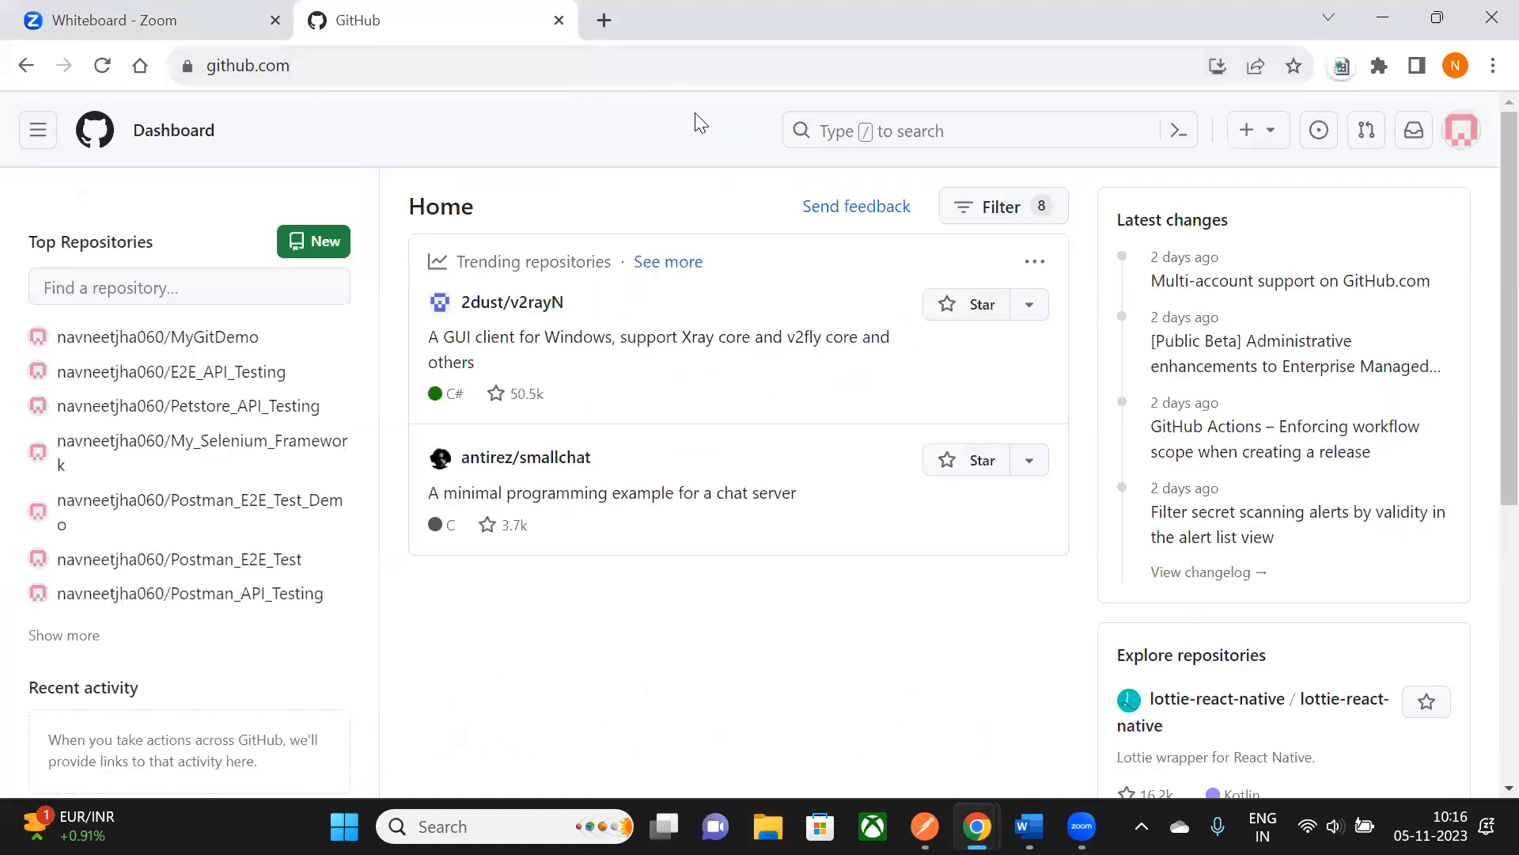
left_click(1462, 130)
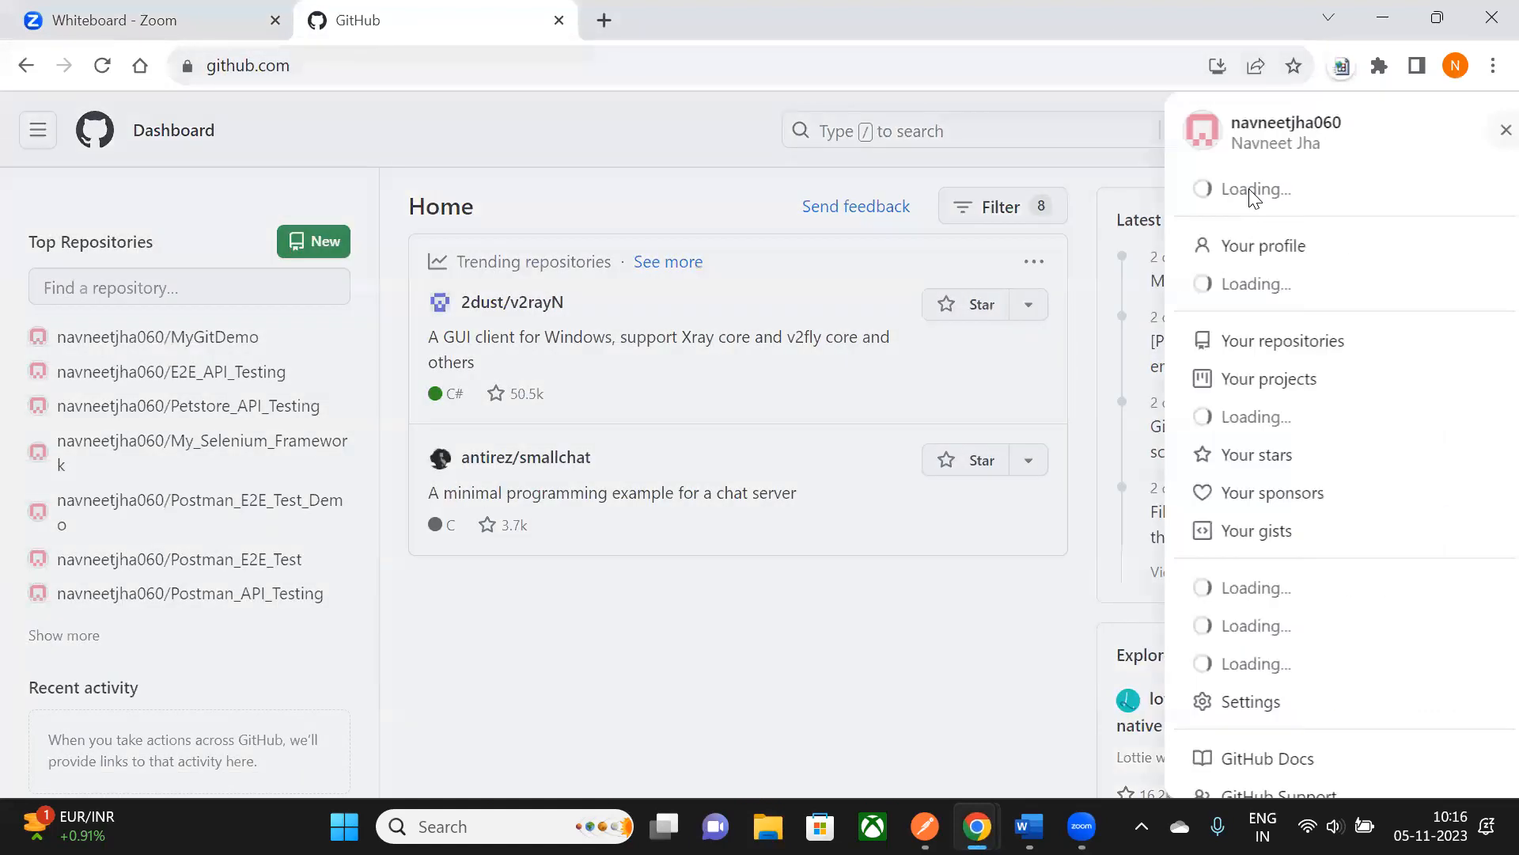
left_click(1278, 359)
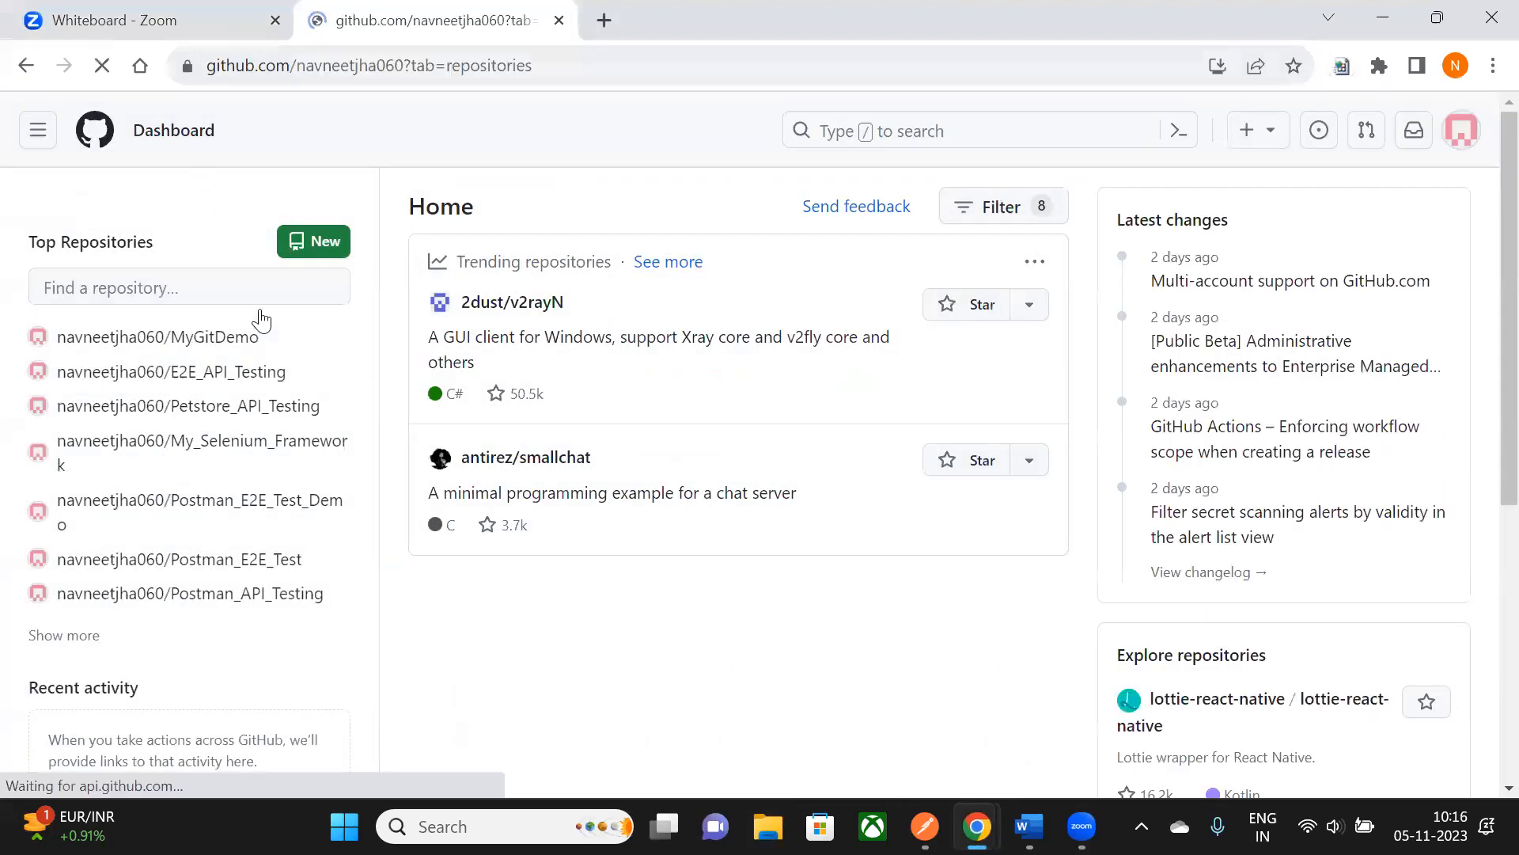
left_click(1412, 273)
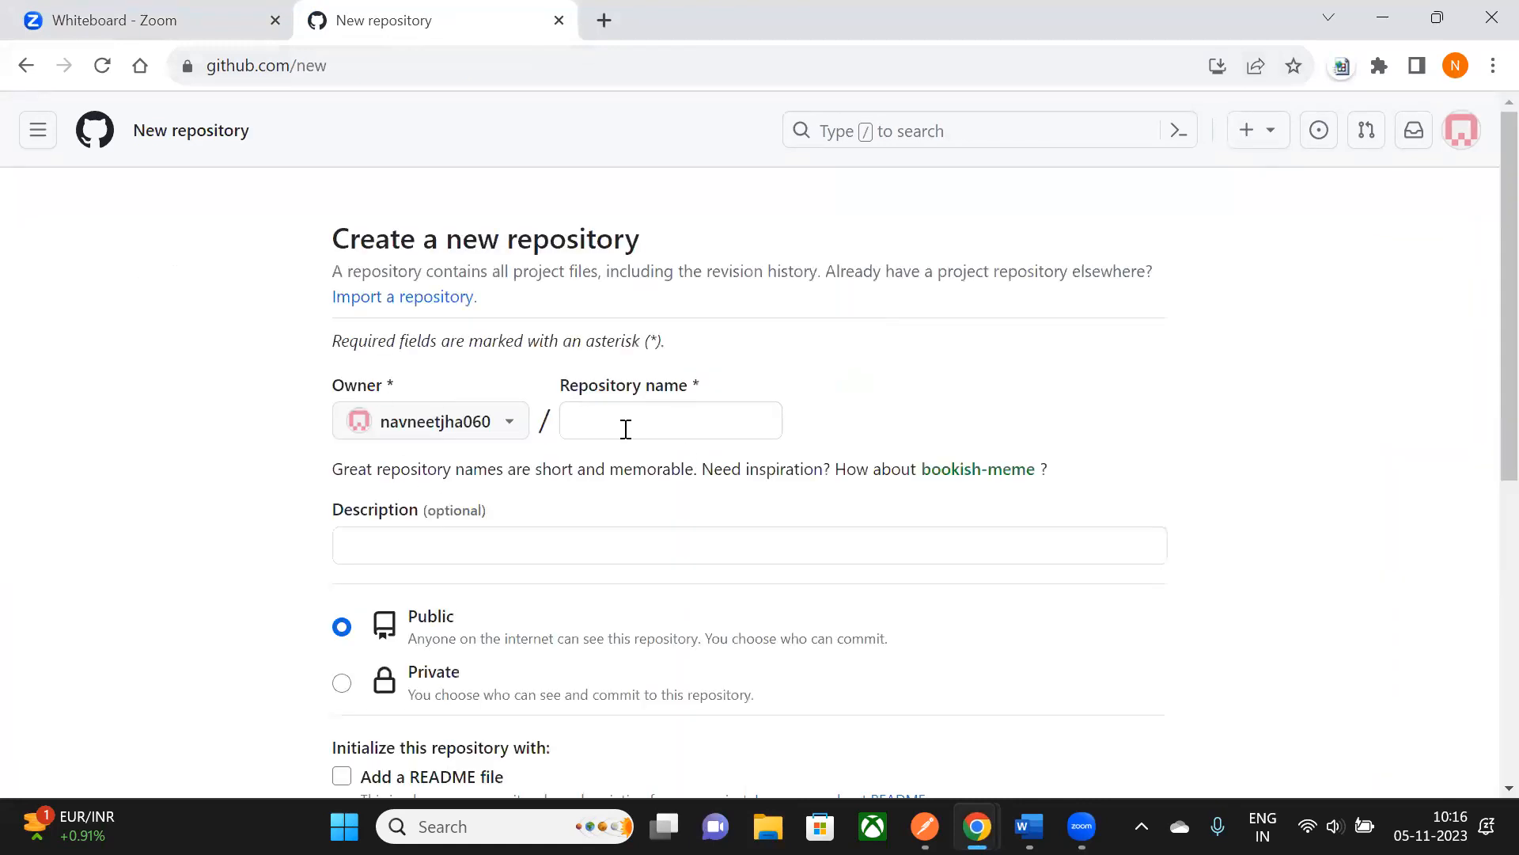
- Name the repository Swagger_Petstore_Git_Jenkins_Integration, keeping Public visibility
left_click(625, 421)
scroll(595, 344, "down", 1)
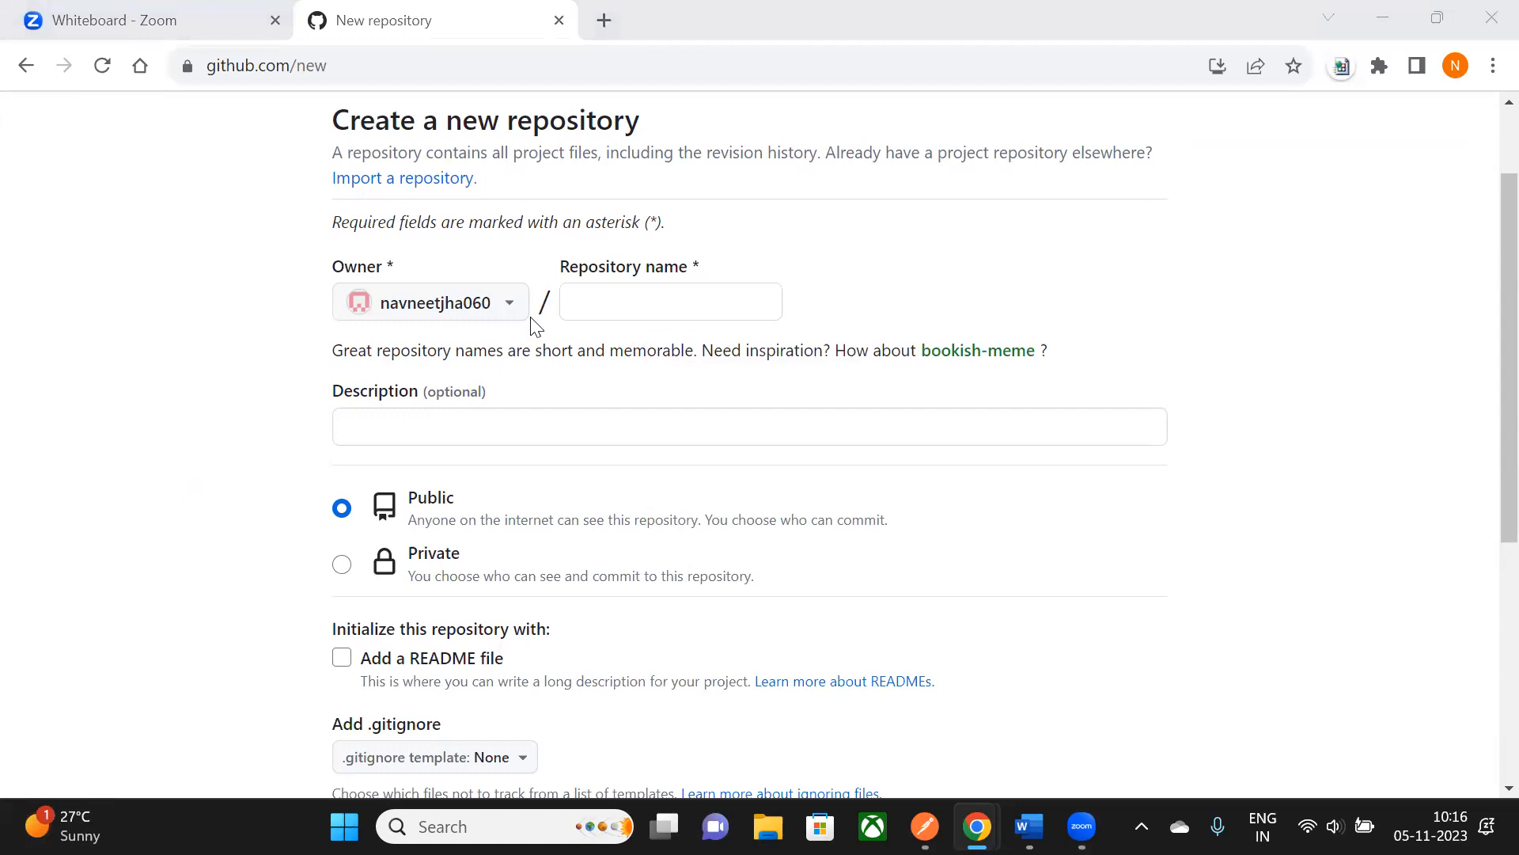
left_click(1385, 28)
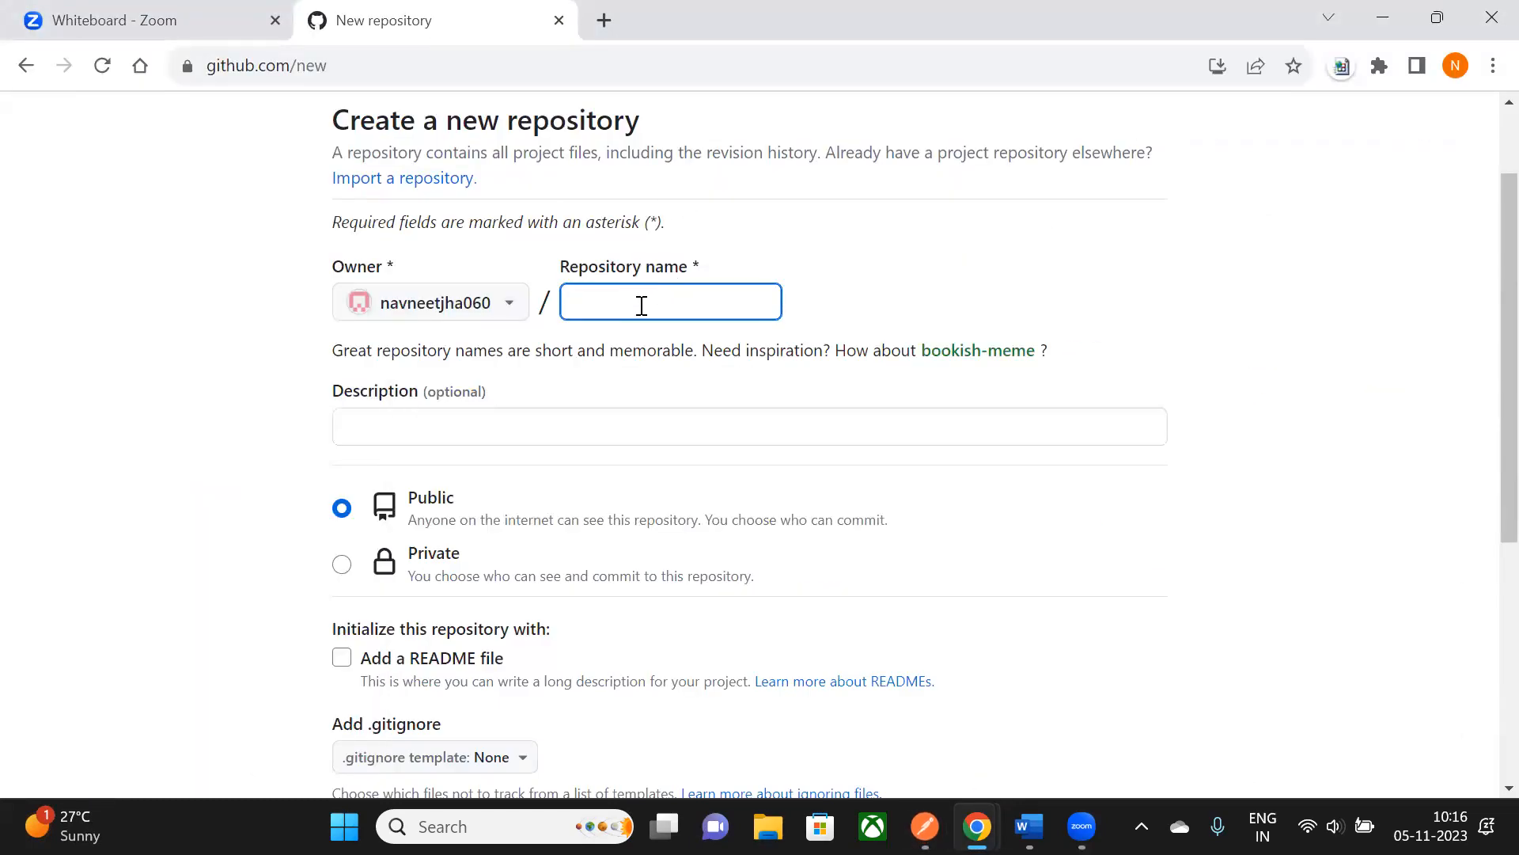
type("Swagge")
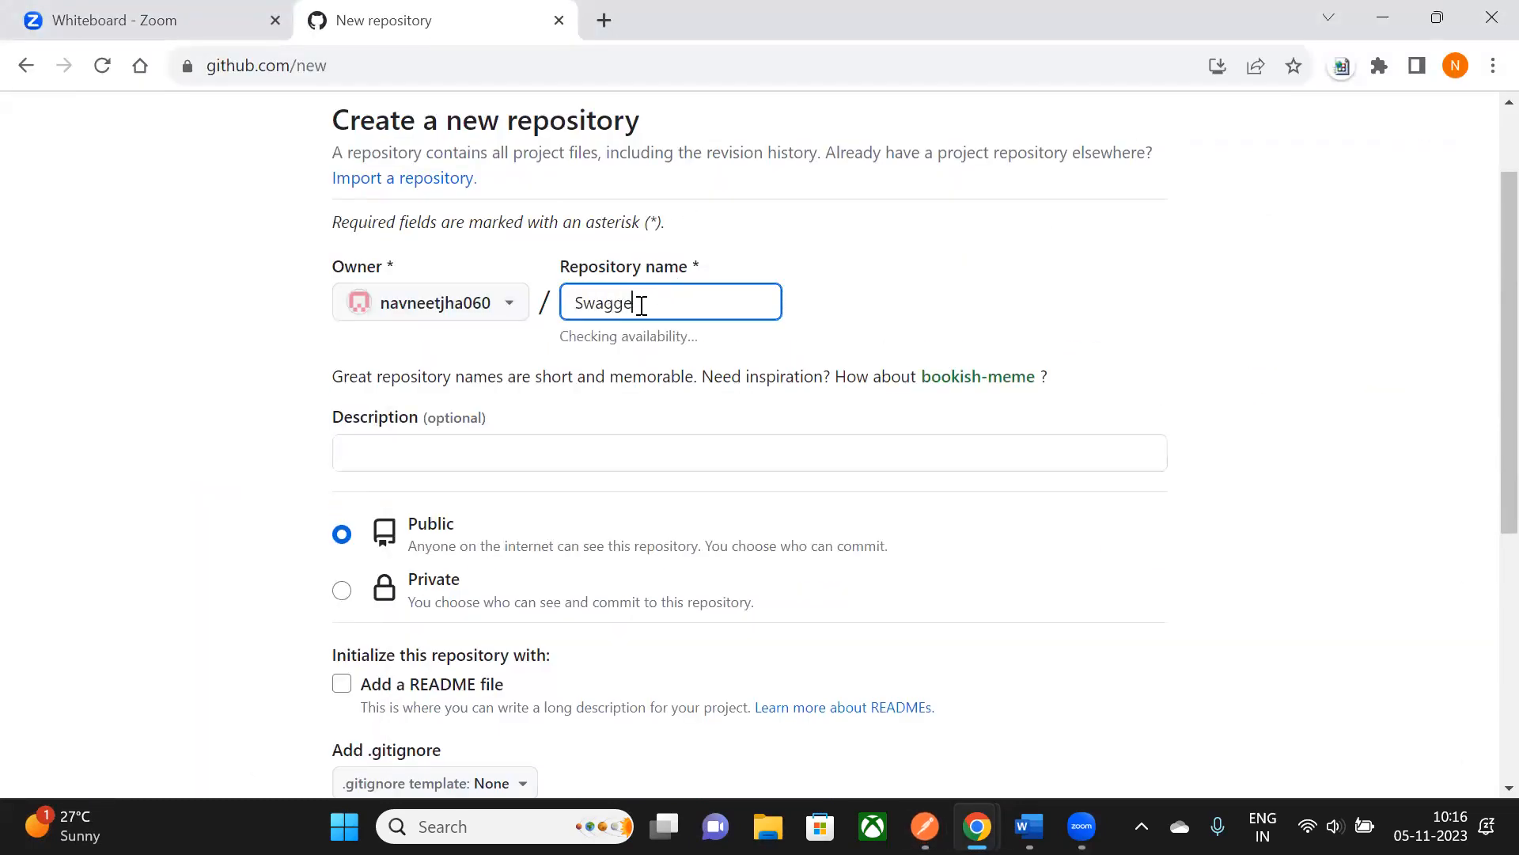
type("r_Pets")
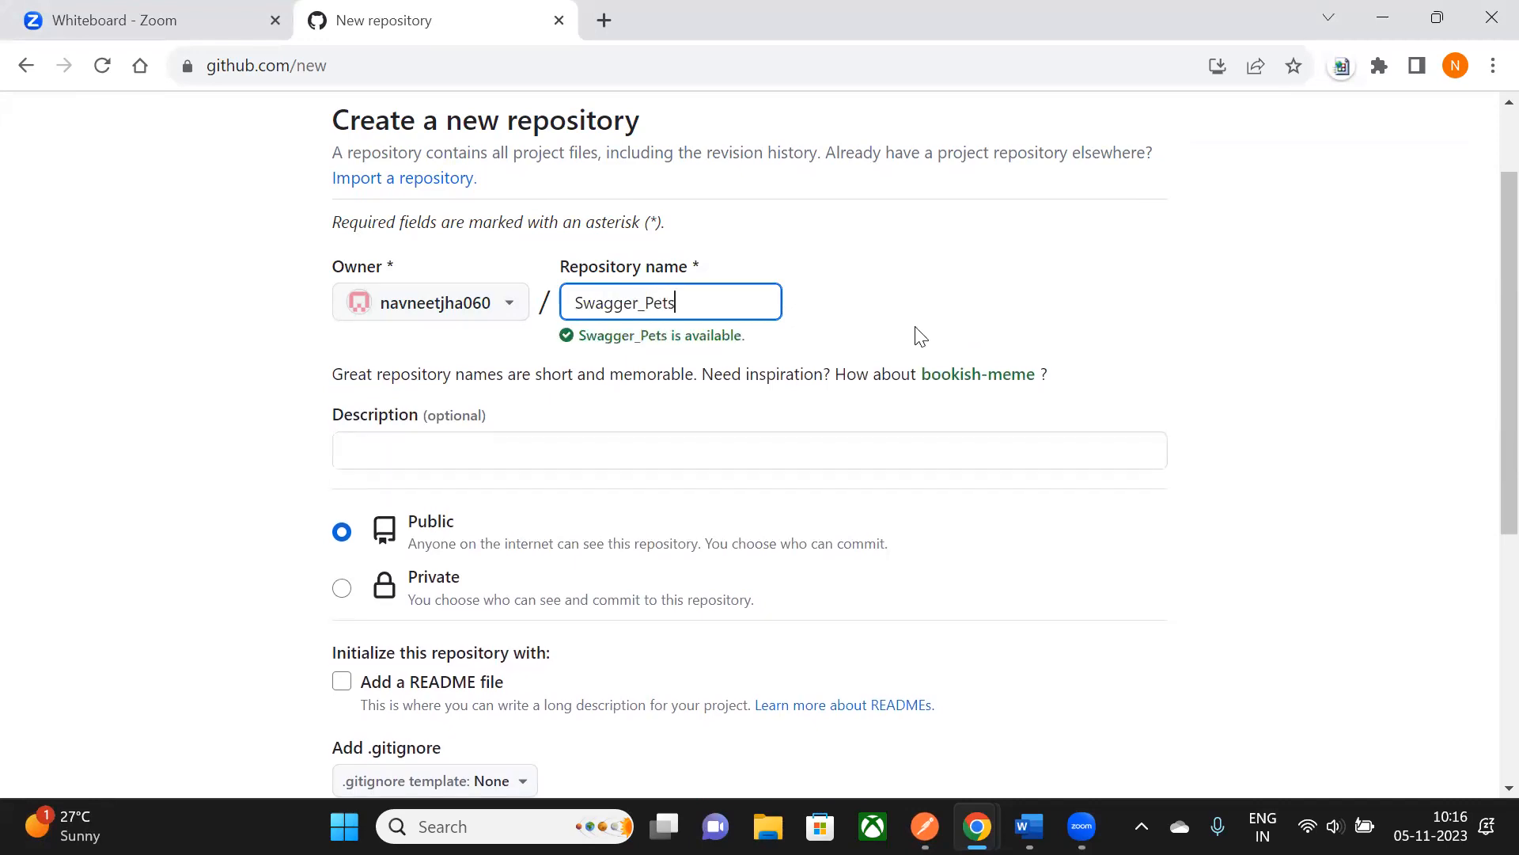
key("BackSpace")
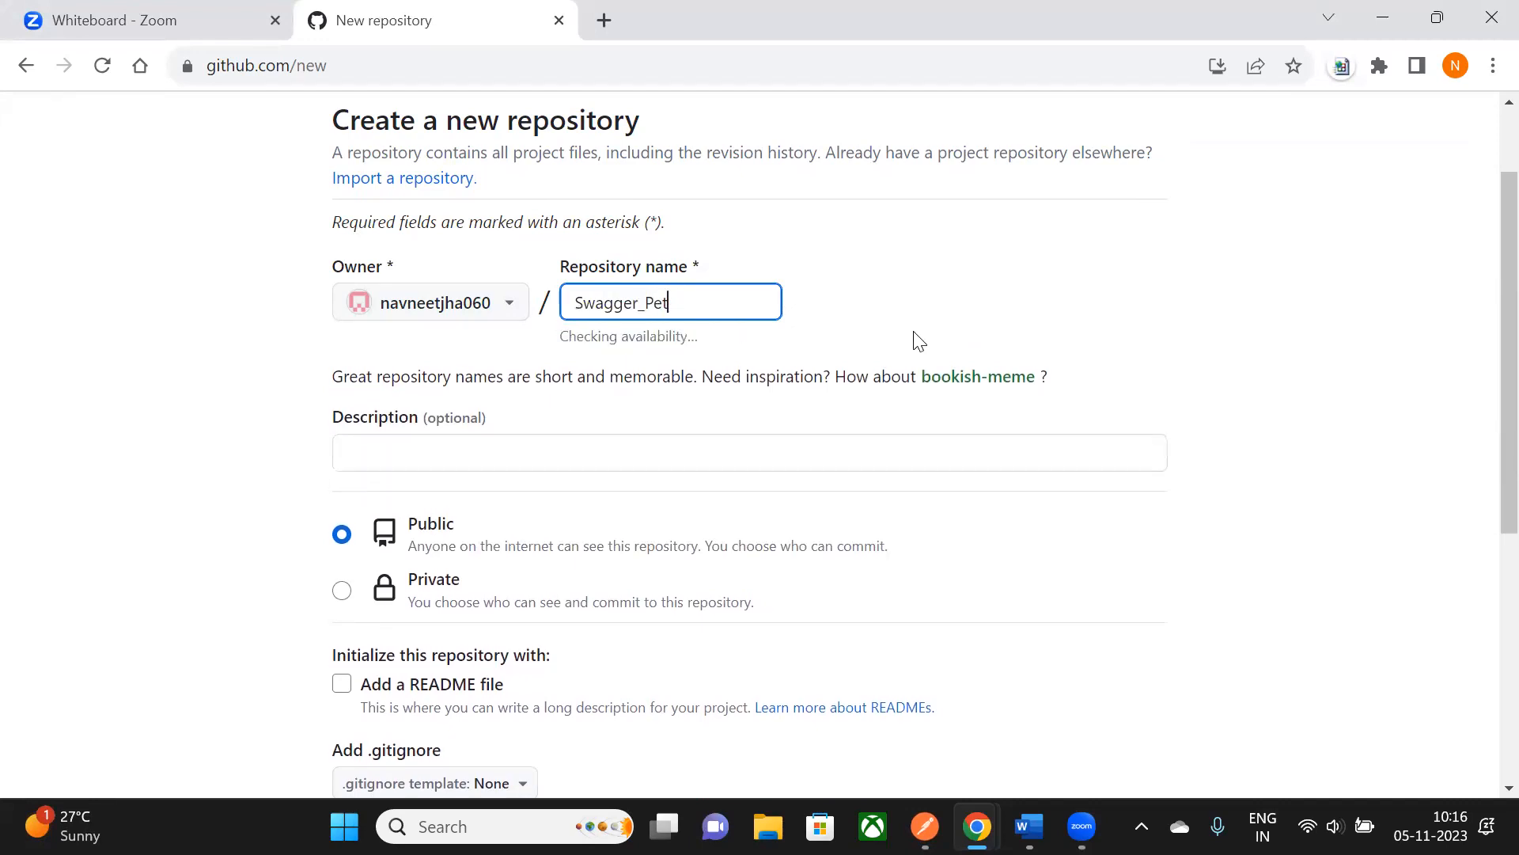
type("store_Git_Jenkins_Inte")
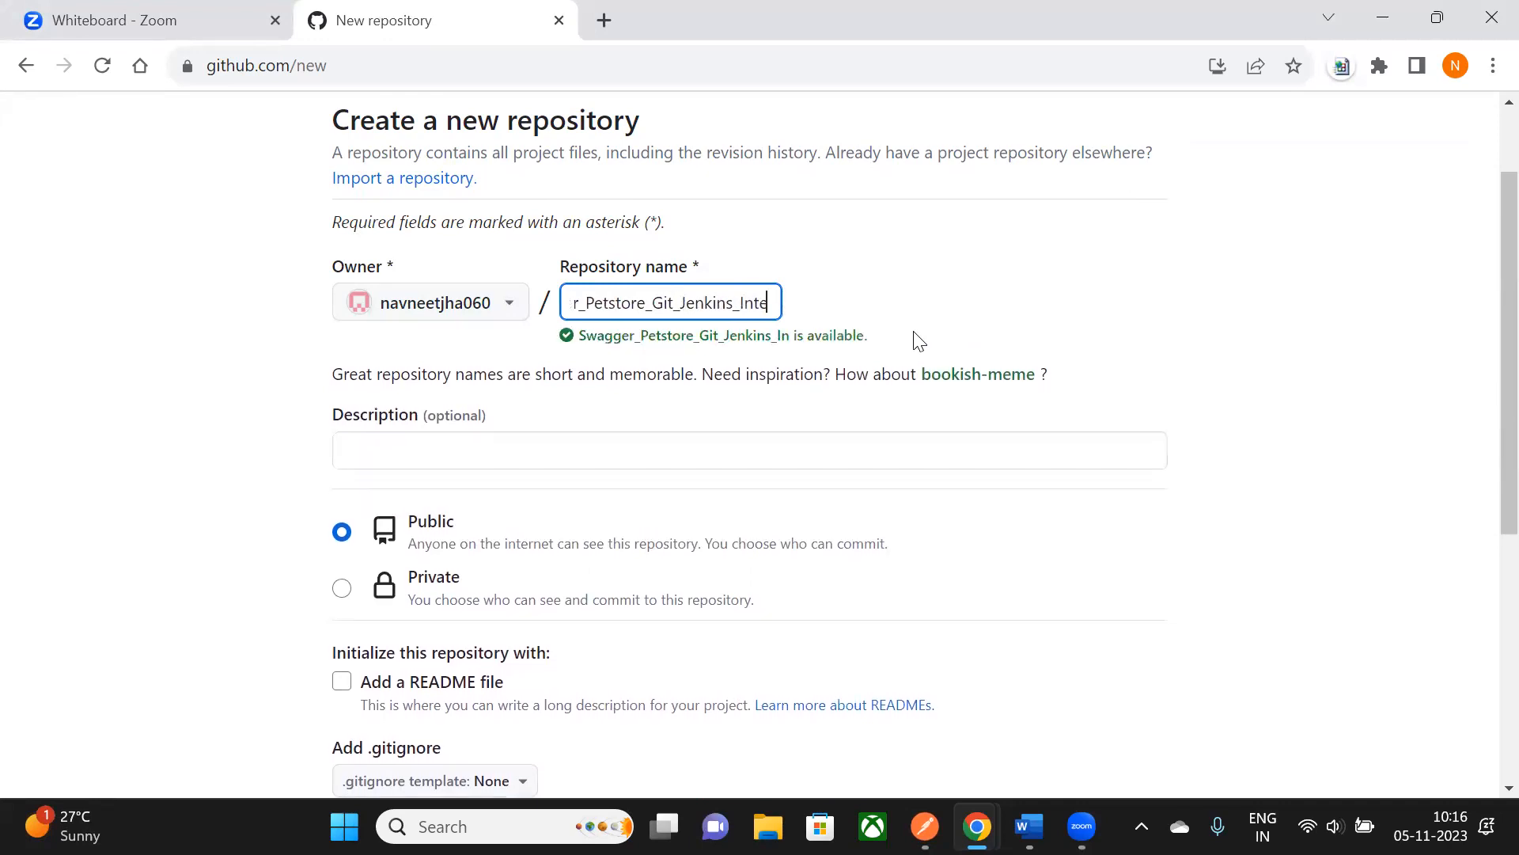
type("gration")
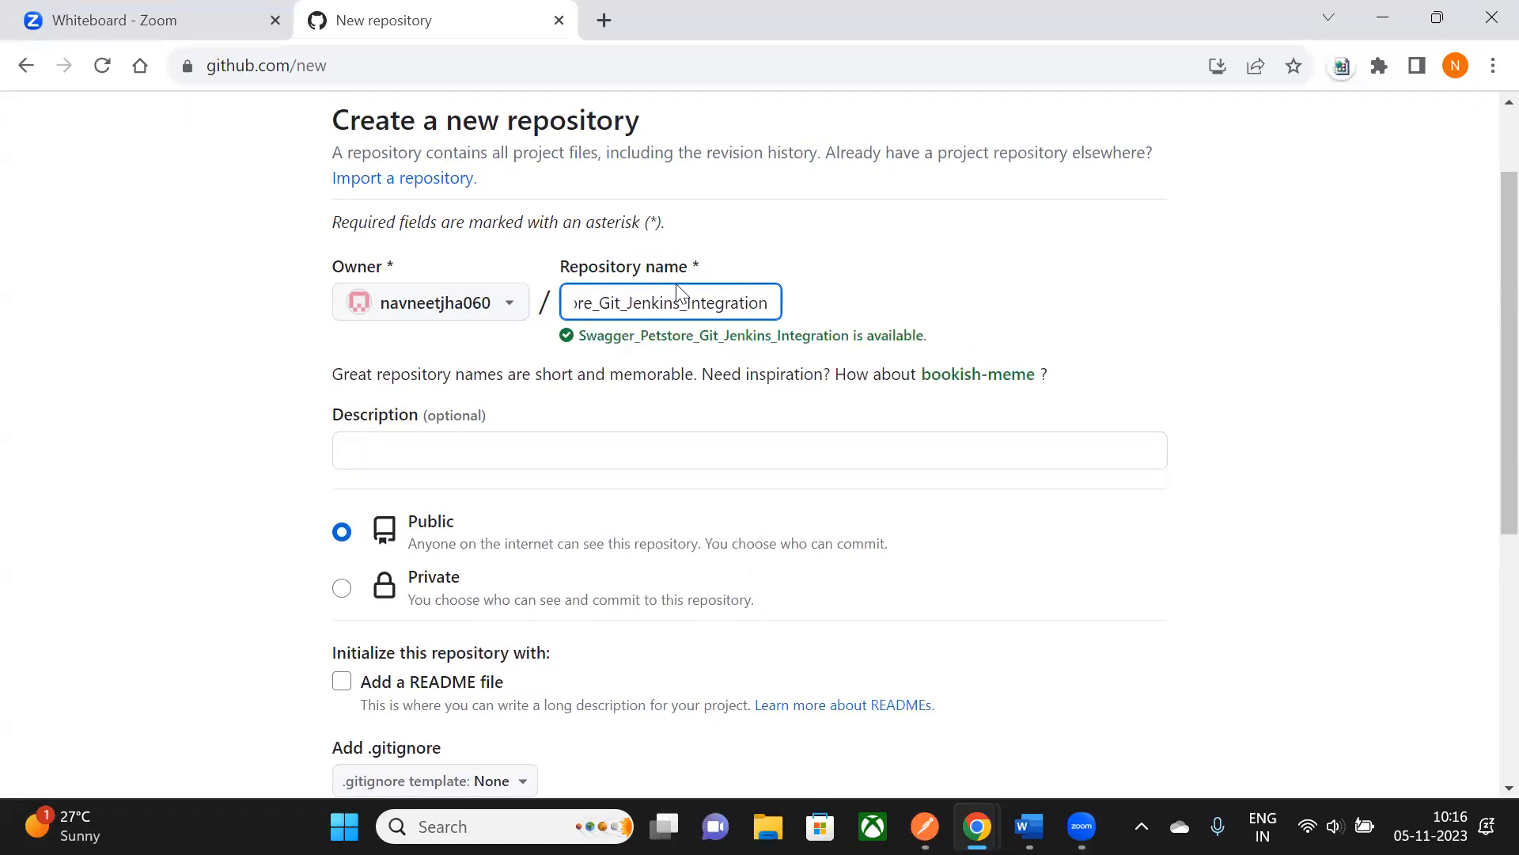
scroll(668, 183, "down", 1)
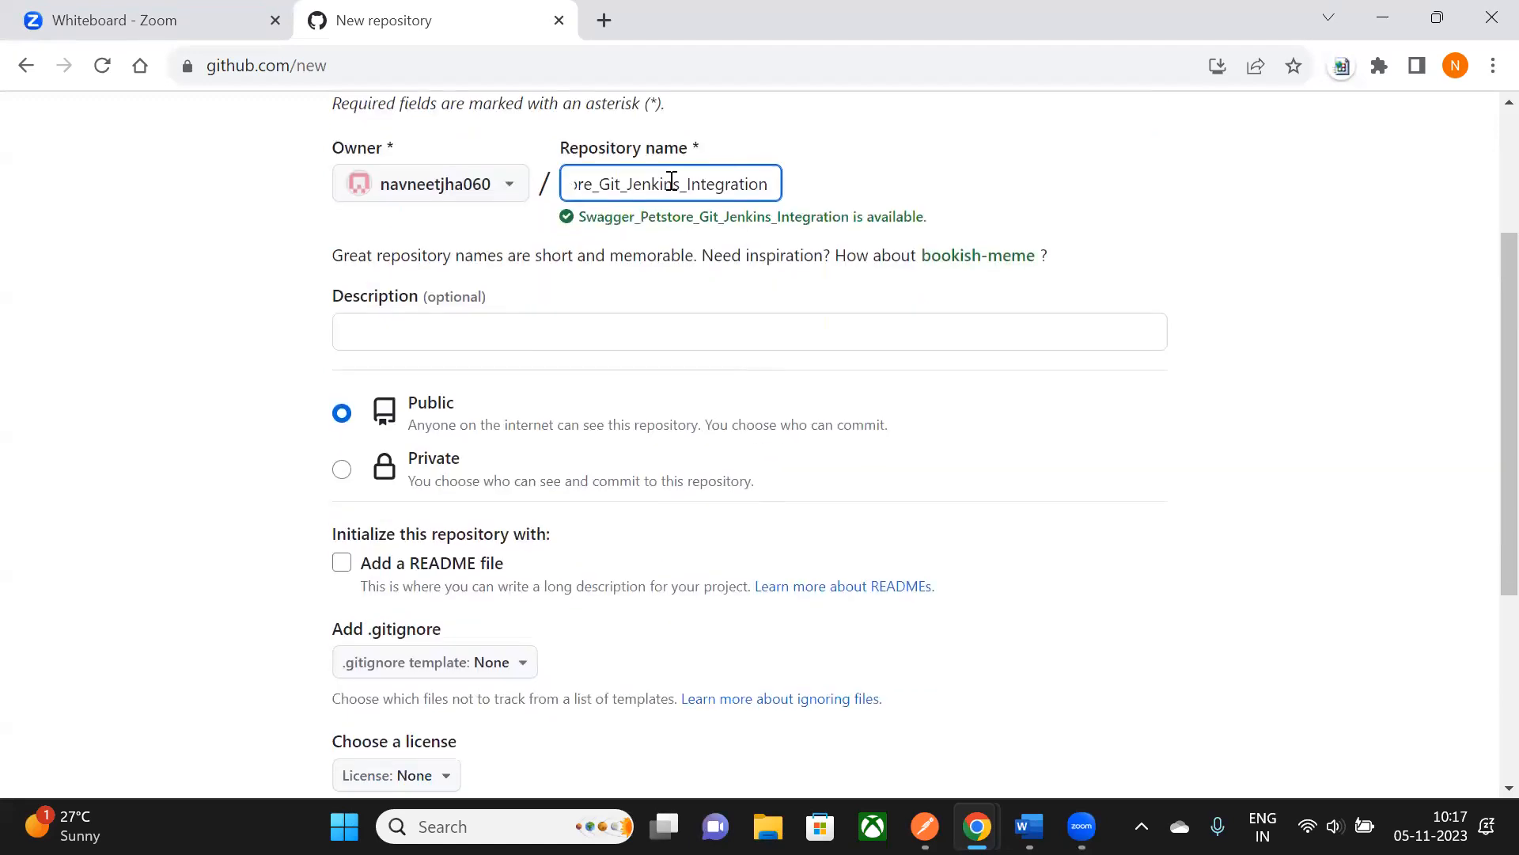
scroll(614, 424, "down", 1)
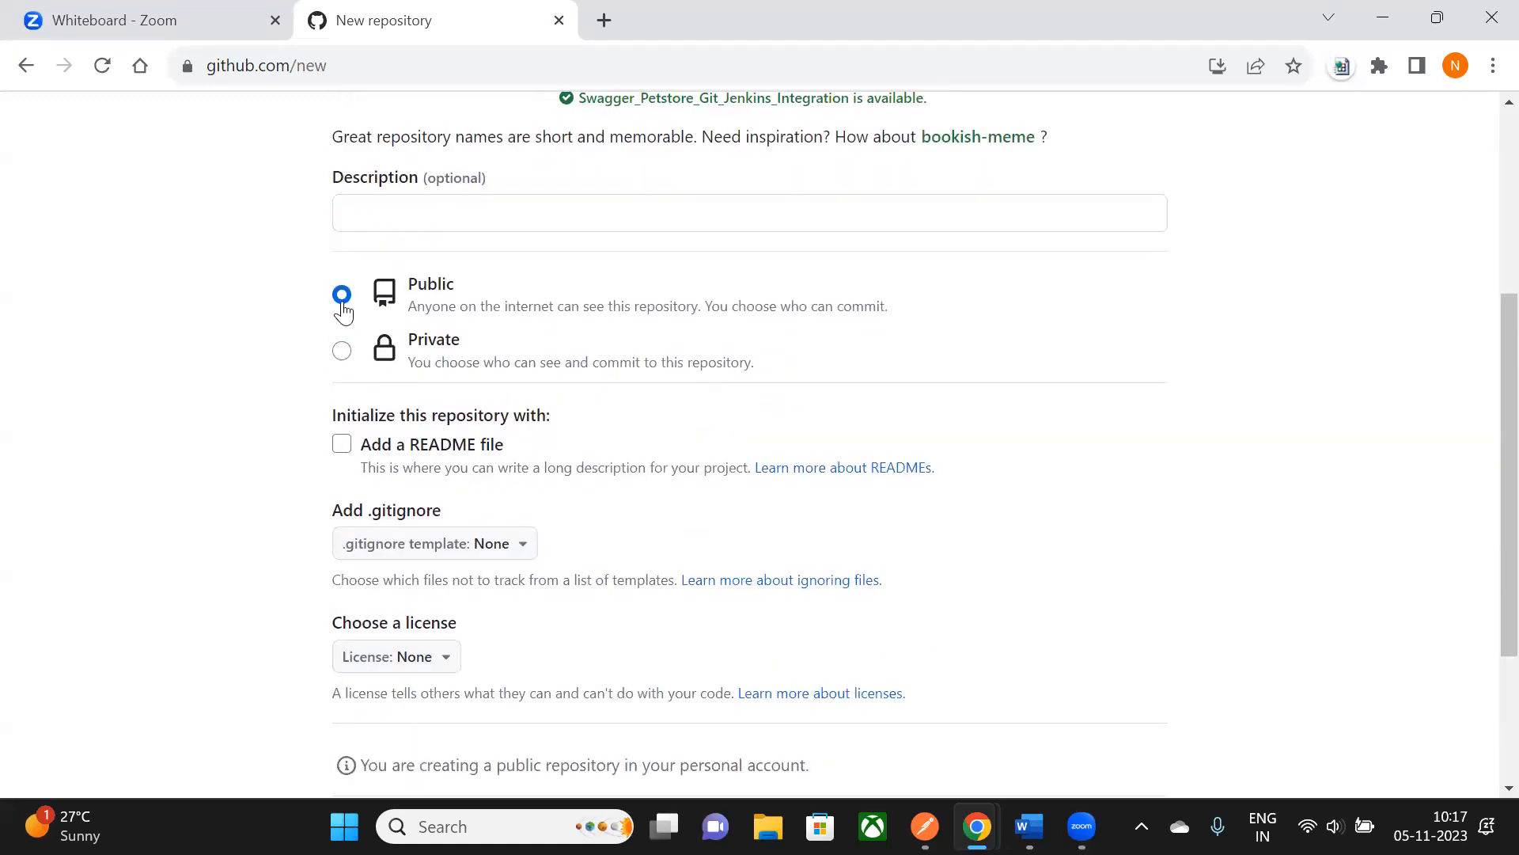
scroll(360, 443, "down", 1)
scroll(712, 673, "down", 1)
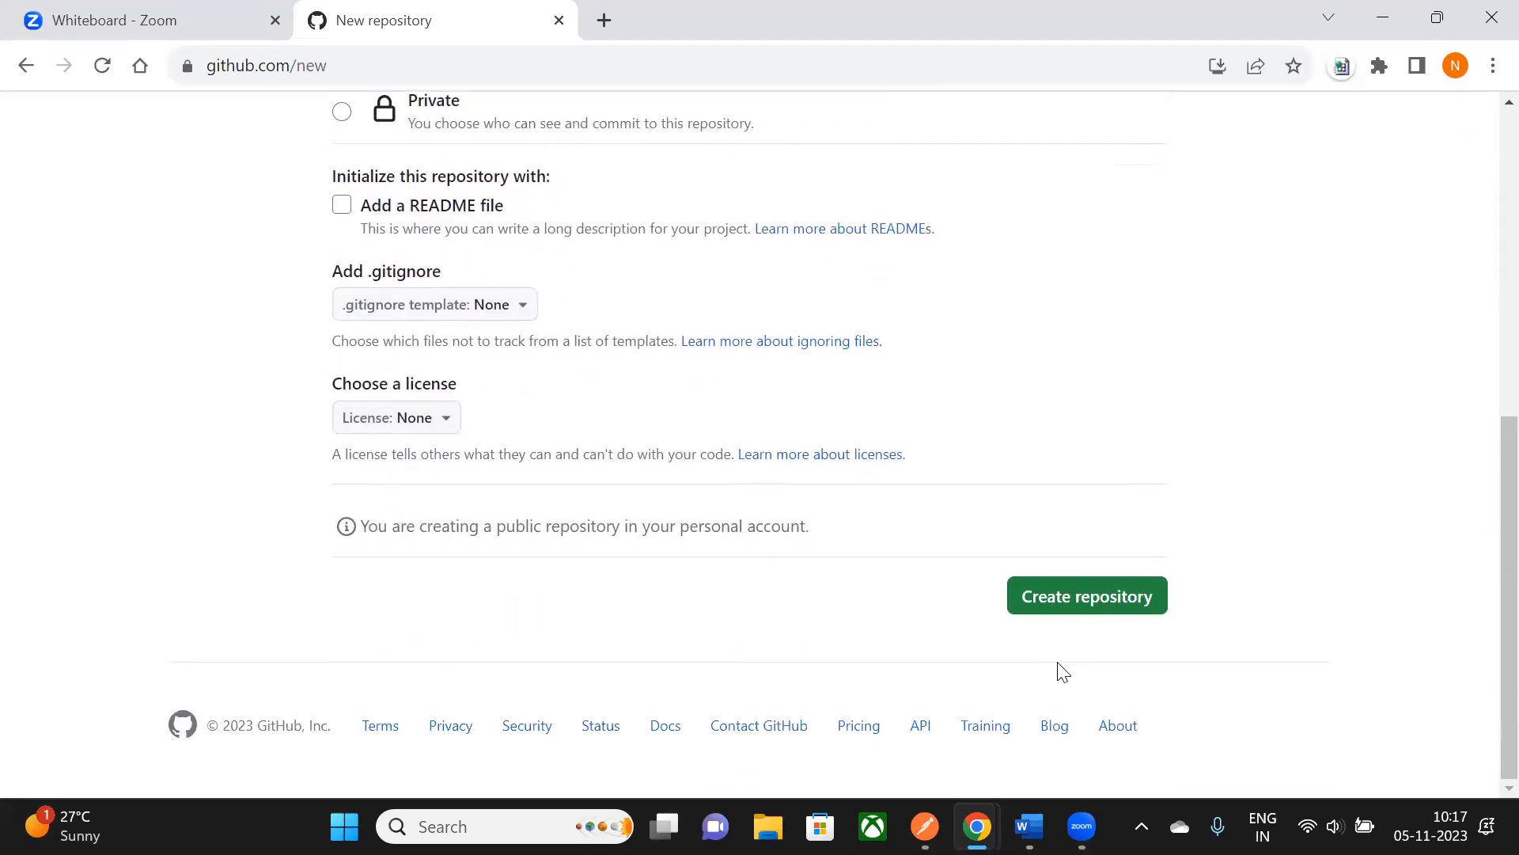
- Create the repository and copy its HTTPS clone URL
left_click(1074, 609)
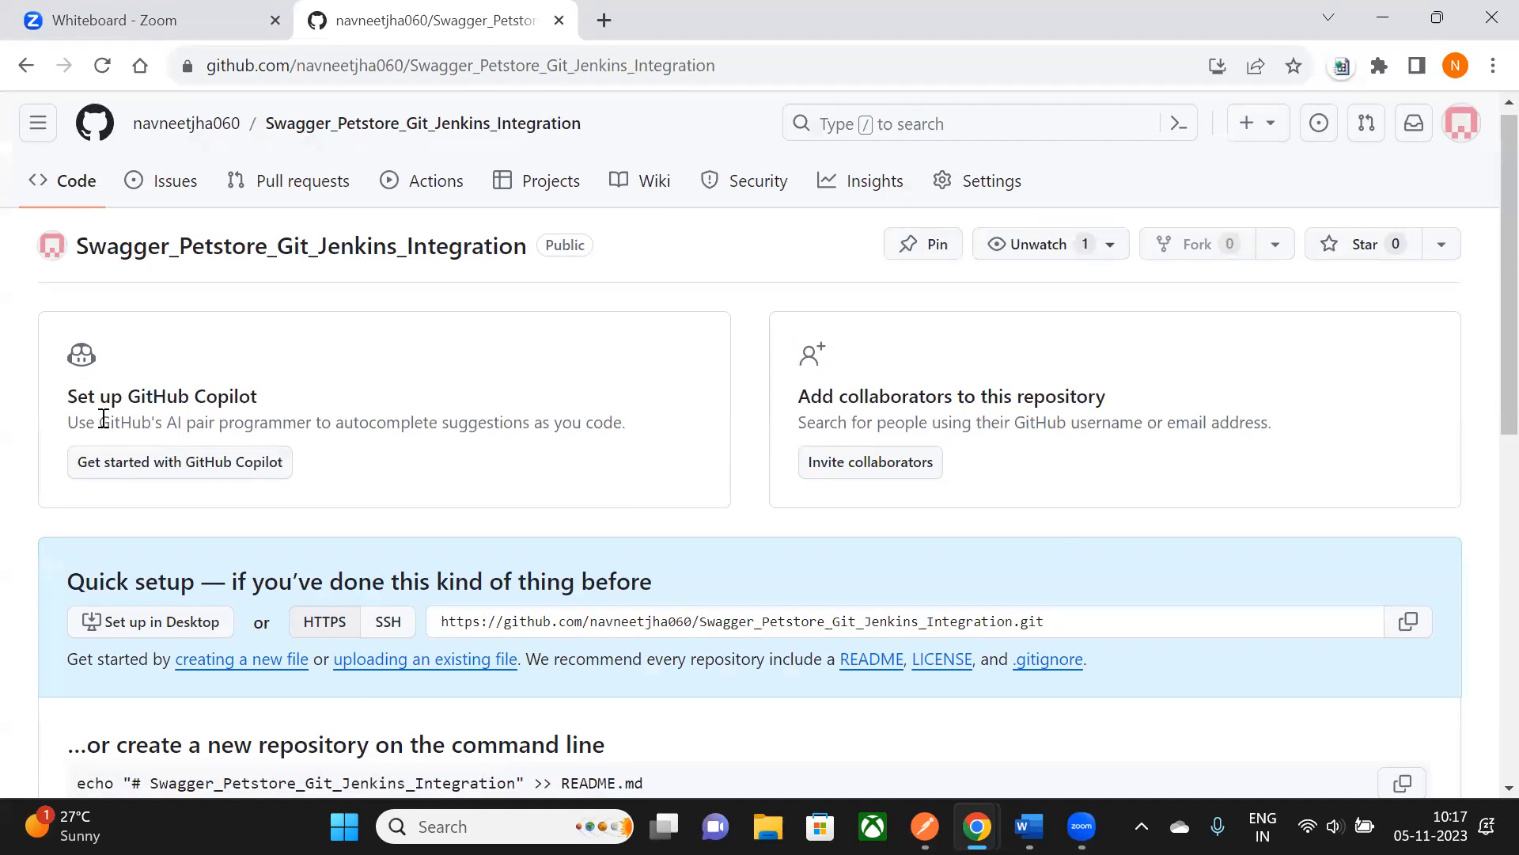
scroll(161, 471, "down", 1)
scroll(359, 446, "down", 1)
left_click_drag(446, 386, 1126, 391)
left_click(722, 402)
scroll(494, 328, "down", 1)
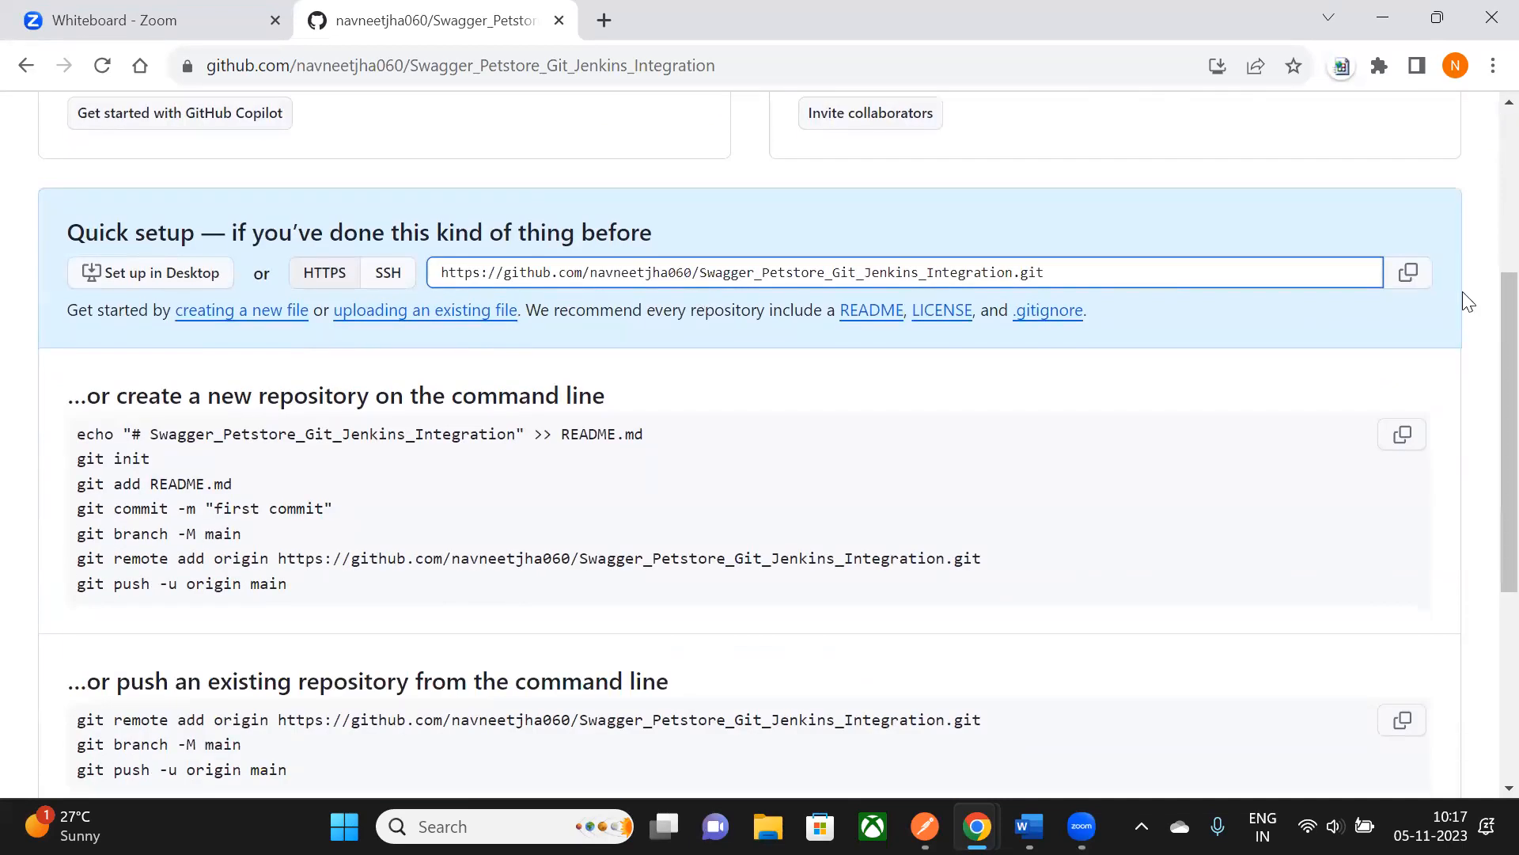
left_click(1409, 277)
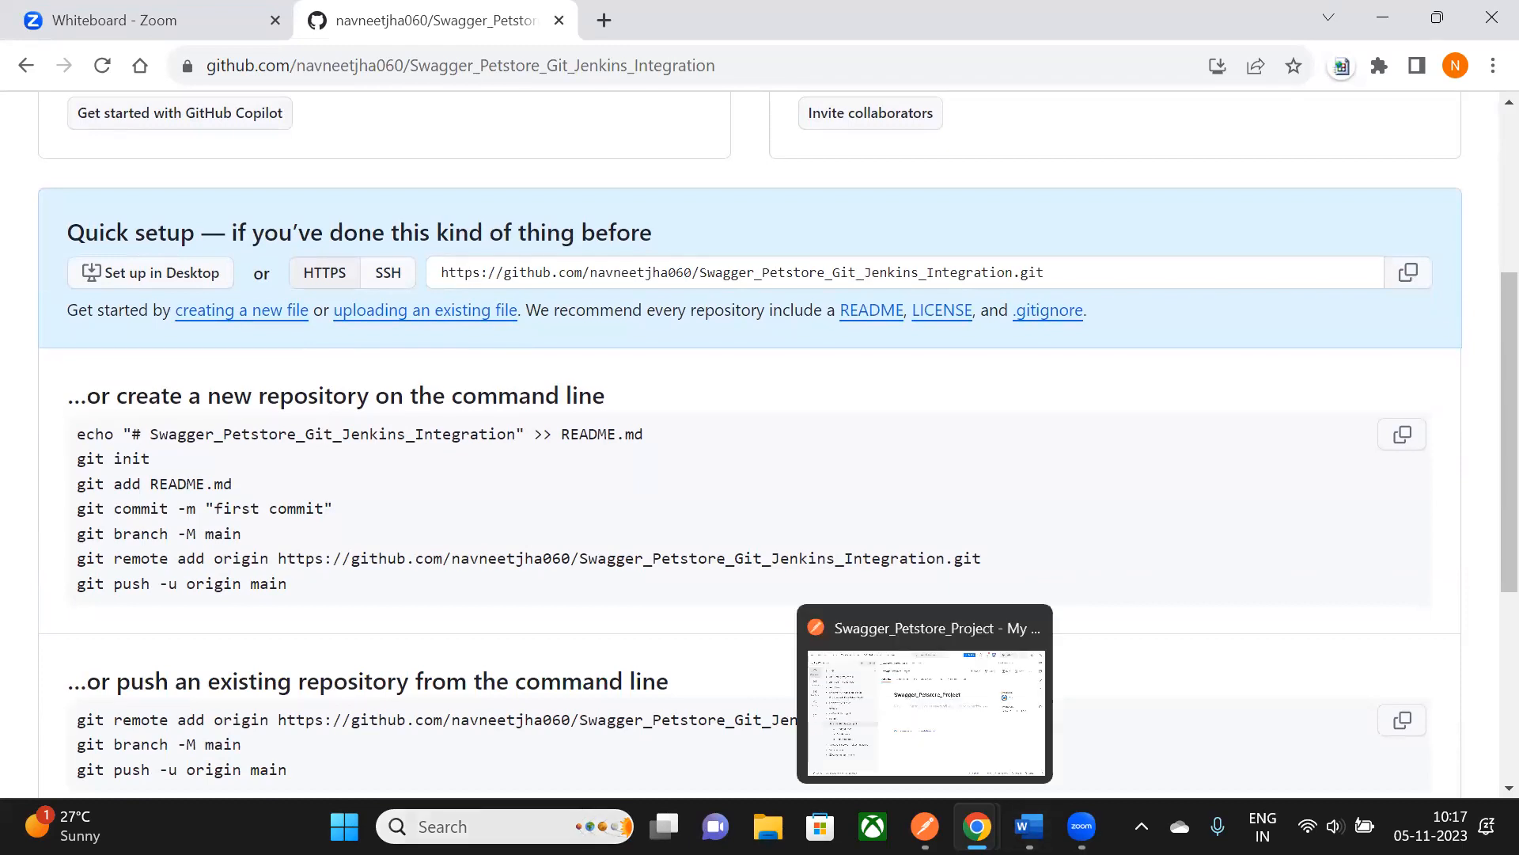
- Paste the clone URL into a new Notepad file, then return to the Word notes
left_click(475, 827)
type("note")
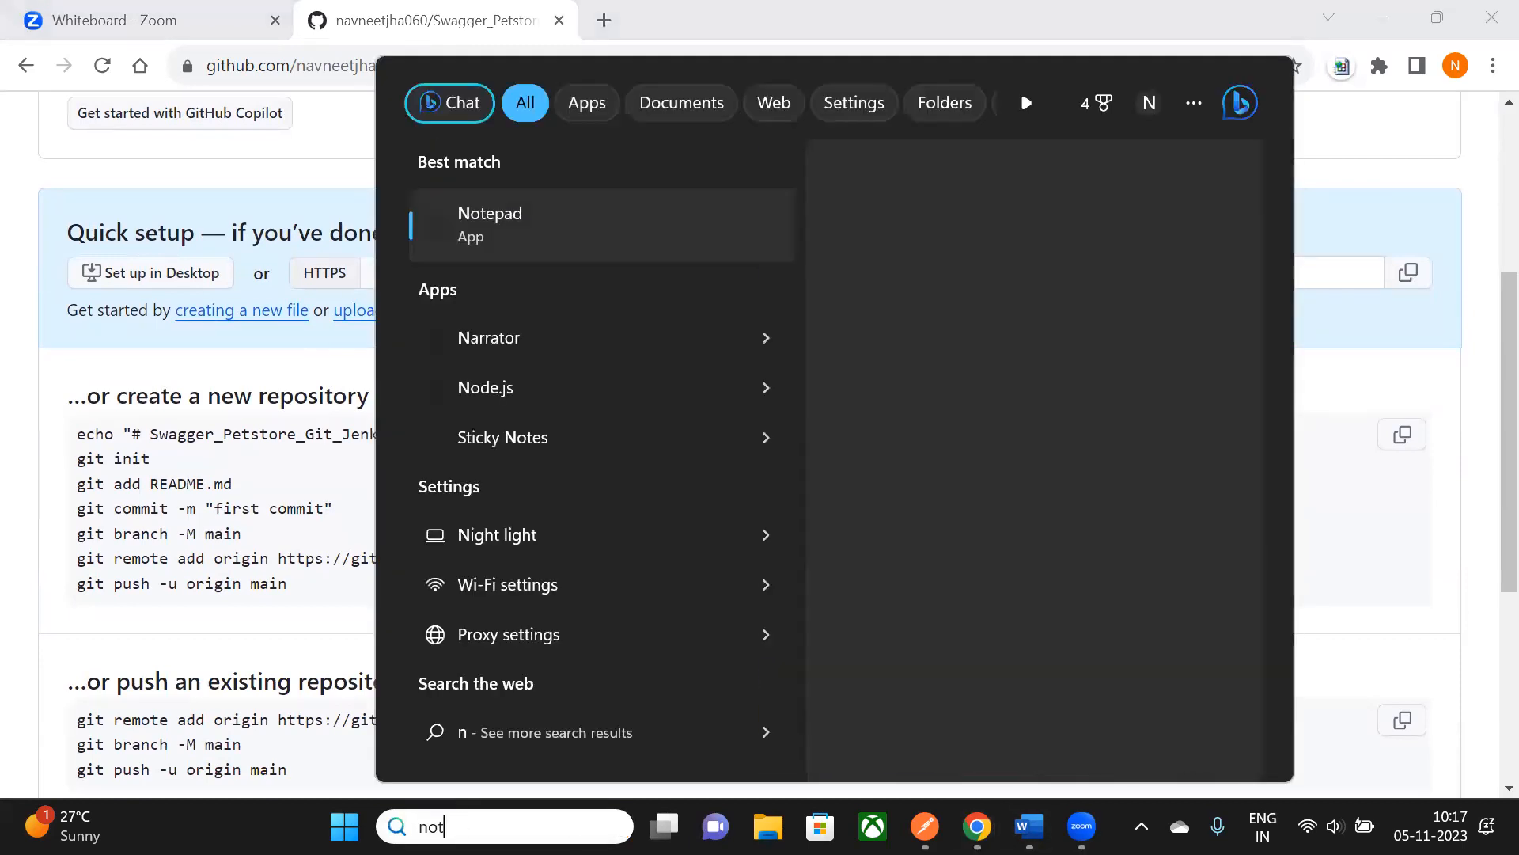
left_click(556, 236)
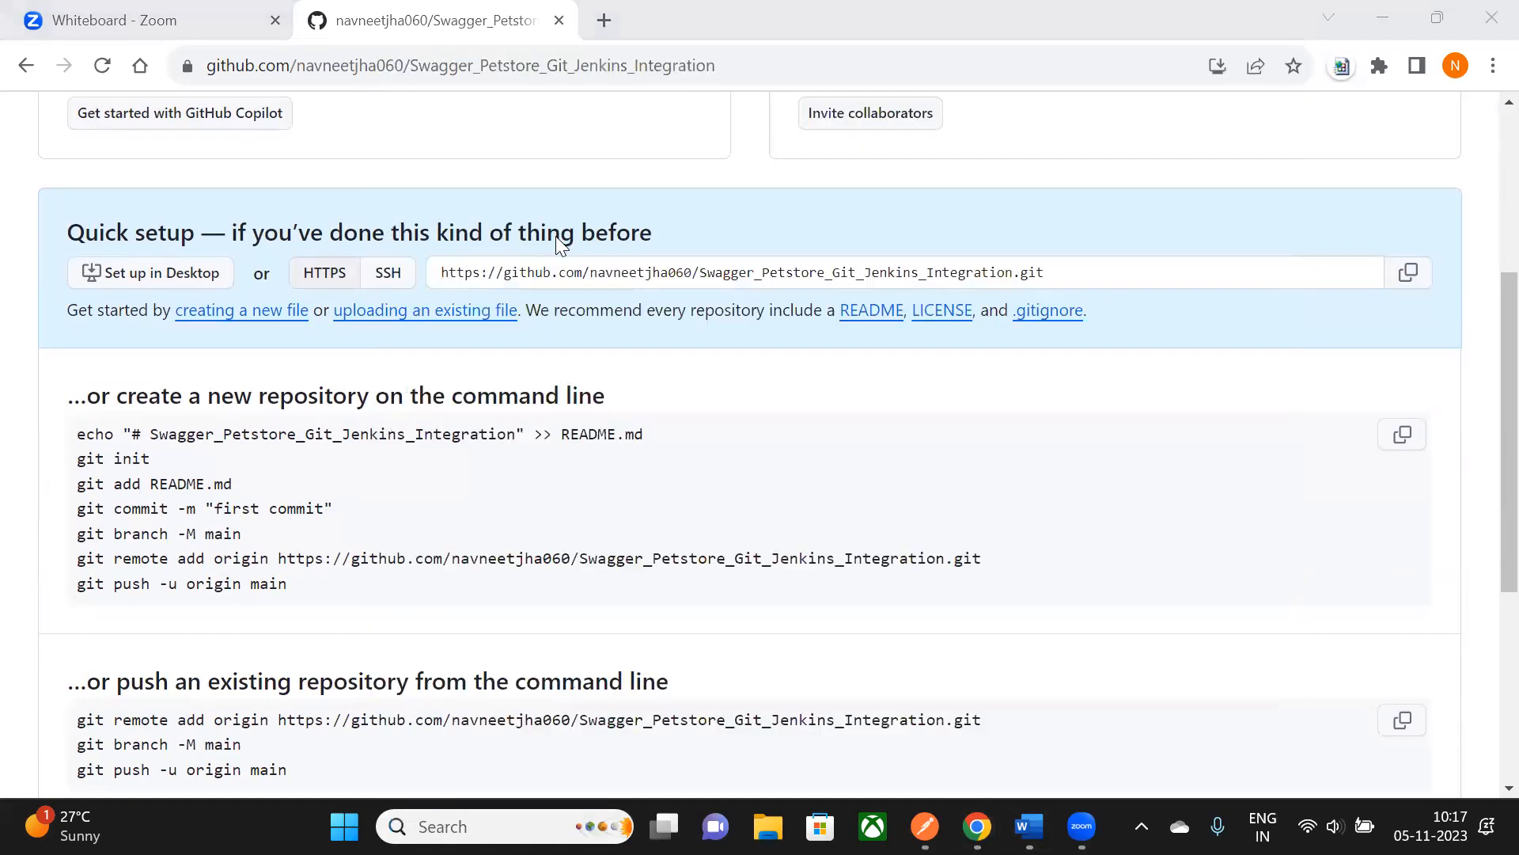
key("ctrl+v")
key("Return")
left_click(925, 827)
left_click(977, 825)
- Read through the Git commands and file-adding steps in the Word notes
scroll(649, 382, "down", 1)
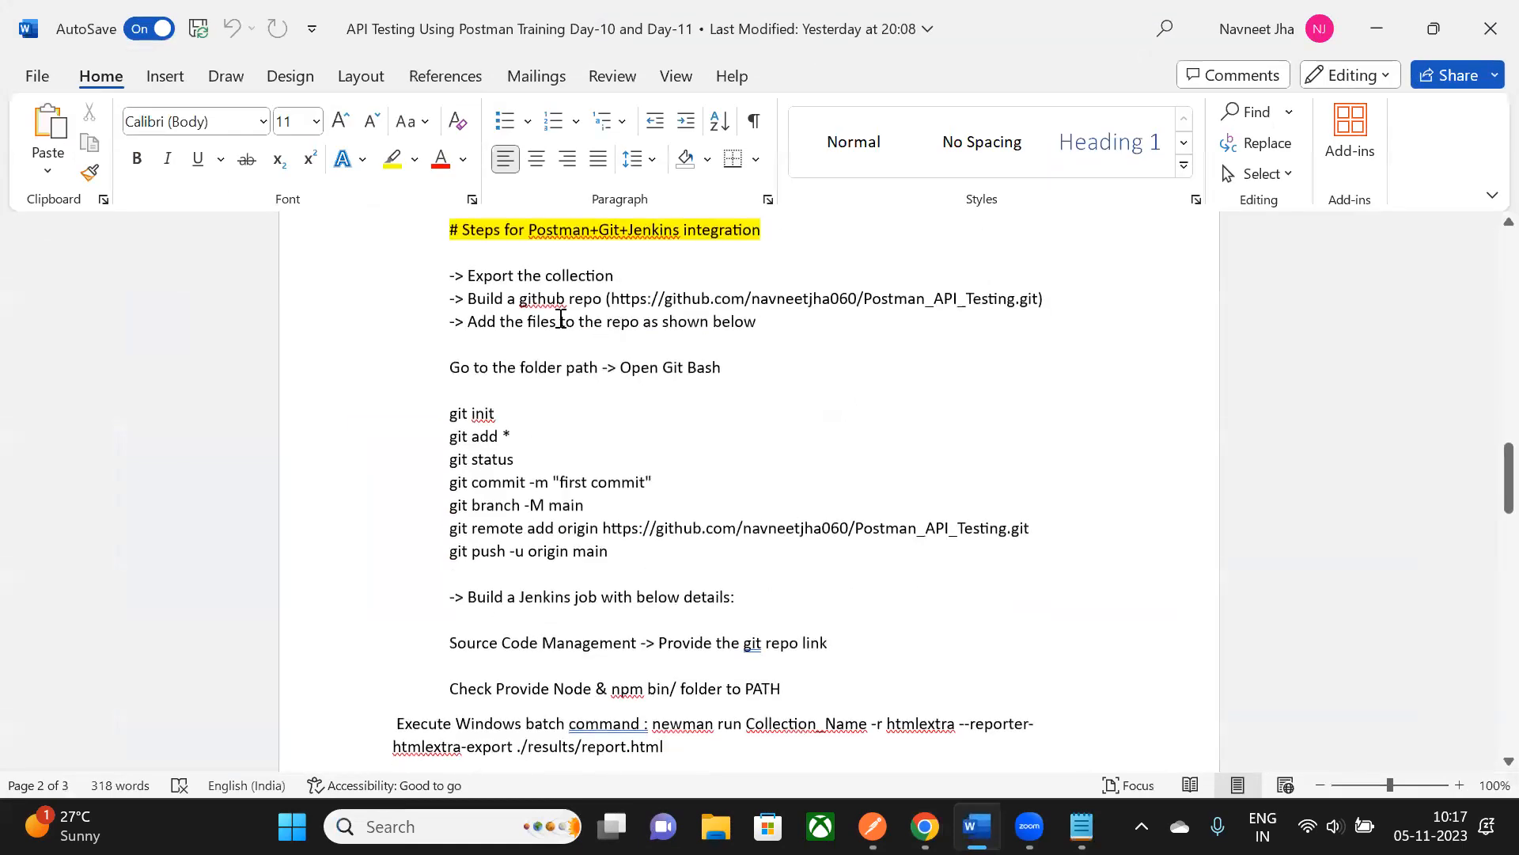
left_click_drag(484, 324, 758, 336)
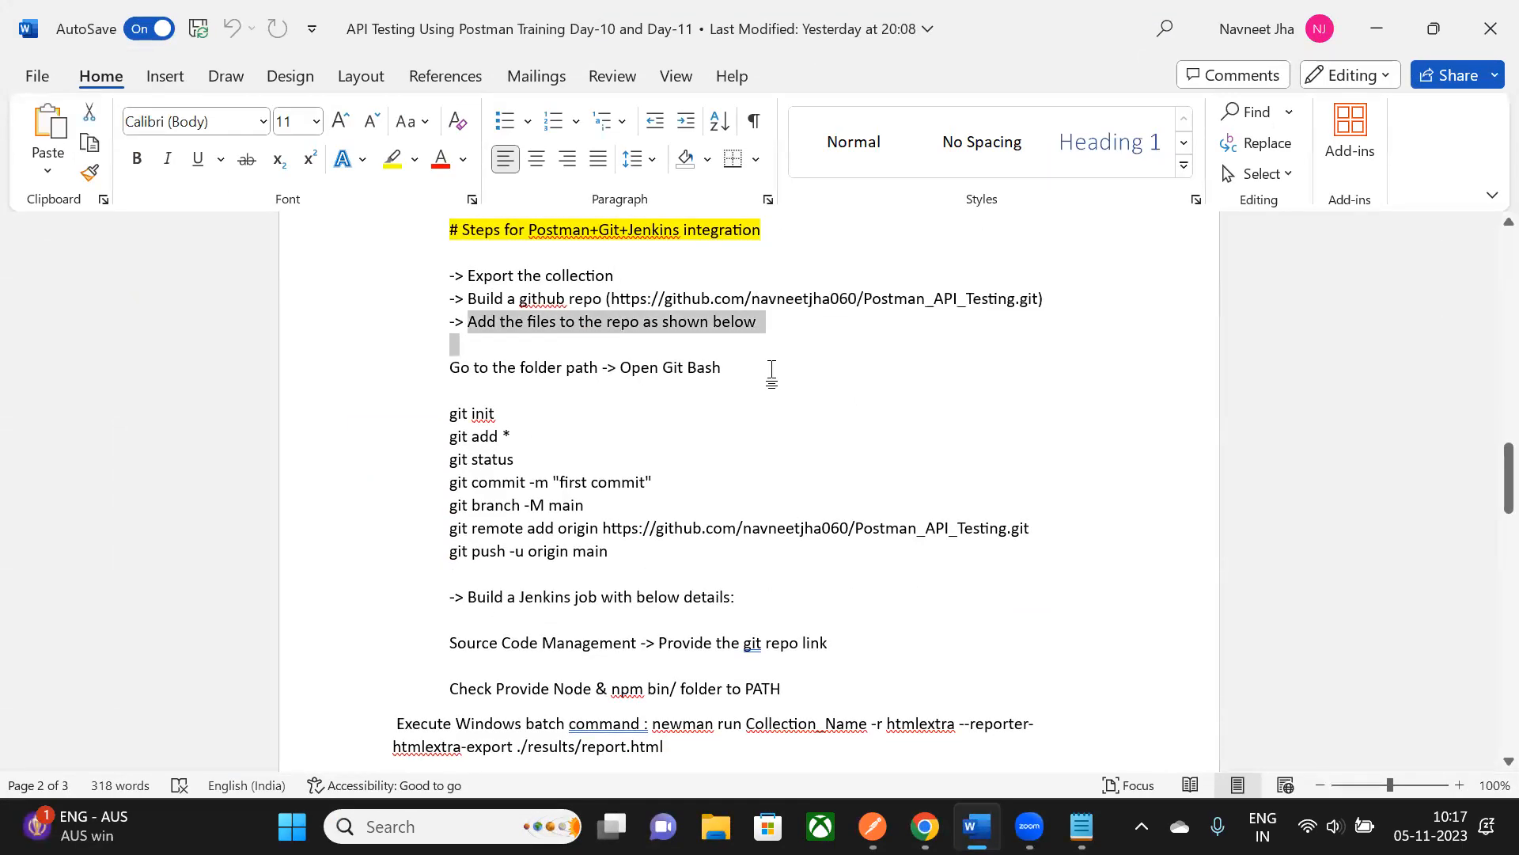
left_click(761, 372)
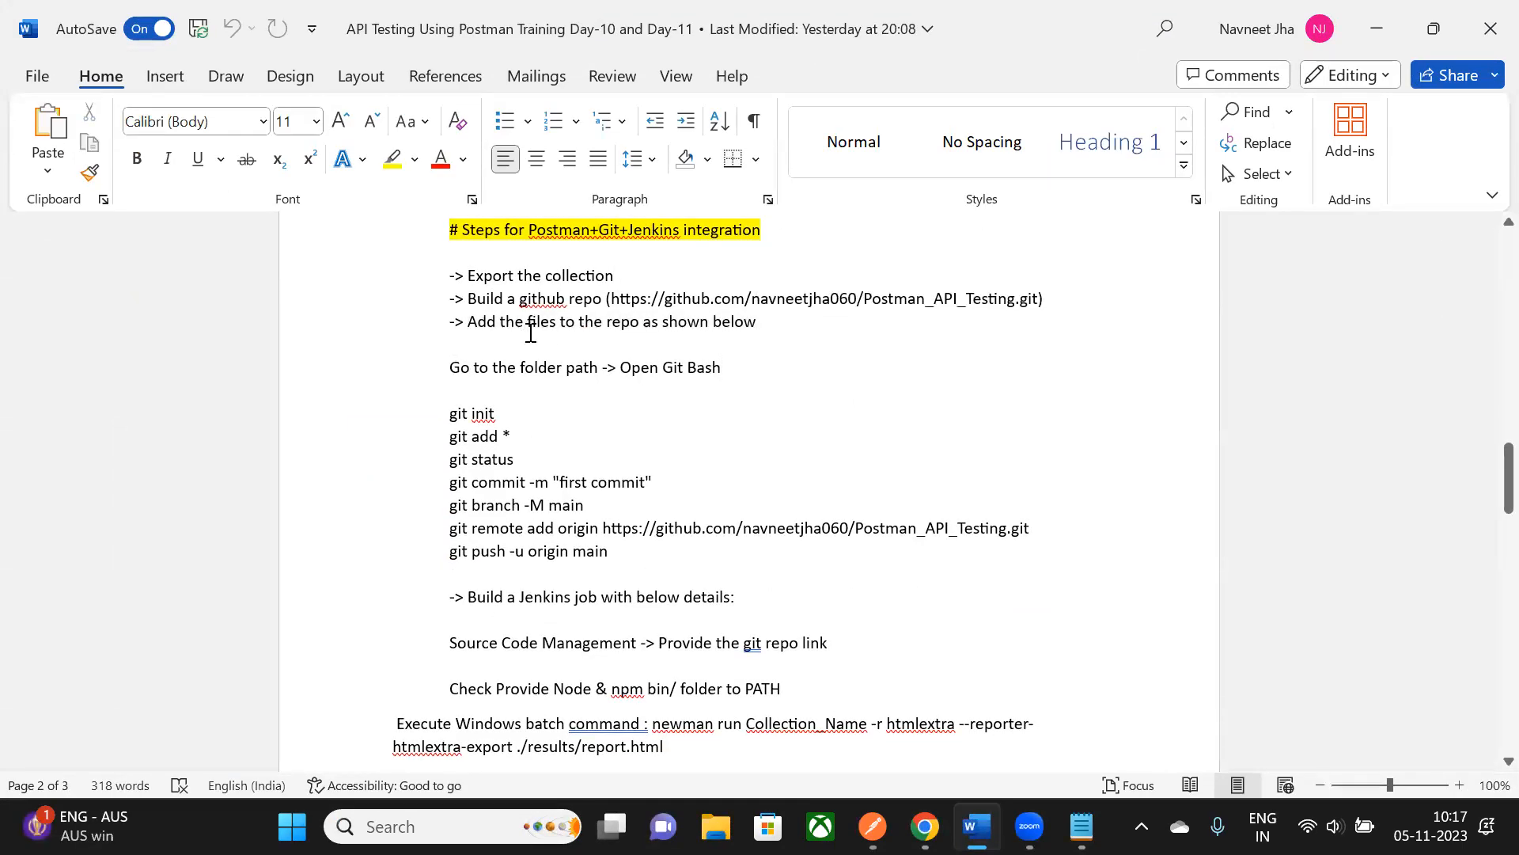
scroll(531, 332, "down", 1)
left_click_drag(448, 310, 617, 513)
scroll(578, 317, "down", 1)
left_click(468, 308)
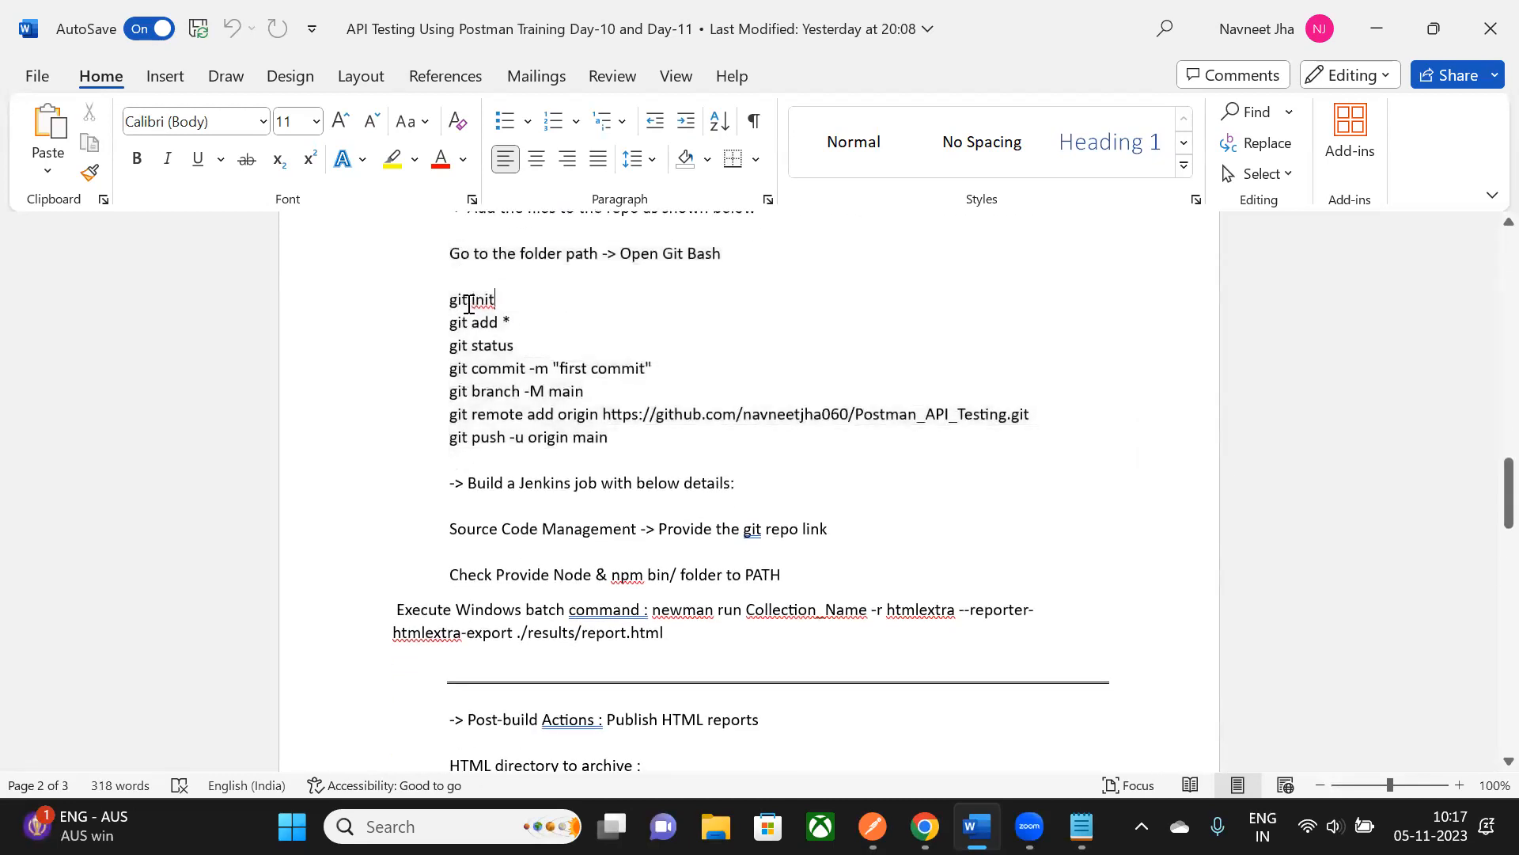
- Minimize Chrome, Word and Notepad, and select the Postman_Jenkins_Integration desktop folder
key("alt+Tab")
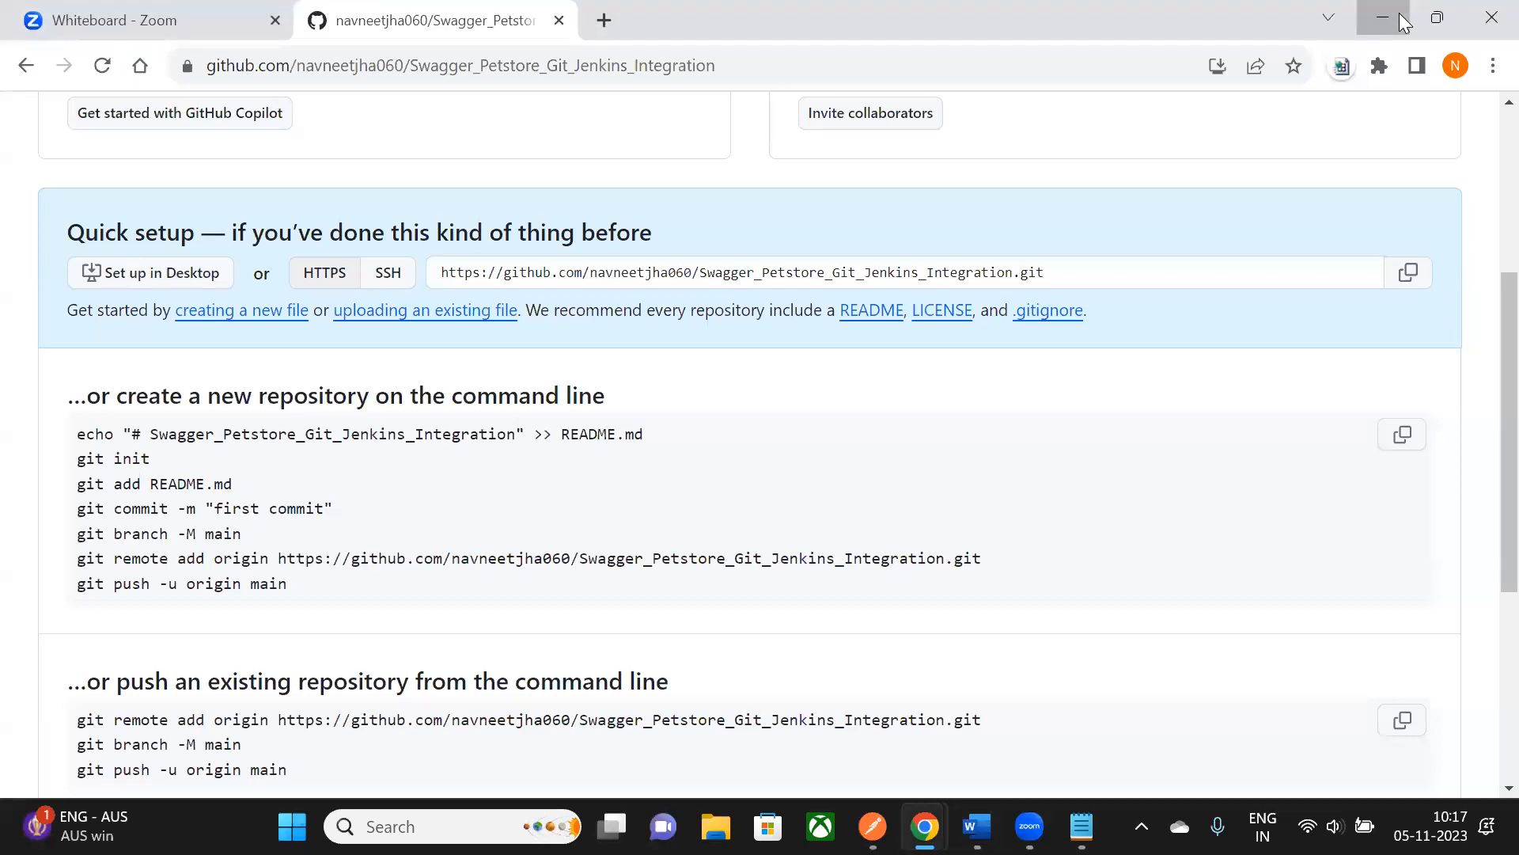
left_click(1399, 13)
left_click(1387, 24)
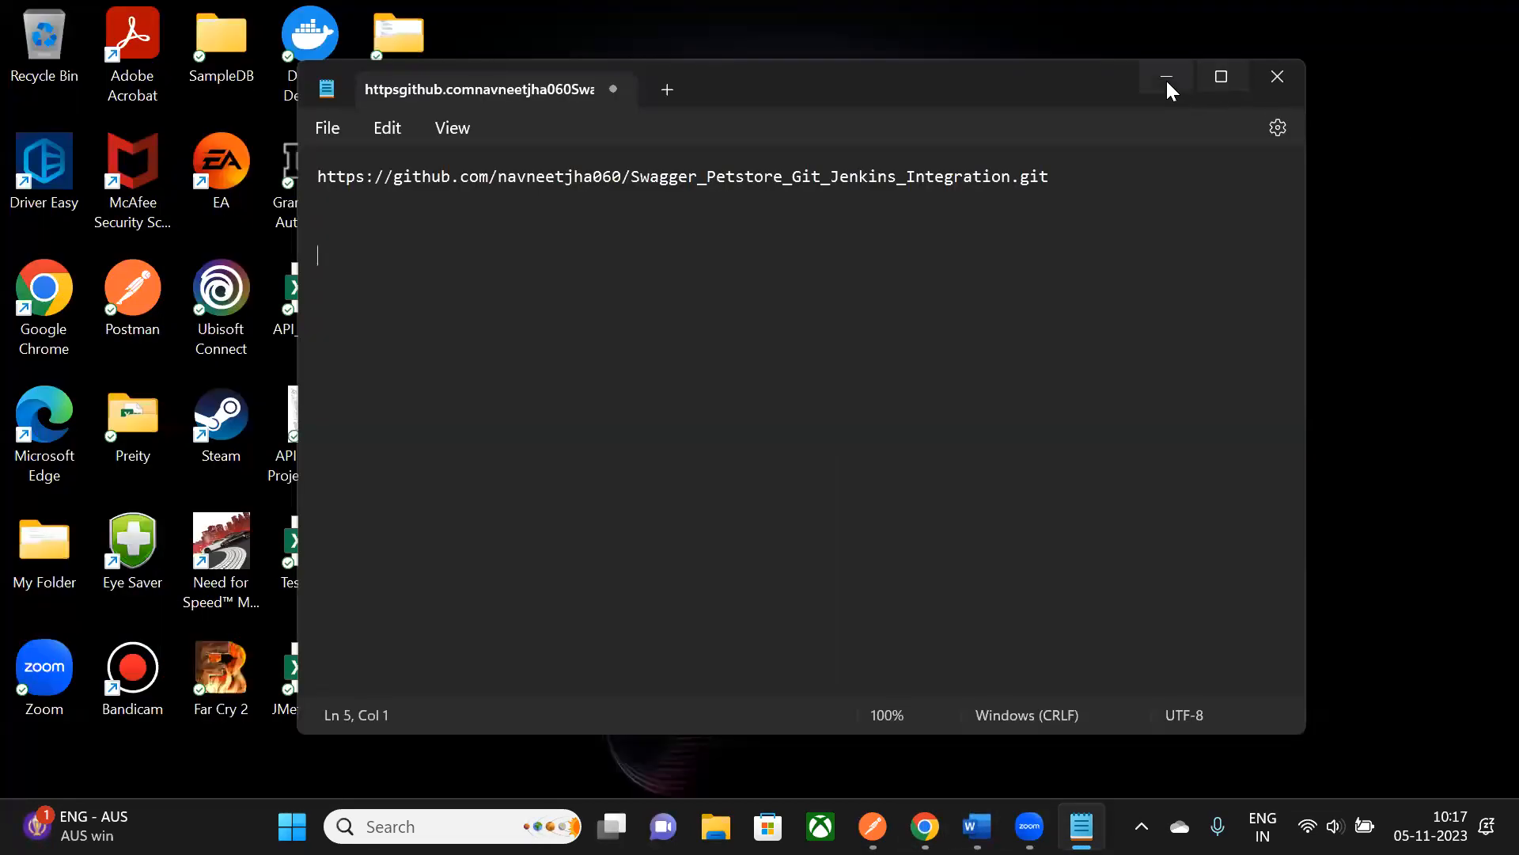
left_click(1165, 79)
left_click(396, 181)
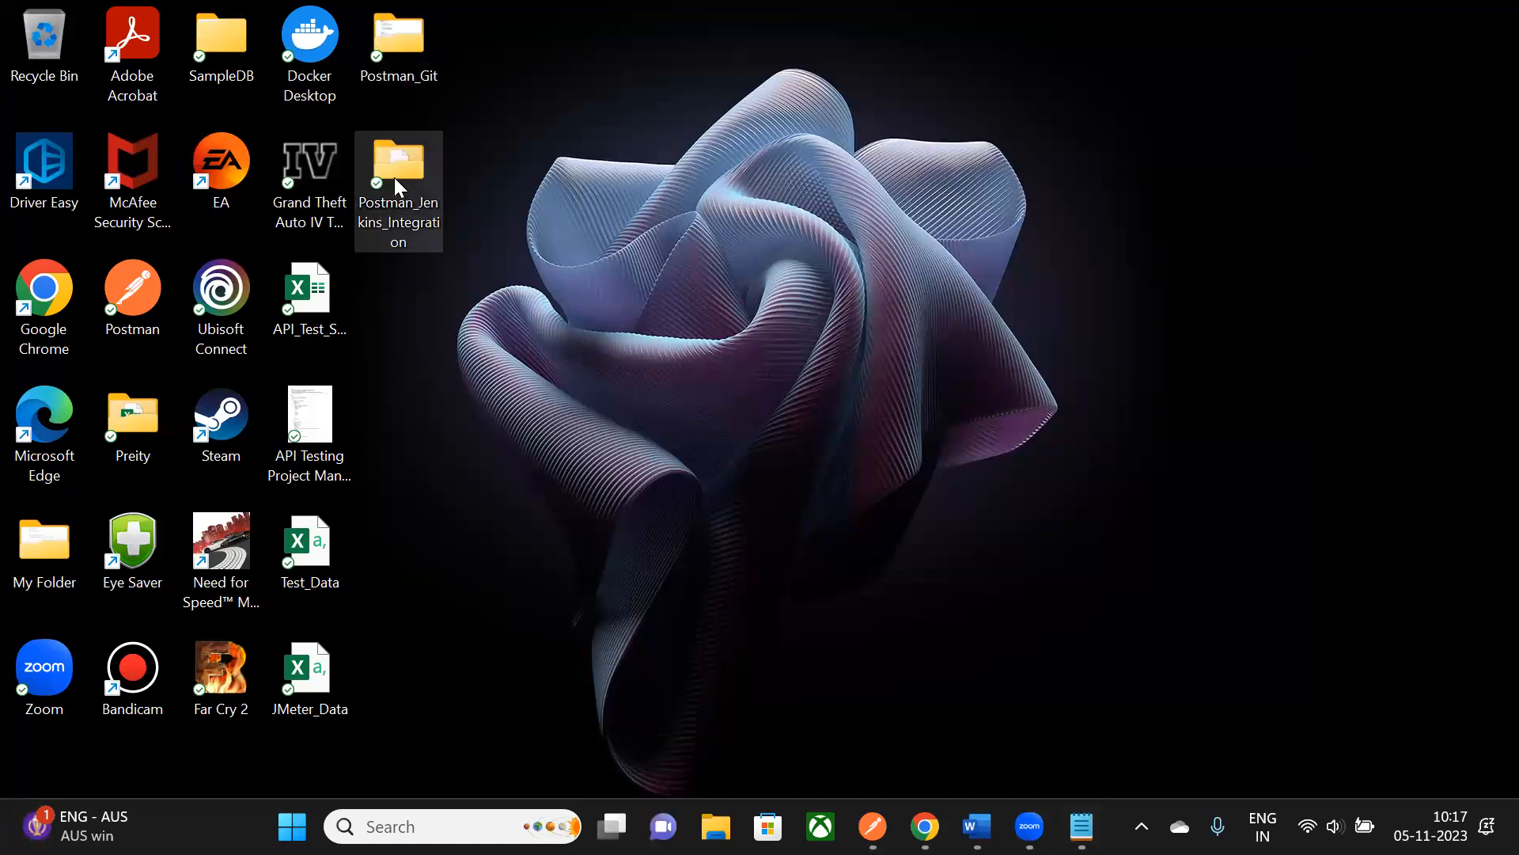
- Launch Git Bash Here inside Postman_Jenkins_Integration and enlarge the terminal window
double_click(394, 177)
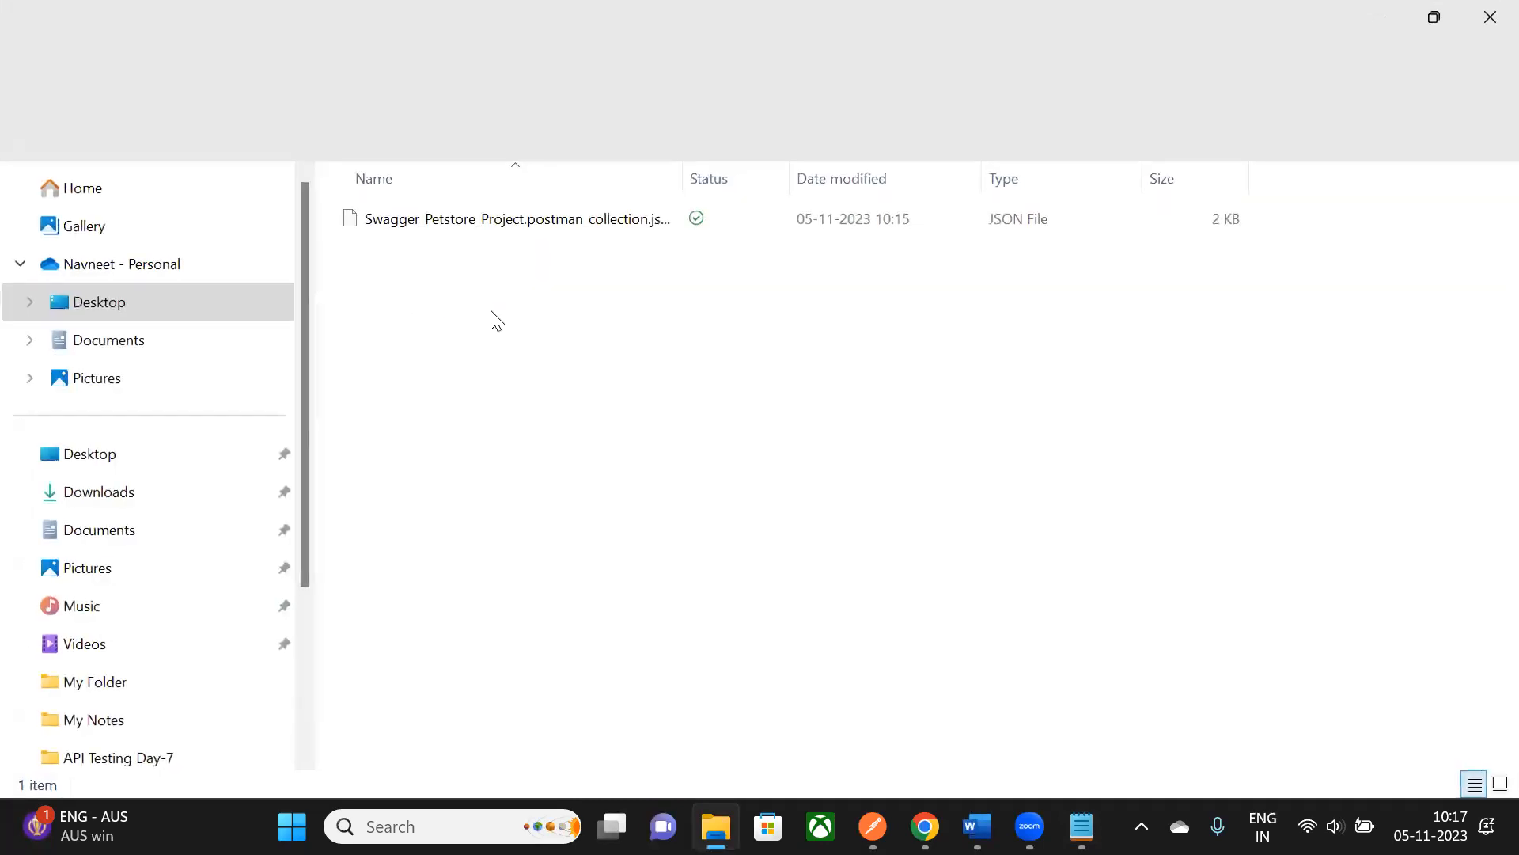
right_click(512, 328)
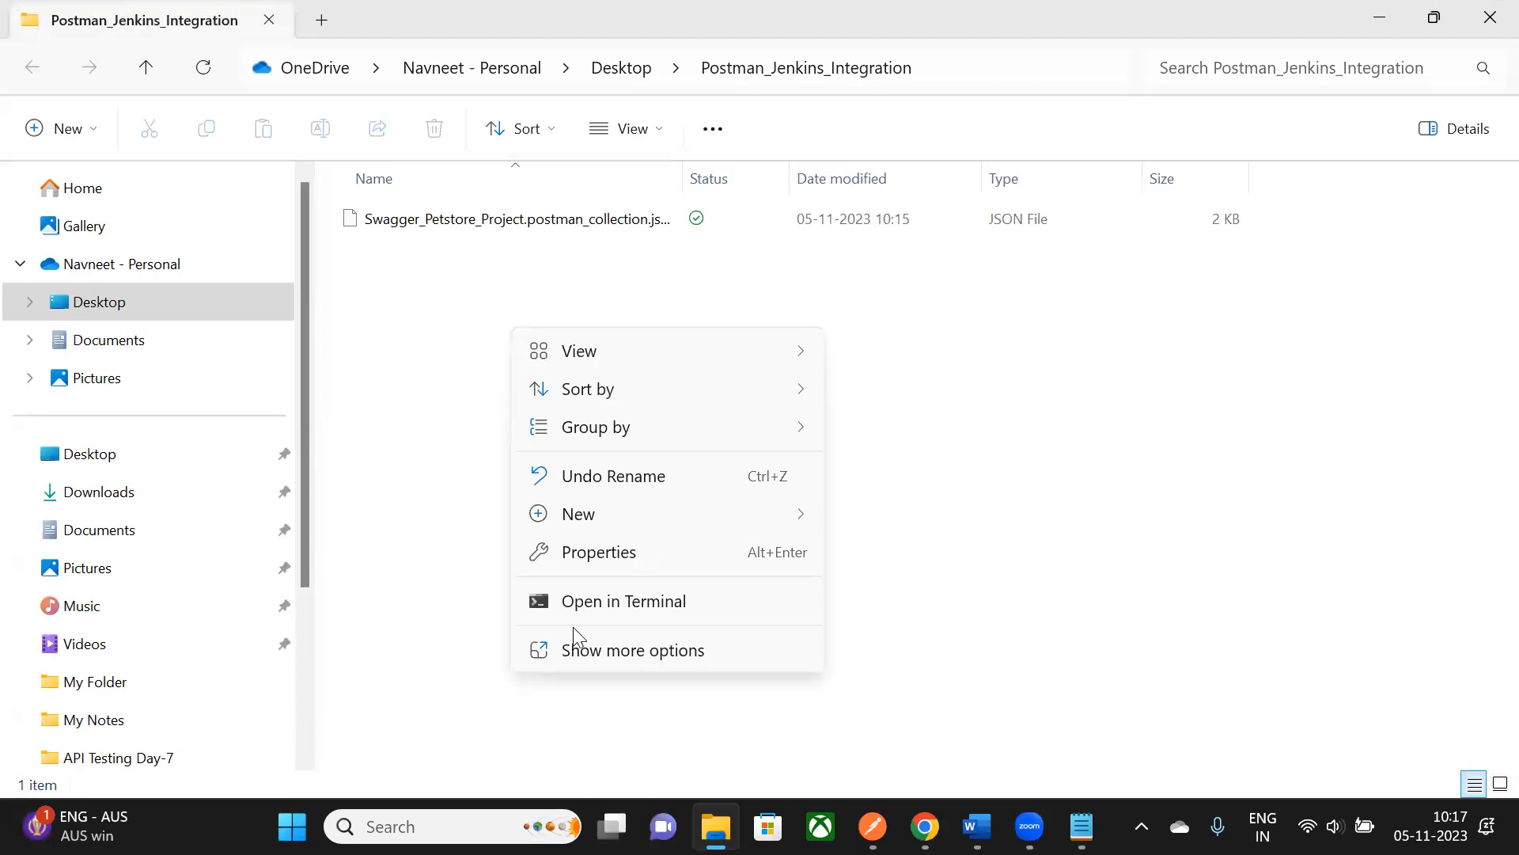
left_click(592, 655)
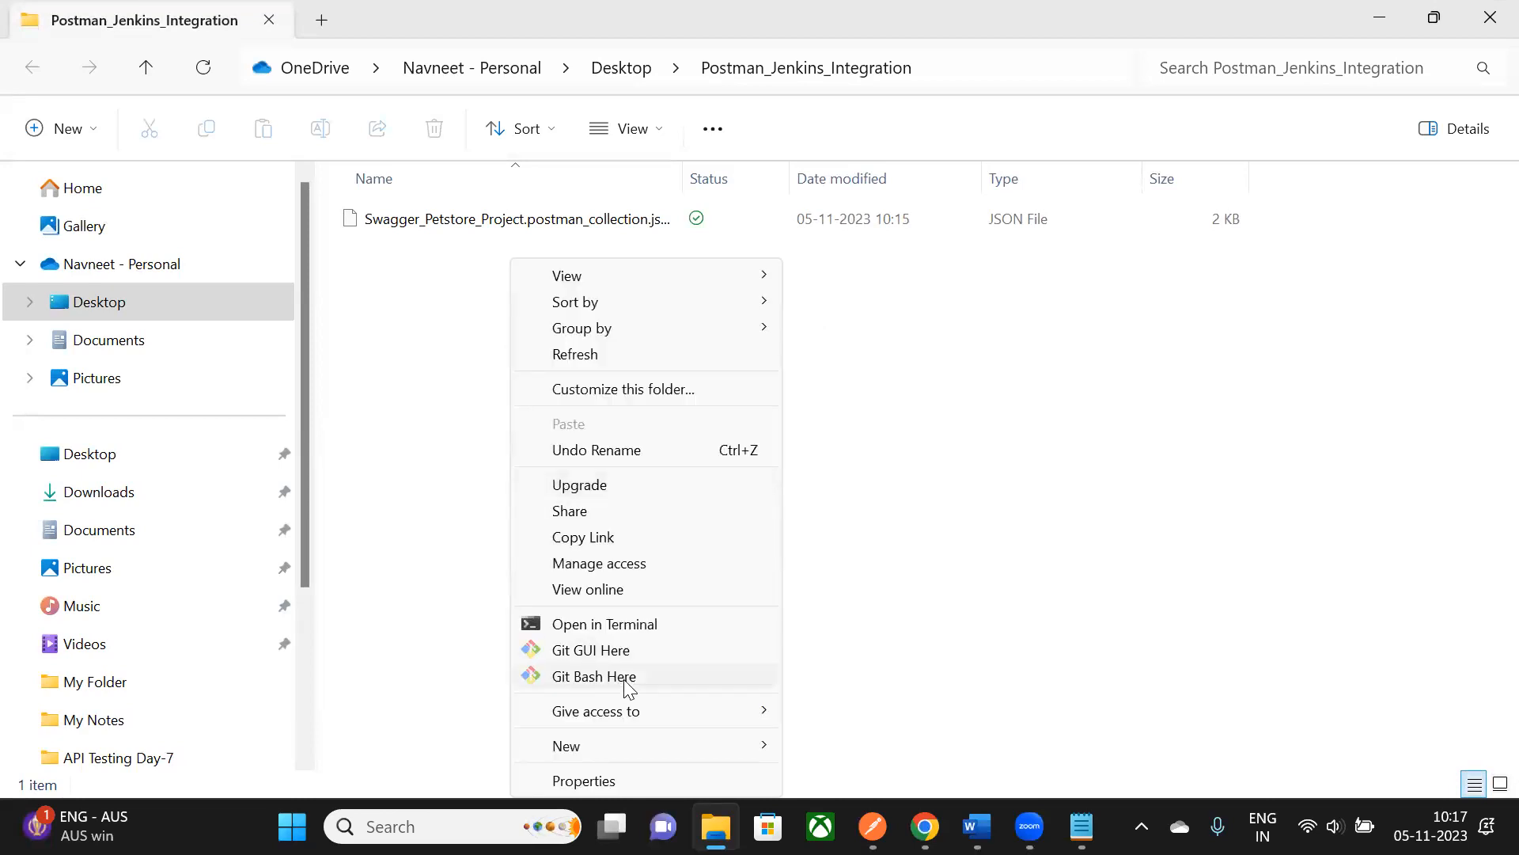
left_click(629, 686)
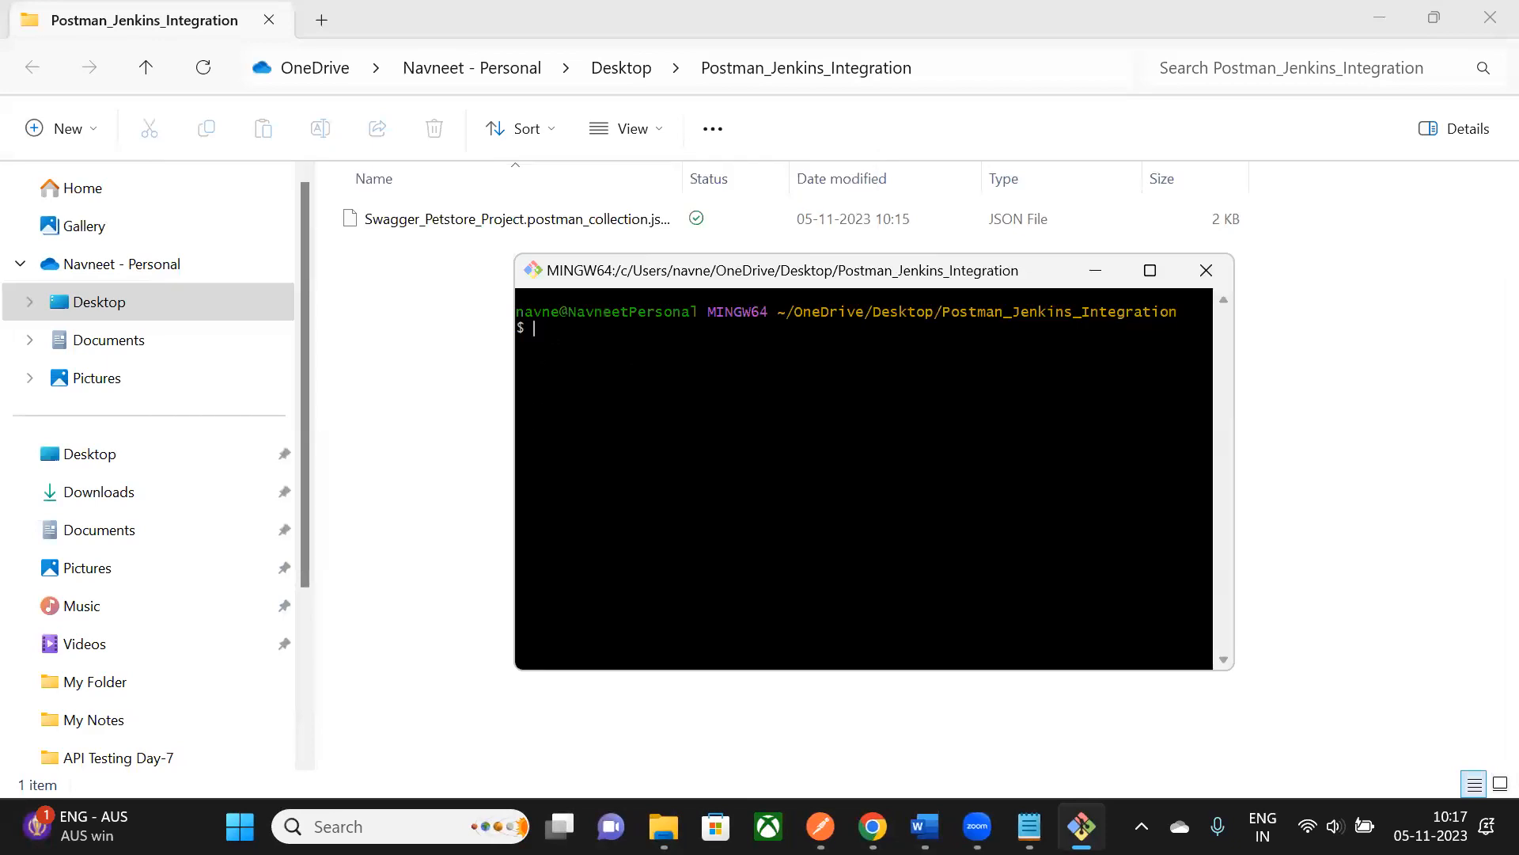
left_click_drag(699, 269, 586, 159)
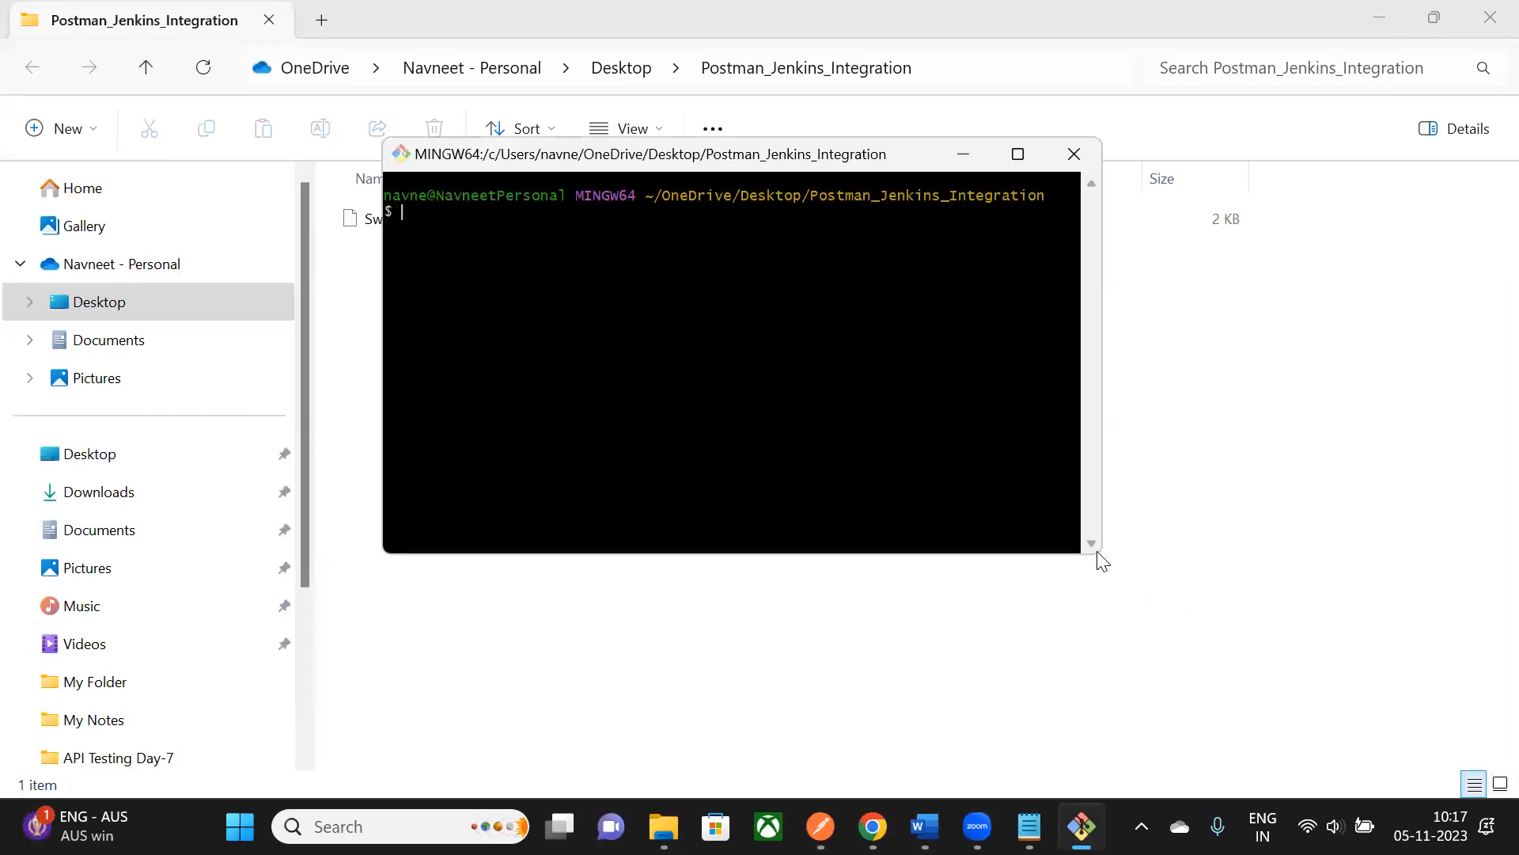
left_click_drag(1089, 553, 1283, 713)
left_click_drag(774, 160, 741, 151)
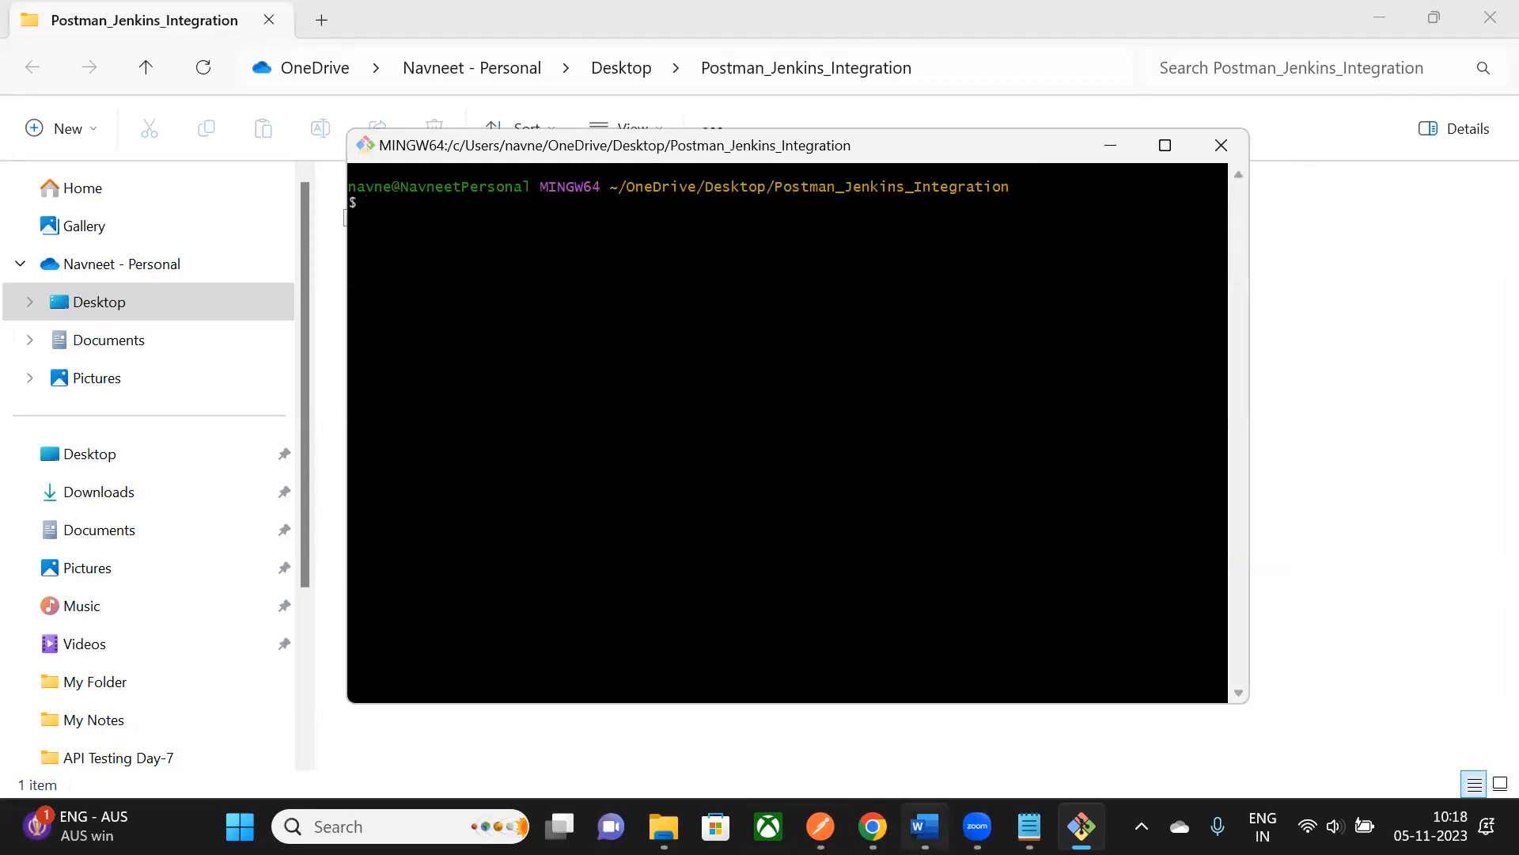
- Run git init in the folder and check git status for the untracked collection file
left_click(925, 826)
scroll(797, 325, "down", 1)
scroll(797, 325, "up", 1)
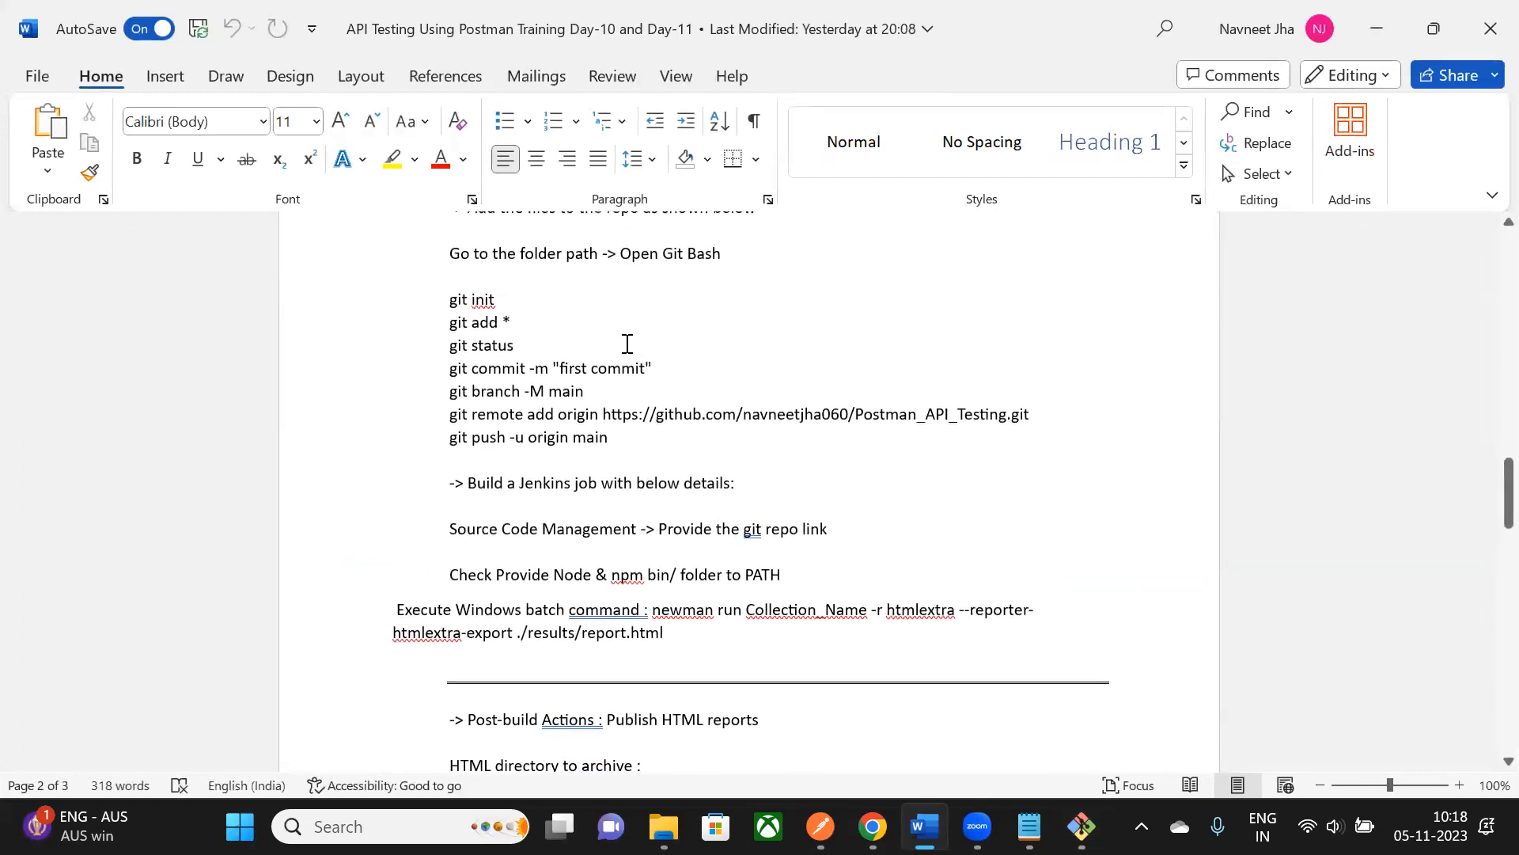
key("alt+Tab")
type("git ")
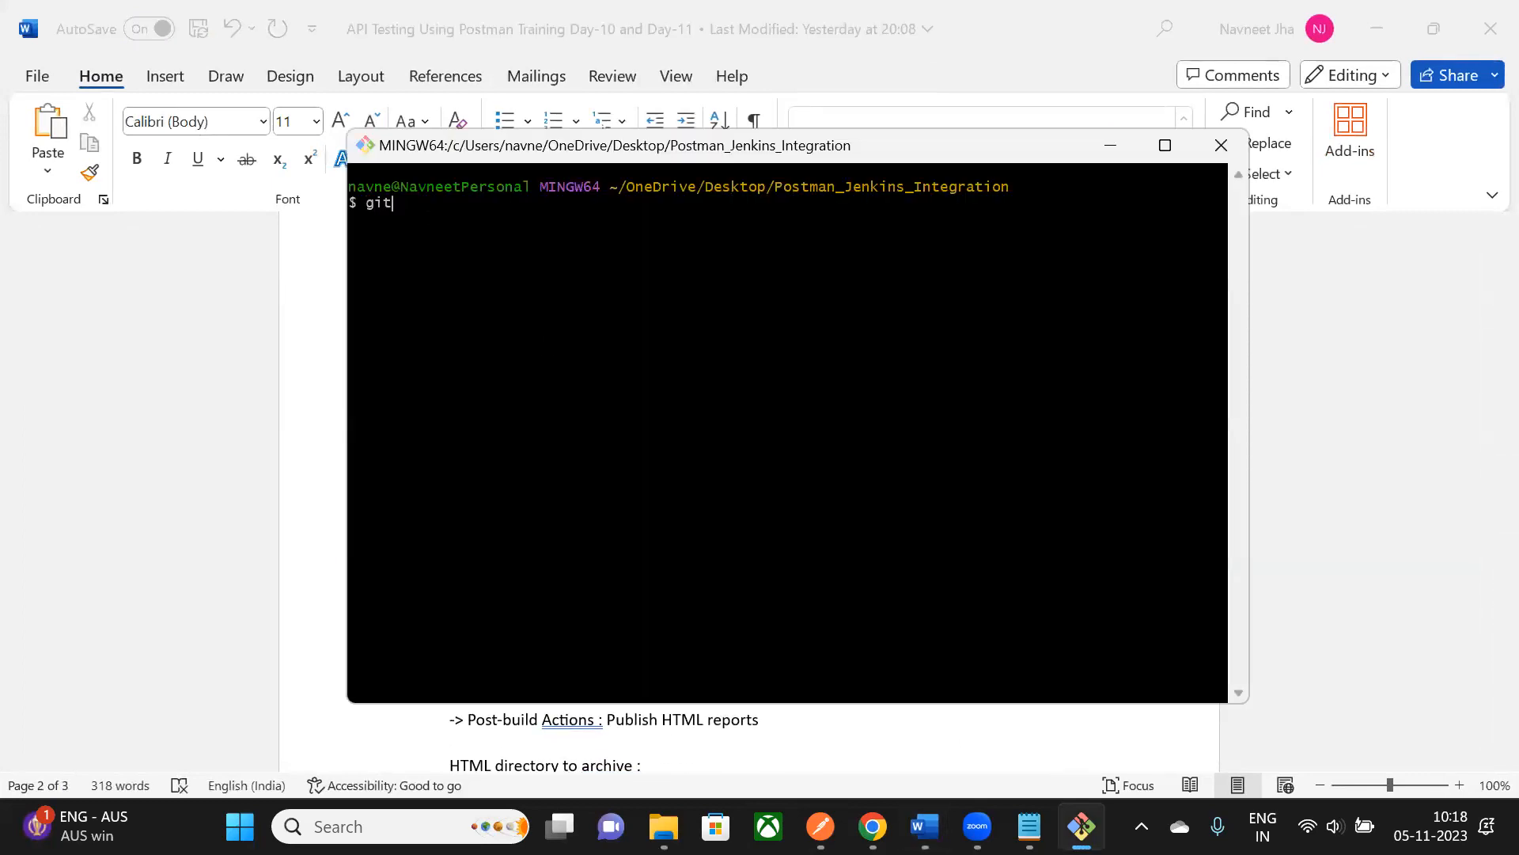
type("init")
key("Return")
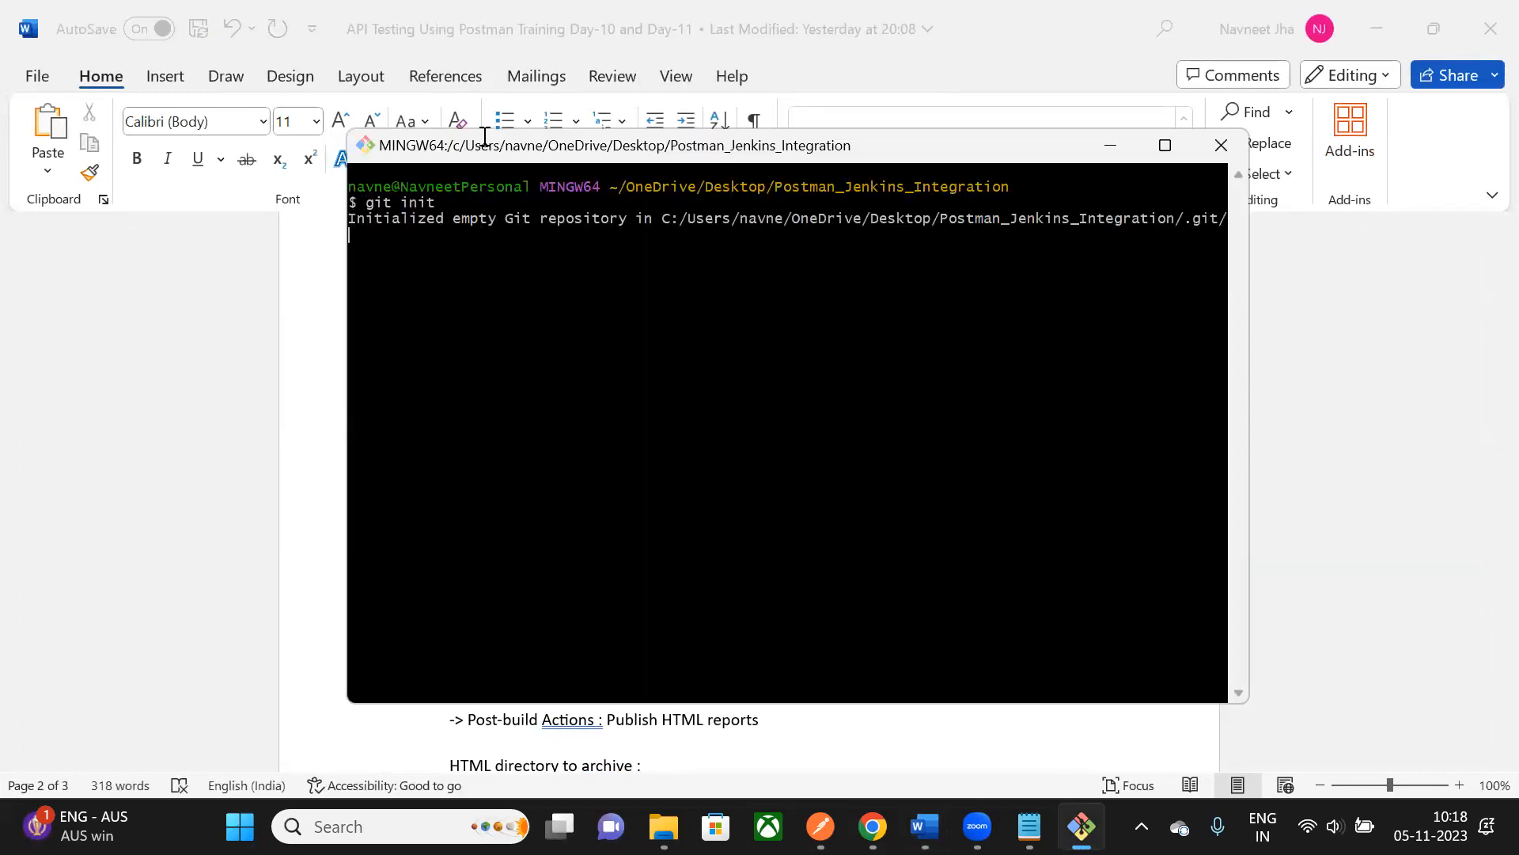
left_click_drag(587, 146, 621, 150)
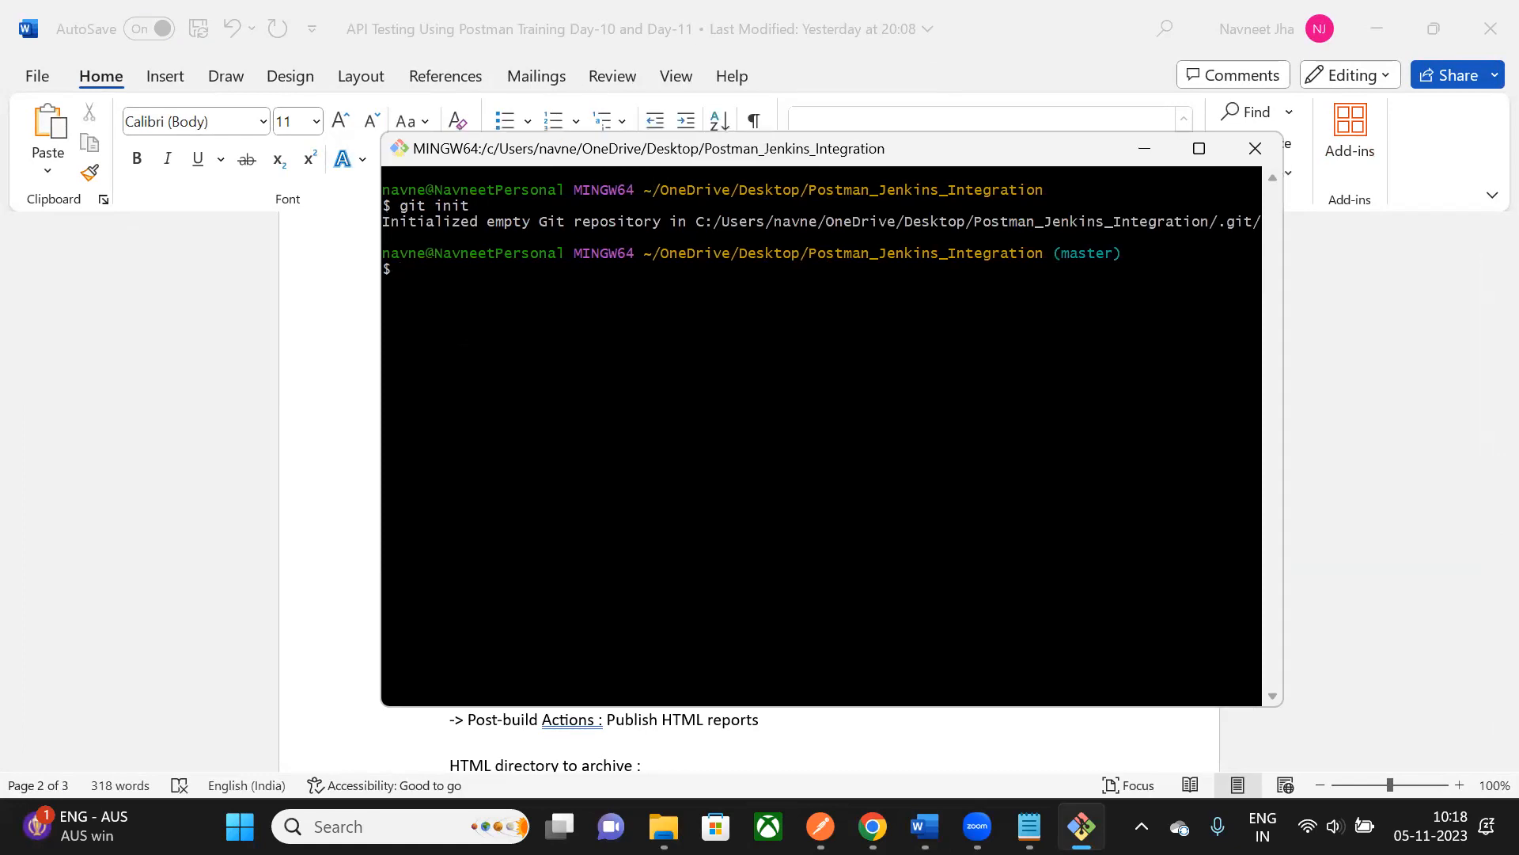
type("git status")
key("Return")
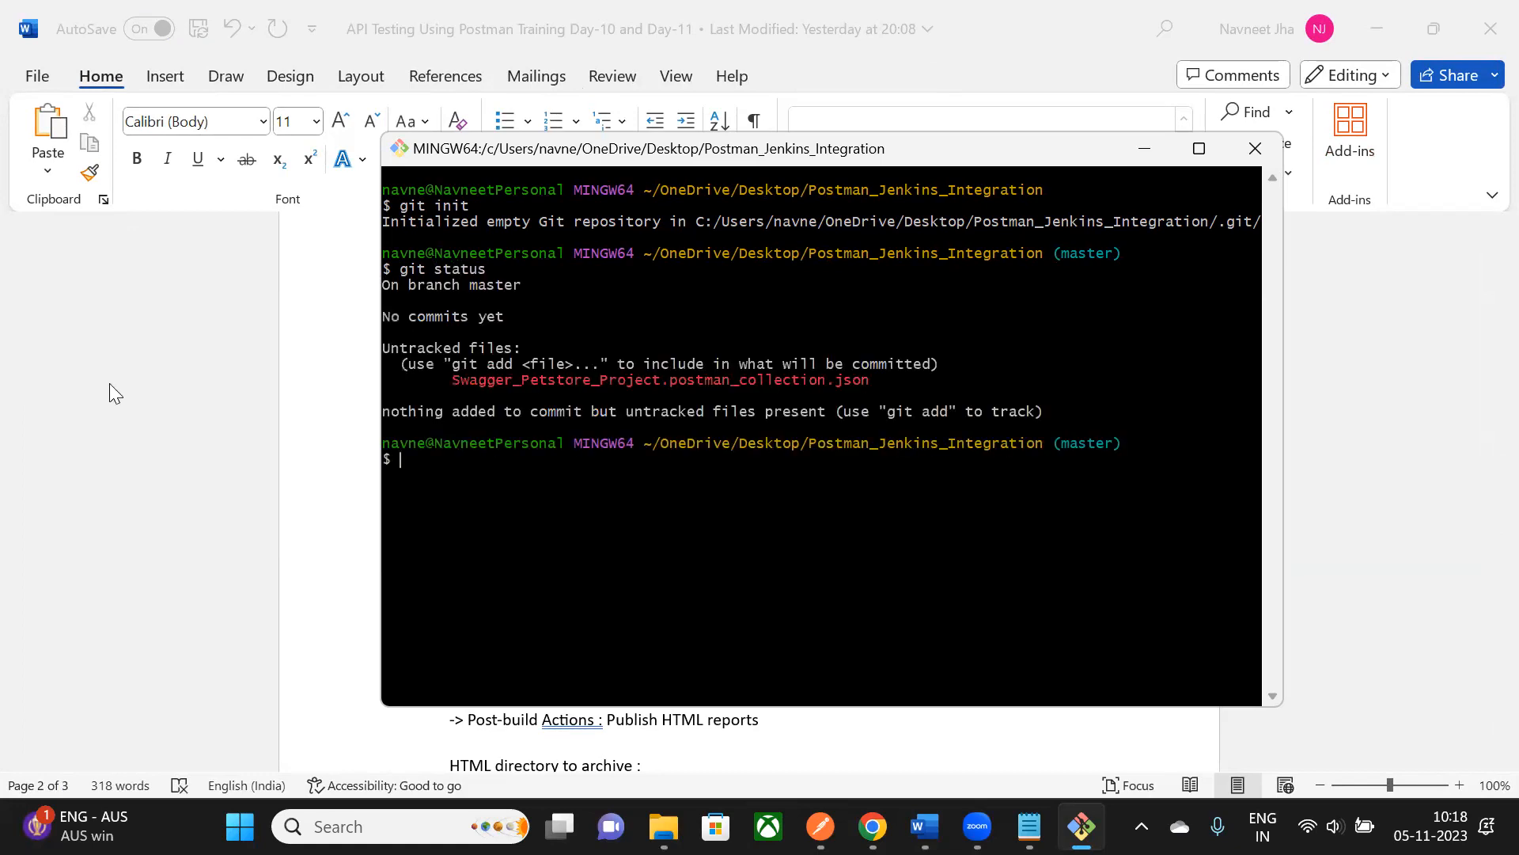
- Stage Swagger_Petstore_Project.postman_collection.json with git add * and confirm with git status
left_click_drag(445, 381, 879, 383)
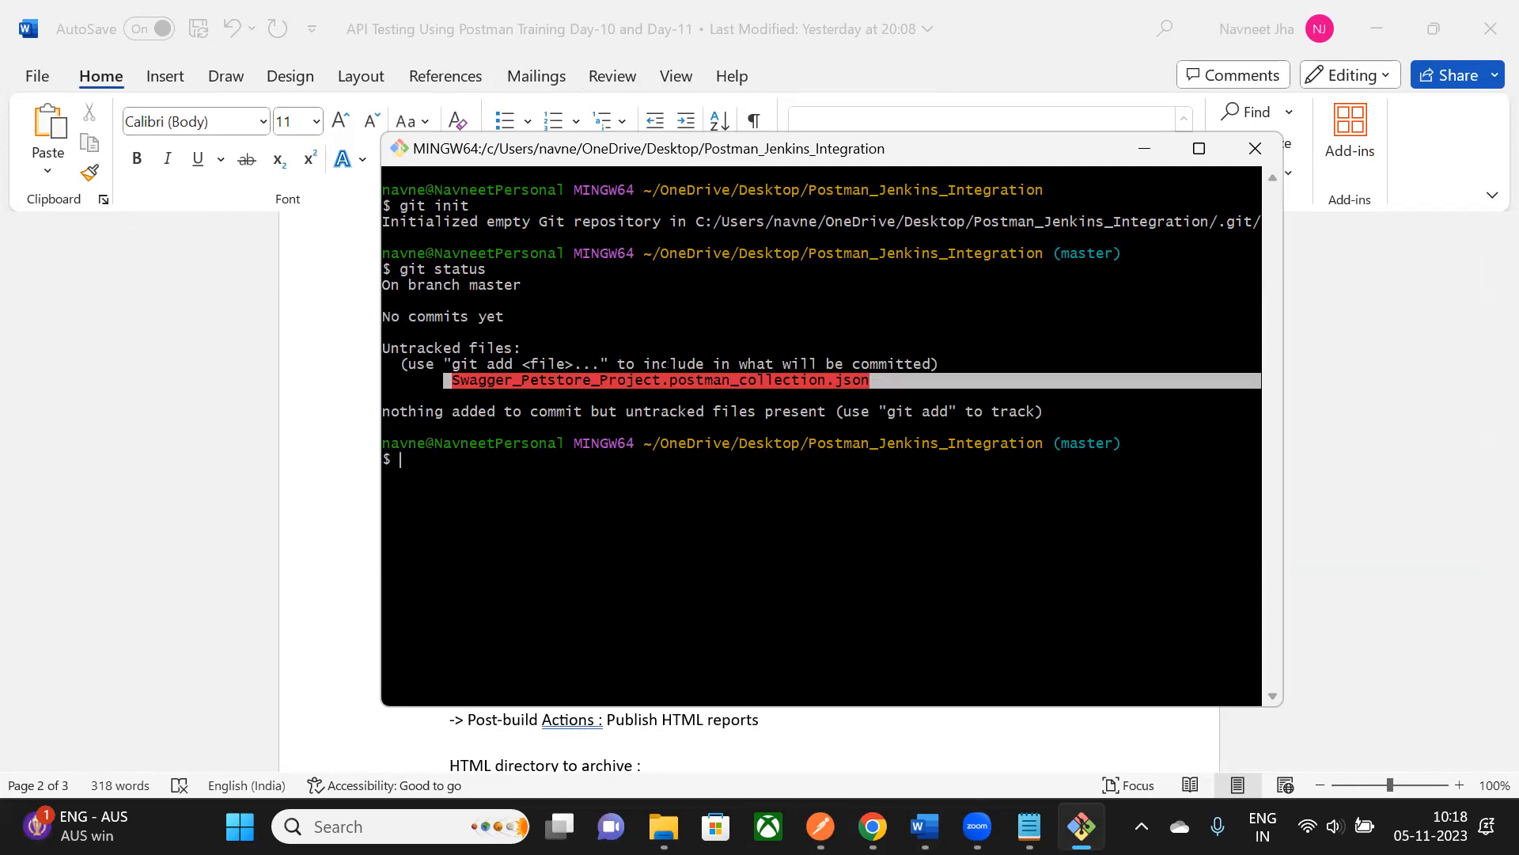
left_click(878, 383)
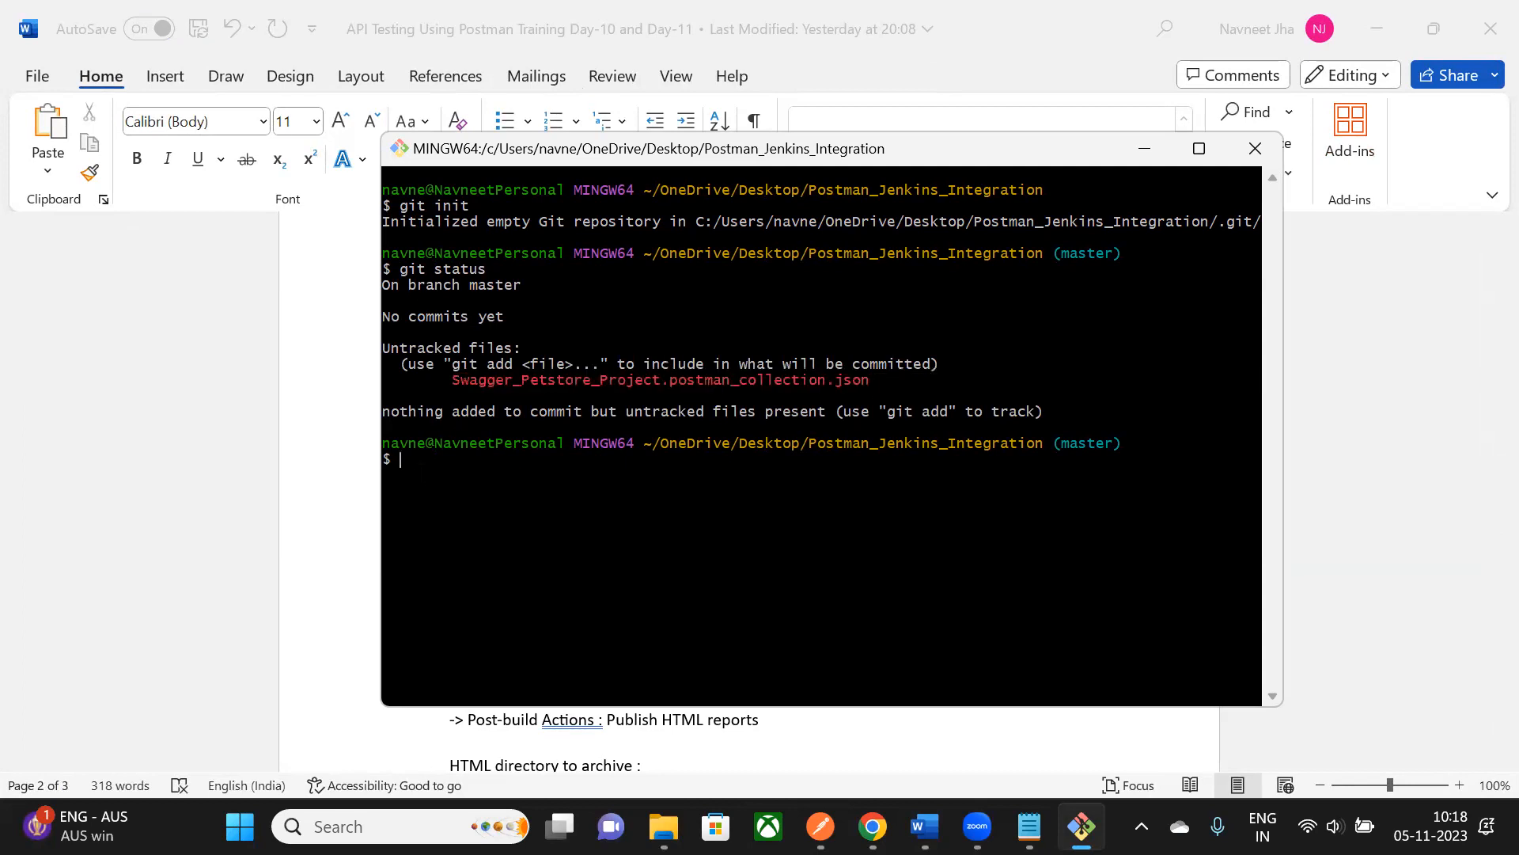
type("git add *")
key("Return")
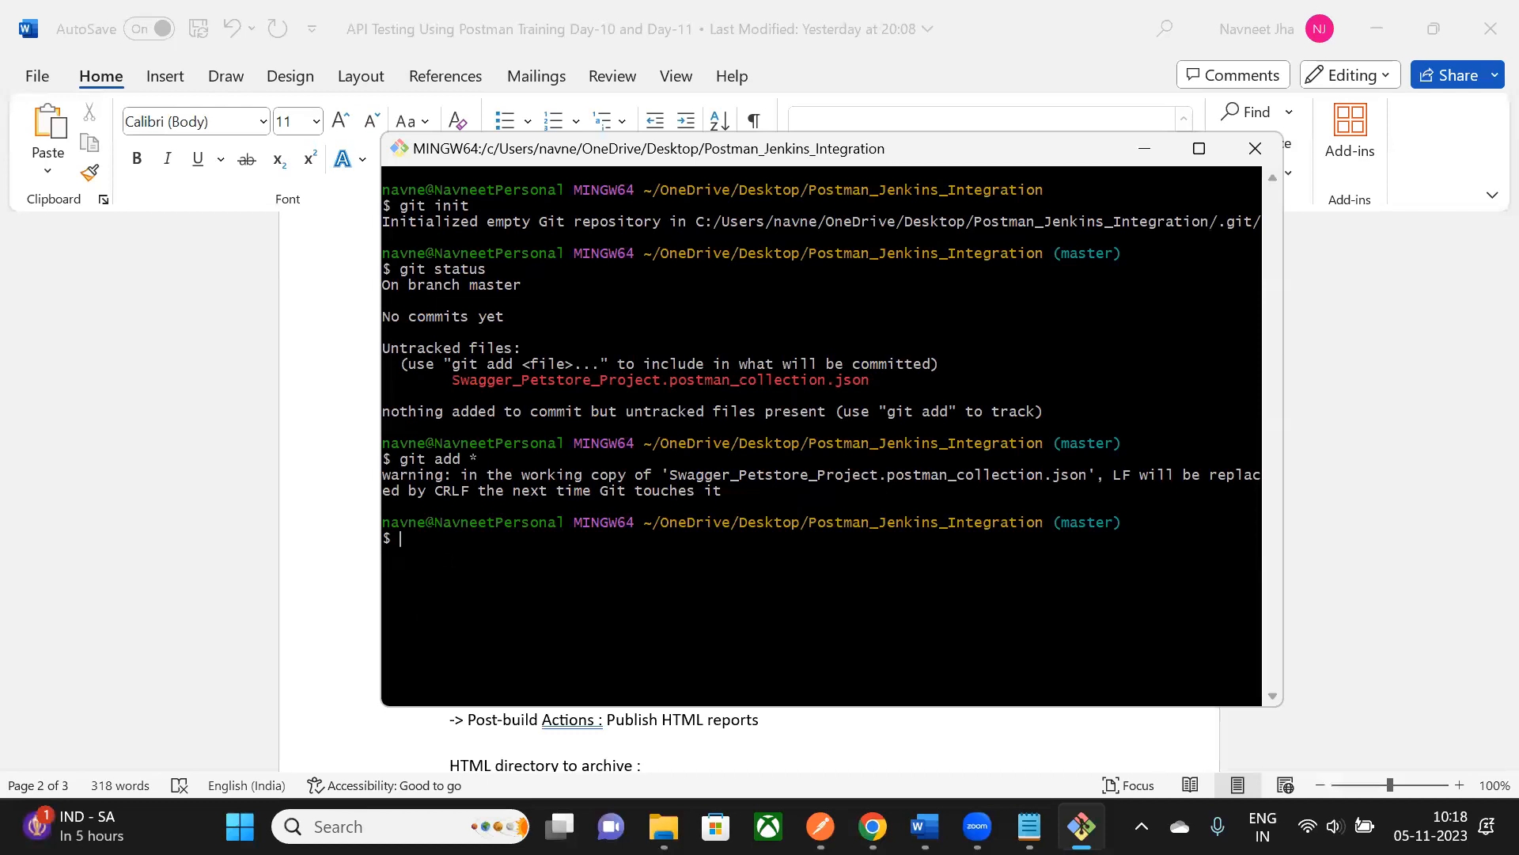
type("git status")
key("Return")
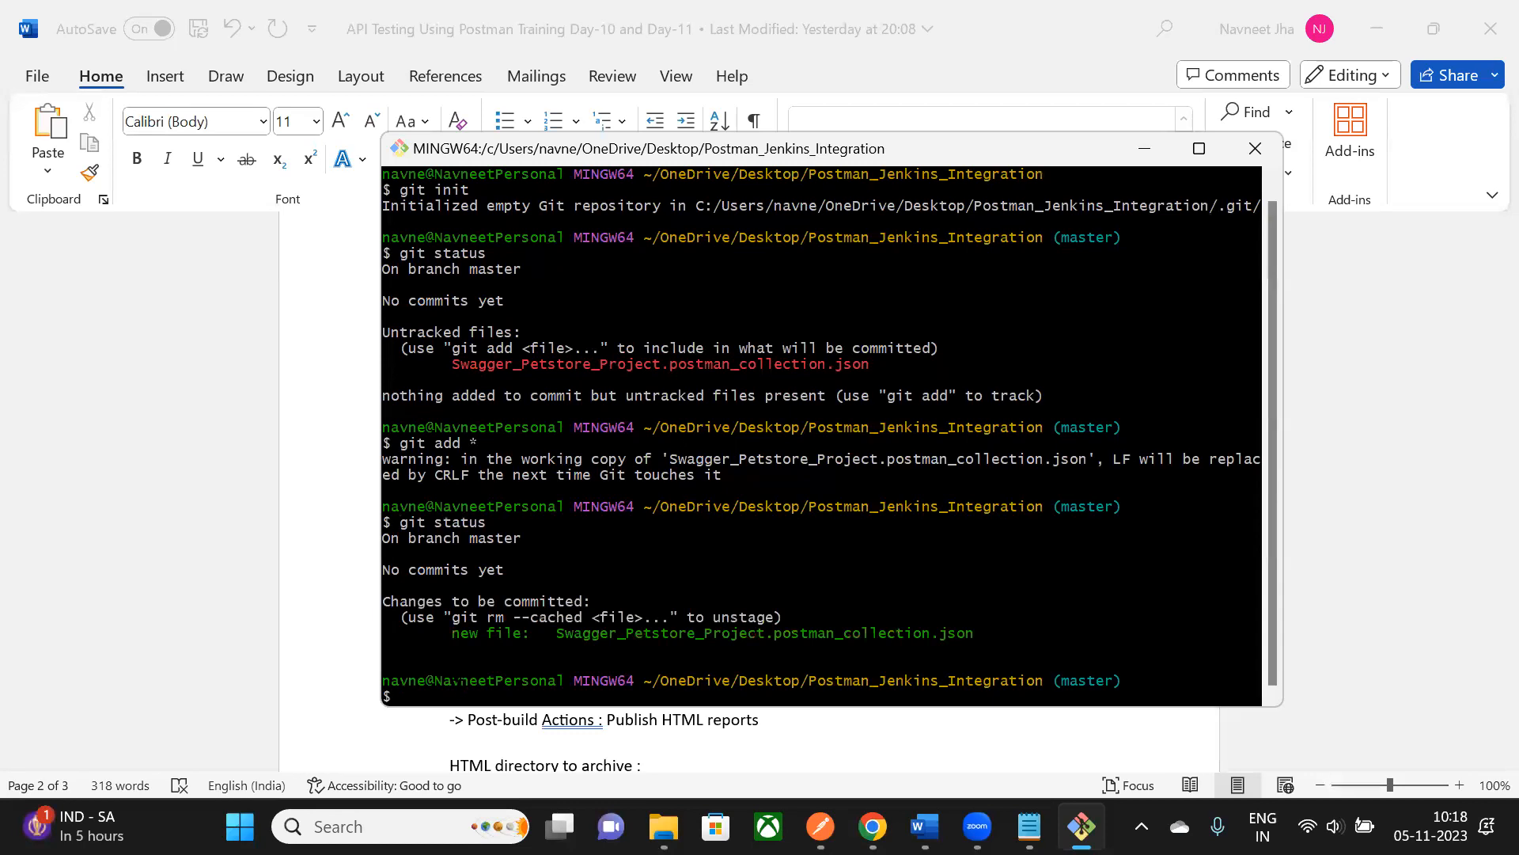
- Commit the staged Postman collection with the message 'This is git jenkins integrartion'
left_click_drag(777, 142, 723, 110)
type("git c")
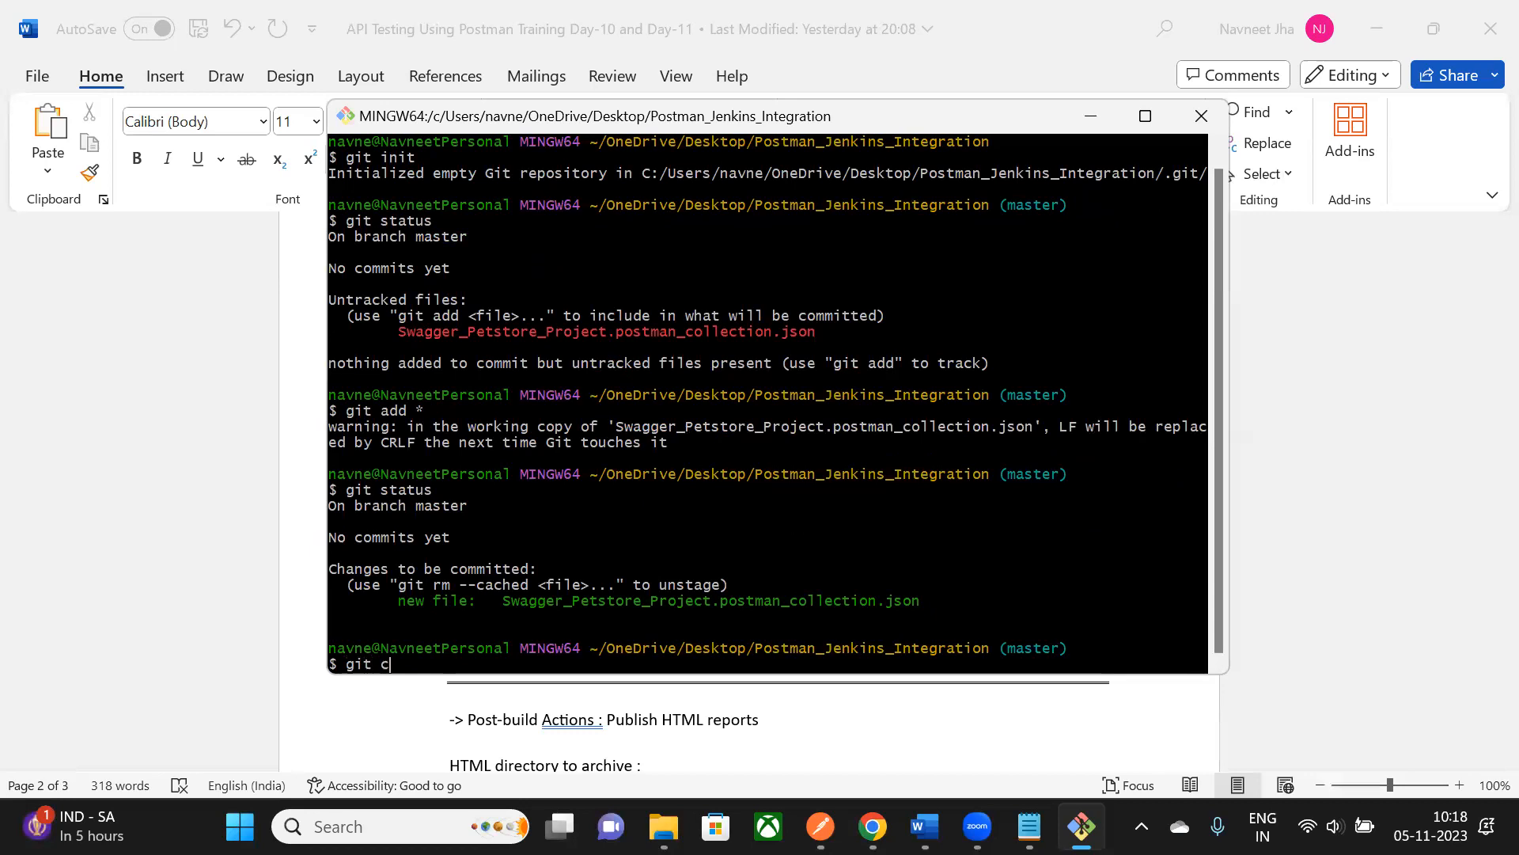
type("ommit -m \"")
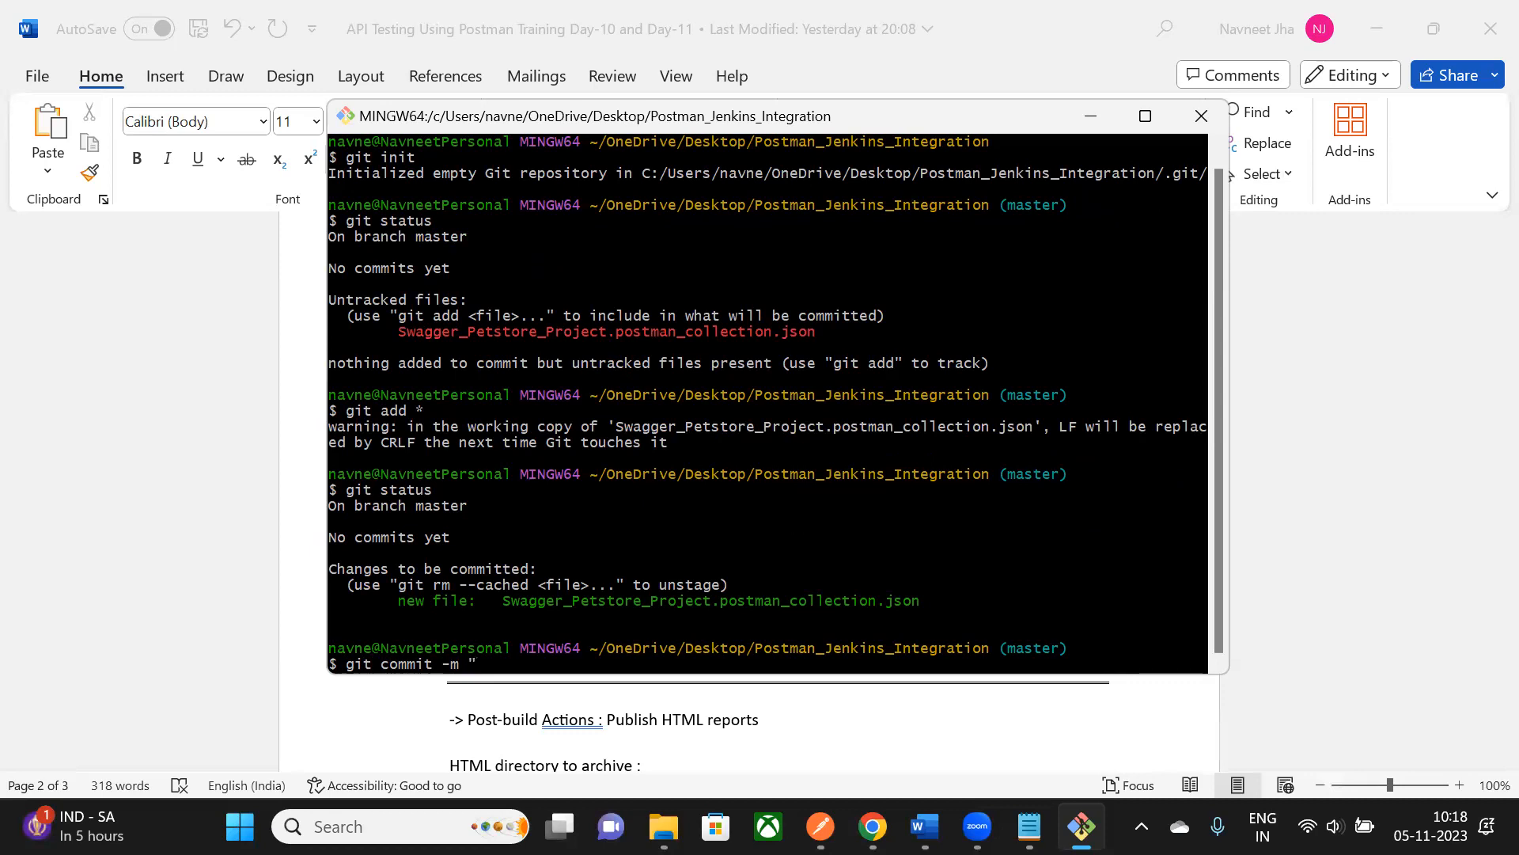
type("This is git jenkins integrartion\"")
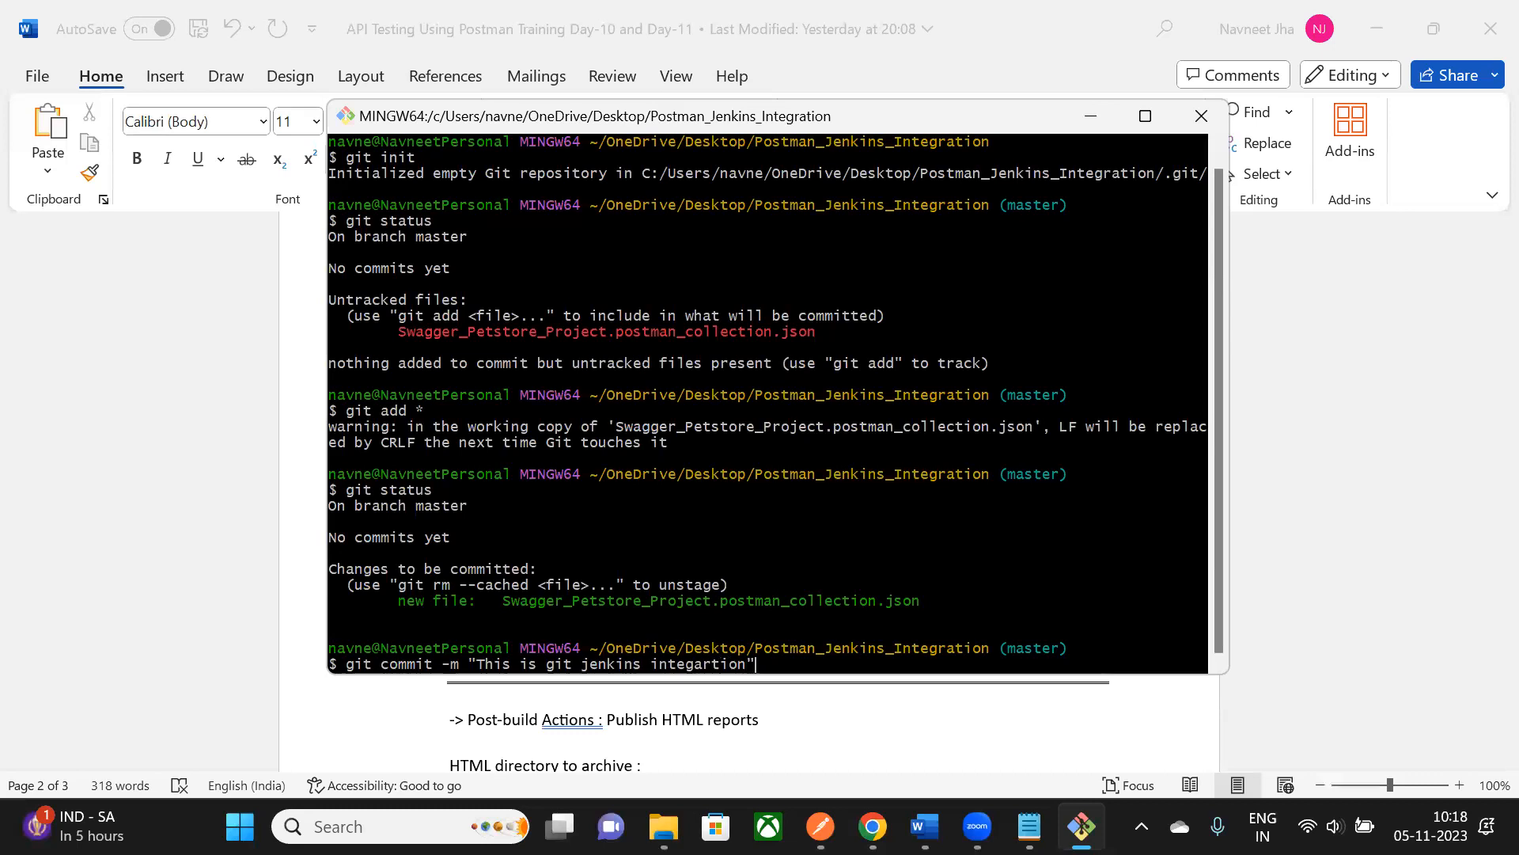
key("Return")
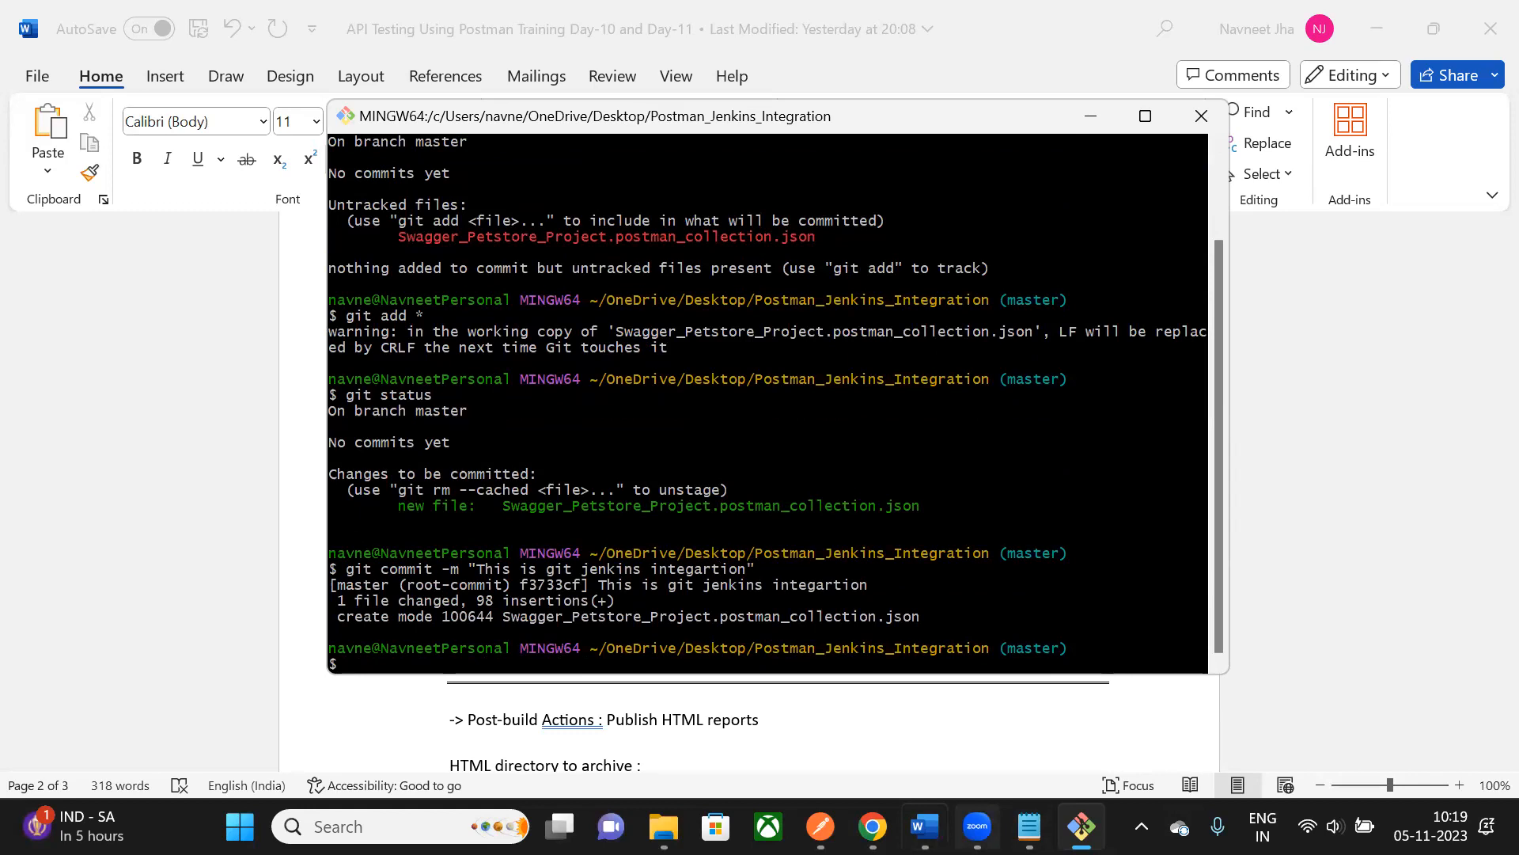
- Bring the Notepad note holding the GitHub repository URL to the front
left_click(206, 412)
mouse_move(873, 826)
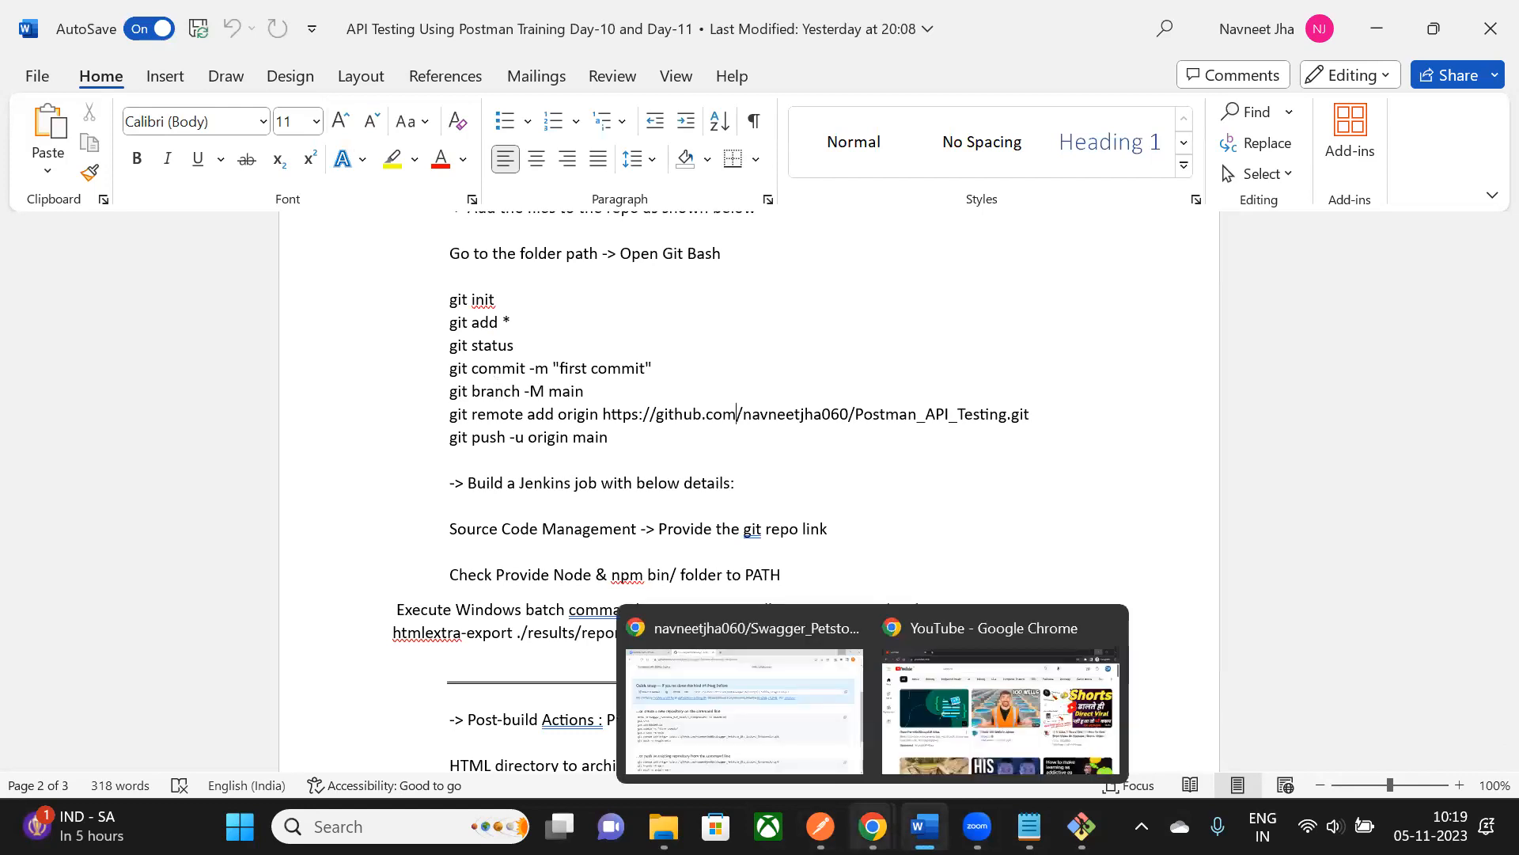
left_click(820, 766)
key("alt+Tab")
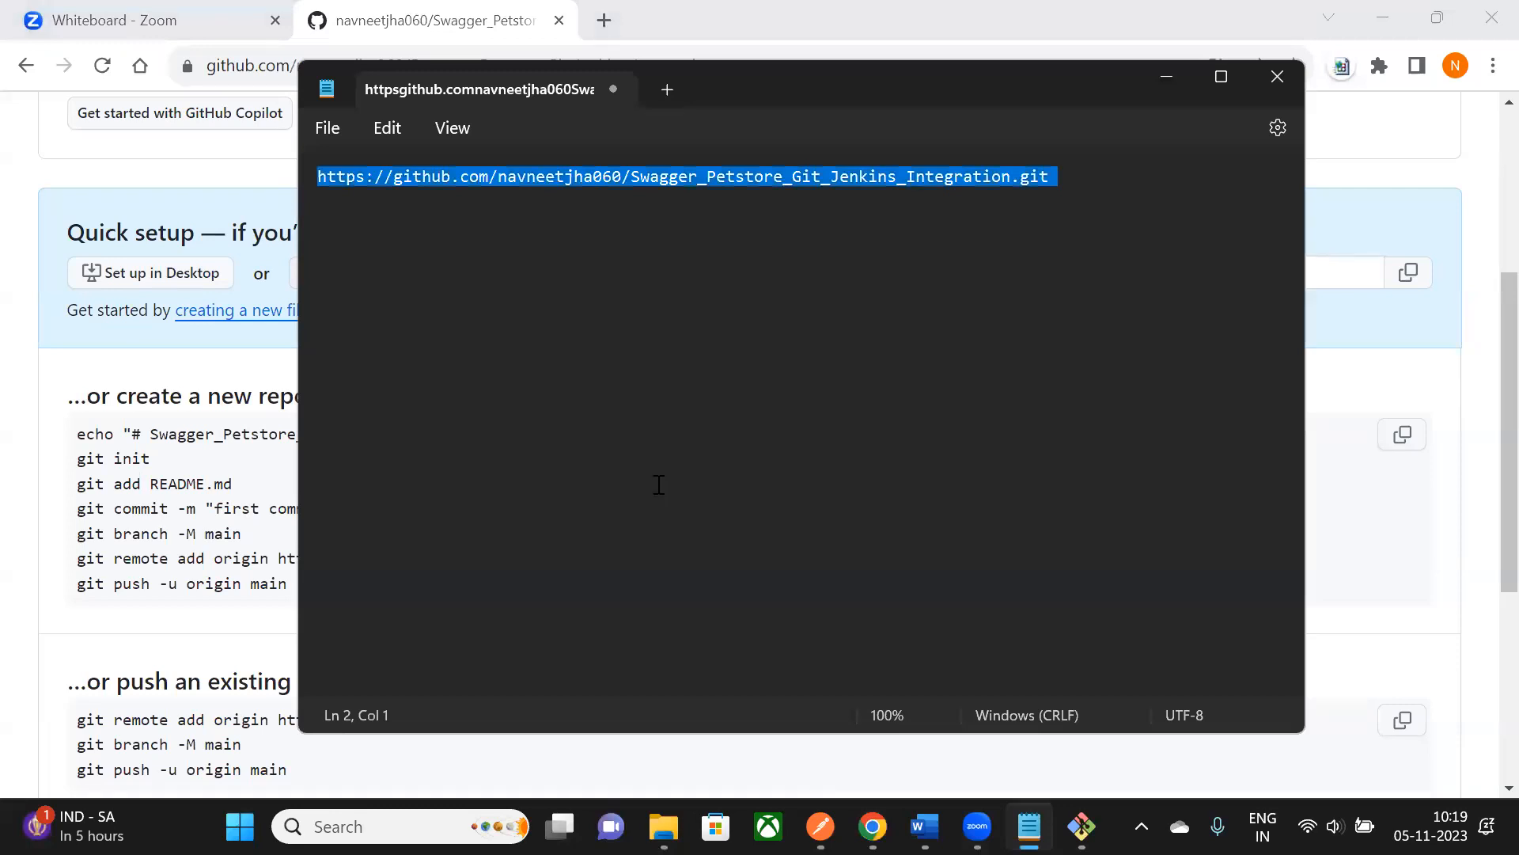
- Select the new repository URL in the Notepad note
left_click(924, 827)
left_click(1029, 826)
left_click(675, 201)
left_click_drag(315, 177, 1050, 188)
key("ctrl+c")
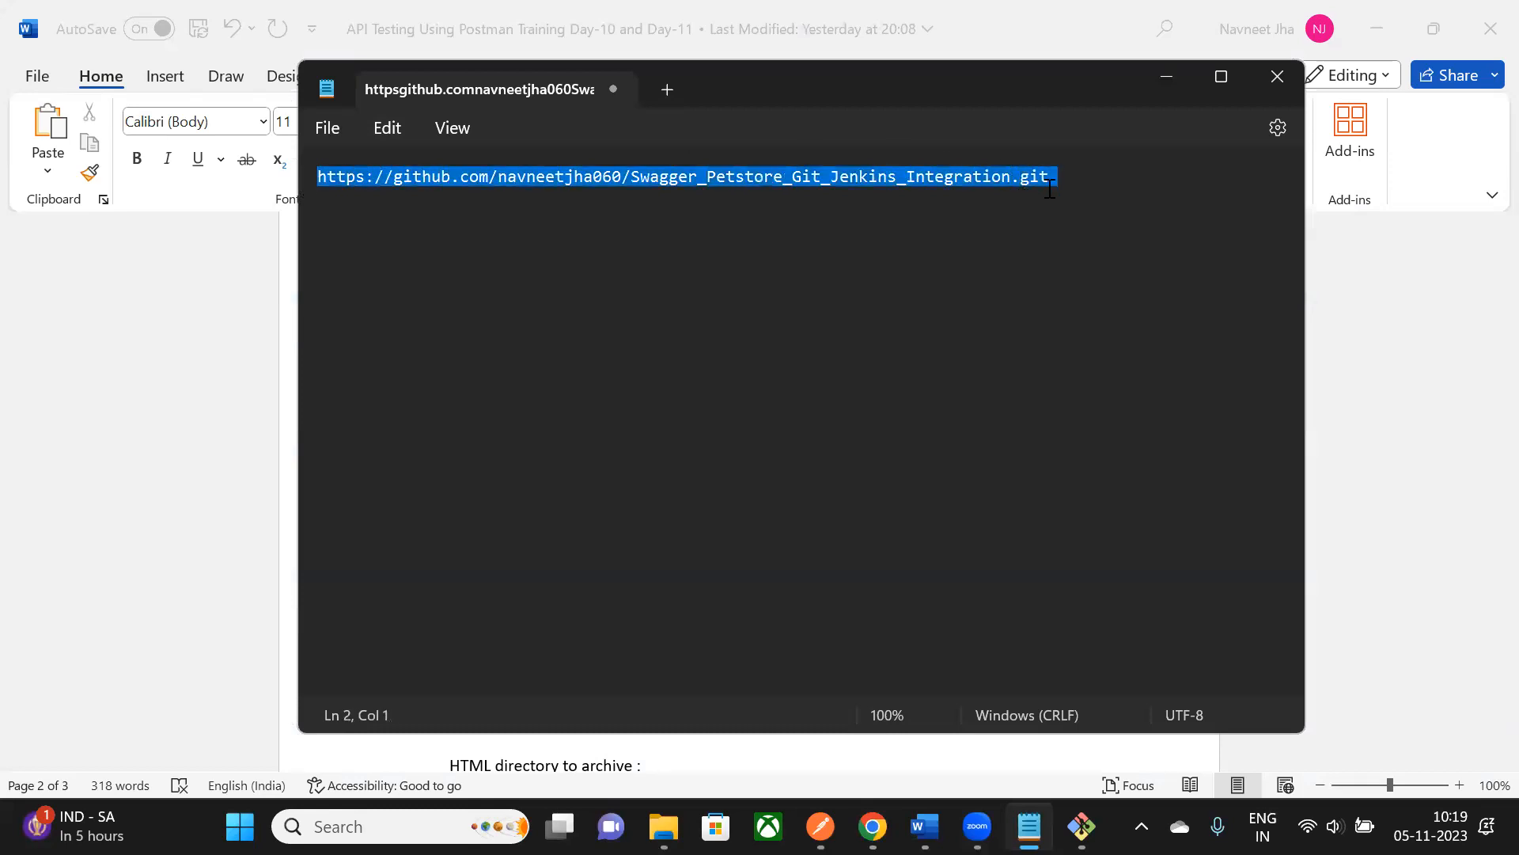
key("alt+Tab")
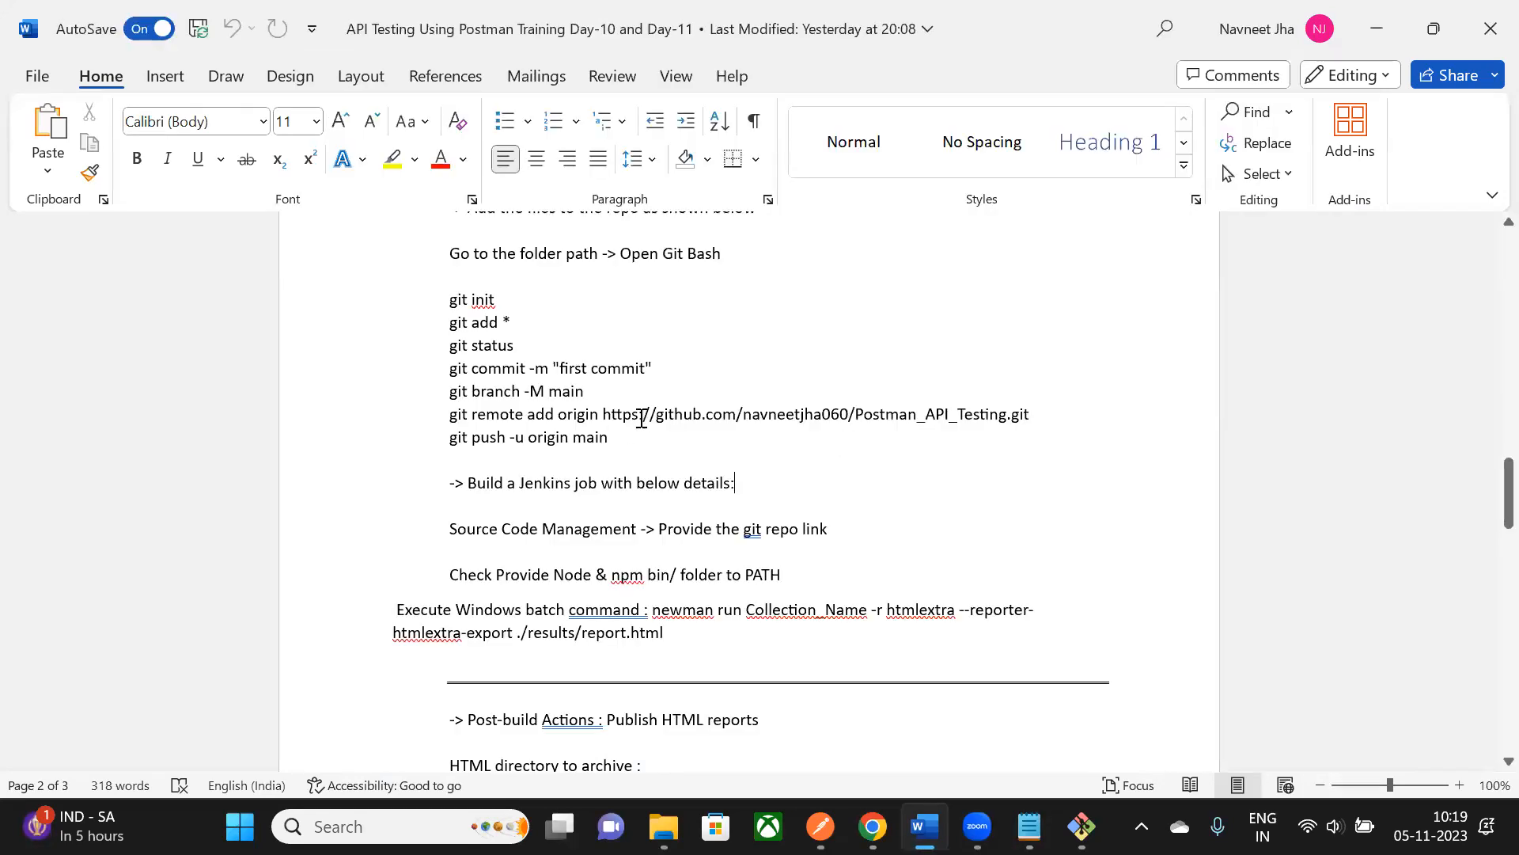
- Replace the old URL in Word's git remote add origin line with the new one and copy it
left_click_drag(603, 415, 1029, 411)
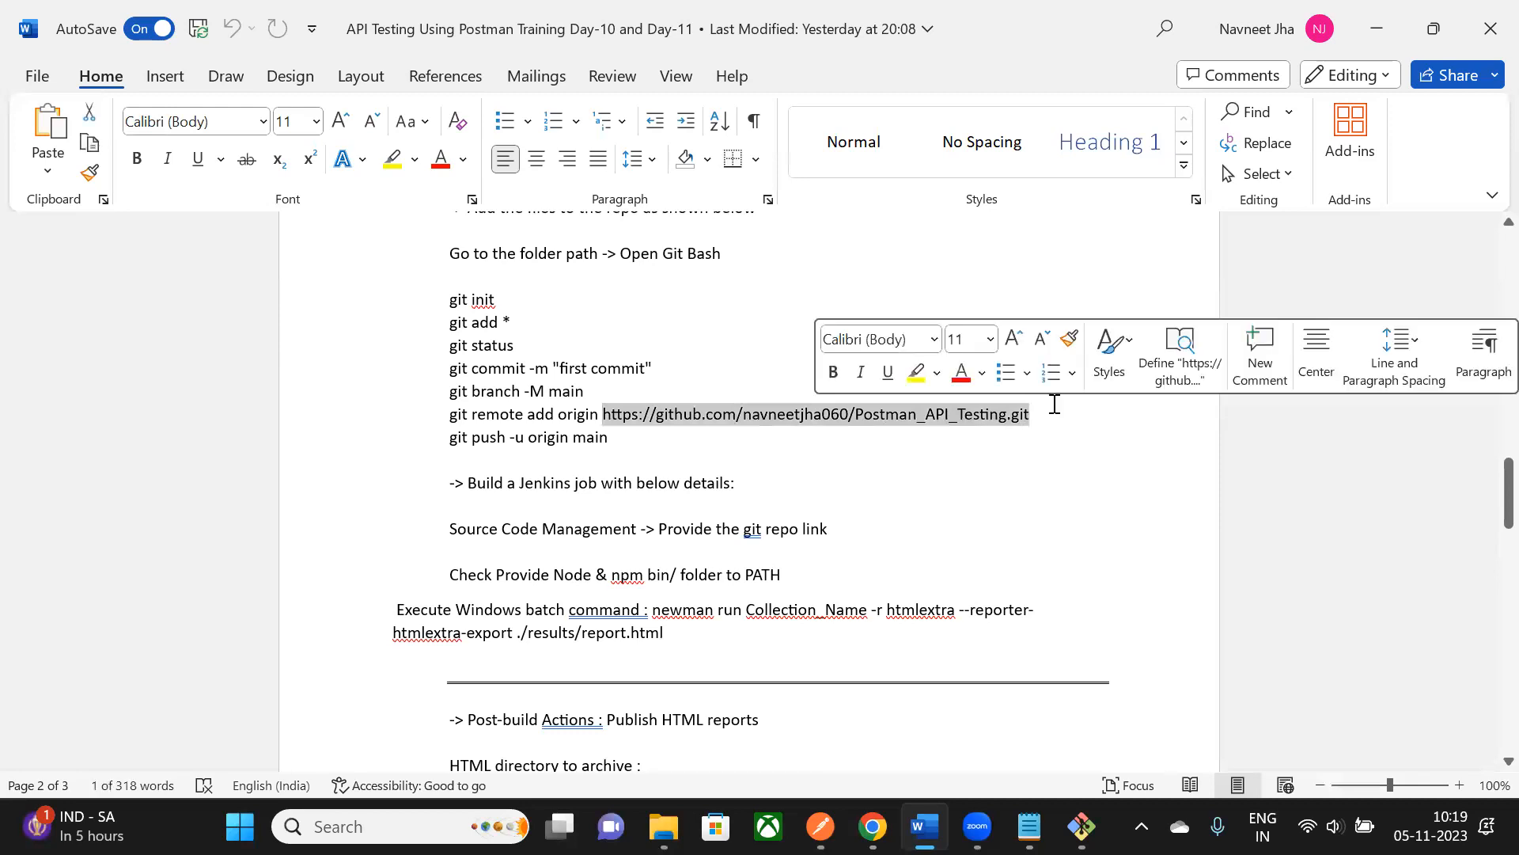
key("Delete")
key("ctrl+v")
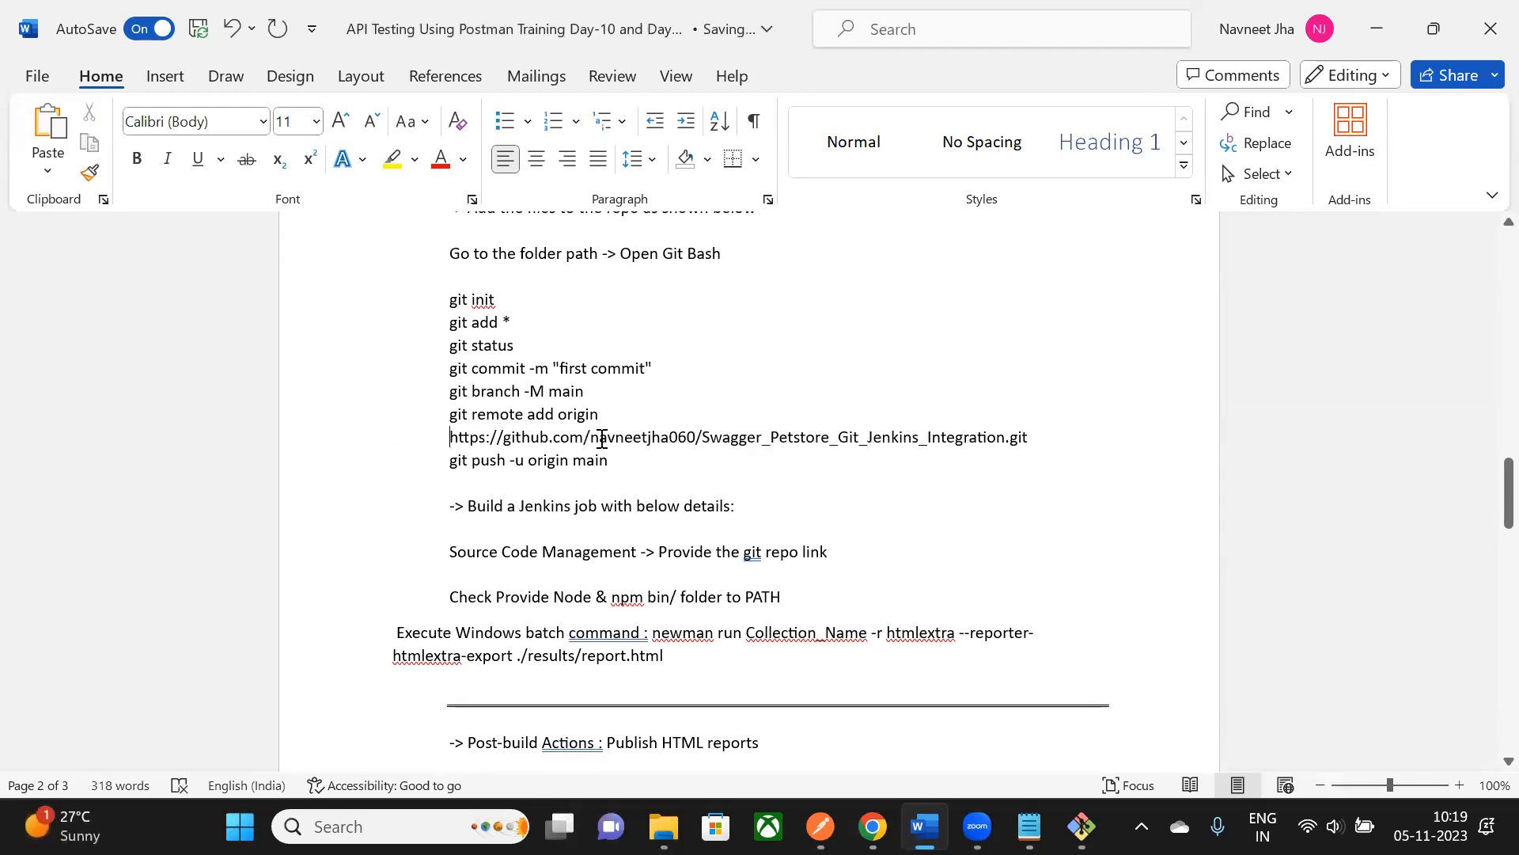
key("Home")
key("BackSpace")
left_click_drag(450, 415, 1029, 439)
key("super+c")
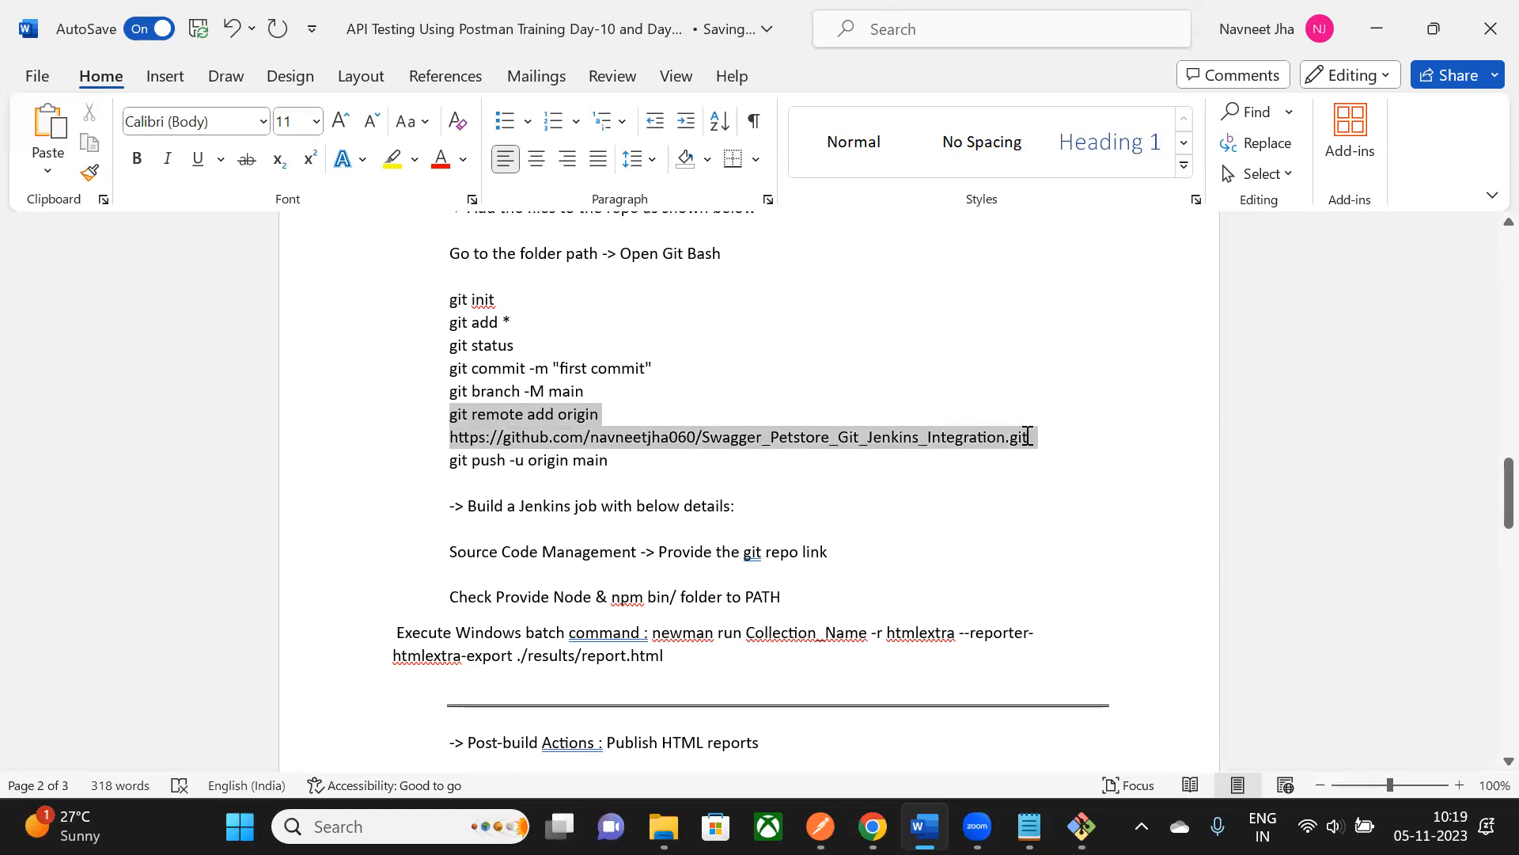
key("alt+Tab")
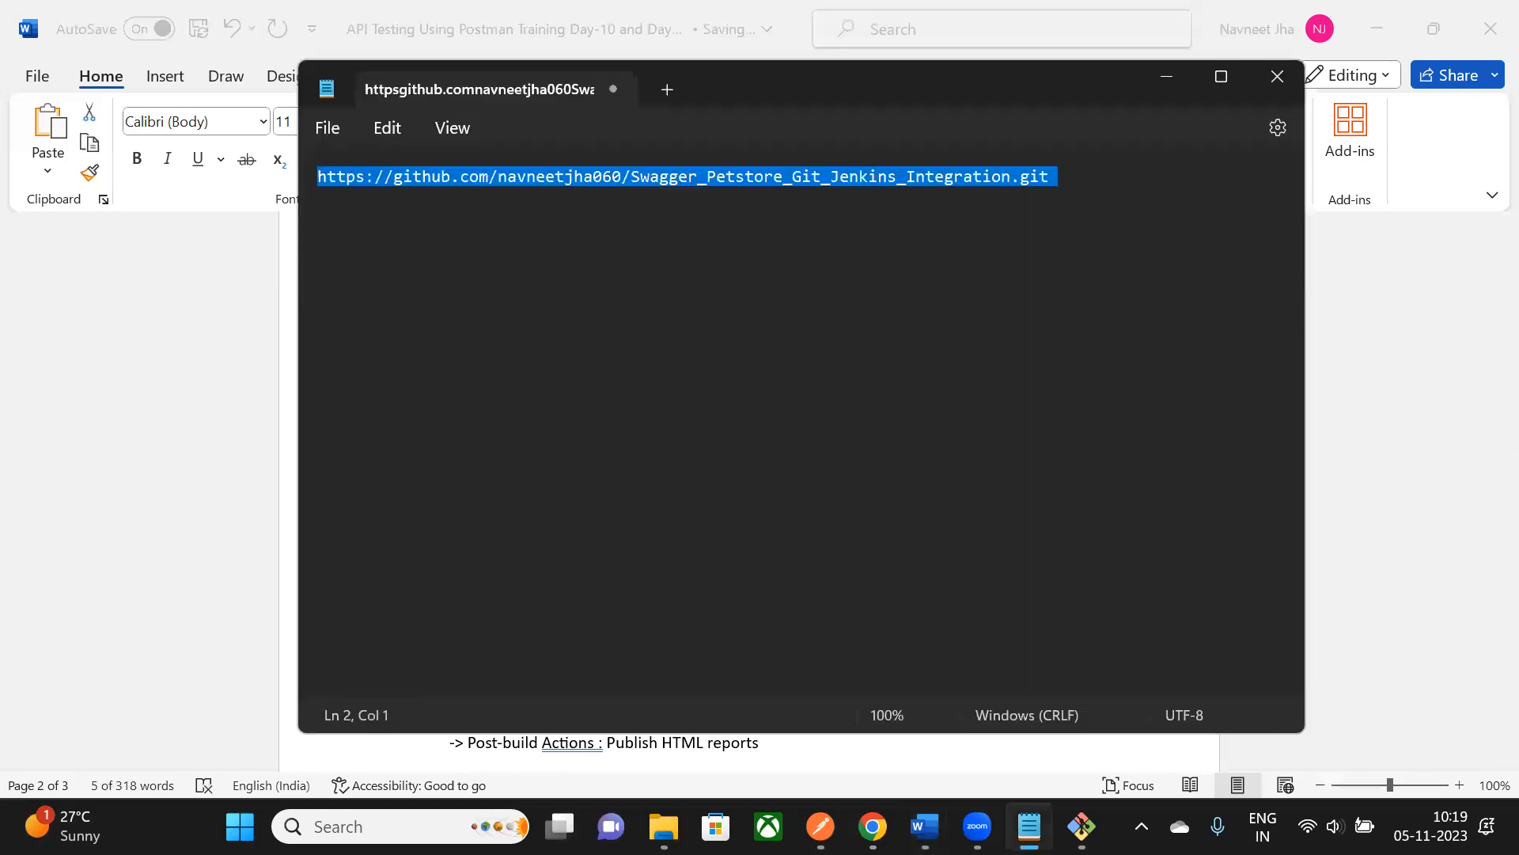
key("alt+Tab")
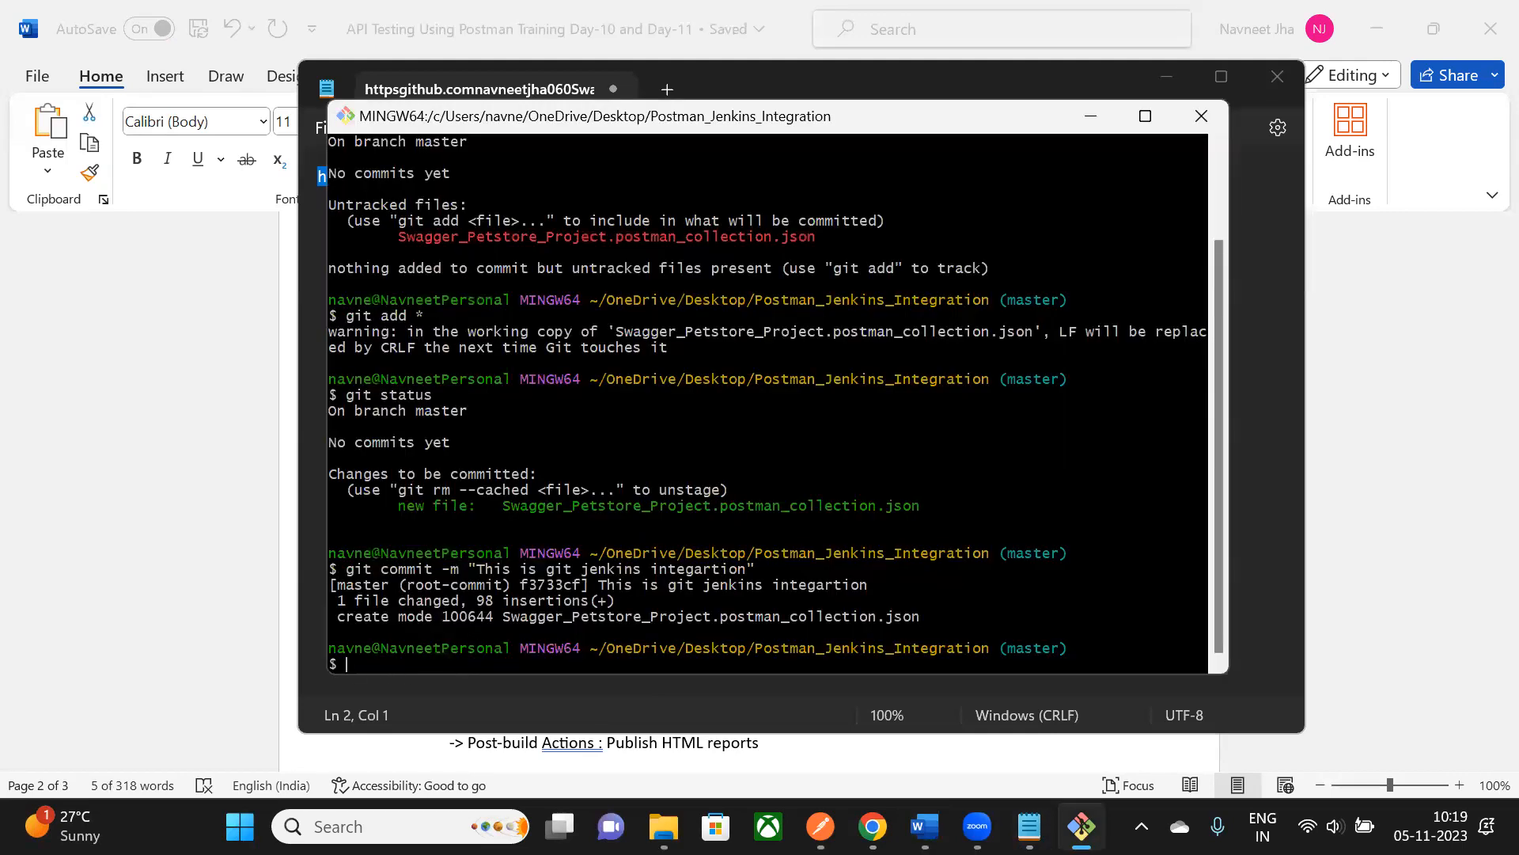
- Paste the copied remote command at the prompt, then clear it and deselect the Word lines
right_click(349, 292)
left_click(408, 371)
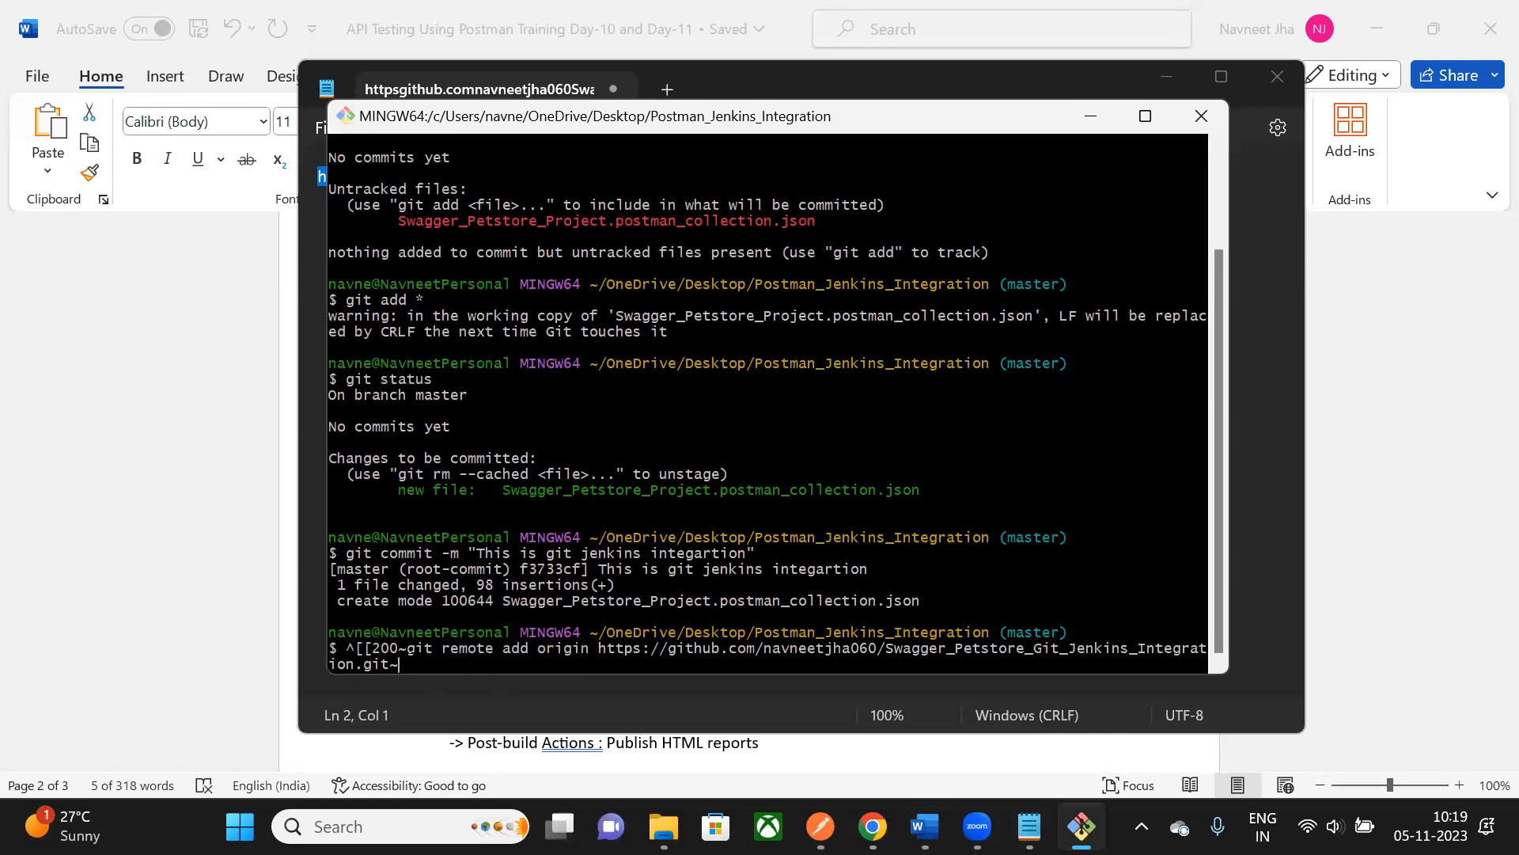
key("BackSpace")
key("BackSpace")
key("BackSpace")
key("BackSpace")
key("BackSpace")
key("BackSpace")
key("BackSpace")
key("BackSpace")
key("BackSpace")
key("BackSpace")
key("BackSpace")
key("BackSpace")
key("BackSpace")
key("BackSpace")
key("BackSpace")
key("BackSpace")
key("BackSpace")
key("BackSpace")
key("BackSpace")
key("BackSpace")
key("BackSpace")
key("BackSpace")
key("BackSpace")
key("BackSpace")
key("BackSpace")
key("BackSpace")
key("BackSpace")
key("BackSpace")
key("BackSpace")
key("BackSpace")
key("BackSpace")
key("BackSpace")
key("BackSpace")
key("BackSpace")
key("BackSpace")
key("BackSpace")
key("BackSpace")
key("BackSpace")
key("BackSpace")
key("BackSpace")
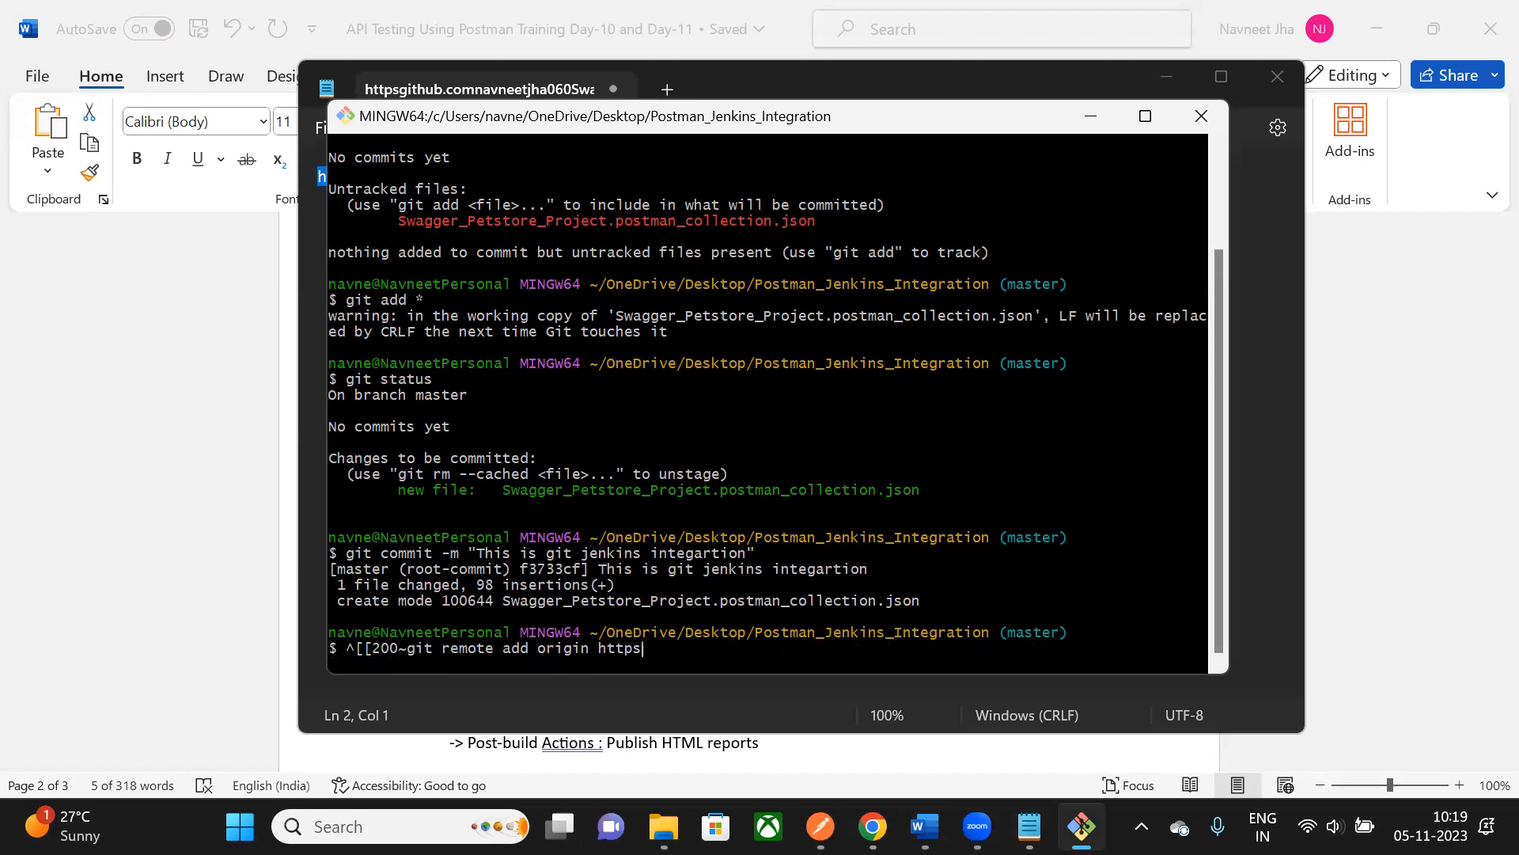
left_click(420, 703)
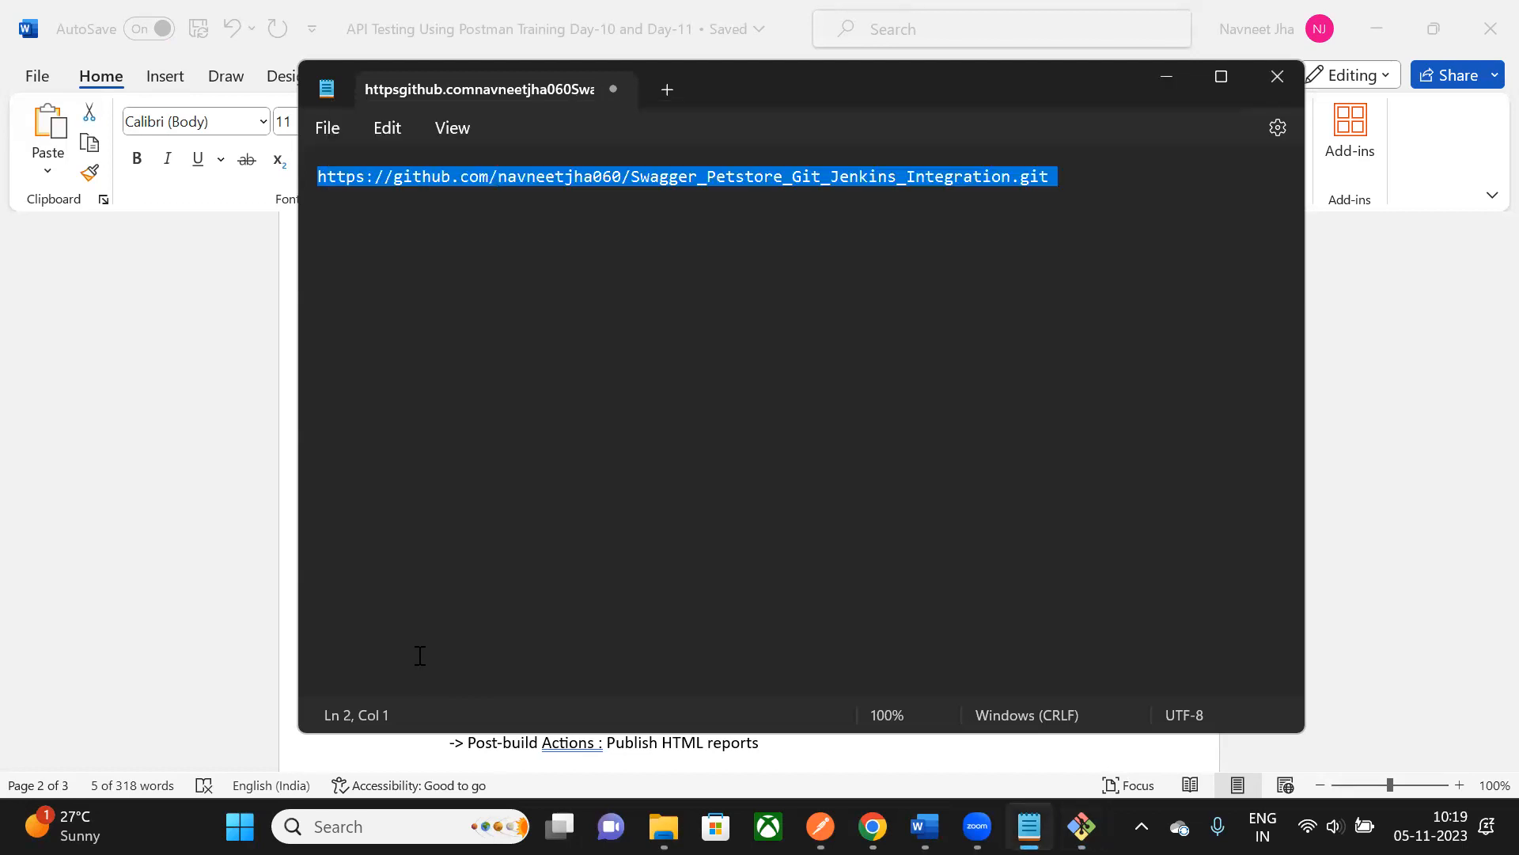
left_click(501, 273)
left_click(157, 560)
left_click(711, 437)
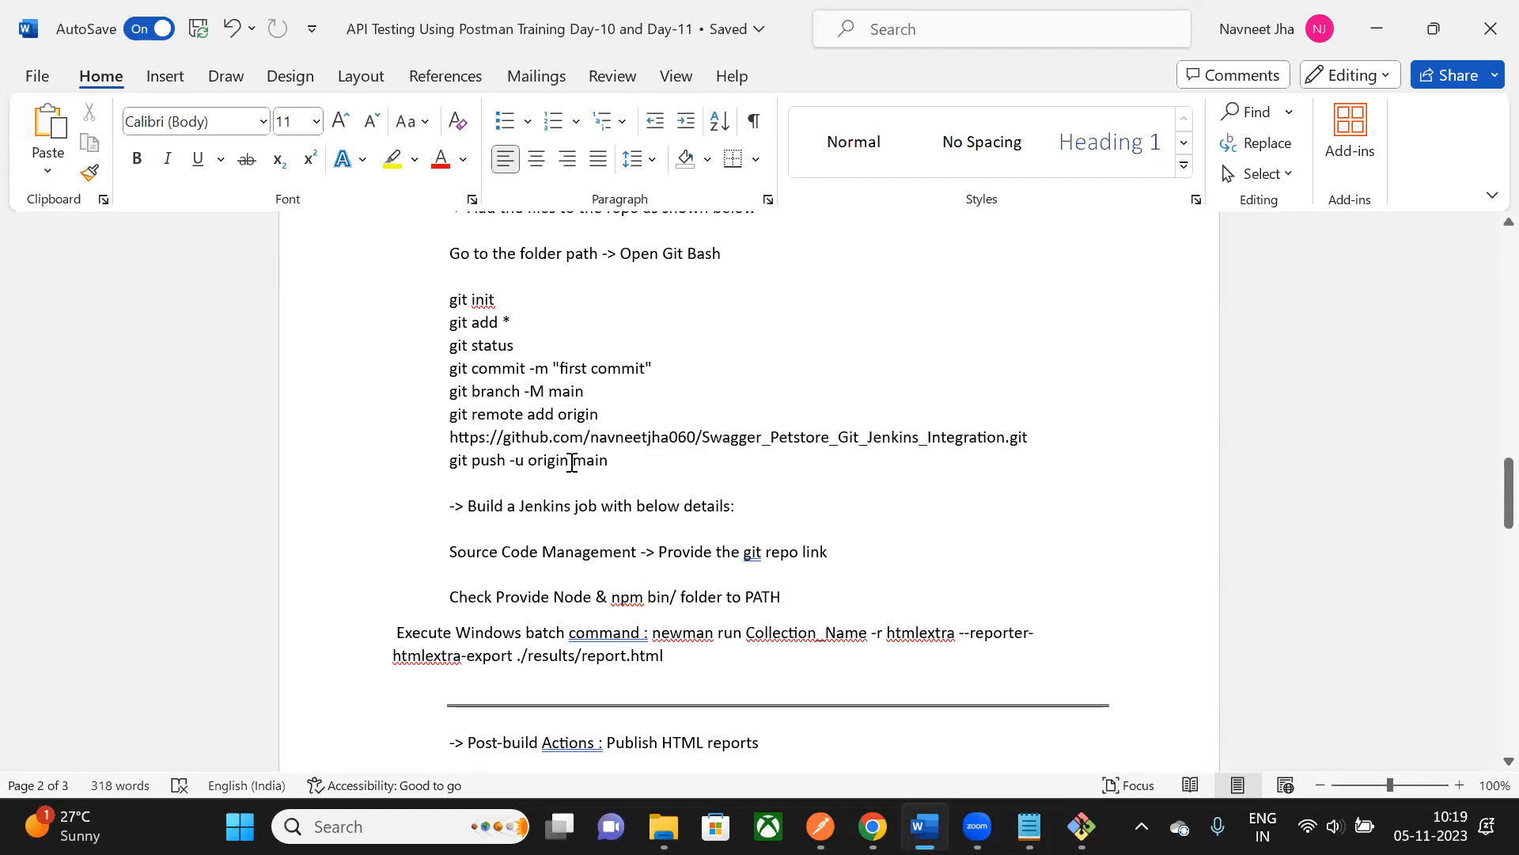
key("alt+Tab")
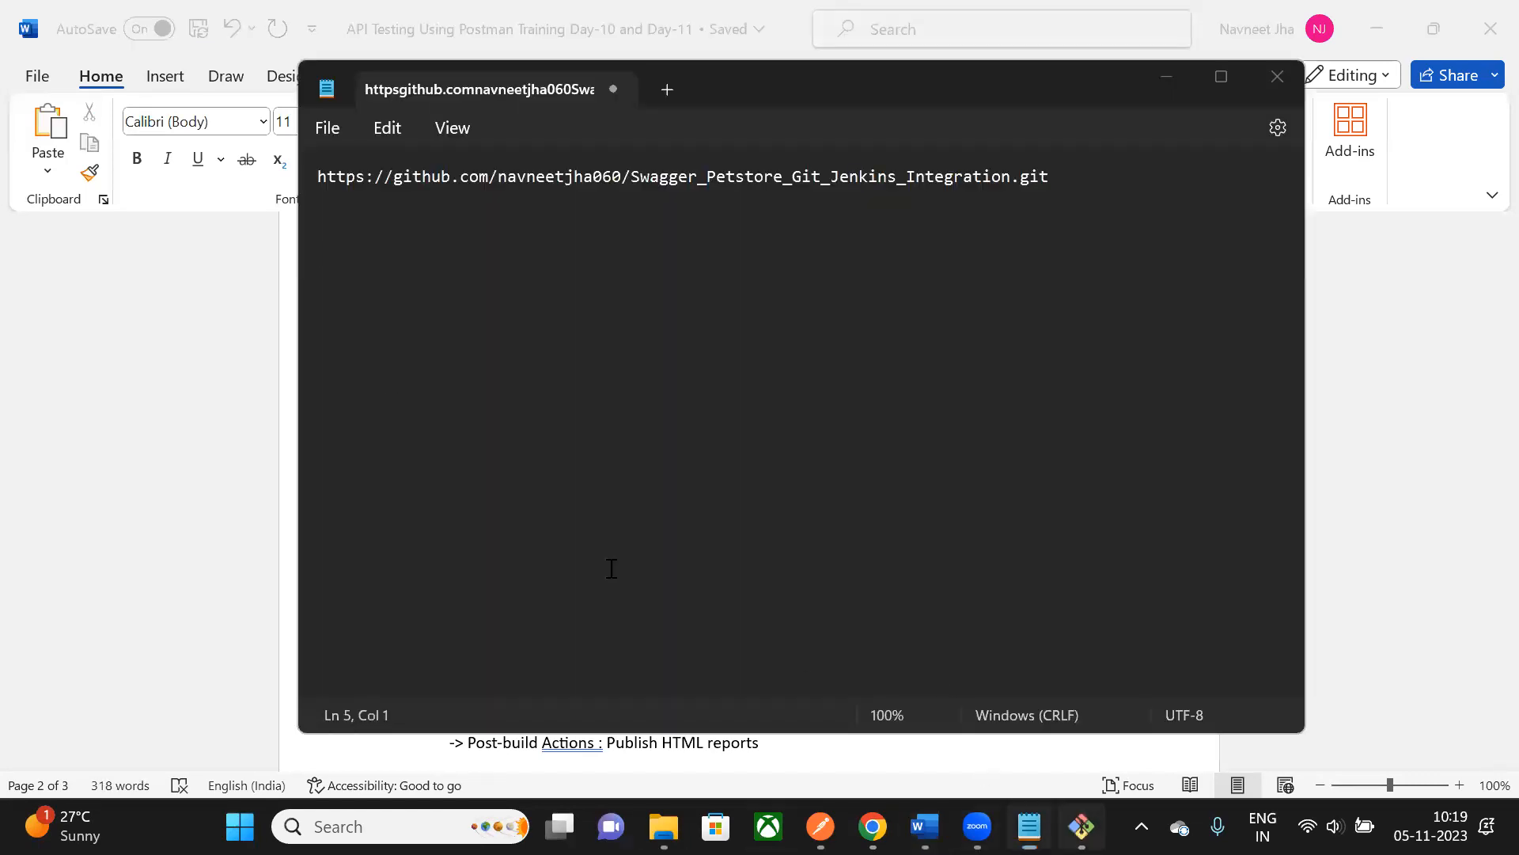
key("alt+Tab")
- Type 'git remote add origin', paste the repository URL after it and remove stray paste markers
type("git")
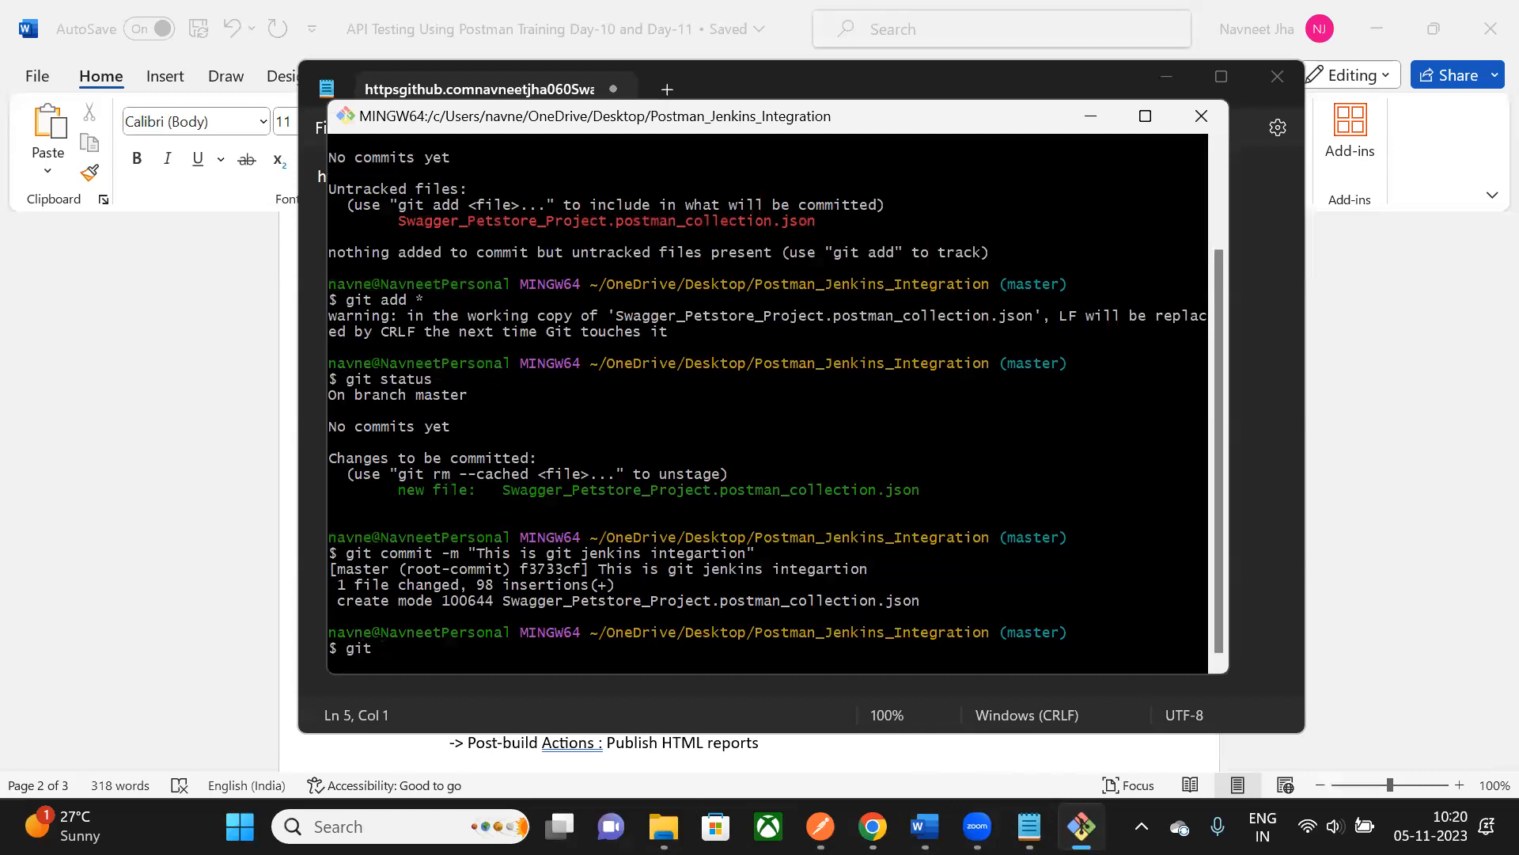
left_click(624, 748)
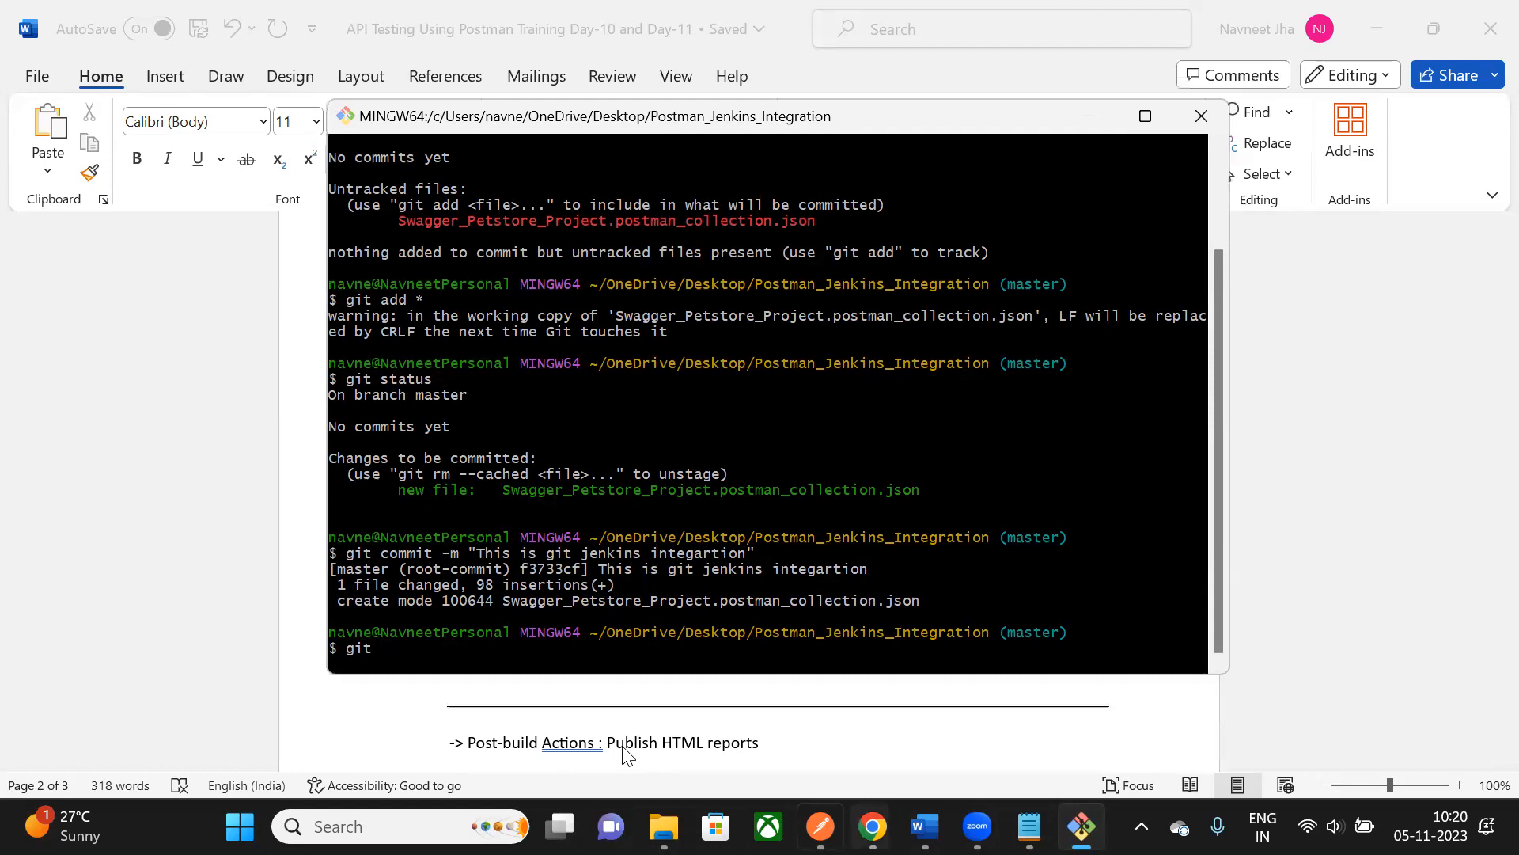
type("remote add origin")
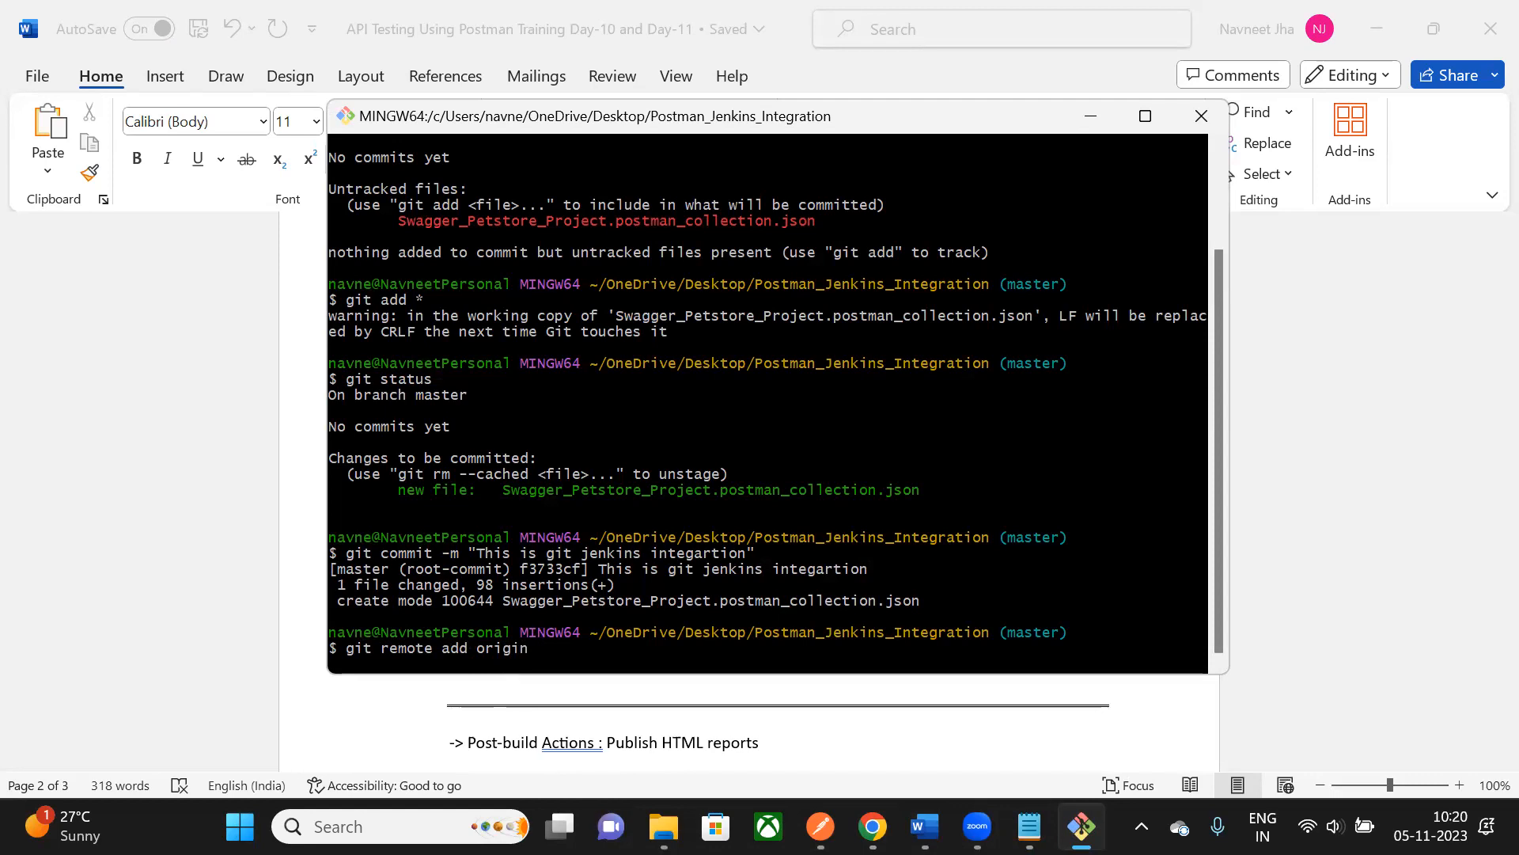
key("alt+Tab")
left_click_drag(1051, 175, 314, 166)
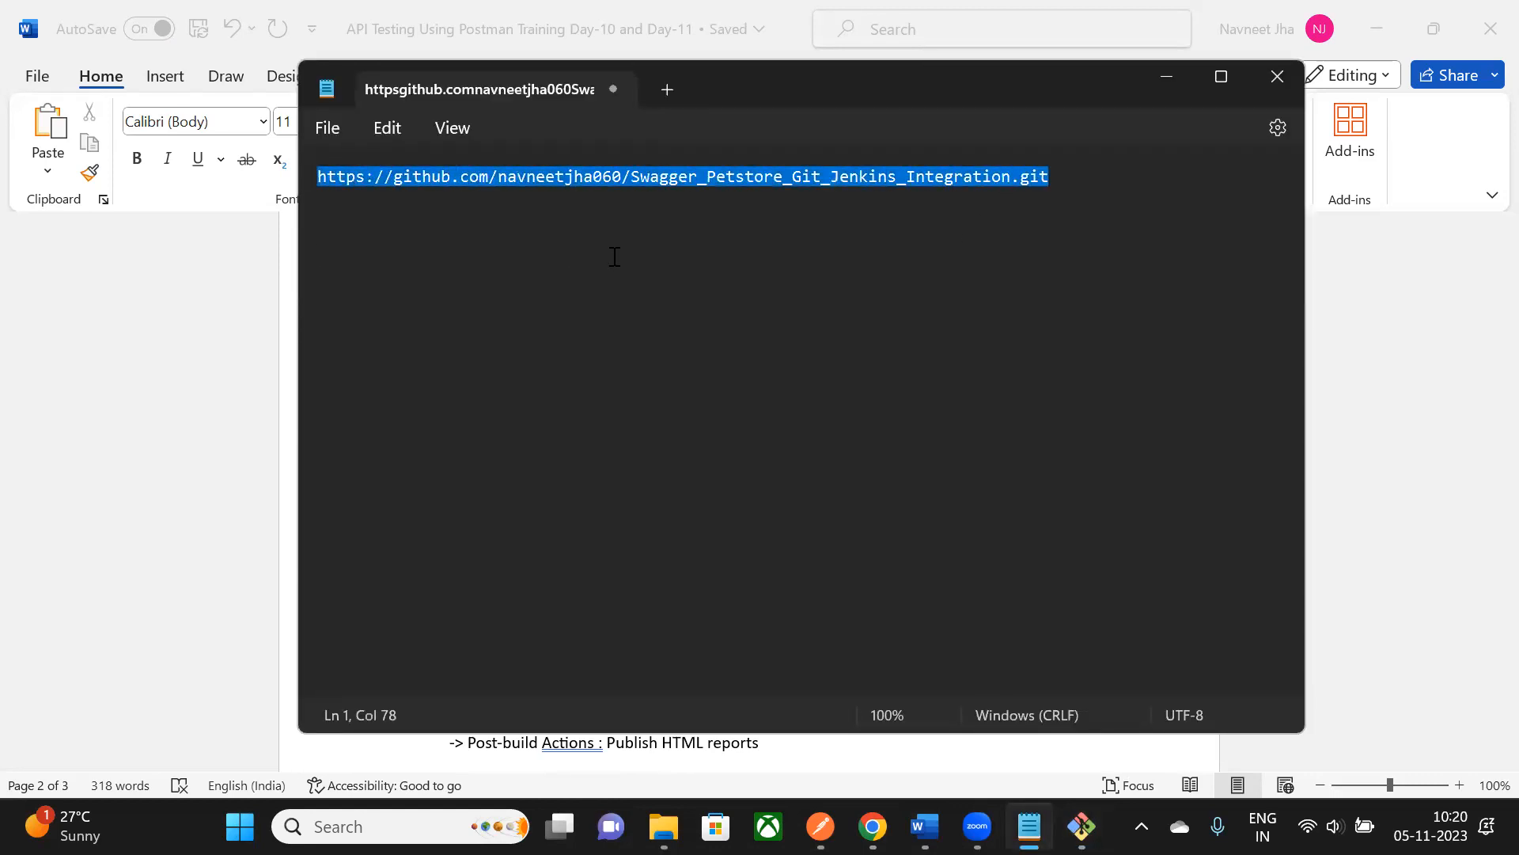
key("alt+Tab")
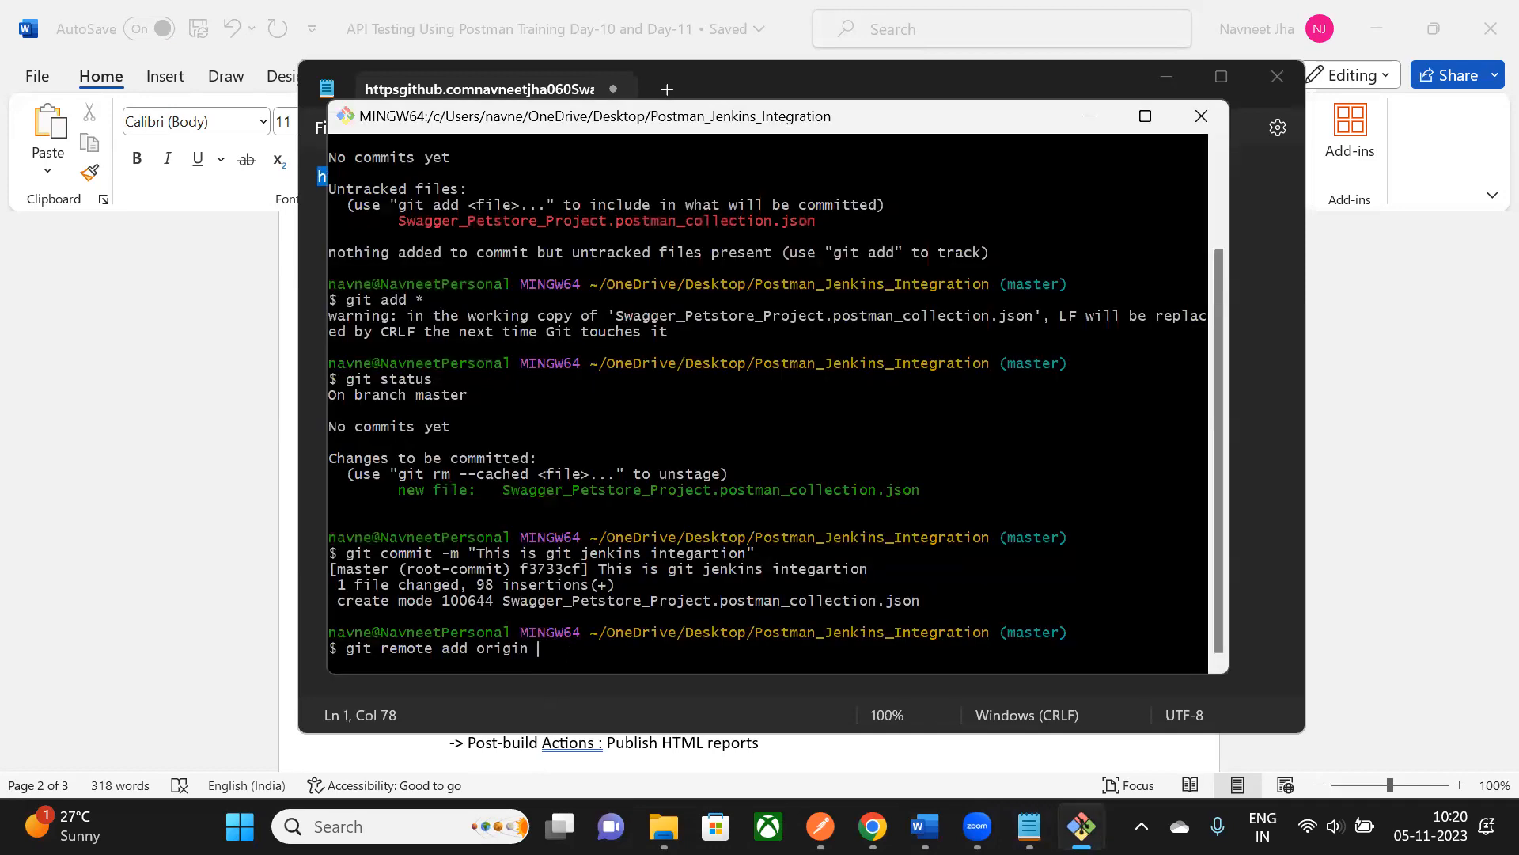
right_click(537, 647)
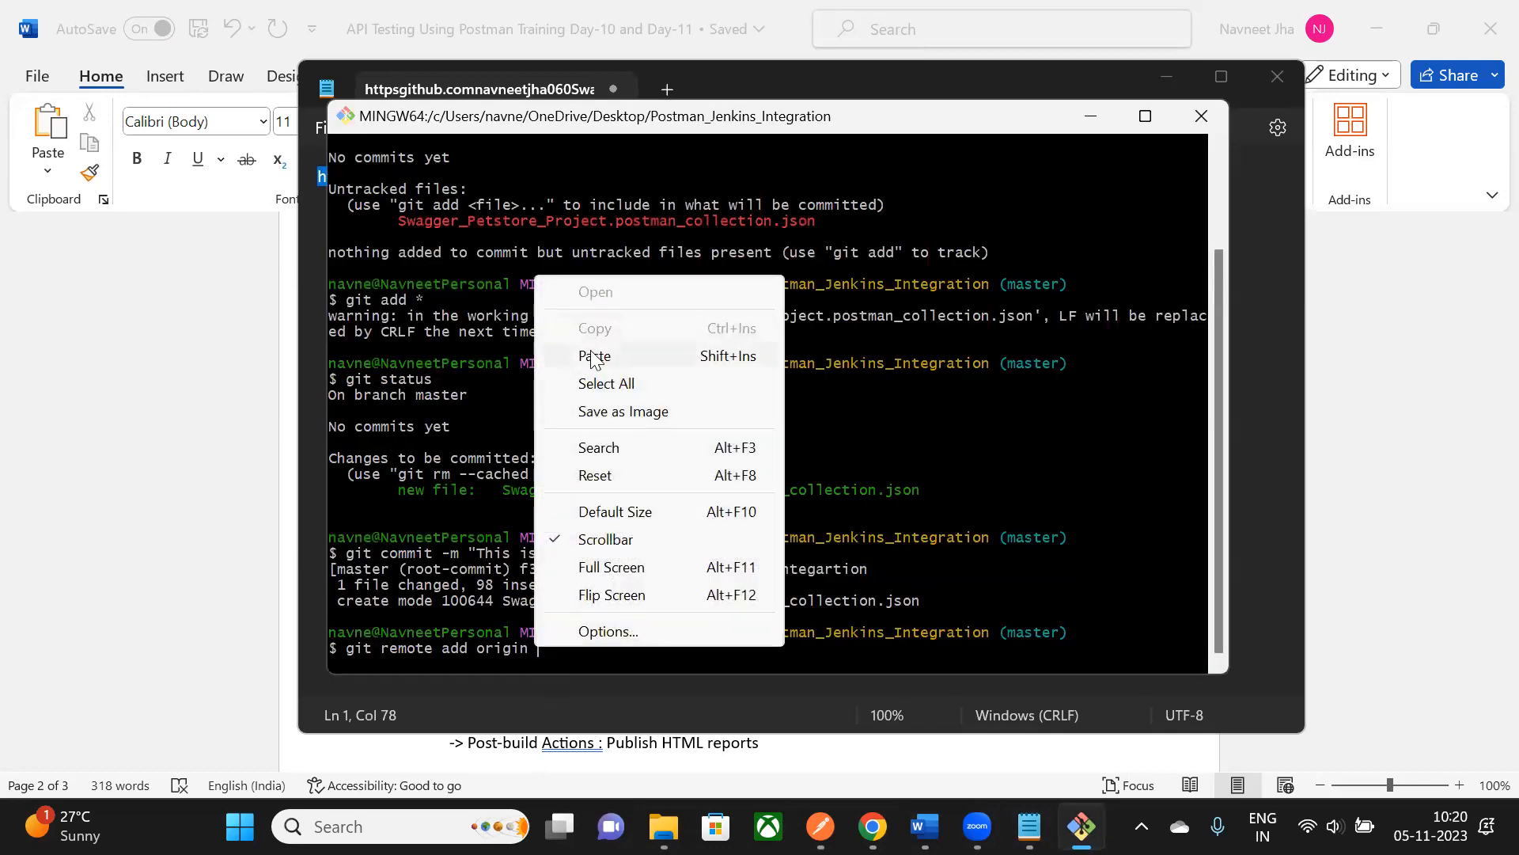
left_click(597, 355)
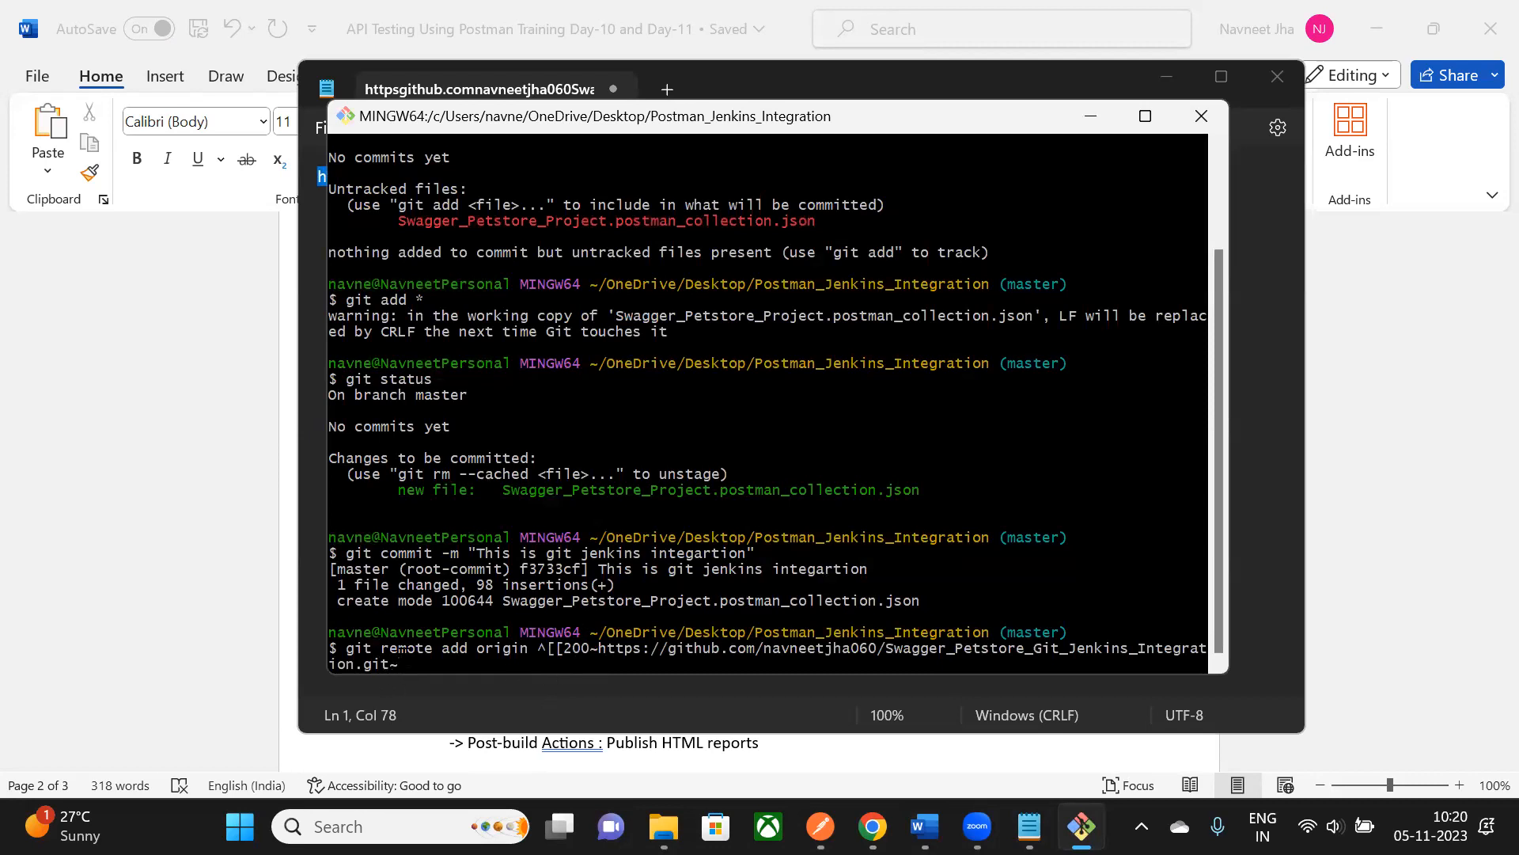
key("BackSpace")
key("Left")
key("Left")
key("Left")
key("Left")
key("Left")
key("Left")
key("Left")
key("Left")
key("Left")
key("Left")
key("Left")
key("Left")
key("Left")
key("Left")
key("Left")
key("Left")
key("BackSpace")
key("BackSpace")
key("BackSpace")
key("BackSpace")
key("BackSpace")
key("BackSpace")
key("BackSpace")
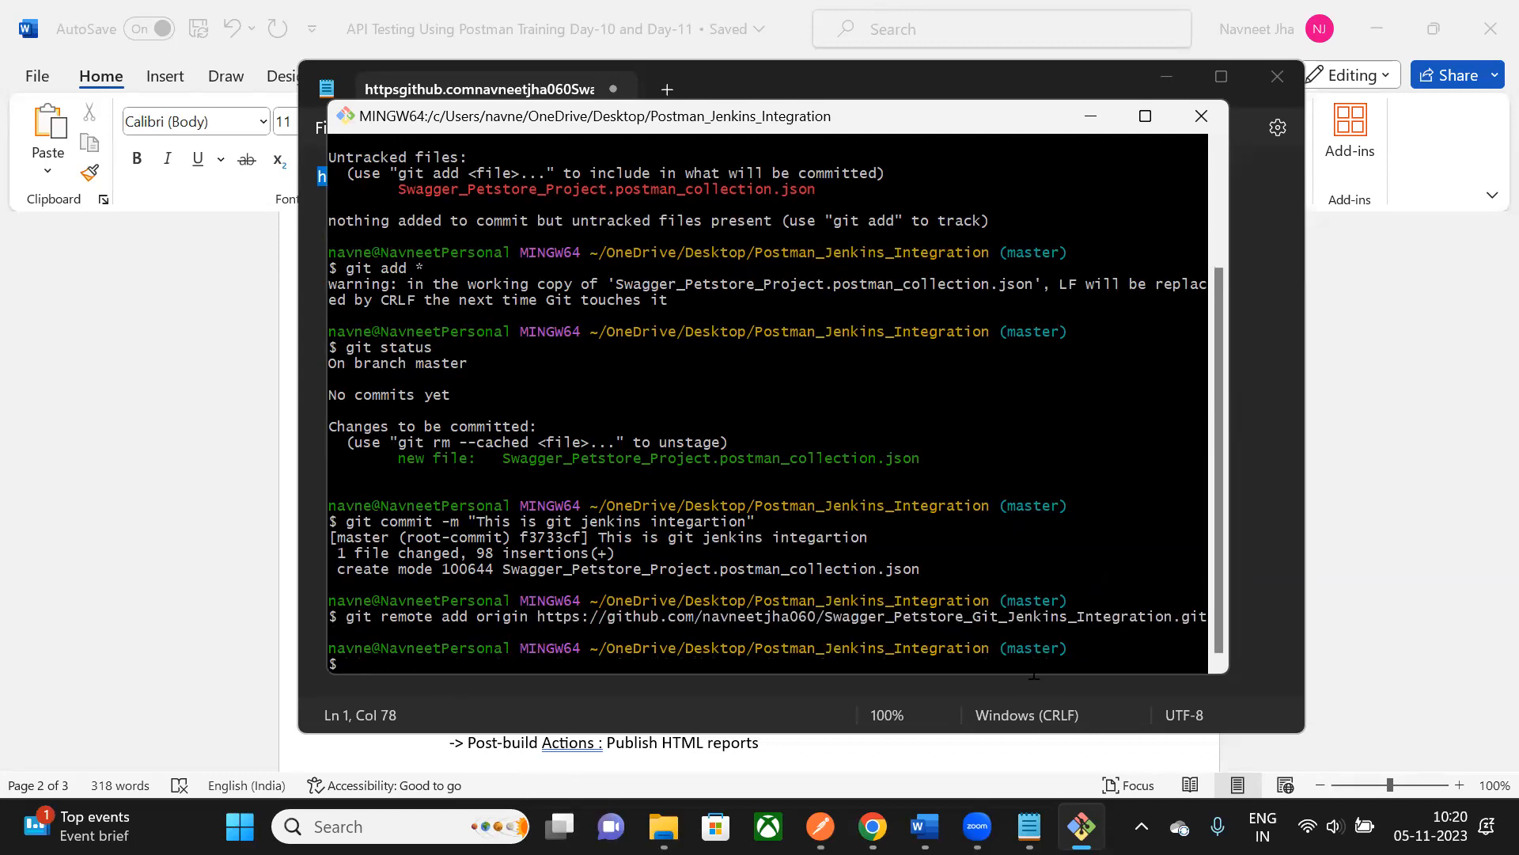
- Rename the local branch to main with 'git branch -M main'
left_click_drag(926, 116, 918, 86)
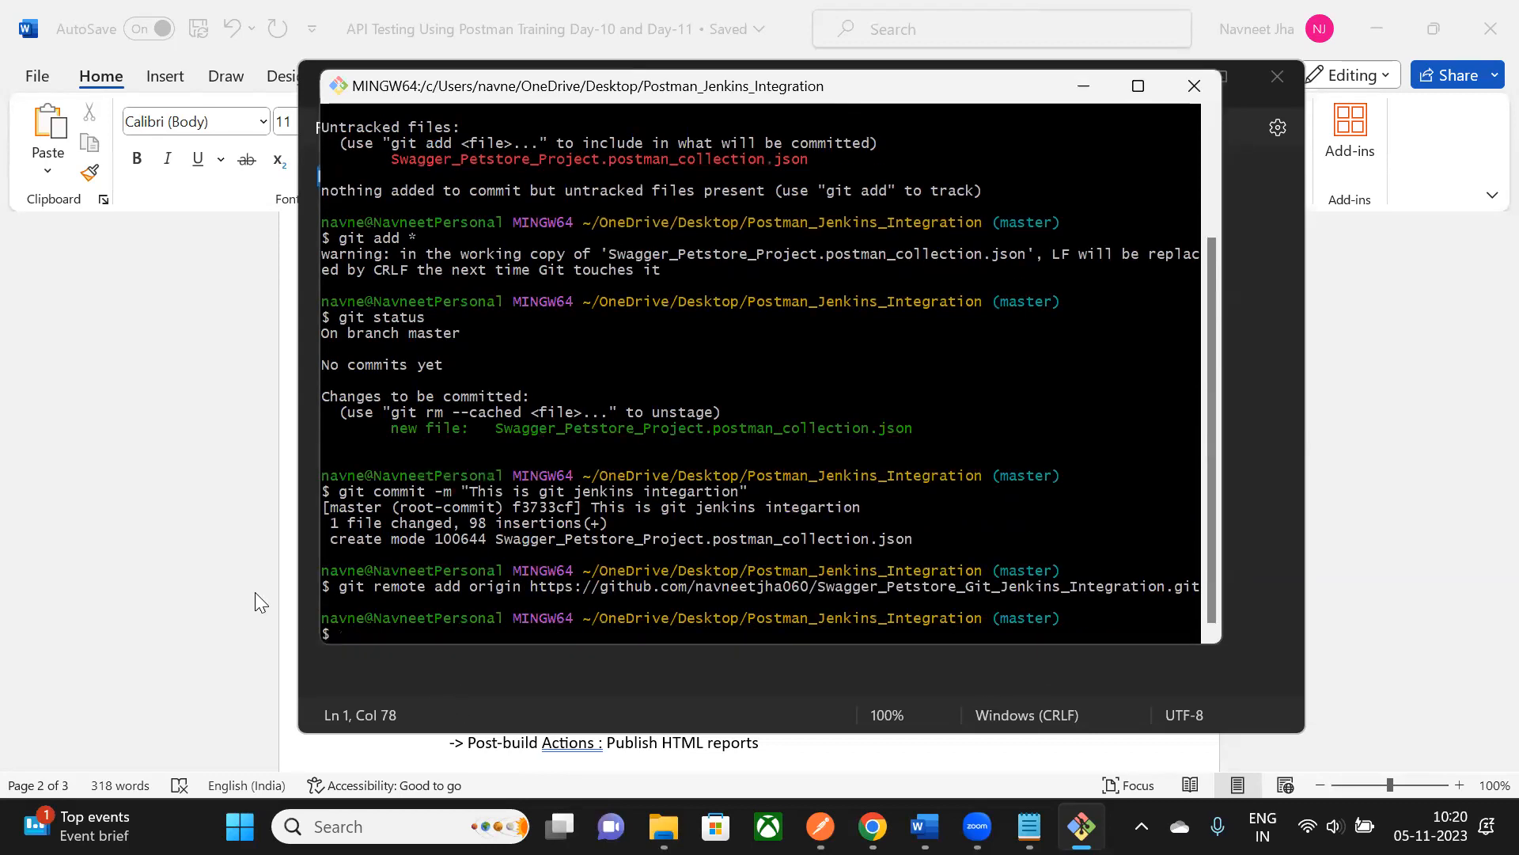
left_click(252, 505)
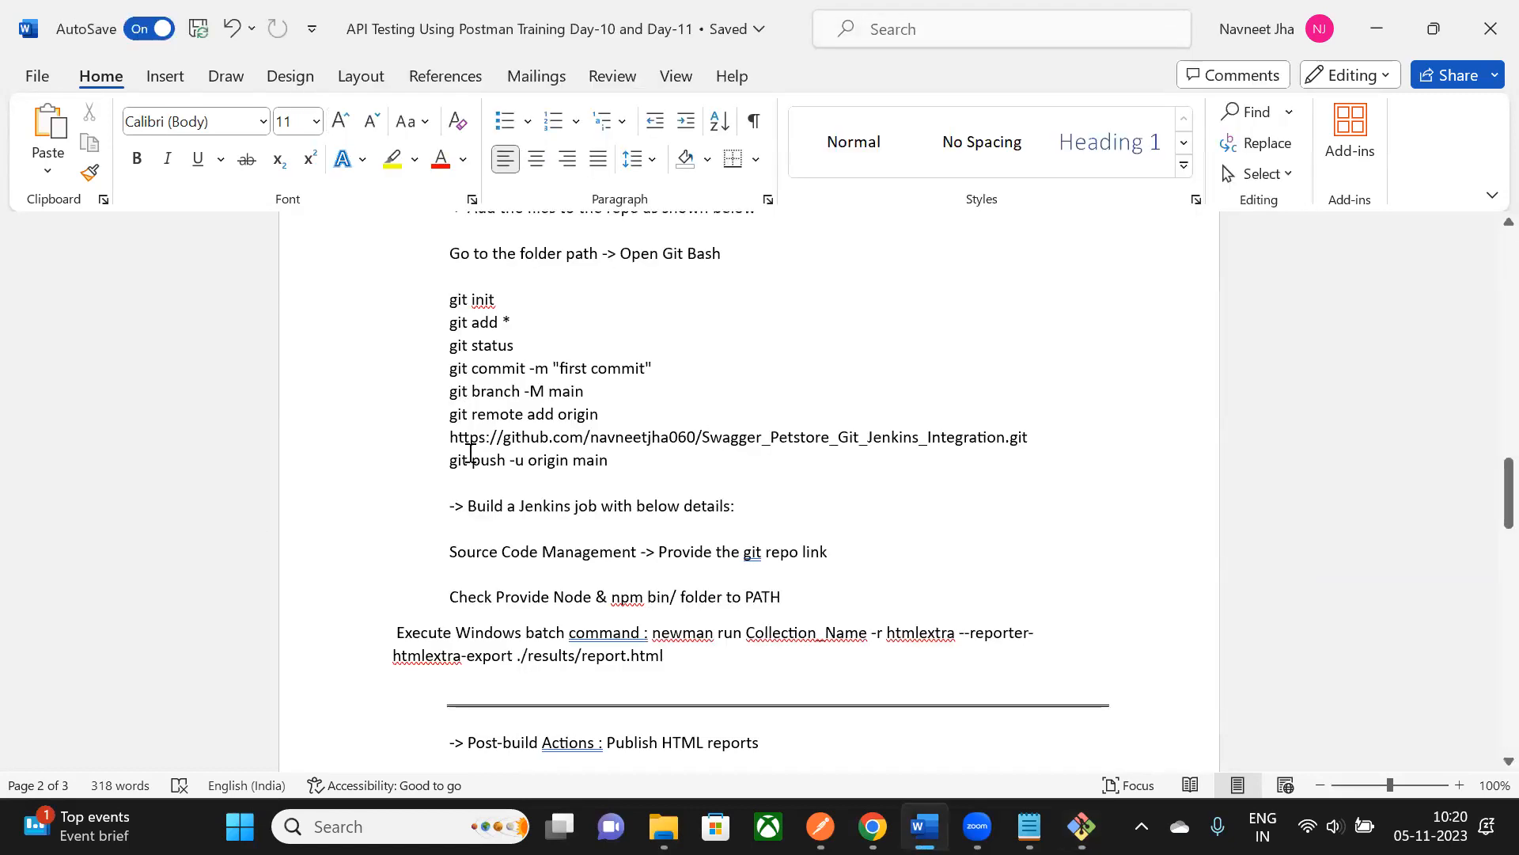
left_click_drag(451, 393, 581, 398)
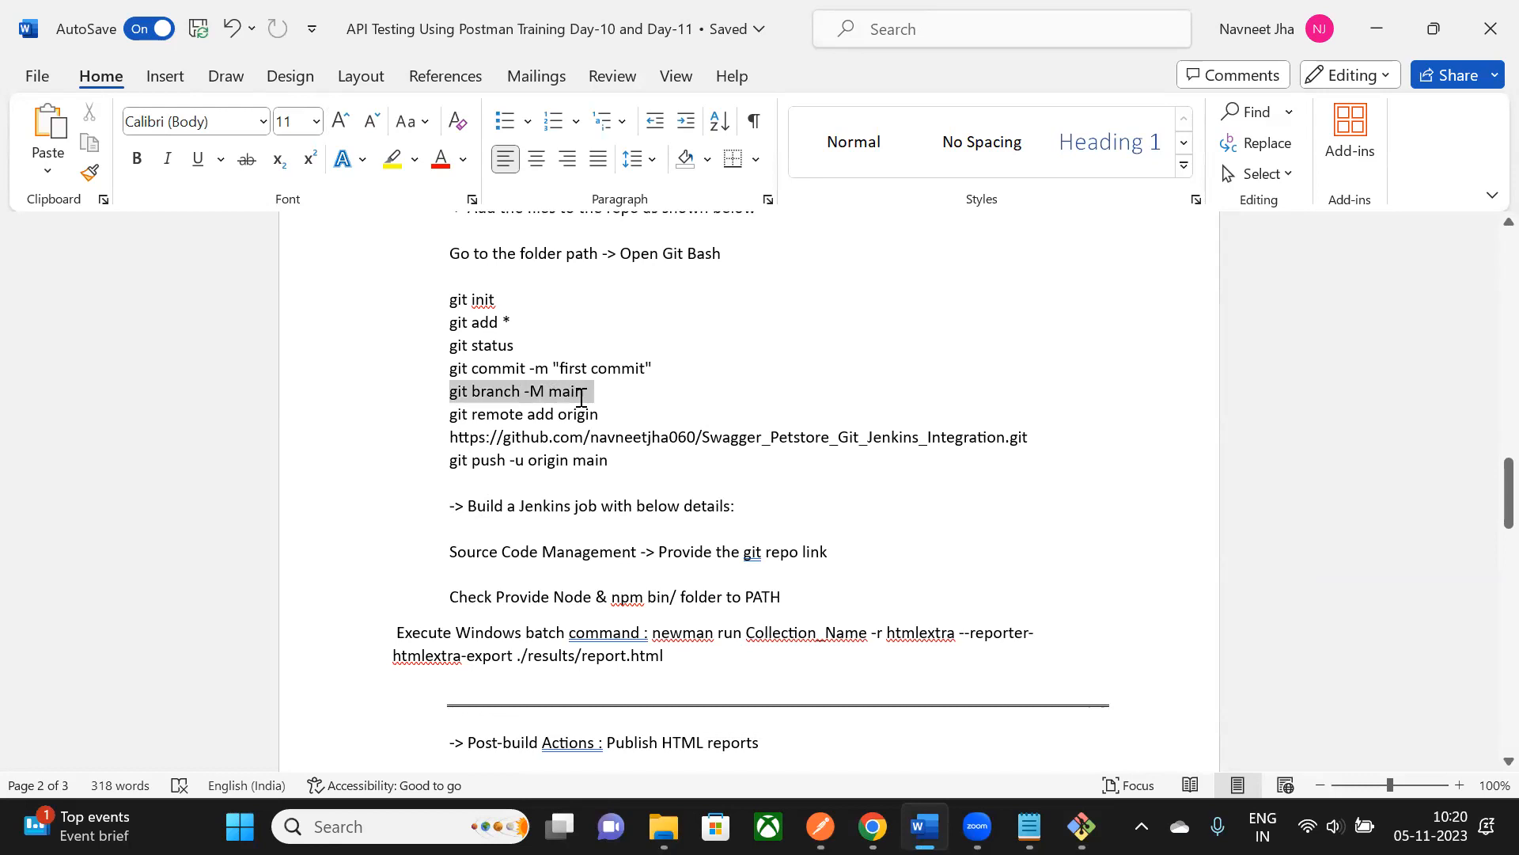
key("ctrl+c")
key("alt+Tab")
type("git ")
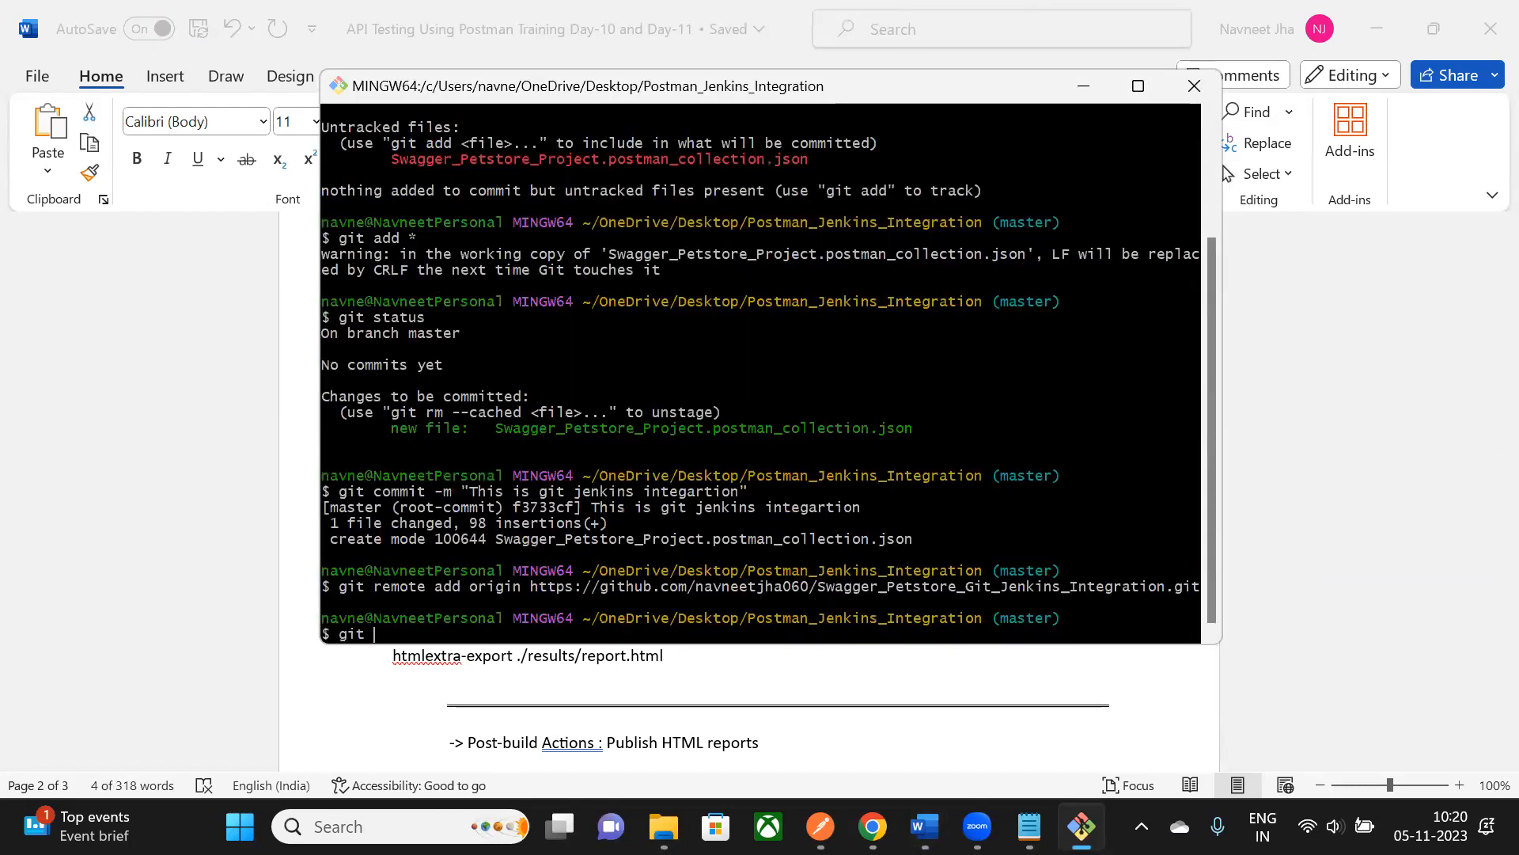
type("branch -M")
type("mai")
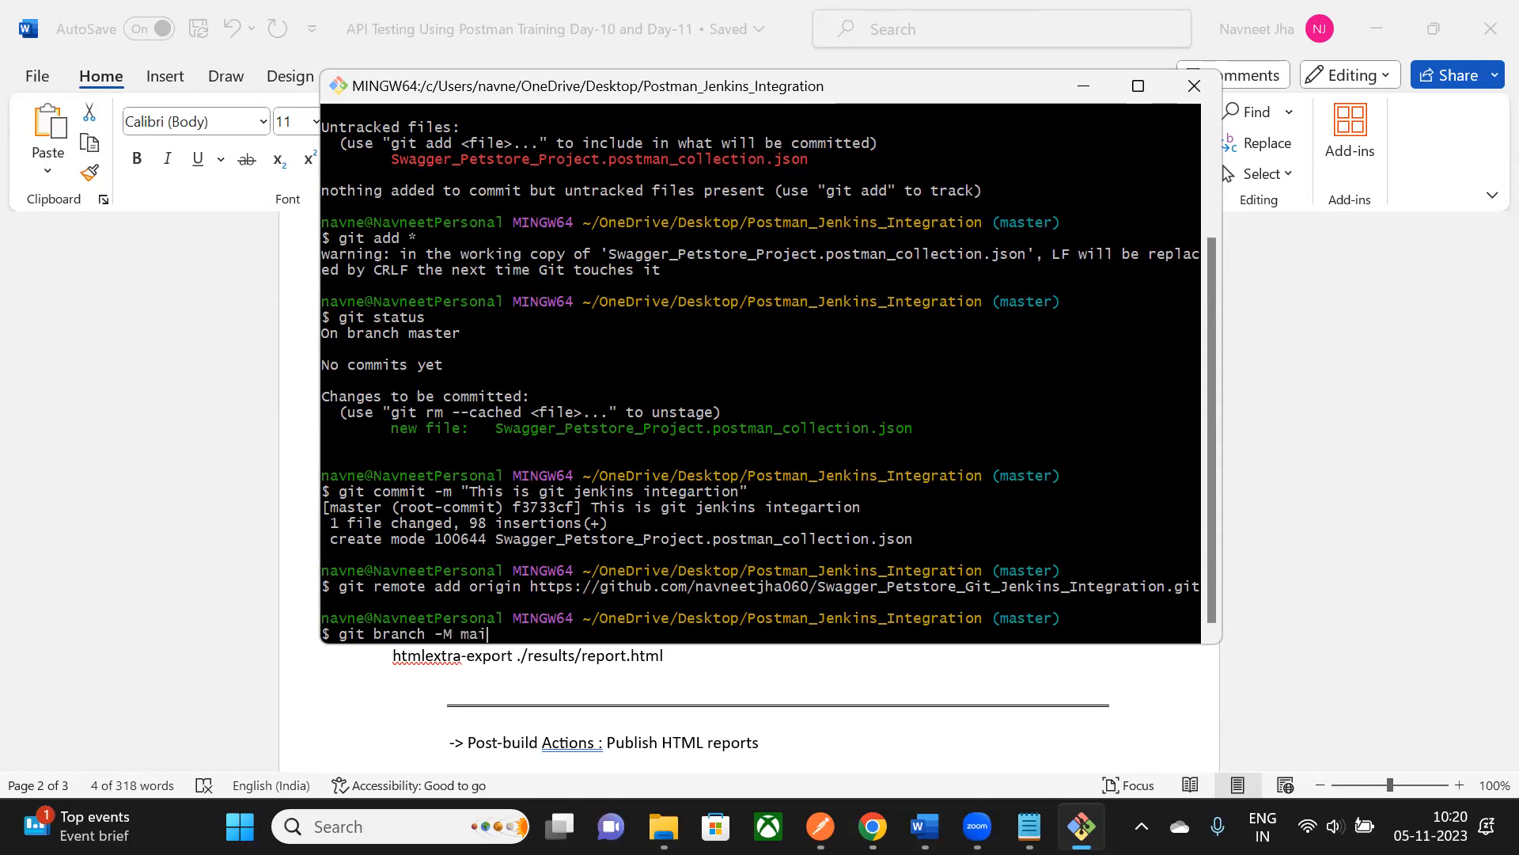
type("n")
key("Return")
left_click_drag(1001, 618, 1033, 618)
left_click(1044, 619)
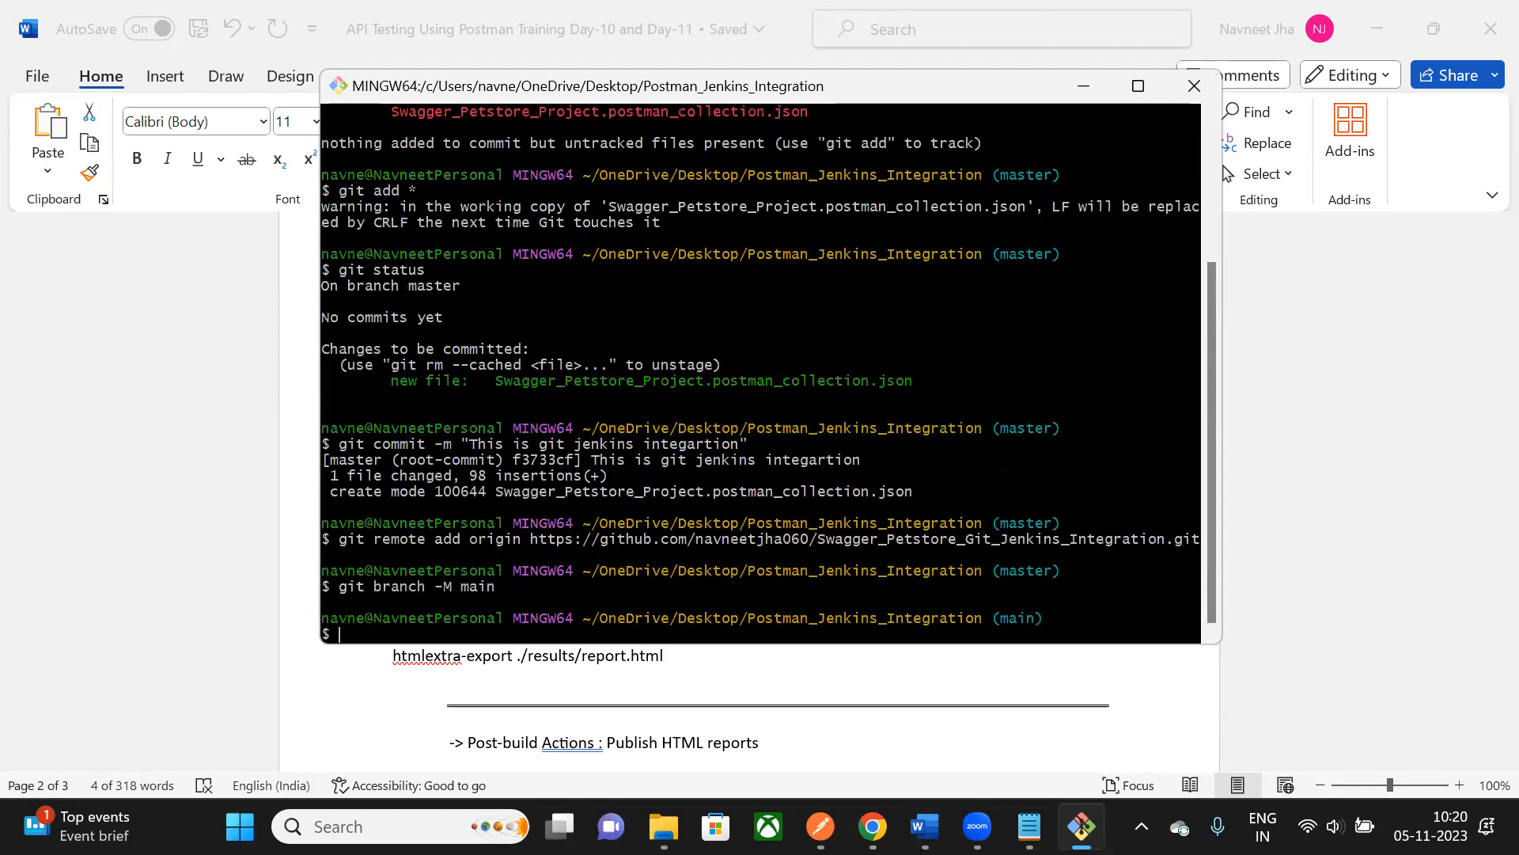
- Push to GitHub with 'git push -u origin main' so main tracks origin/main
type("git push")
key("alt+Tab")
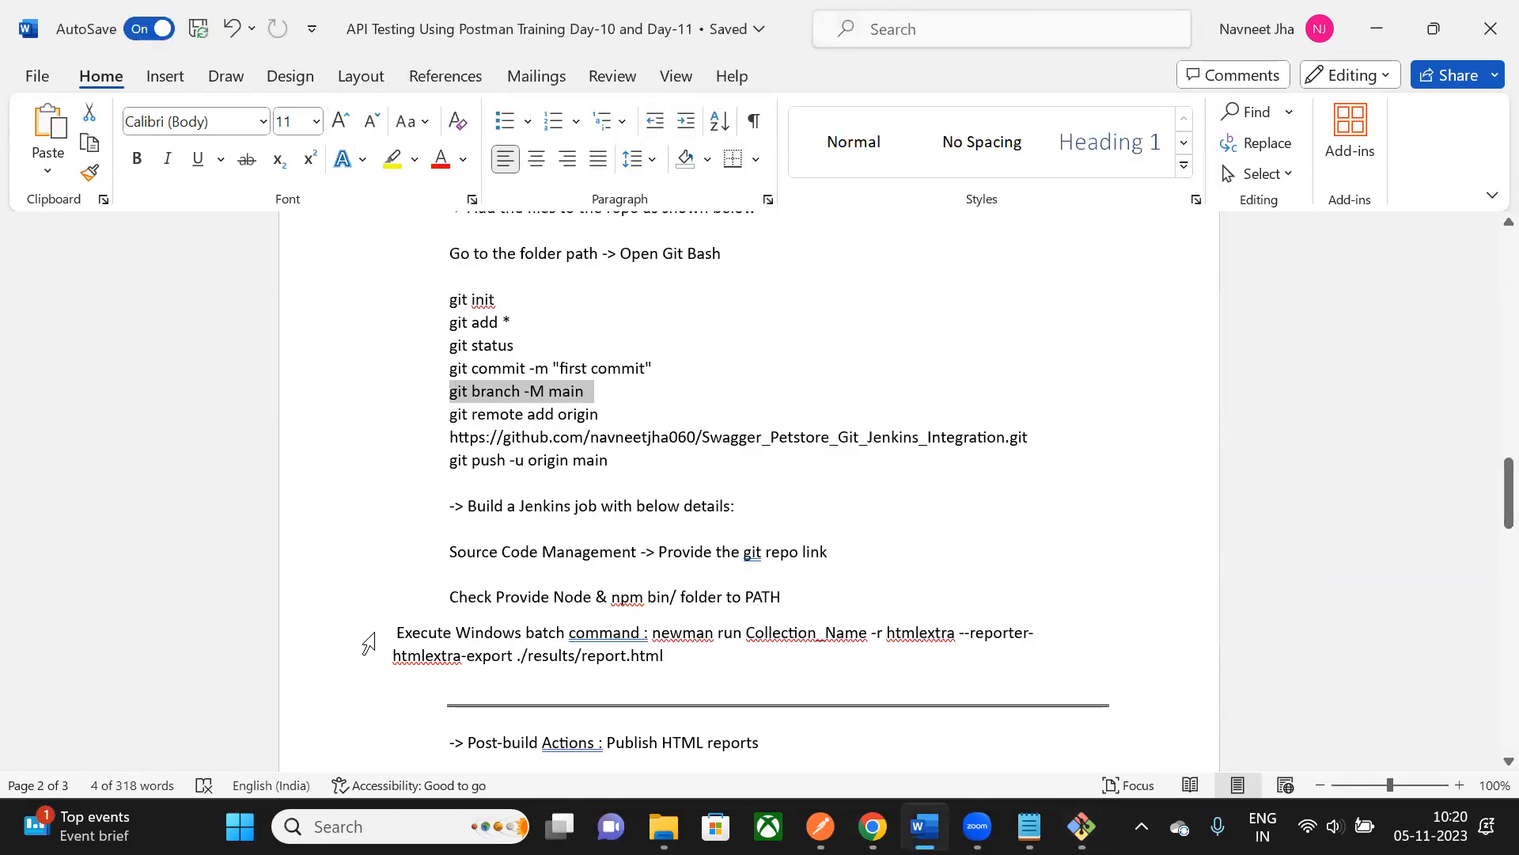
key("alt+Tab")
type("-")
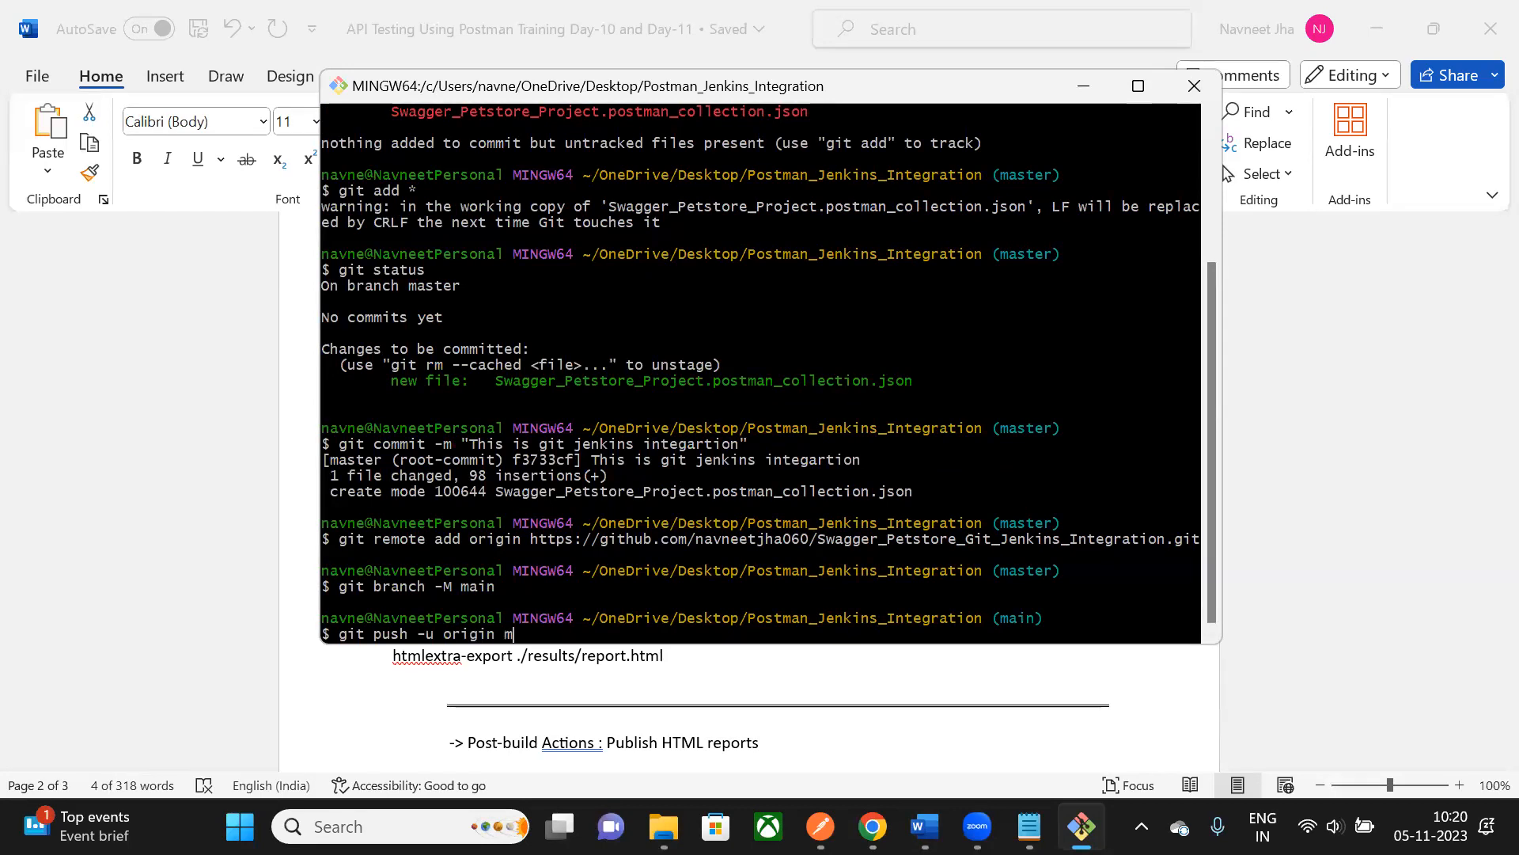
type("u origin main")
key("Return")
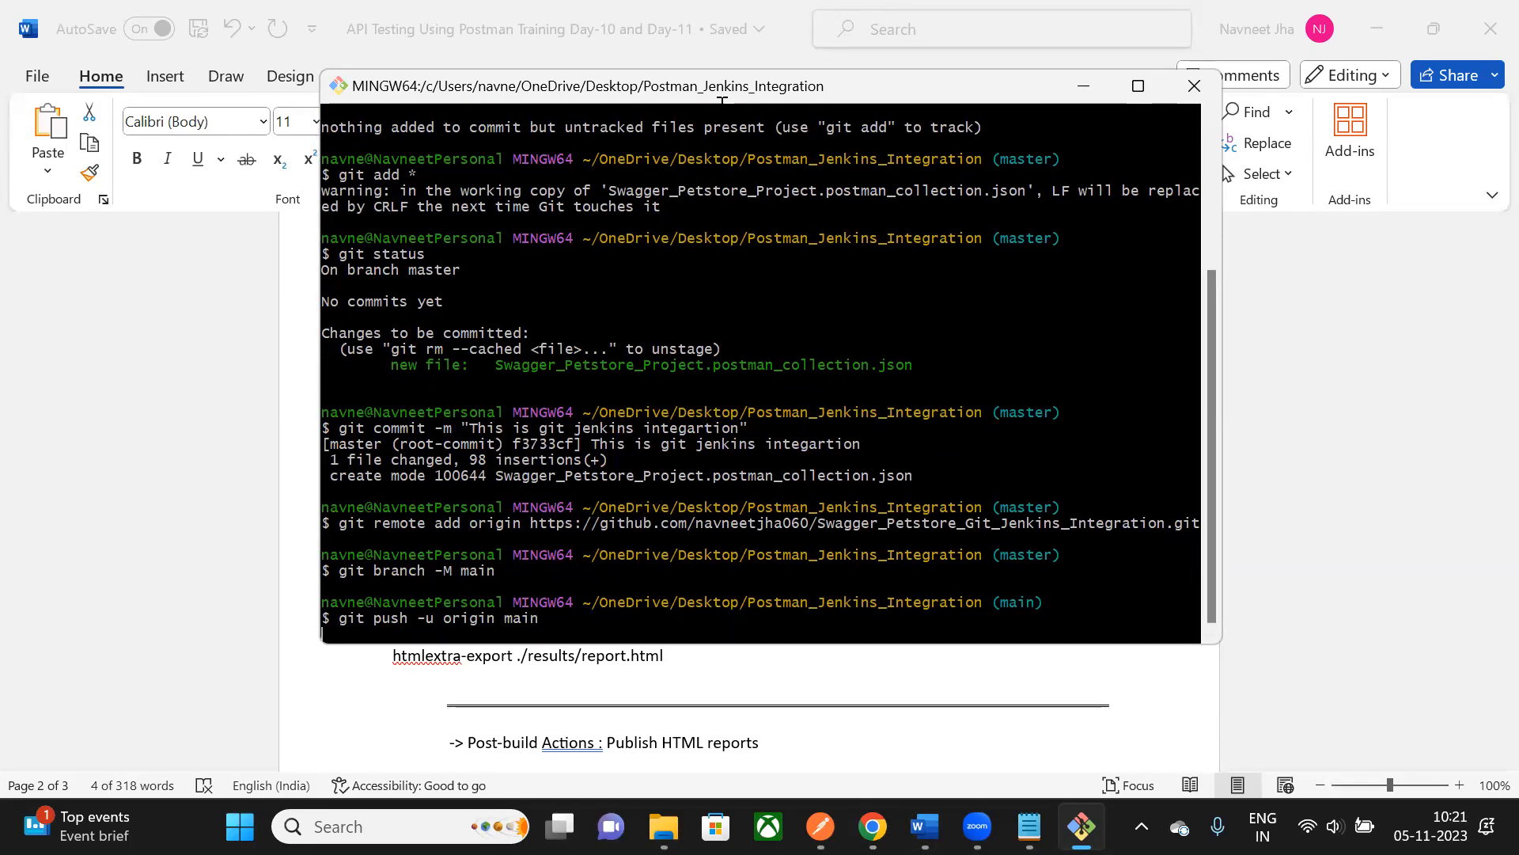
left_click_drag(722, 112, 669, 38)
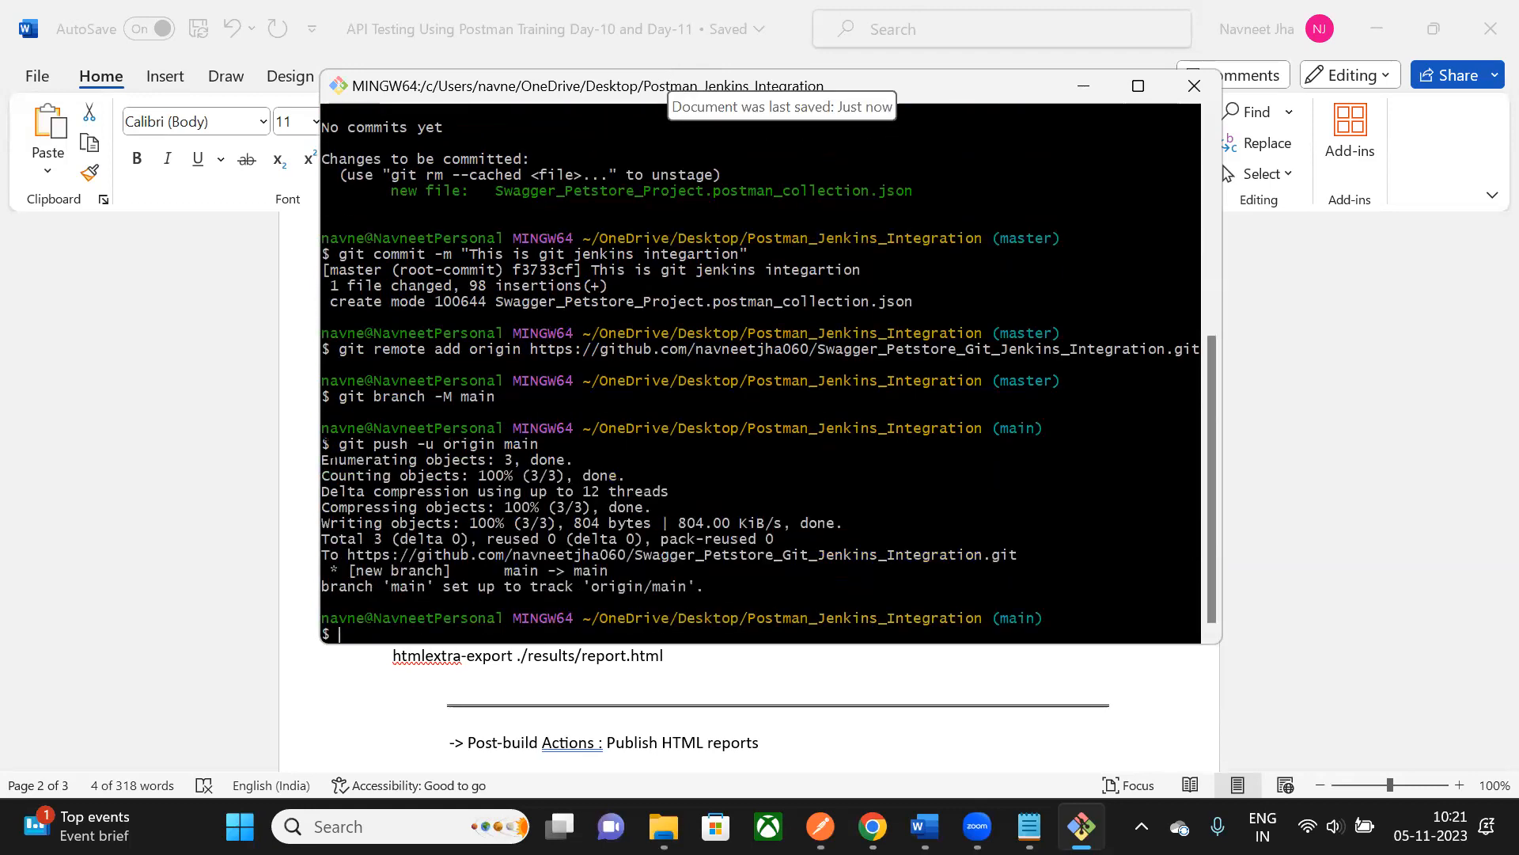
left_click_drag(328, 448, 687, 600)
left_click(287, 585)
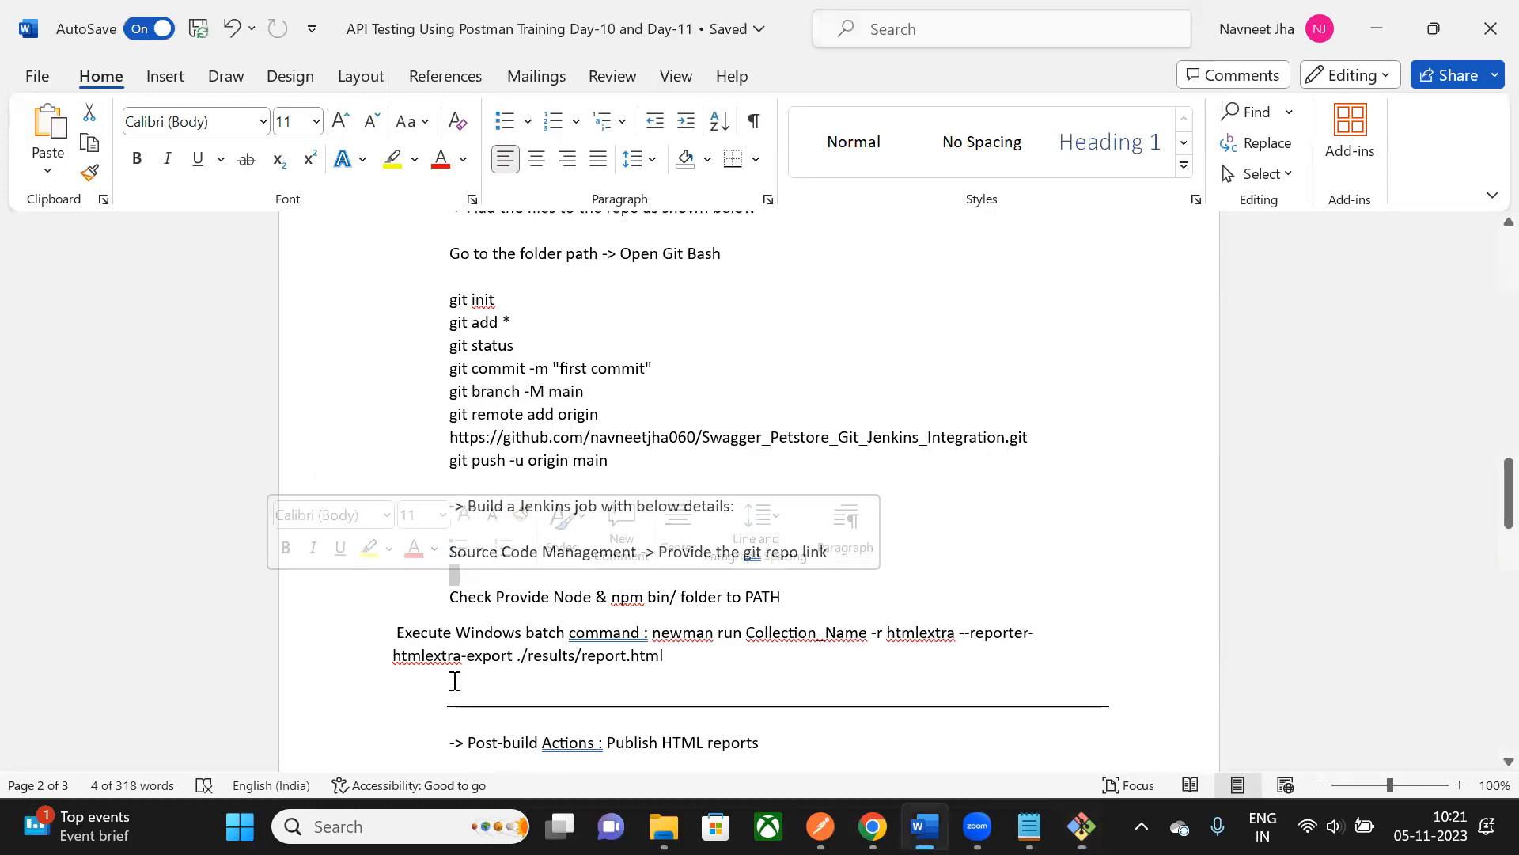
- Close the extra browser and file windows, minimize Word, terminal and Notepad, and launch Chrome
mouse_move(873, 827)
left_click(741, 669)
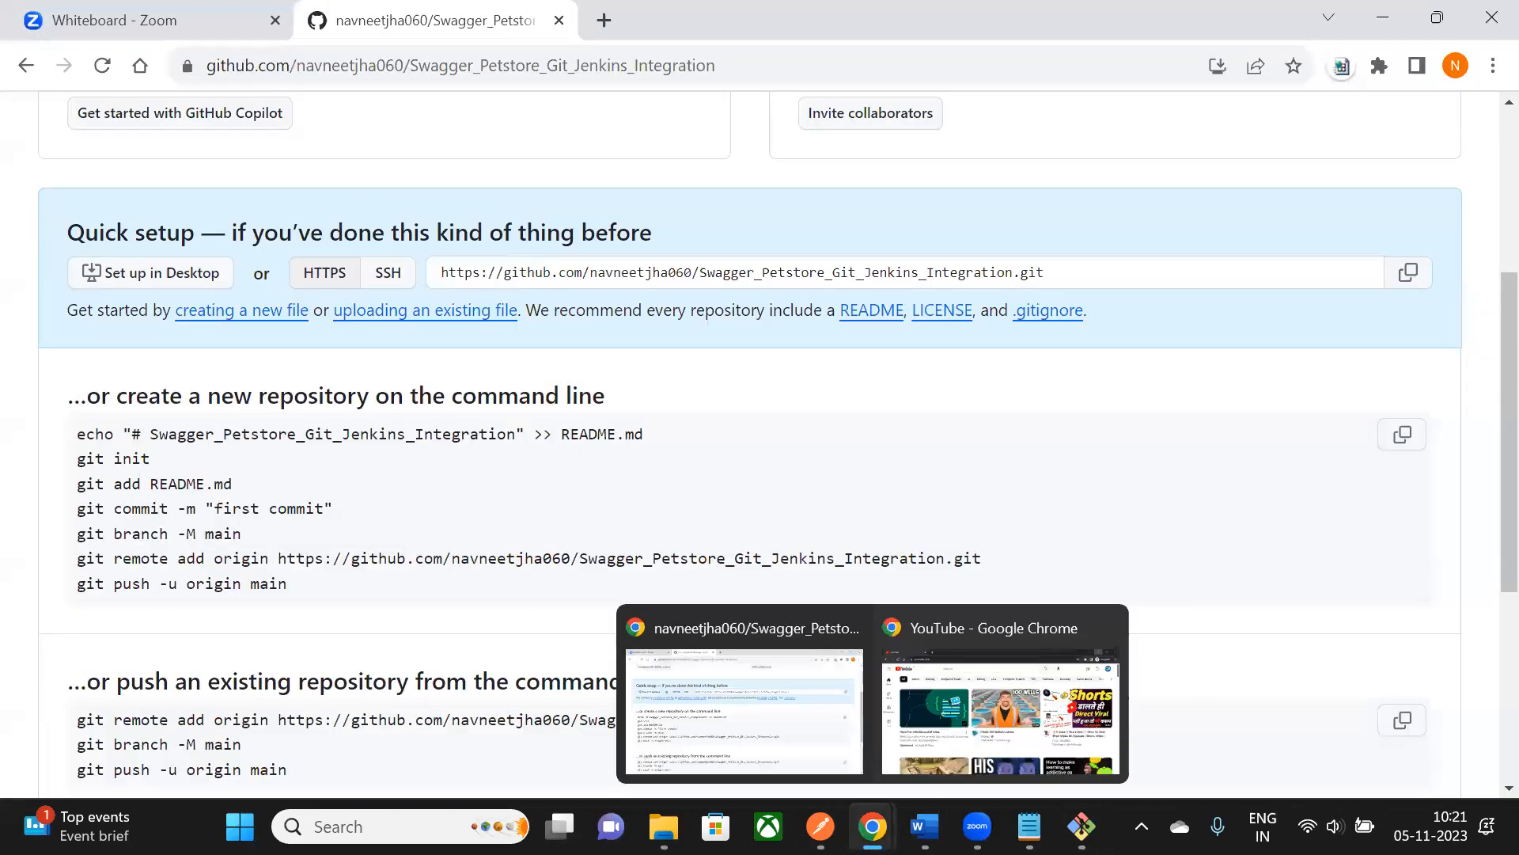
left_click(1108, 638)
left_click(980, 622)
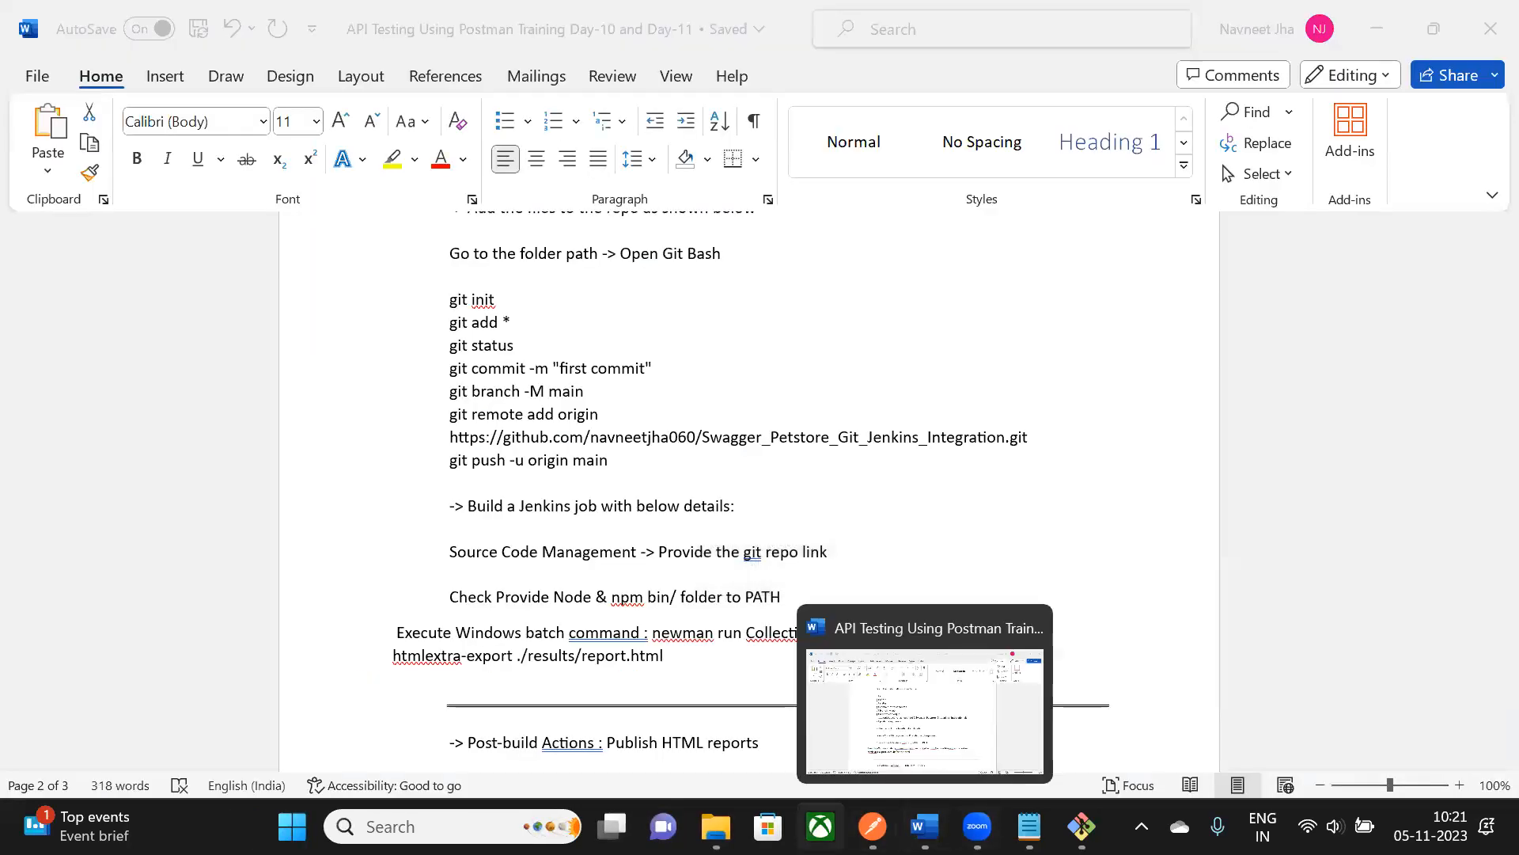
left_click(1393, 26)
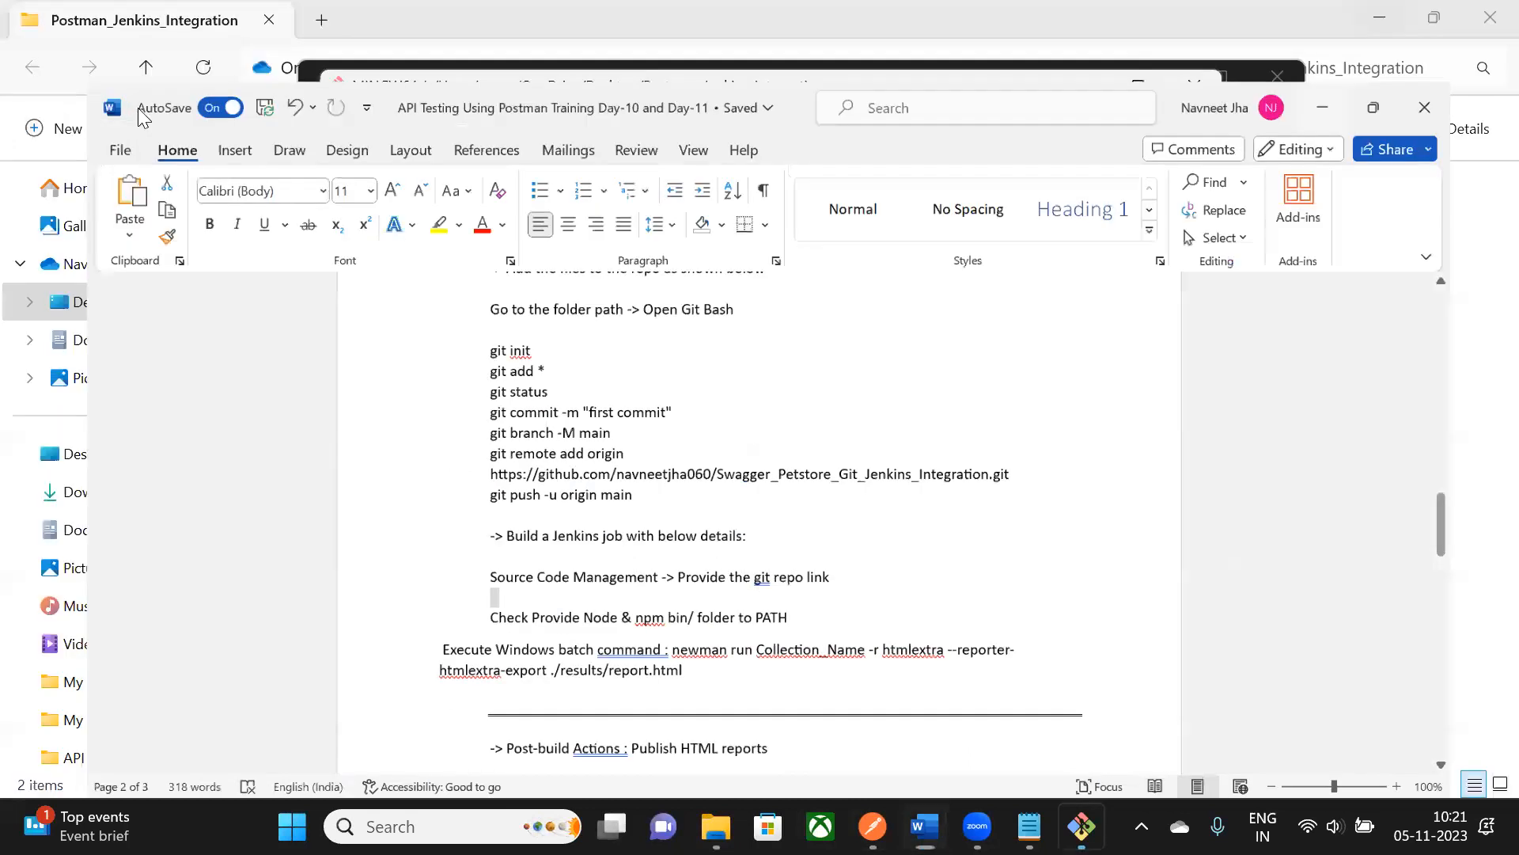
left_click(1483, 11)
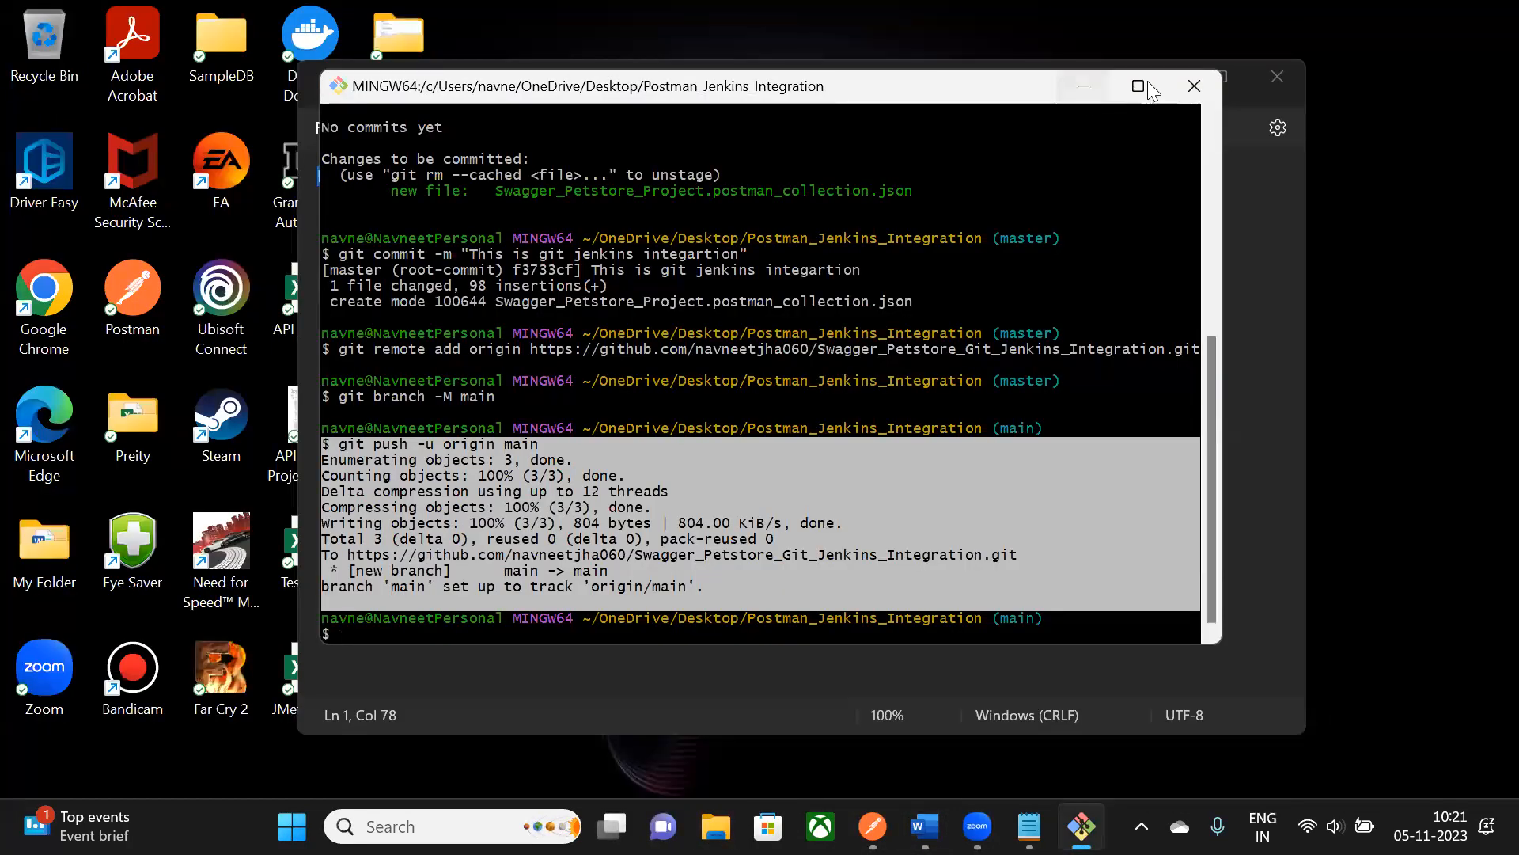
left_click(1083, 87)
left_click(1161, 82)
double_click(28, 313)
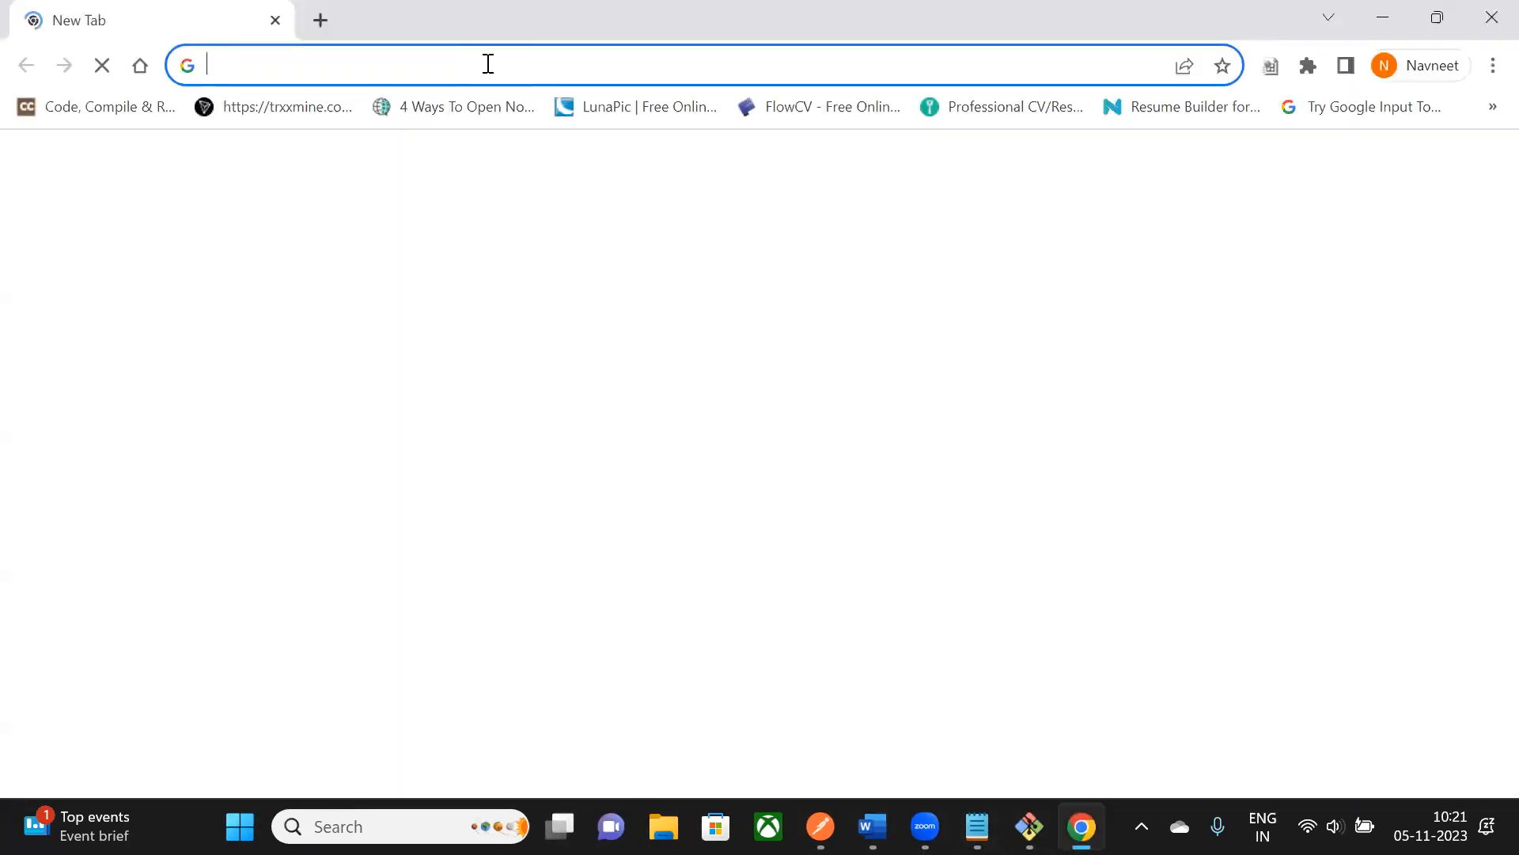
- Open the Swagger_Petstore_Git_Jenkins_Integration repository on github.com via your repositories list
left_click(489, 65)
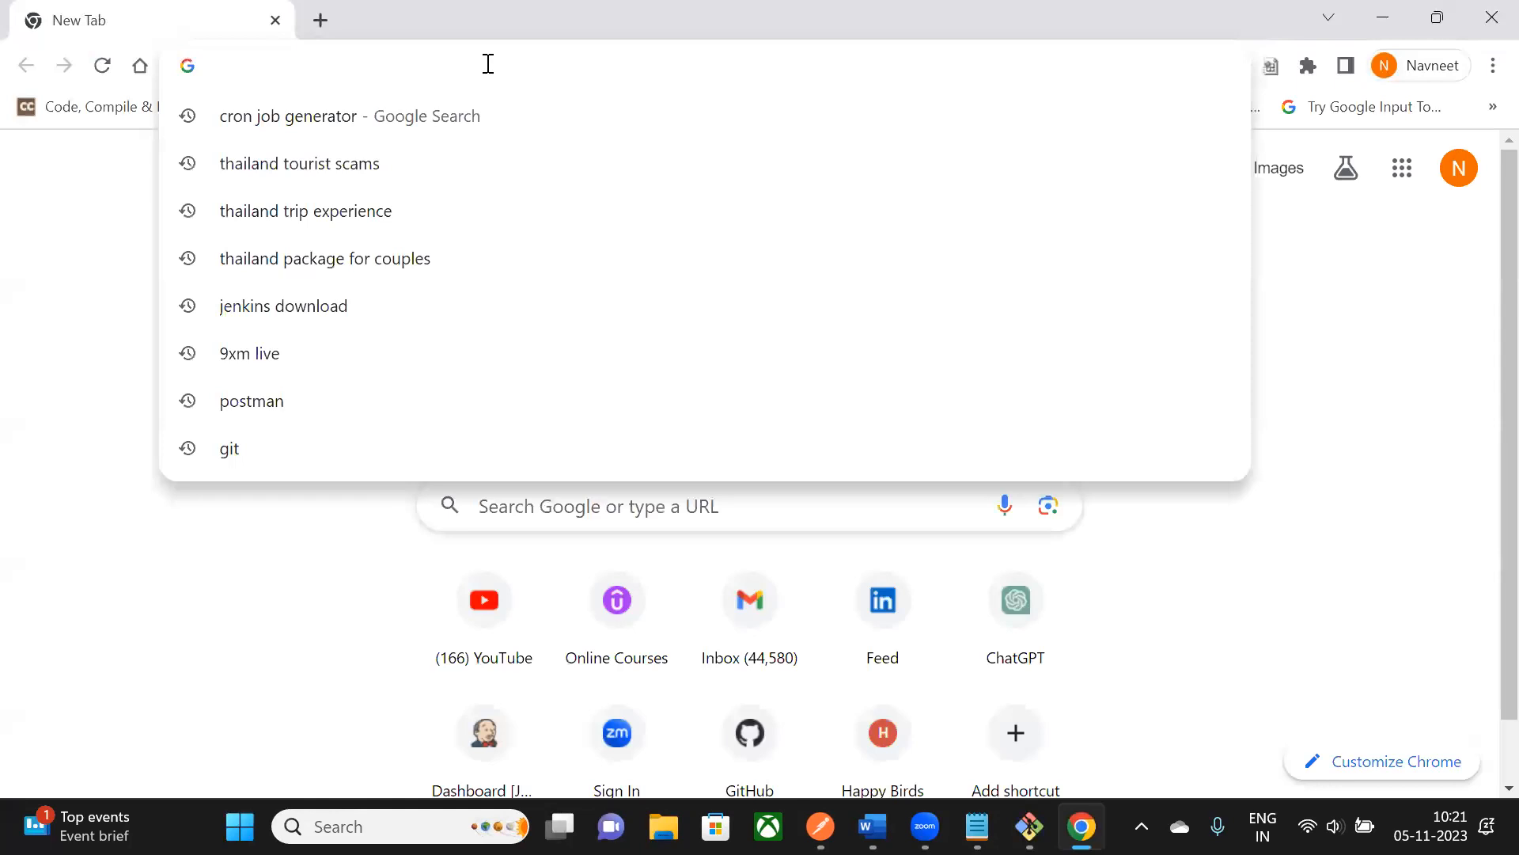
type("git")
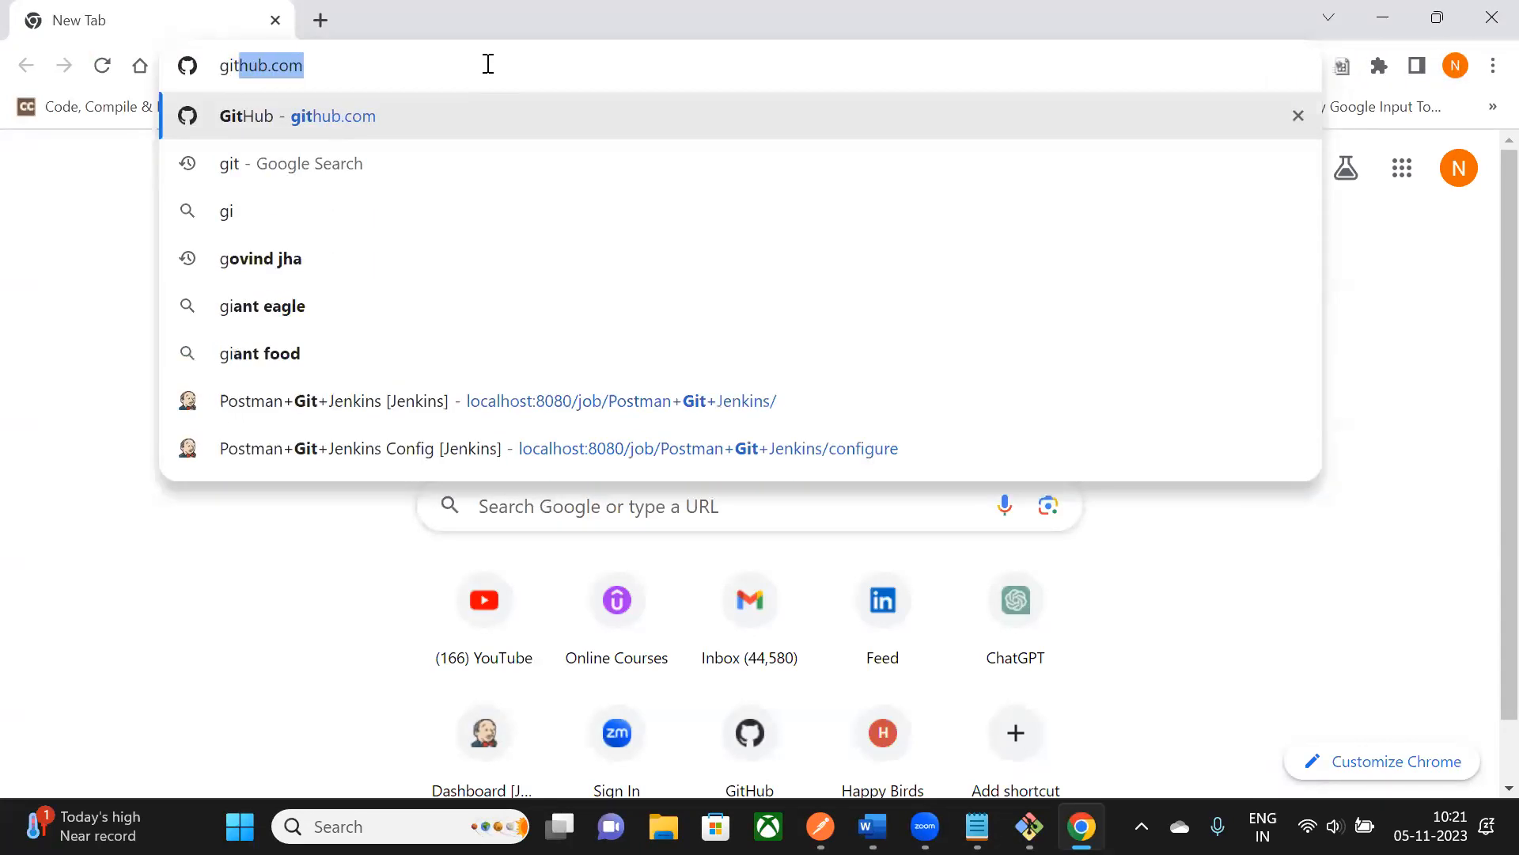
key("Return")
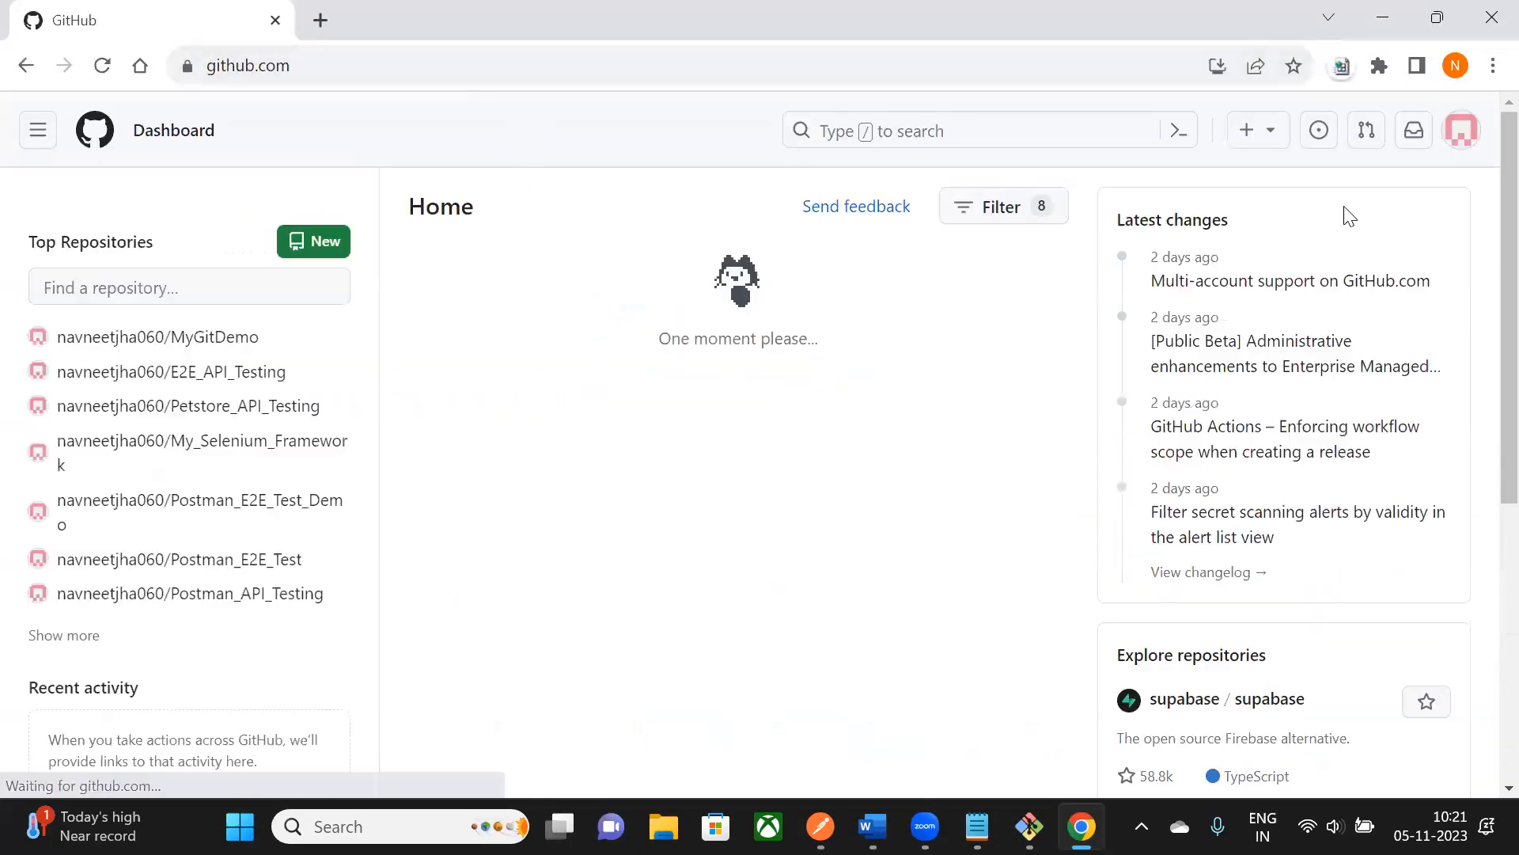
left_click(1462, 131)
left_click(1248, 348)
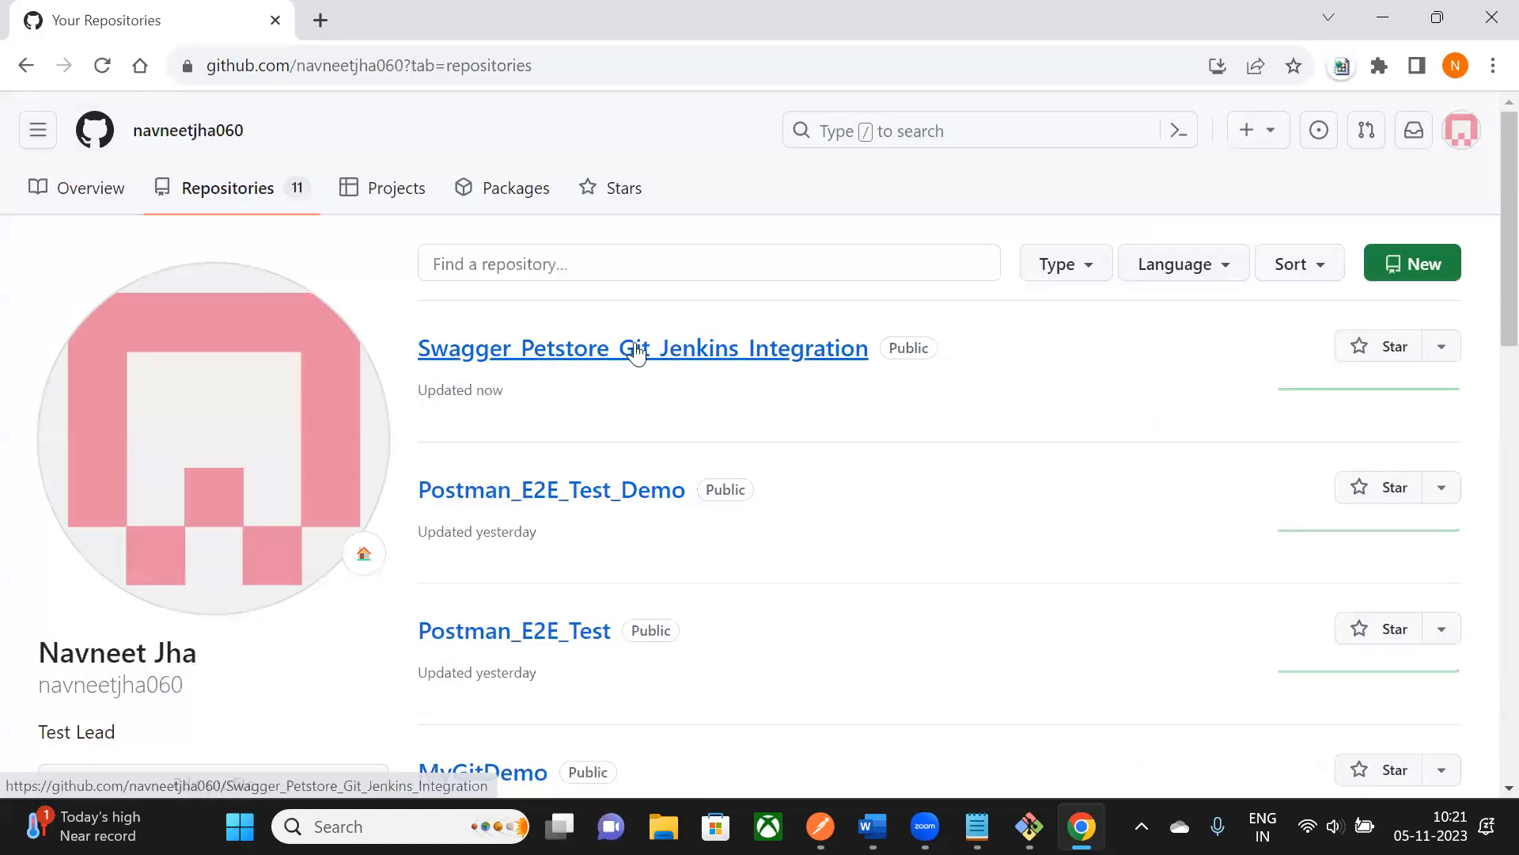
left_click(637, 350)
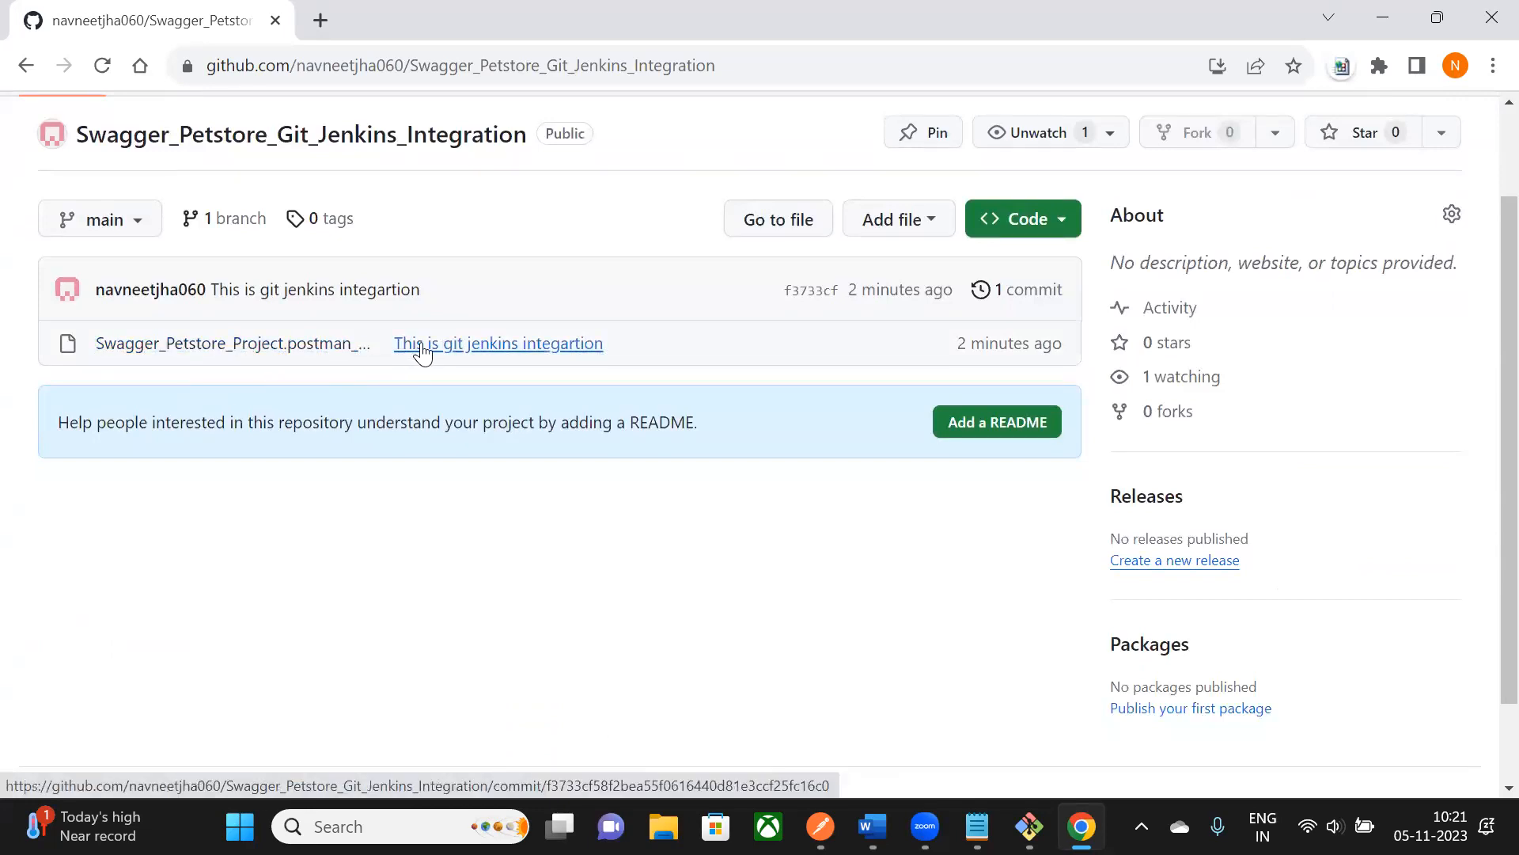
scroll(403, 332, "up", 1)
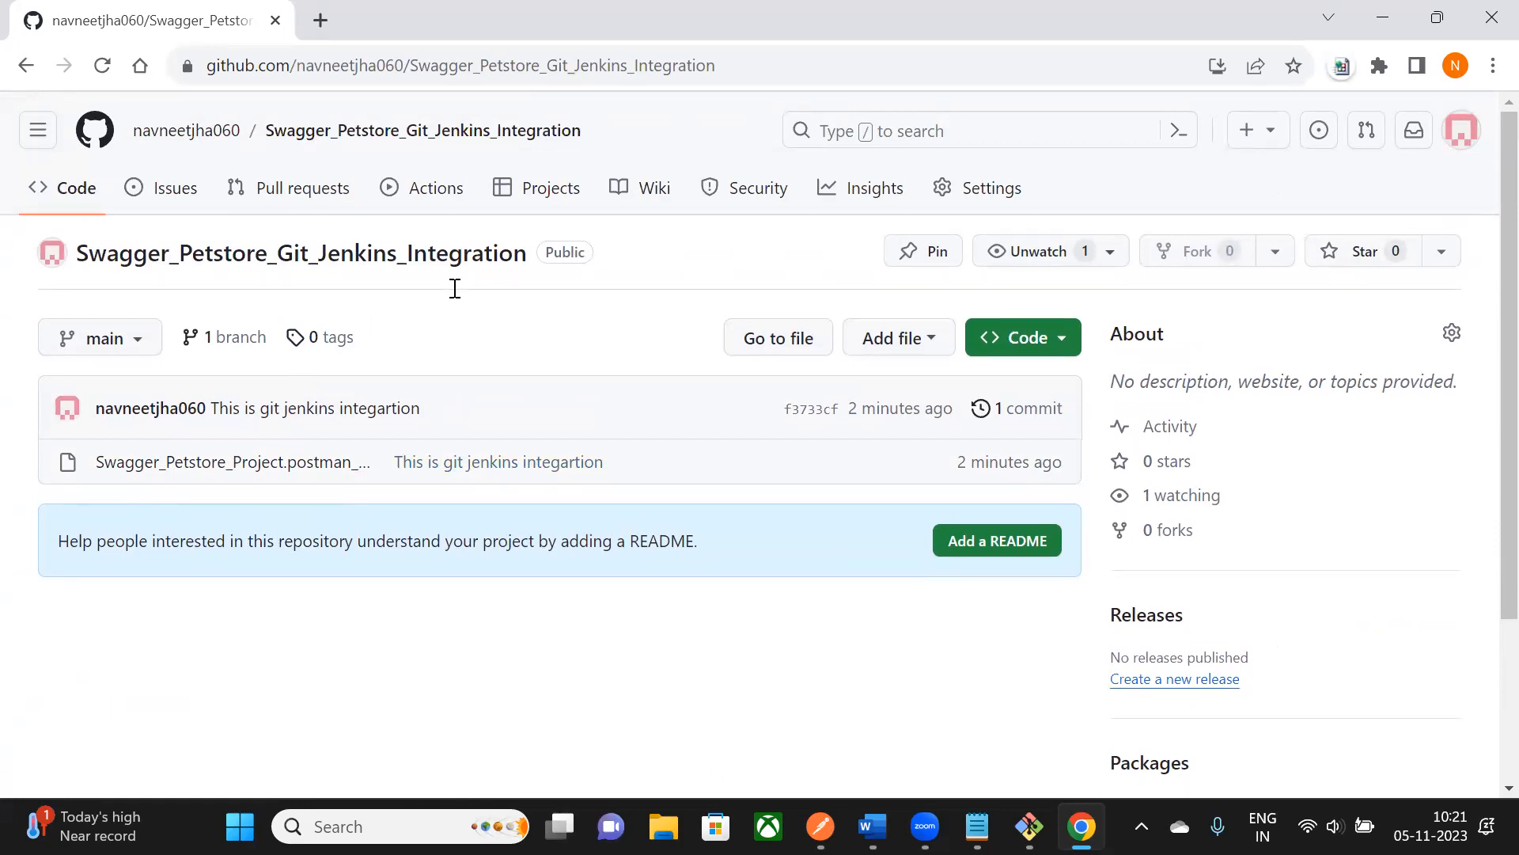
key("alt+Tab")
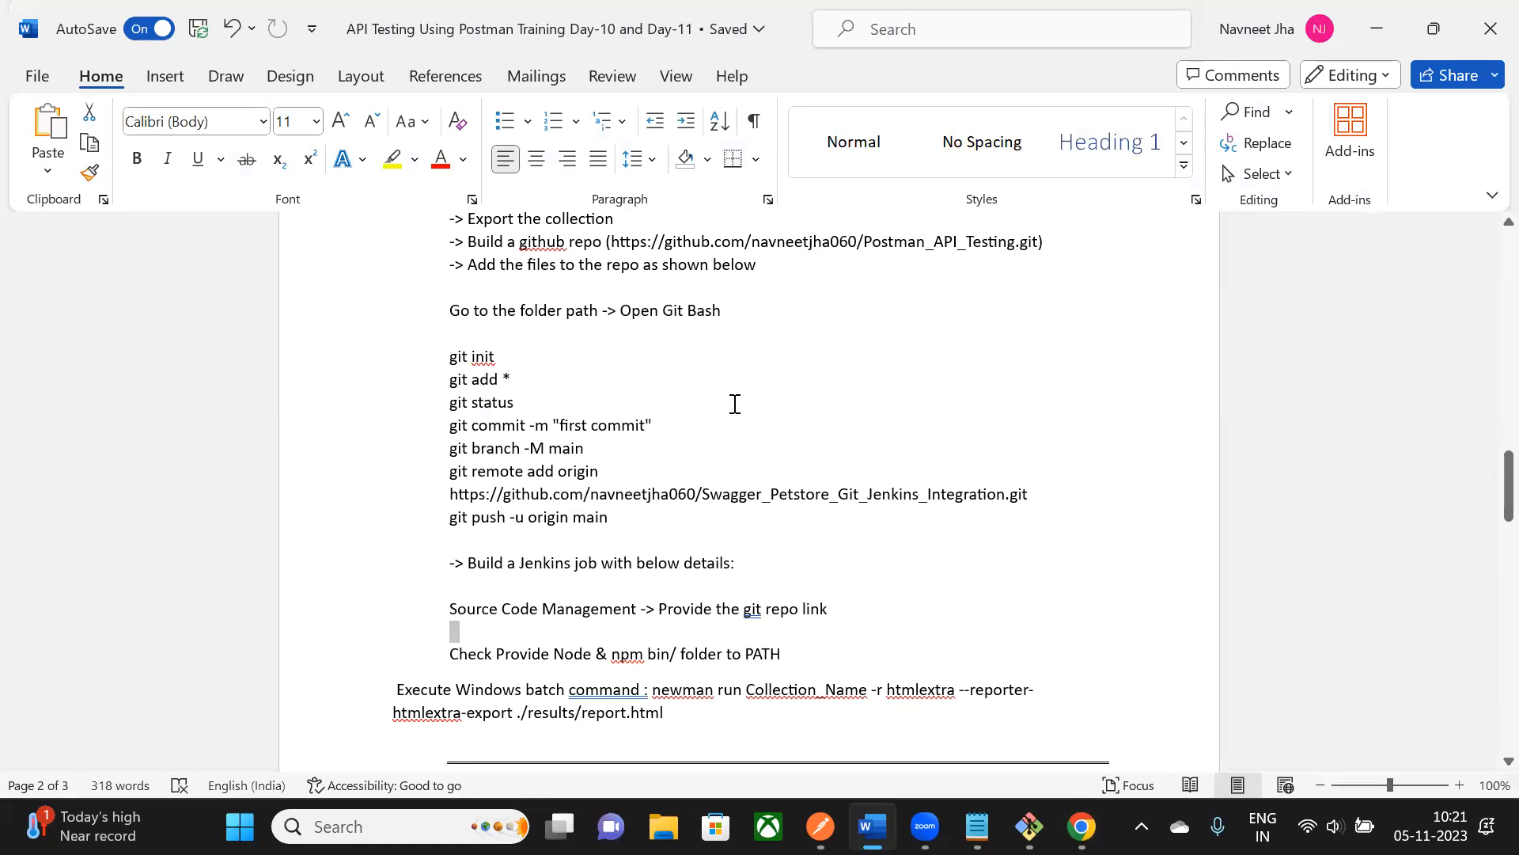
- Review the notes on adding files, building a Jenkins job and the Execute Windows batch command
scroll(516, 264, "up", 1)
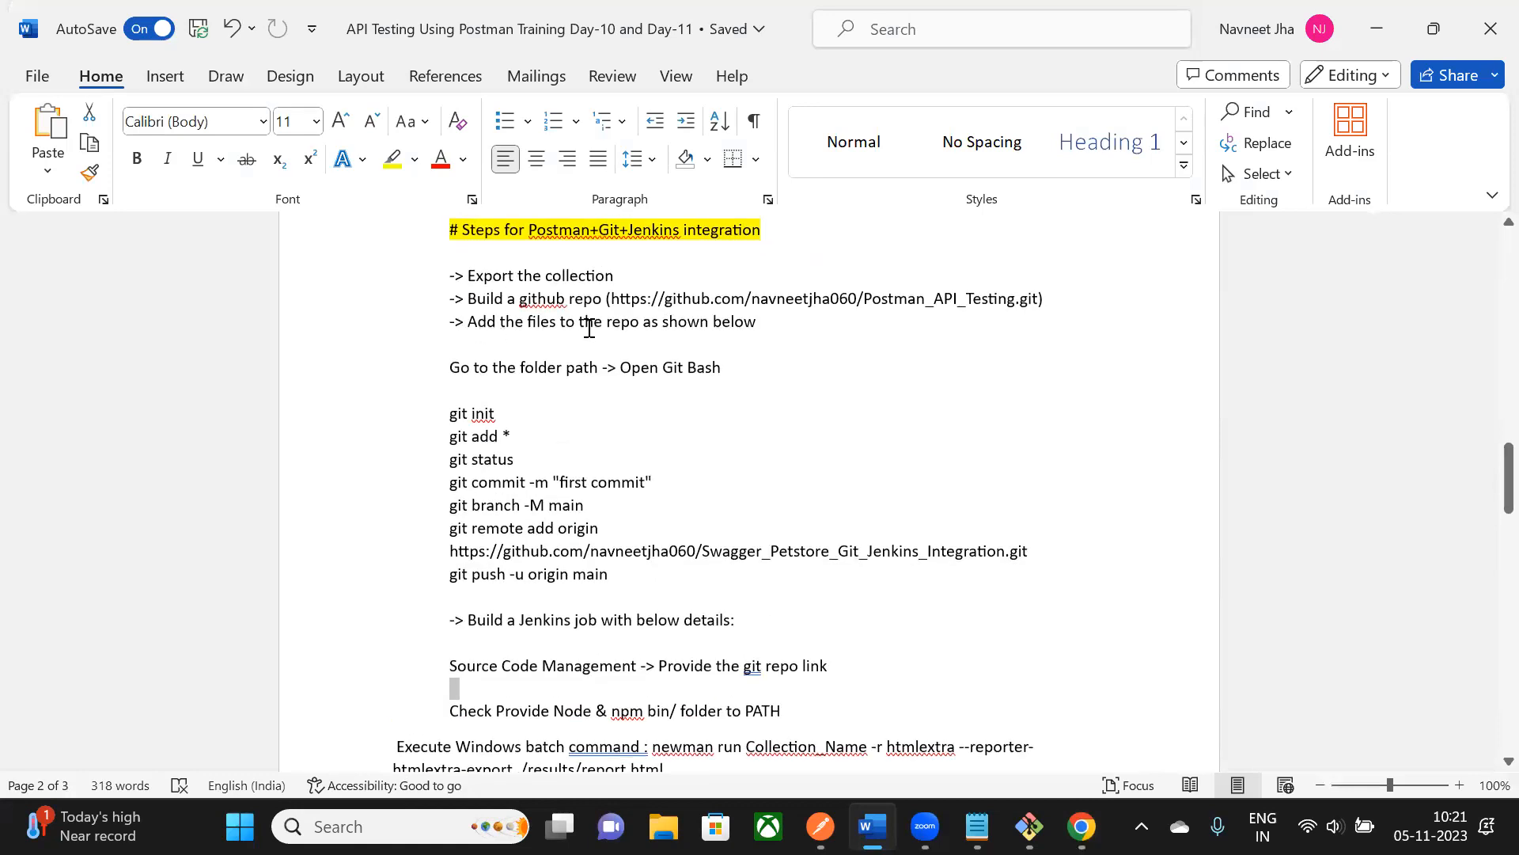
left_click_drag(467, 322, 756, 323)
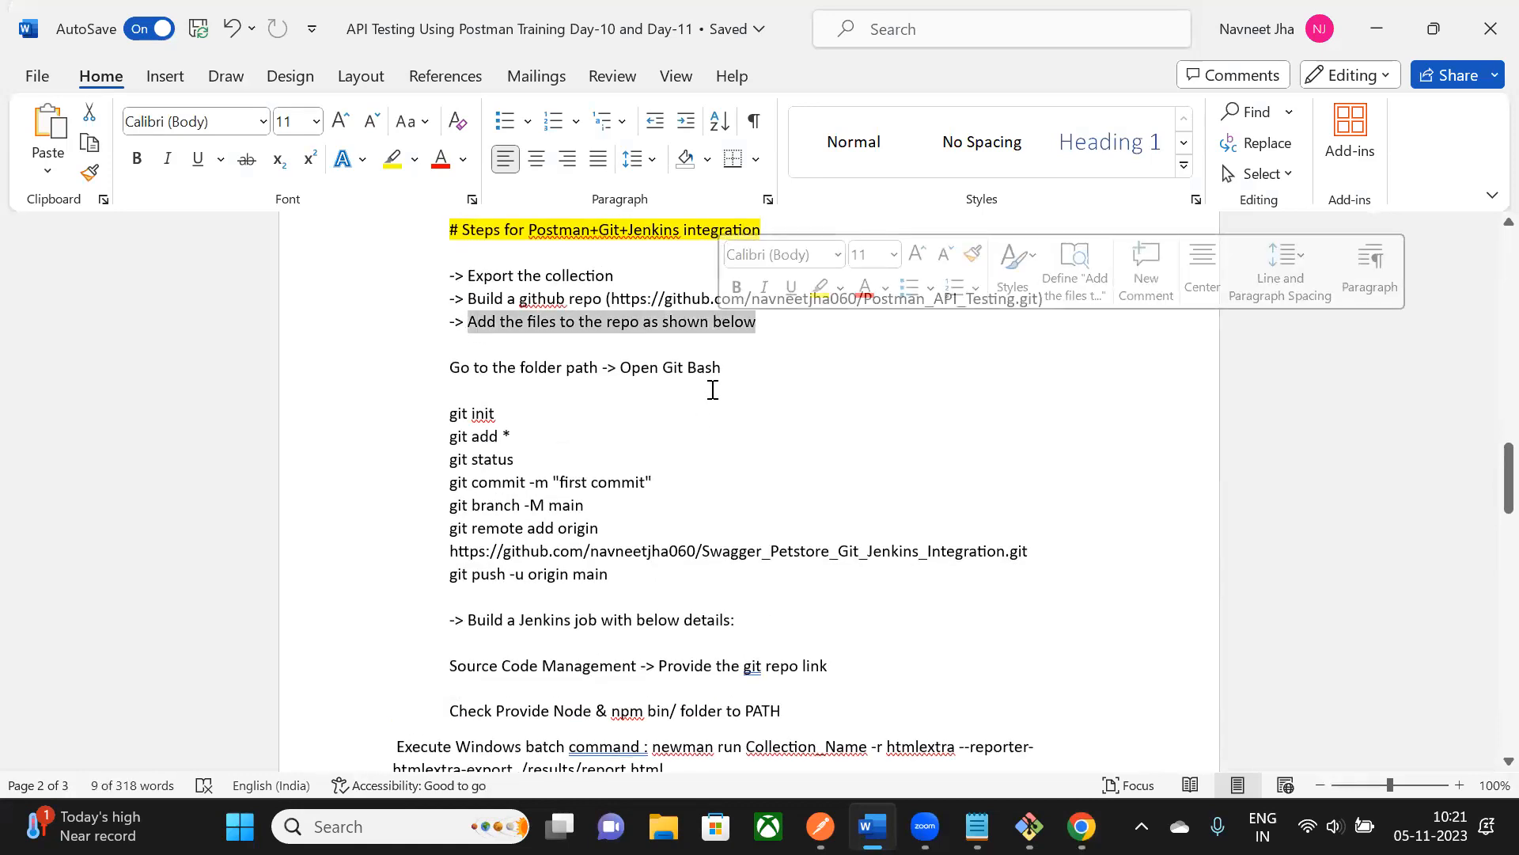
scroll(712, 389, "down", 4)
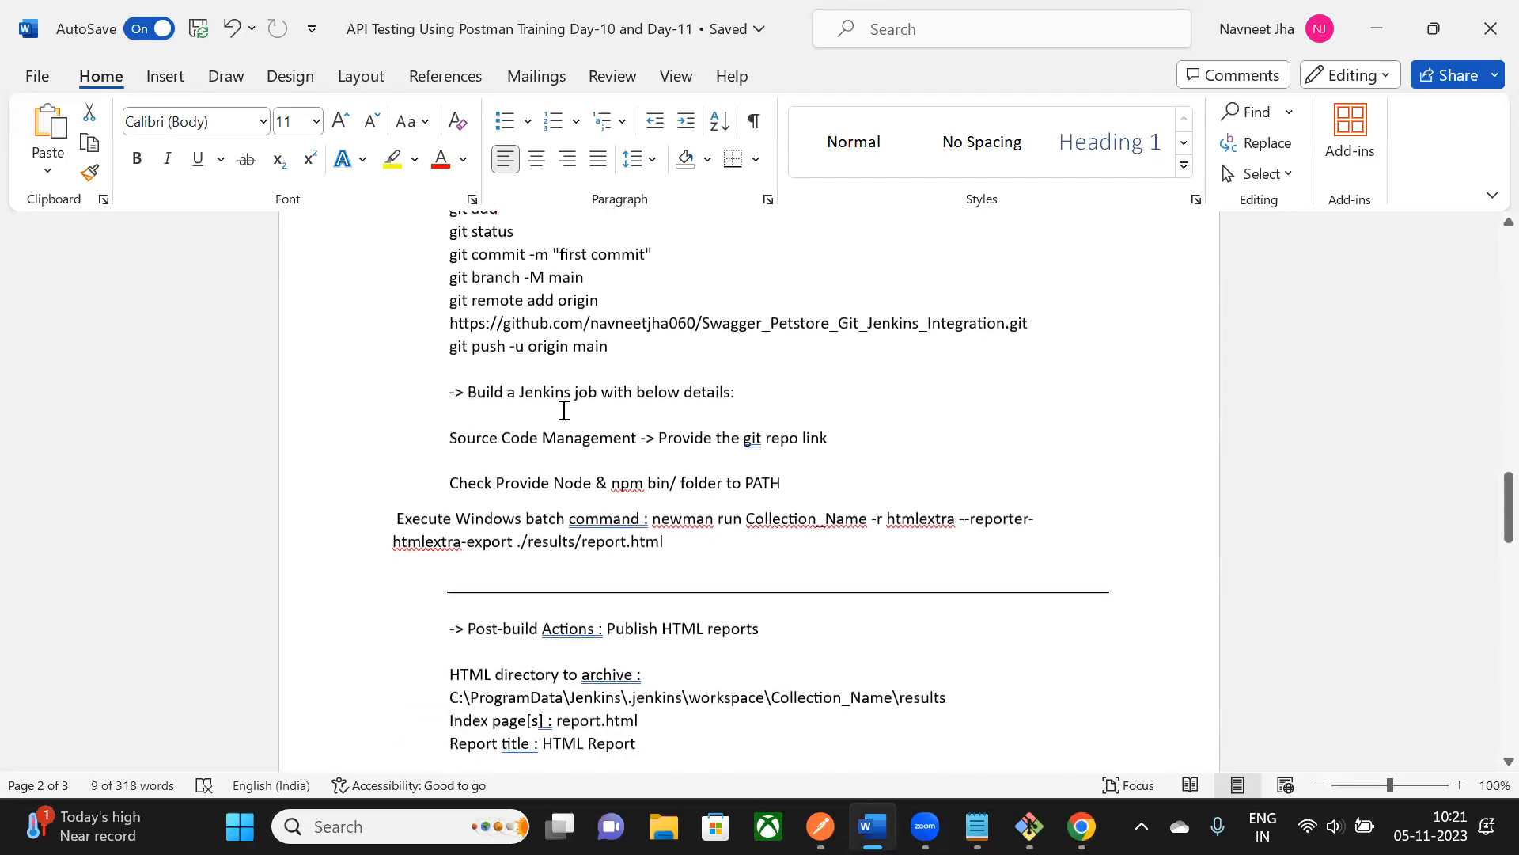
left_click_drag(481, 394, 716, 400)
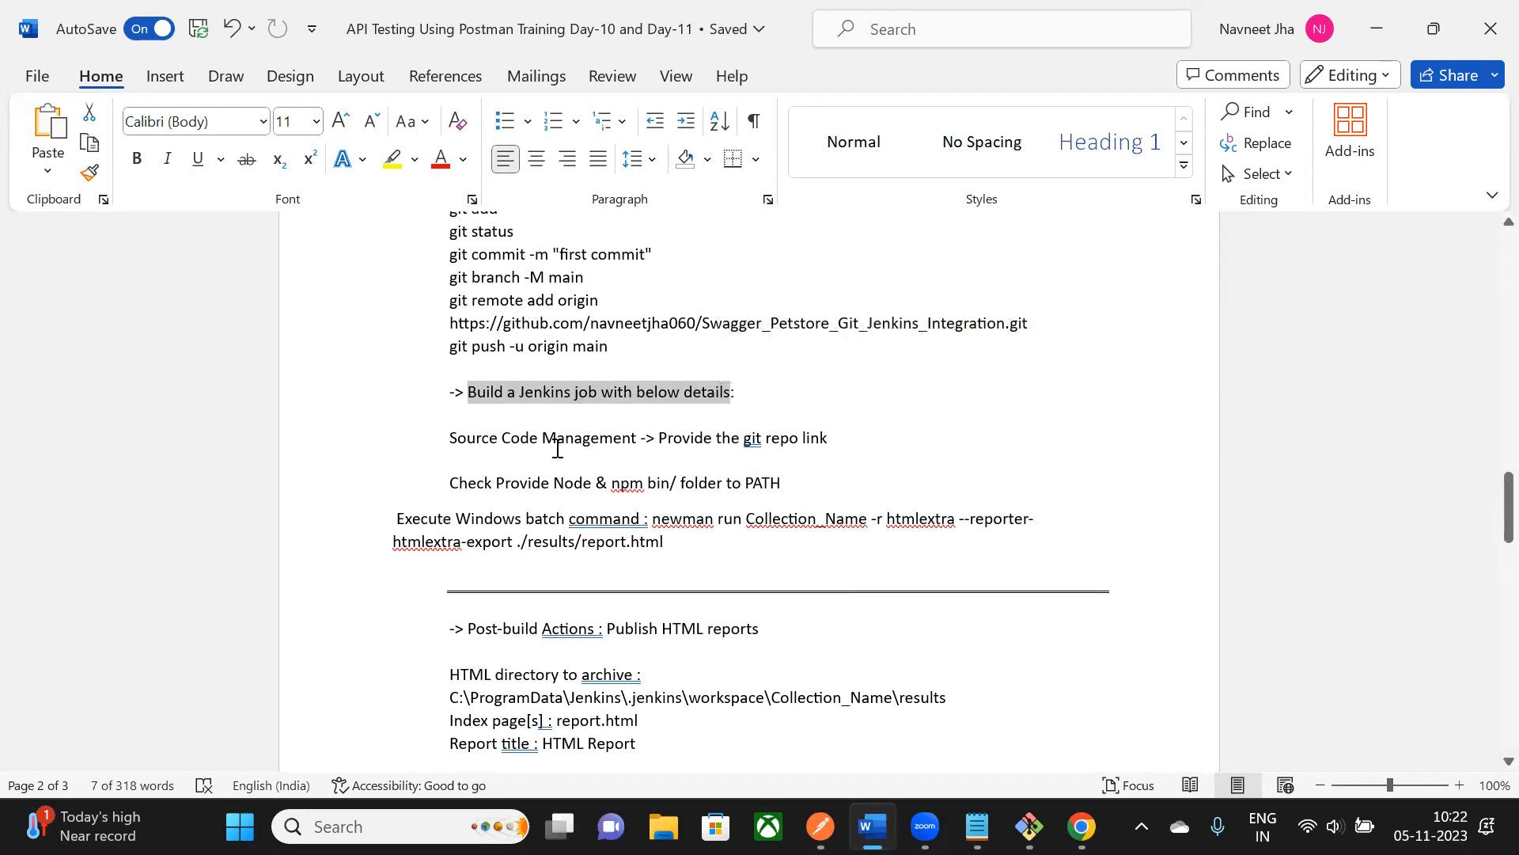
scroll(565, 442, "down", 3)
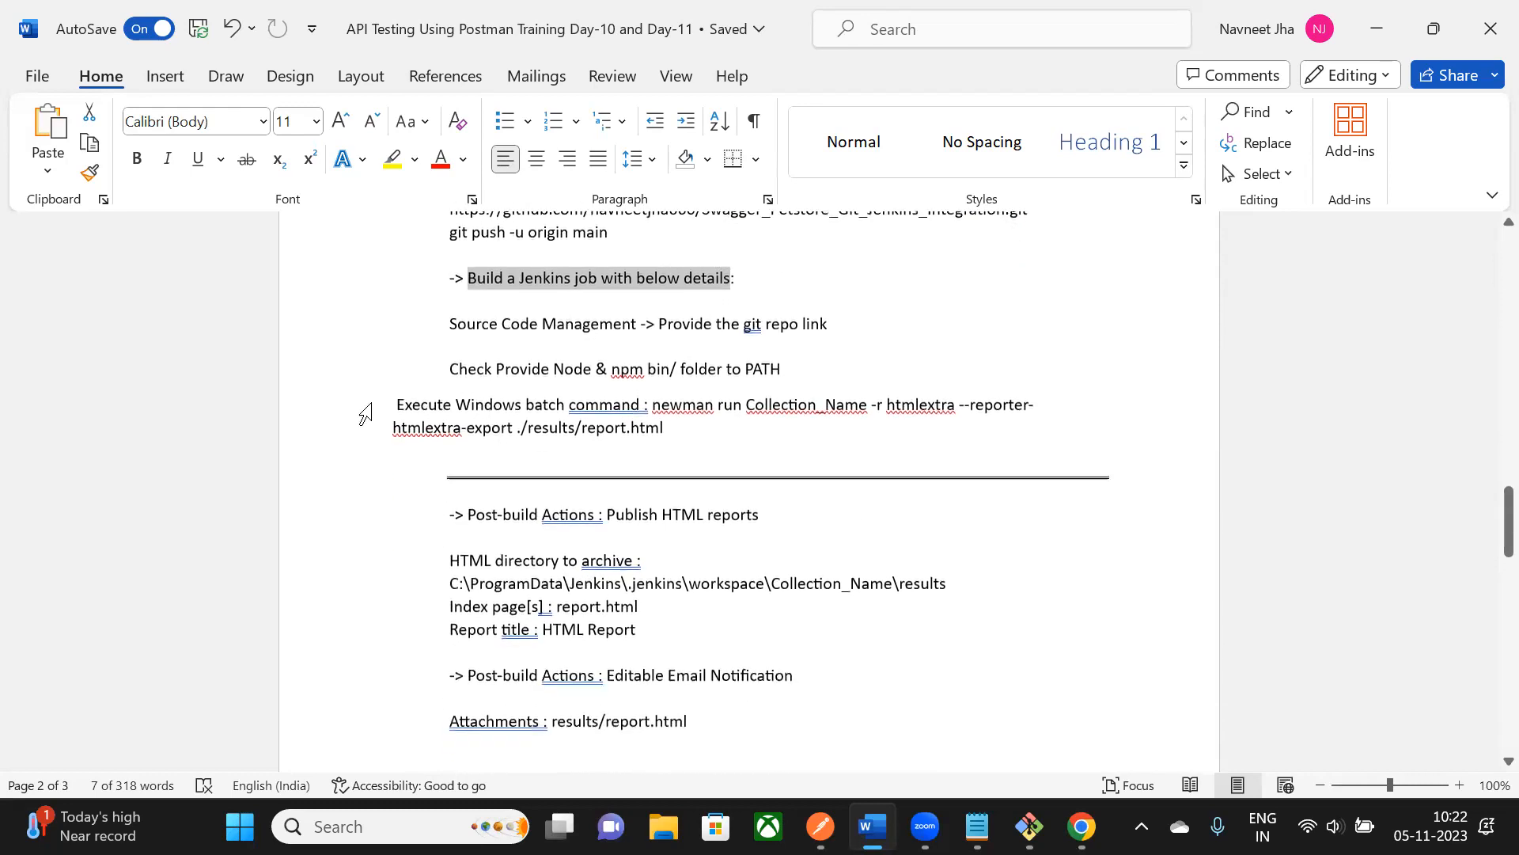
left_click_drag(366, 413, 391, 445)
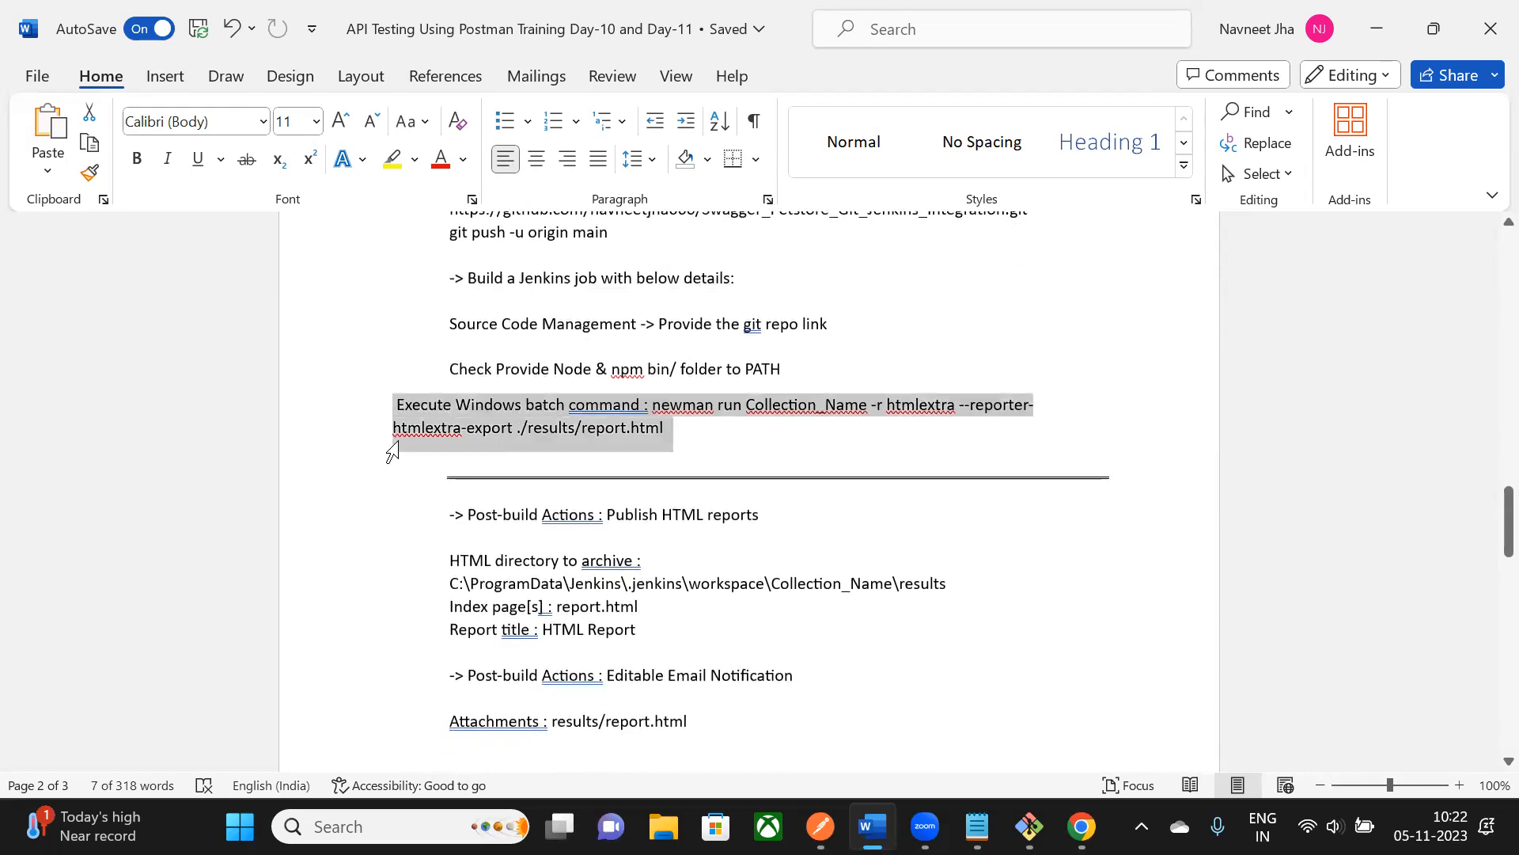
left_click(897, 303)
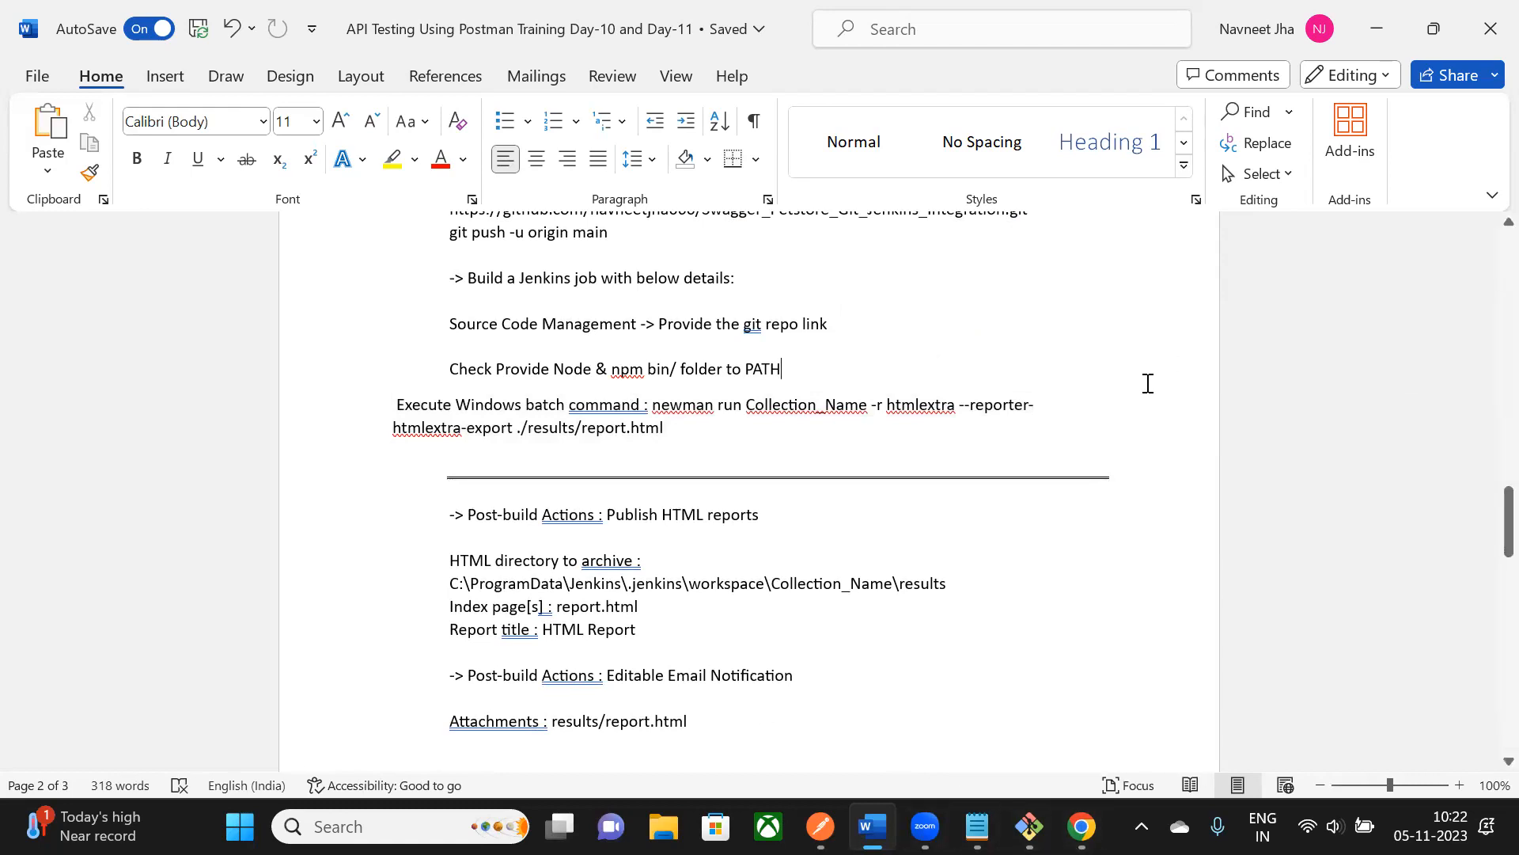
scroll(1147, 383, "up", 1)
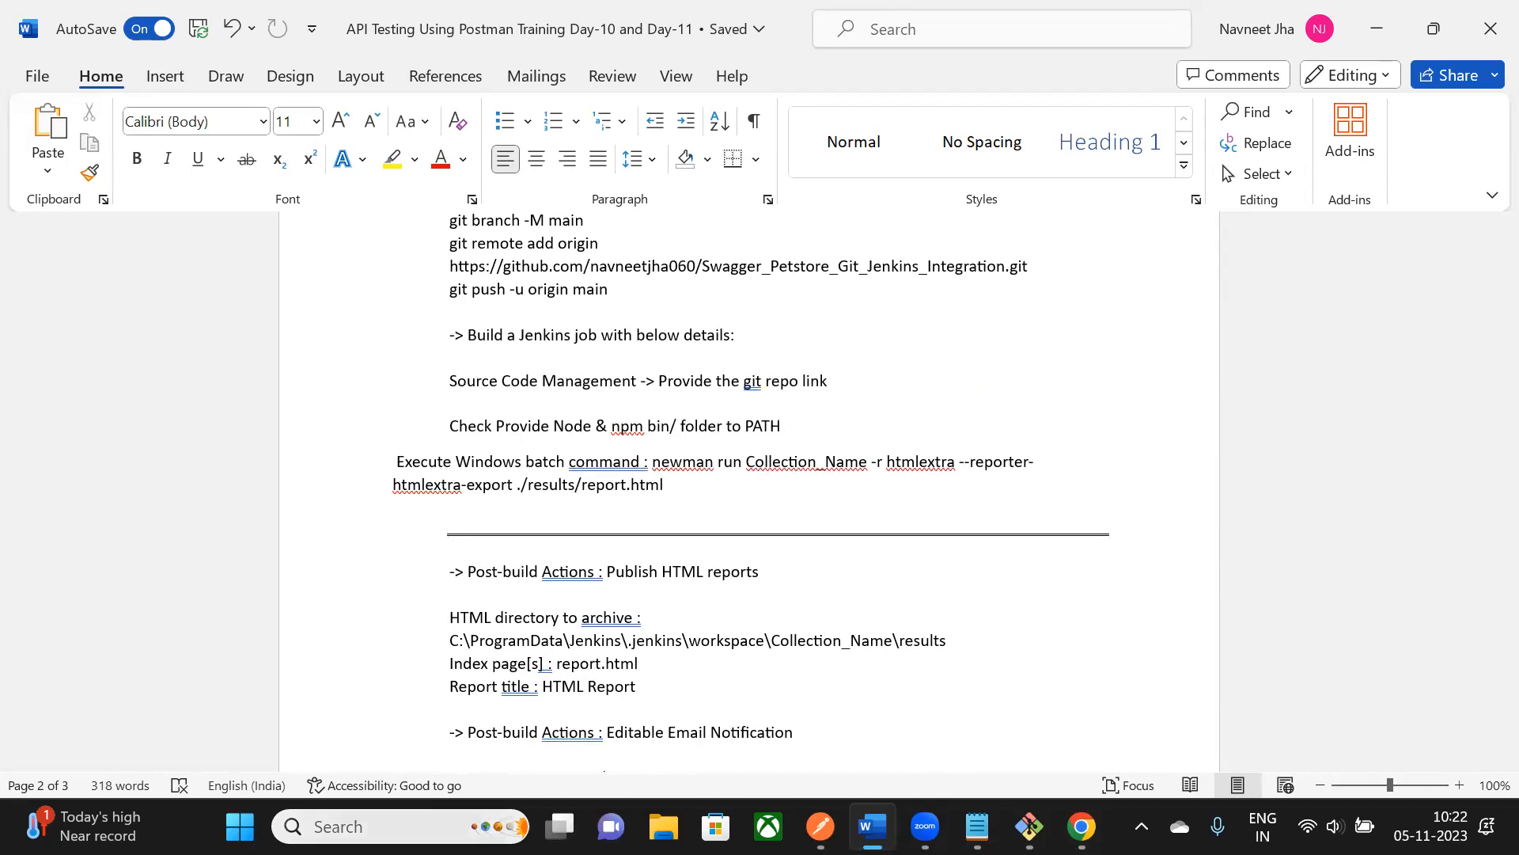
left_click(1082, 827)
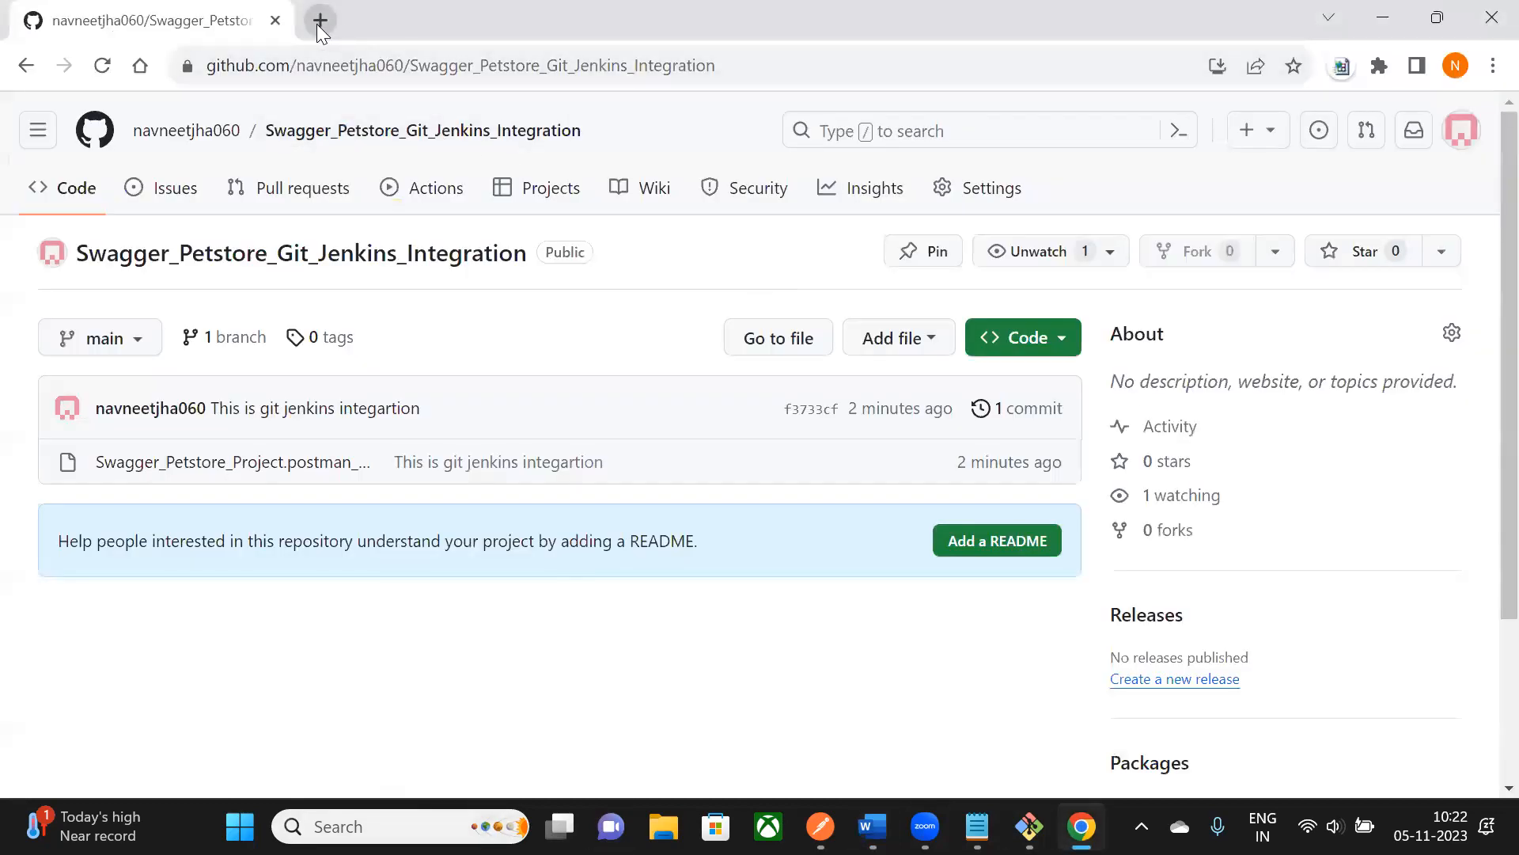
- Search 'jenkins download' in a new tab and reach the jenkins.io download page
left_click(318, 23)
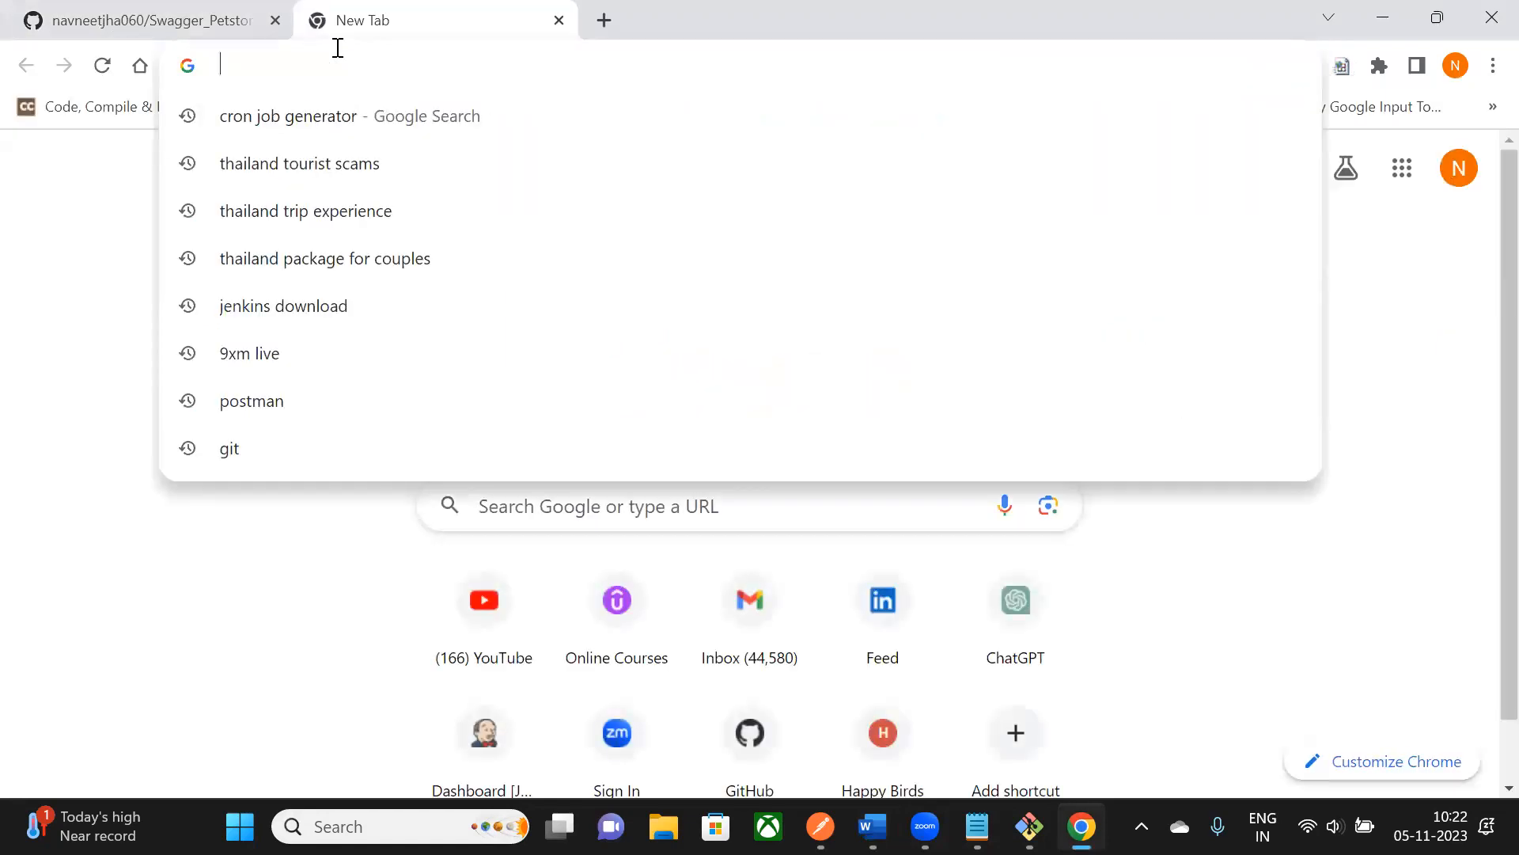
type("jenkins download")
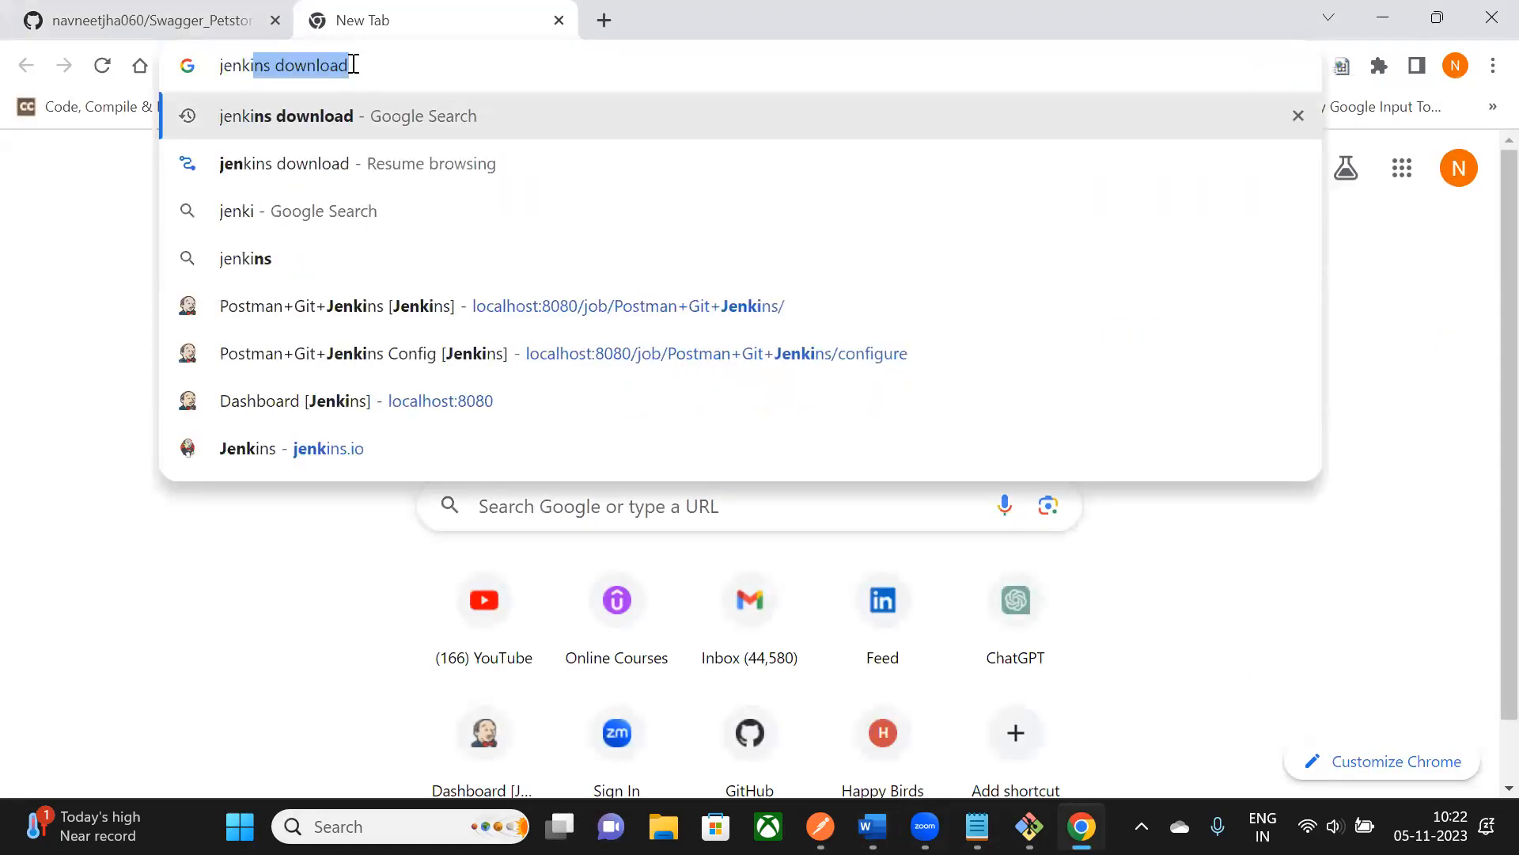
key("Return")
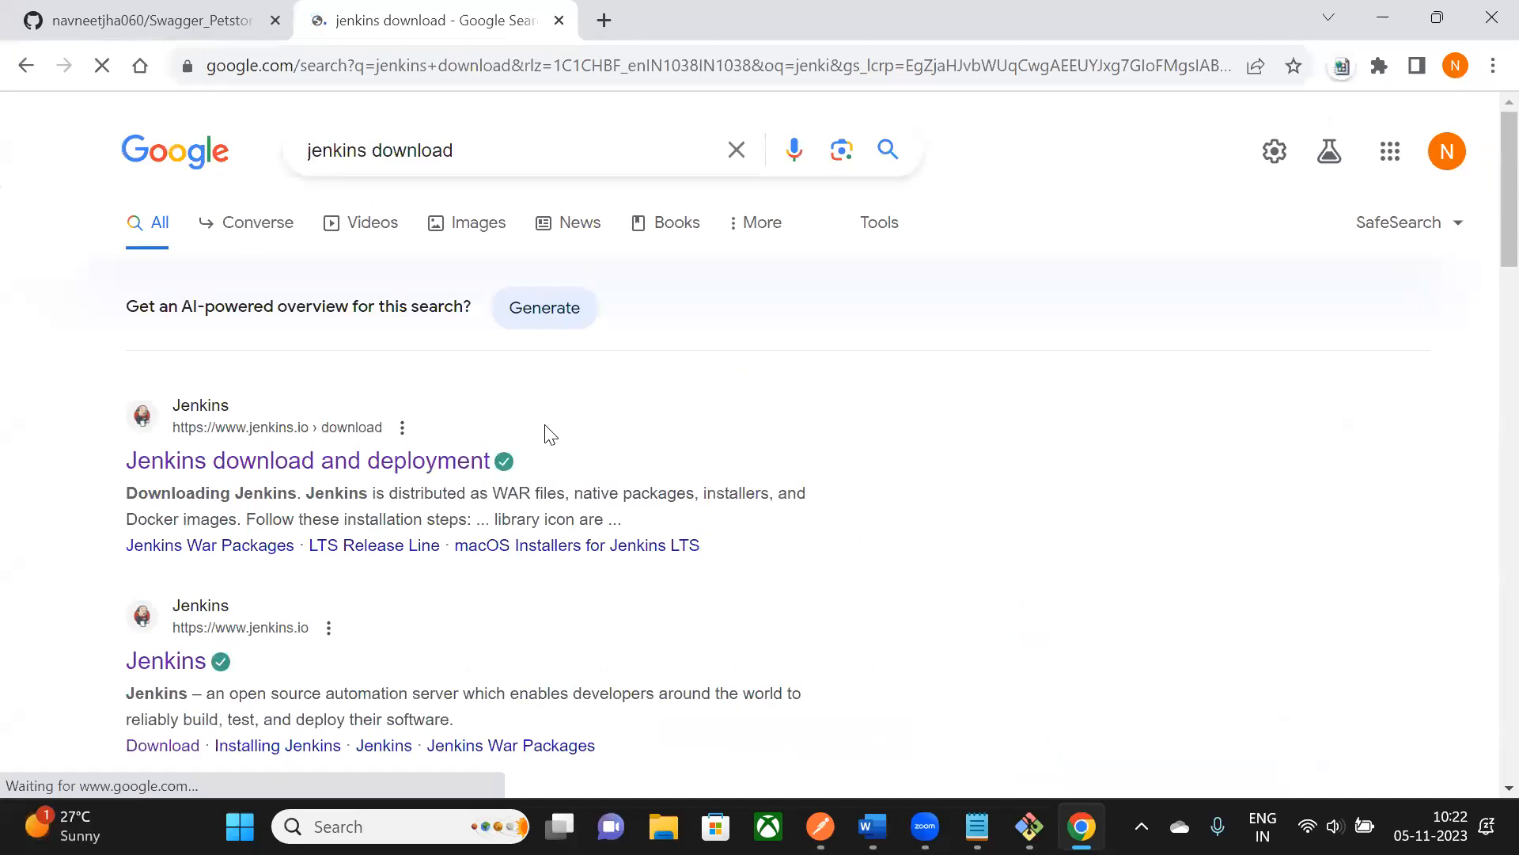
scroll(546, 430, "down", 3)
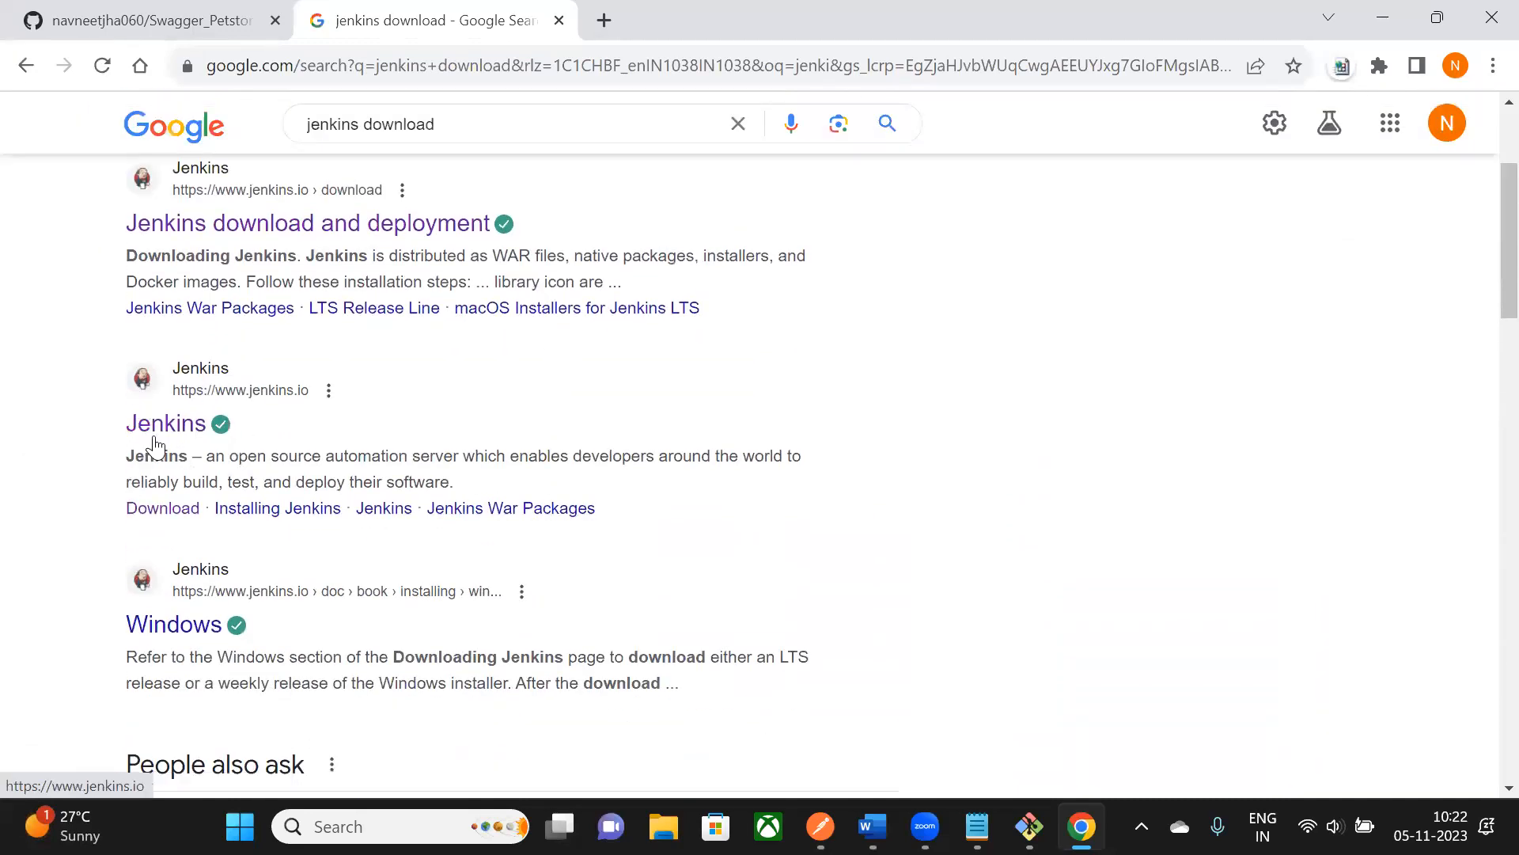
left_click(204, 431)
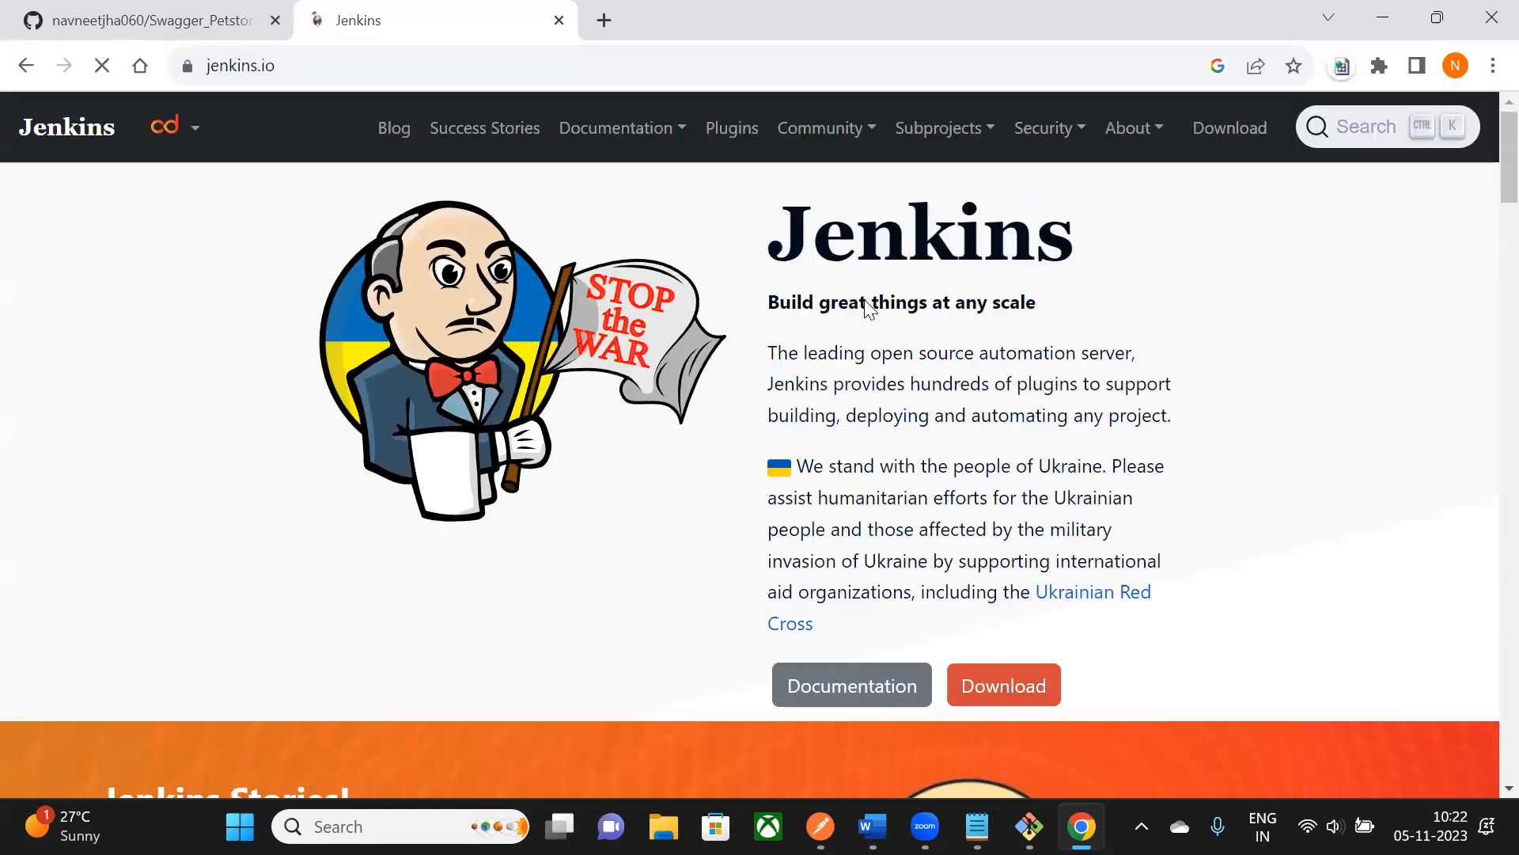
scroll(777, 524, "down", 3)
scroll(396, 370, "up", 3)
scroll(396, 369, "down", 1)
scroll(396, 369, "down", 1)
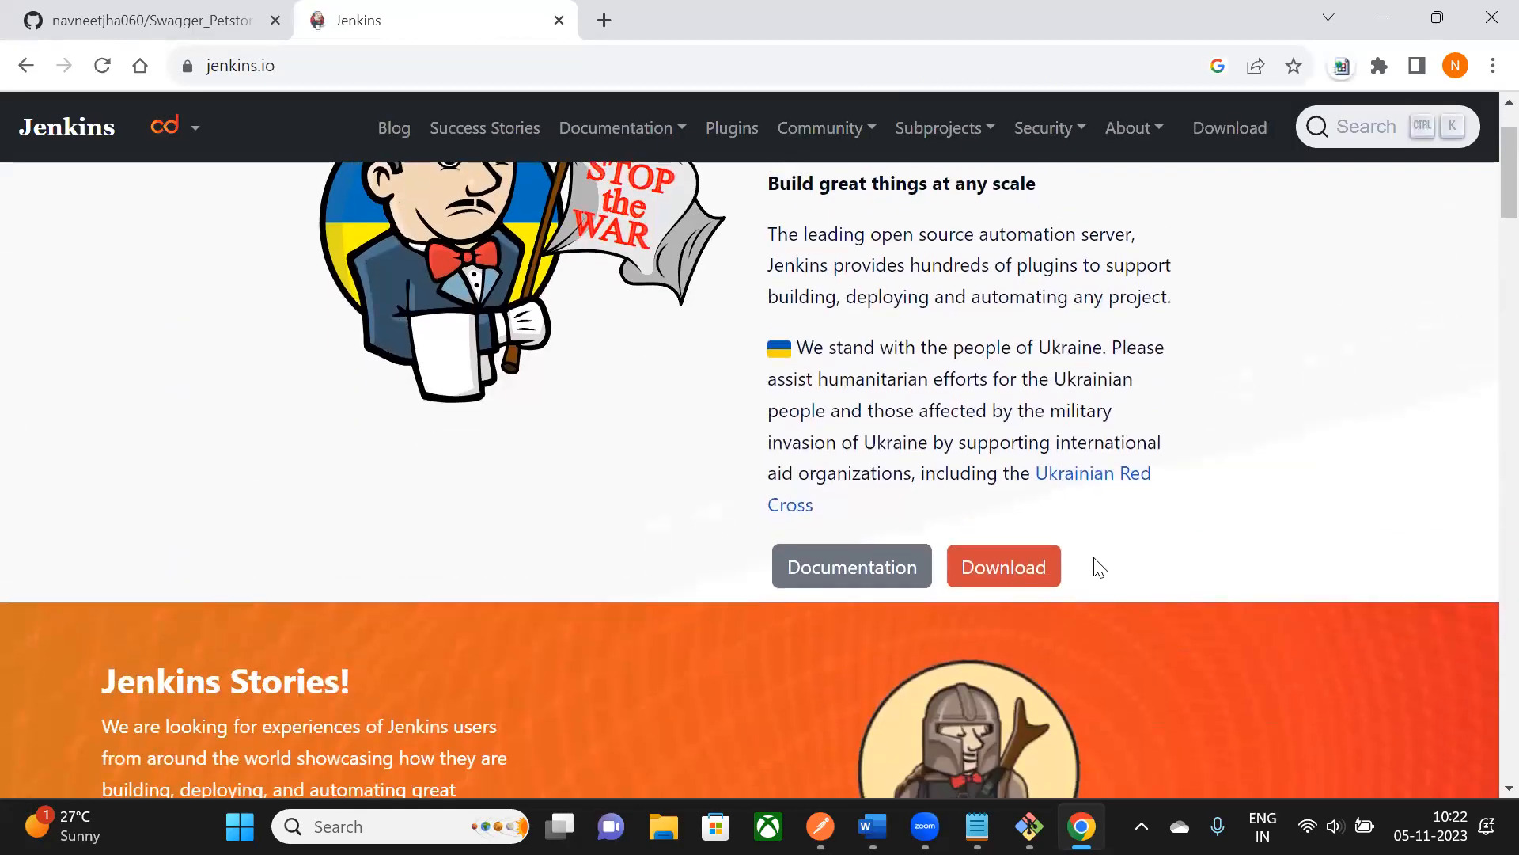
left_click(1046, 570)
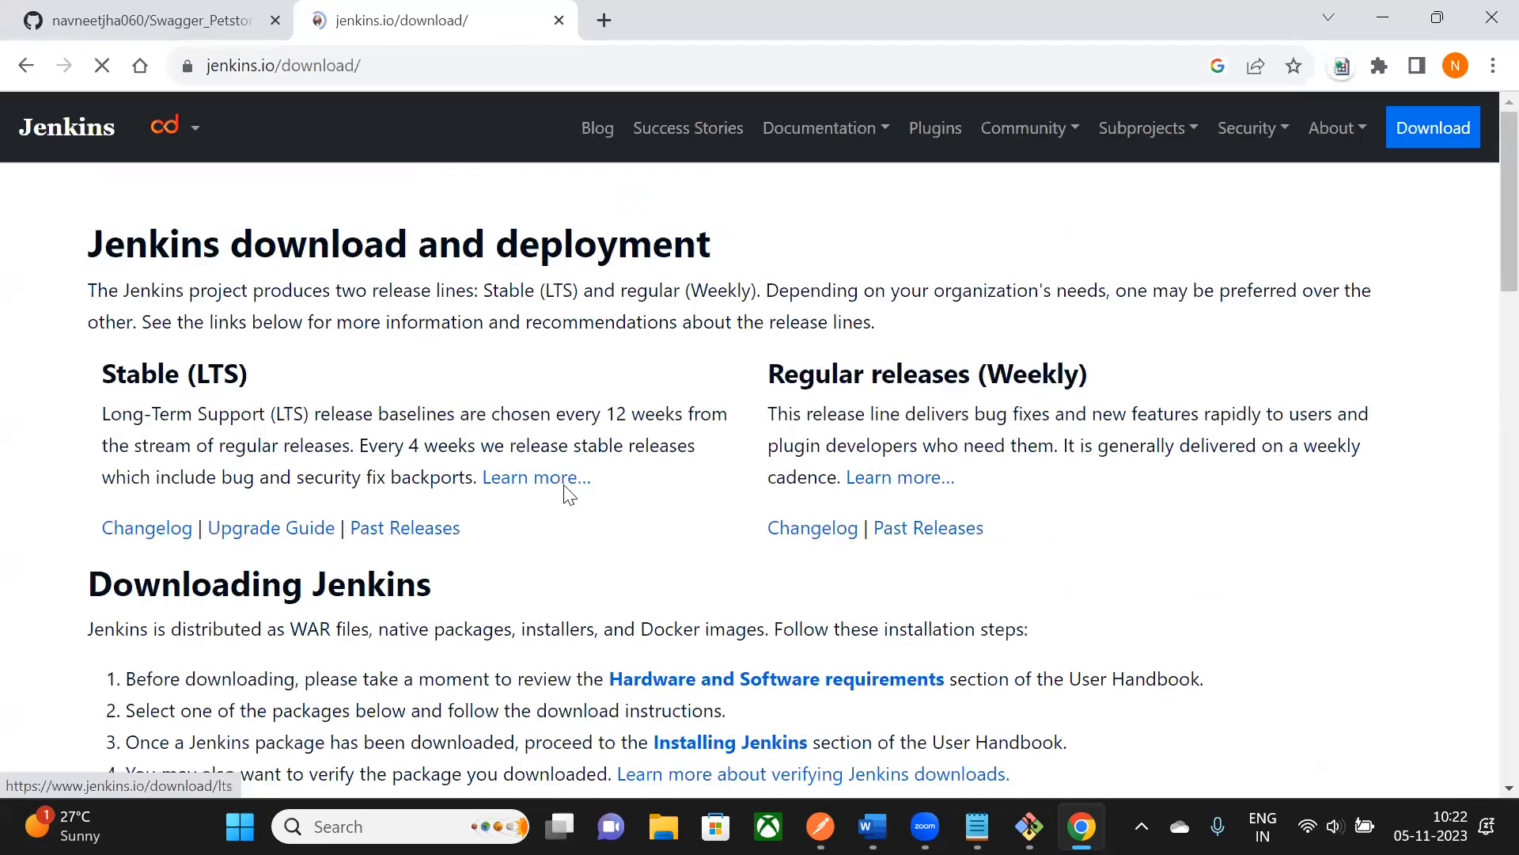
- Download the Windows installer listed under Jenkins 2.414.3 LTS
scroll(563, 485, "down", 3)
scroll(229, 481, "up", 2)
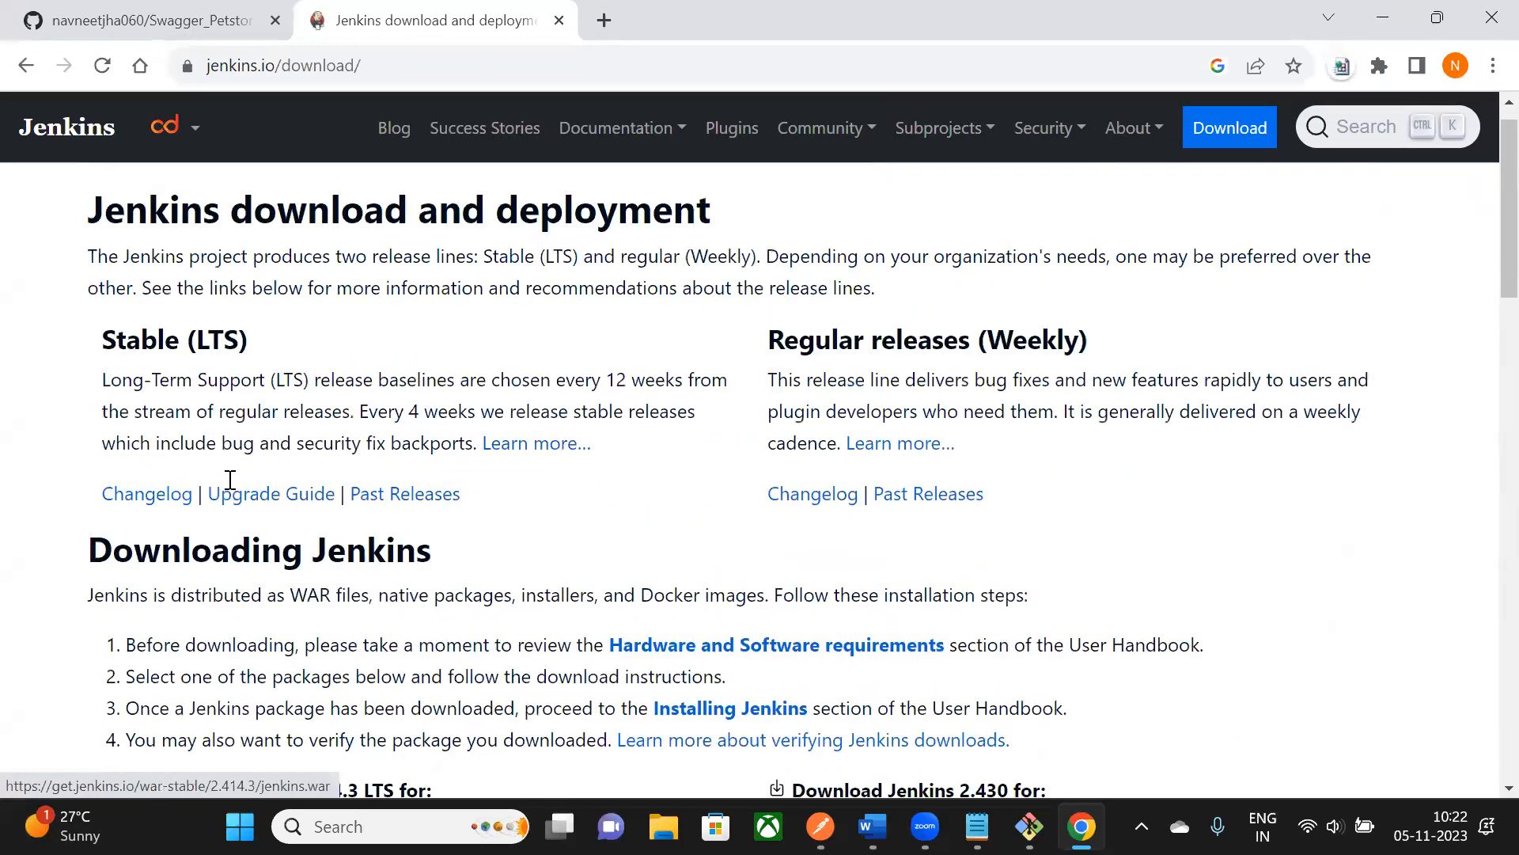
scroll(230, 481, "down", 3)
left_click_drag(240, 467, 433, 463)
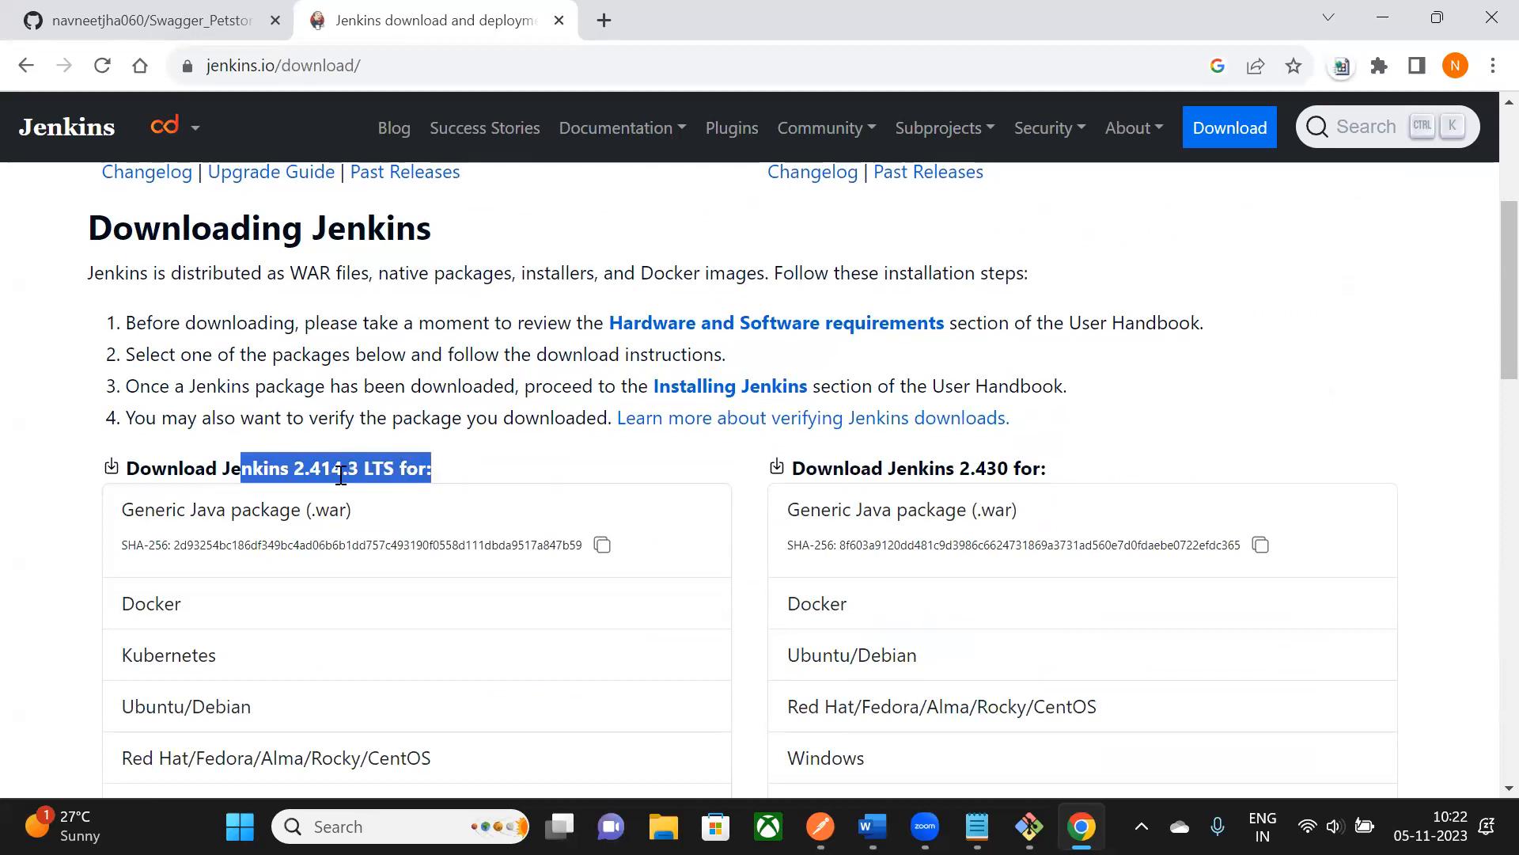
scroll(340, 474, "down", 3)
left_click_drag(125, 231, 424, 241)
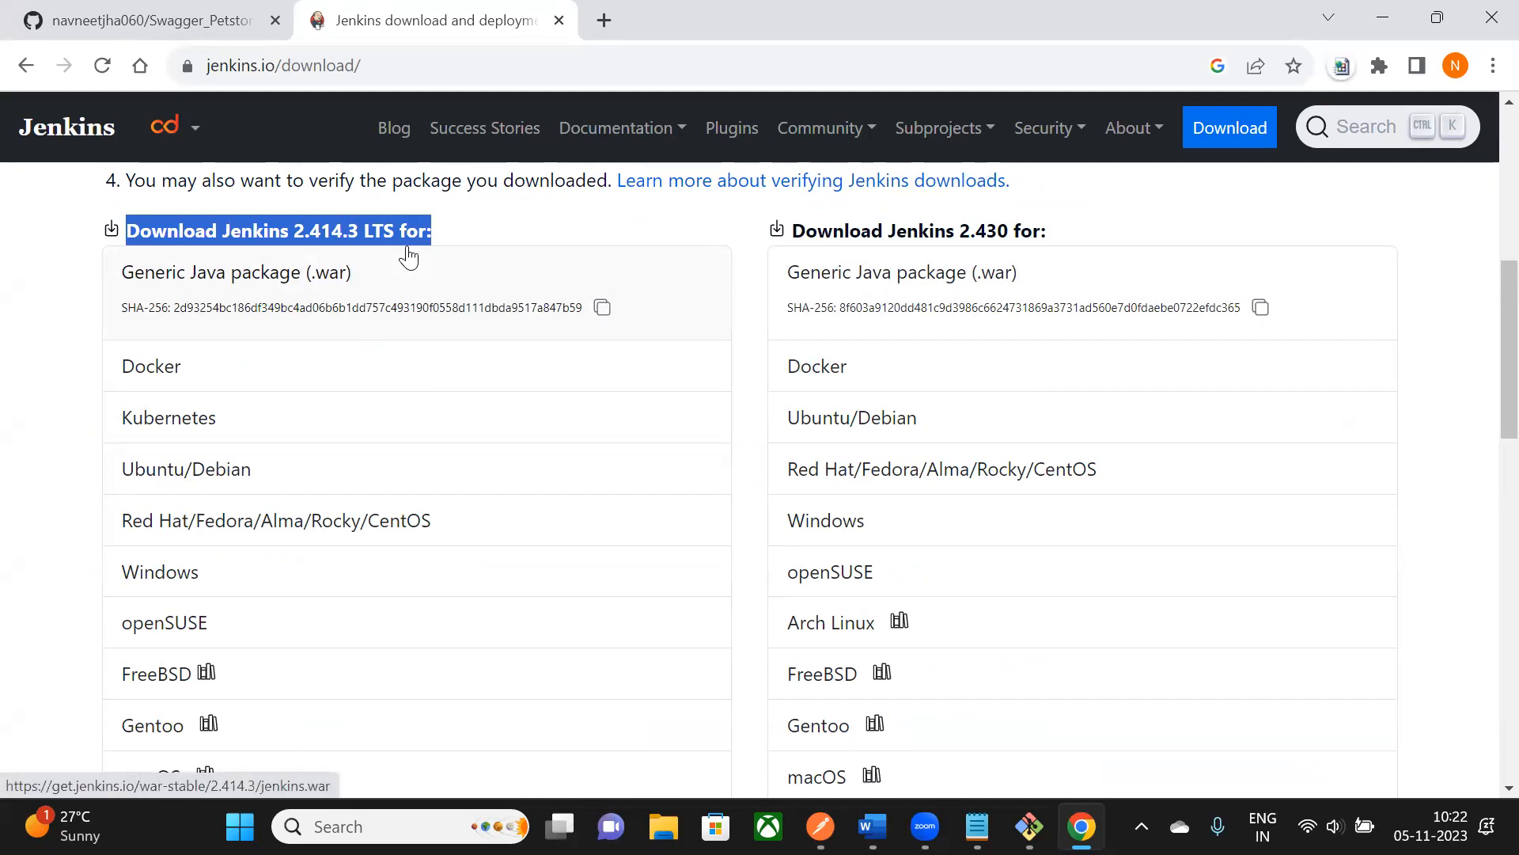
scroll(166, 253, "down", 2)
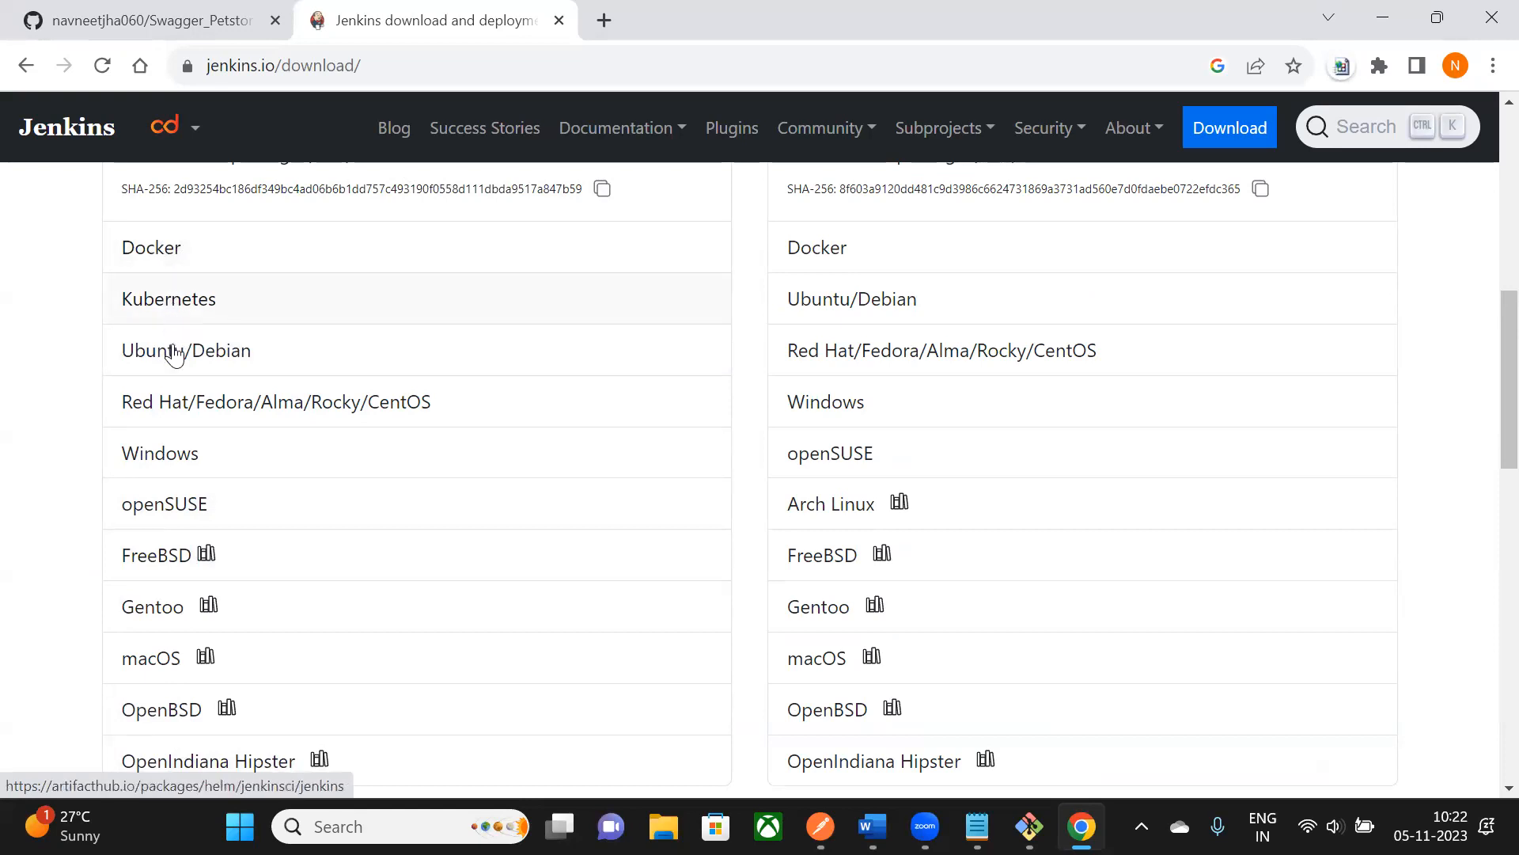
left_click(176, 465)
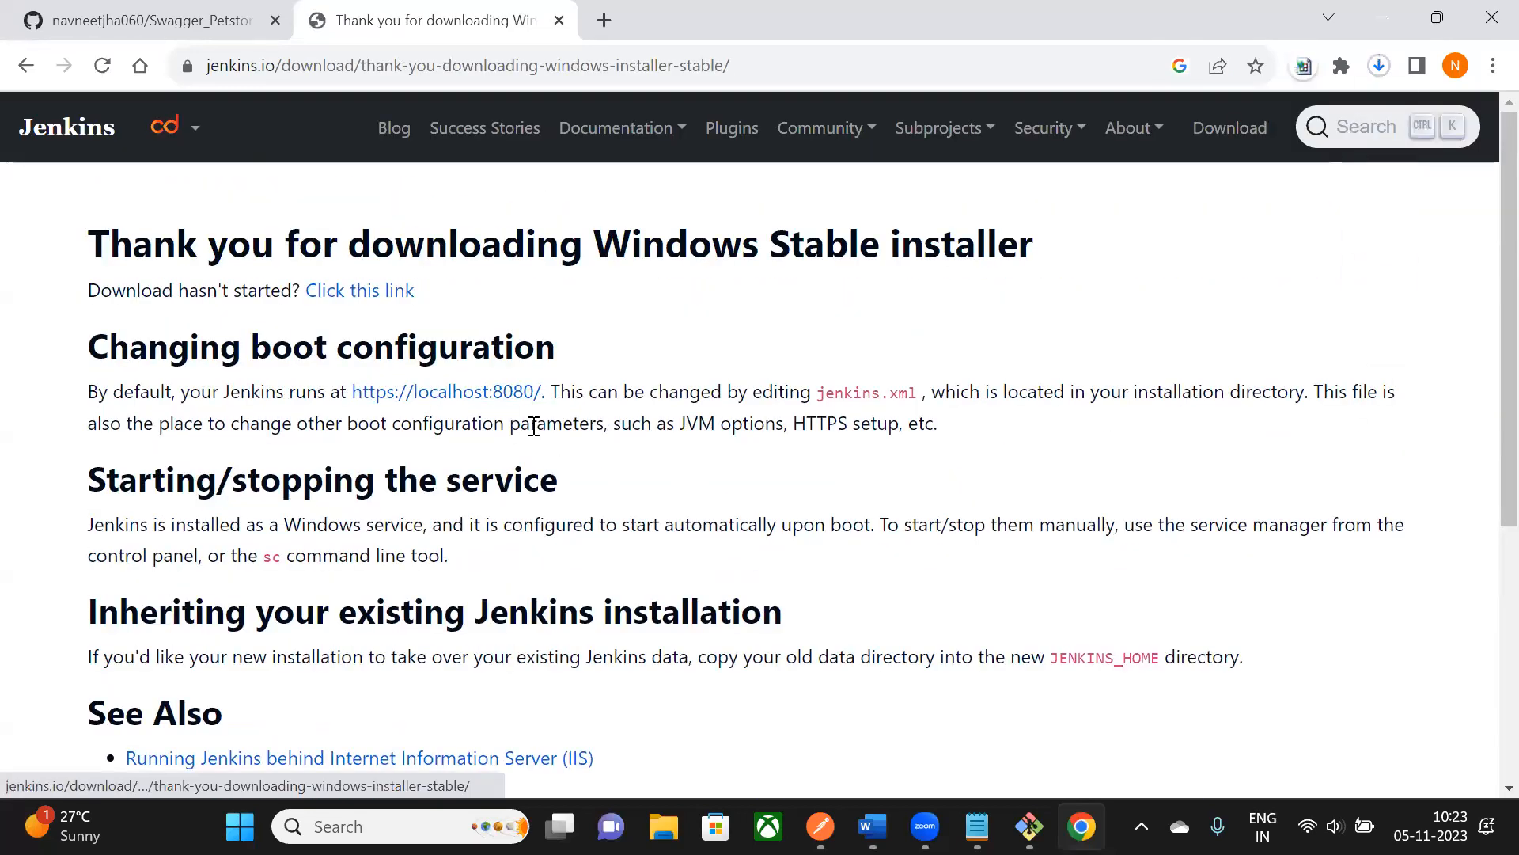
left_click(1380, 68)
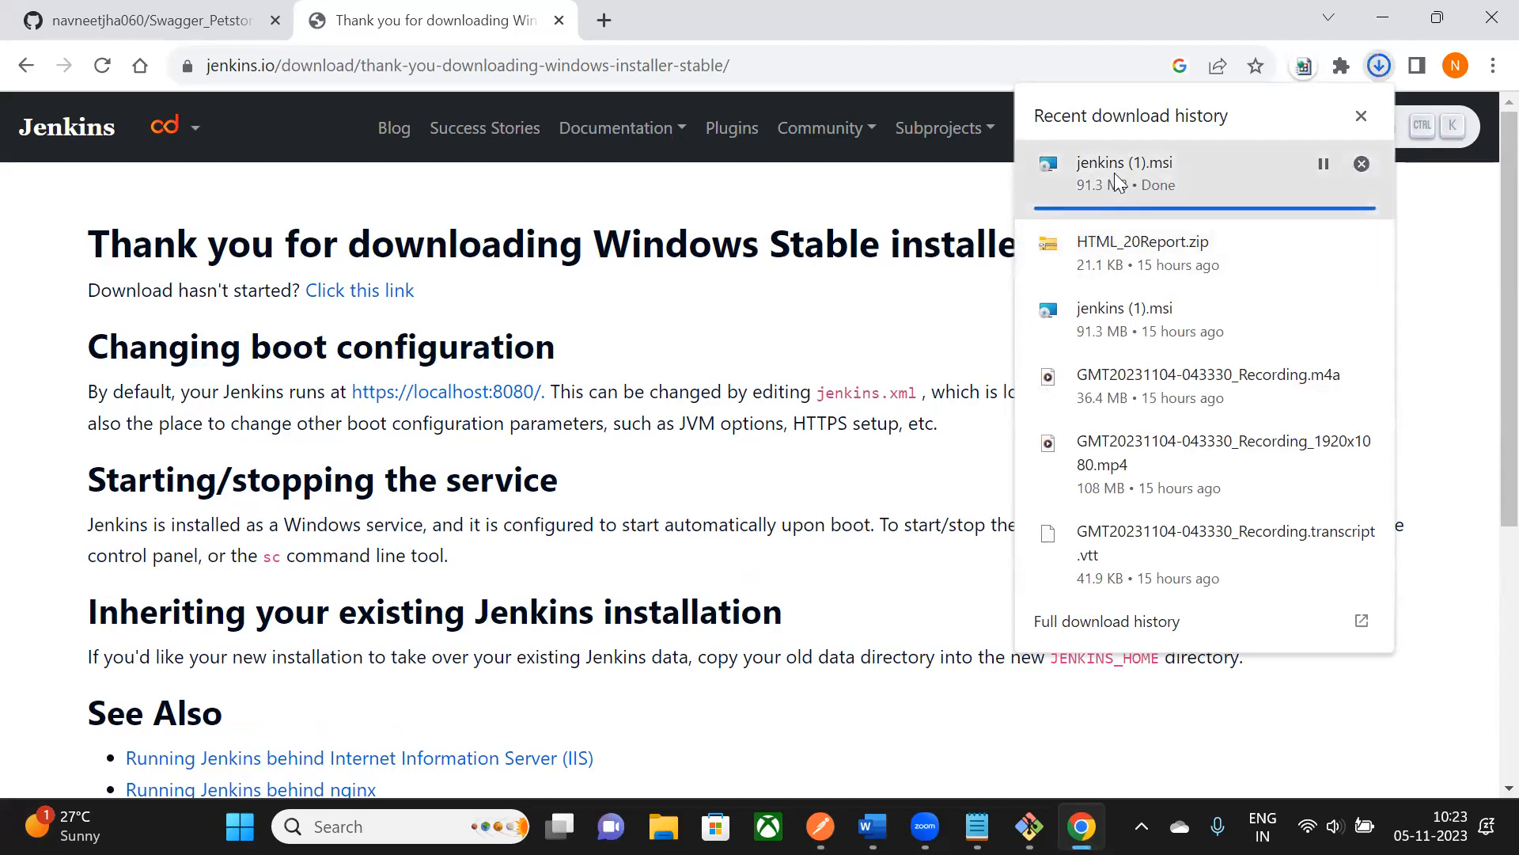
left_click(1122, 175)
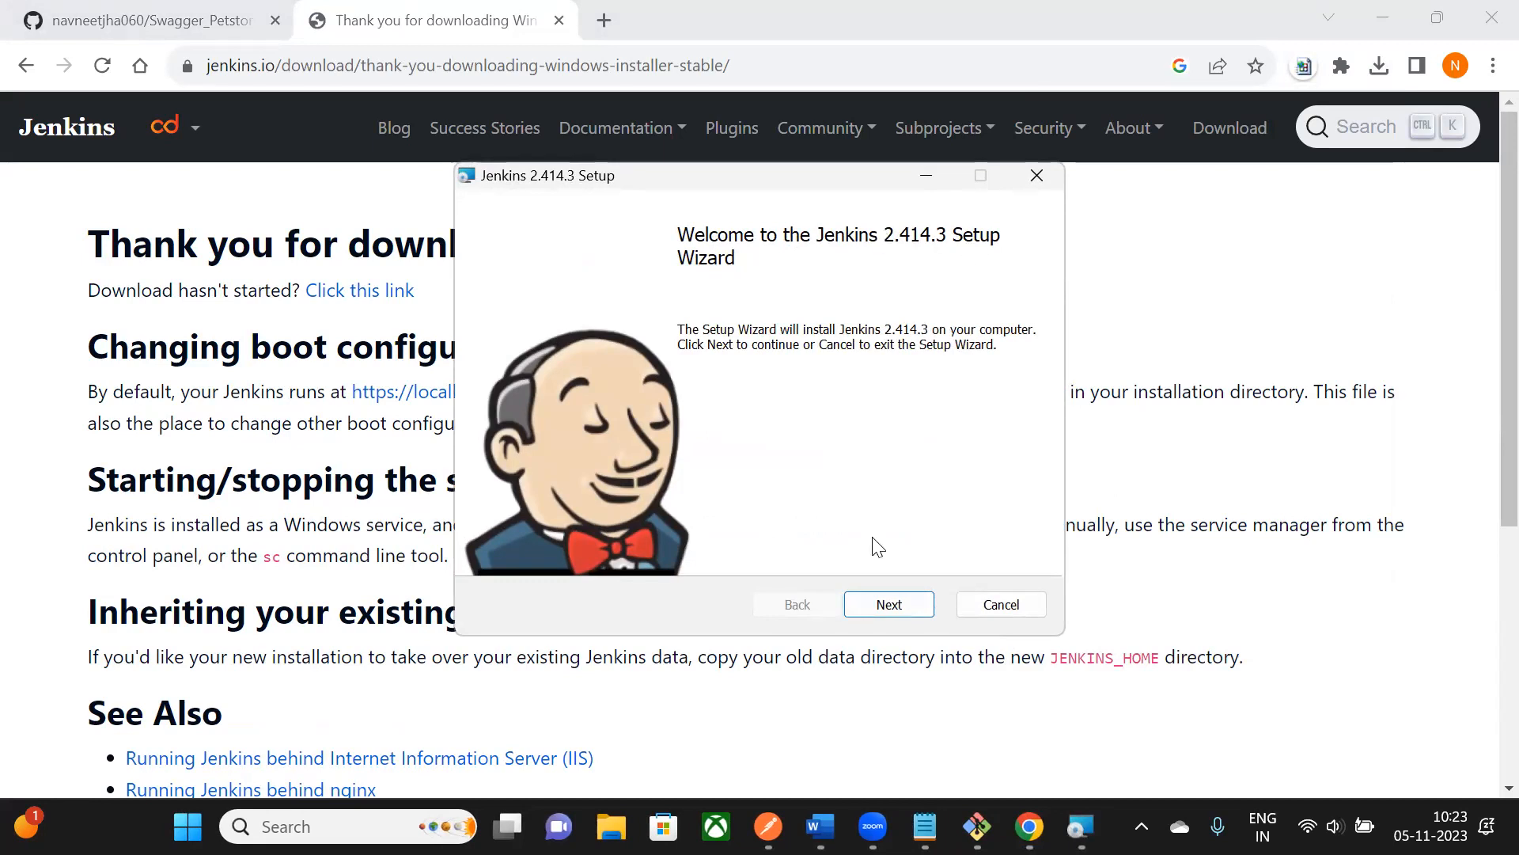
left_click(888, 608)
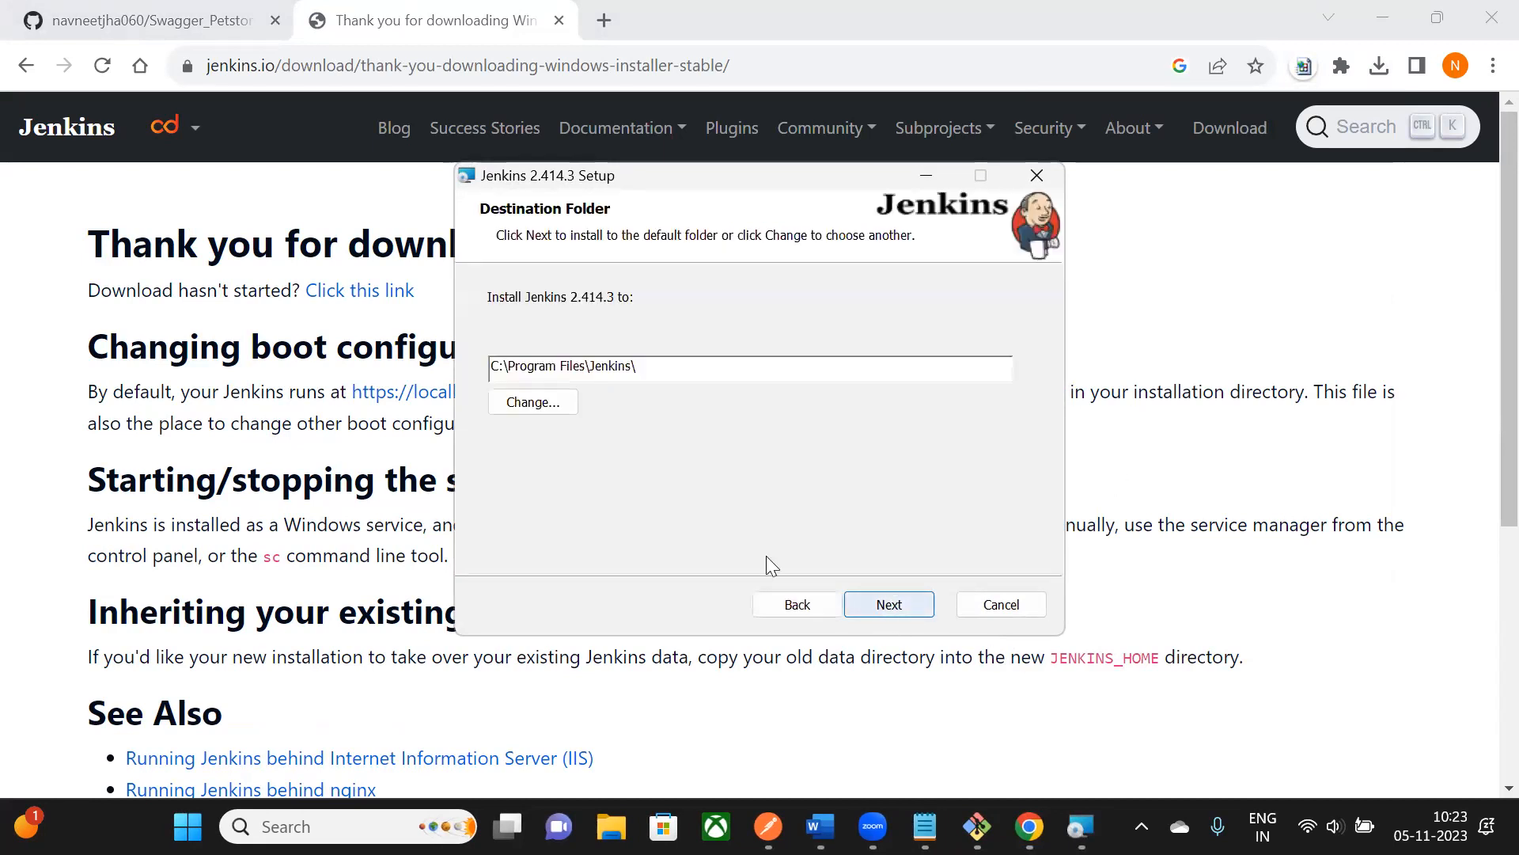
left_click(904, 609)
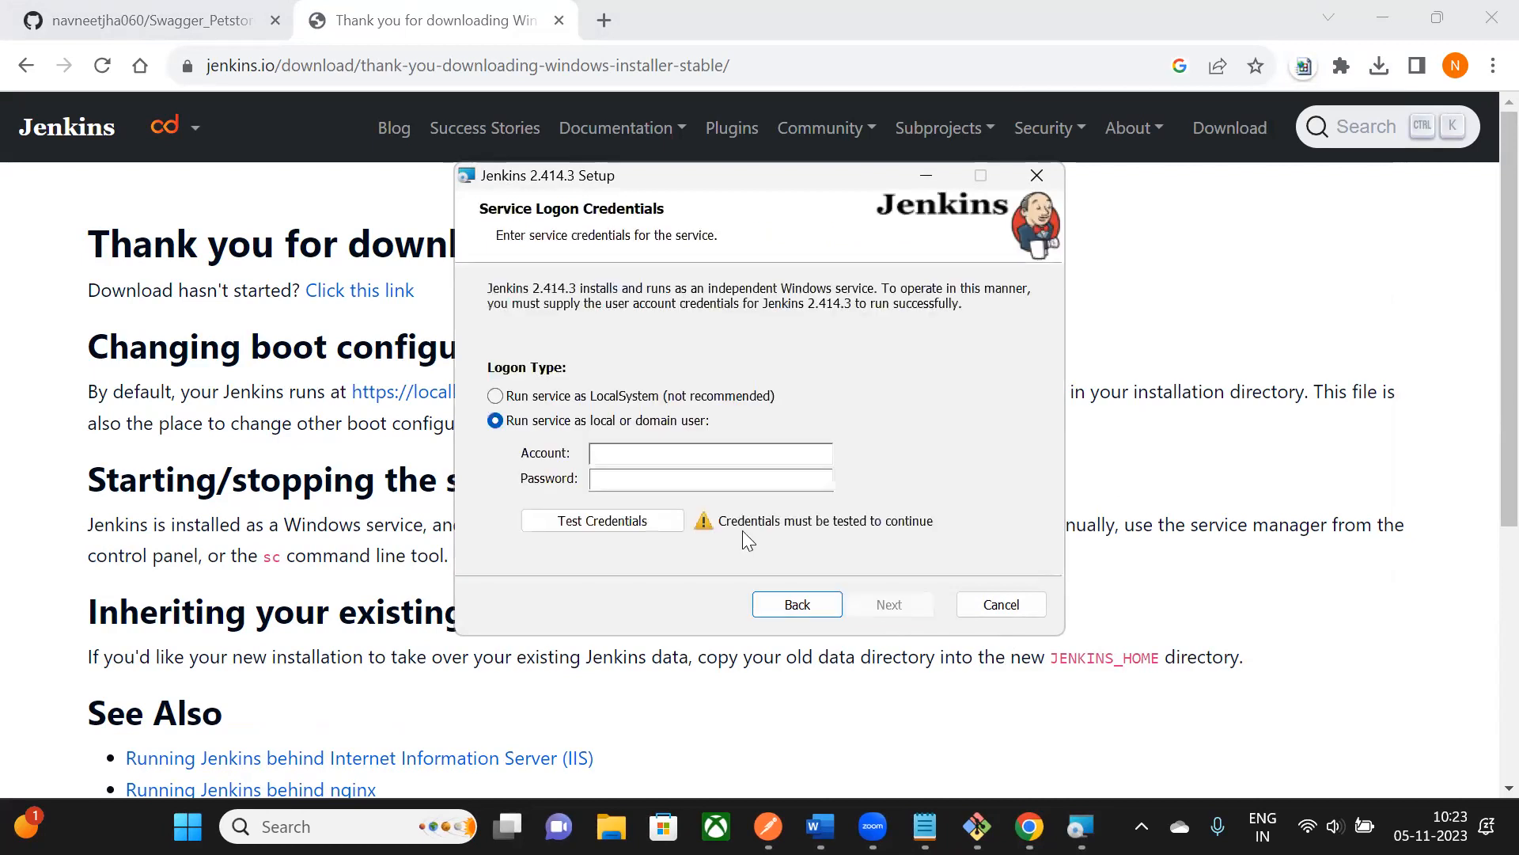
left_click(496, 396)
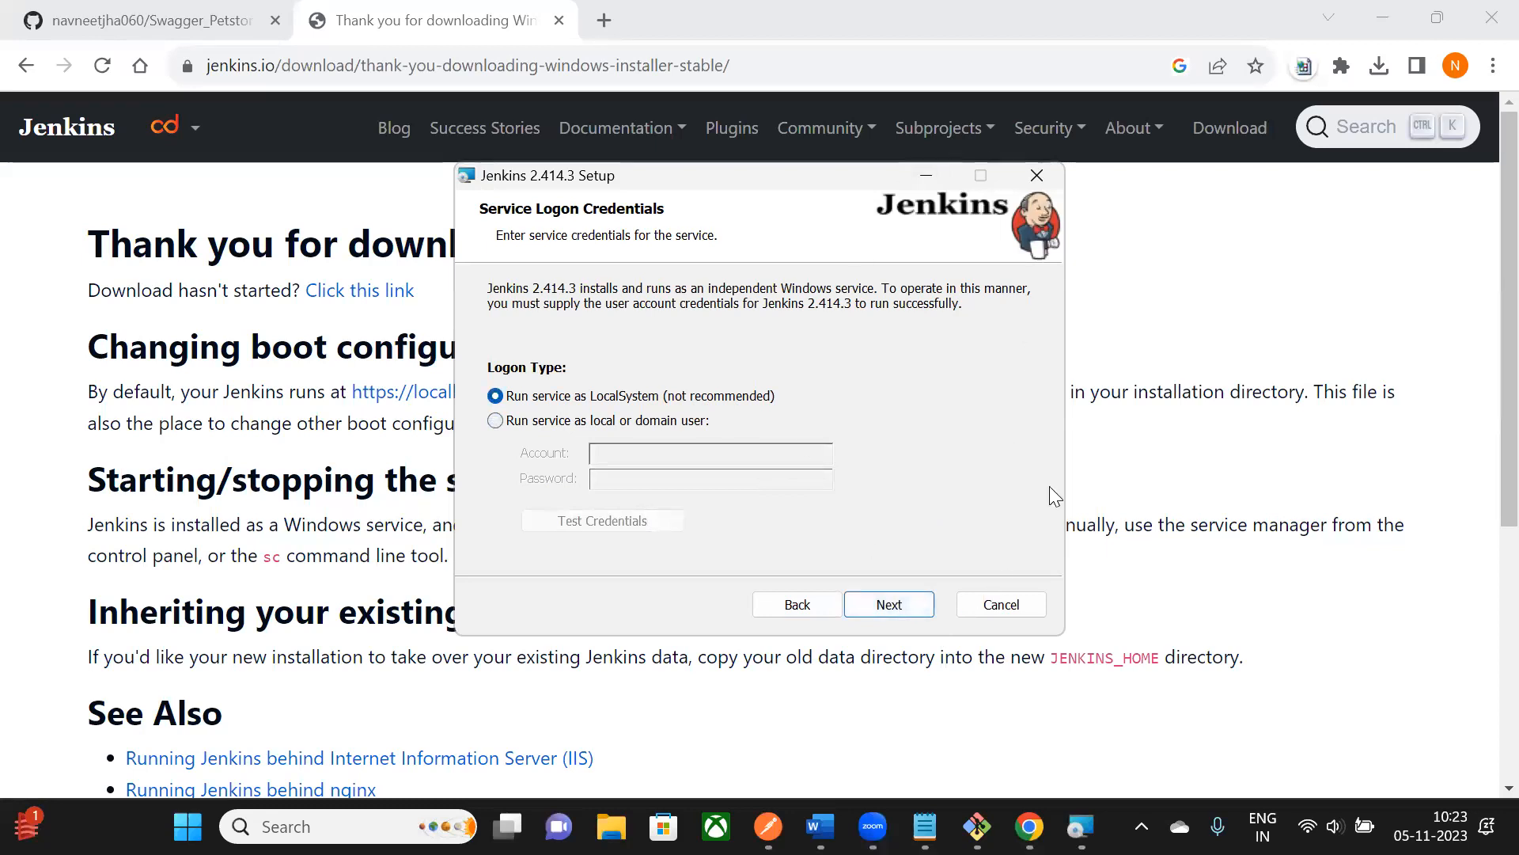
left_click(1037, 177)
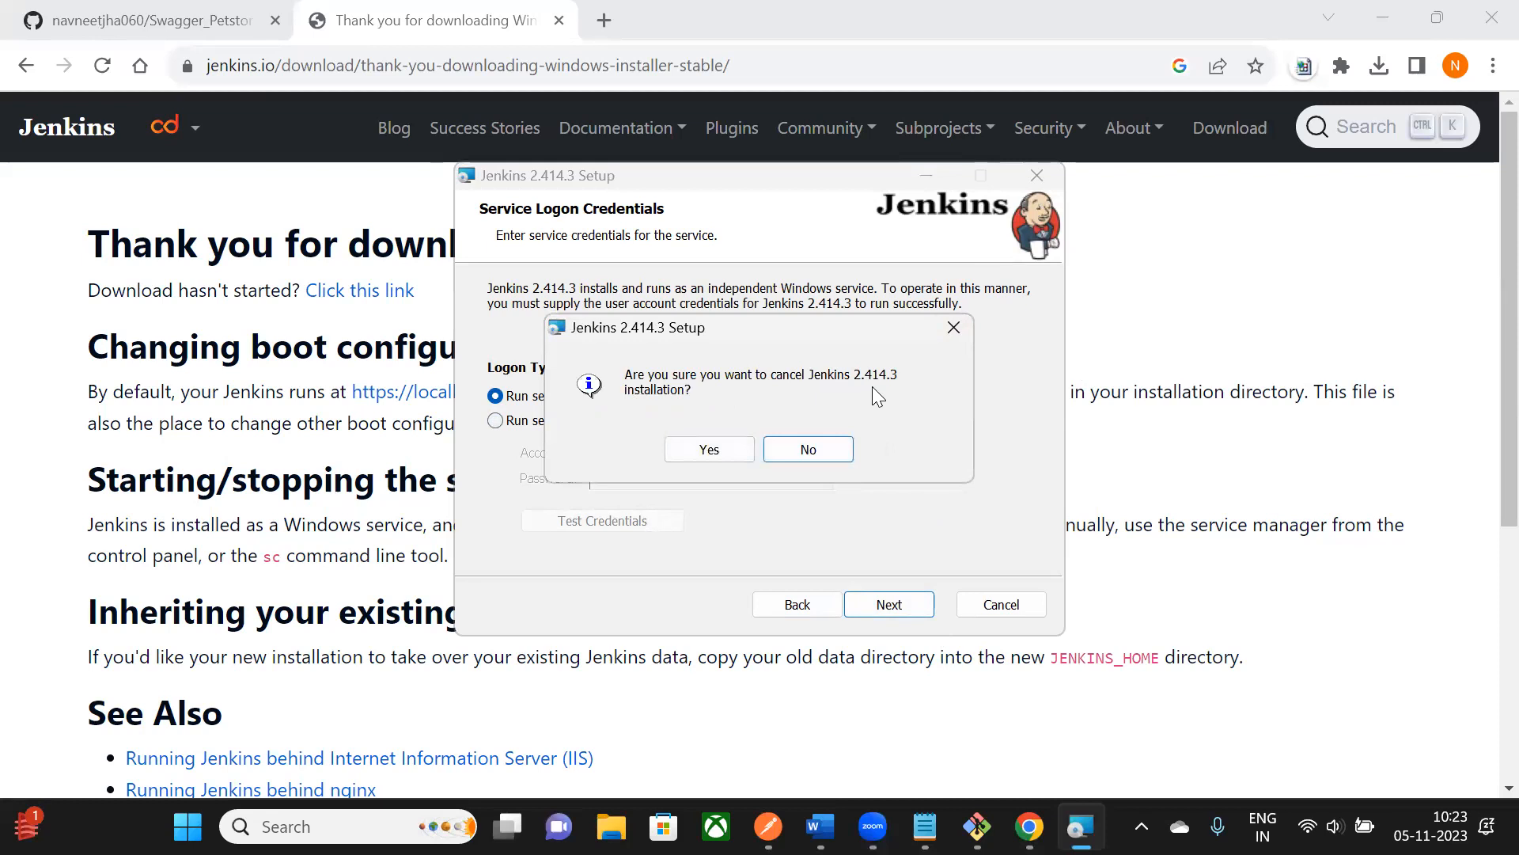
left_click(717, 449)
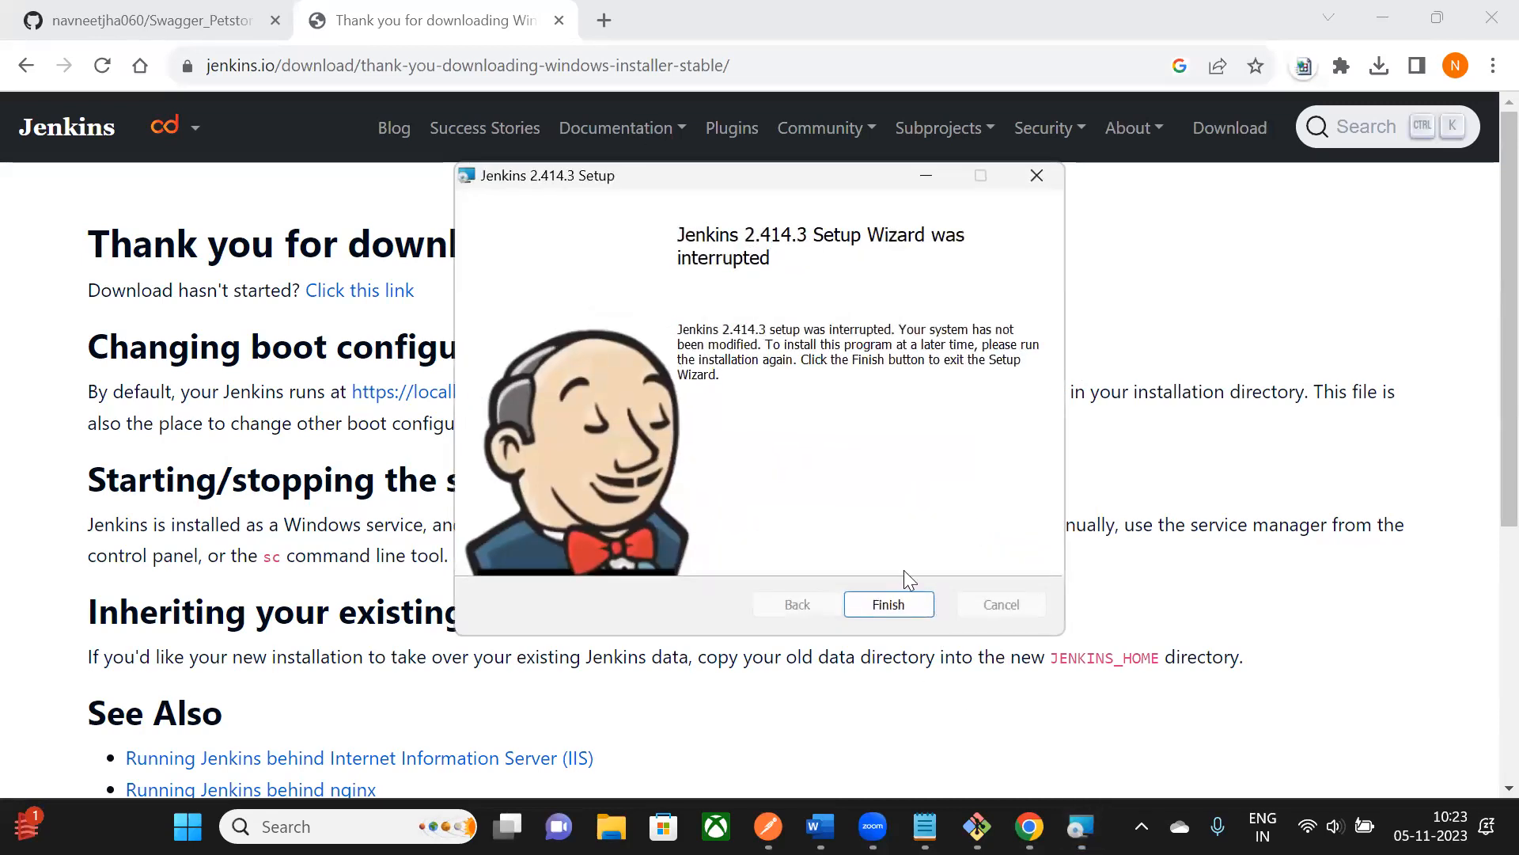
left_click(888, 604)
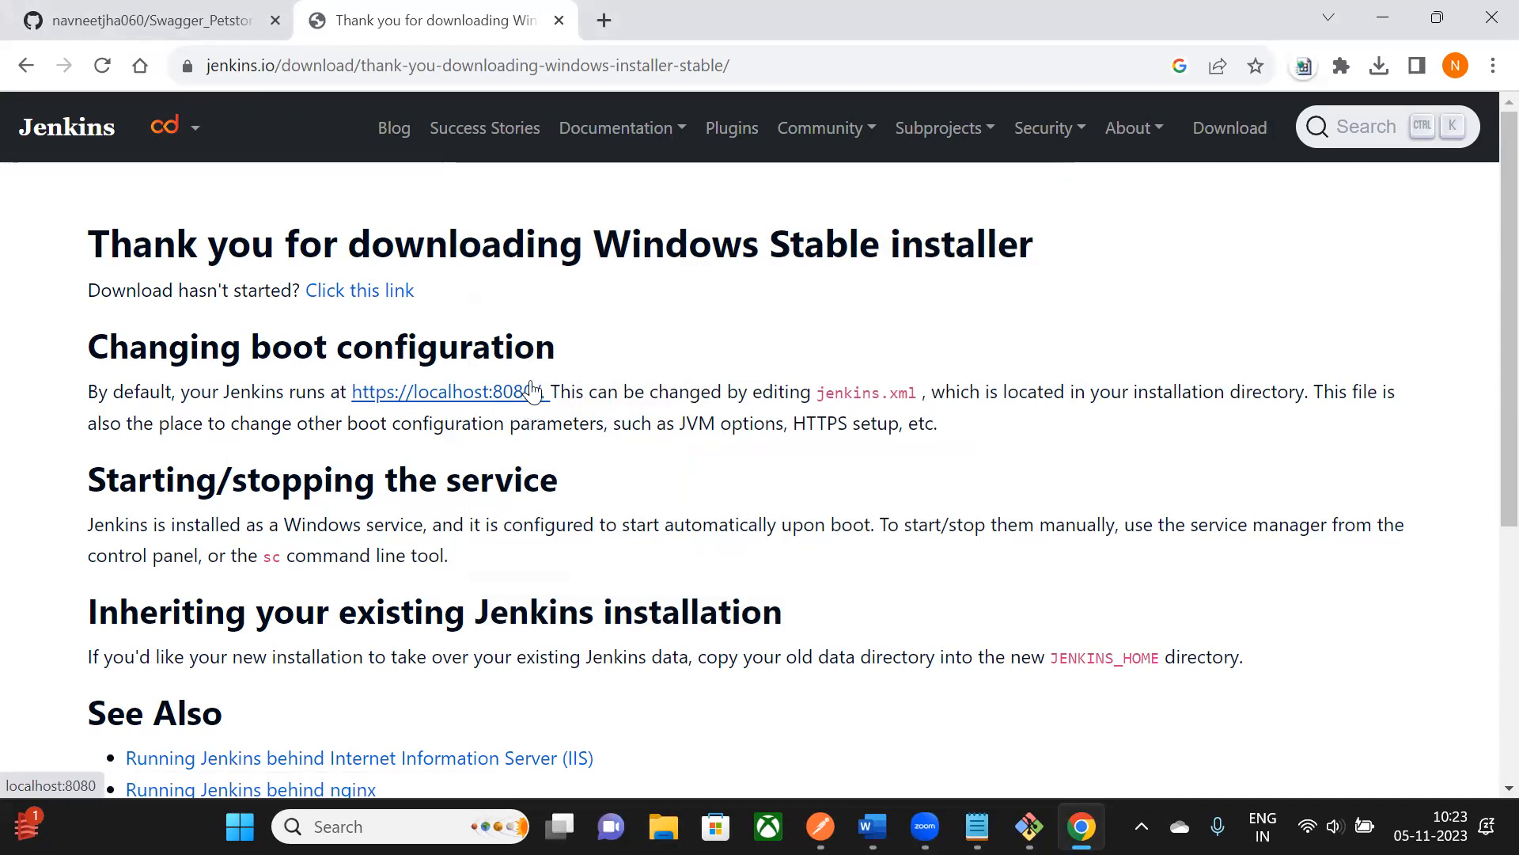
left_click(559, 21)
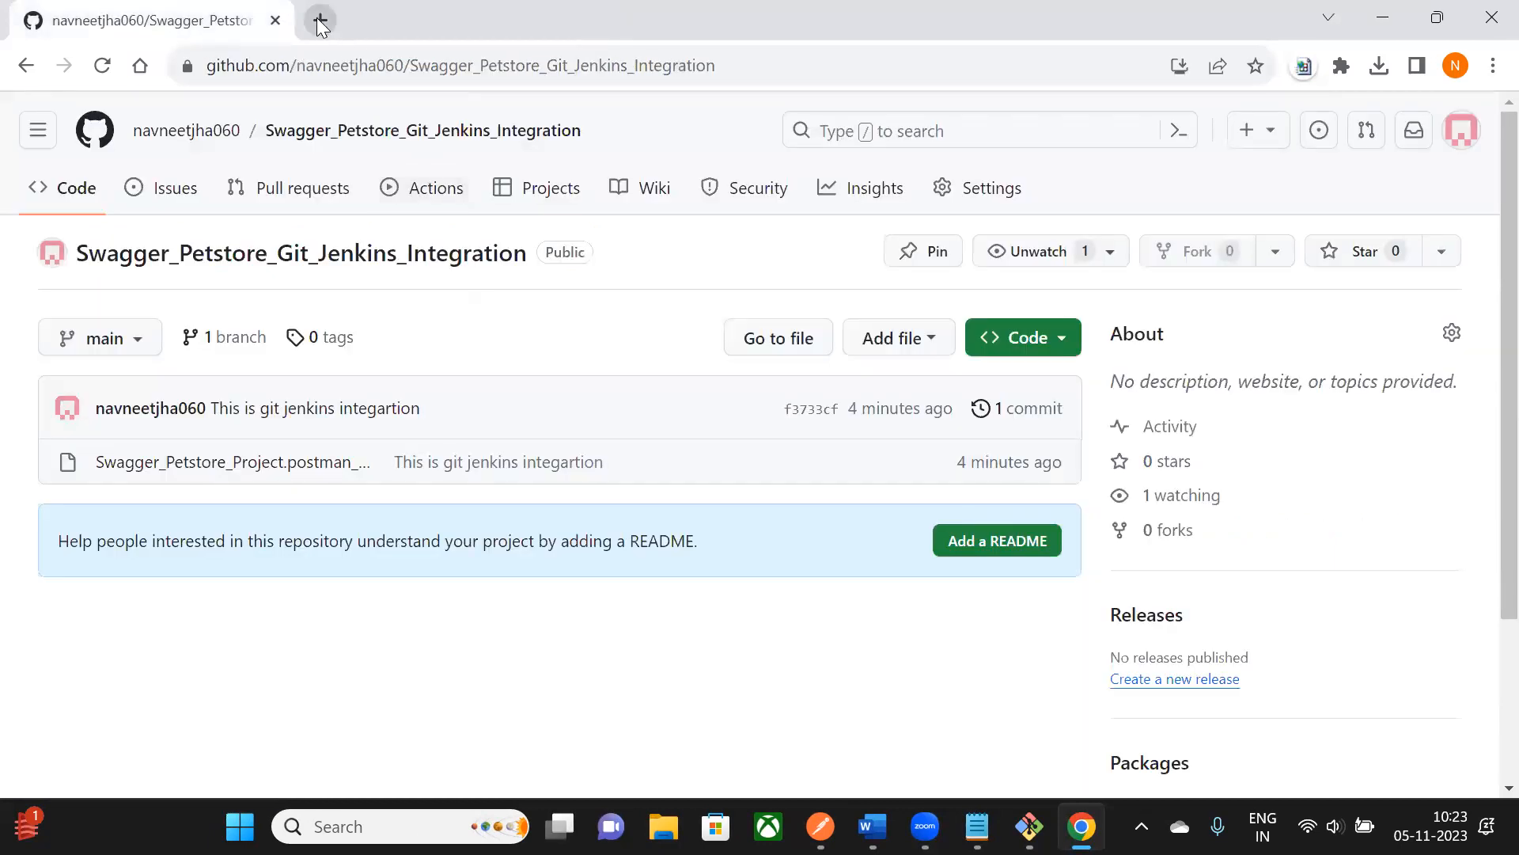
- Load the Jenkins dashboard at localhost:8080 in a new tab and look over its job list
left_click(318, 19)
left_click(358, 70)
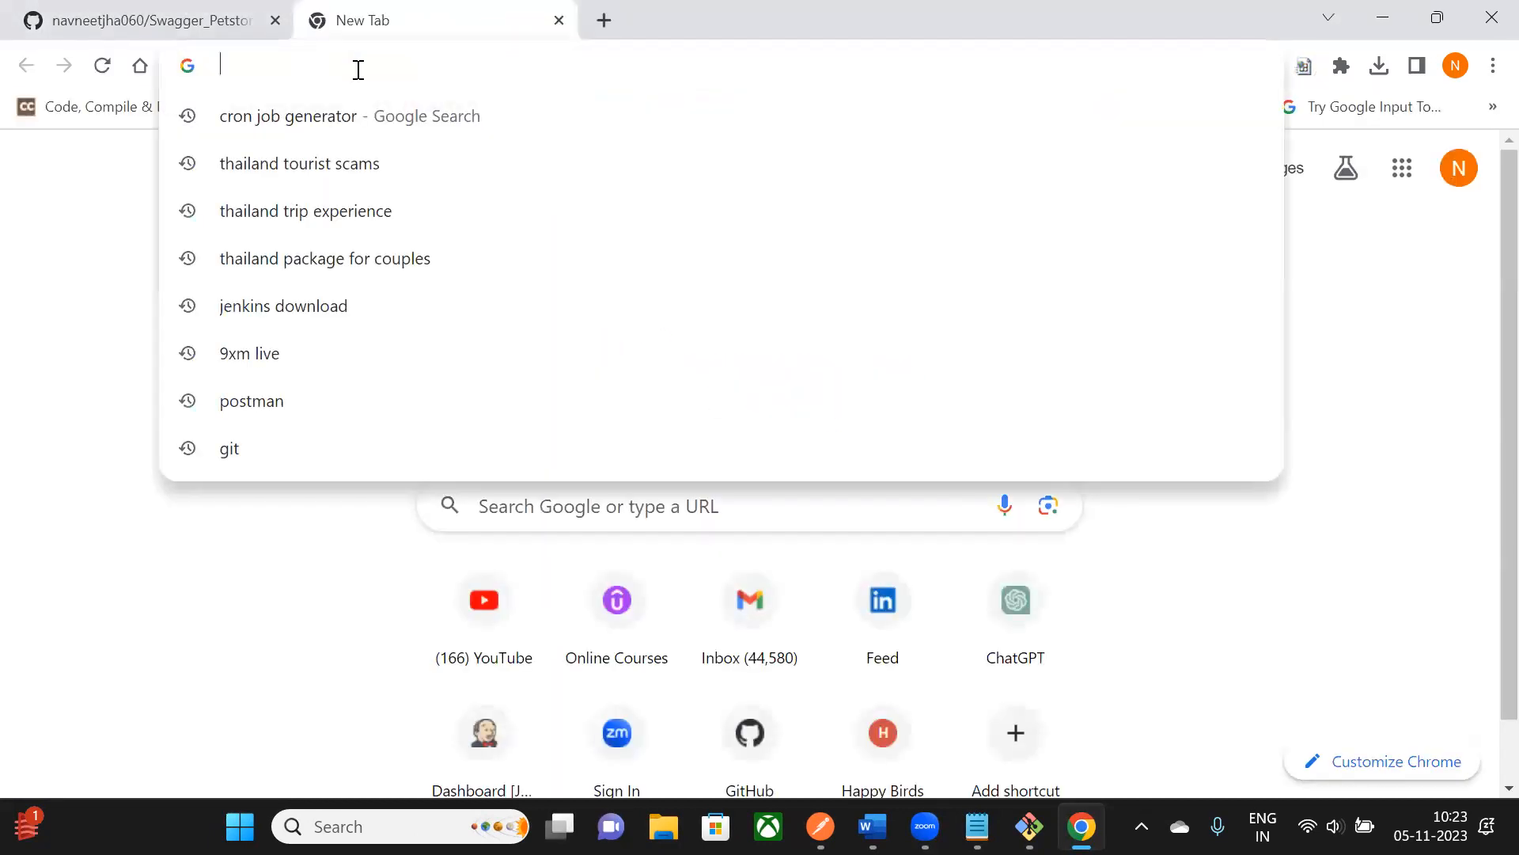
type("localhost:8080")
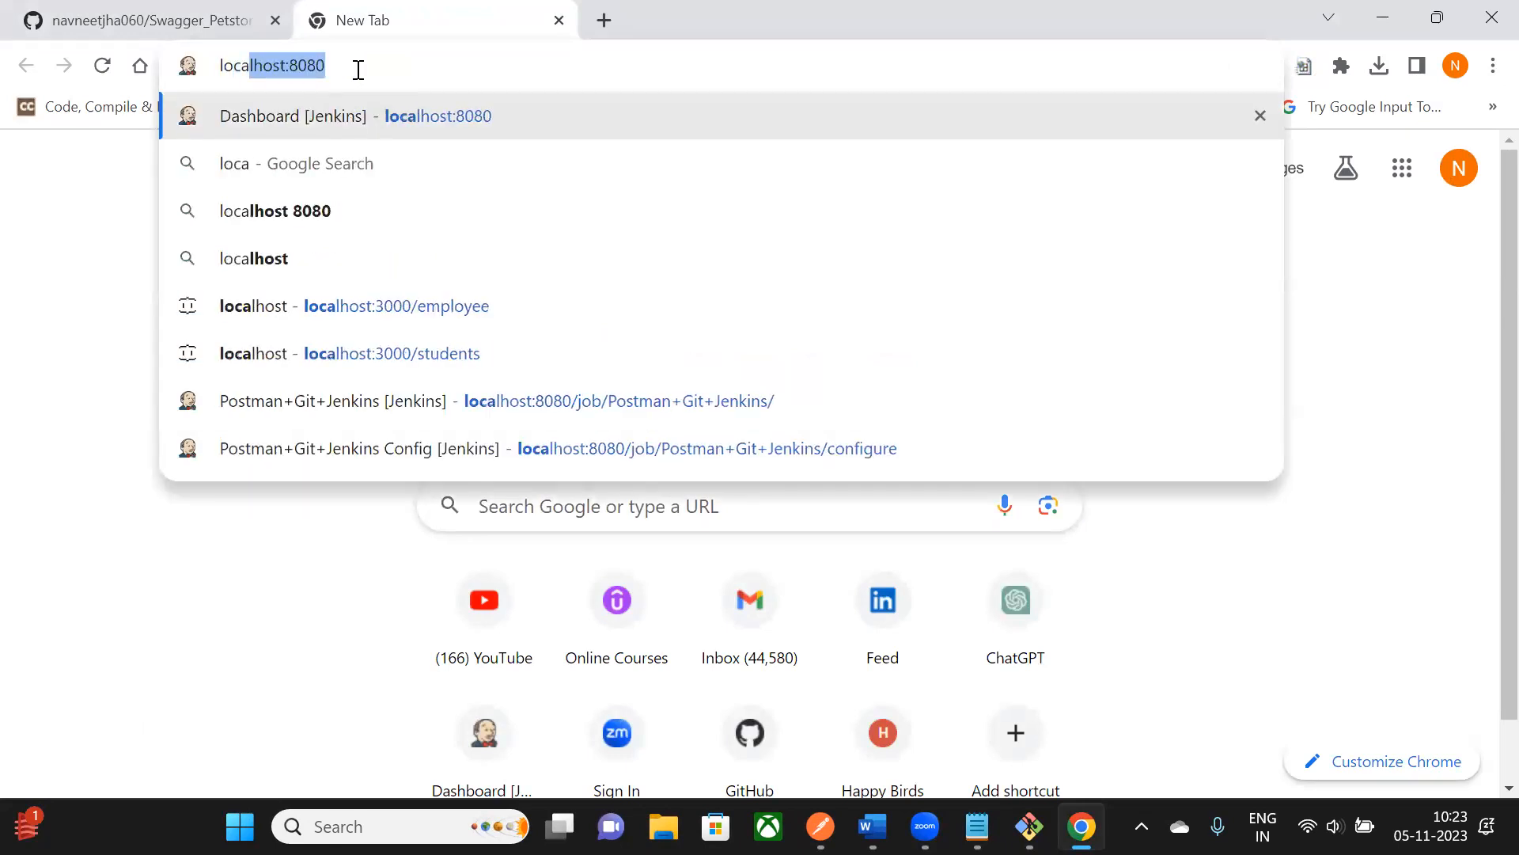
key("Return")
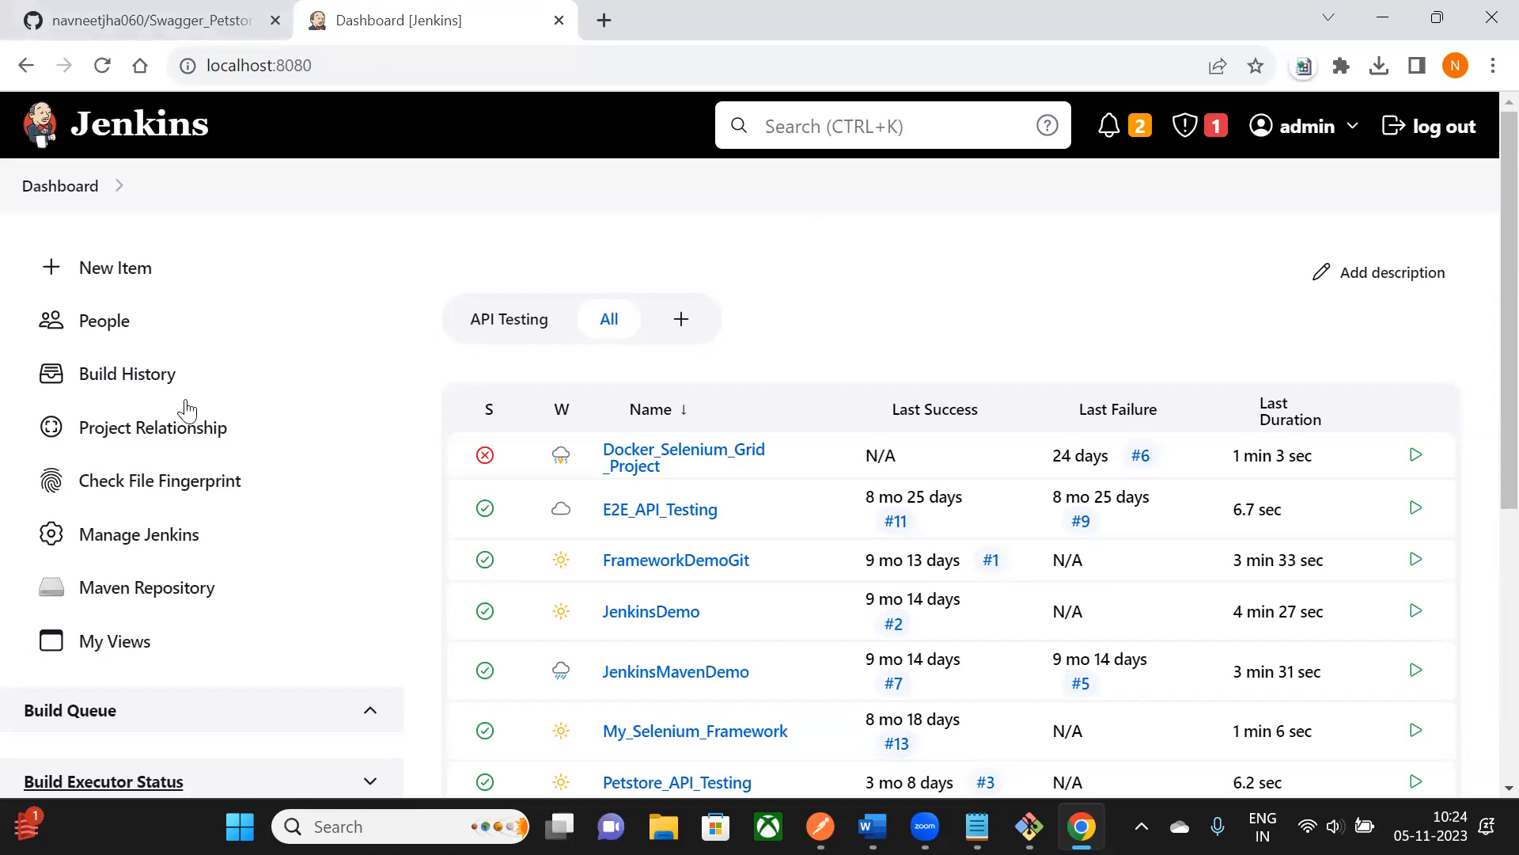
scroll(673, 283, "down", 2)
scroll(672, 283, "up", 2)
scroll(663, 194, "down", 2)
scroll(601, 191, "up", 2)
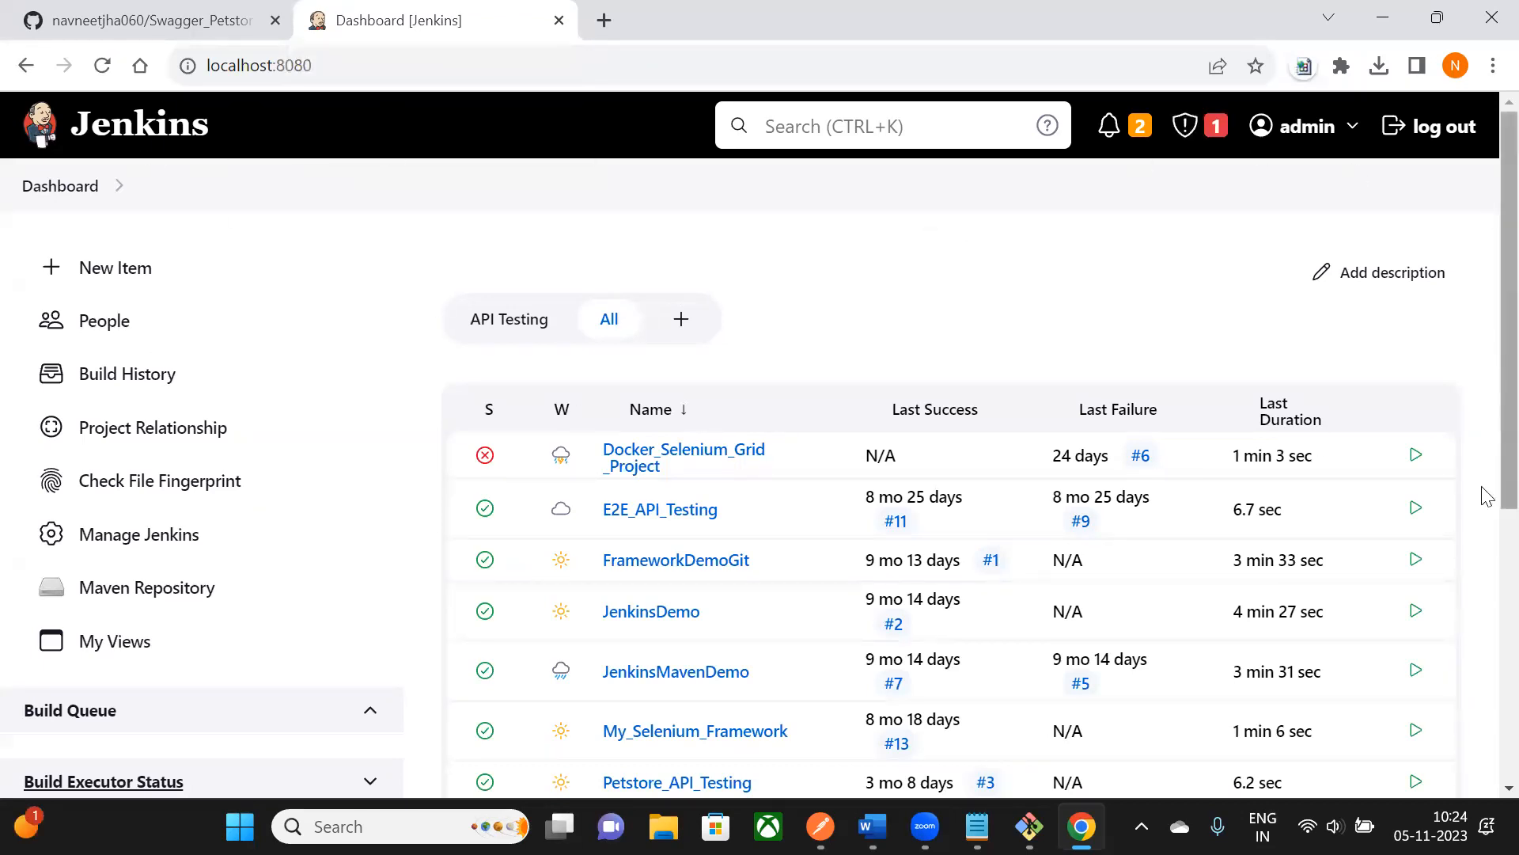
scroll(330, 353, "down", 3)
scroll(330, 354, "up", 3)
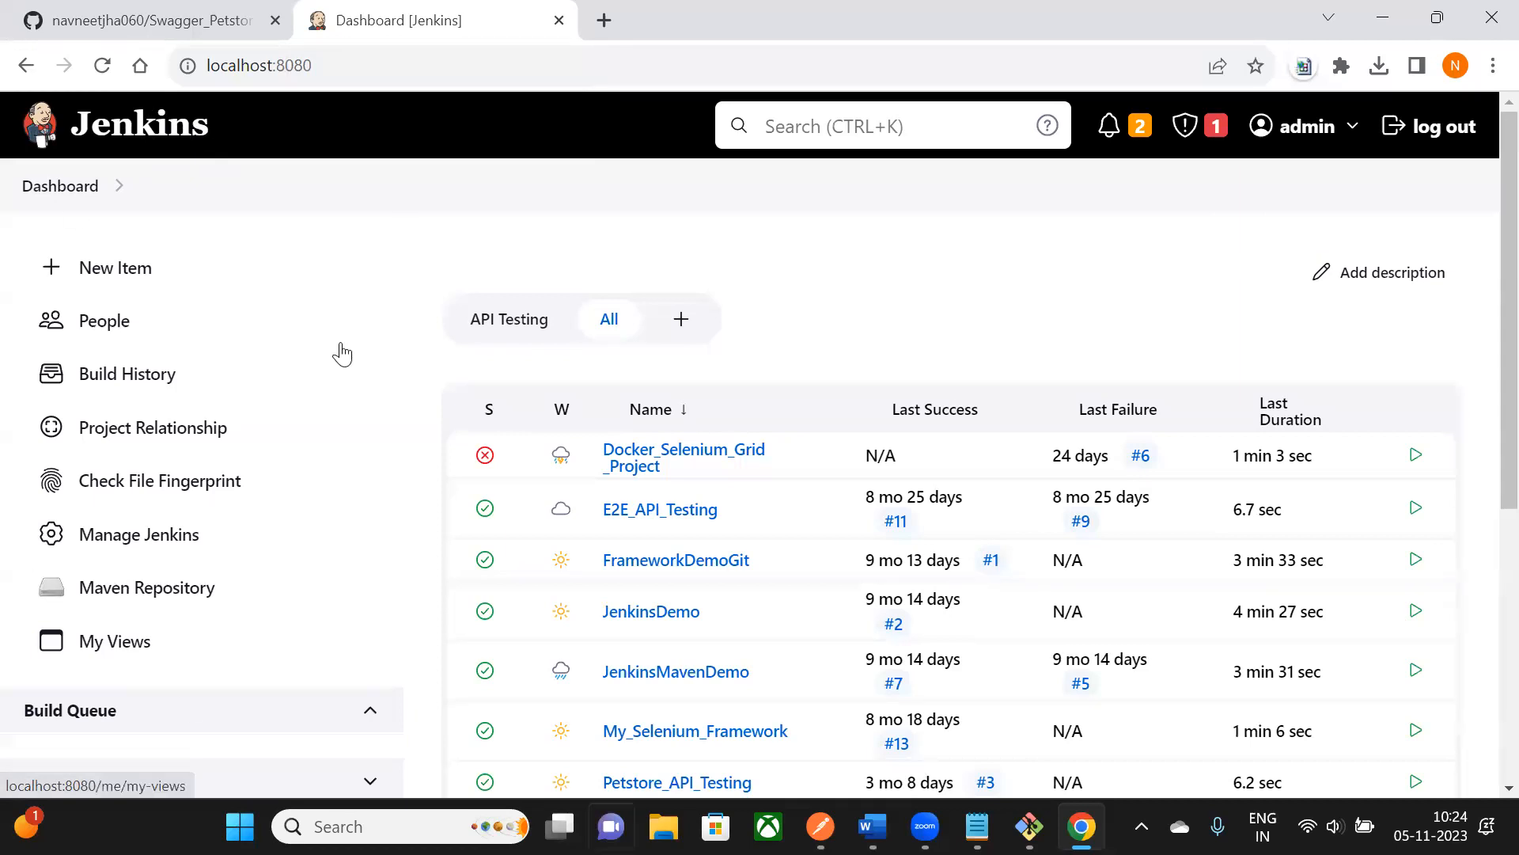
key("alt+Tab")
scroll(799, 364, "down", 3)
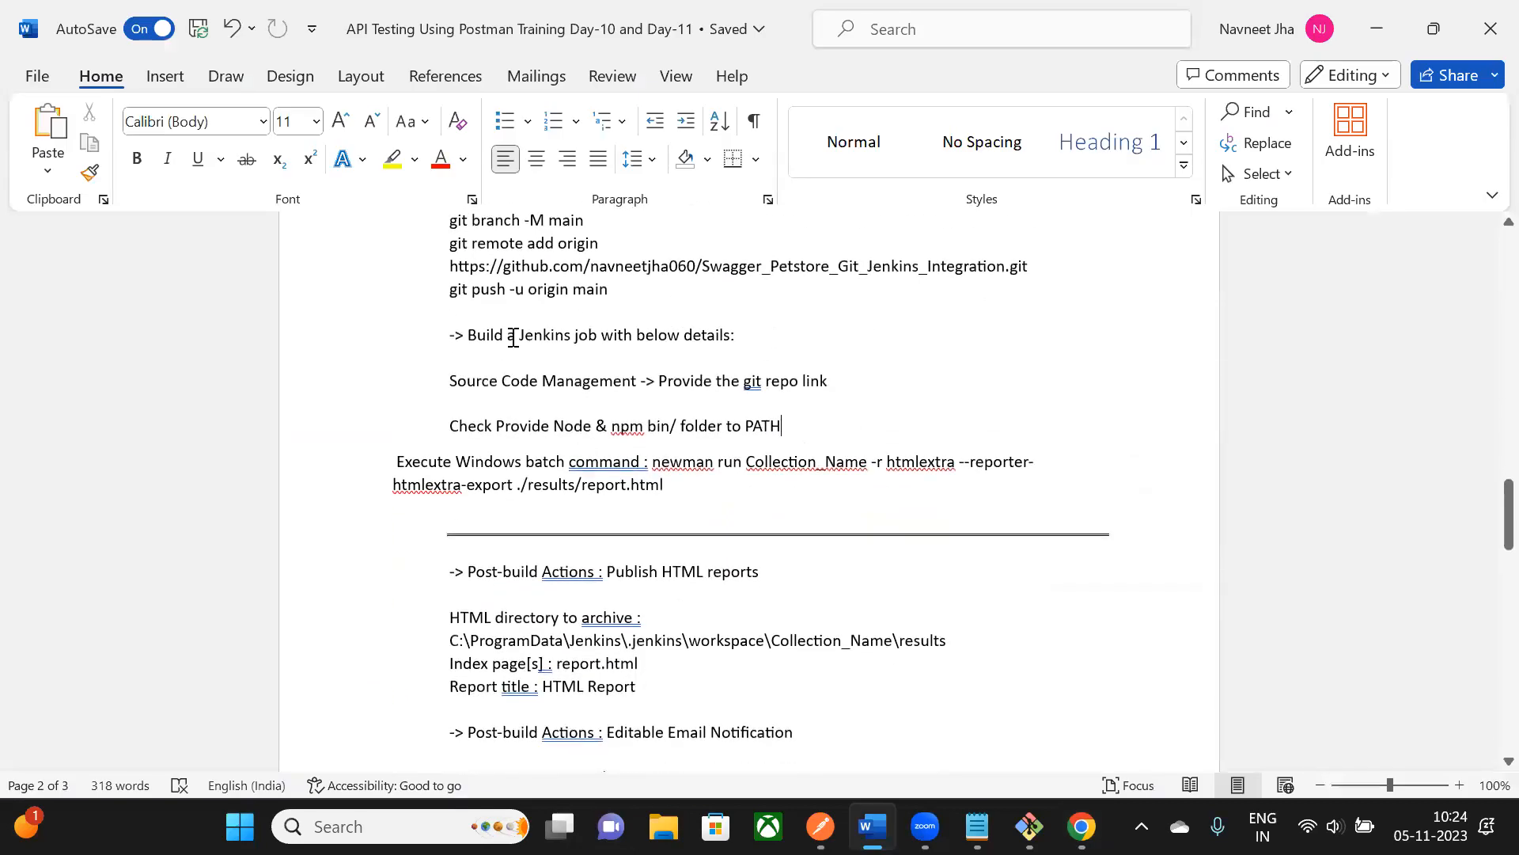
- Check the 'Build a Jenkins job' note, then start a New Item in Jenkins
left_click_drag(467, 339, 752, 350)
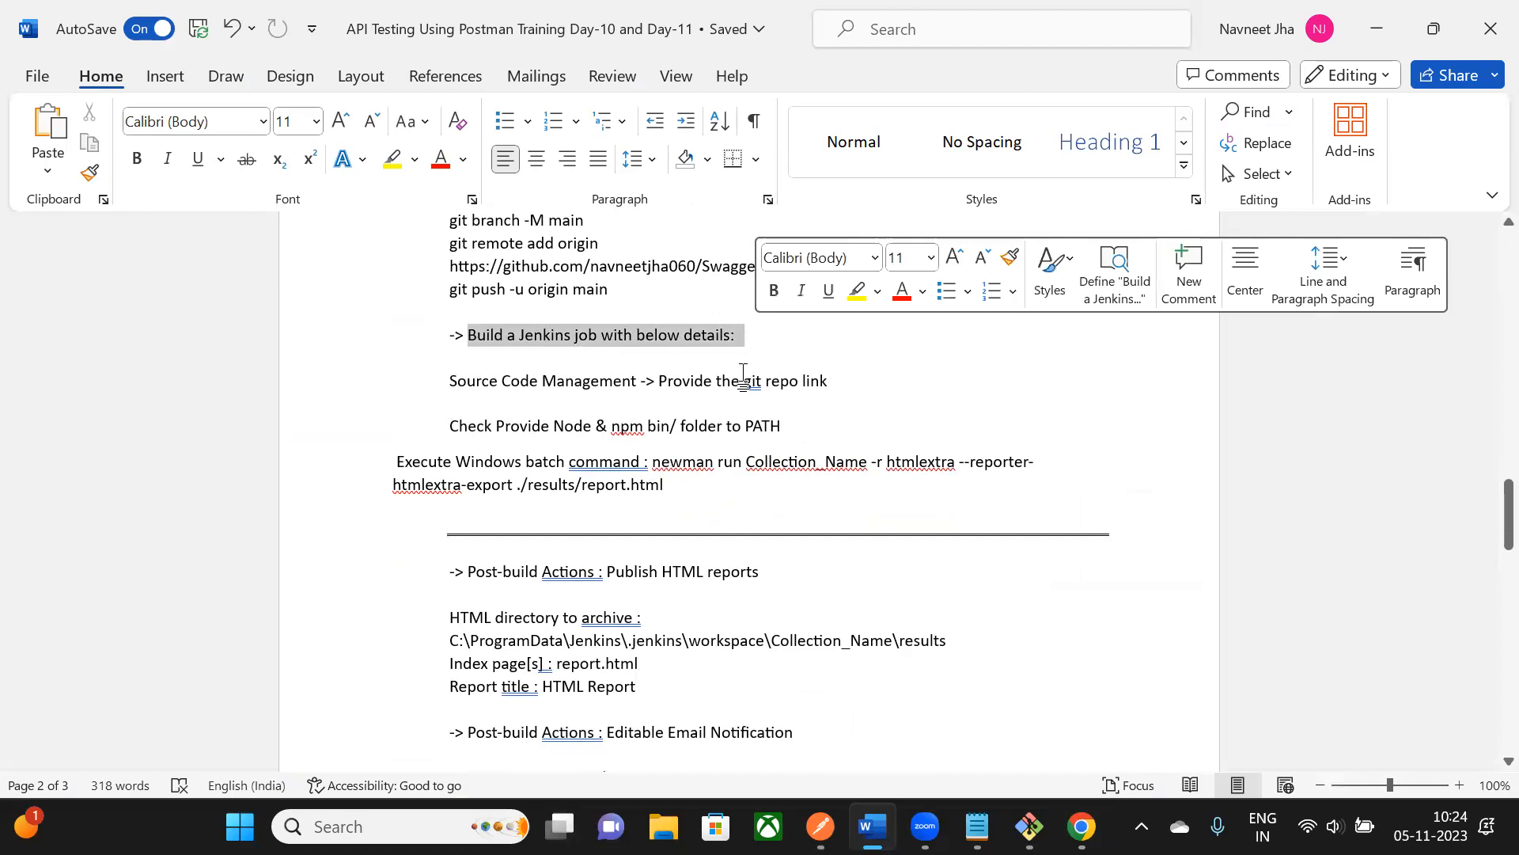
key("alt+Tab")
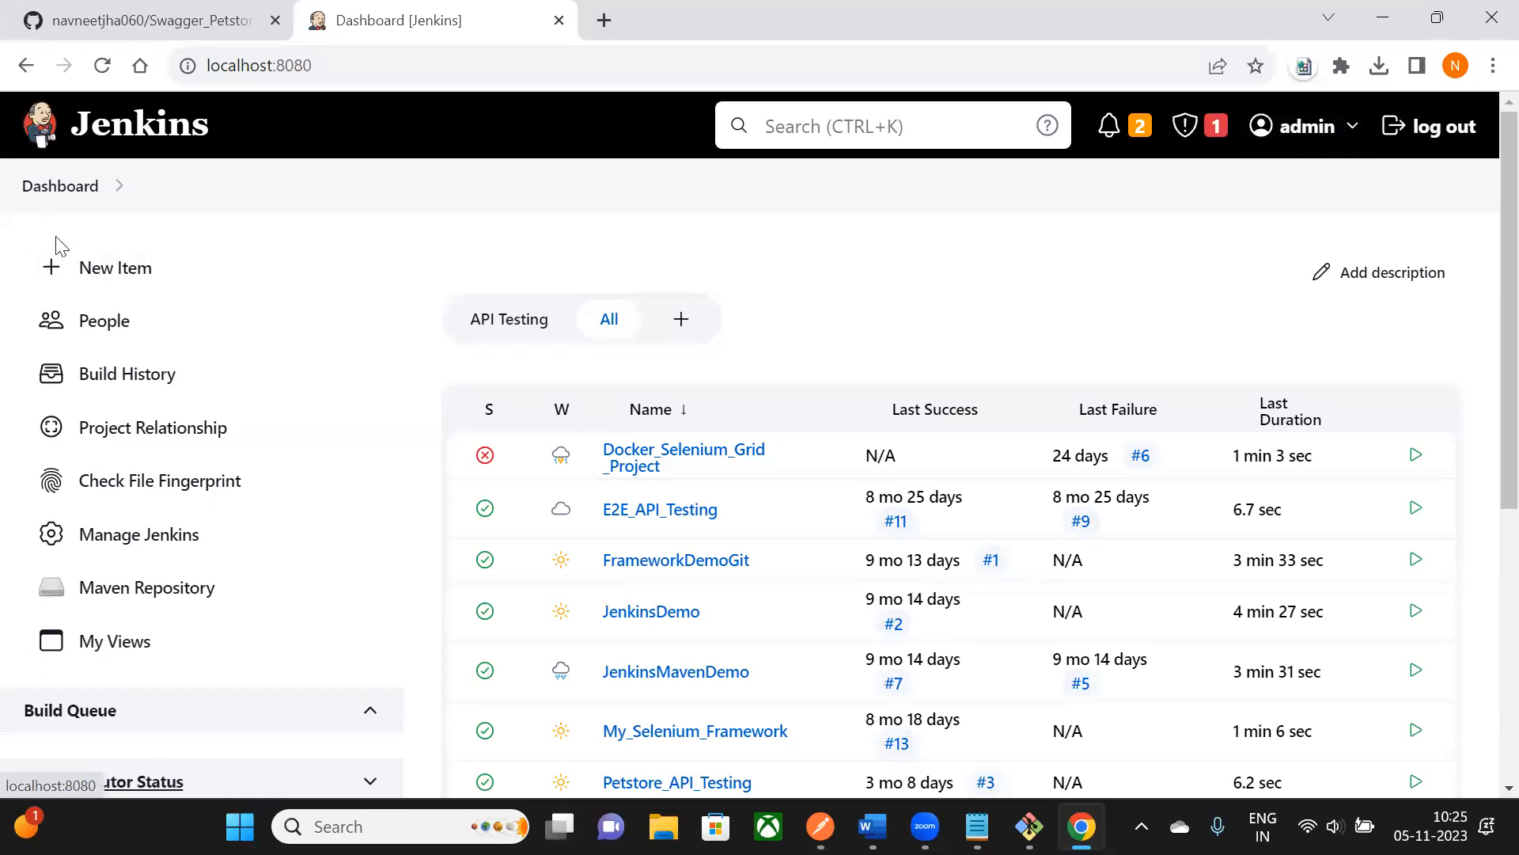
left_click(129, 277)
left_click_drag(315, 304, 461, 298)
scroll(460, 298, "down", 2)
- Enter Petstore_Git_Jenkins_Day_11 as the new item's name
left_click(406, 184)
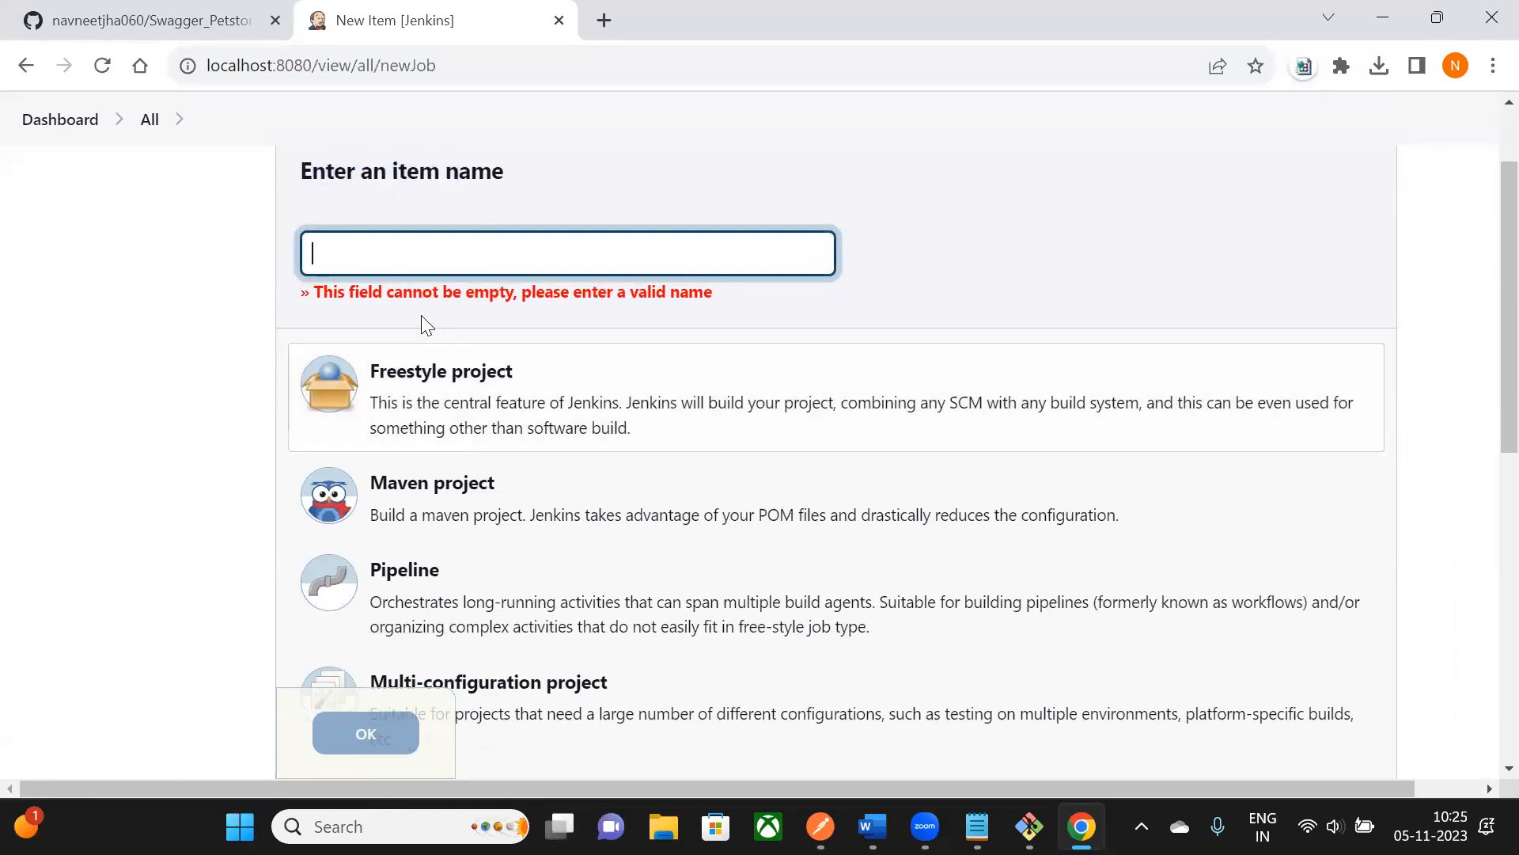
left_click(365, 248)
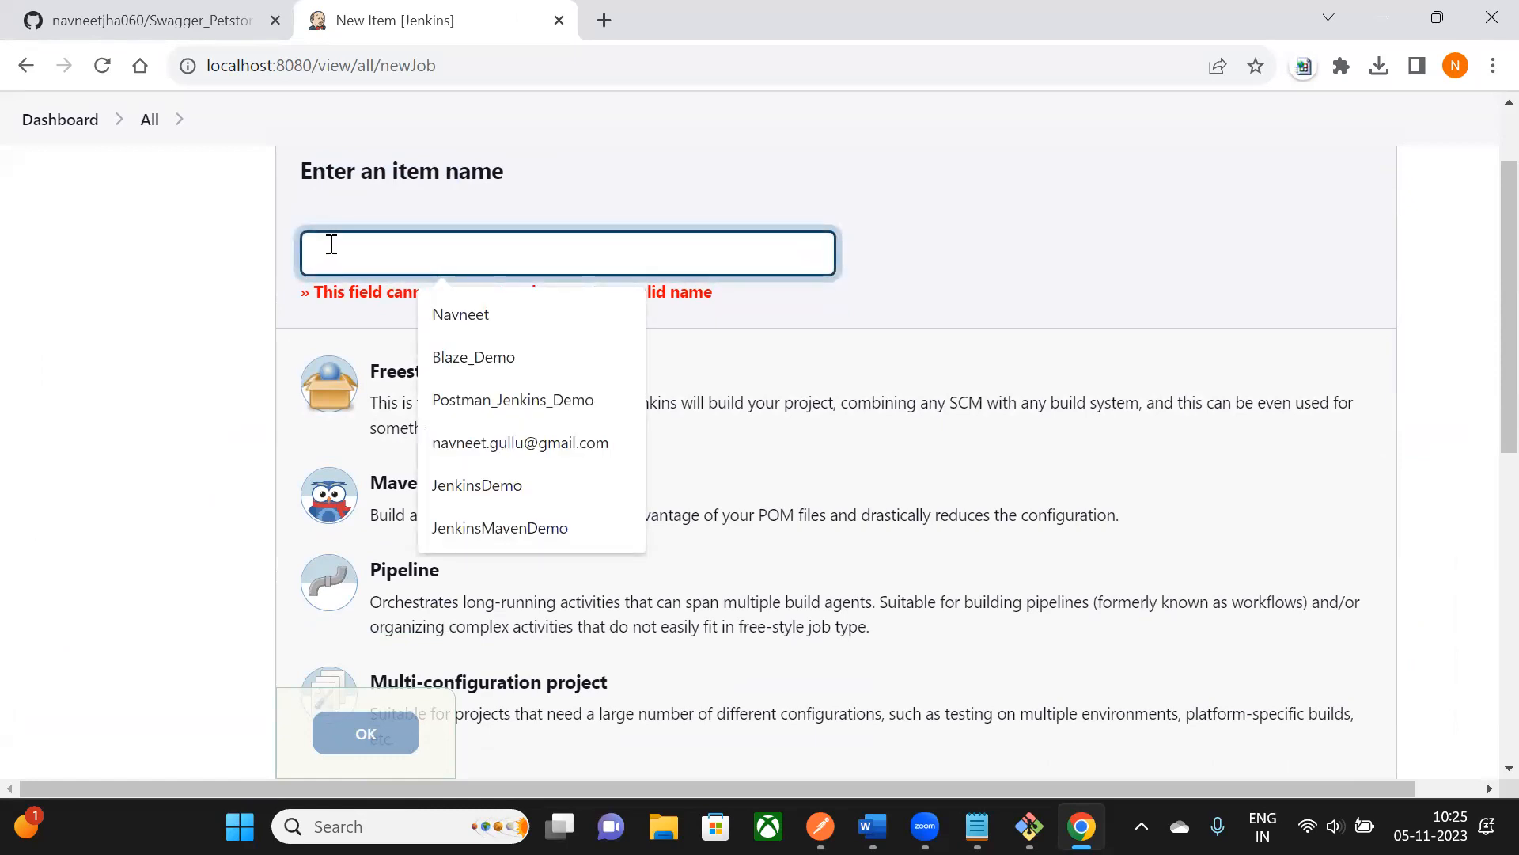
type("Petso")
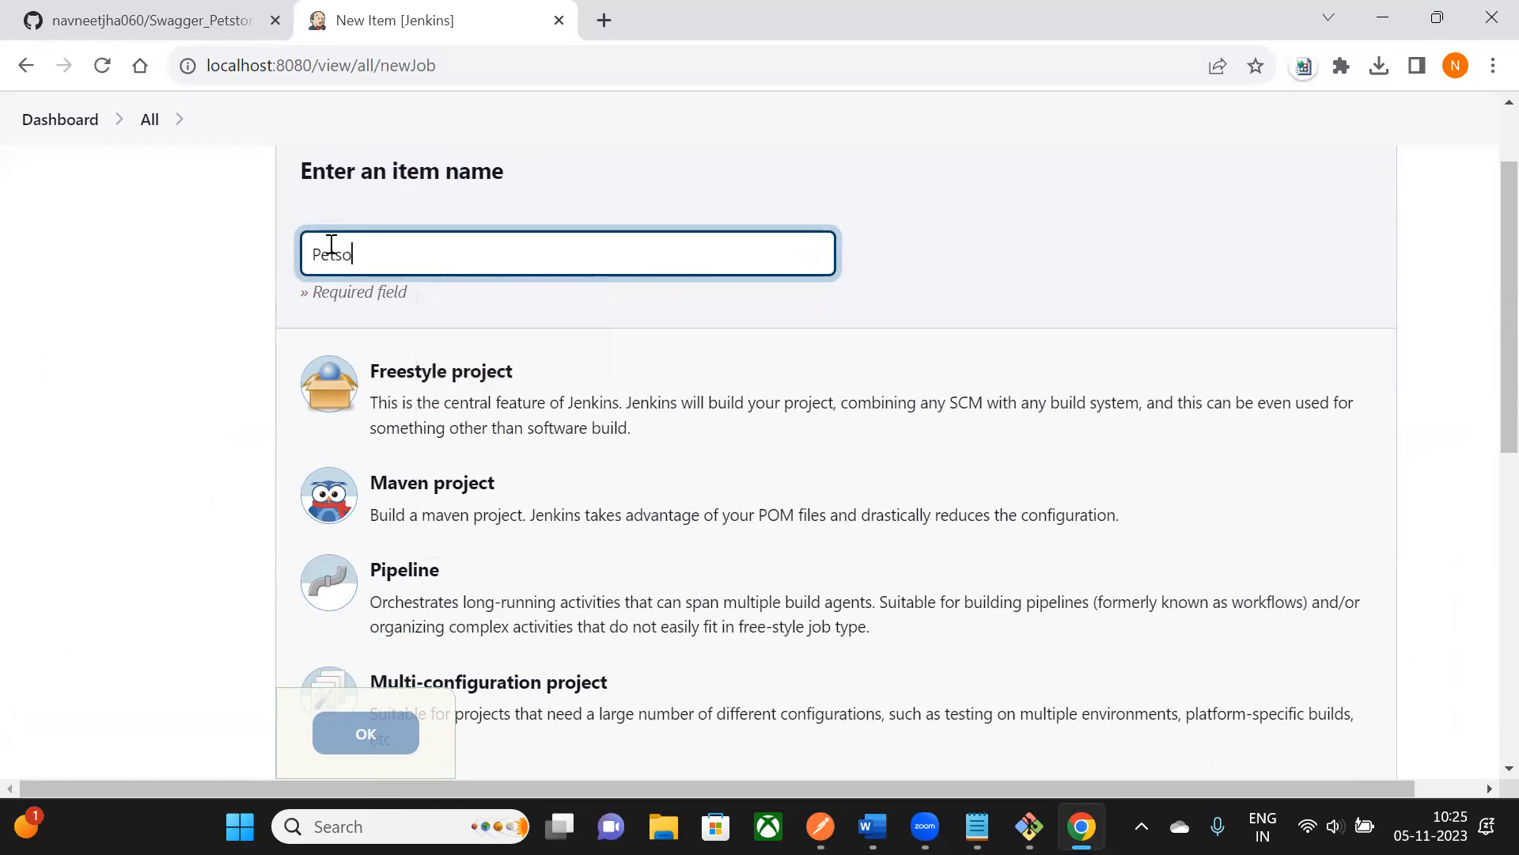
key("BackSpace")
key("BackSpace")
key("BackSpace")
key("BackSpace")
key("BackSpace")
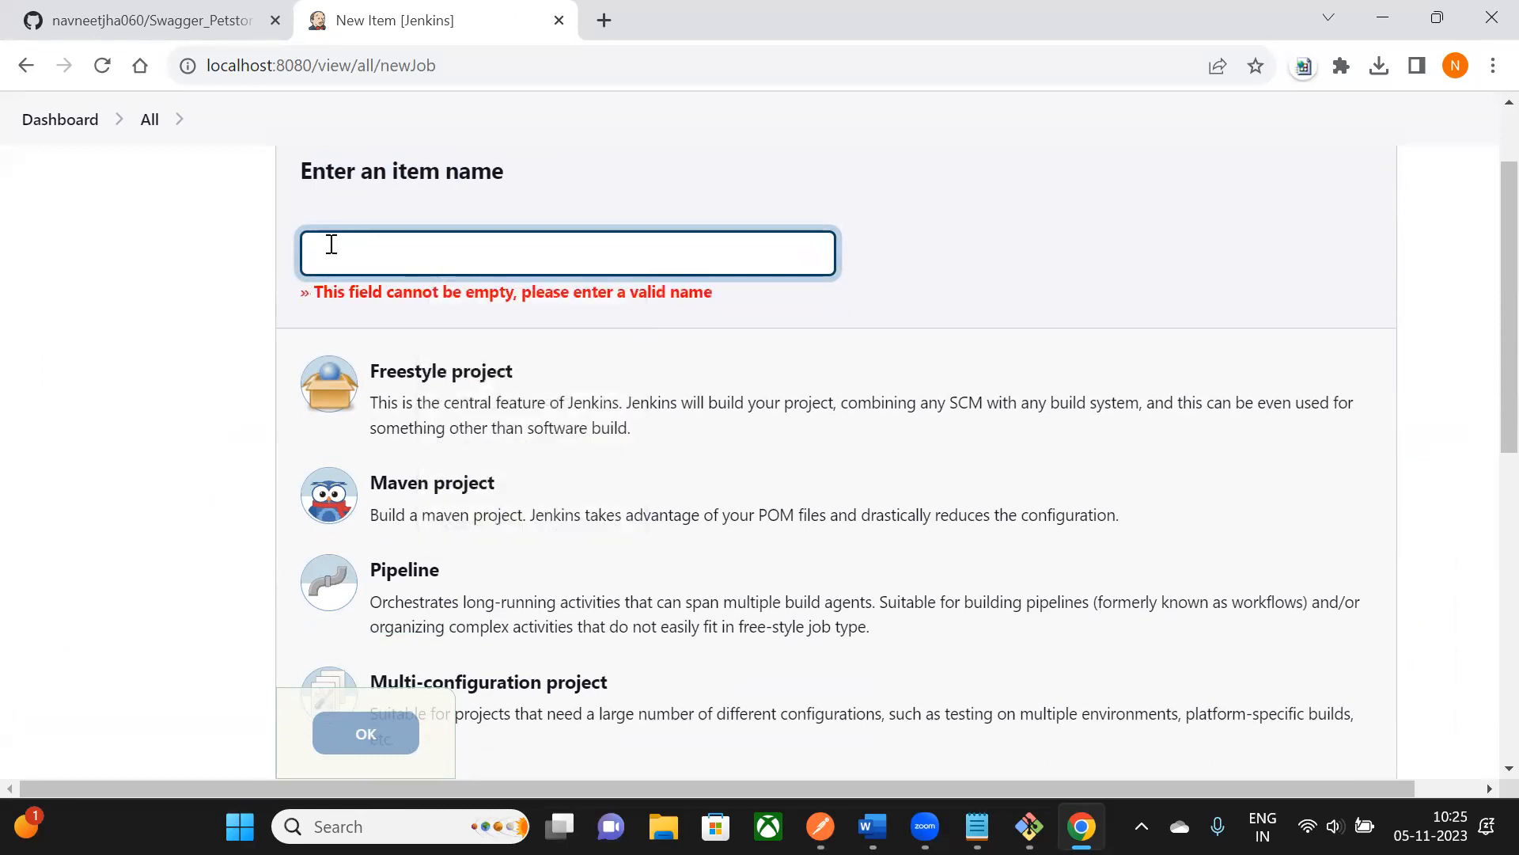
type("Pet")
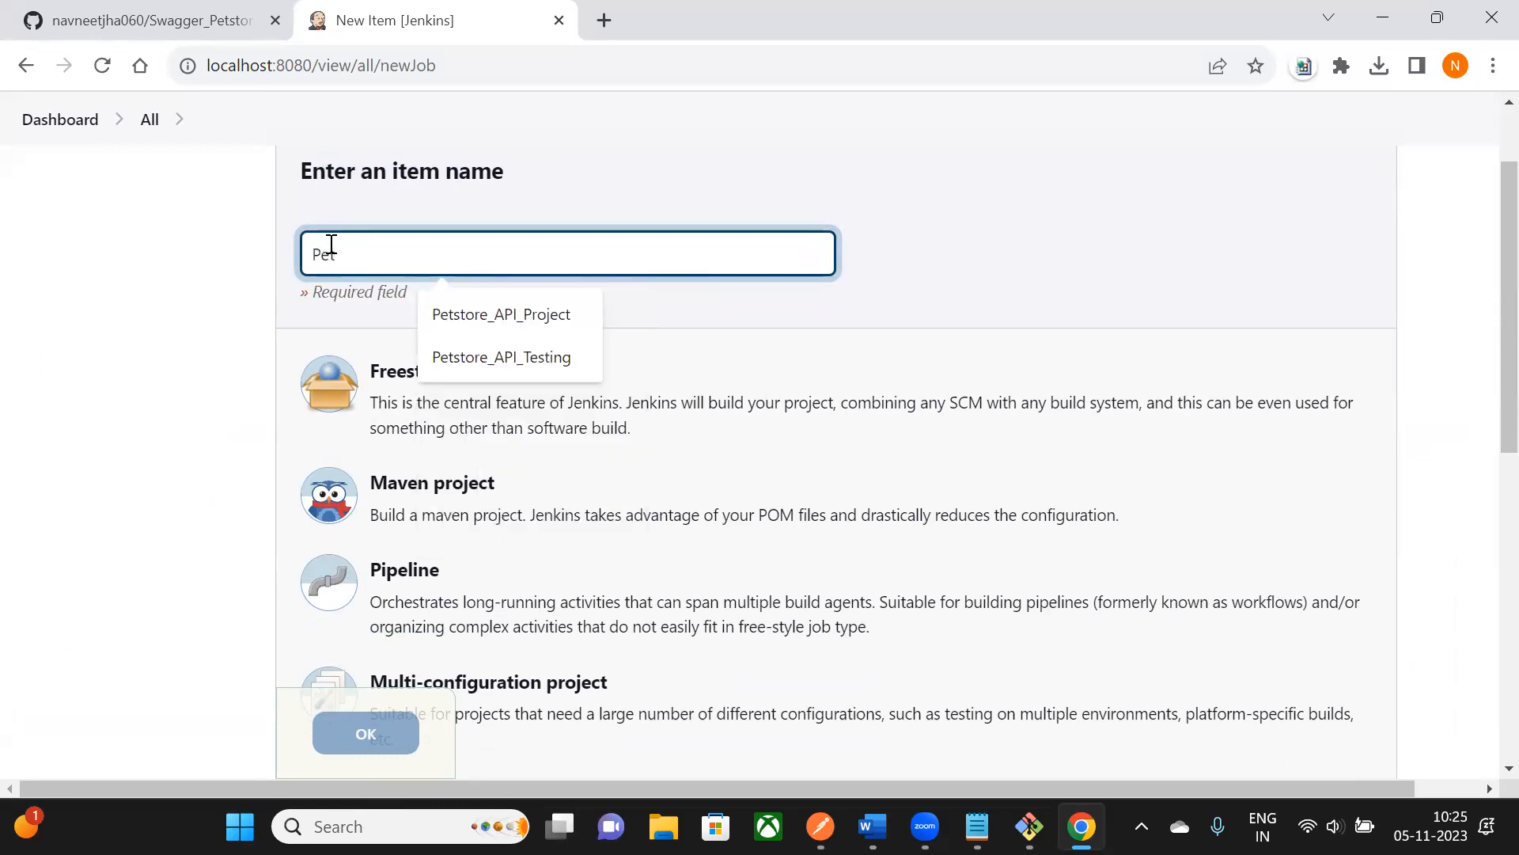
type("store_Git_Jen")
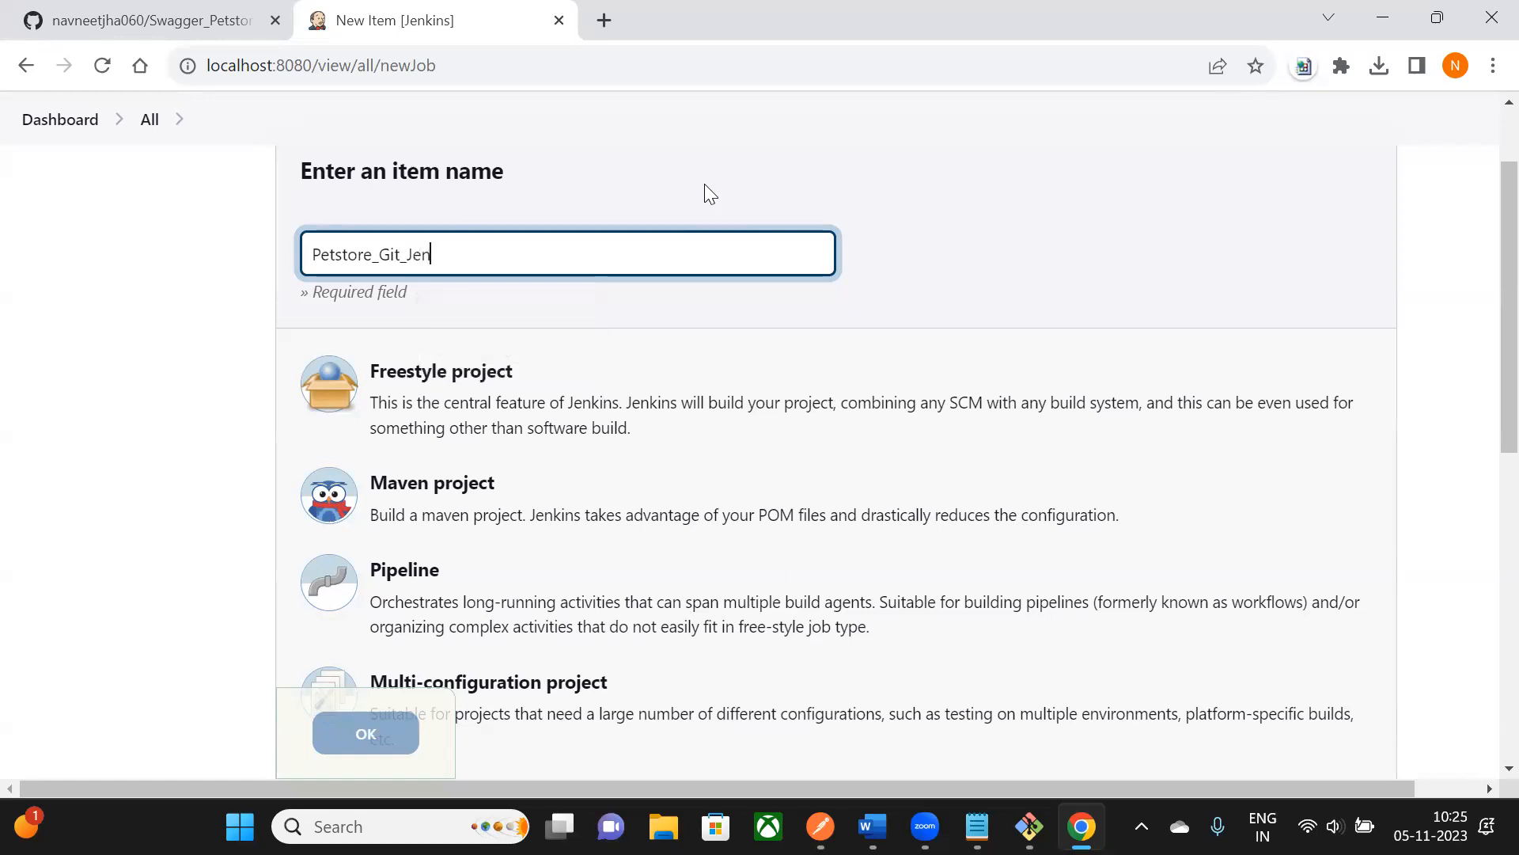
type("kins_Day_11")
- Choose Freestyle project as the type and confirm, reaching the job's General configuration
scroll(428, 209, "down", 2)
scroll(364, 237, "up", 2)
left_click_drag(313, 255, 535, 254)
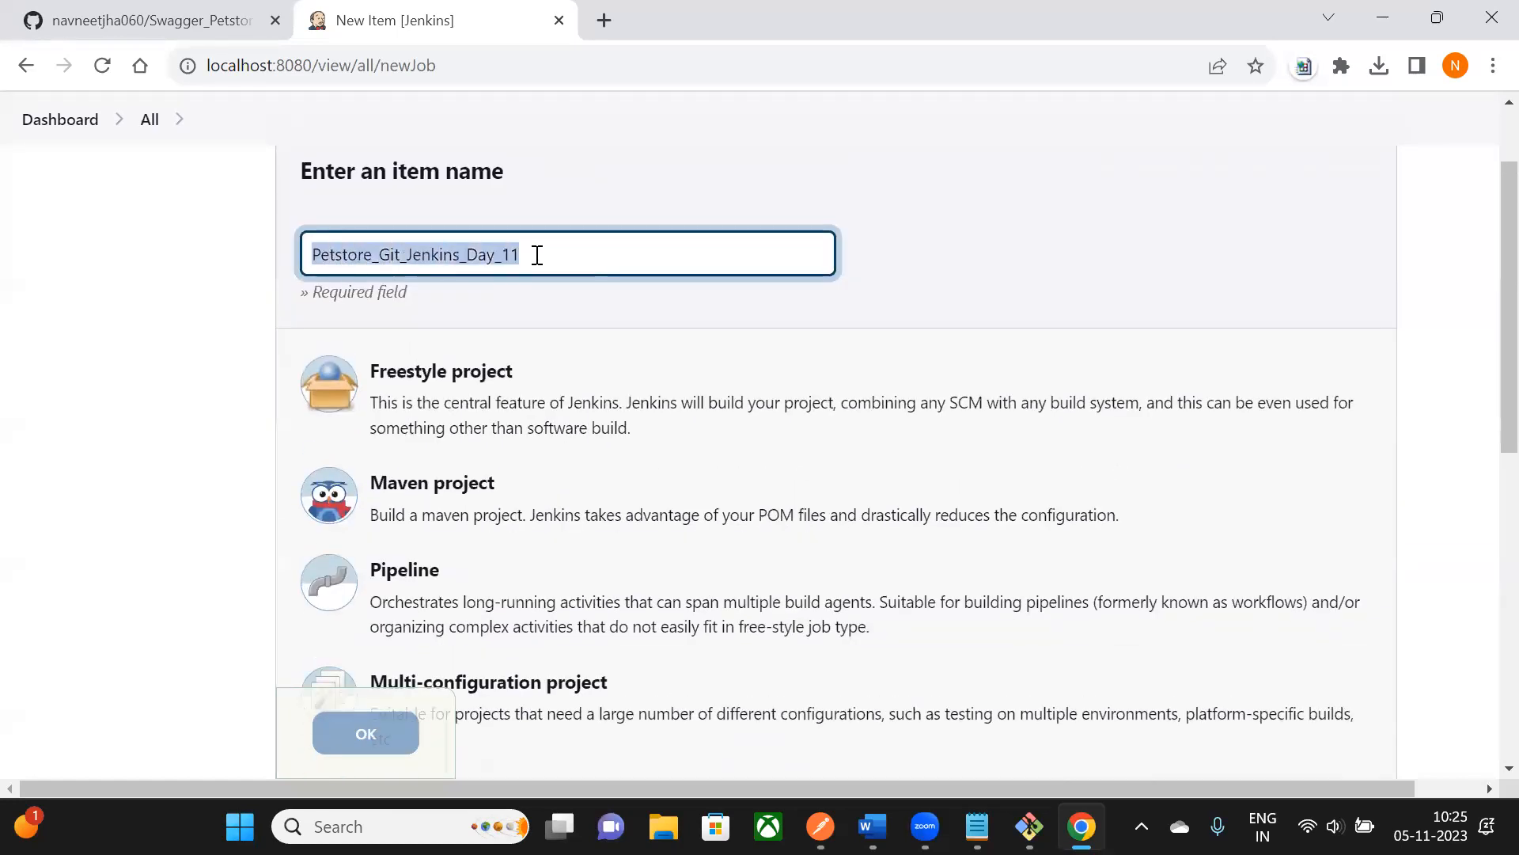
scroll(536, 254, "down", 2)
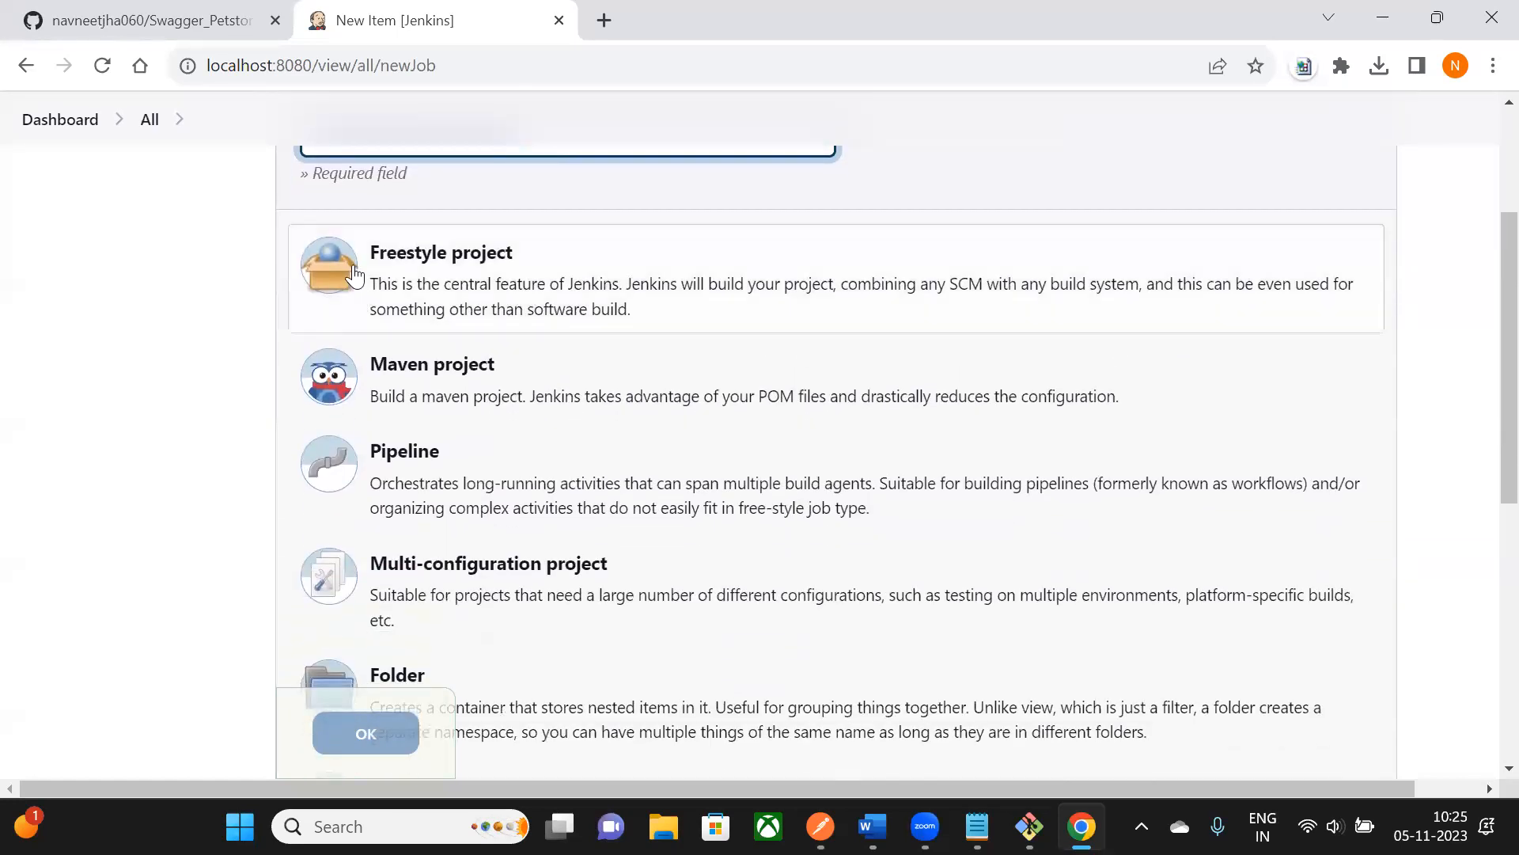
left_click(433, 282)
scroll(431, 289, "down", 3)
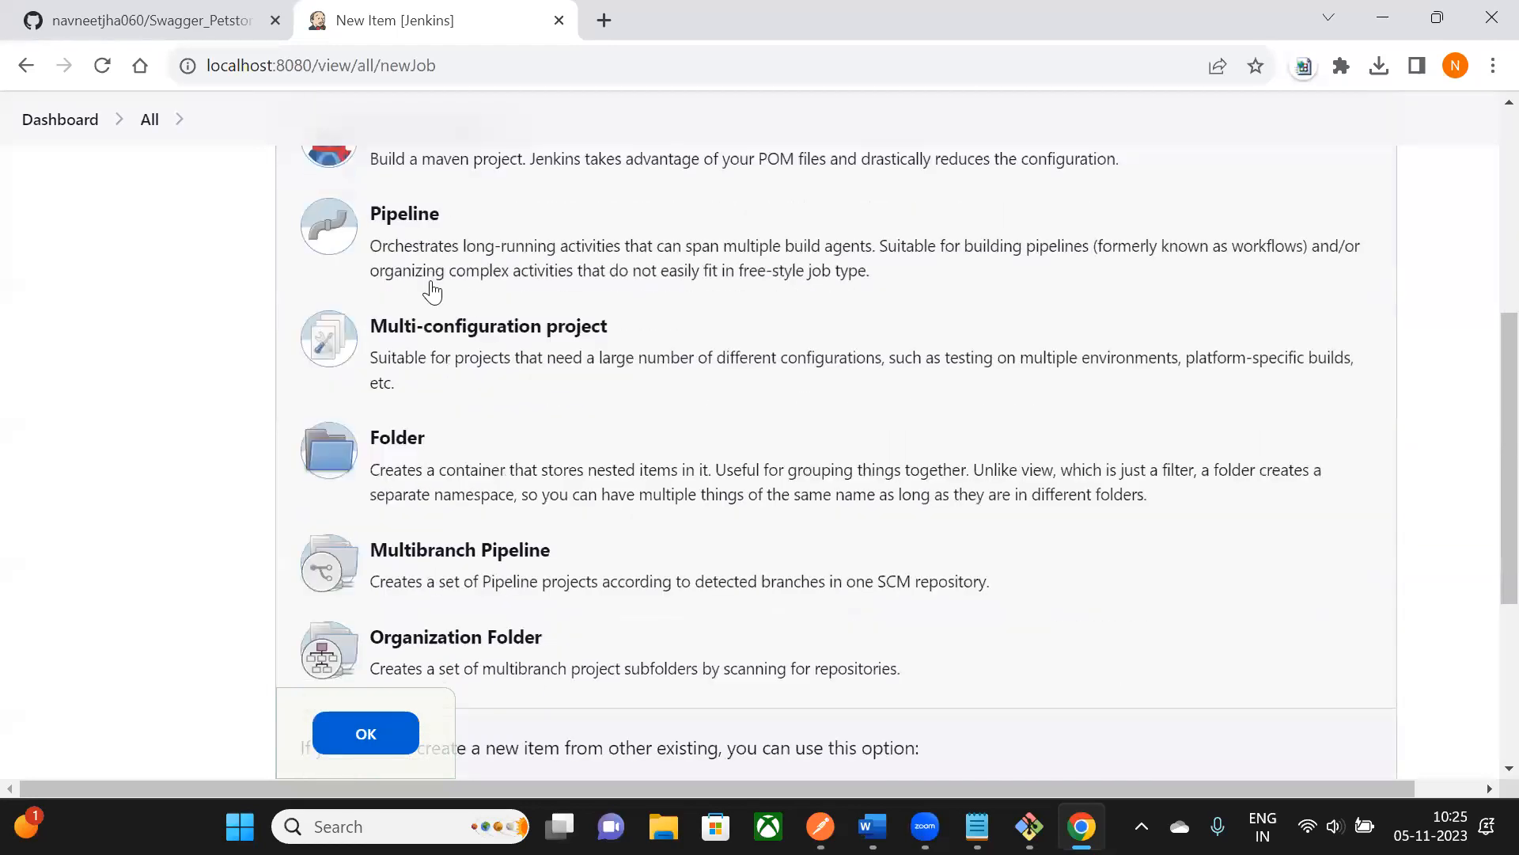
left_click(970, 801)
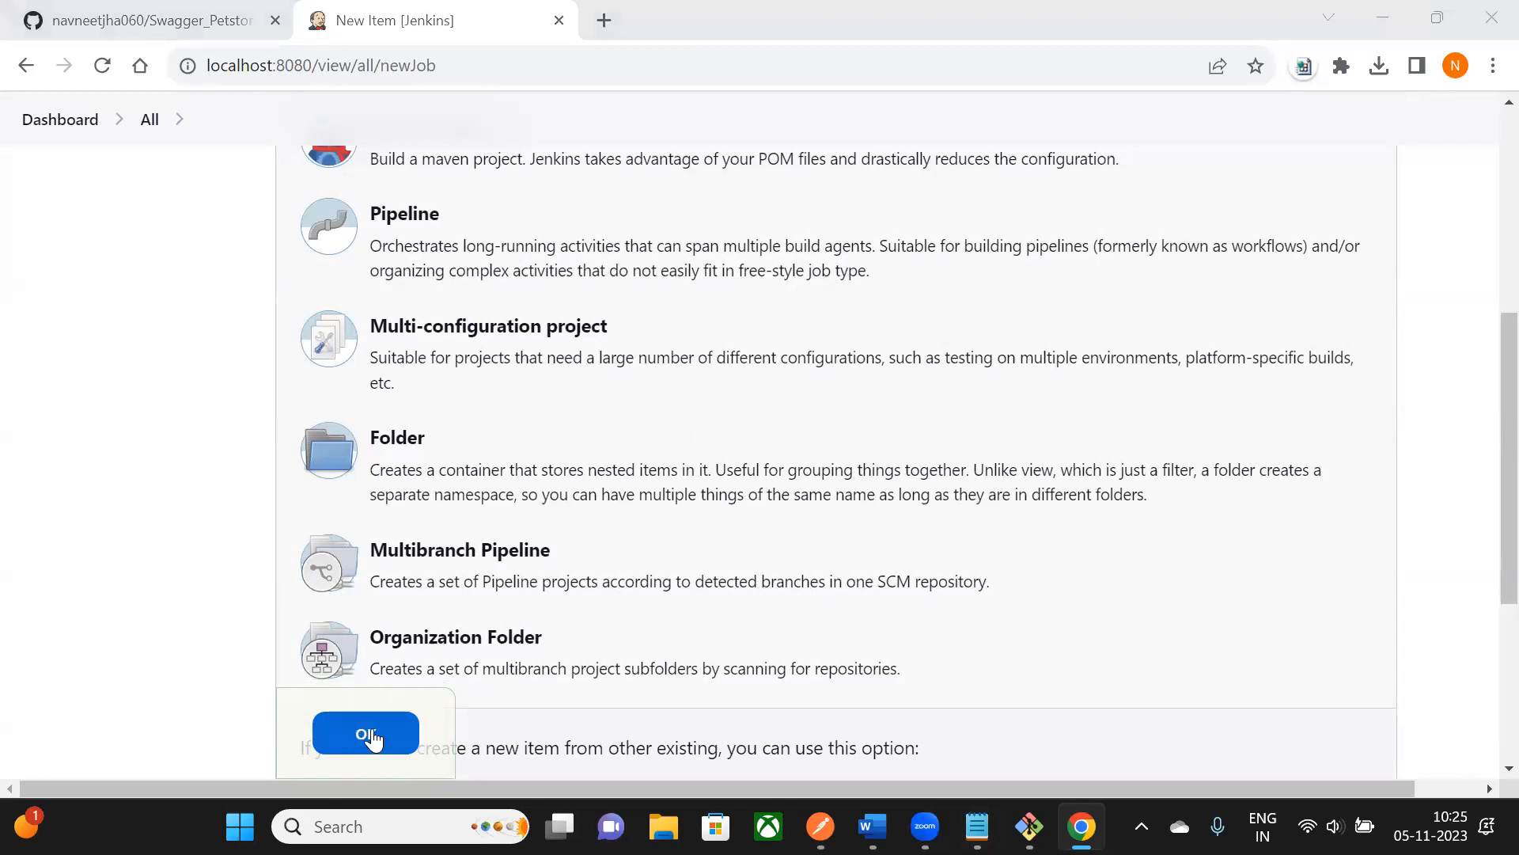
scroll(374, 733, "up", 5)
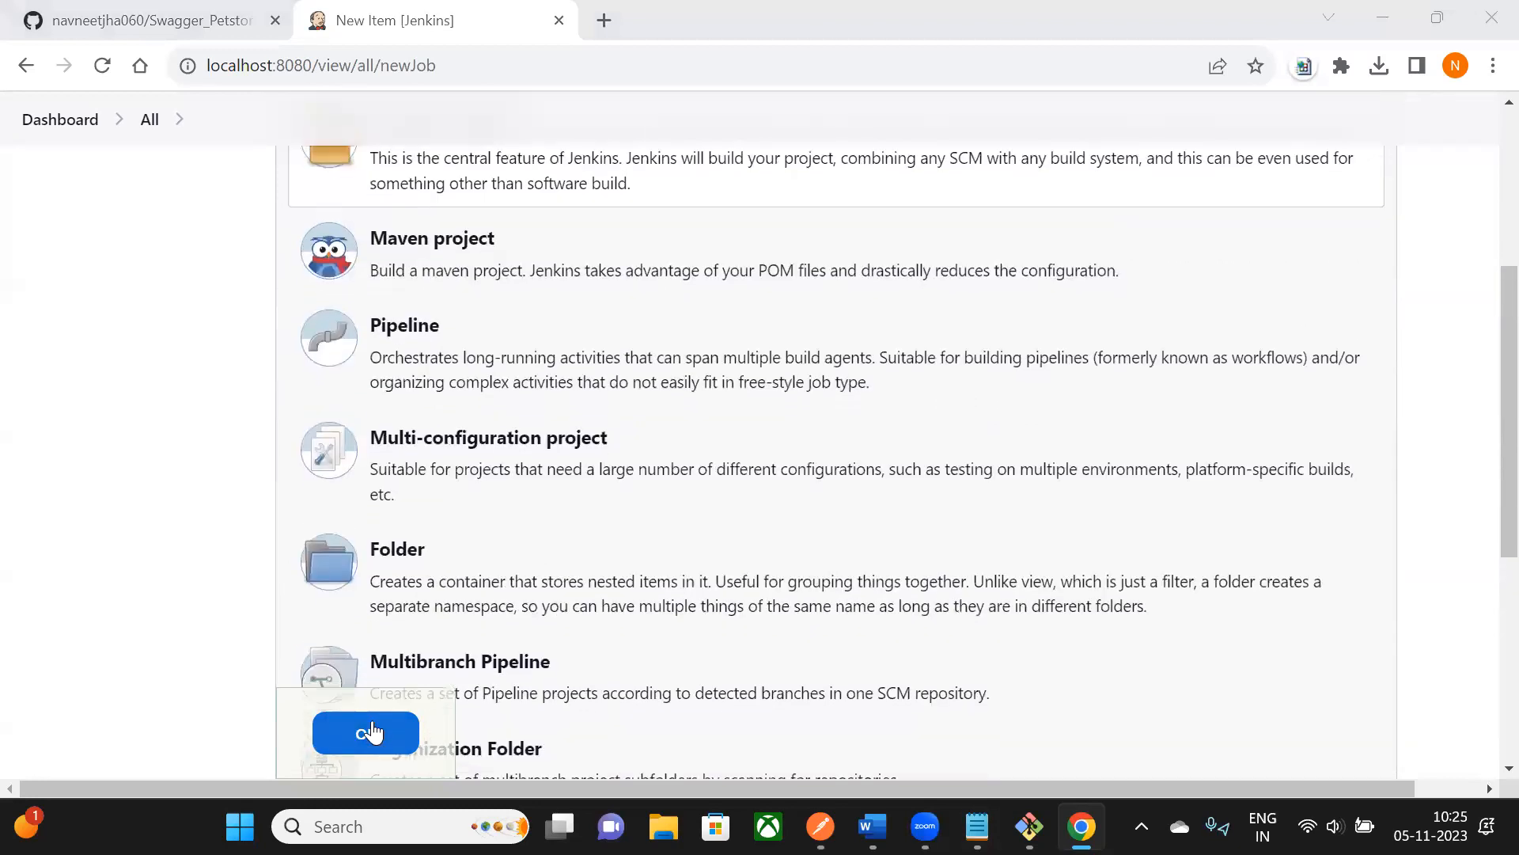
left_click_drag(558, 361, 439, 212)
left_click_drag(459, 371, 704, 358)
scroll(475, 348, "down", 3)
scroll(343, 255, "up", 1)
double_click(469, 282)
scroll(712, 505, "down", 2)
- Create the freestyle job and give it the description 'This is to trigger postman API's via Jenkins'
left_click(336, 726)
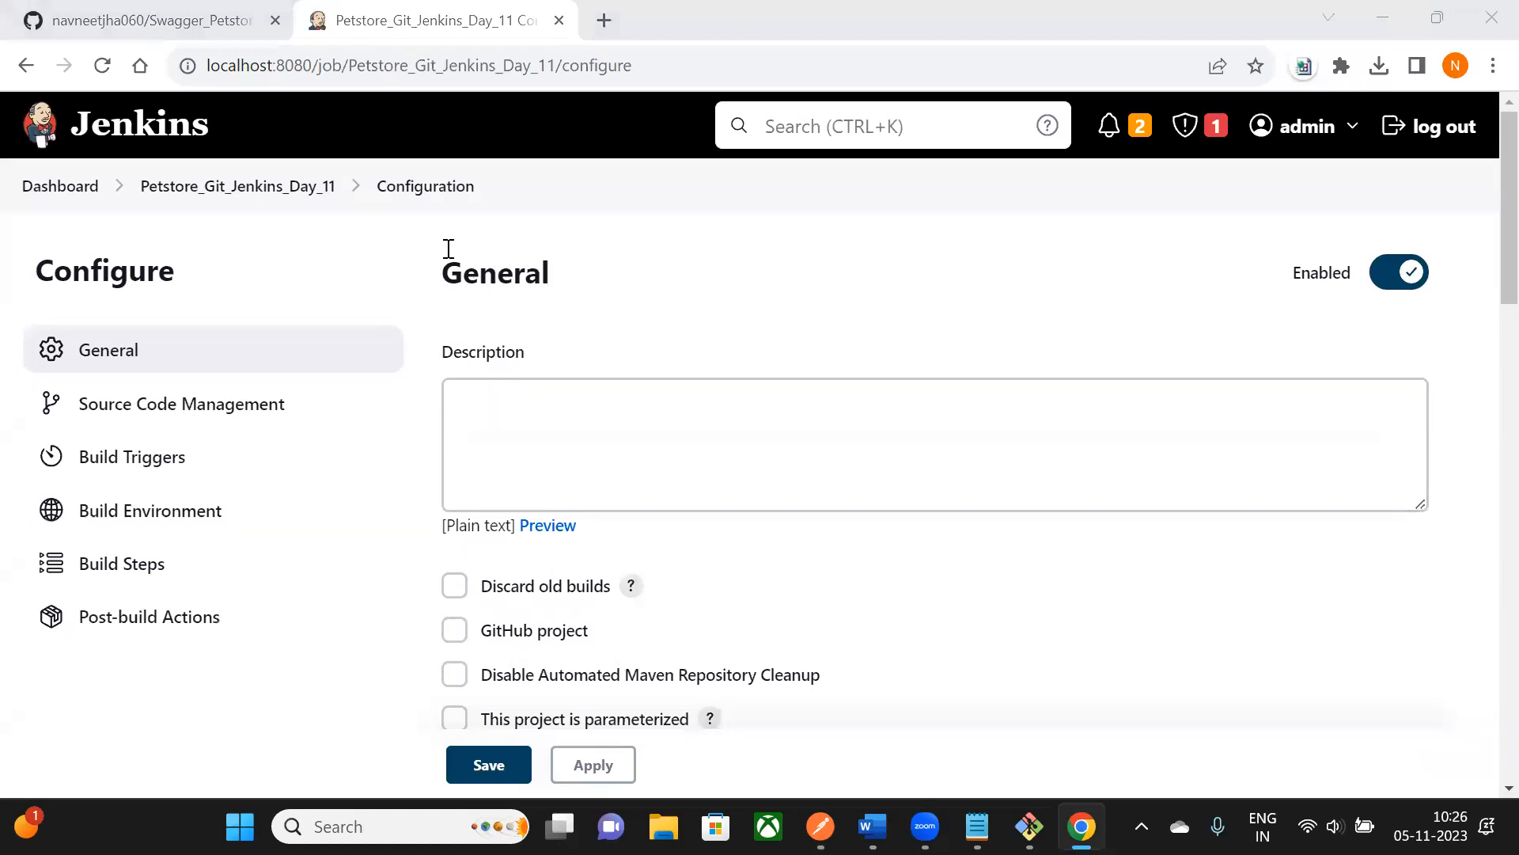
left_click_drag(454, 351, 524, 350)
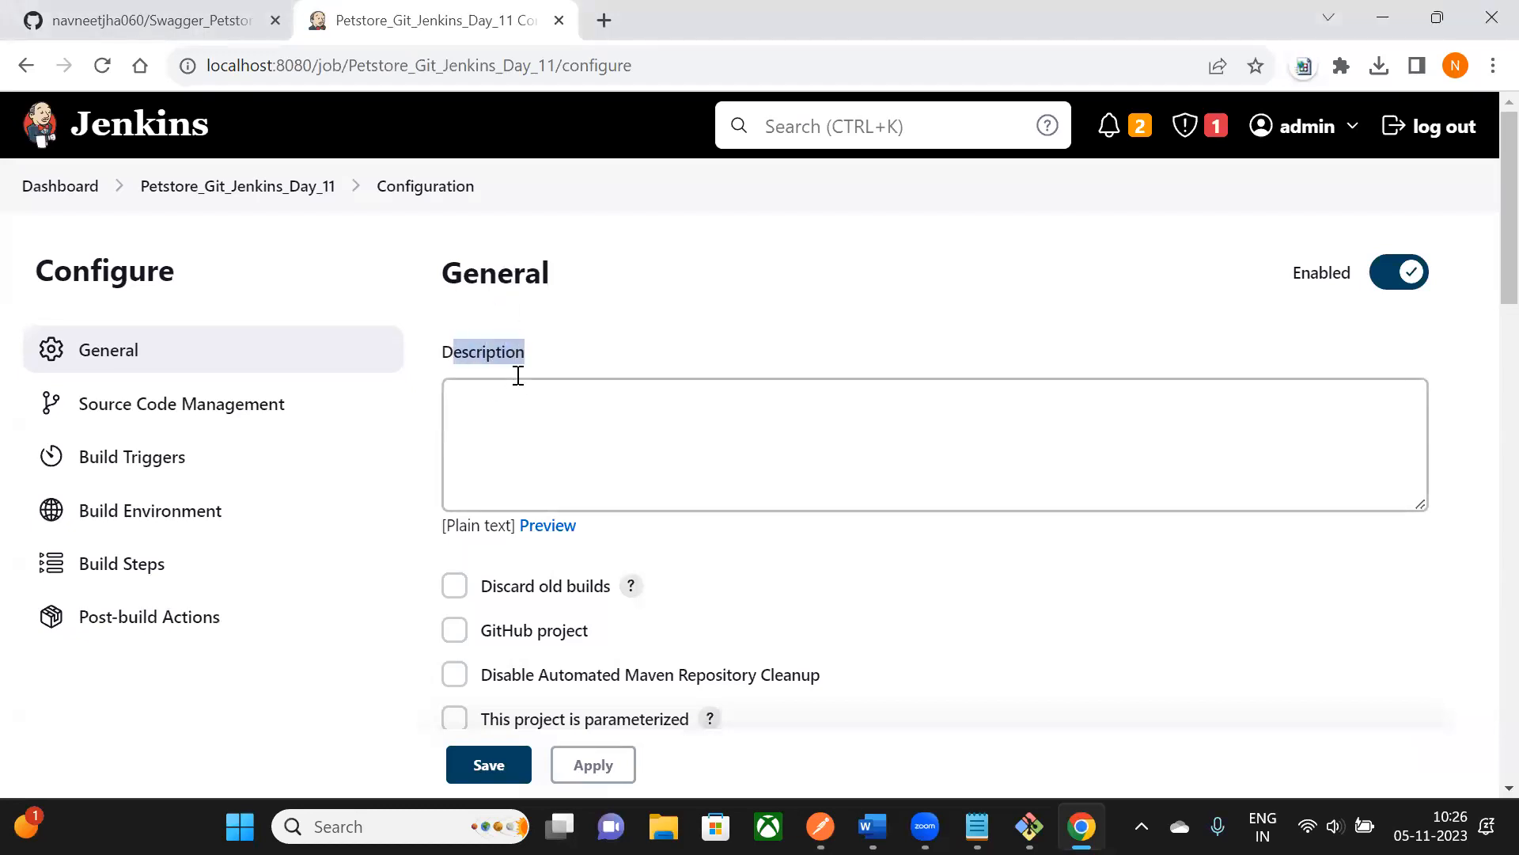
left_click(519, 411)
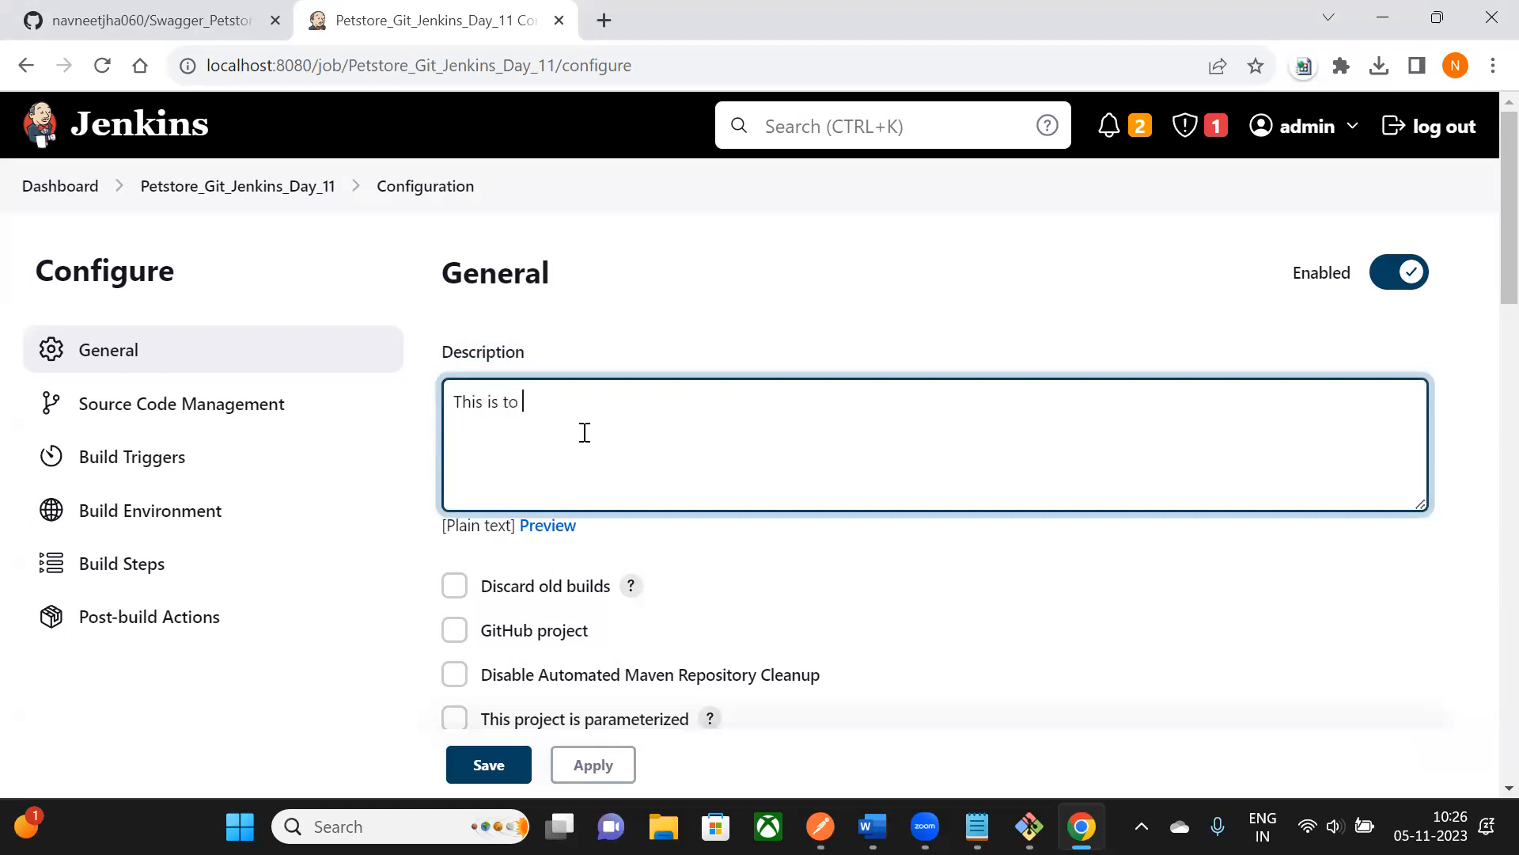
type("This is to trigger postman AAPI's ")
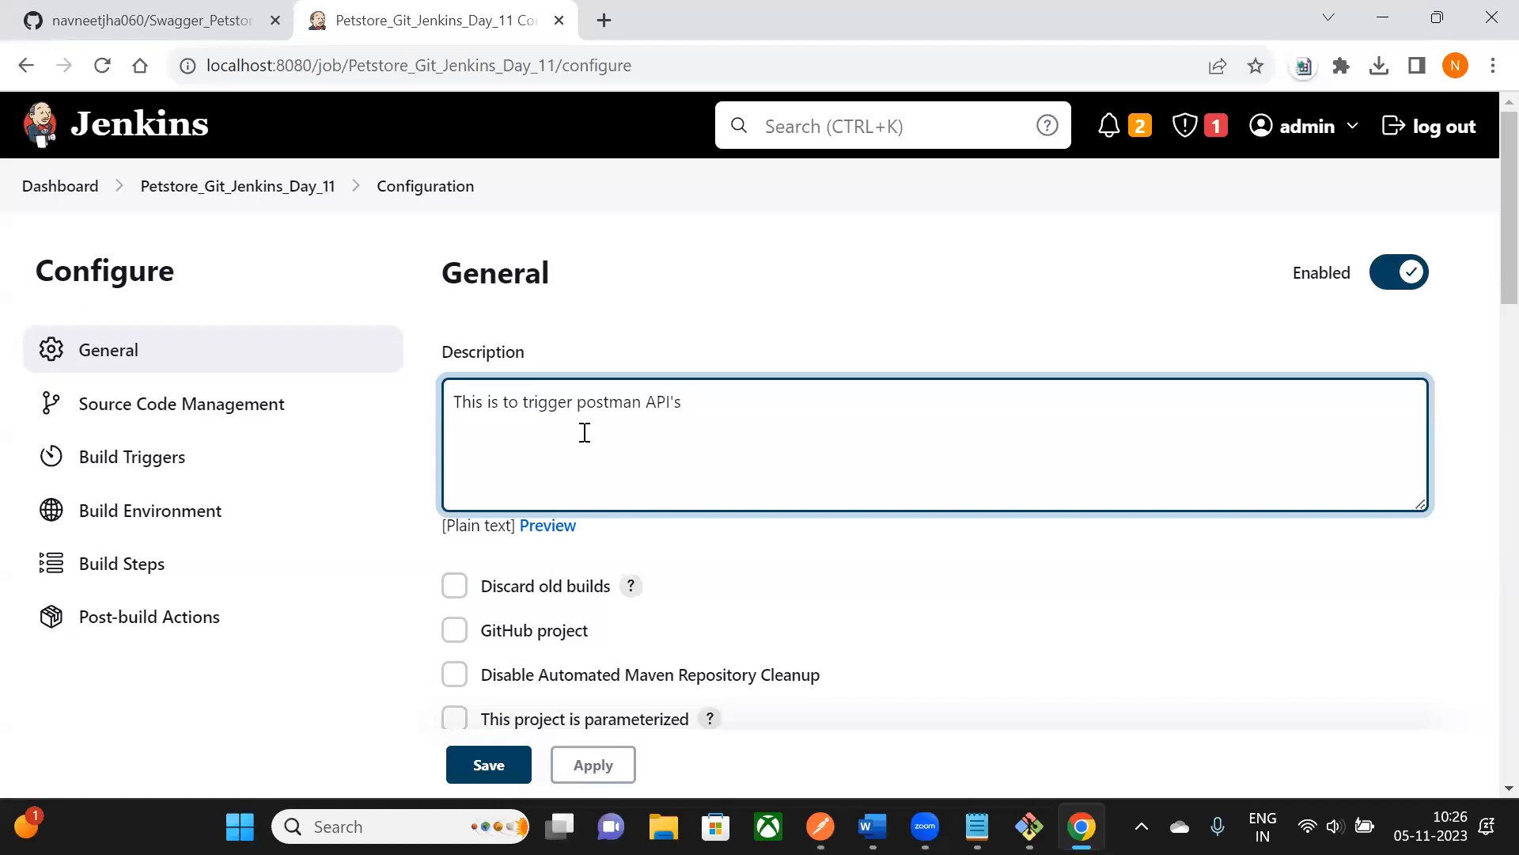
type("via Jenkin")
left_click_drag(471, 400, 763, 454)
left_click(766, 463)
left_click_drag(464, 402, 857, 405)
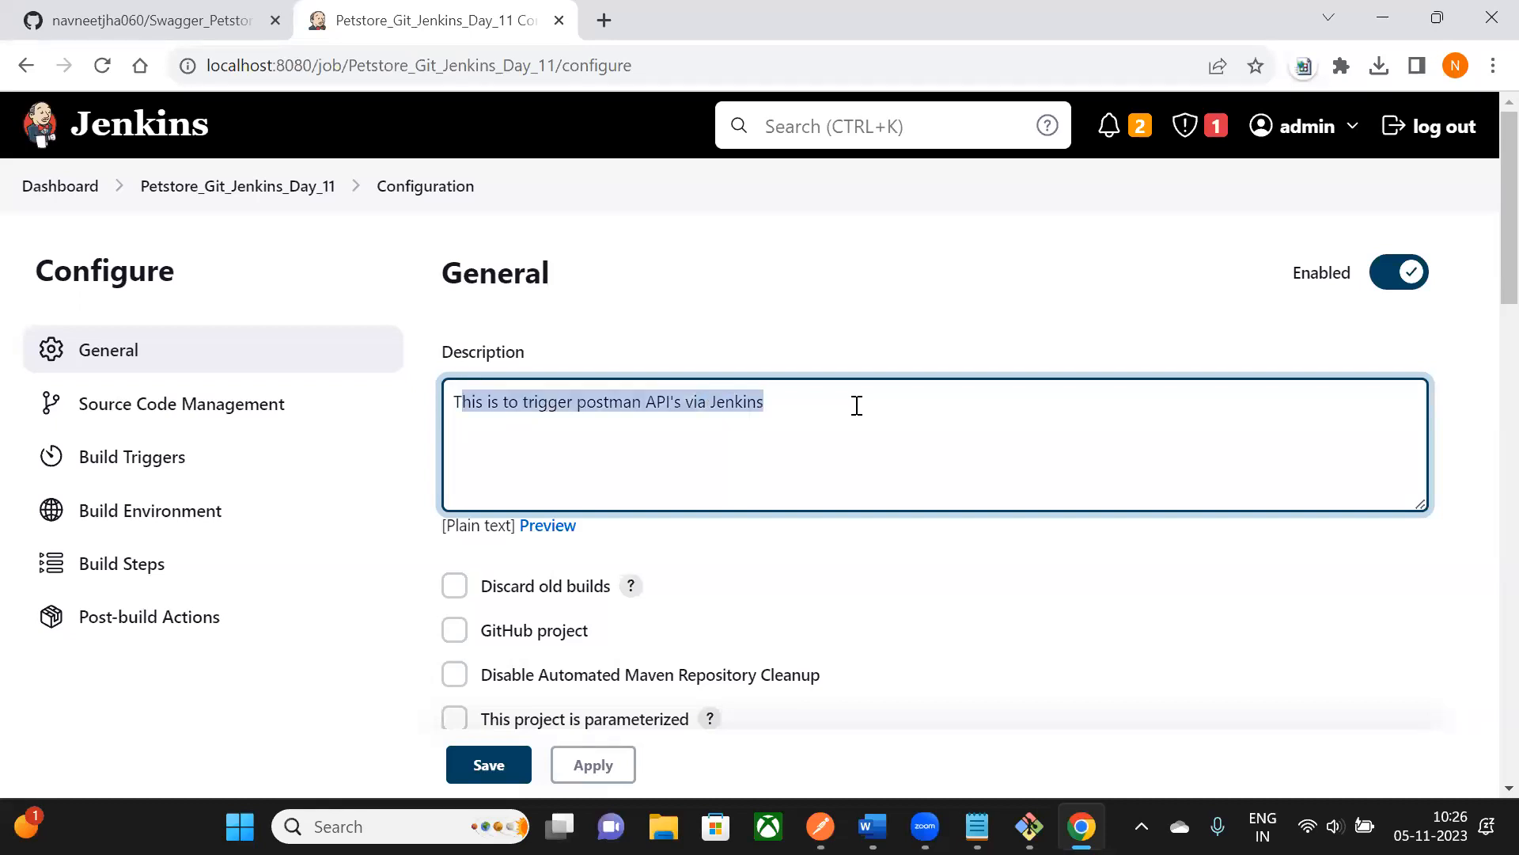
scroll(857, 405, "down", 3)
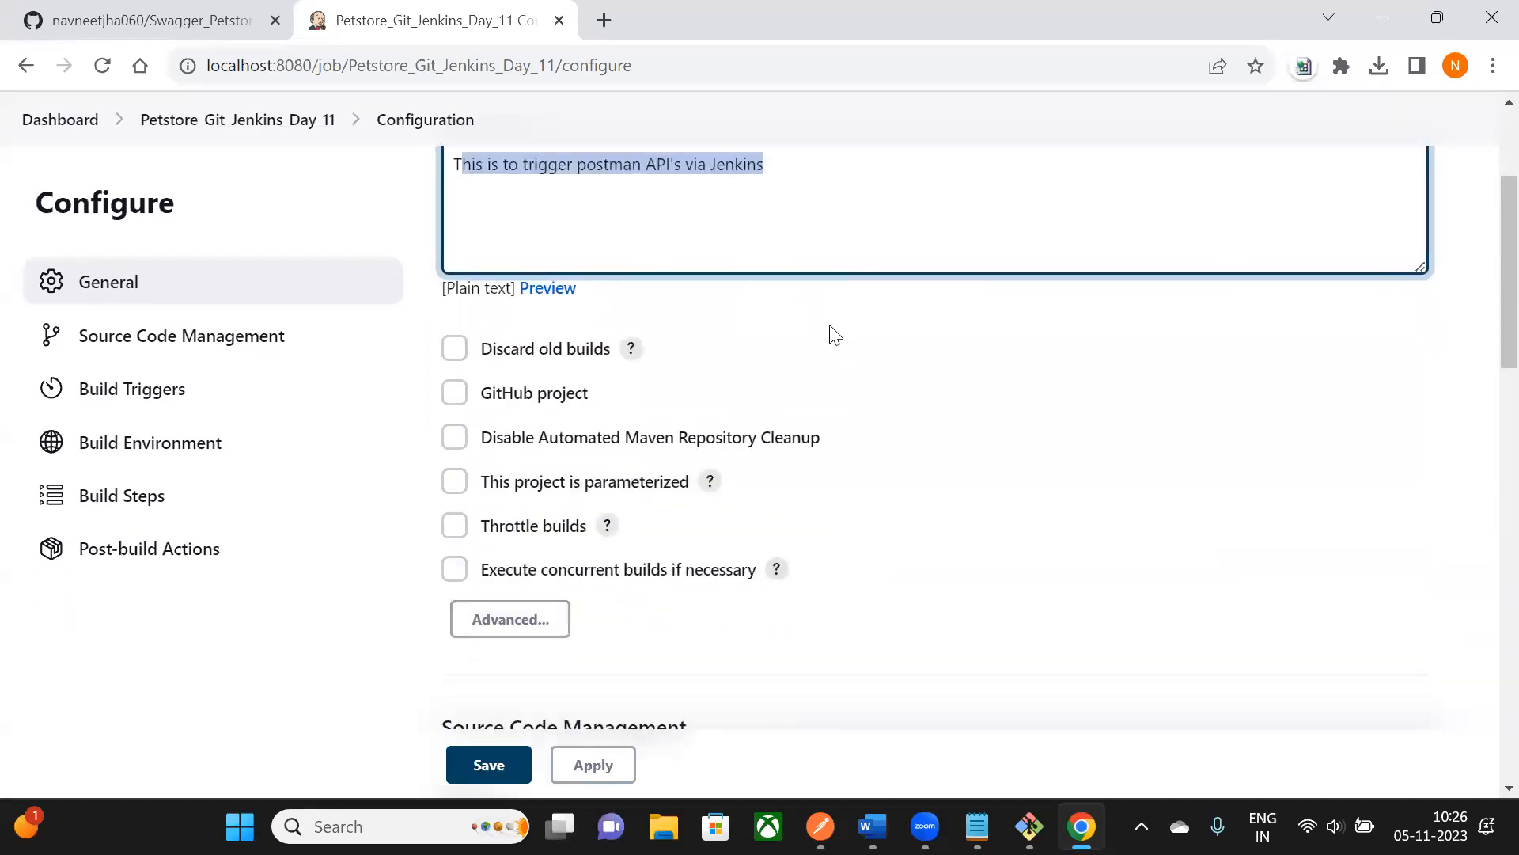
scroll(835, 335, "down", 6)
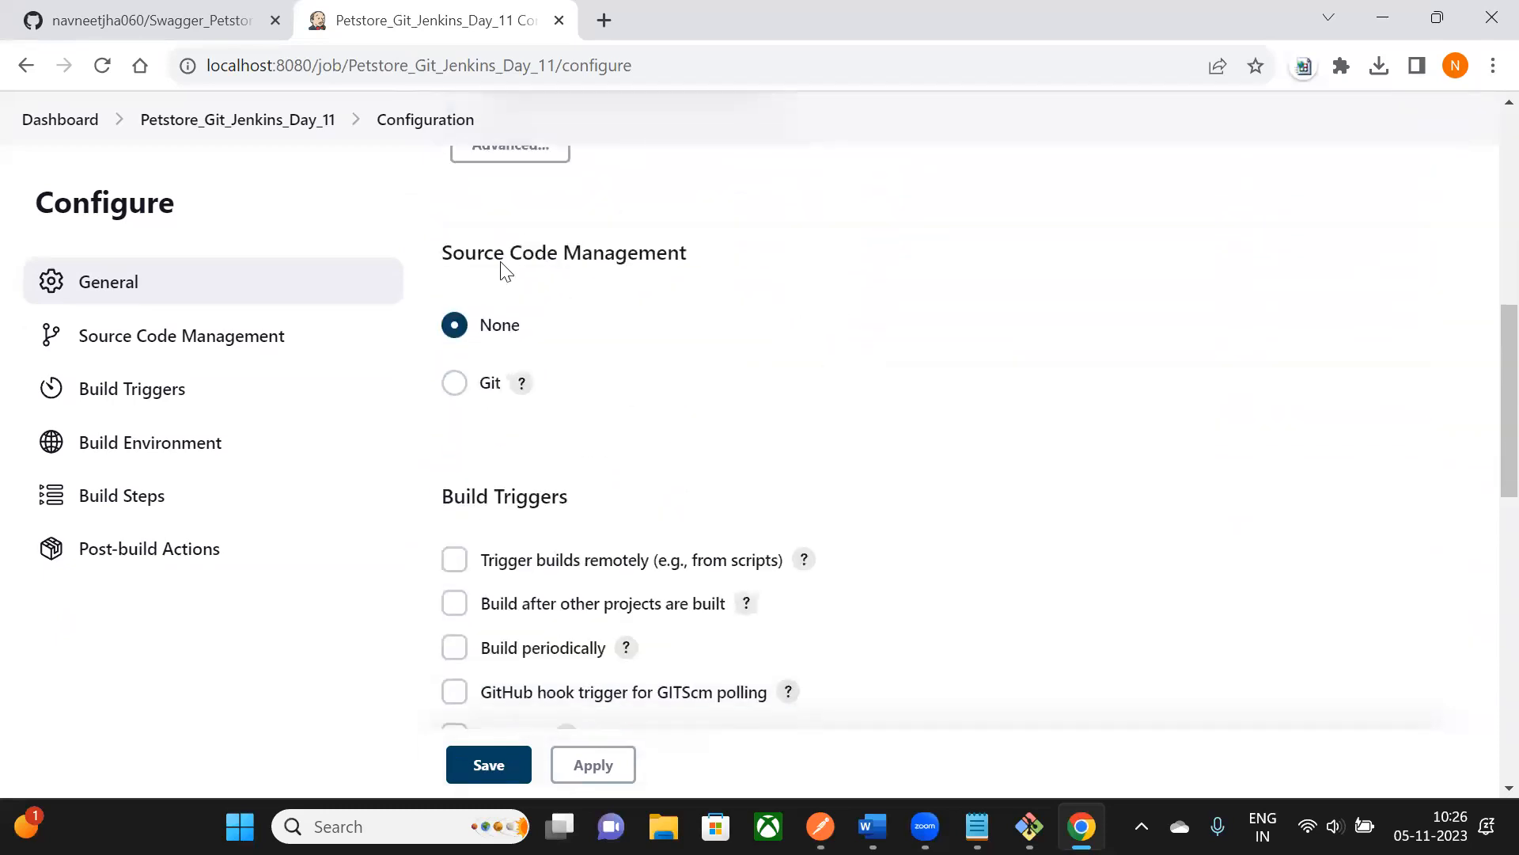
- Choose Git under Source Code Management so the Repository URL field appears
left_click_drag(447, 255, 722, 266)
left_click(704, 267)
left_click(455, 383)
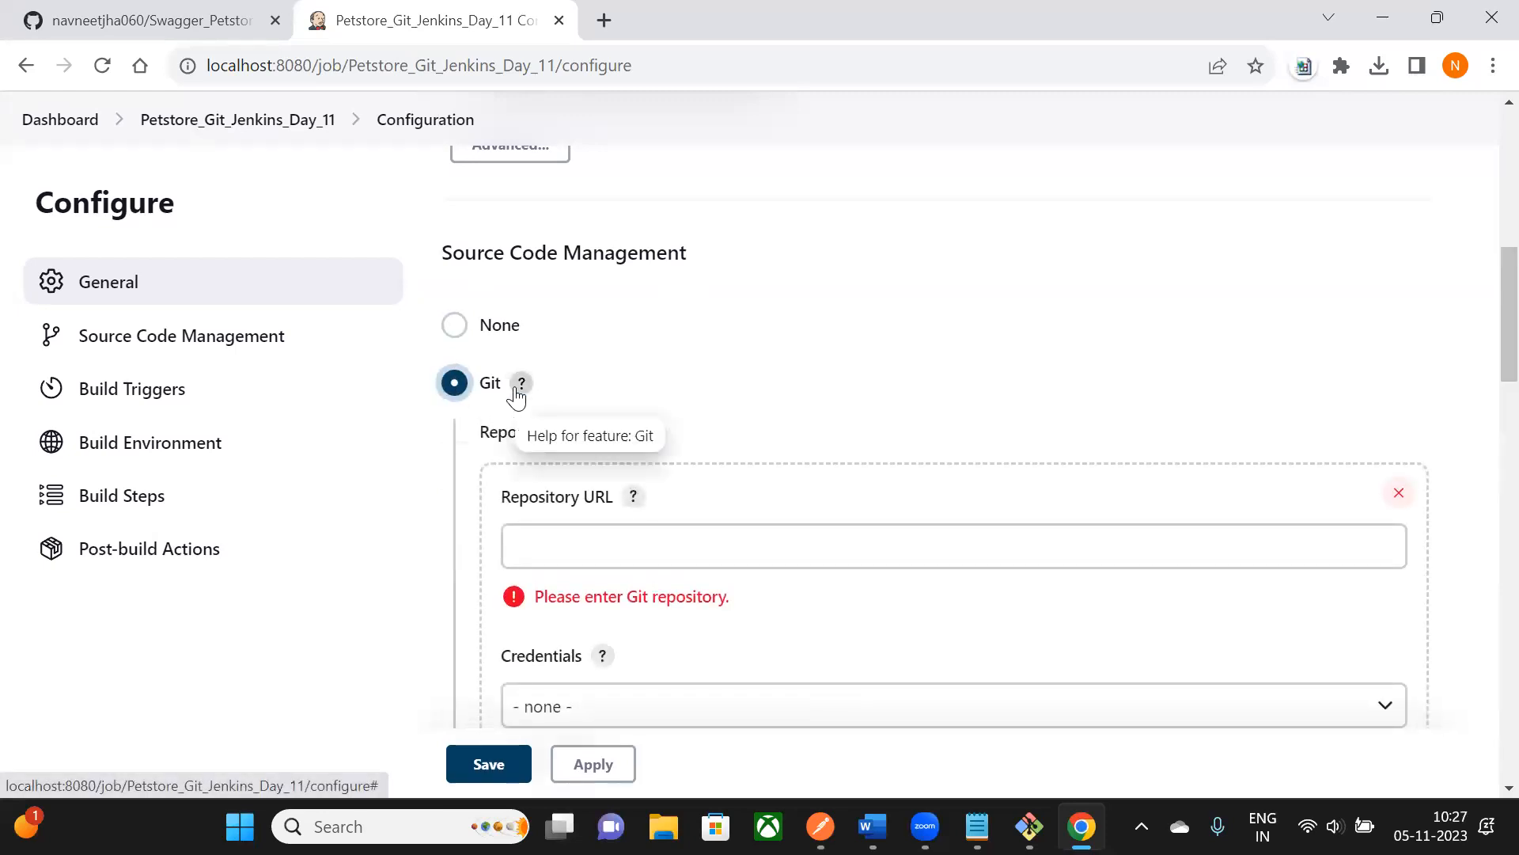
scroll(514, 386, "down", 3)
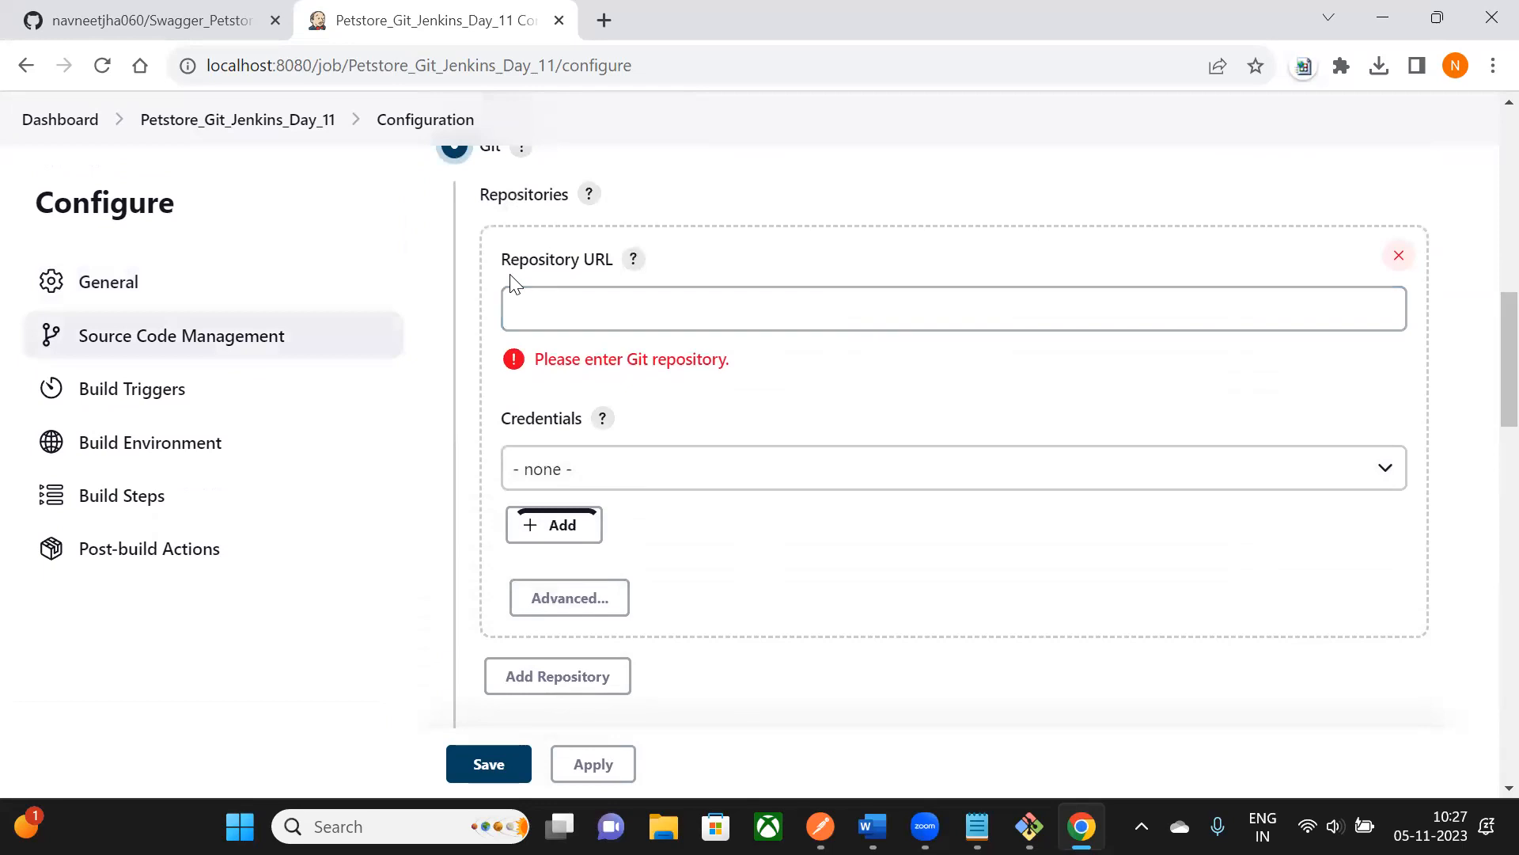
left_click_drag(503, 261, 605, 259)
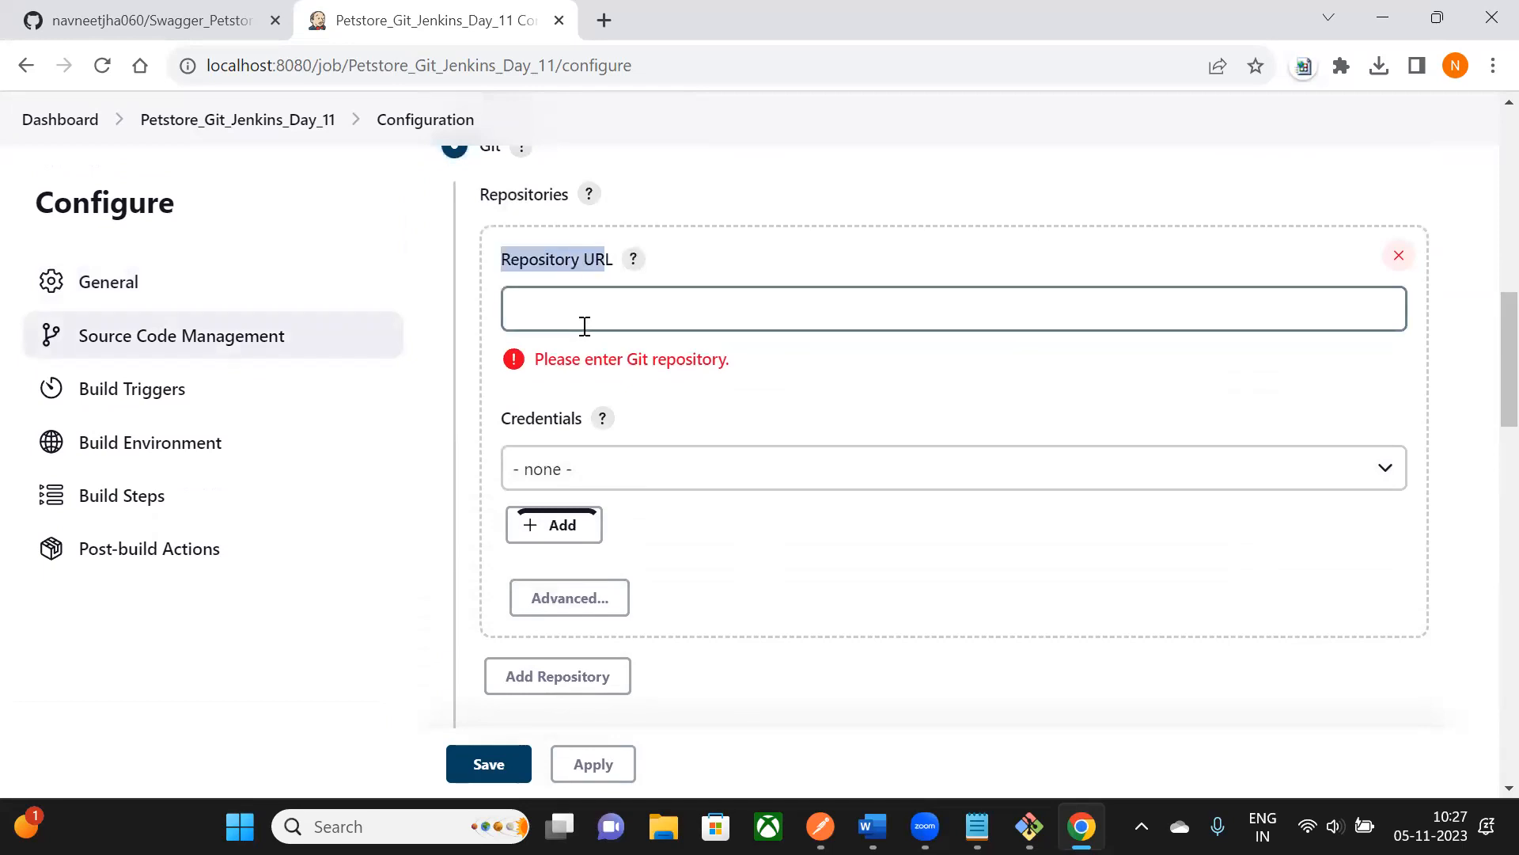
left_click_drag(510, 261, 603, 261)
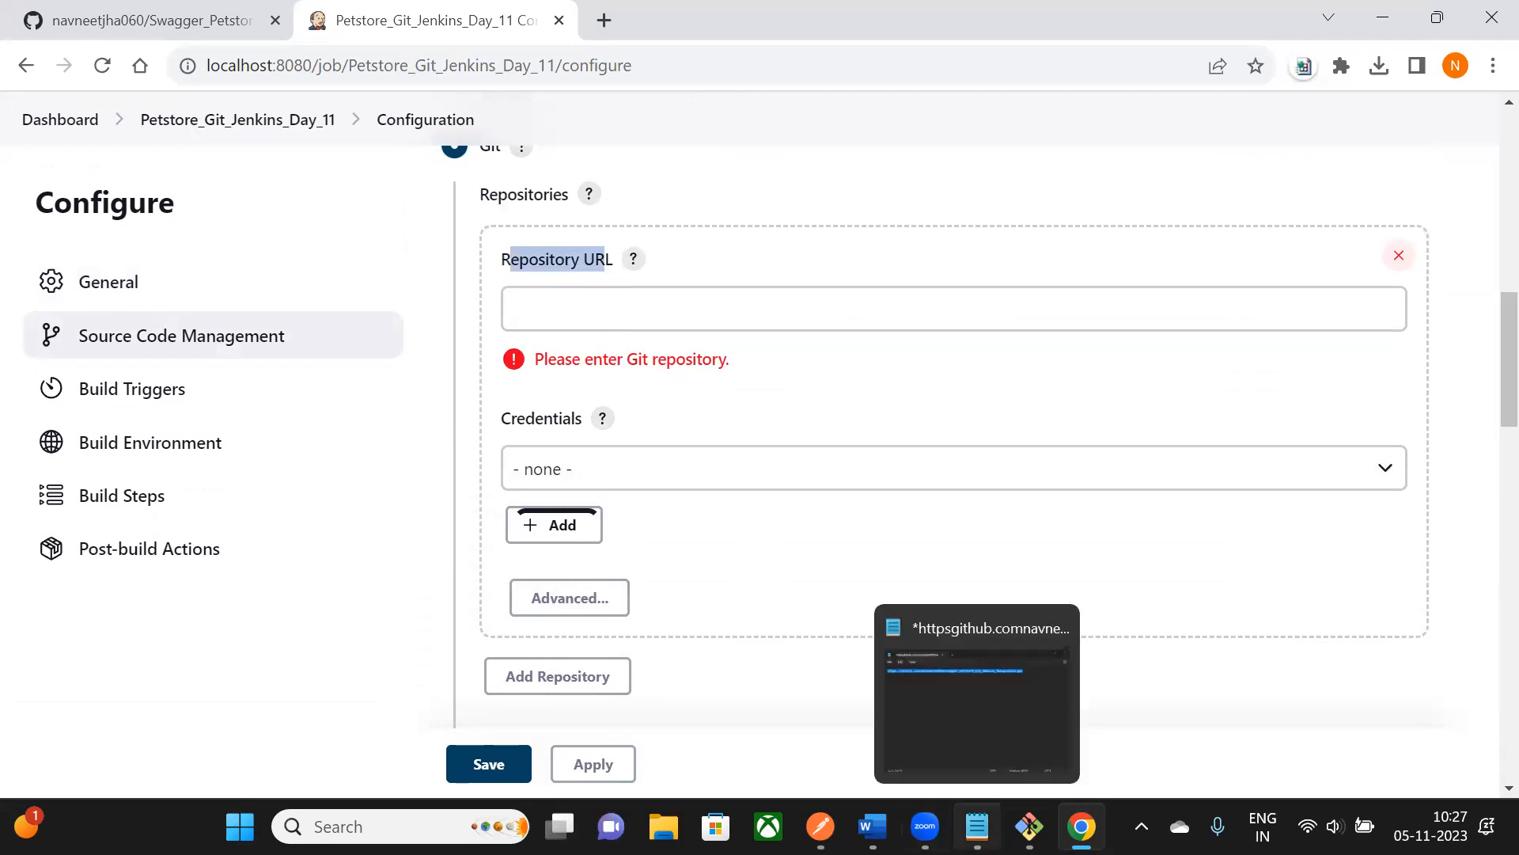
- Bring up the Swagger_Petstore_Git_Jenkins_Integration GitHub repository page
left_click(873, 826)
key("alt+Tab")
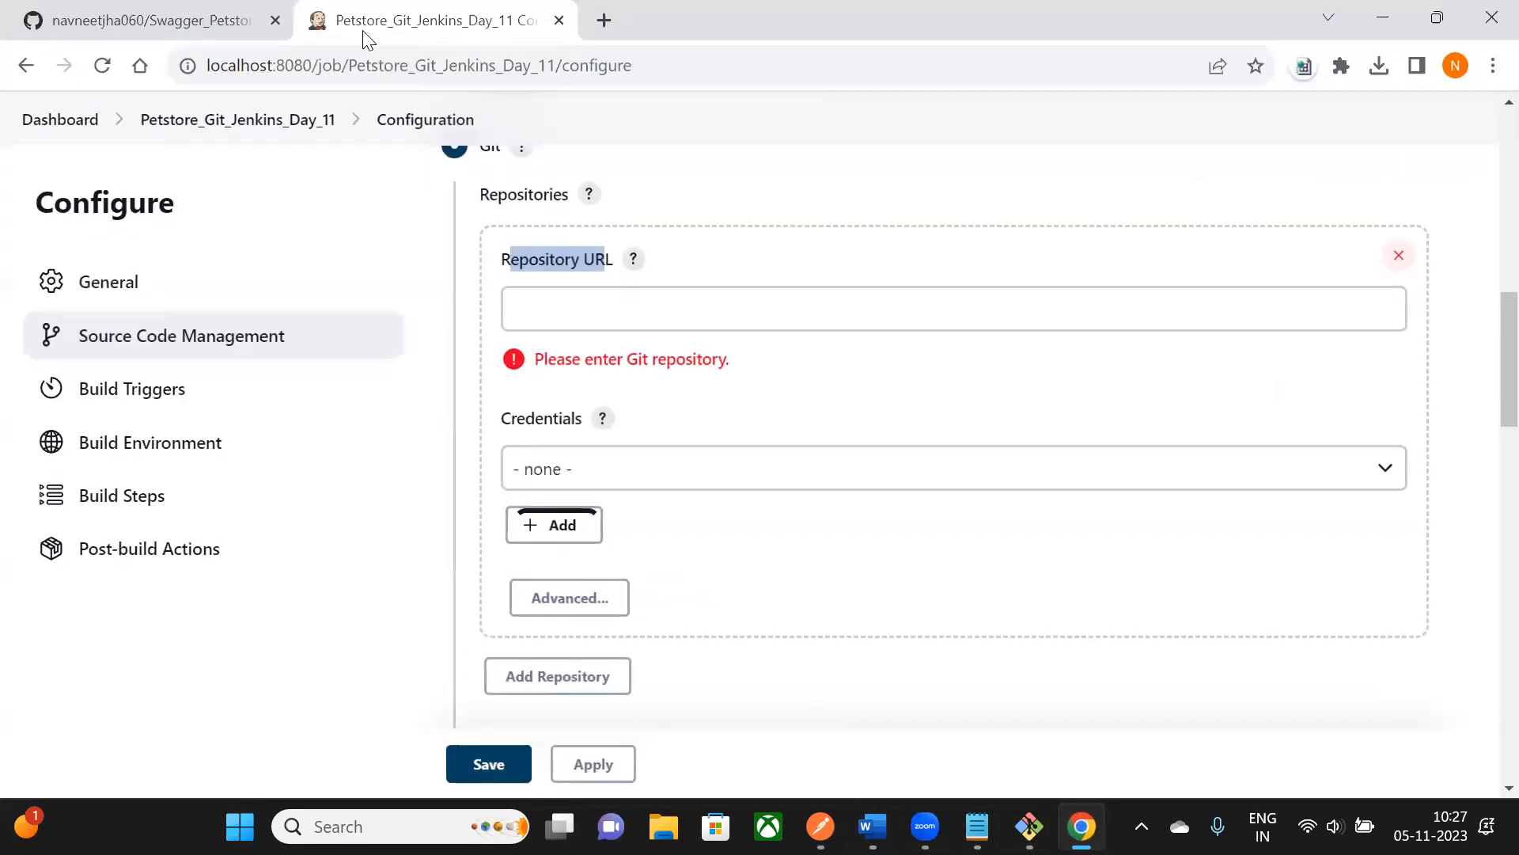
left_click(226, 22)
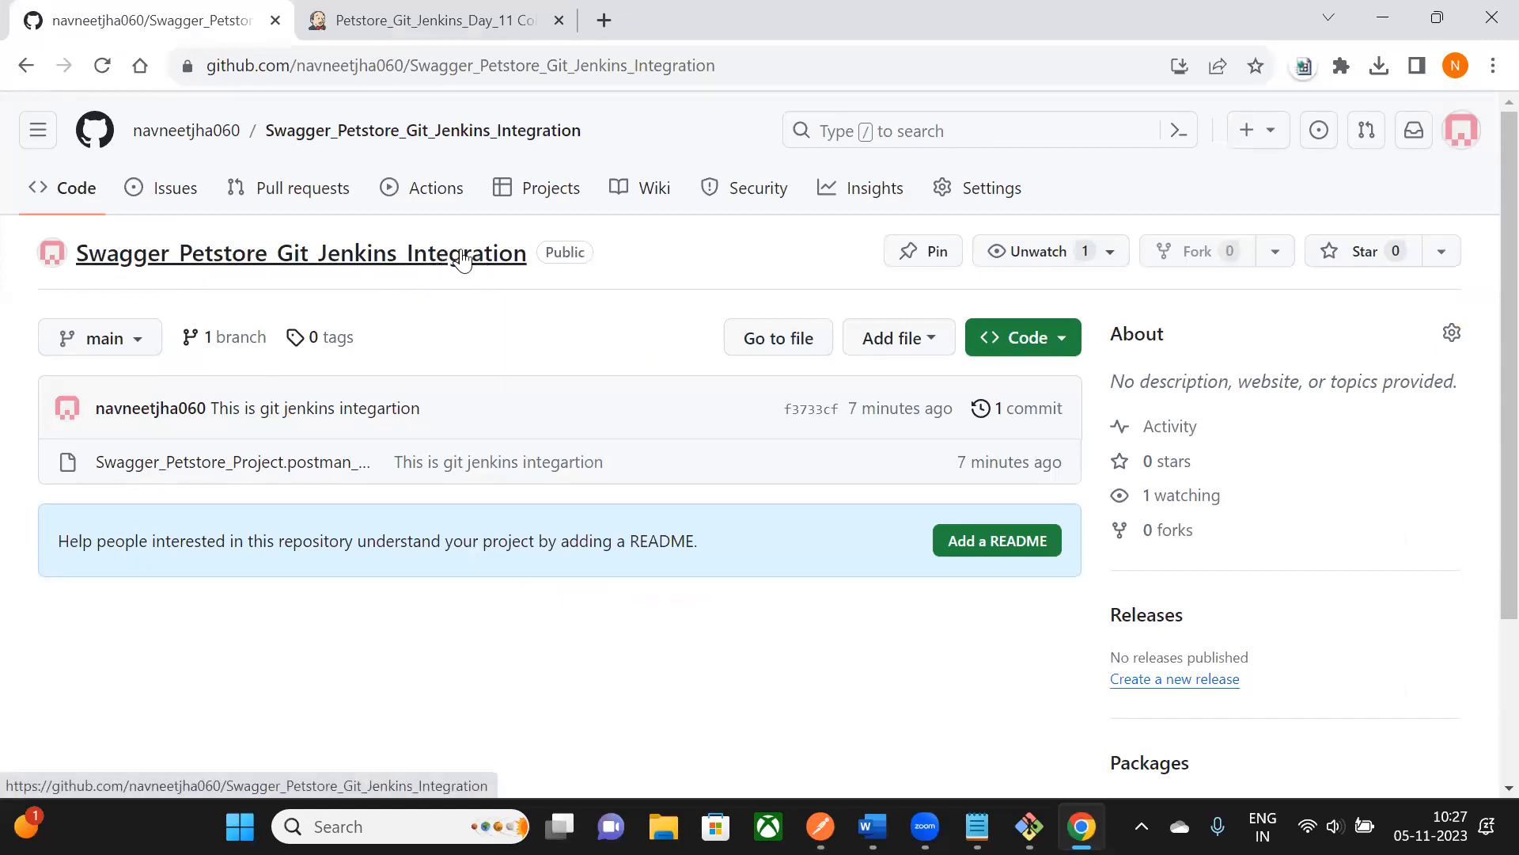
- Copy the repository's HTTPS clone URL from GitHub's Code menu and return to Jenkins
left_click(1065, 340)
left_click(665, 550)
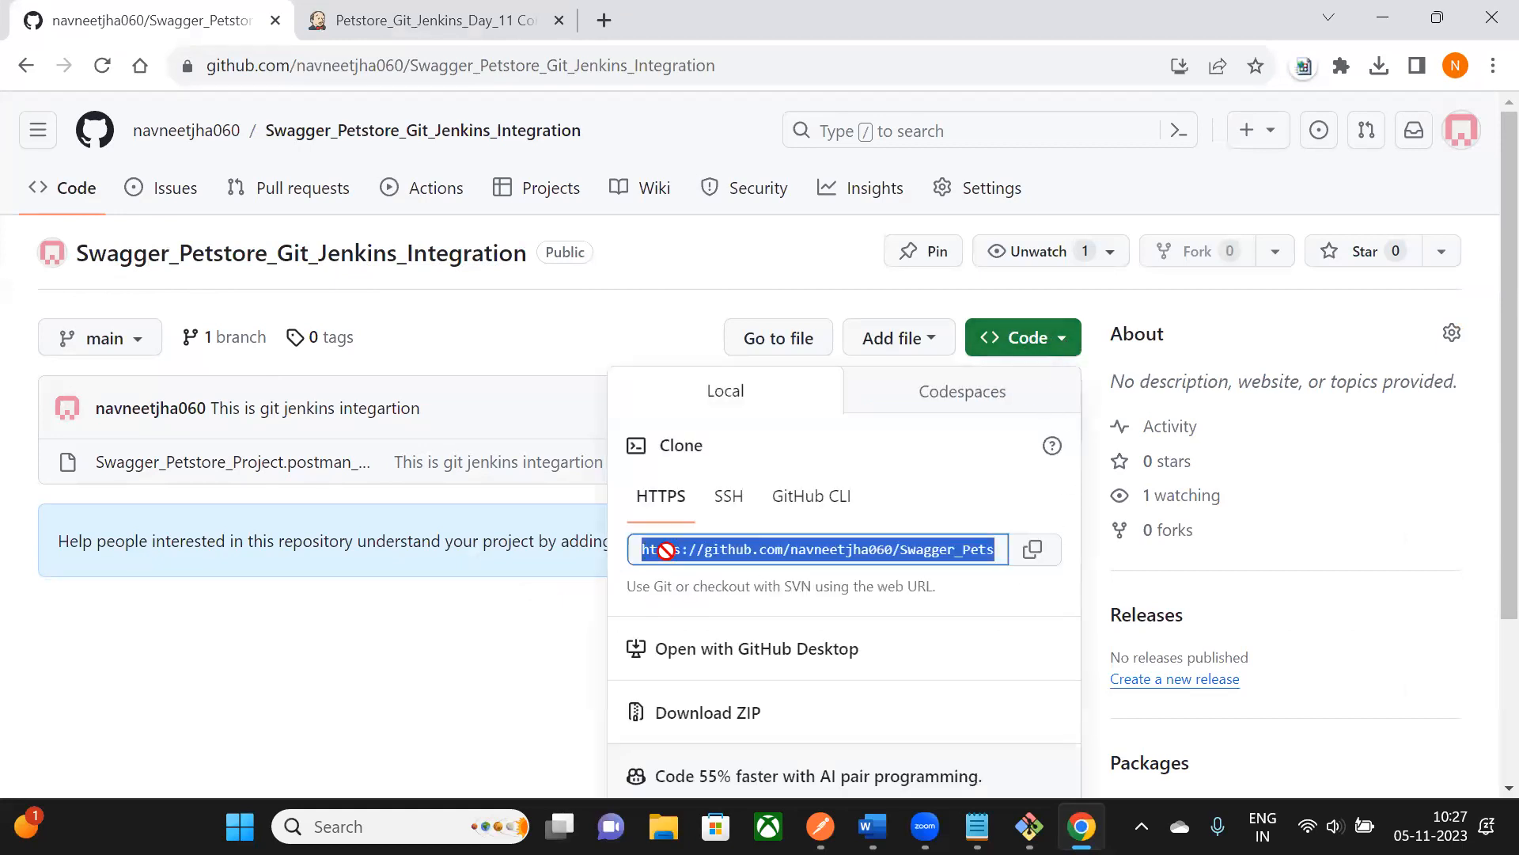
left_click(1036, 557)
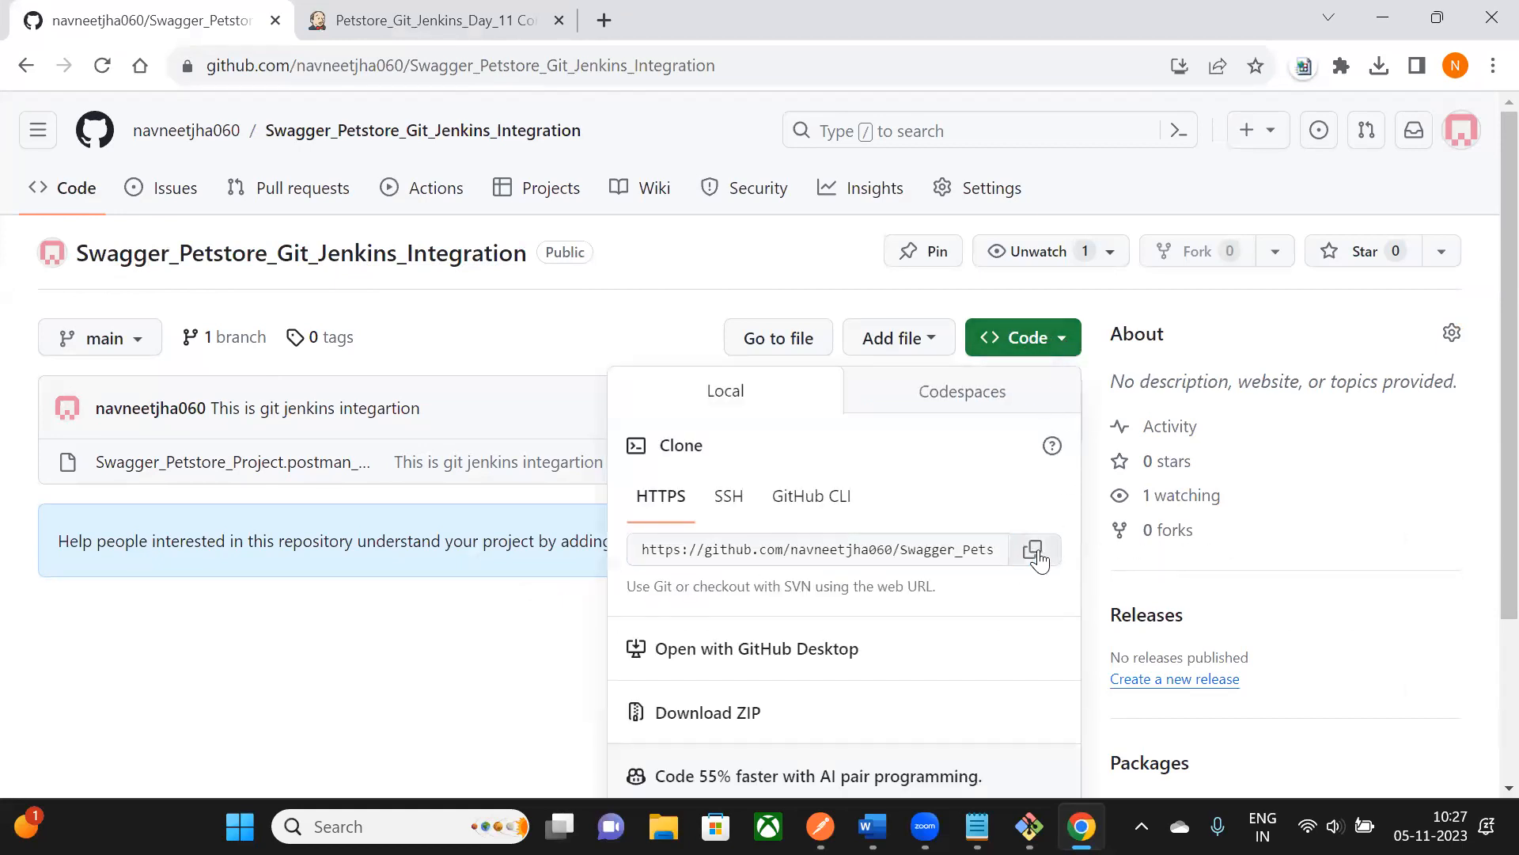
mouse_move(1082, 827)
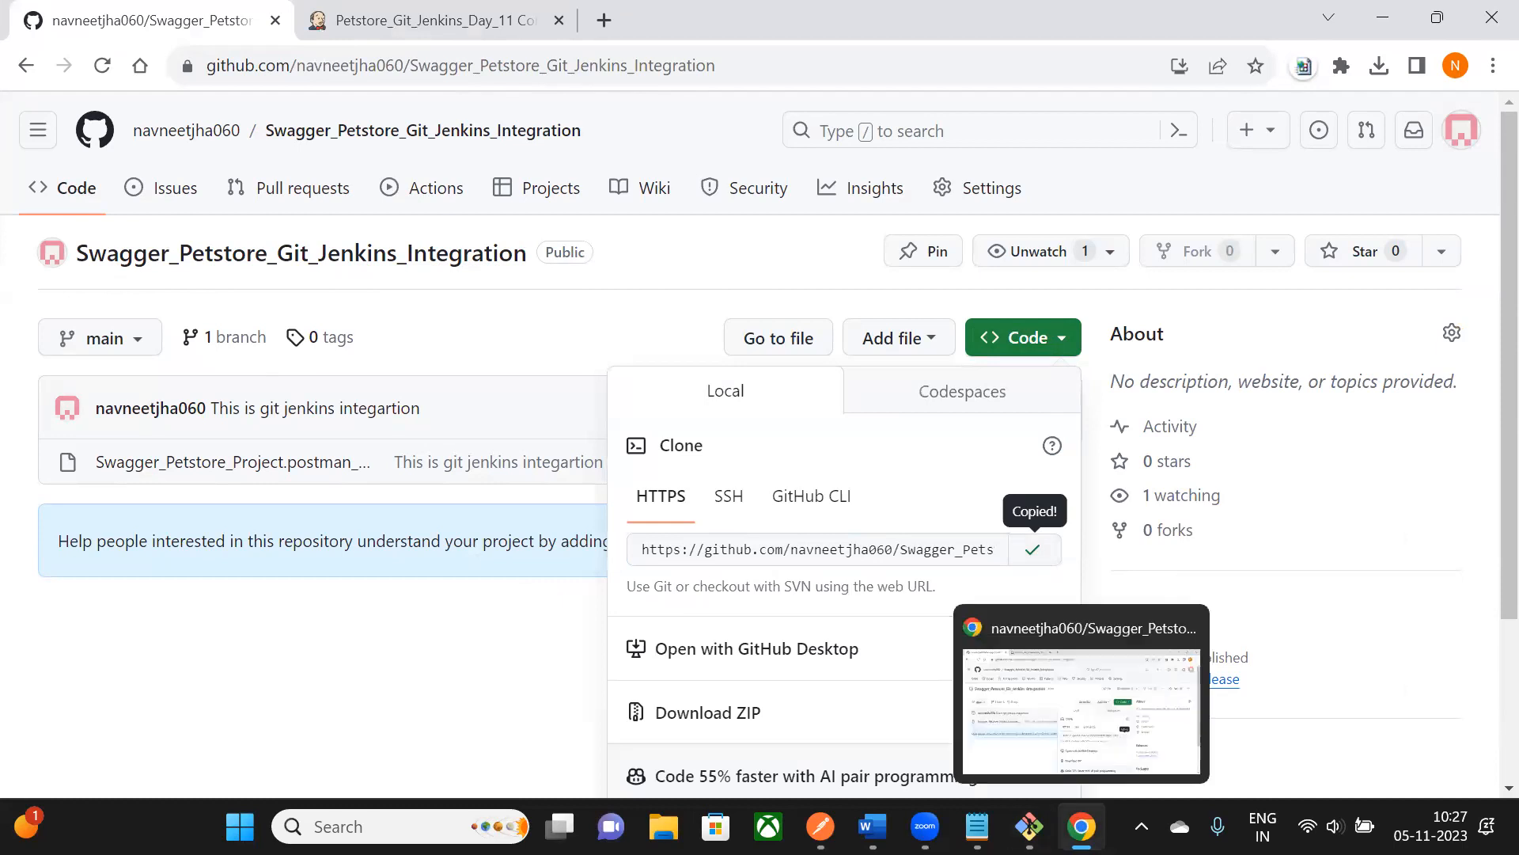
left_click(410, 25)
- Paste the HTTPS clone URL into Repository URL and review Branches to build (*/master)
left_click(546, 308)
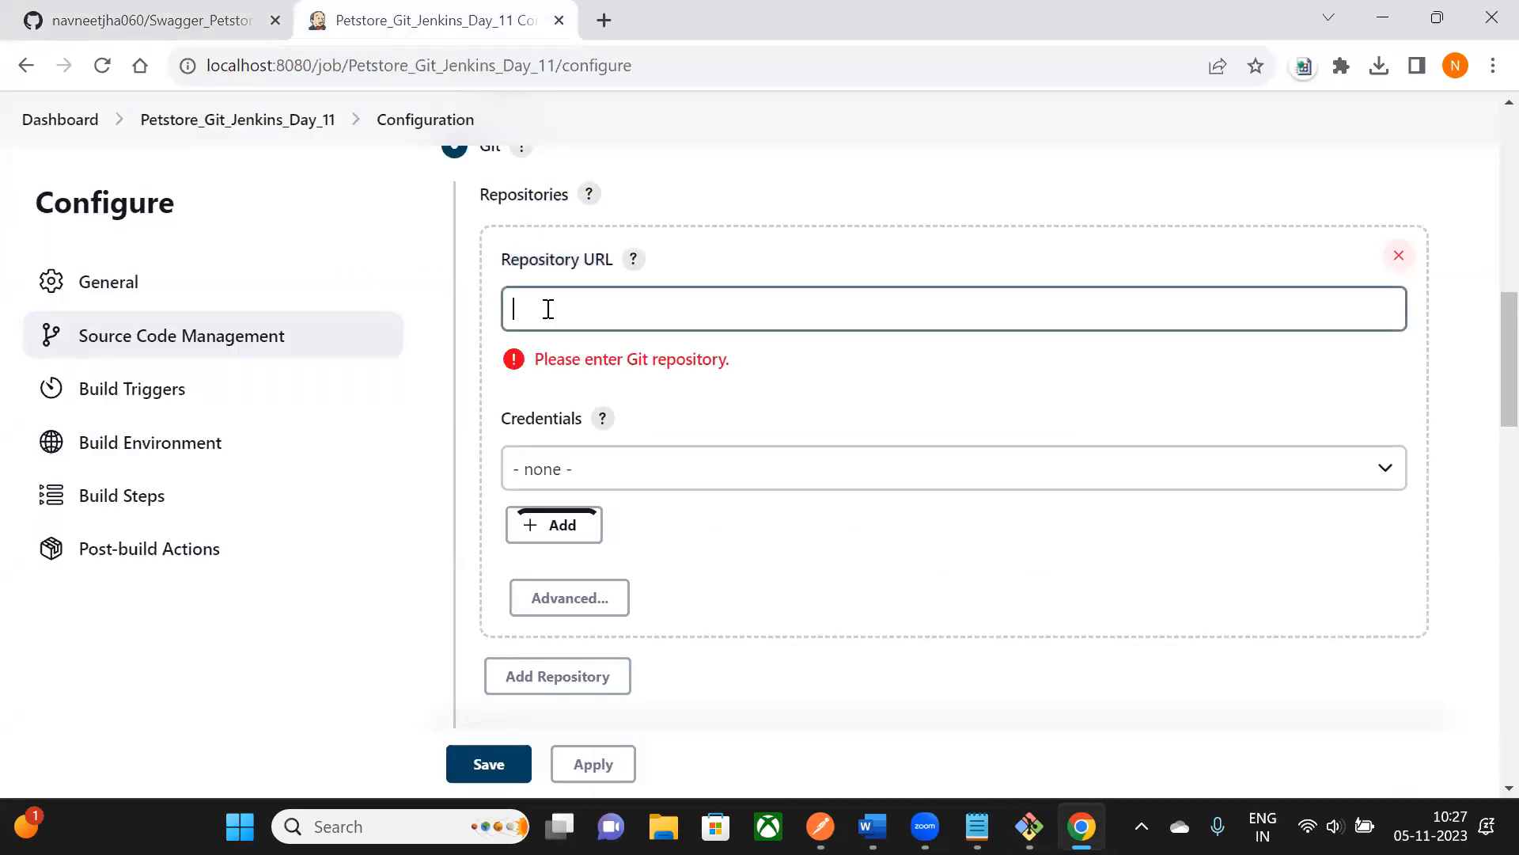
key("ctrl+v")
left_click_drag(528, 311, 1116, 312)
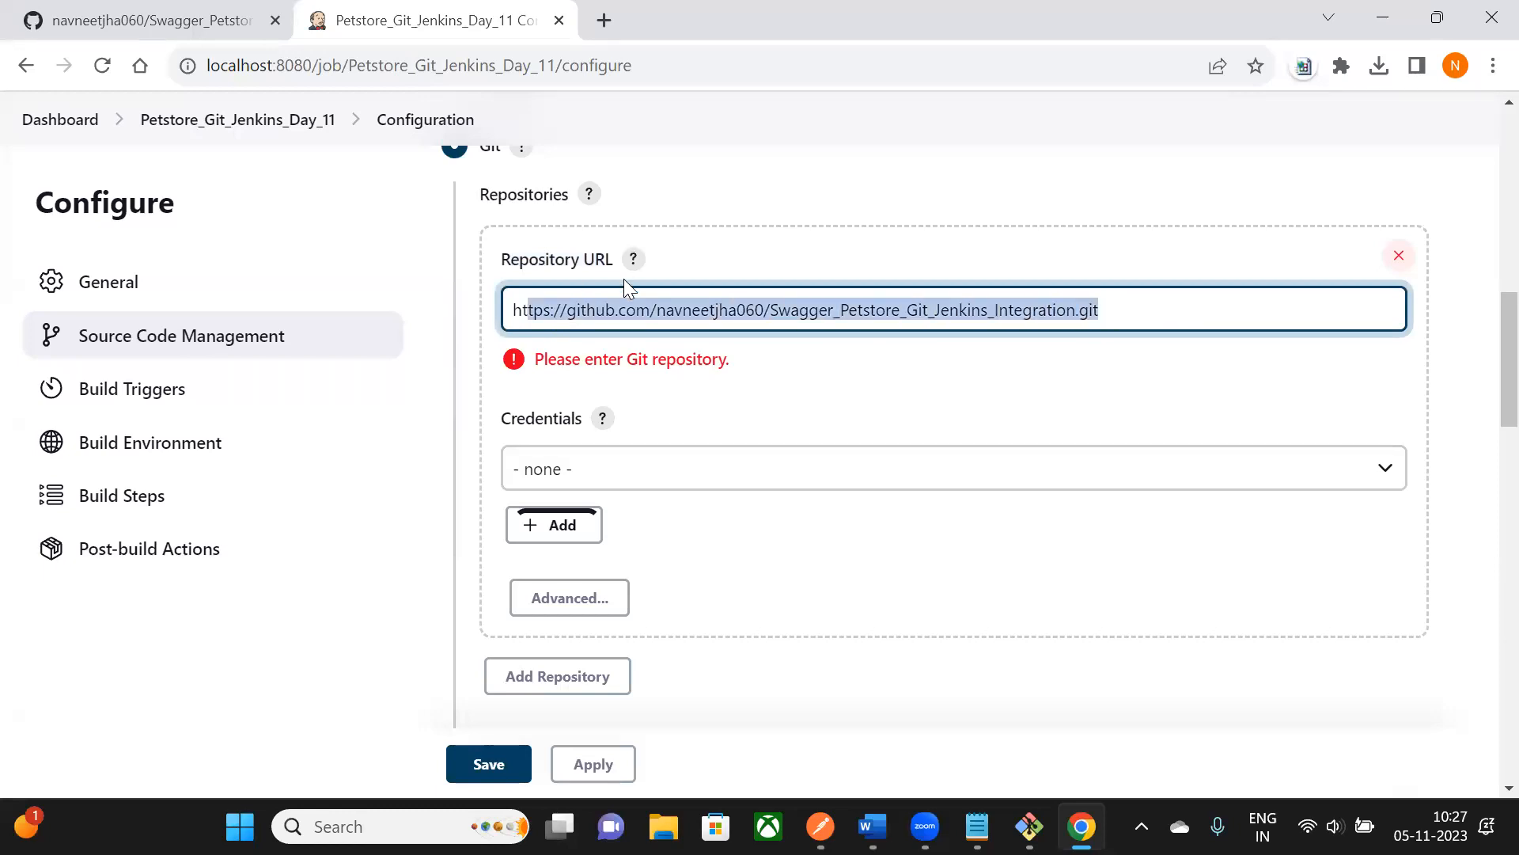
scroll(627, 388, "down", 1)
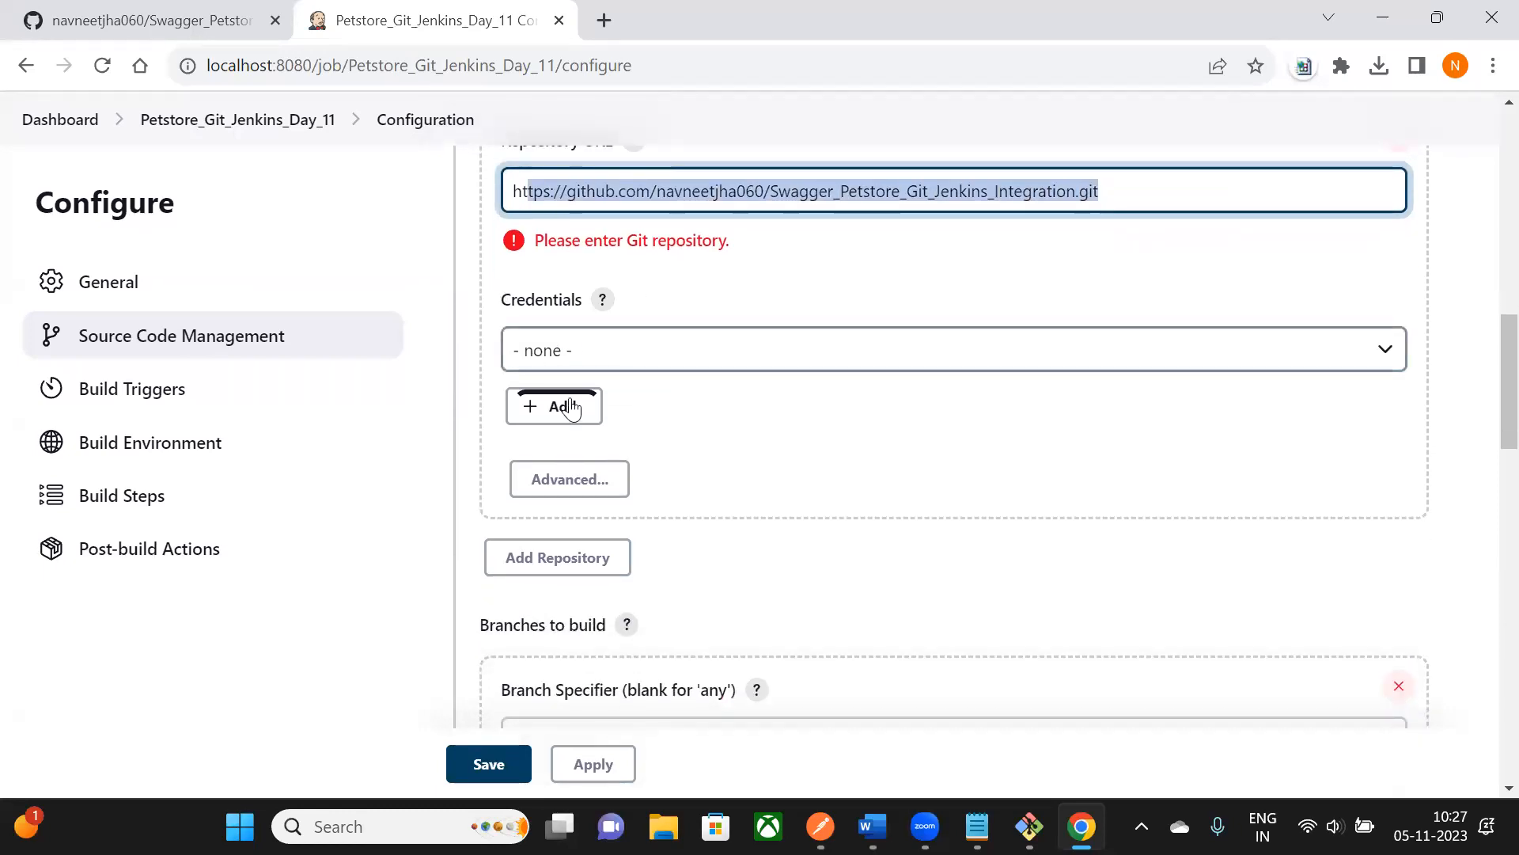
scroll(658, 397, "down", 3)
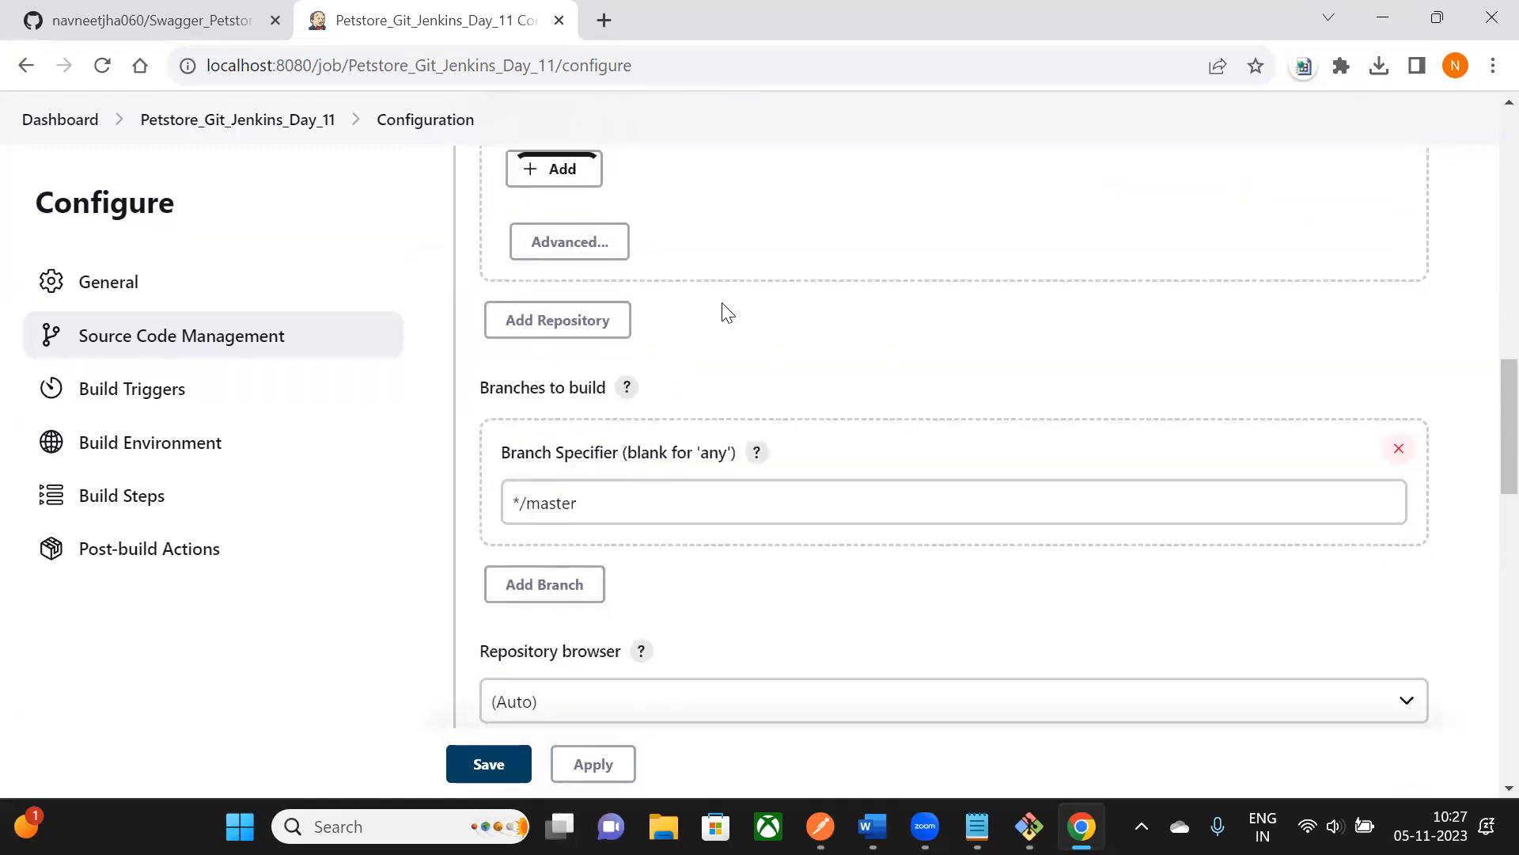
scroll(726, 313, "down", 1)
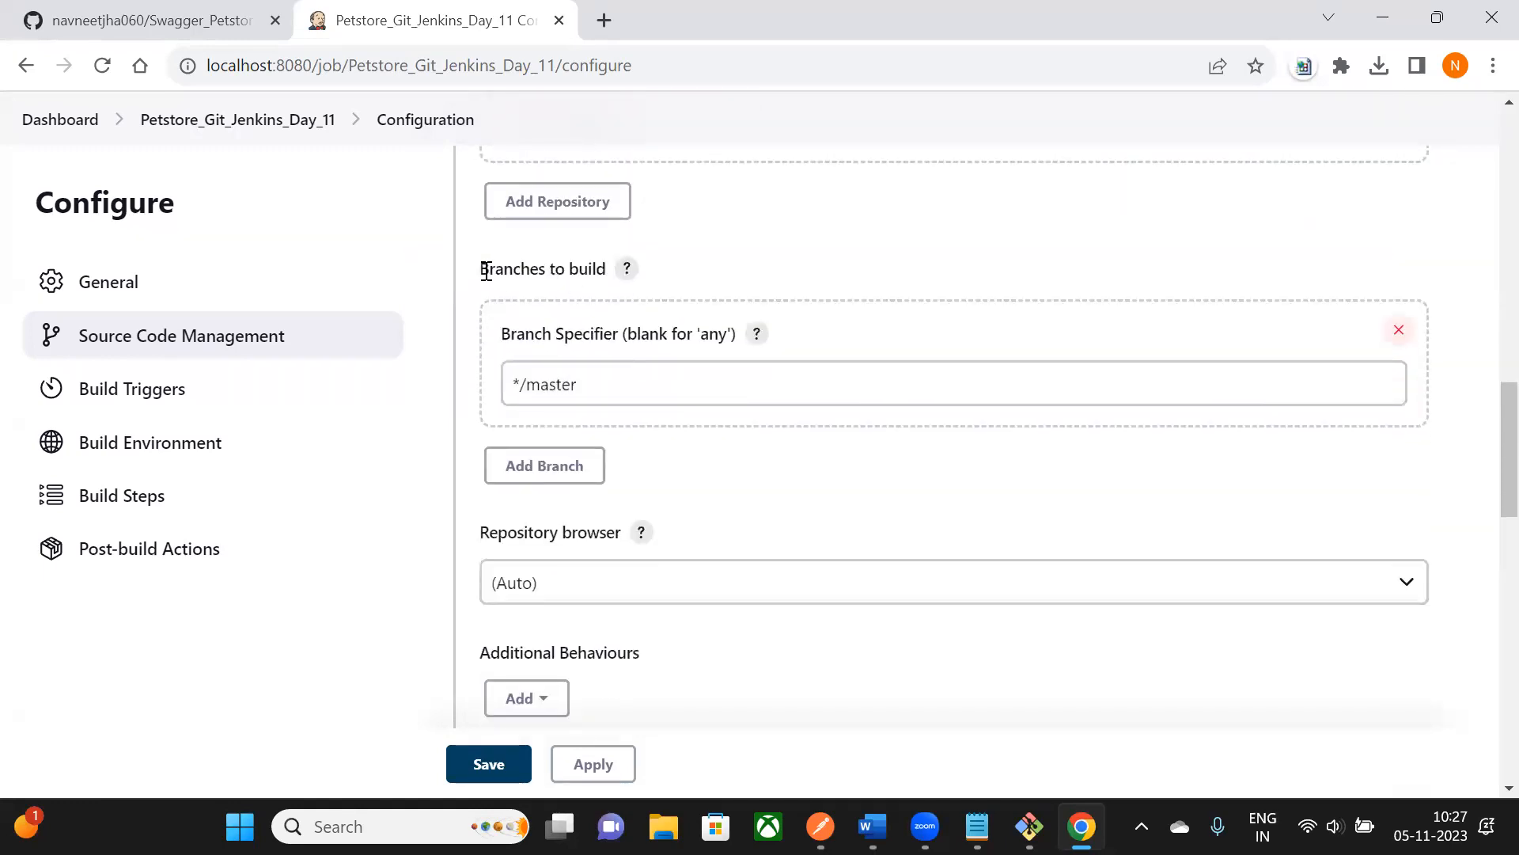
left_click_drag(484, 271, 596, 281)
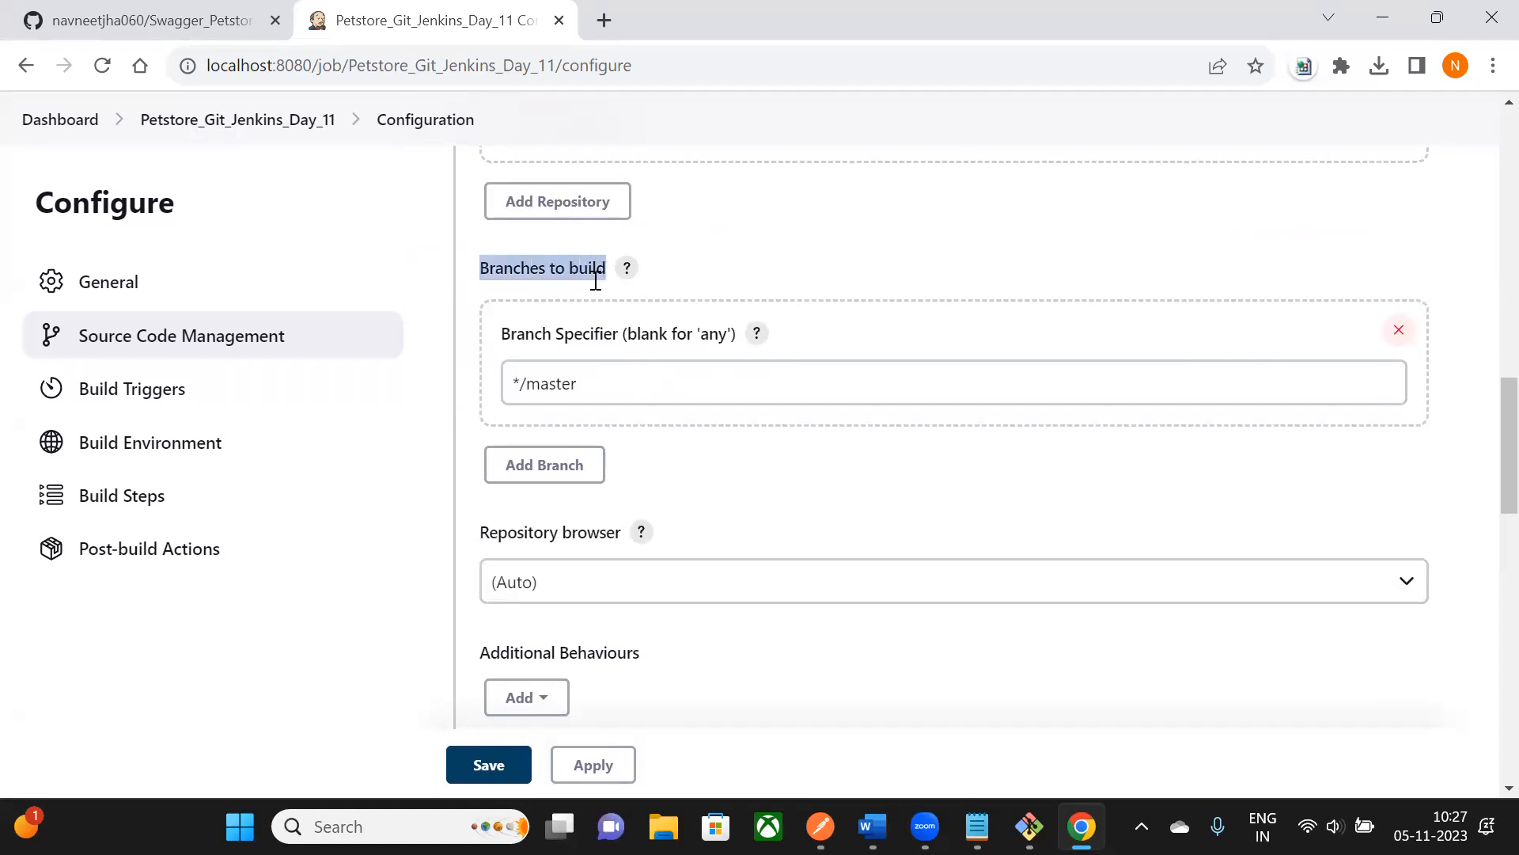
scroll(601, 304, "up", 1)
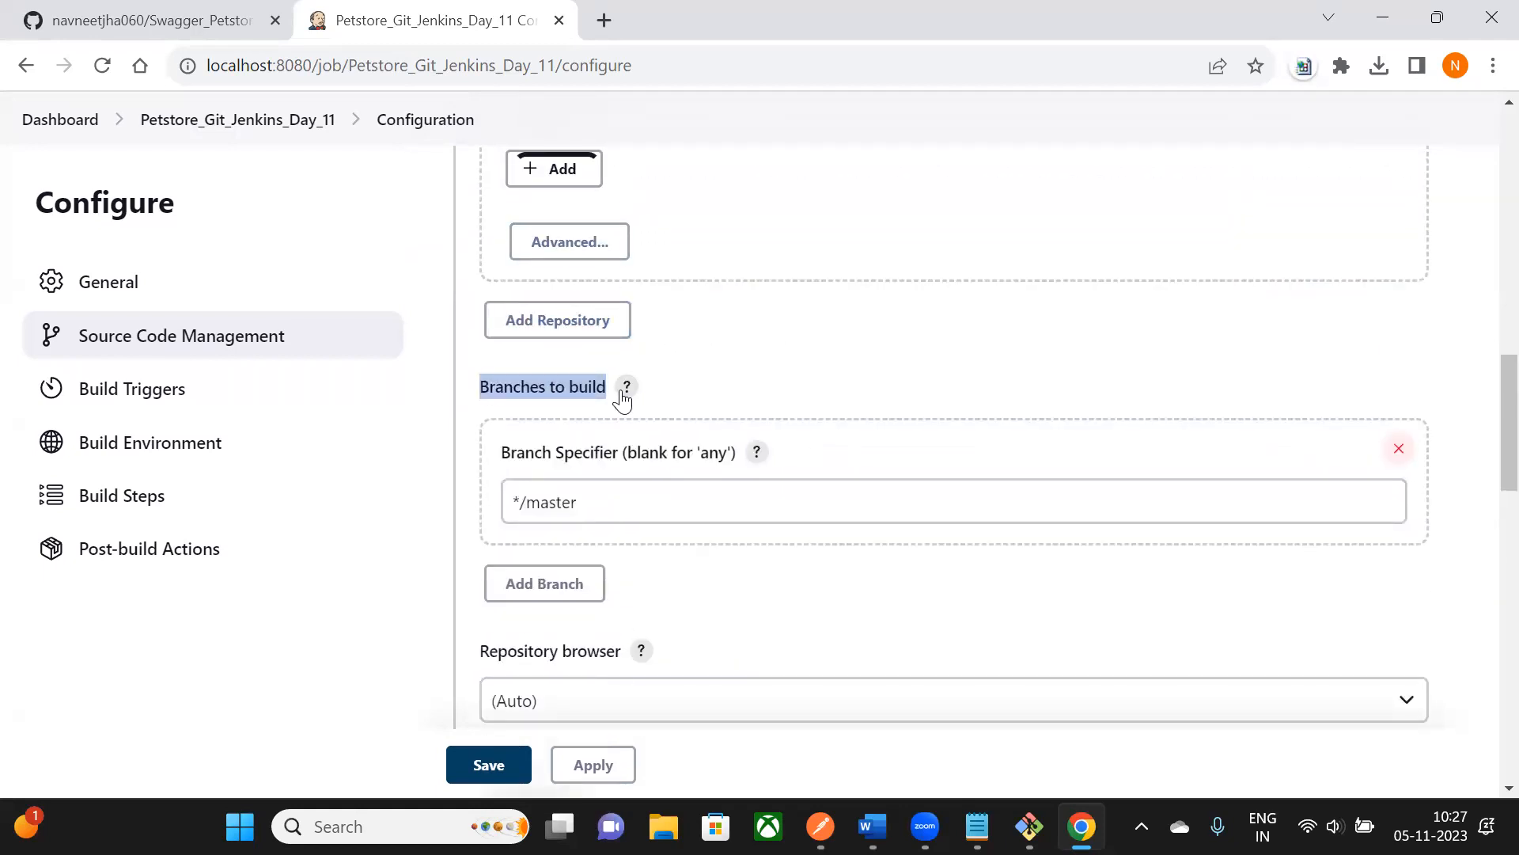
- Verify on GitHub that main is the repository's only branch, then go back to Jenkins
left_click(202, 26)
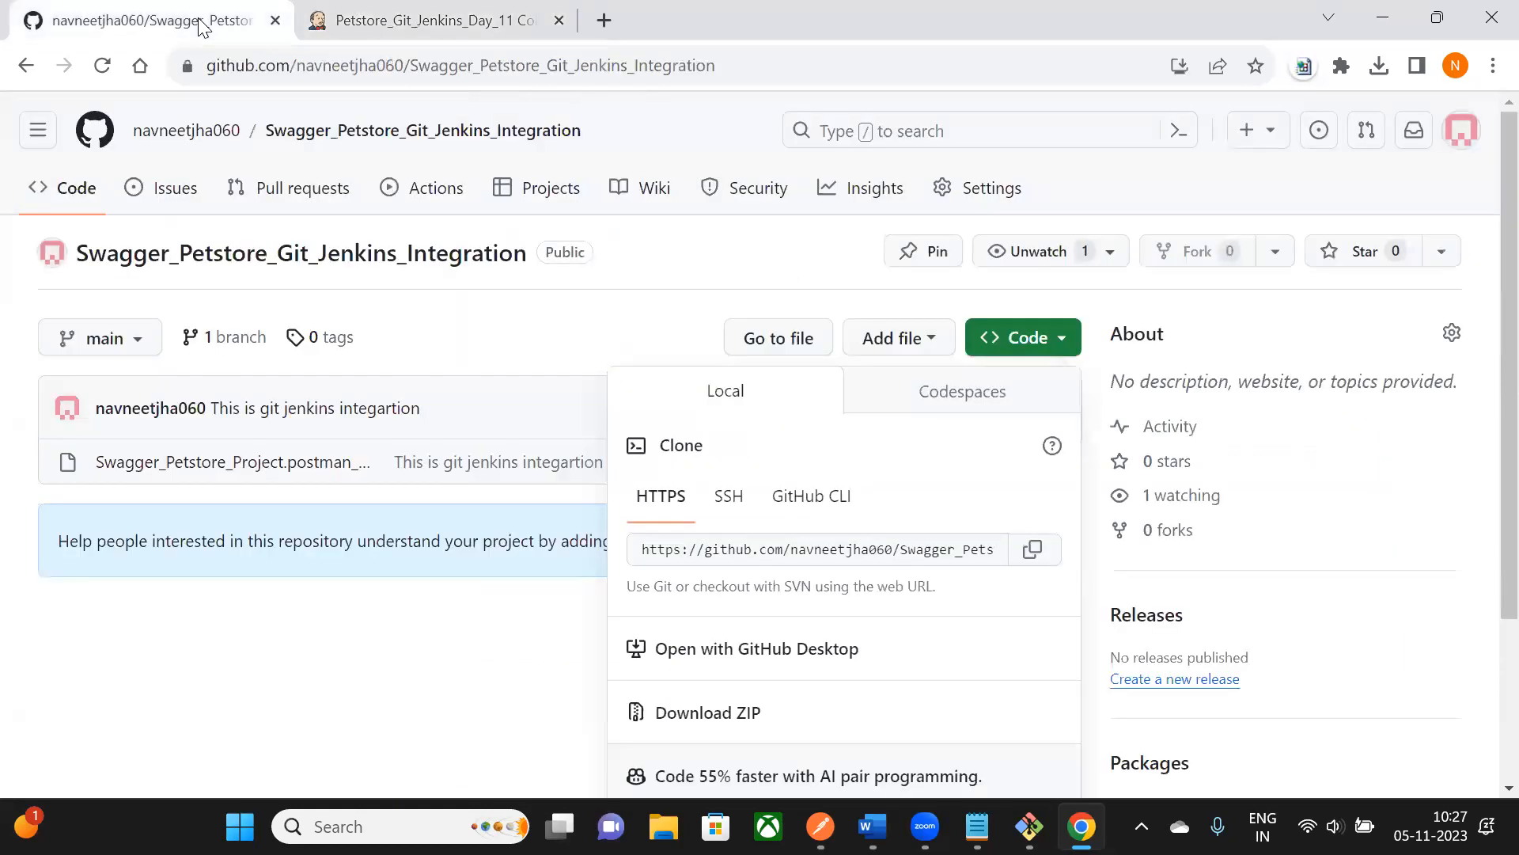
left_click(376, 712)
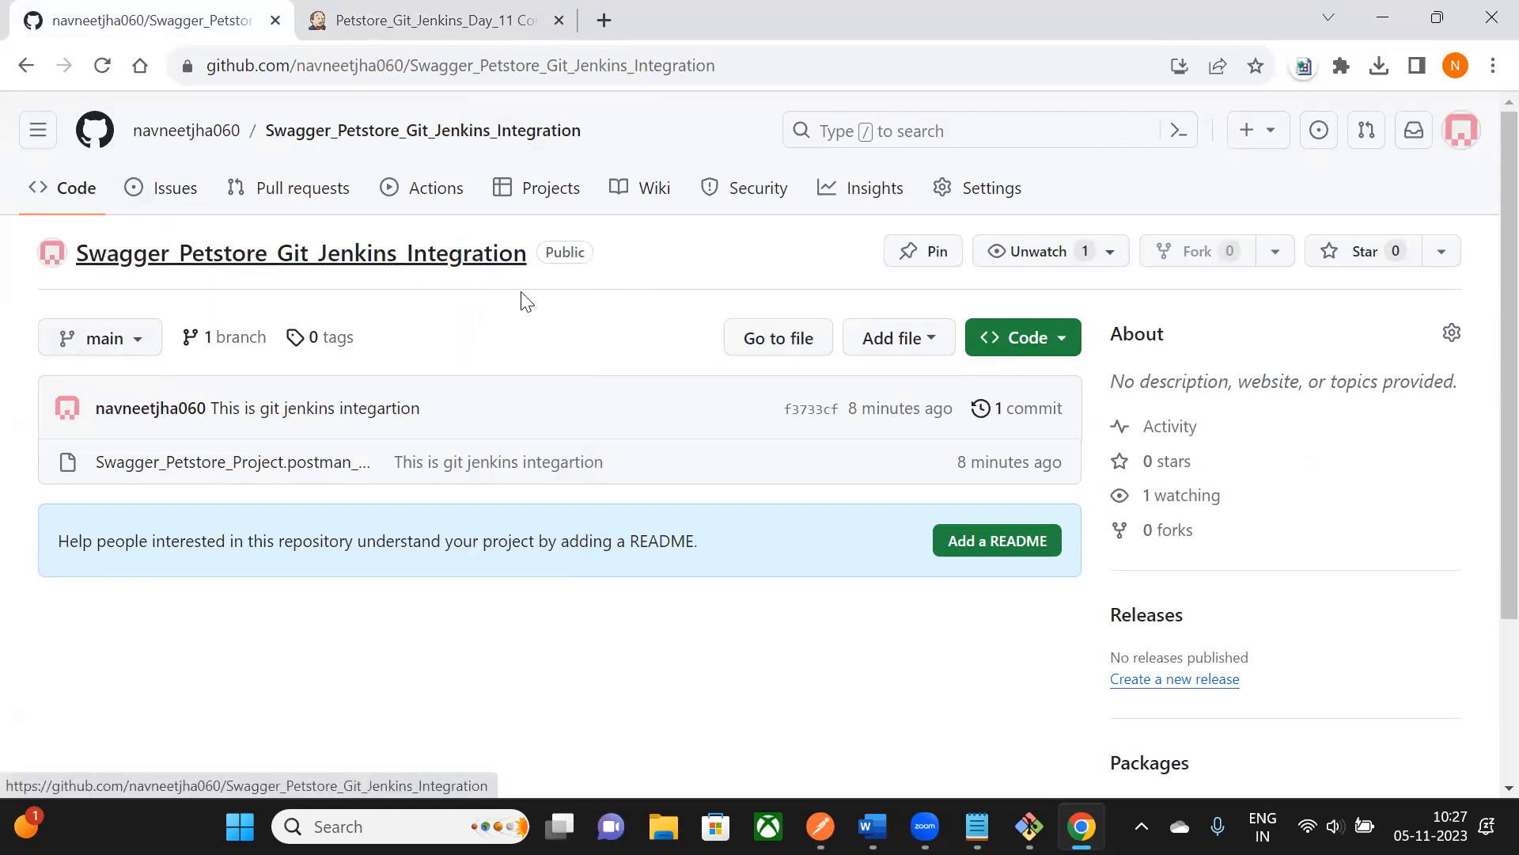
left_click(137, 344)
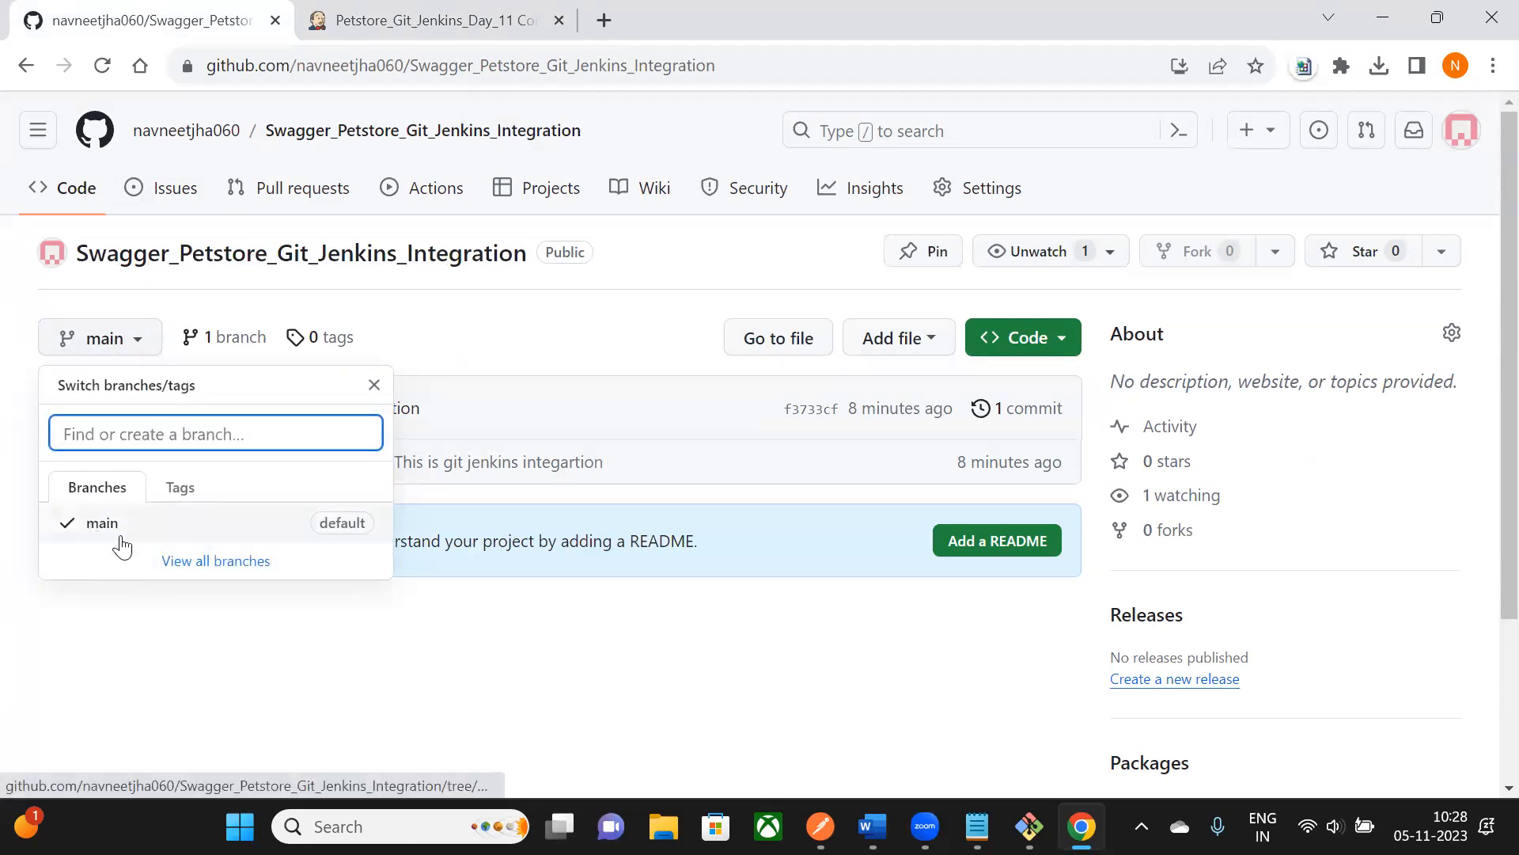
left_click(420, 20)
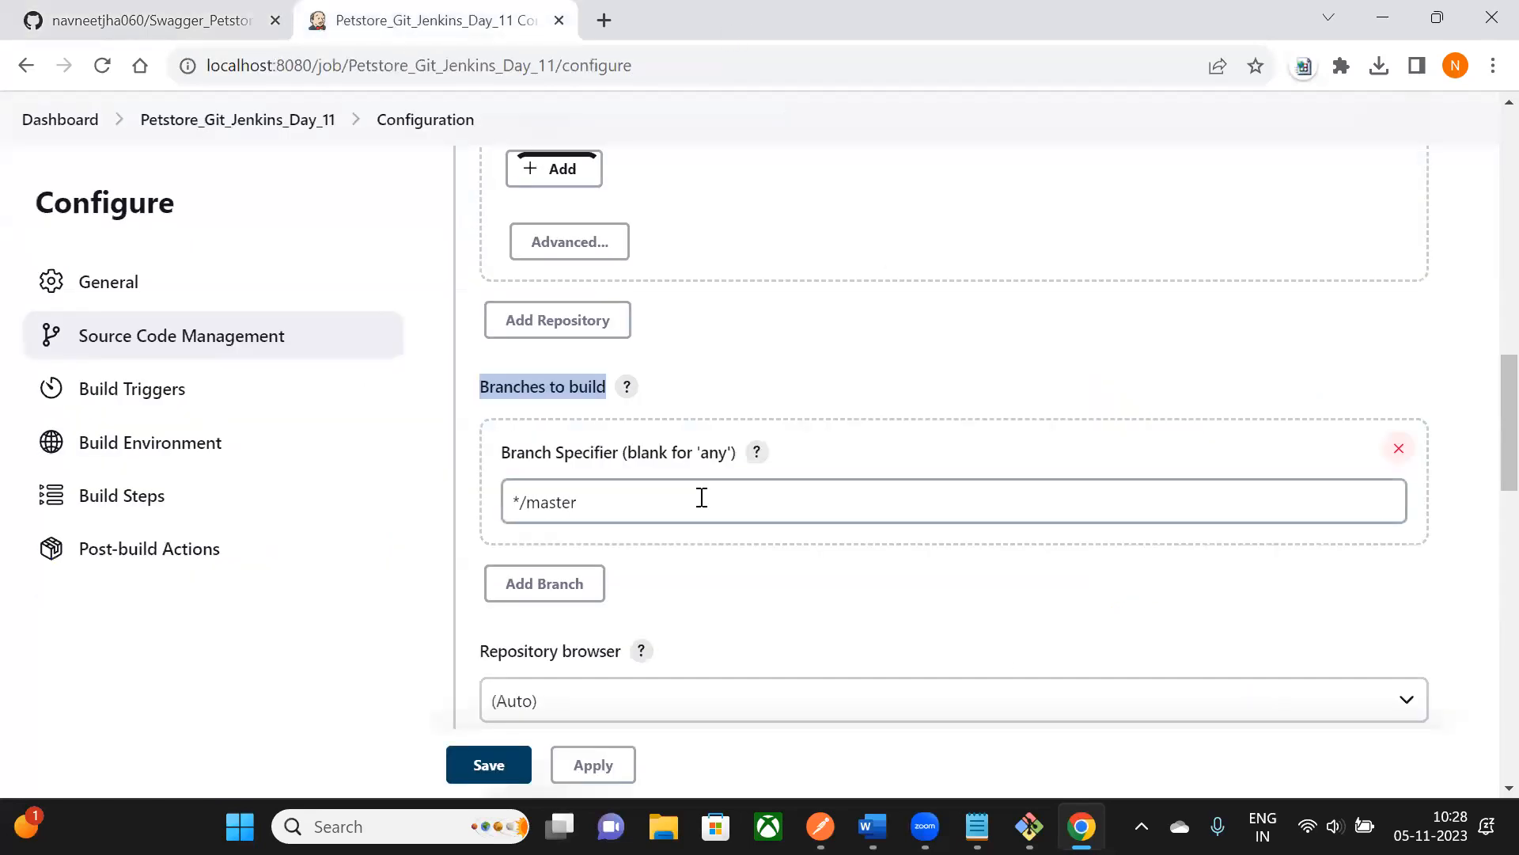
- Change the Branch Specifier from */master to */main
left_click(549, 502)
left_click_drag(529, 505, 588, 504)
left_click(553, 502)
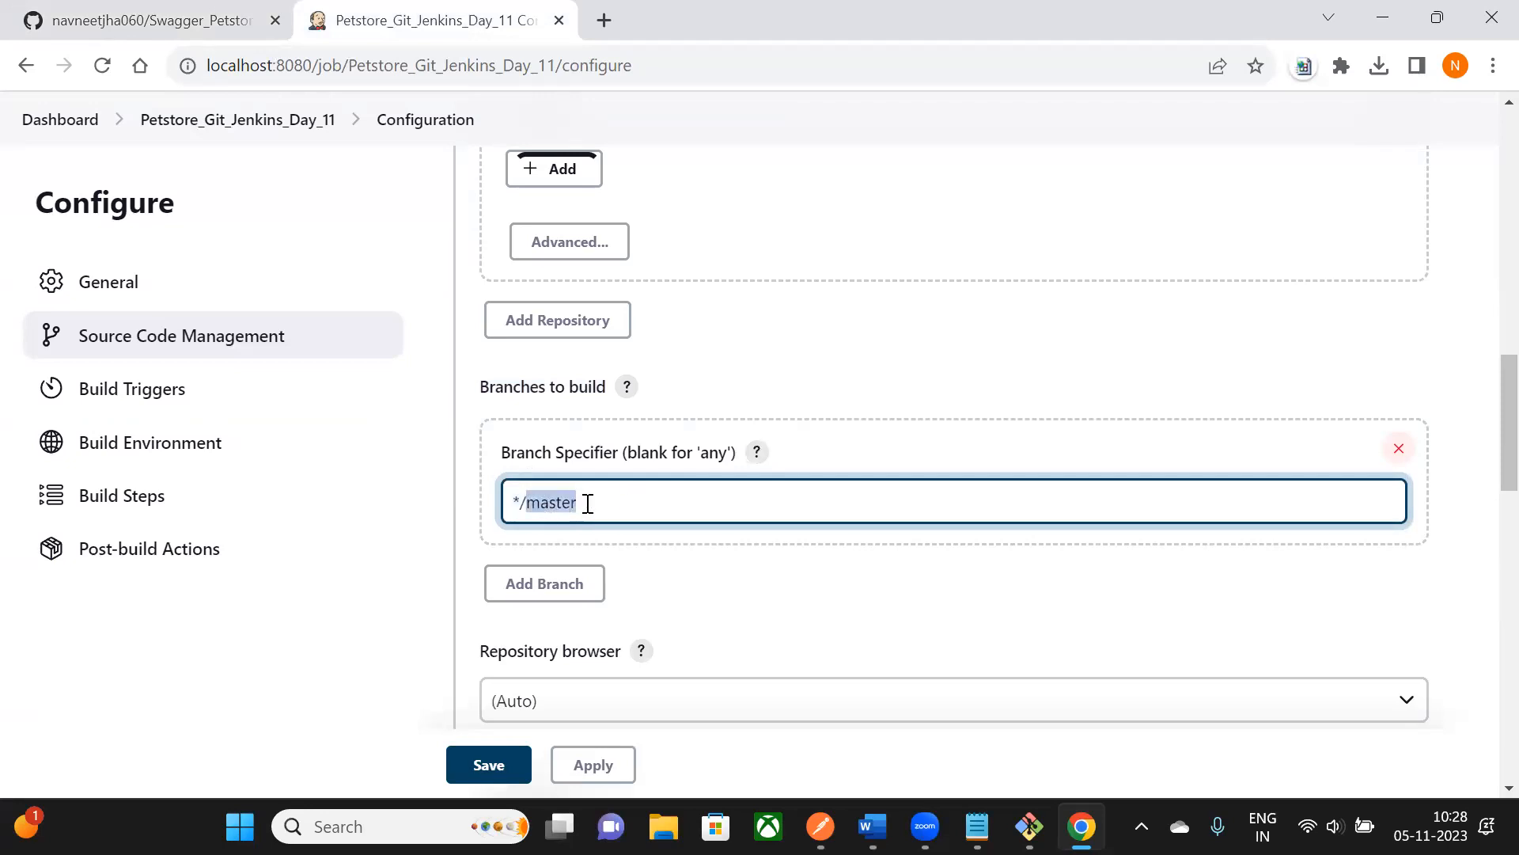
type("main")
left_click(910, 369)
scroll(916, 344, "down", 1)
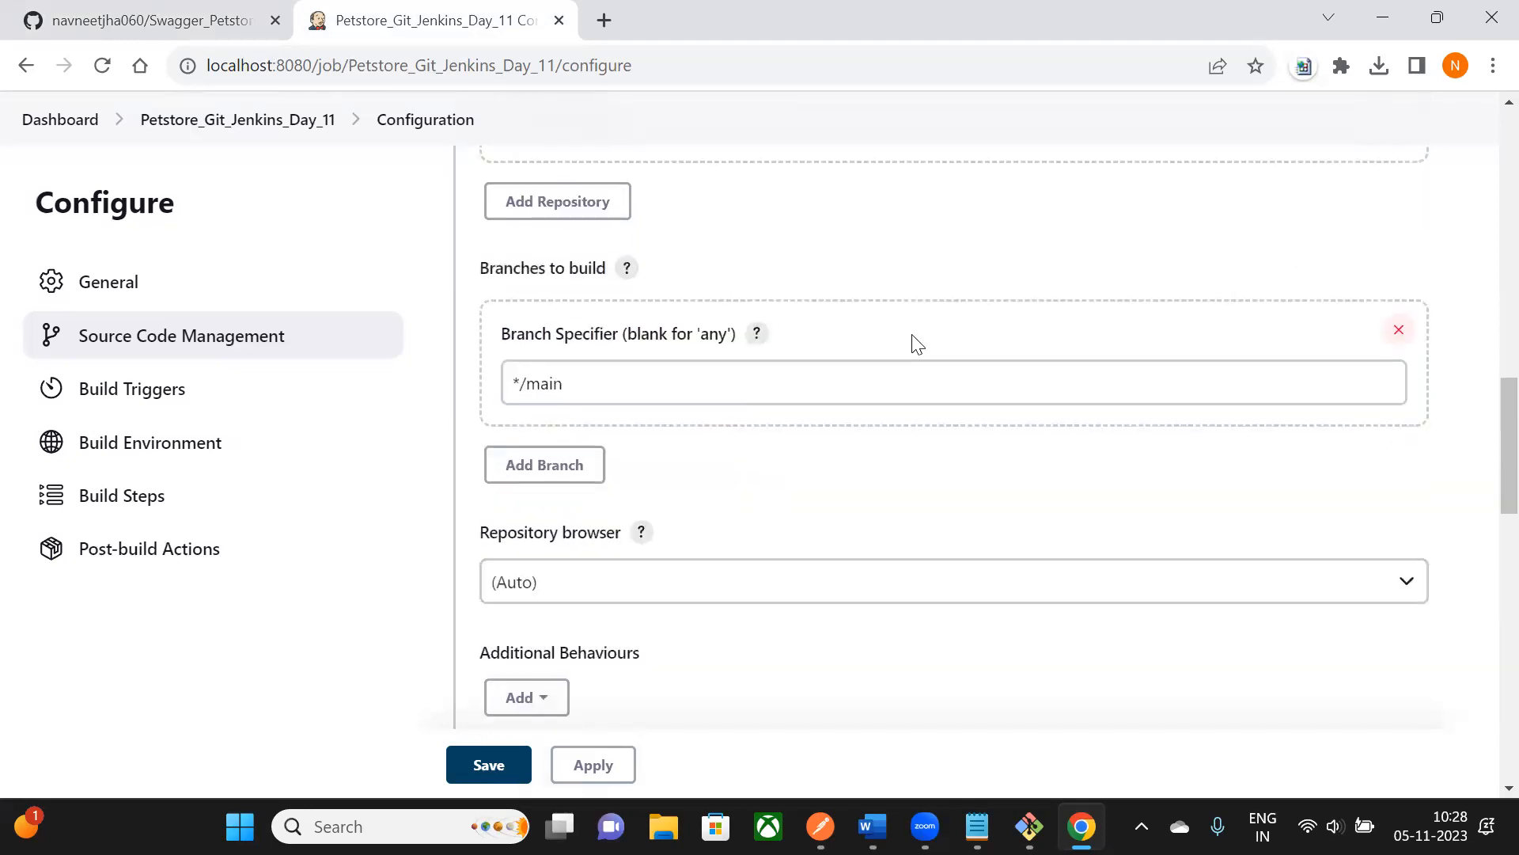
scroll(914, 327, "down", 2)
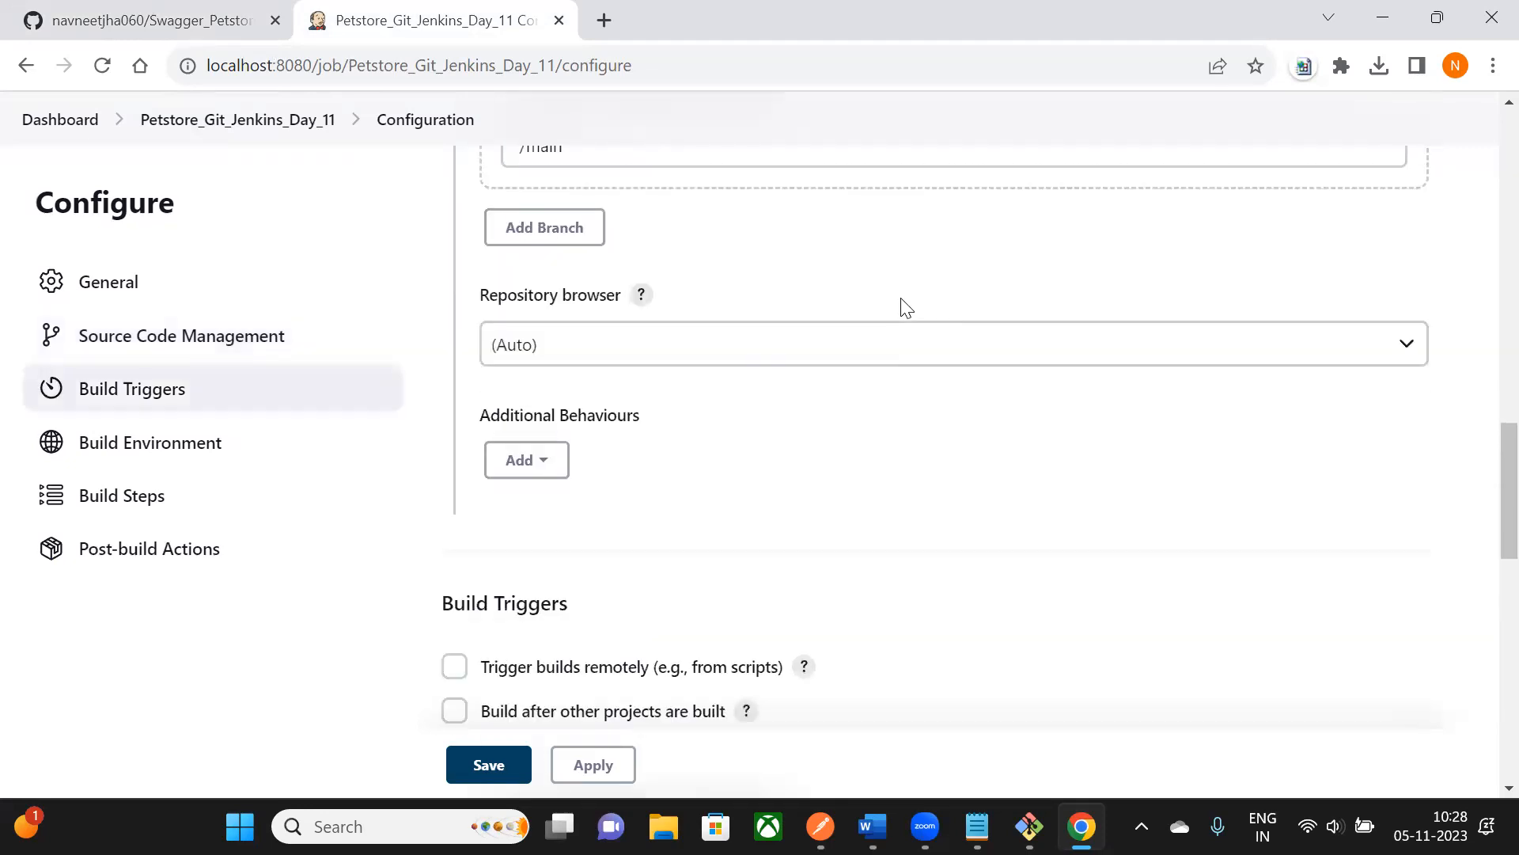
scroll(907, 309, "up", 2)
scroll(836, 490, "down", 3)
- Under Build Environment, enable 'Provide Node & npm bin/ folder to PATH' with the NodeJS installation
scroll(886, 463, "down", 1)
scroll(915, 454, "down", 1)
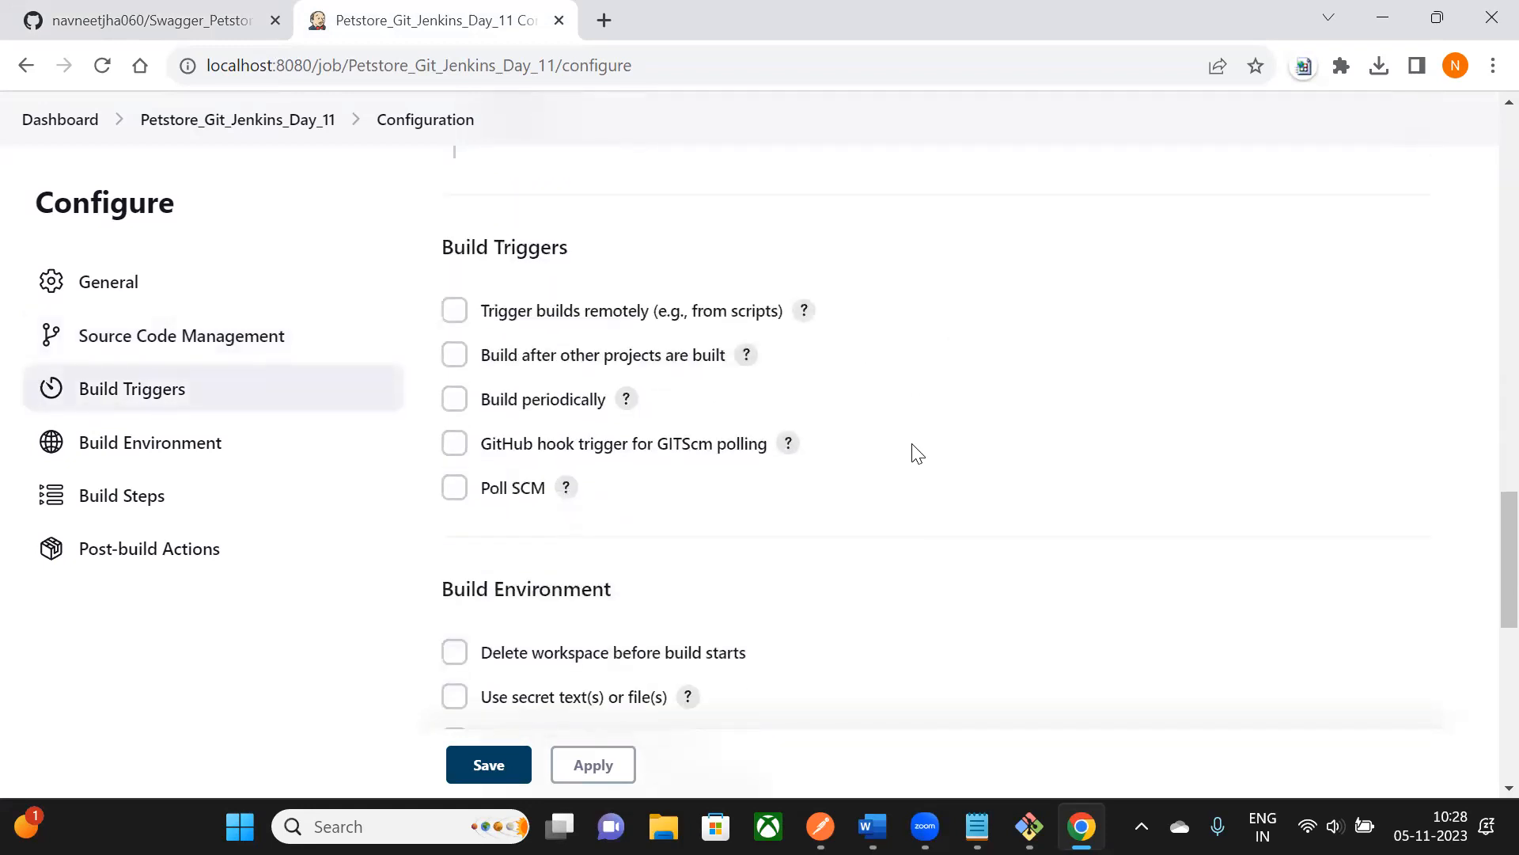
left_click_drag(455, 250, 577, 258)
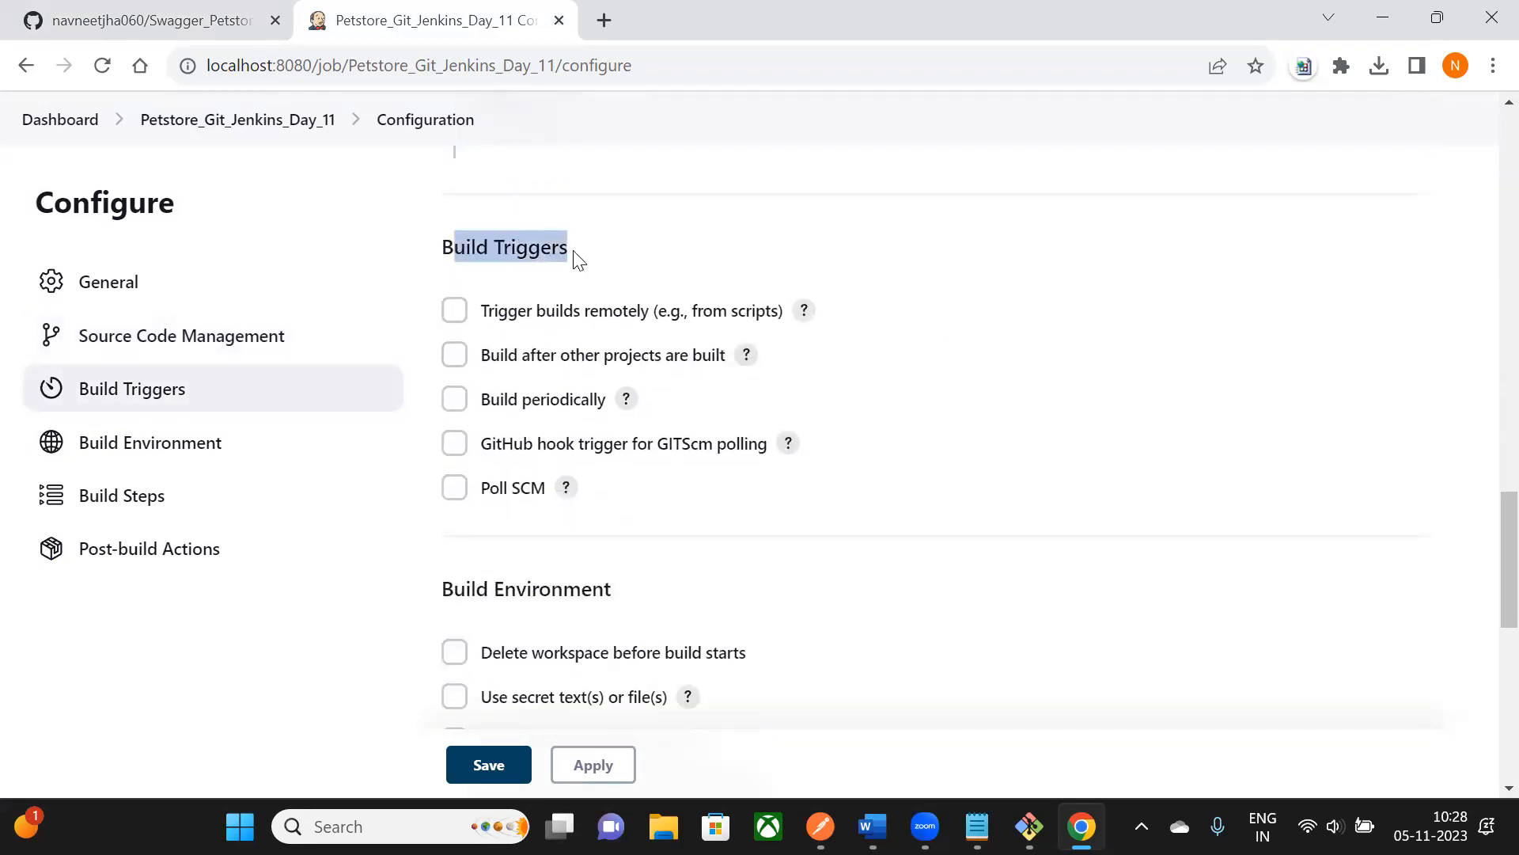
scroll(506, 349, "down", 2)
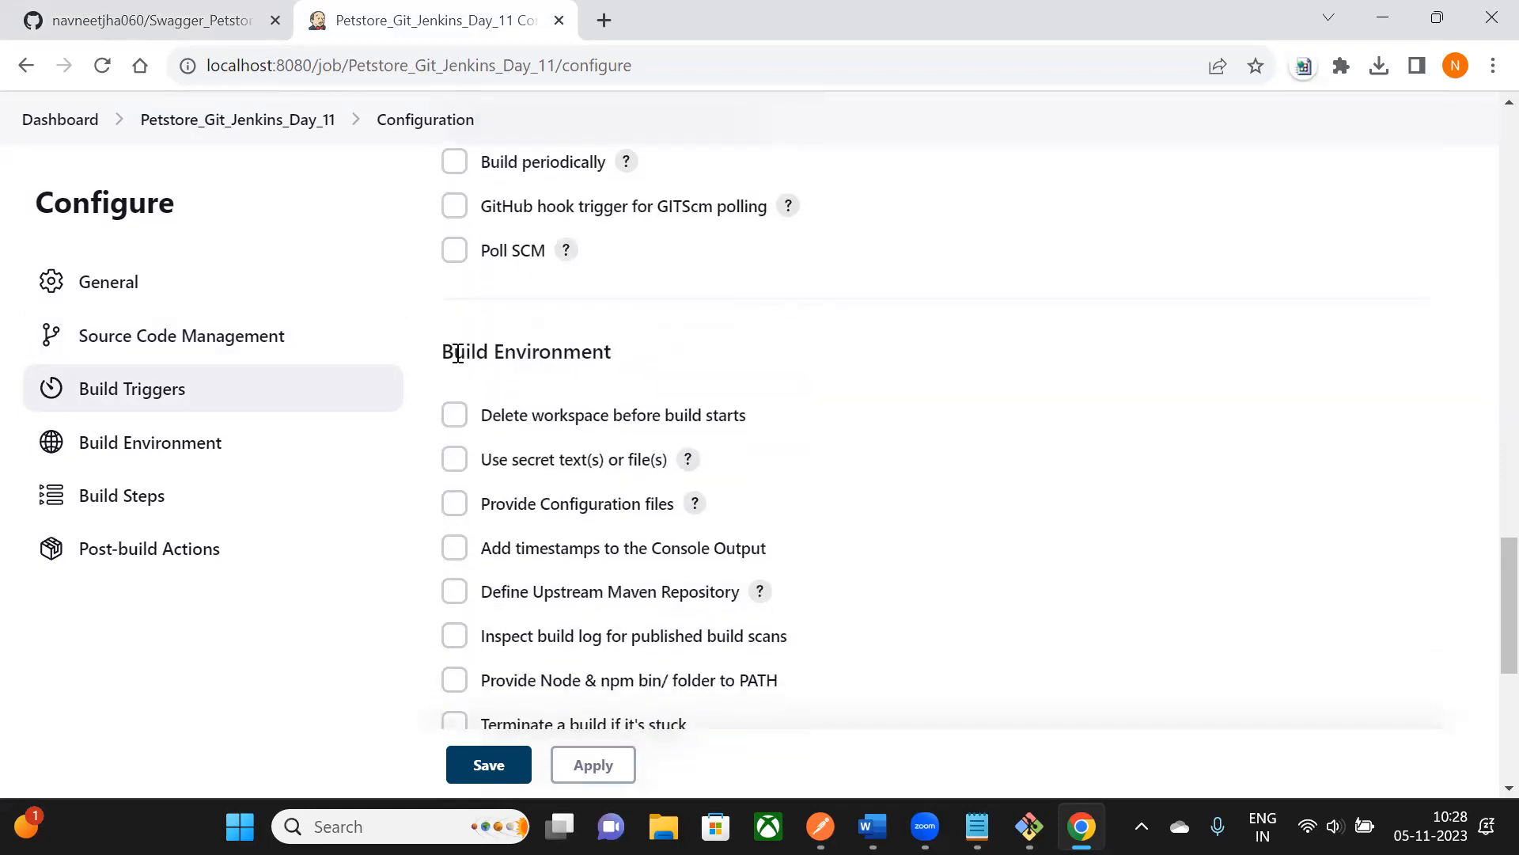
left_click_drag(458, 354, 618, 367)
scroll(621, 348, "down", 1)
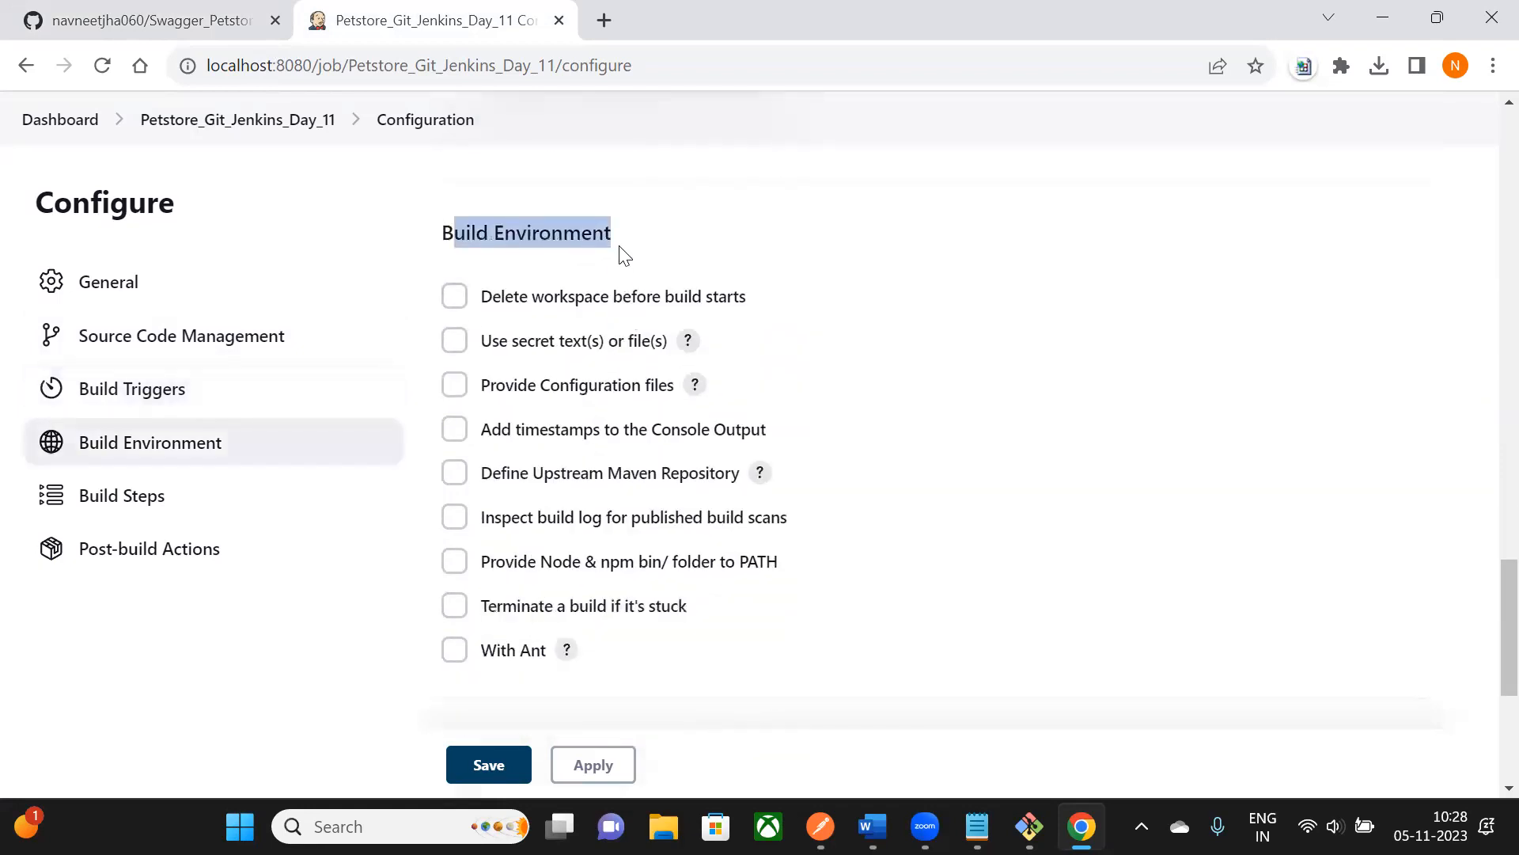
left_click_drag(443, 239, 614, 238)
left_click(455, 567)
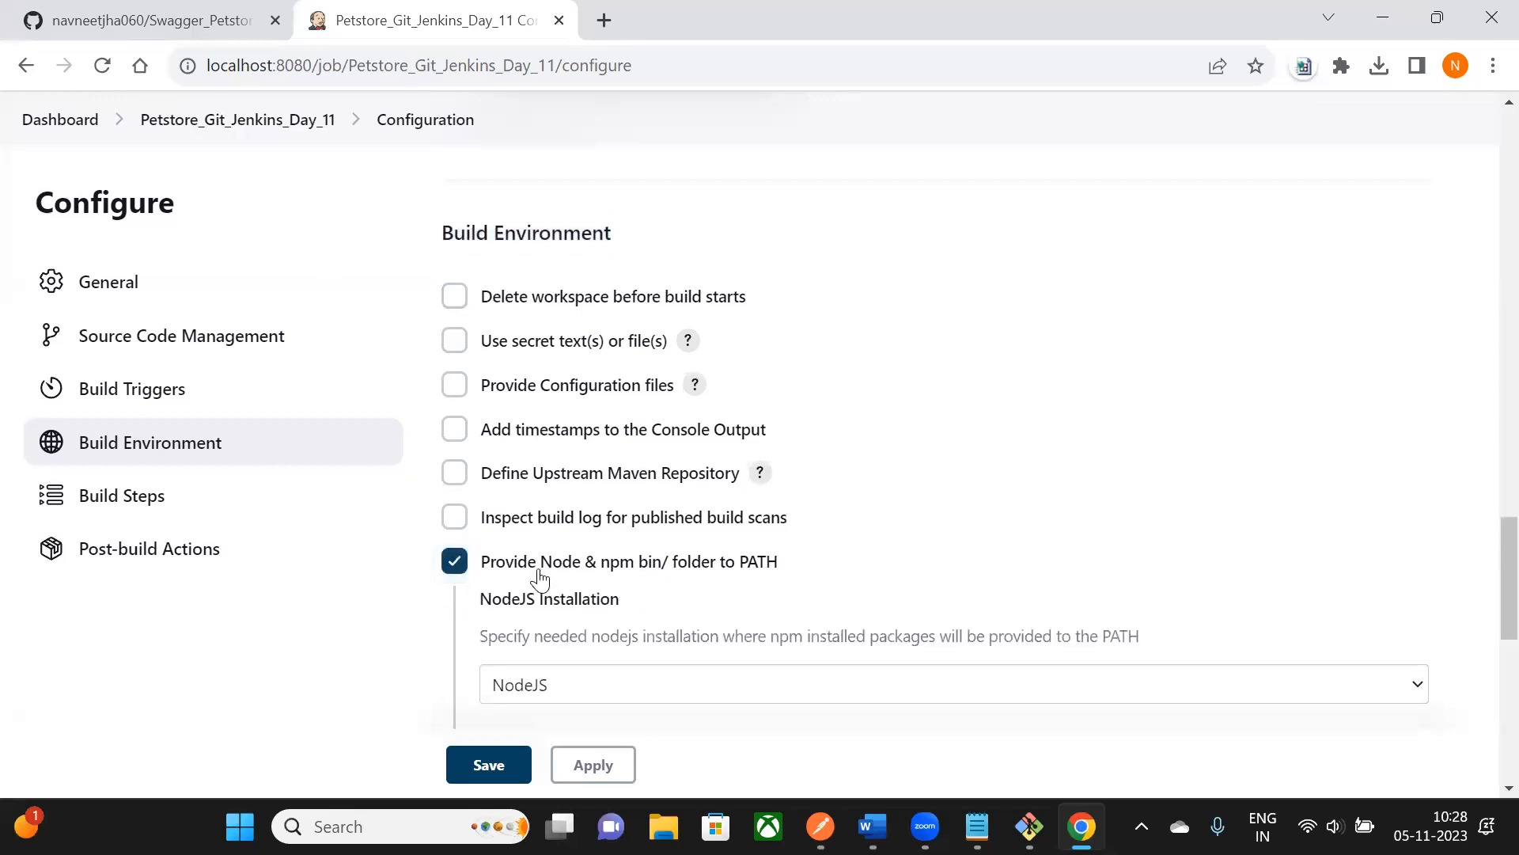
scroll(463, 473, "down", 3)
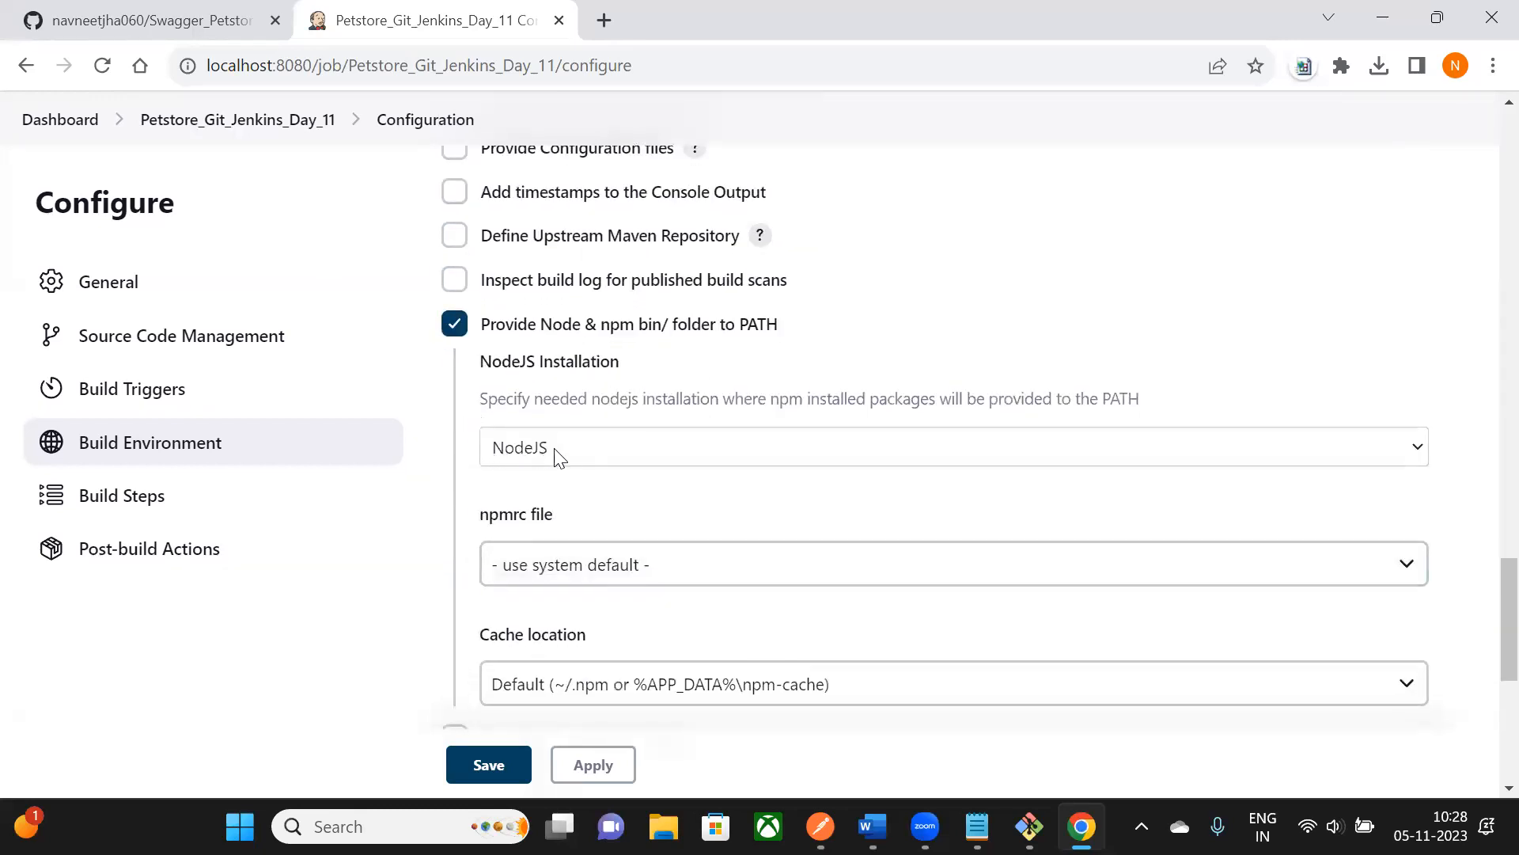
scroll(569, 467, "down", 2)
scroll(673, 586, "down", 6)
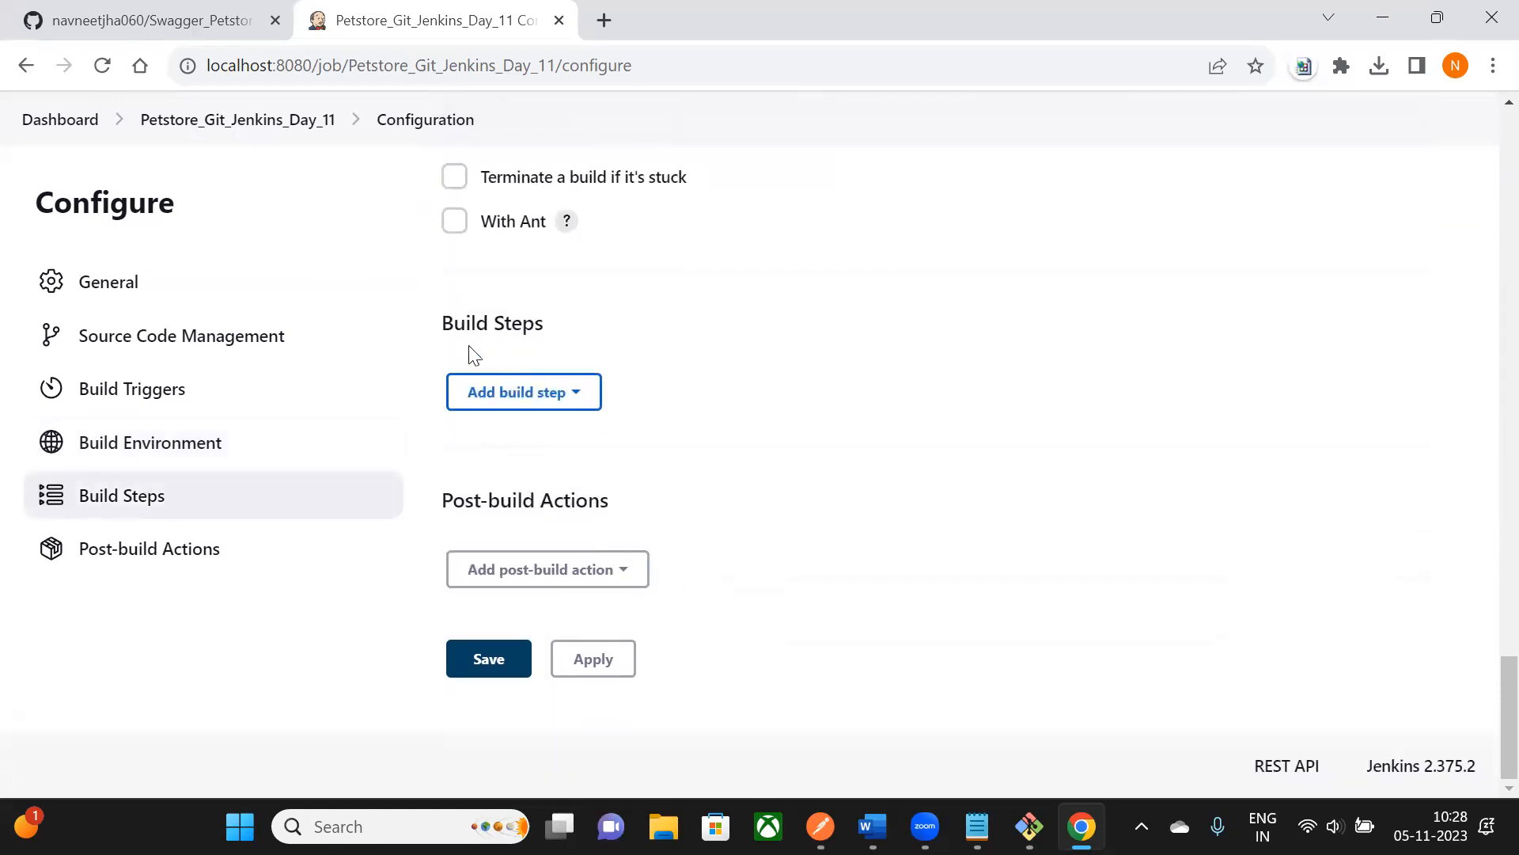
- Add an Execute Windows batch command build step with an empty Command box
left_click_drag(441, 325, 551, 329)
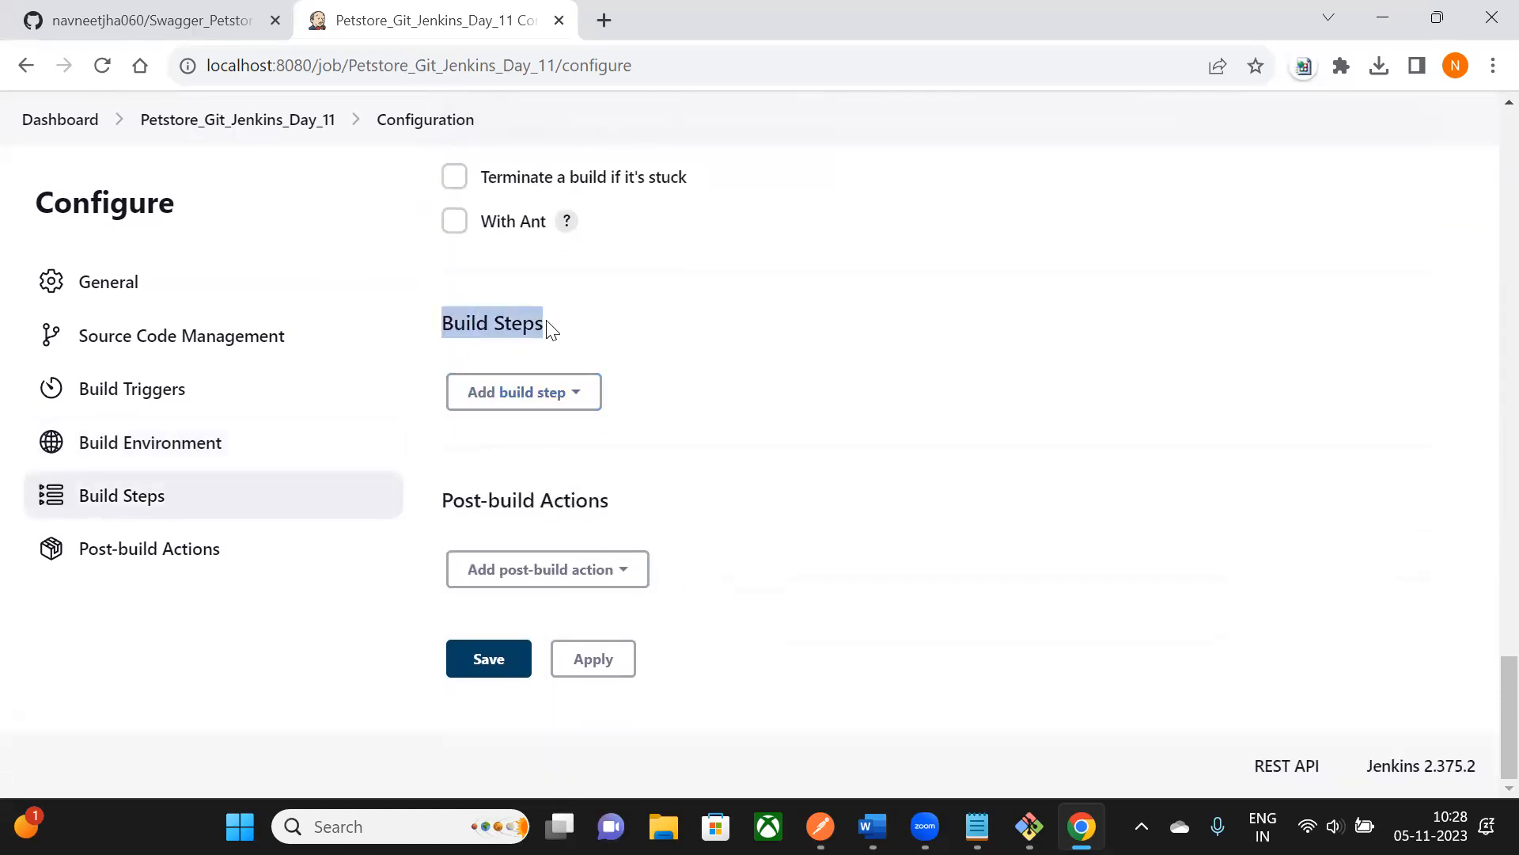
left_click(574, 399)
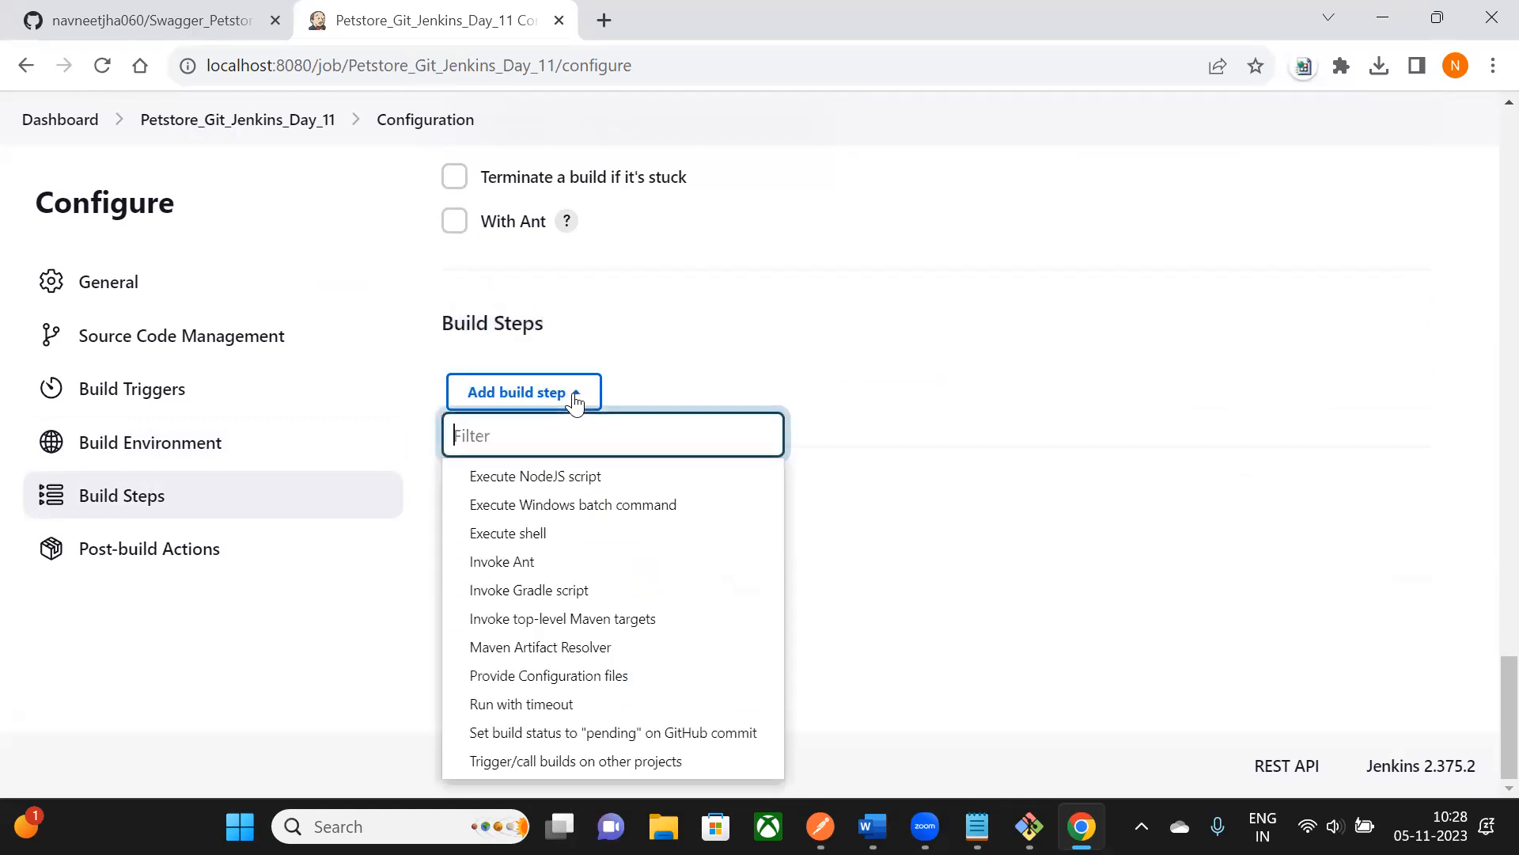
left_click(599, 511)
scroll(638, 451, "down", 1)
left_click(604, 475)
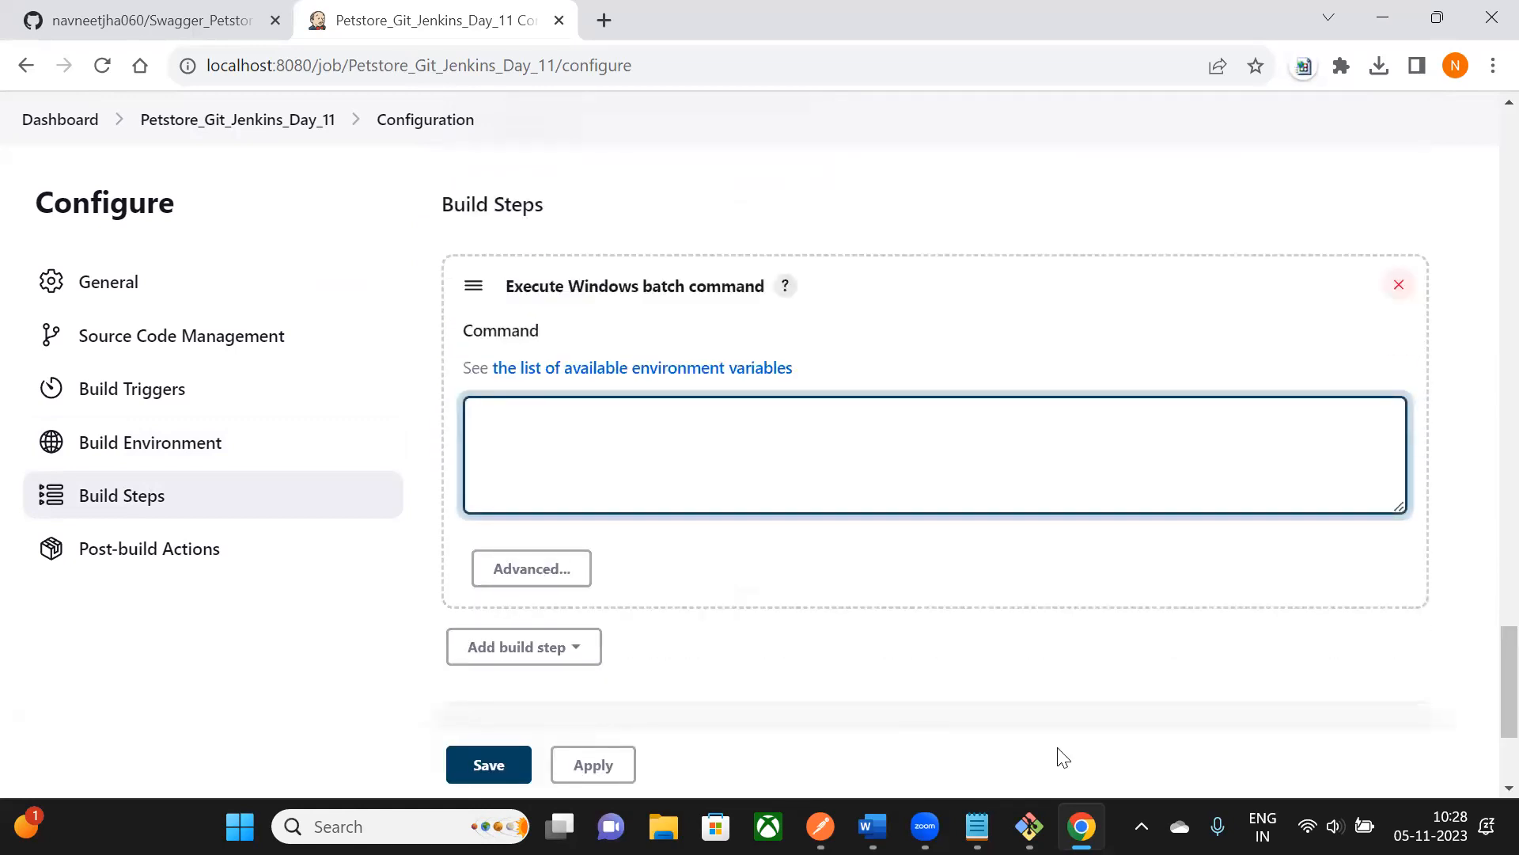
- Bring up the Word notes containing the newman command
left_click(872, 826)
scroll(787, 348, "down", 1)
scroll(787, 348, "up", 3)
scroll(785, 479, "down", 1)
- Copy the 'newman run Collection_Name -r htmlextra' report command from the Word notes
scroll(785, 479, "down", 1)
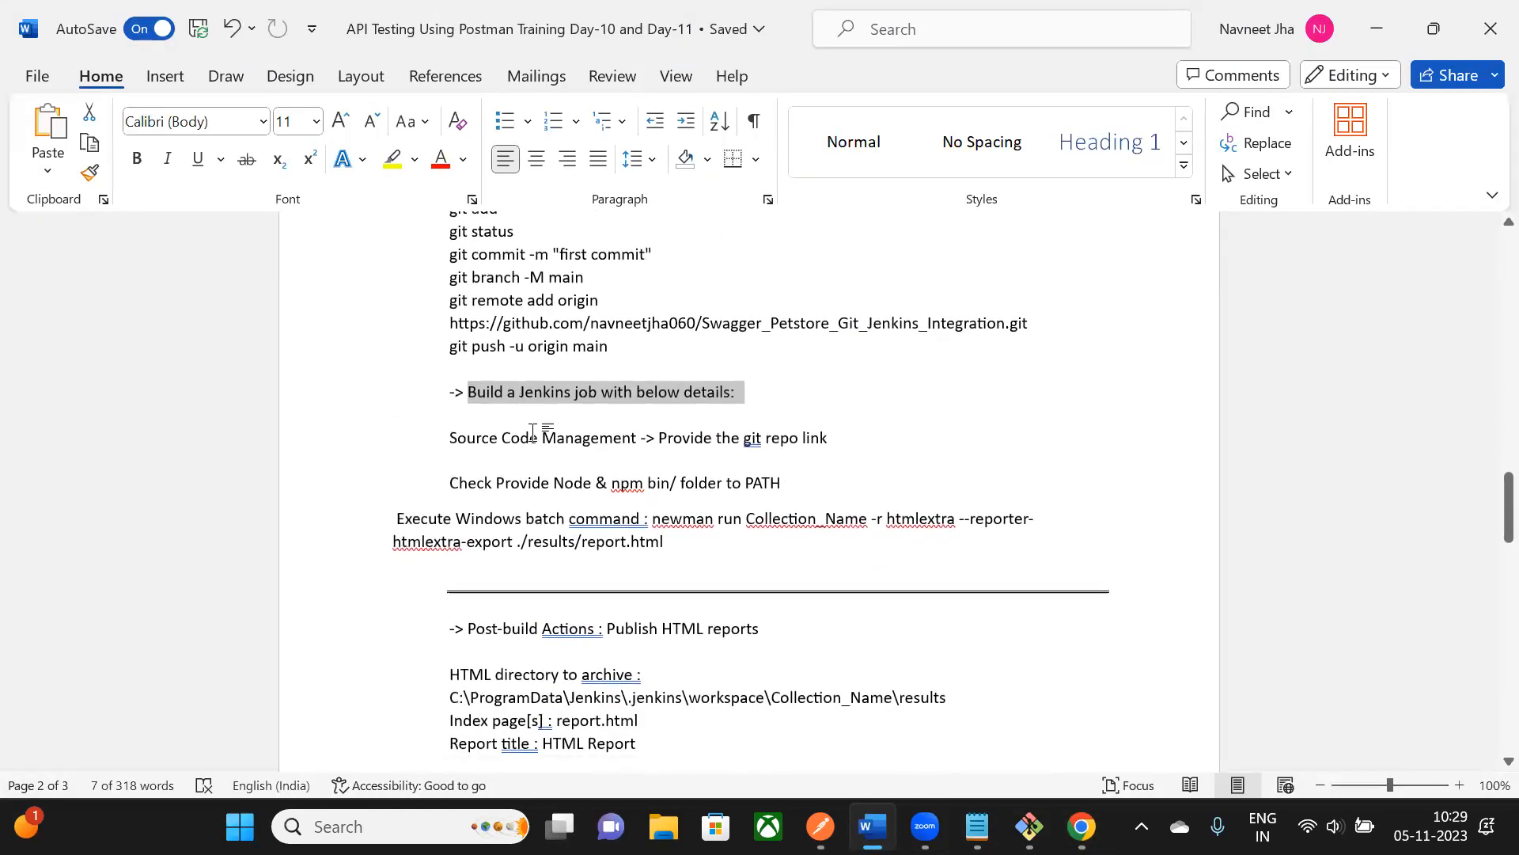
left_click_drag(450, 435, 831, 438)
scroll(831, 438, "down", 1)
scroll(729, 396, "down", 1)
left_click_drag(449, 371, 791, 375)
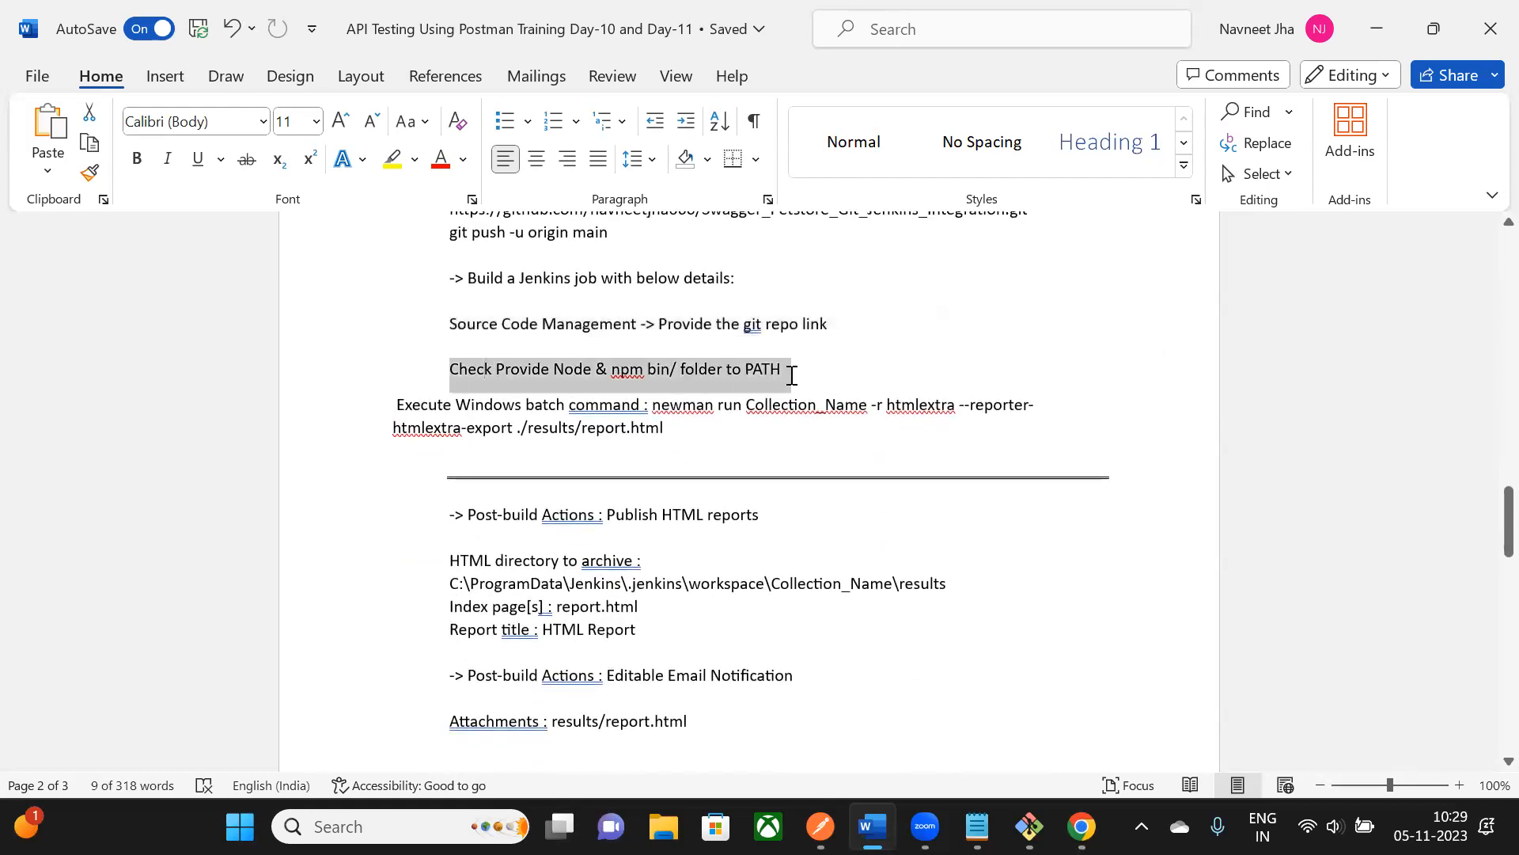
left_click(565, 372)
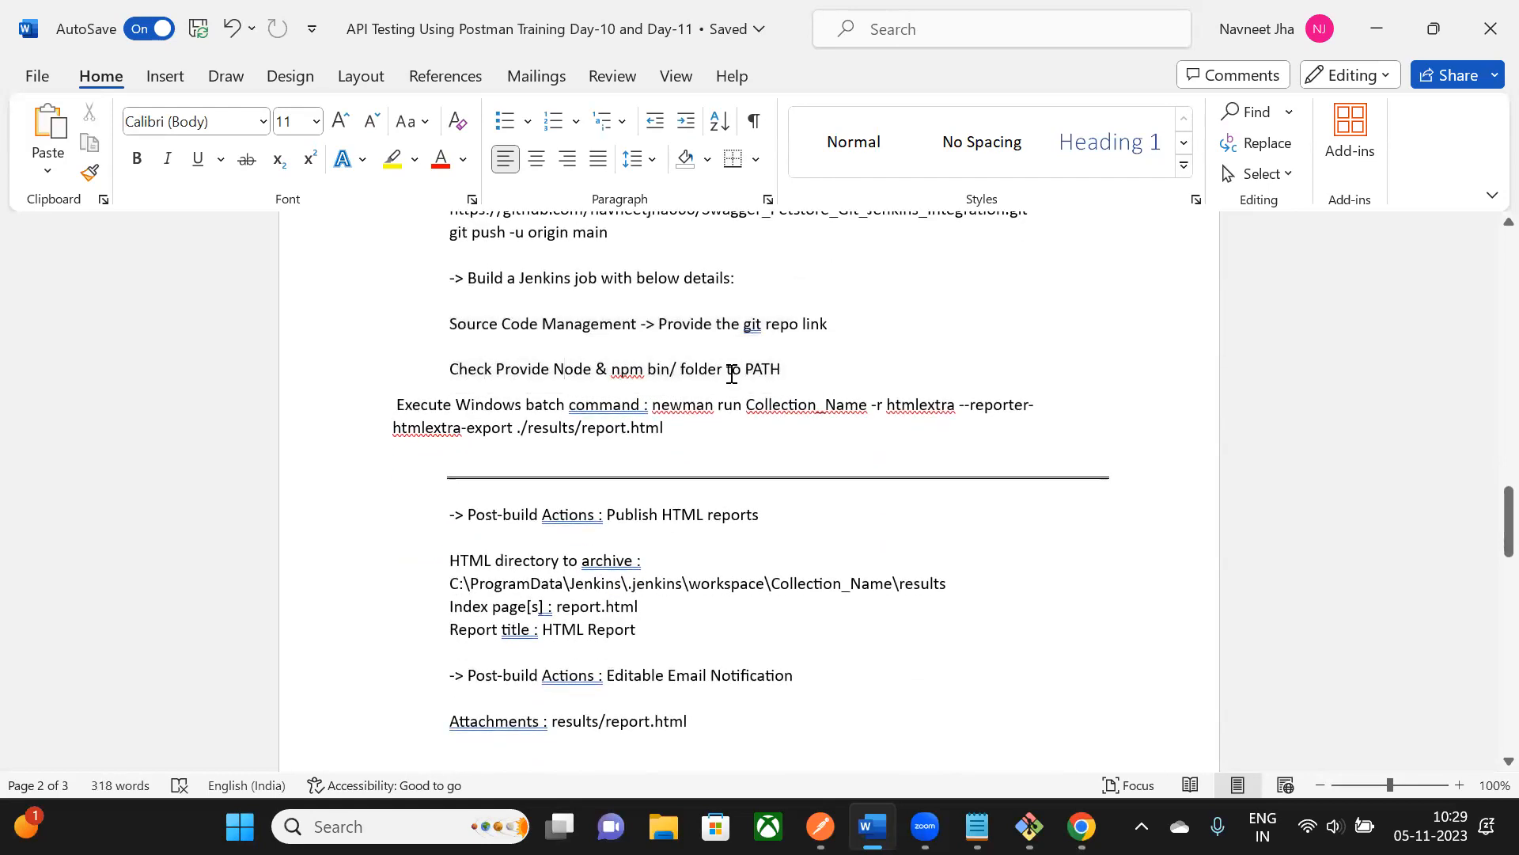
scroll(732, 375, "down", 1)
left_click_drag(435, 349, 665, 373)
key("ctrl+c")
left_click(838, 376)
left_click(689, 387)
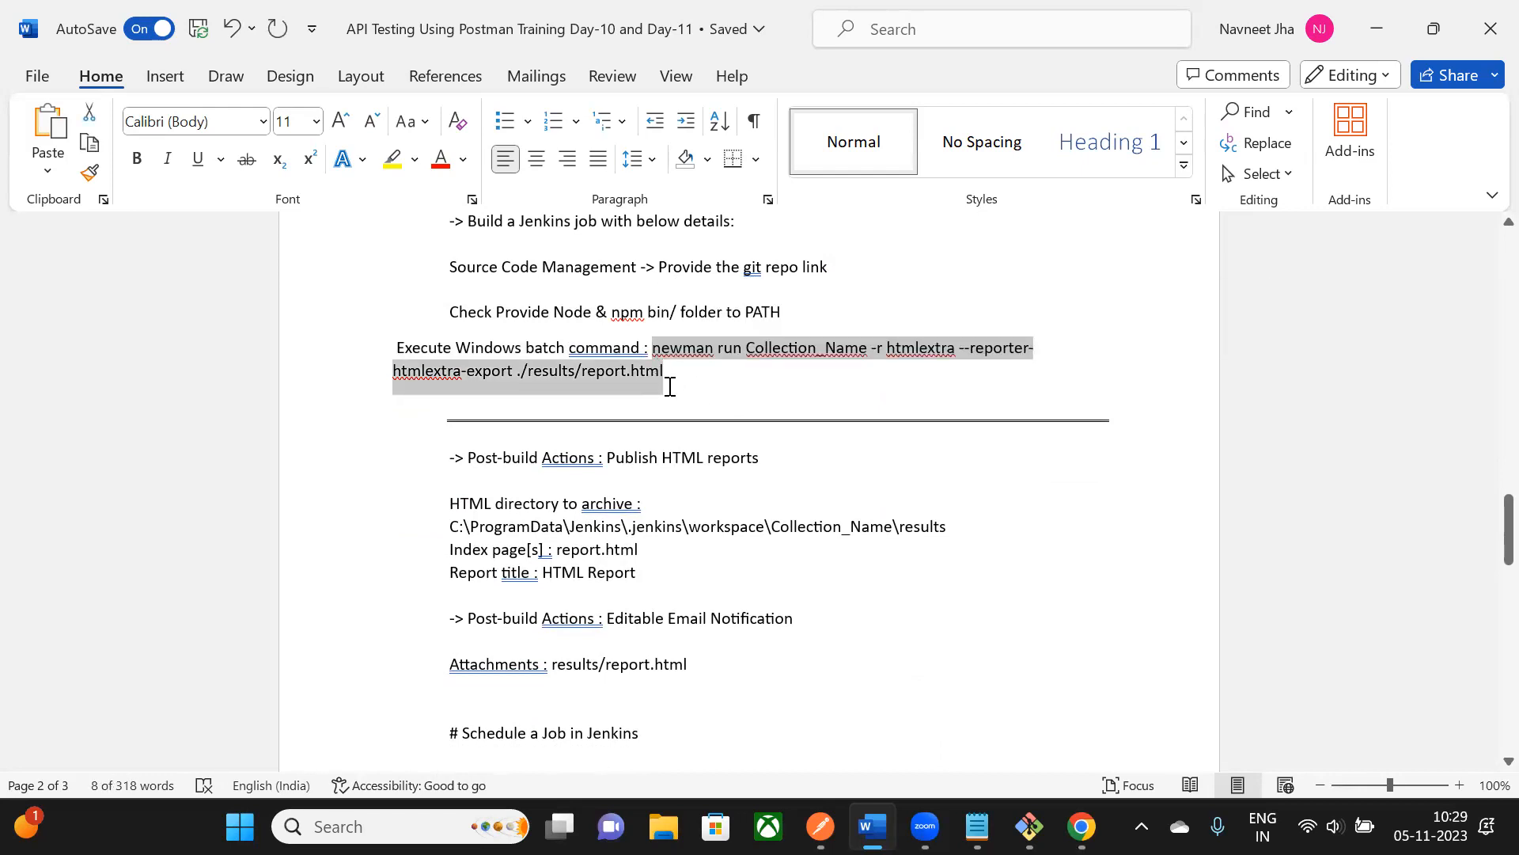
key("alt+Tab")
- Paste the newman run Collection_Name htmlextra report command into the batch step's Command box
key("ctrl+v")
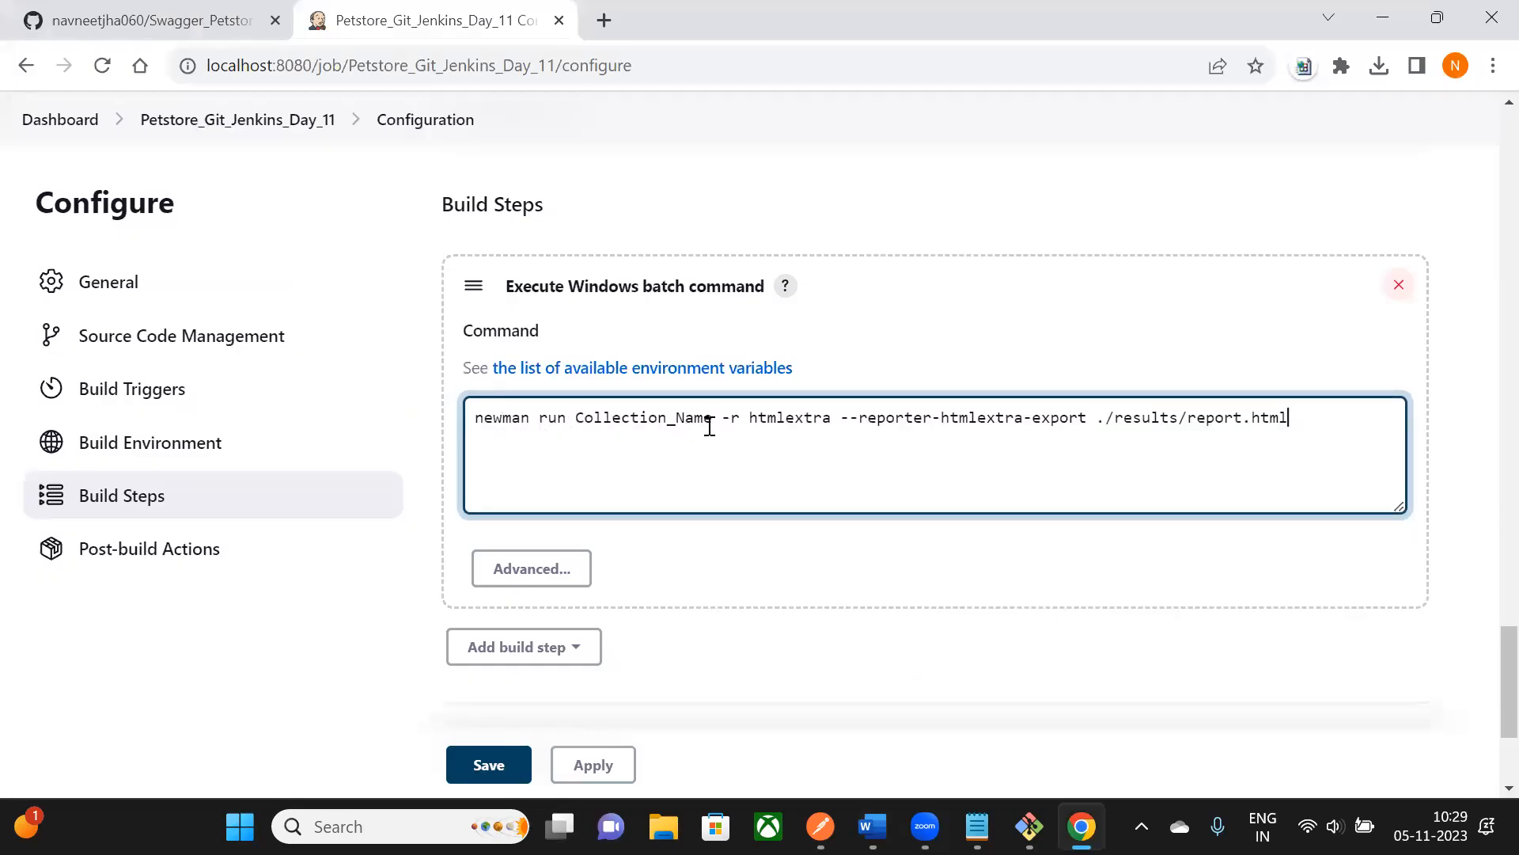
- Minimize Chrome and the Word notes, then open the Postman_Jenkins_Integration folder from the desktop
left_click(1364, 16)
left_click(1388, 35)
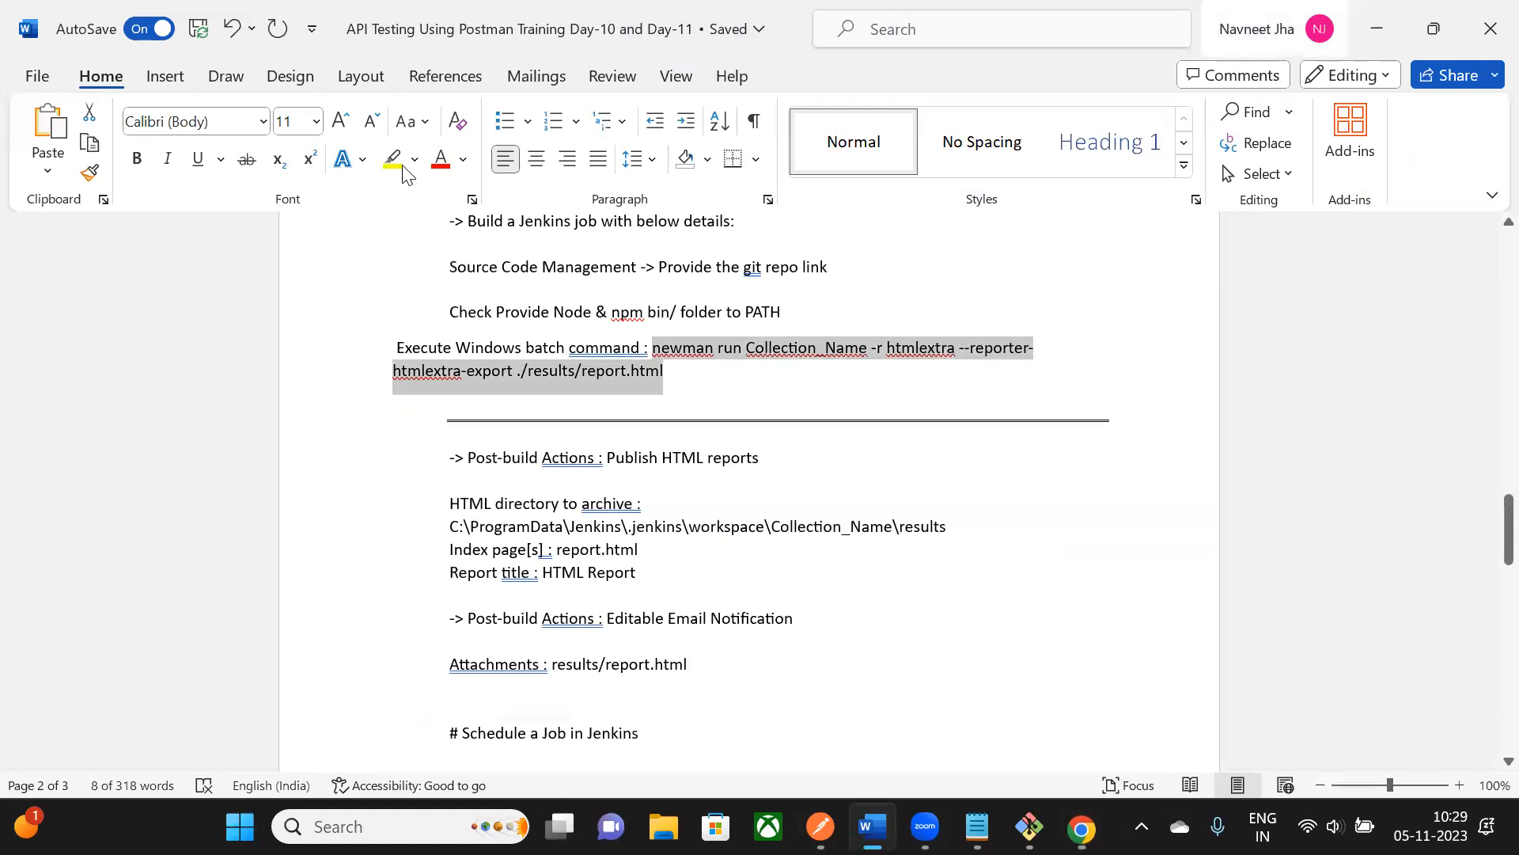
double_click(400, 166)
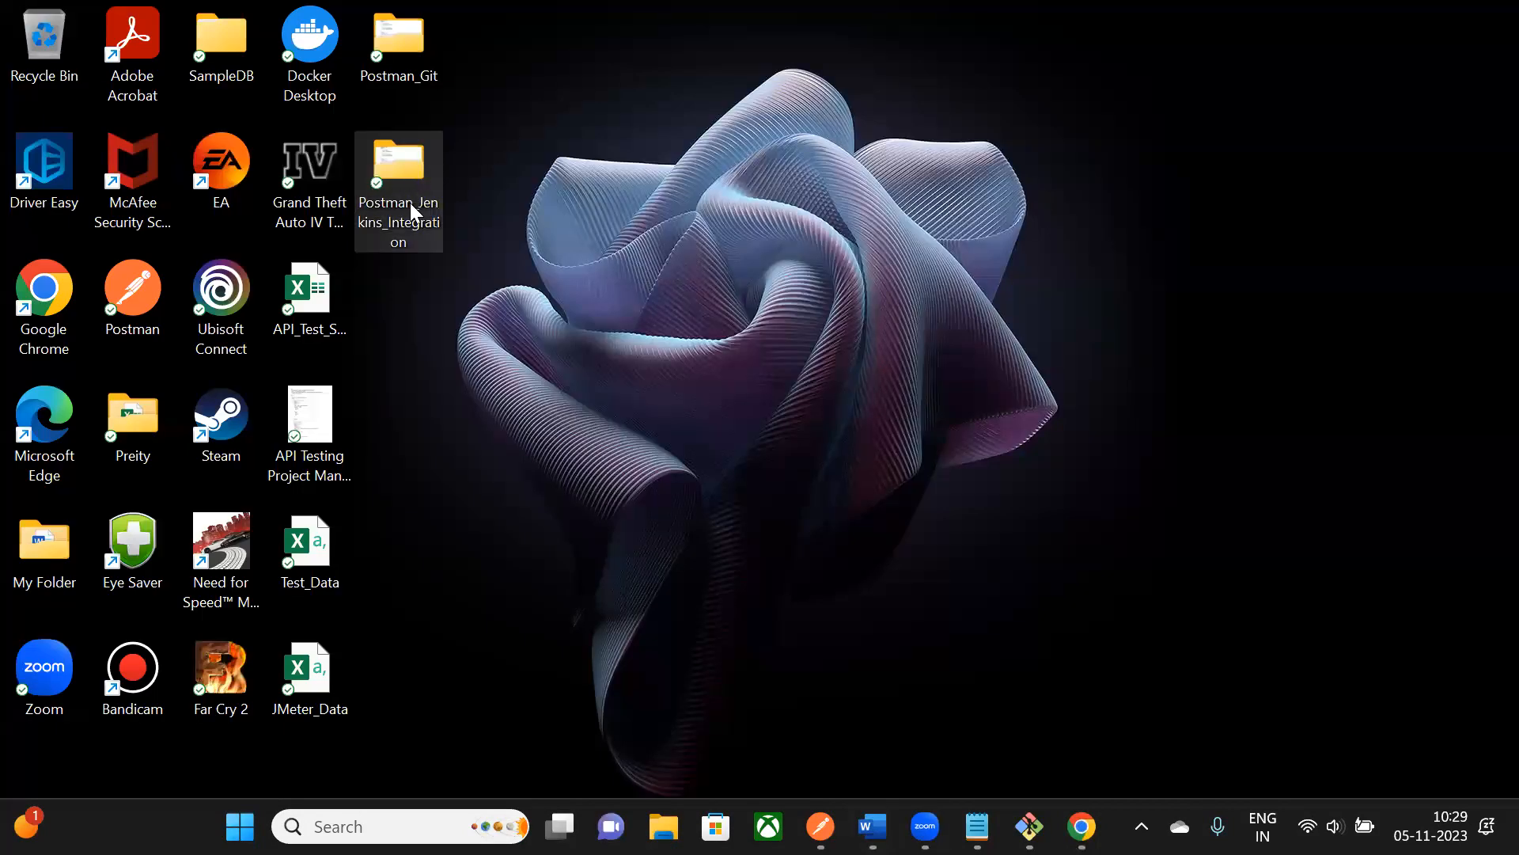
- Copy the full file name Swagger_Petstore_Project.postman_collection.json via rename, then close the folder window
double_click(400, 158)
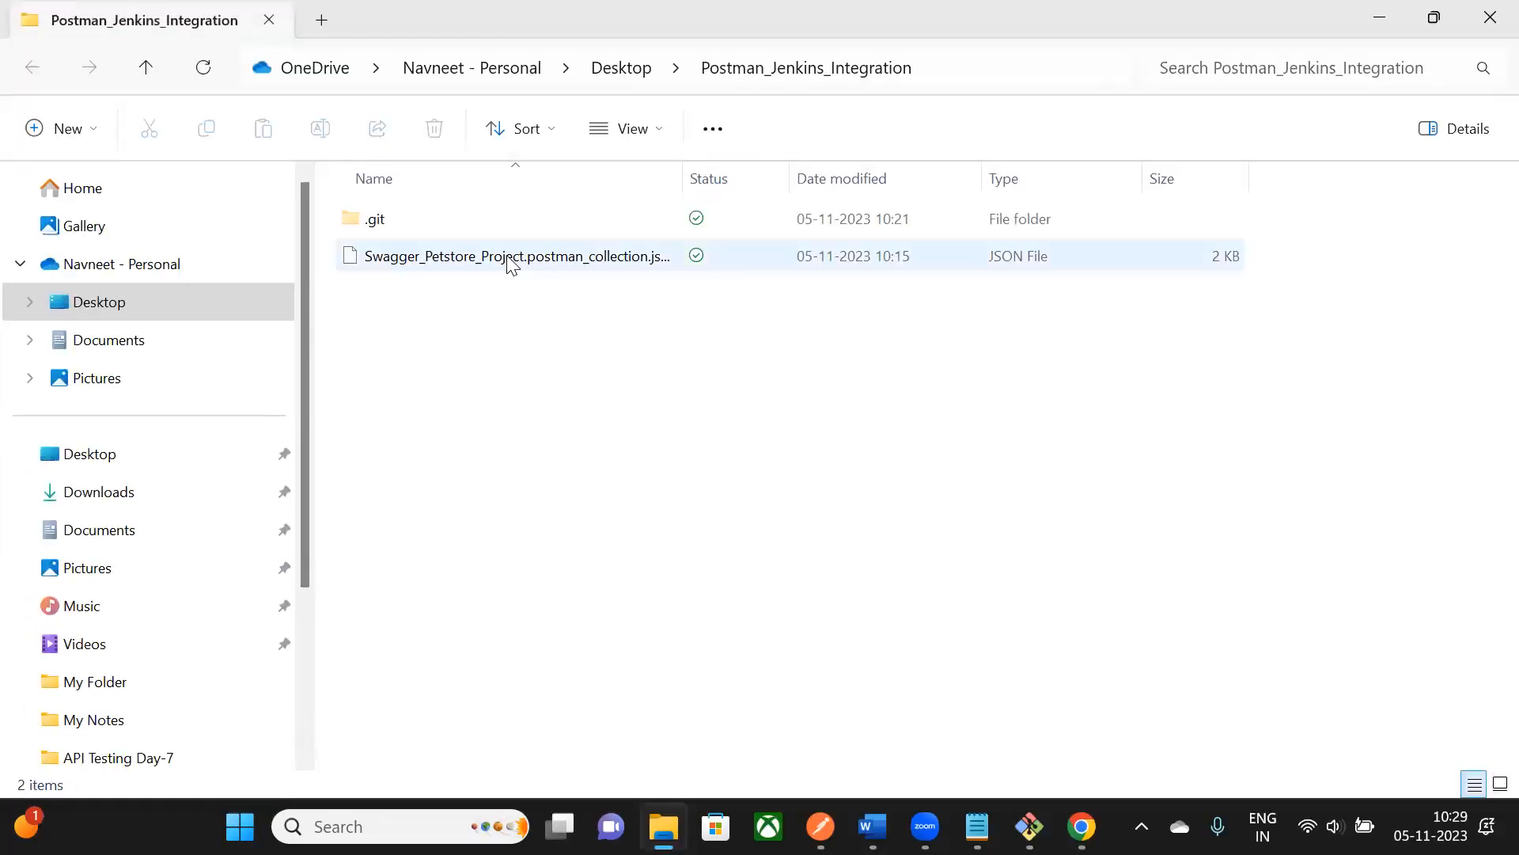
left_click(516, 255)
key("F2")
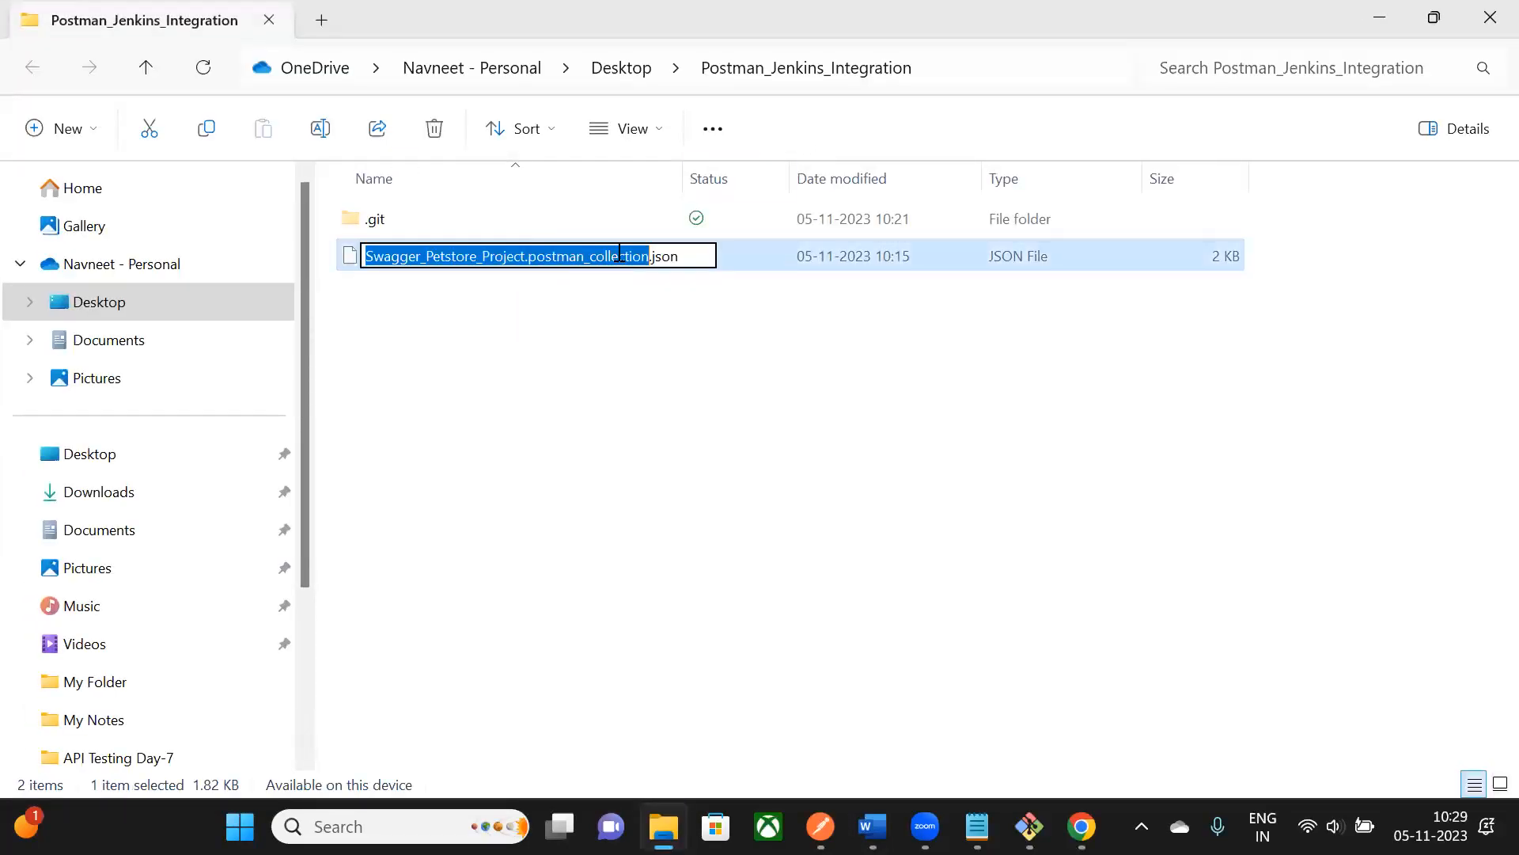
left_click_drag(694, 260, 372, 256)
left_click(1490, 18)
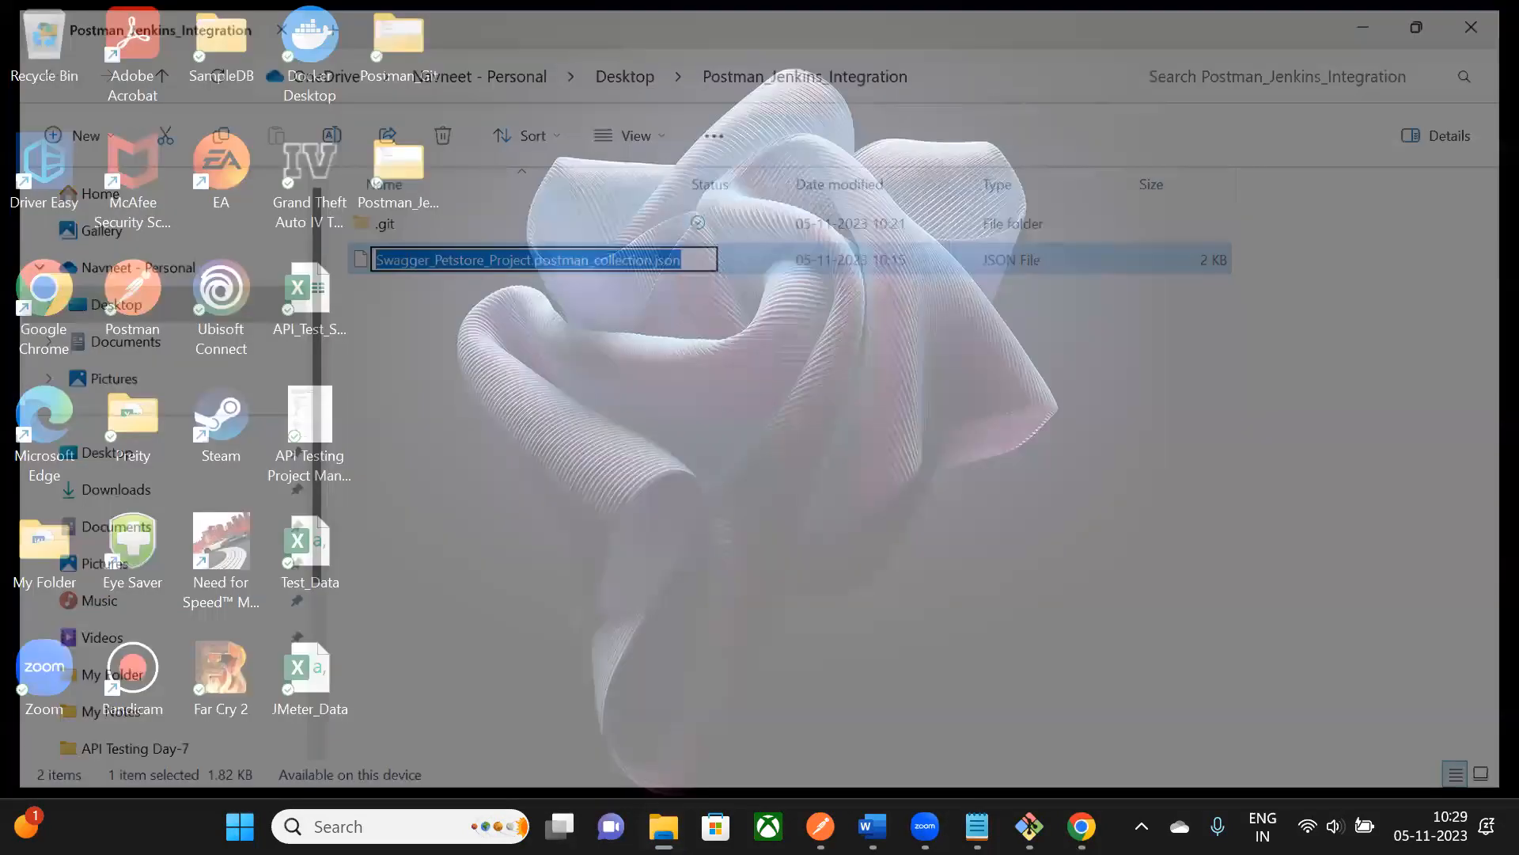
- Replace Collection_Name in the batch command with the pasted Swagger_Petstore_Project.postman_collection.json
mouse_move(1082, 826)
left_click(1004, 669)
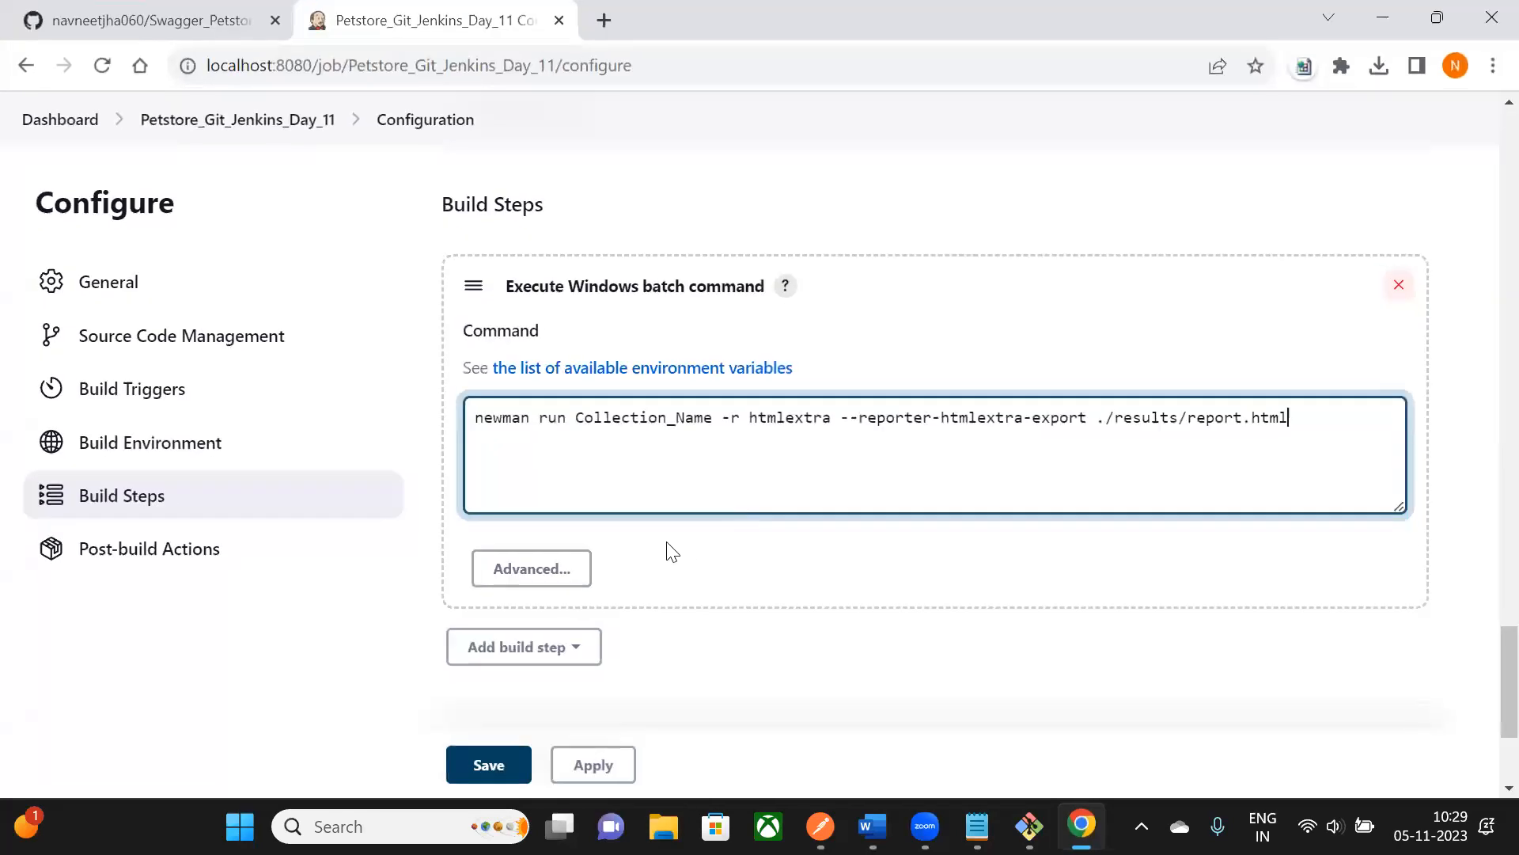
scroll(734, 496, "up", 1)
left_click_drag(576, 539, 711, 538)
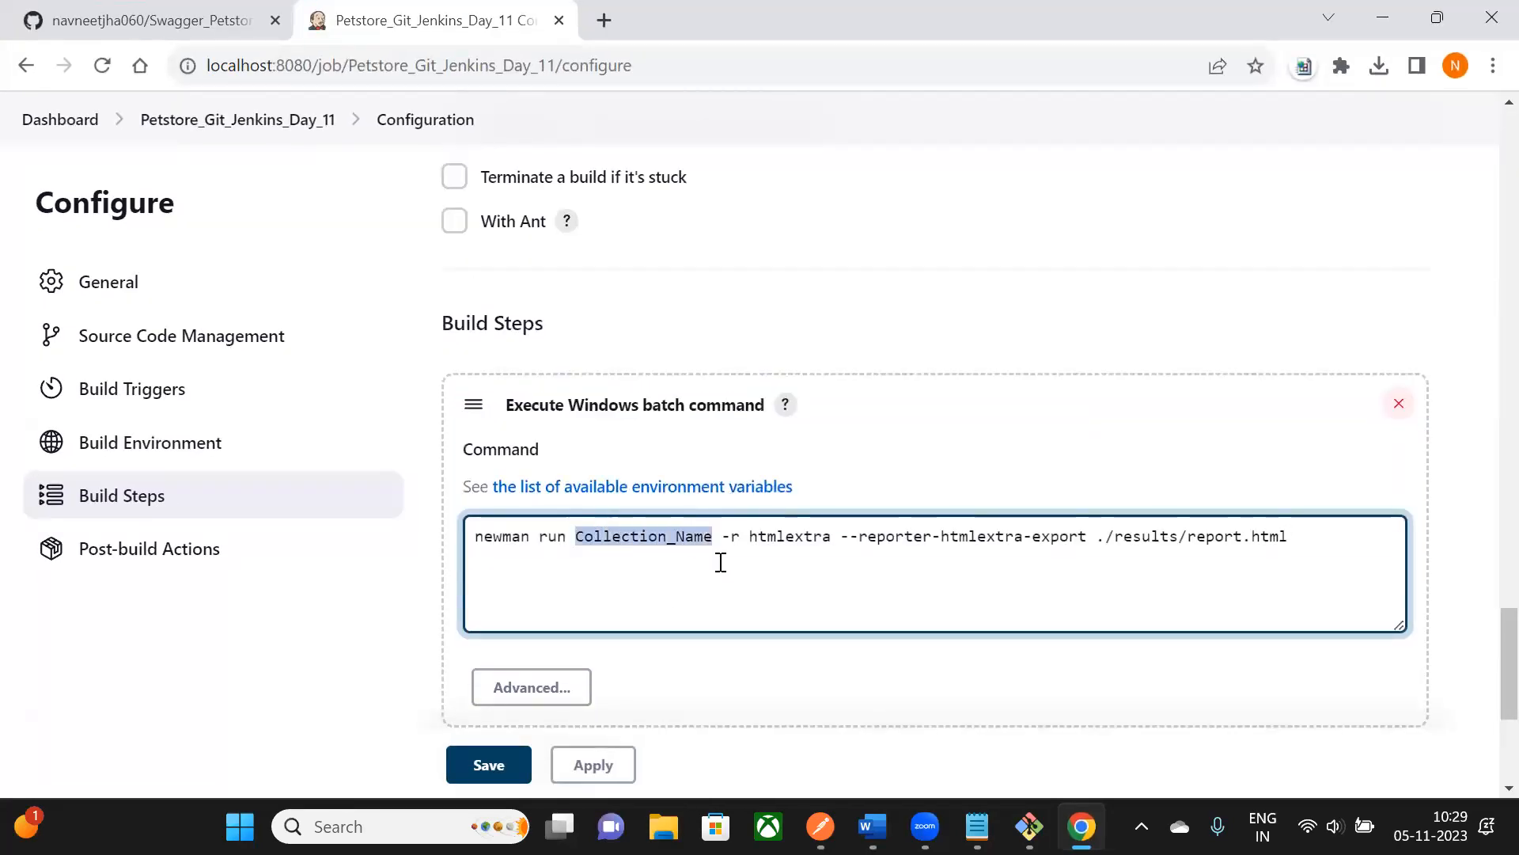
type("Swagger_Petstore_Project.postman_collection.json")
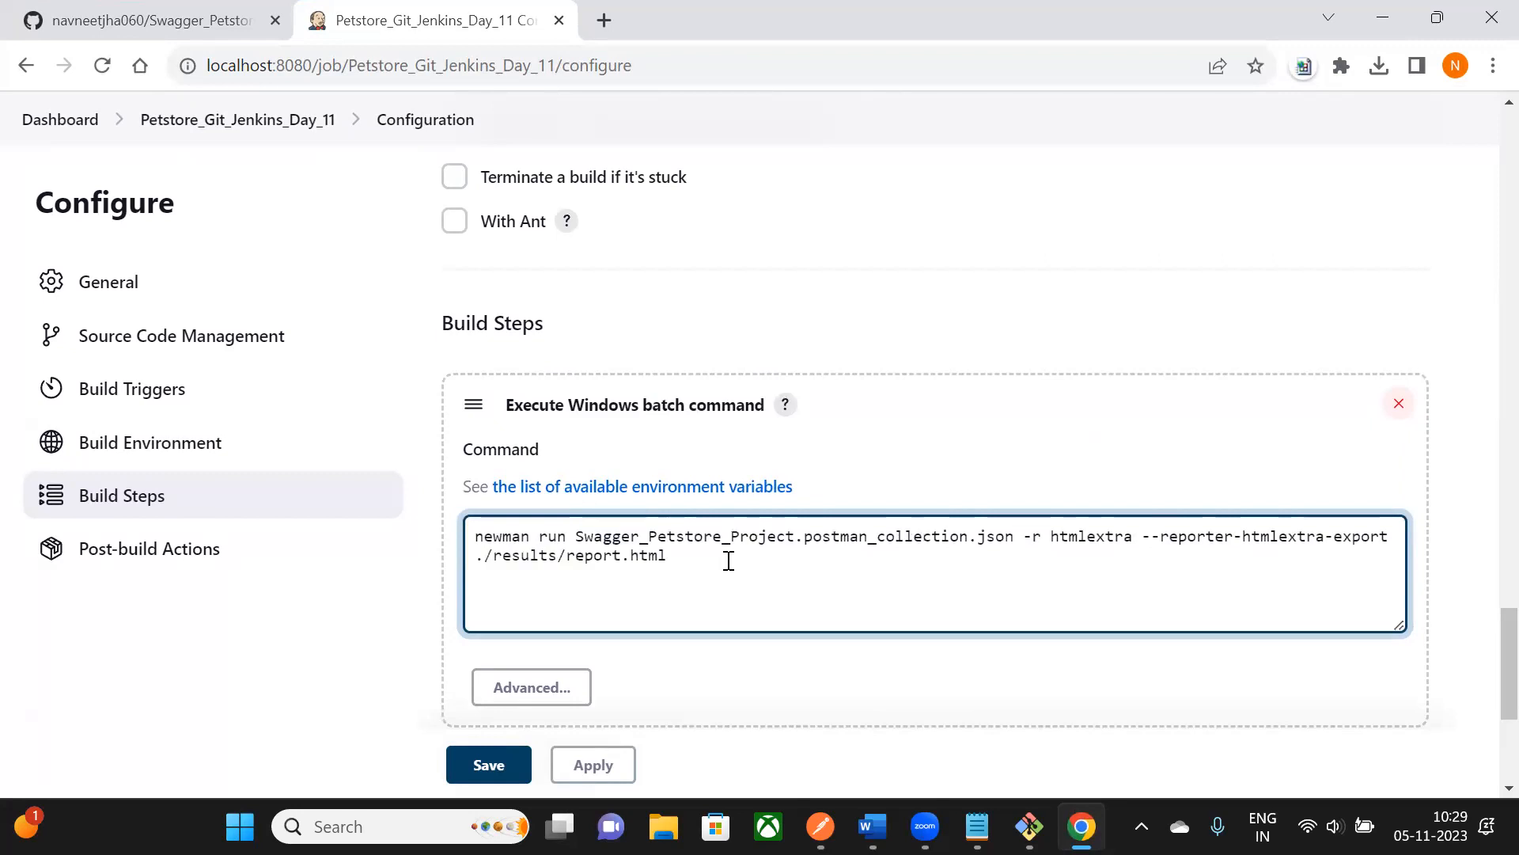
- Review the htmlextra reporter options and ./results/report.html output path, then select the whole newman command
left_click_drag(578, 538, 794, 557)
left_click_drag(1018, 548, 1018, 537)
left_click(1024, 577)
left_click_drag(1060, 537, 1132, 538)
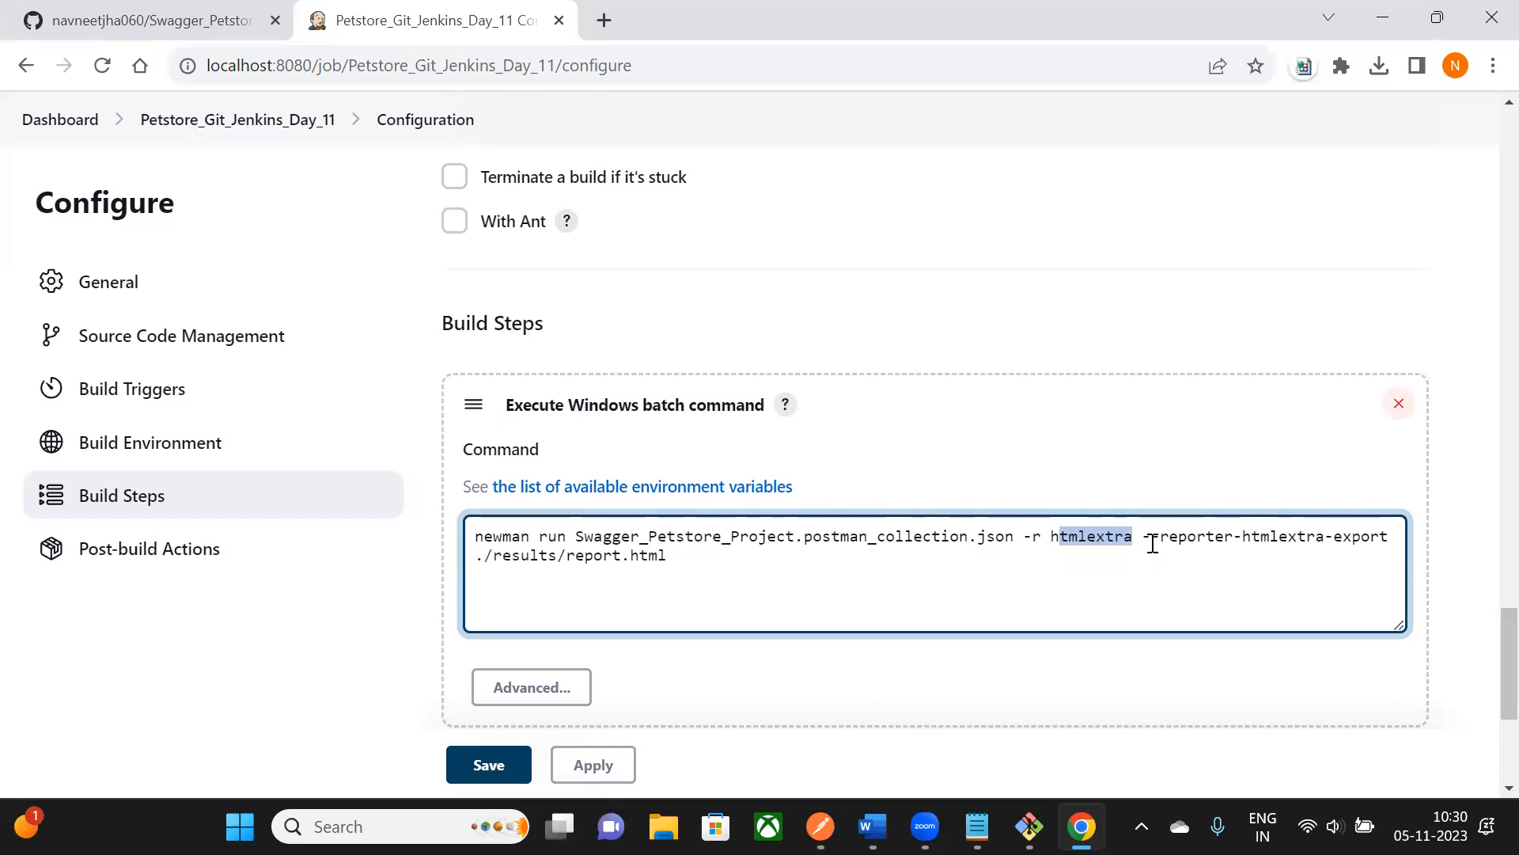
left_click_drag(1170, 539, 1389, 538)
left_click_drag(489, 557, 662, 560)
left_click(654, 593)
left_click_drag(1157, 539, 1385, 537)
left_click(983, 573)
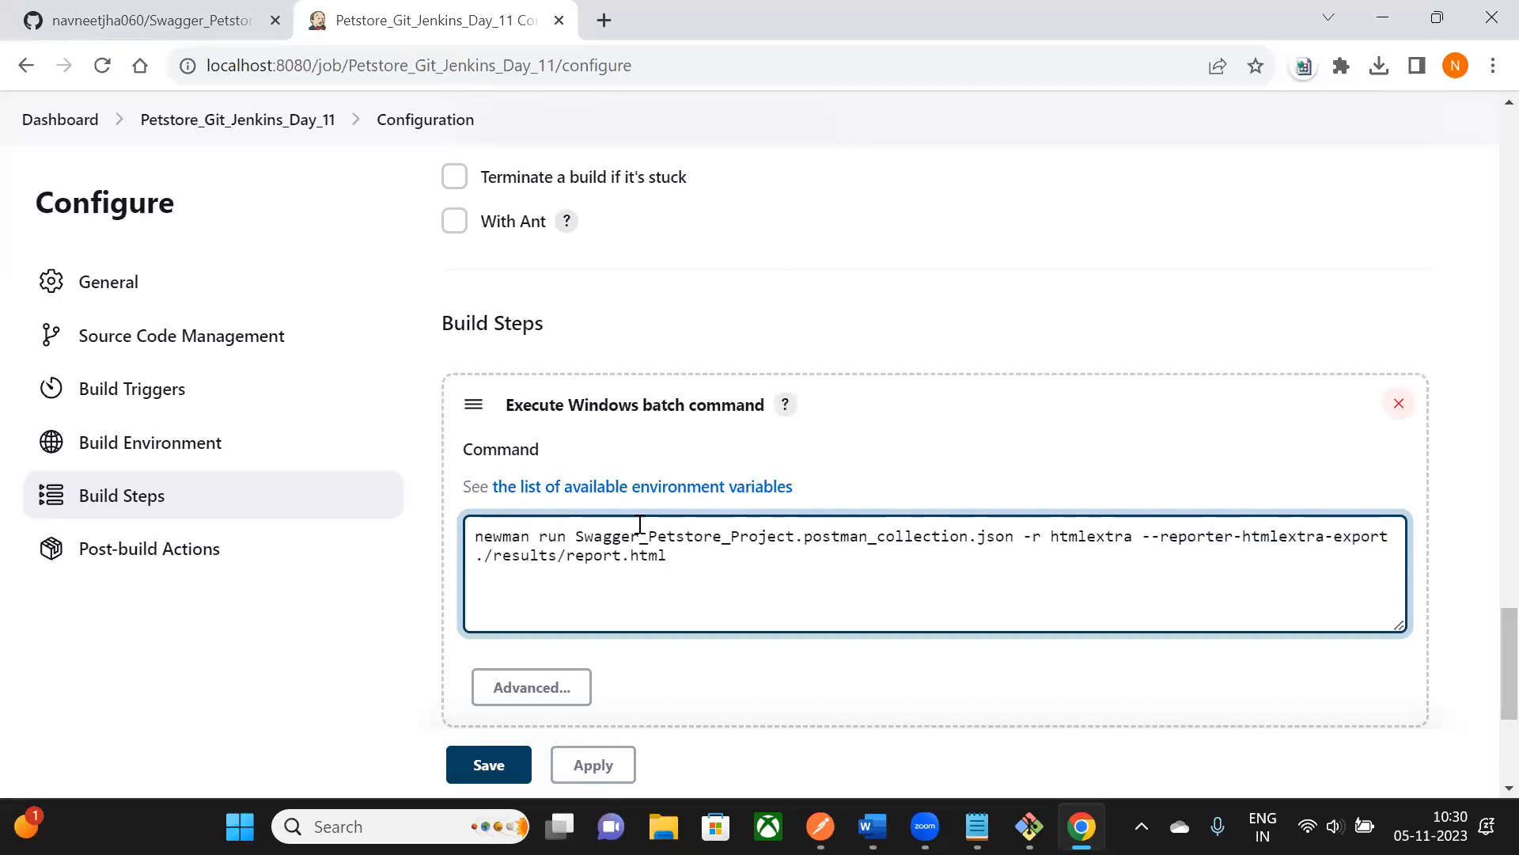
left_click_drag(489, 560, 680, 562)
scroll(754, 560, "down", 1)
left_click(752, 486)
left_click_drag(477, 422, 668, 441)
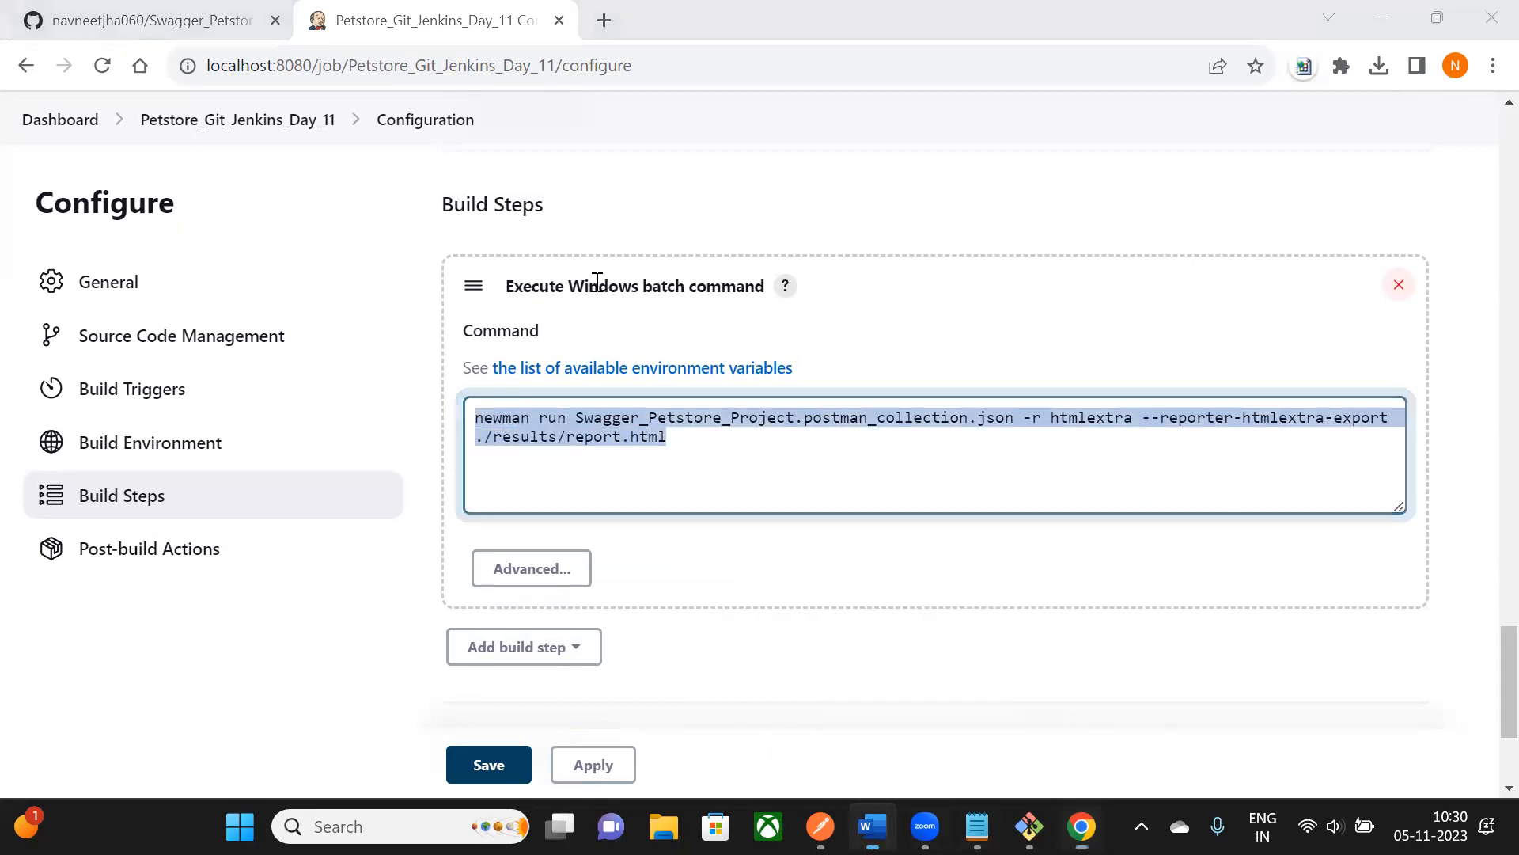
key("alt+Tab")
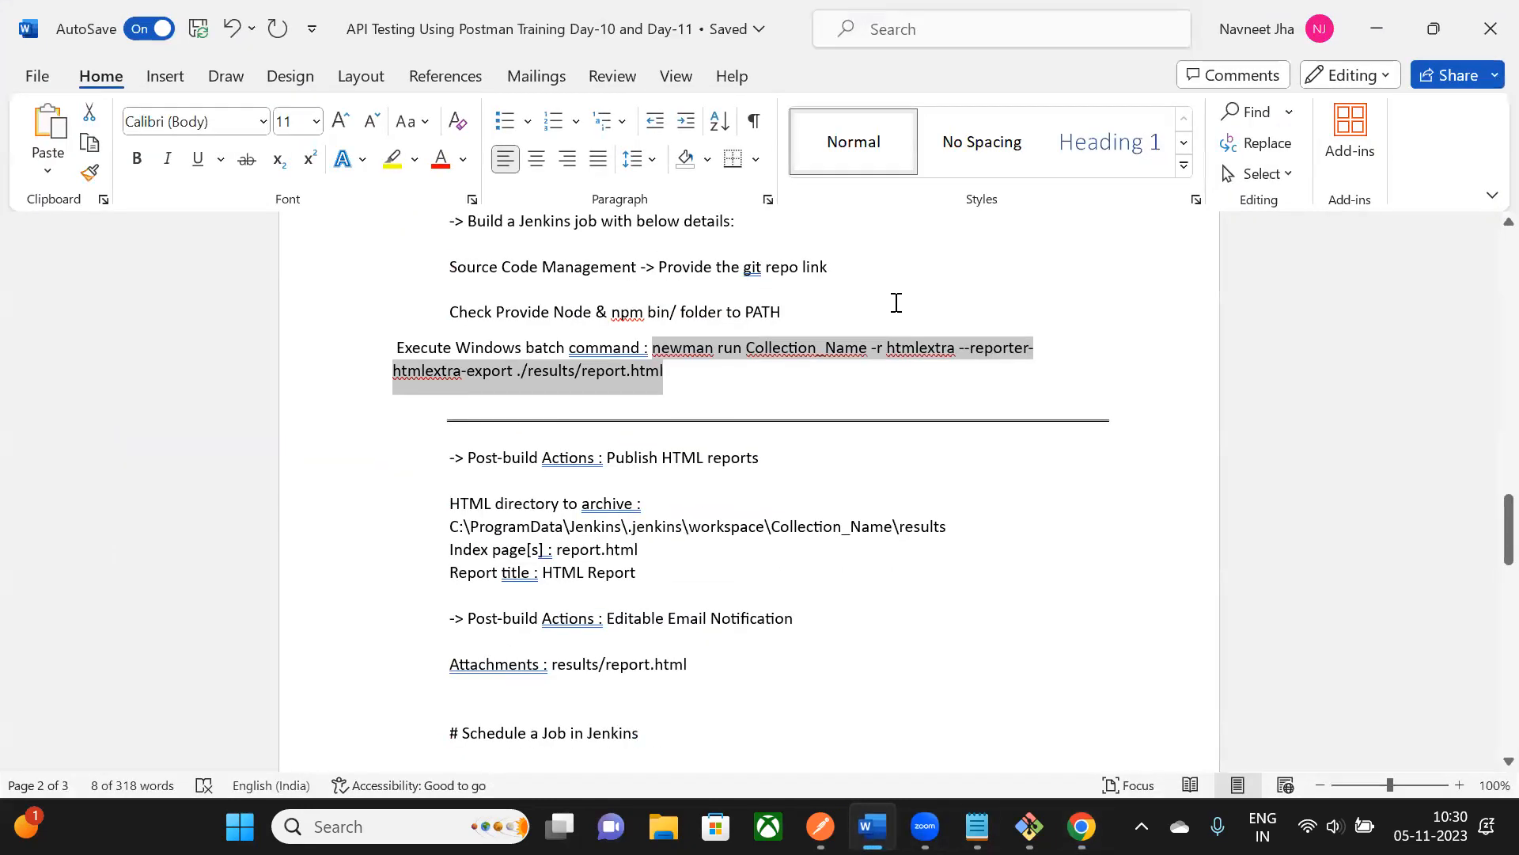
key("alt+Tab")
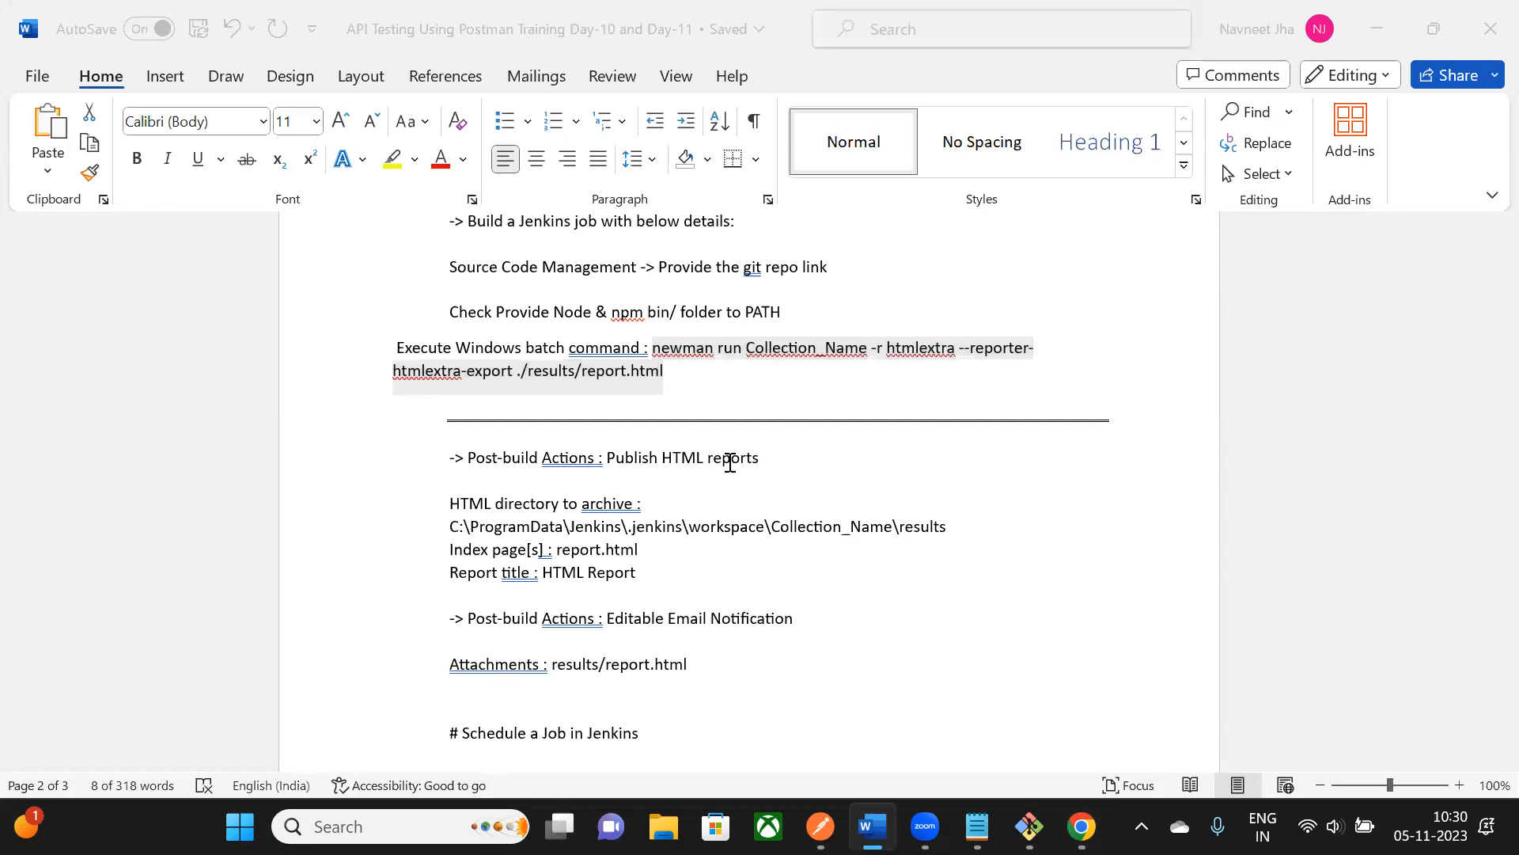
key("alt+Tab")
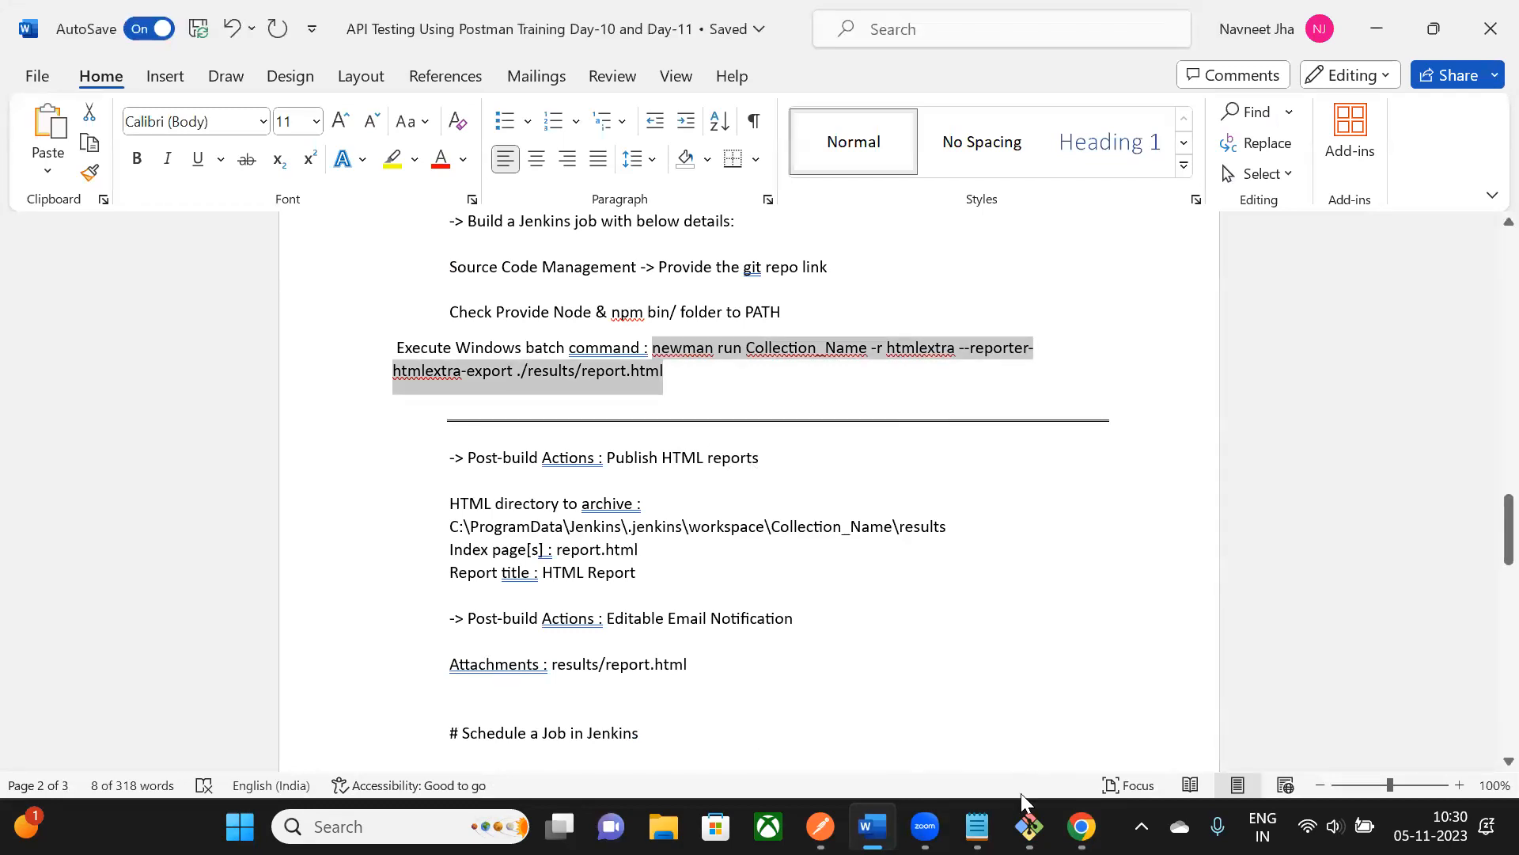
left_click(1082, 827)
- Check the collection file name in the newman command and save the job configuration
left_click(634, 475)
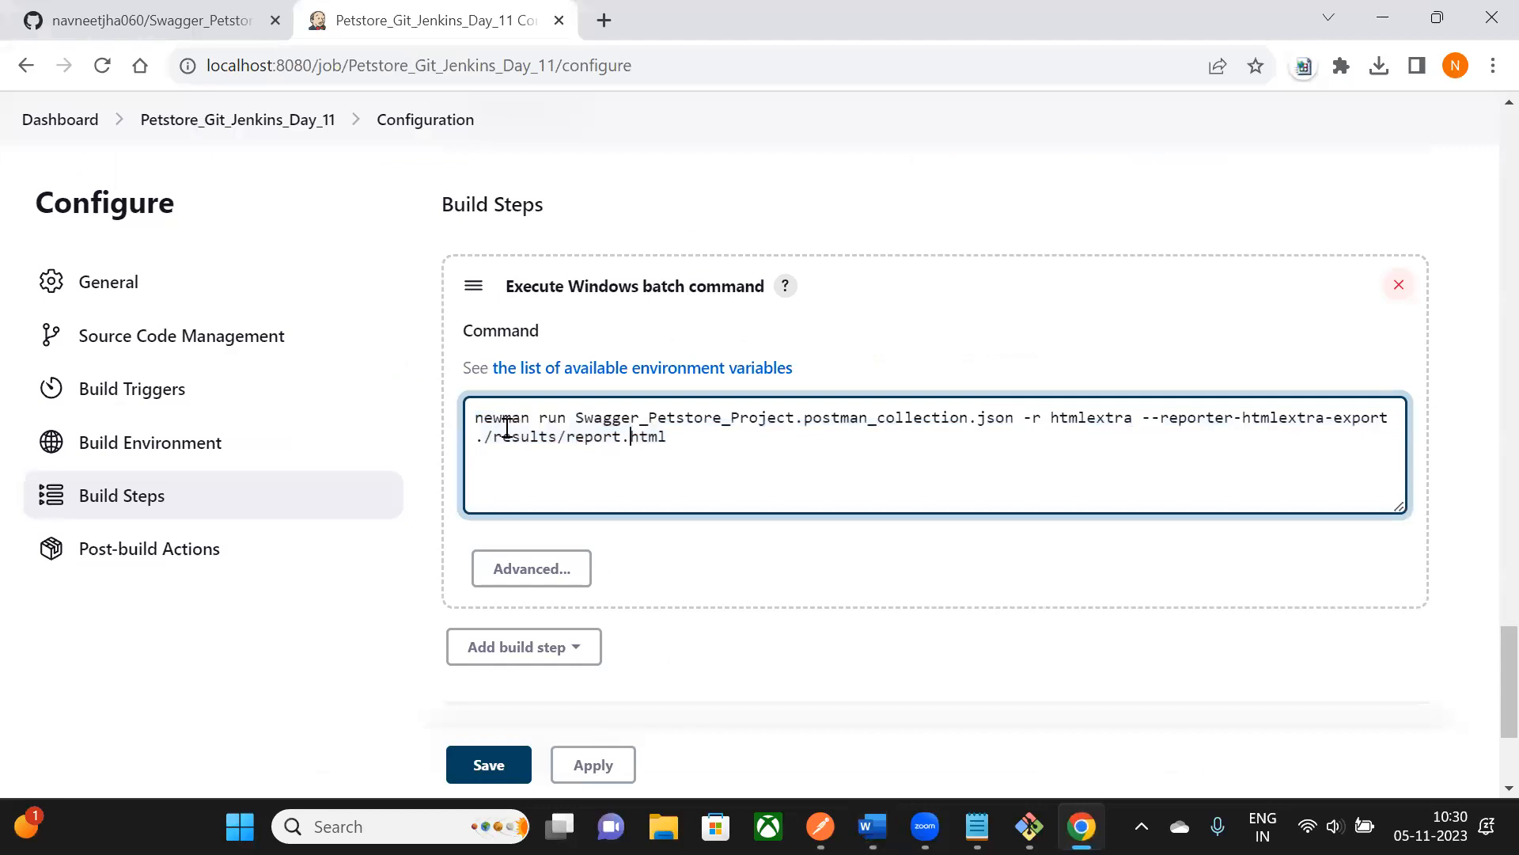
key("ctrl+a")
left_click(656, 458)
left_click_drag(573, 417, 1023, 417)
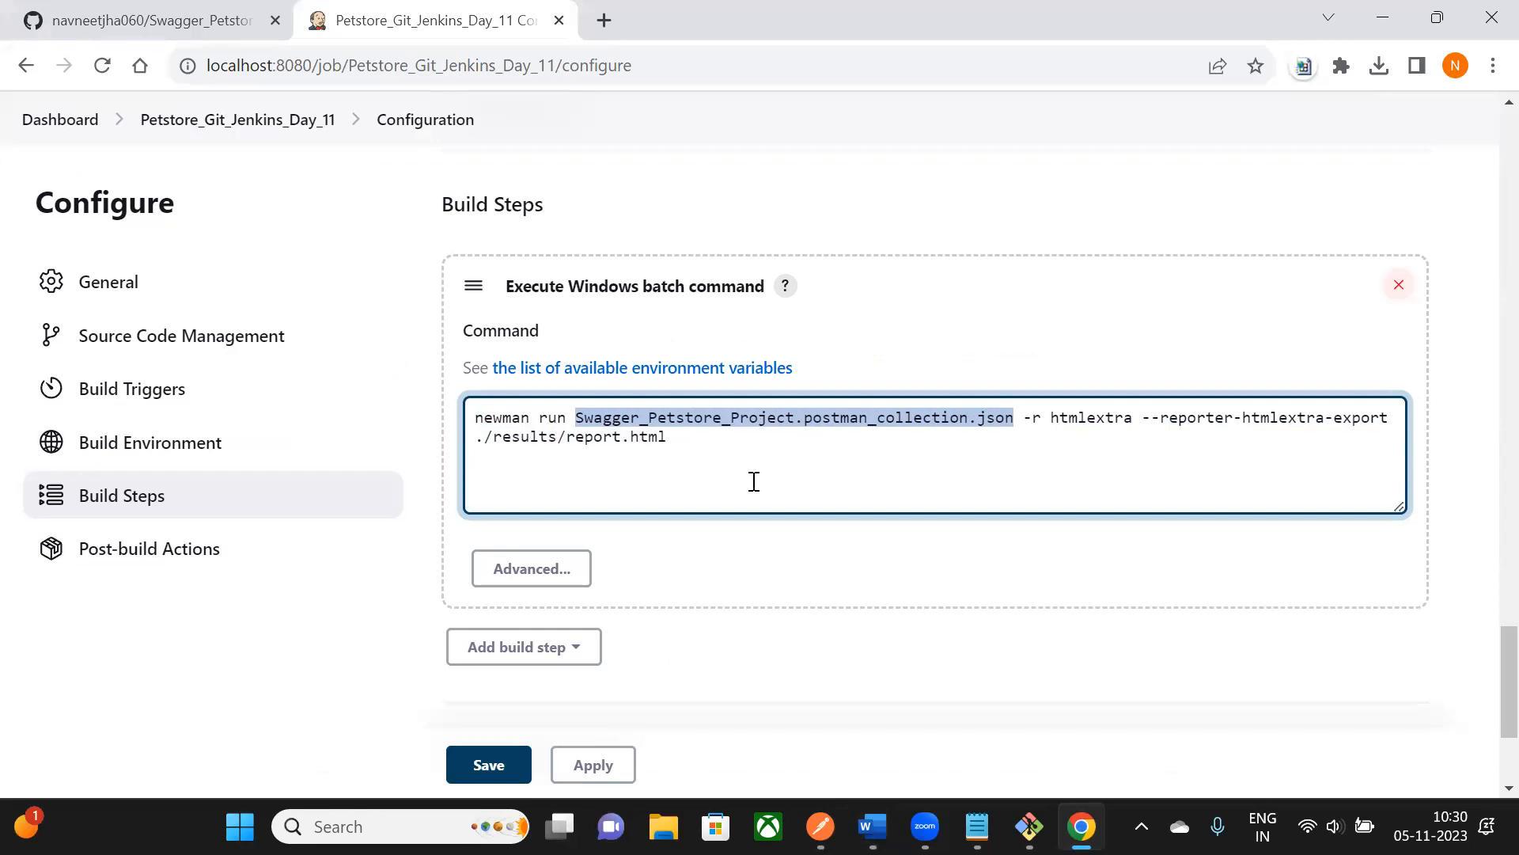
scroll(754, 481, "down", 2)
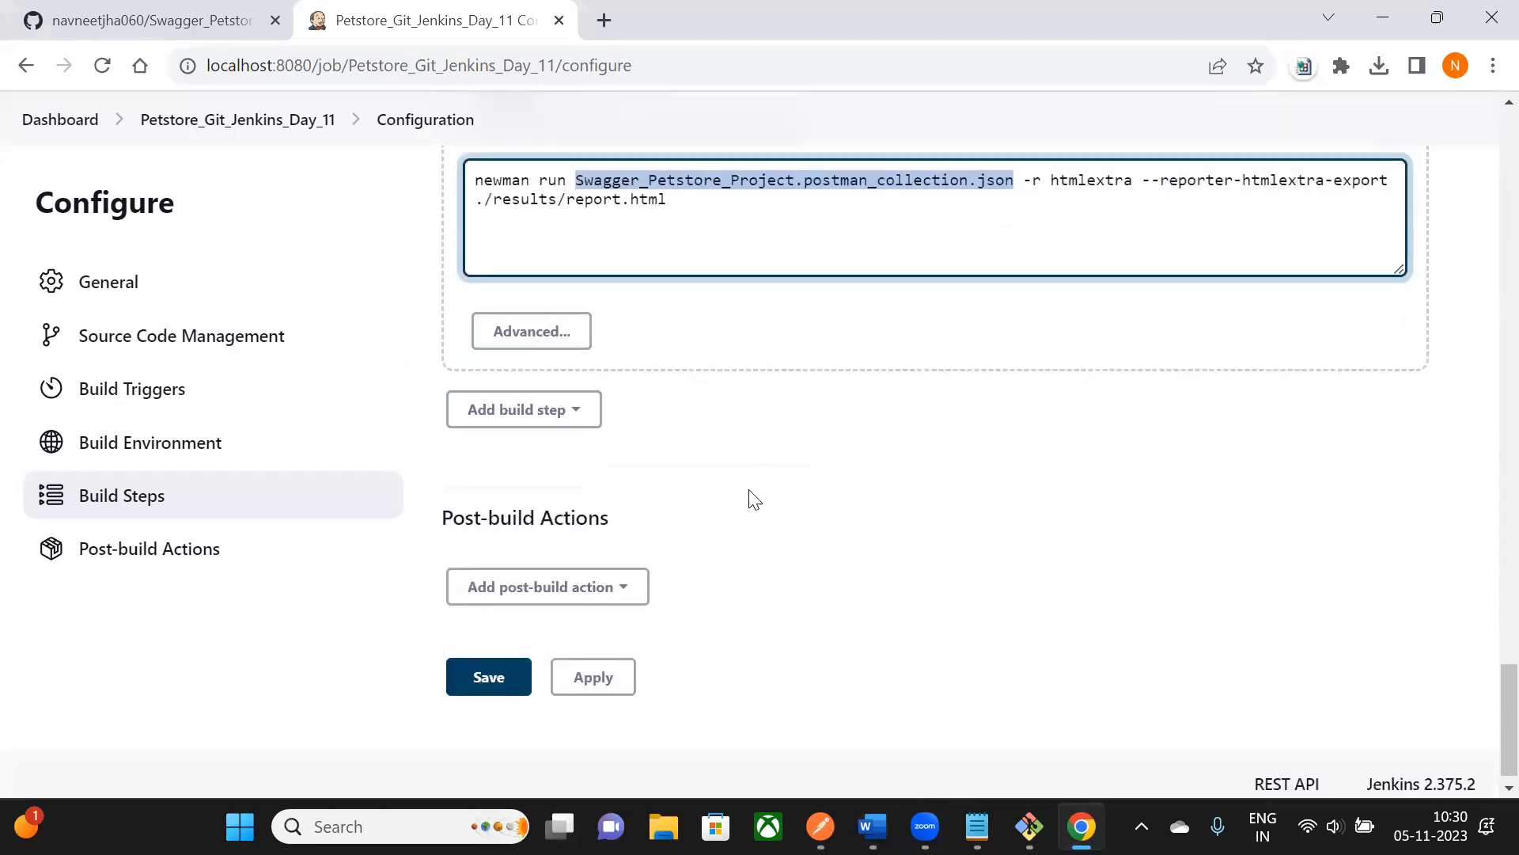
scroll(752, 497, "down", 1)
left_click(494, 664)
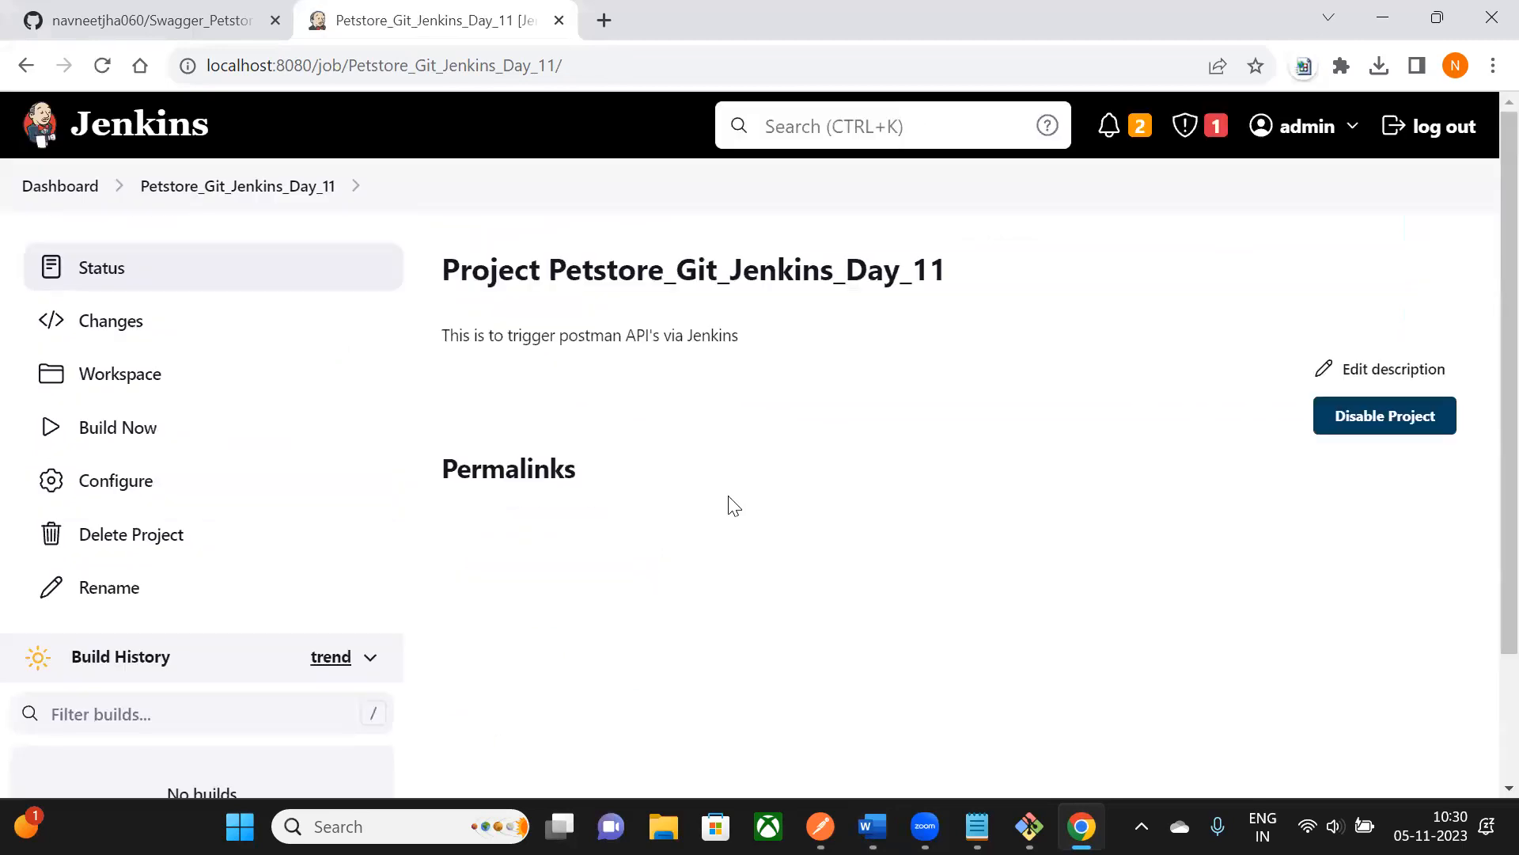
- Run Build Now for Petstore_Git_Jenkins_Day_11 and open build #1's details page
scroll(522, 285, "down", 2)
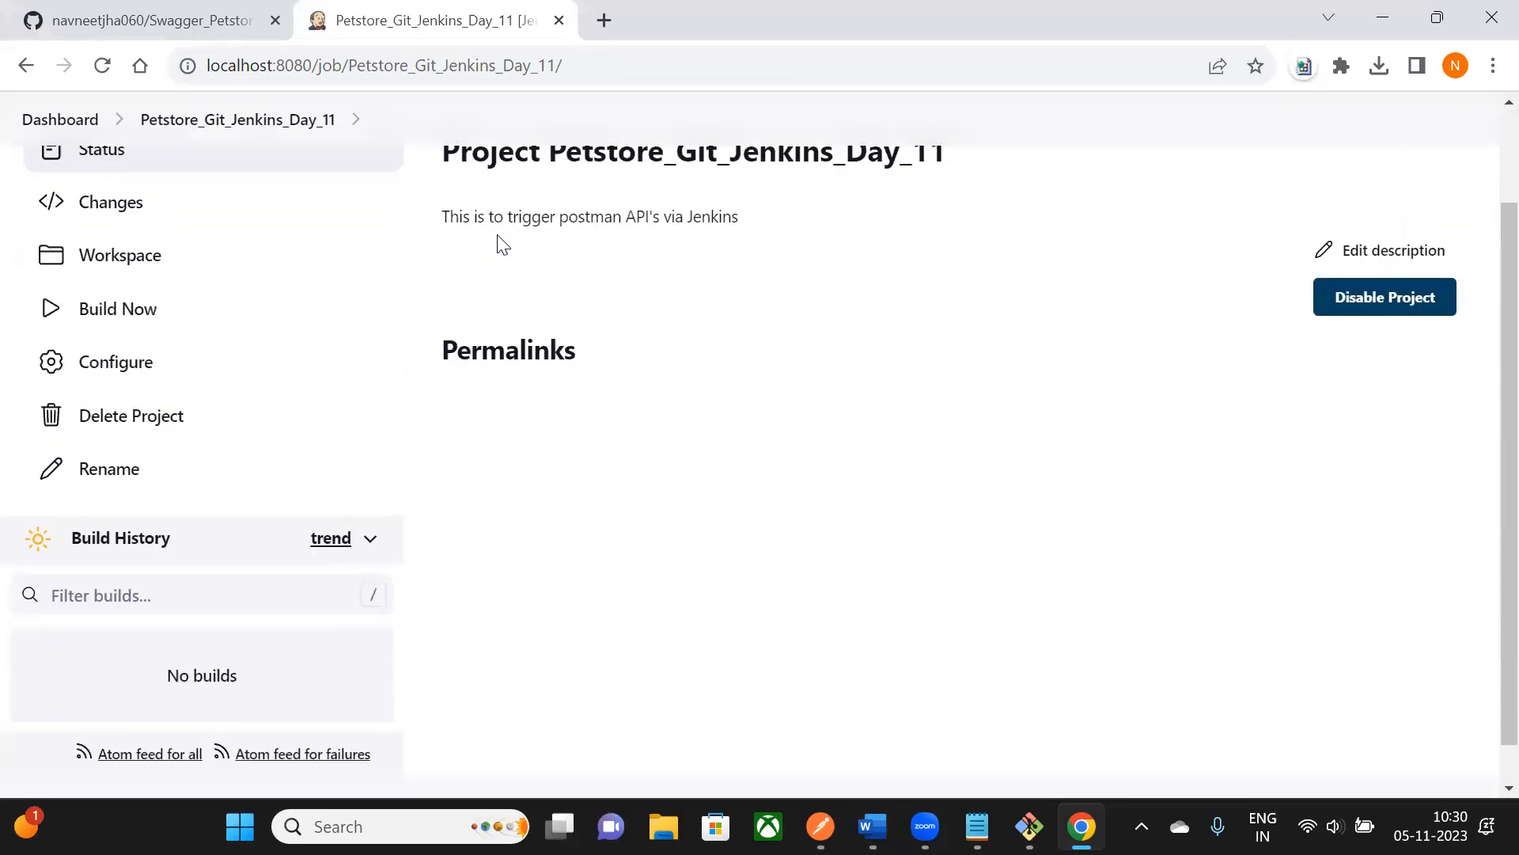
scroll(727, 258, "up", 2)
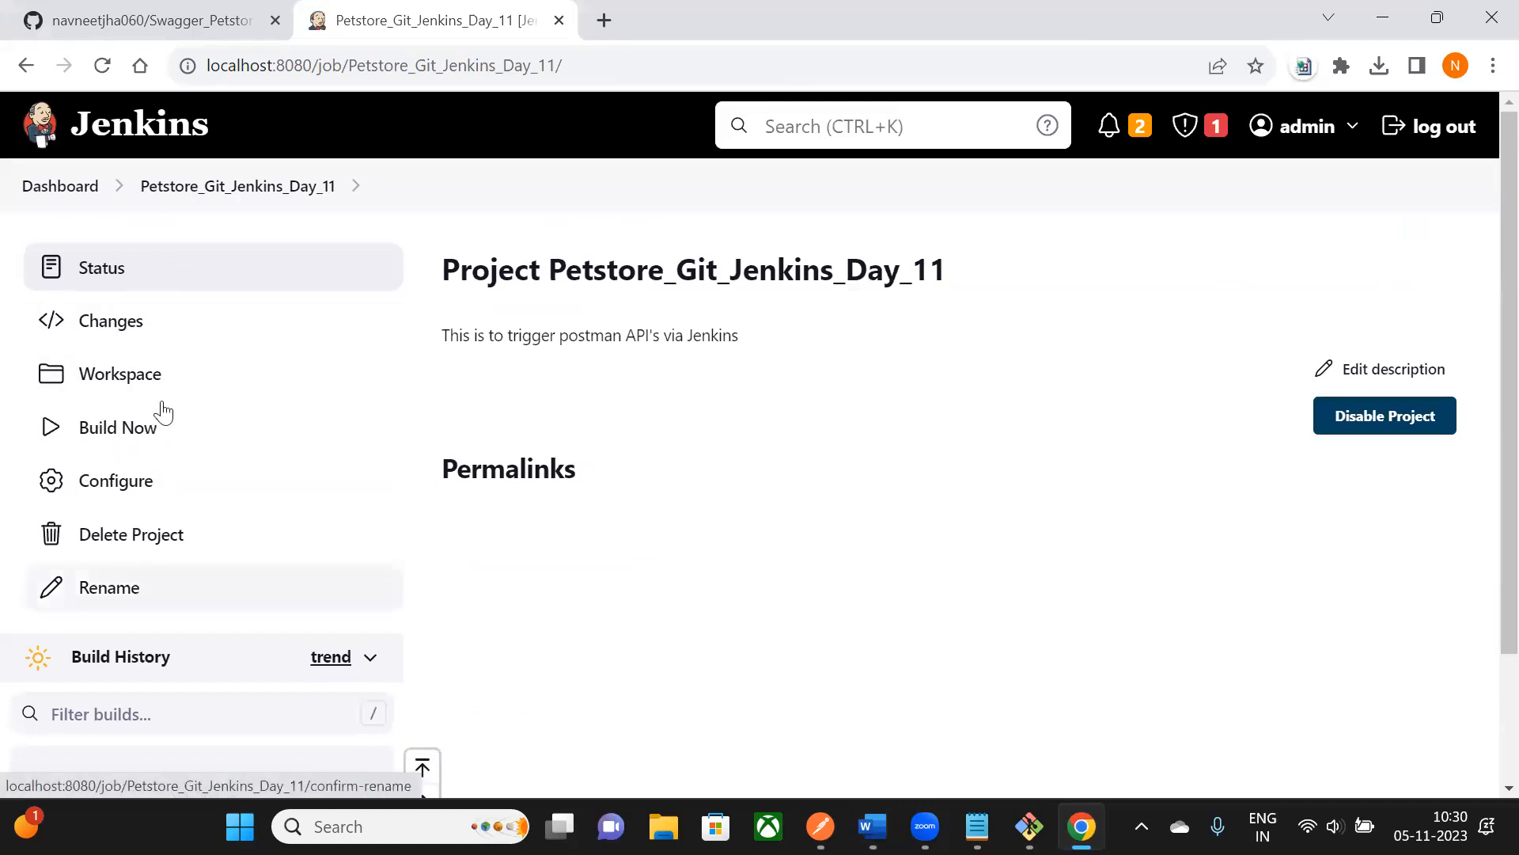
left_click(132, 437)
scroll(203, 373, "down", 3)
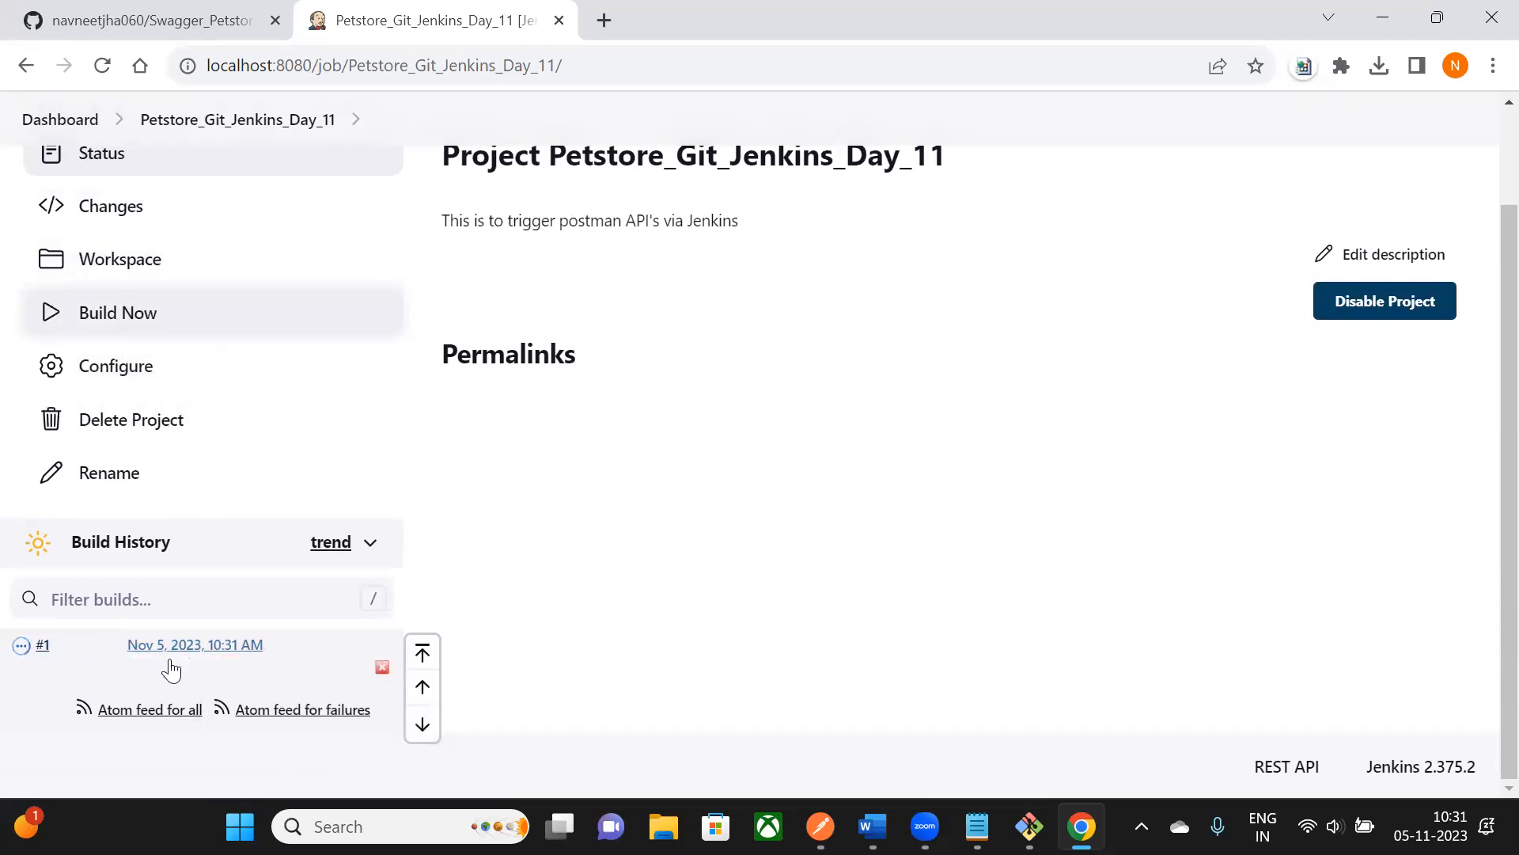
left_click(238, 647)
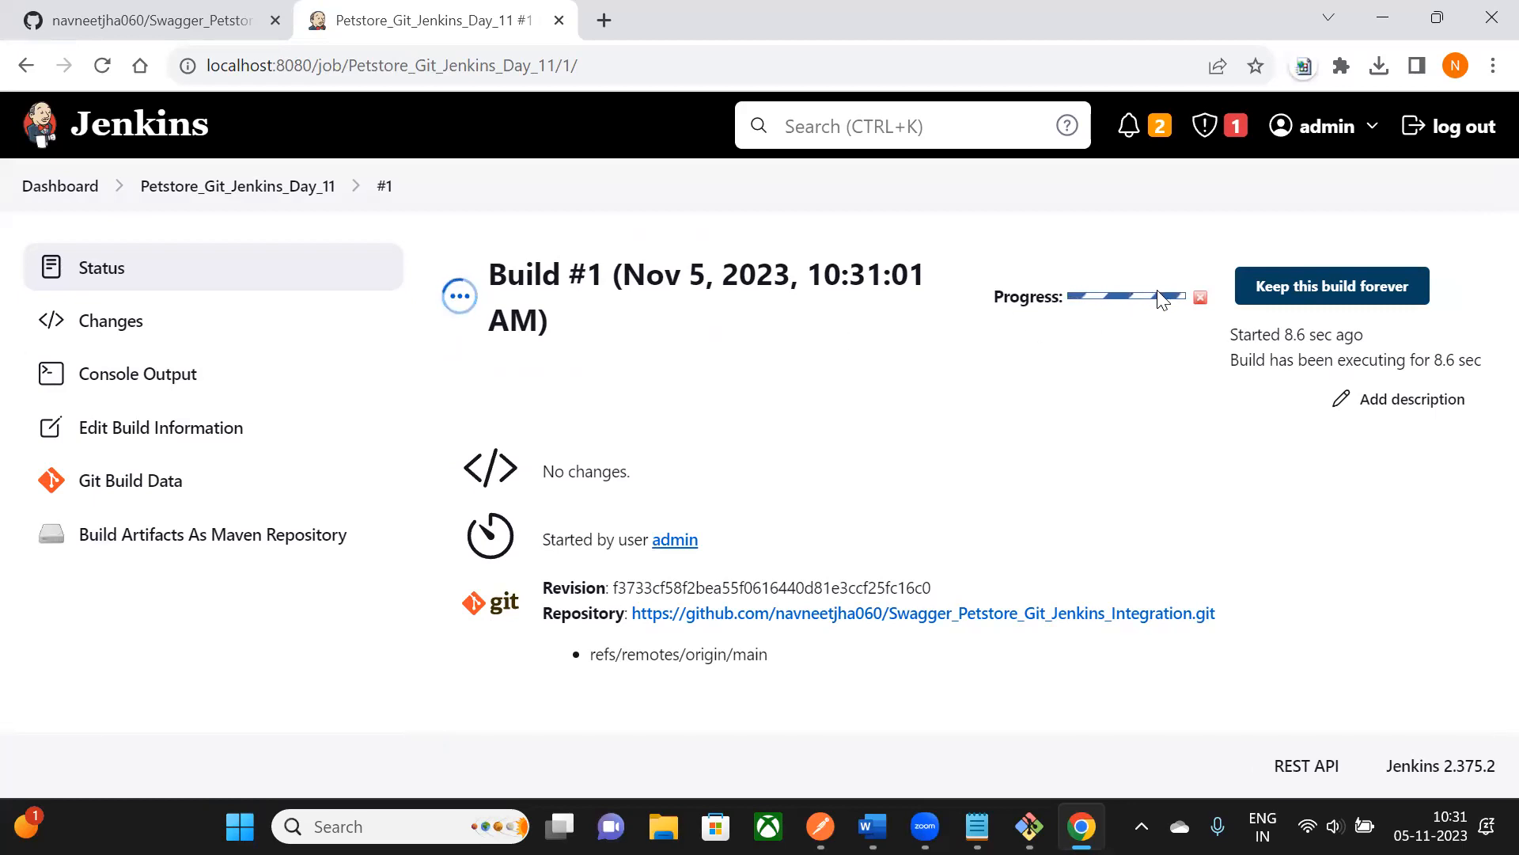
- Open the Console Output log of Petstore_Git_Jenkins_Day_11 build #1
mouse_move(1158, 302)
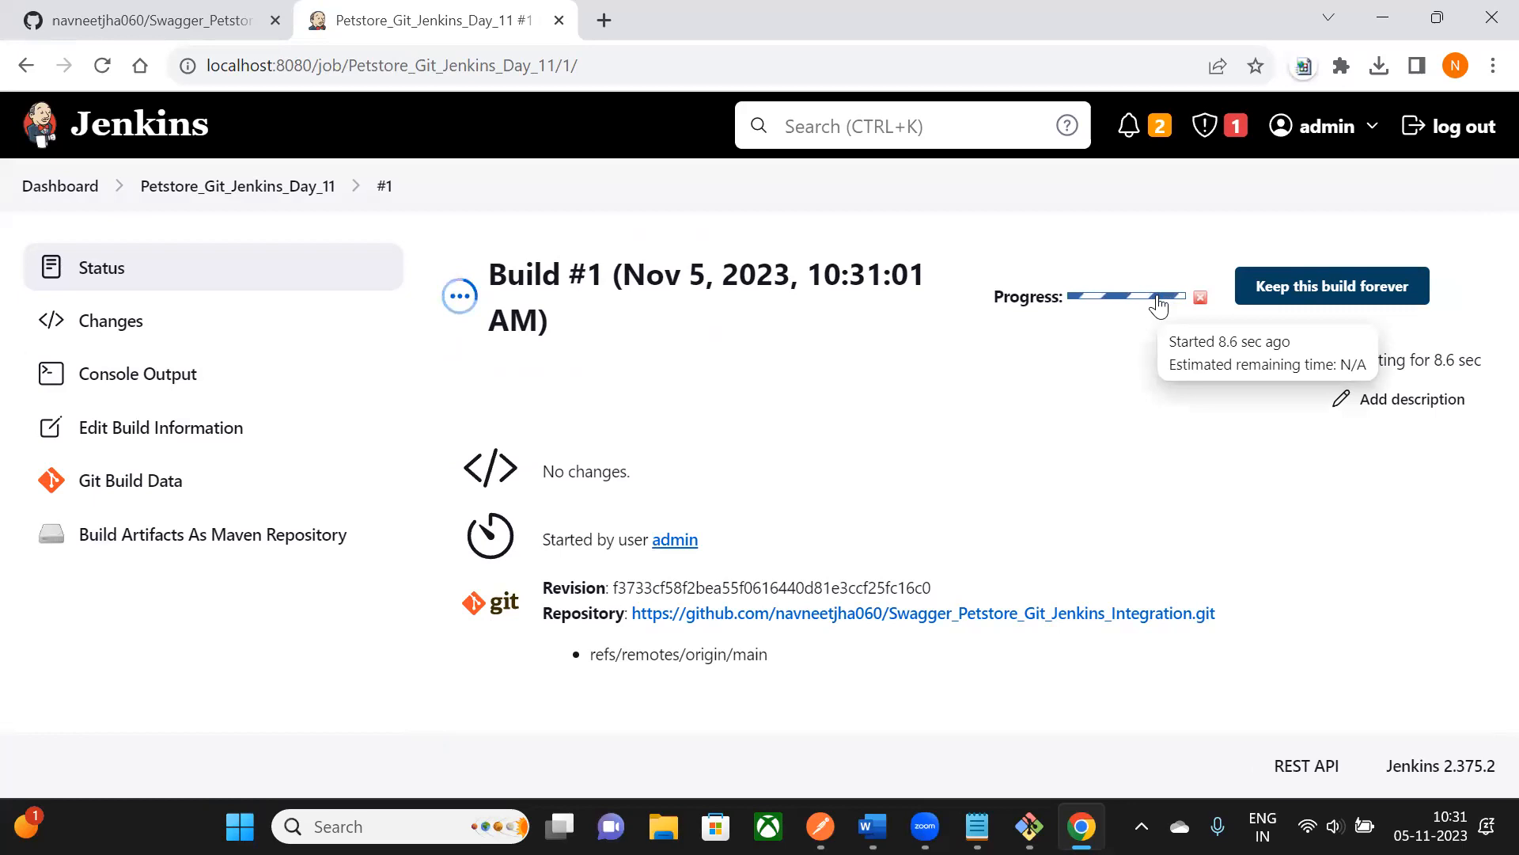
left_click(139, 372)
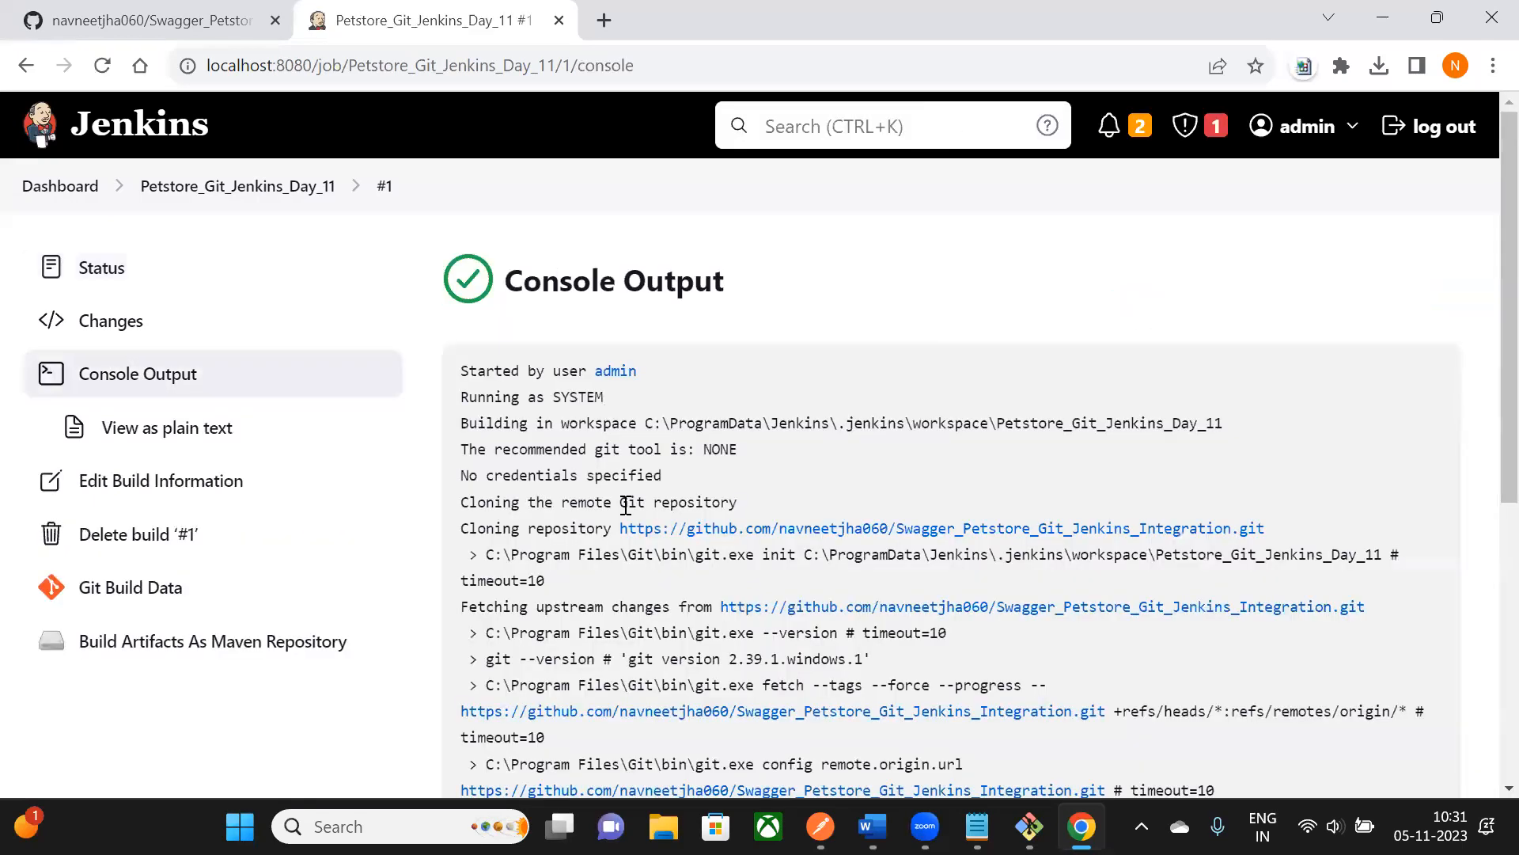
- Scroll through the build #1 console log down to its end
scroll(522, 277, "down", 2)
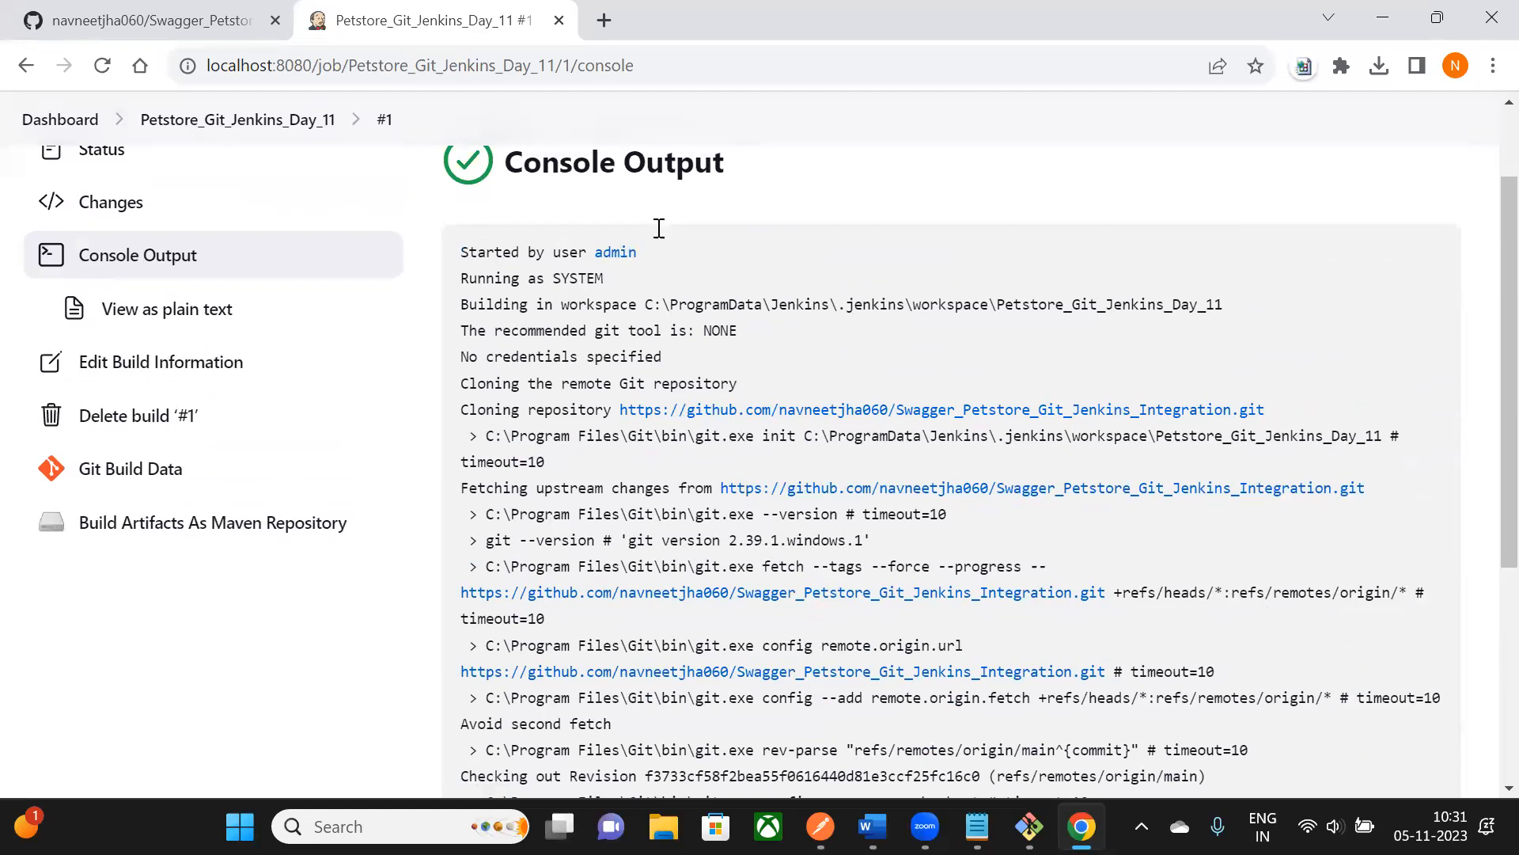
scroll(657, 230, "down", 5)
scroll(677, 374, "up", 3)
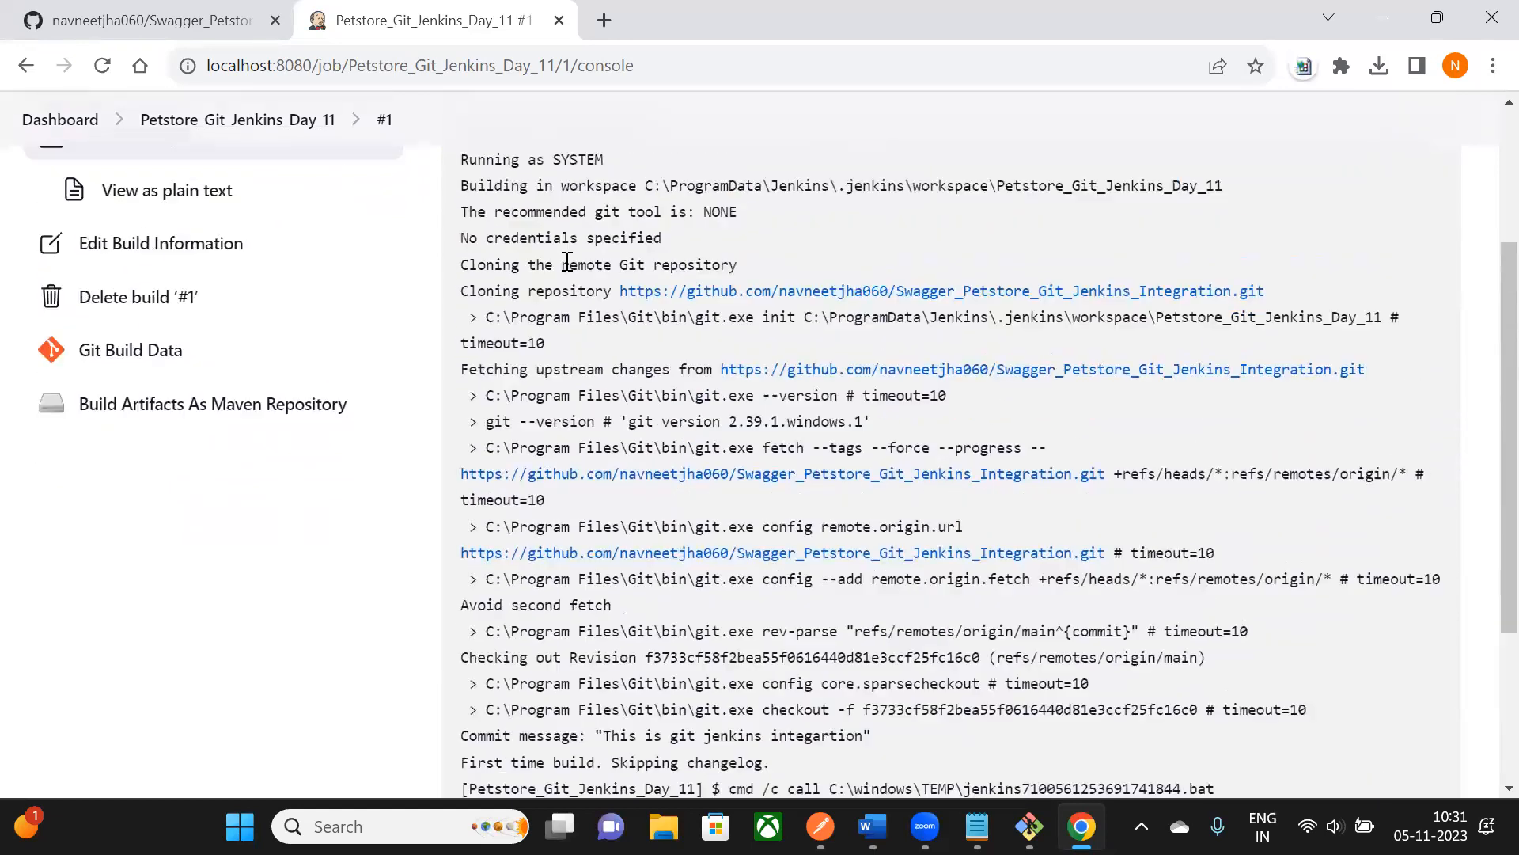
scroll(653, 564, "up", 3)
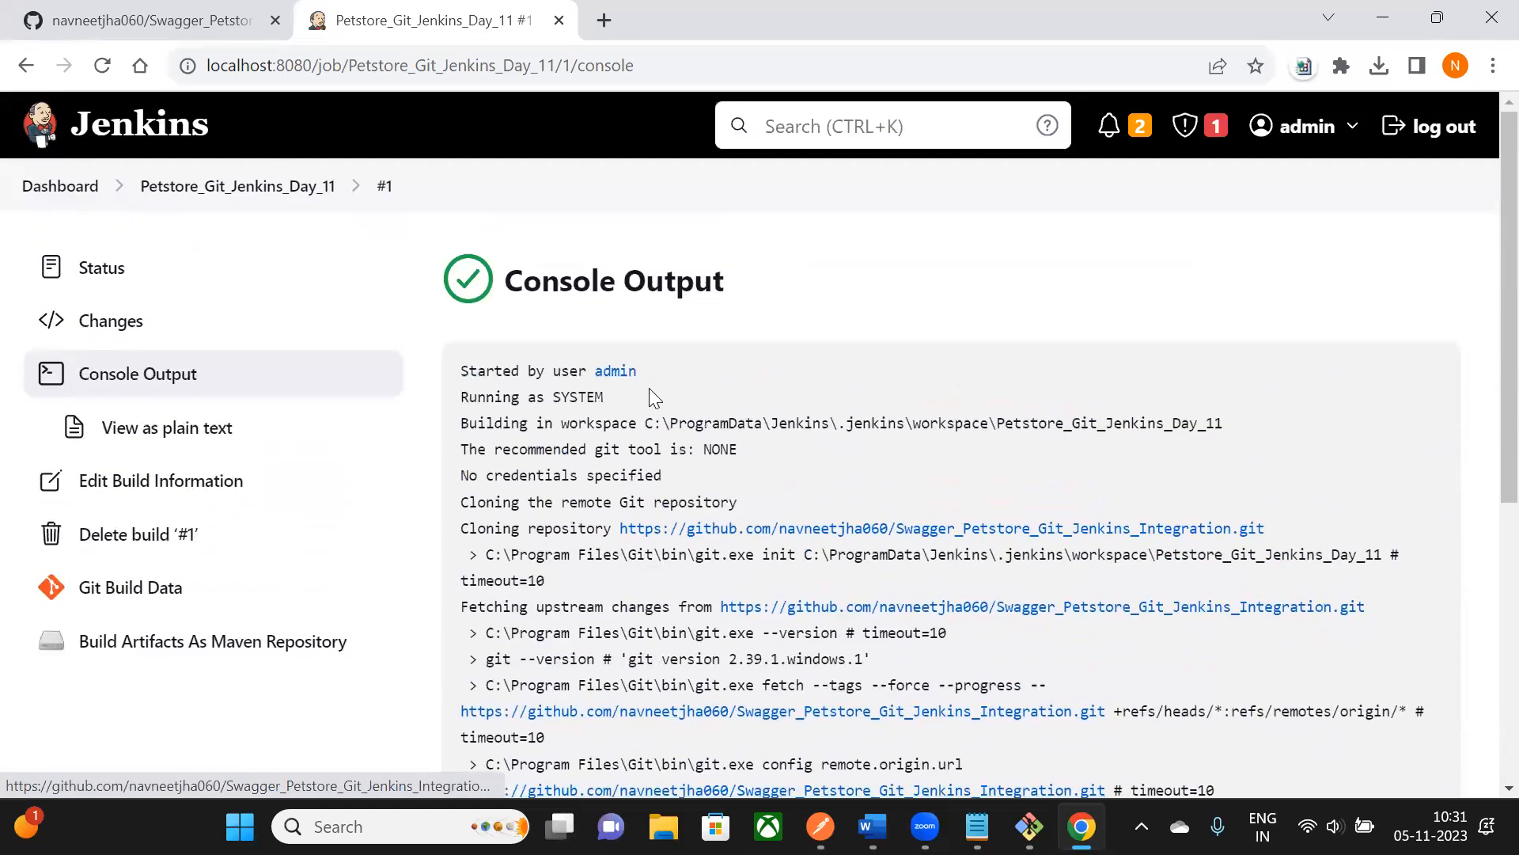
scroll(649, 388, "down", 1)
scroll(513, 410, "down", 3)
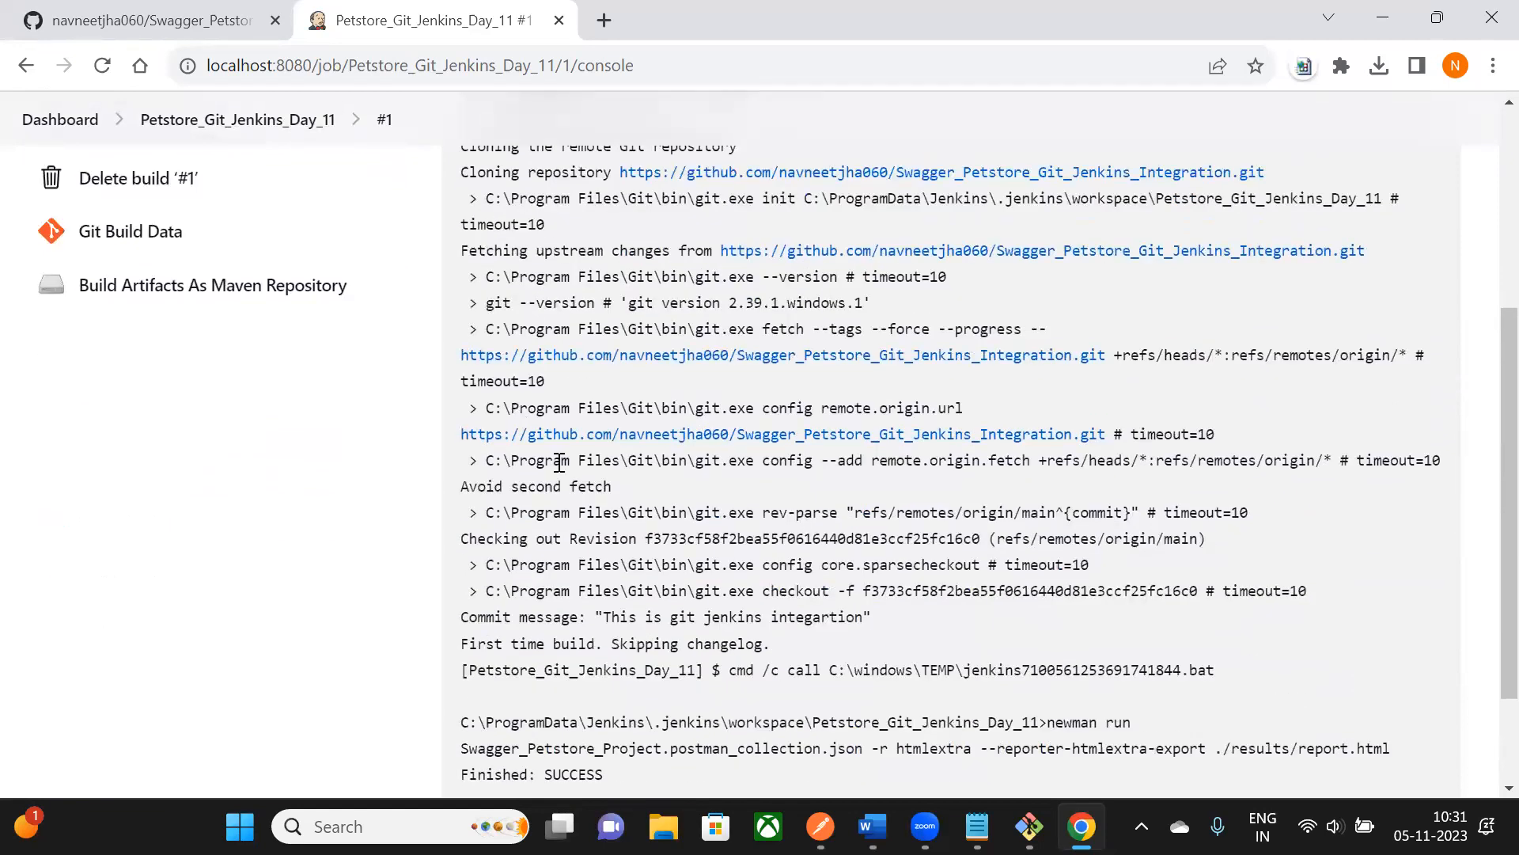
scroll(597, 444, "up", 1)
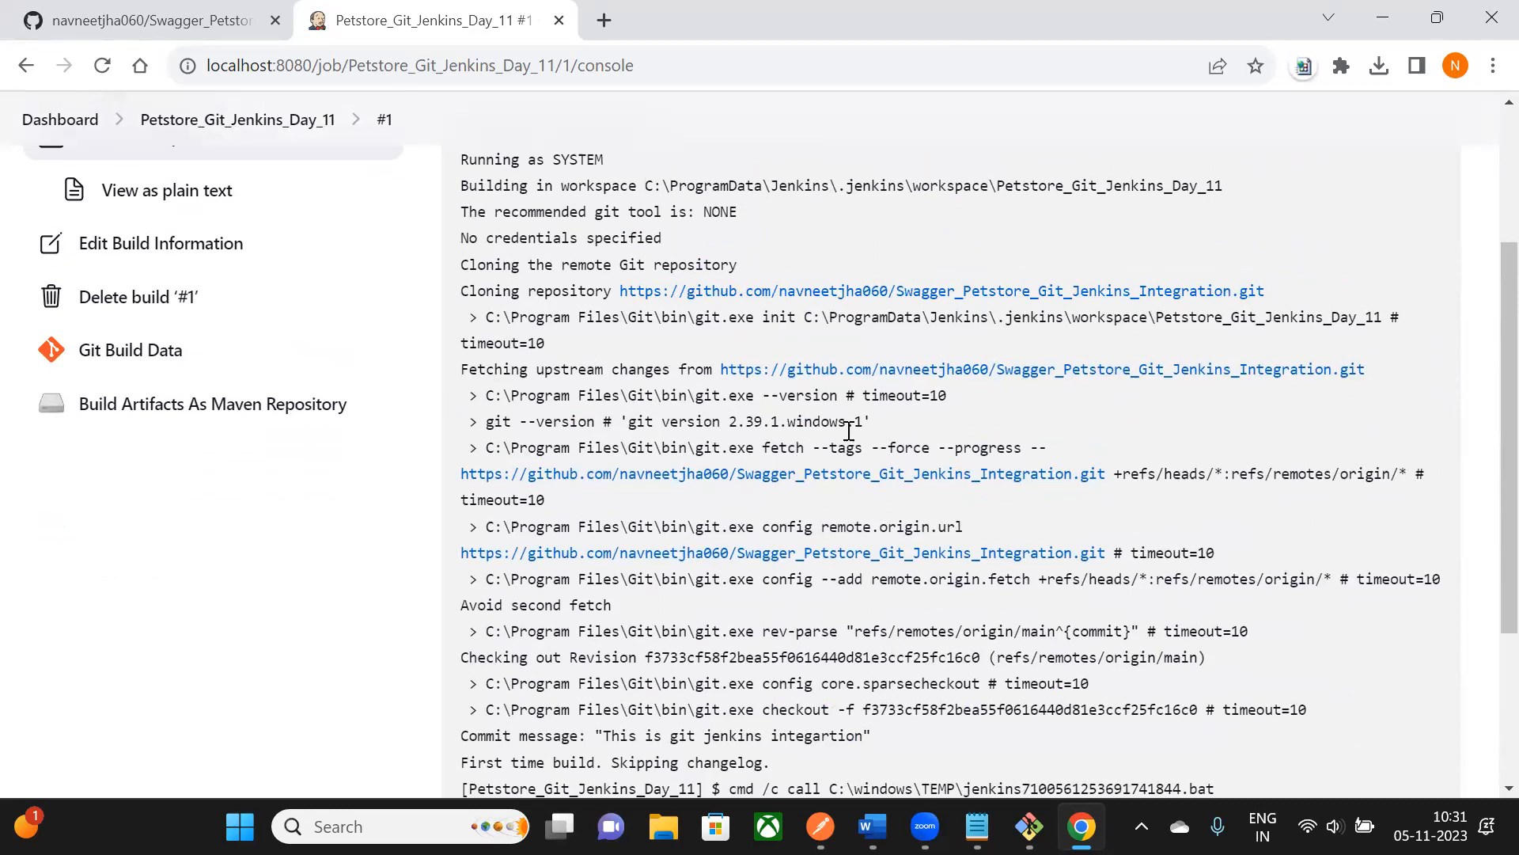
scroll(849, 420, "down", 2)
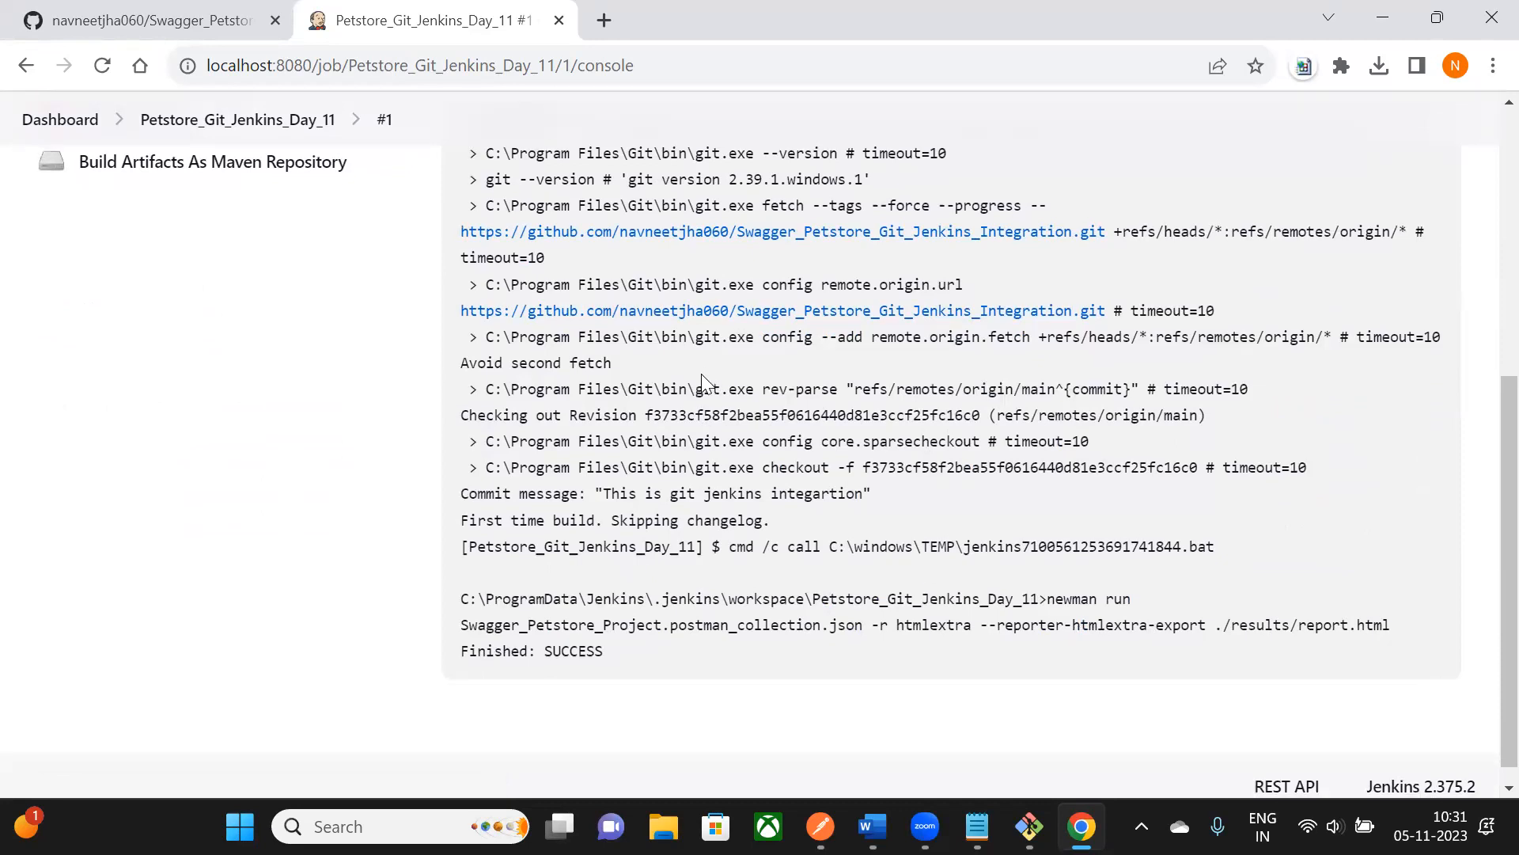
scroll(623, 612, "down", 1)
- Highlight the newman command line and the Finished: SUCCESS result in the log
left_click_drag(561, 589, 1051, 611)
left_click(1047, 647)
left_click_drag(465, 630, 606, 631)
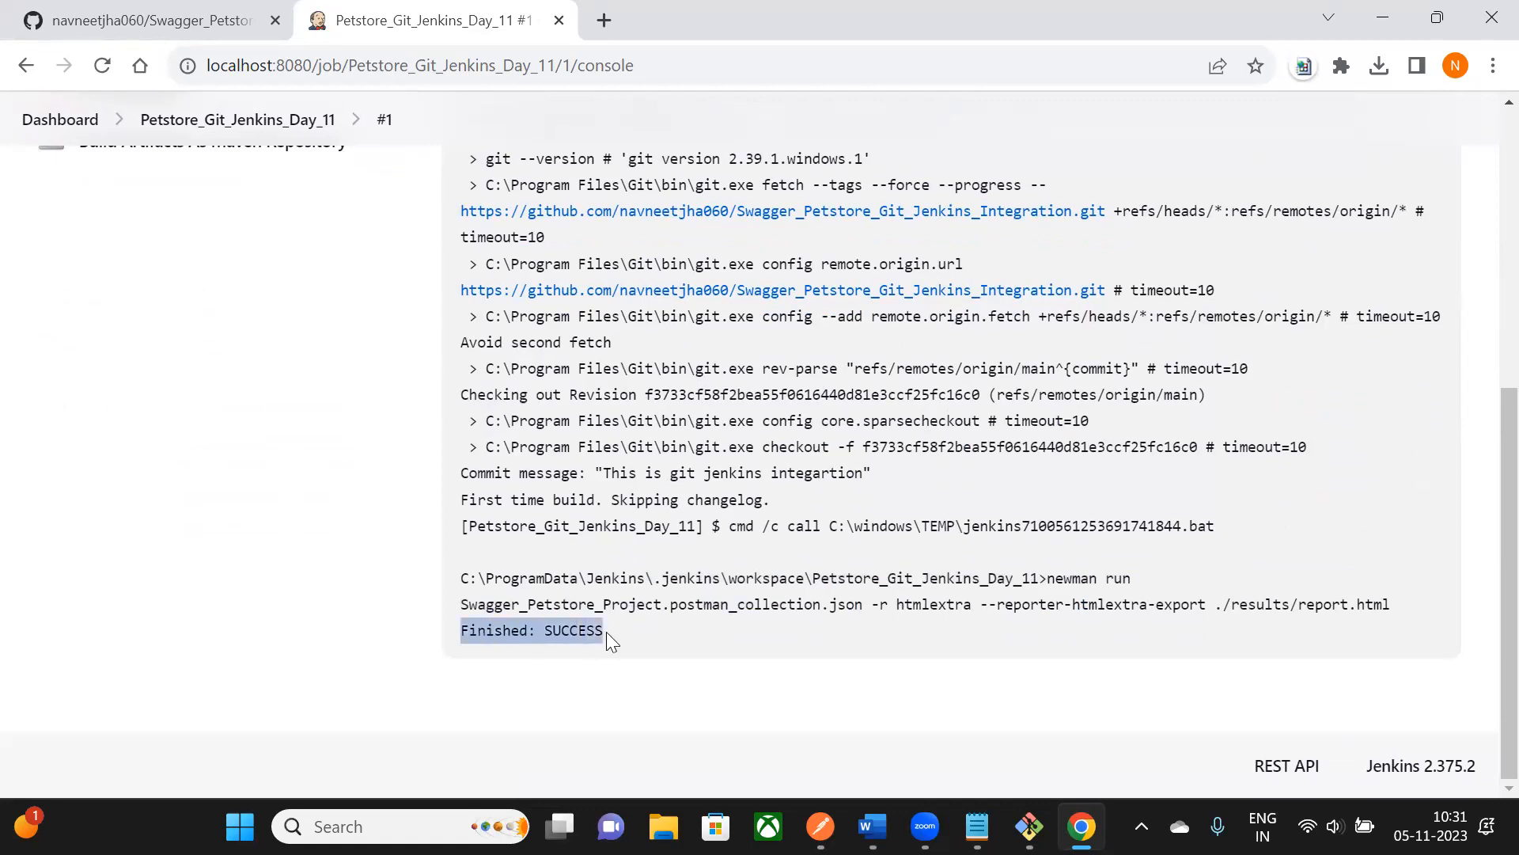
left_click(492, 654)
left_click_drag(462, 632, 604, 635)
left_click(570, 654)
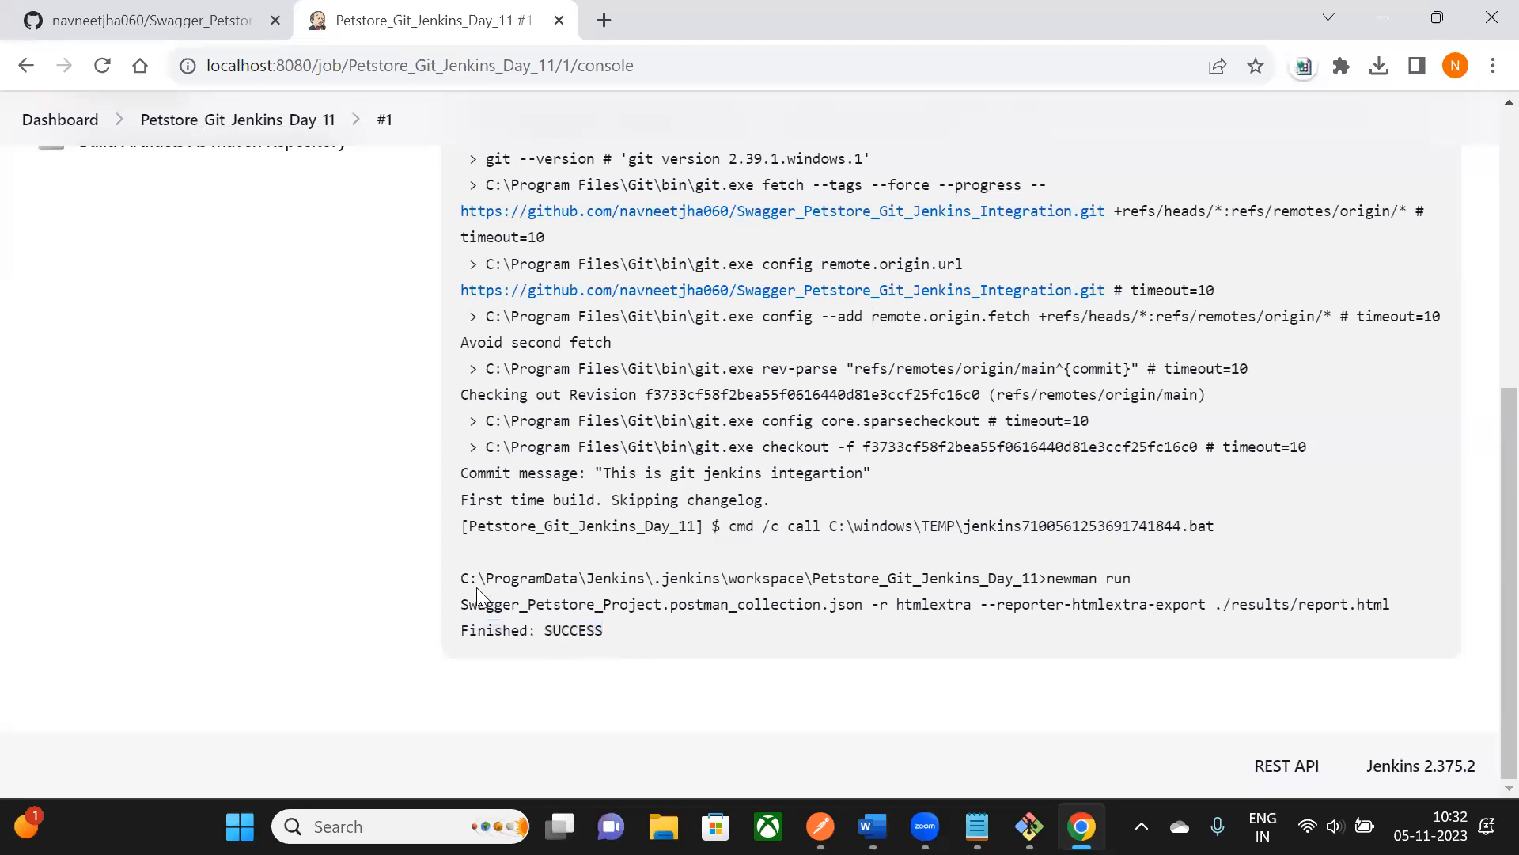
- Copy the workspace folder path shown before 'newman run' and open File Explorer
left_click_drag(468, 580, 1103, 582)
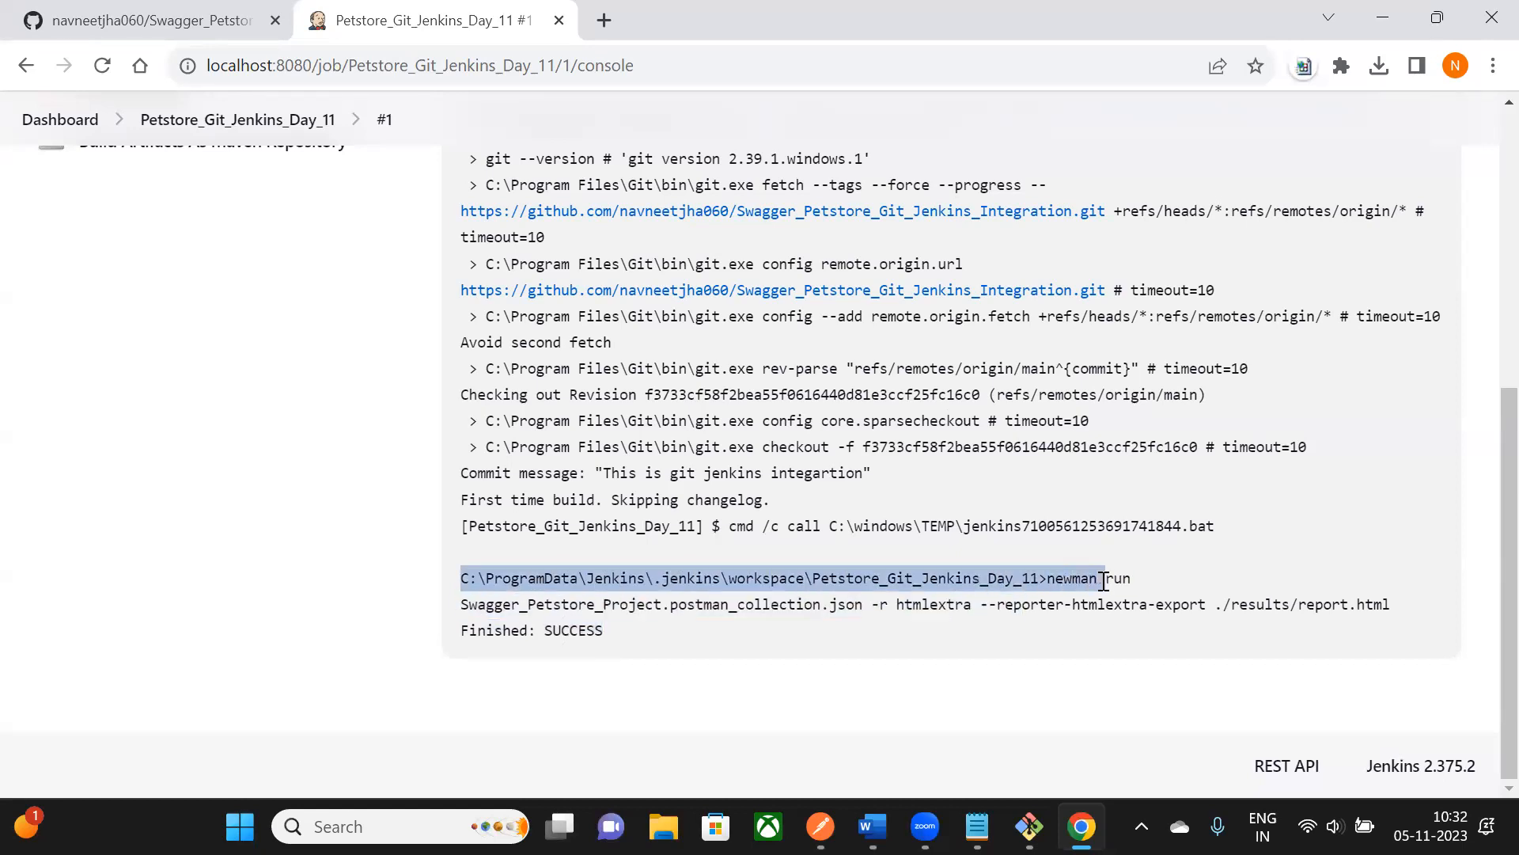
left_click(1105, 661)
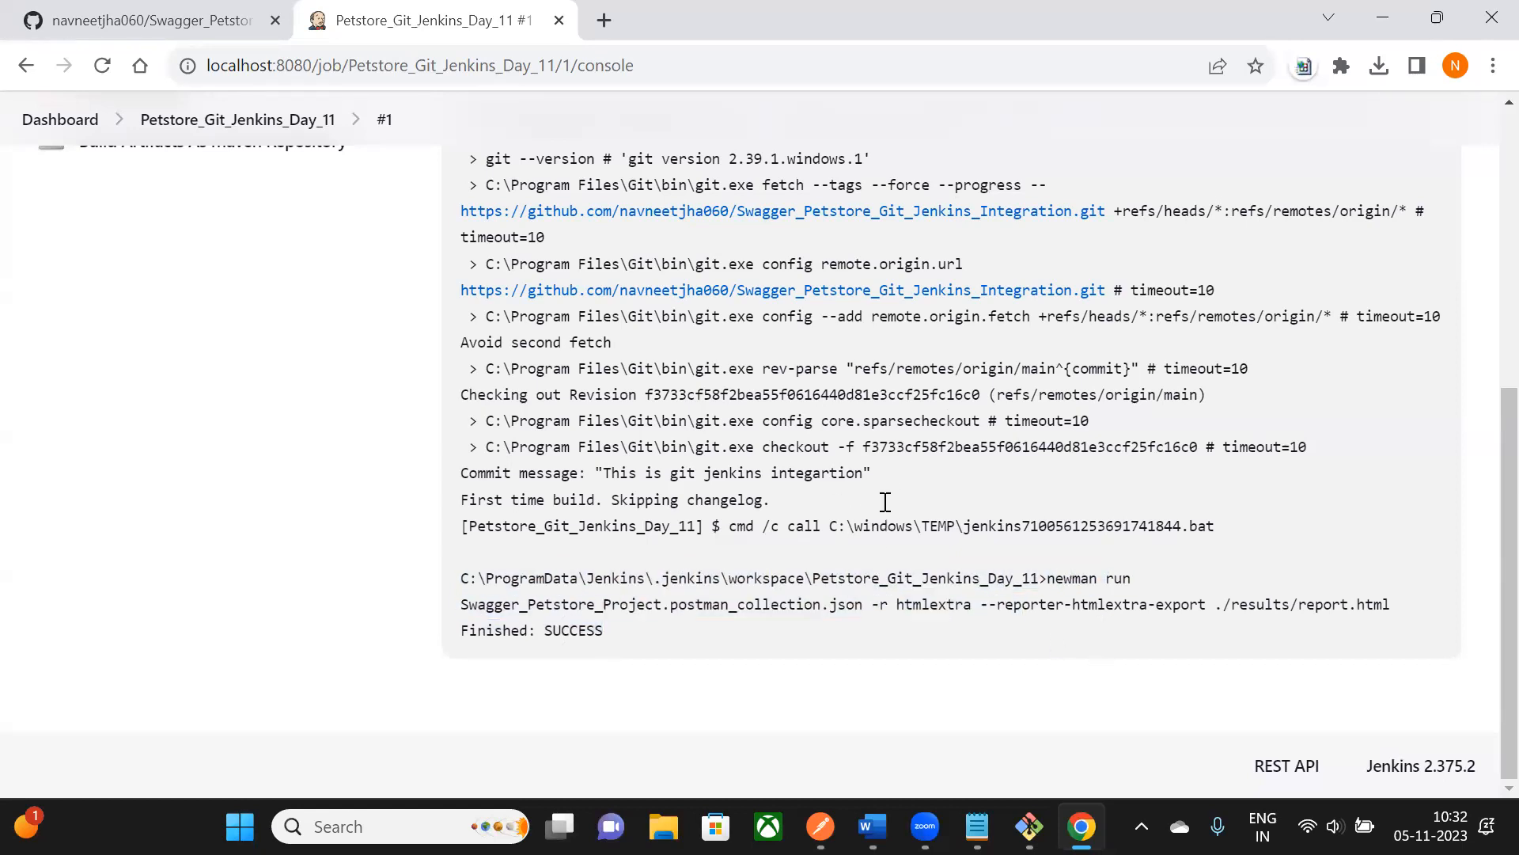
left_click_drag(467, 580, 1040, 580)
key("ctrl+c")
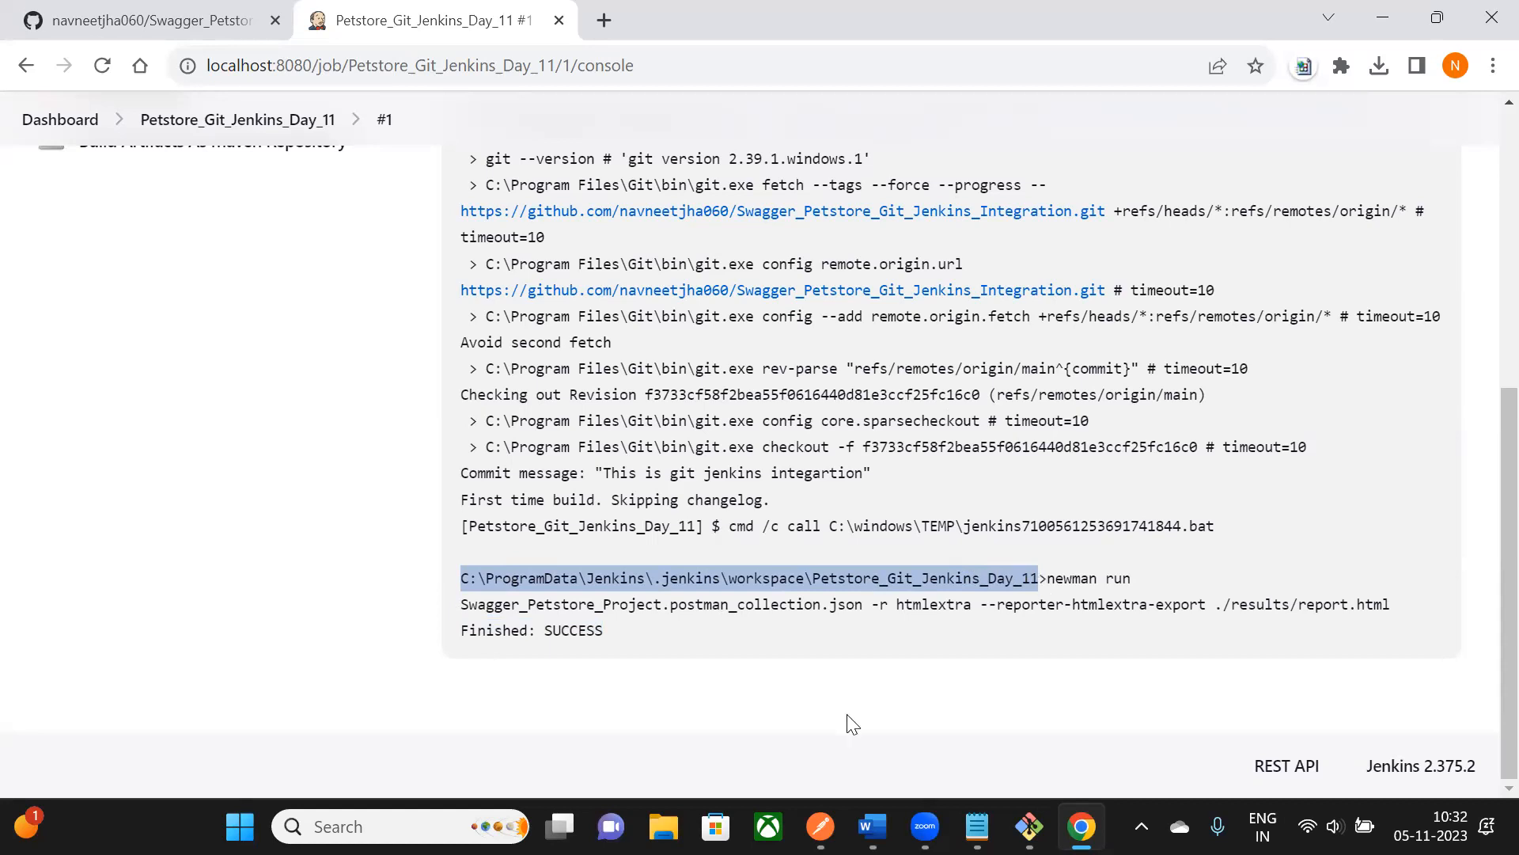
key("super+e")
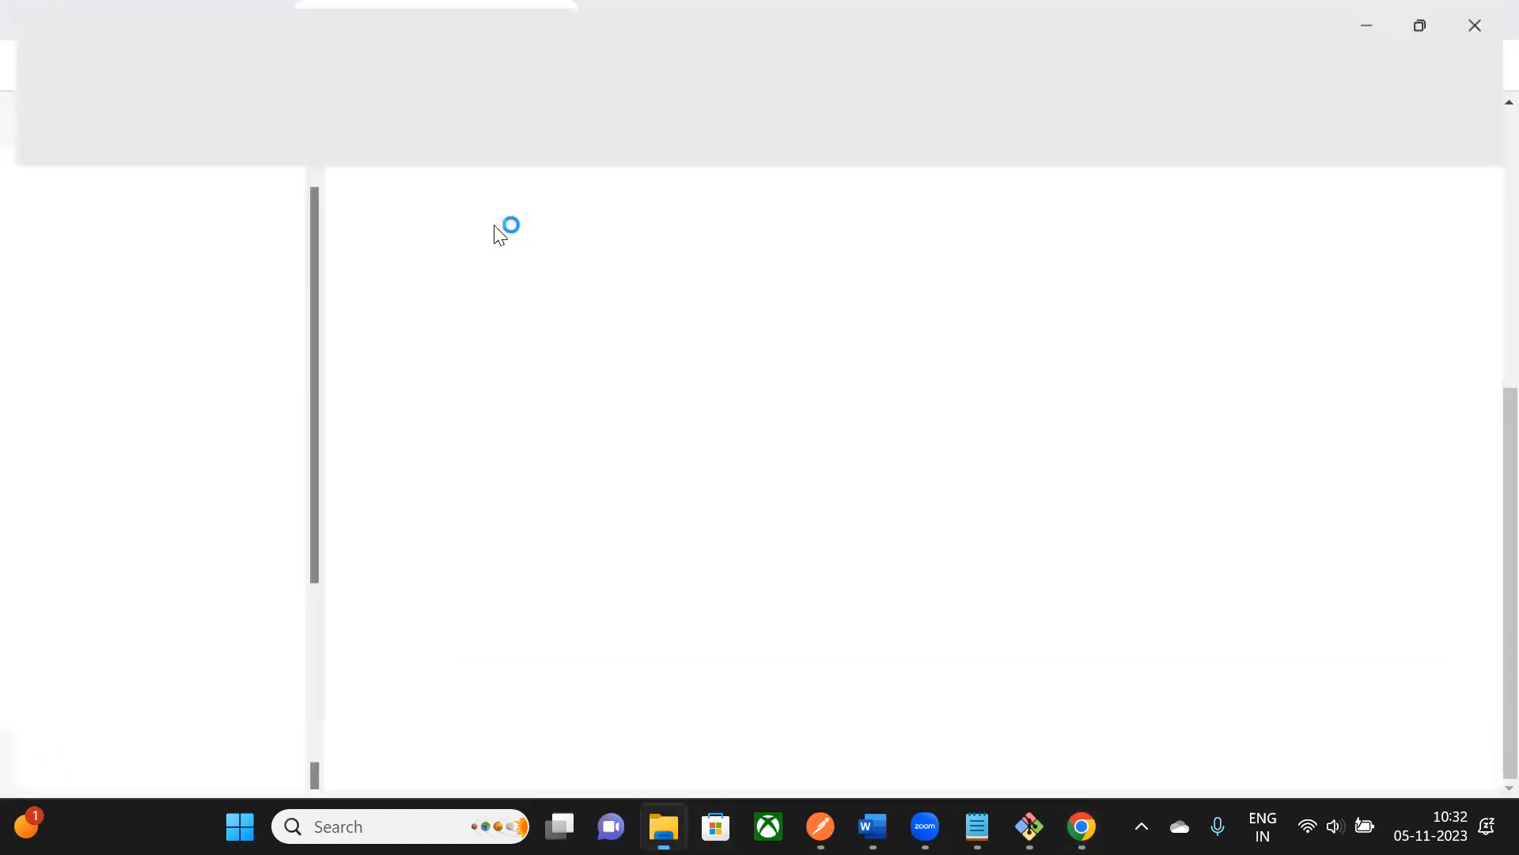
- Go to the pasted workspace path and open results\report.html in the browser
left_click(478, 74)
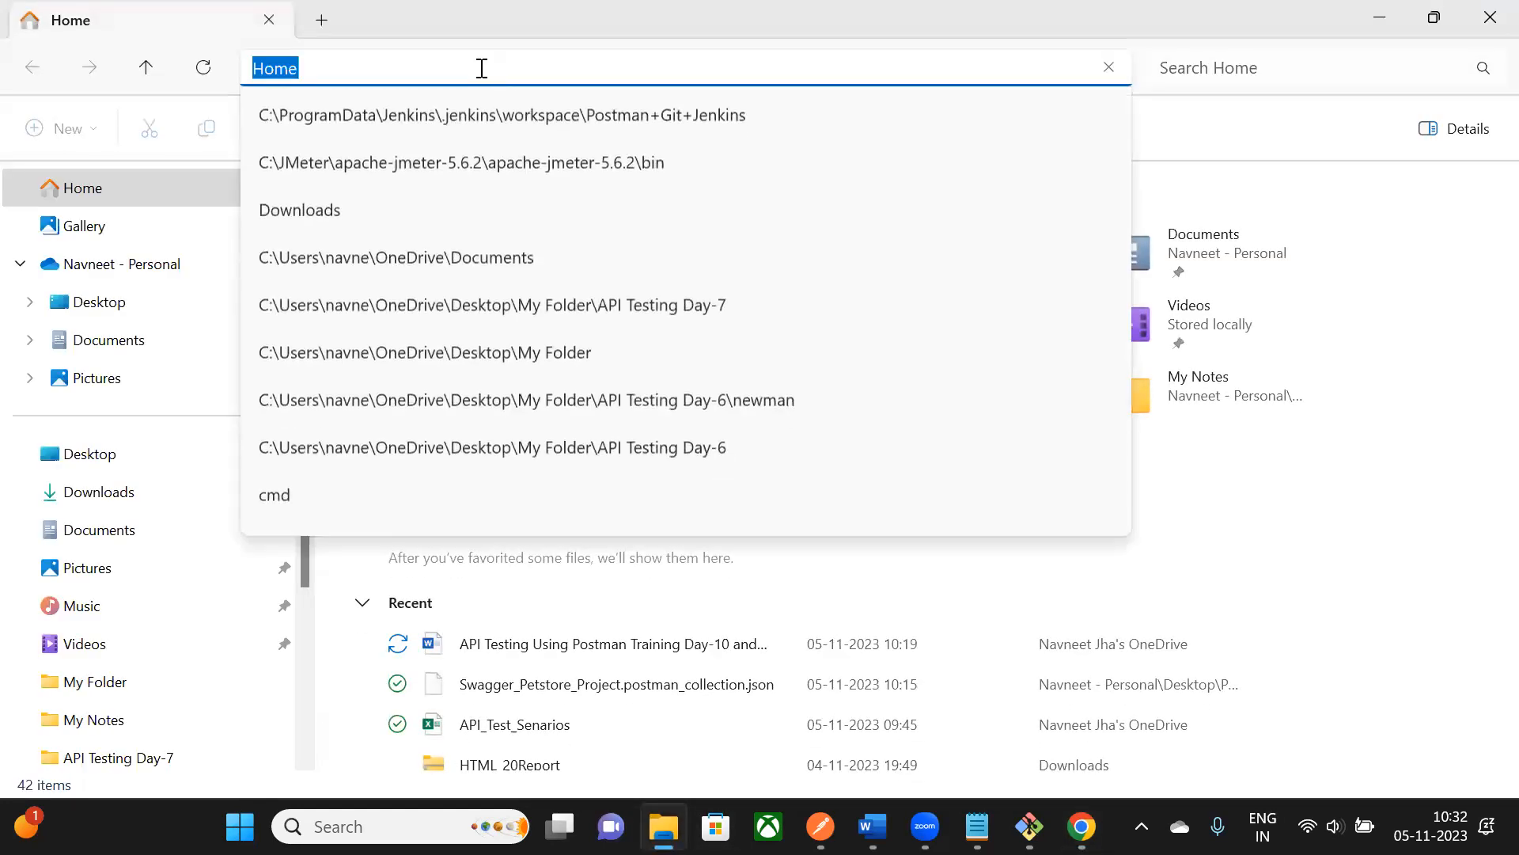
key("ctrl+v")
key("Return")
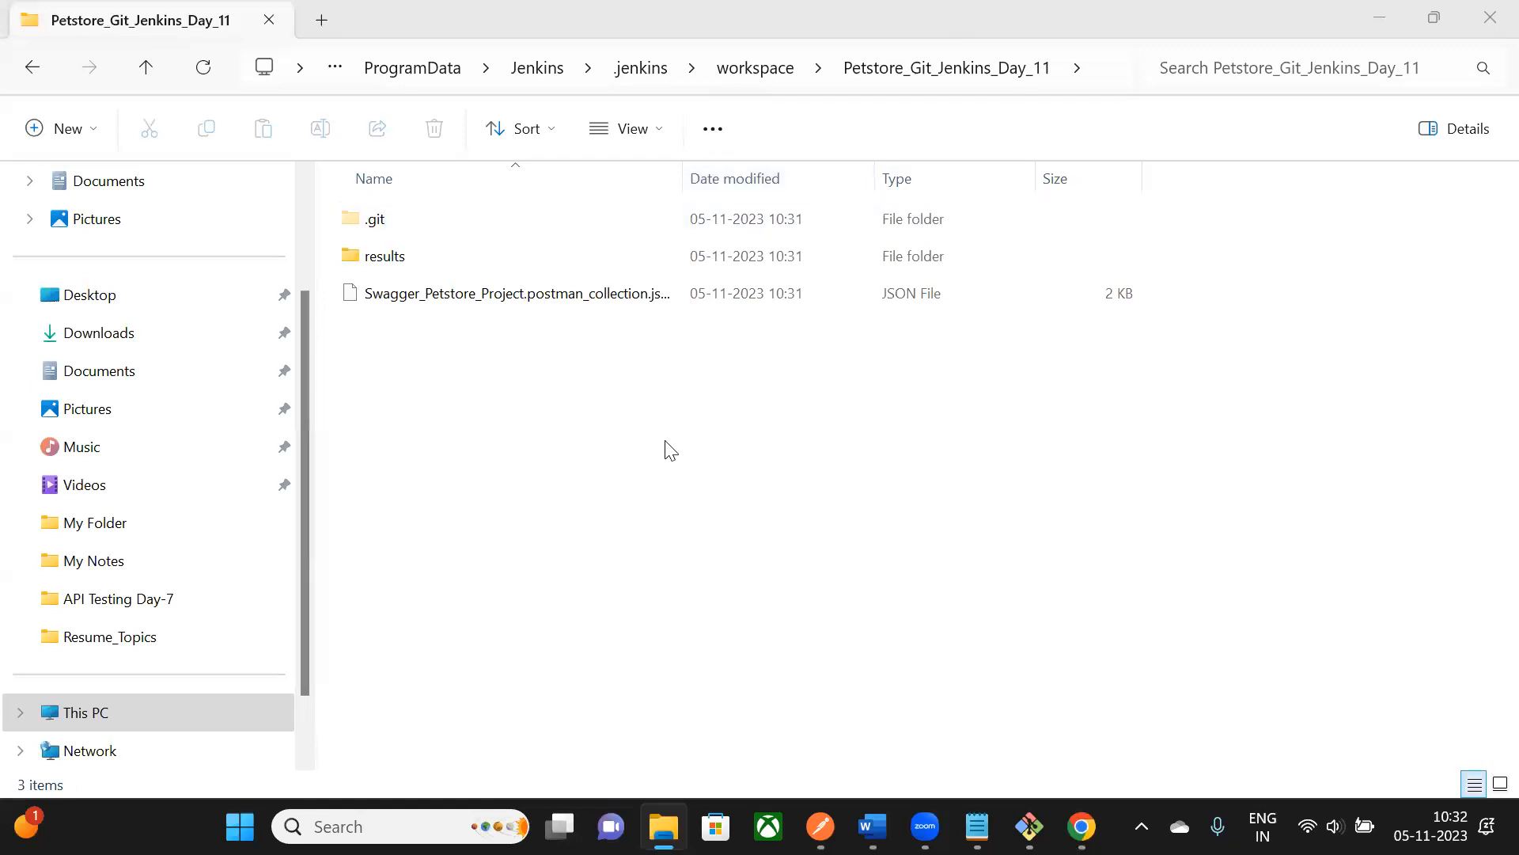
double_click(406, 262)
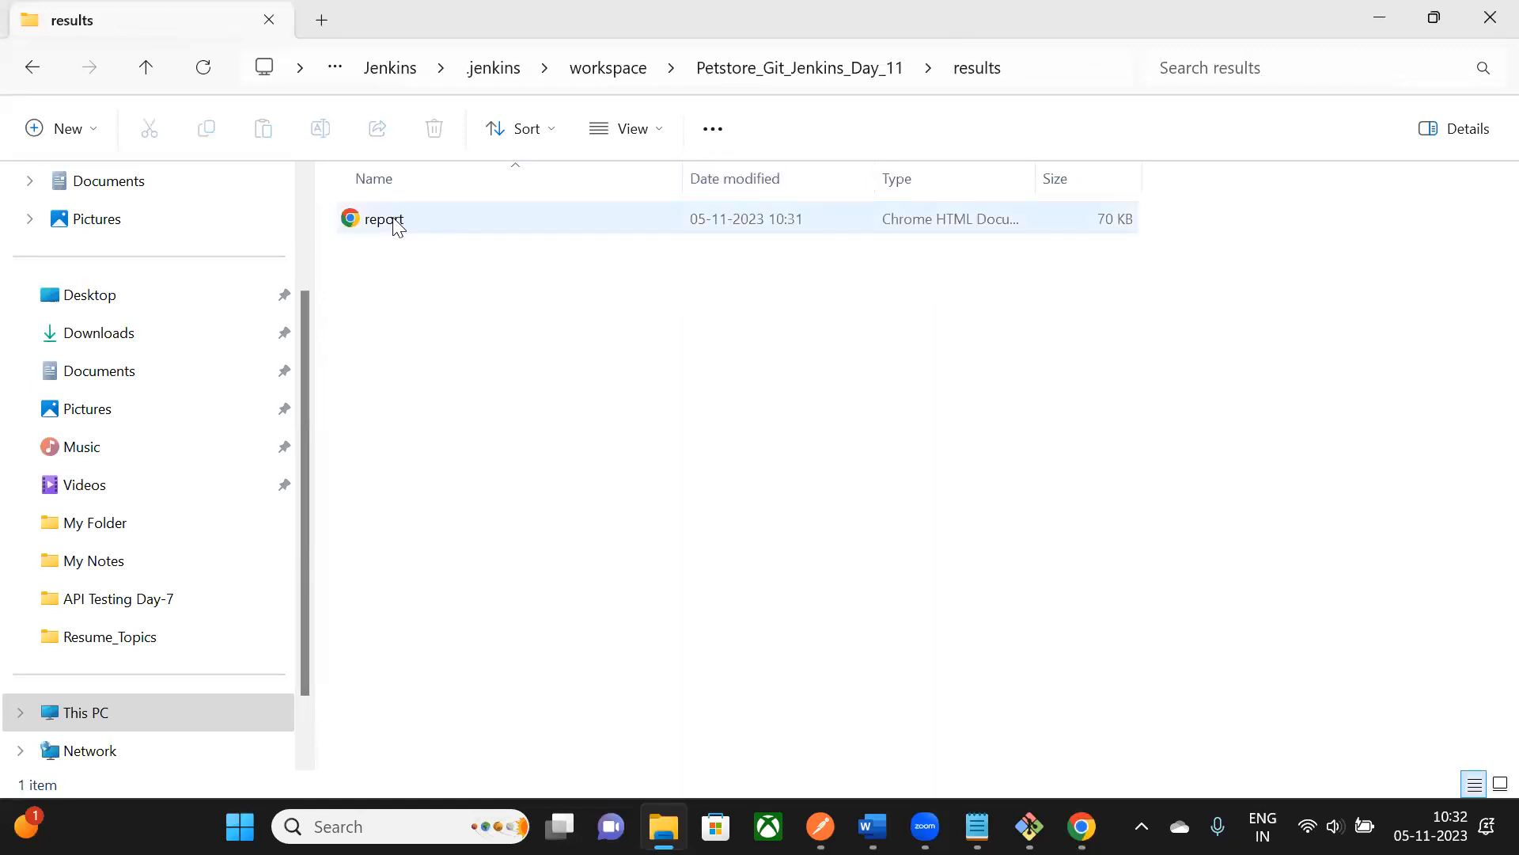
double_click(388, 220)
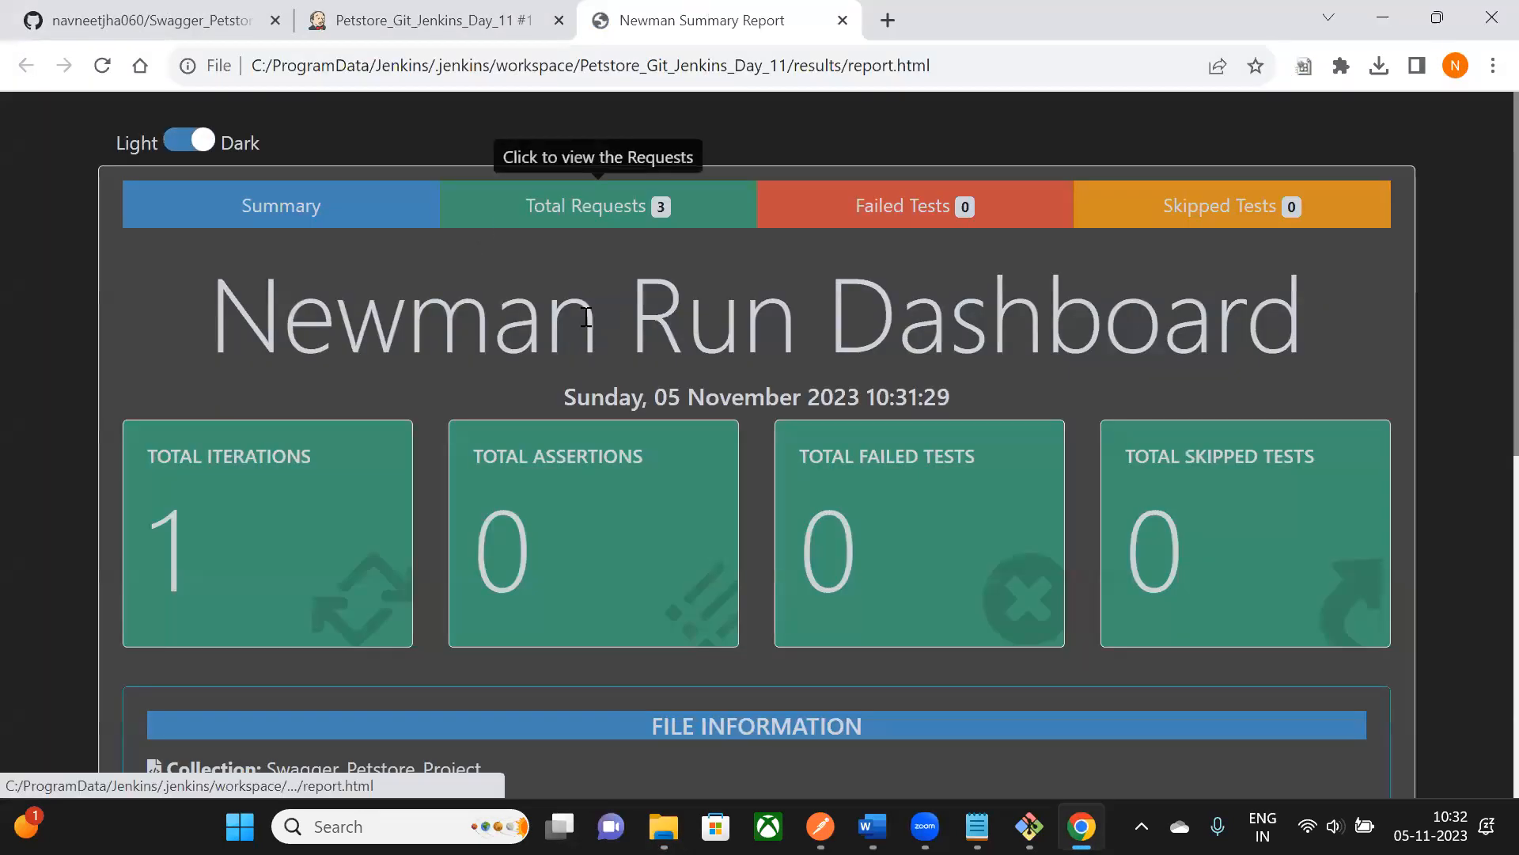
- Check the report's Total Requests, Failed Tests and Skipped Tests tabs, then switch to Postman
scroll(586, 317, "down", 3)
scroll(591, 322, "up", 3)
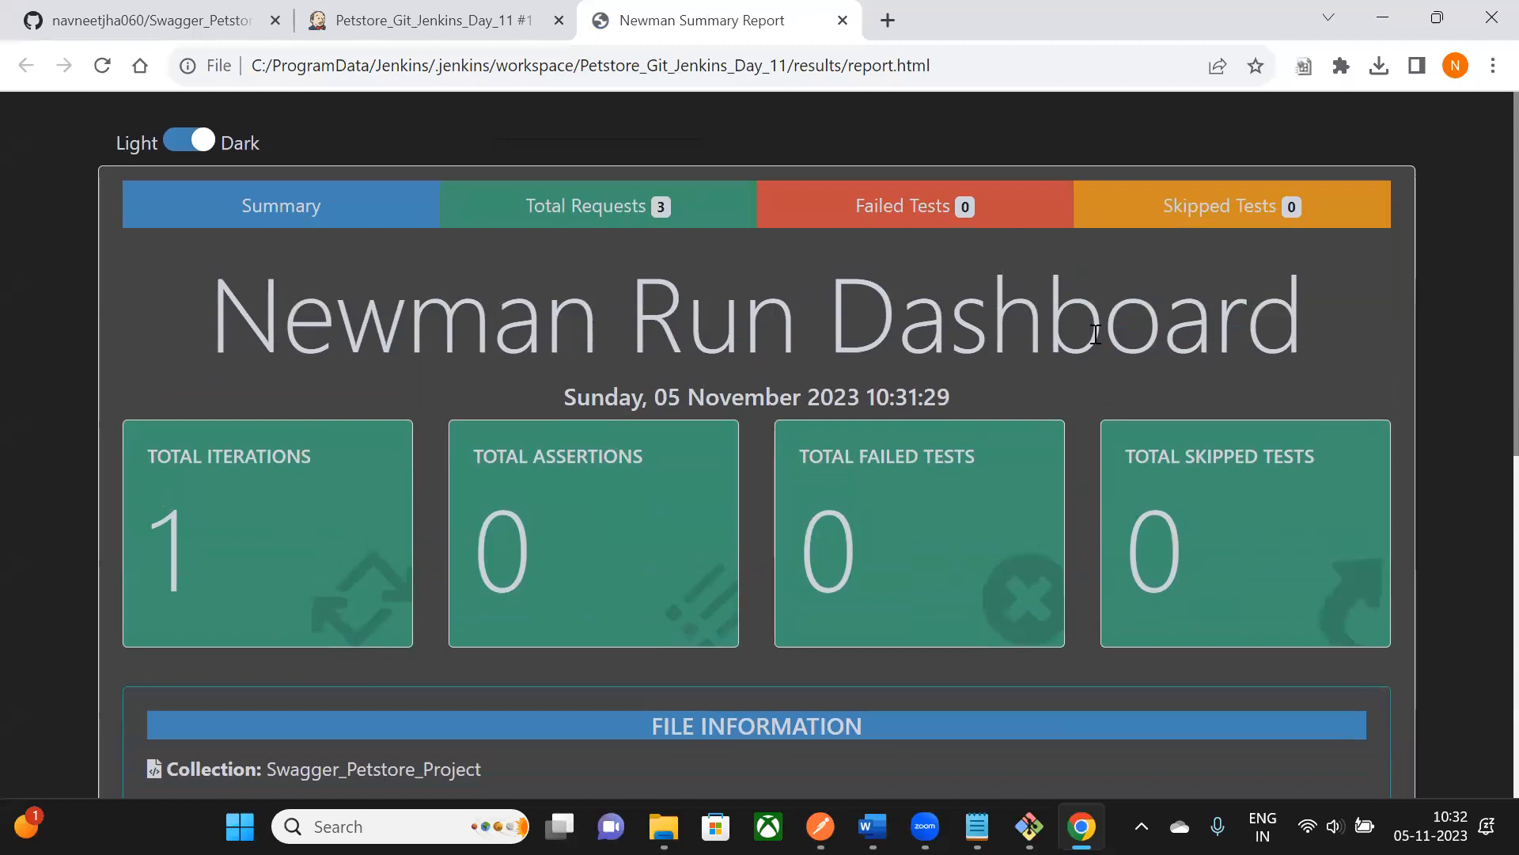
scroll(1096, 334, "down", 8)
scroll(1042, 315, "up", 8)
left_click(656, 205)
left_click(886, 218)
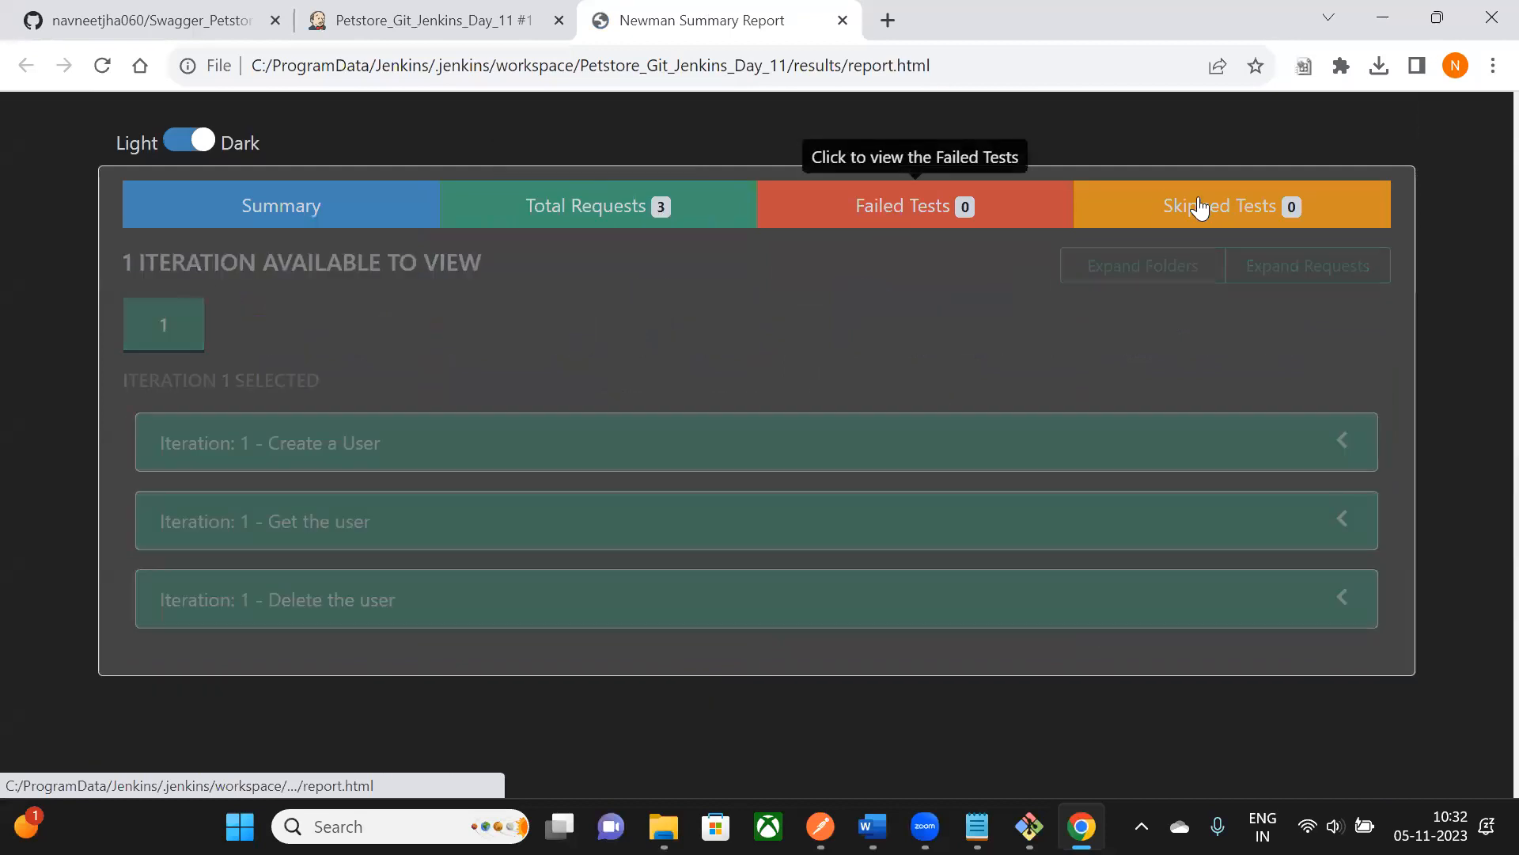
left_click(1200, 207)
left_click(356, 222)
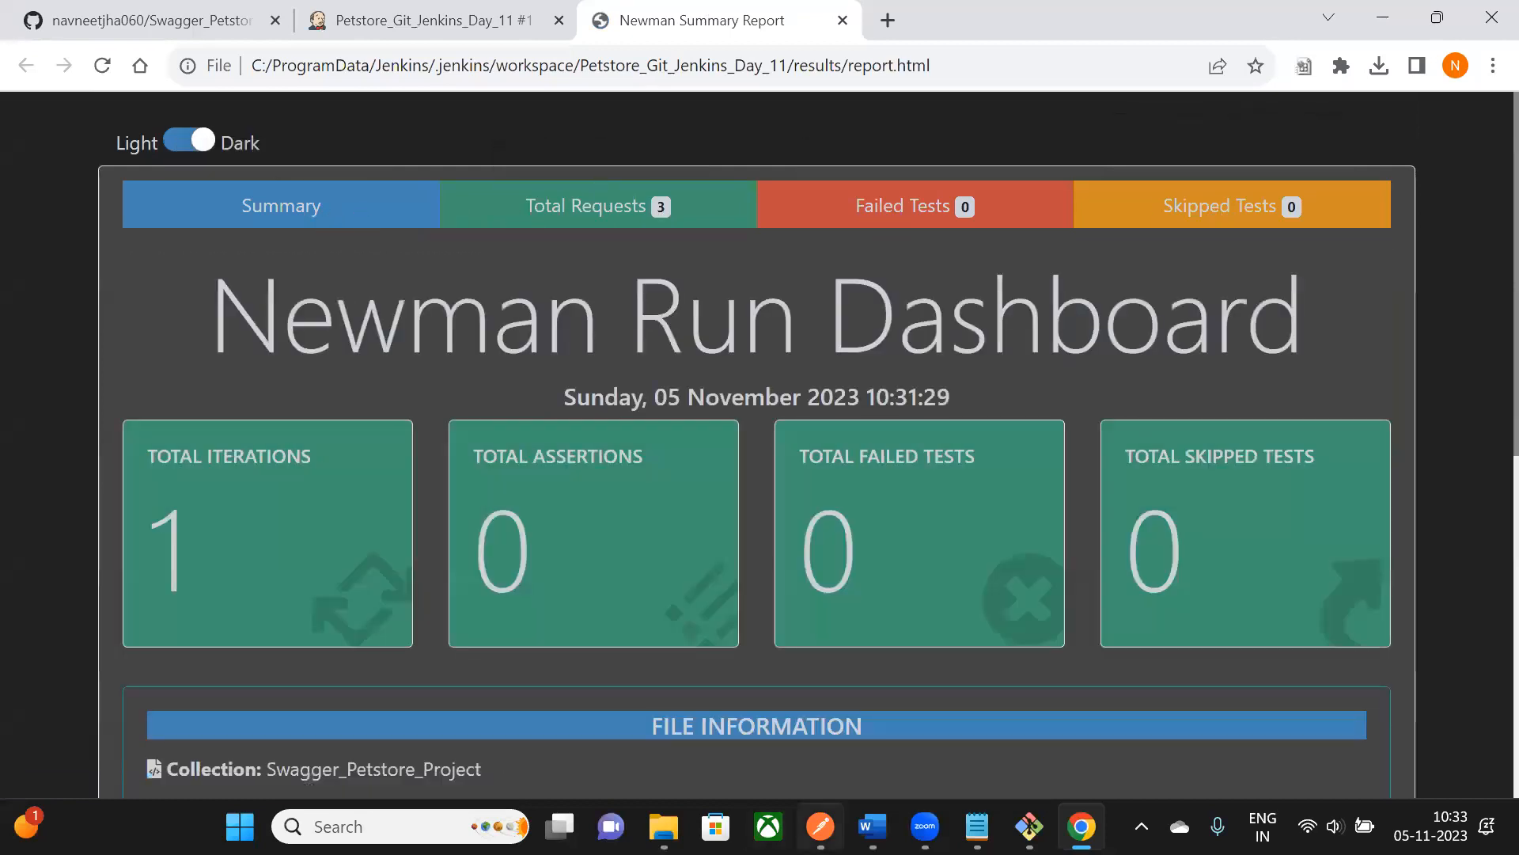
left_click(820, 826)
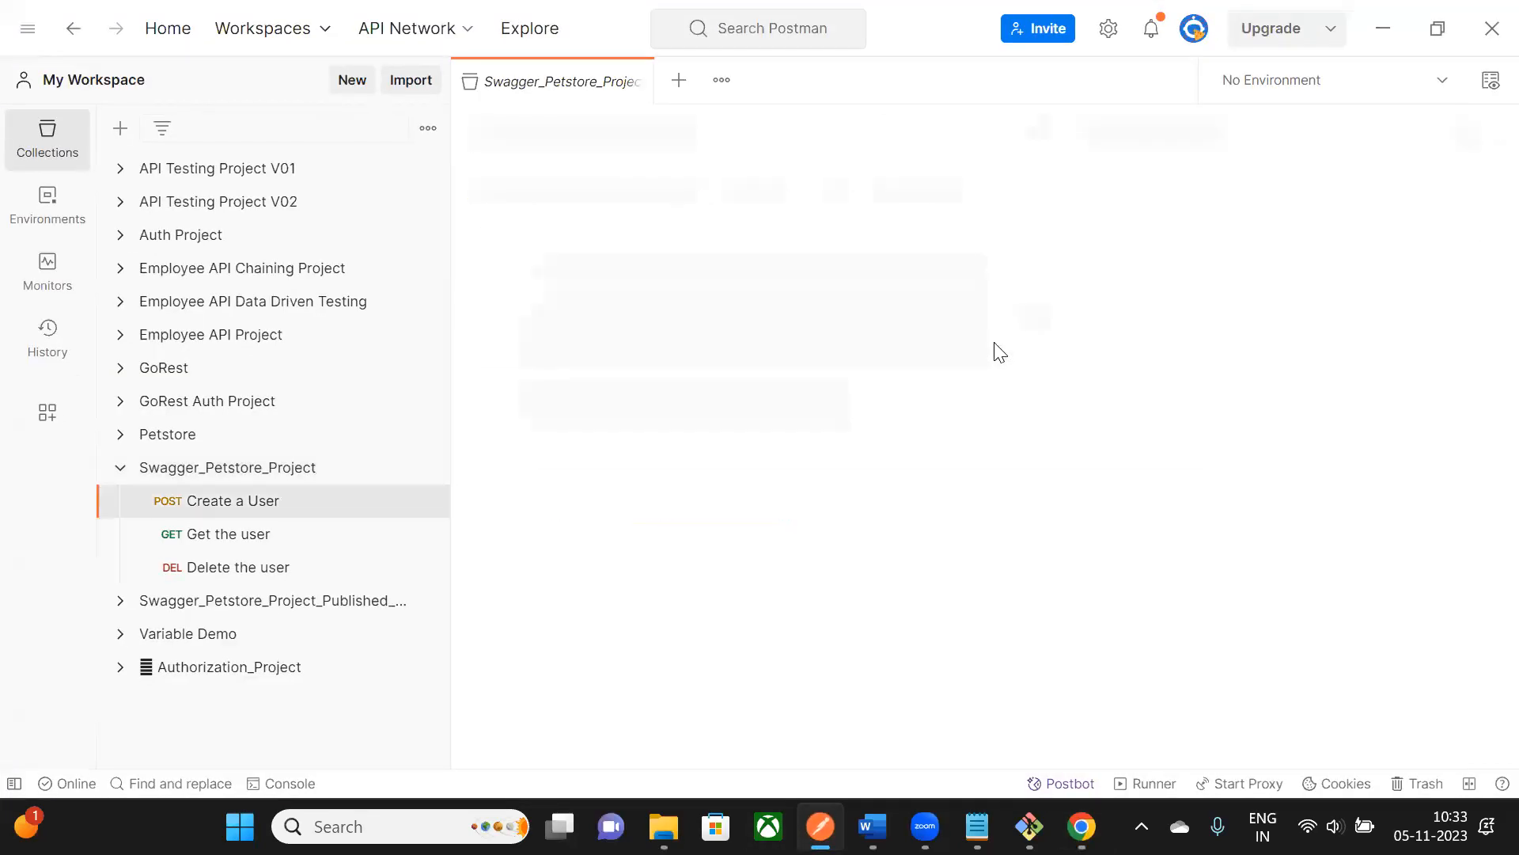
- Inspect the Create a User, Get the user and Delete the user tests, then minimize Postman
left_click(1032, 251)
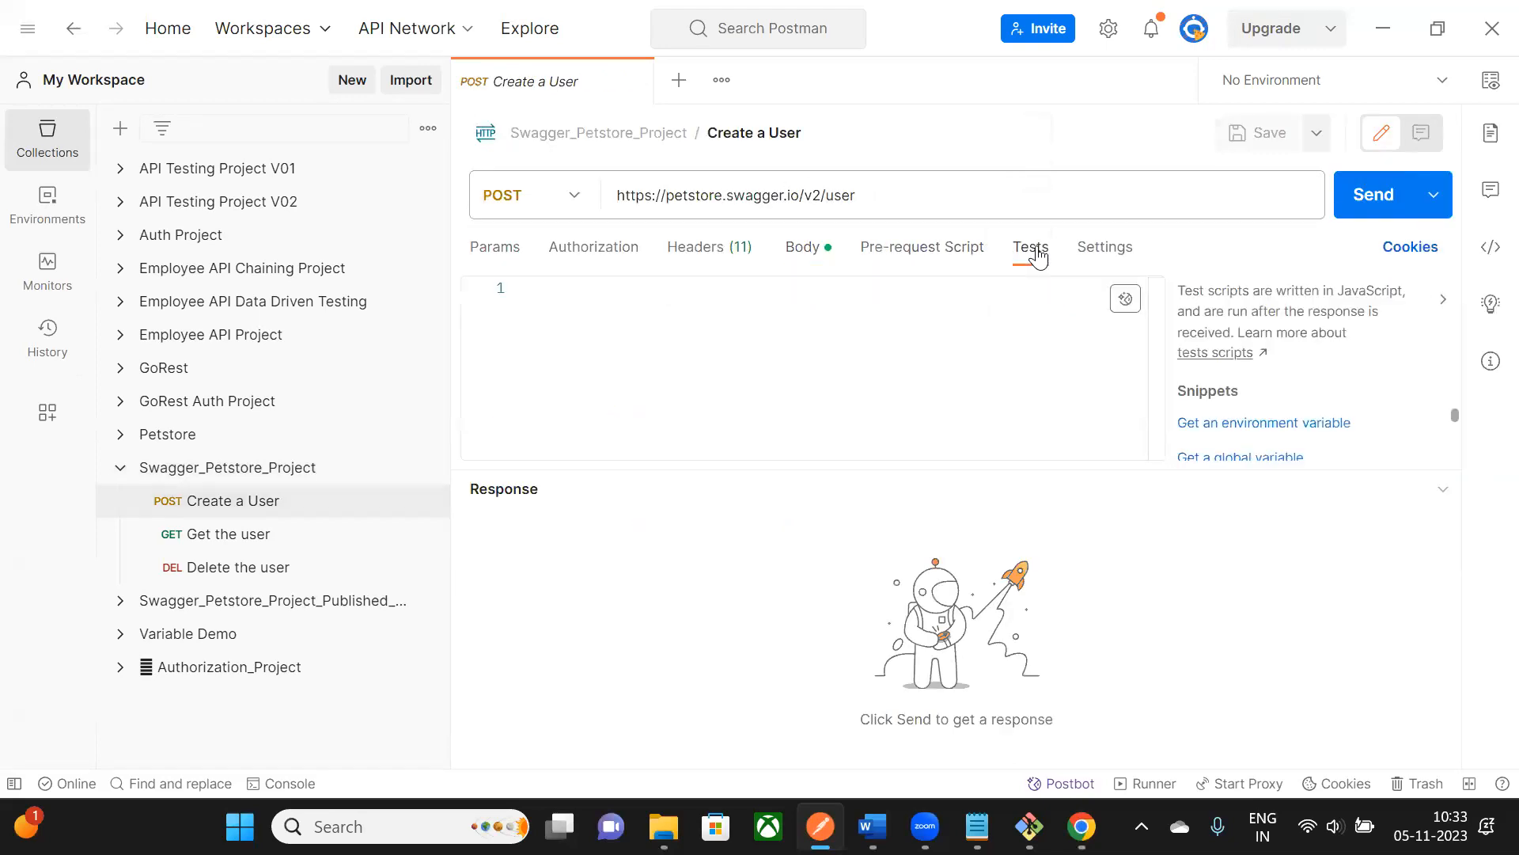
left_click(427, 529)
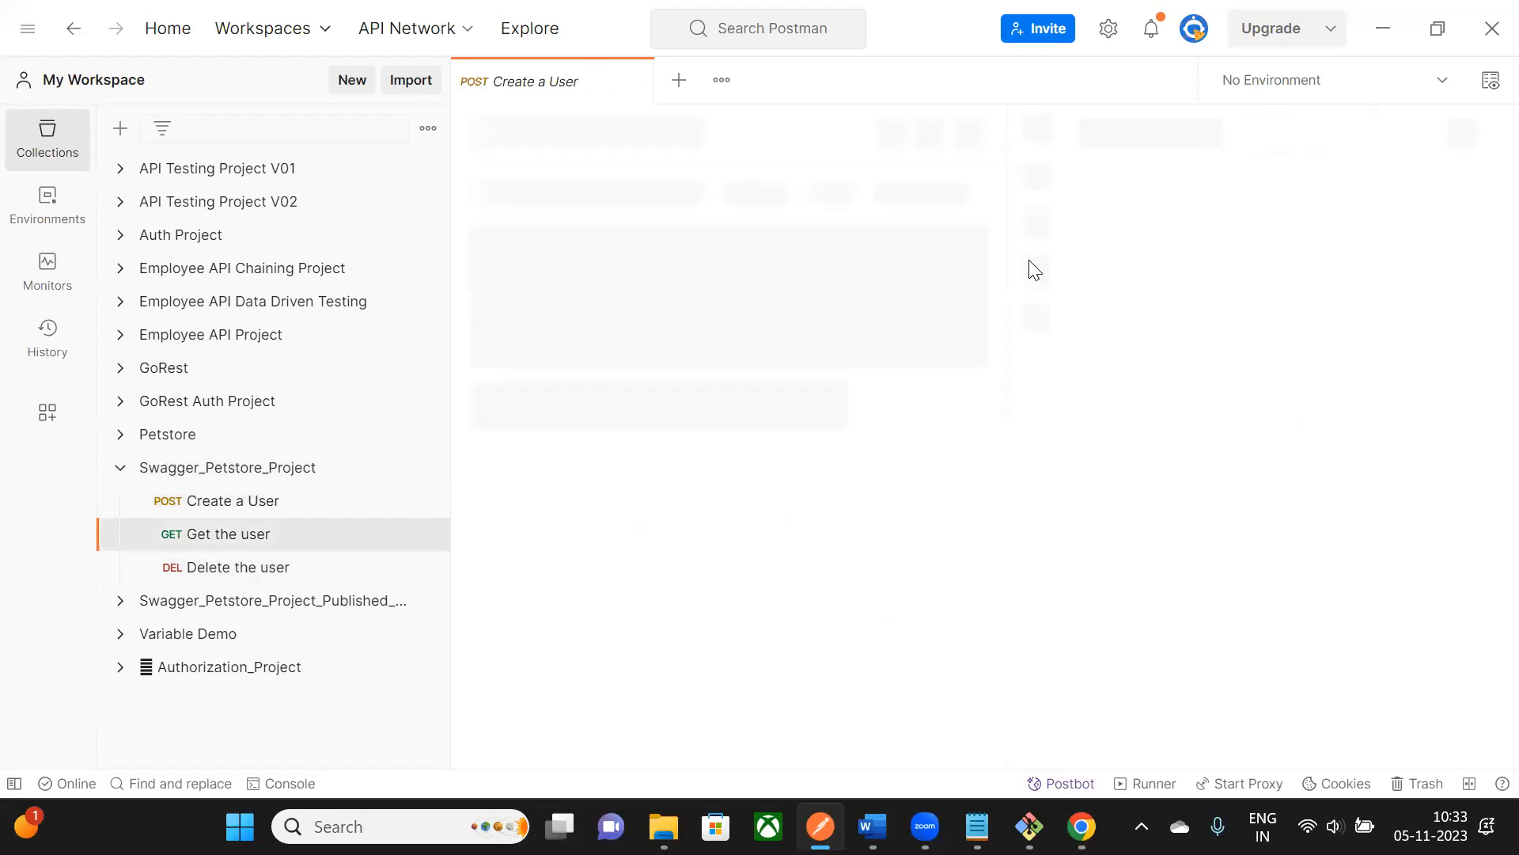
left_click(427, 566)
left_click(1005, 258)
left_click(1391, 33)
- Scroll the report dashboard and expand the Create a User request's details
scroll(258, 392, "down", 3)
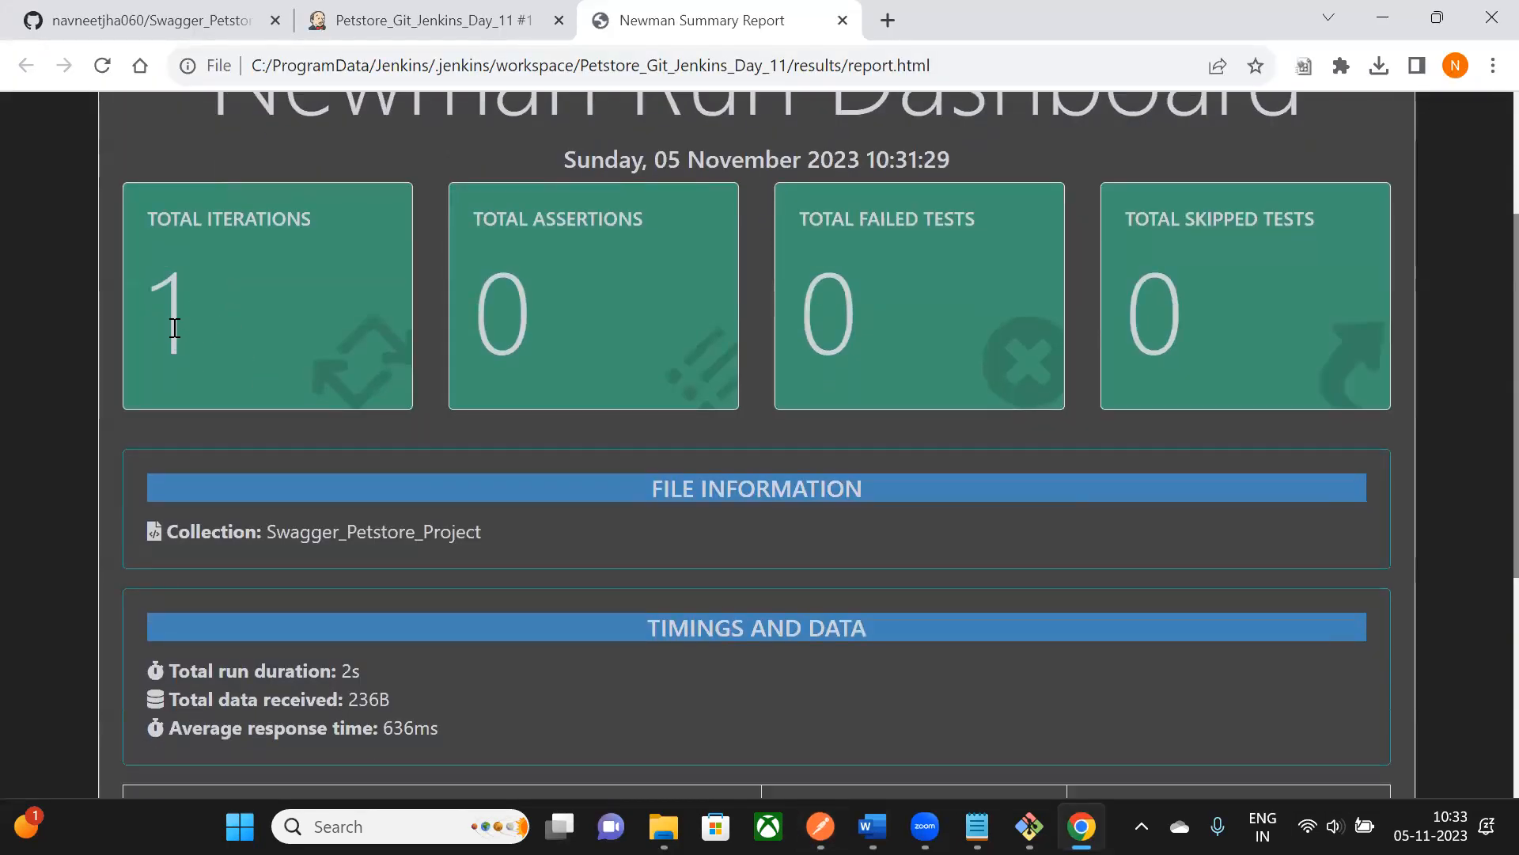
scroll(1196, 261, "down", 5)
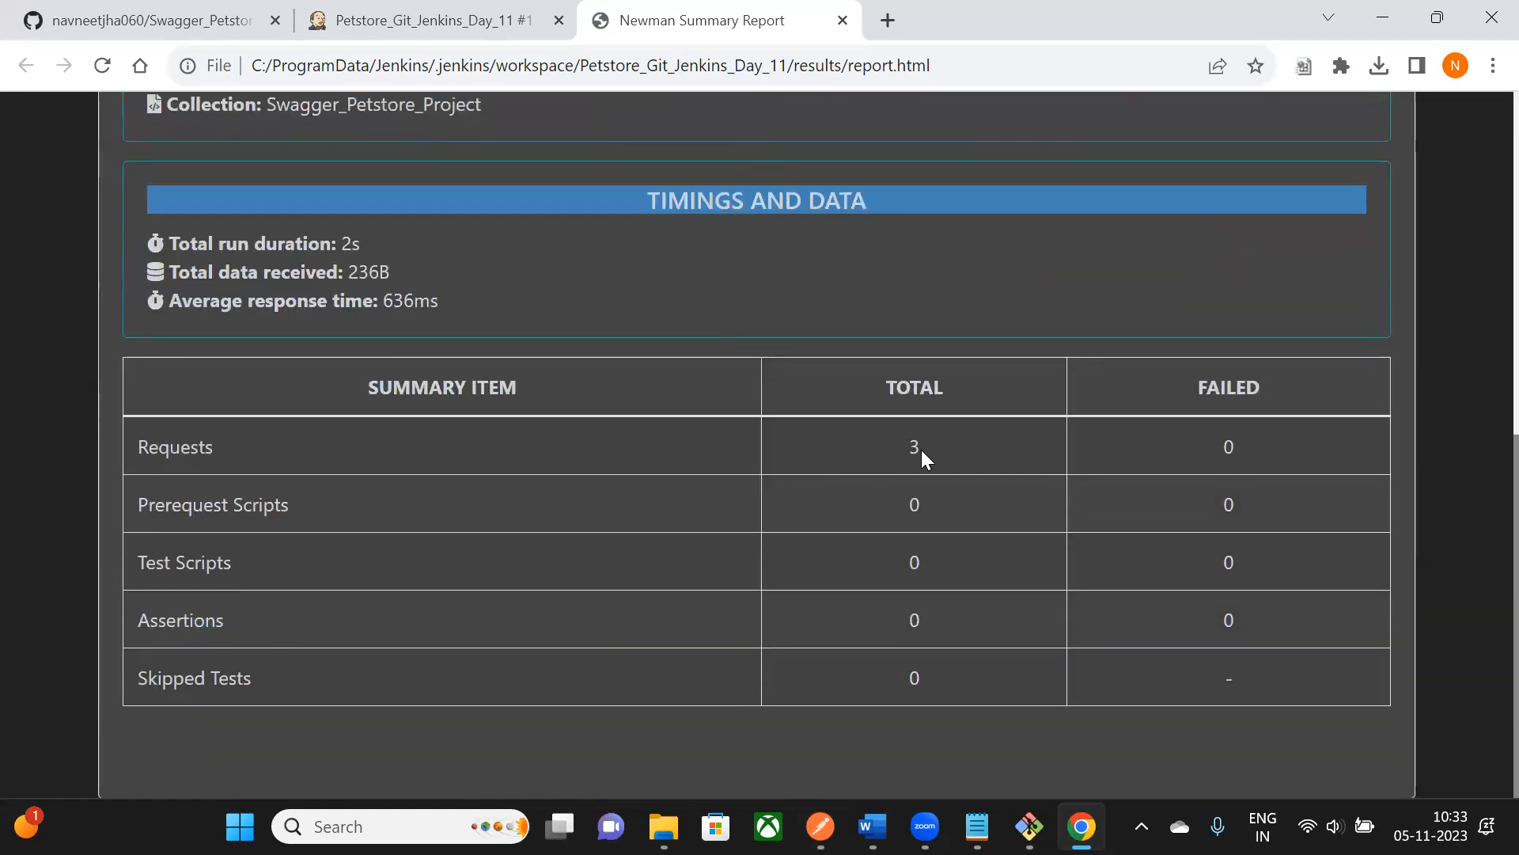
scroll(571, 680, "up", 8)
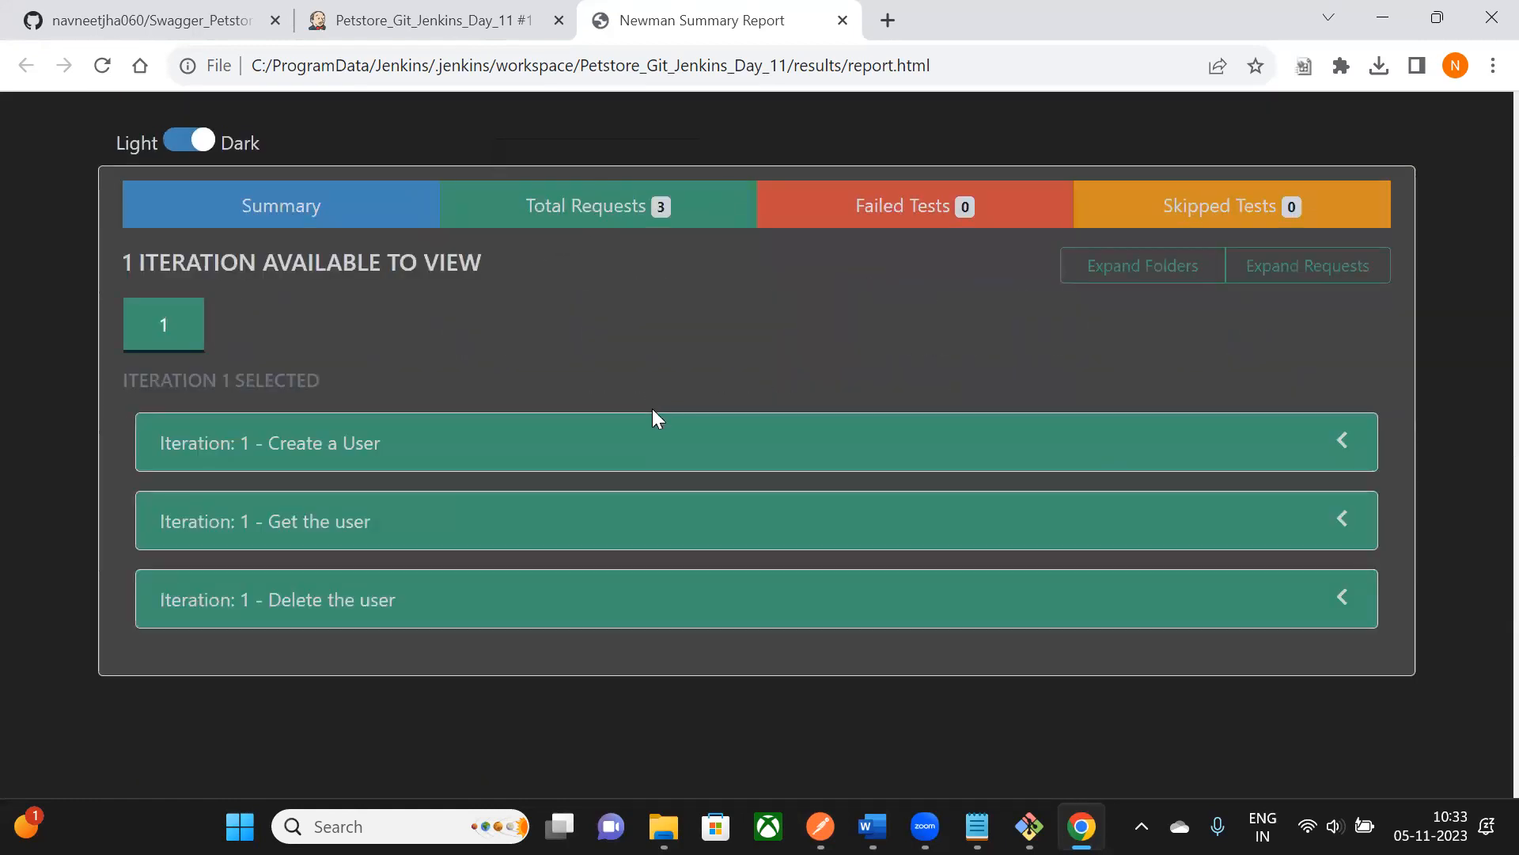
left_click(1343, 457)
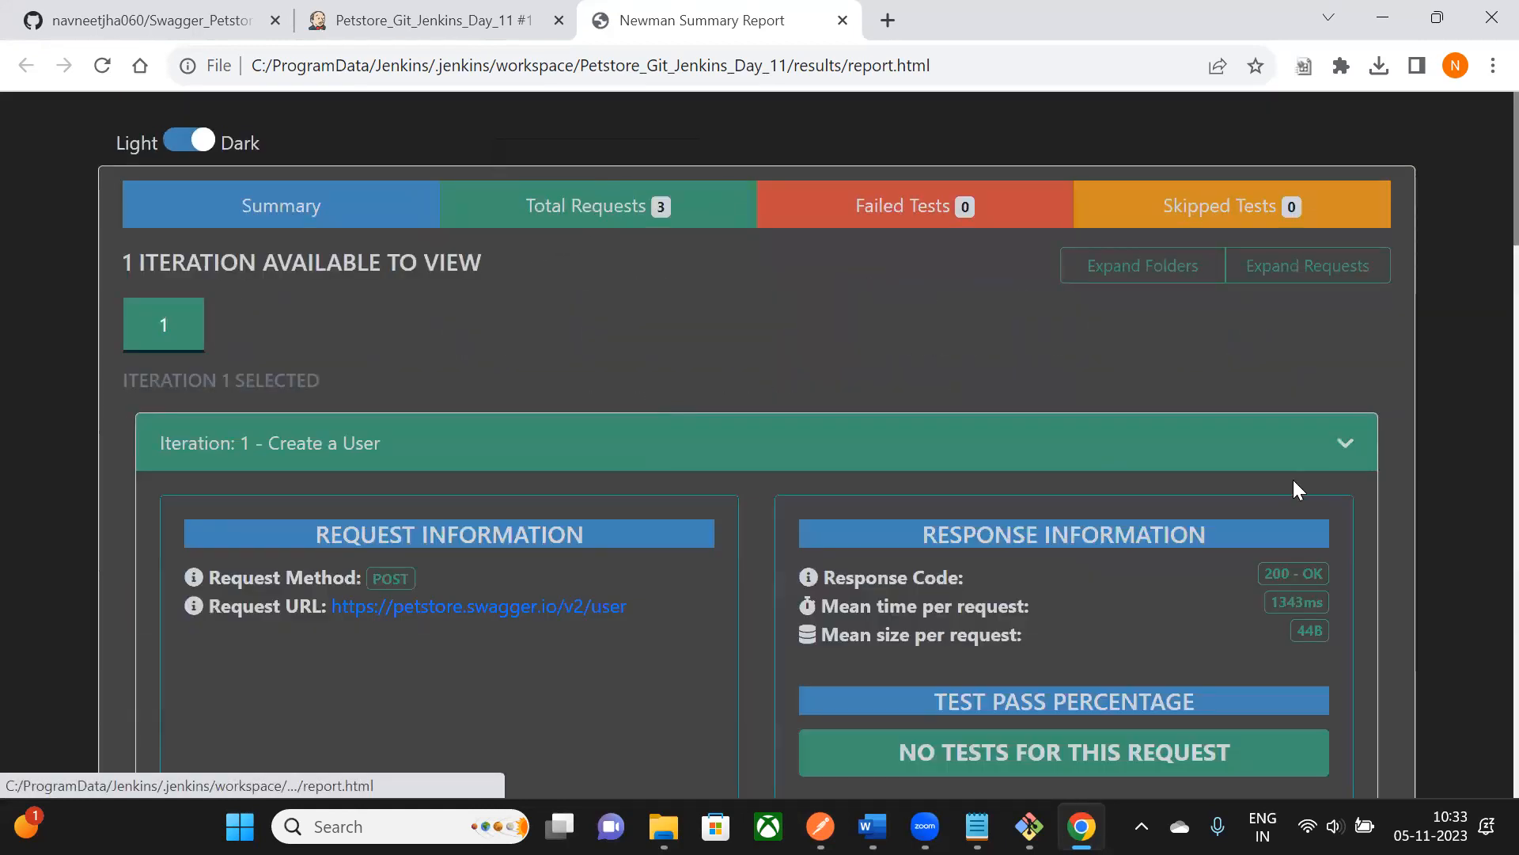
scroll(1232, 396, "down", 10)
scroll(644, 301, "up", 10)
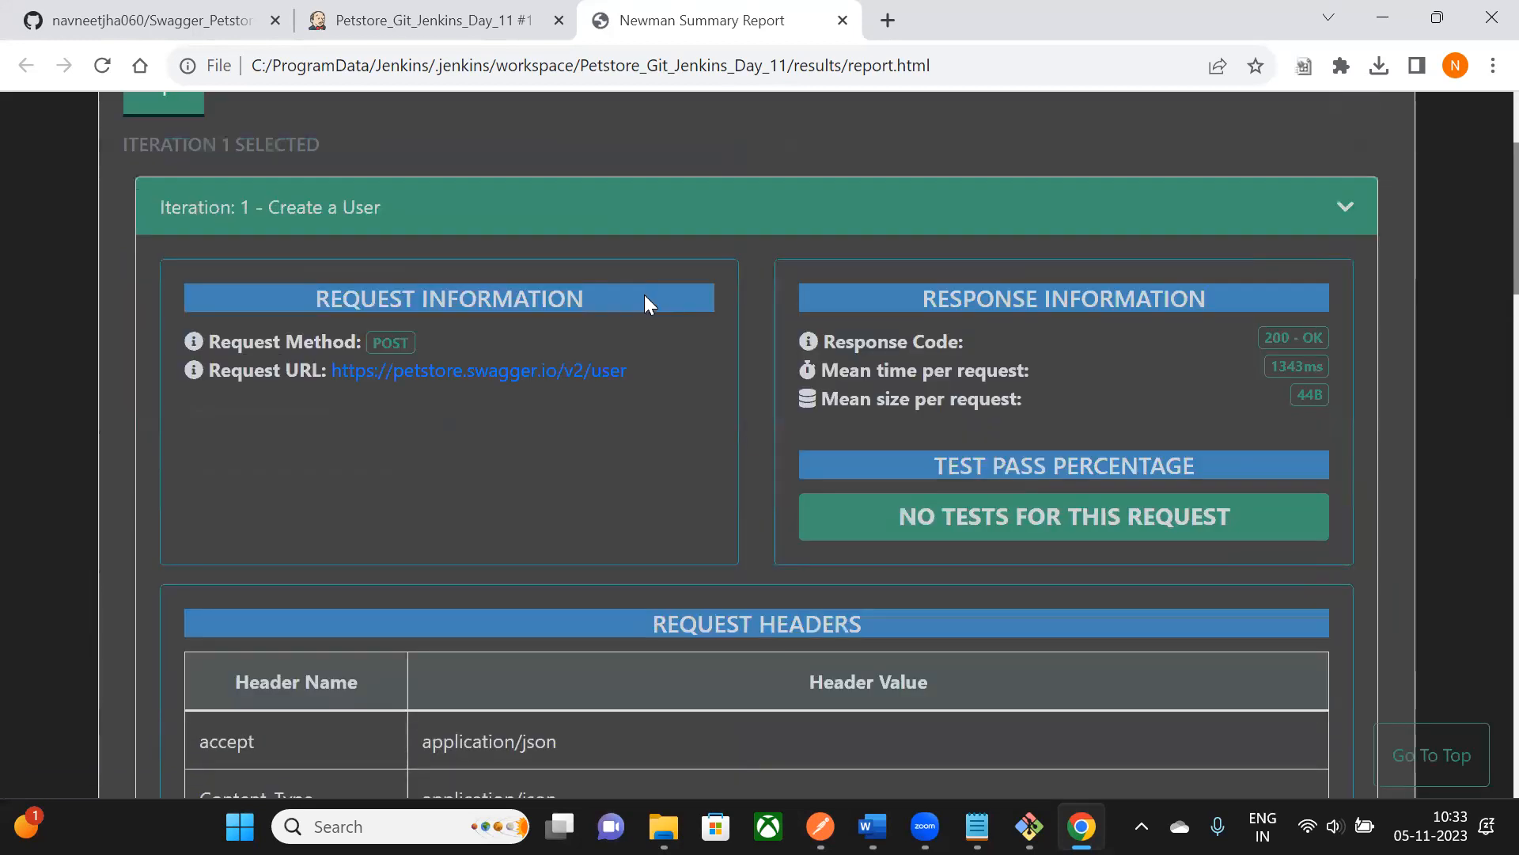
- Check the Failed and Skipped Tests tabs, return to Summary, and close the report tab
left_click(880, 218)
left_click(1290, 212)
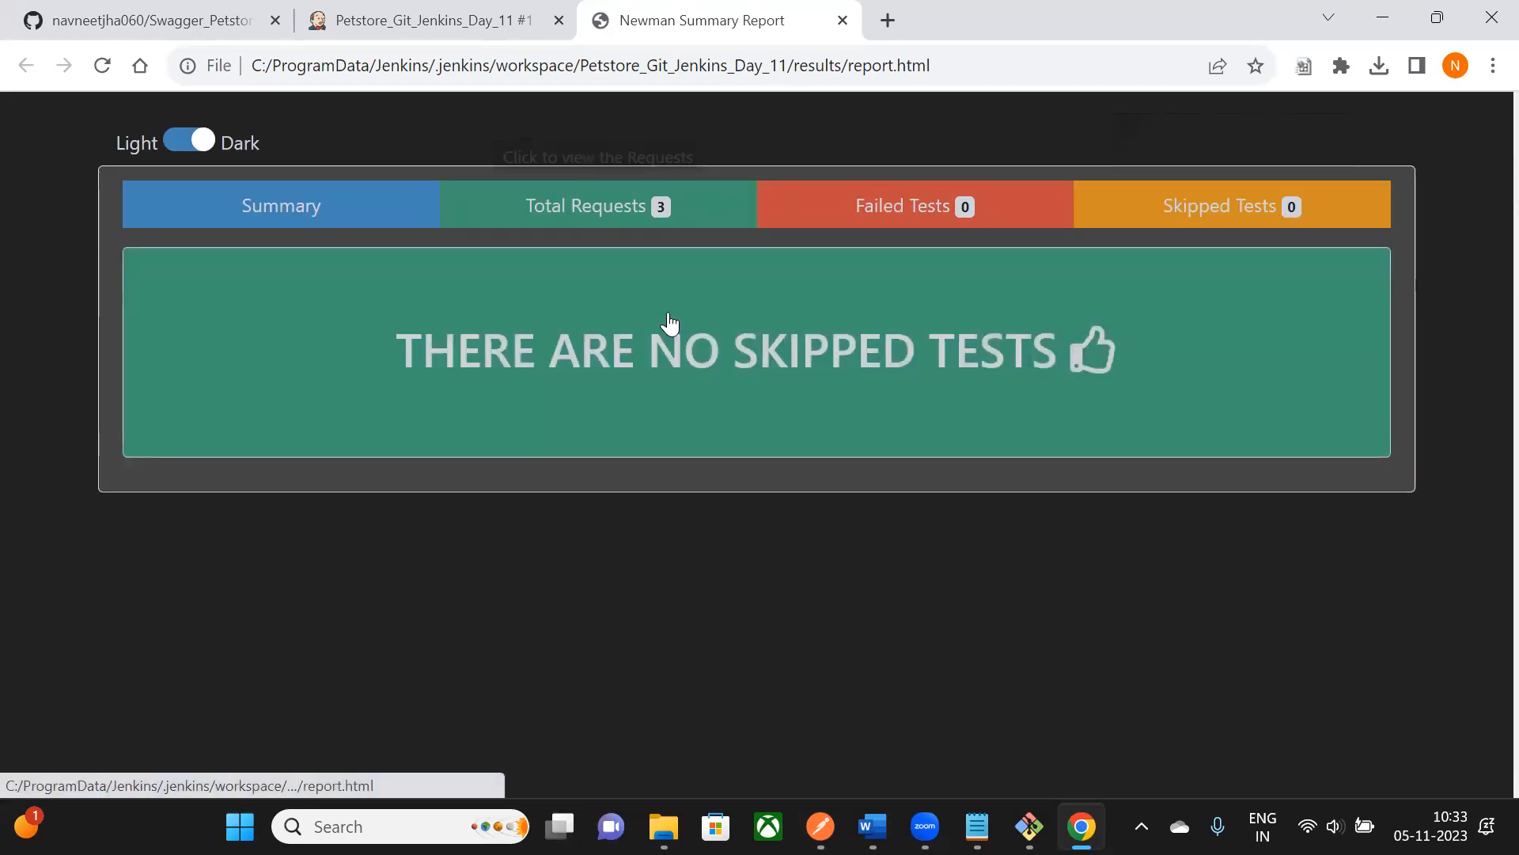
key("alt+Tab")
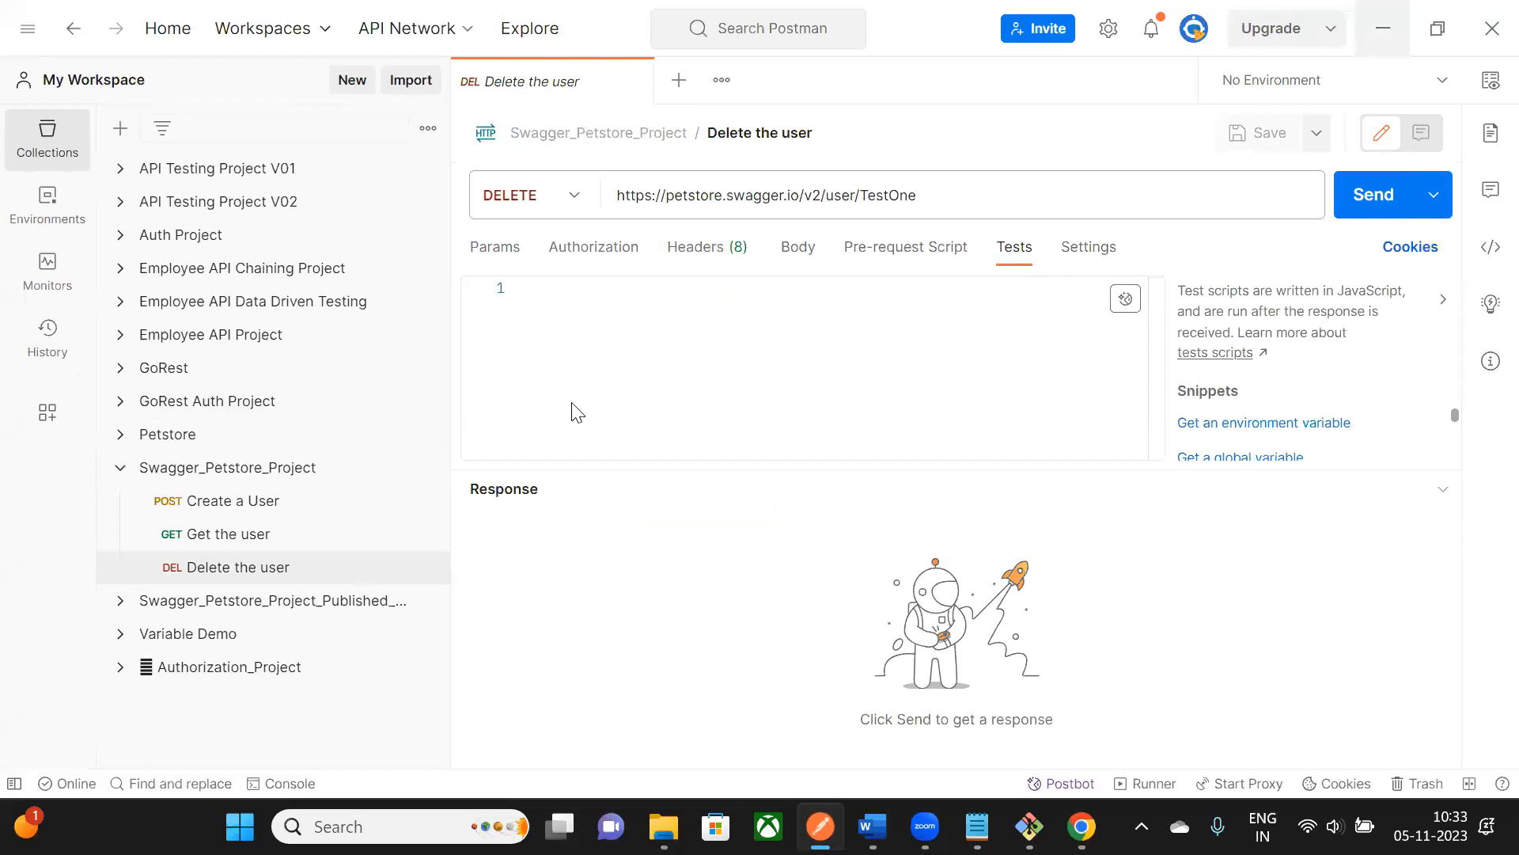
key("alt+Tab")
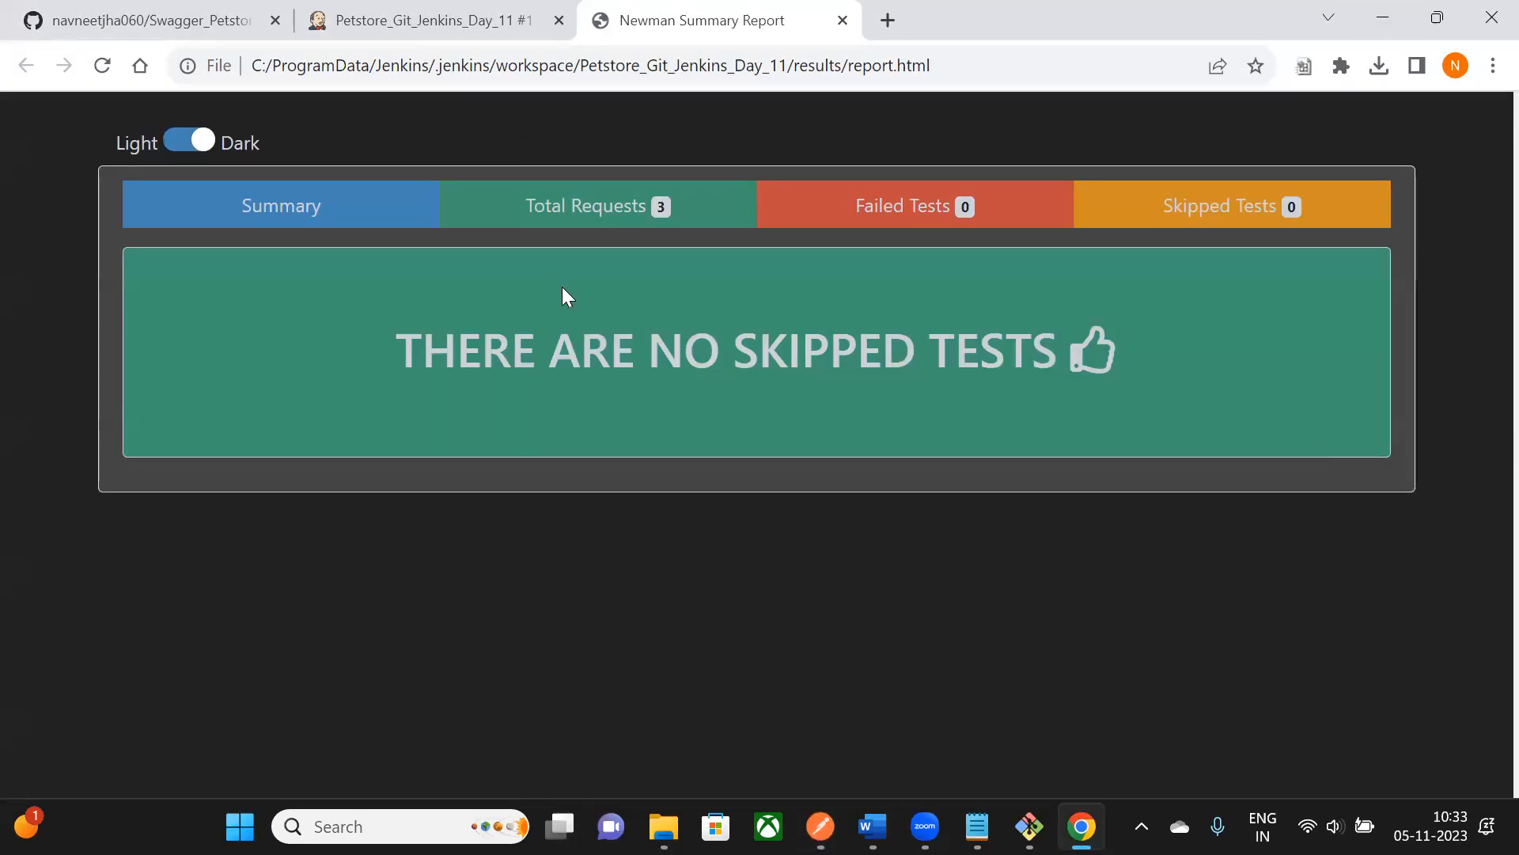
left_click(332, 217)
scroll(1059, 428, "down", 2)
scroll(1059, 427, "down", 6)
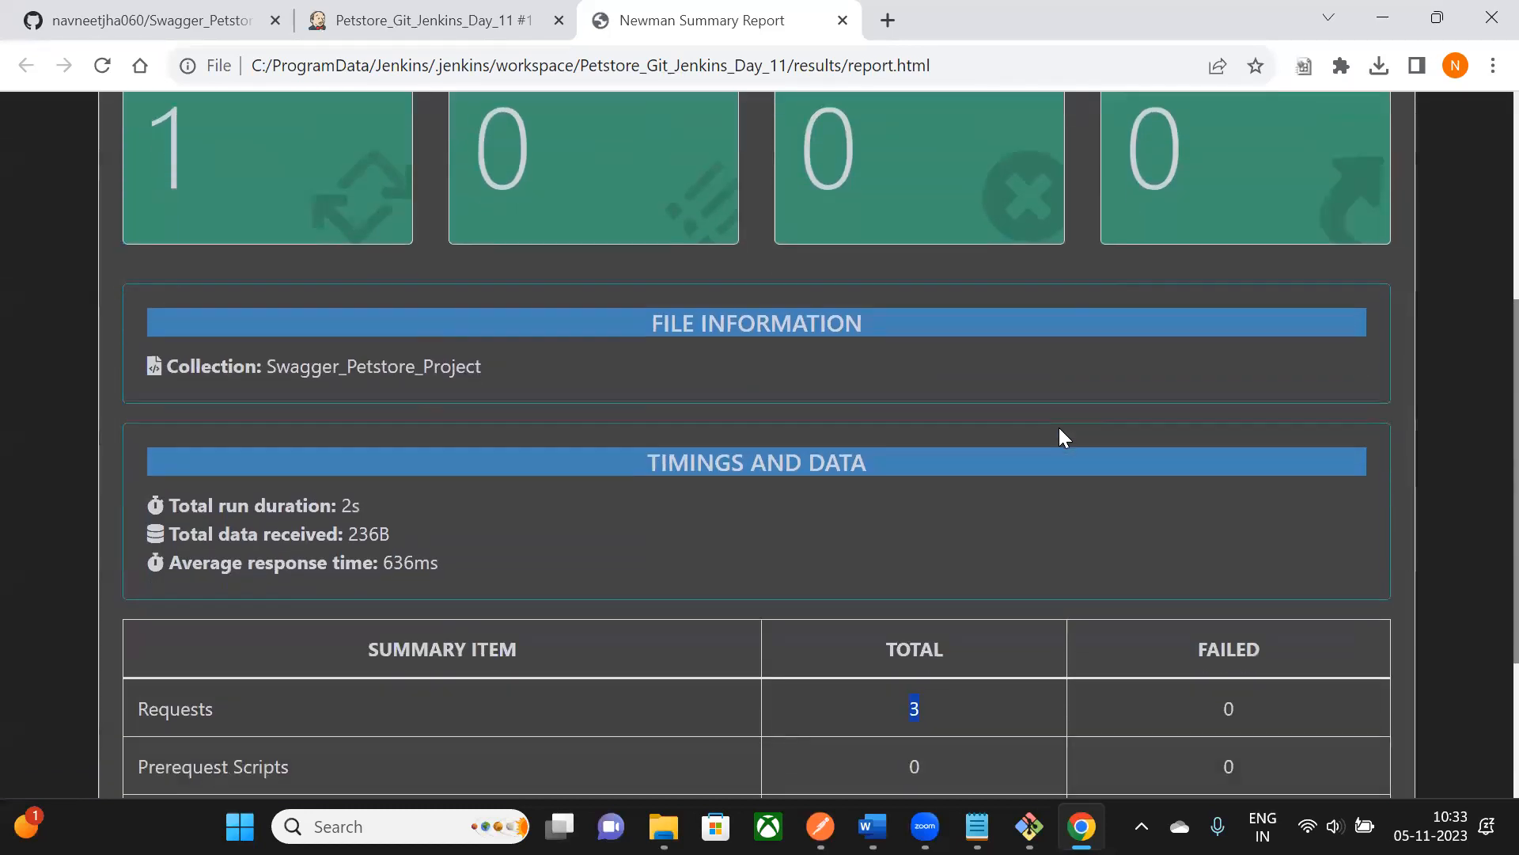
scroll(1055, 434, "up", 7)
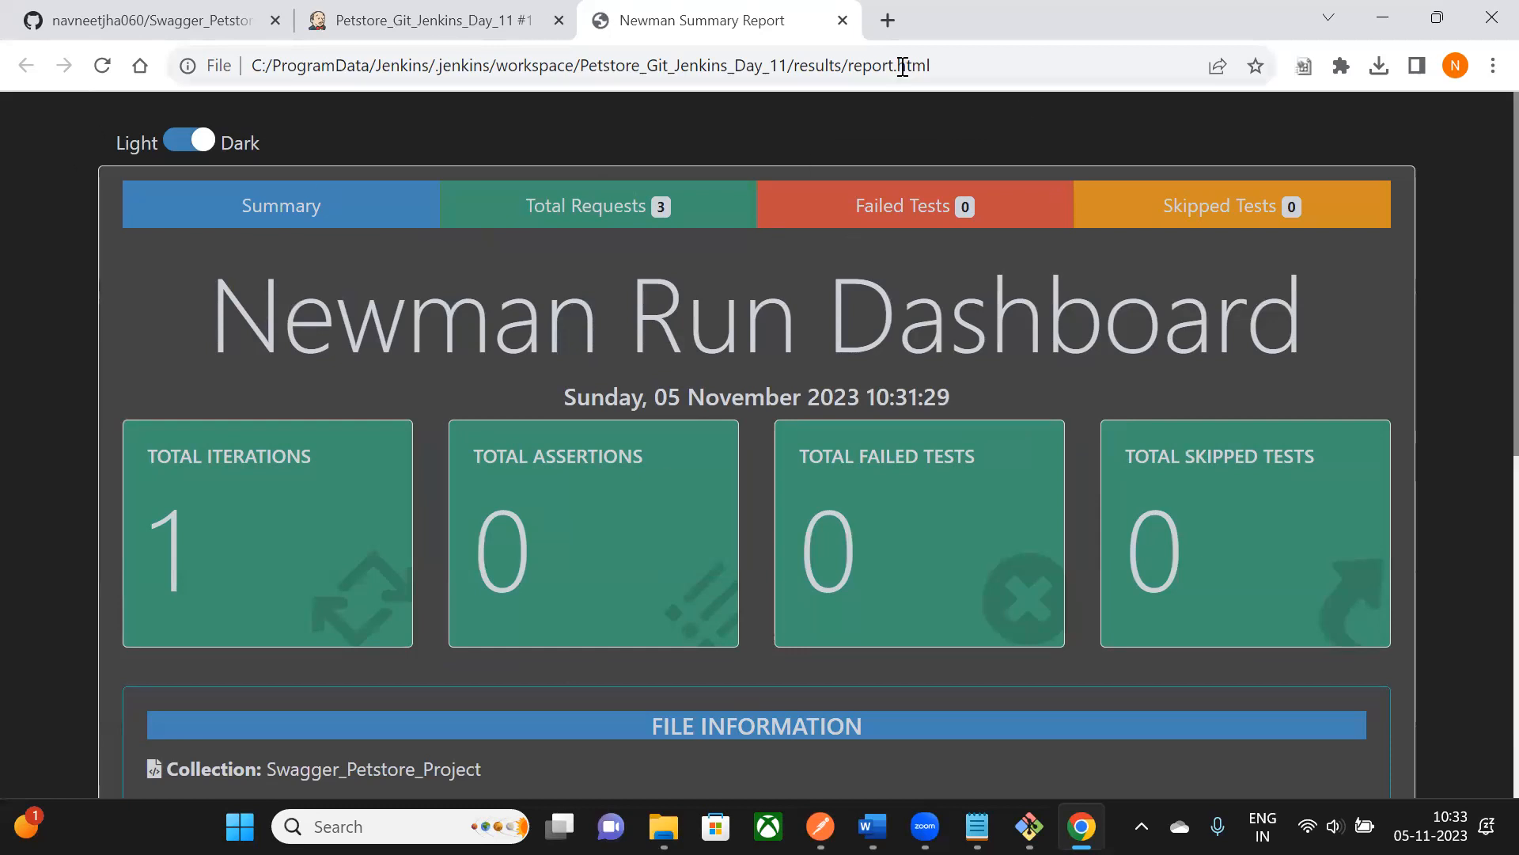
left_click(842, 21)
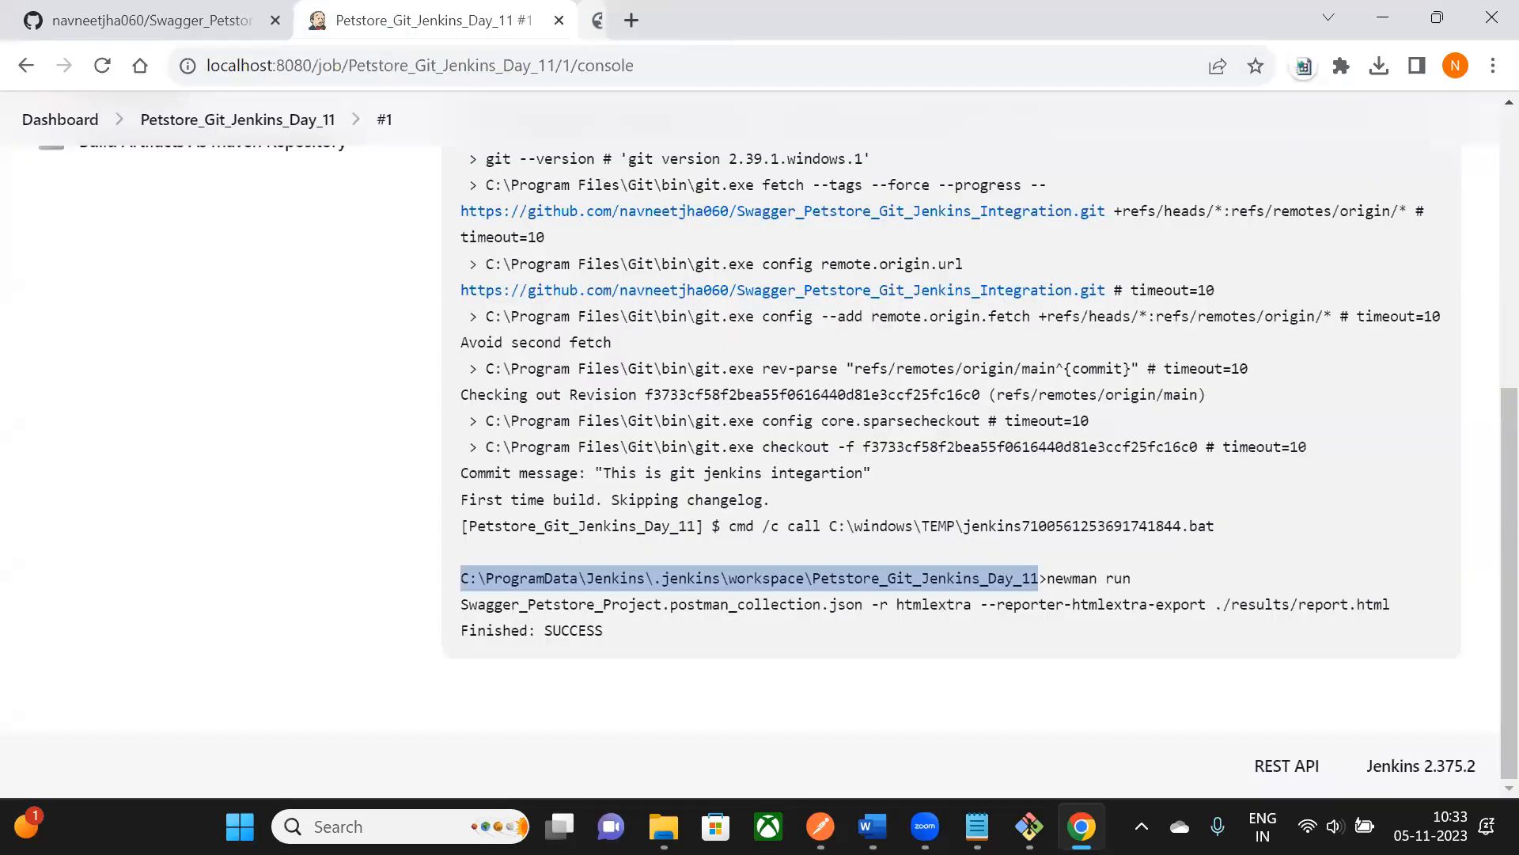
- Go from the build #1 console to the Petstore_Git_Jenkins_Day_11 project page
left_click(1082, 826)
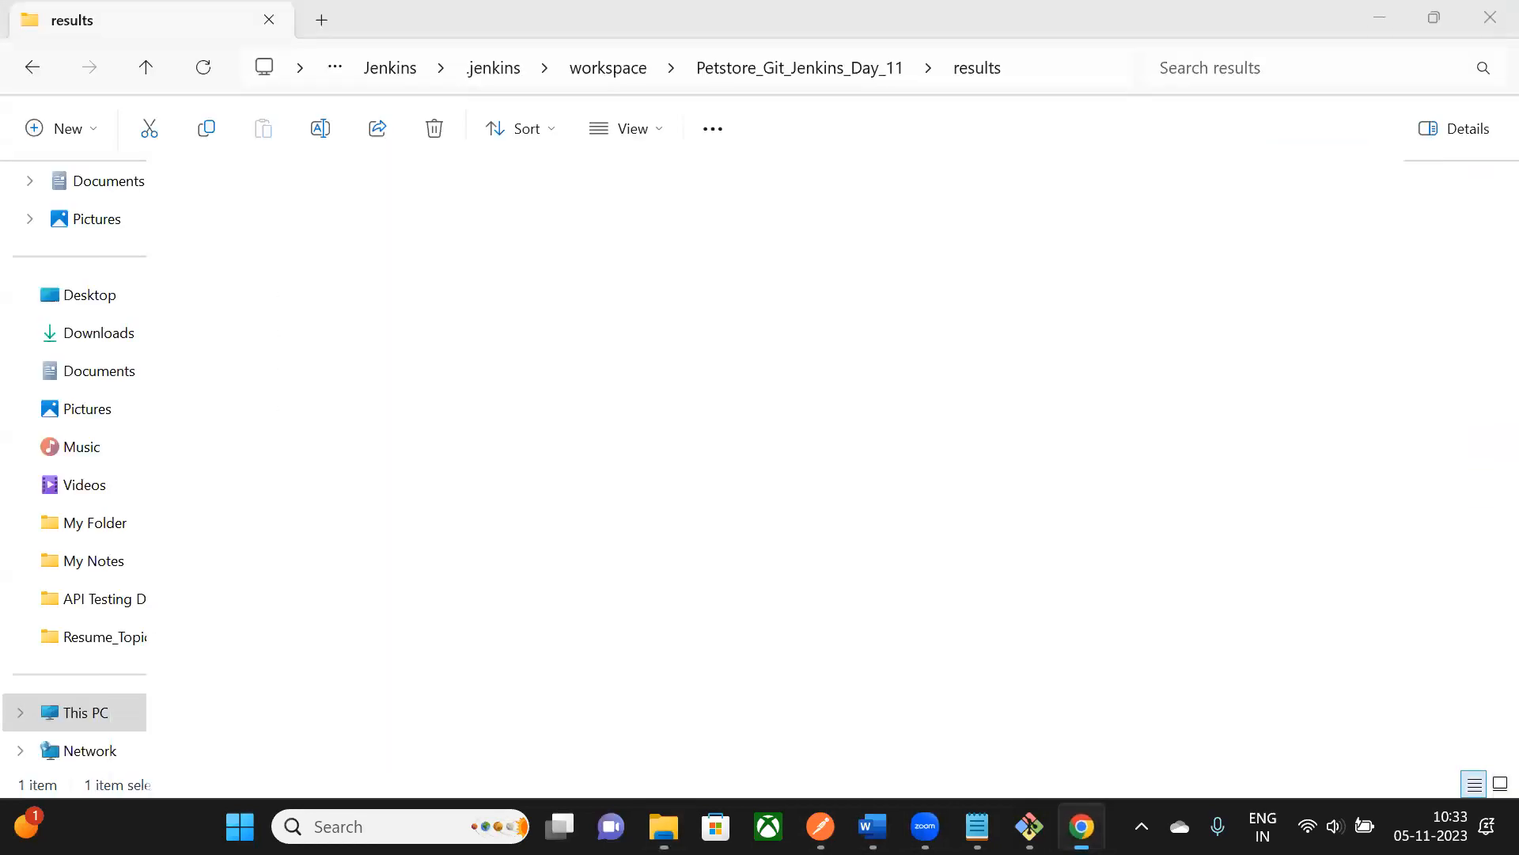
left_click(1082, 826)
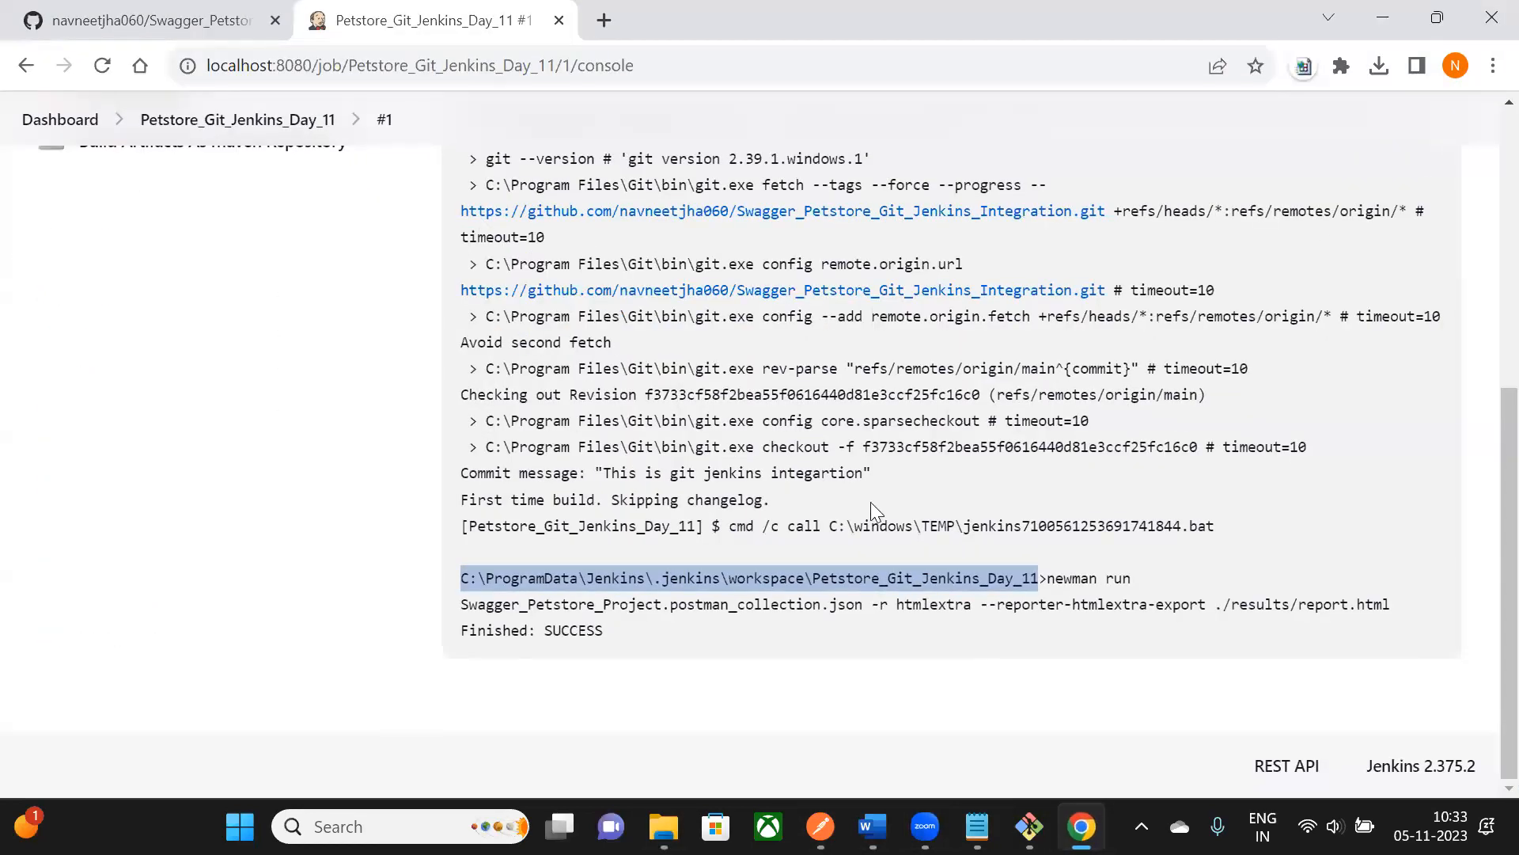
scroll(872, 508, "up", 6)
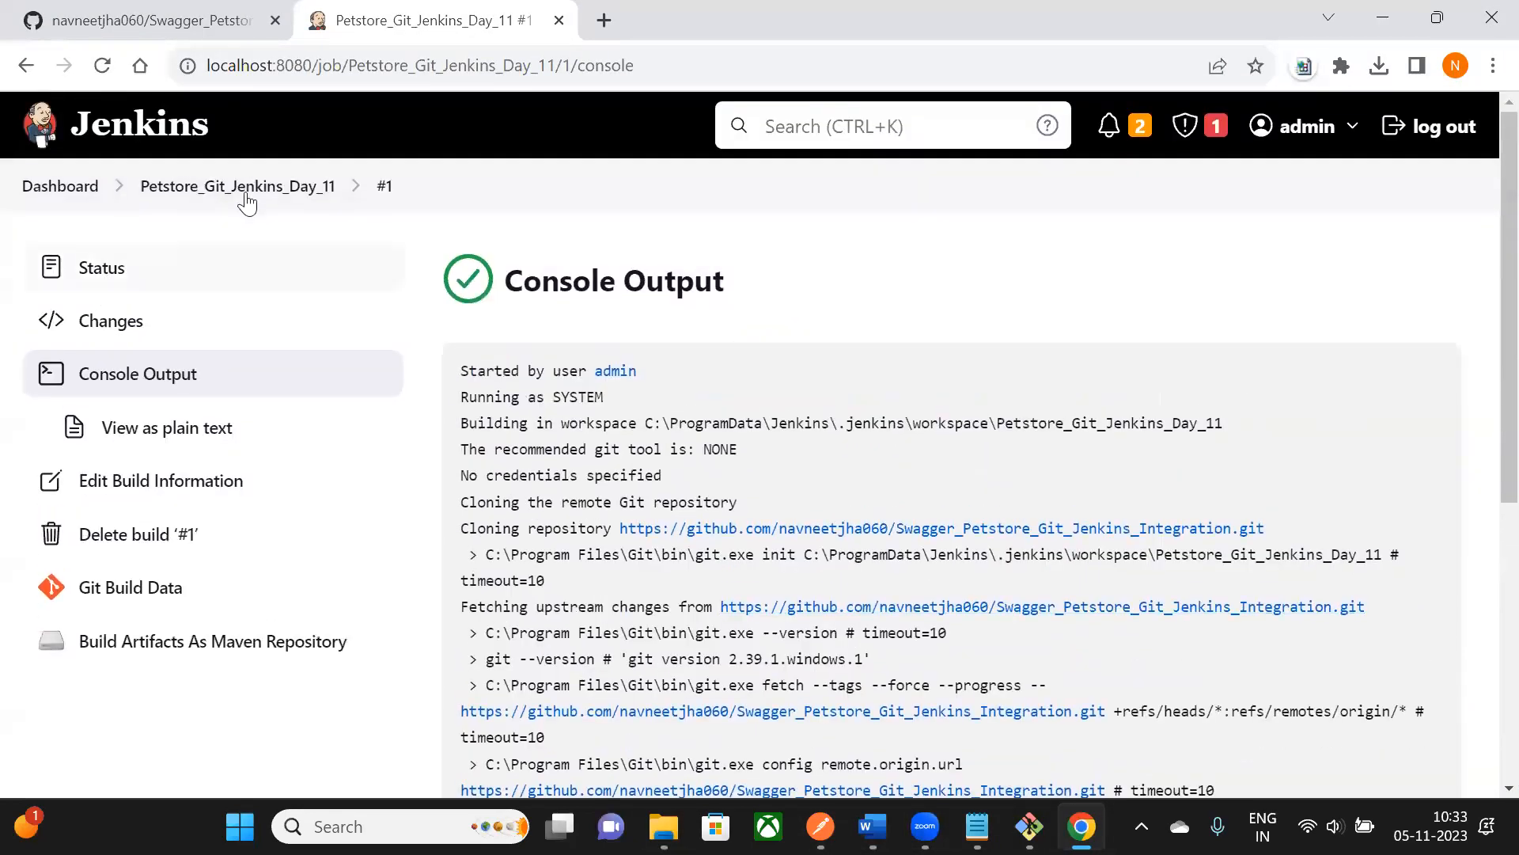
left_click(246, 195)
- Scroll the project page and bring the Word notes document to the front
scroll(281, 471, "down", 2)
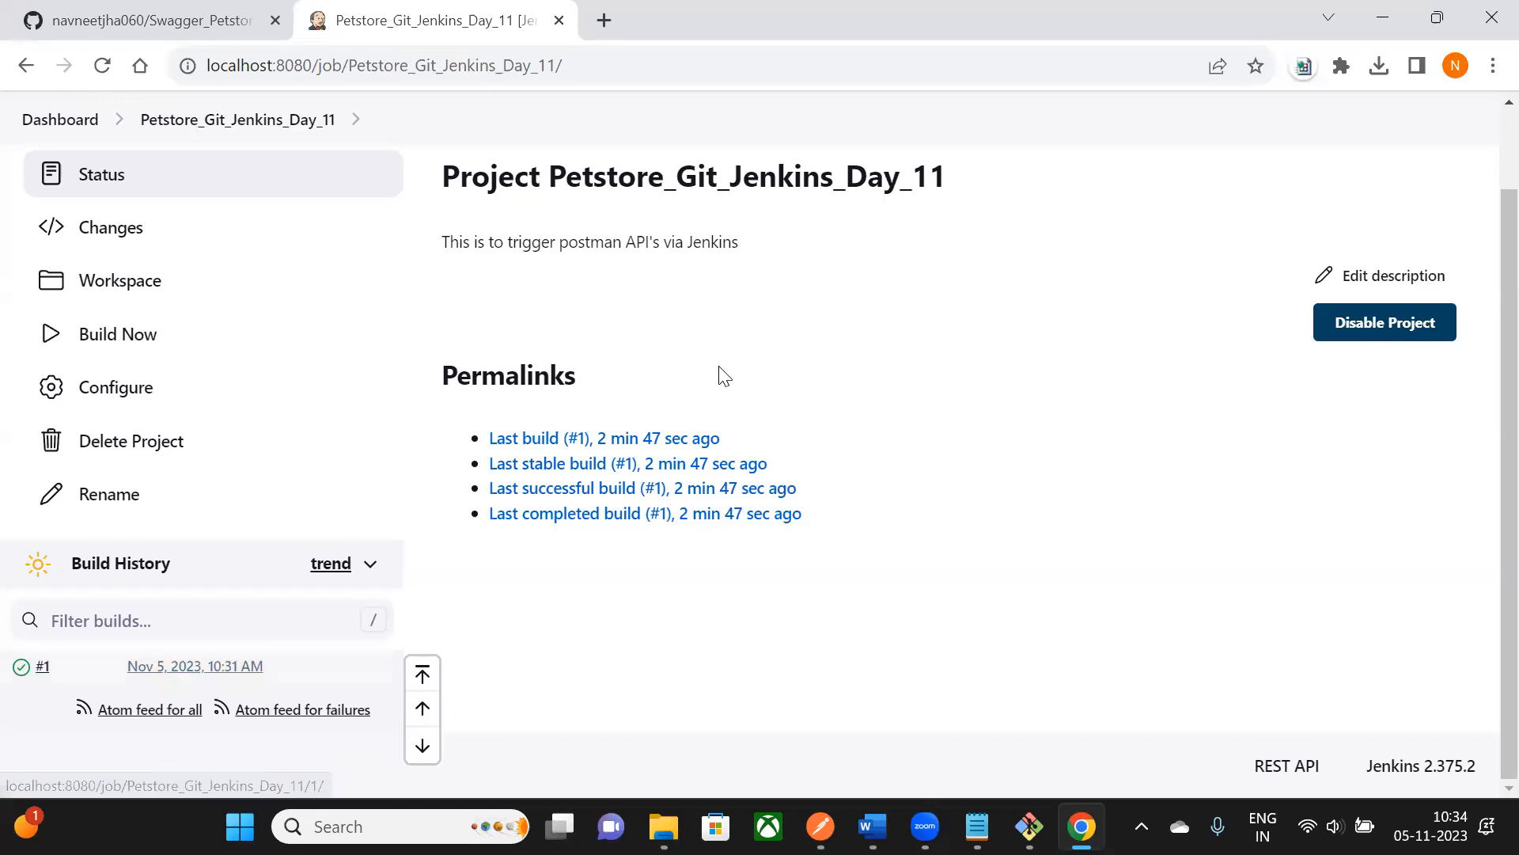
mouse_move(873, 826)
left_click(851, 750)
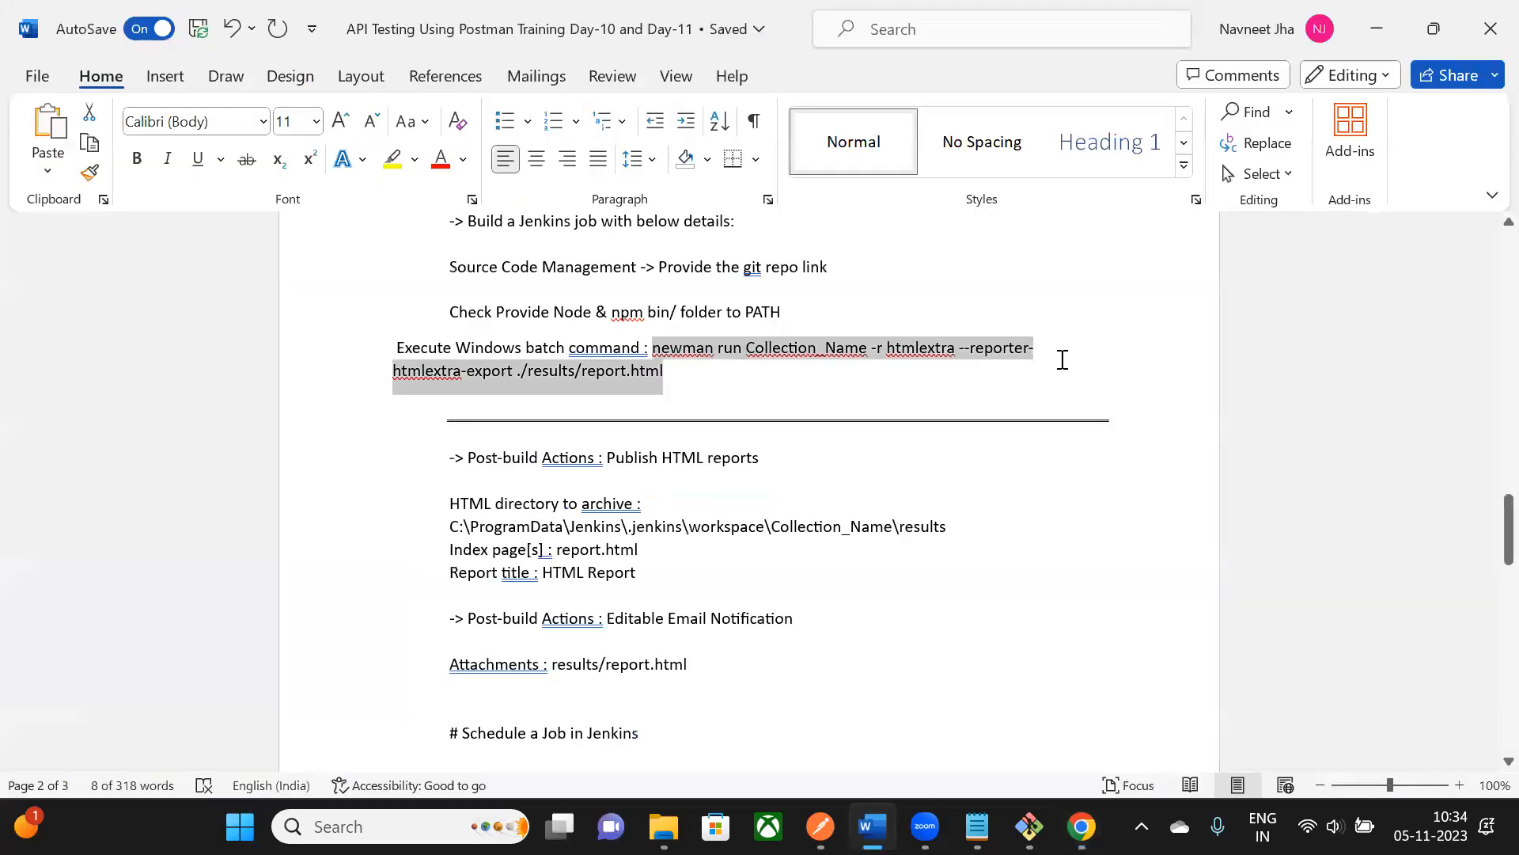
- Highlight the first three integration steps and the Jenkins job build details in the notes
left_click(1089, 333)
scroll(1089, 334, "up", 6)
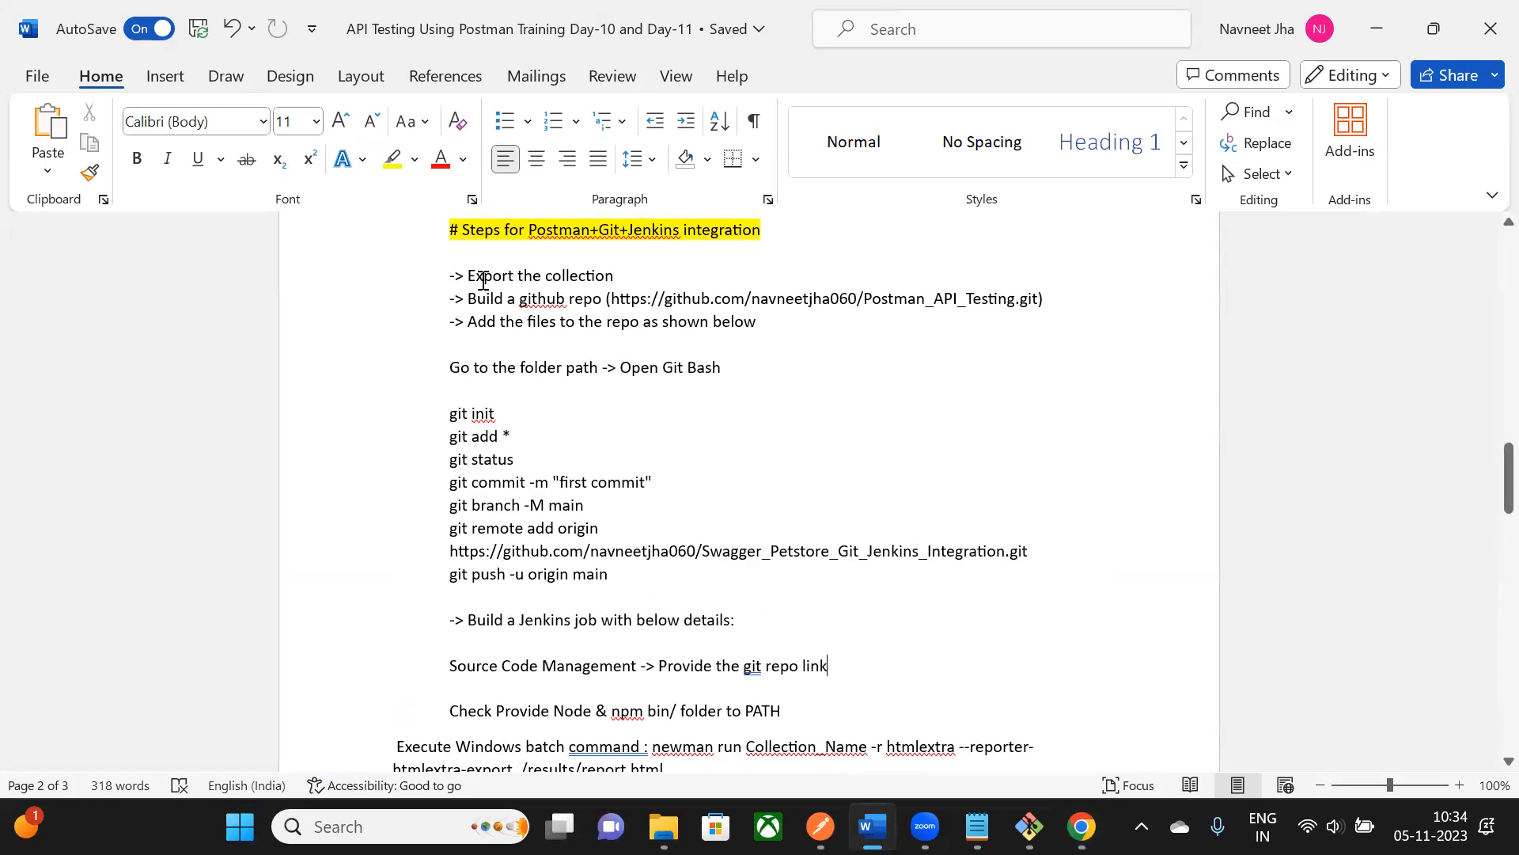
left_click_drag(467, 274, 1022, 321)
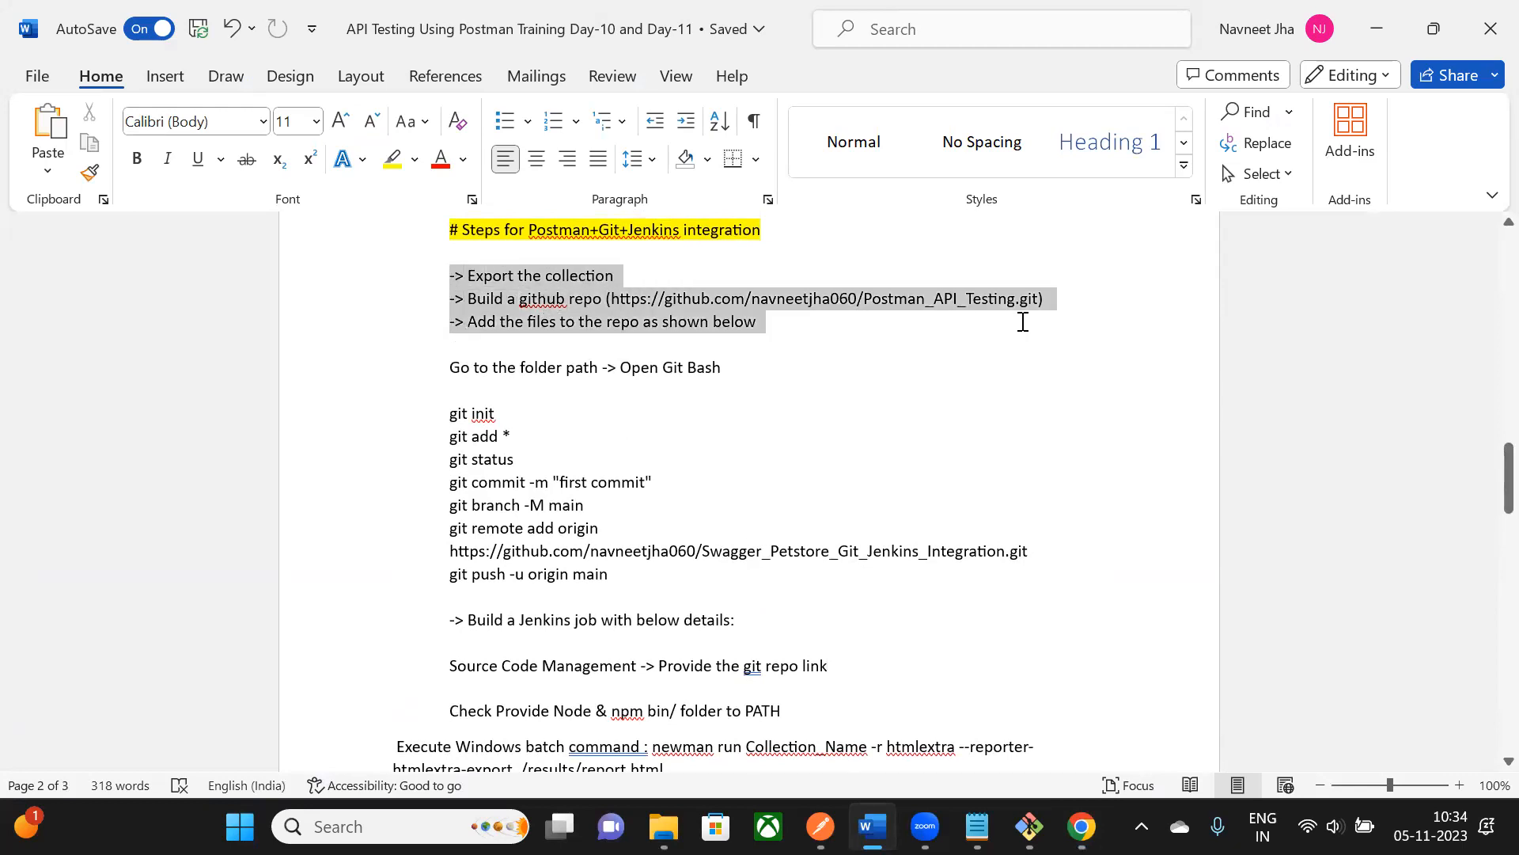
scroll(1004, 329, "down", 2)
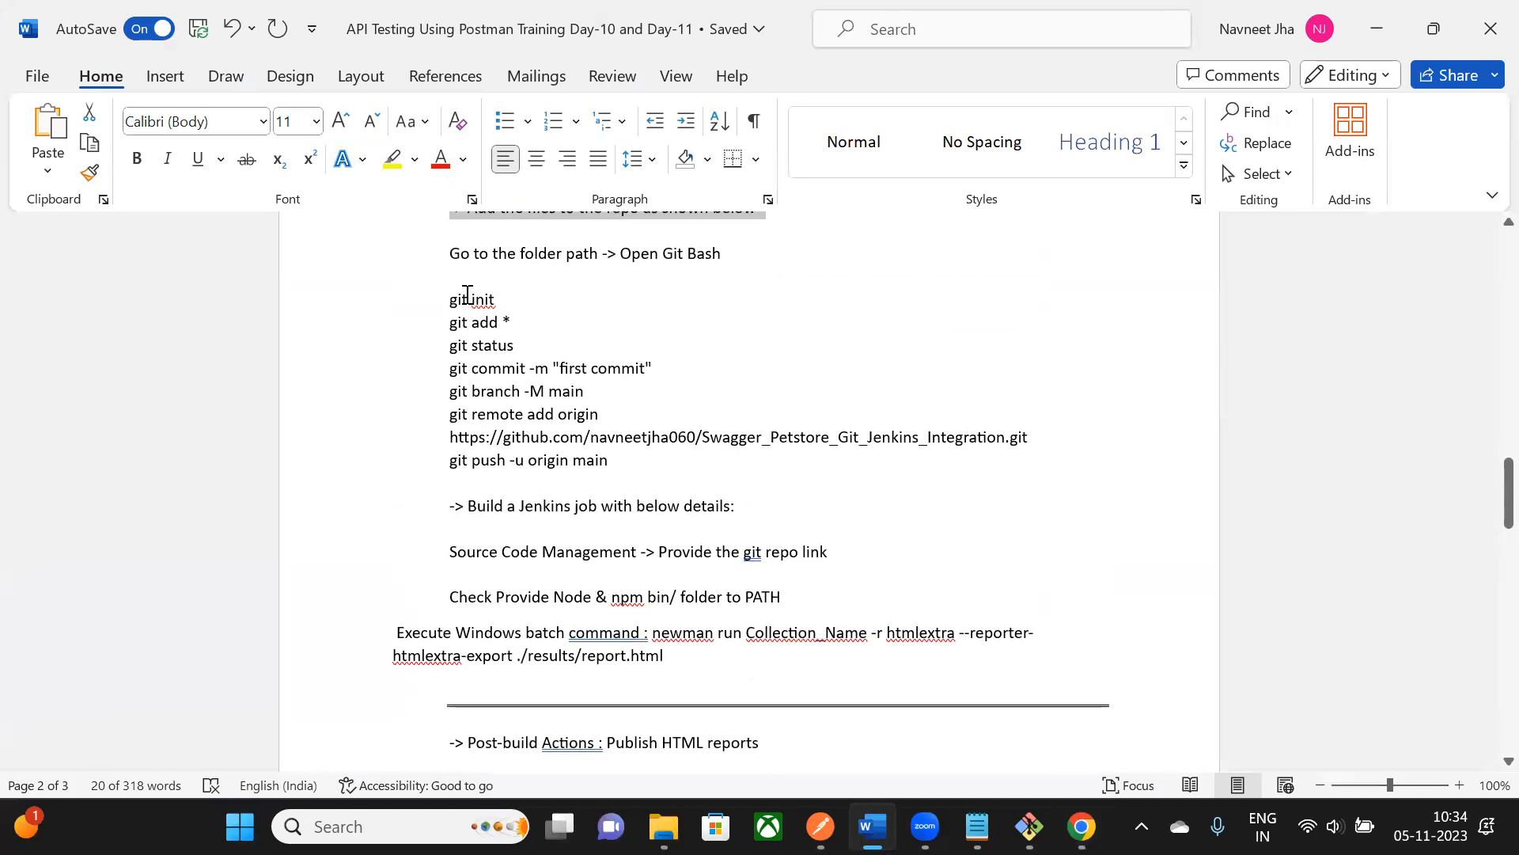
scroll(1103, 305, "down", 2)
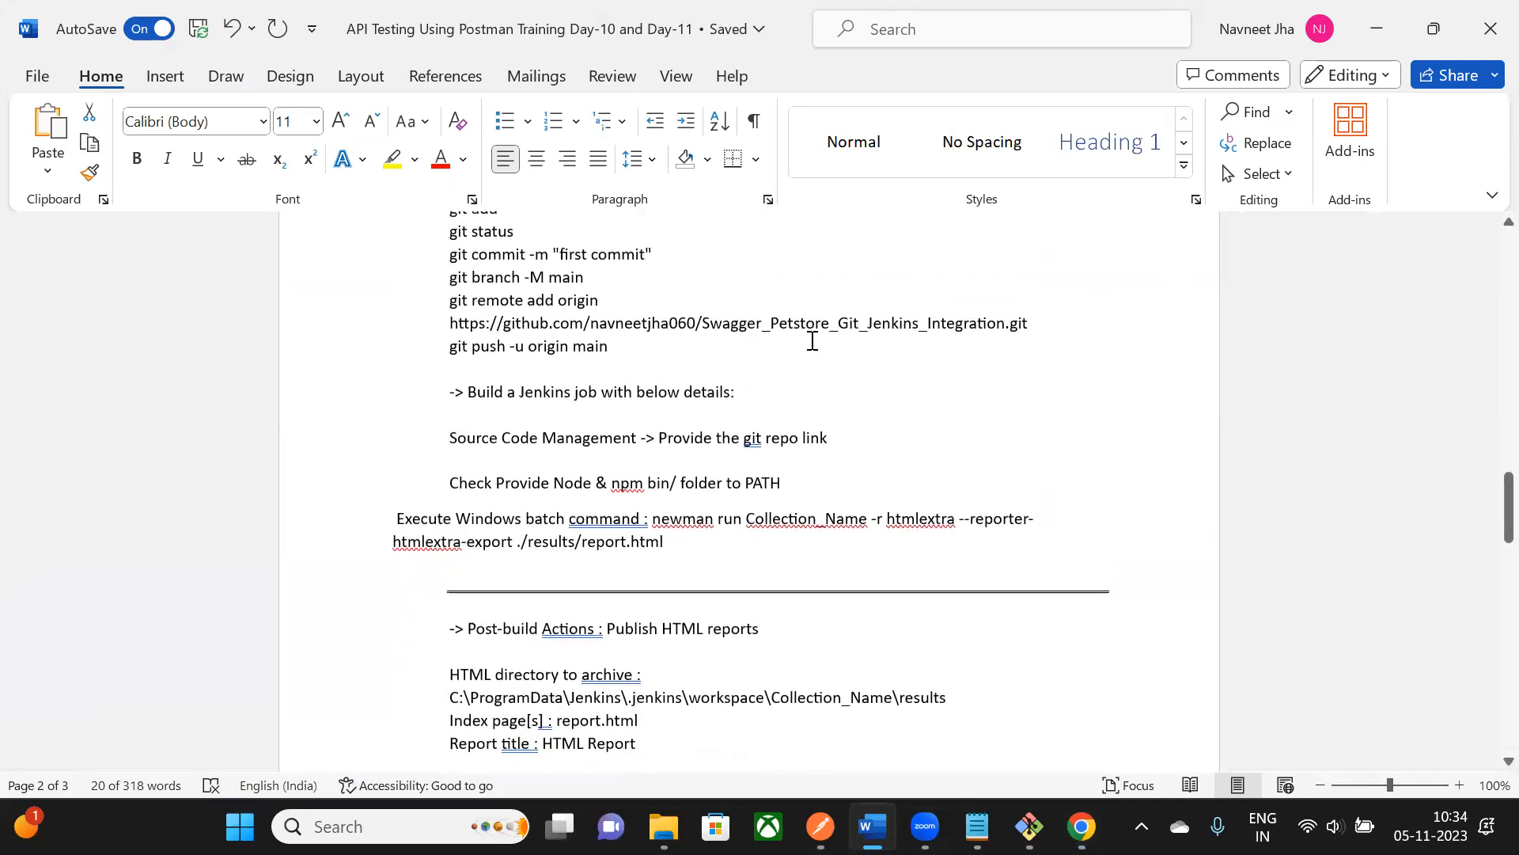
left_click_drag(468, 394, 679, 512)
- Highlight the ./results/report.html output path, scroll the notes, and return to the Jenkins project page
scroll(930, 322, "down", 1)
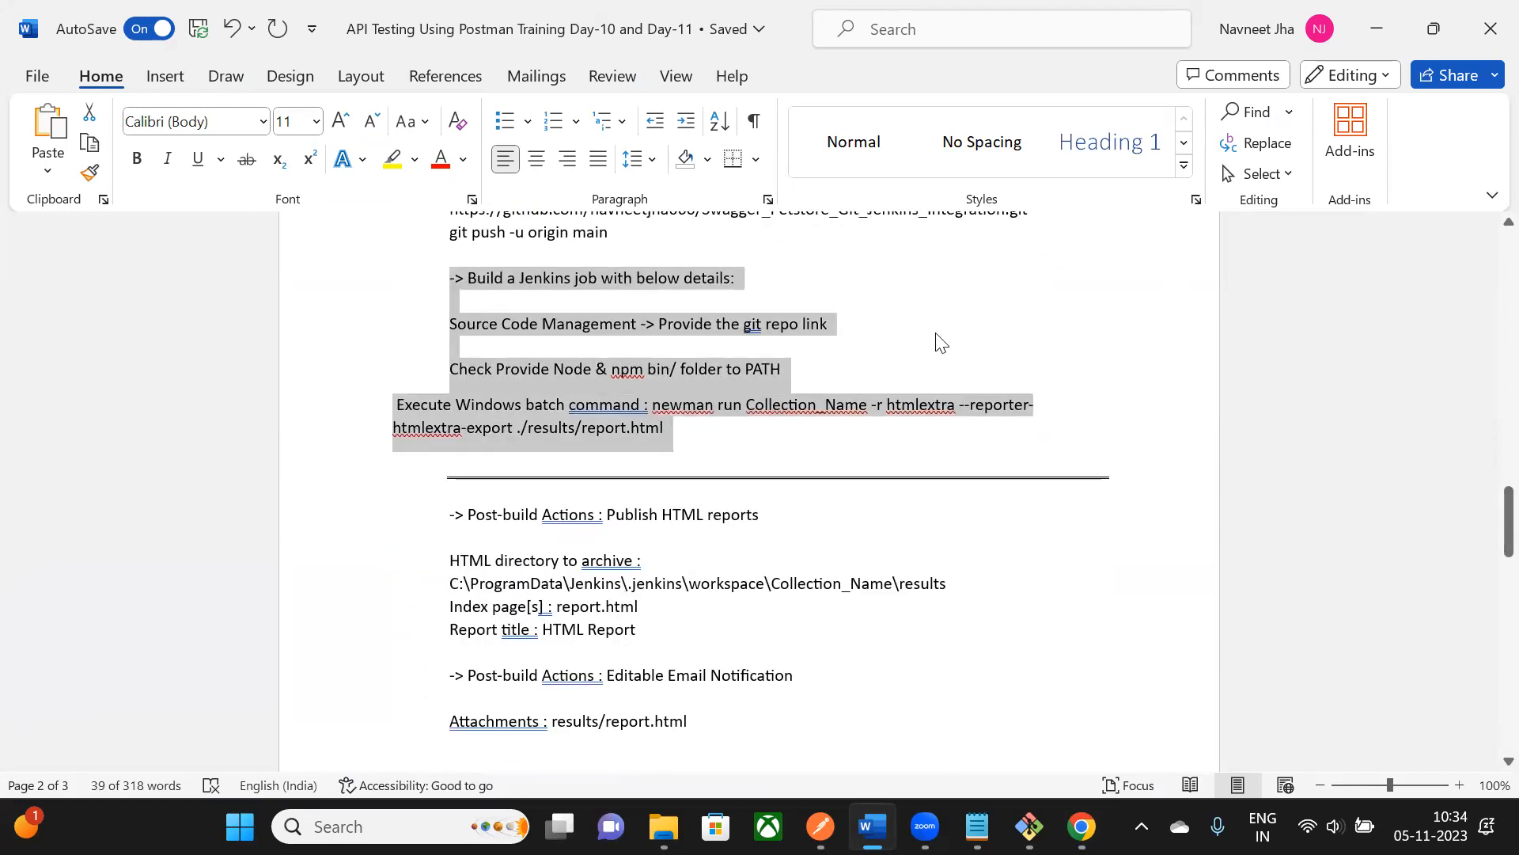
left_click(898, 347)
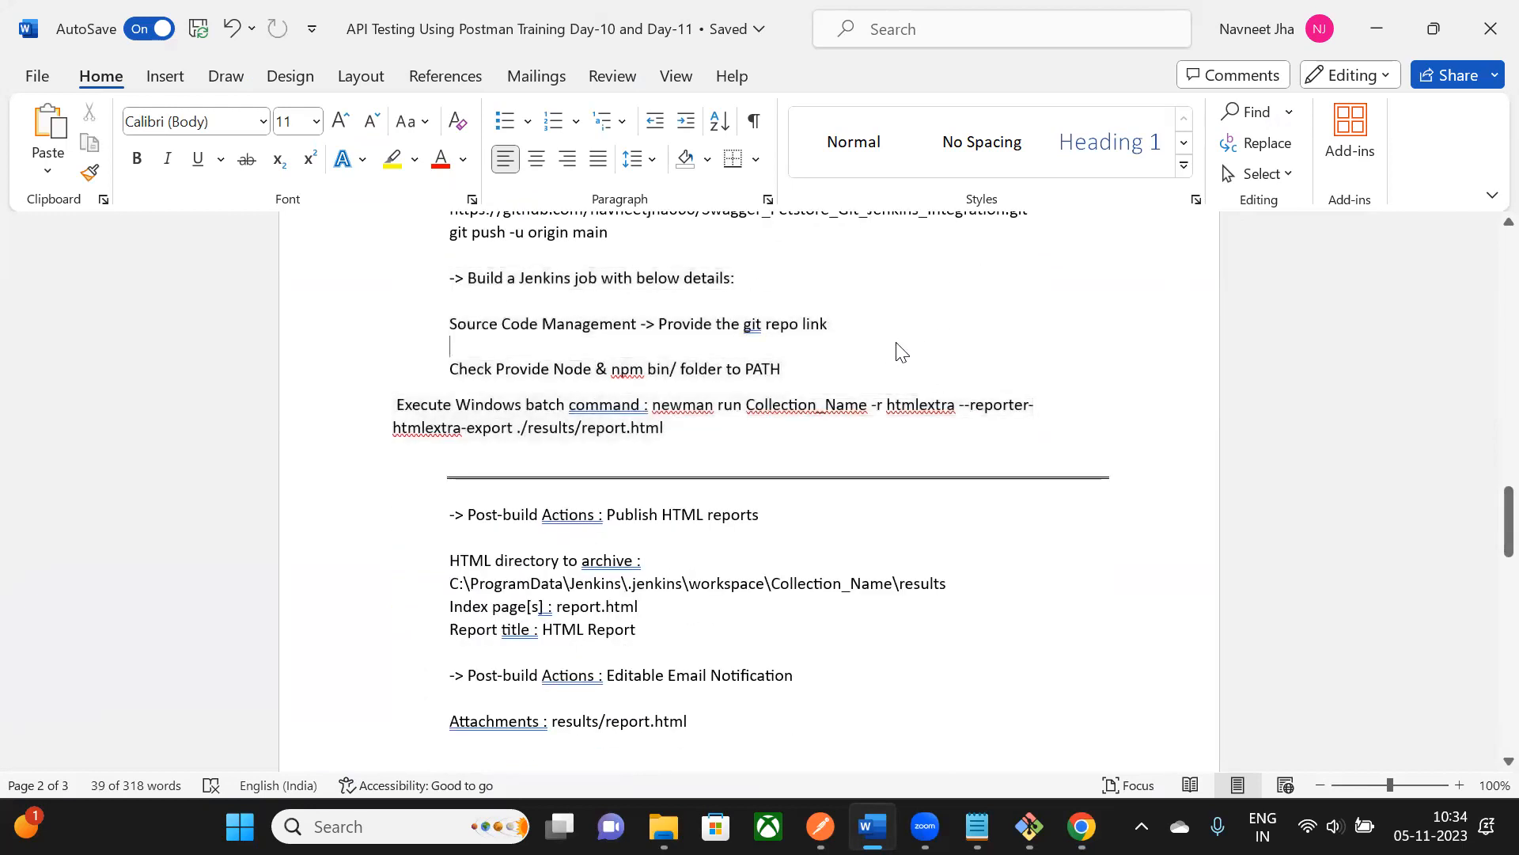
left_click_drag(516, 428, 673, 430)
scroll(752, 325, "down", 2)
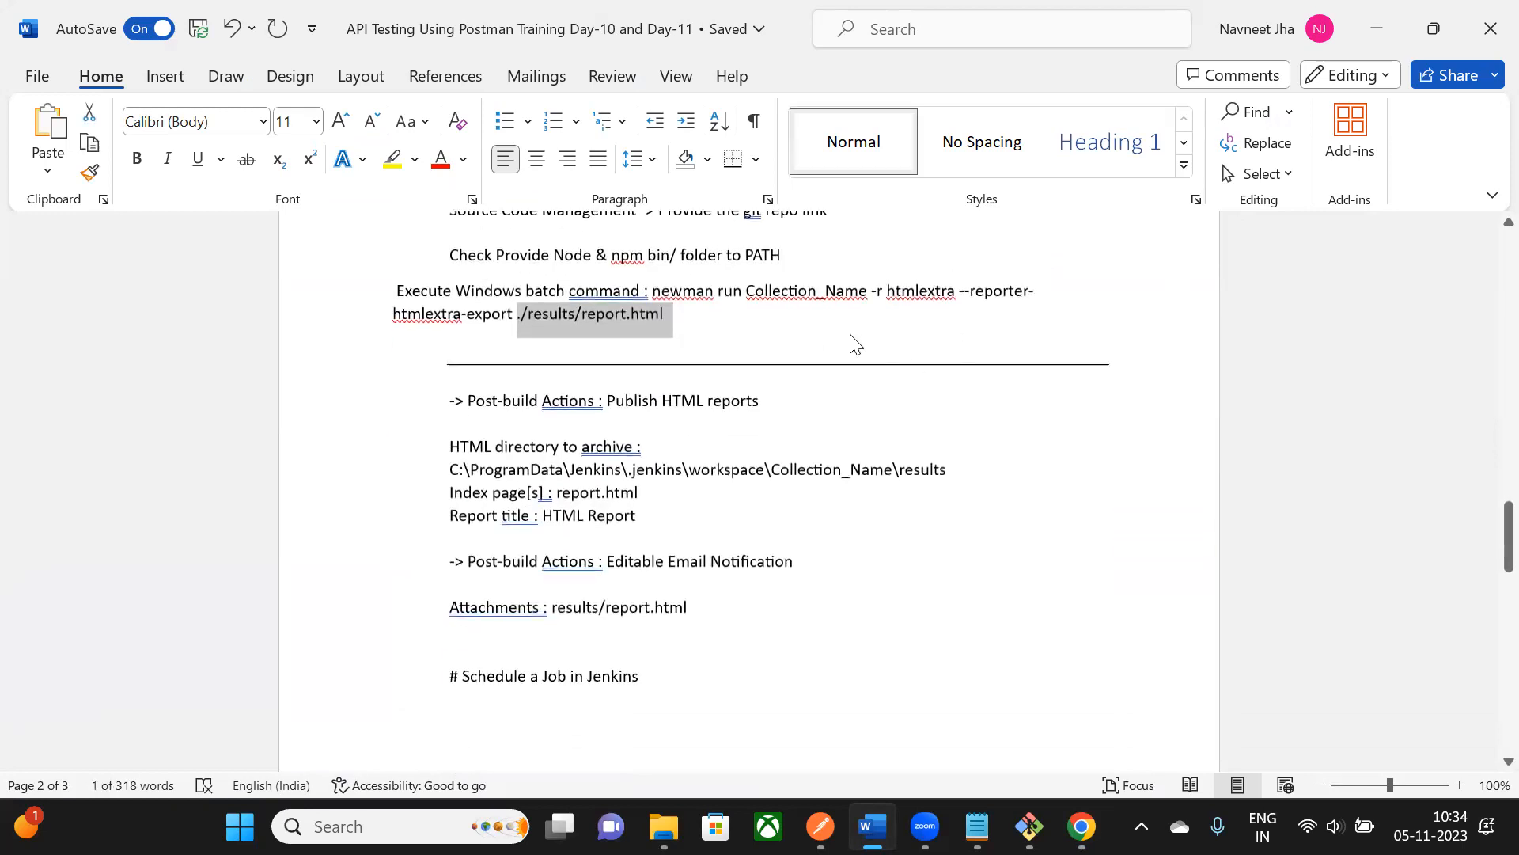
scroll(863, 331, "down", 1)
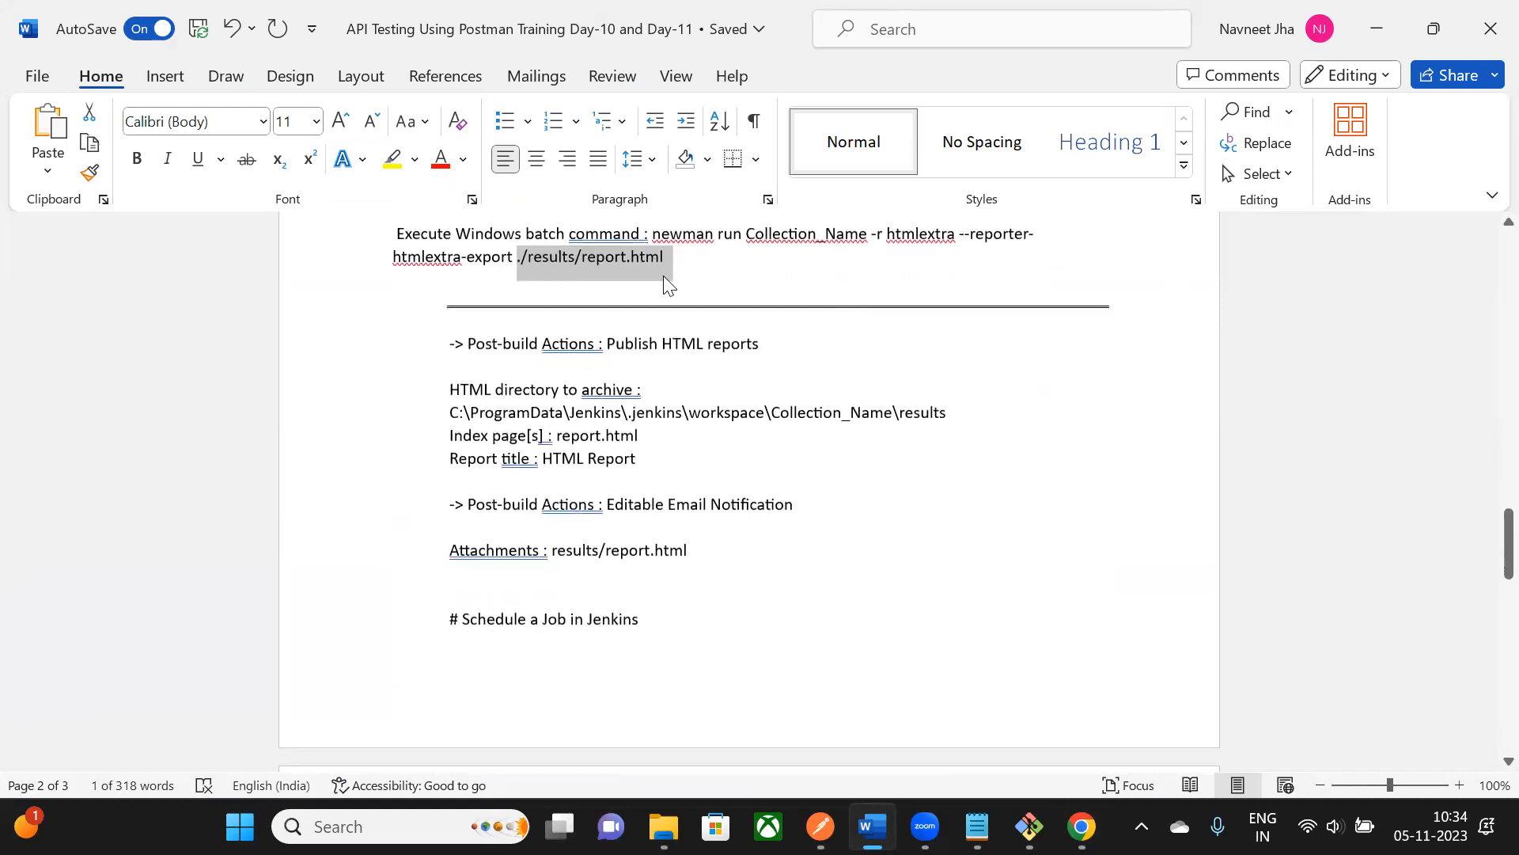
scroll(831, 312, "up", 1)
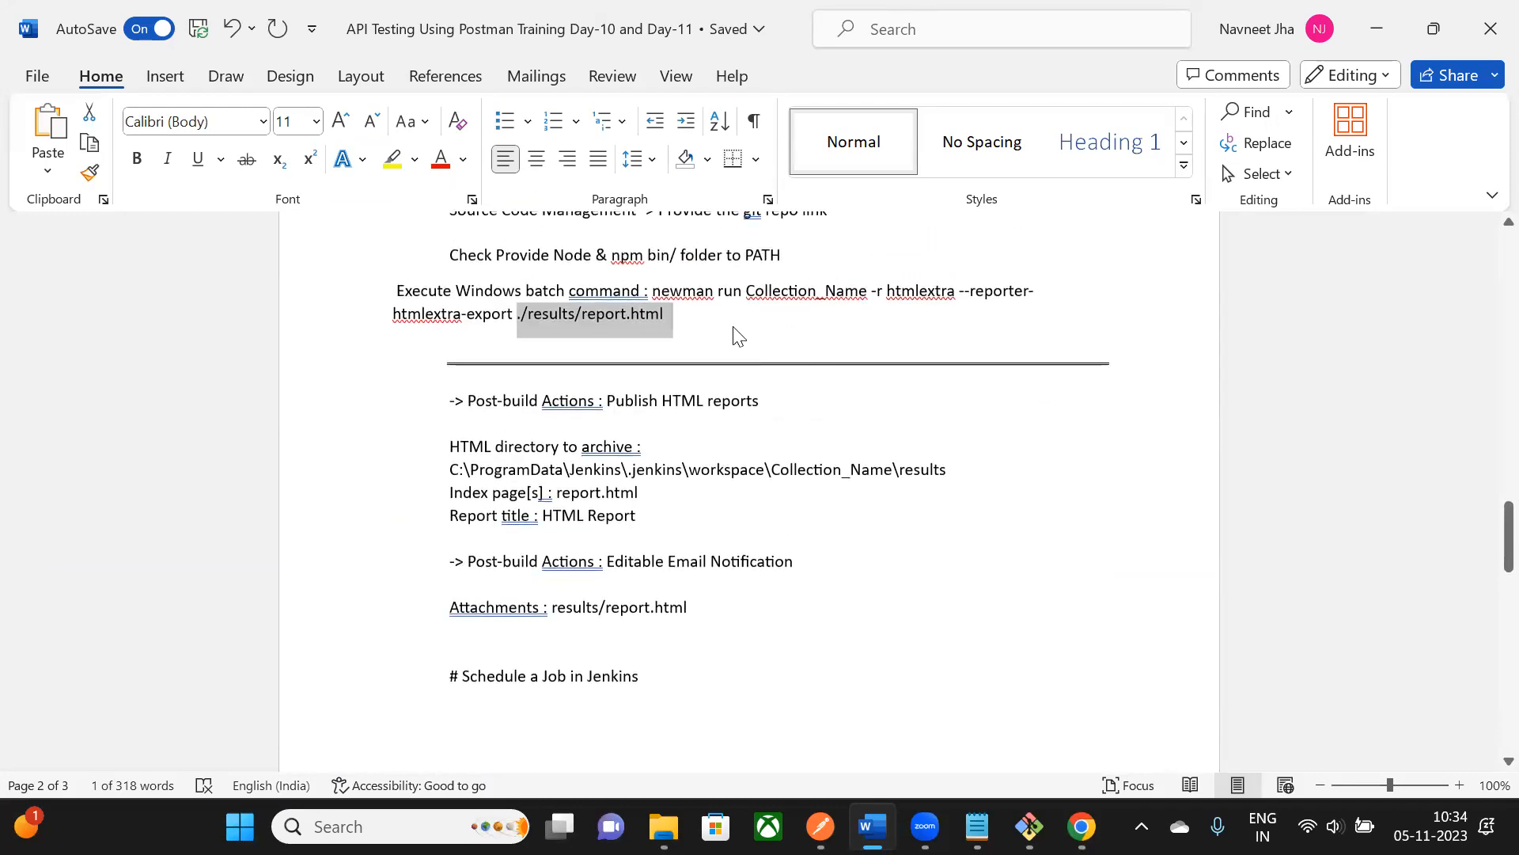
scroll(737, 335, "up", 1)
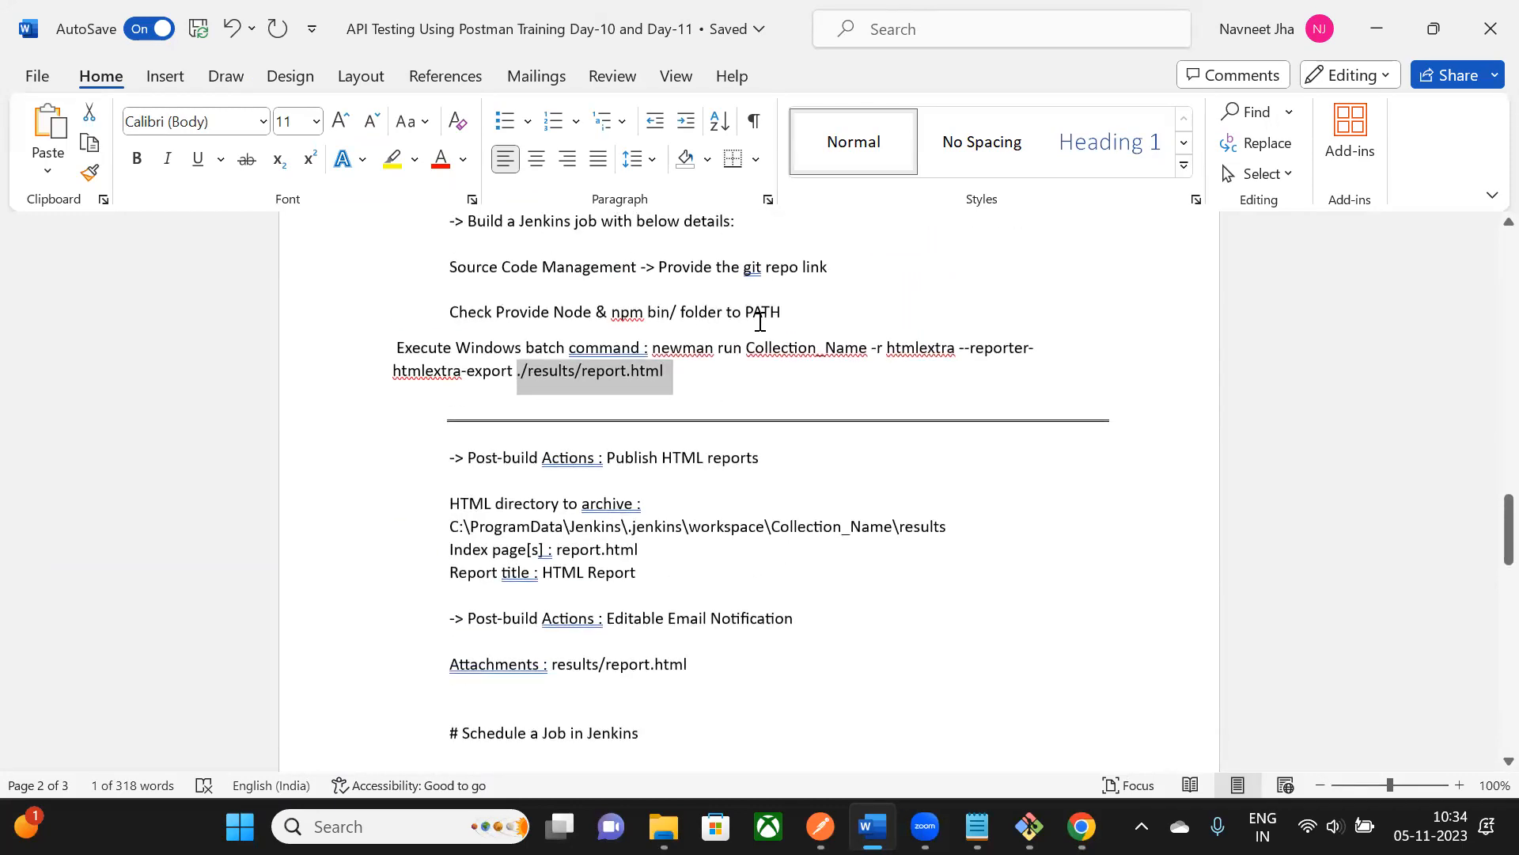
mouse_move(1081, 826)
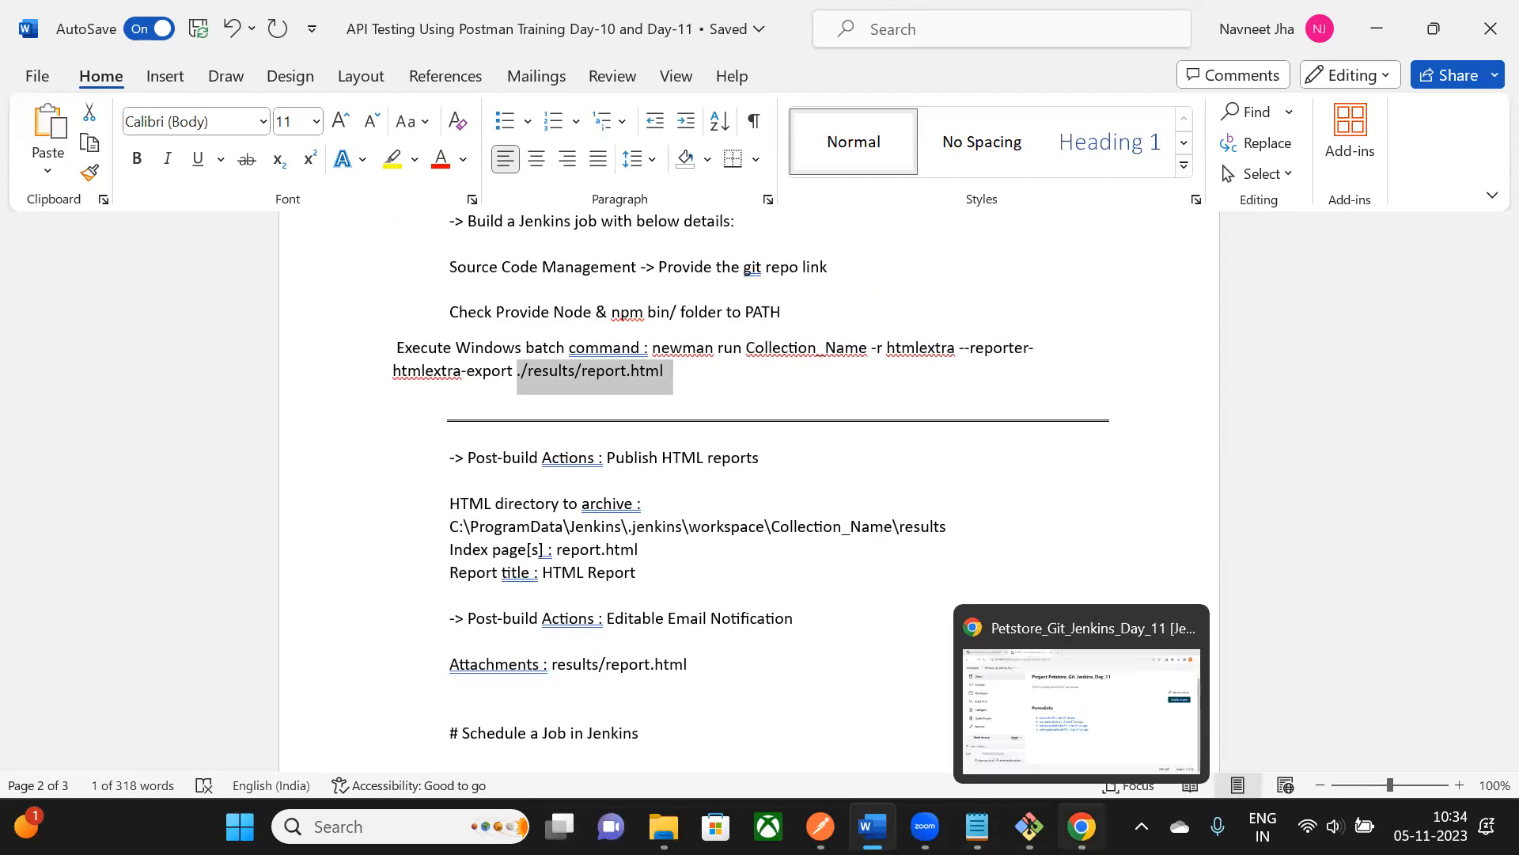
left_click(1081, 708)
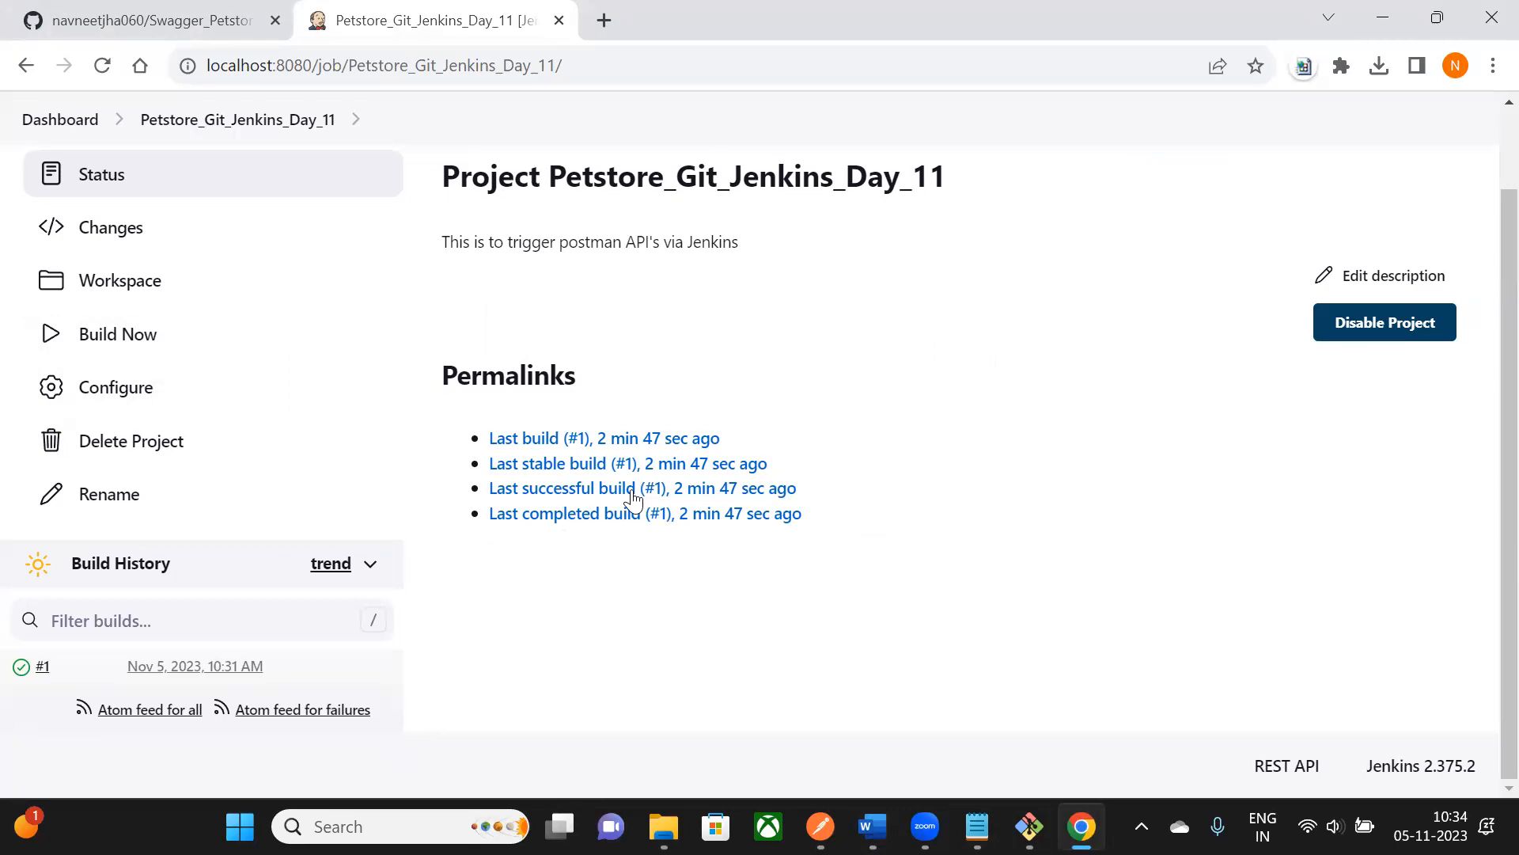
- Leave the Petstore_Git_Jenkins_Day_11 page and switch back to the Word integration notes
left_click(815, 660)
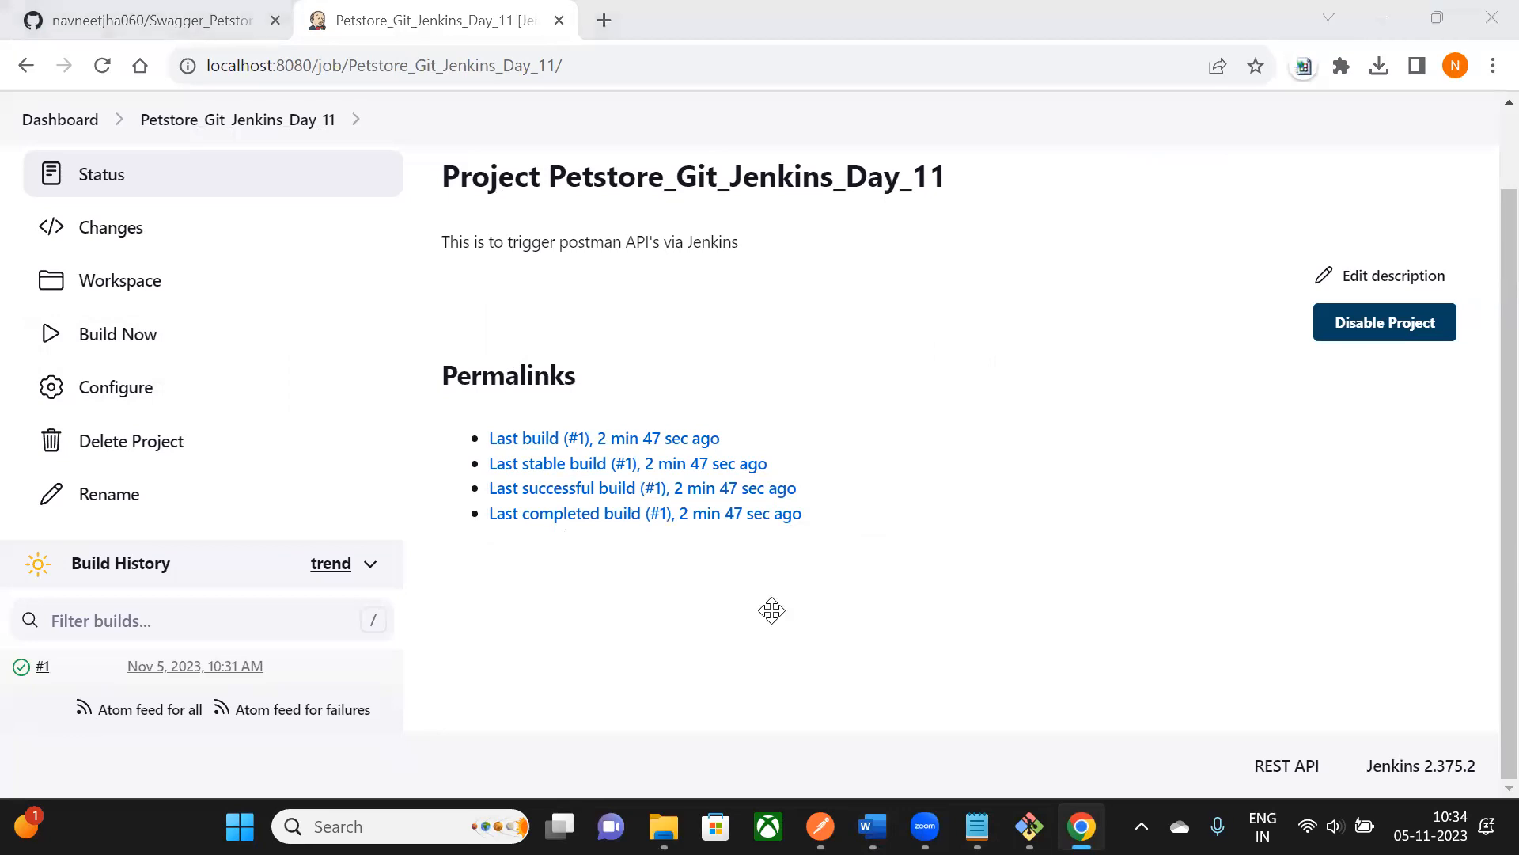
left_click(806, 281)
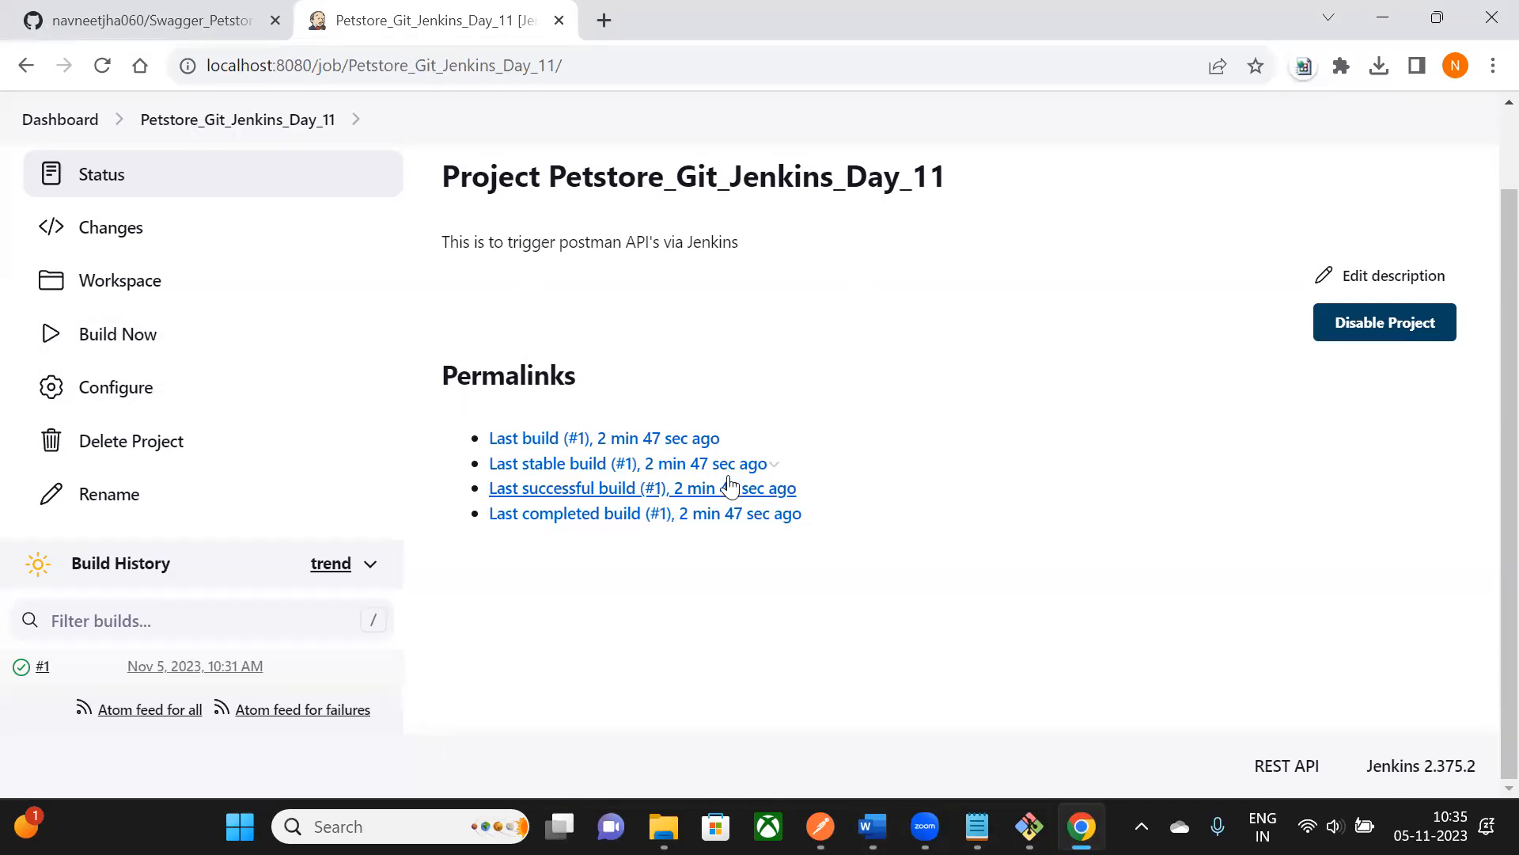
key("alt+Tab")
scroll(916, 414, "up", 7)
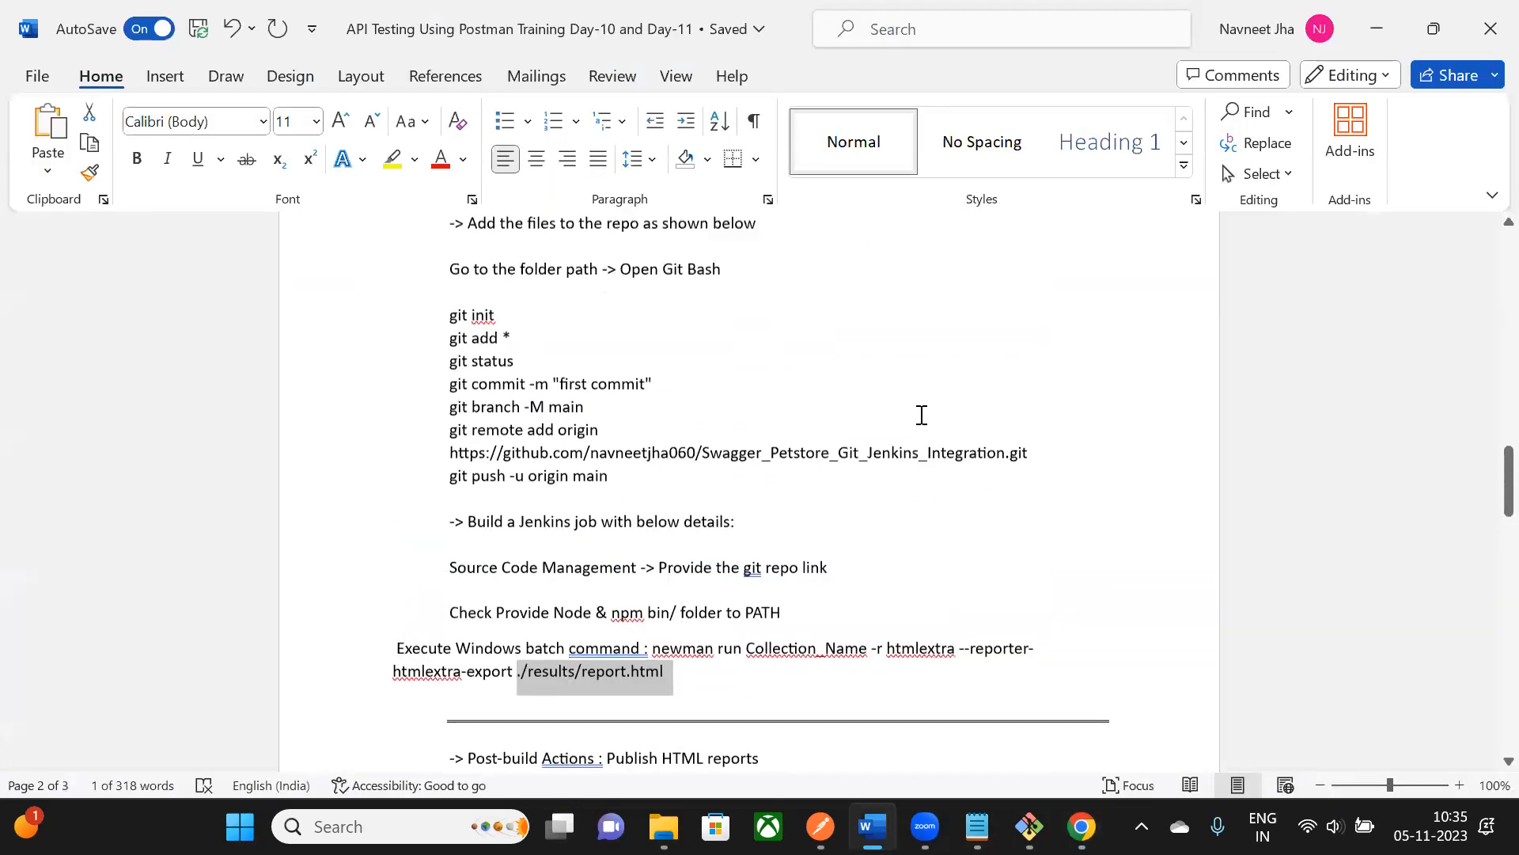
left_click_drag(438, 280, 506, 575)
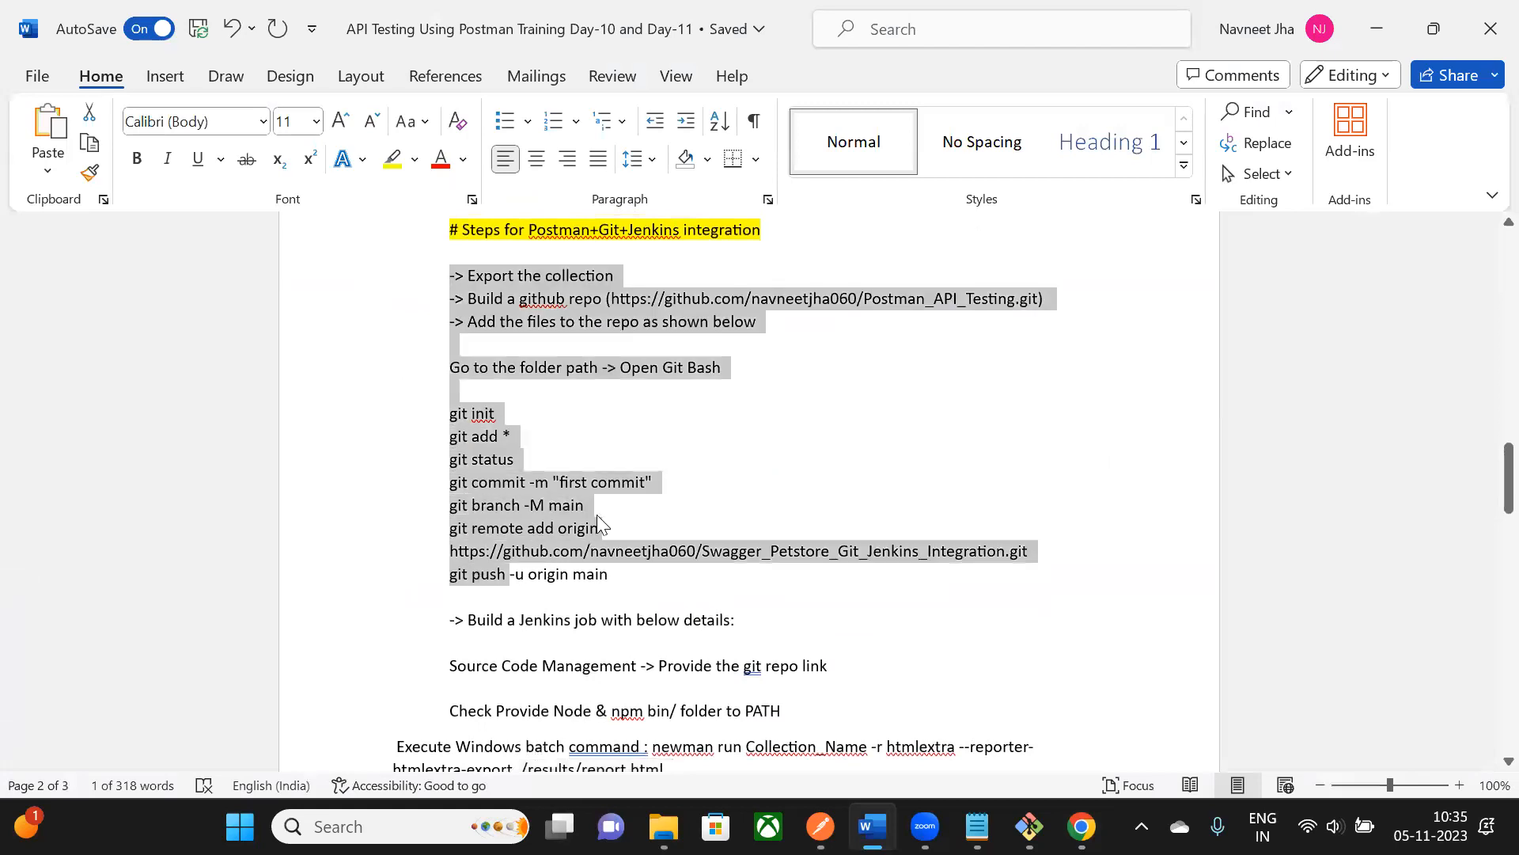
scroll(736, 367, "down", 1)
left_click(735, 359)
scroll(732, 356, "down", 3)
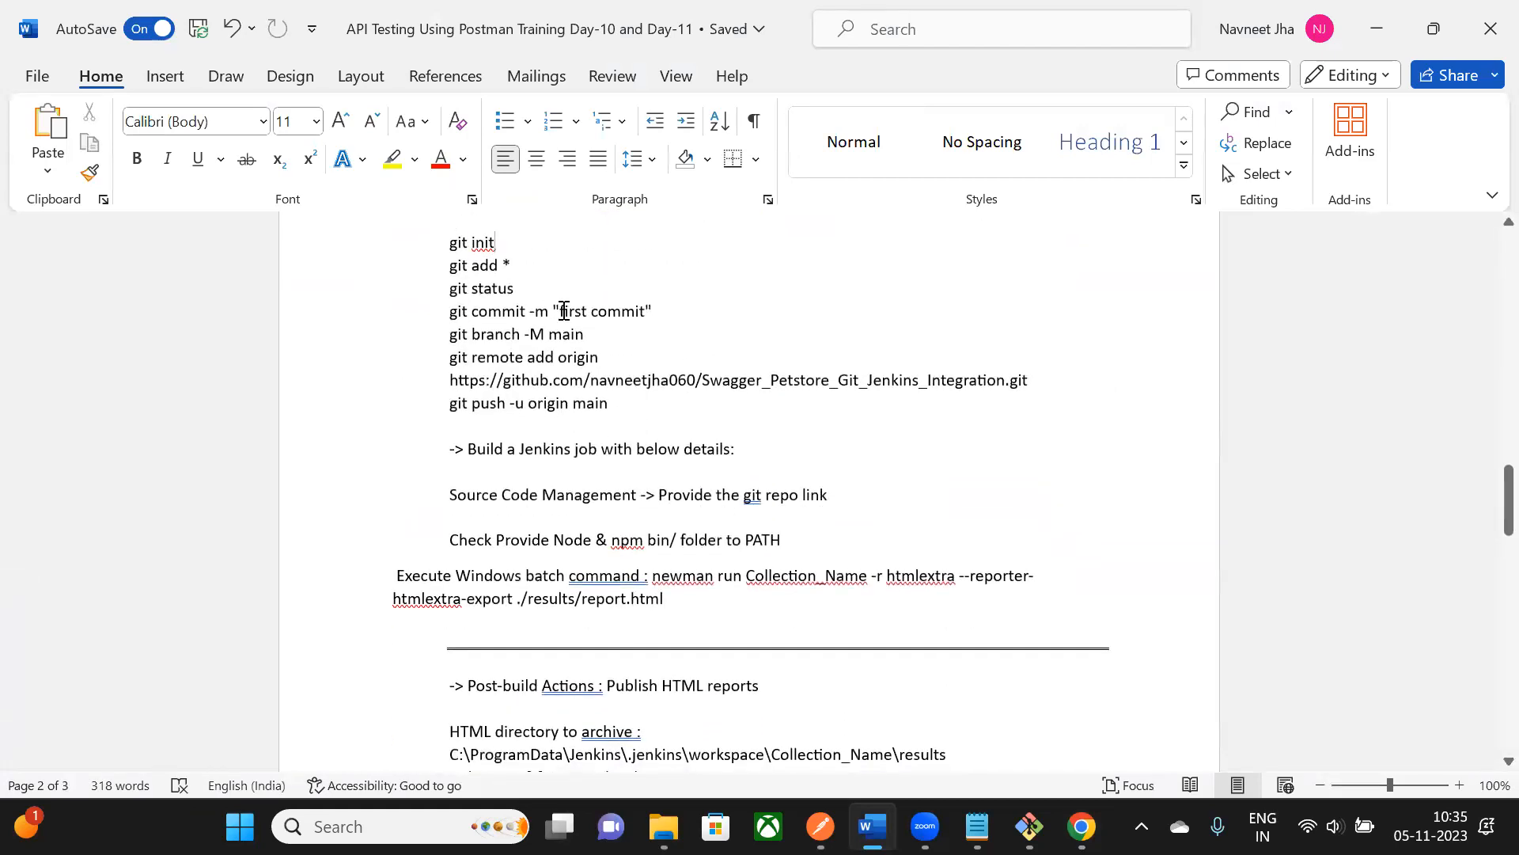
scroll(563, 311, "up", 5)
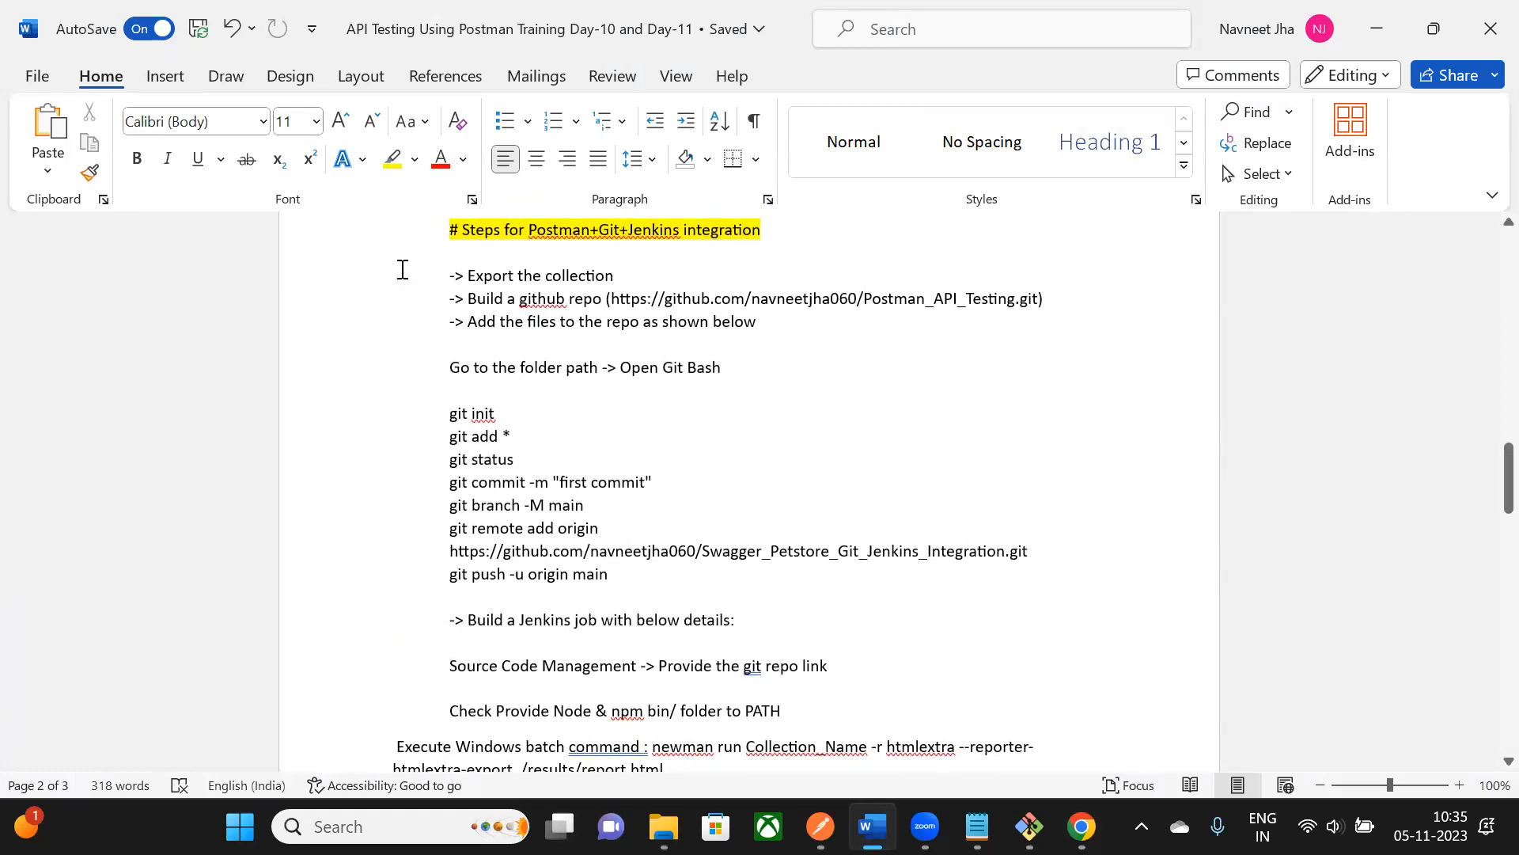
left_click_drag(448, 279, 618, 577)
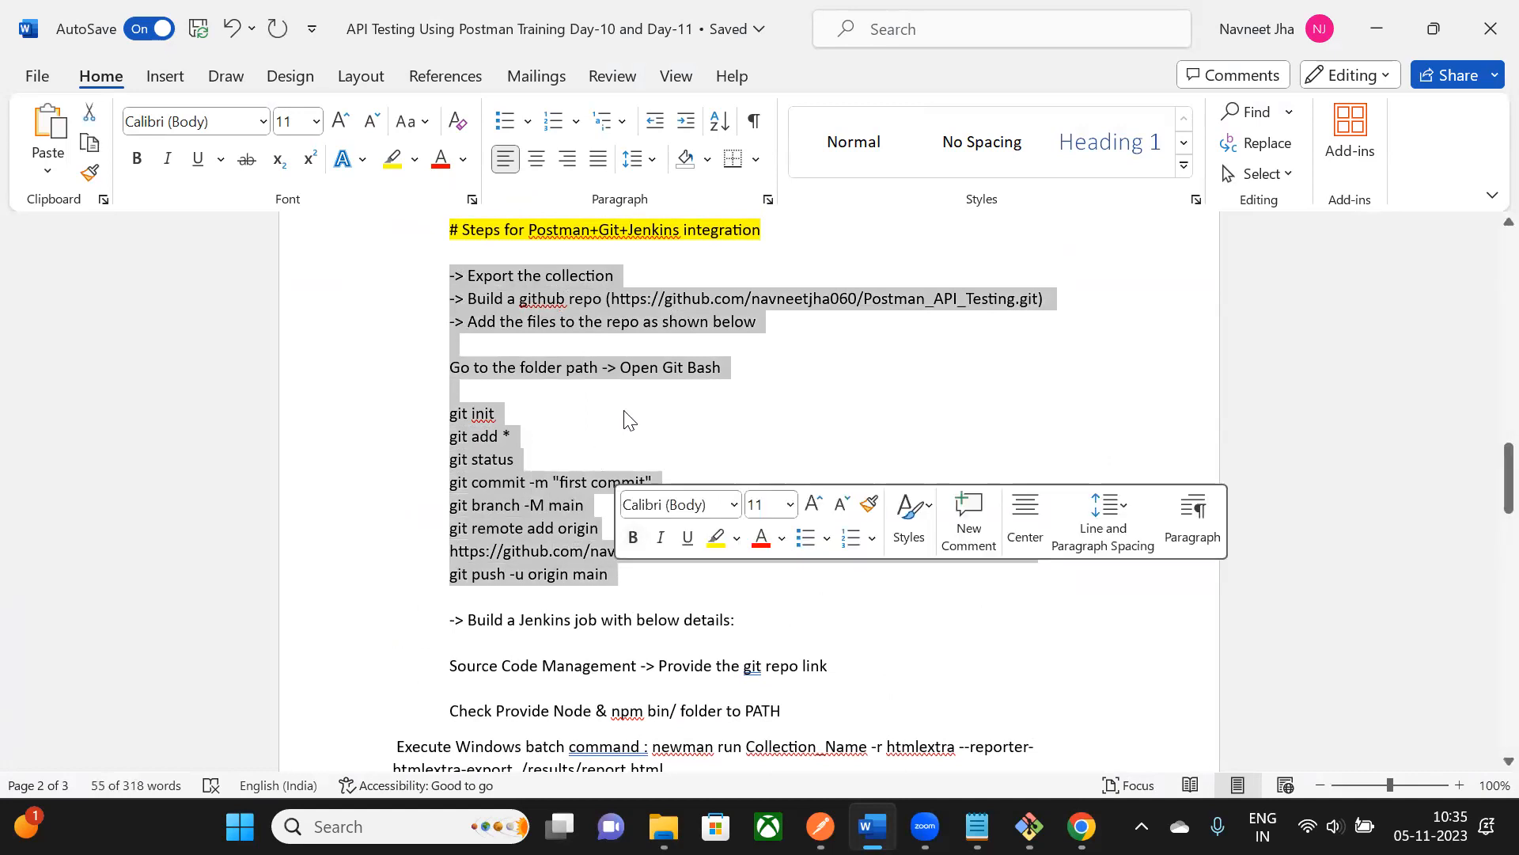
left_click(751, 417)
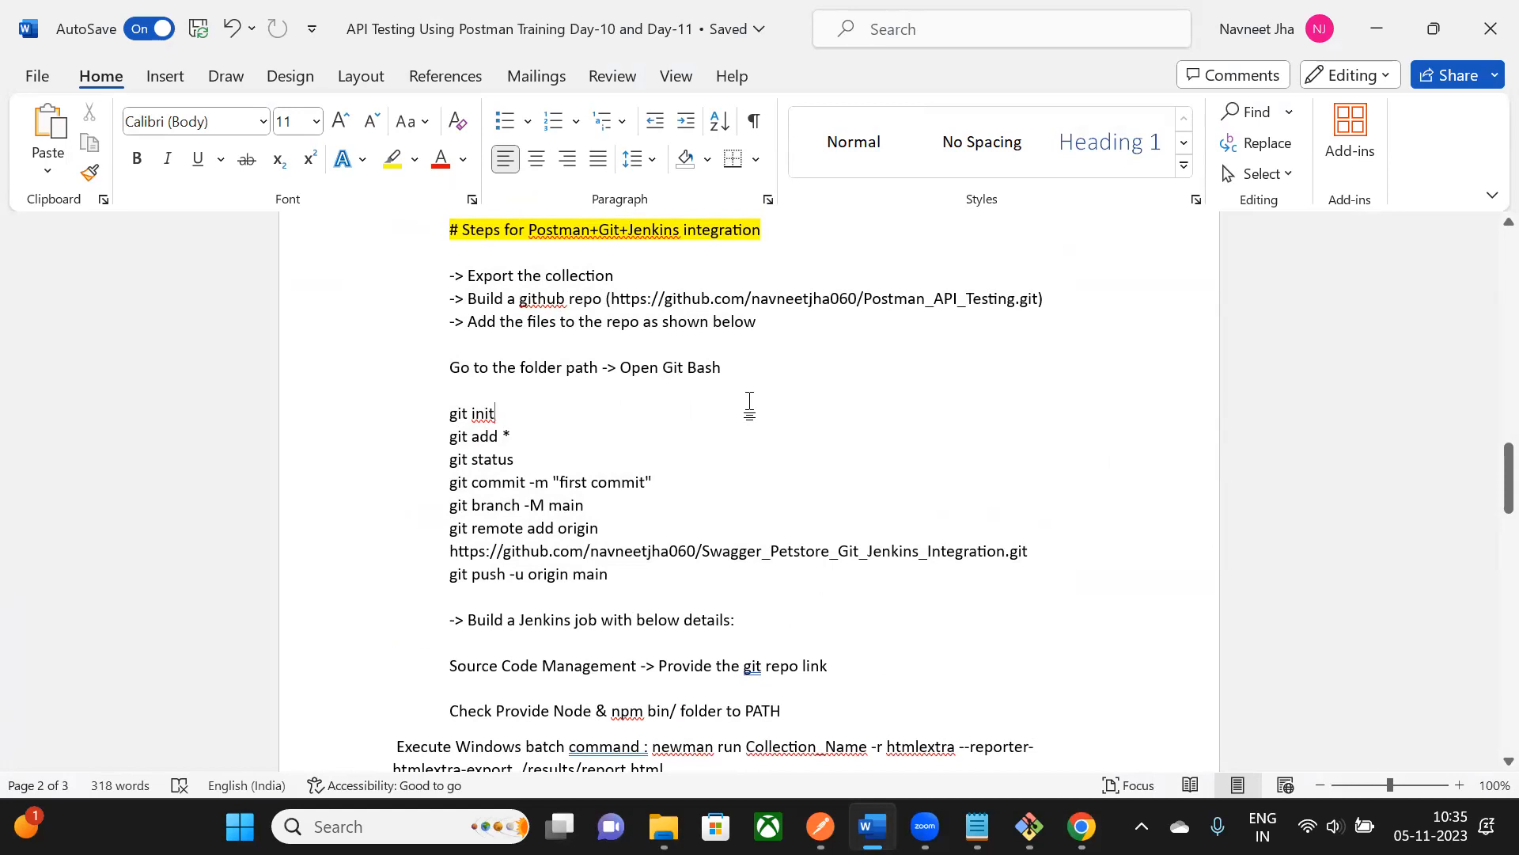
scroll(750, 404, "down", 1)
left_click_drag(447, 357, 609, 517)
left_click(813, 344)
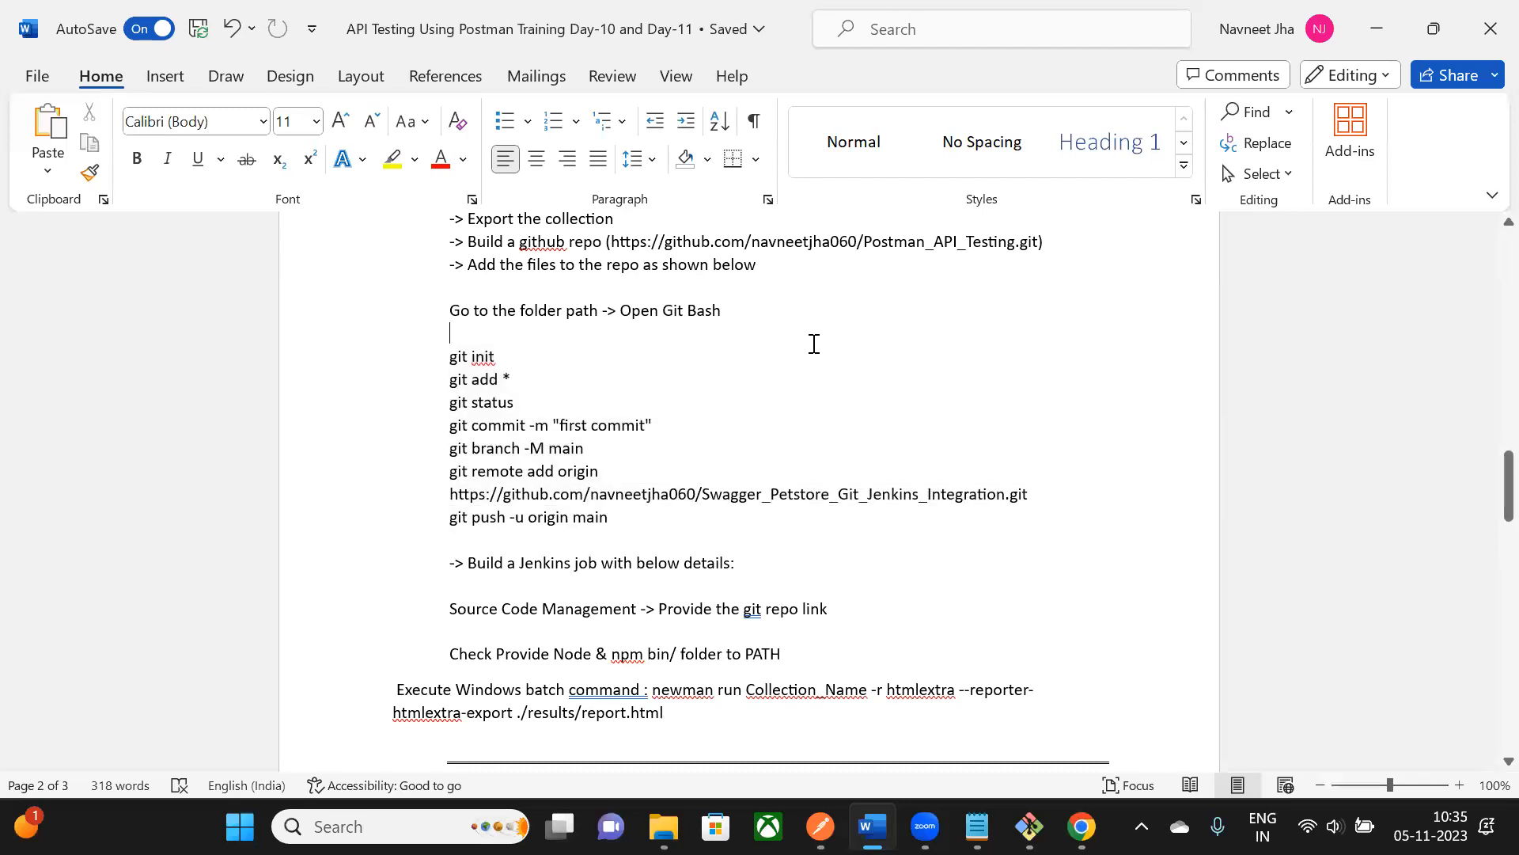
scroll(813, 343, "down", 1)
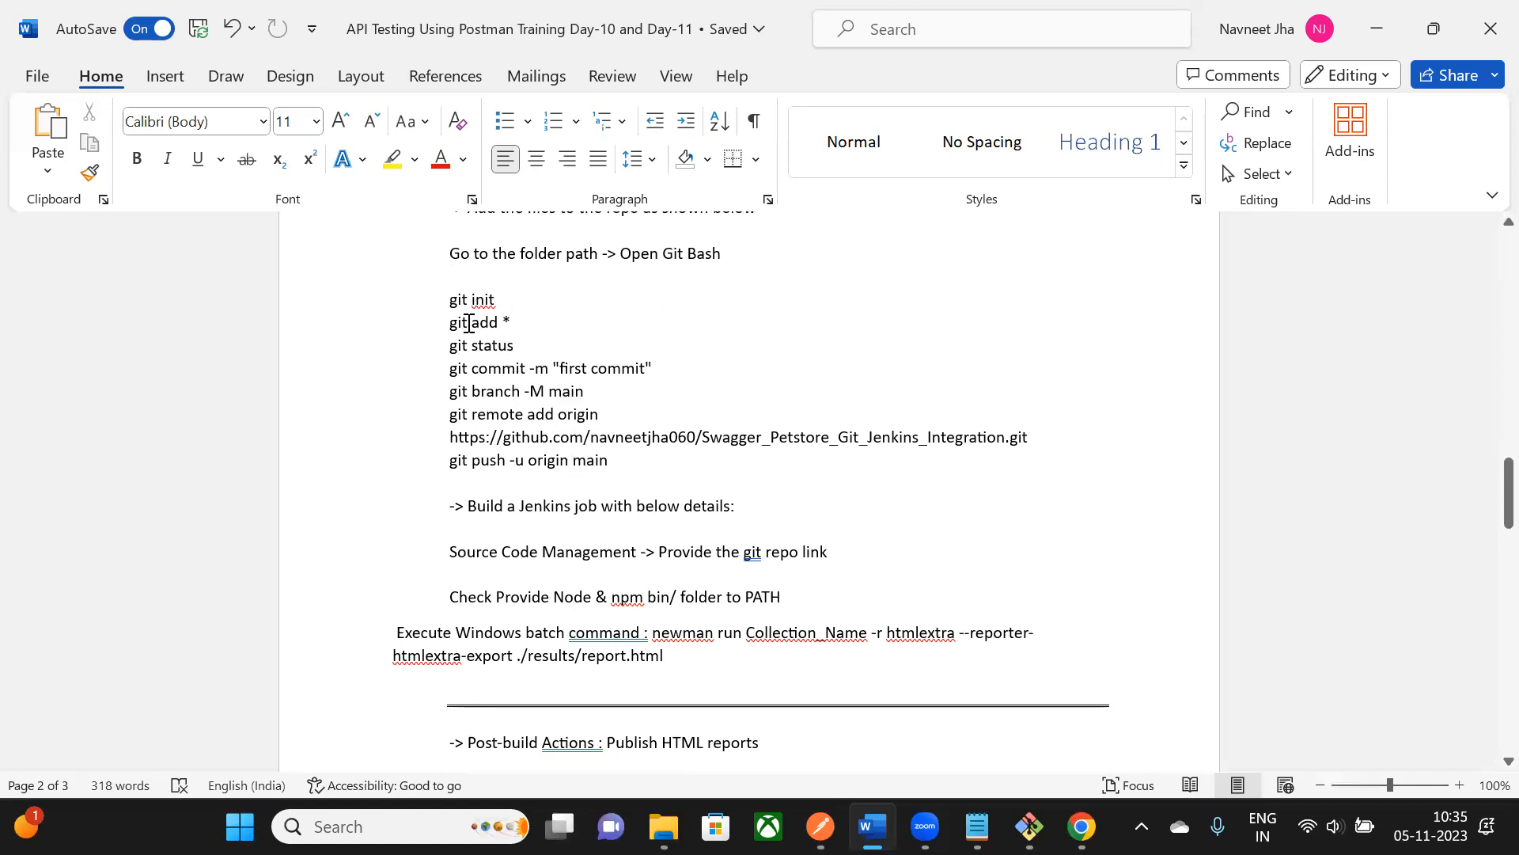
left_click_drag(449, 301, 502, 302)
left_click(586, 322)
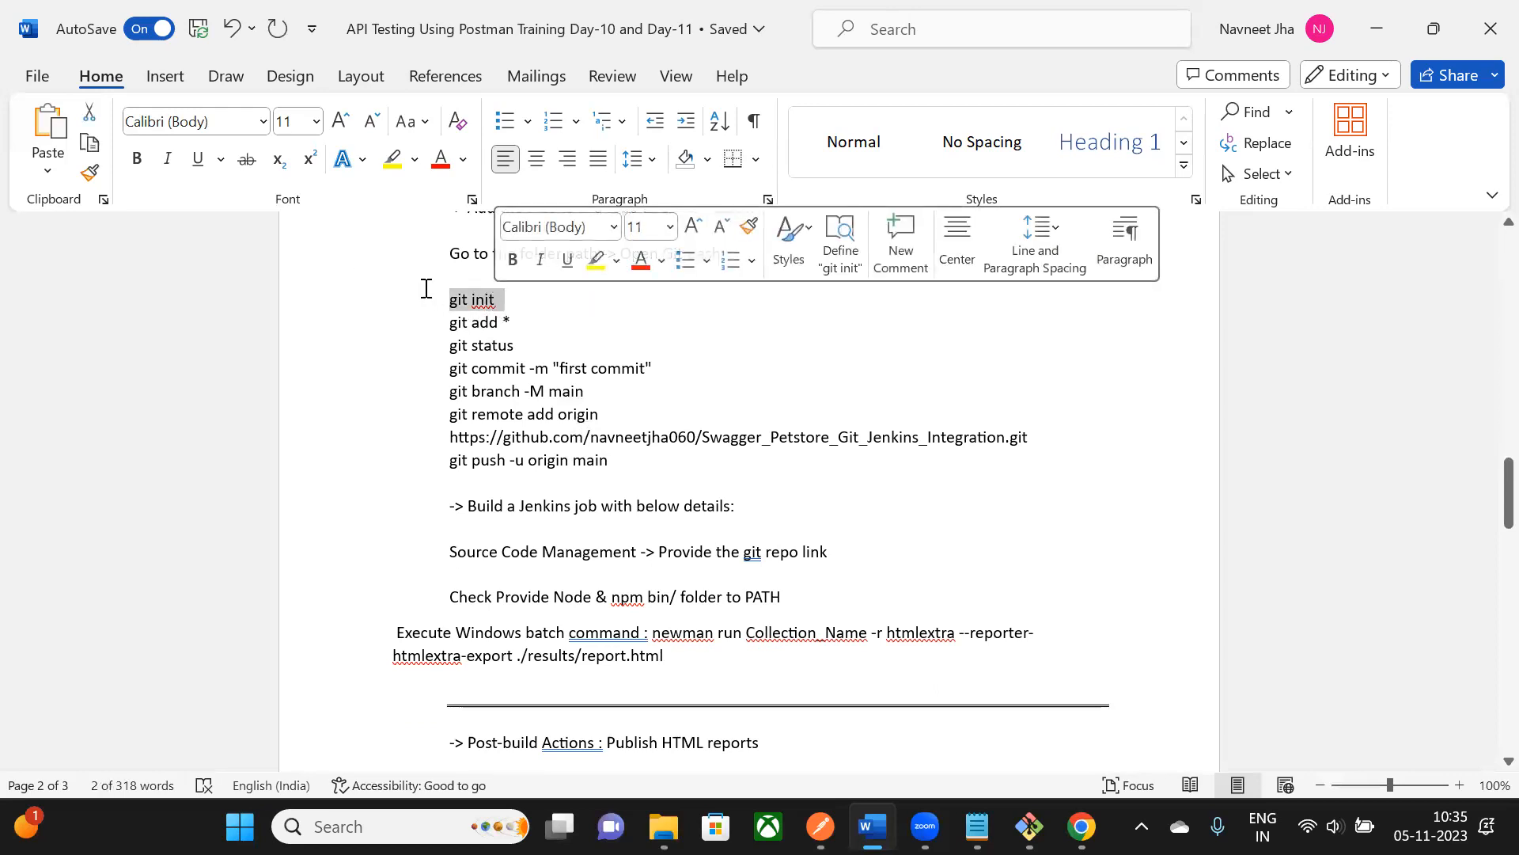
left_click_drag(455, 331, 522, 327)
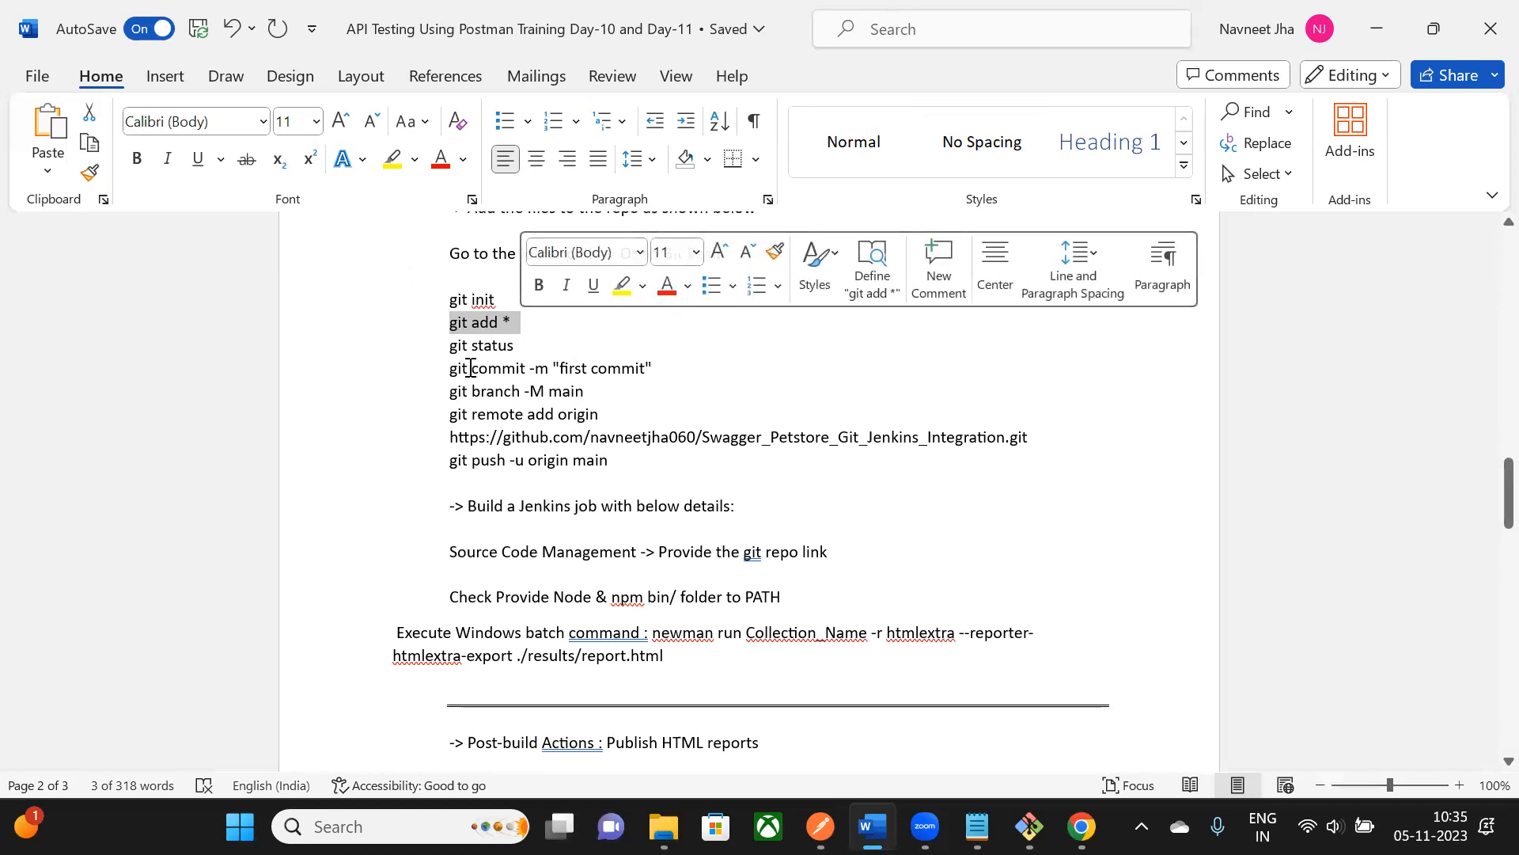
left_click_drag(451, 369, 614, 467)
left_click(674, 469)
left_click_drag(450, 299, 617, 465)
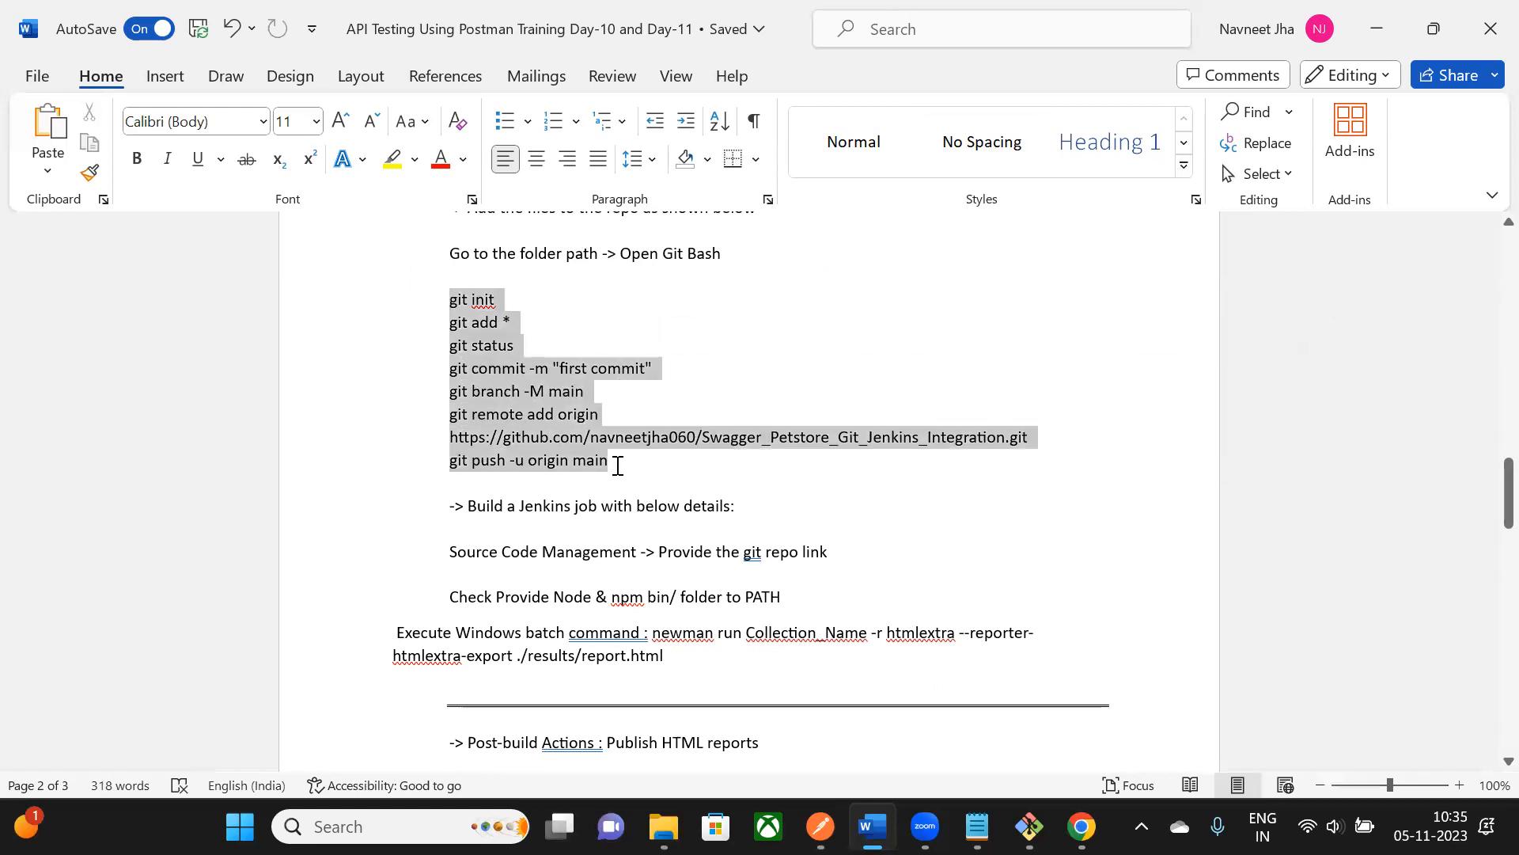
left_click(511, 313)
left_click_drag(449, 301, 617, 463)
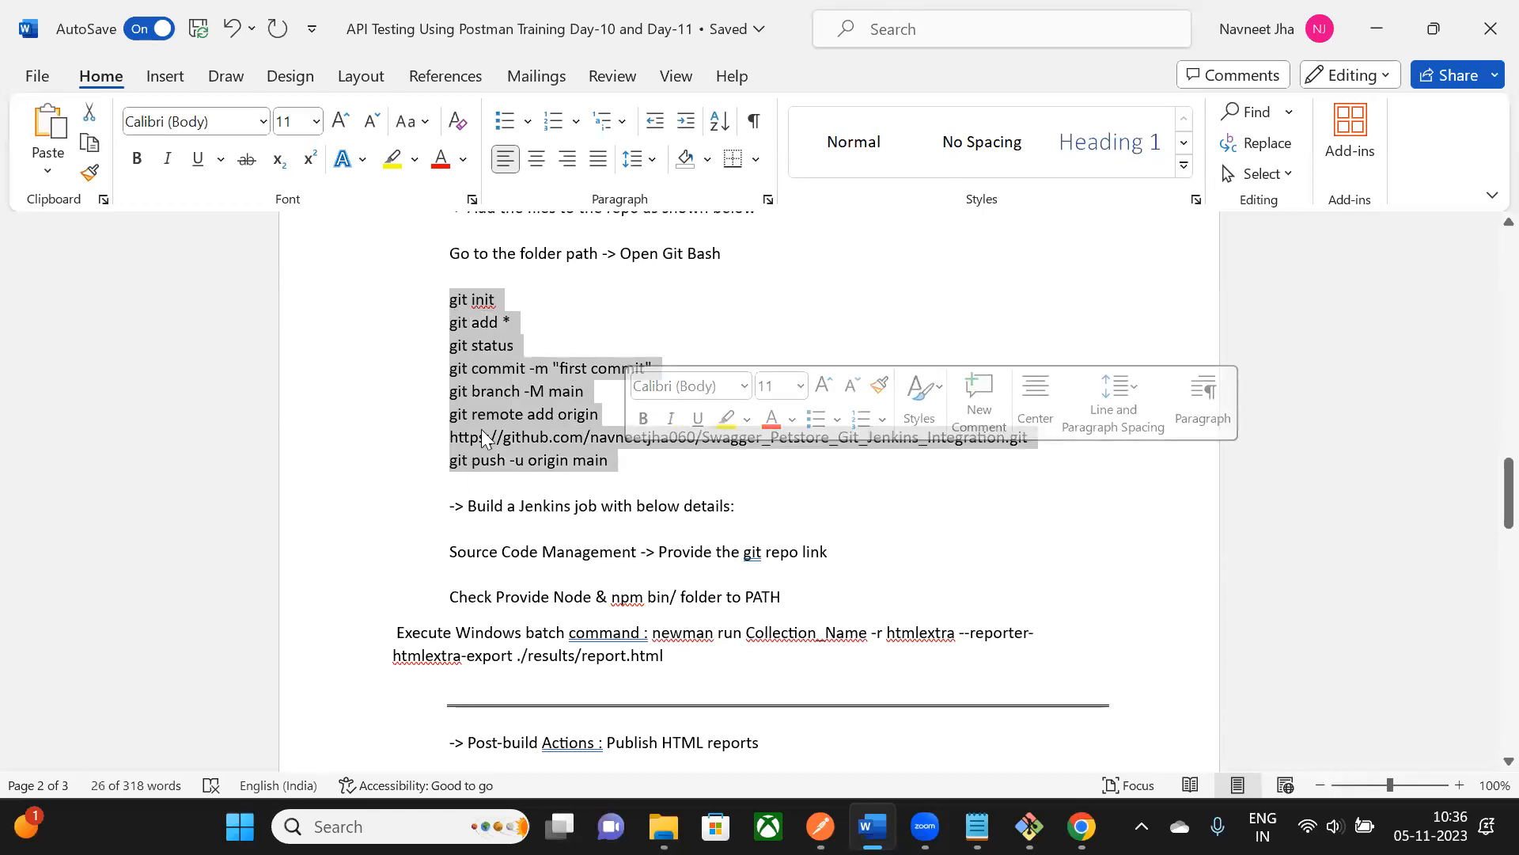
left_click(560, 279)
scroll(574, 491, "down", 1)
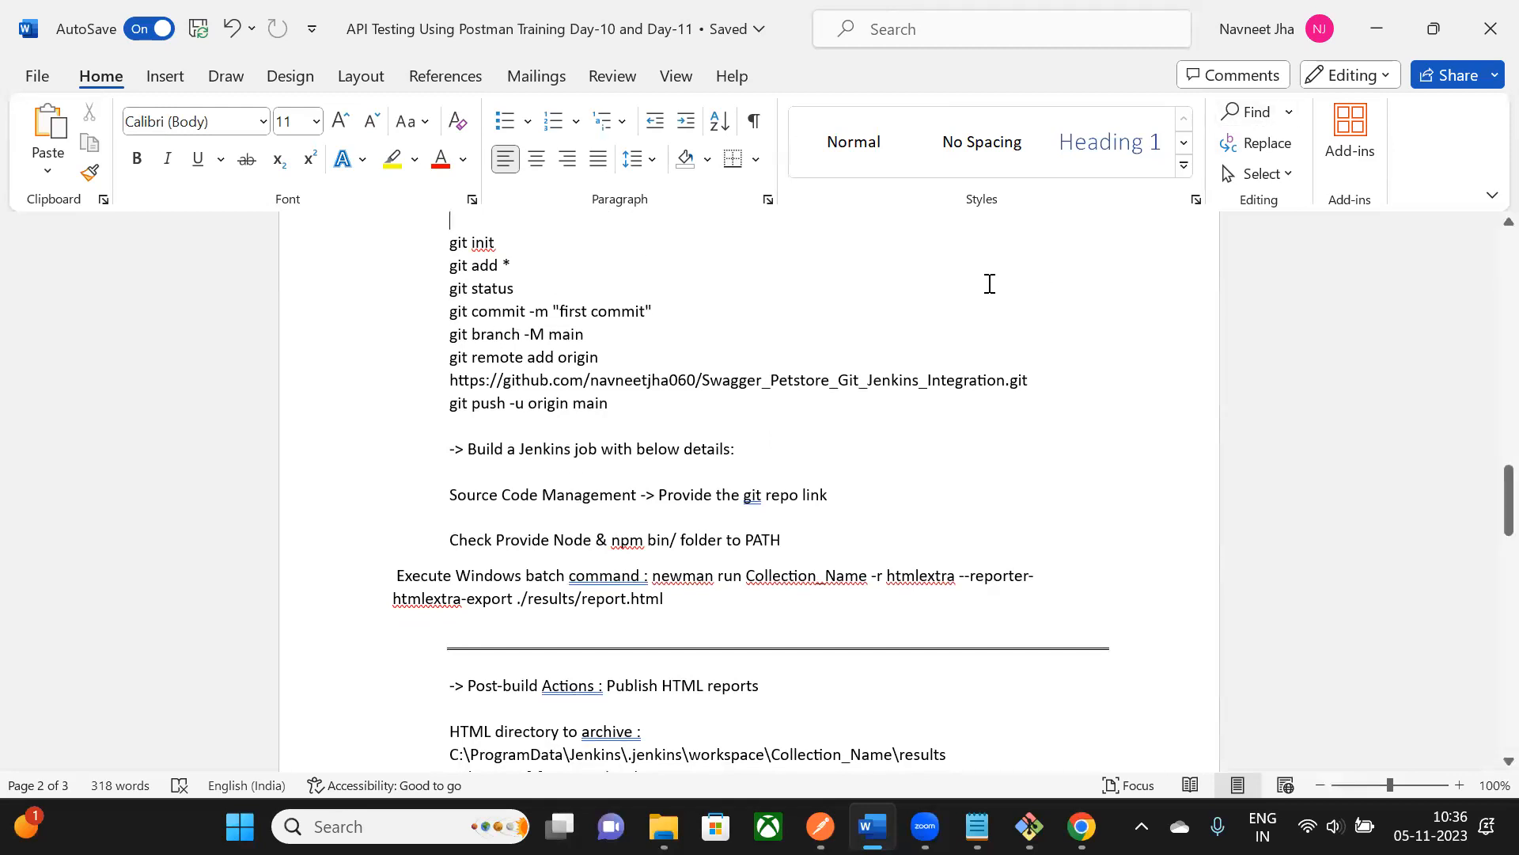
scroll(852, 502, "down", 1)
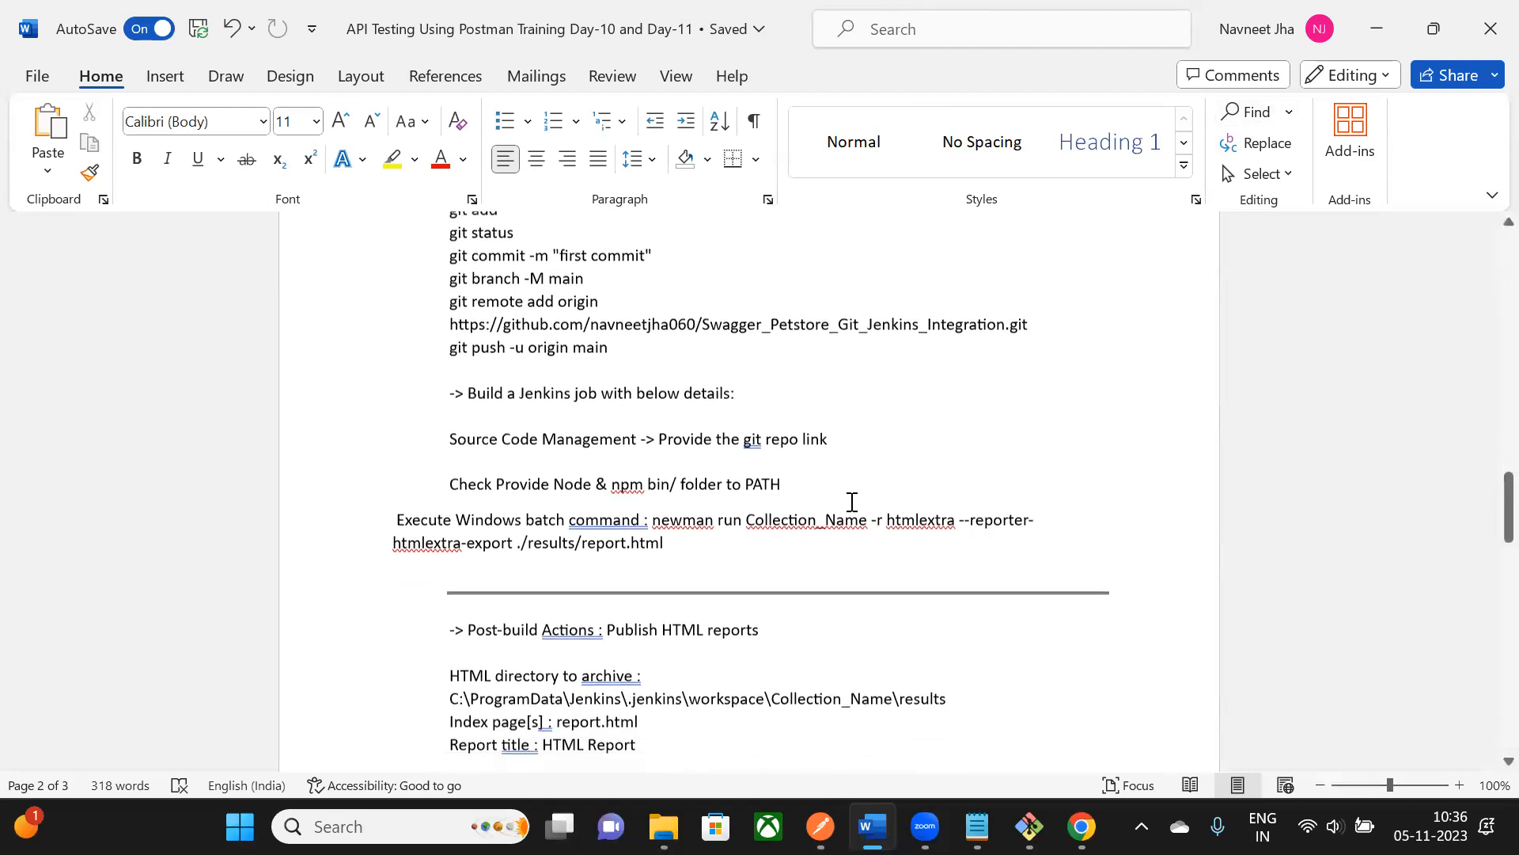
- Highlight the job details, git repo link and newman batch command notes in Word
left_click(798, 527, "shift")
scroll(797, 526, "down", 2)
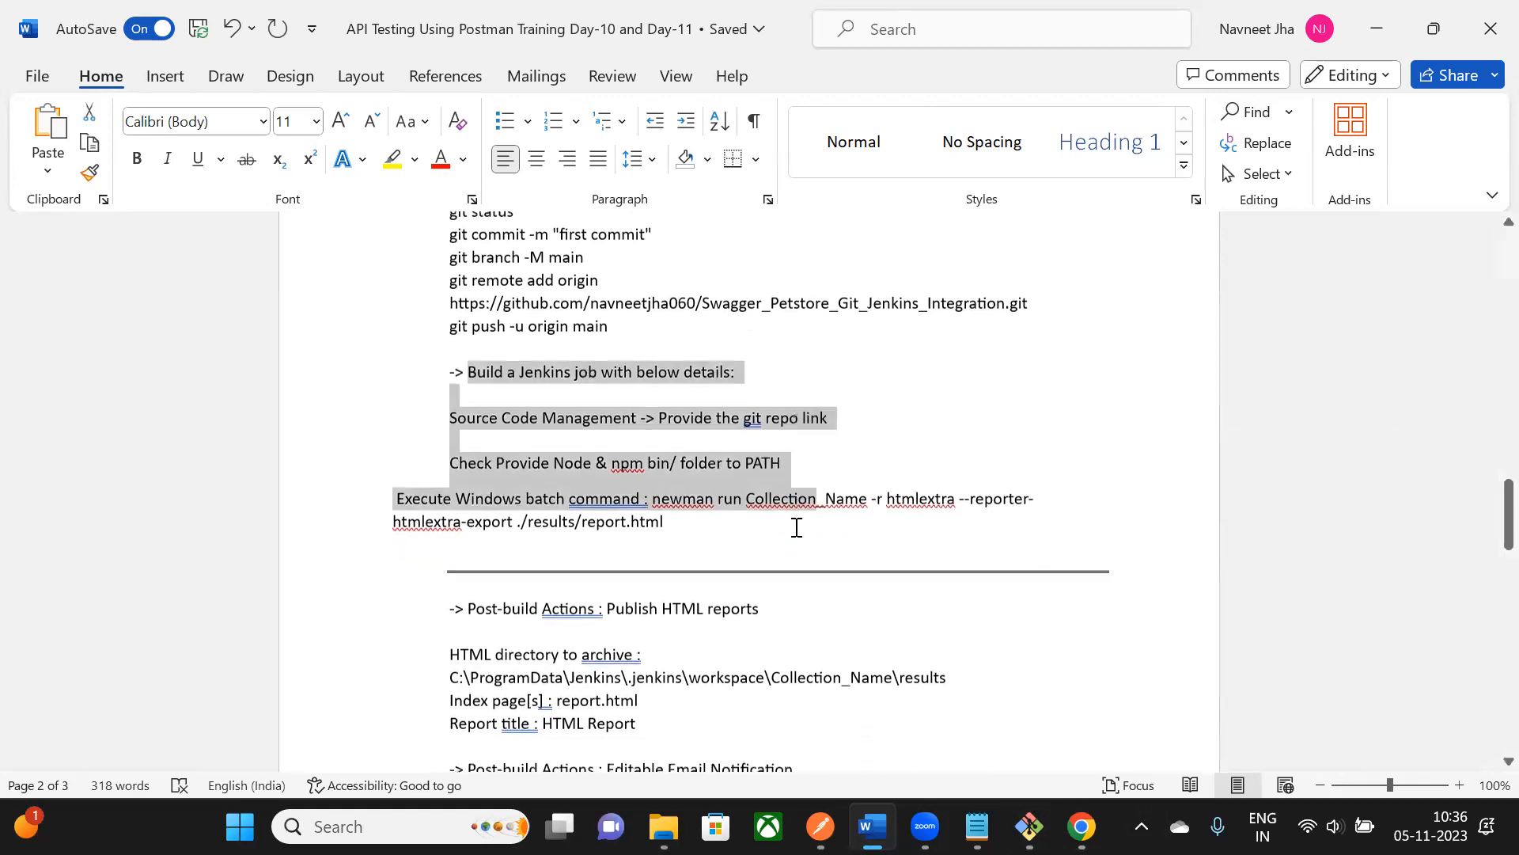
left_click(696, 465)
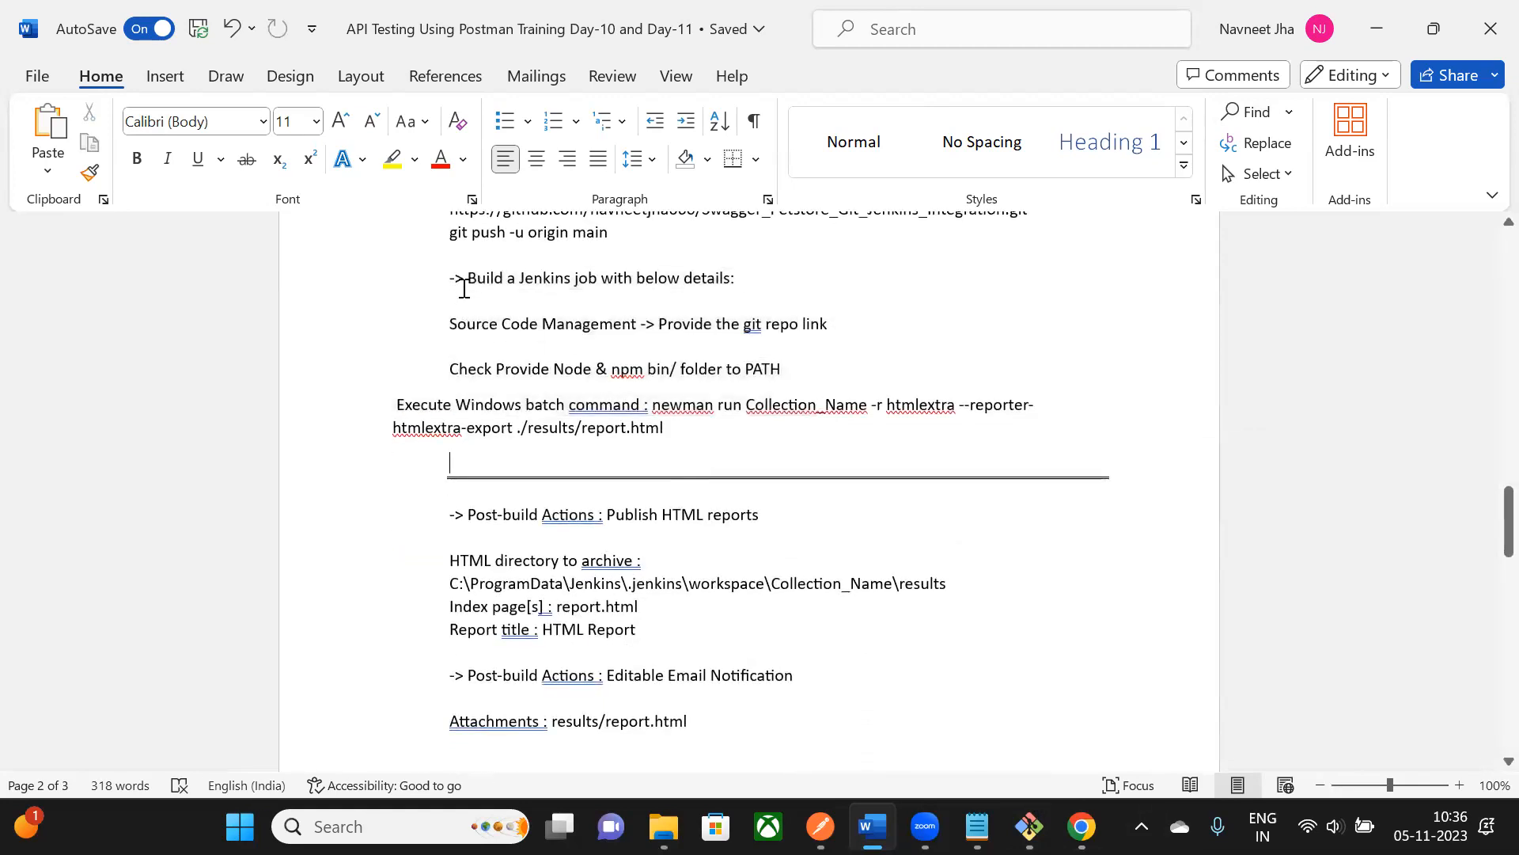
left_click_drag(451, 325, 839, 324)
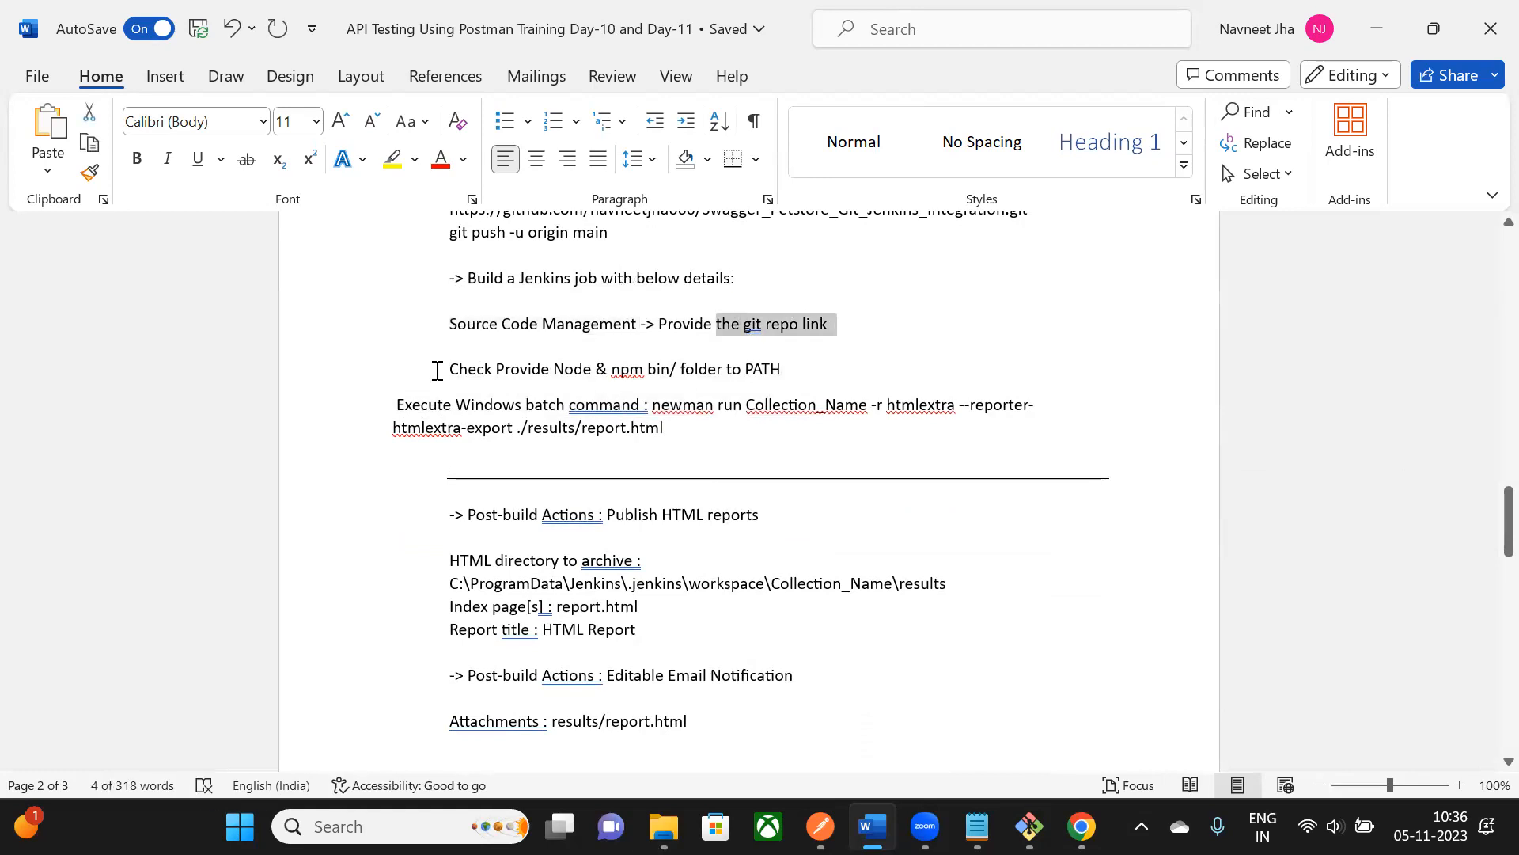
left_click_drag(389, 408, 675, 441)
left_click(729, 438)
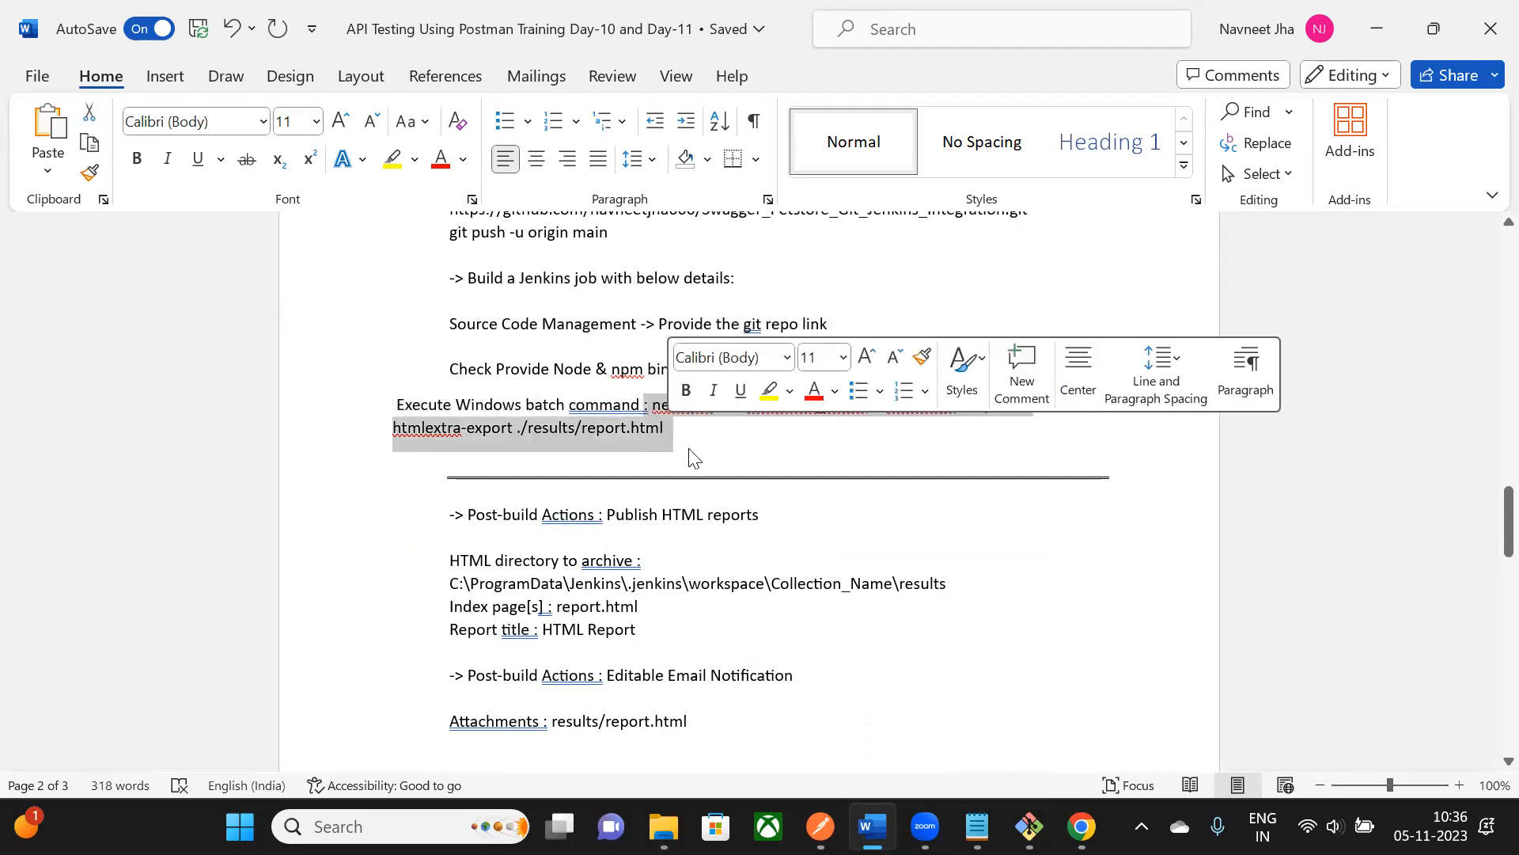
scroll(693, 457, "down", 1)
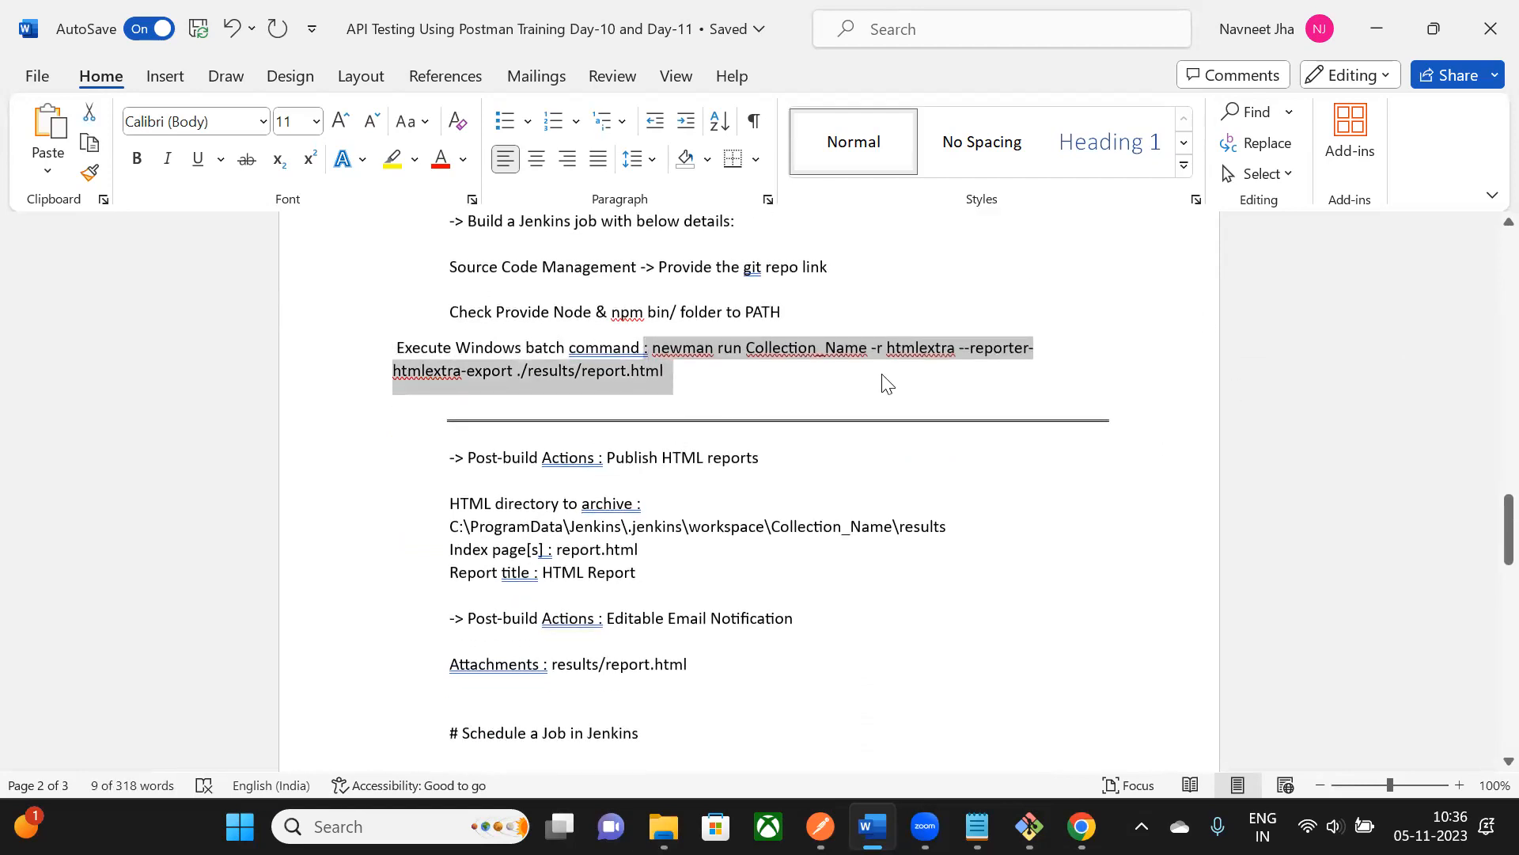
scroll(458, 396, "down", 2)
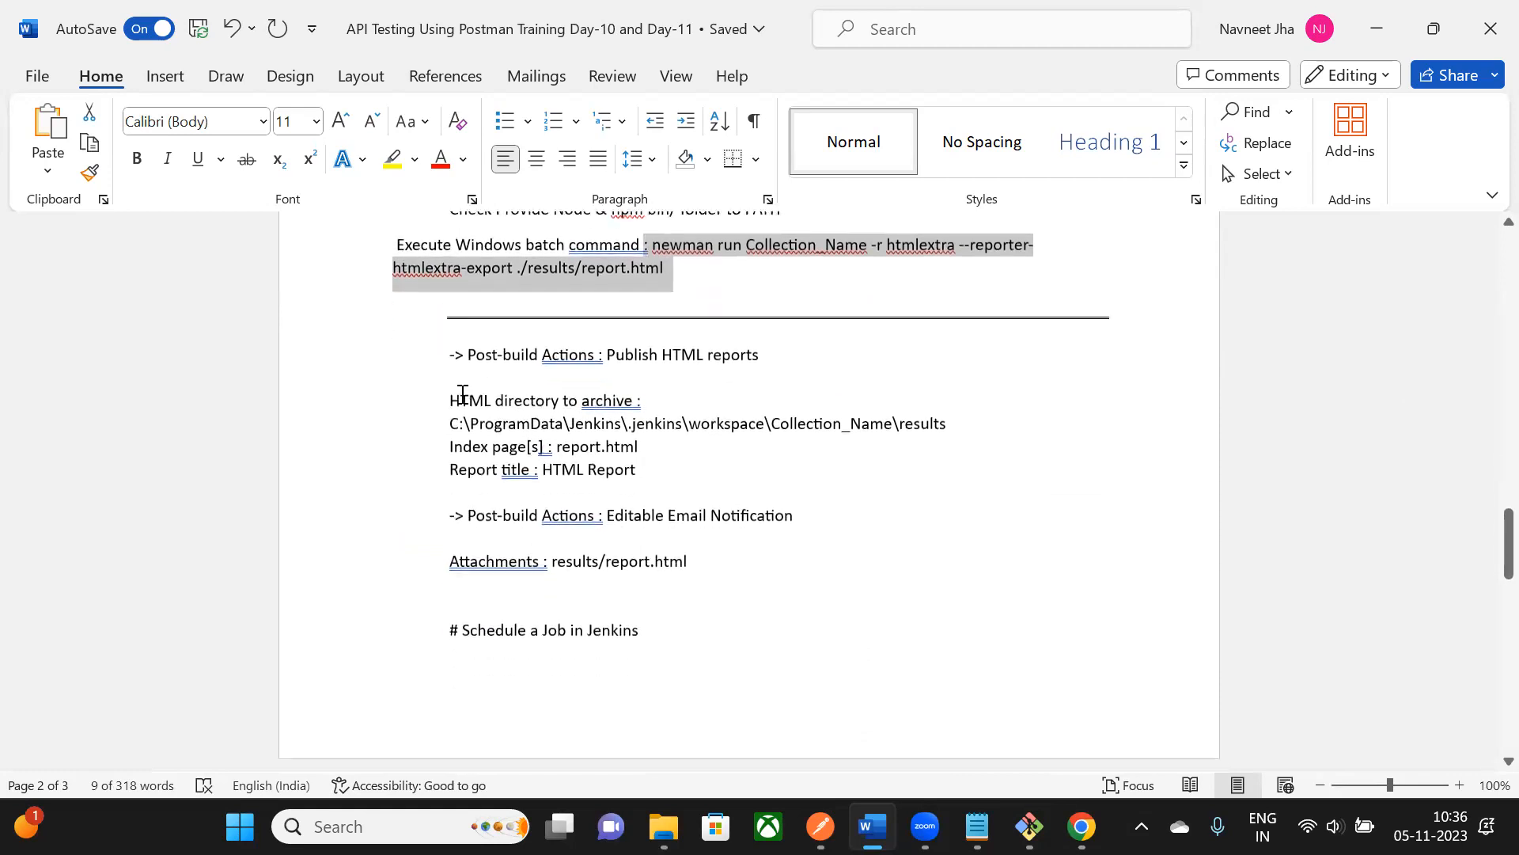
left_click(449, 346)
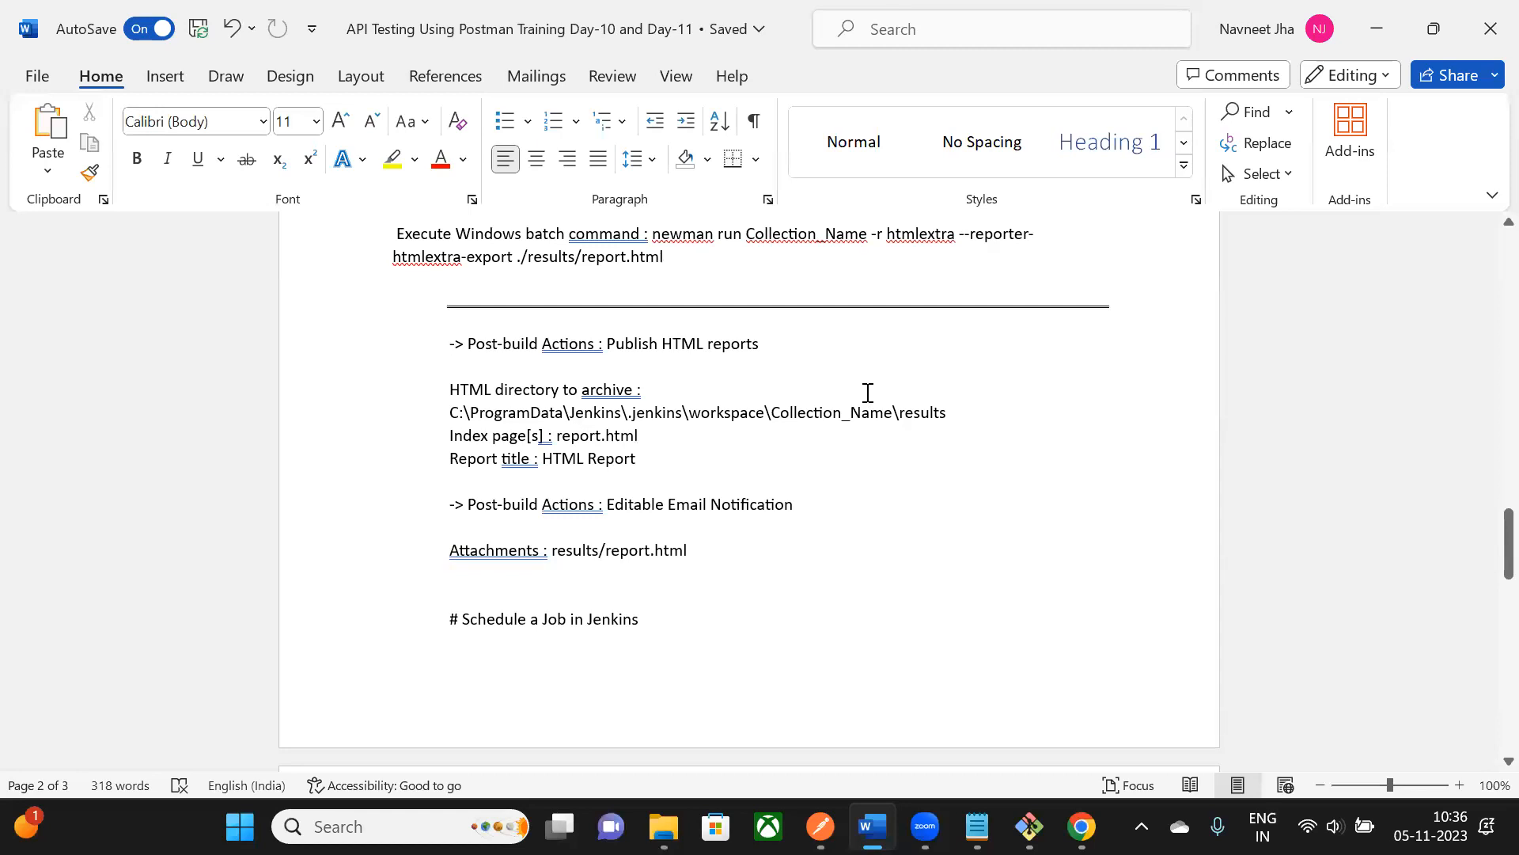
- Mark the Publish HTML reports and Editable Email Notification post-build notes, then switch to Jenkins
scroll(572, 444, "down", 1)
scroll(570, 441, "up", 1)
left_click_drag(643, 343, 758, 343)
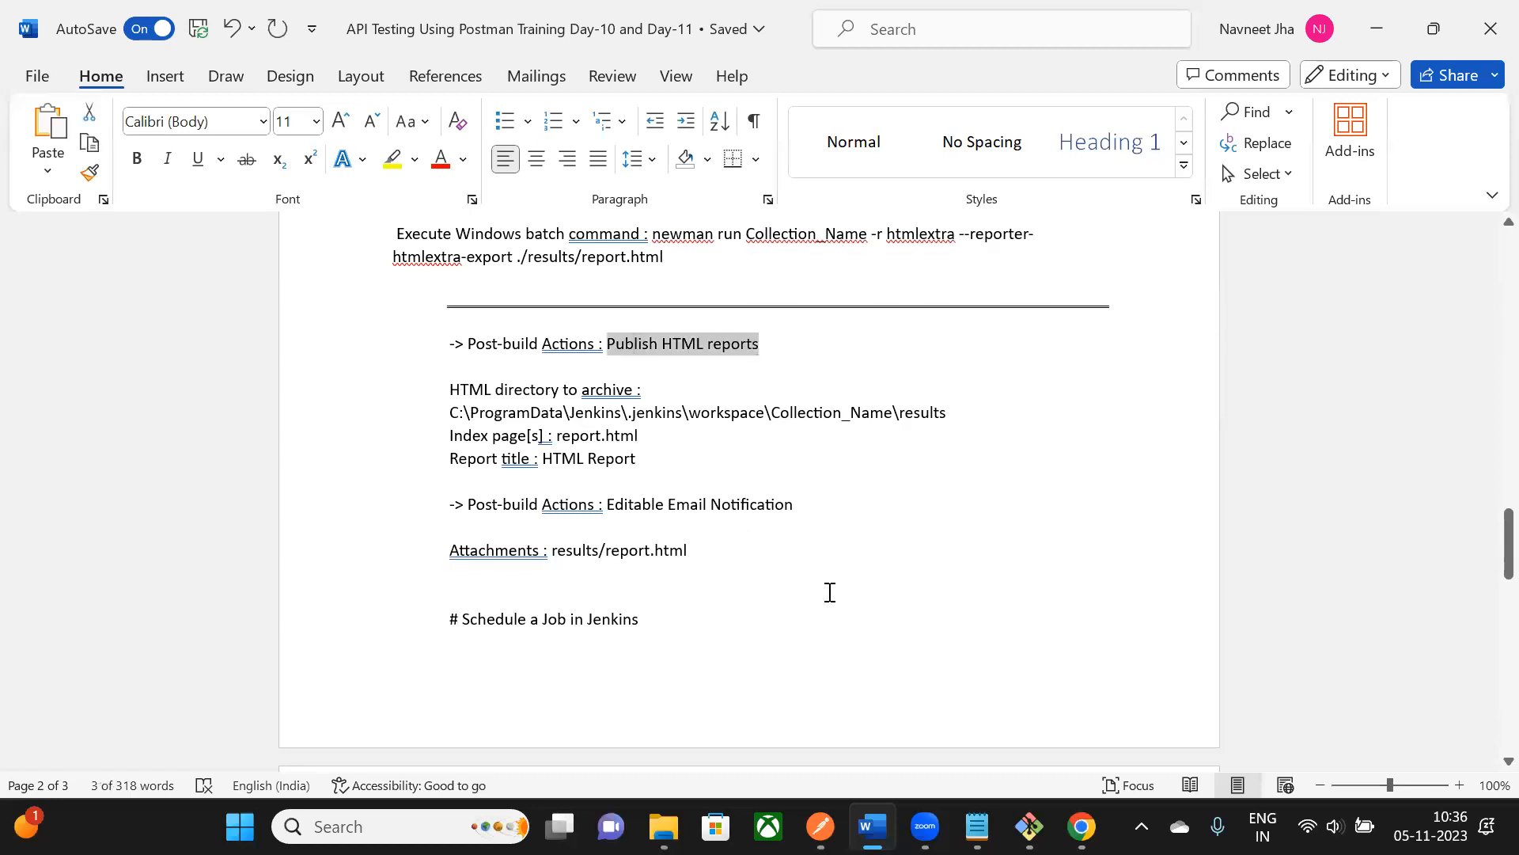
left_click(881, 406)
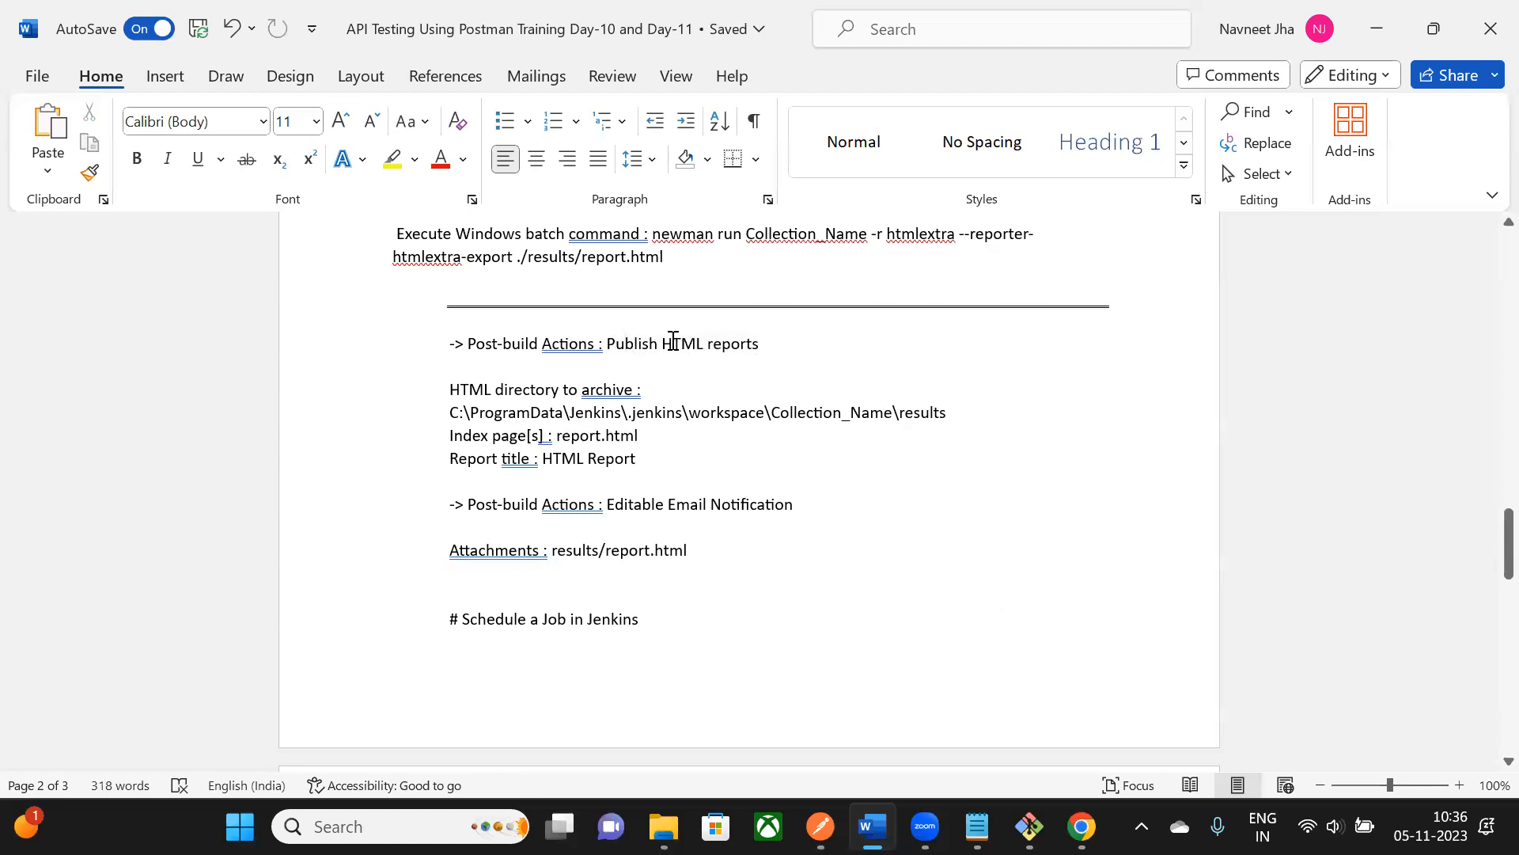
left_click_drag(607, 343, 753, 343)
scroll(655, 434, "down", 1)
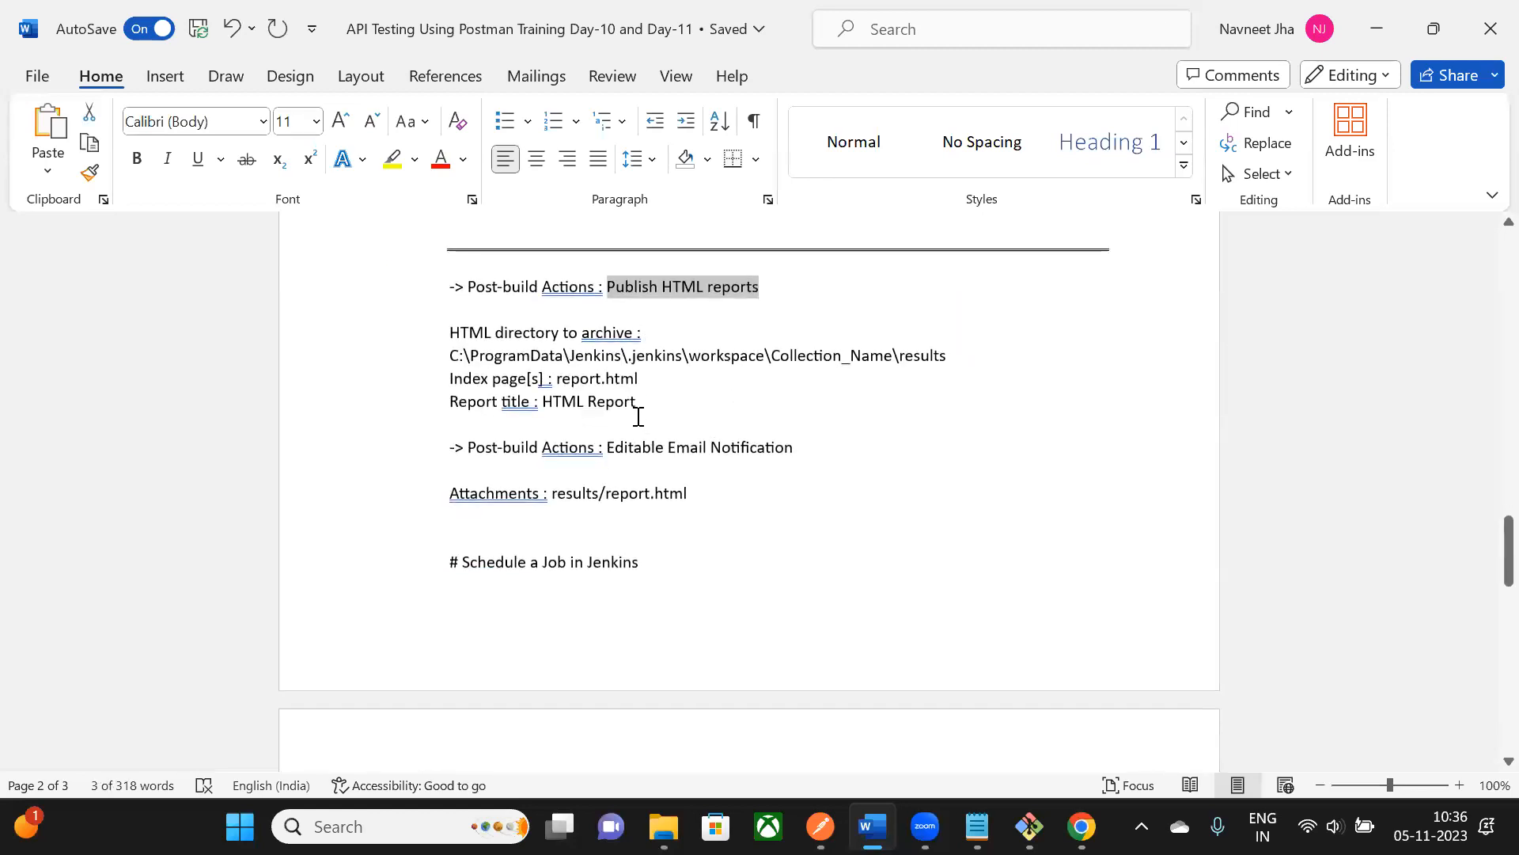
left_click_drag(629, 448, 791, 448)
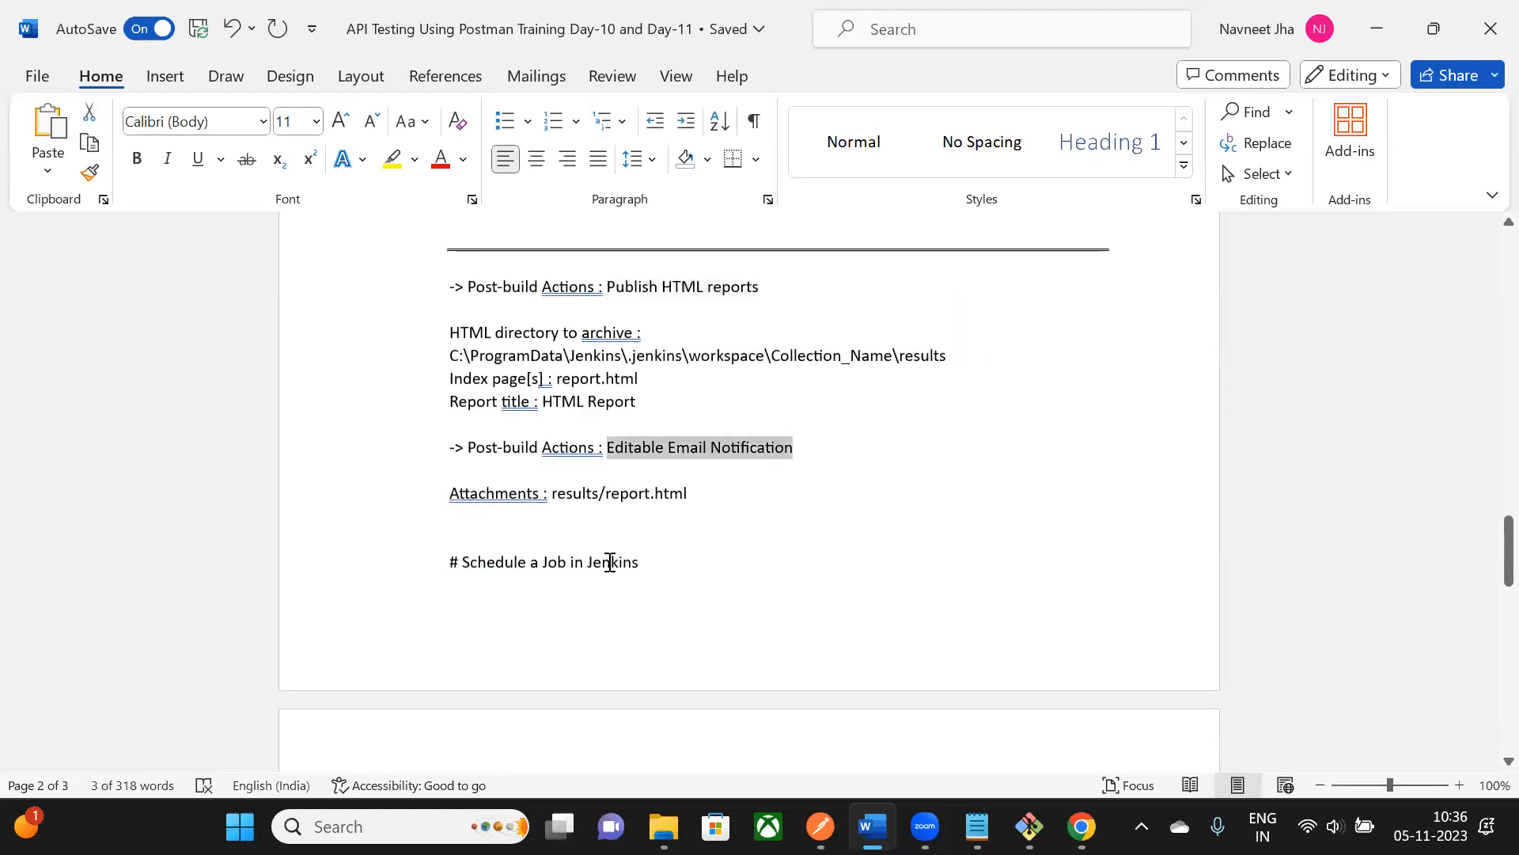
scroll(610, 562, "up", 1)
left_click_drag(444, 342, 518, 585)
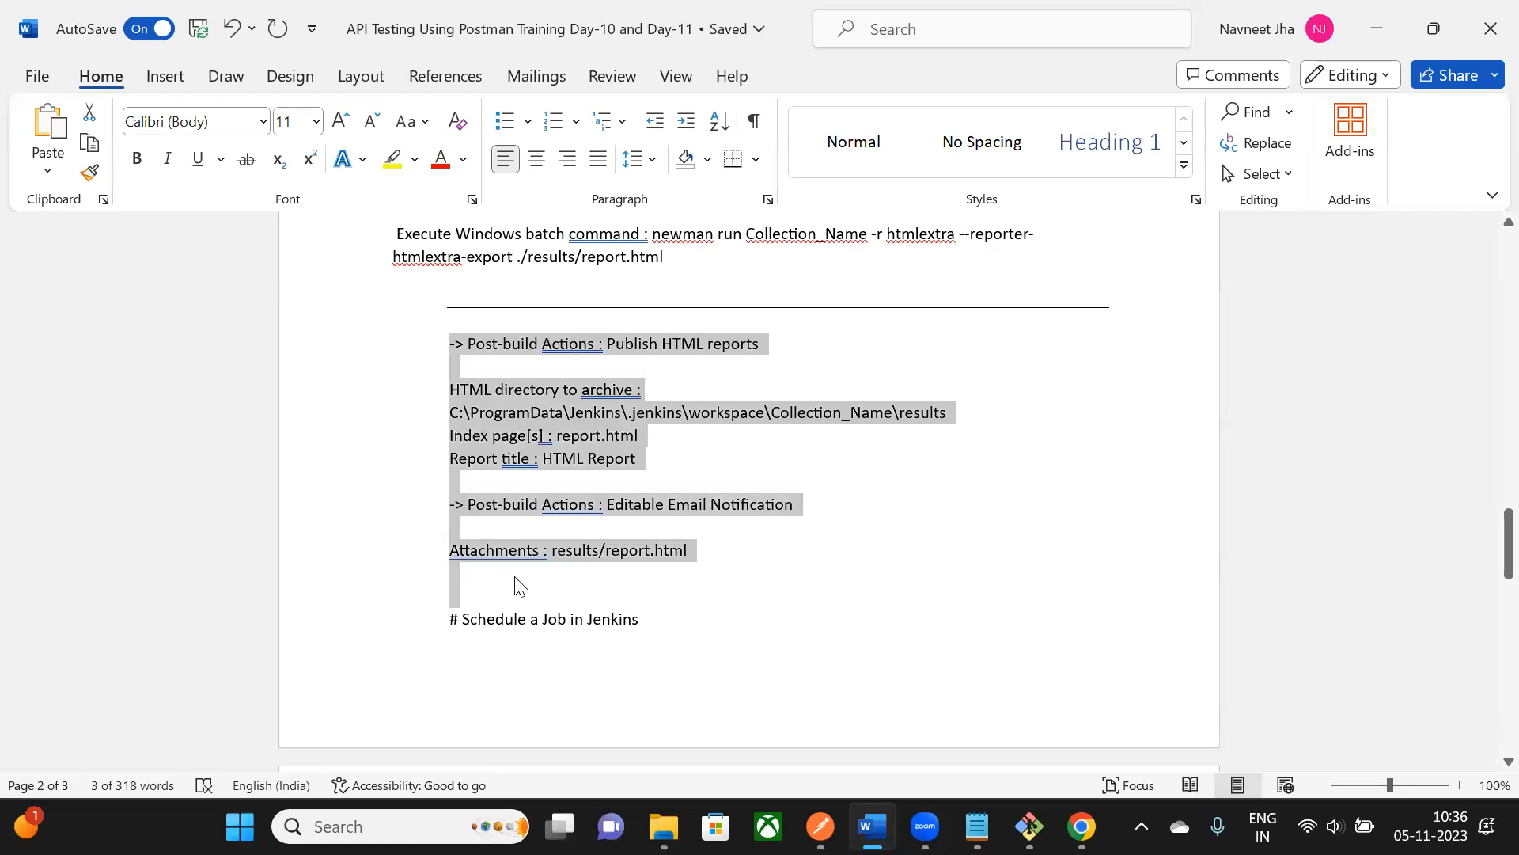
left_click(990, 459)
scroll(990, 459, "down", 1)
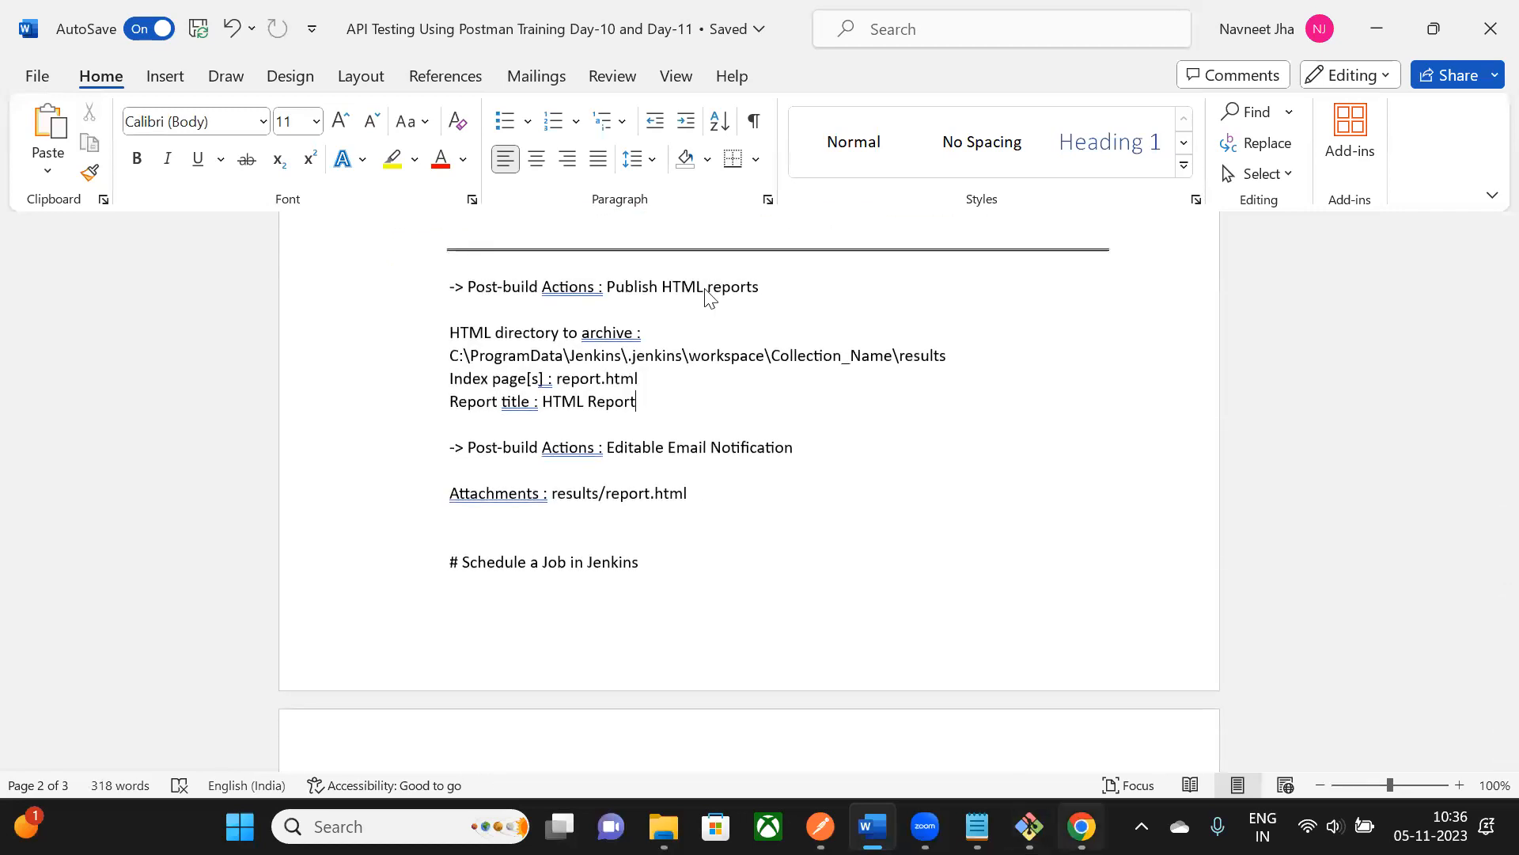
key("alt+Tab")
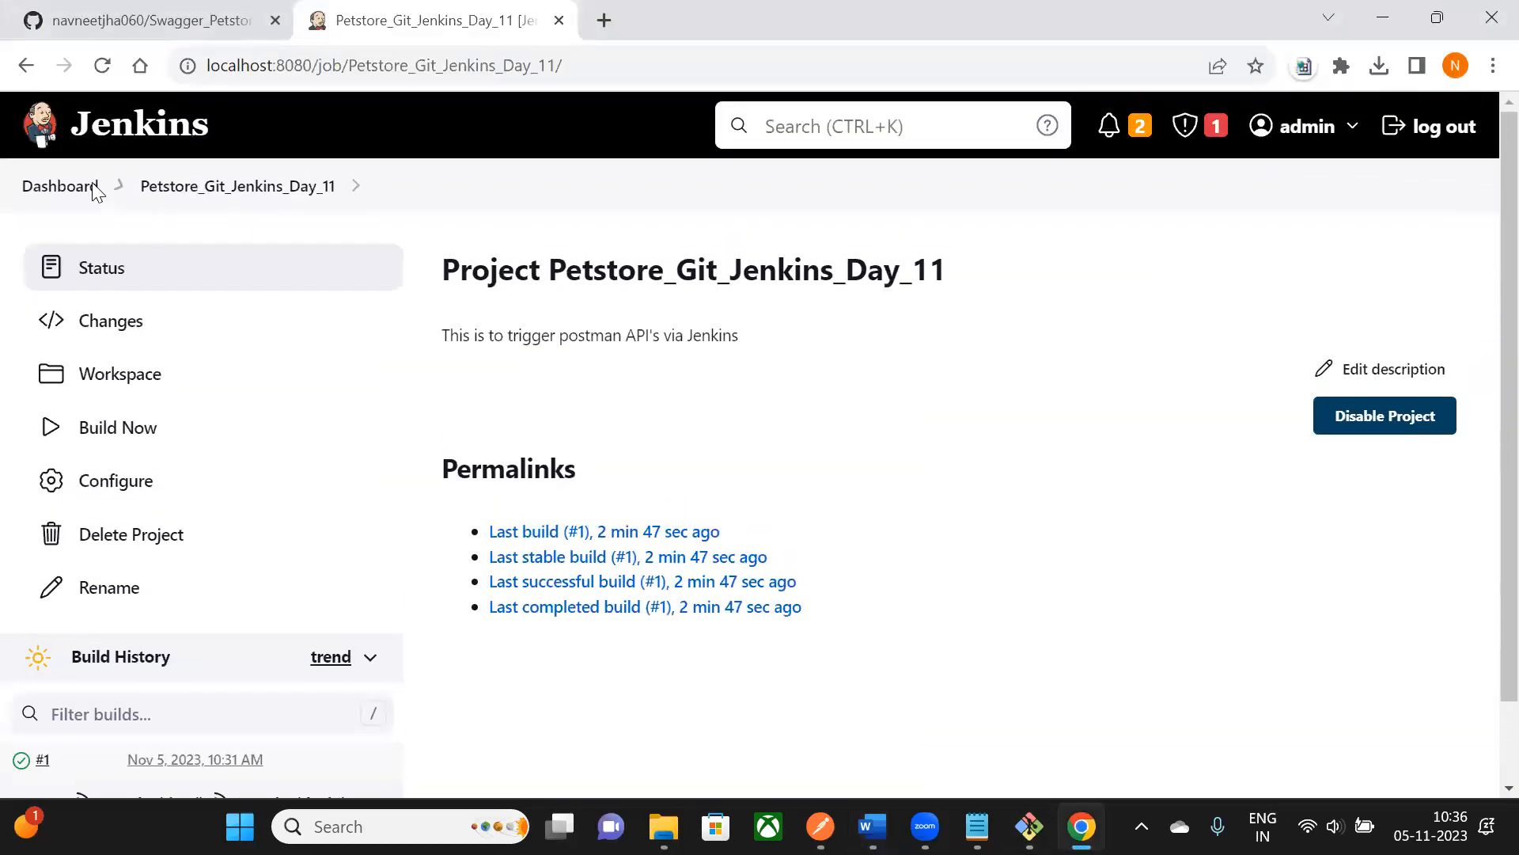
- From the dashboard, open the Petstore_Git_Jenkins_Day_11 project's configuration page
left_click(48, 187)
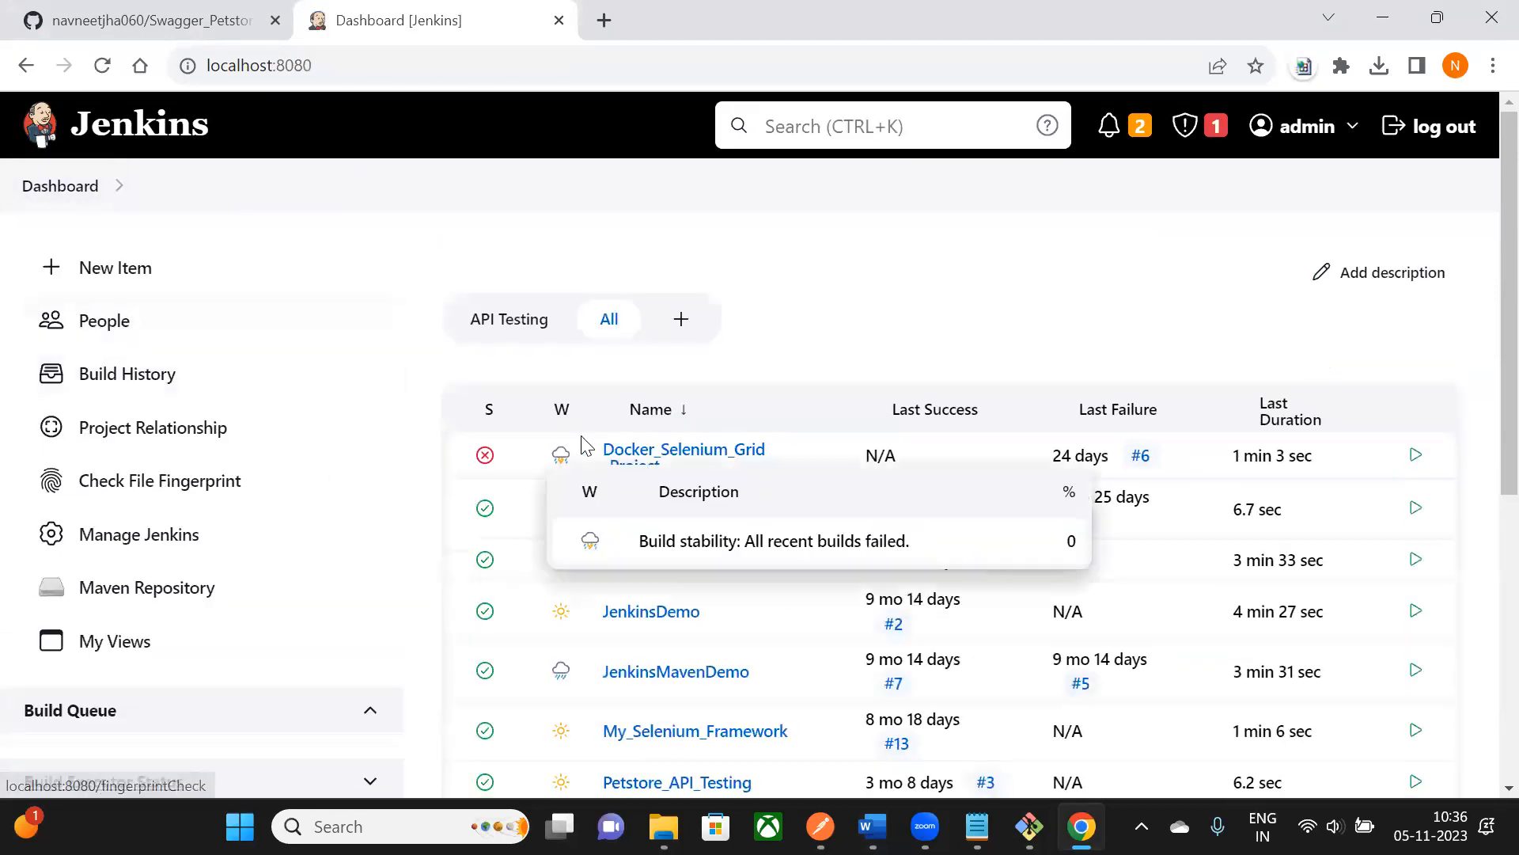
scroll(419, 291, "down", 1)
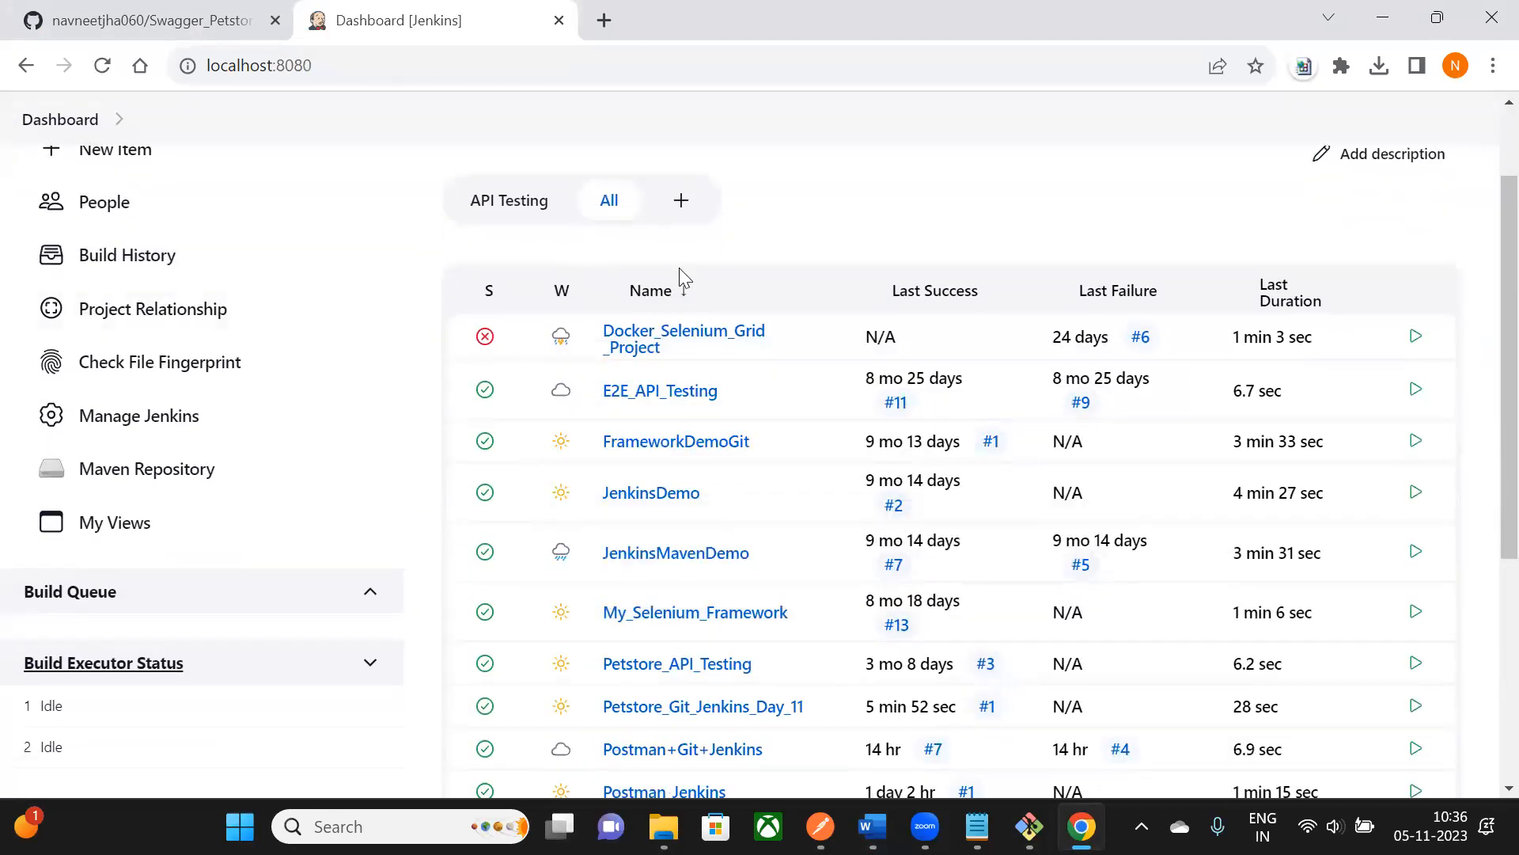
scroll(715, 417, "down", 2)
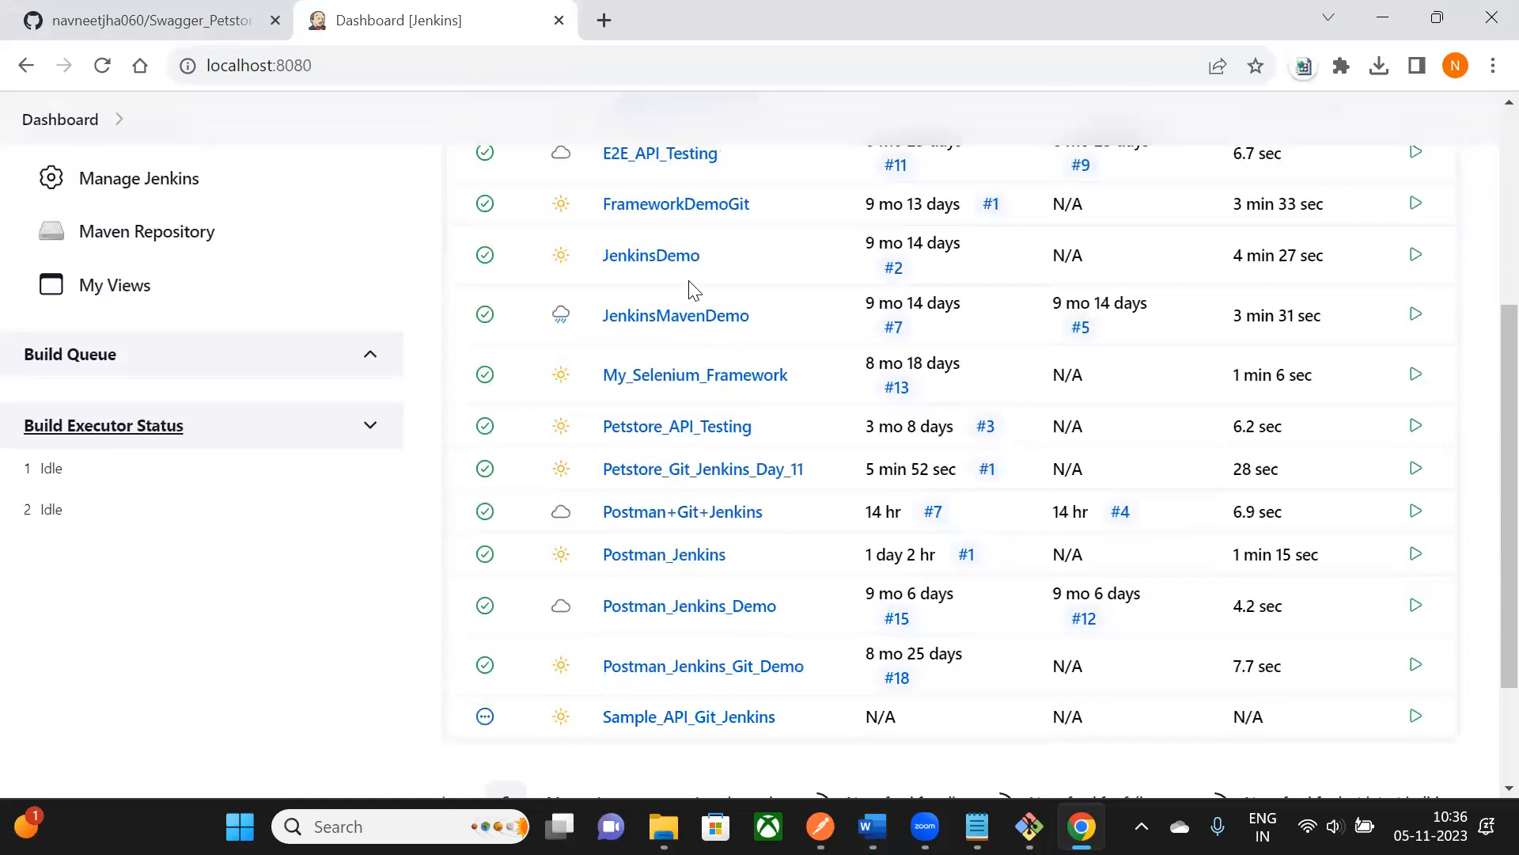
left_click(780, 475)
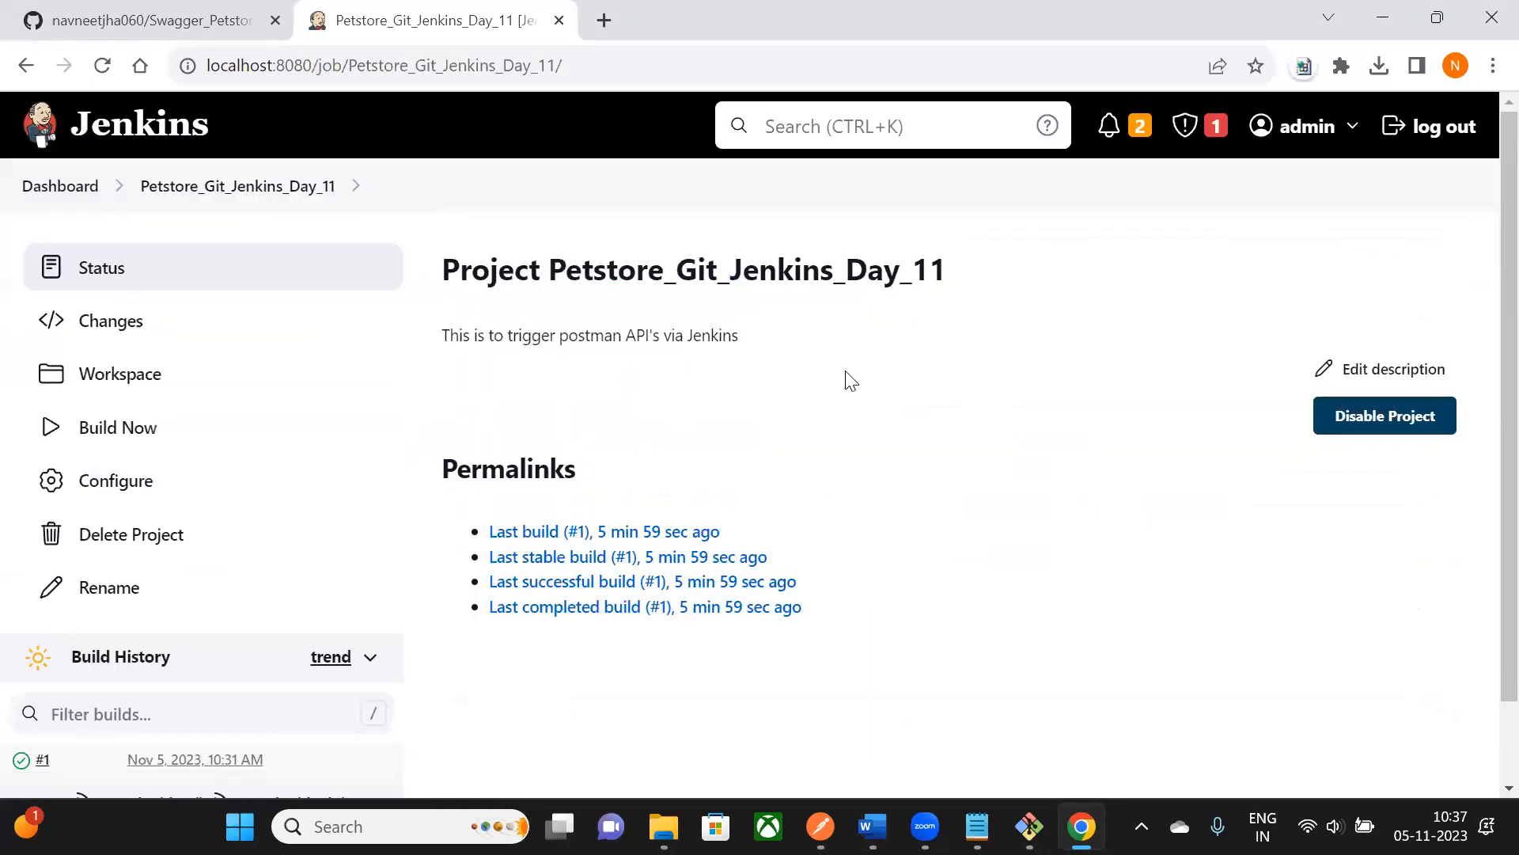
scroll(848, 380, "down", 1)
left_click(129, 404)
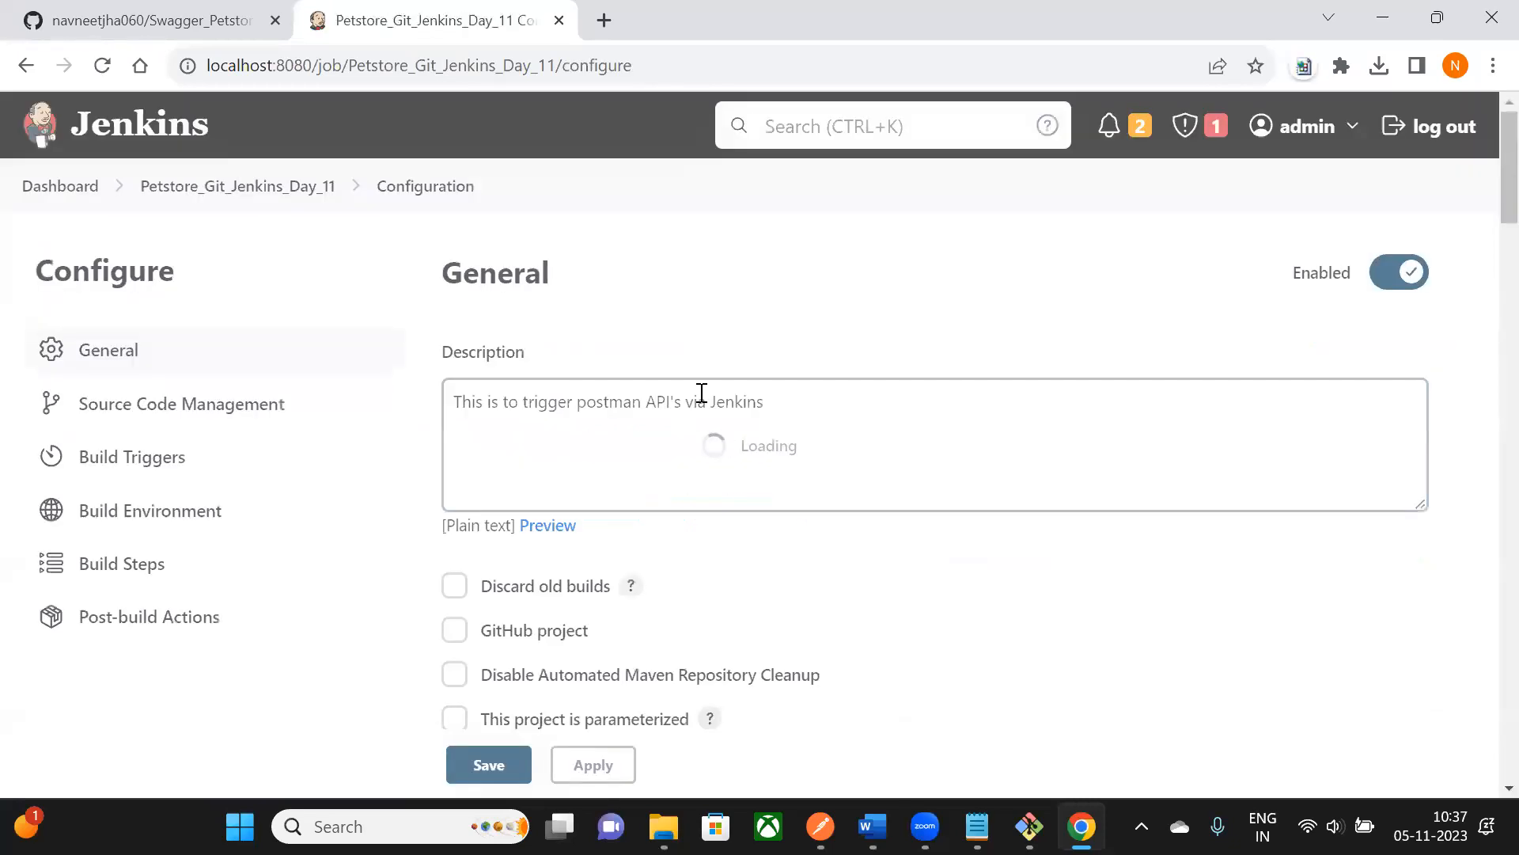
- Review the Build Environment section and the newman command in the build step
scroll(759, 408, "down", 1)
left_click_drag(470, 283, 776, 288)
scroll(756, 345, "down", 6)
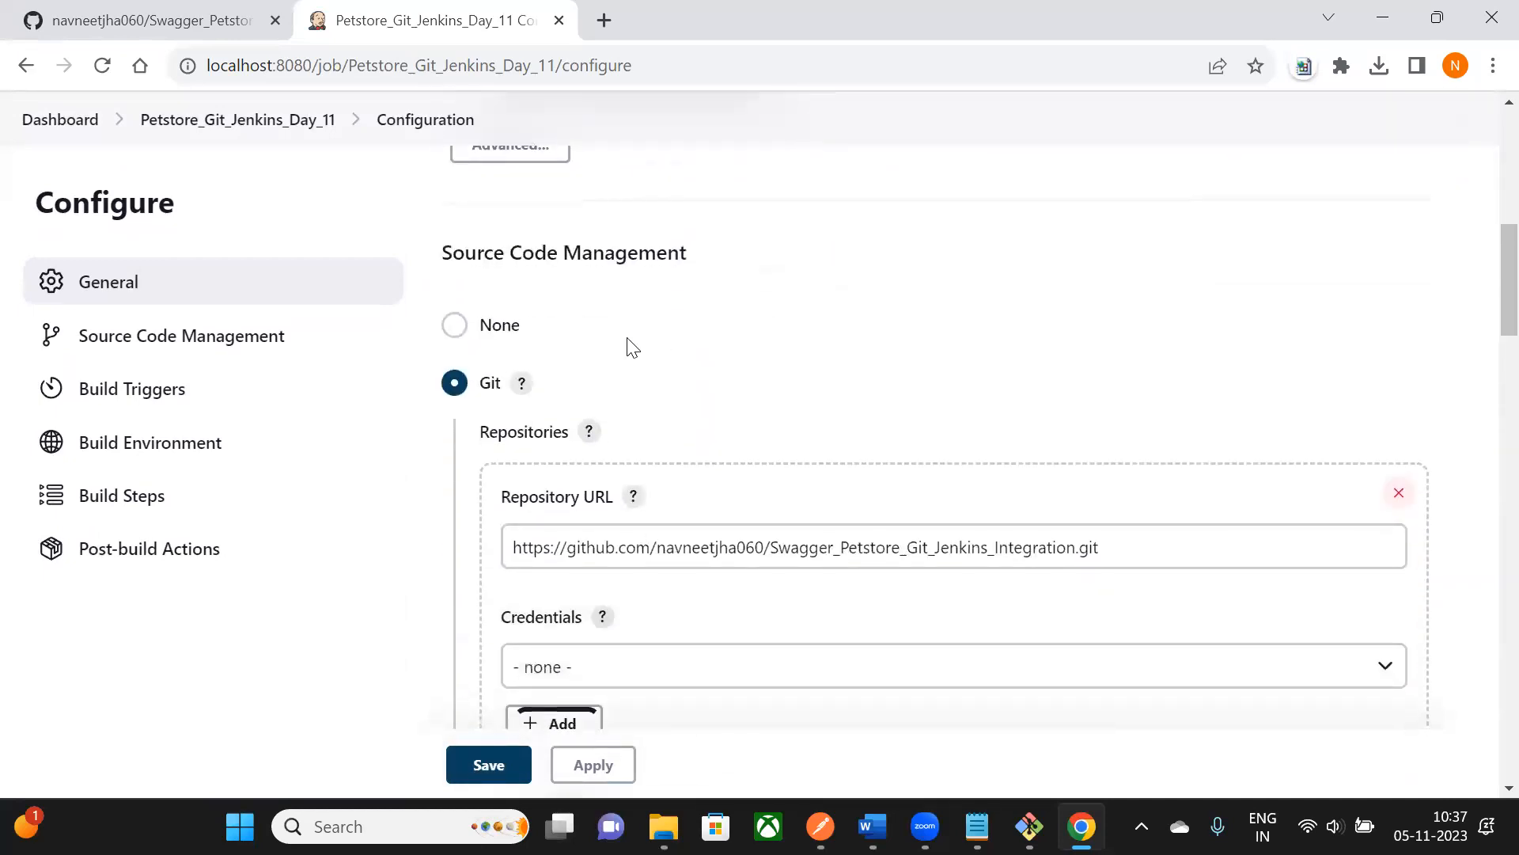
left_click_drag(513, 252, 715, 268)
scroll(714, 272, "down", 6)
scroll(714, 271, "down", 8)
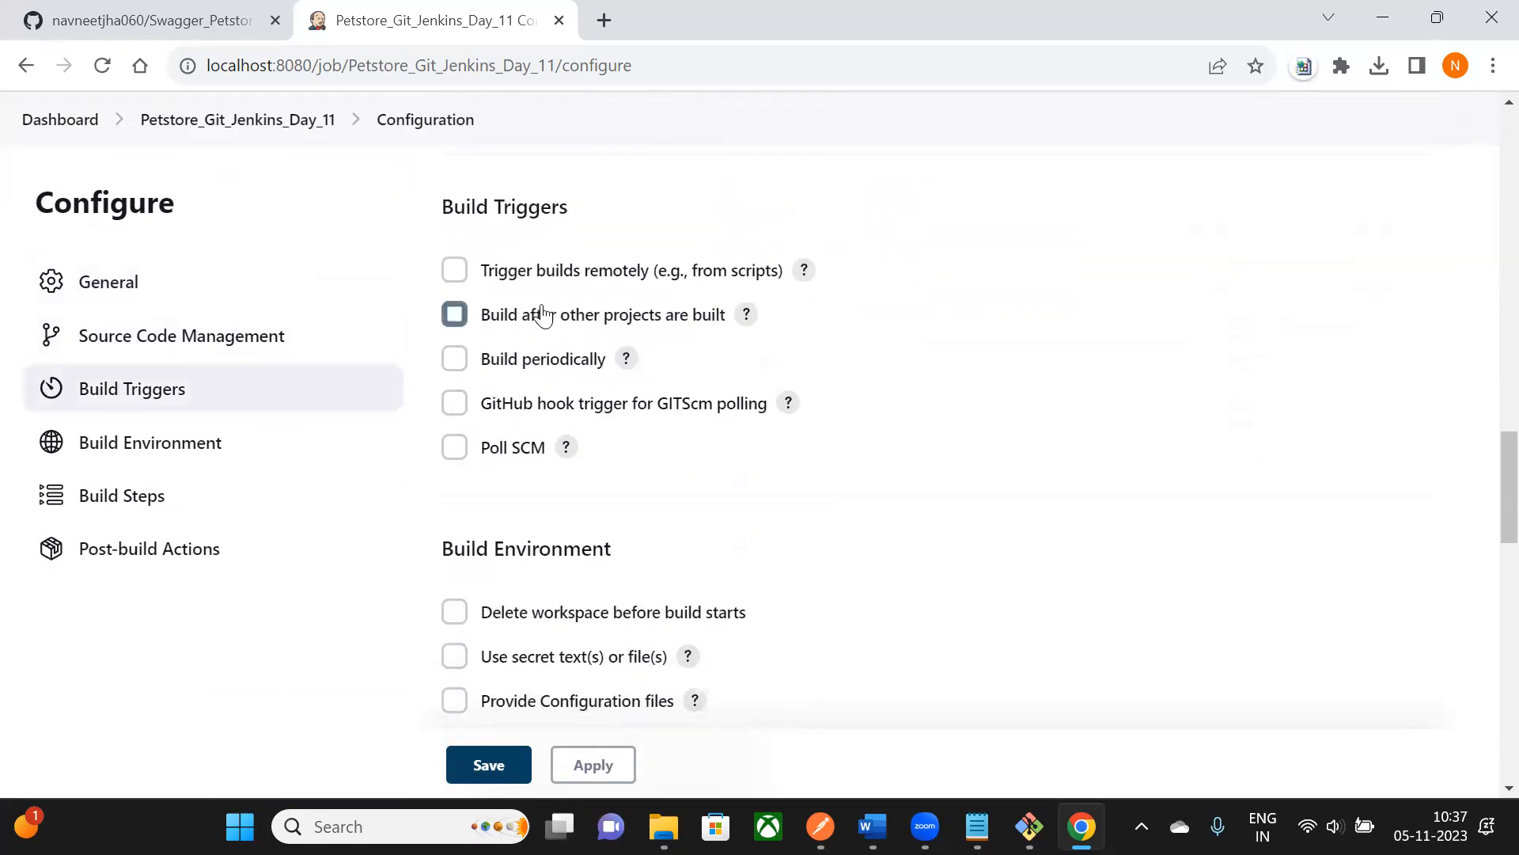
scroll(542, 315, "down", 3)
left_click_drag(500, 312, 594, 312)
scroll(594, 312, "down", 3)
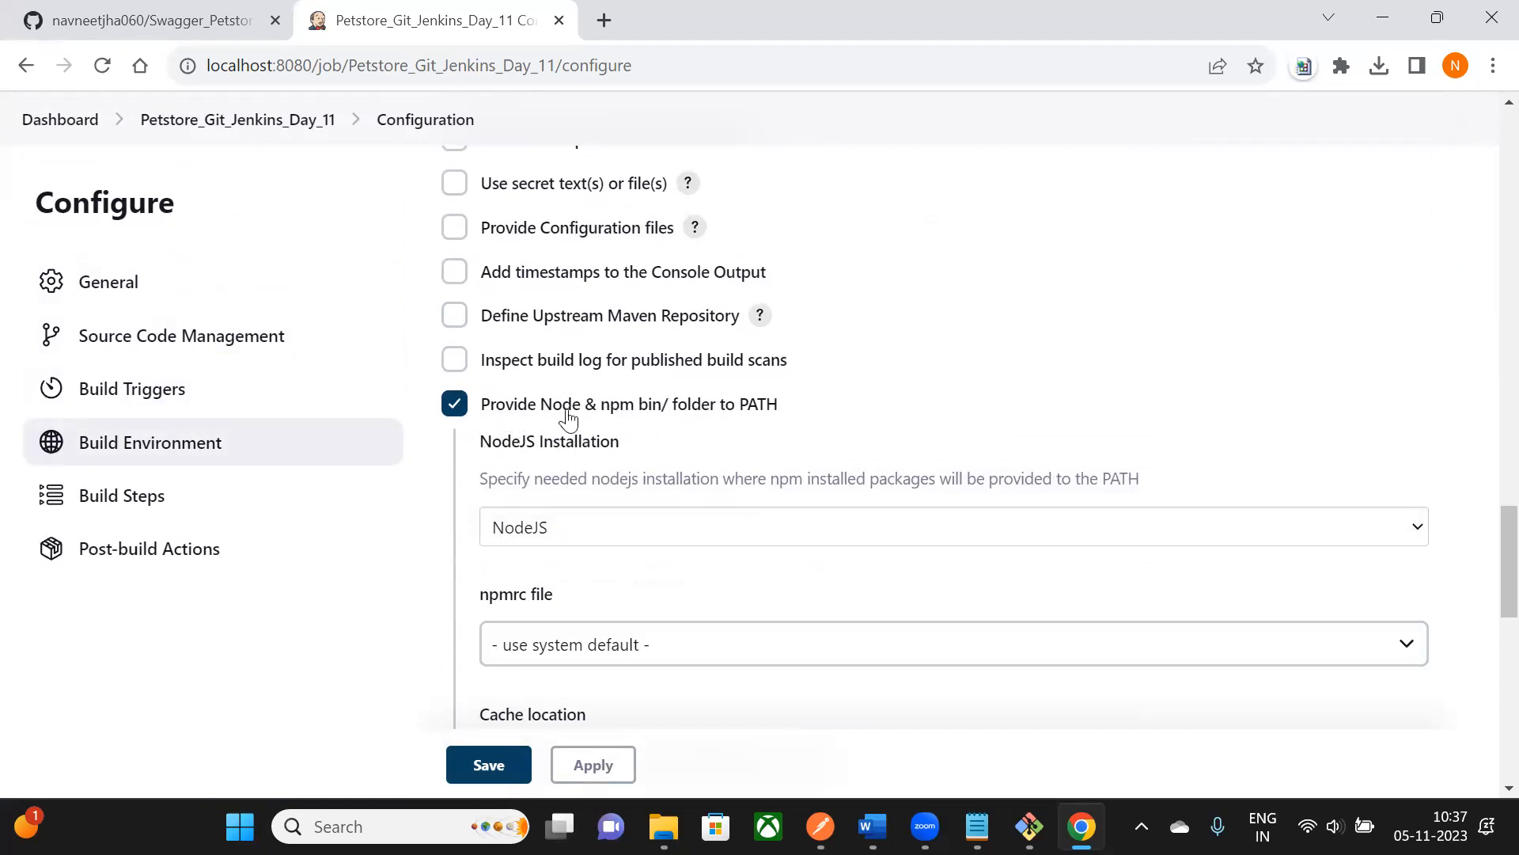
scroll(591, 454, "down", 9)
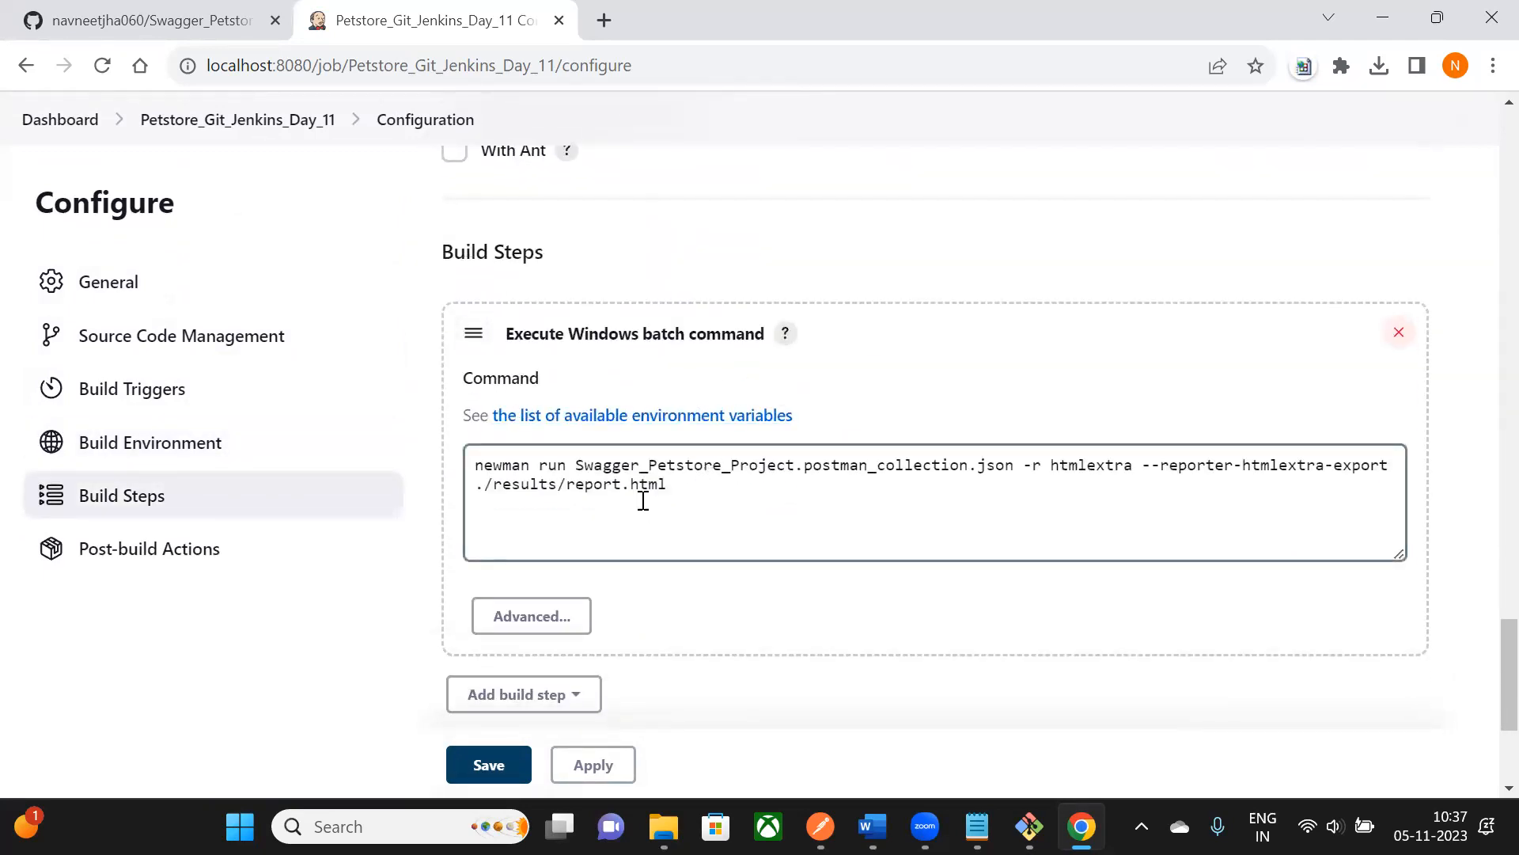
left_click_drag(483, 469, 535, 473)
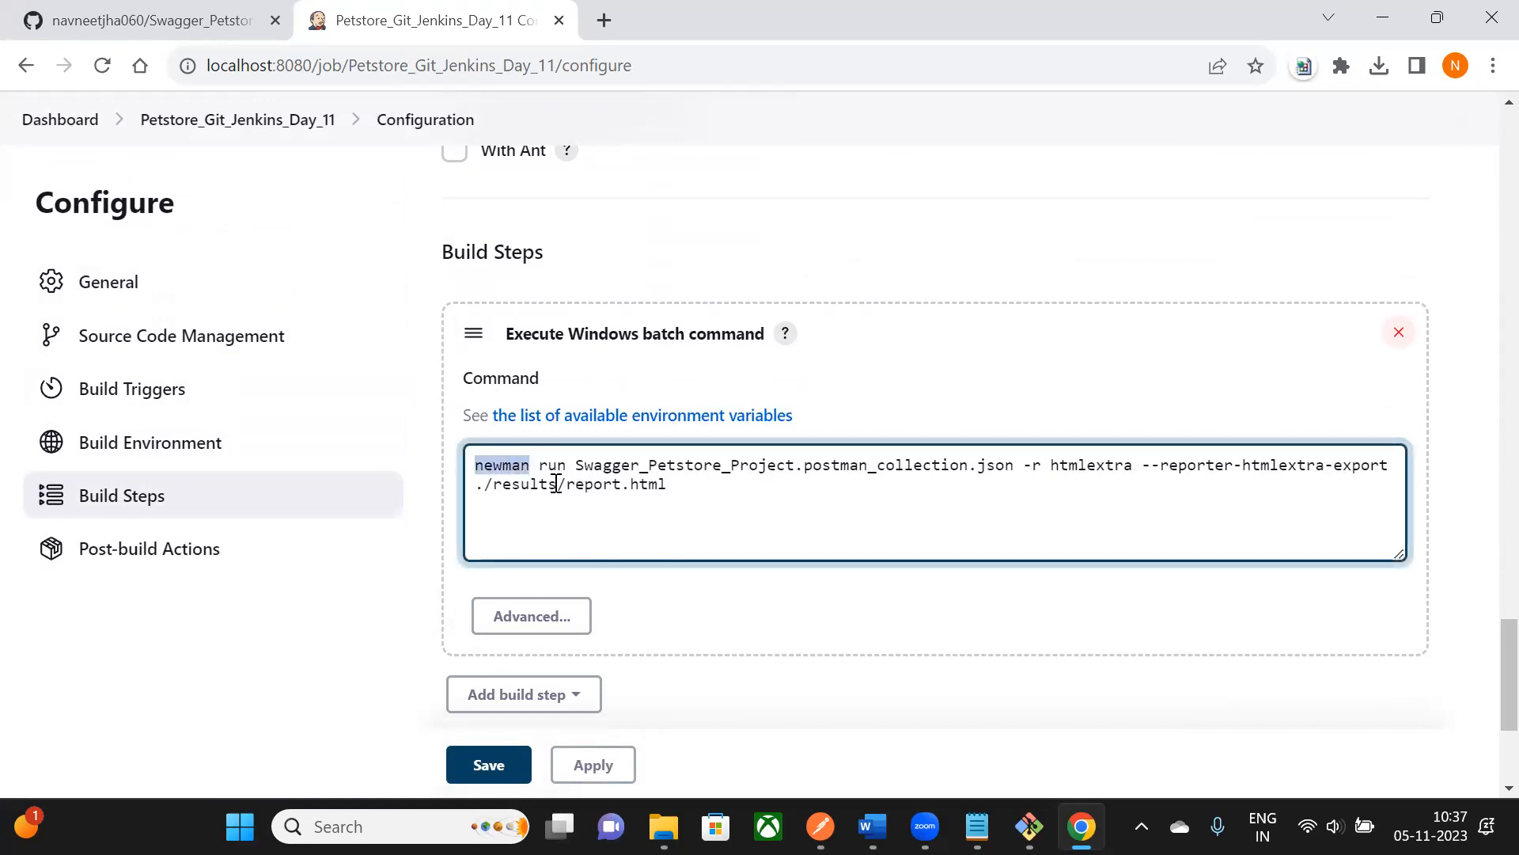
- Re-enable putting Node & npm on the PATH and move on to Post-build Actions
scroll(564, 491, "up", 10)
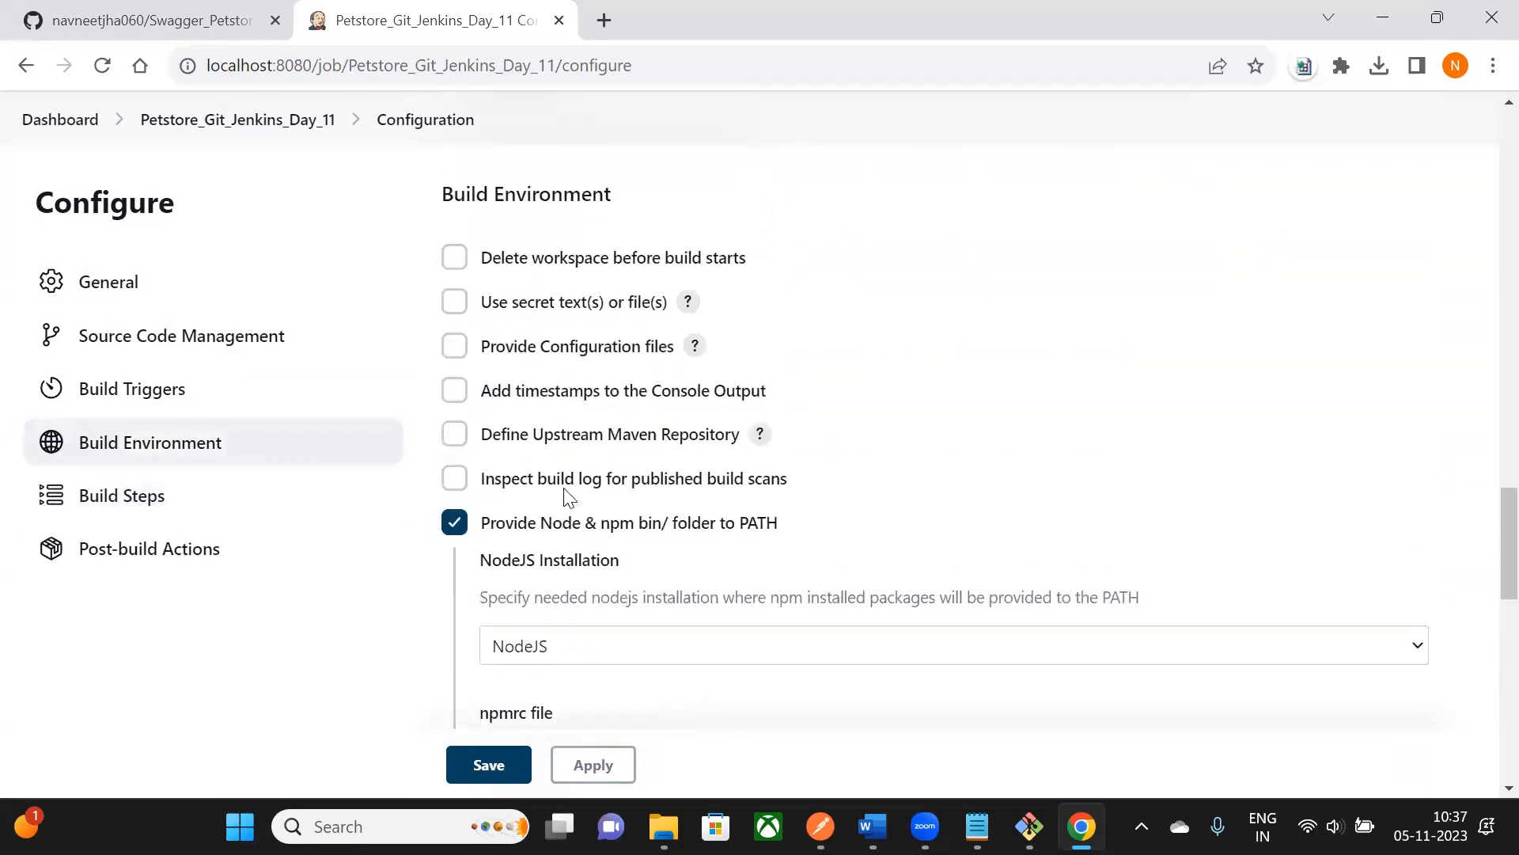
scroll(546, 475, "down", 1)
left_click_drag(553, 527, 669, 532)
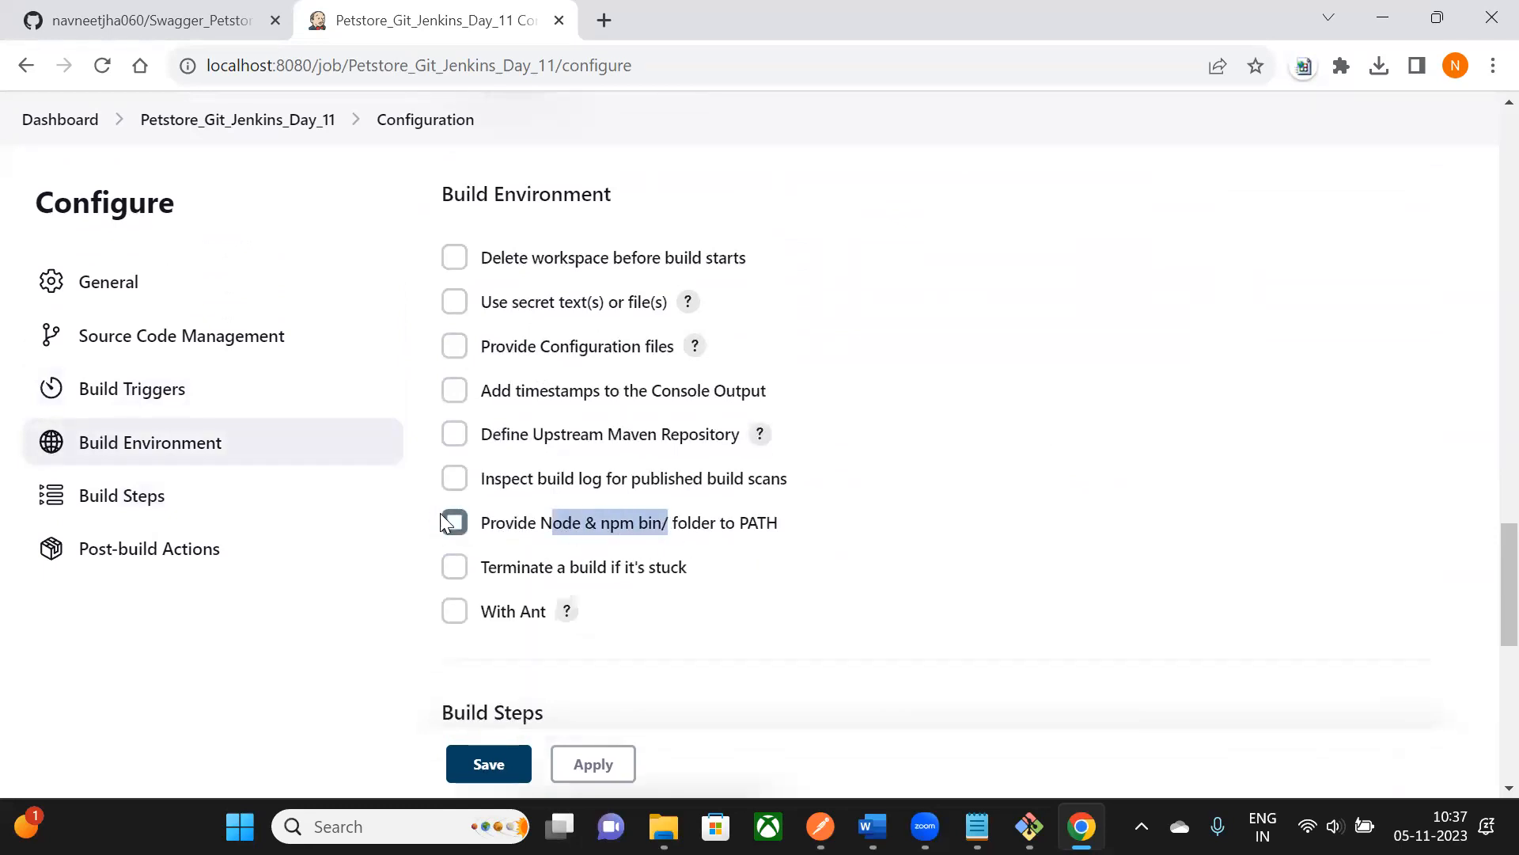
left_click(455, 525)
scroll(465, 543, "down", 1)
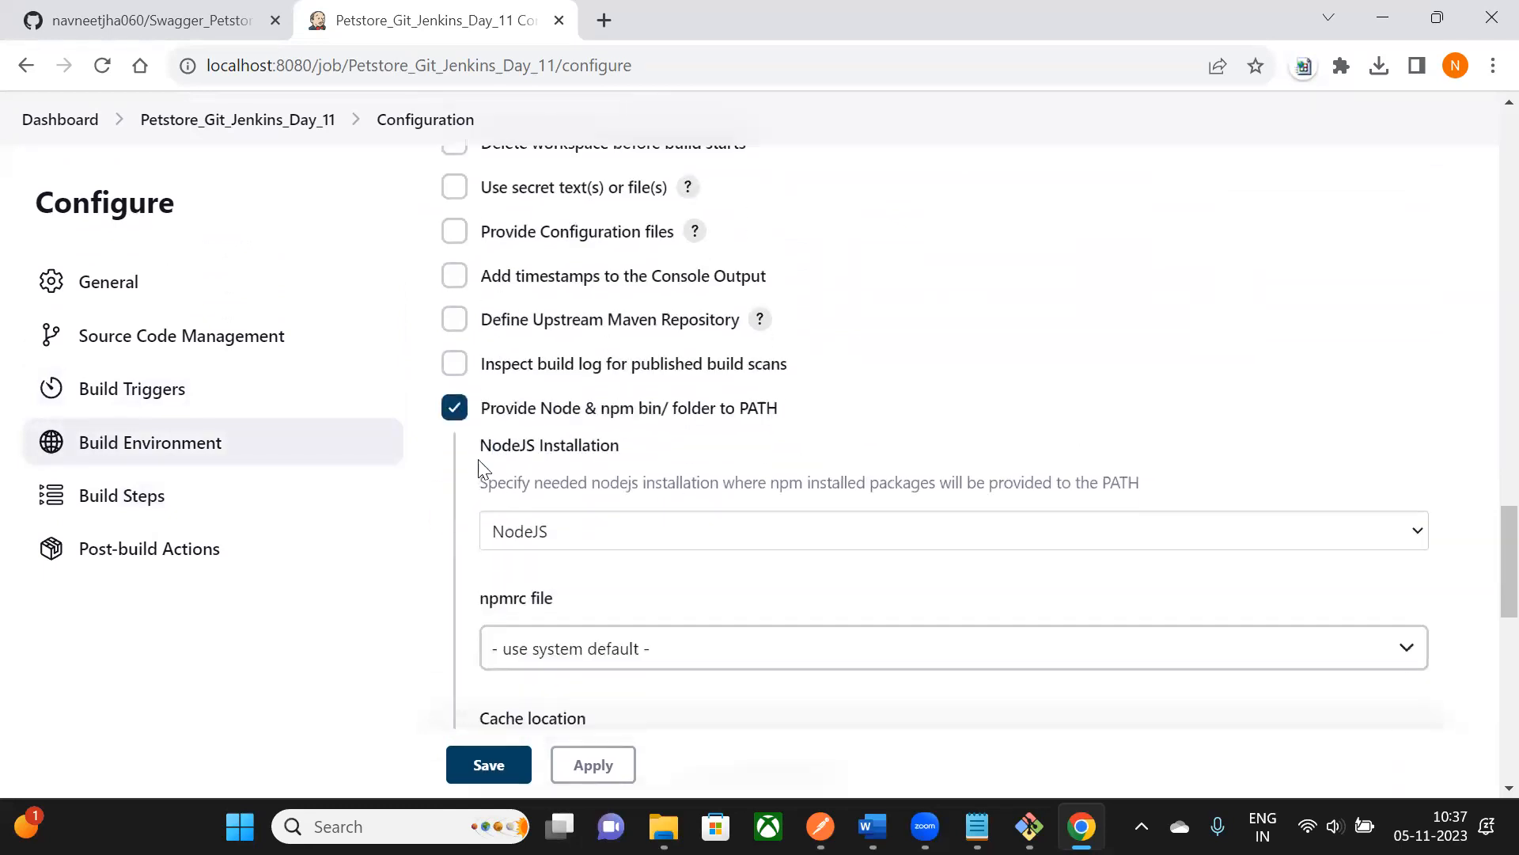
scroll(597, 414, "down", 1)
scroll(597, 413, "down", 10)
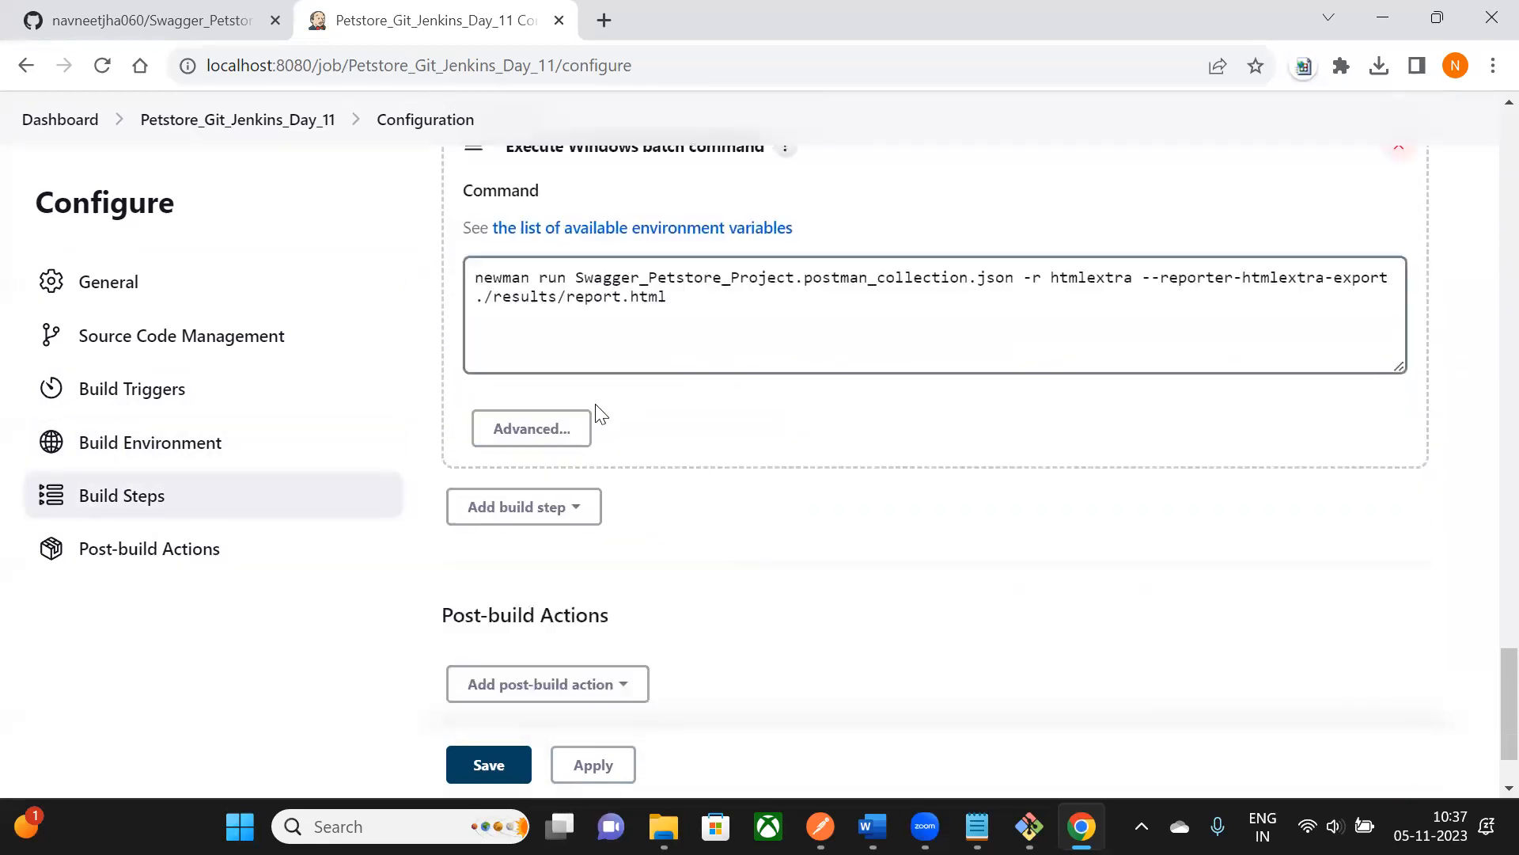
left_click_drag(441, 501, 841, 518)
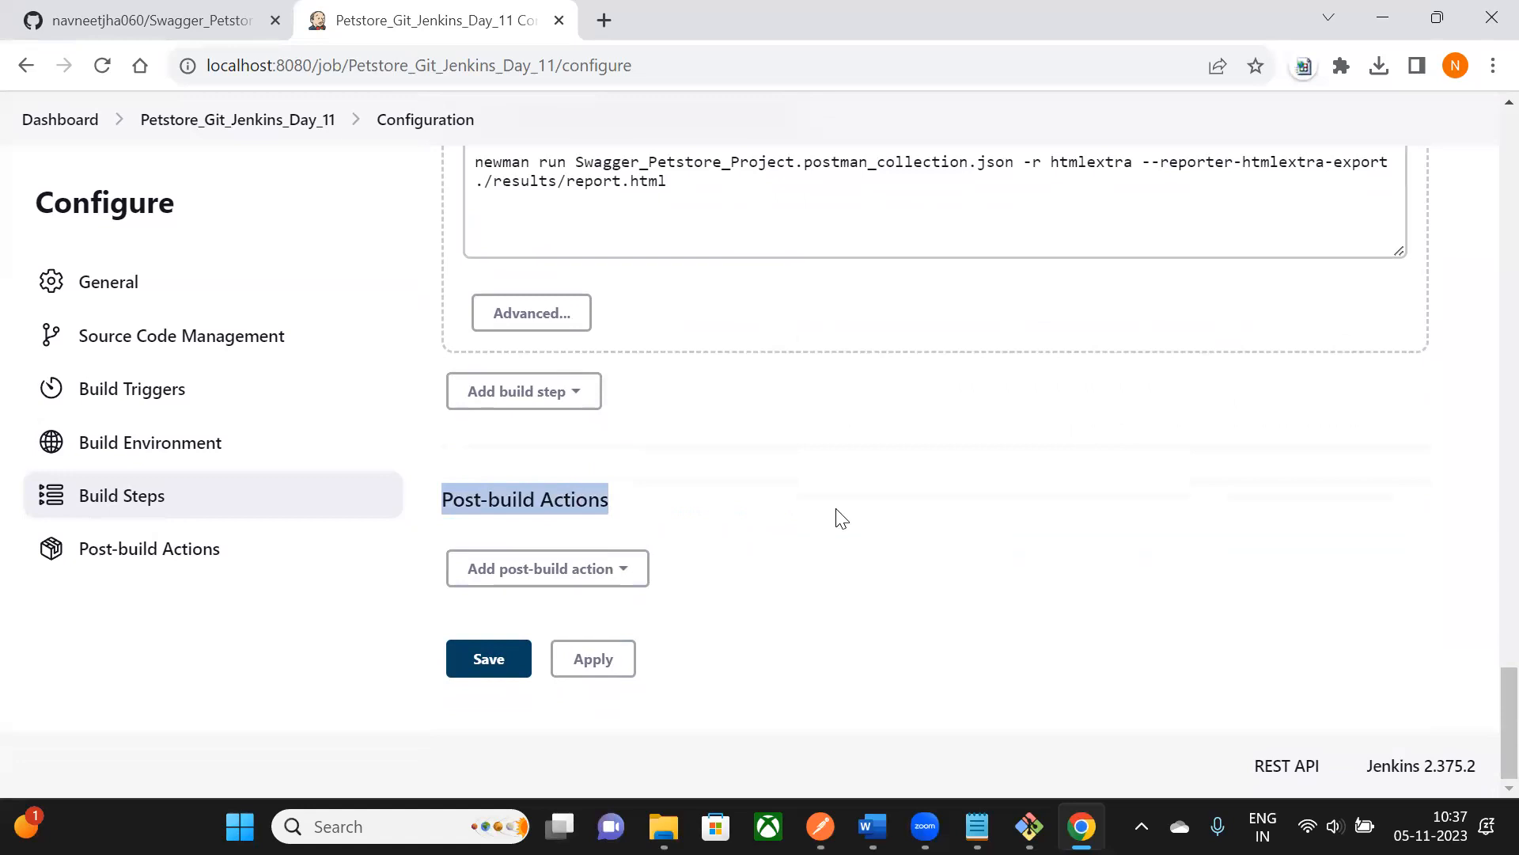
- Bring up the Word notes on the Publish HTML reports step
key("alt+Tab")
scroll(850, 434, "up", 3)
left_click_drag(641, 405, 760, 400)
scroll(760, 485, "down", 1)
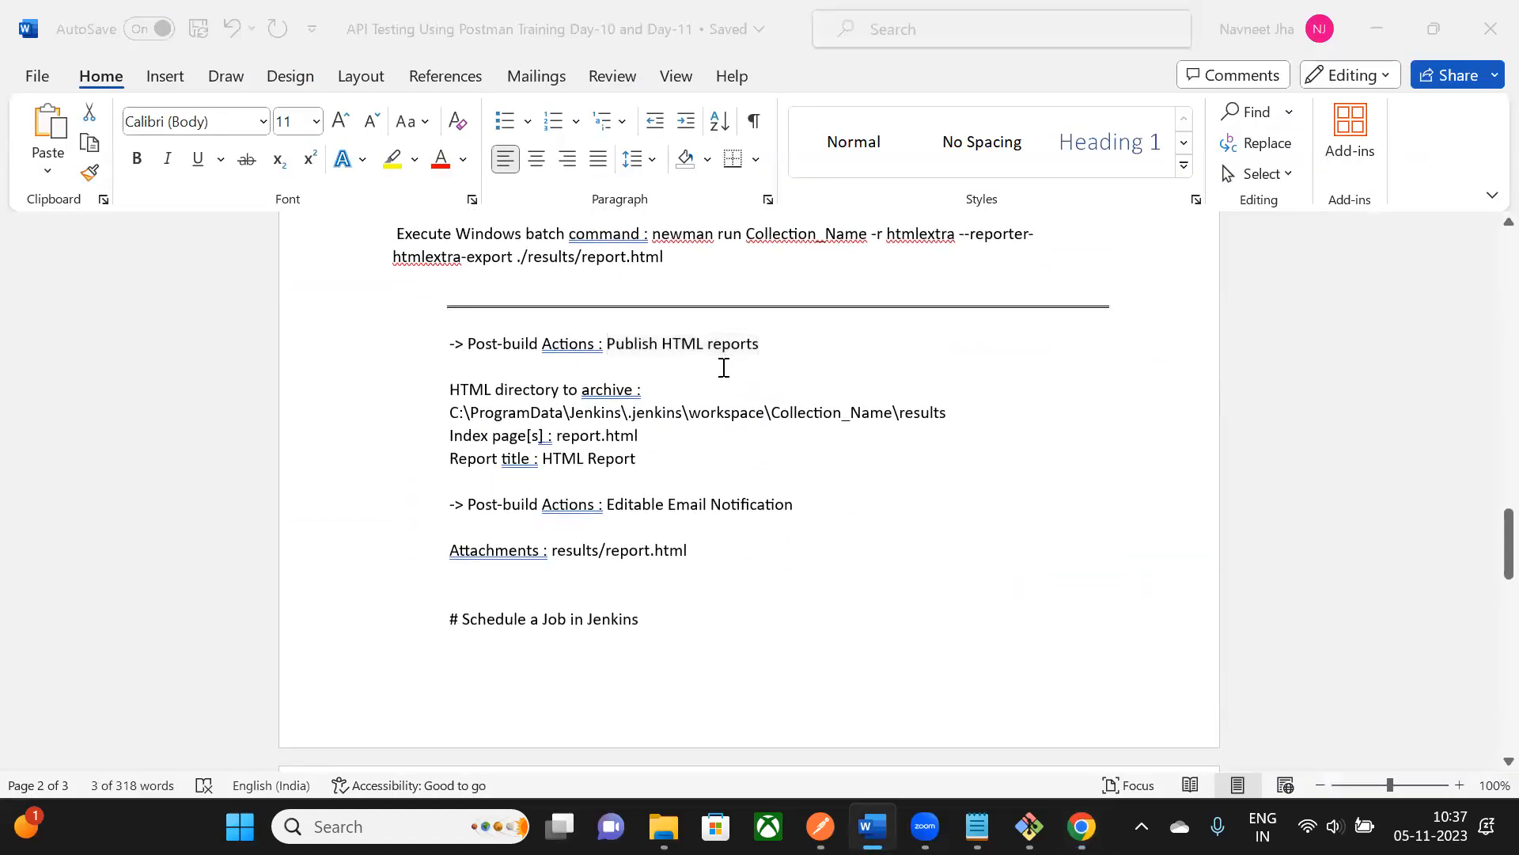
- Add a Publish HTML reports post-build action to the job
key("alt+Tab")
left_click(726, 507)
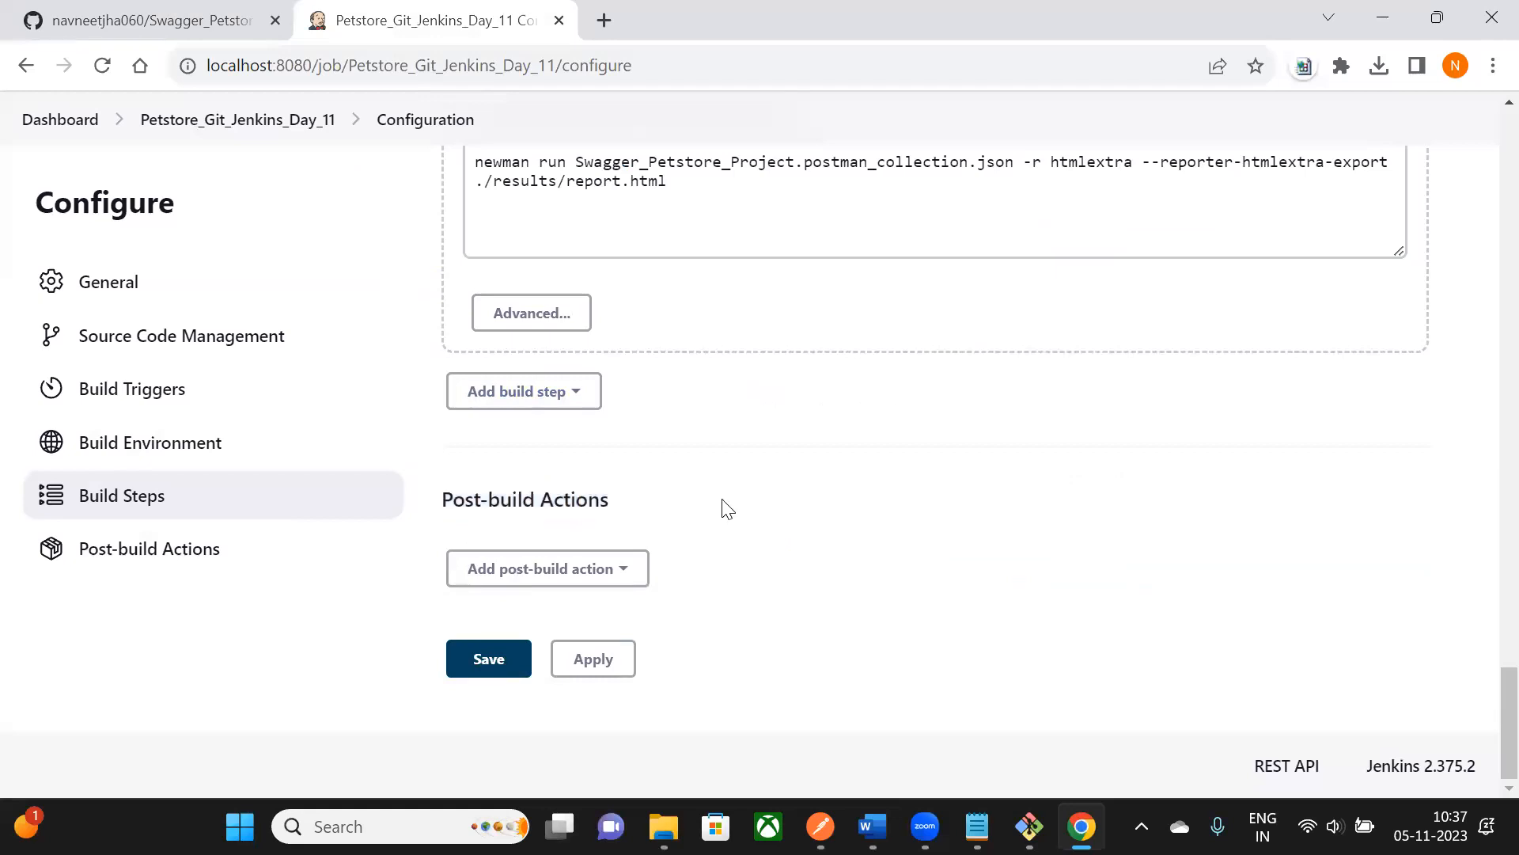
left_click(631, 569)
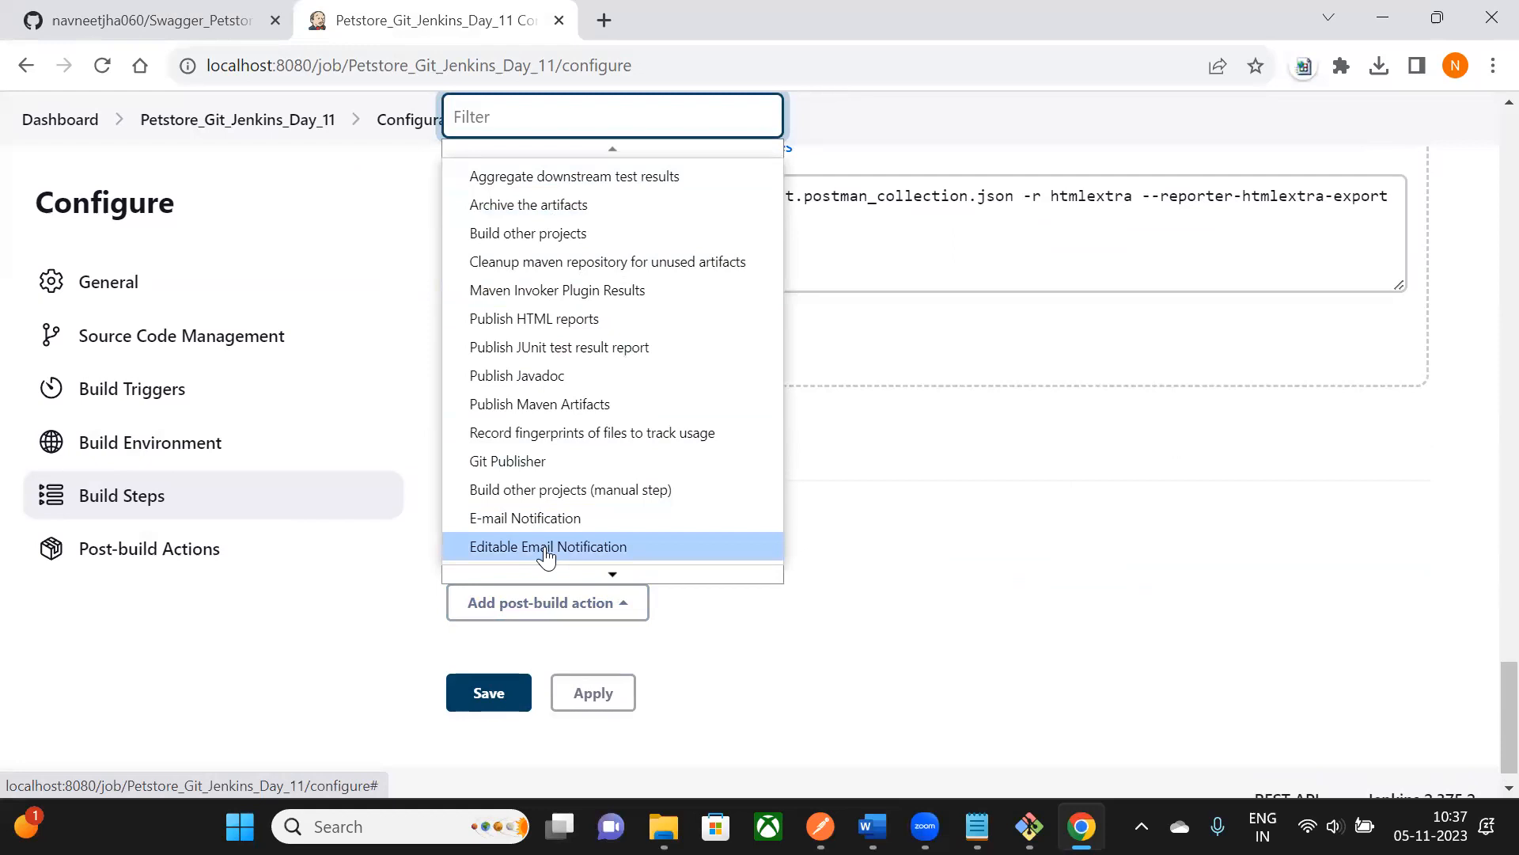
left_click(563, 320)
- Add one report entry under Reports, defaulting to index.html and 'HTML Report'
scroll(809, 582, "down", 2)
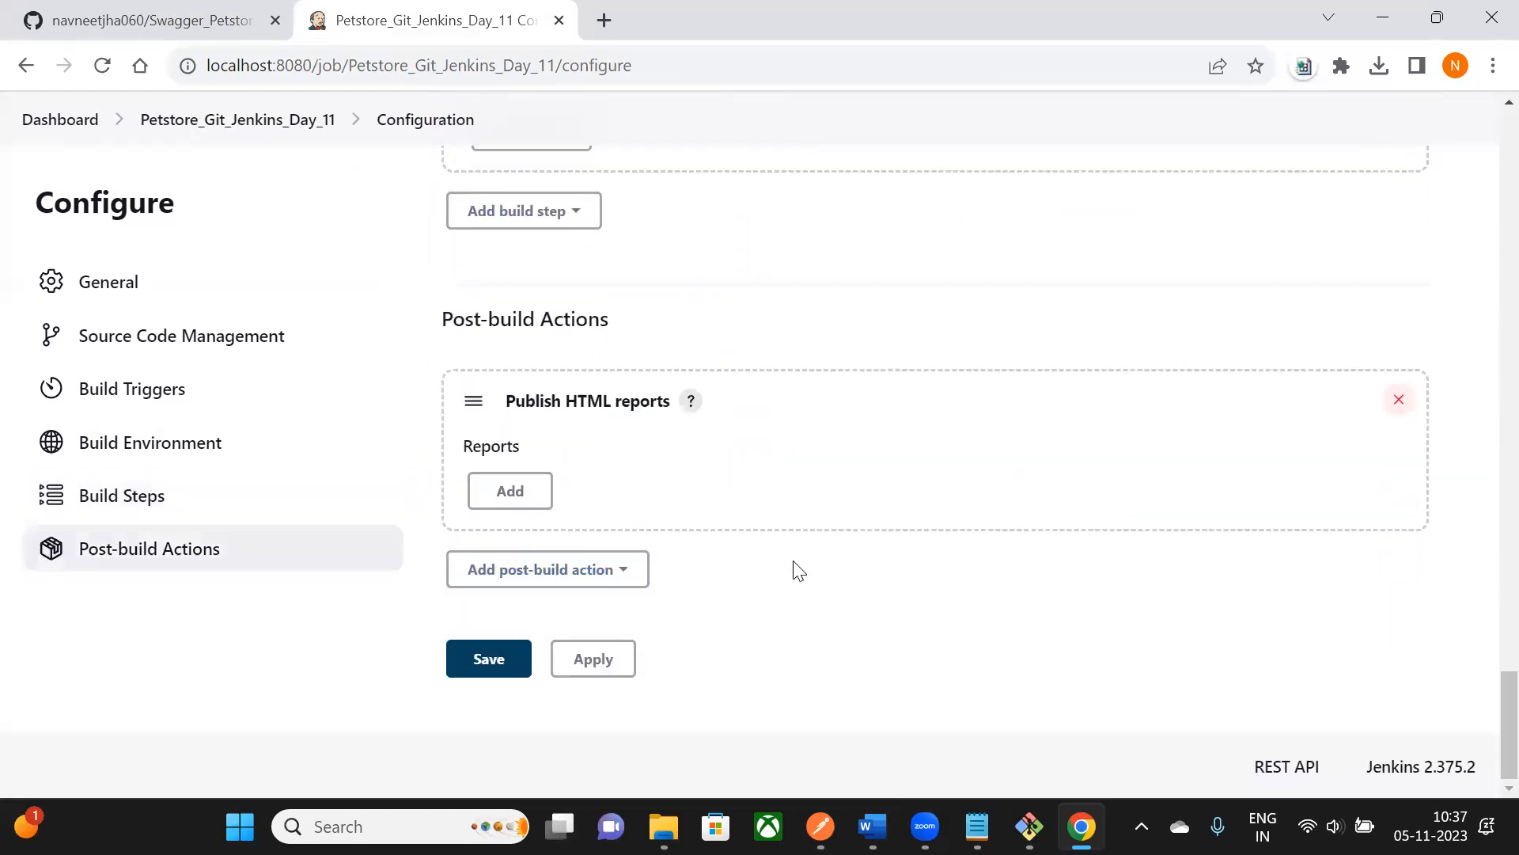
left_click_drag(470, 448, 534, 454)
left_click(512, 498)
scroll(848, 500, "down", 3)
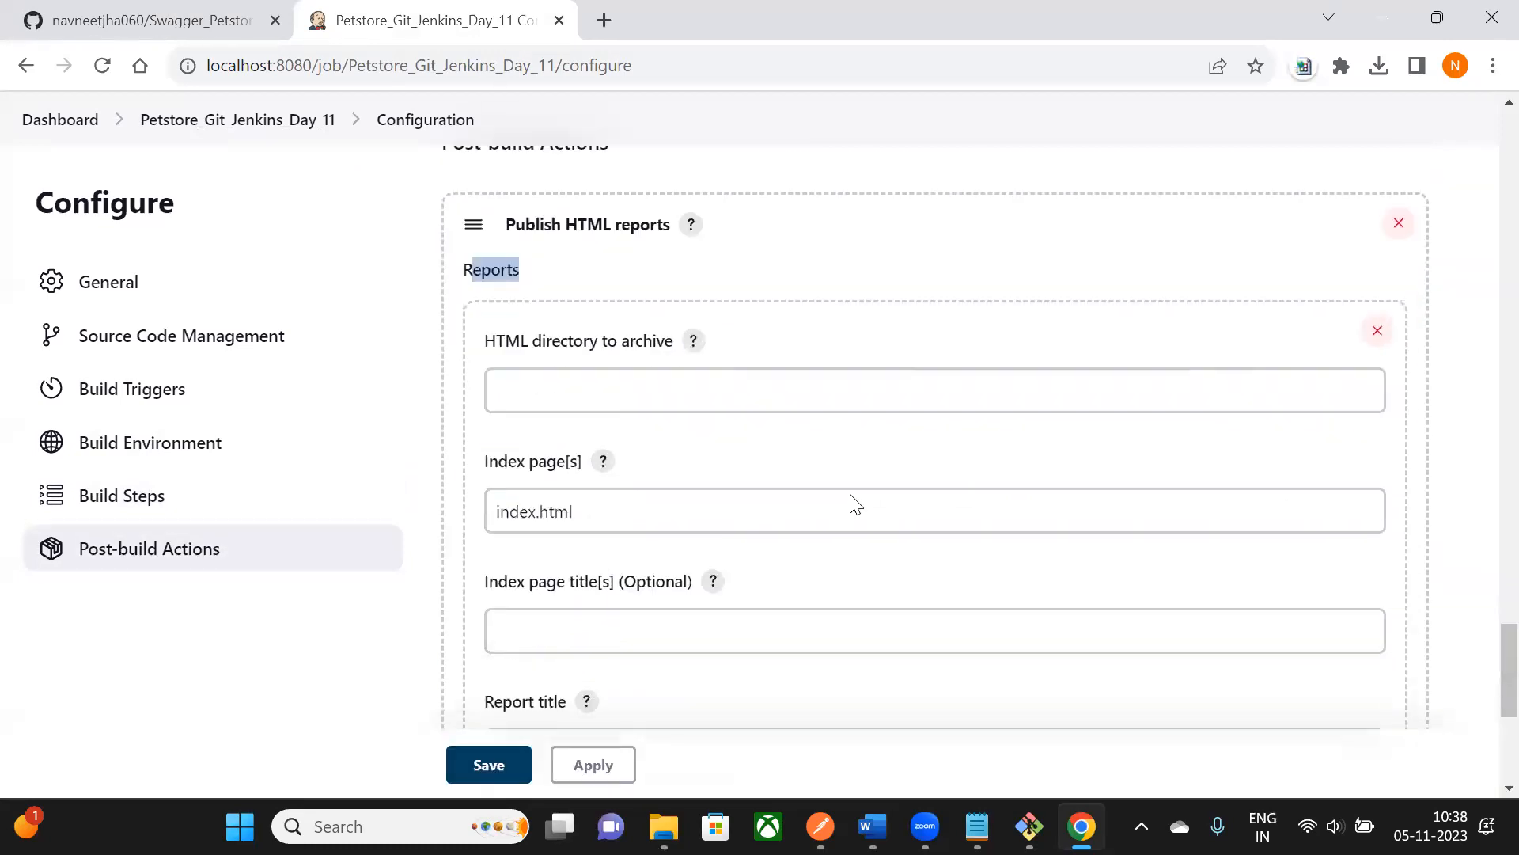
left_click(556, 328)
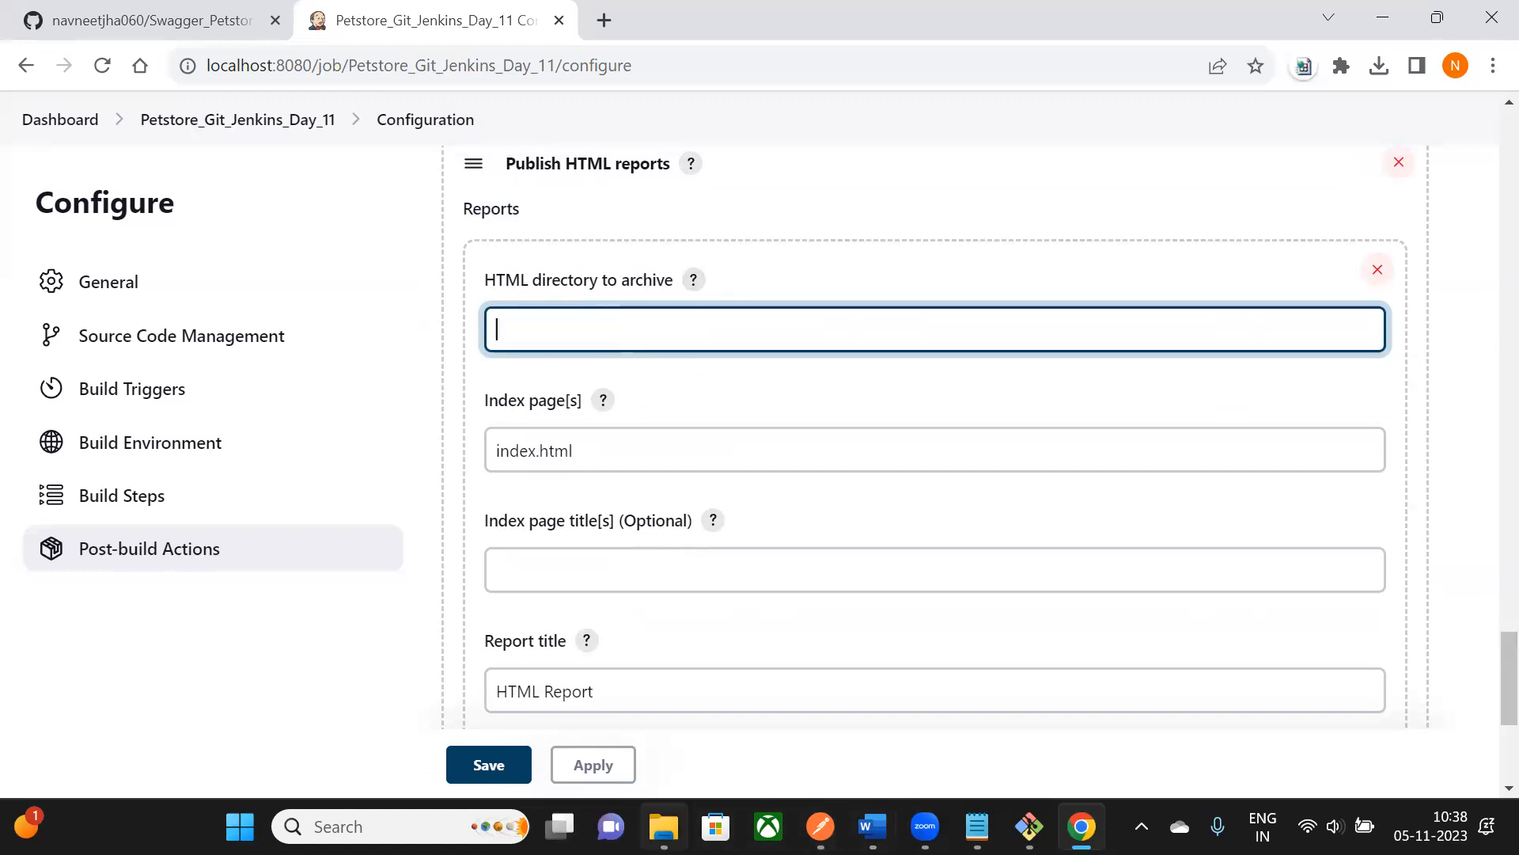
left_click(665, 826)
- Locate the workspace's Petstore_Git_Jenkins_Day_11\results folder in File Explorer and grab its path
left_click(855, 72)
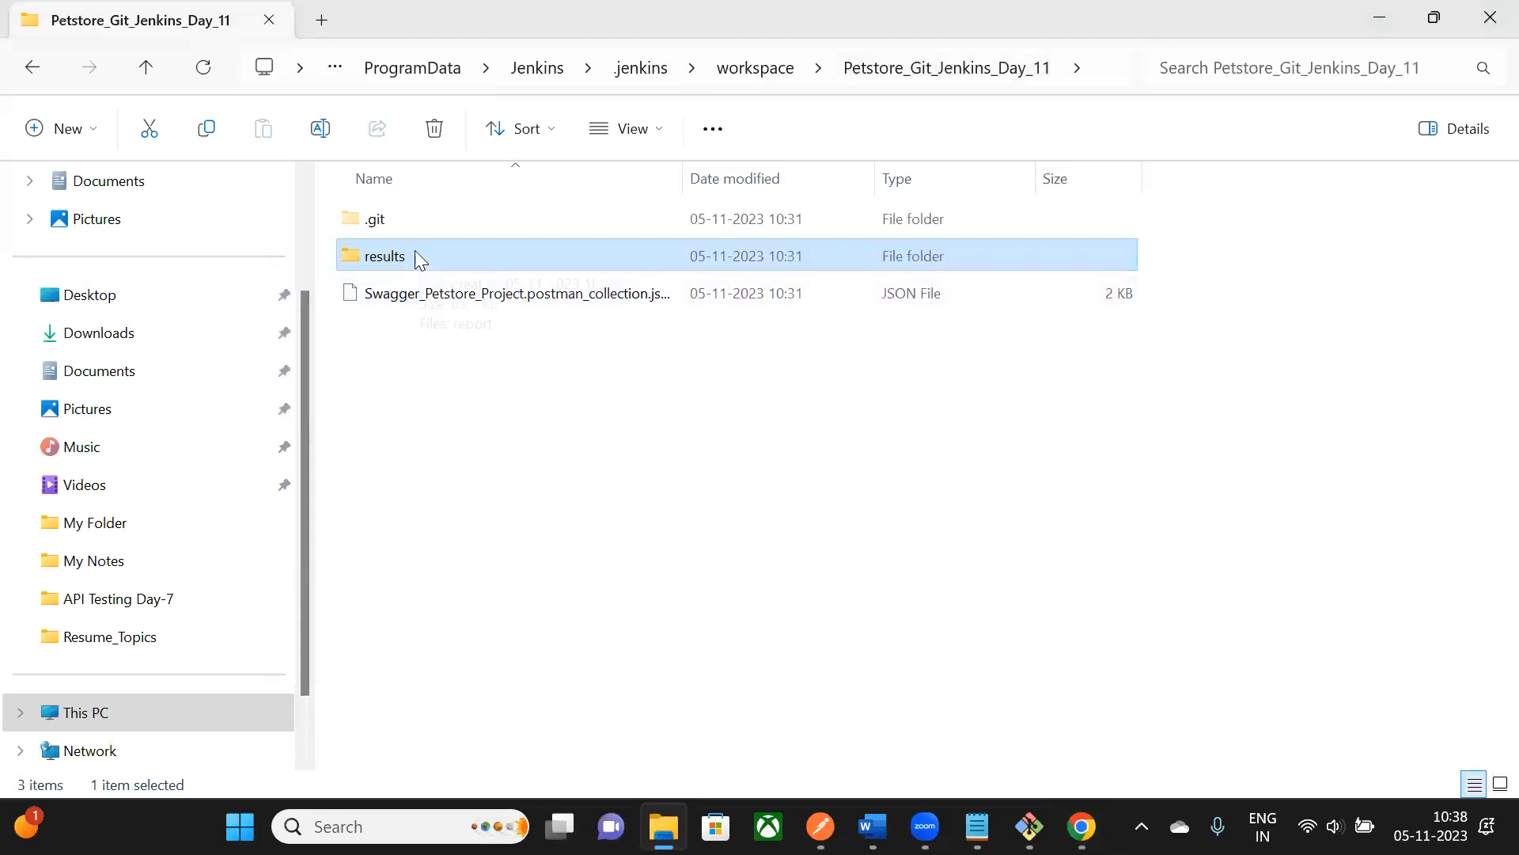
key("alt+Tab")
key("alt+Tab")
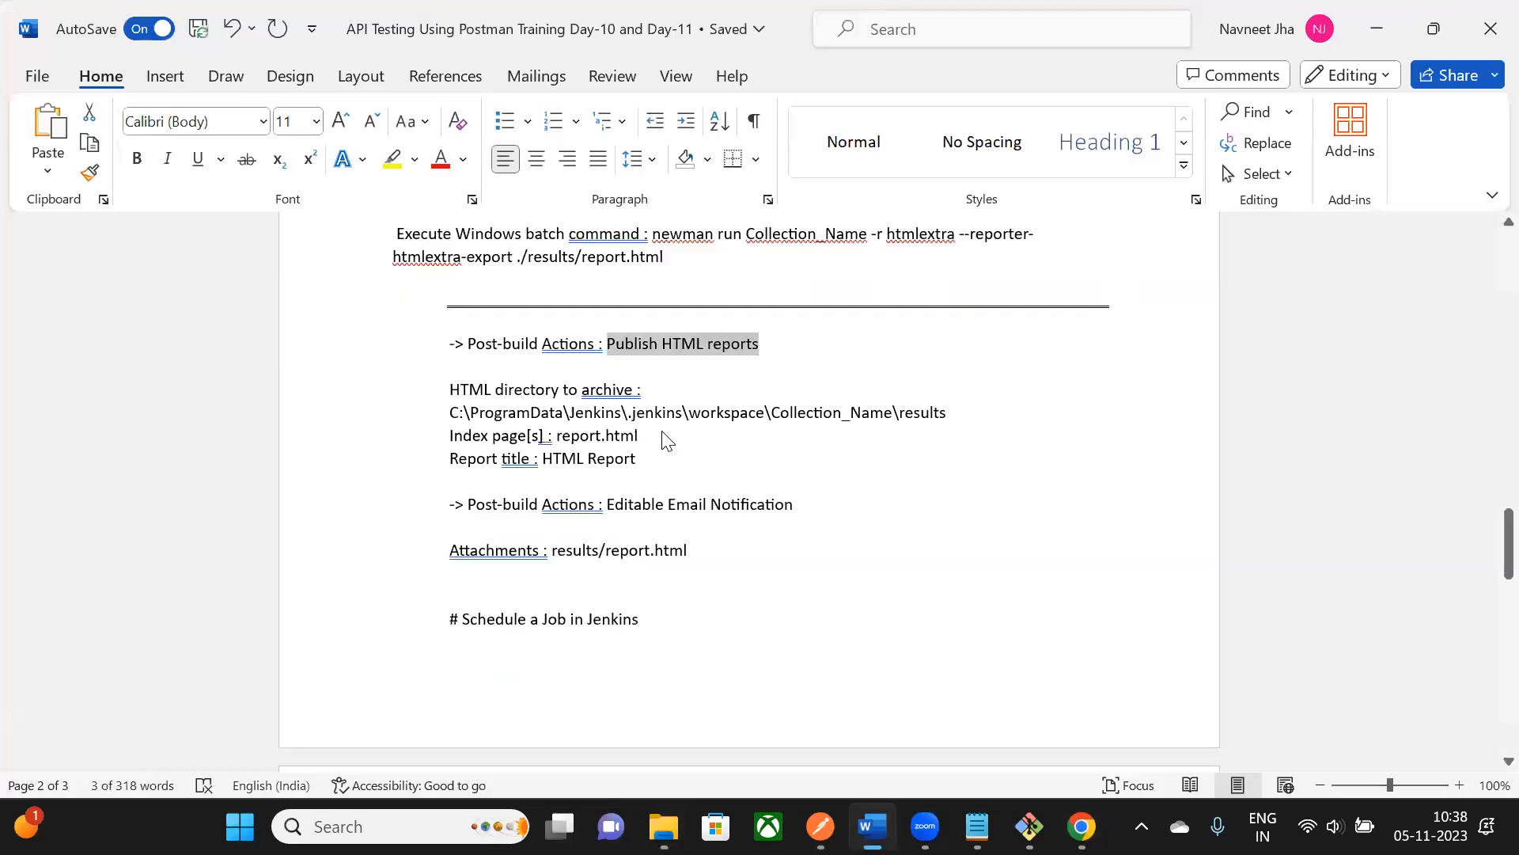
scroll(643, 388, "down", 1)
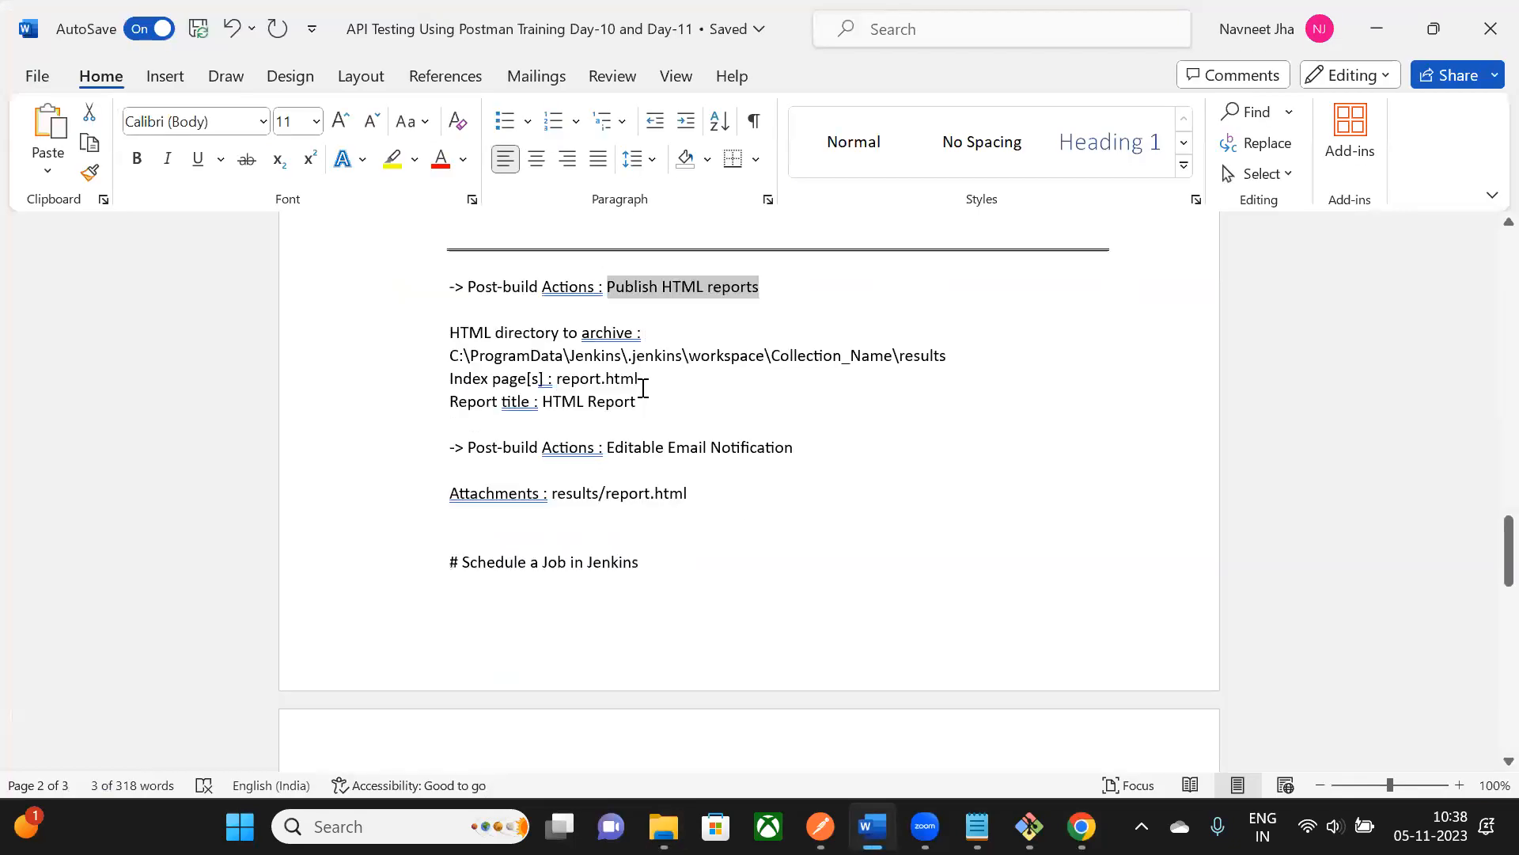
left_click(836, 383)
left_click_drag(456, 358, 941, 360)
key("alt+Tab")
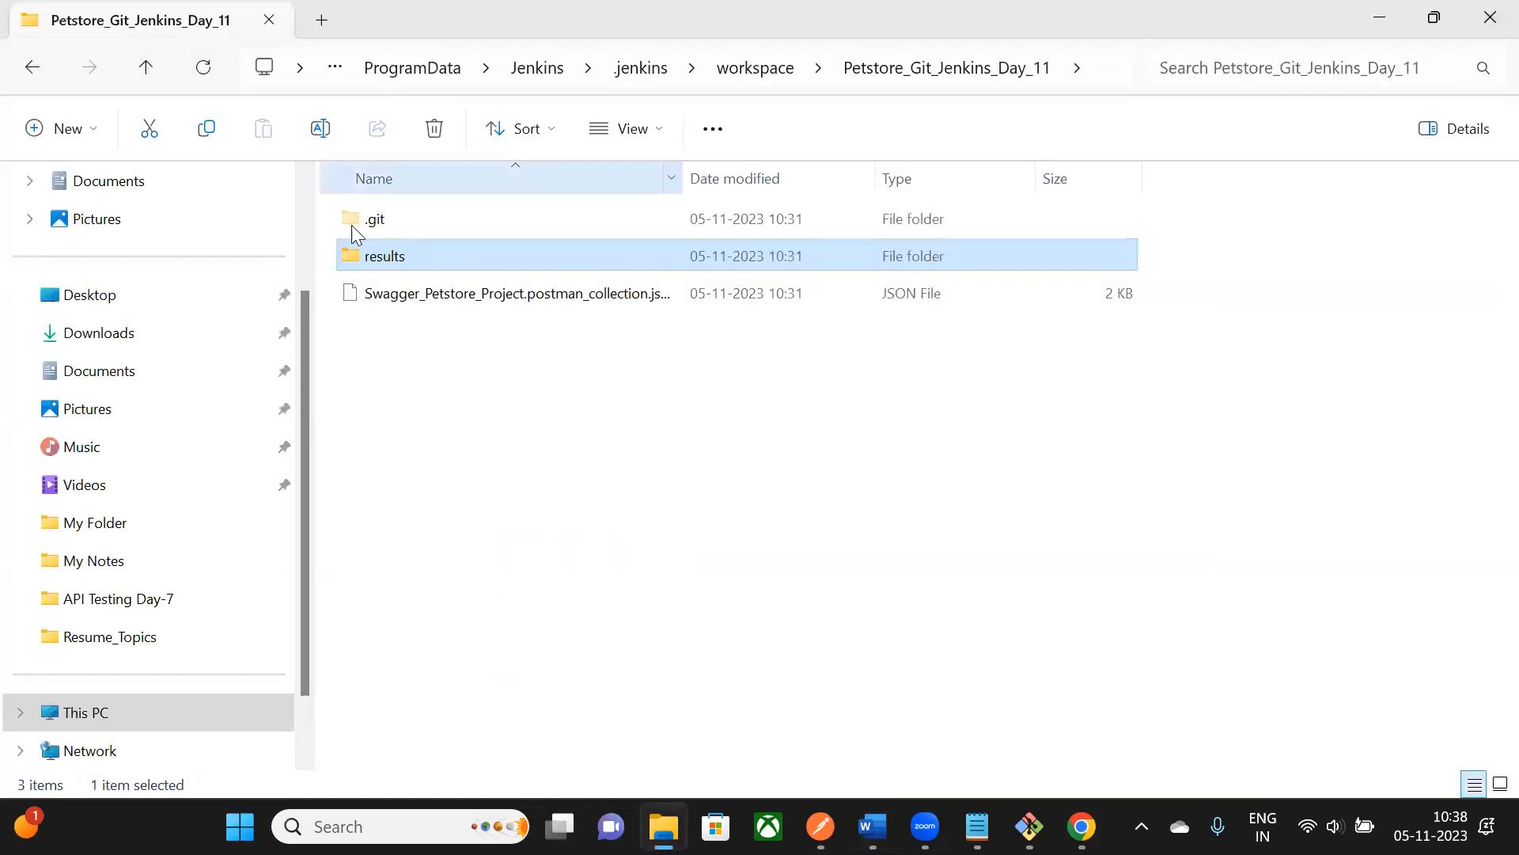
double_click(414, 254)
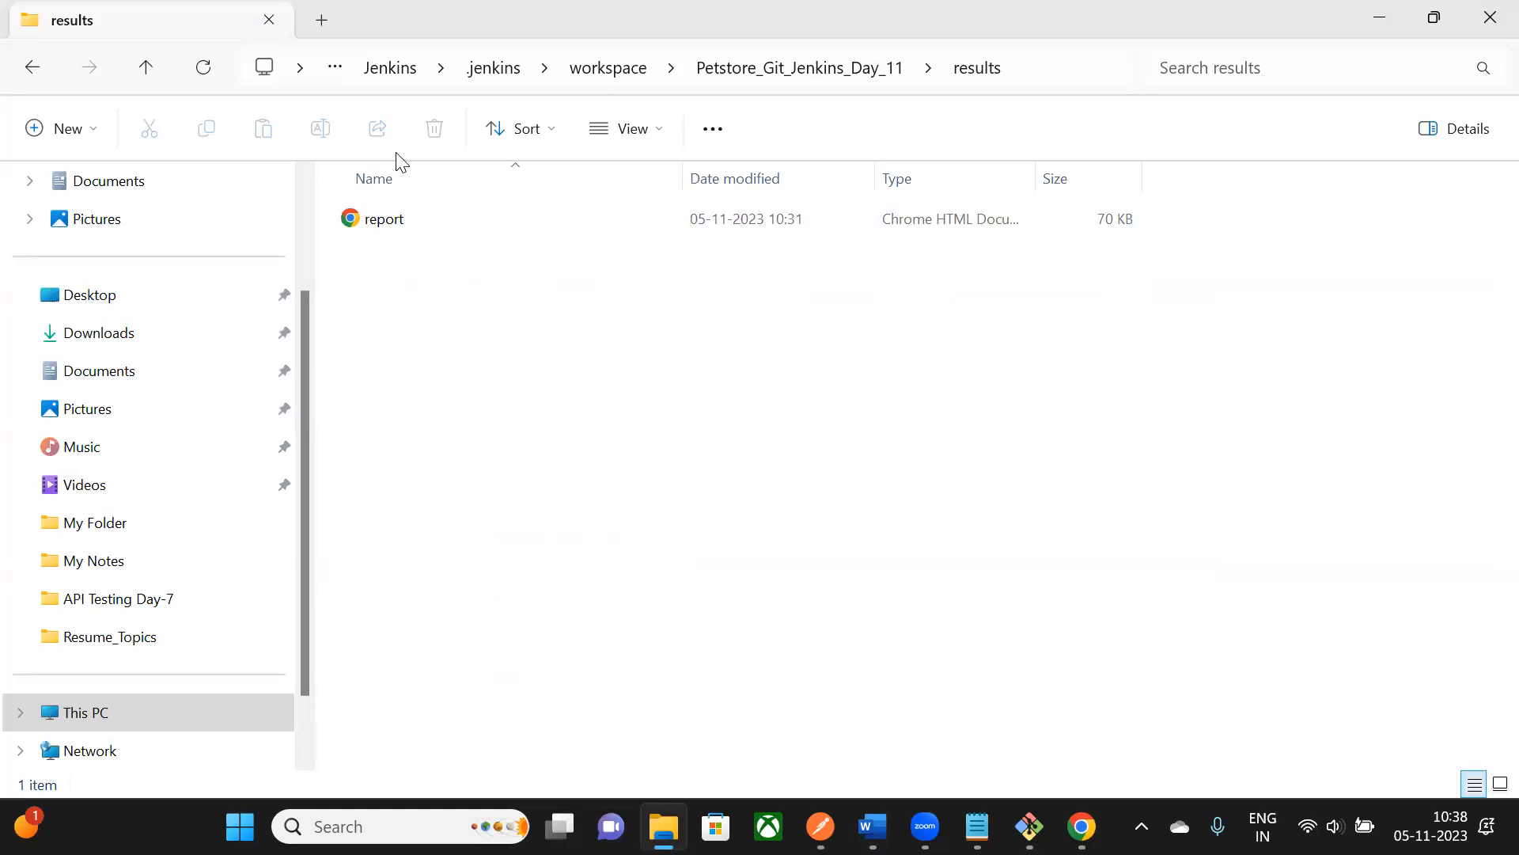
left_click(1045, 68)
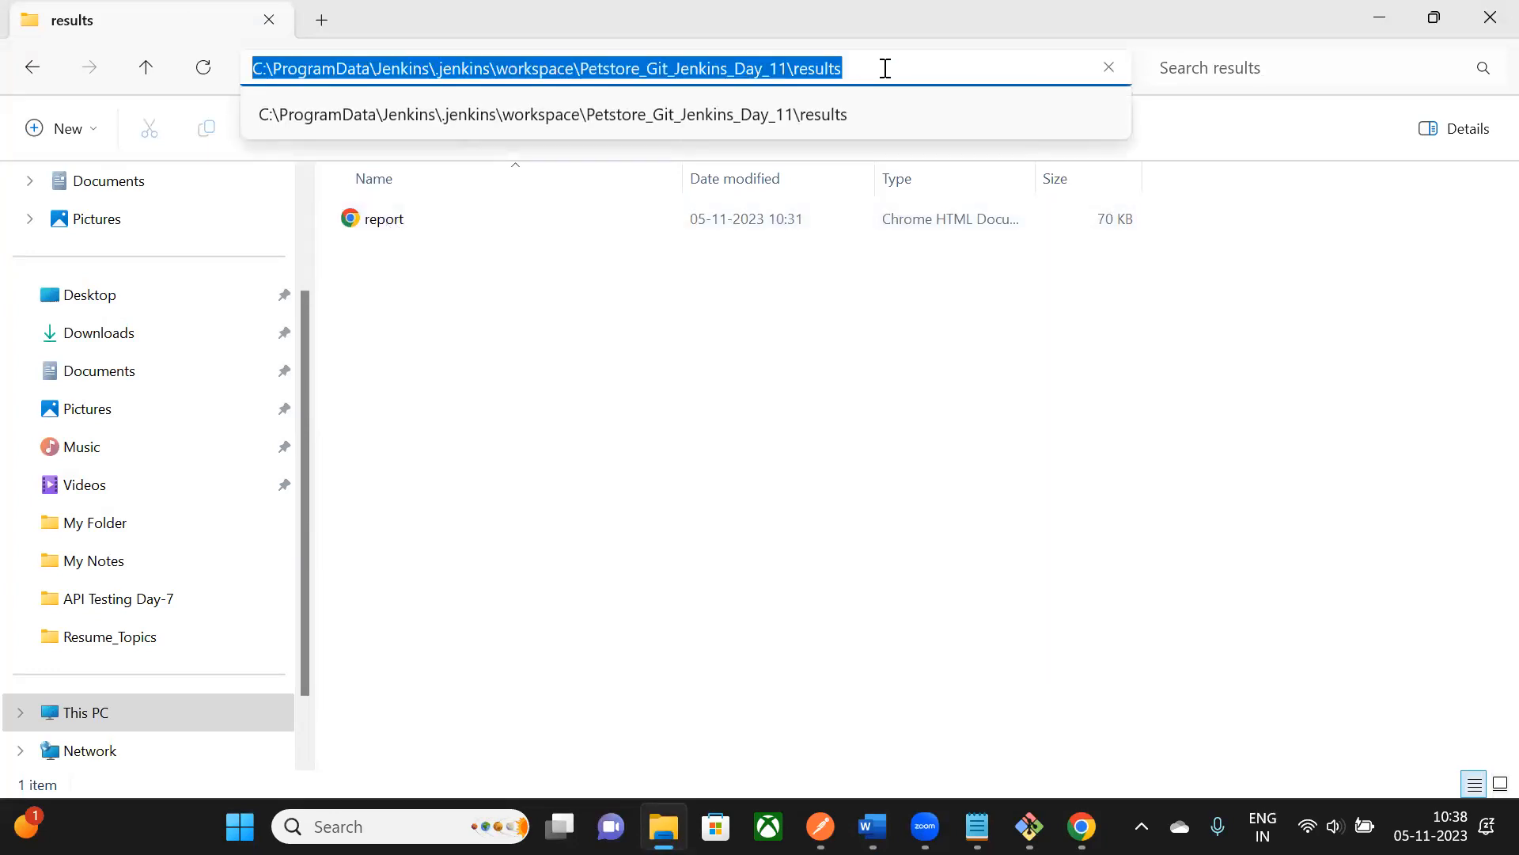
key("Escape")
- Set HTML directory to archive to C:\ProgramData\Jenkins\.jenkins\workspace\Petstore_Git_Jenkins_Day_11\results
key("alt+Tab")
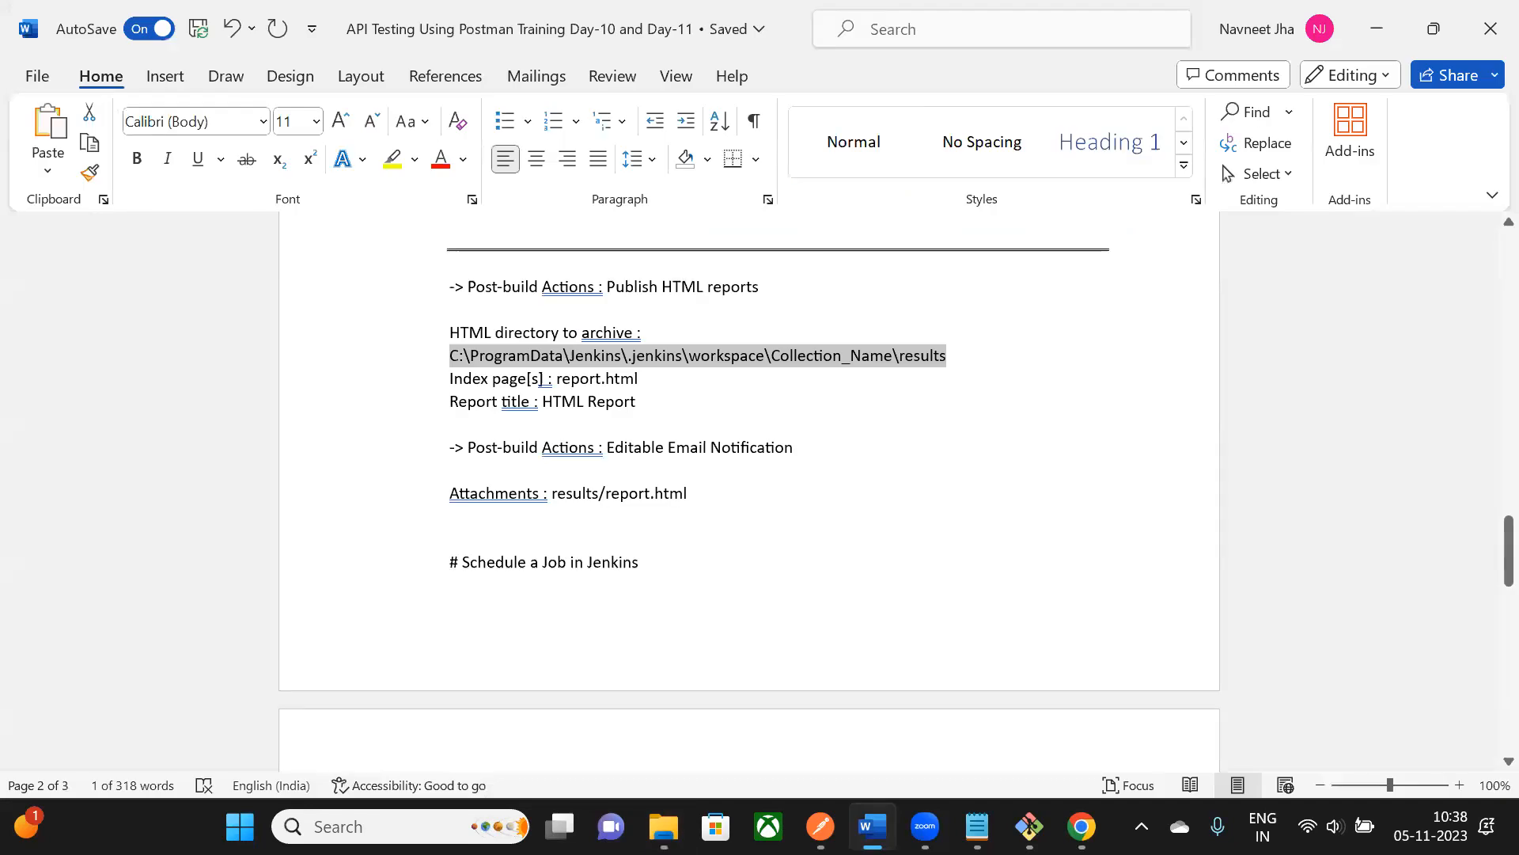
key("alt+Tab")
left_click_drag(1100, 332, 493, 326)
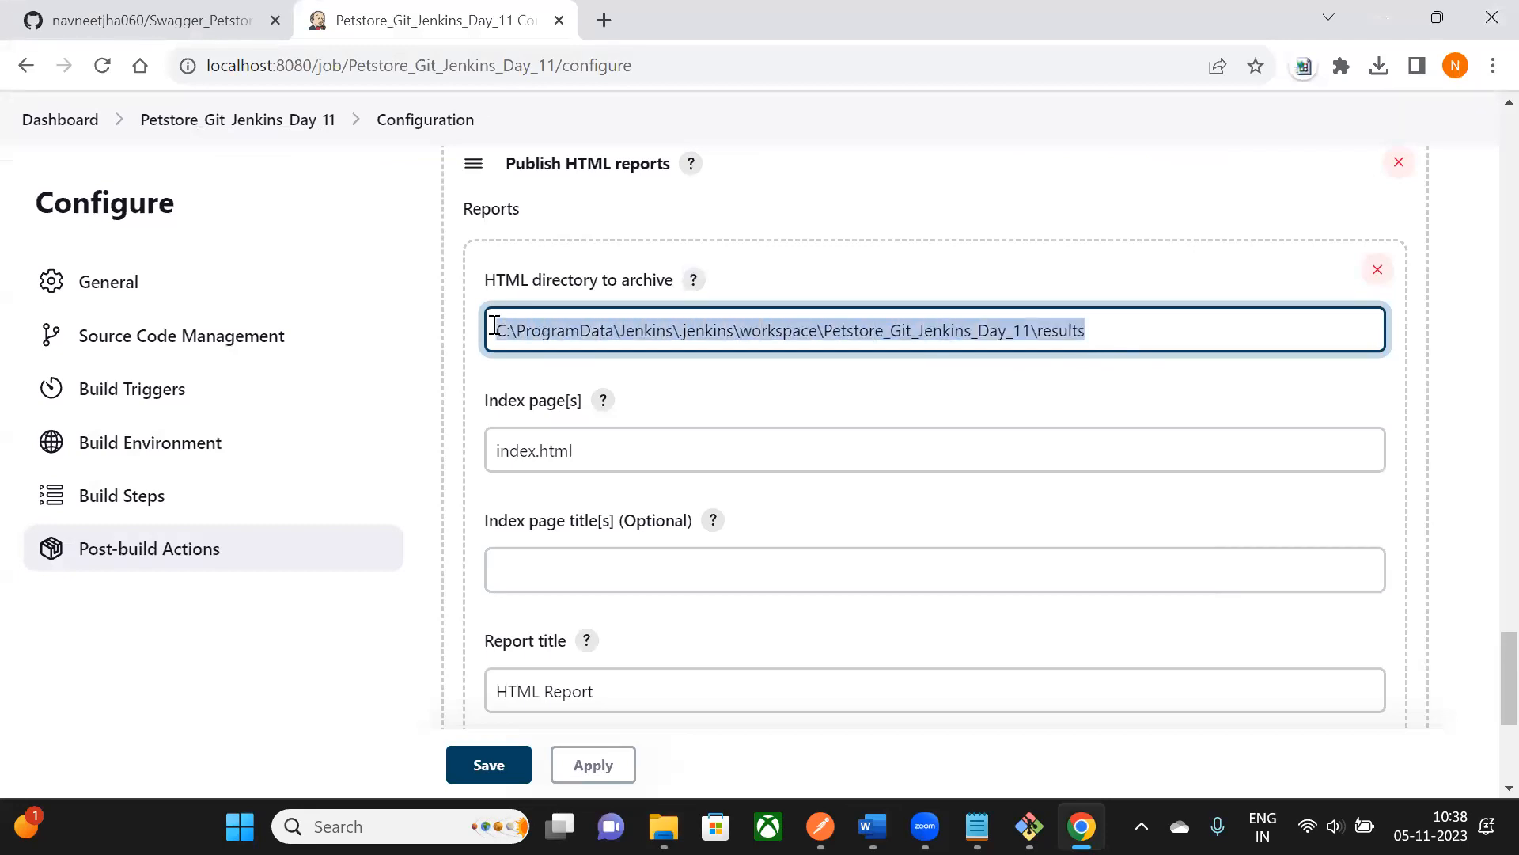
left_click(664, 826)
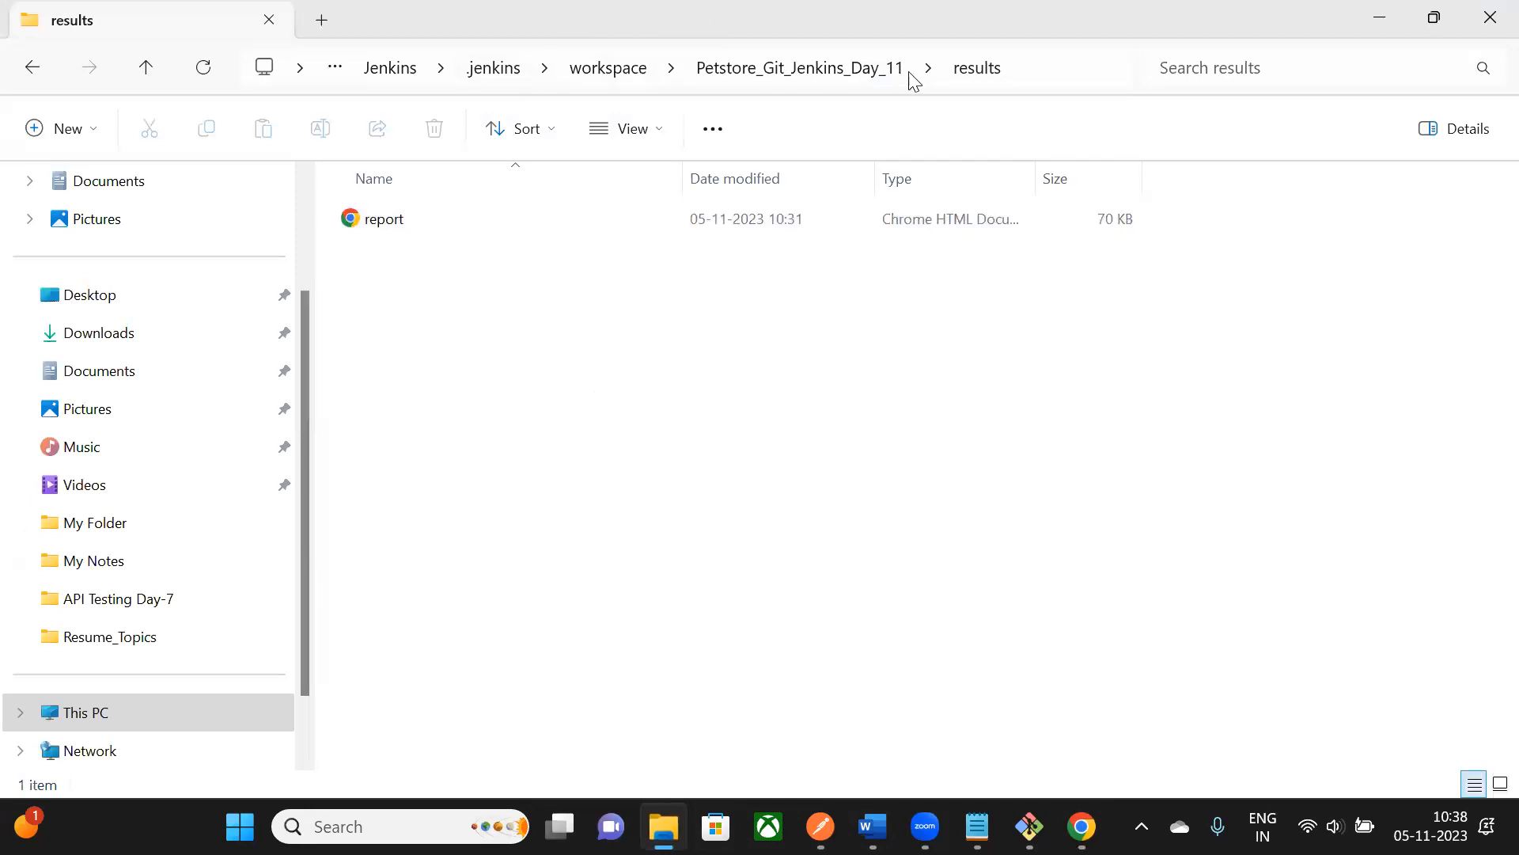
left_click(1038, 70)
key("ctrl+x")
key("Escape")
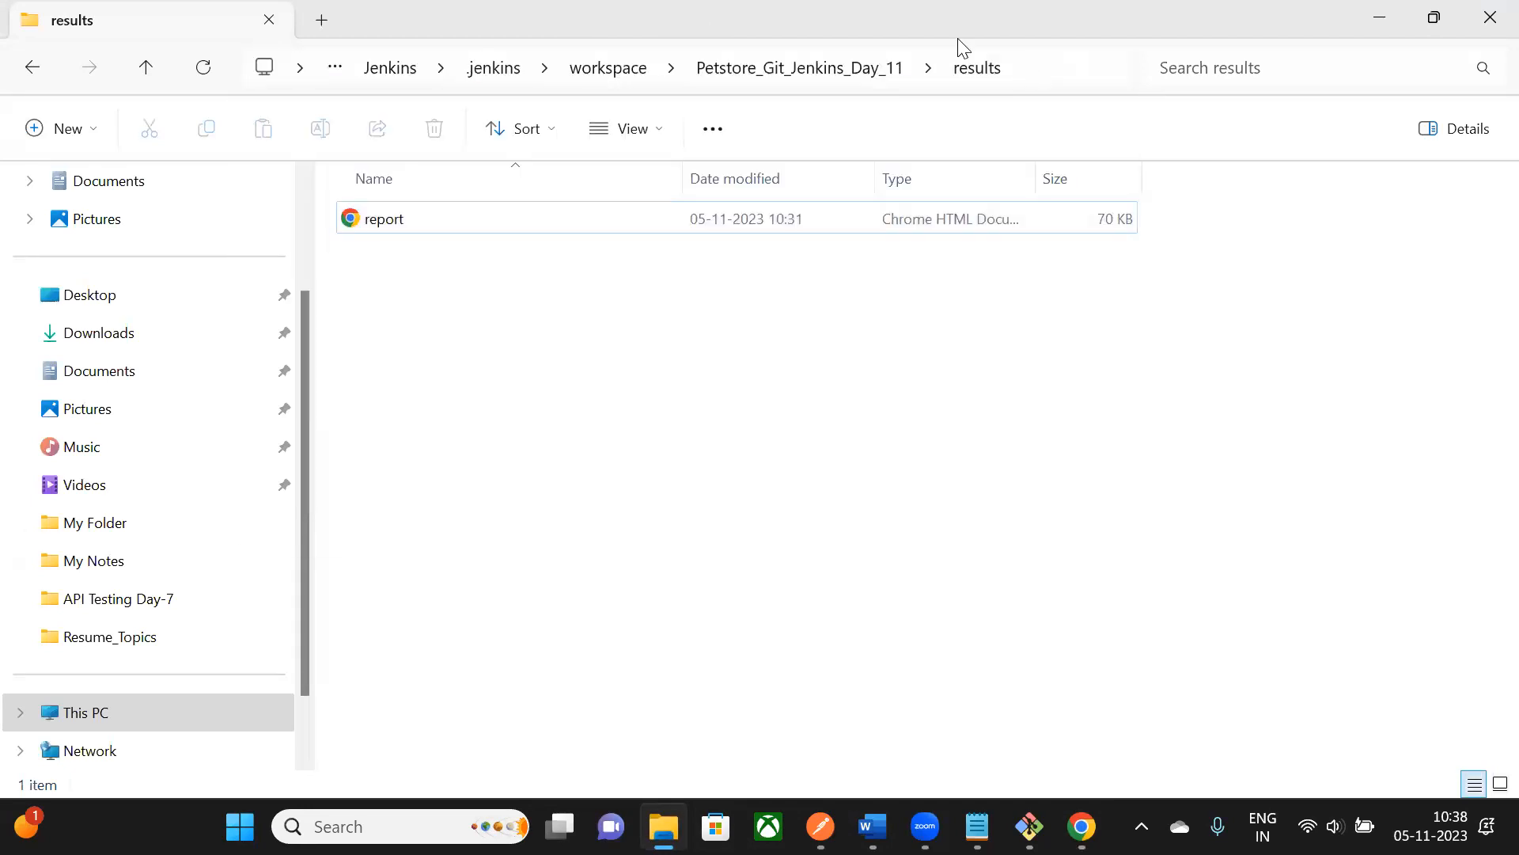
left_click(372, 228)
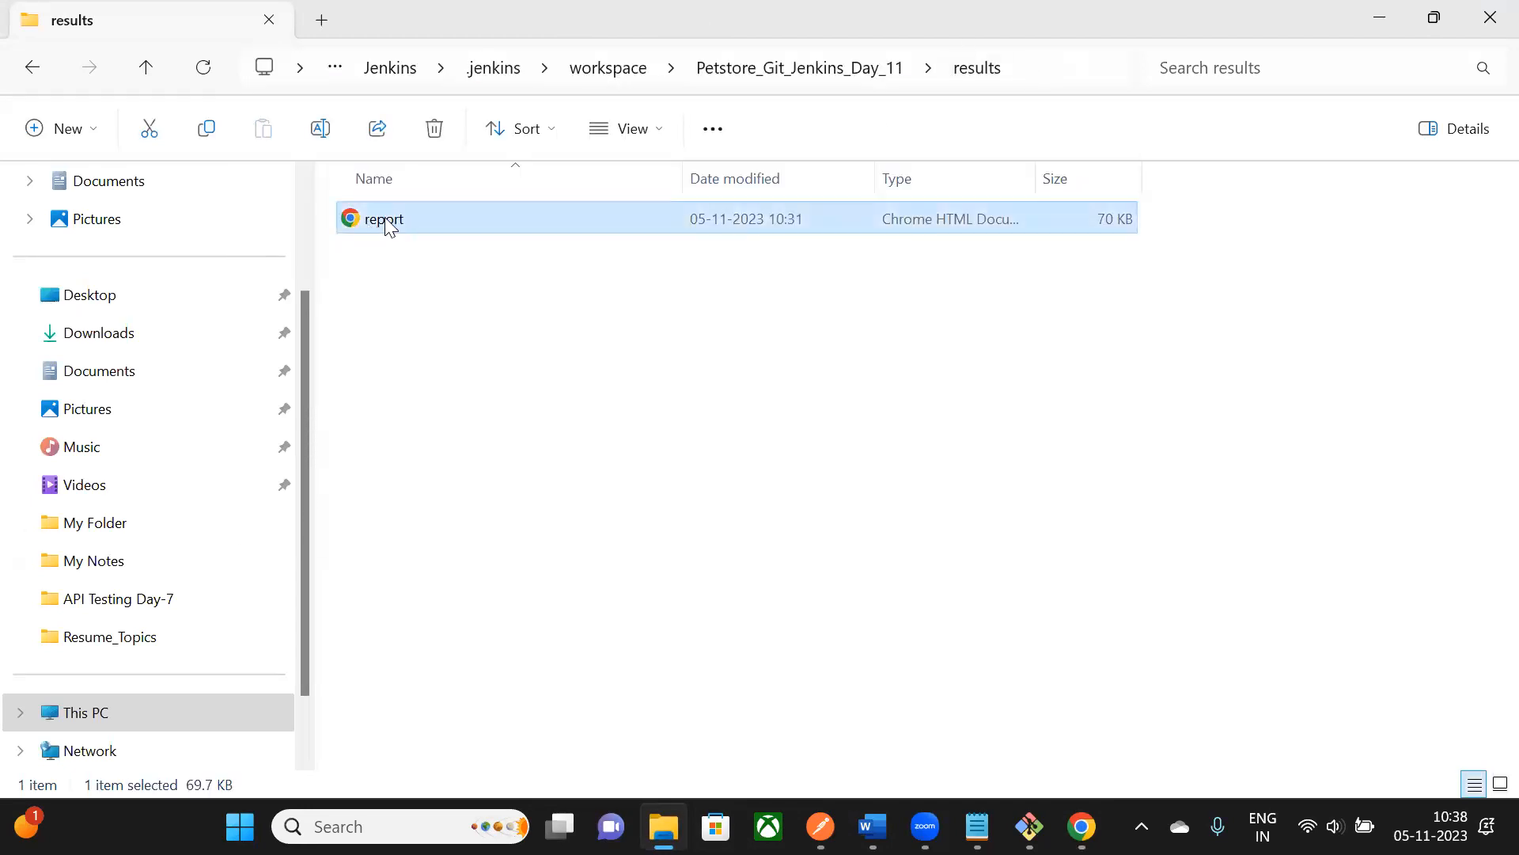
key("alt+Tab")
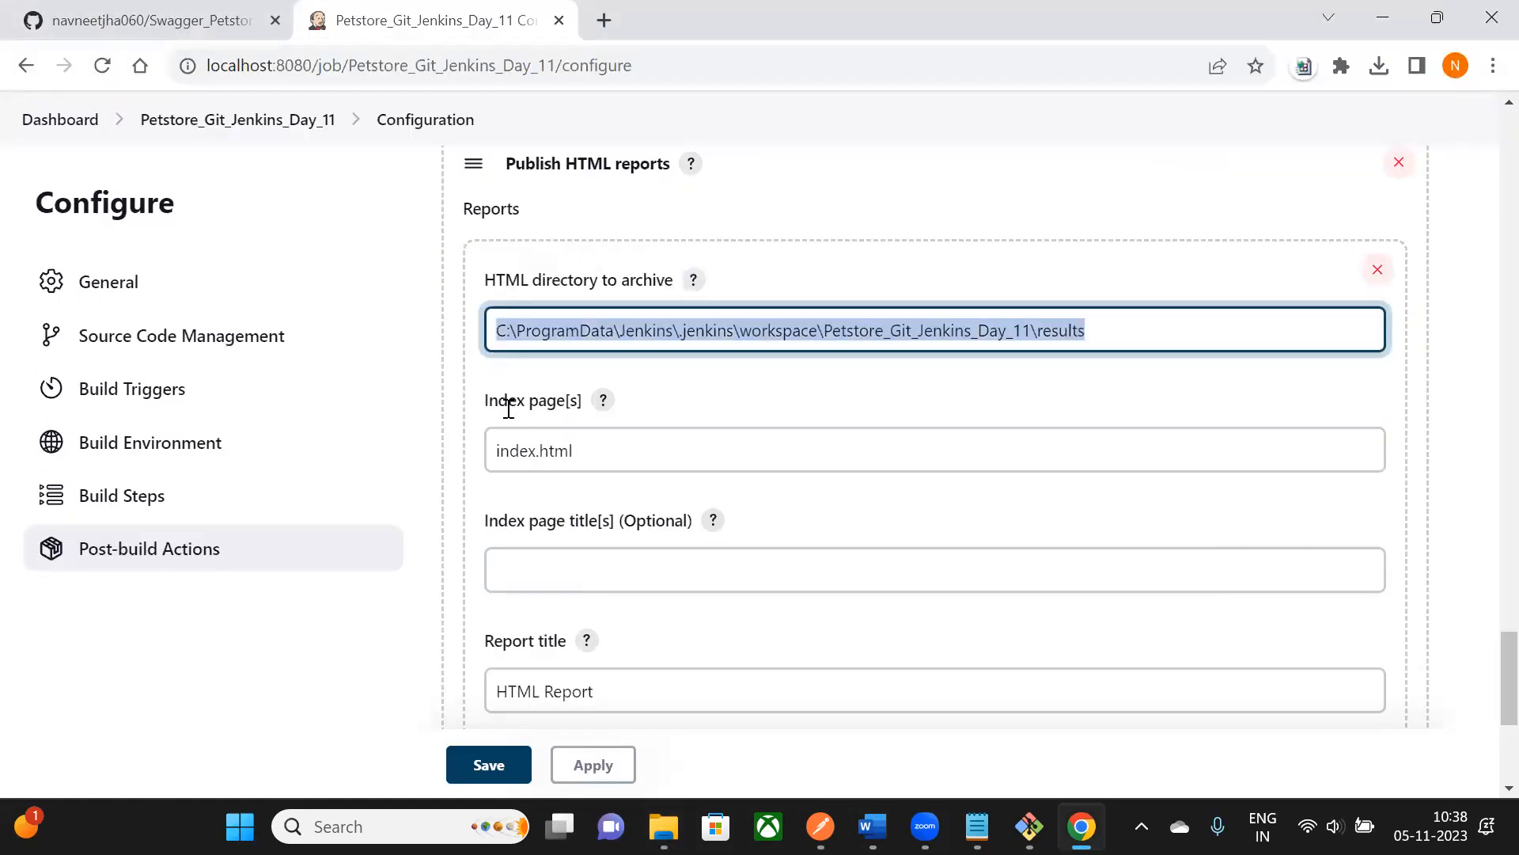
- Change the Index page[s] value from index.html to report.html, as in the notes
left_click(580, 448)
scroll(580, 448, "down", 1)
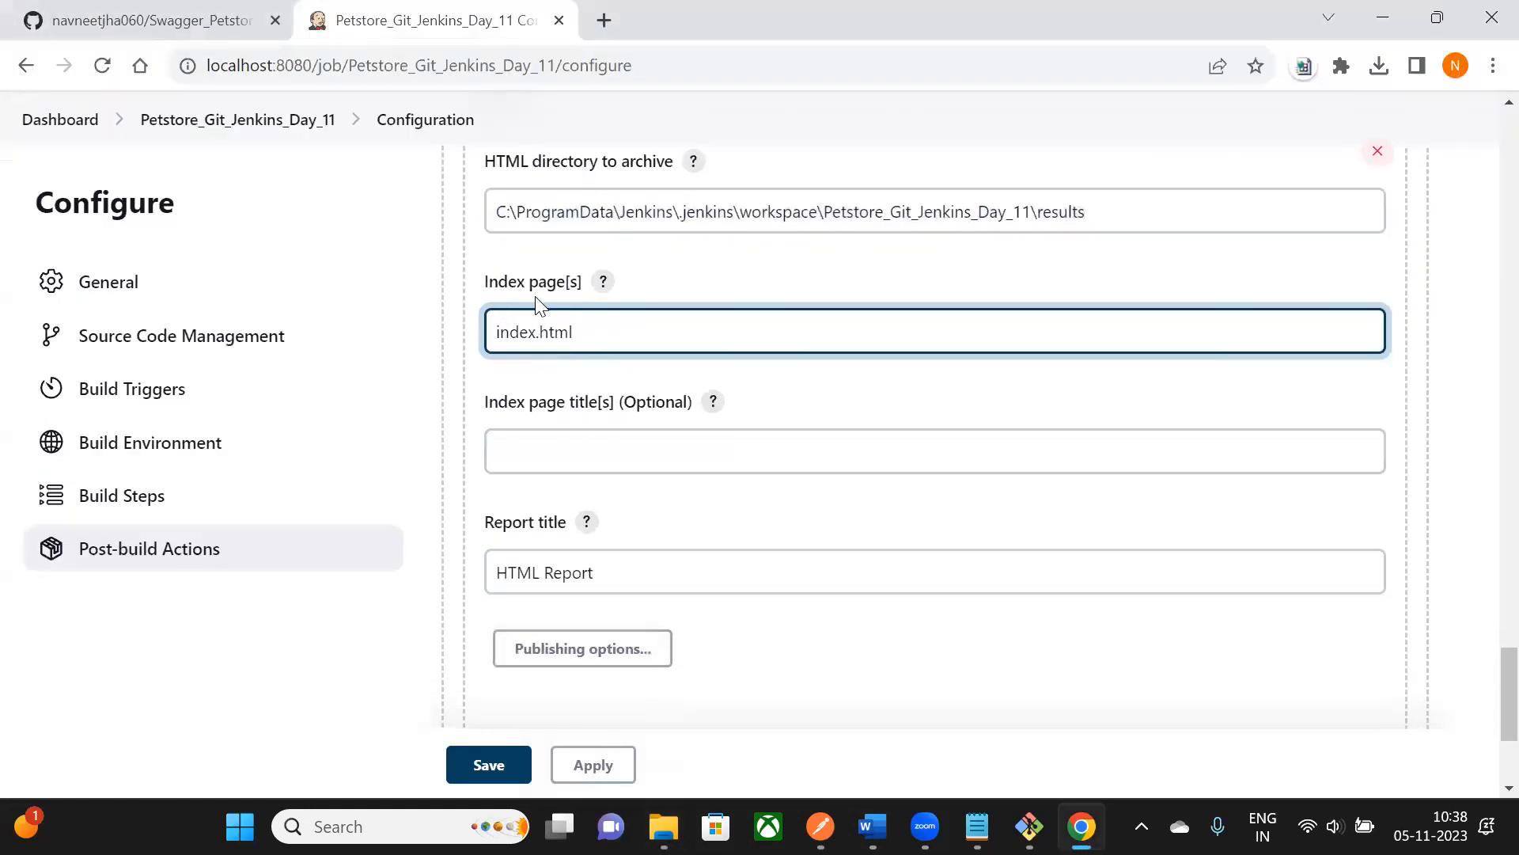
key("alt+Tab")
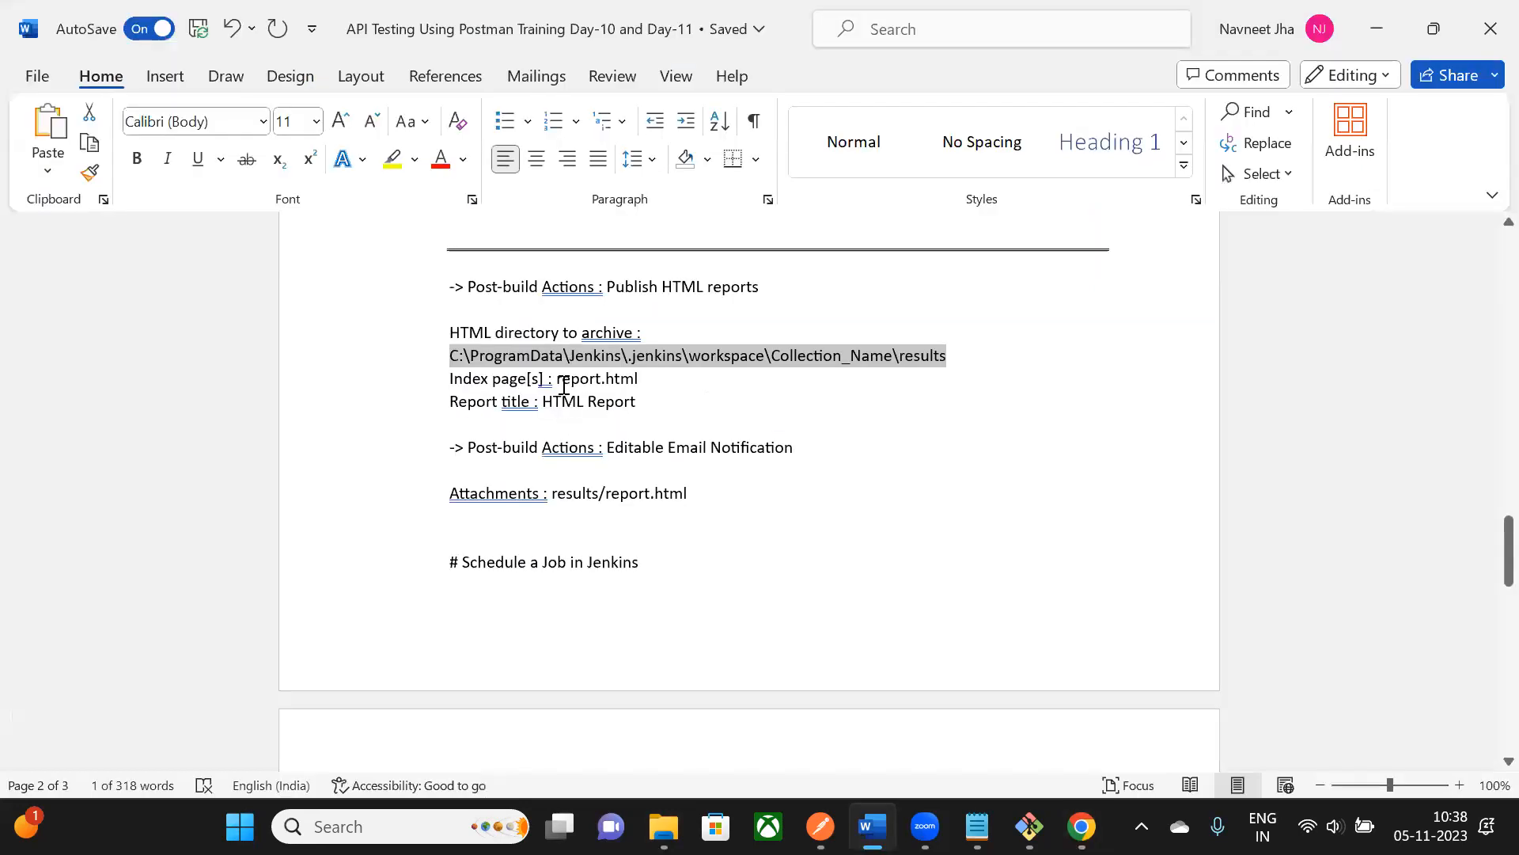
left_click_drag(448, 378, 639, 379)
left_click(586, 424)
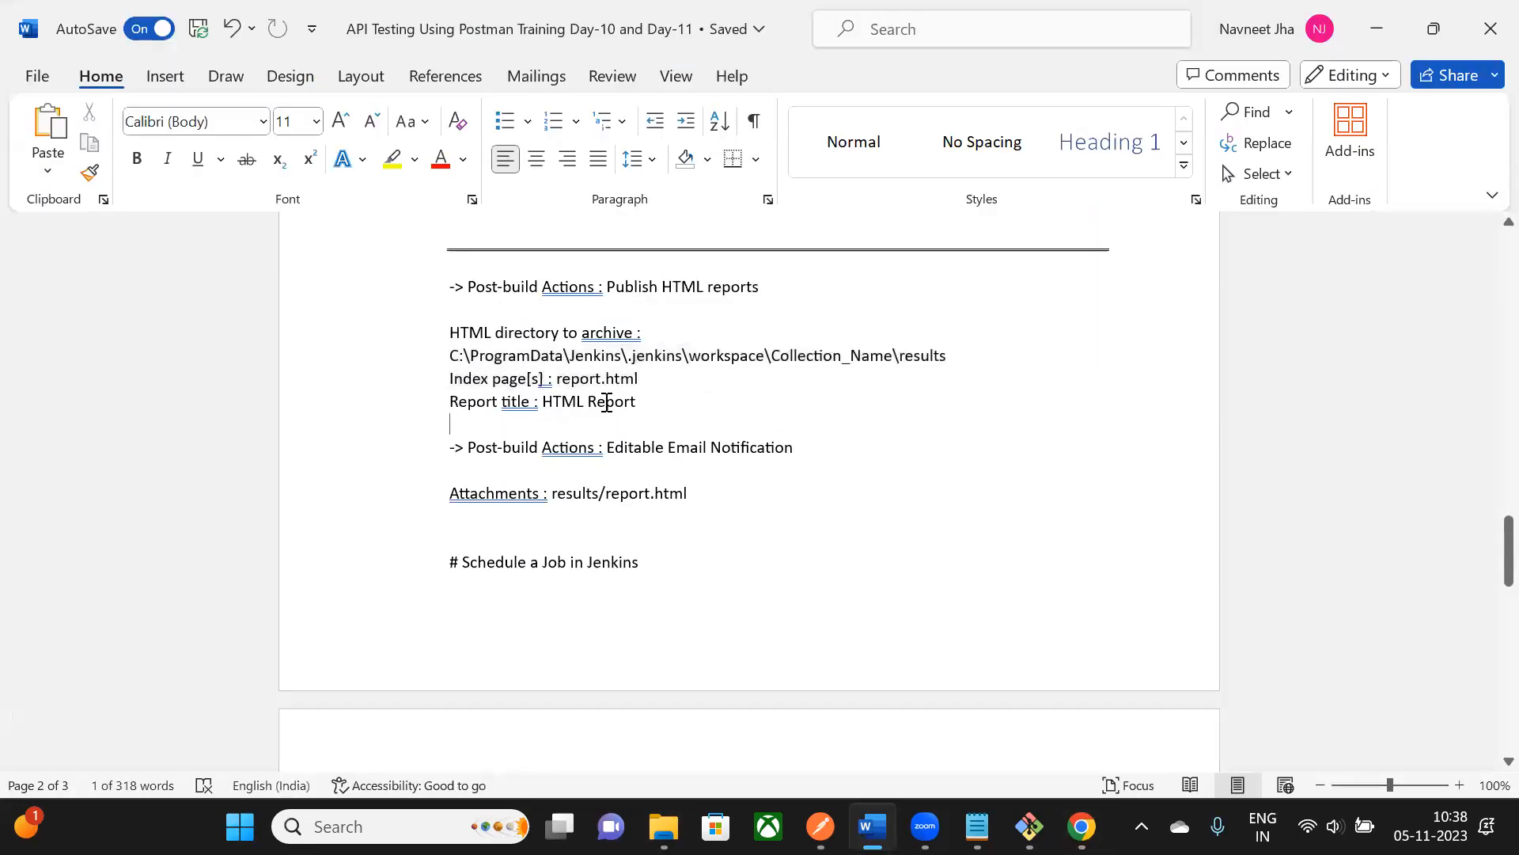
mouse_move(548, 379)
left_mouse_down()
mouse_move(640, 379)
mouse_move(563, 378)
left_mouse_up()
left_click(651, 380)
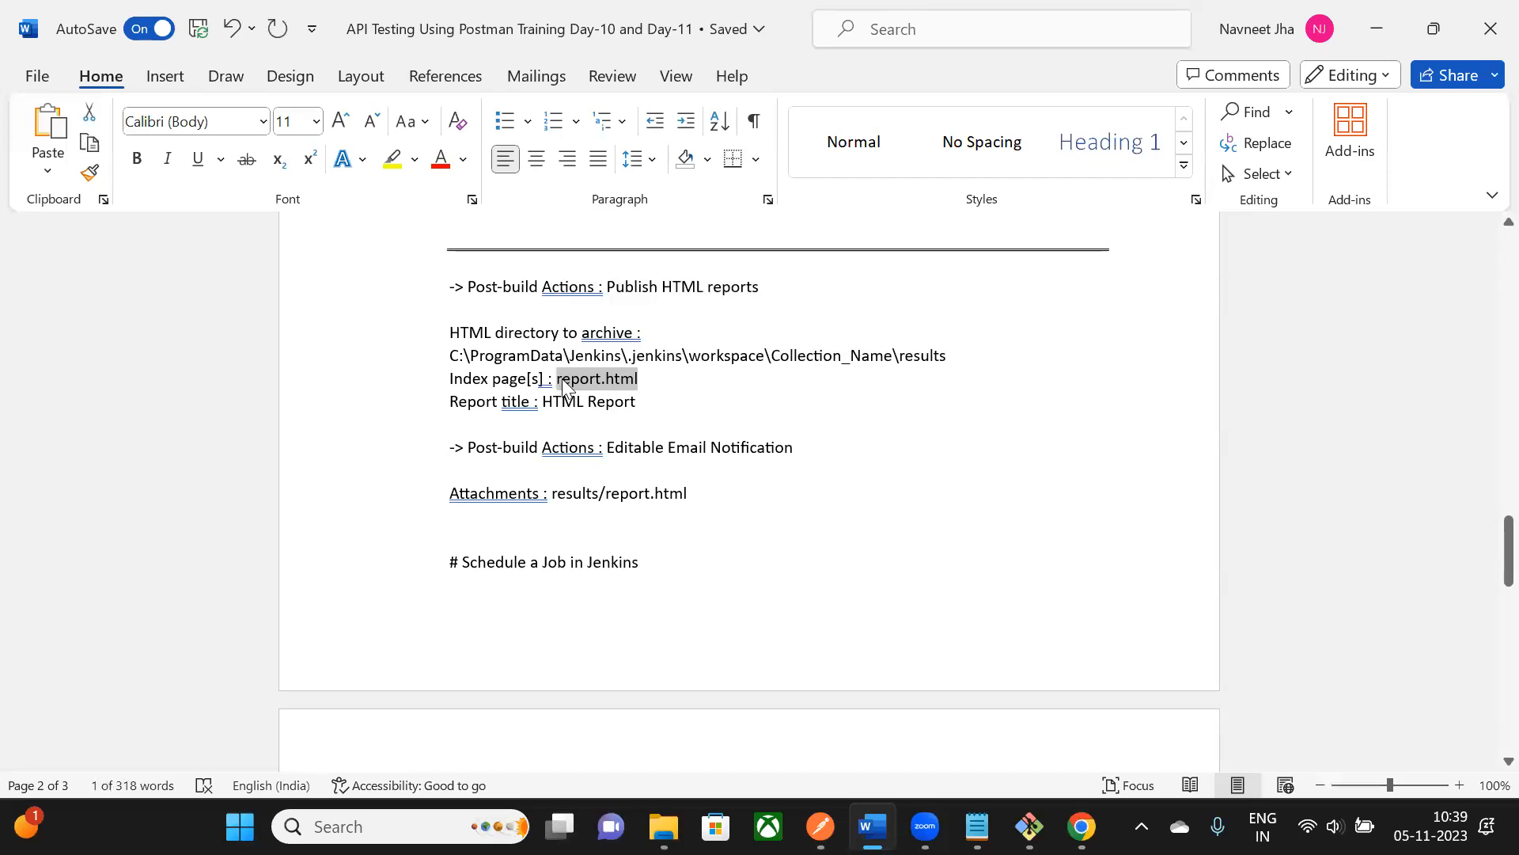
key("alt+Tab")
left_click_drag(503, 212, 1104, 202)
left_click(613, 324)
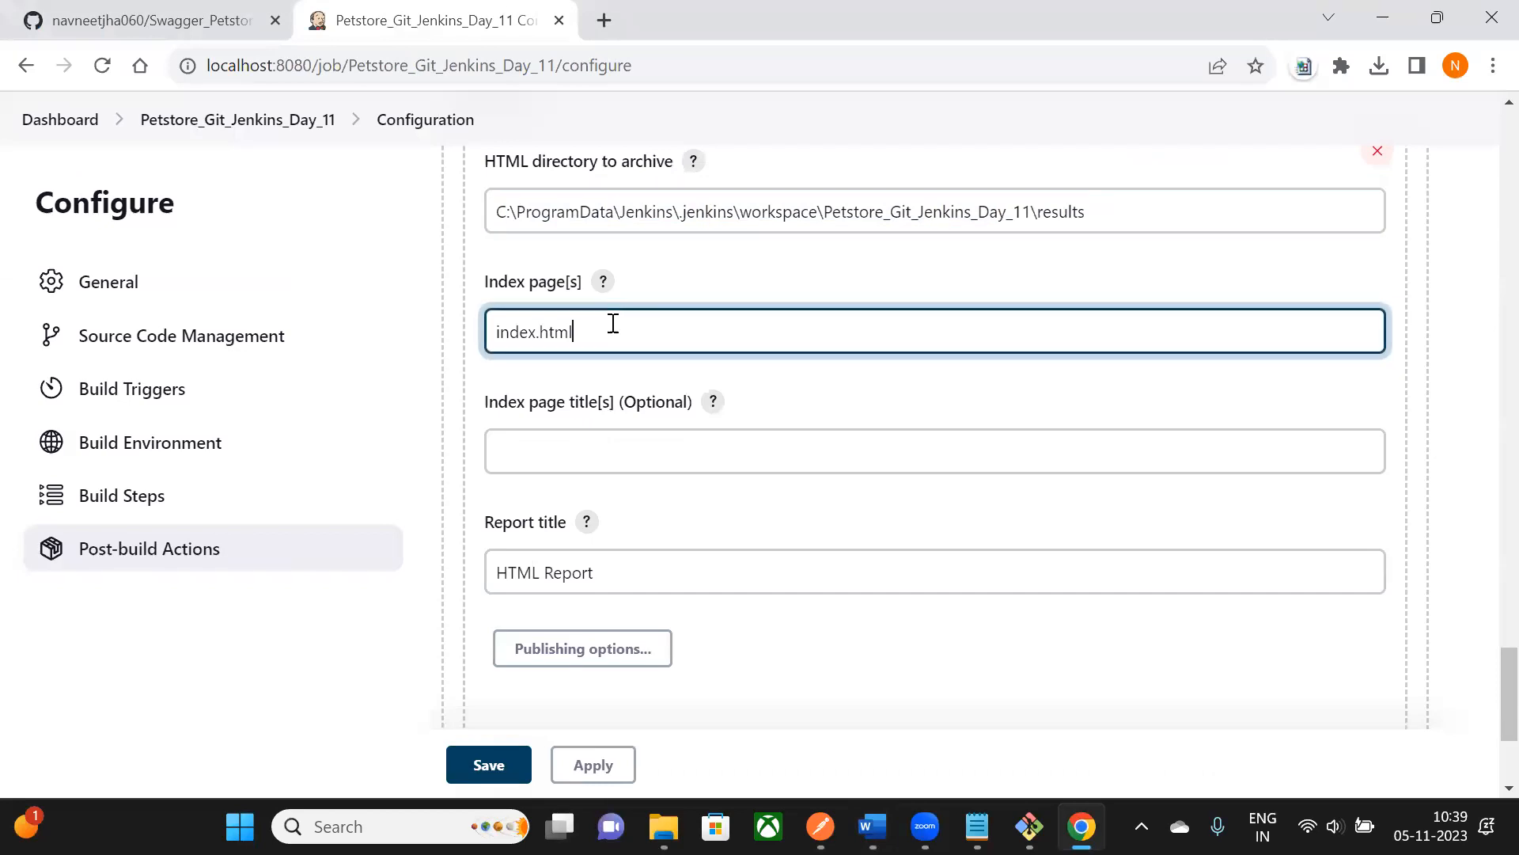
left_click_drag(614, 324, 498, 326)
type("report.html")
left_click_drag(499, 339, 612, 345)
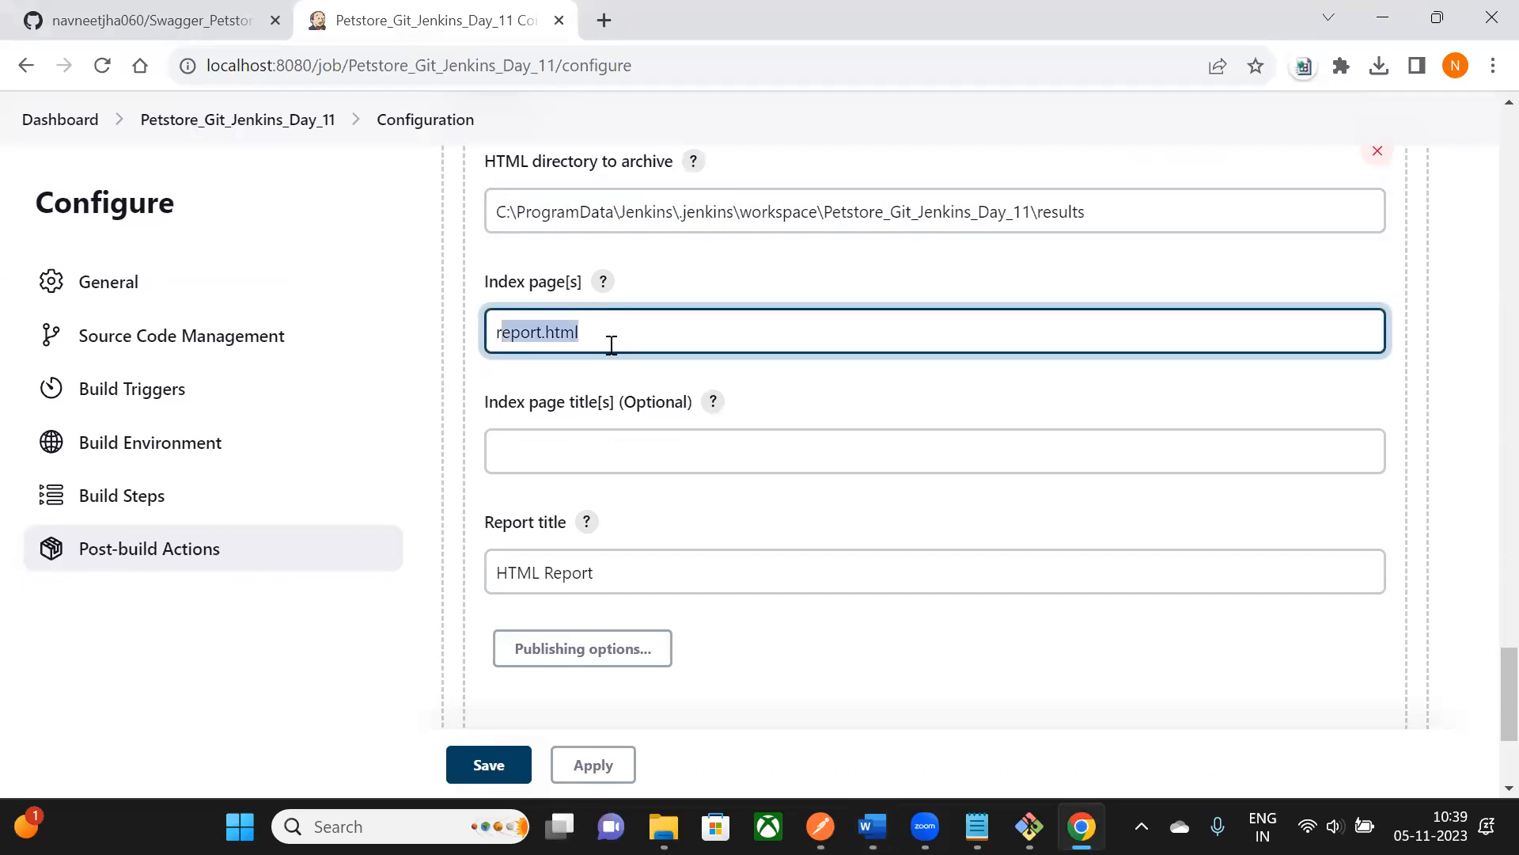
scroll(611, 345, "down", 1)
- Replace the report title 'HTML Report' with 'My Report Day 11'
left_click_drag(486, 284, 687, 283)
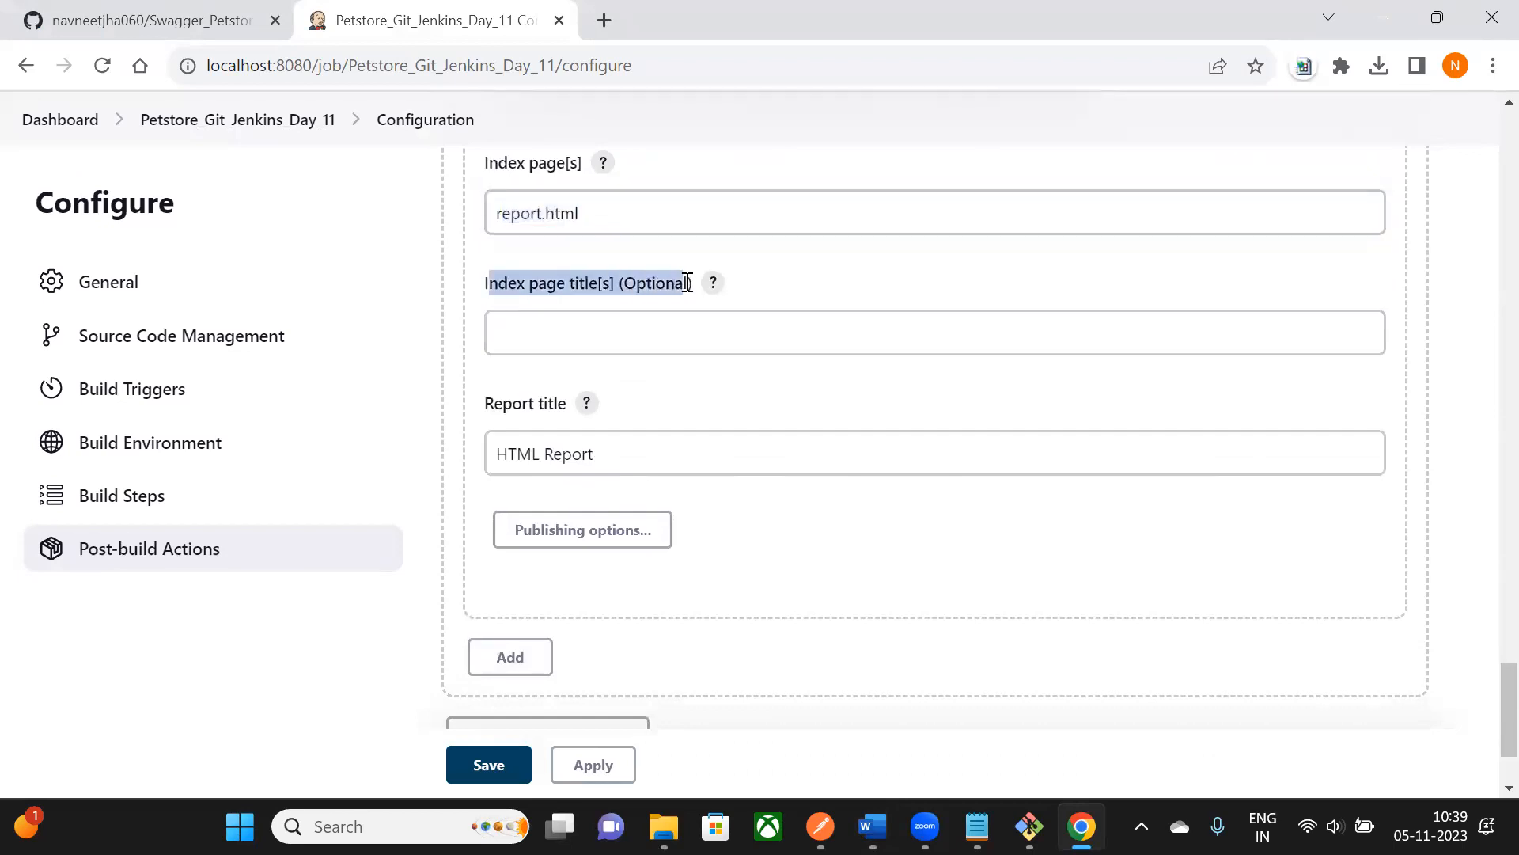
scroll(674, 414, "down", 1)
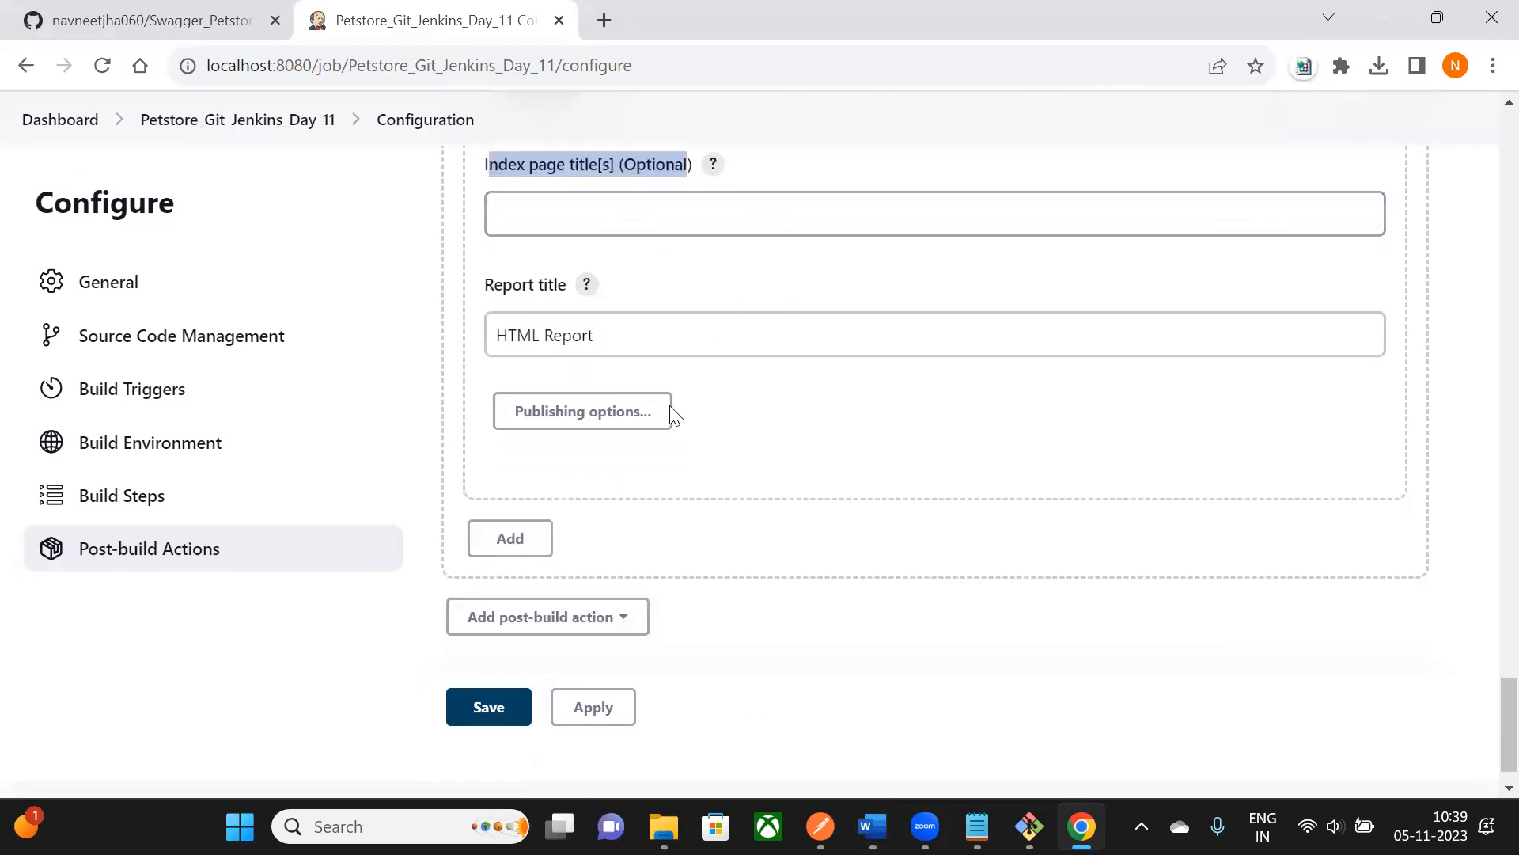
left_click(577, 335)
left_click(504, 334)
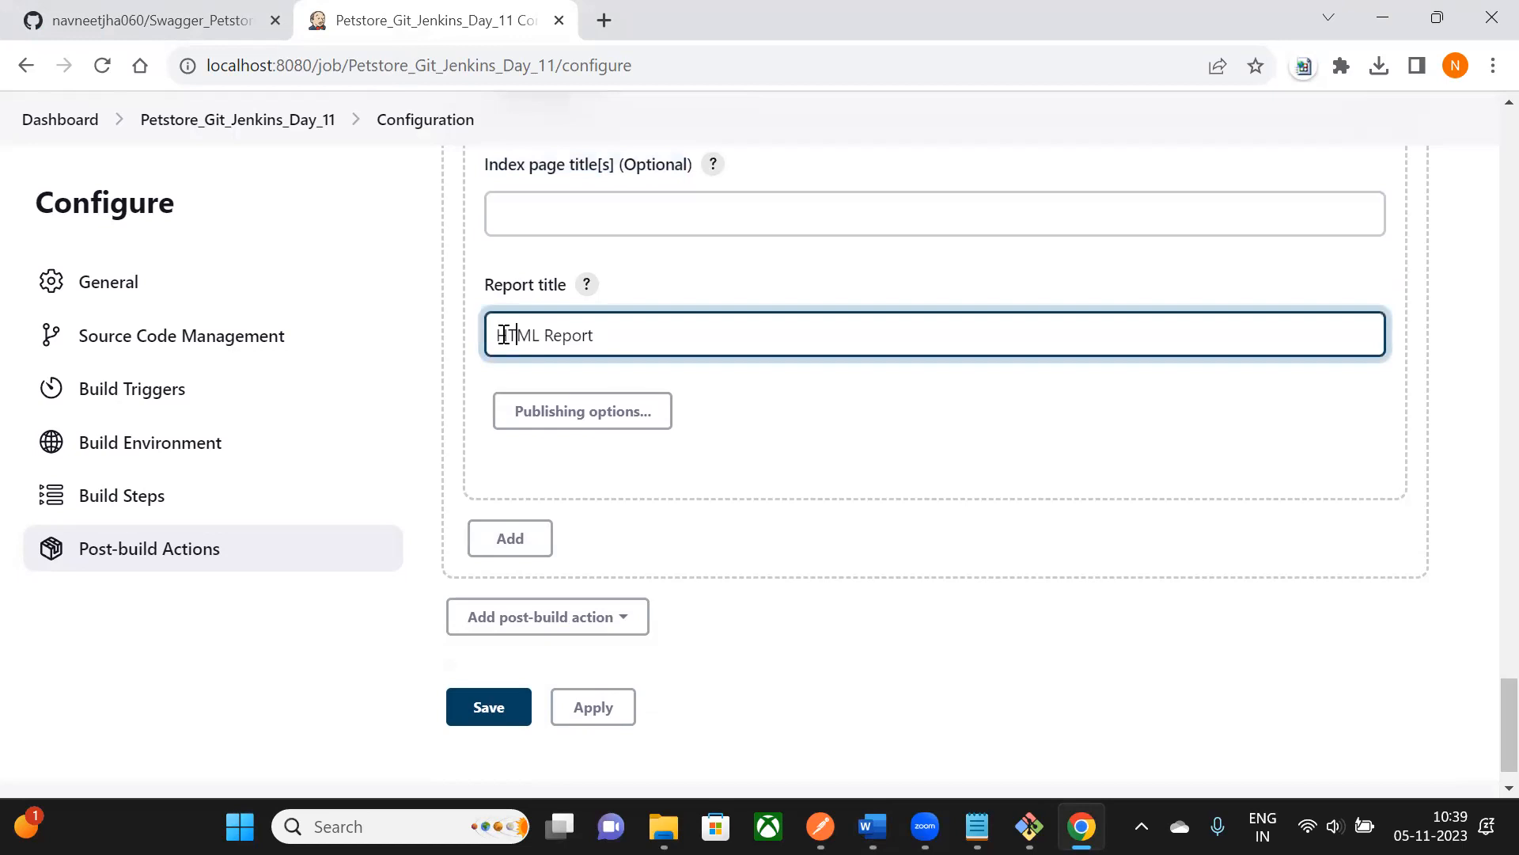
triple_click(504, 335)
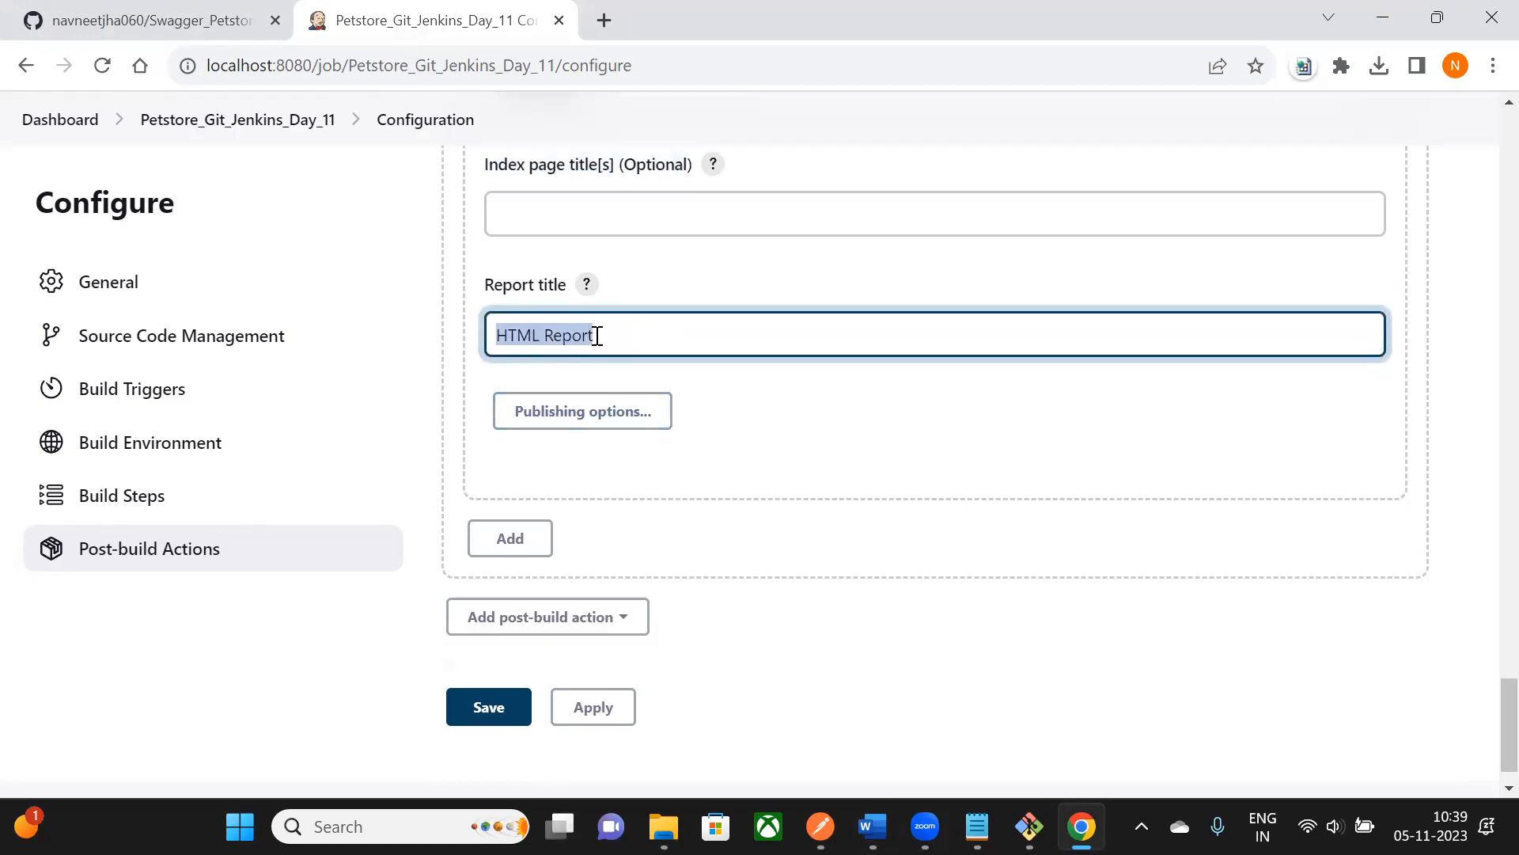
left_click_drag(597, 337, 450, 334)
type("My")
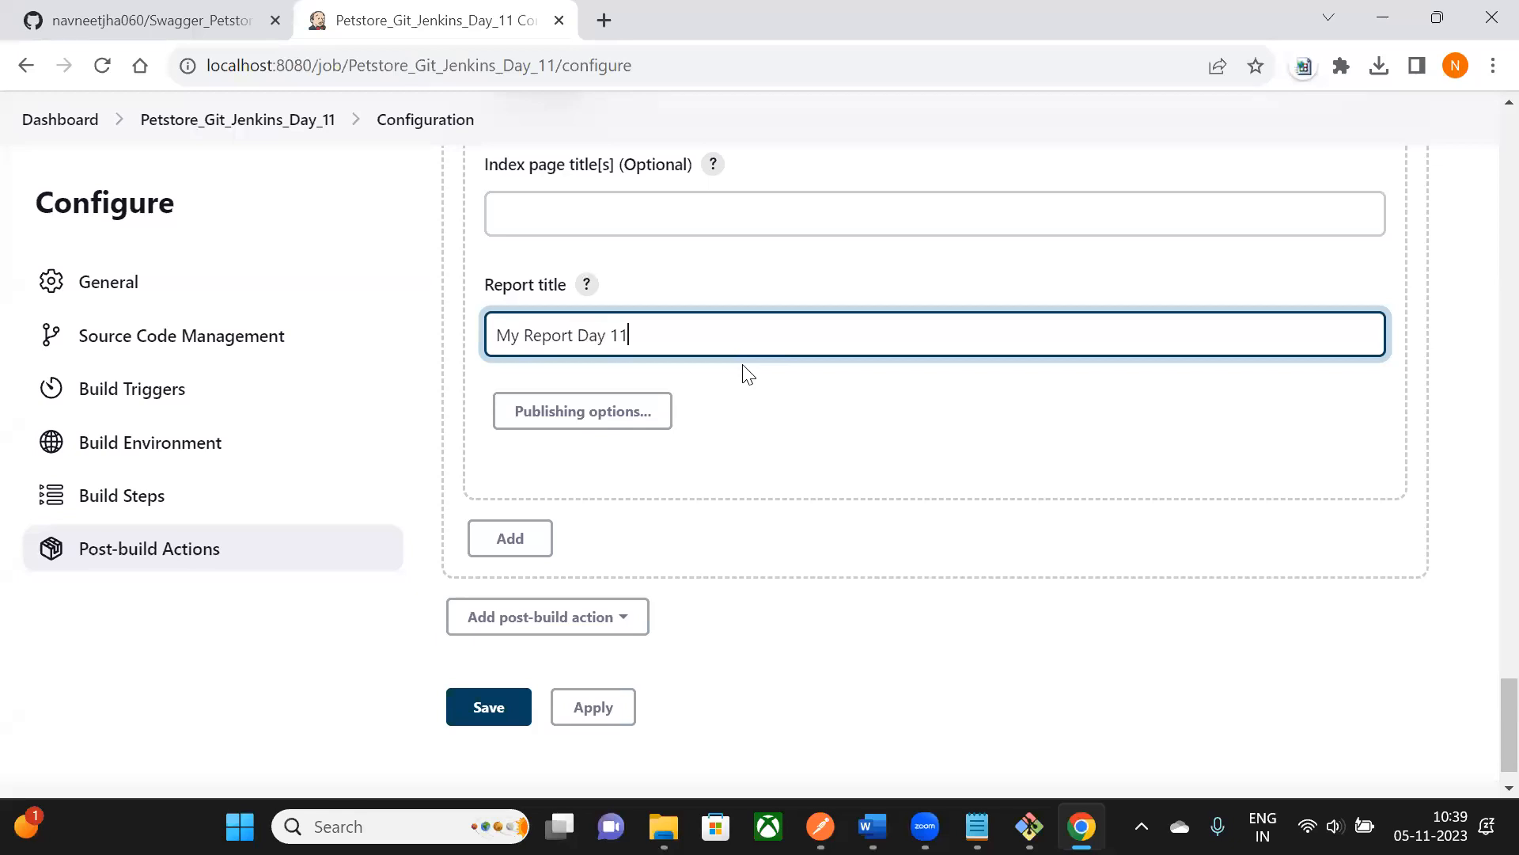
- Save the job configuration
scroll(522, 649, "down", 1)
left_click(493, 669)
scroll(978, 503, "down", 1)
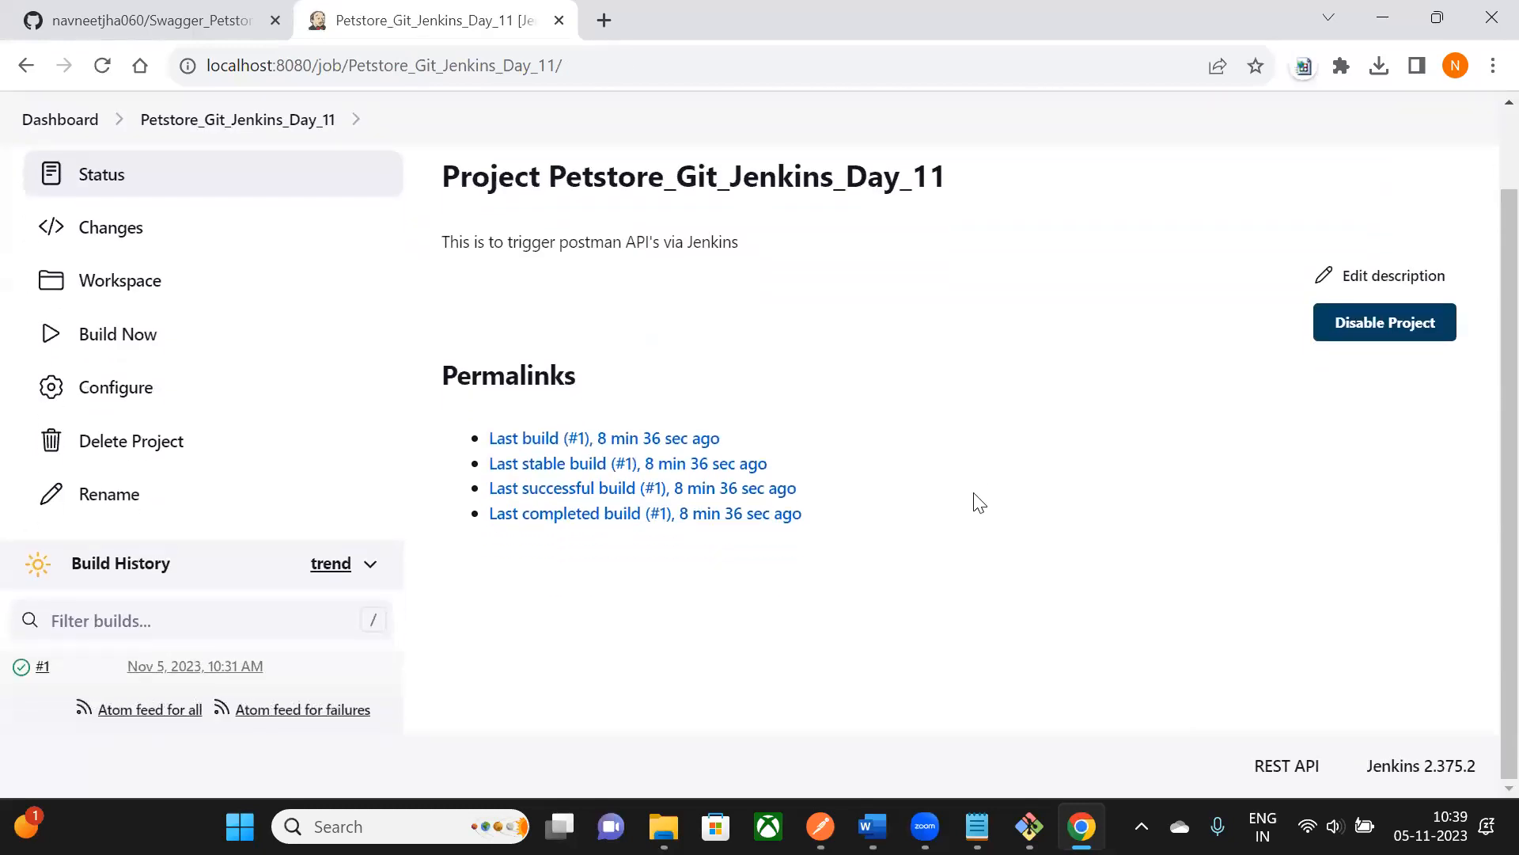
scroll(964, 499, "up", 1)
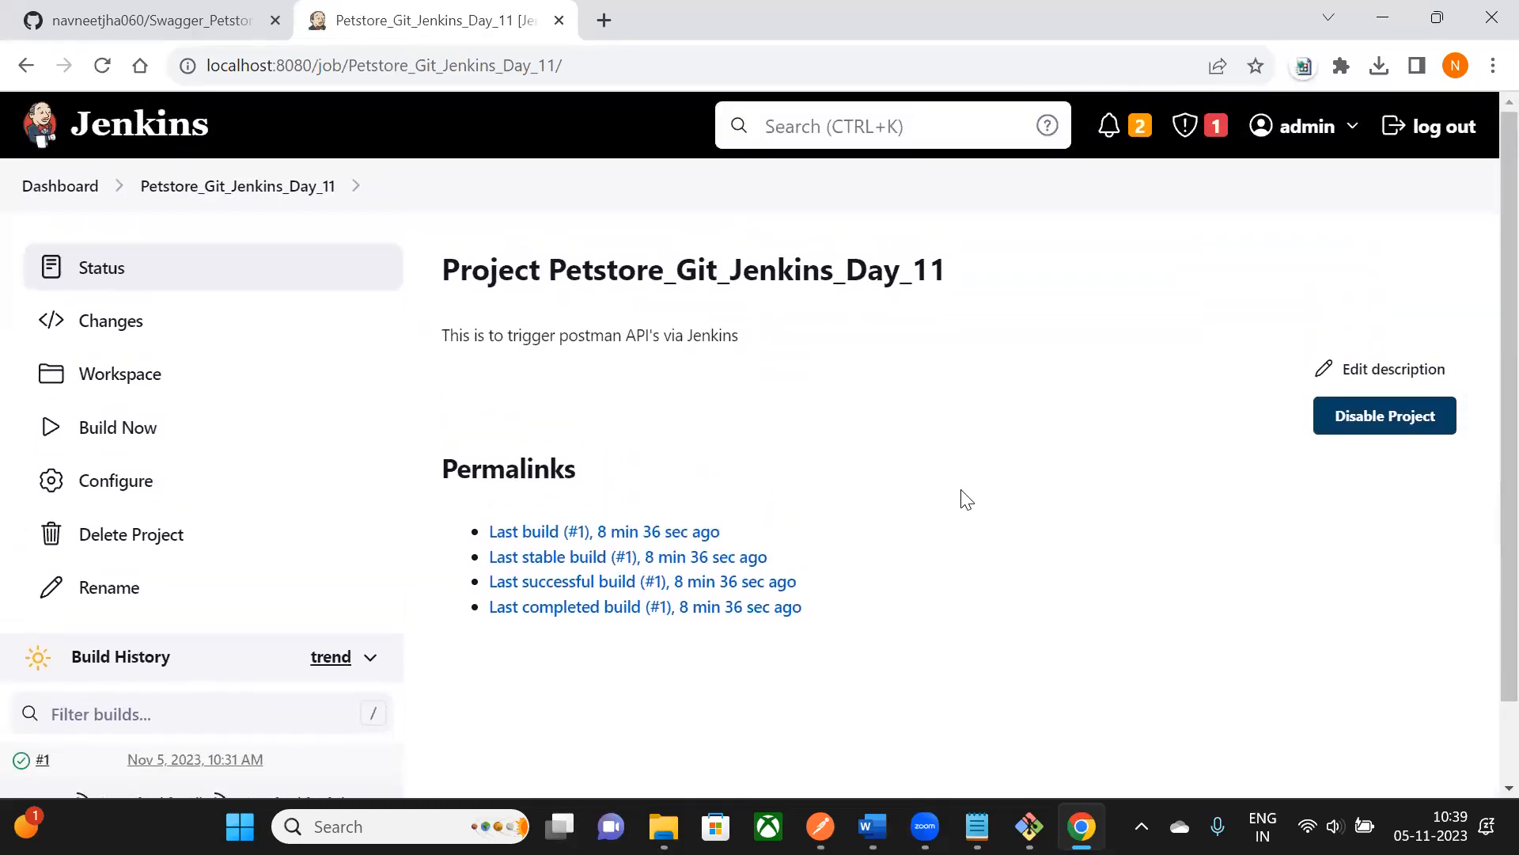
- Run build #2, reload the project page, and open the My Report Day 11 report
left_click(139, 439)
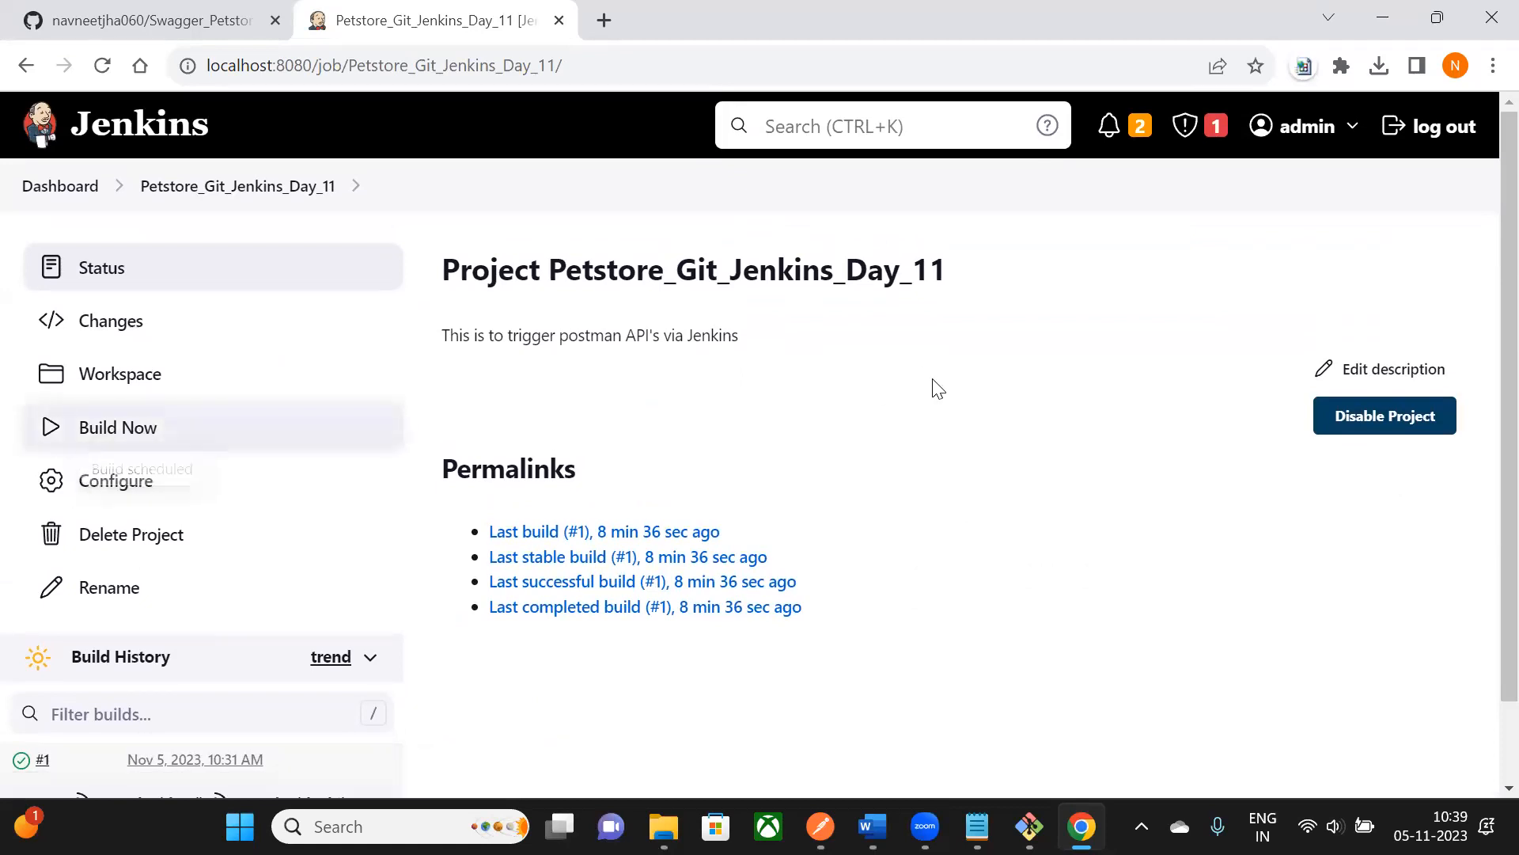
scroll(85, 543, "down", 1)
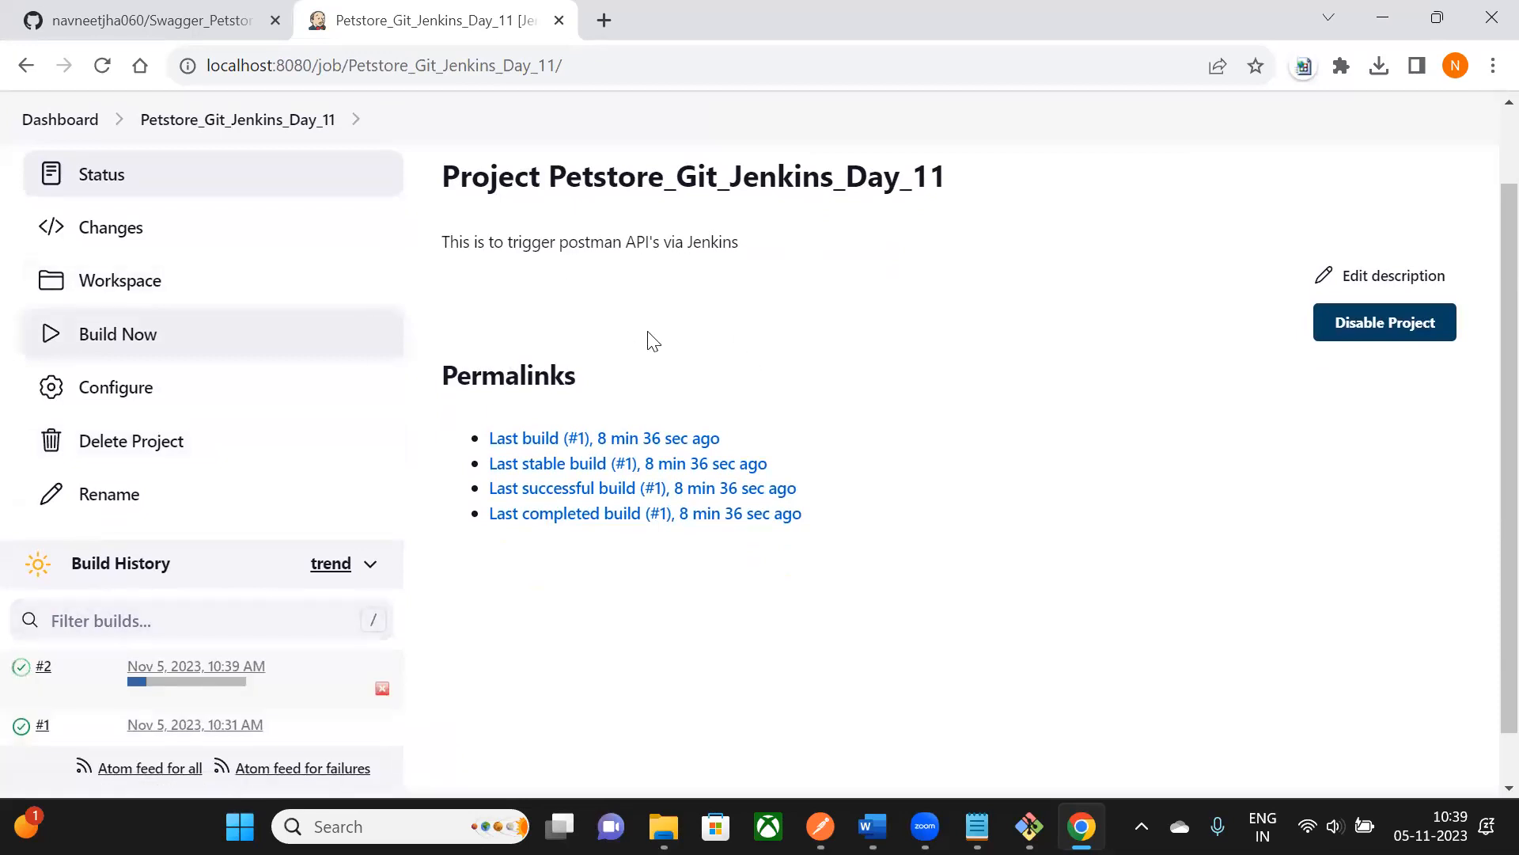
scroll(180, 563, "down", 1)
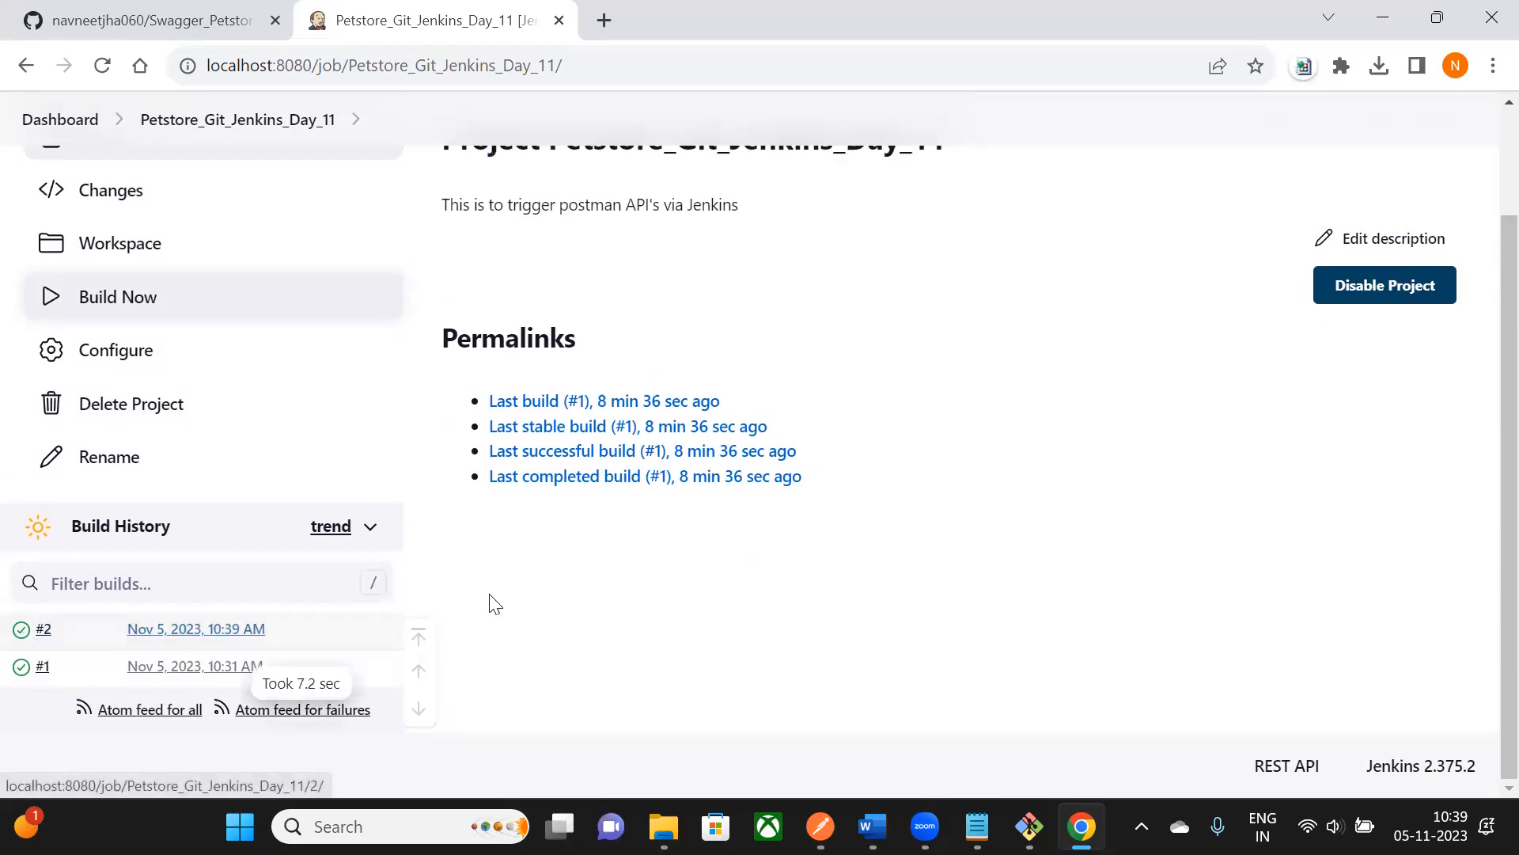
scroll(744, 567, "up", 2)
scroll(744, 570, "down", 2)
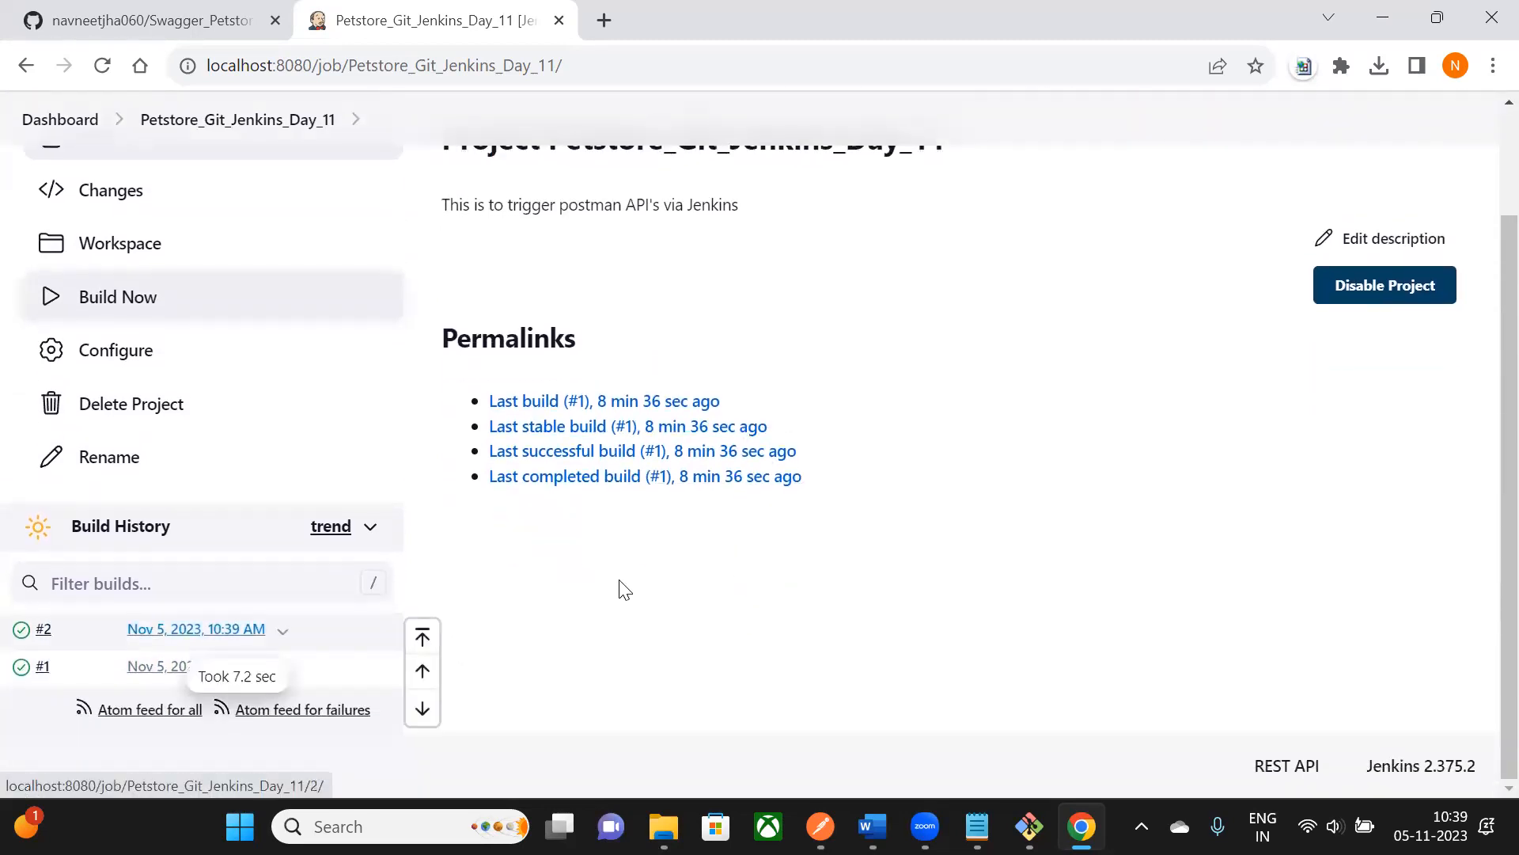
scroll(626, 589, "up", 2)
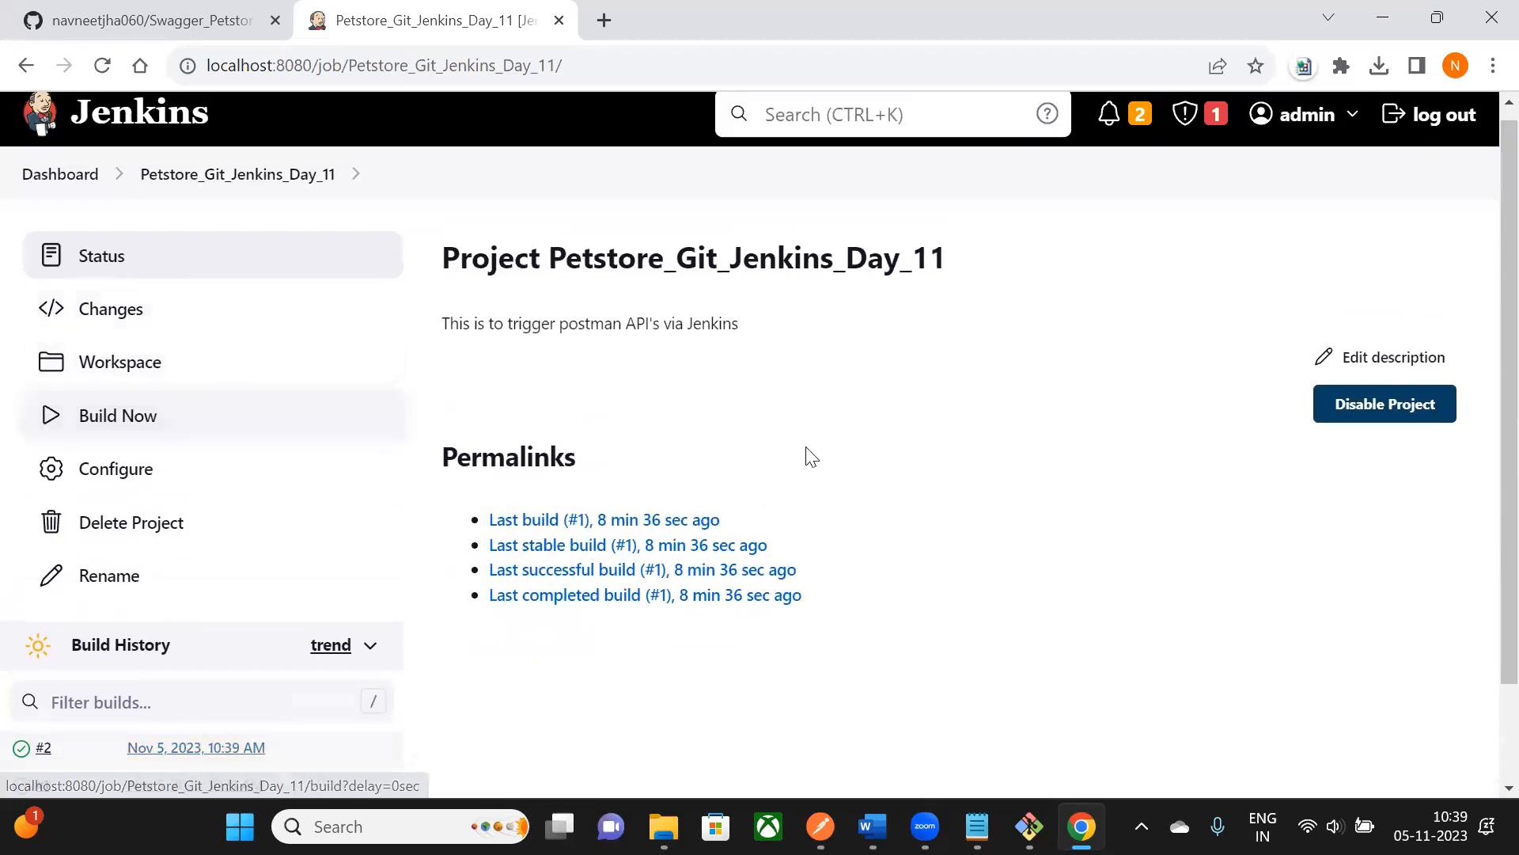
left_click(102, 65)
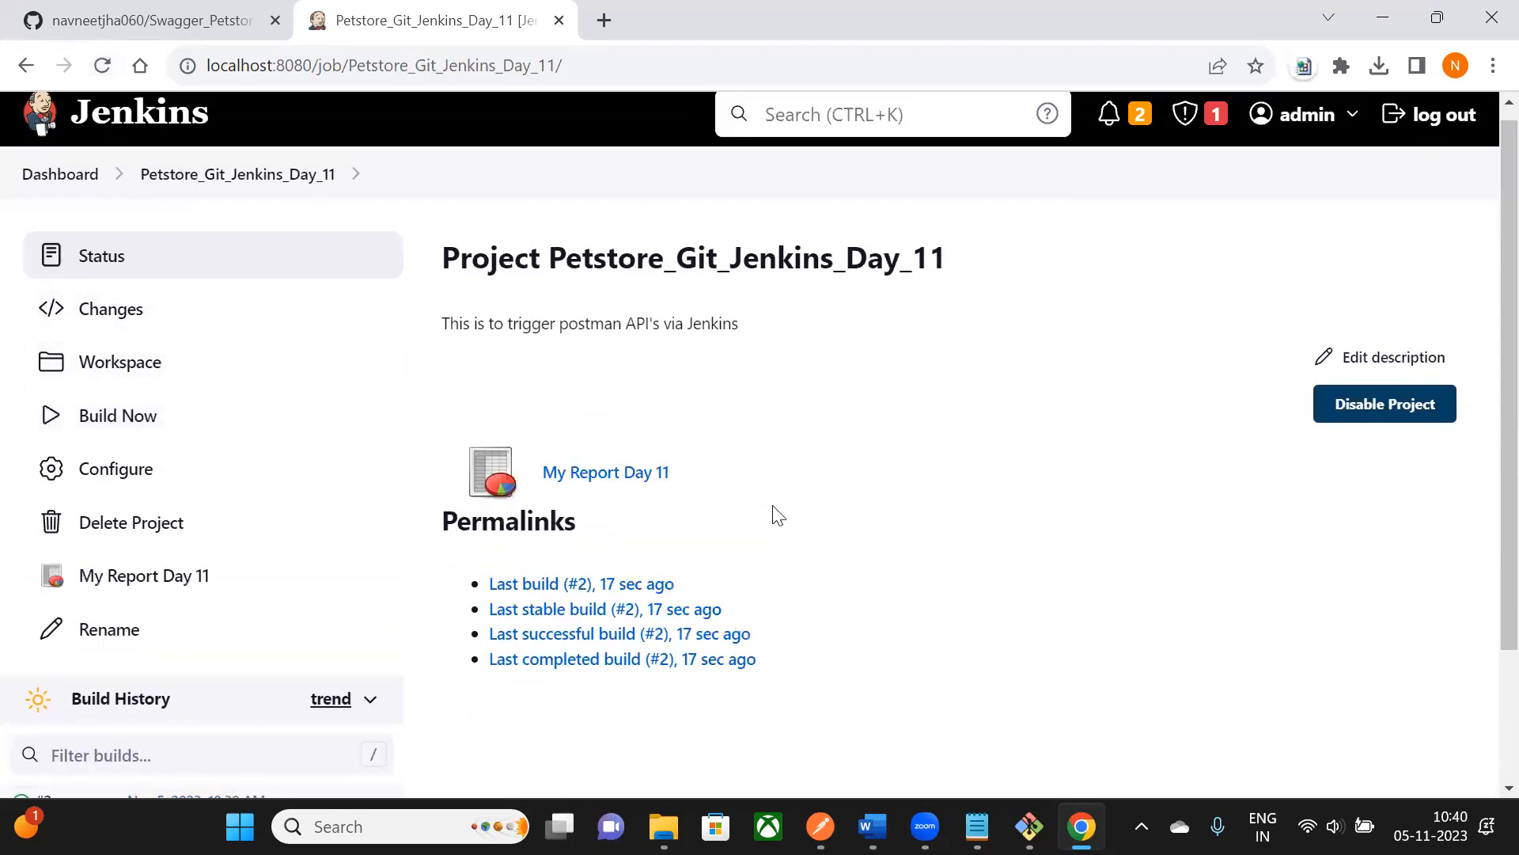
scroll(681, 399, "down", 1)
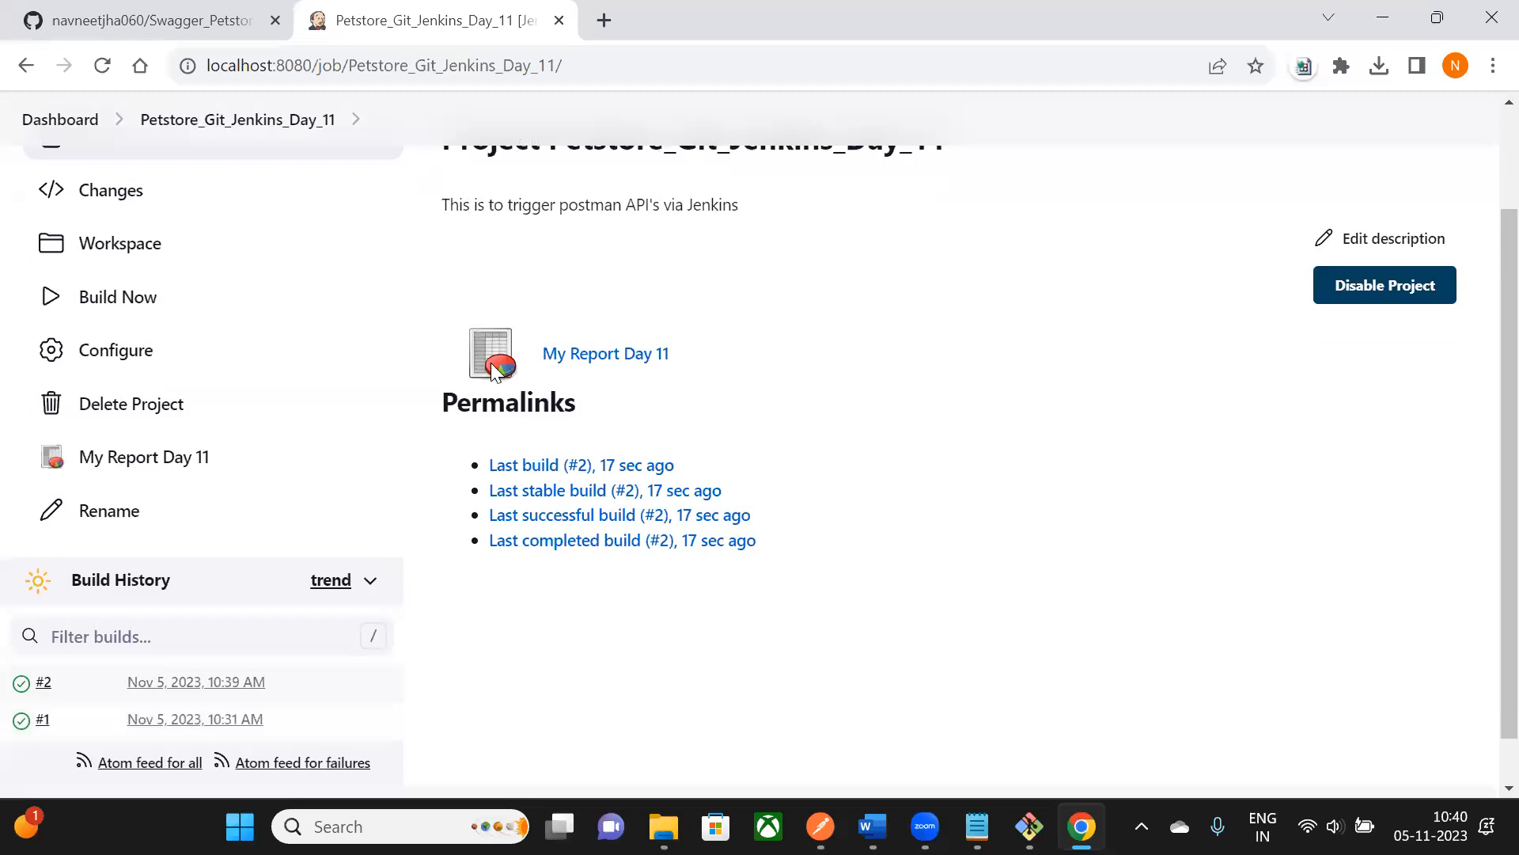
scroll(620, 359, "up", 2)
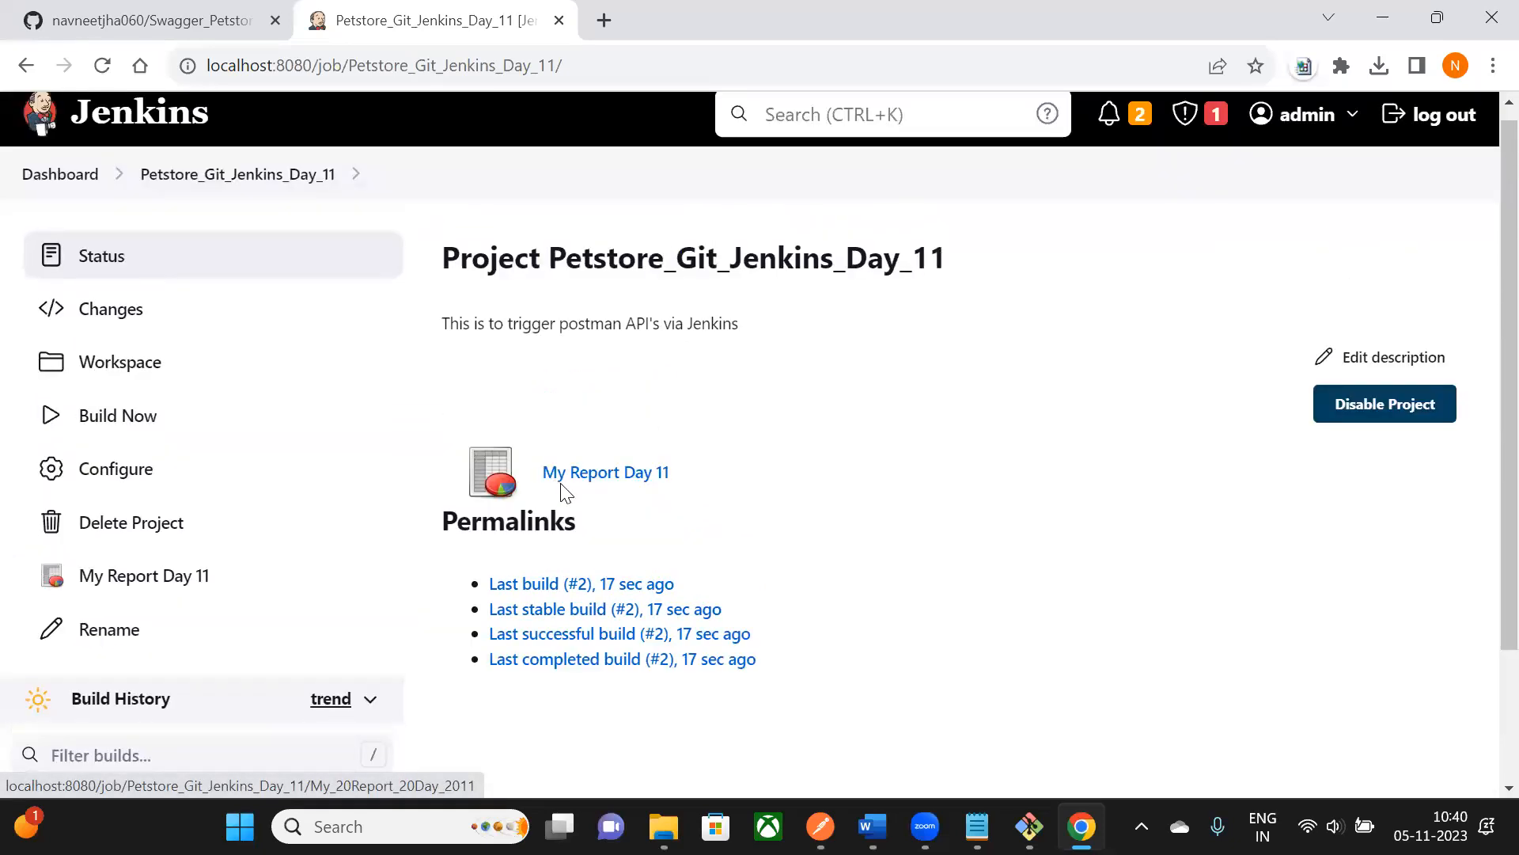
left_click(629, 475)
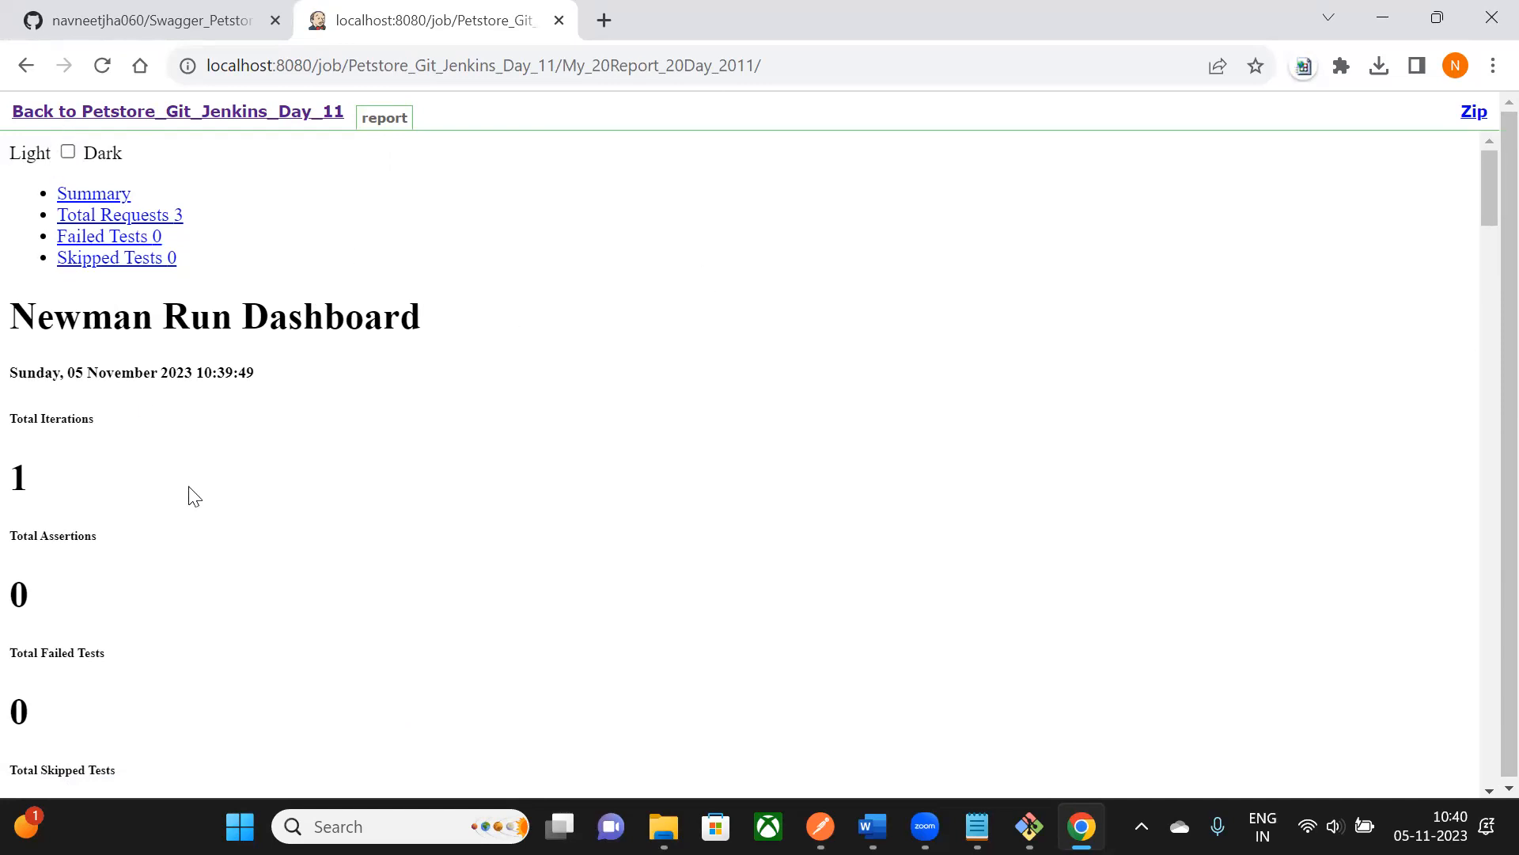
- Glance at the results folder in File Explorer, then minimize it to return to the dashboard
scroll(224, 519, "down", 1)
left_click(663, 826)
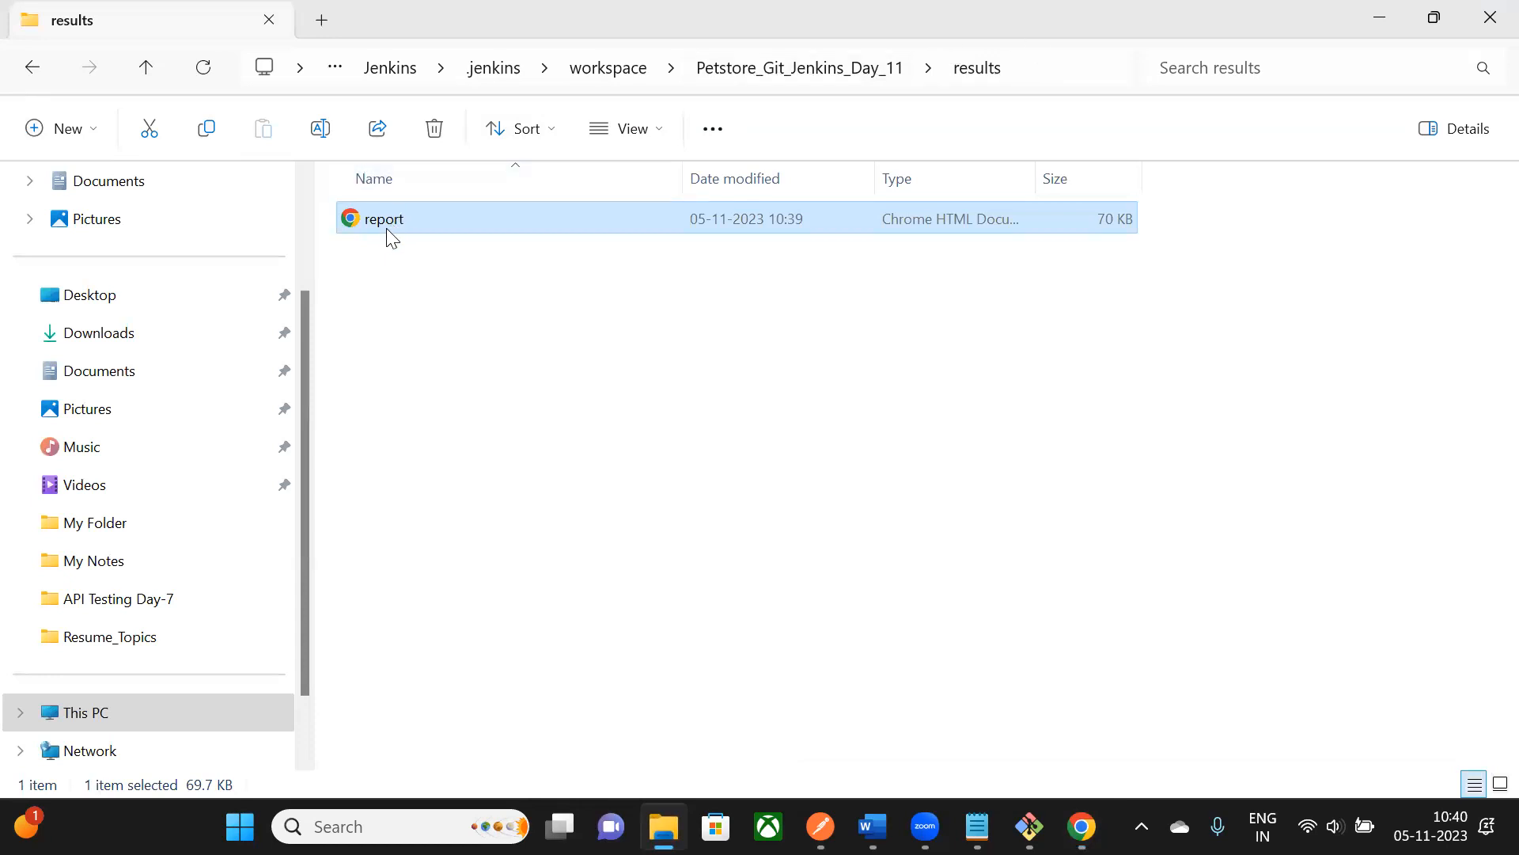
left_click(1380, 17)
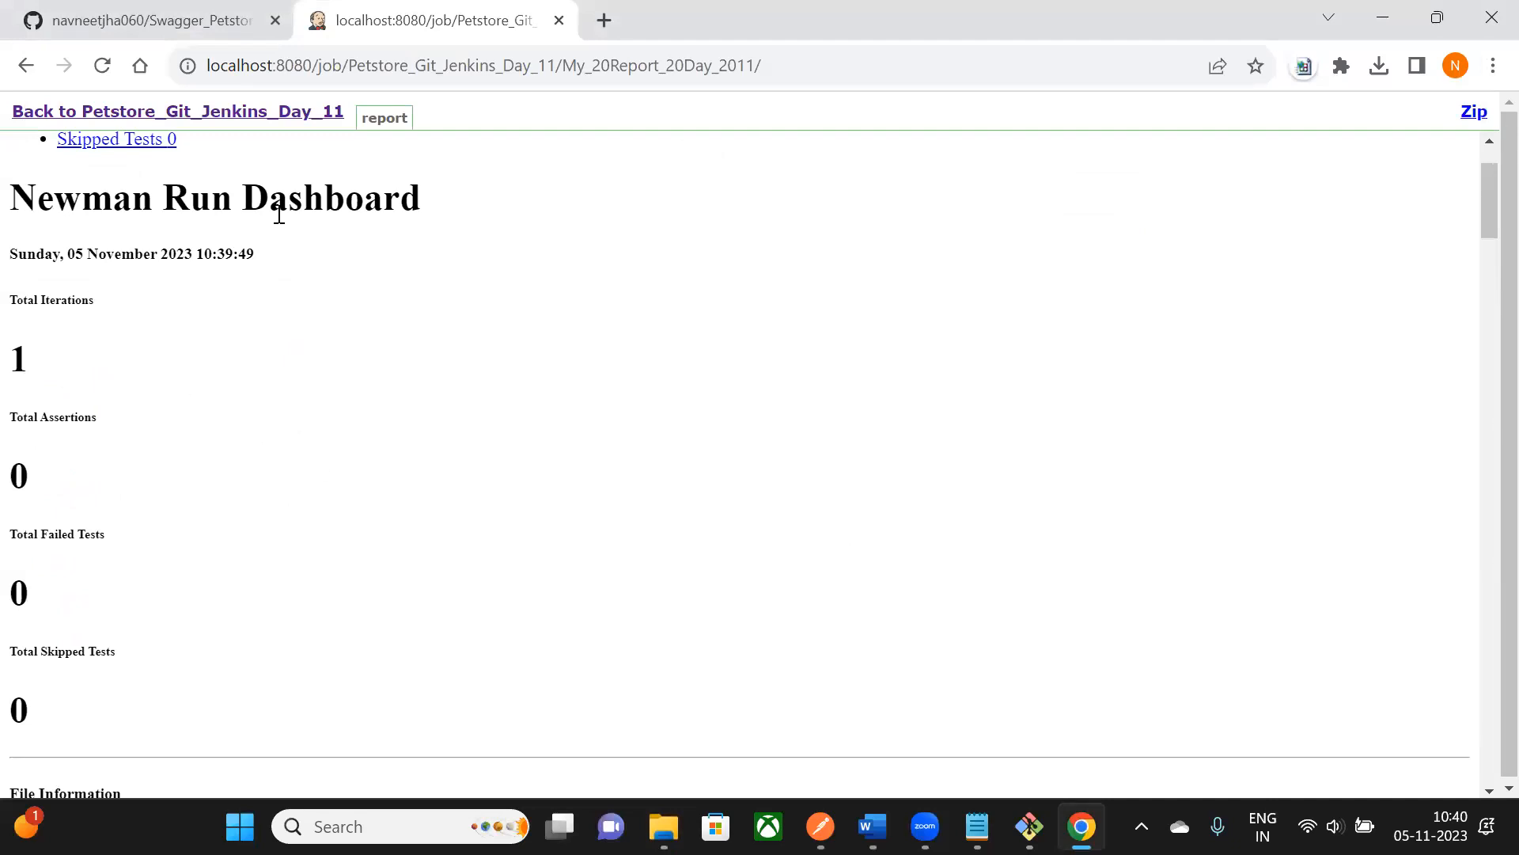
- Review the Newman Run Dashboard heading and its assertion, failed and skipped totals
left_click_drag(38, 197, 450, 219)
scroll(95, 273, "down", 1)
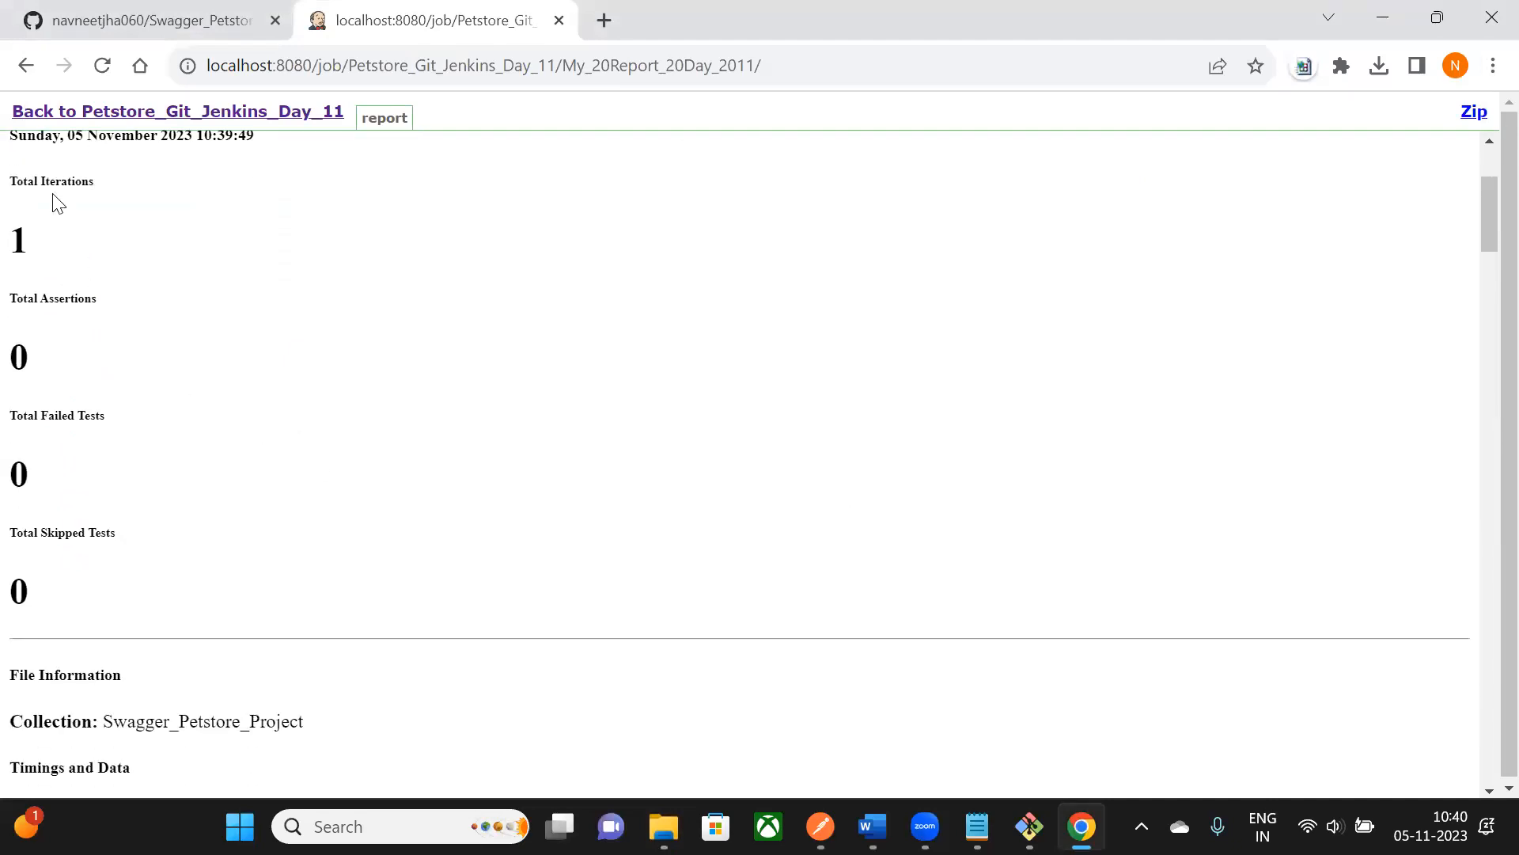
left_click_drag(50, 324, 51, 638)
scroll(51, 637, "down", 9)
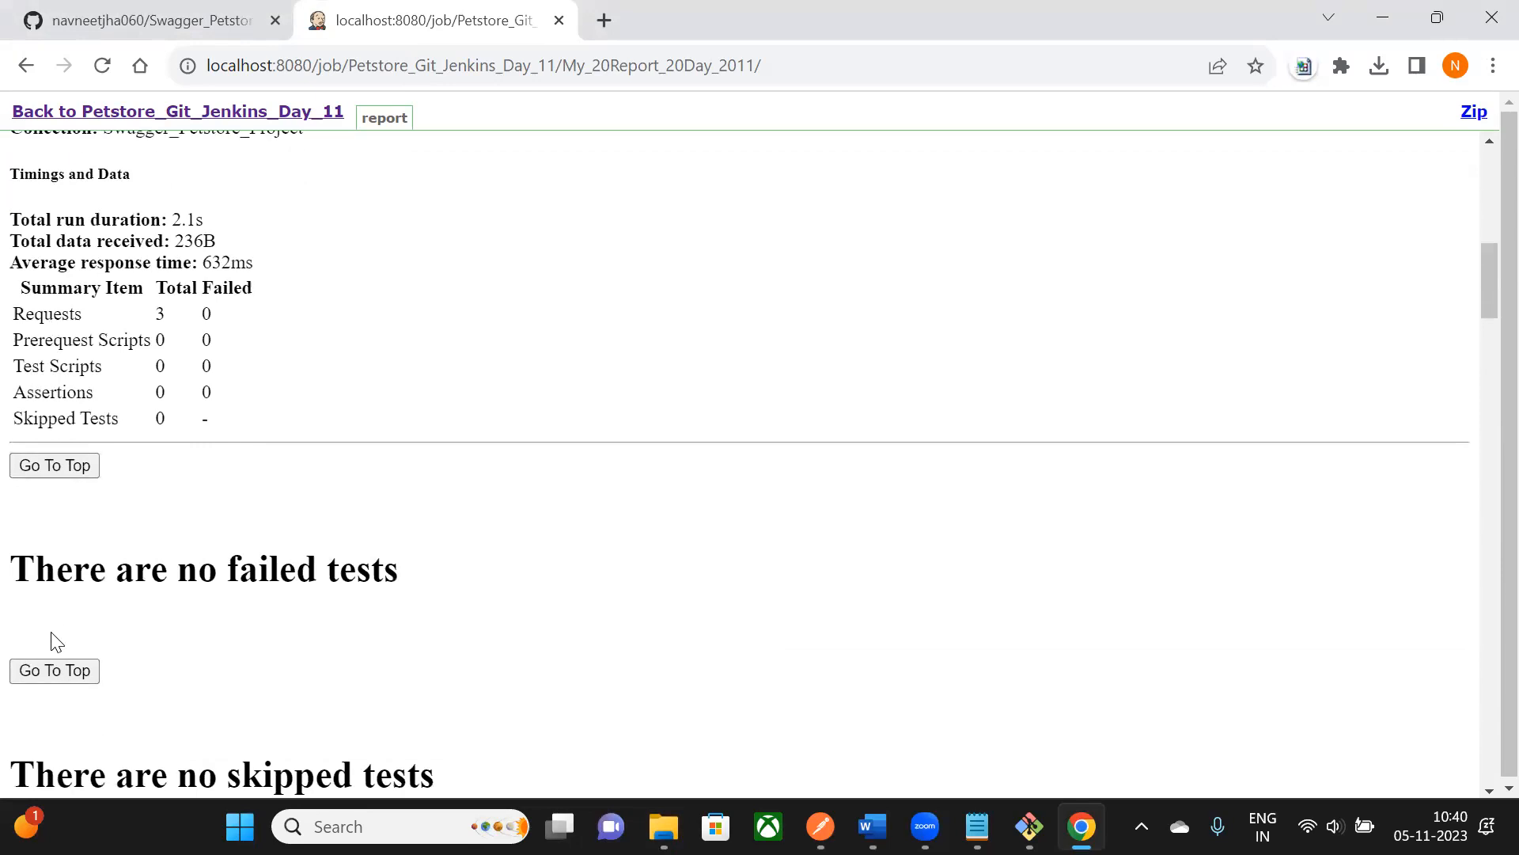
left_click_drag(18, 169, 148, 349)
scroll(158, 528, "down", 7)
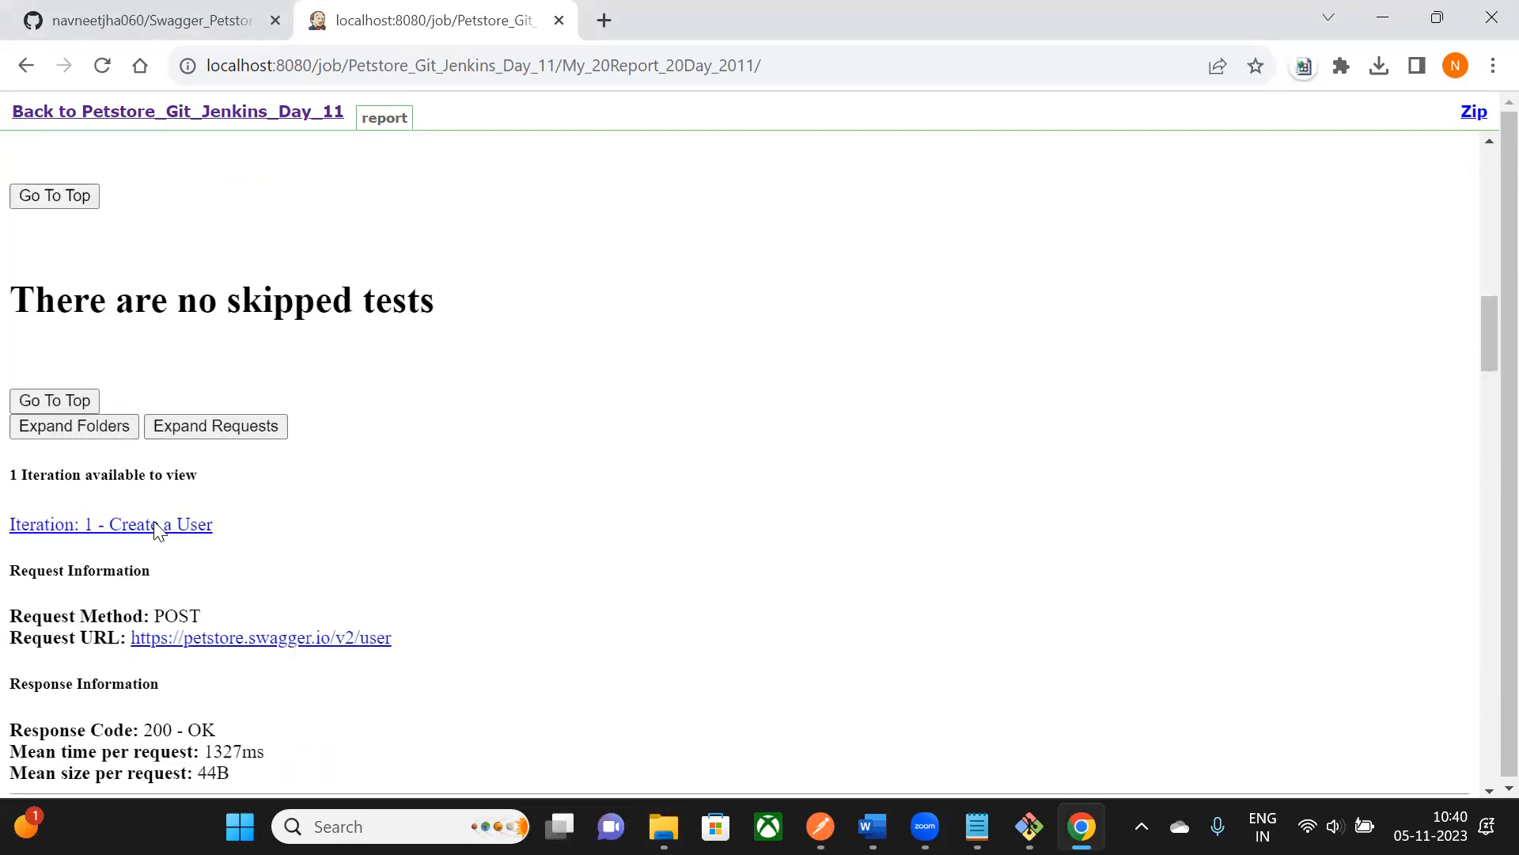
scroll(157, 529, "up", 15)
scroll(235, 207, "down", 5)
scroll(236, 208, "down", 14)
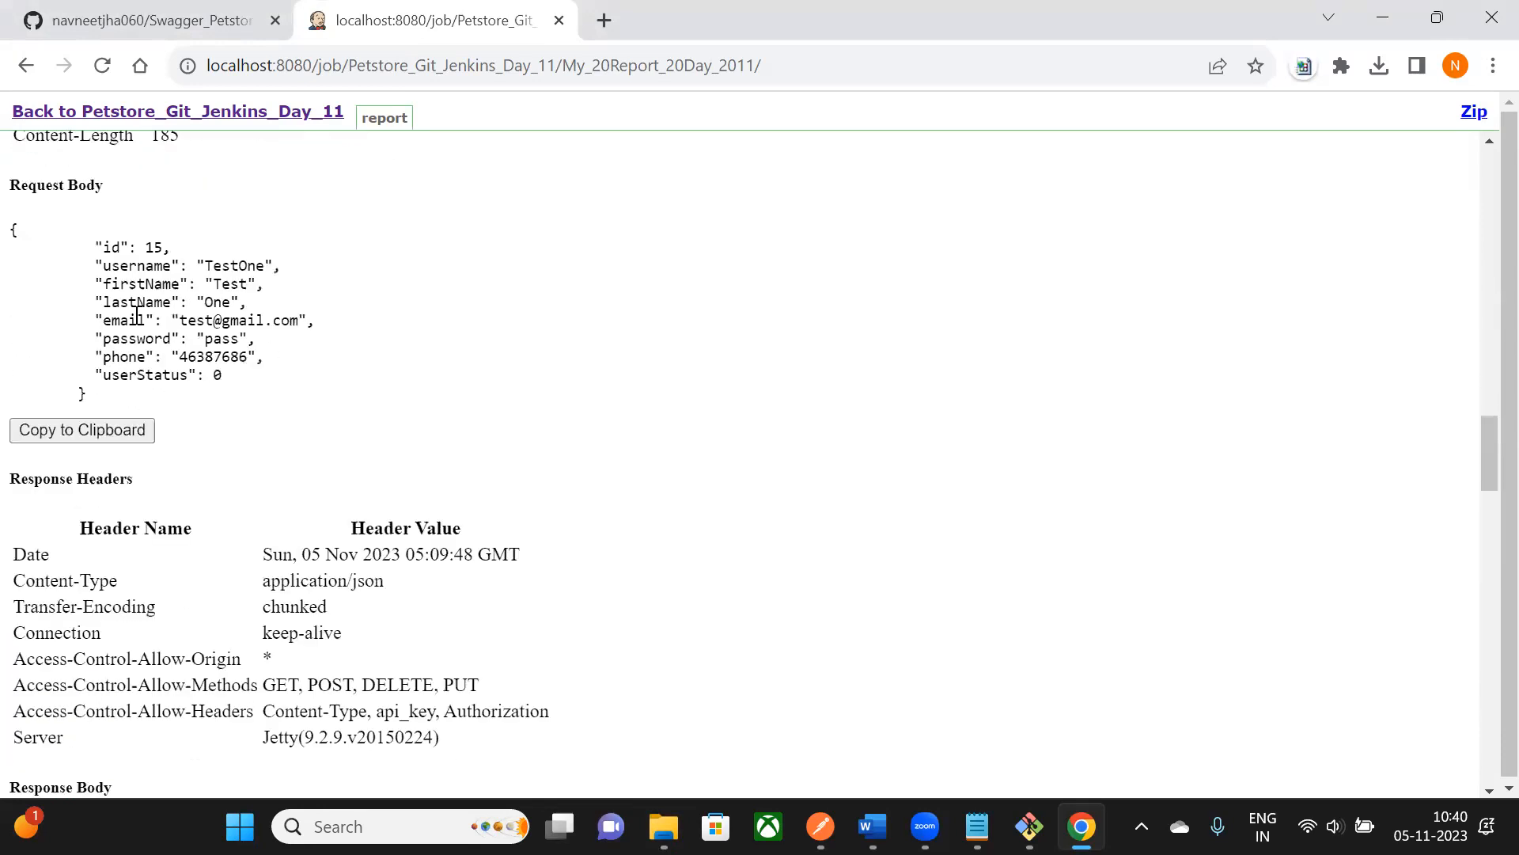
- Check the Request Body details and run totals, then return to the project page
left_click_drag(21, 184, 28, 185)
scroll(226, 410, "down", 20)
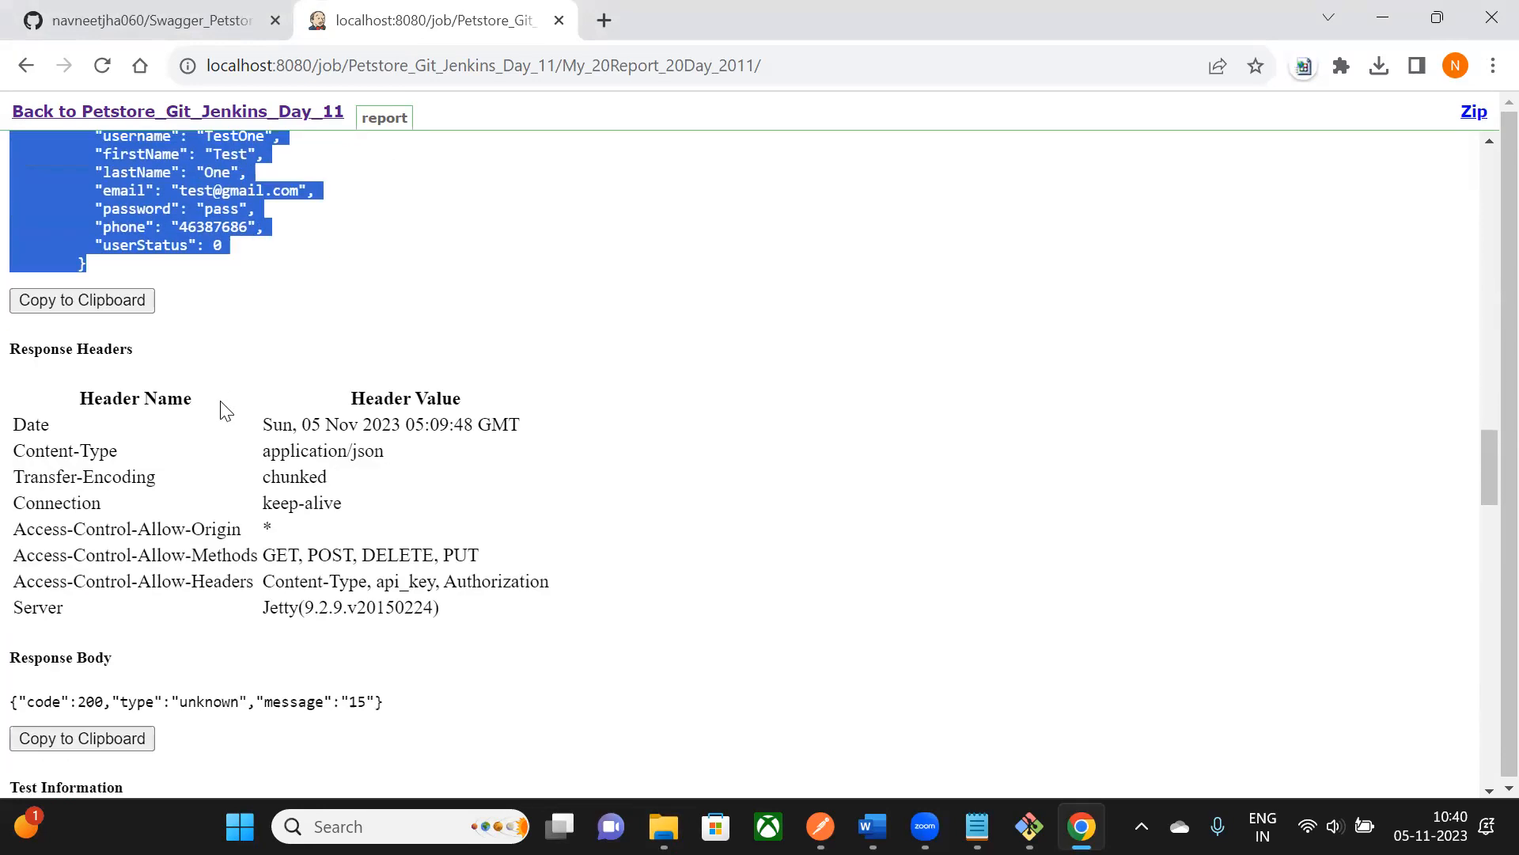
scroll(230, 489, "down", 6)
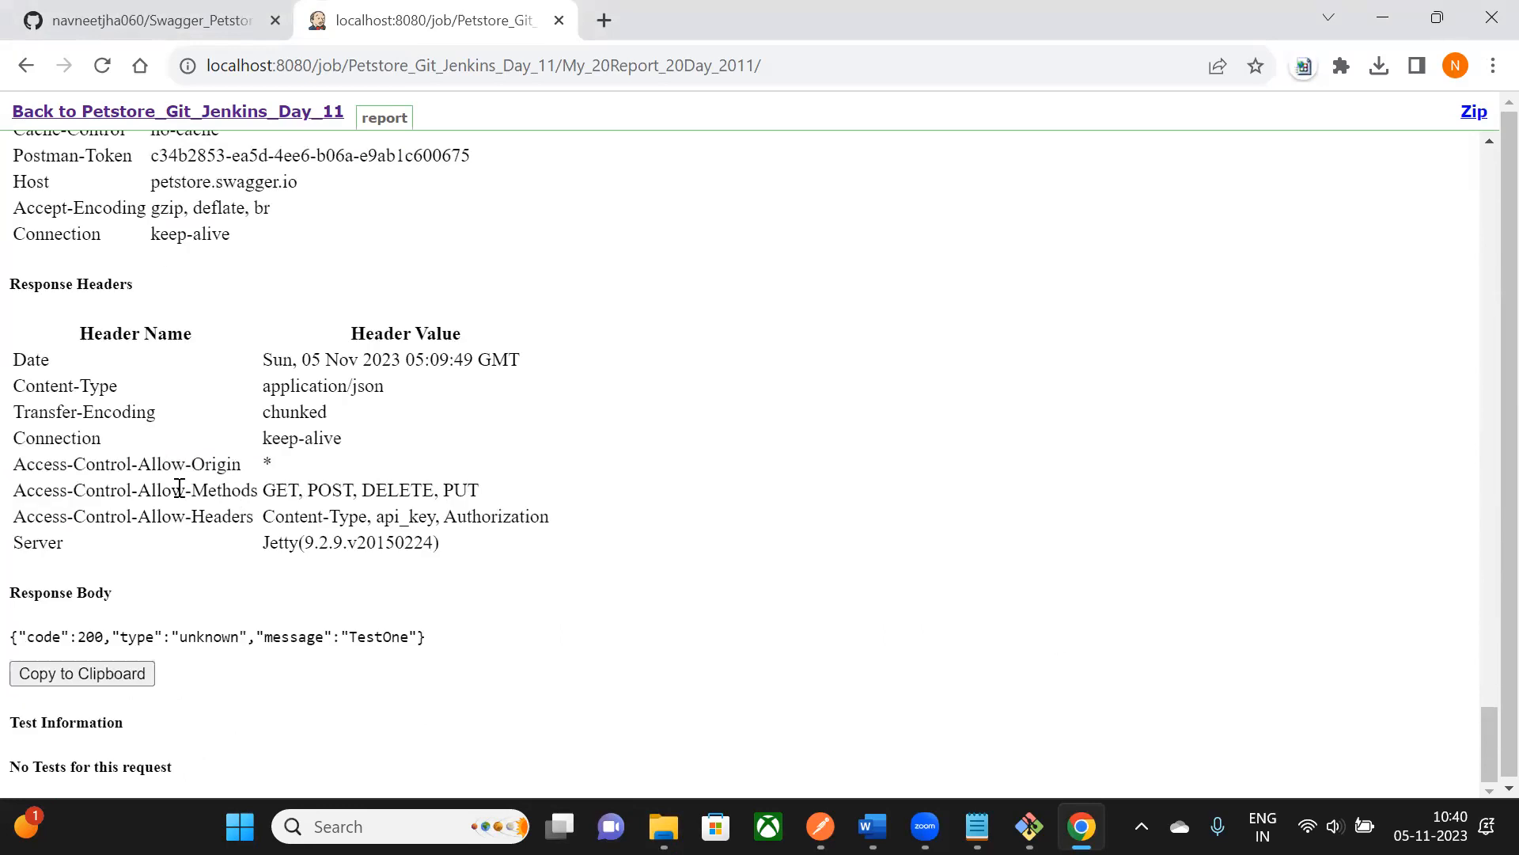
scroll(180, 488, "up", 20)
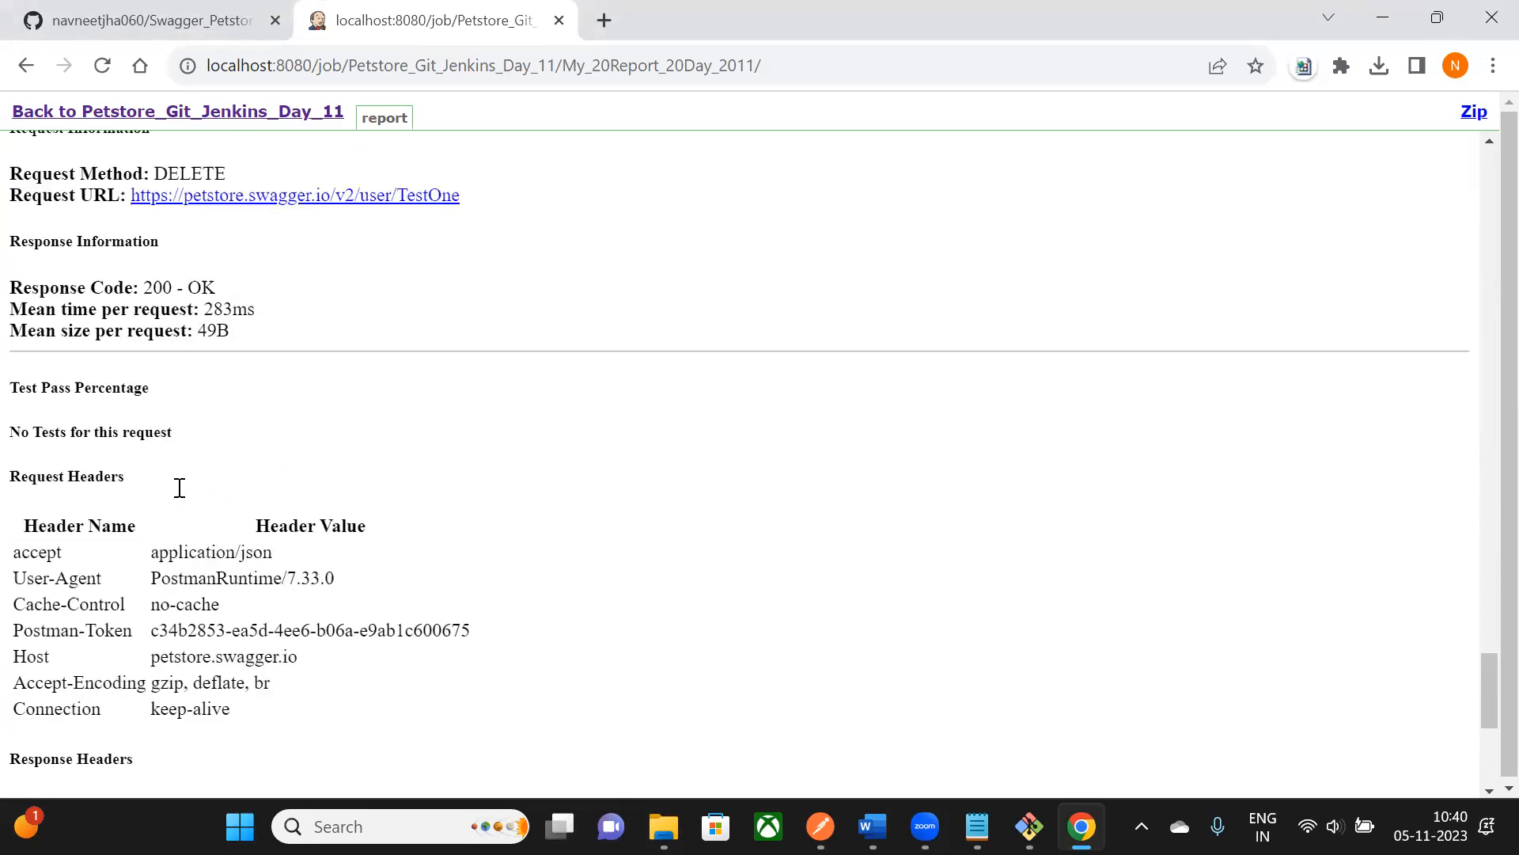
scroll(179, 496, "up", 20)
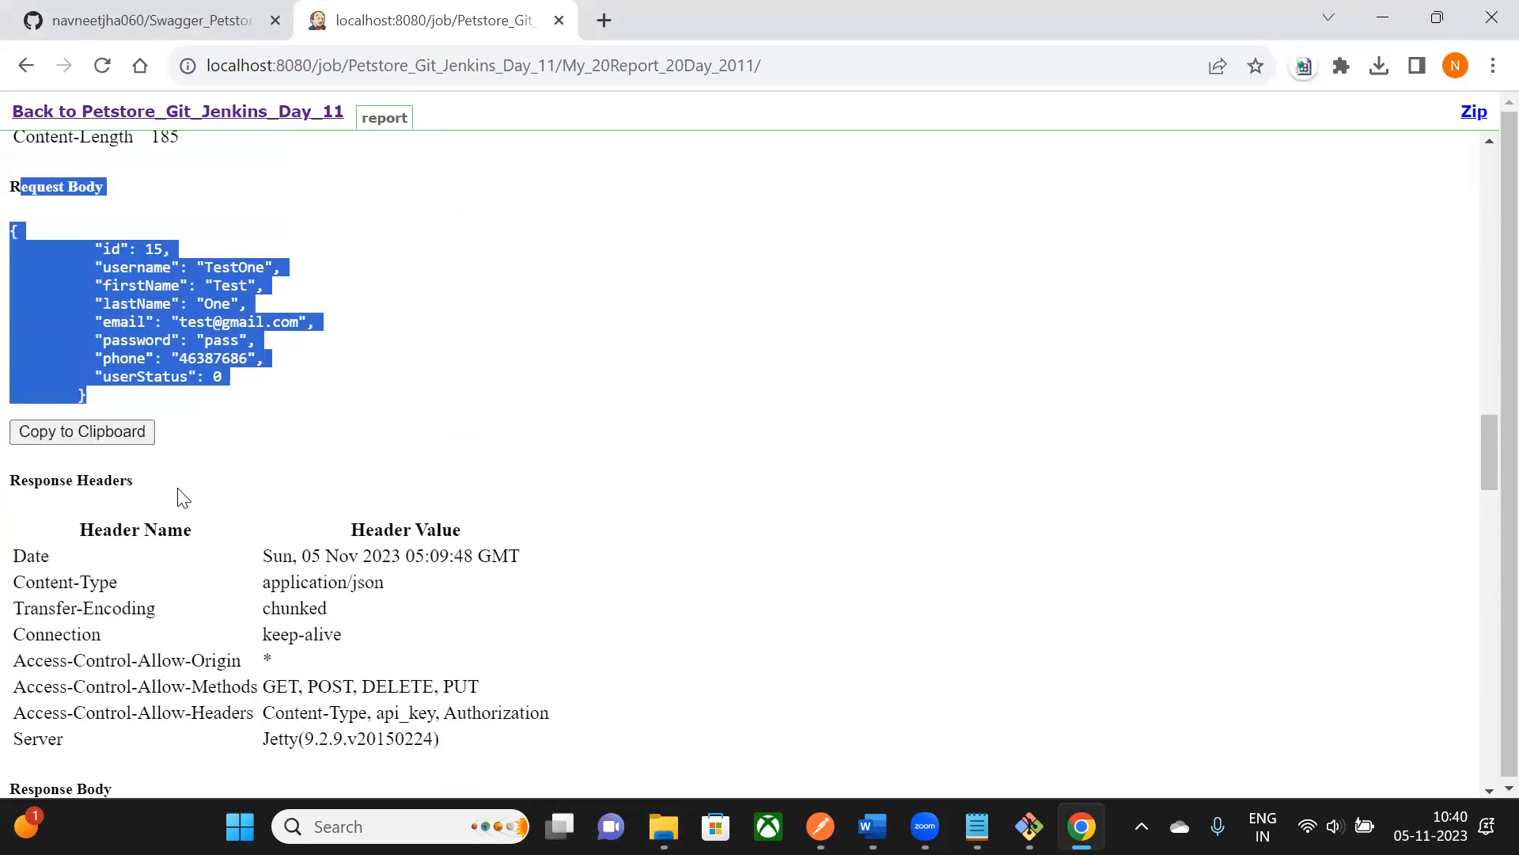
scroll(180, 496, "up", 2)
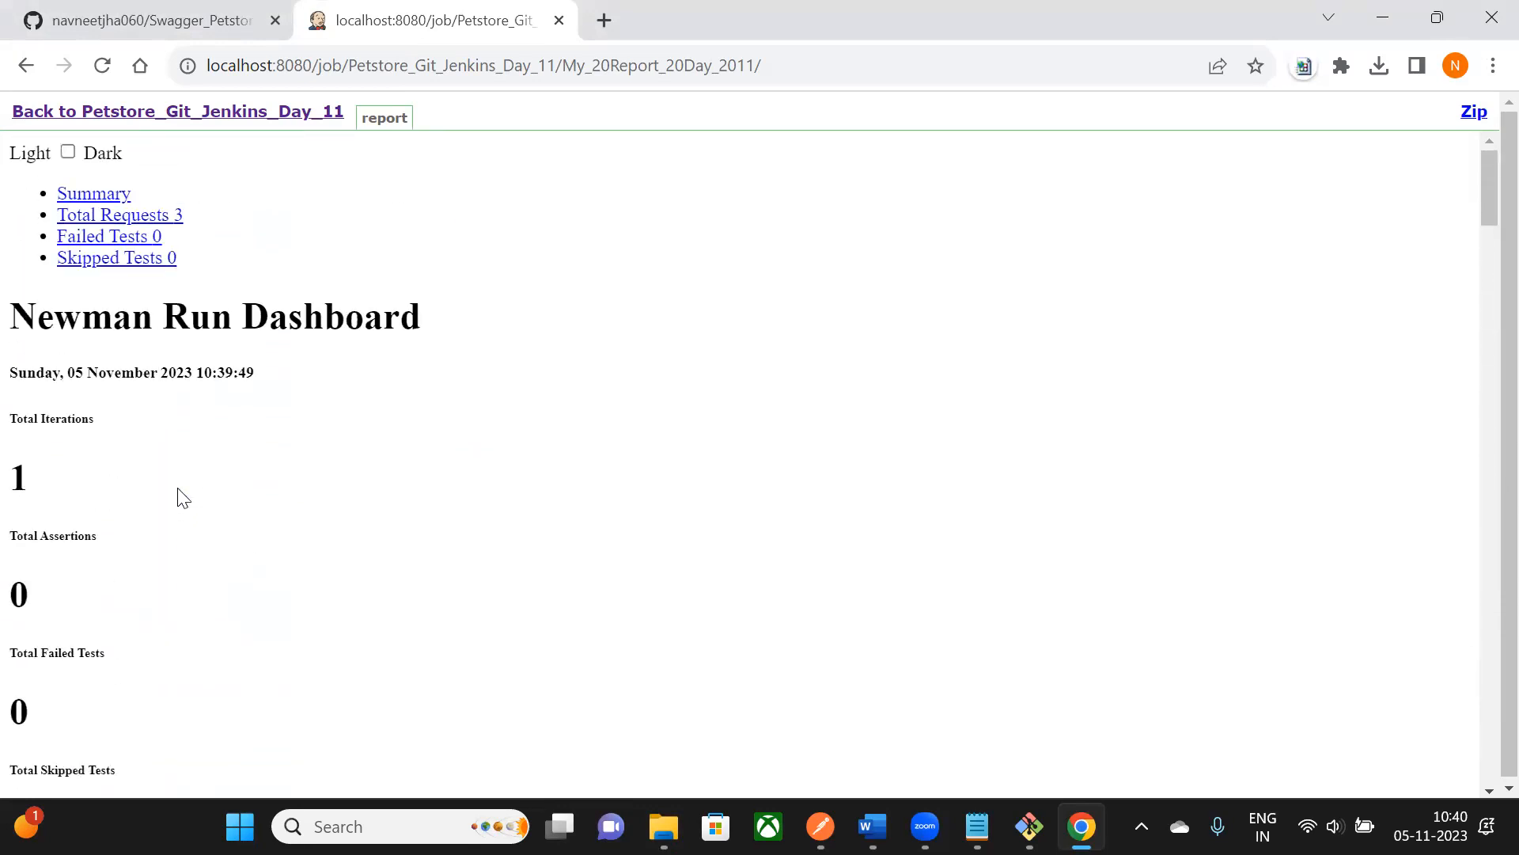
left_click_drag(19, 158, 136, 710)
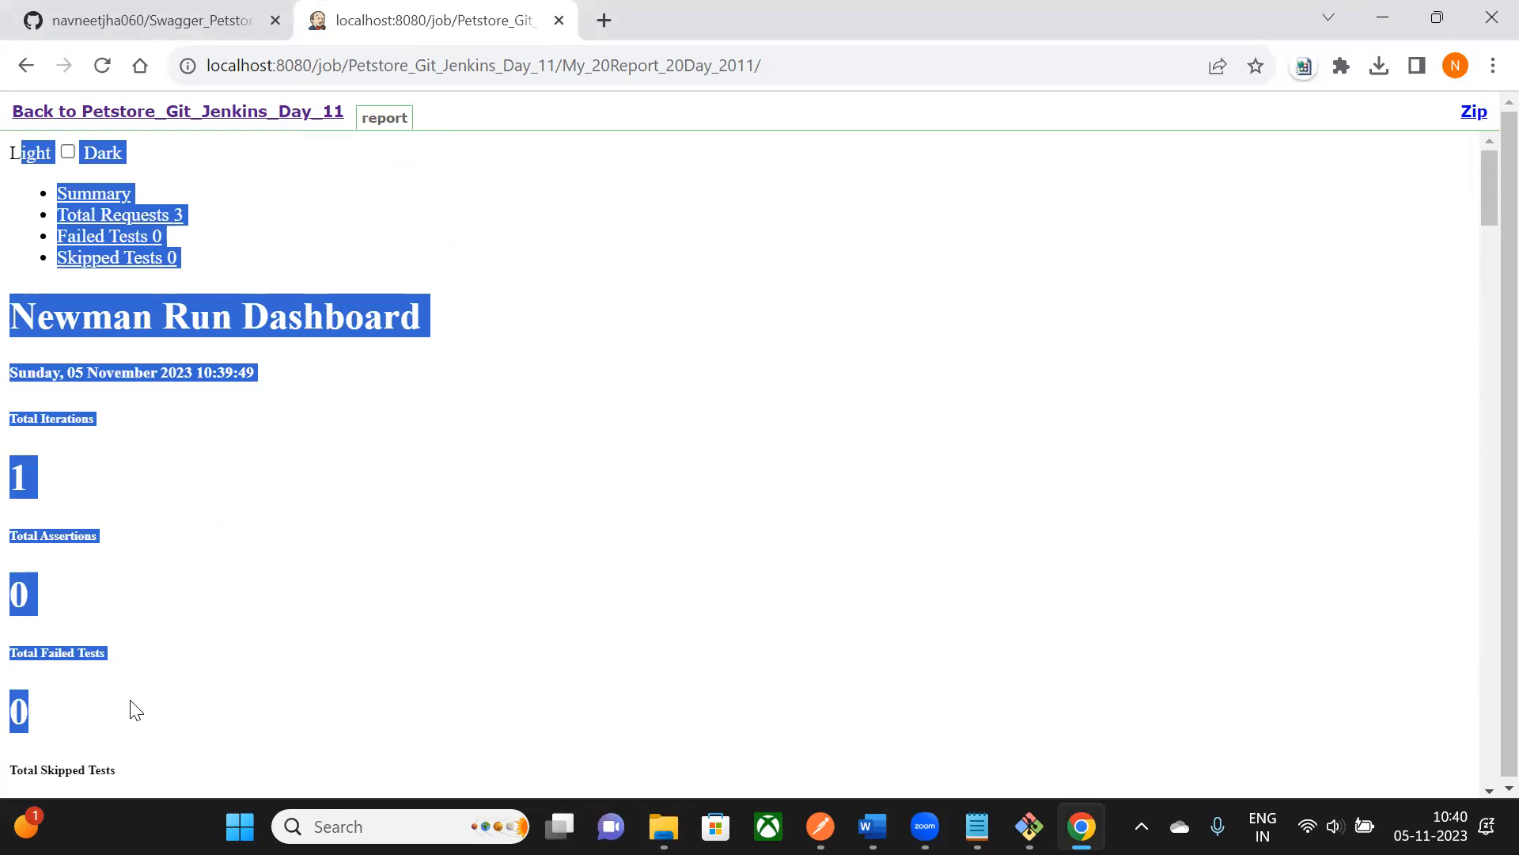
left_click(26, 65)
scroll(763, 604, "down", 1)
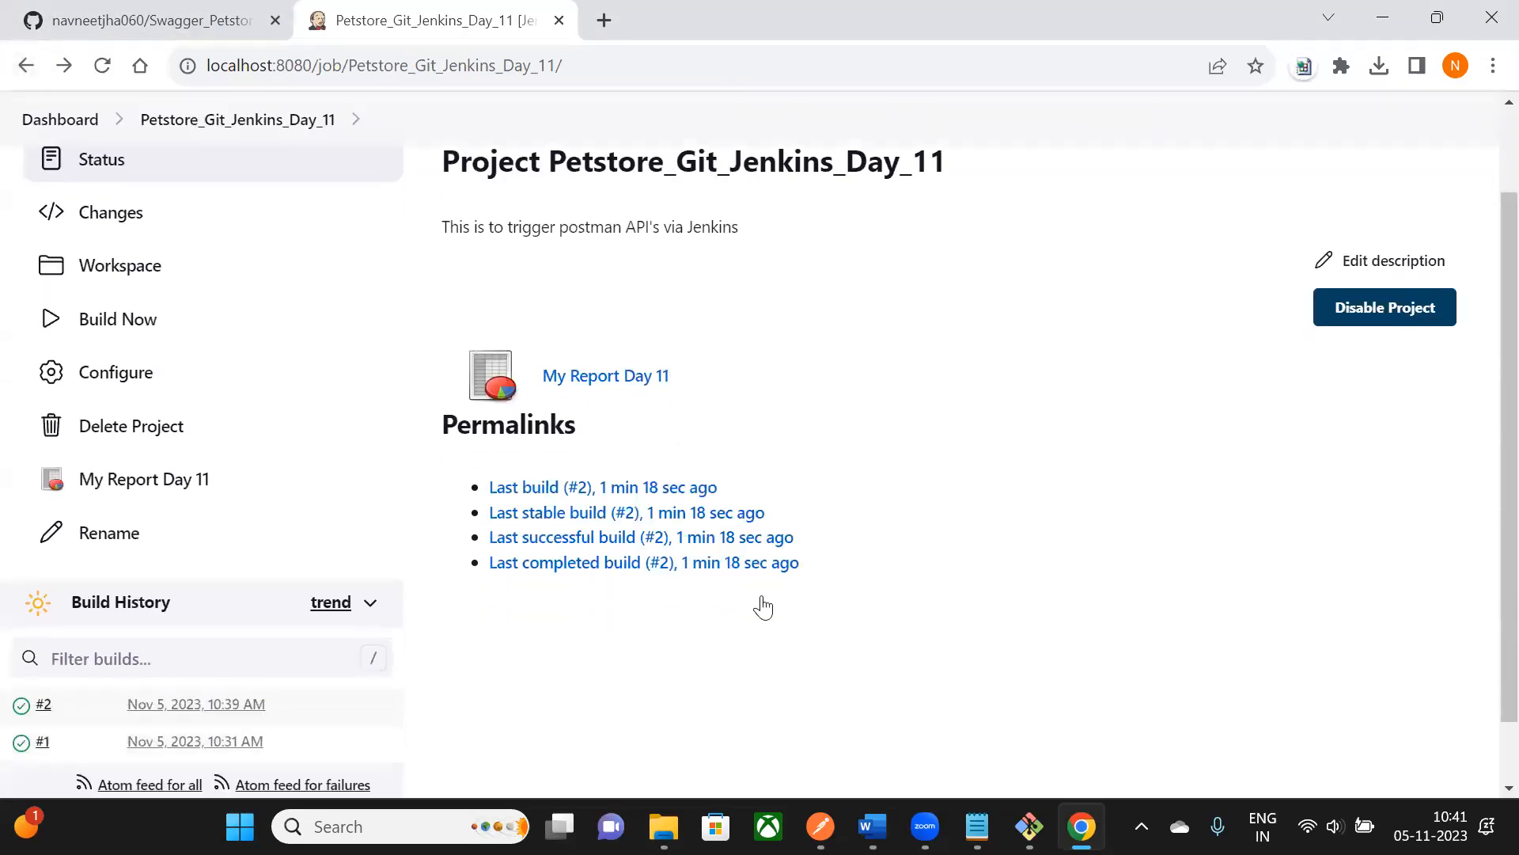
key("alt+Tab")
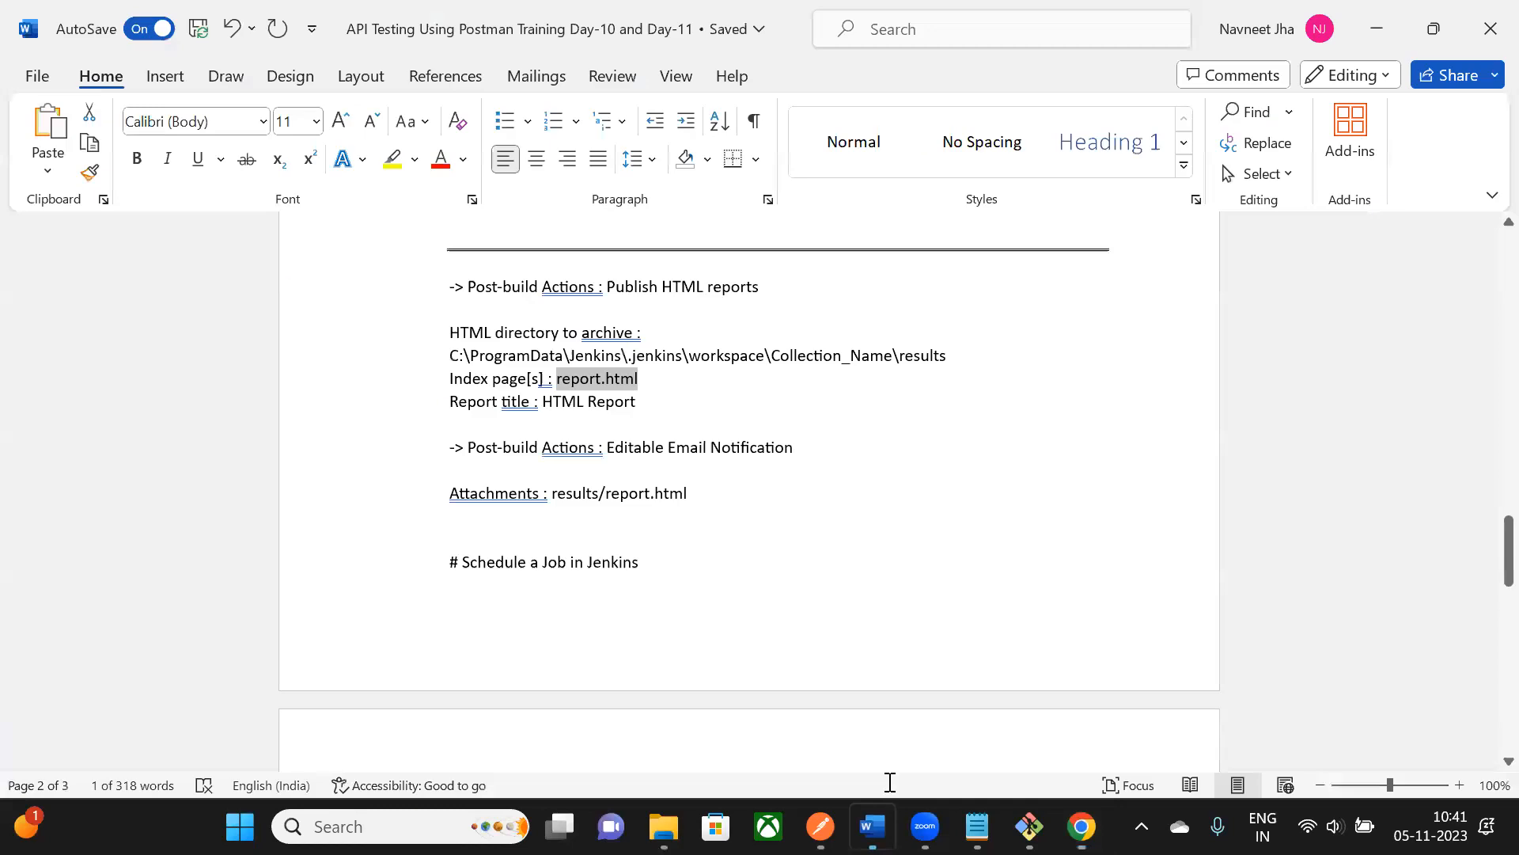
scroll(629, 432, "down", 1)
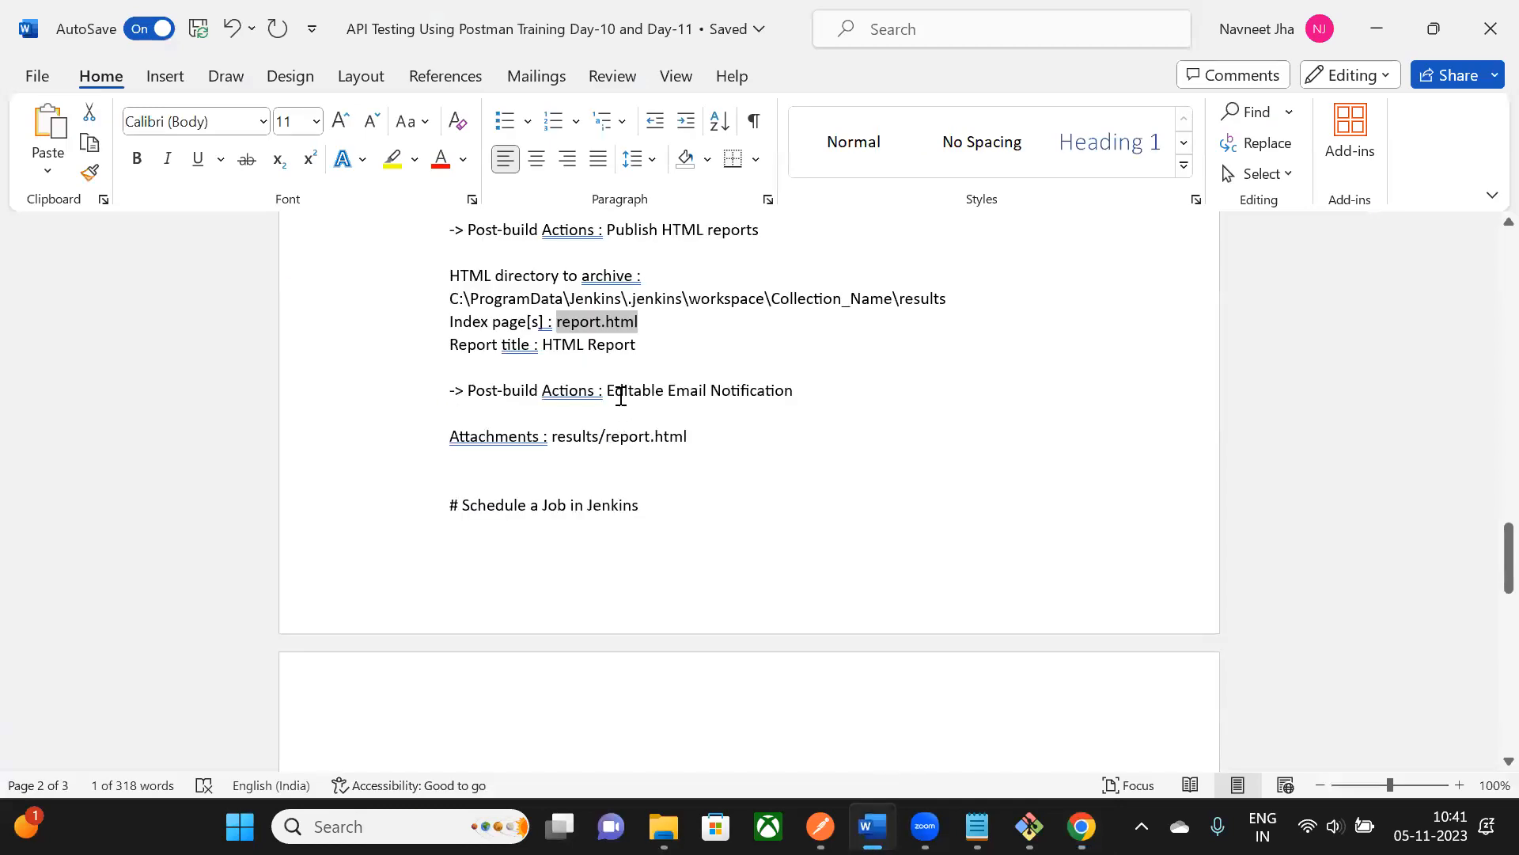
left_click_drag(612, 393, 702, 509)
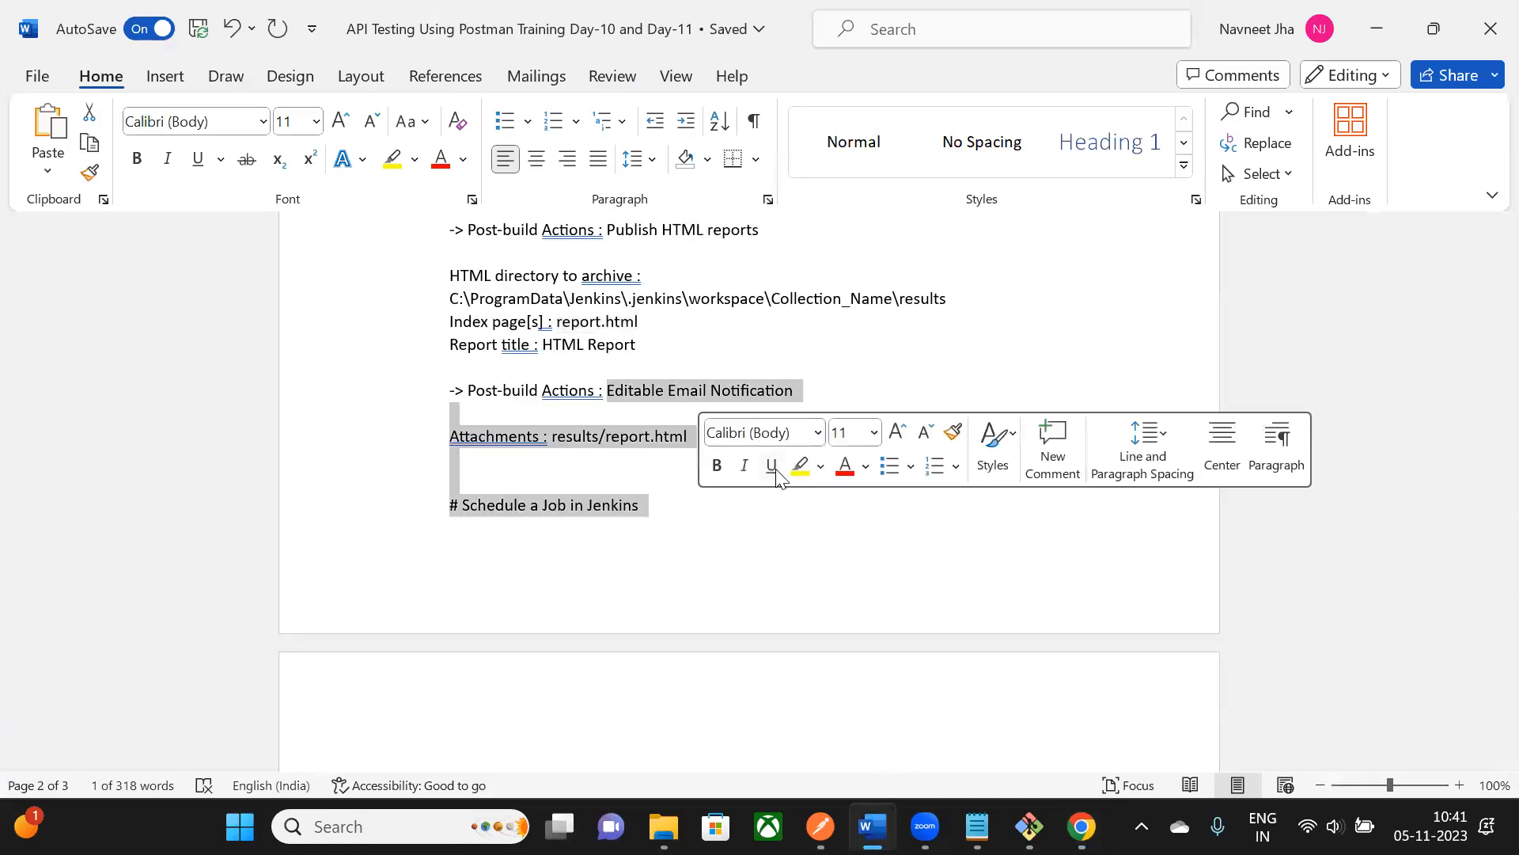
left_click(954, 337)
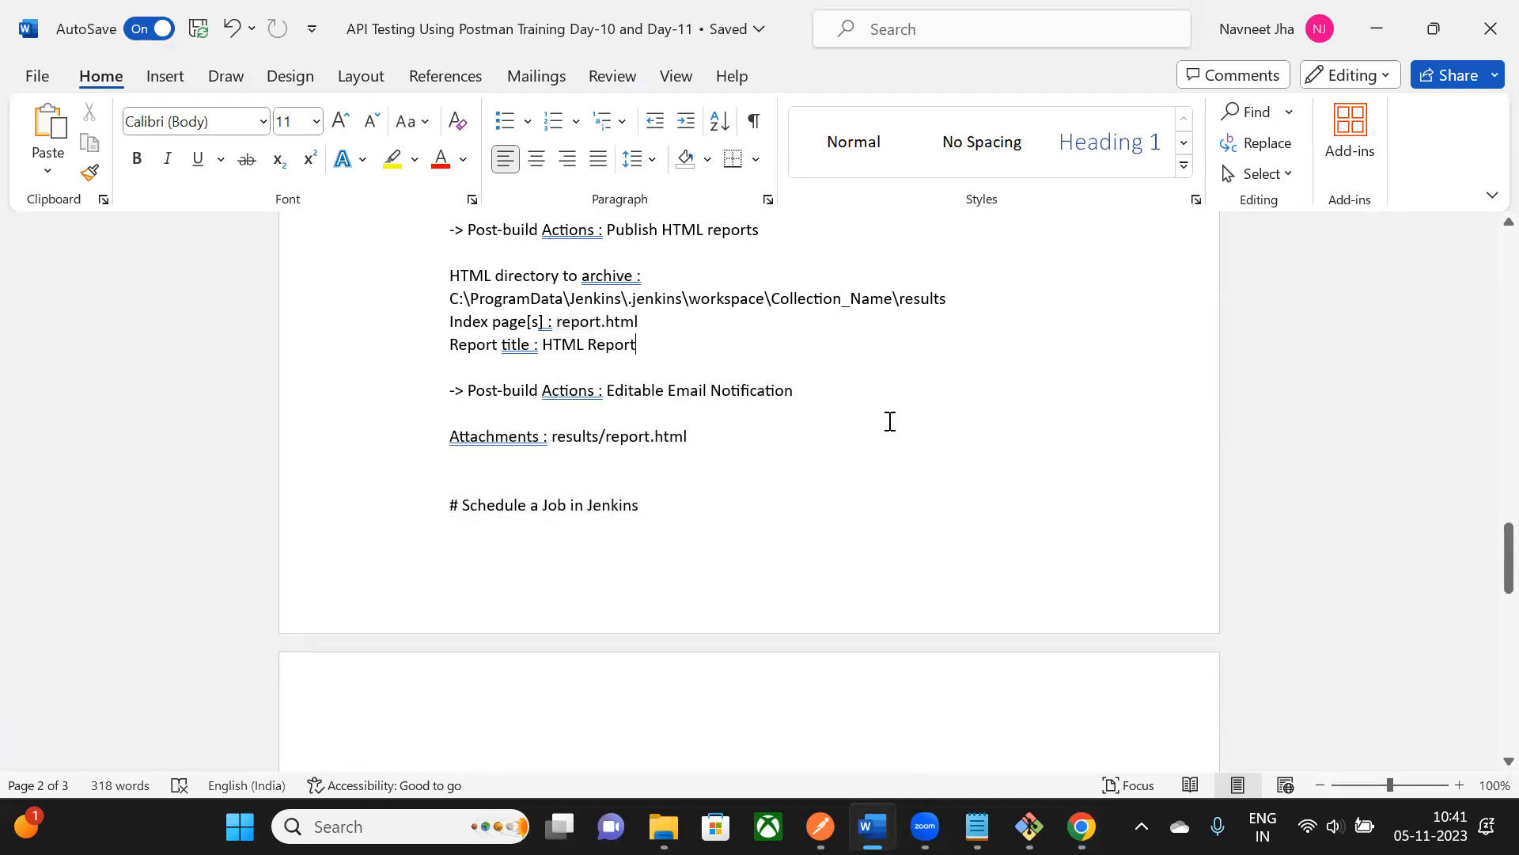
key("alt+Tab")
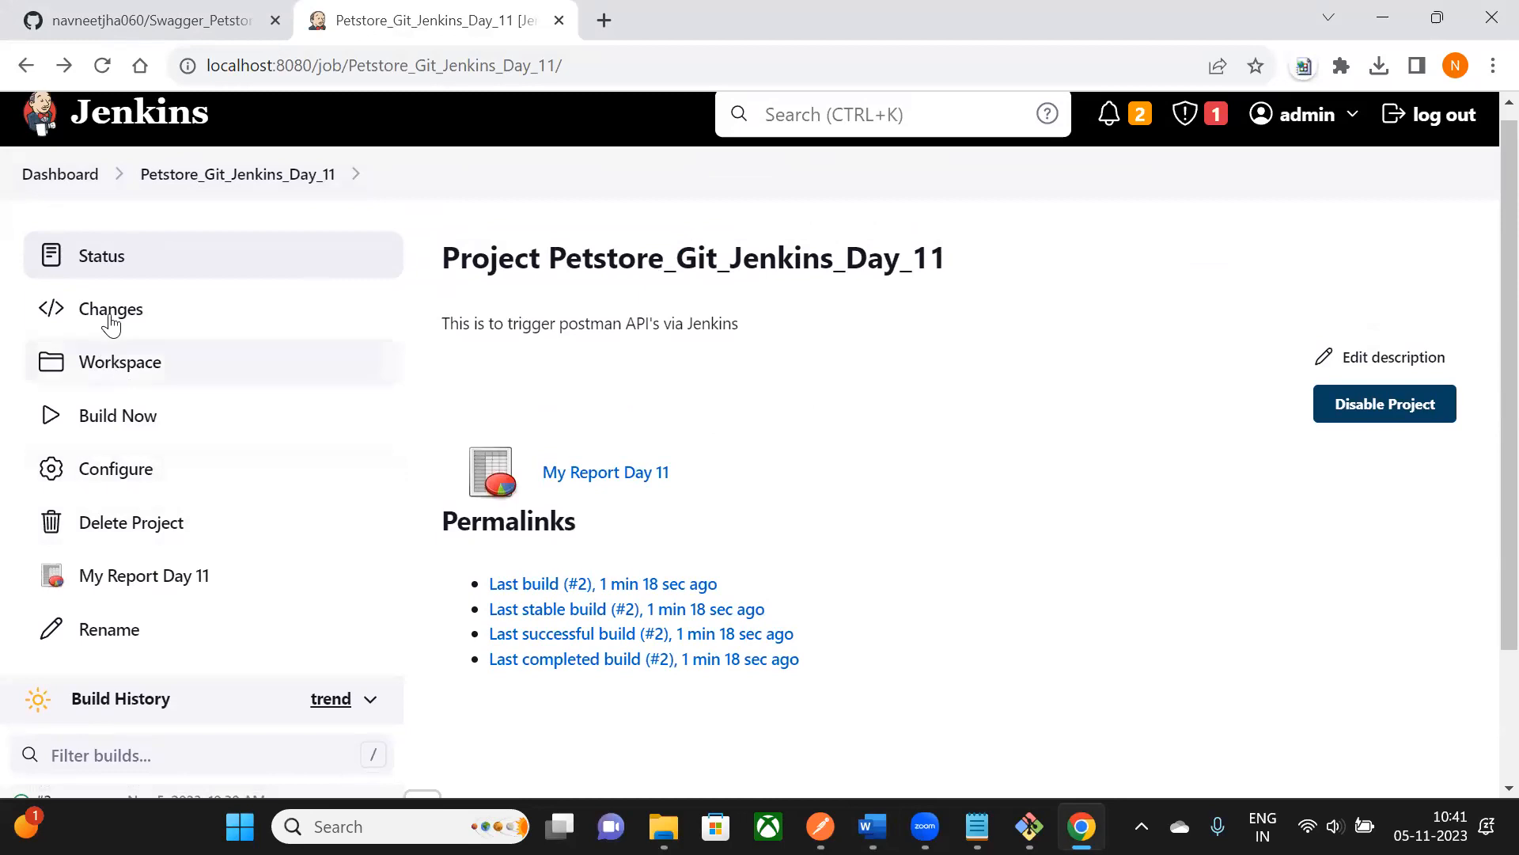
- Open the Petstore_Git_Jenkins_Day_11 configuration and add an Editable Email Notification post-build action
left_click(126, 470)
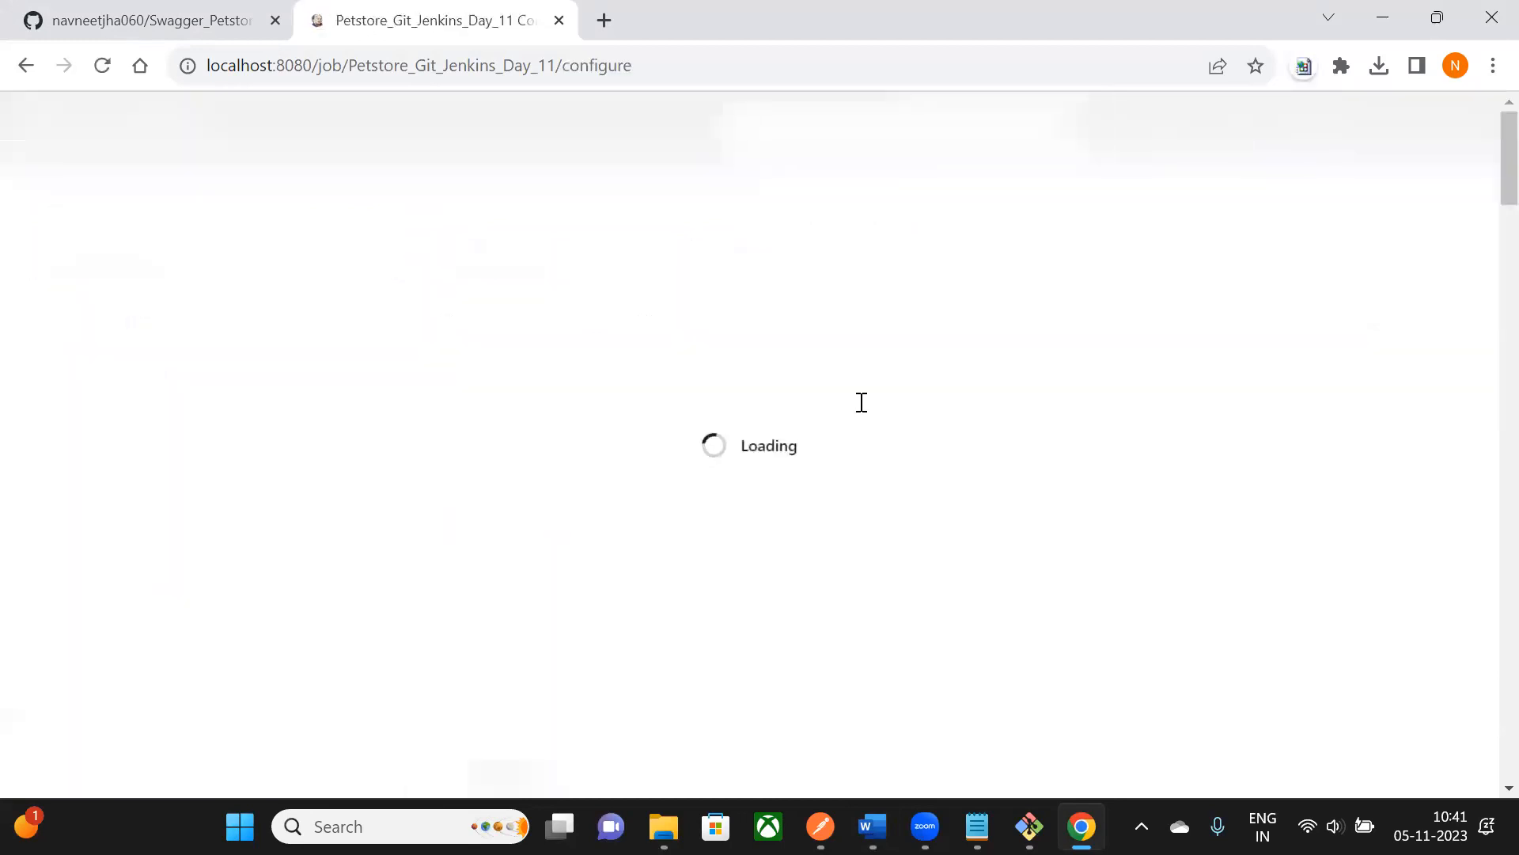
scroll(863, 408, "down", 8)
scroll(868, 411, "down", 20)
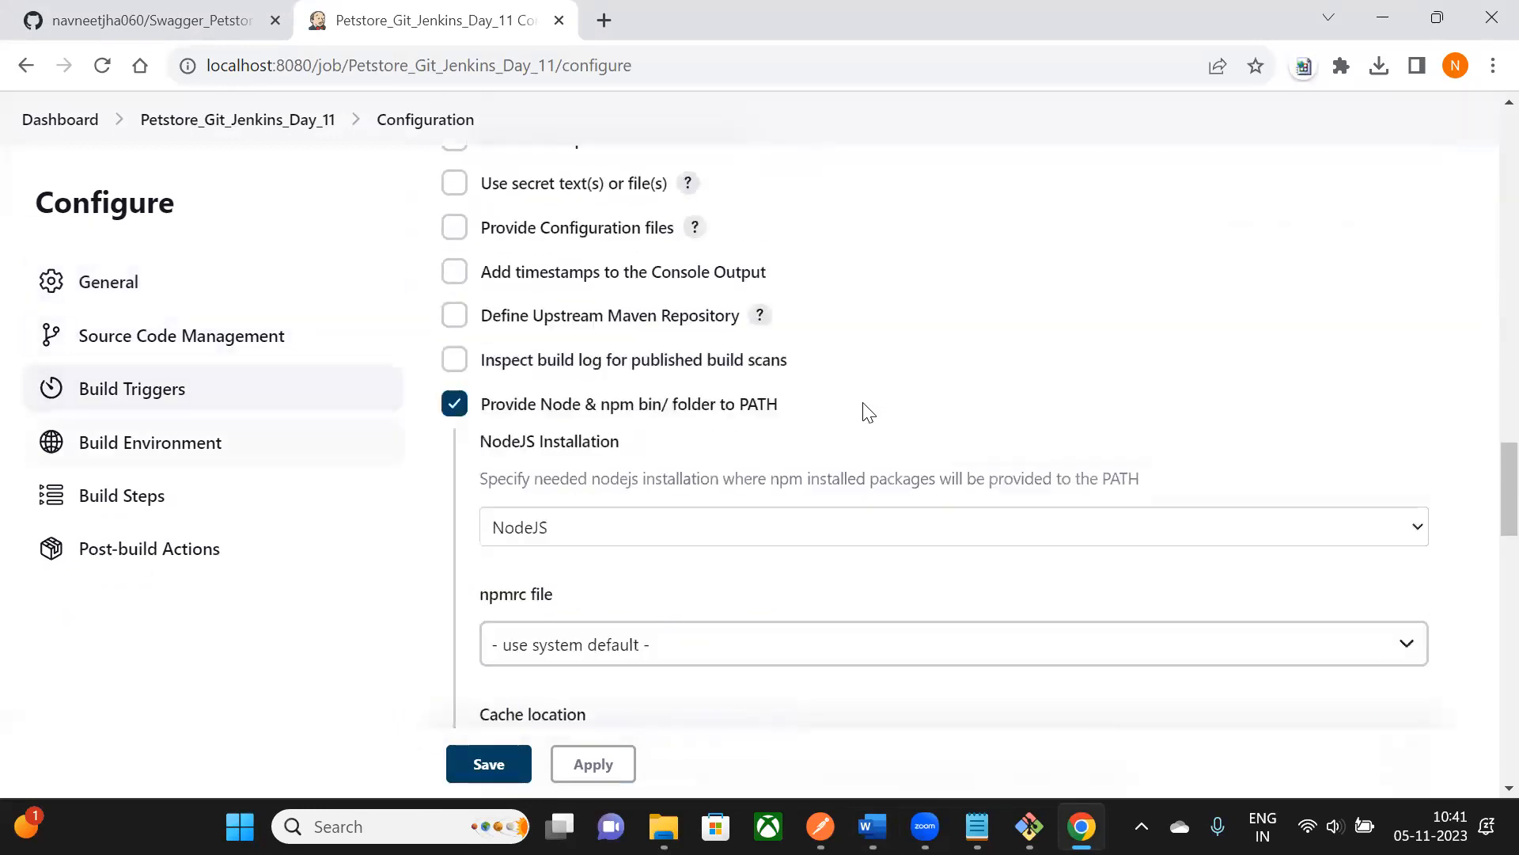
scroll(864, 407, "down", 10)
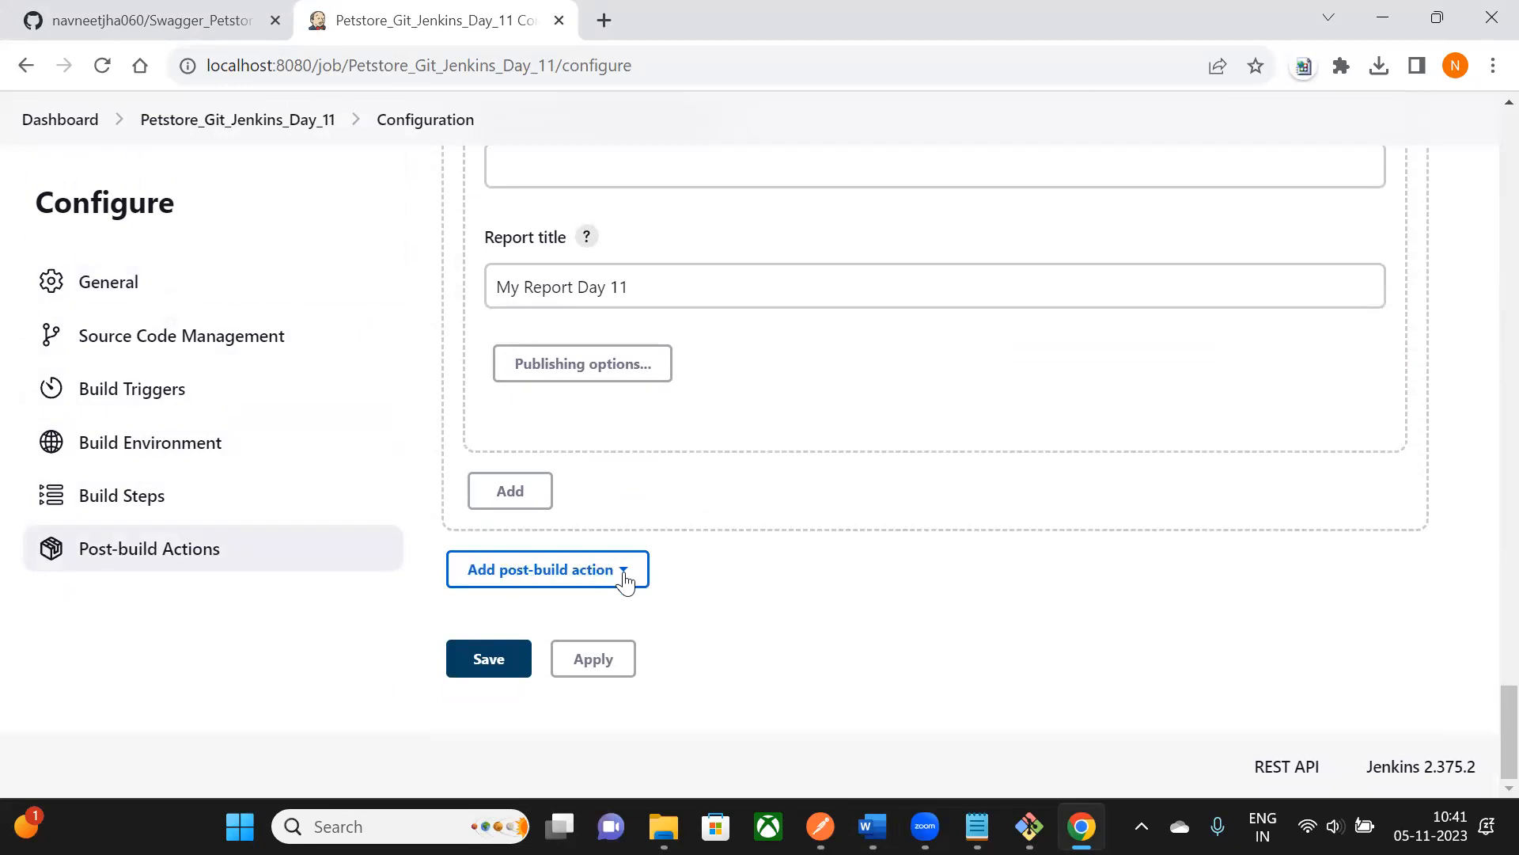
left_click(625, 580)
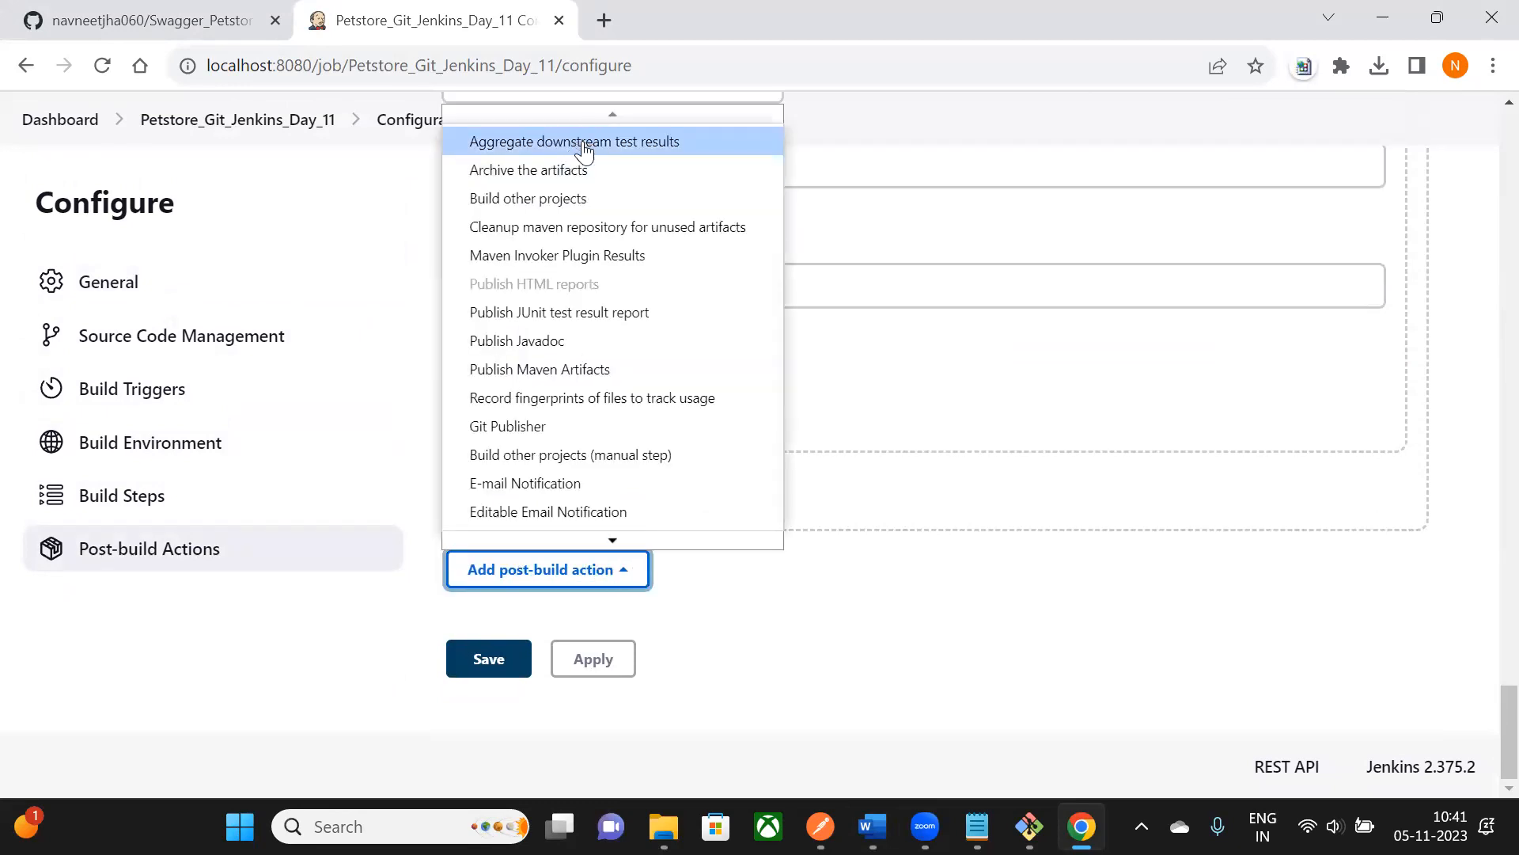
left_click(572, 514)
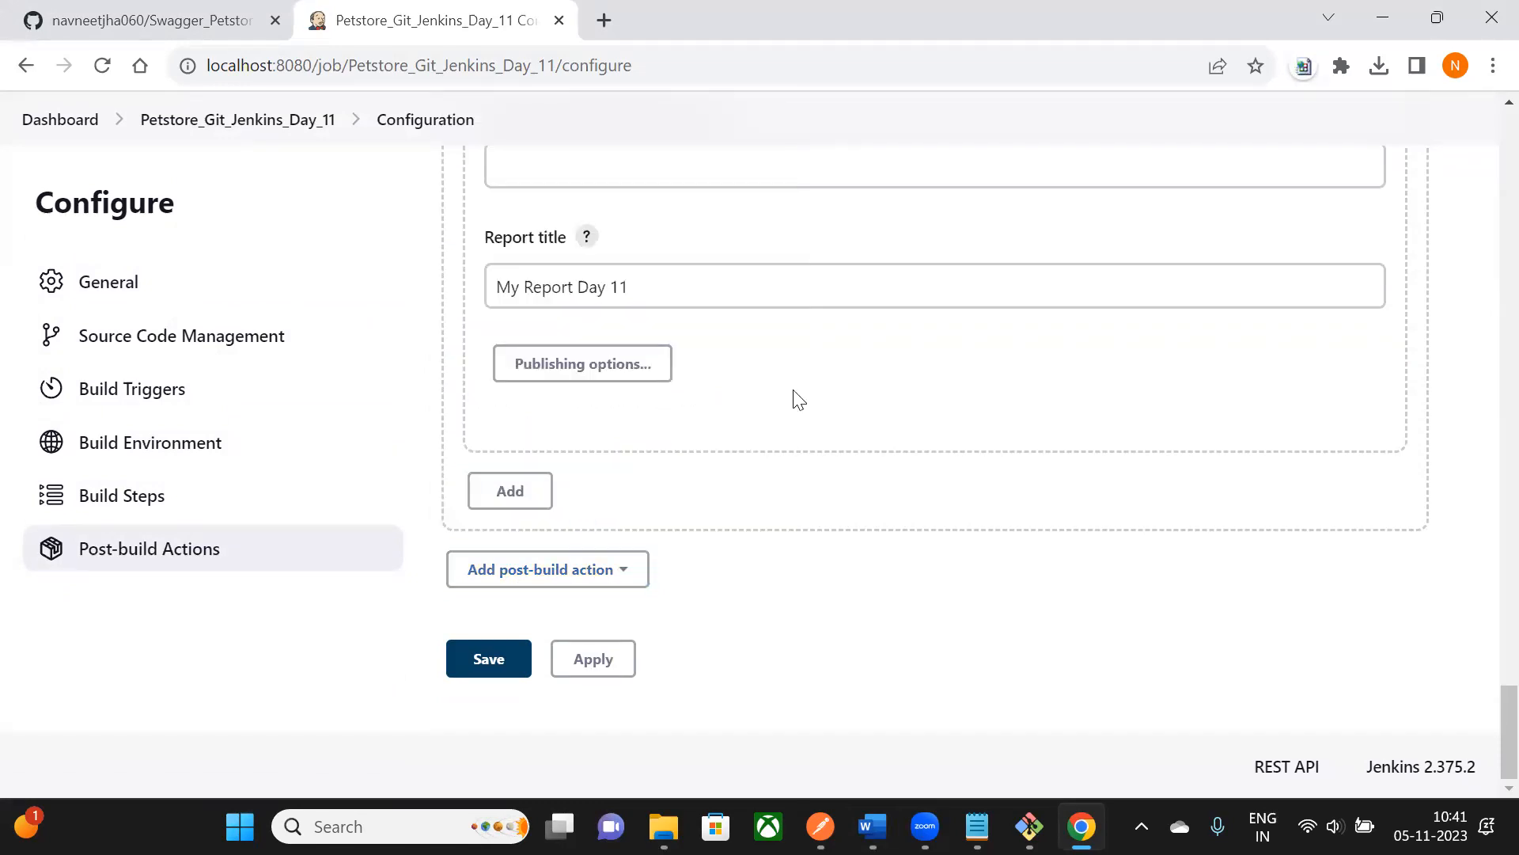
- Clear the default recipients placeholder from the Project Recipient List
scroll(797, 400, "down", 4)
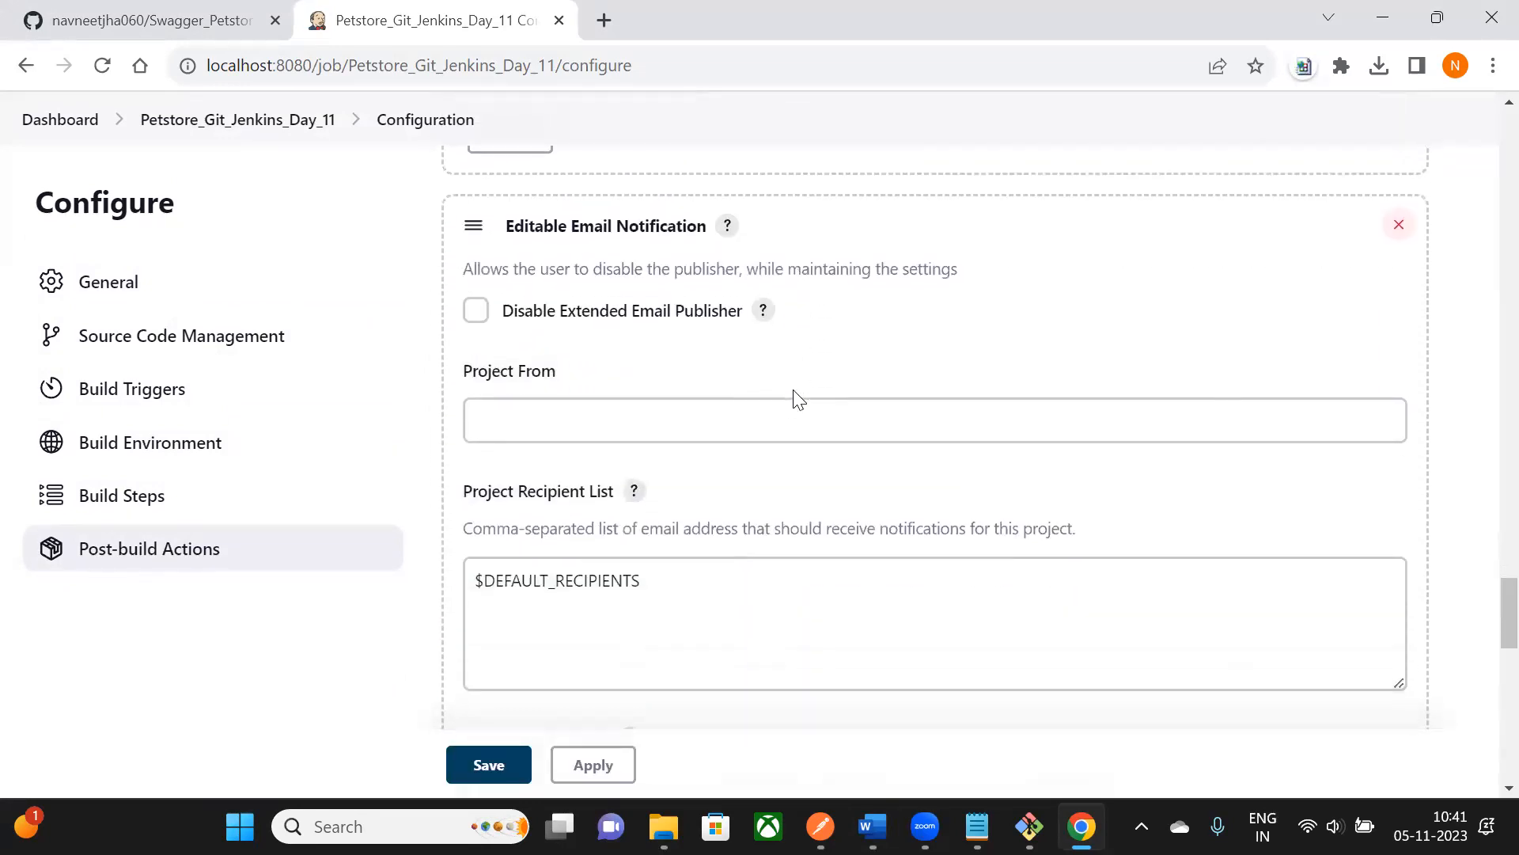
scroll(570, 194, "down", 1)
scroll(582, 206, "up", 1)
scroll(595, 377, "down", 1)
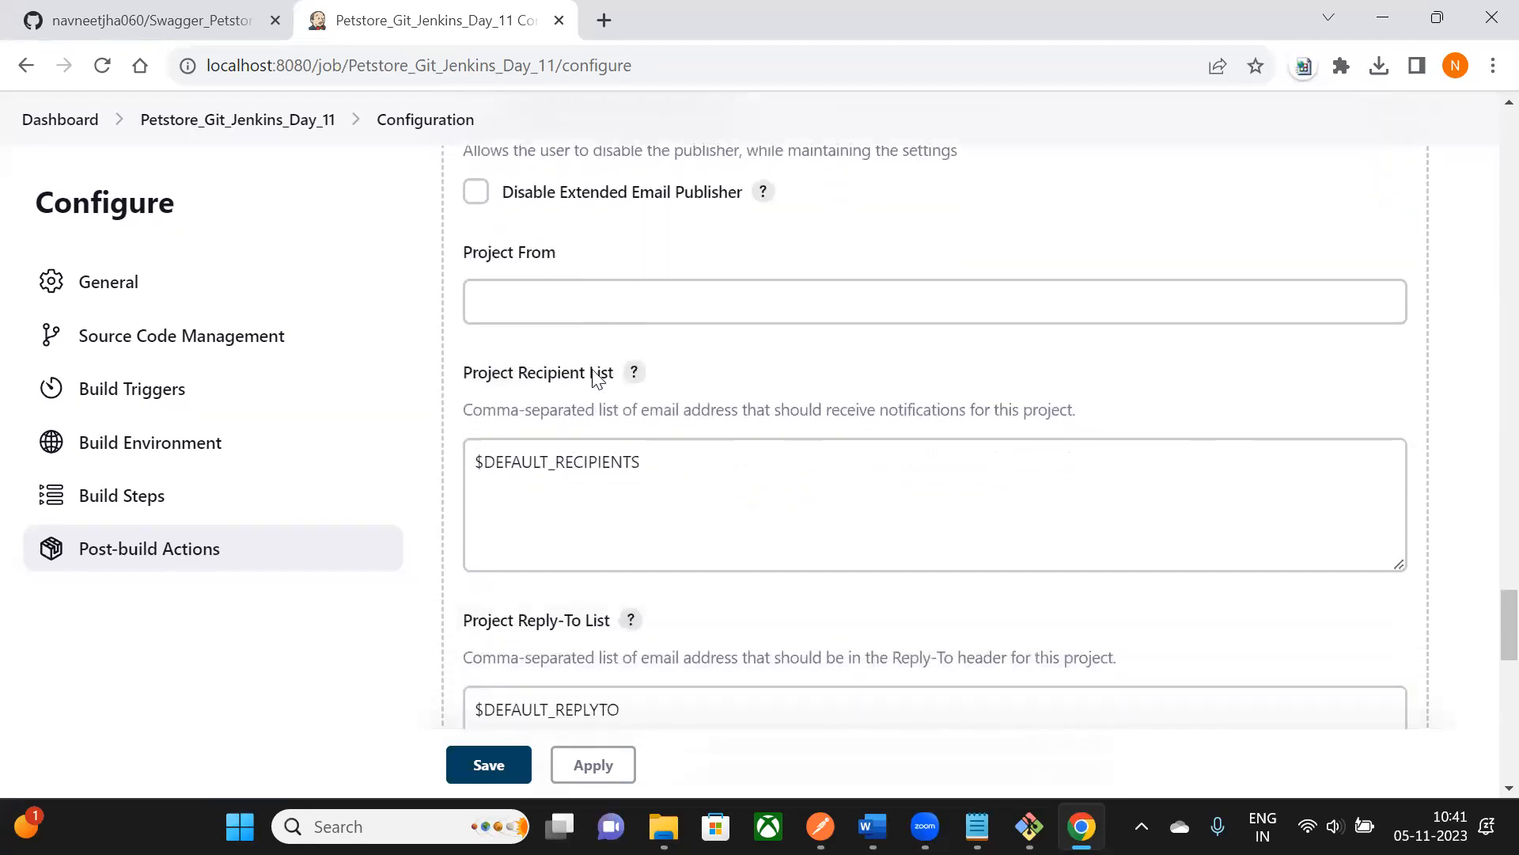
scroll(502, 377, "down", 1)
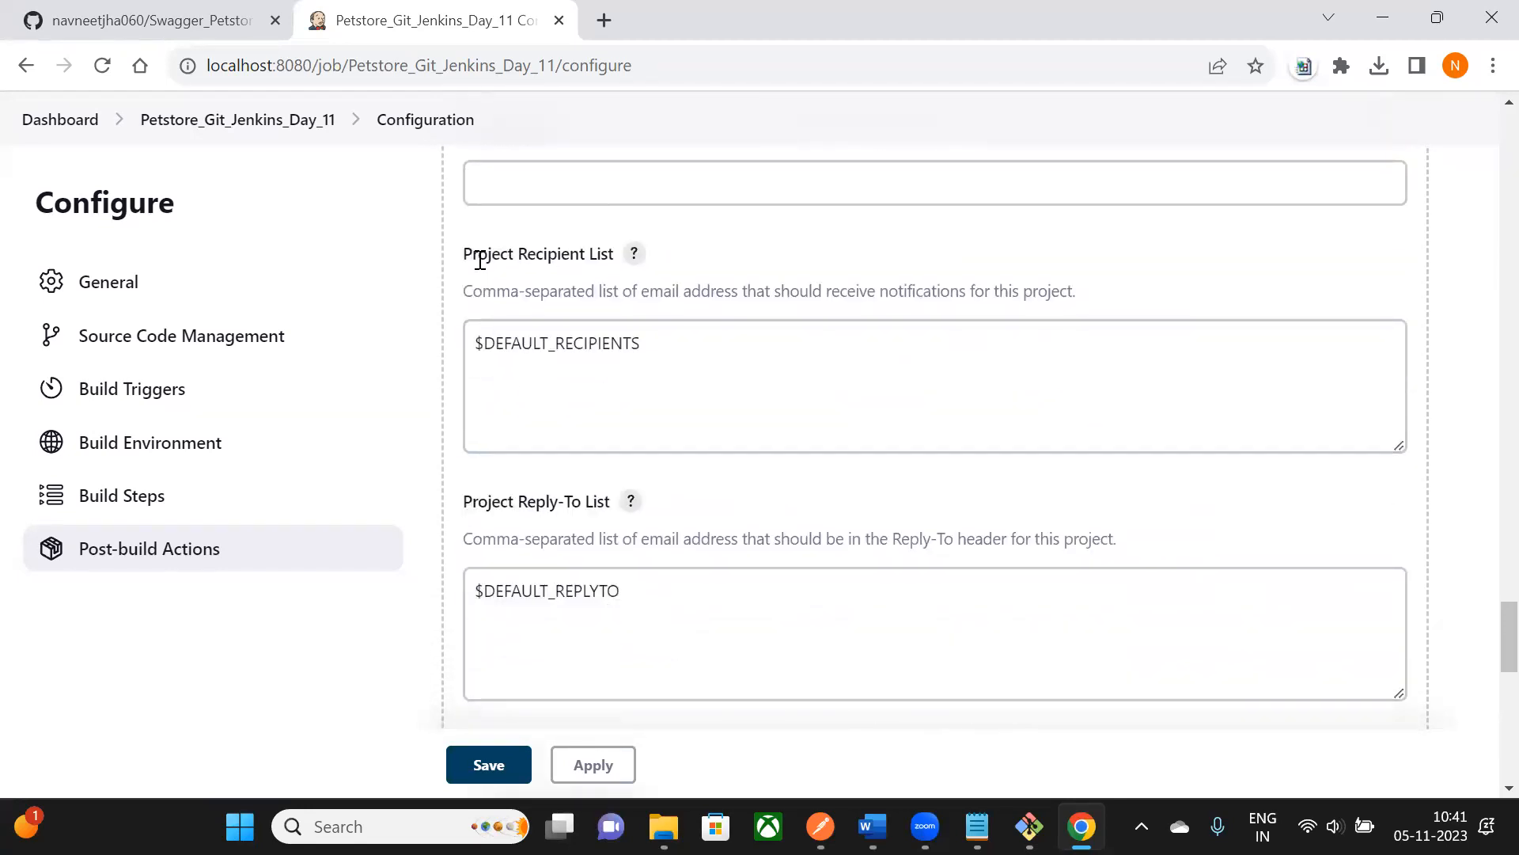
left_click_drag(474, 259, 601, 260)
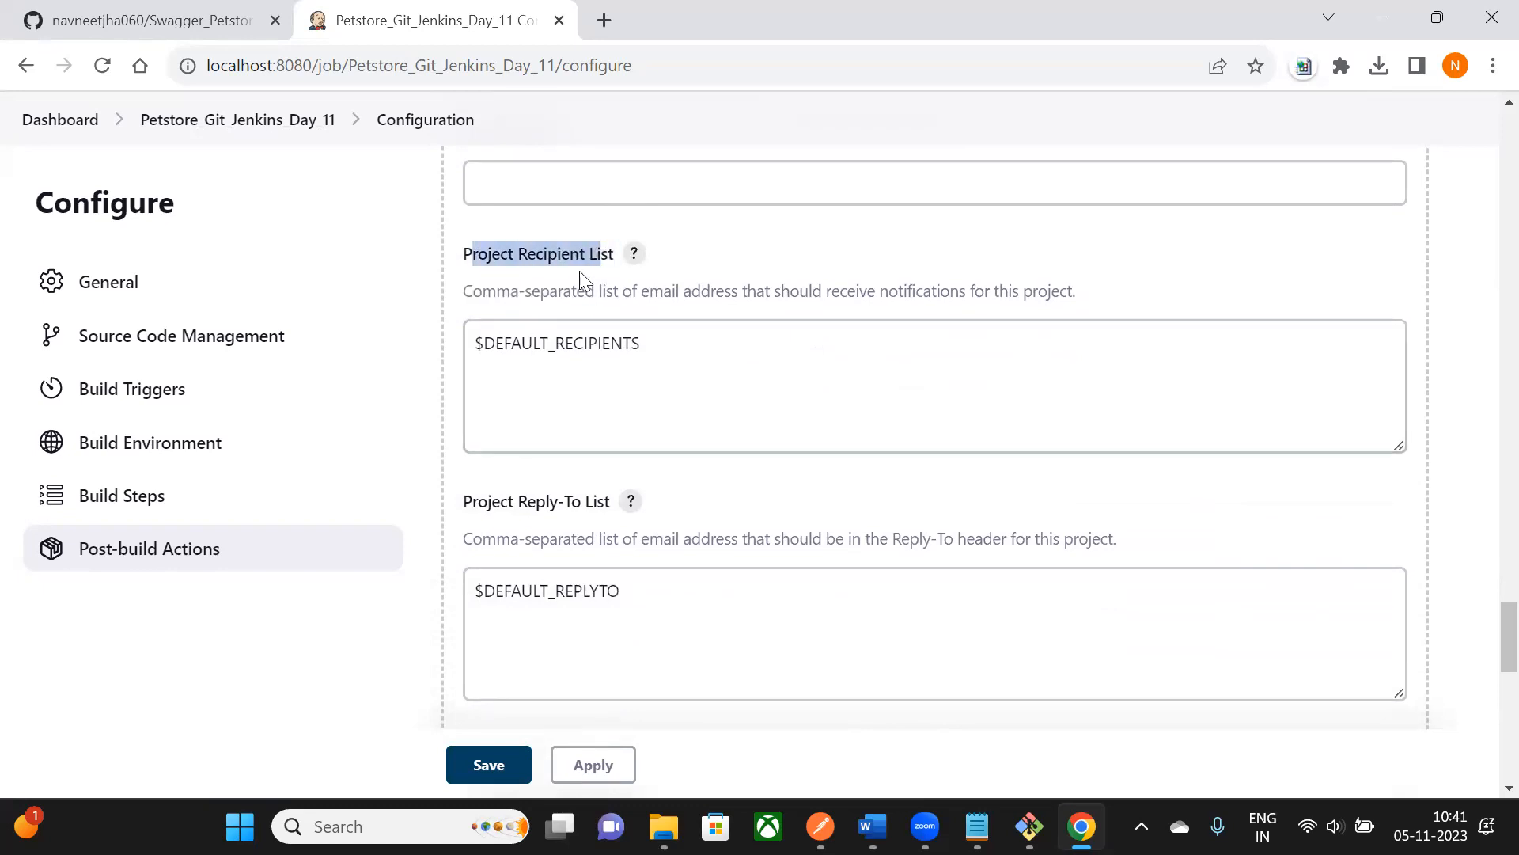
left_click_drag(634, 353, 440, 354)
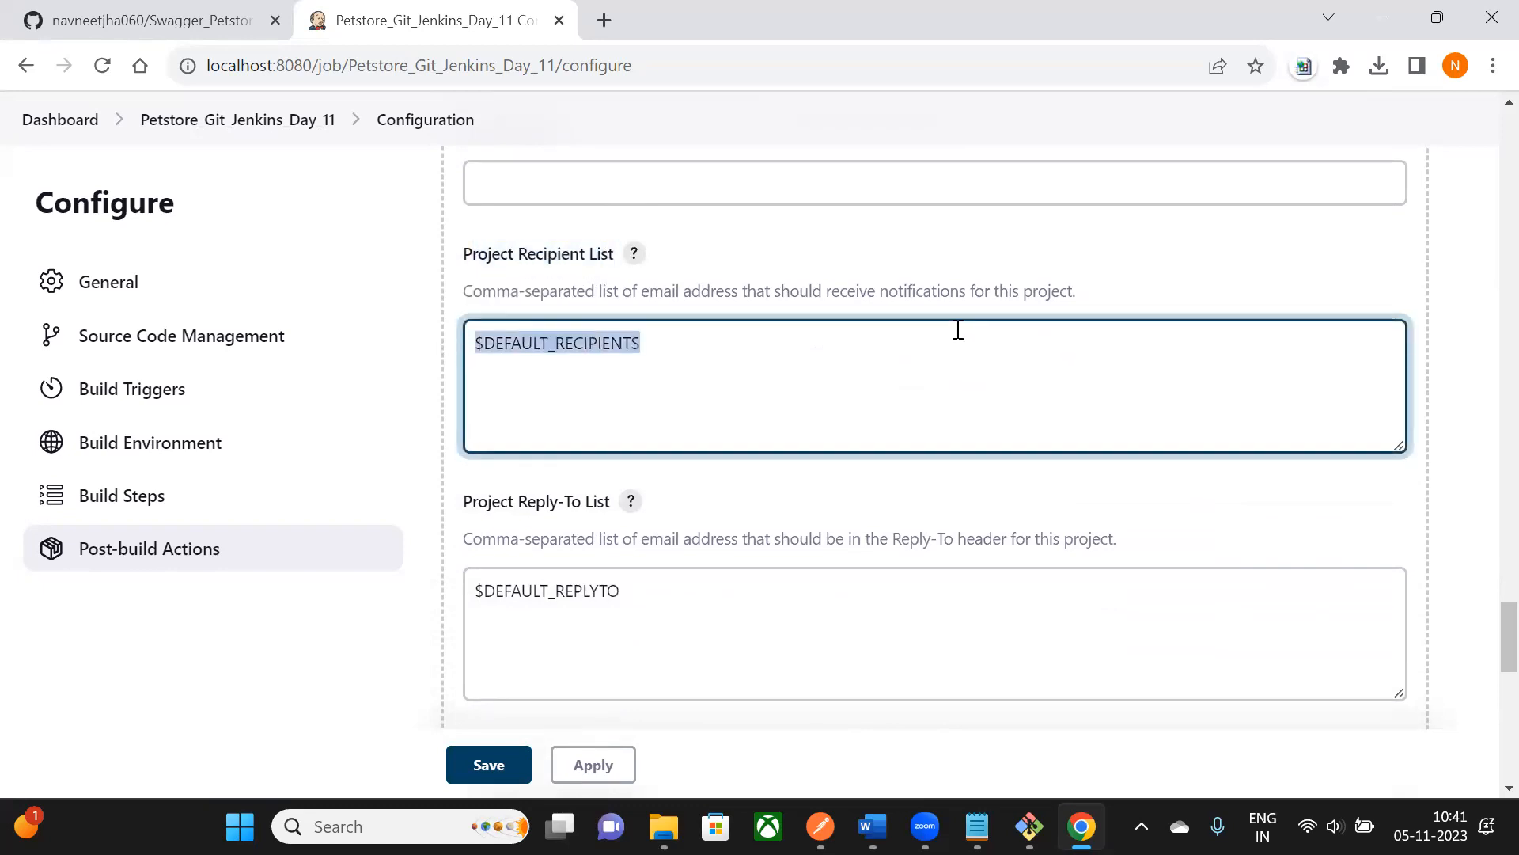
key("BackSpace")
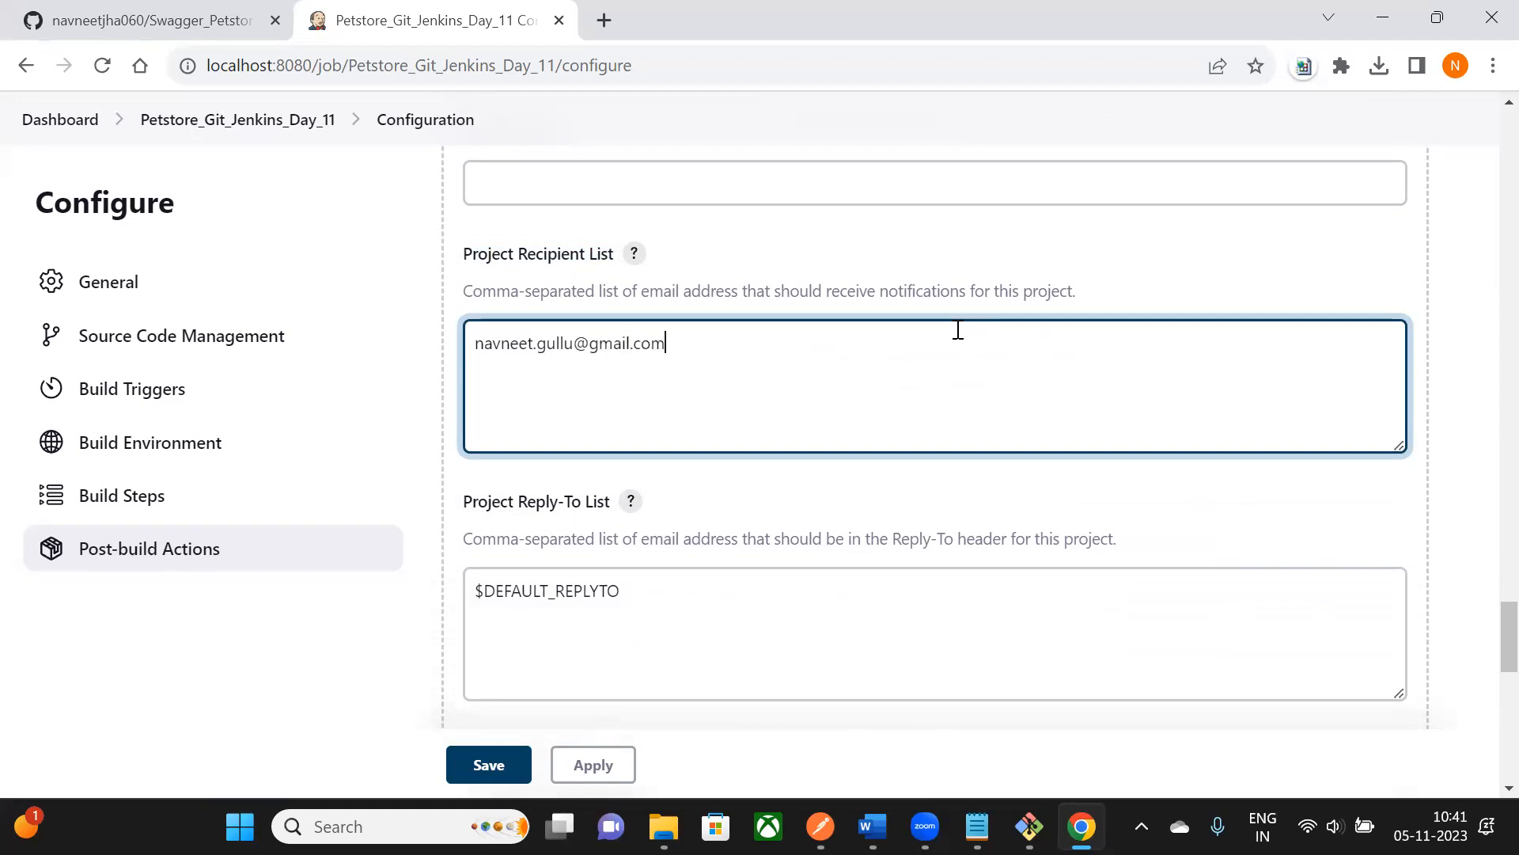
- Delete the default content placeholder from the Default Content box
scroll(768, 400, "down", 2)
left_click_drag(473, 388, 596, 384)
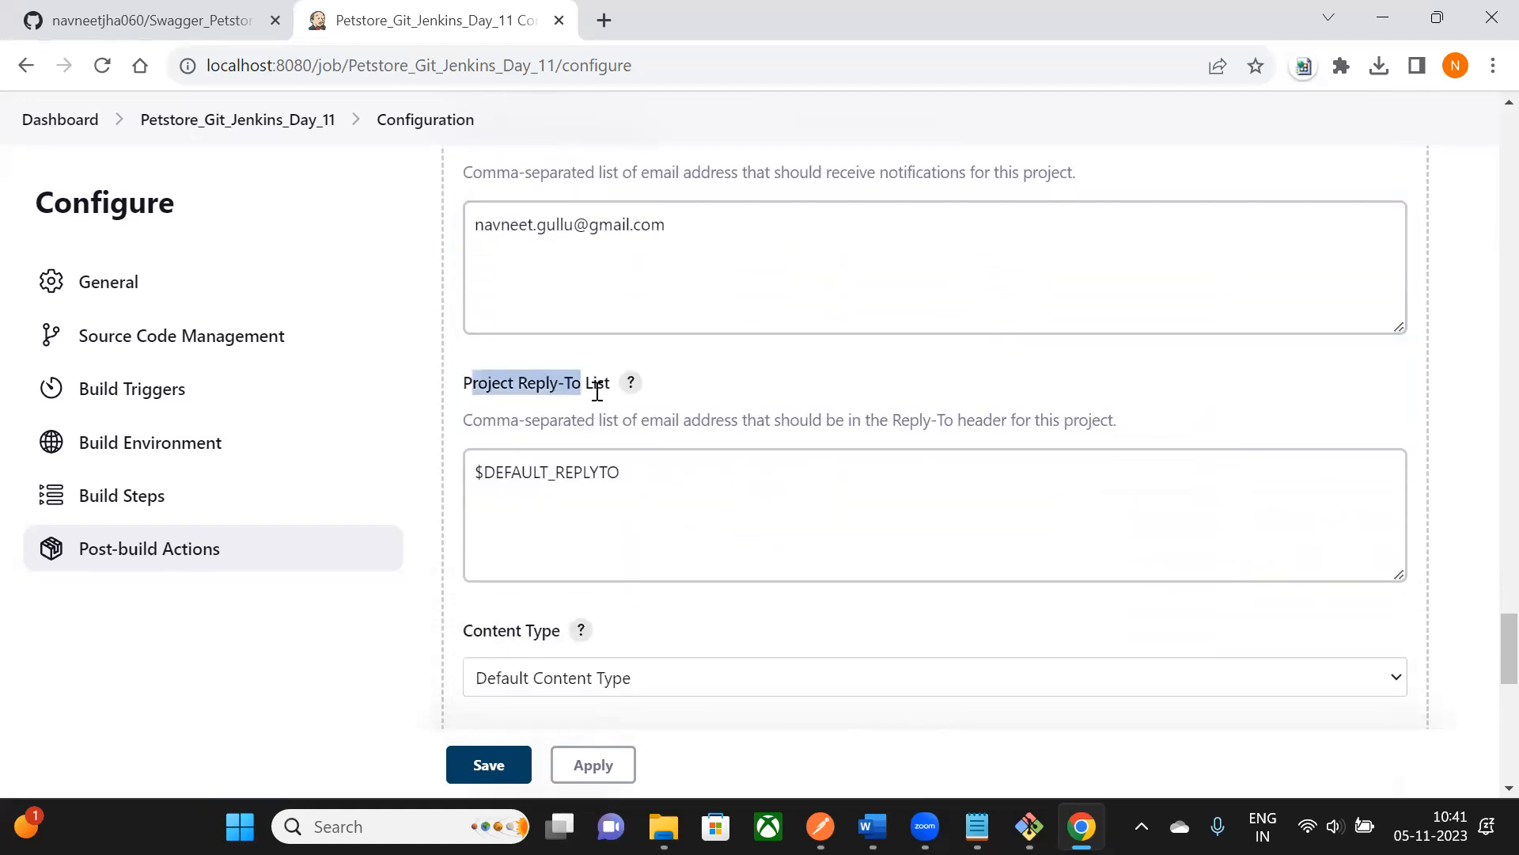
scroll(570, 415, "down", 2)
left_click_drag(483, 511, 565, 512)
scroll(669, 513, "down", 5)
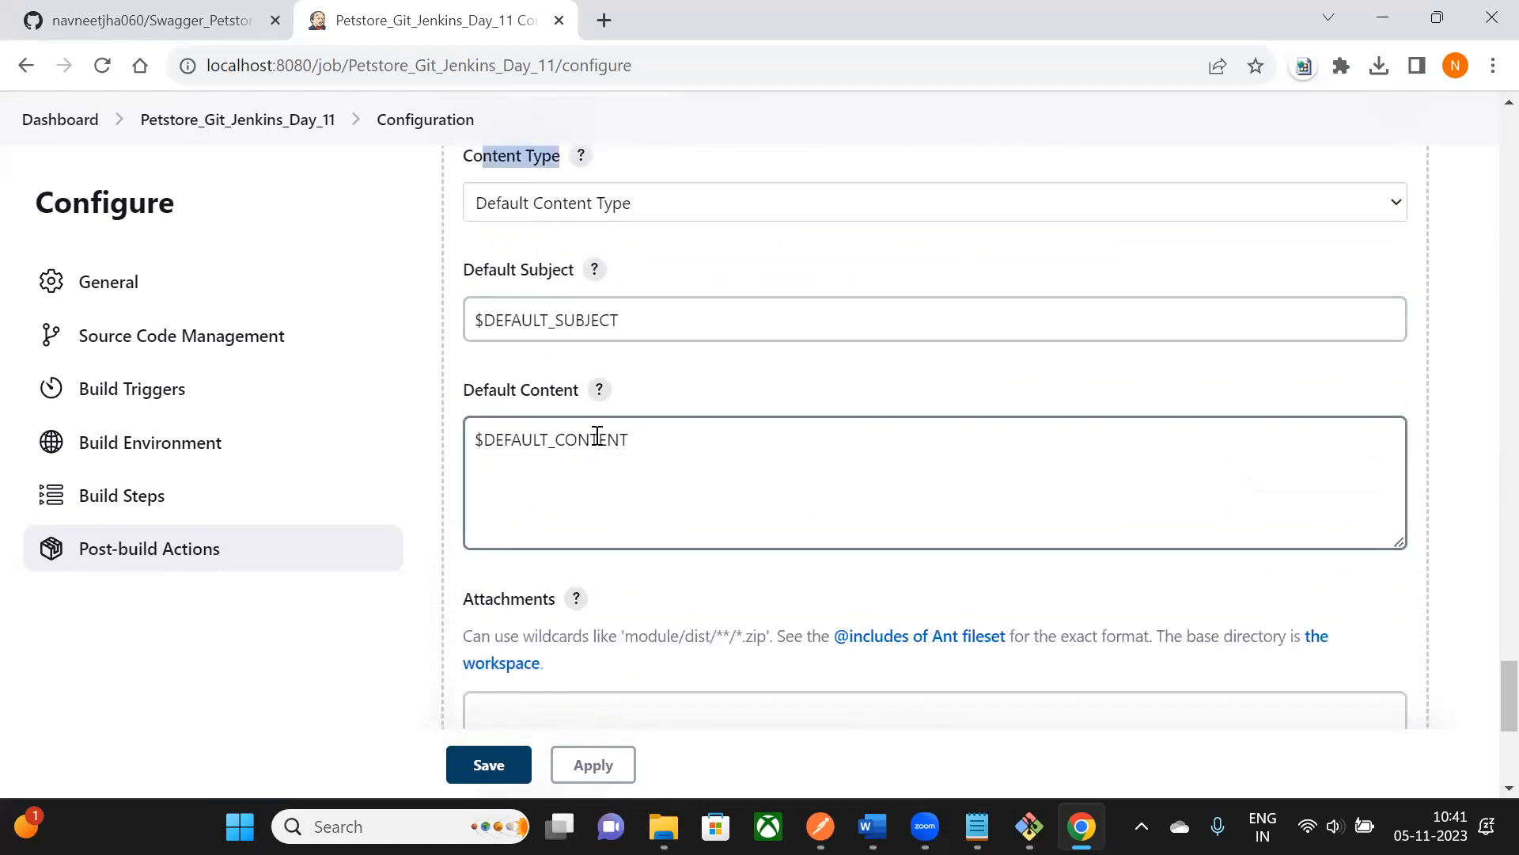
left_click_drag(485, 321, 638, 323)
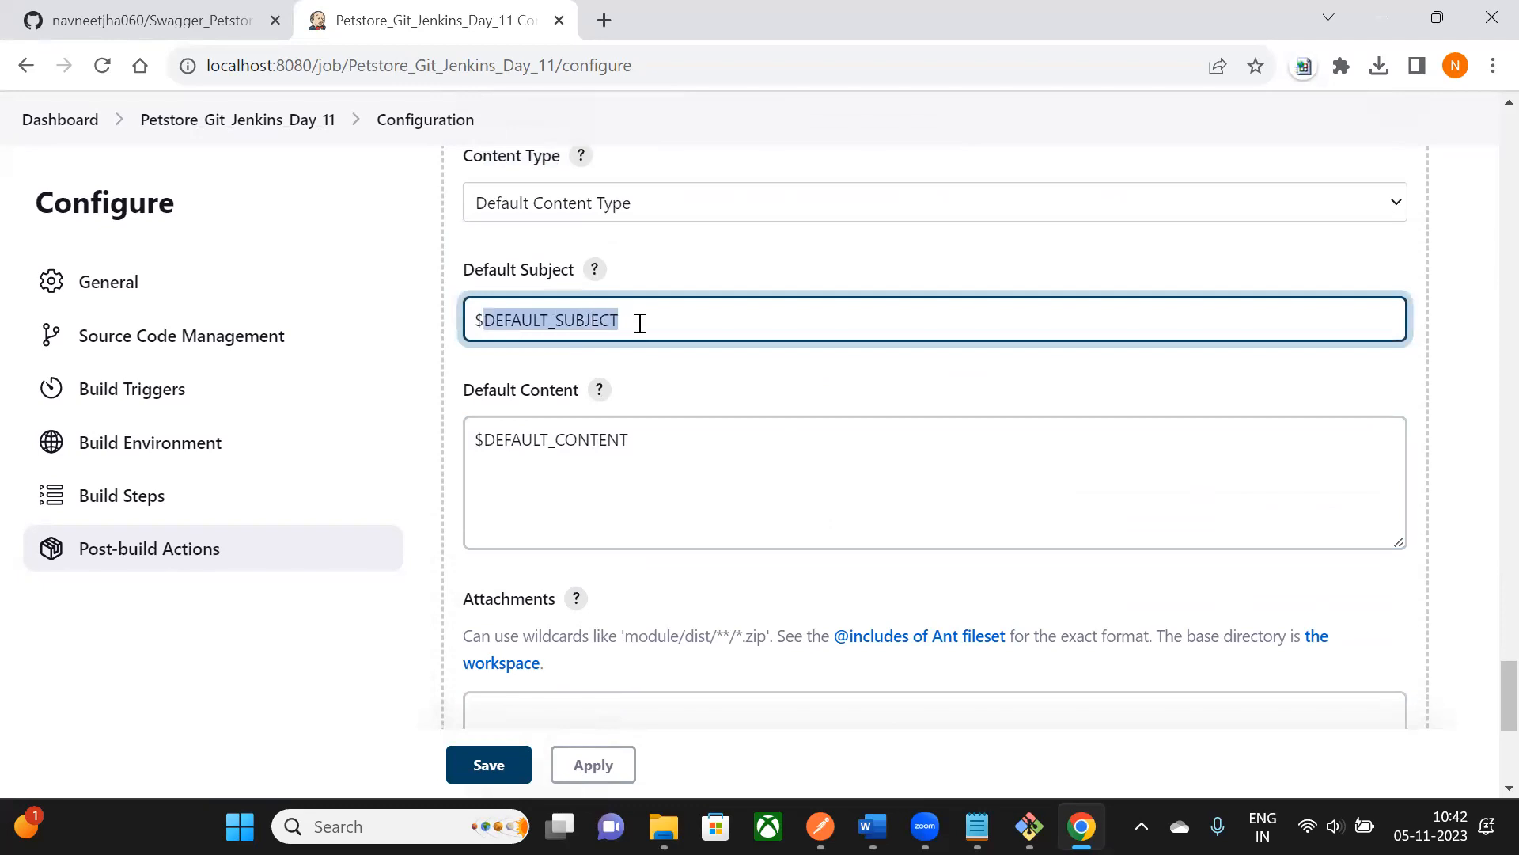
scroll(532, 235, "down", 2)
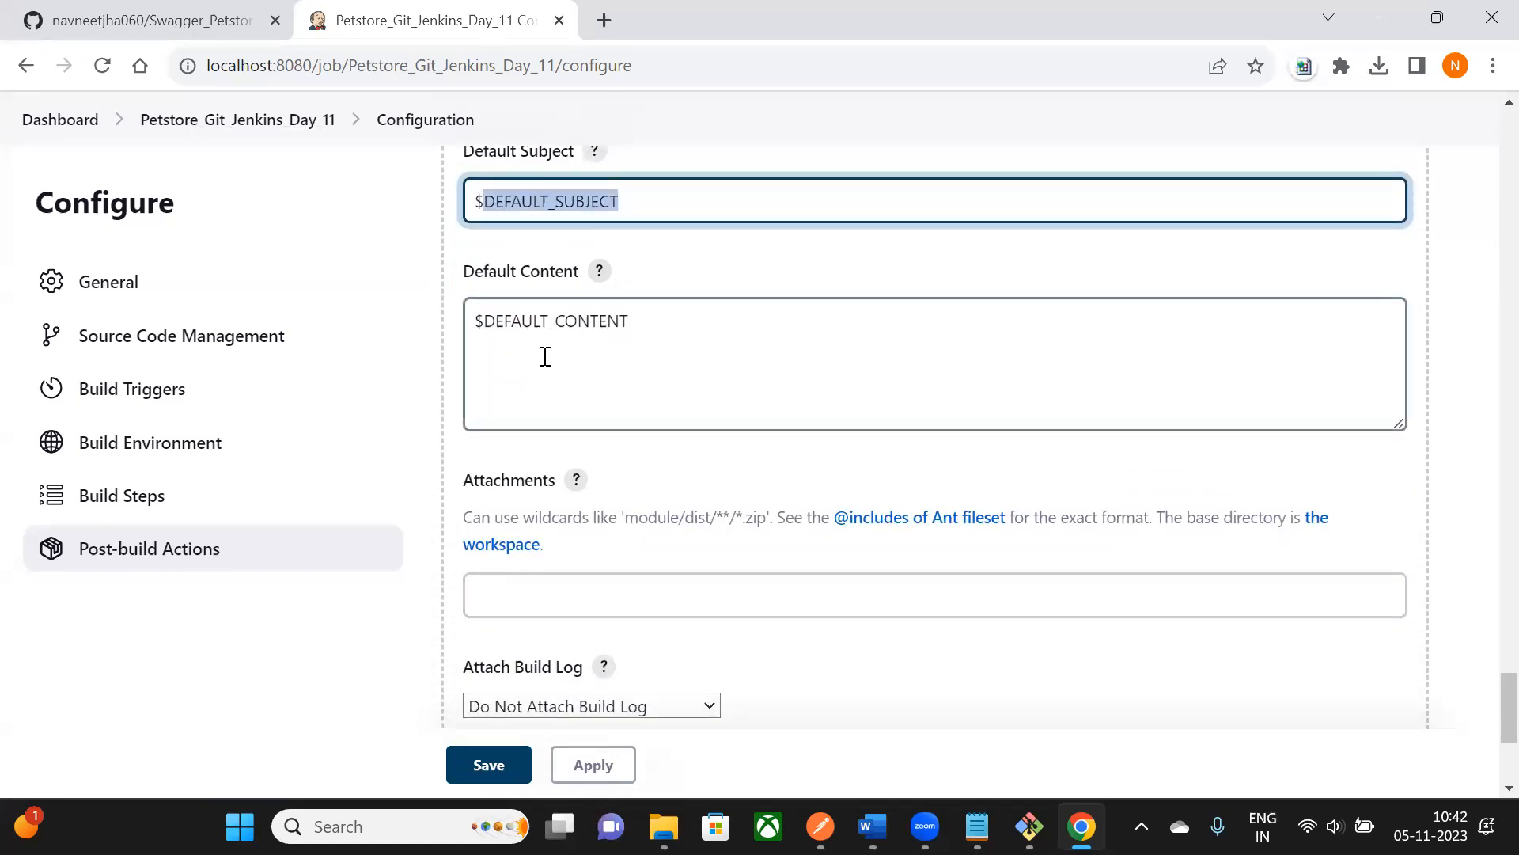
left_click(541, 323)
left_click_drag(476, 324, 709, 326)
key("BackSpace")
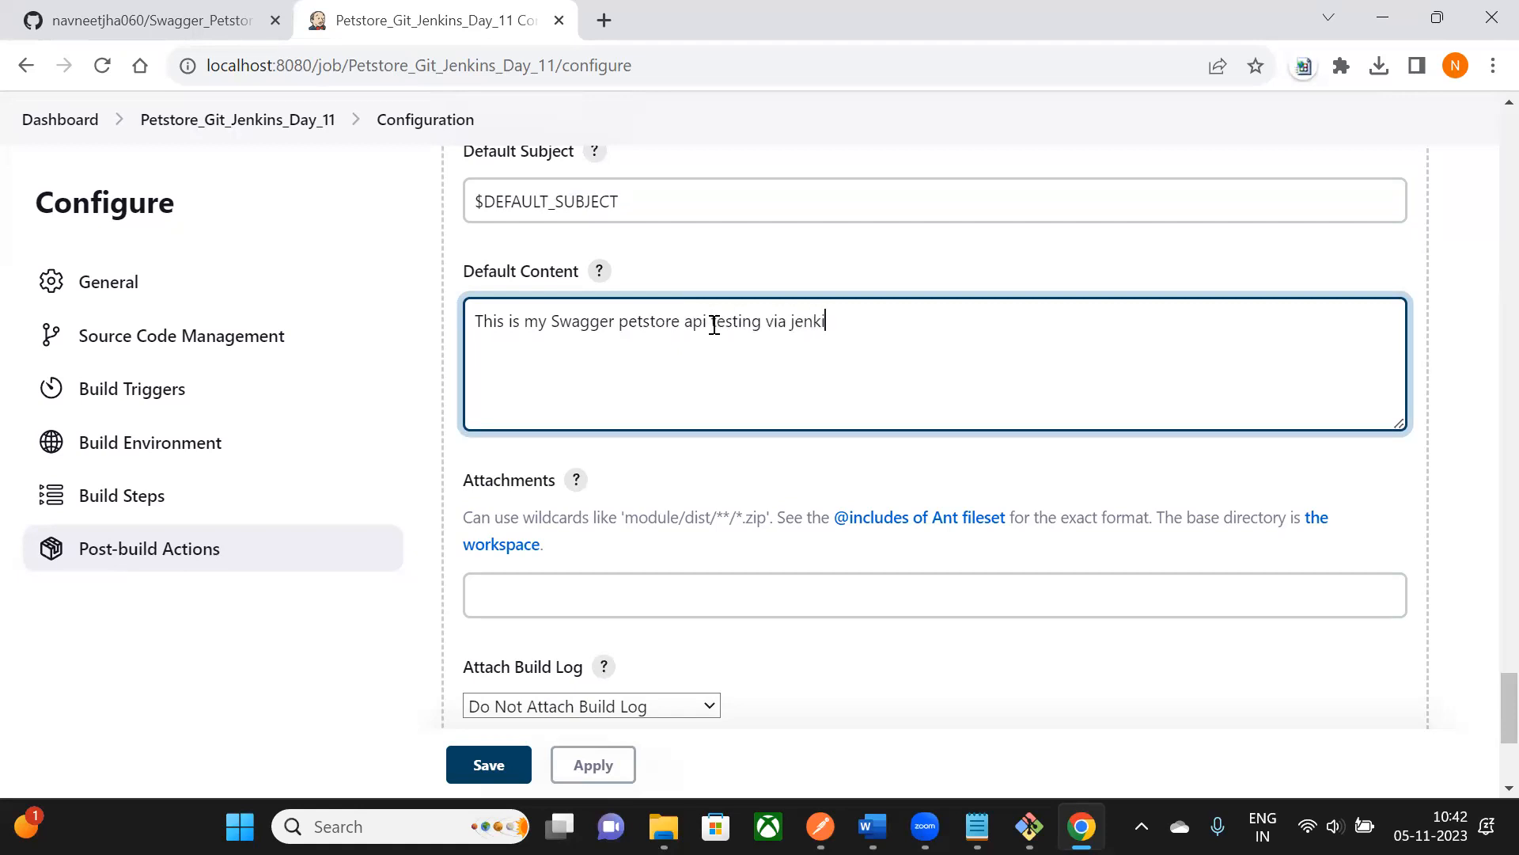
- Set the Attachments field to 'results/report.html', copied from the Word notes
scroll(677, 338, "down", 1)
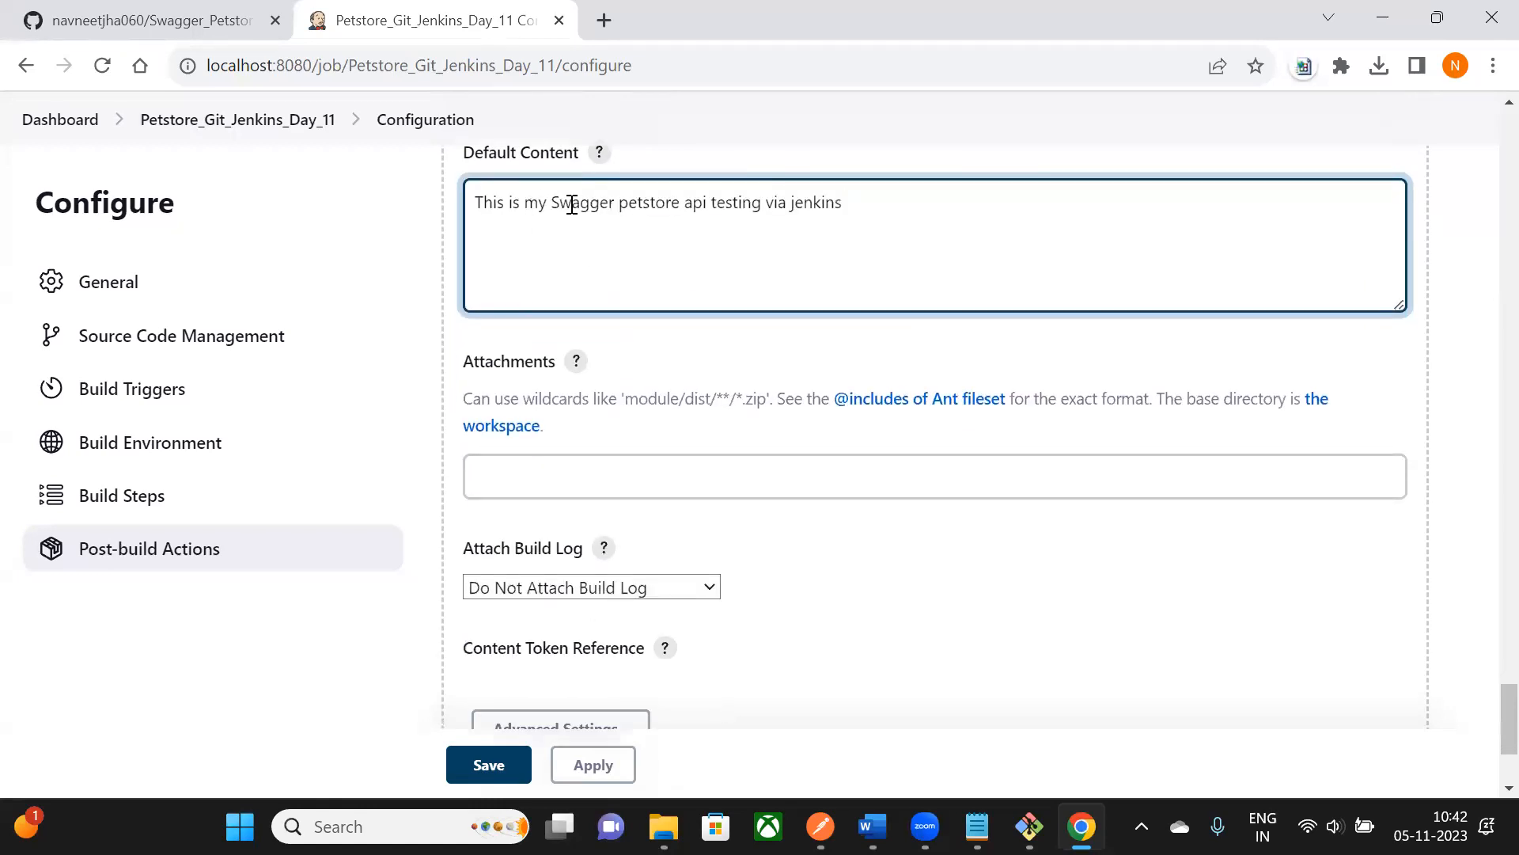
left_click_drag(492, 204, 892, 226)
scroll(775, 275, "down", 1)
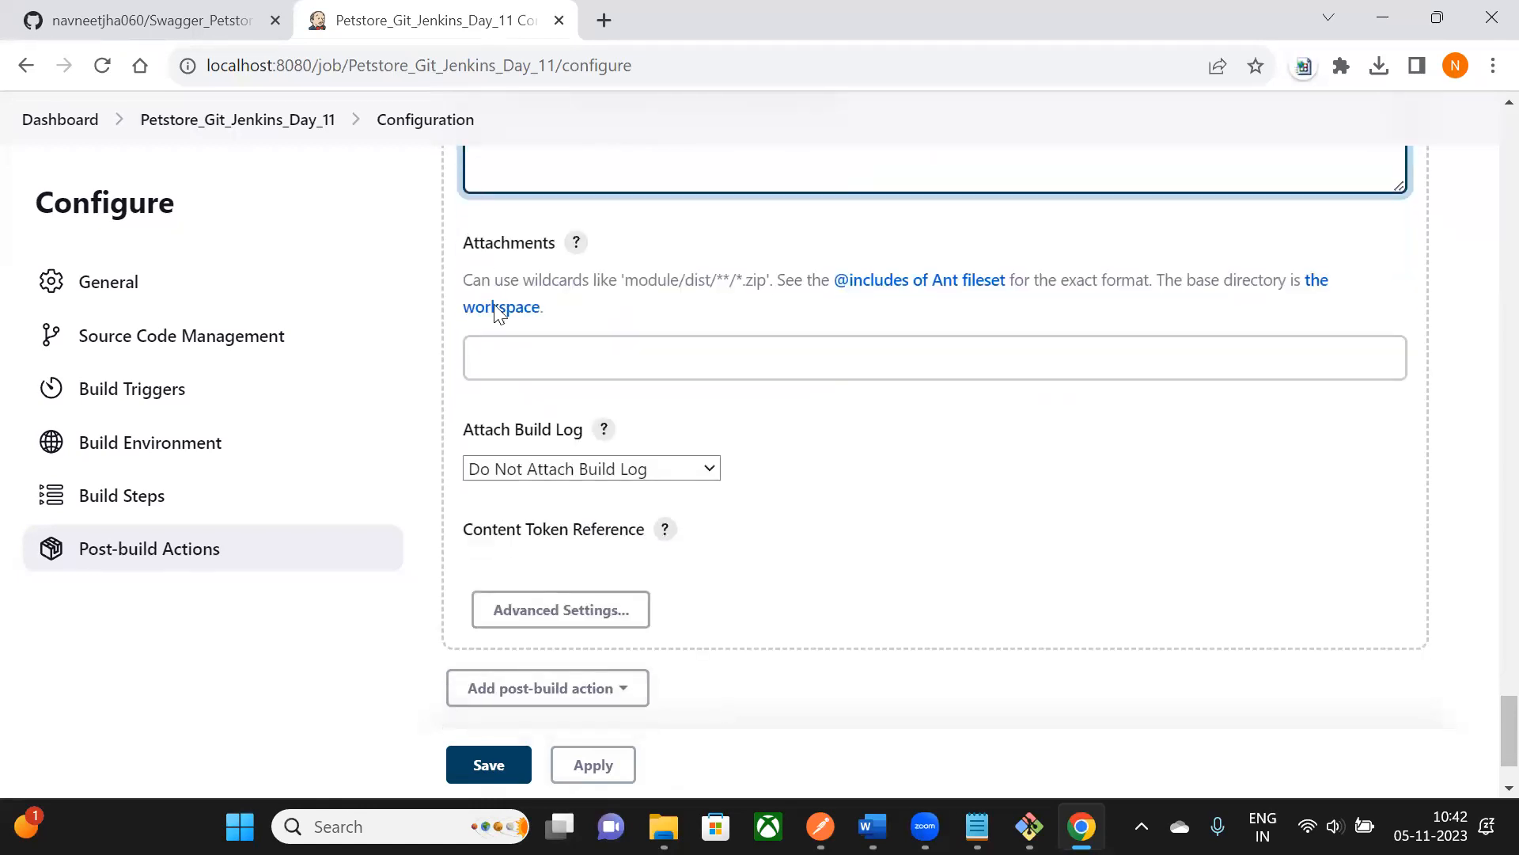
left_click_drag(479, 241, 568, 274)
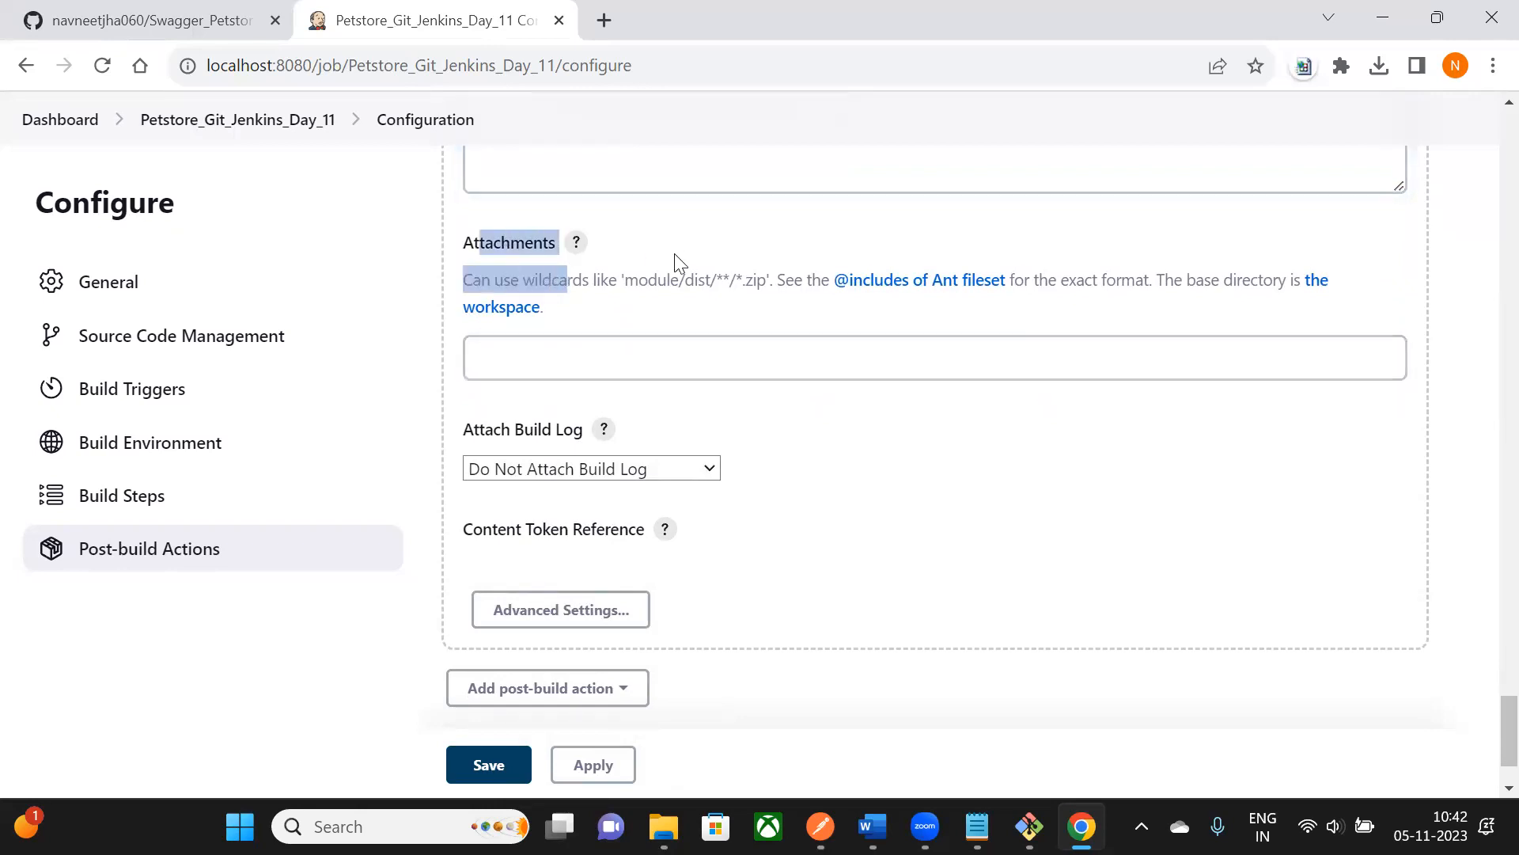
left_click(510, 265)
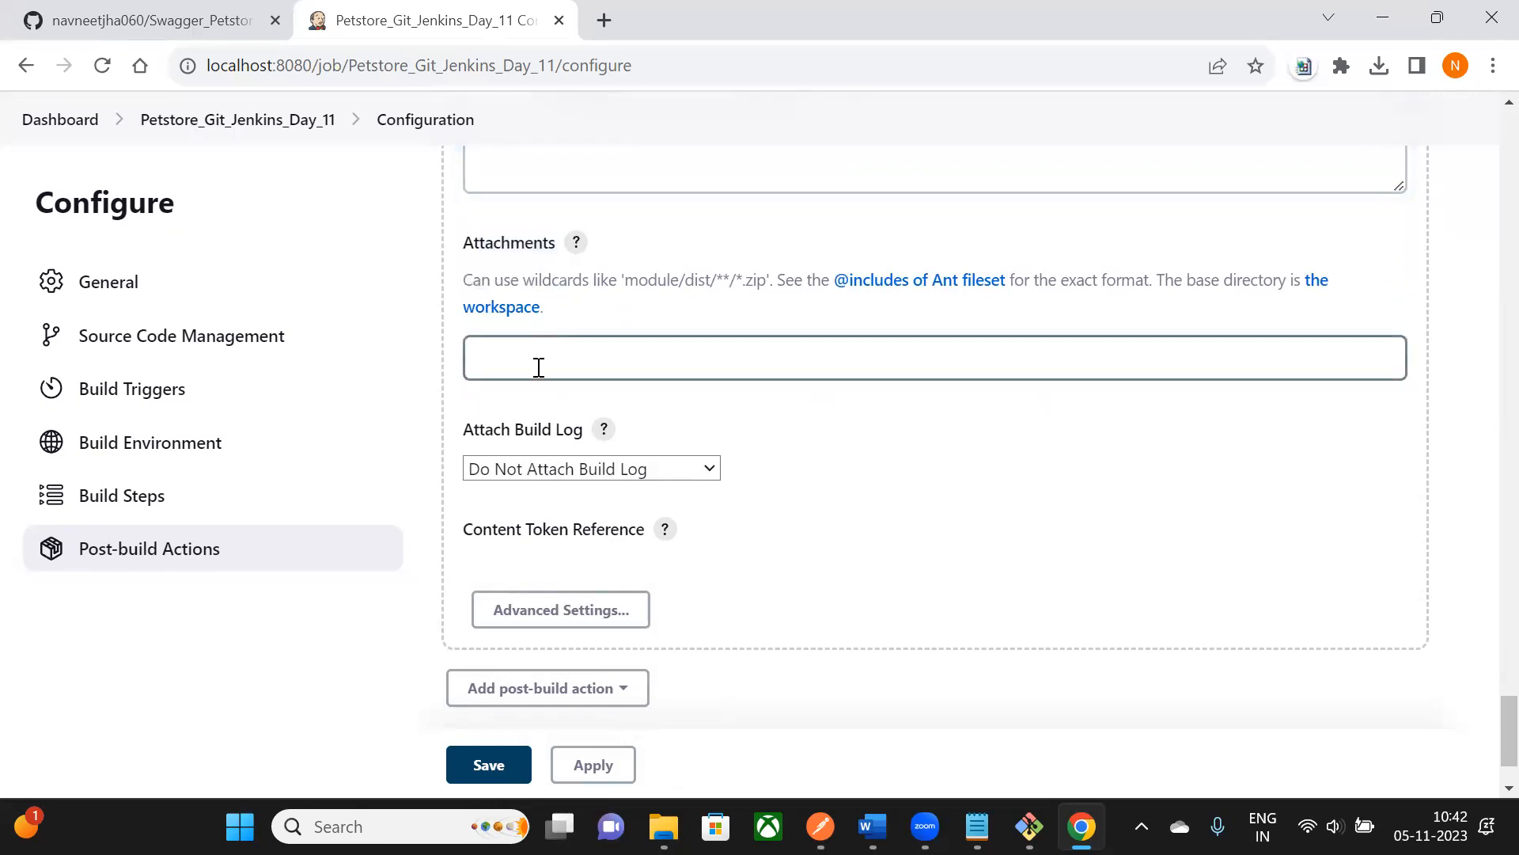
key("alt+Tab")
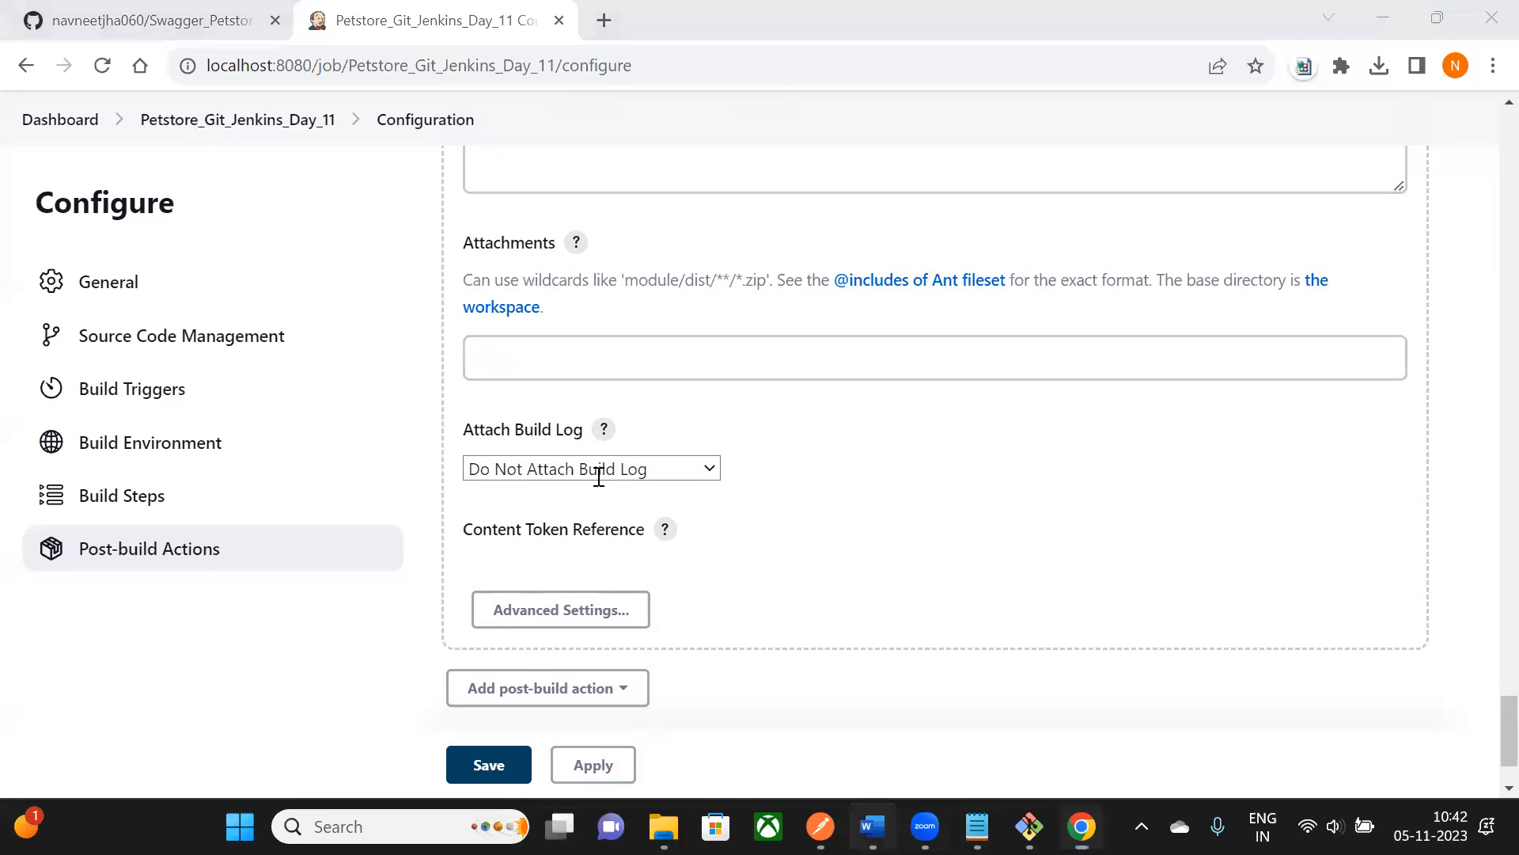
scroll(786, 475, "down", 1)
left_click_drag(554, 384, 688, 381)
key("ctrl+c")
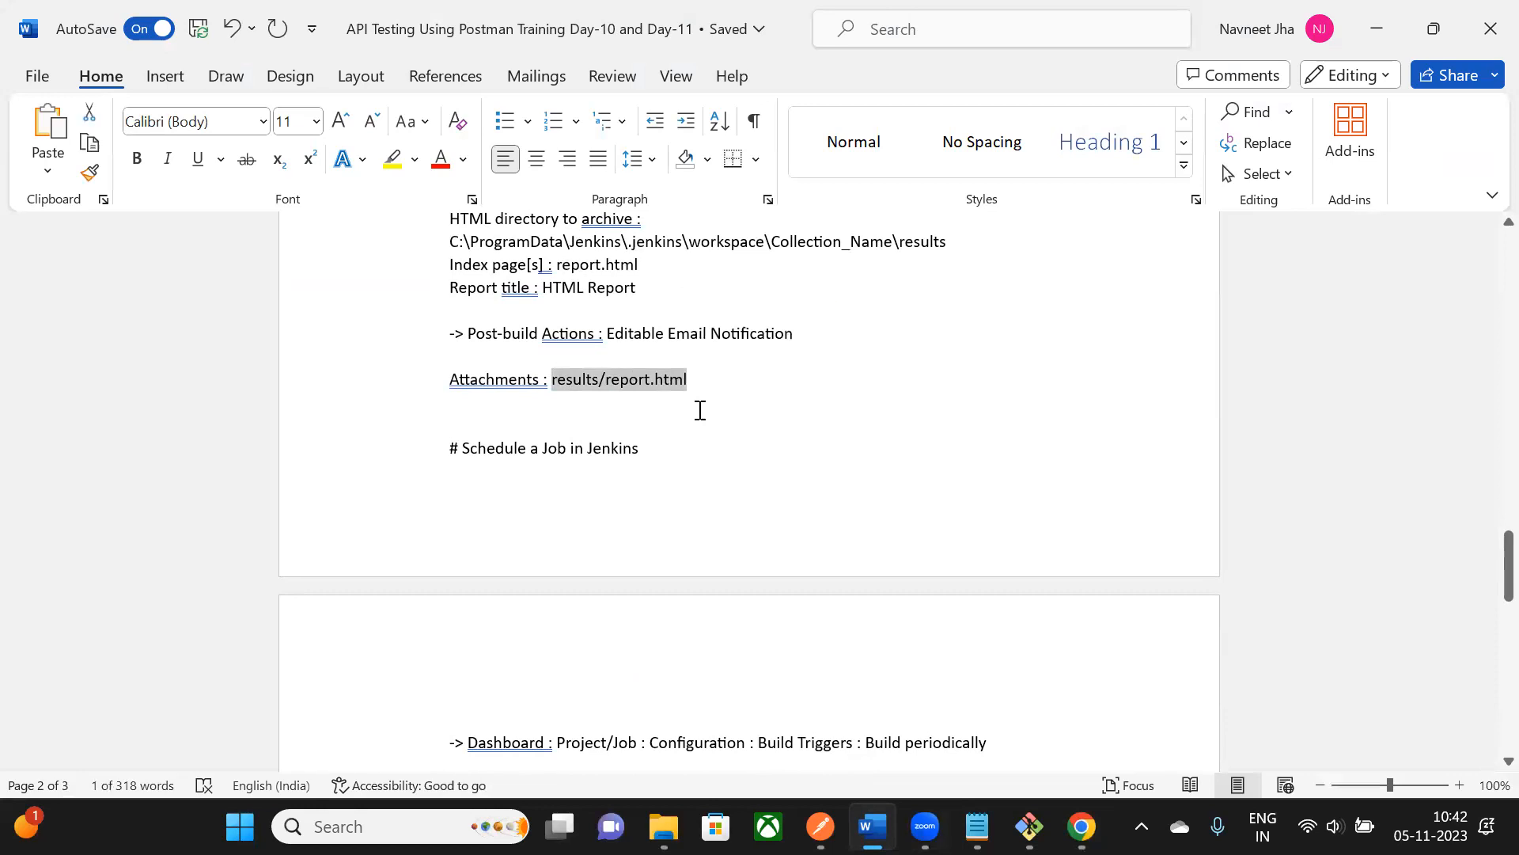
key("alt+Tab")
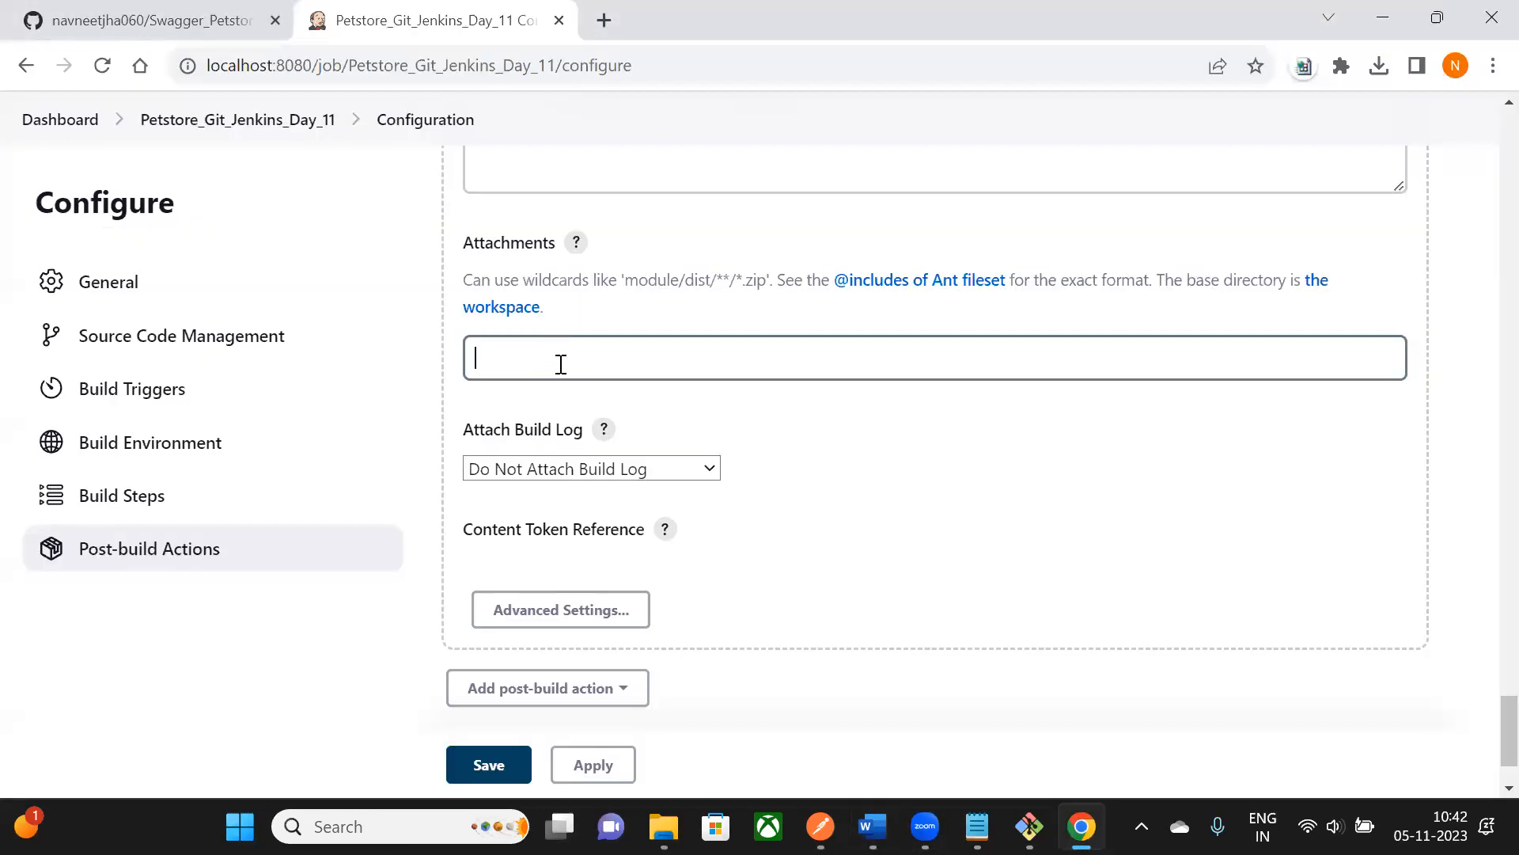
left_click(561, 364)
key("ctrl+v")
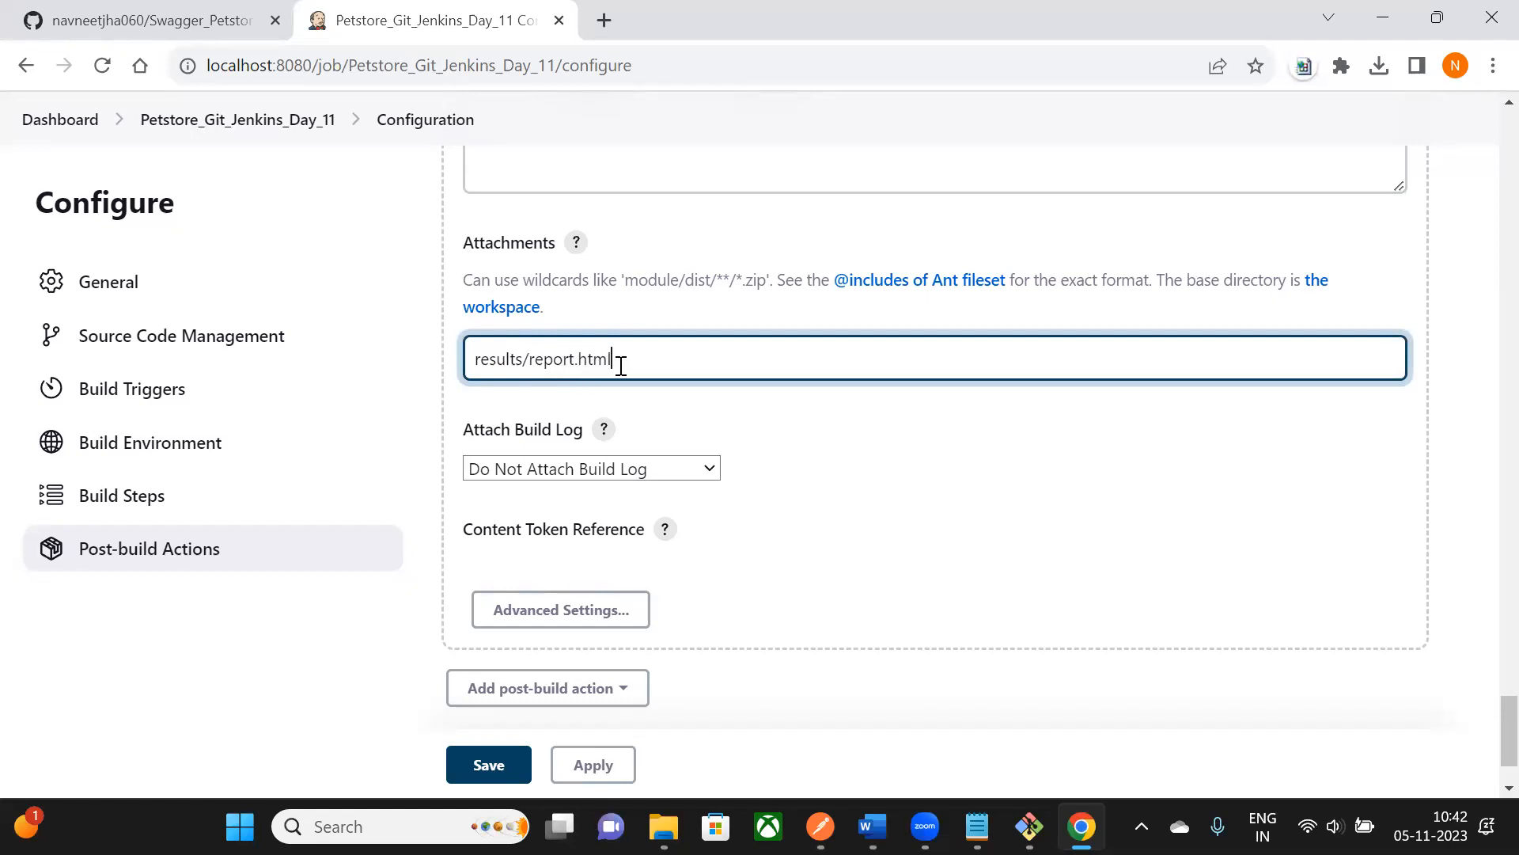
- Save the Petstore_Git_Jenkins_Day_11 job configuration
scroll(613, 387, "down", 2)
key("alt+Tab")
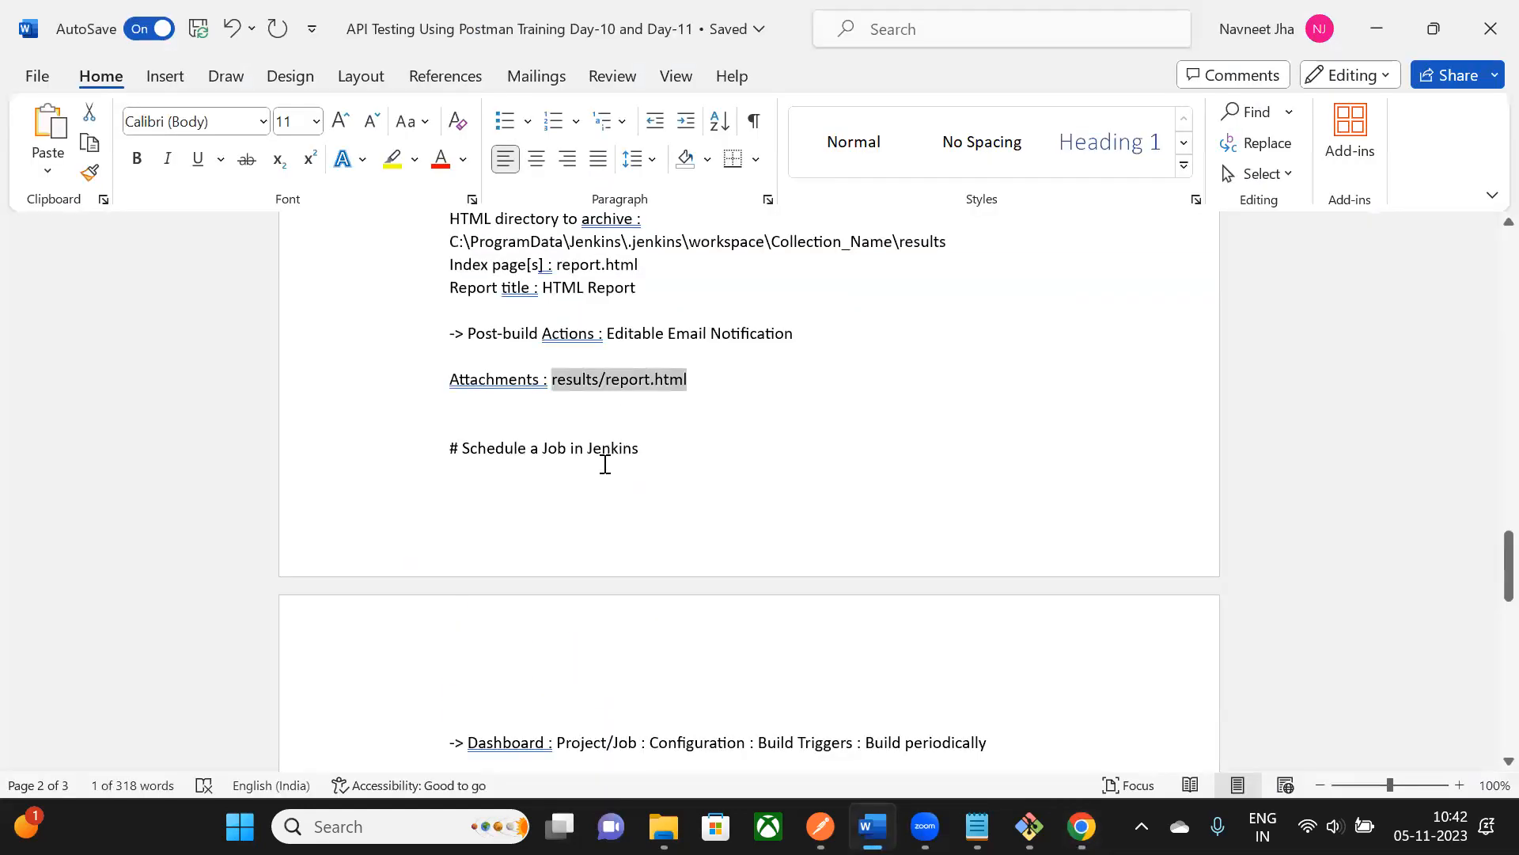
key("alt+Tab")
key("Return")
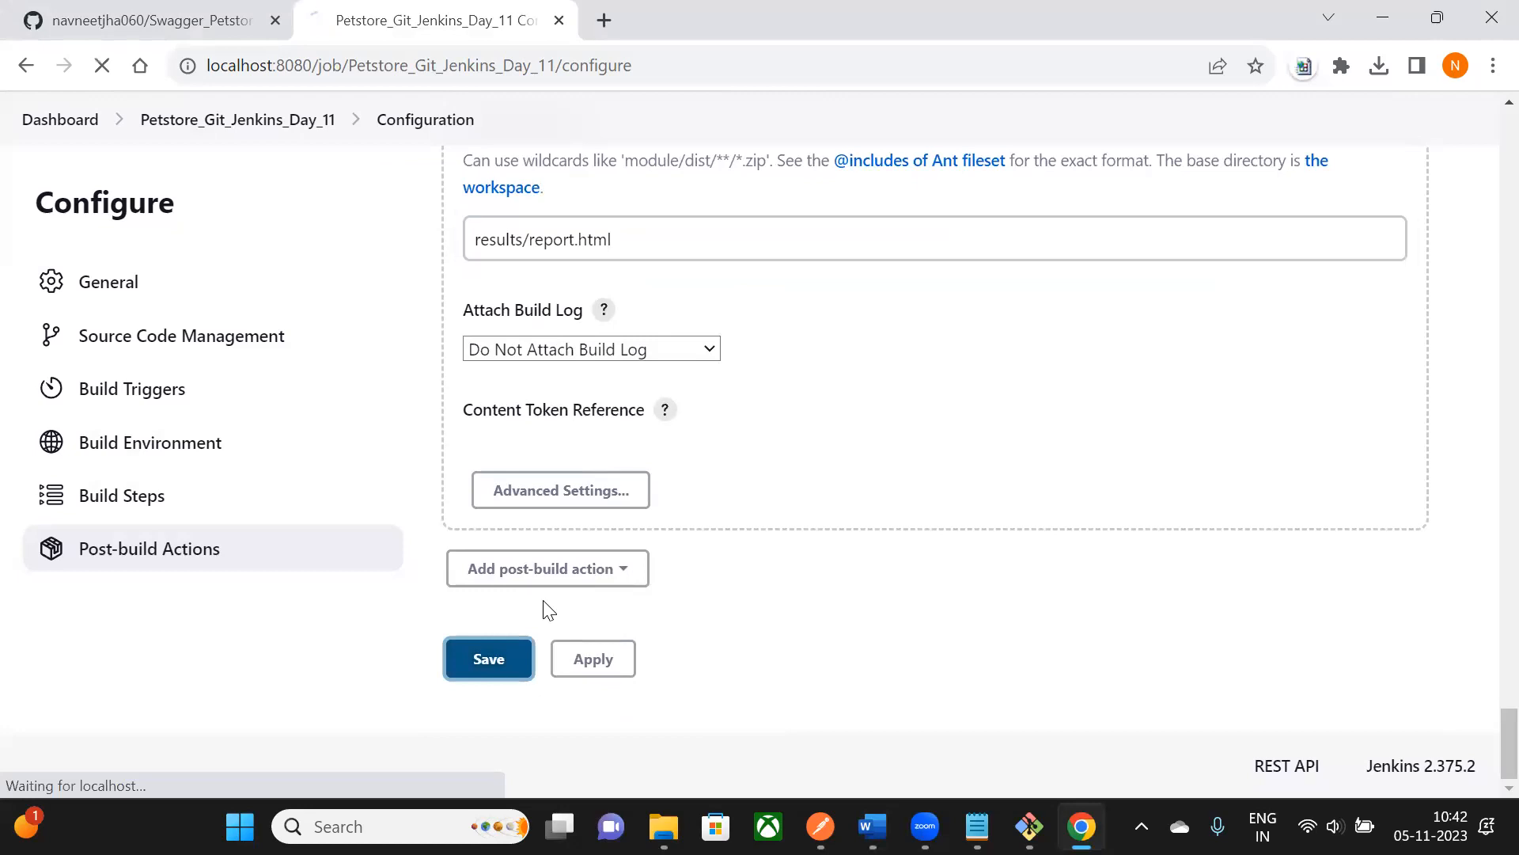
scroll(1033, 426, "down", 2)
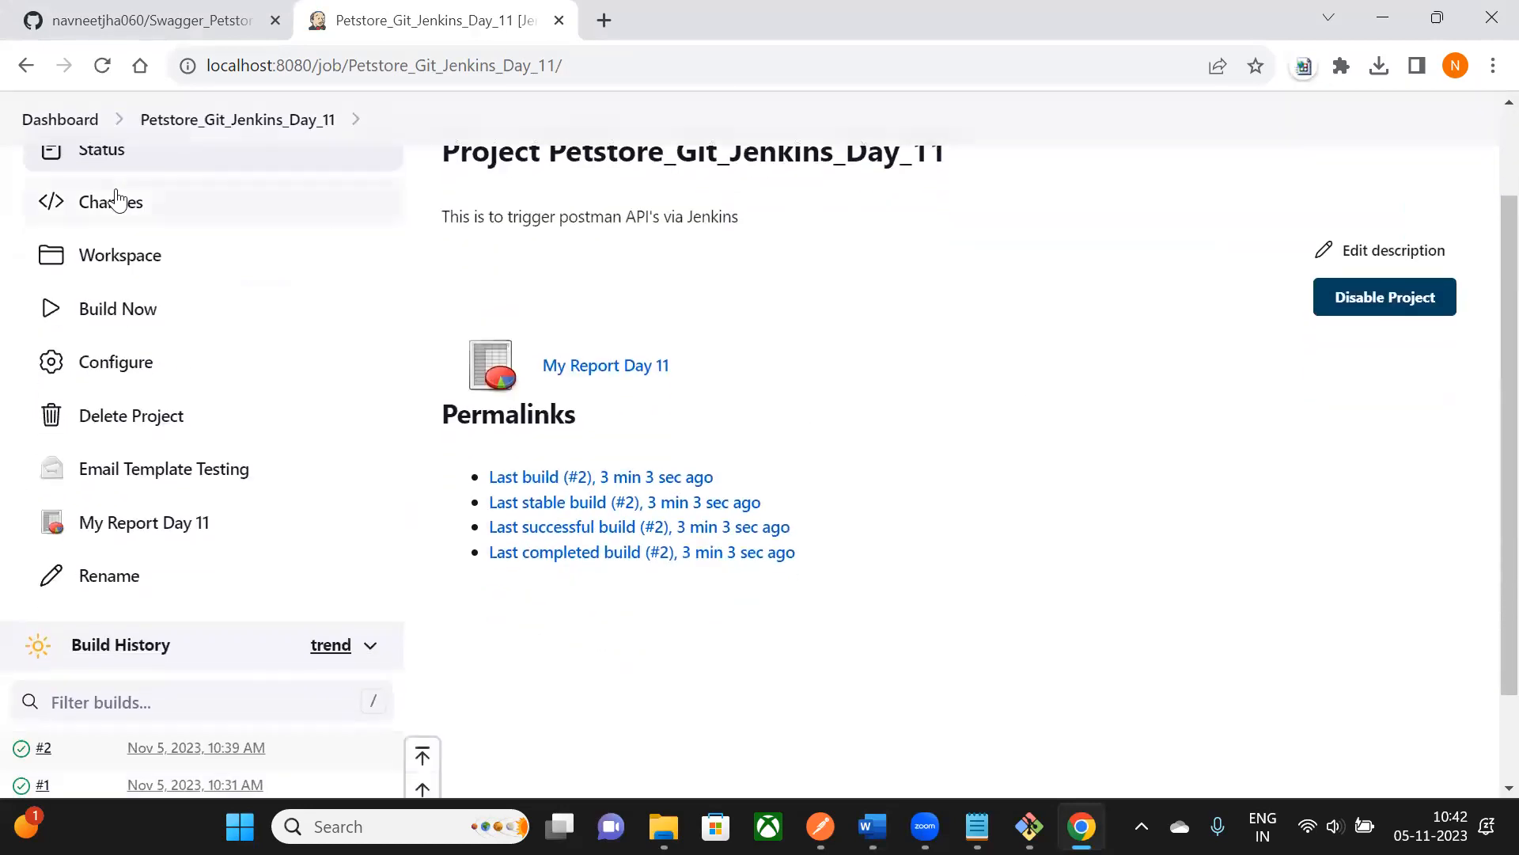
scroll(712, 197, "up", 2)
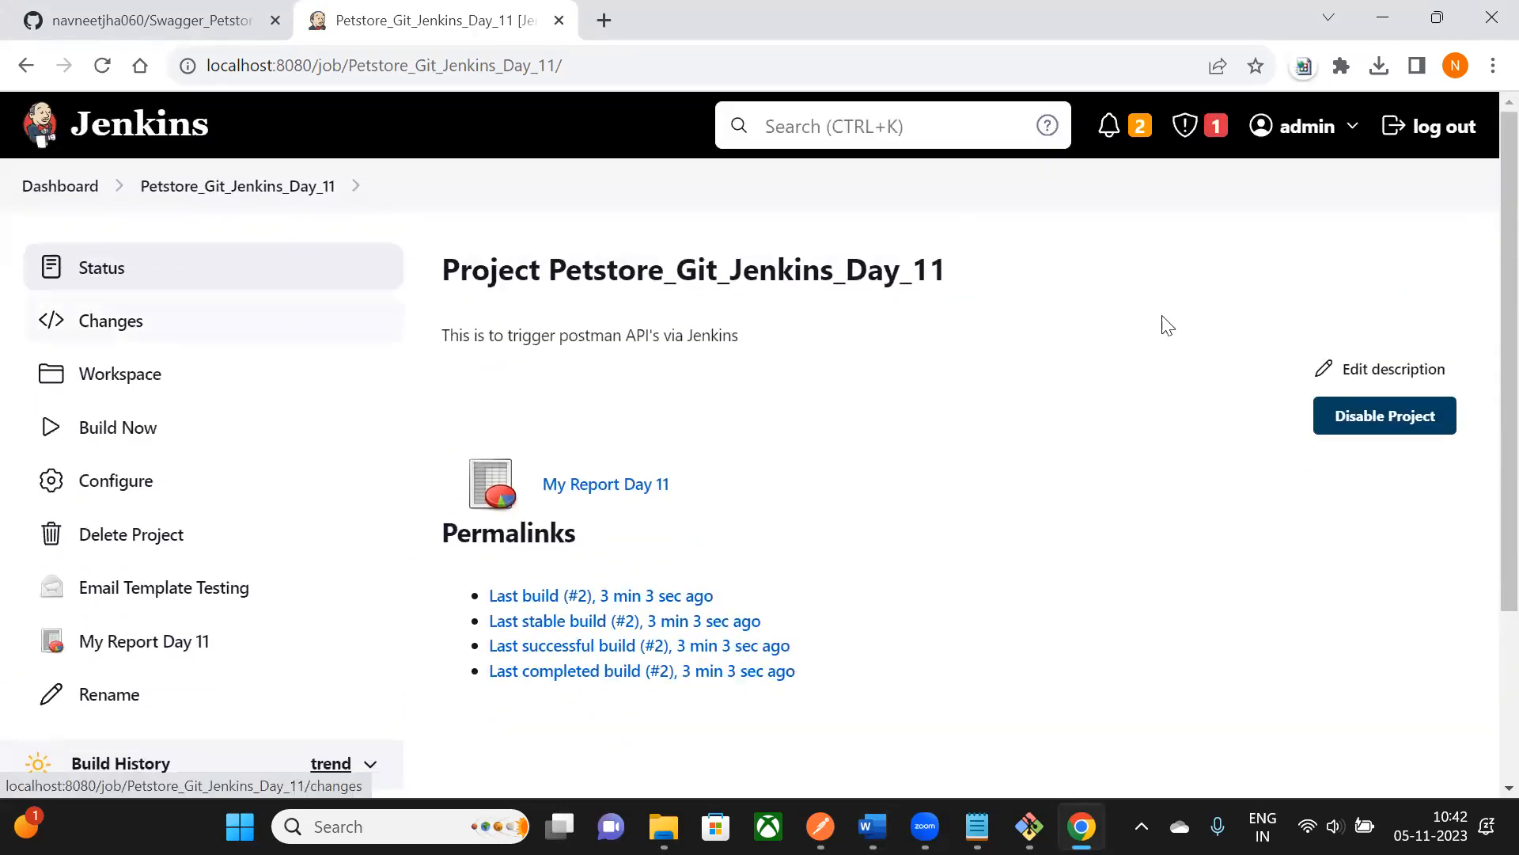
scroll(825, 367, "down", 2)
scroll(180, 305, "up", 2)
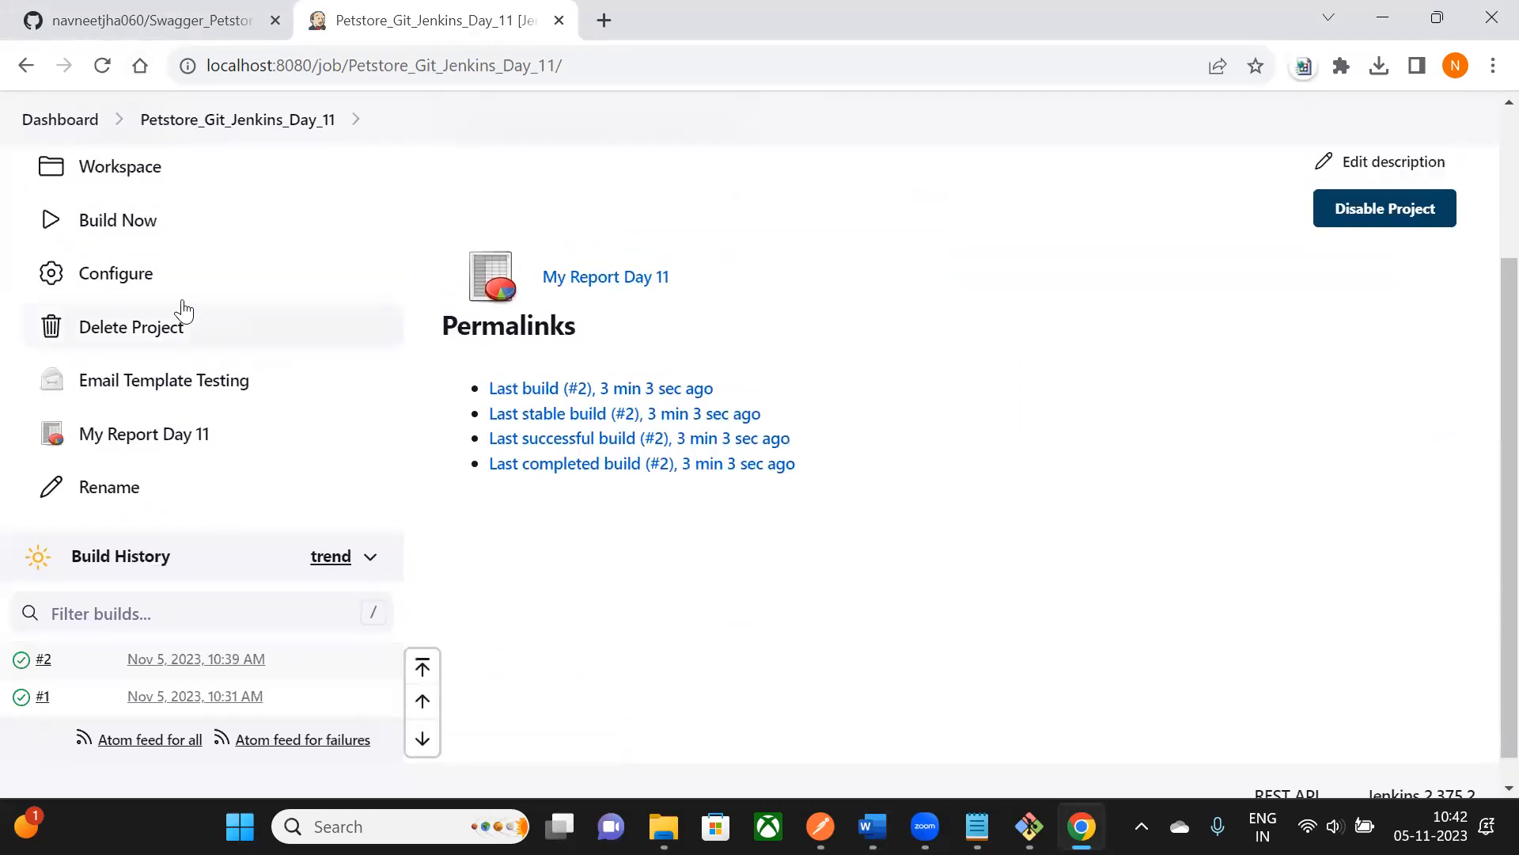
- Start a new build and view build #3's console output
left_click(137, 323)
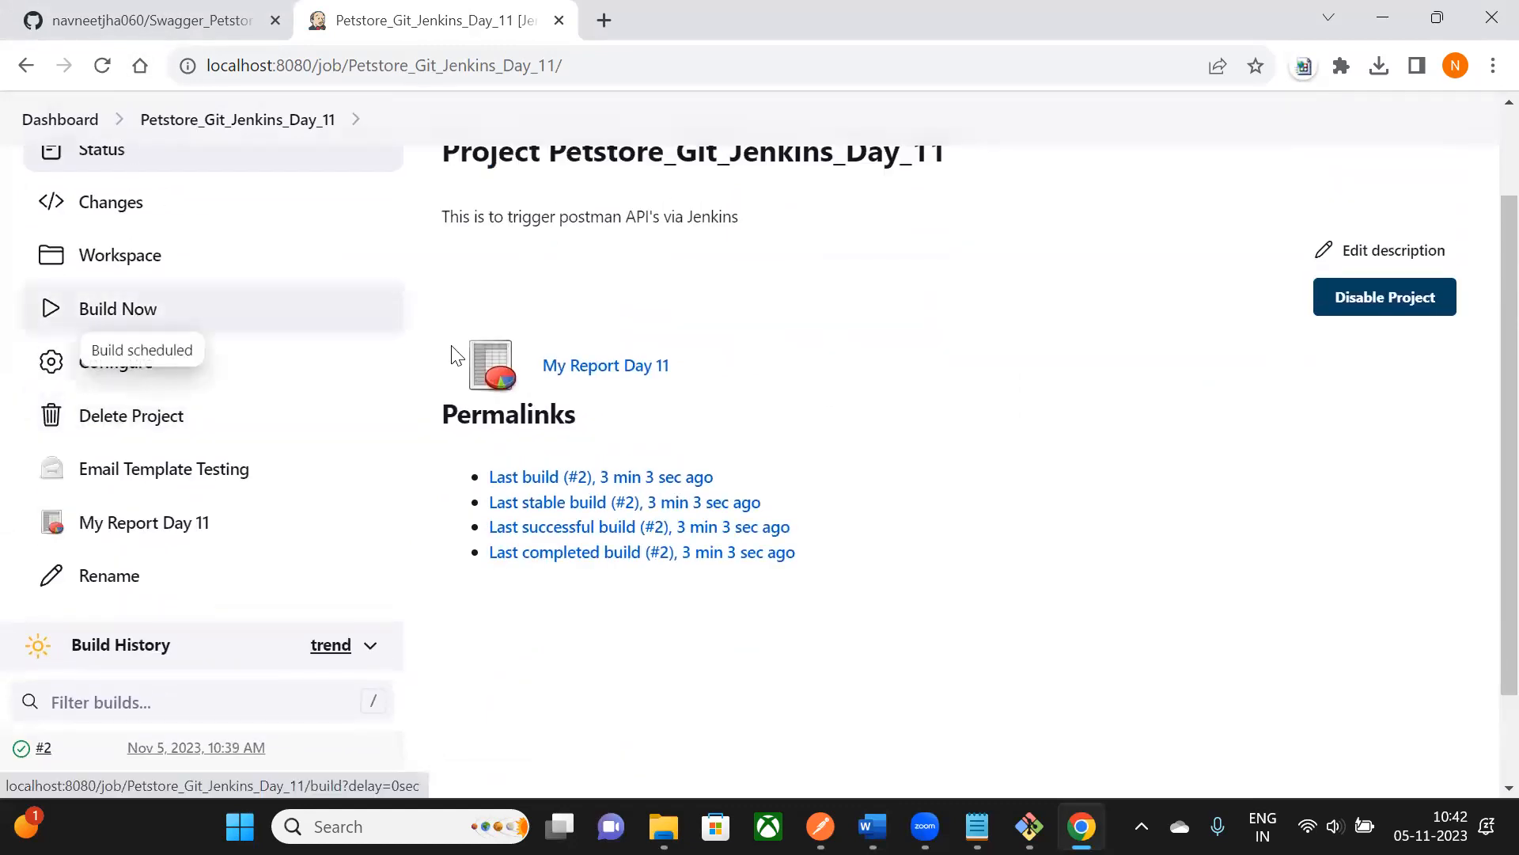
scroll(271, 536, "down", 2)
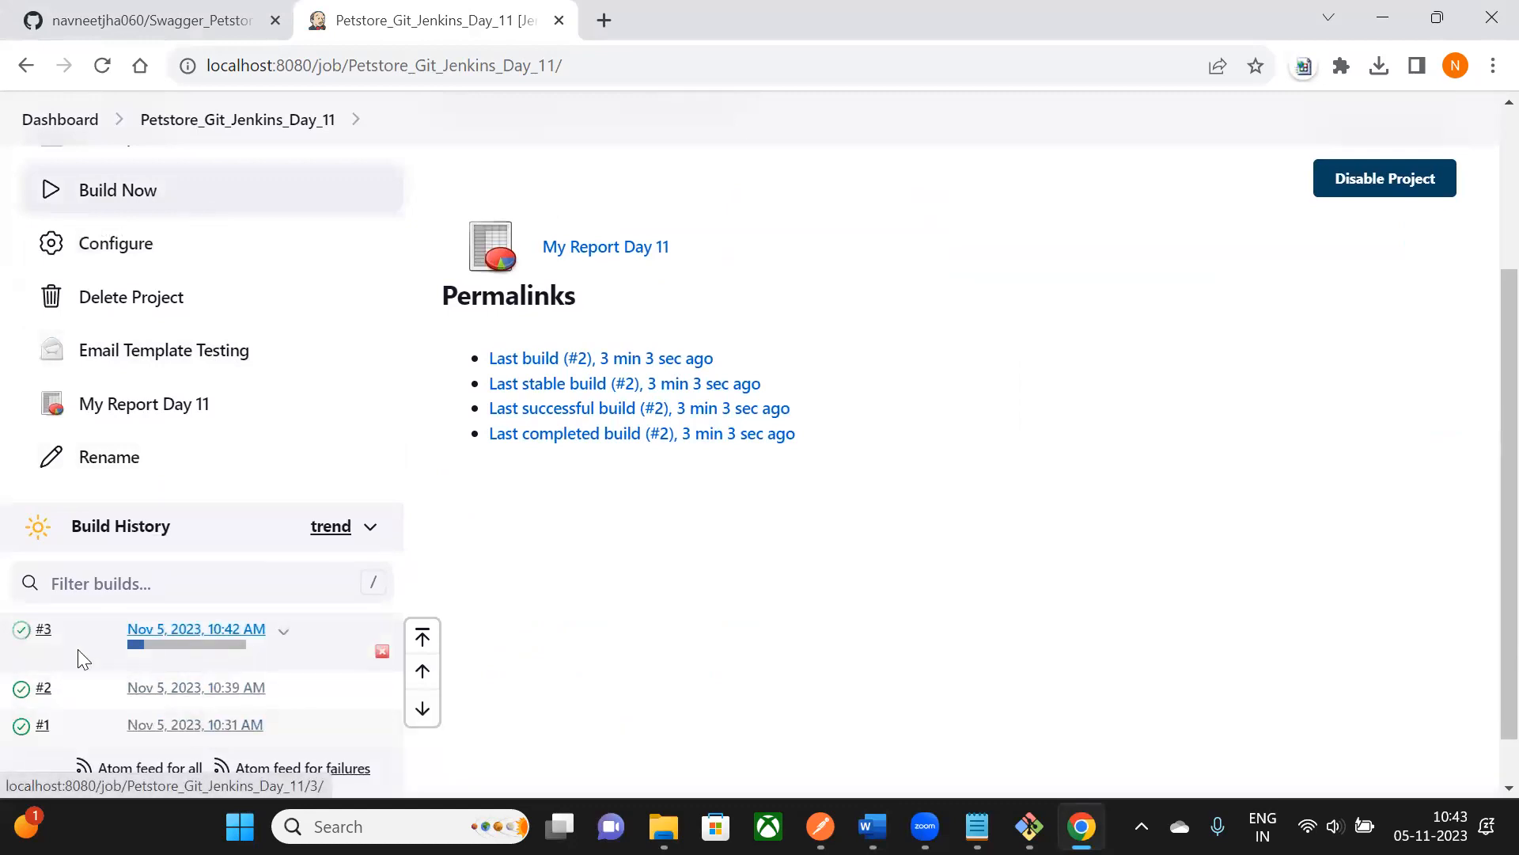
left_click(79, 637)
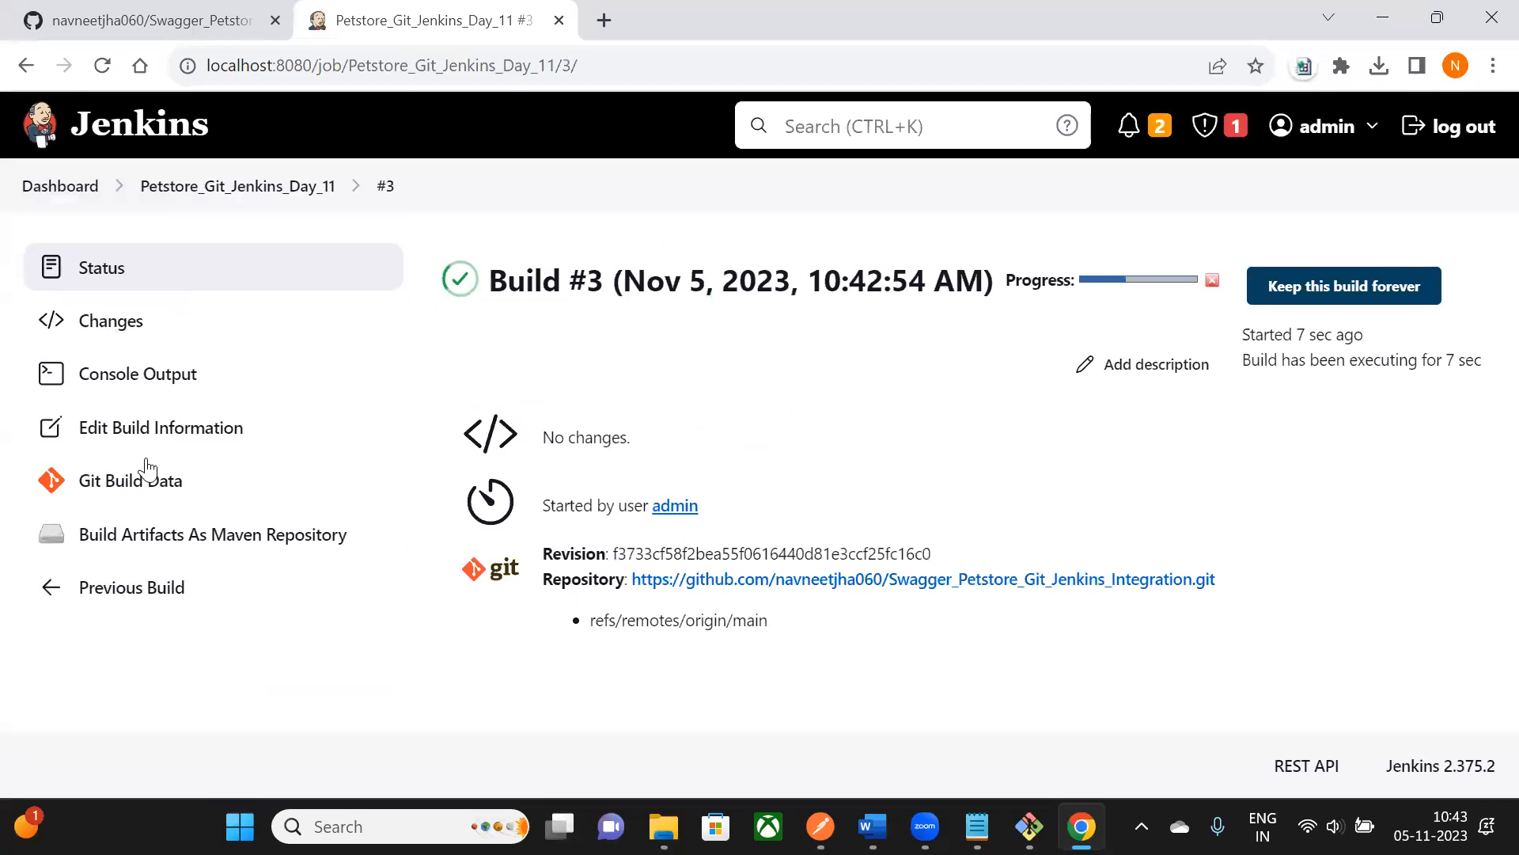
left_click(284, 392)
- Verify the log shows the report email sent and Finished: SUCCESS, then open a new tab
scroll(593, 255, "up", 3)
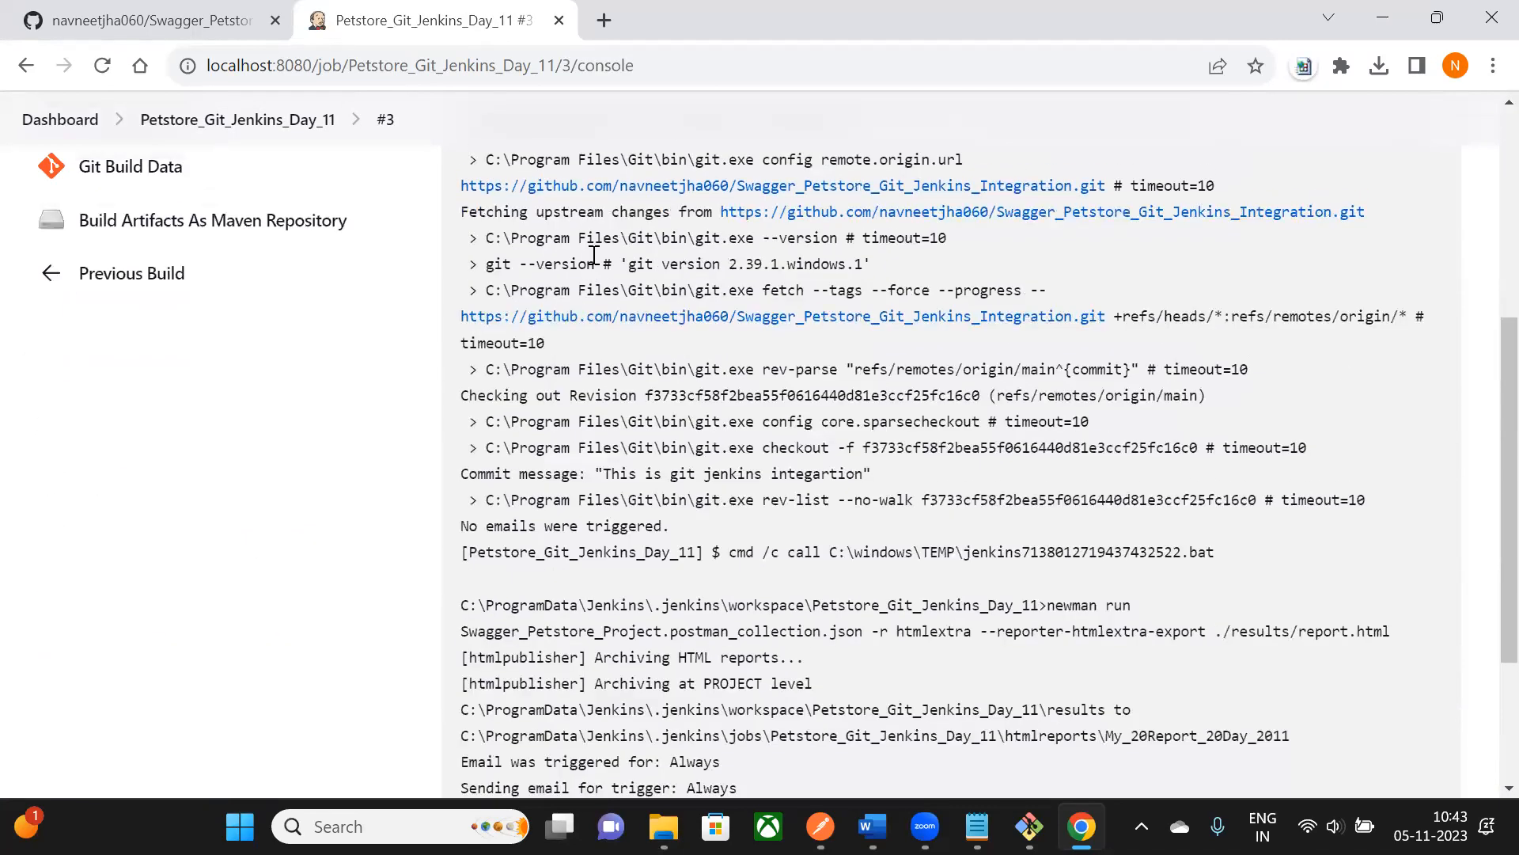
scroll(593, 255, "down", 3)
left_click_drag(479, 532, 590, 534)
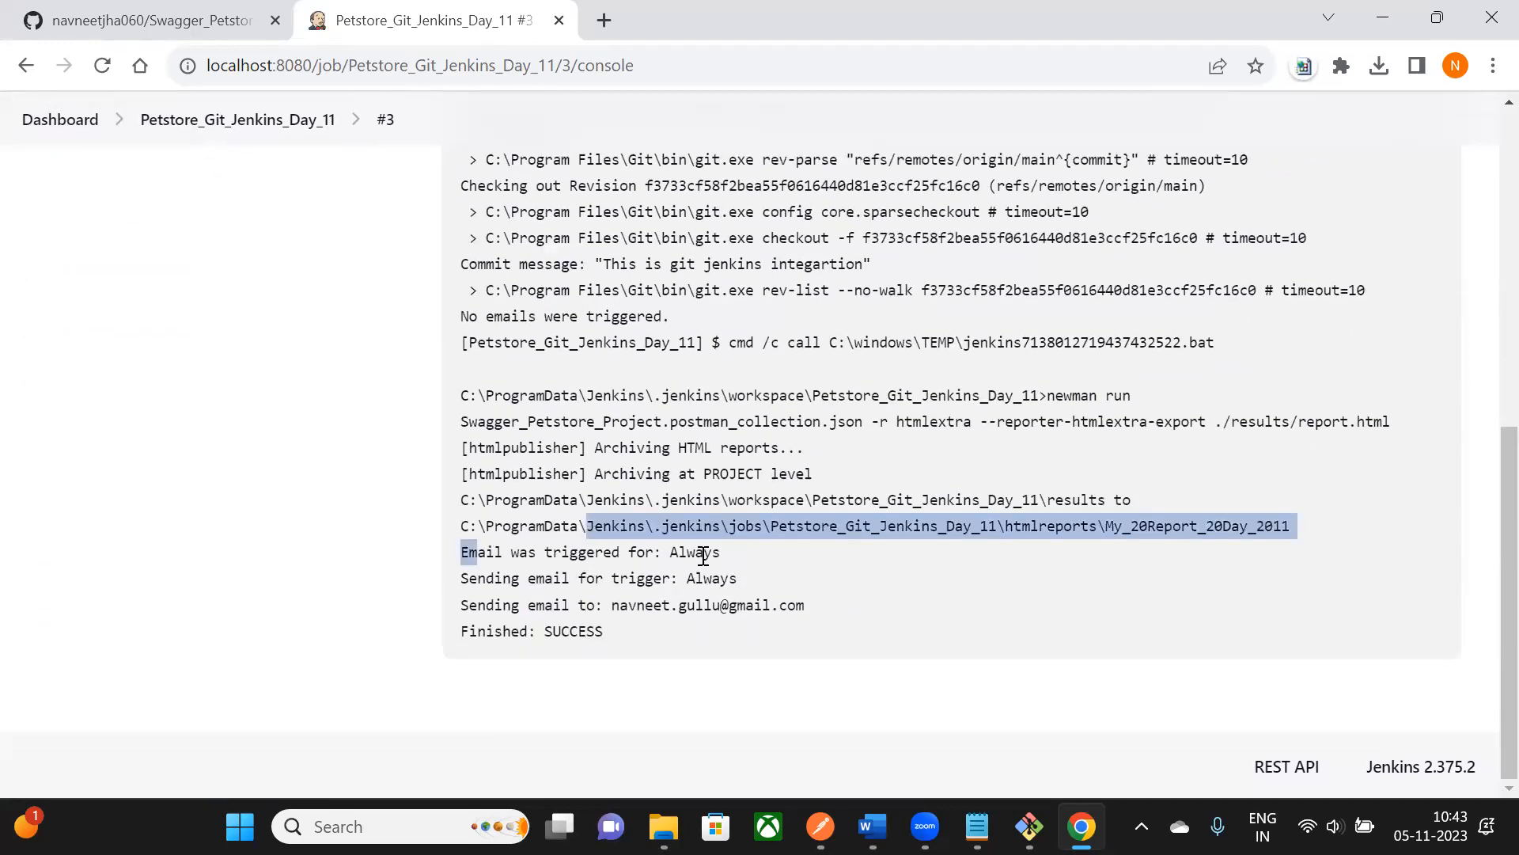
left_click_drag(505, 582, 700, 587)
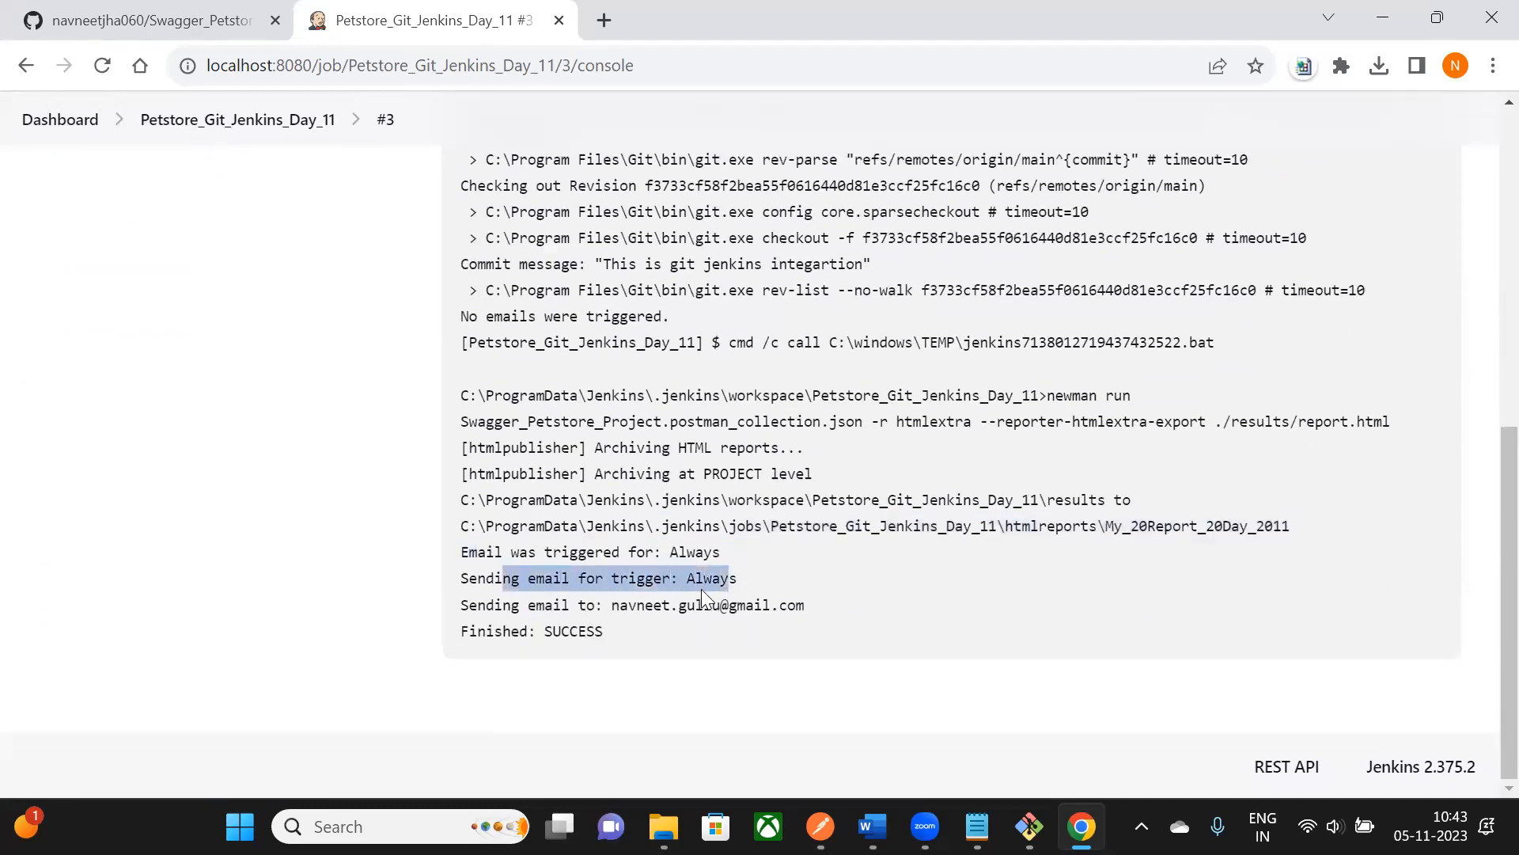
left_click_drag(486, 605, 804, 604)
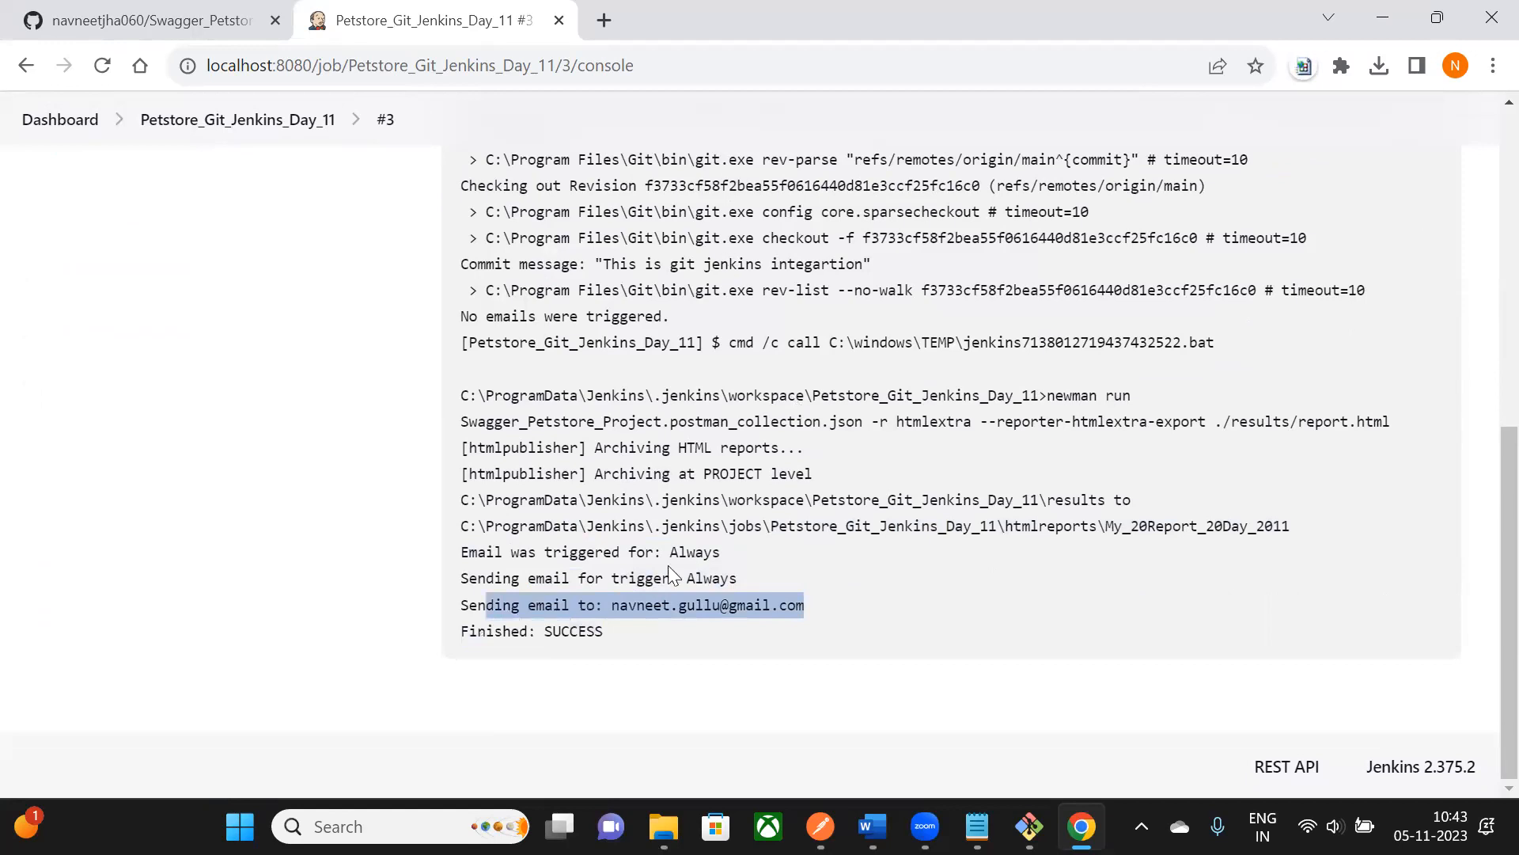
left_click_drag(604, 631, 553, 605)
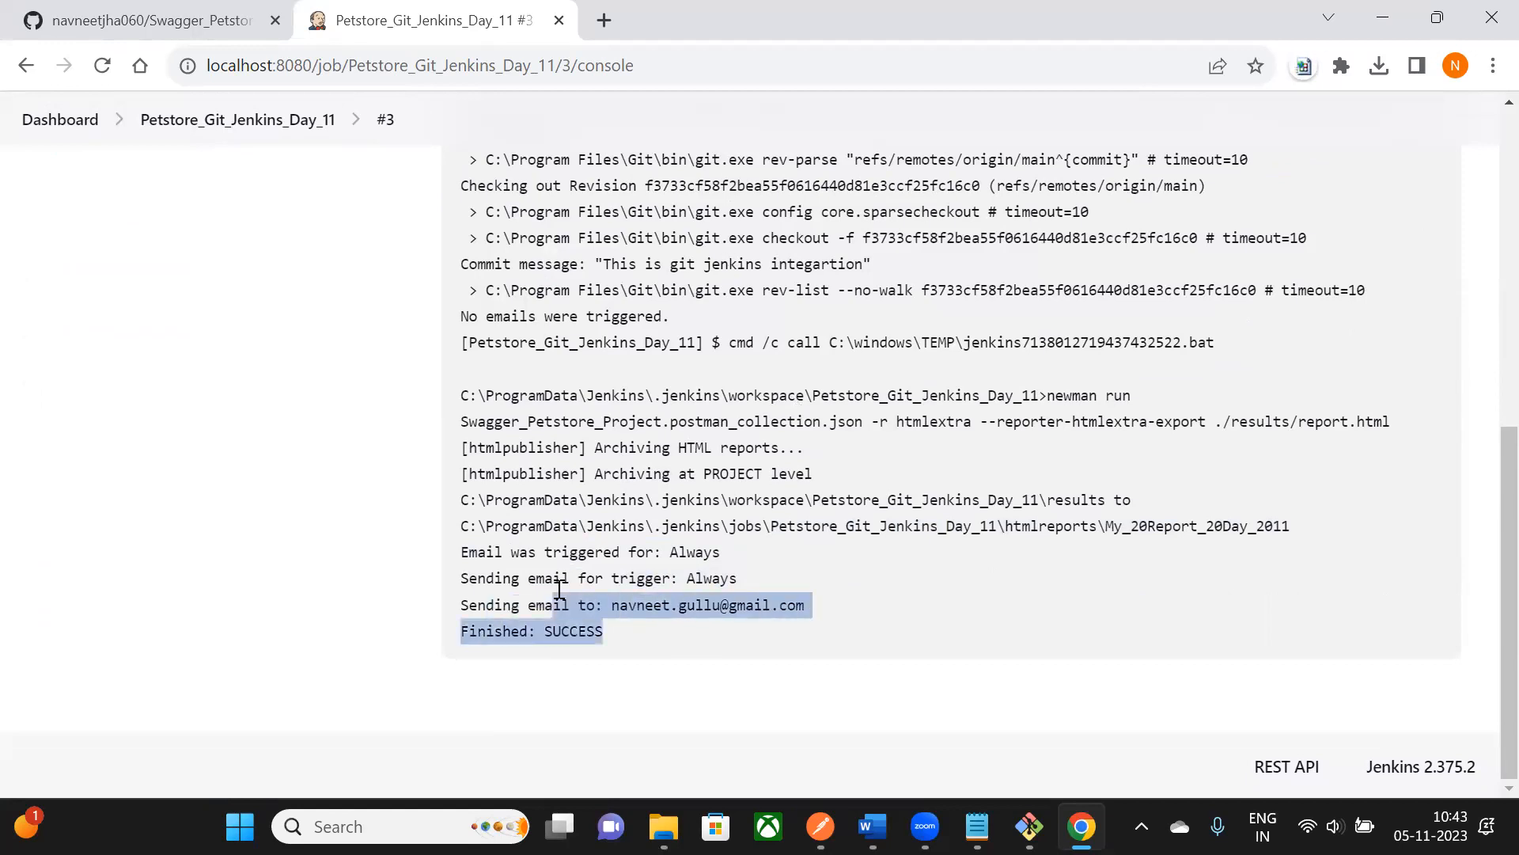
left_click(559, 590)
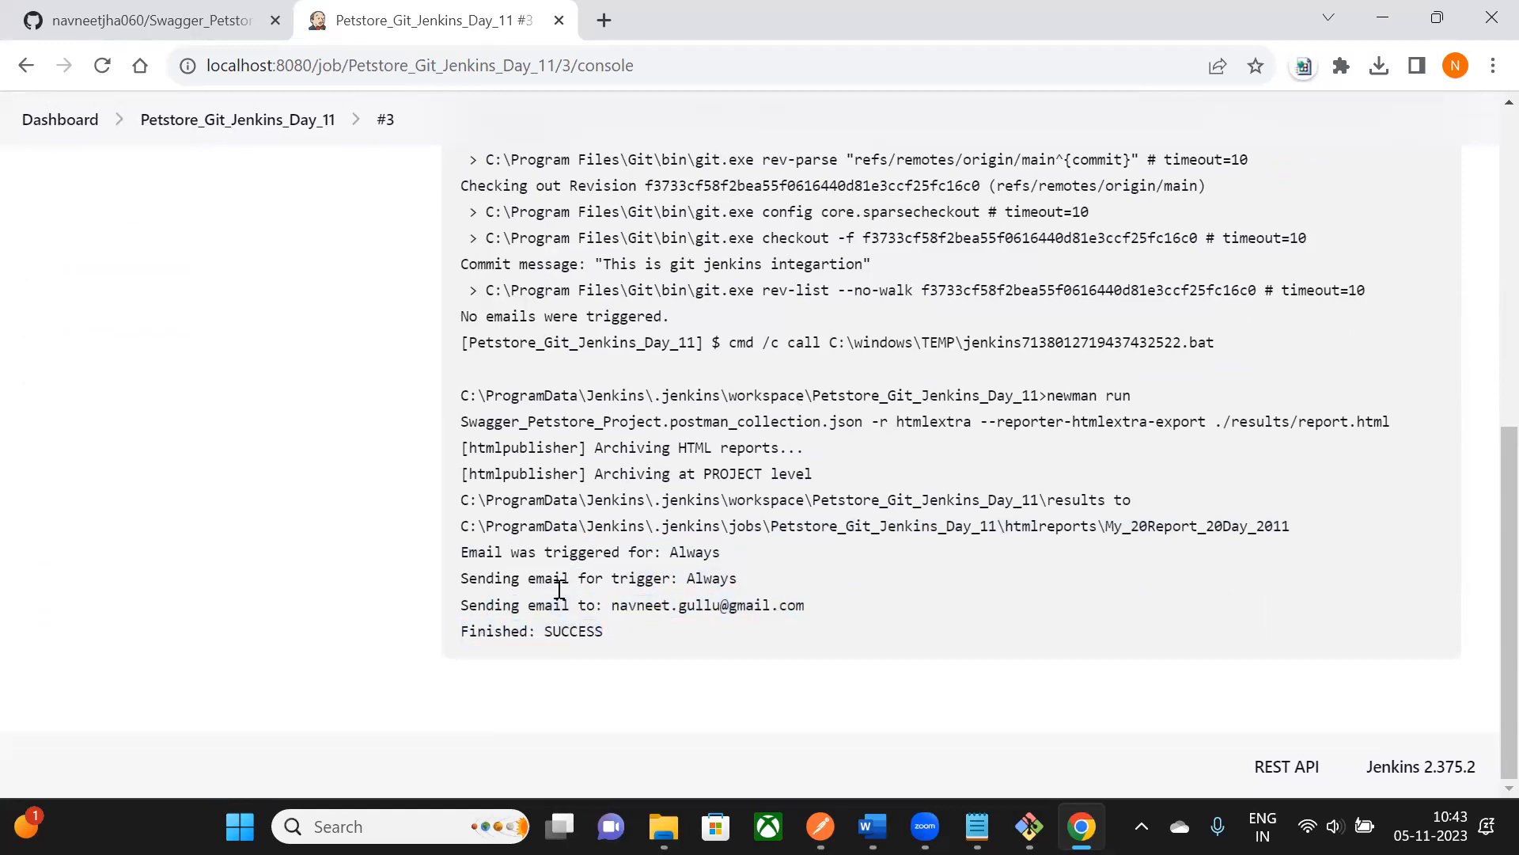
left_click_drag(604, 605, 608, 631)
left_click(559, 589)
key("ctrl+t")
- Go to Gmail and read the 'Build # 3 - Successful!' notification email
left_click(612, 67)
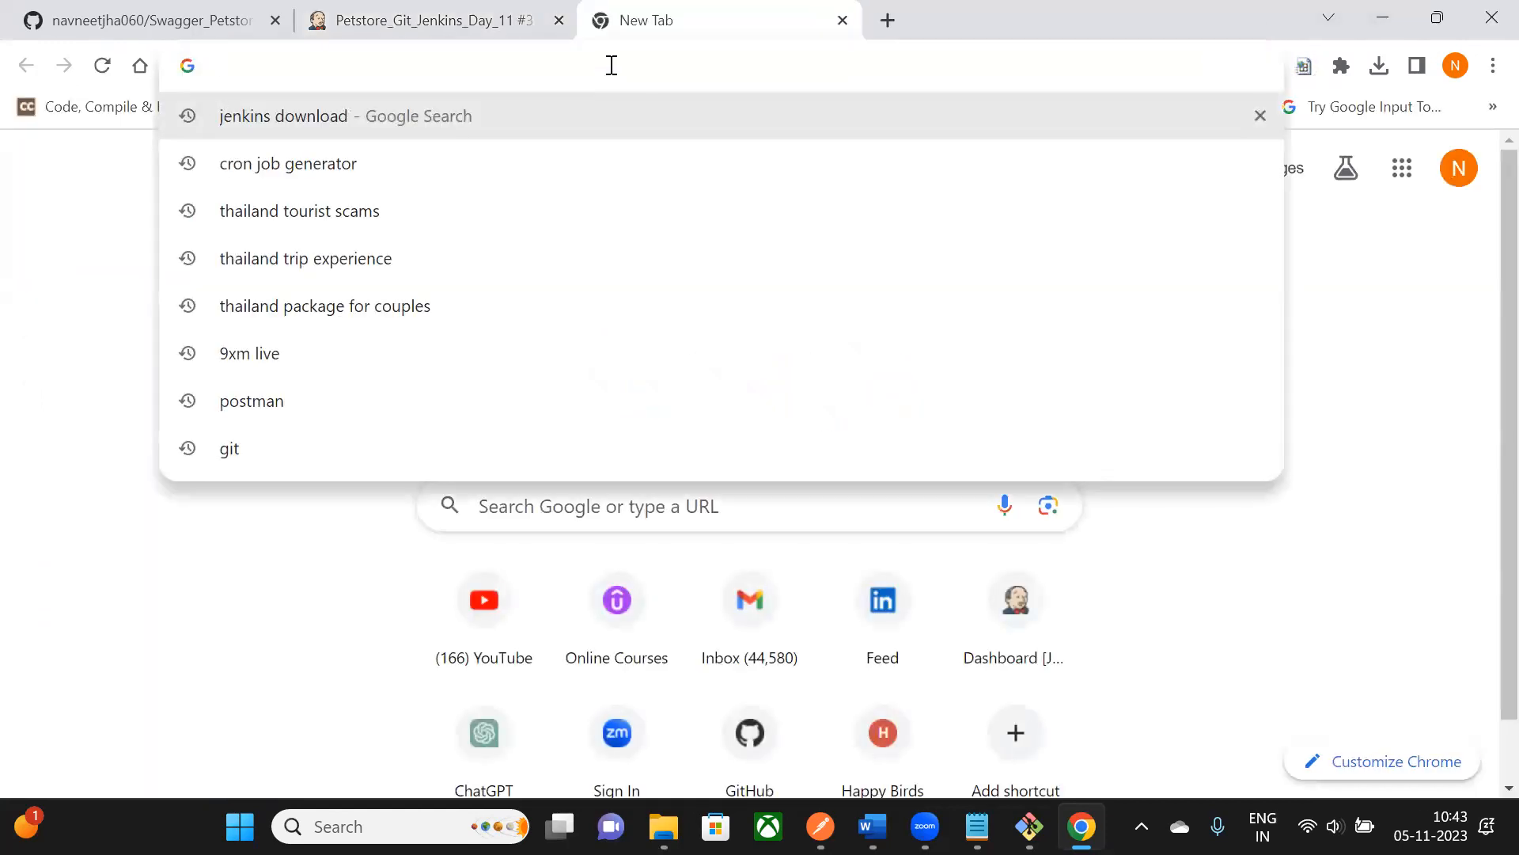
type("gmail.com")
key("Return")
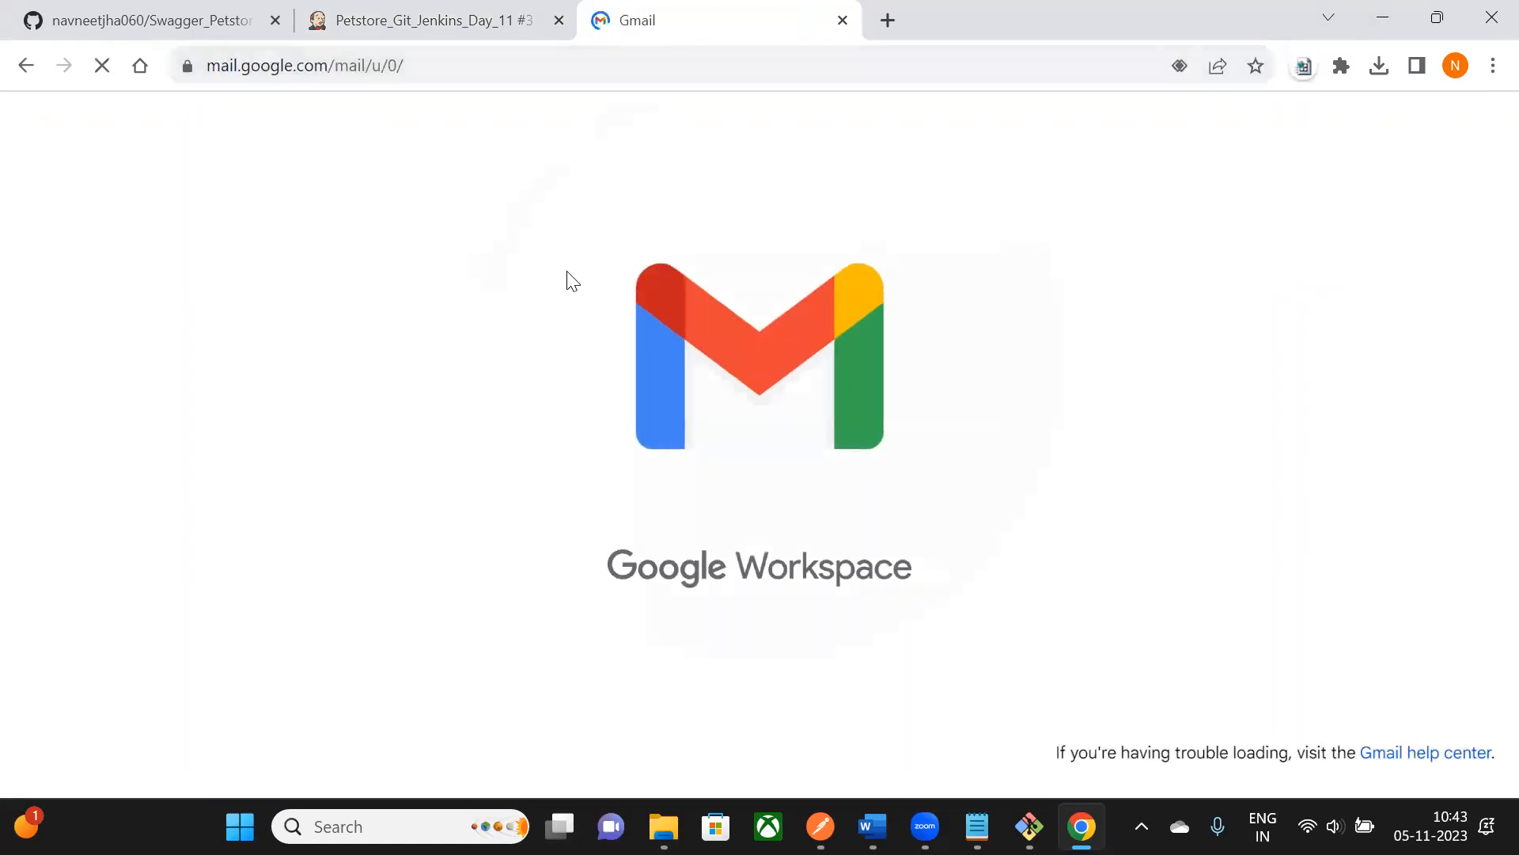
left_click(861, 341)
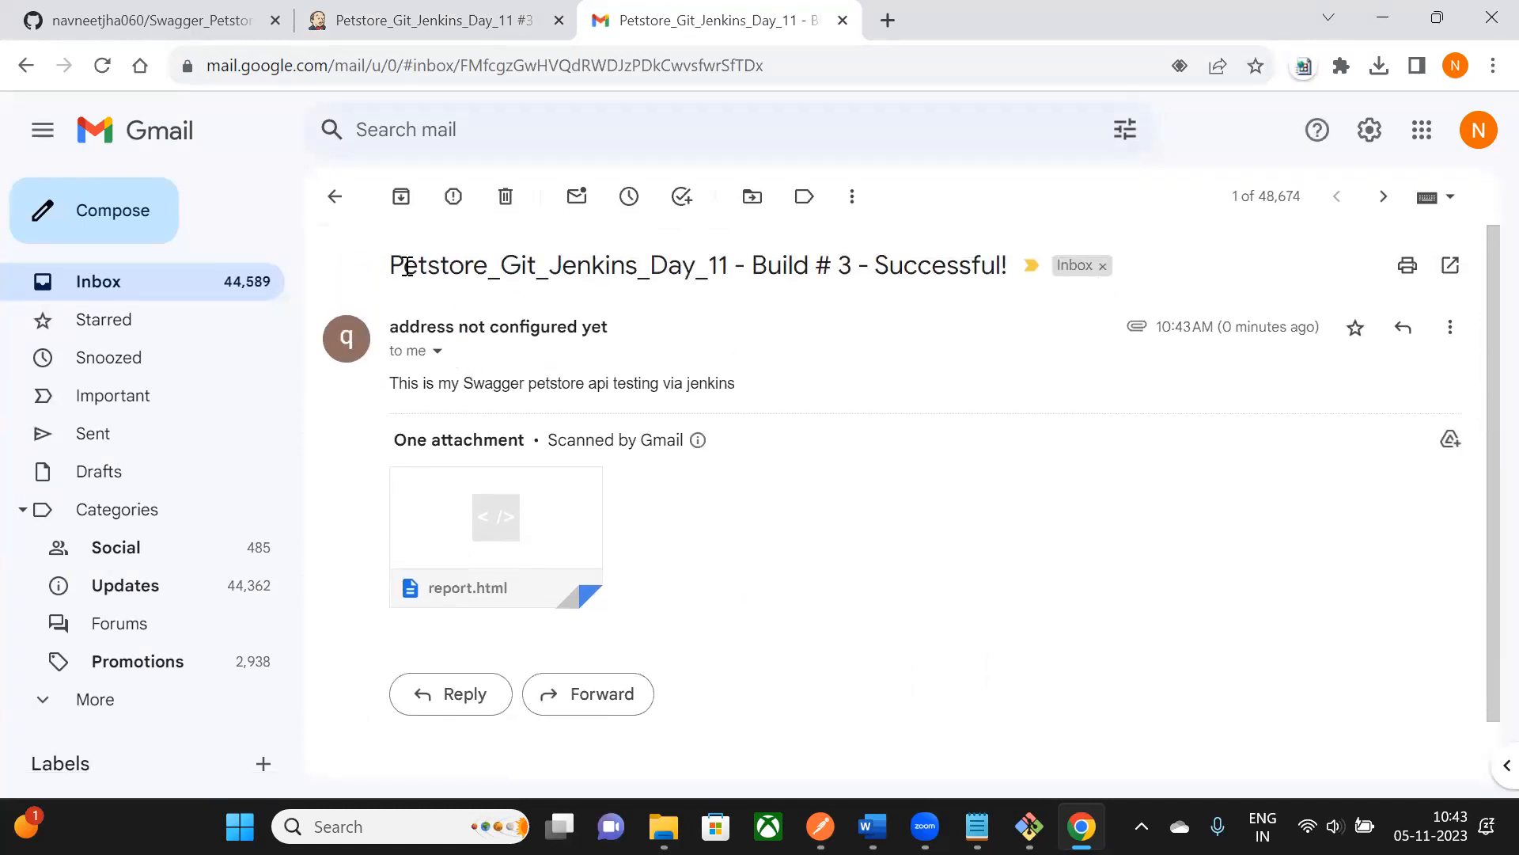
left_click_drag(398, 265, 981, 265)
left_click_drag(783, 265, 874, 265)
left_click_drag(396, 382, 783, 396)
left_click(774, 301)
left_click_drag(423, 384, 738, 392)
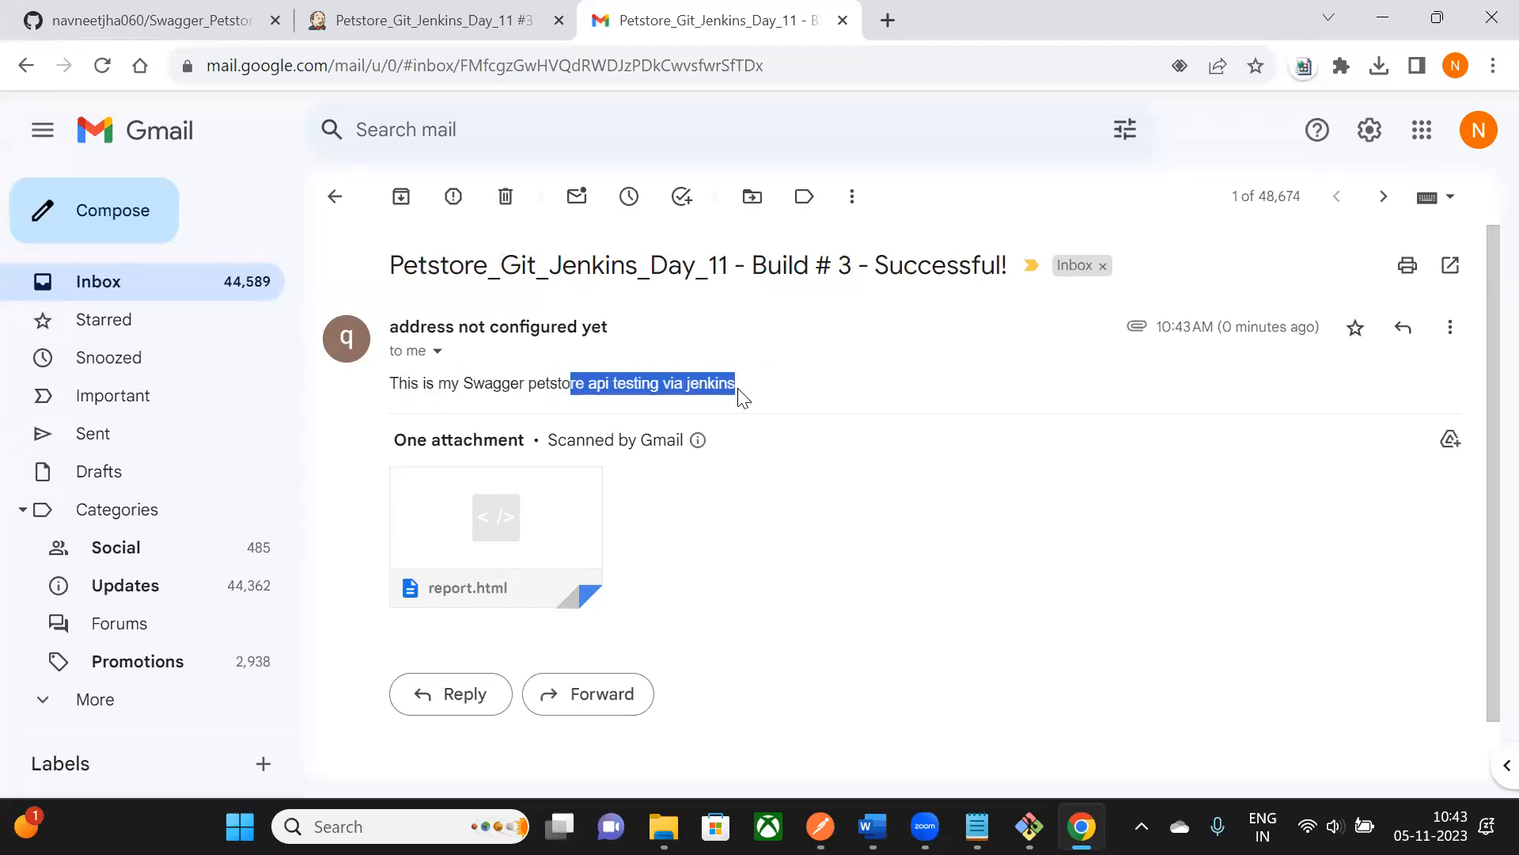
- Review the report.html Newman dashboard: 3 requests, 0 failed; then close it
scroll(554, 467, "down", 1)
mouse_move(516, 509)
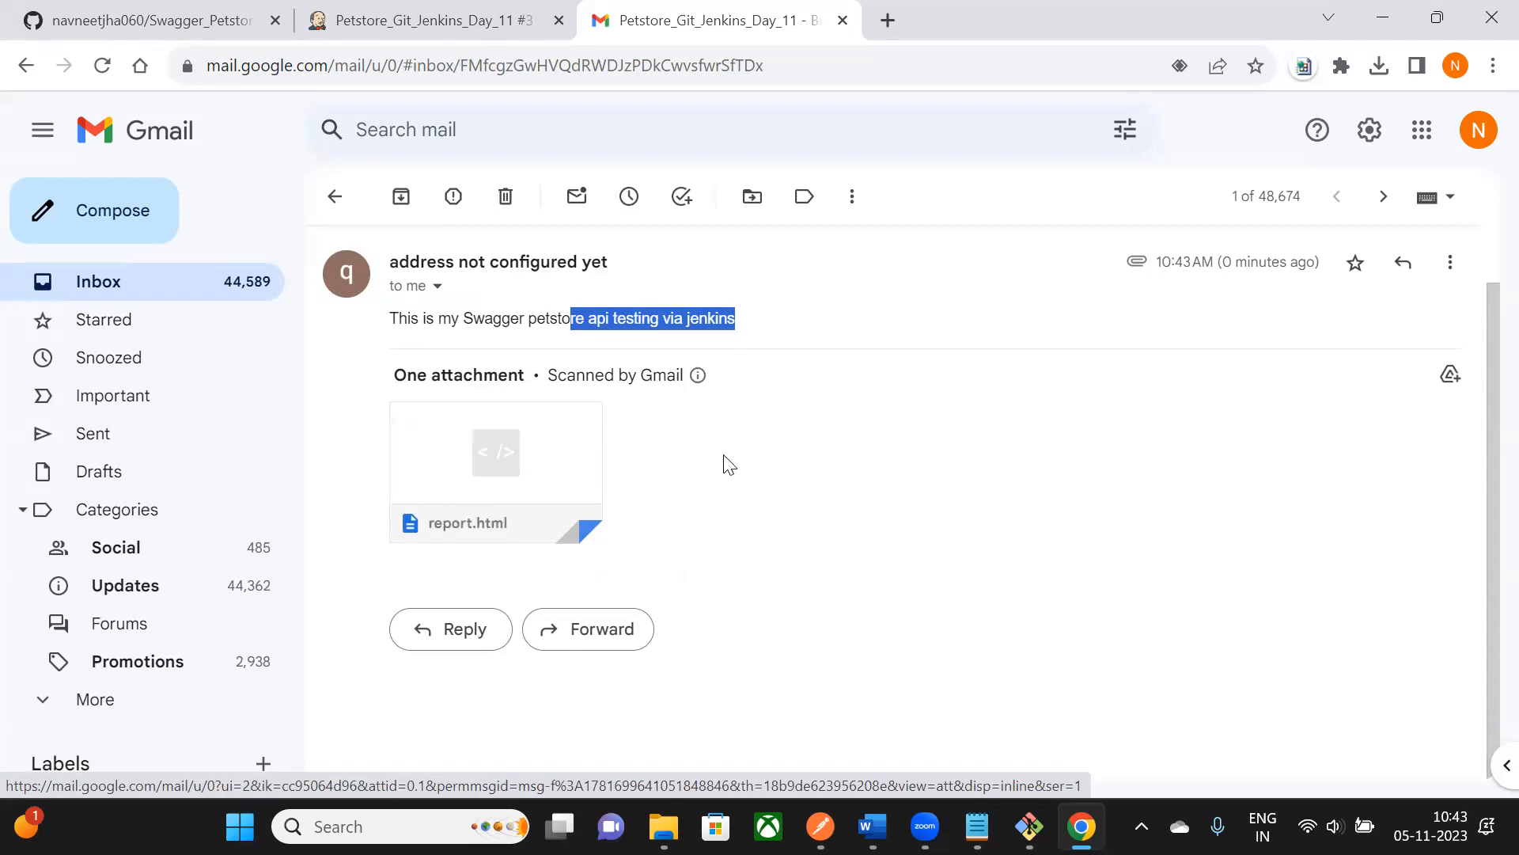
left_click(503, 429)
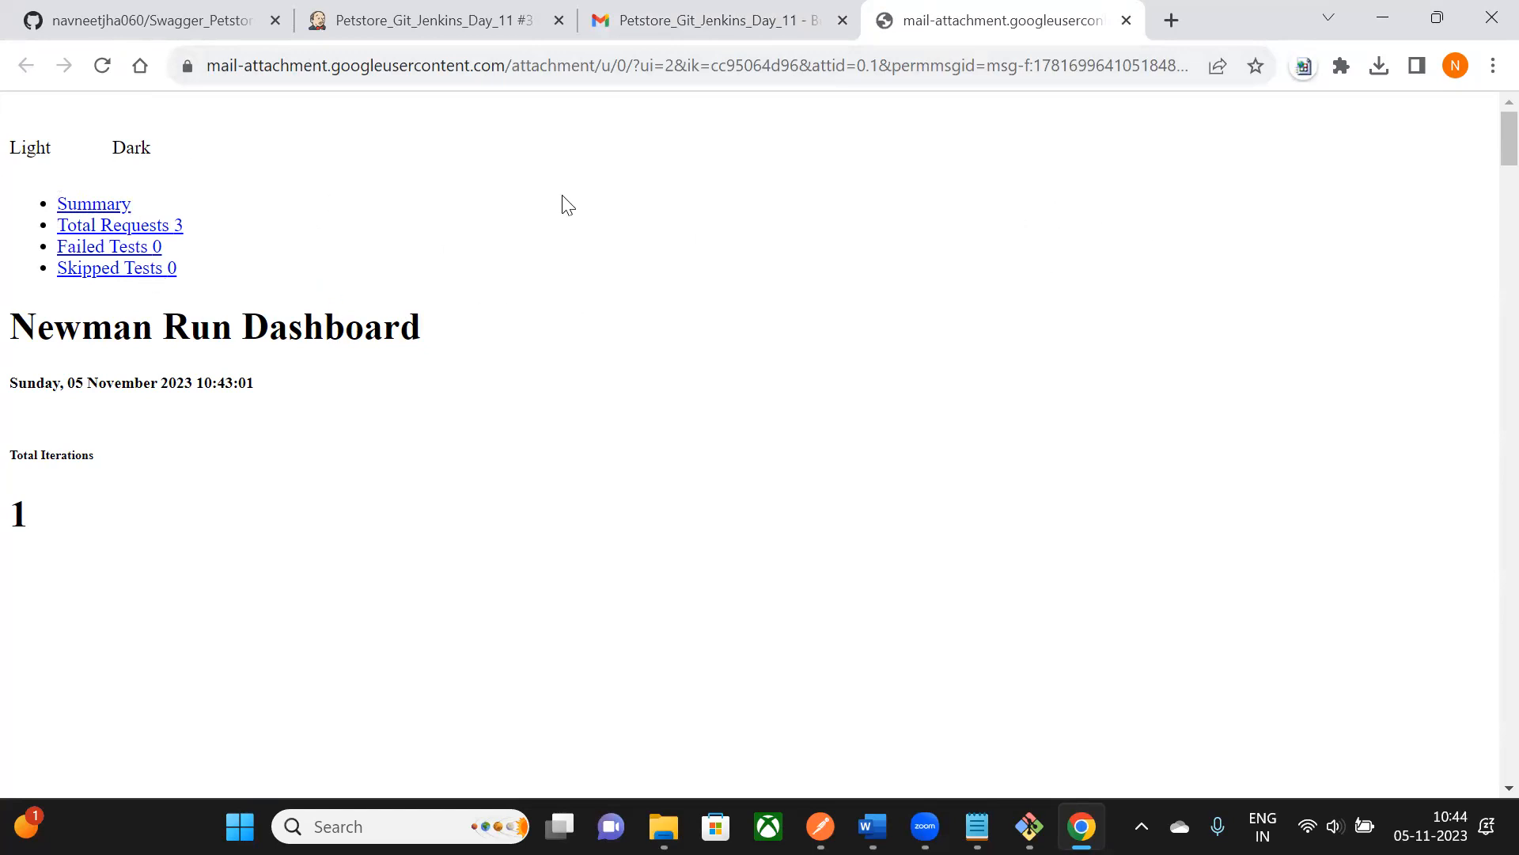
scroll(249, 273, "down", 1)
left_click_drag(29, 220, 472, 281)
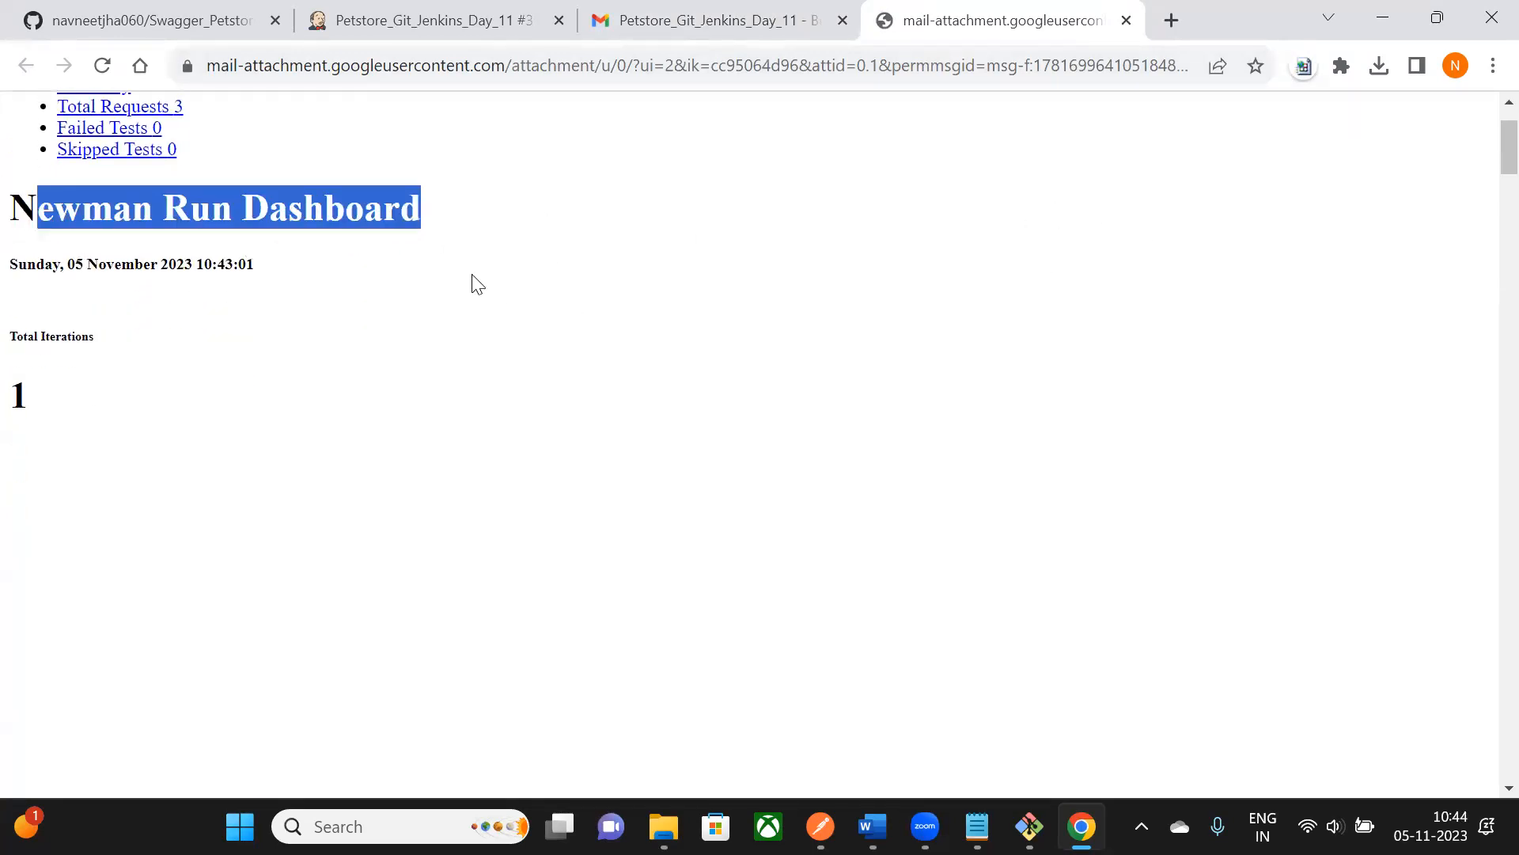
scroll(424, 332, "down", 10)
scroll(117, 249, "up", 10)
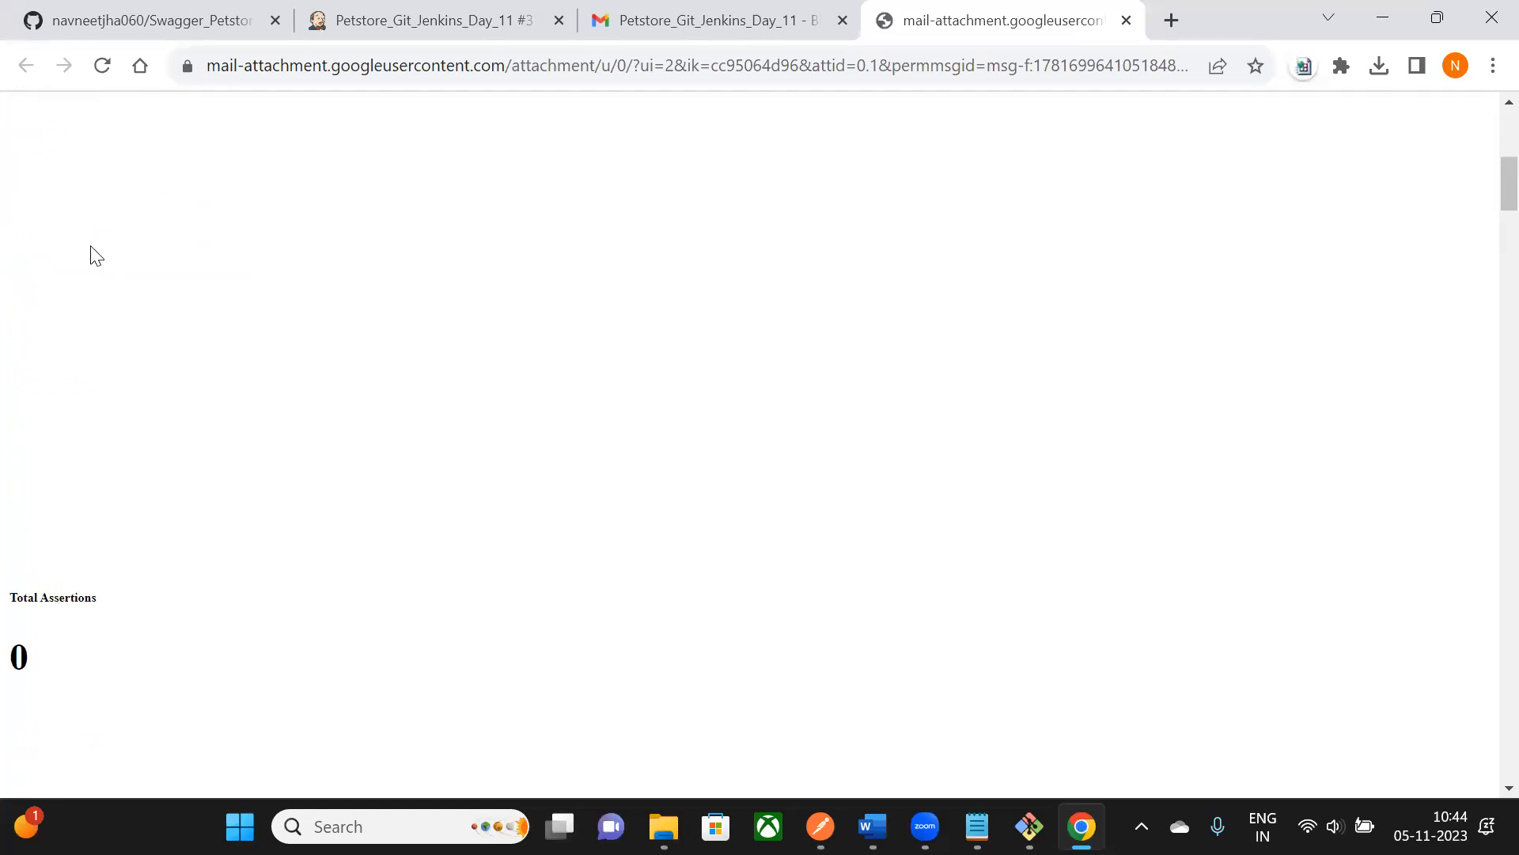
scroll(87, 370, "down", 15)
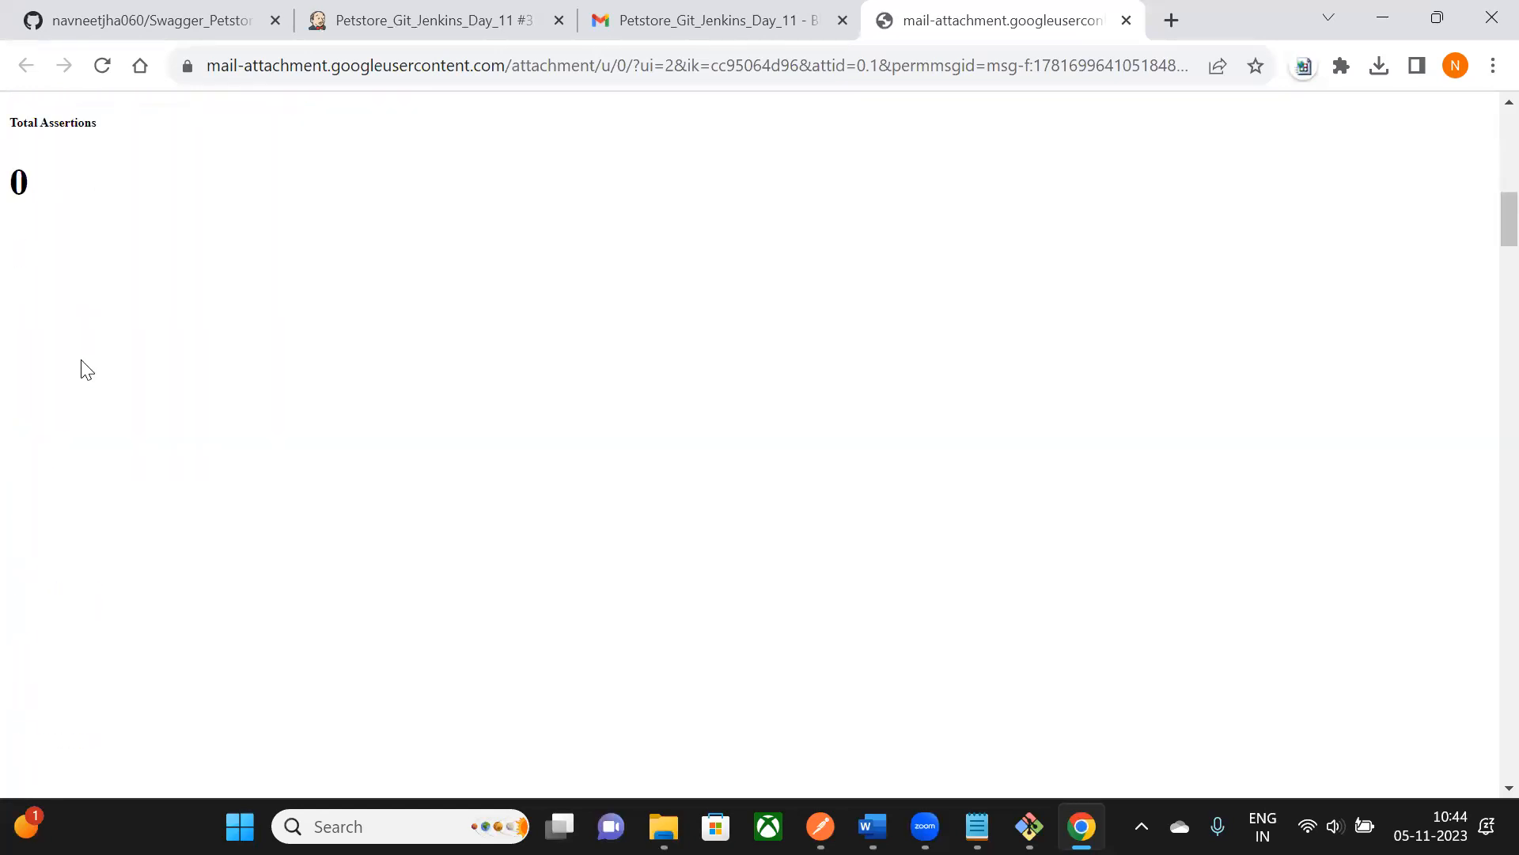
scroll(78, 360, "down", 5)
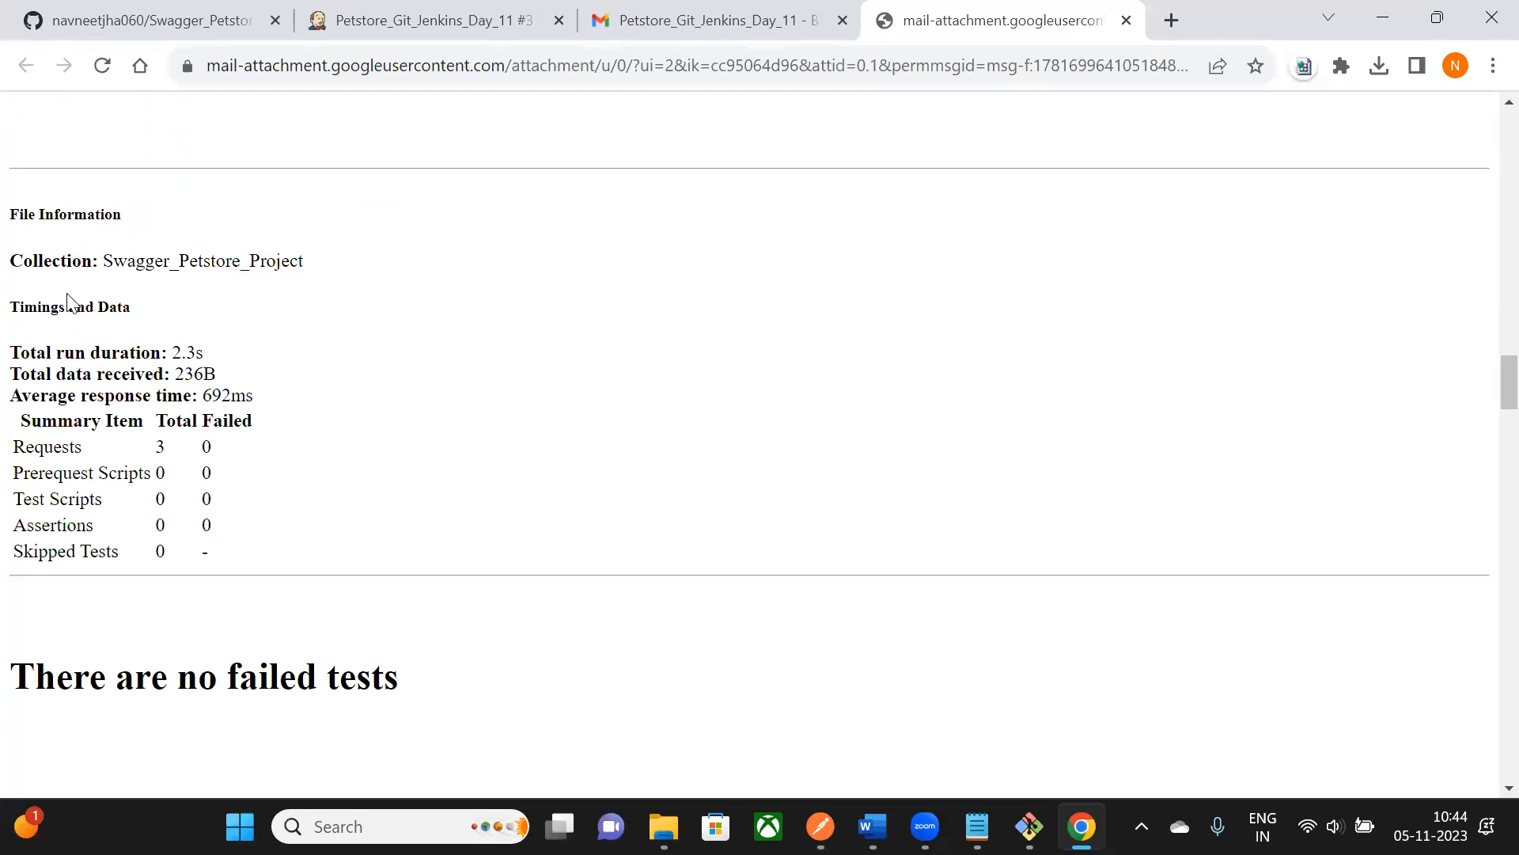
scroll(95, 330, "up", 2)
left_click_drag(19, 328, 228, 336)
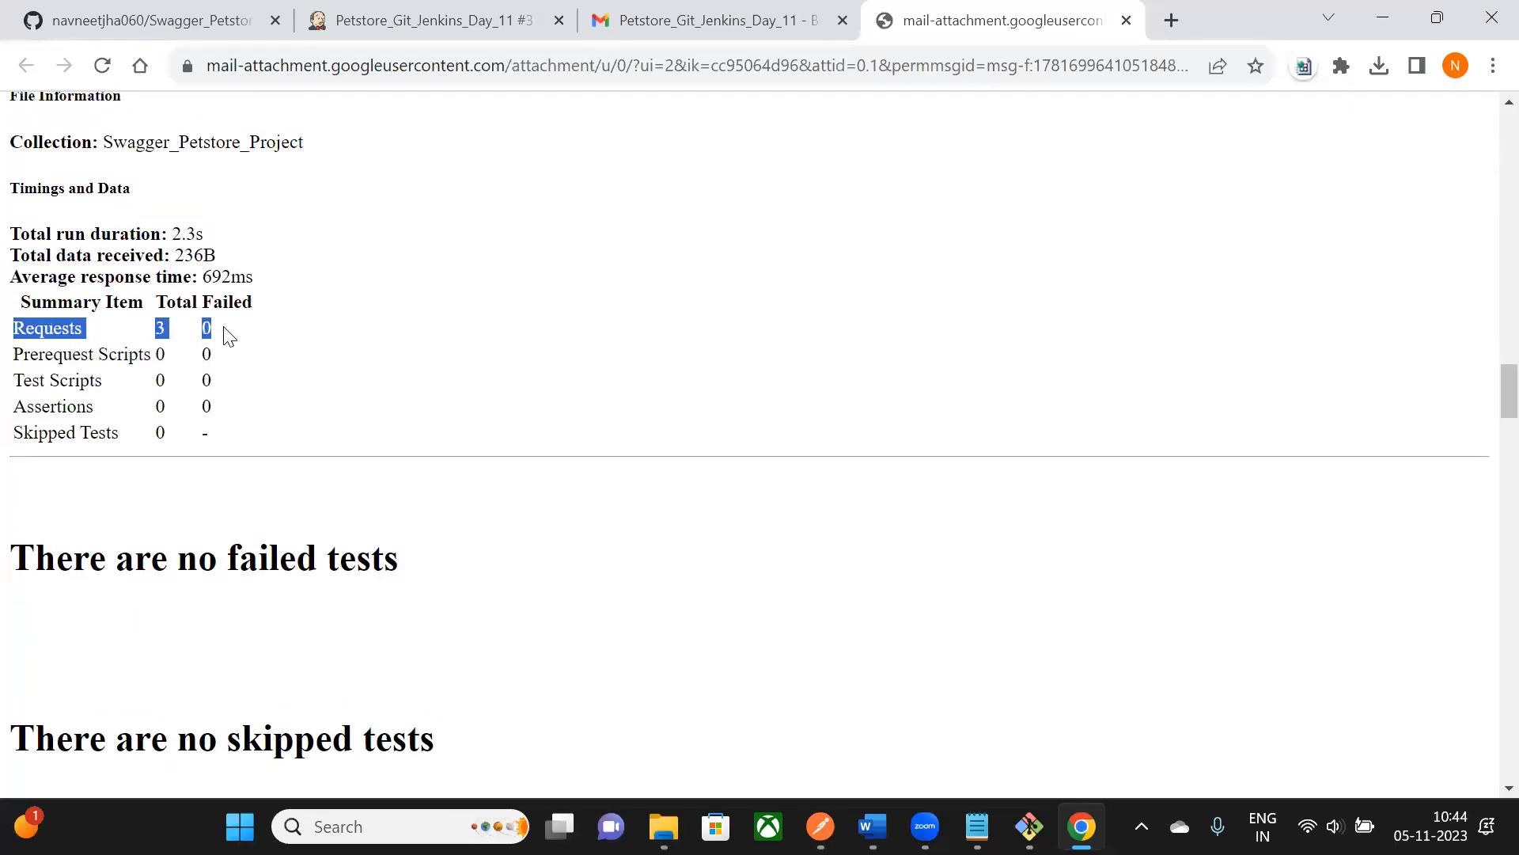
scroll(224, 328, "down", 1)
left_click_drag(30, 237, 222, 338)
scroll(223, 338, "down", 6)
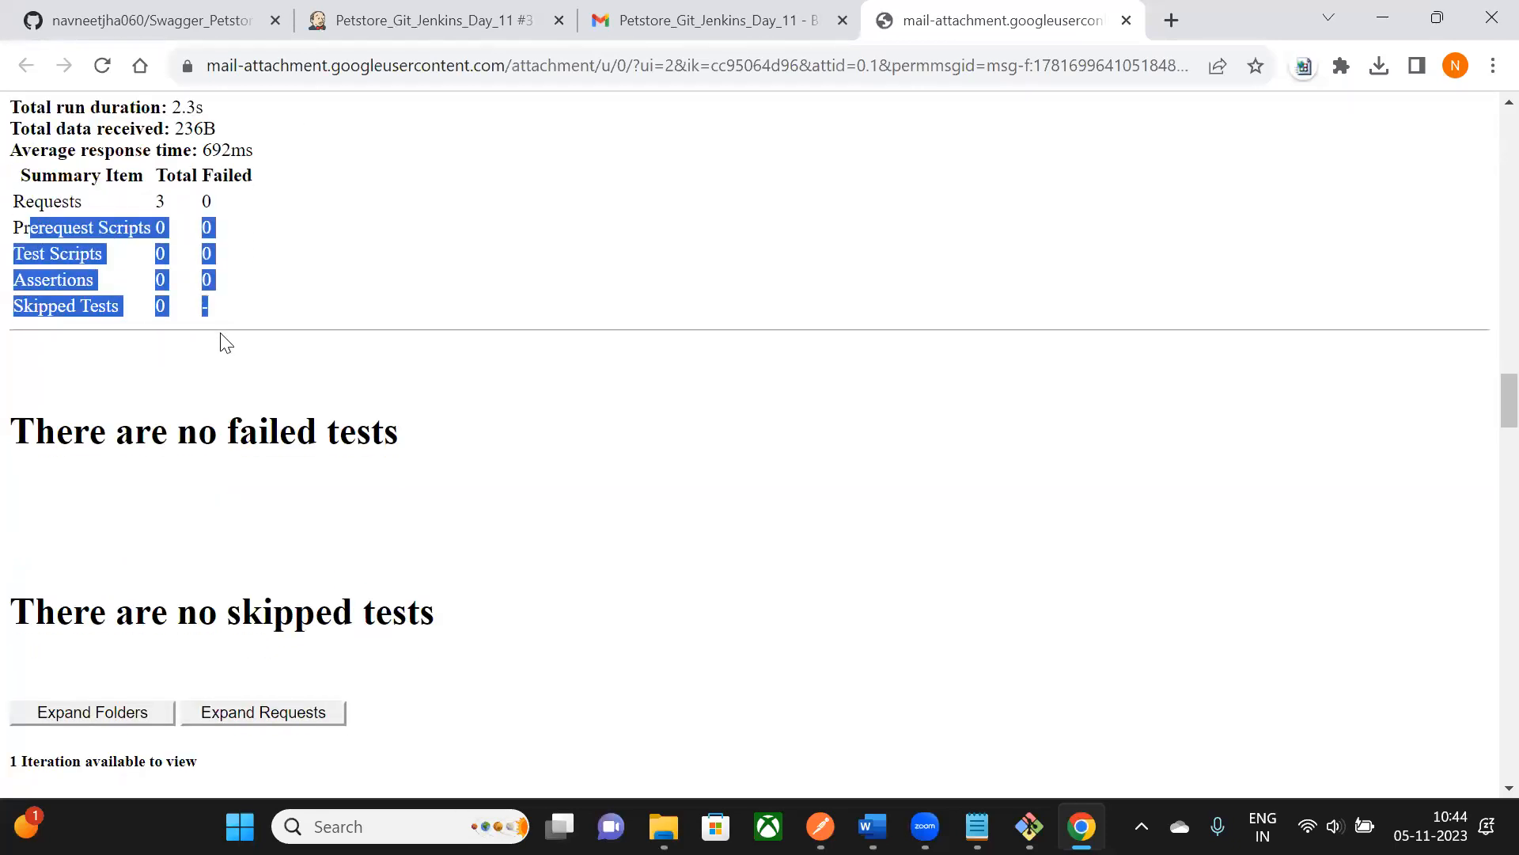
scroll(222, 342, "down", 3)
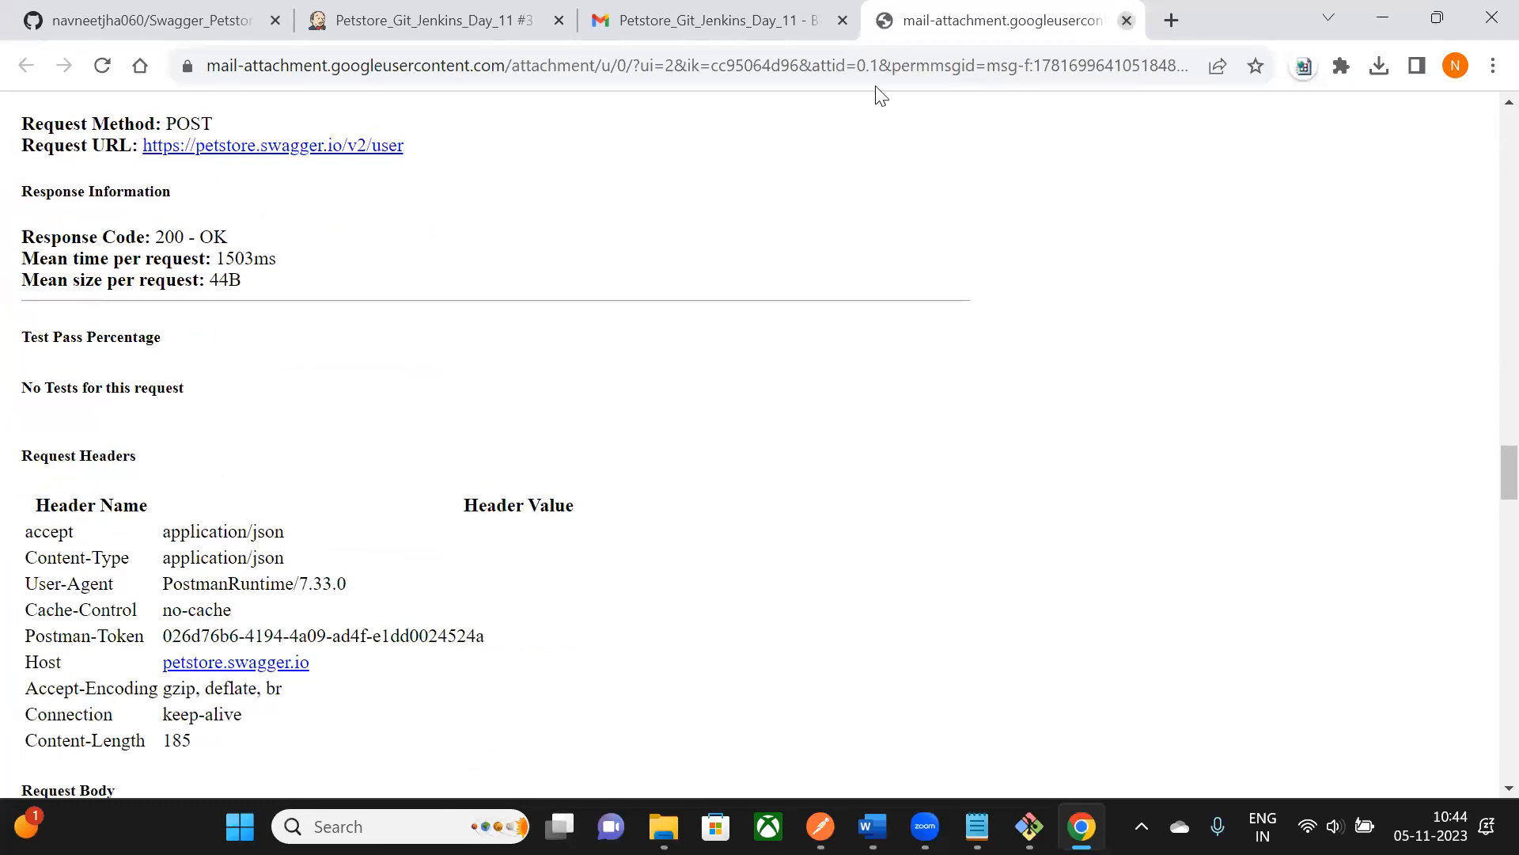
key("ctrl+w")
- Close Gmail and look back over build #3's console log in Jenkins
left_click(843, 21)
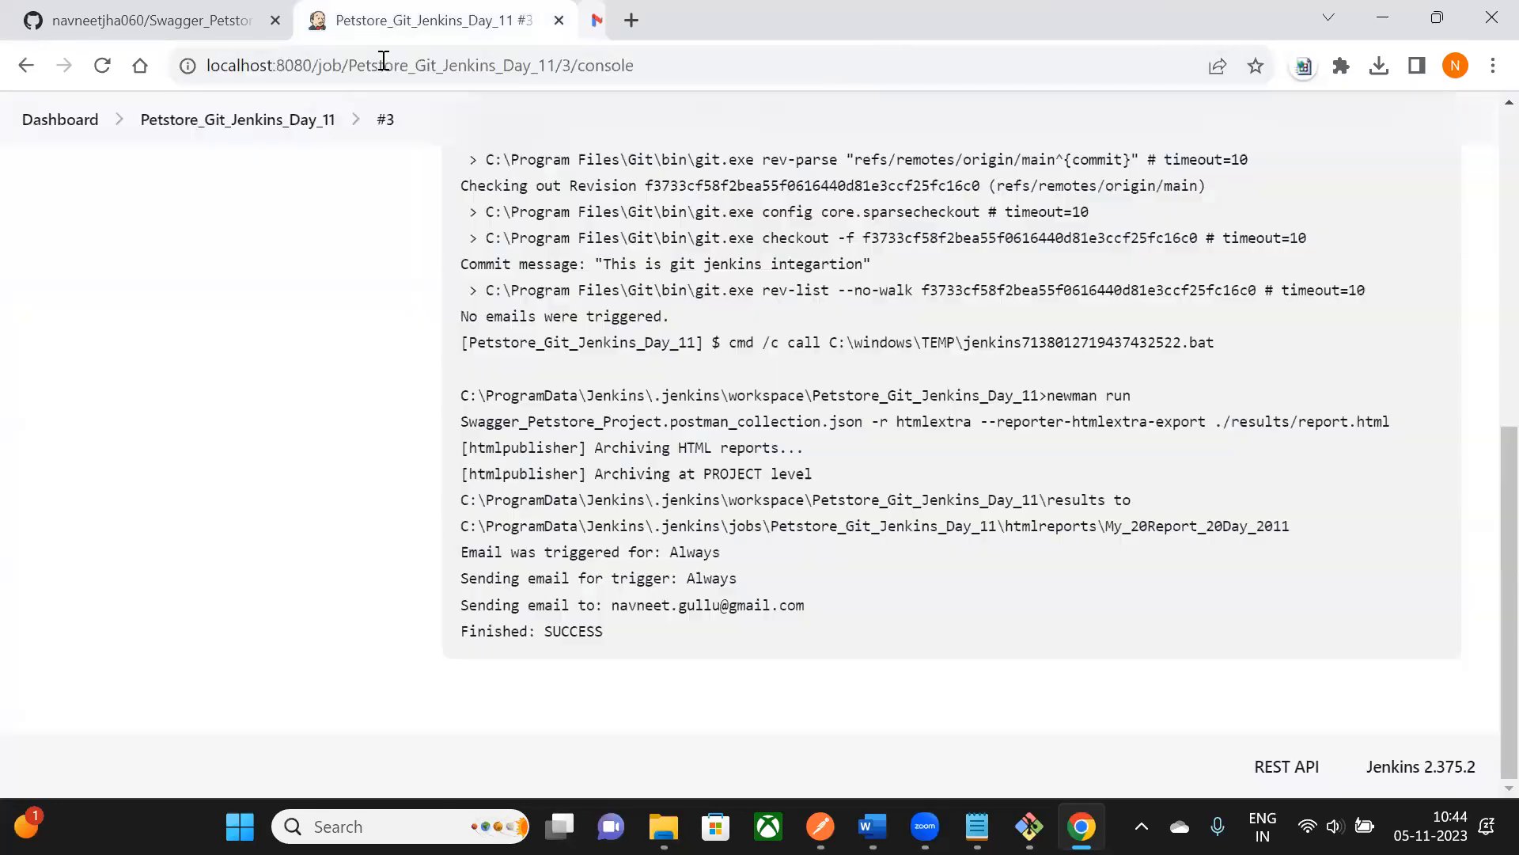
scroll(727, 423, "up", 10)
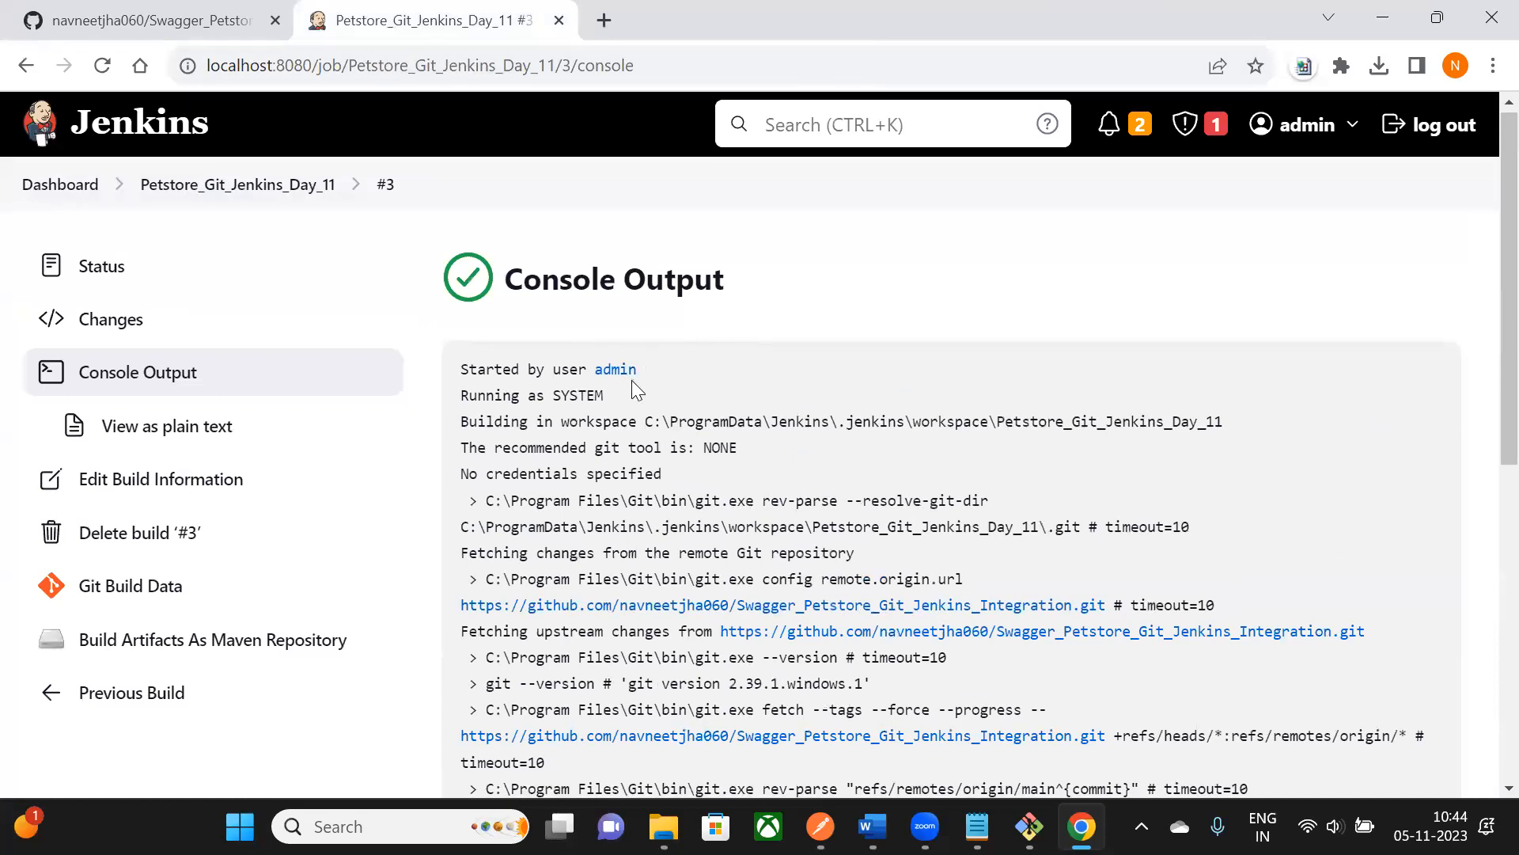
scroll(633, 387, "down", 8)
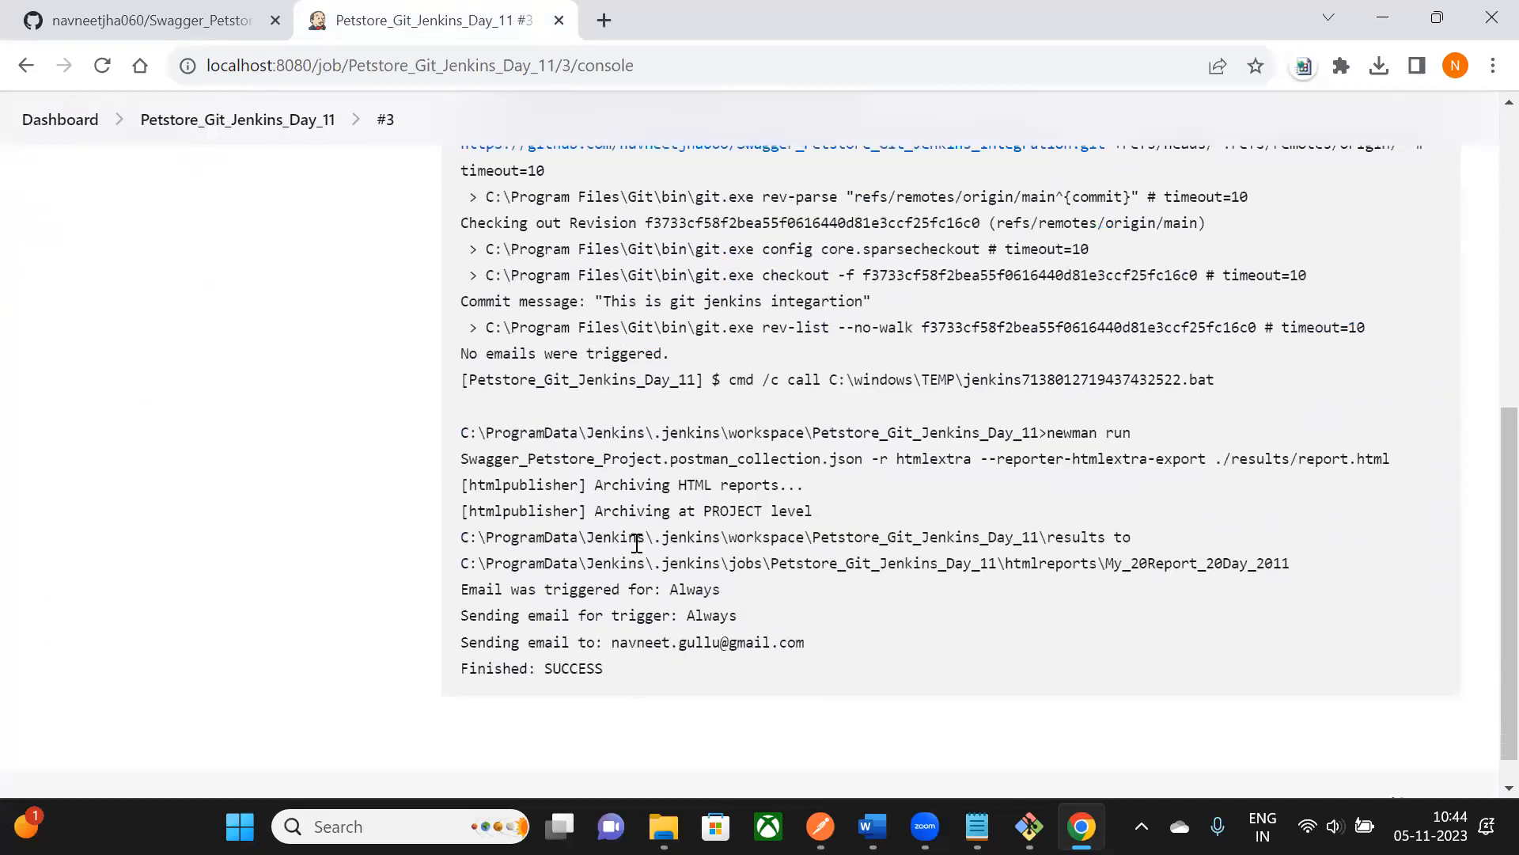
scroll(594, 586, "up", 8)
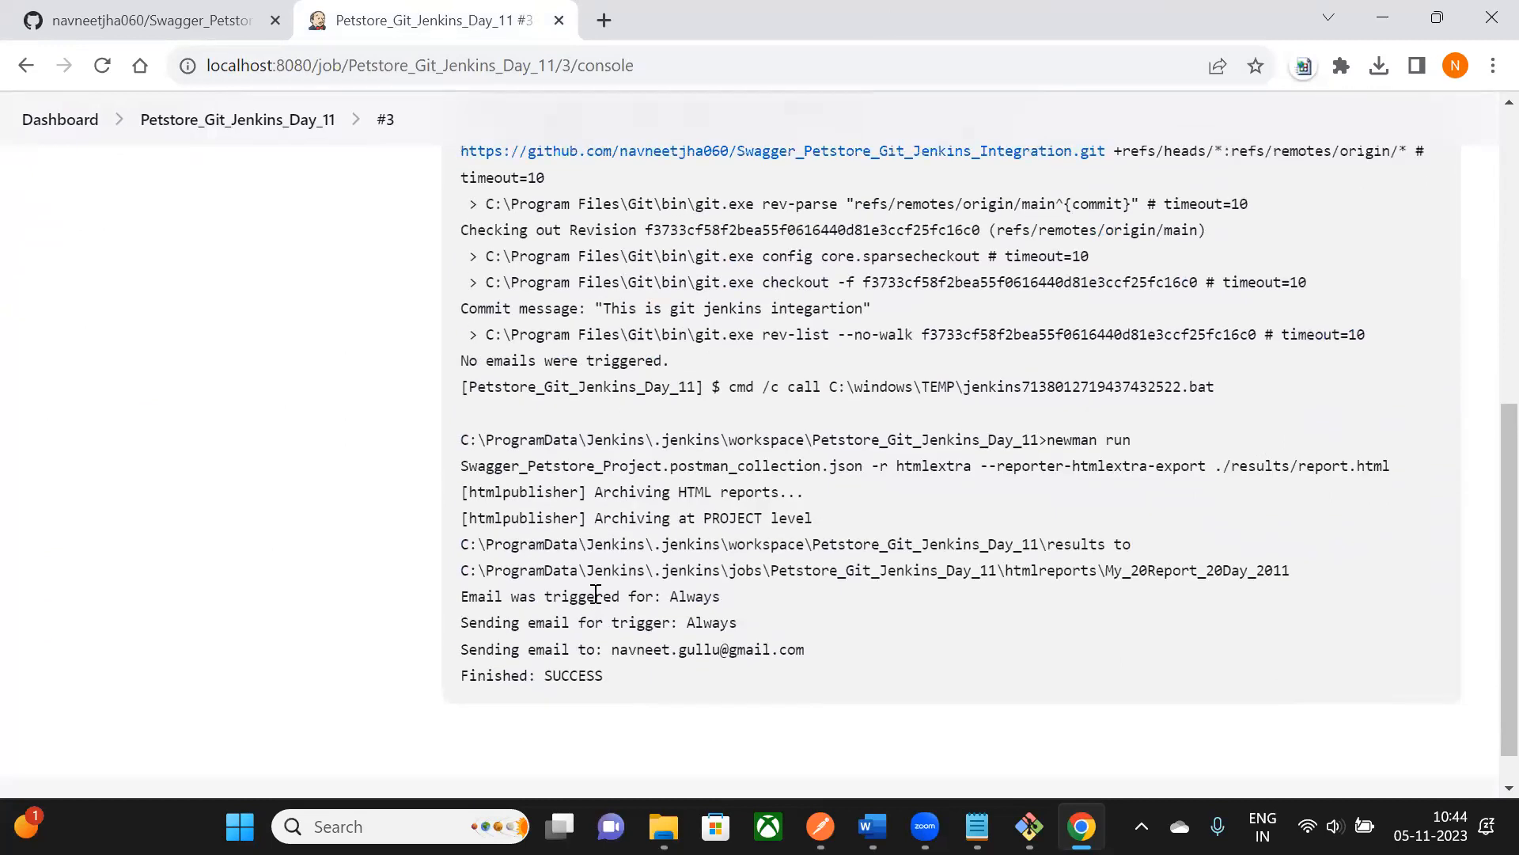
scroll(571, 362, "down", 3)
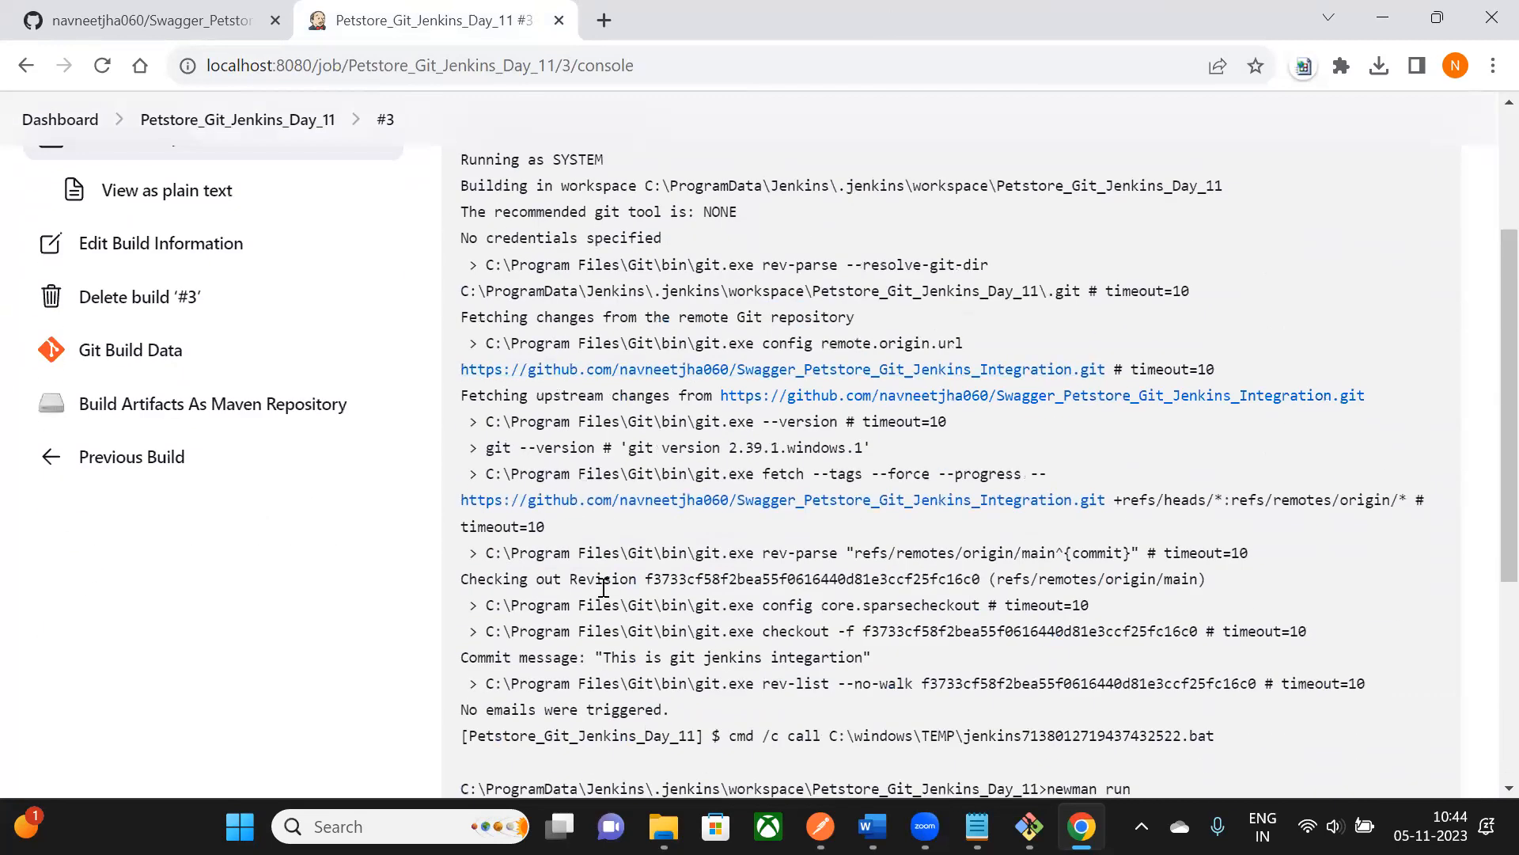
scroll(696, 702, "down", 4)
scroll(747, 594, "up", 6)
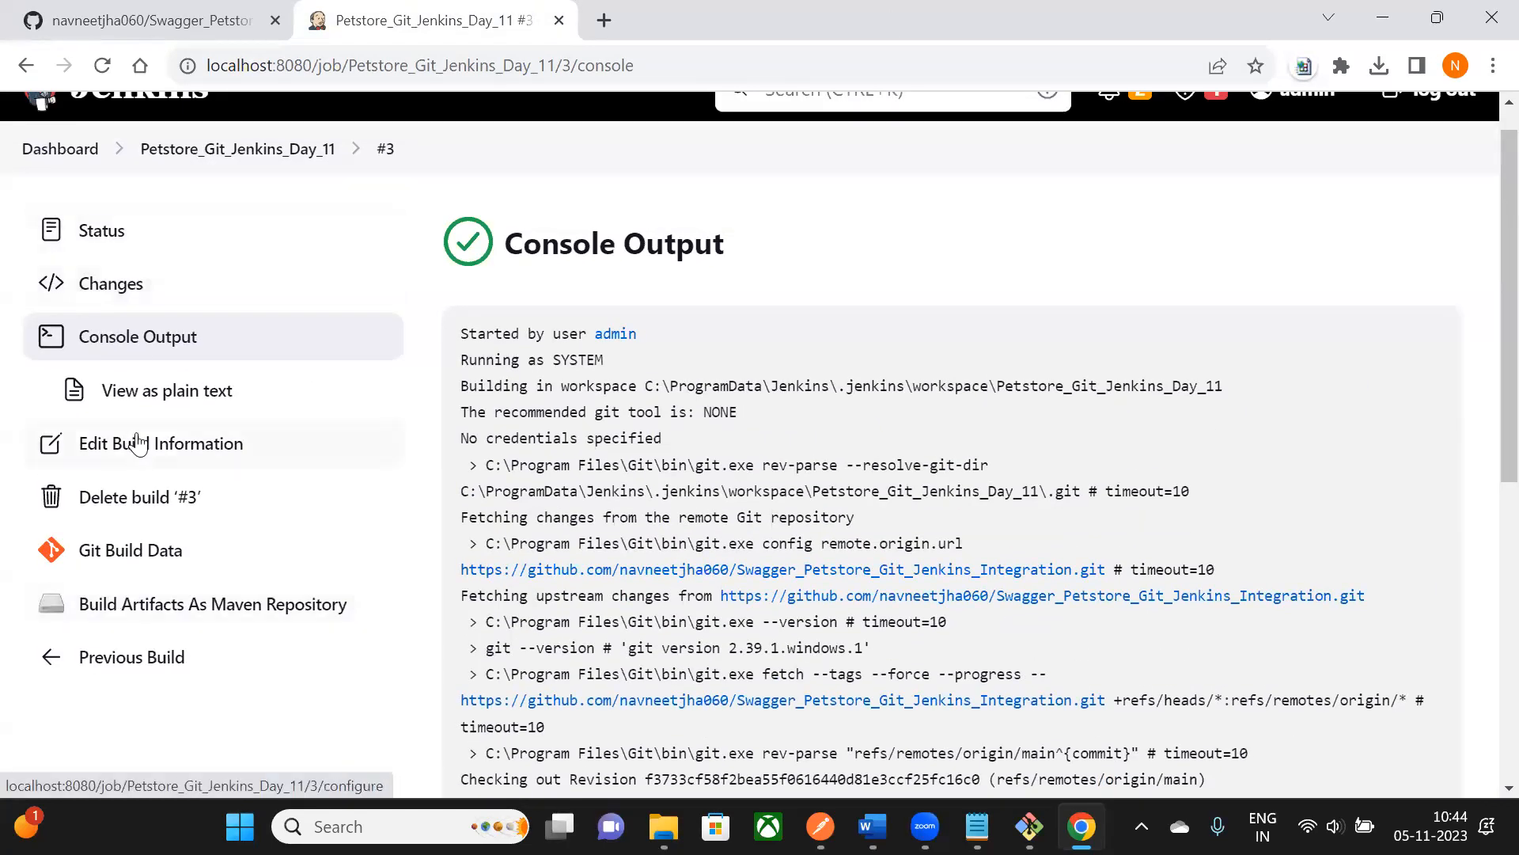
scroll(127, 317, "up", 1)
- Open the Petstore_Git_Jenkins_Day_11 Configure page and scroll through its sections
left_click(219, 188)
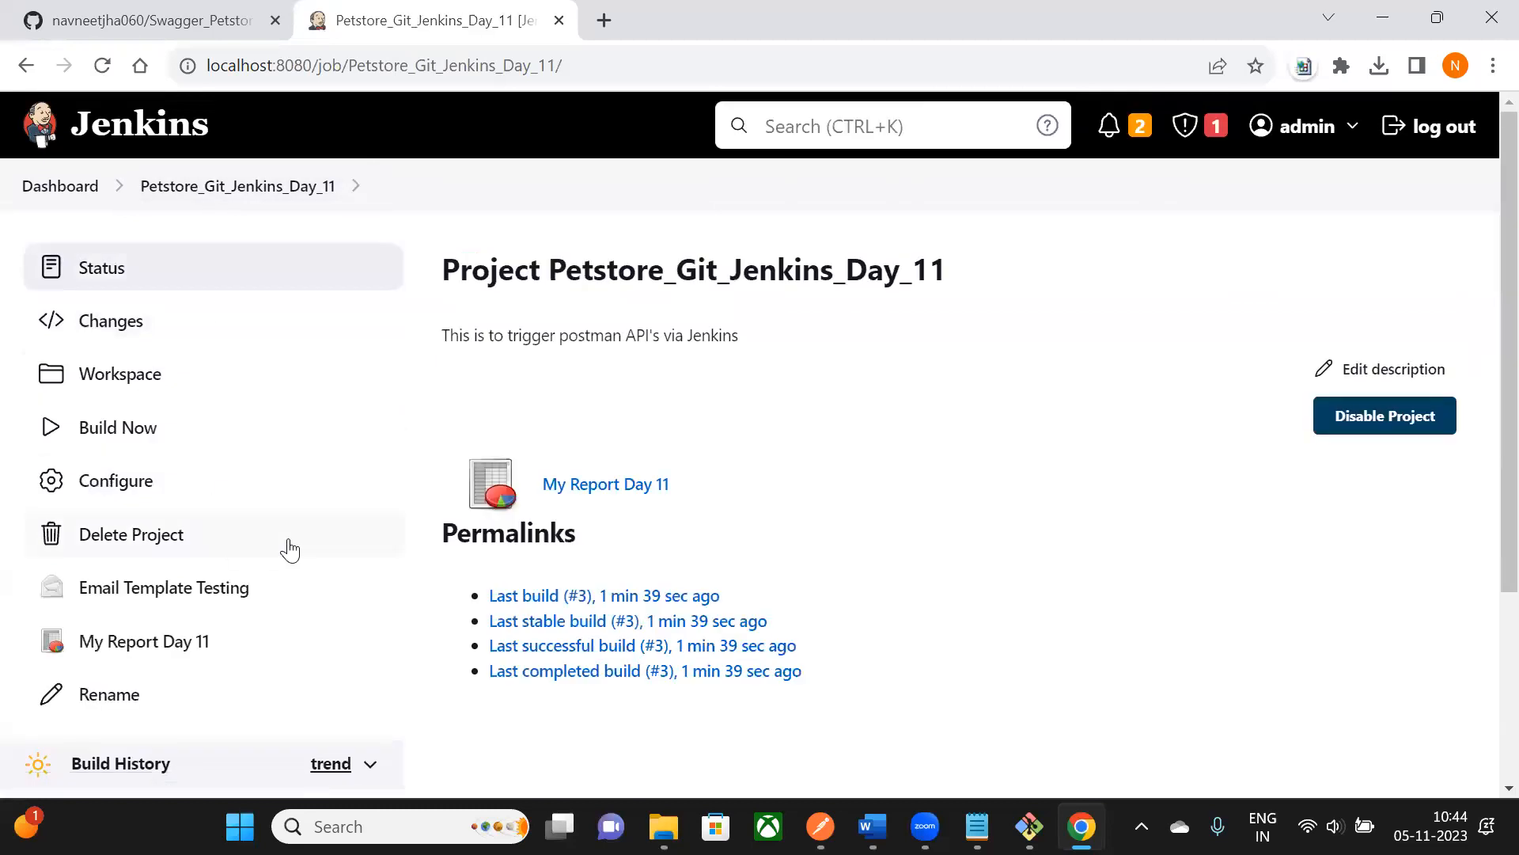
scroll(230, 483, "down", 2)
left_click(171, 363)
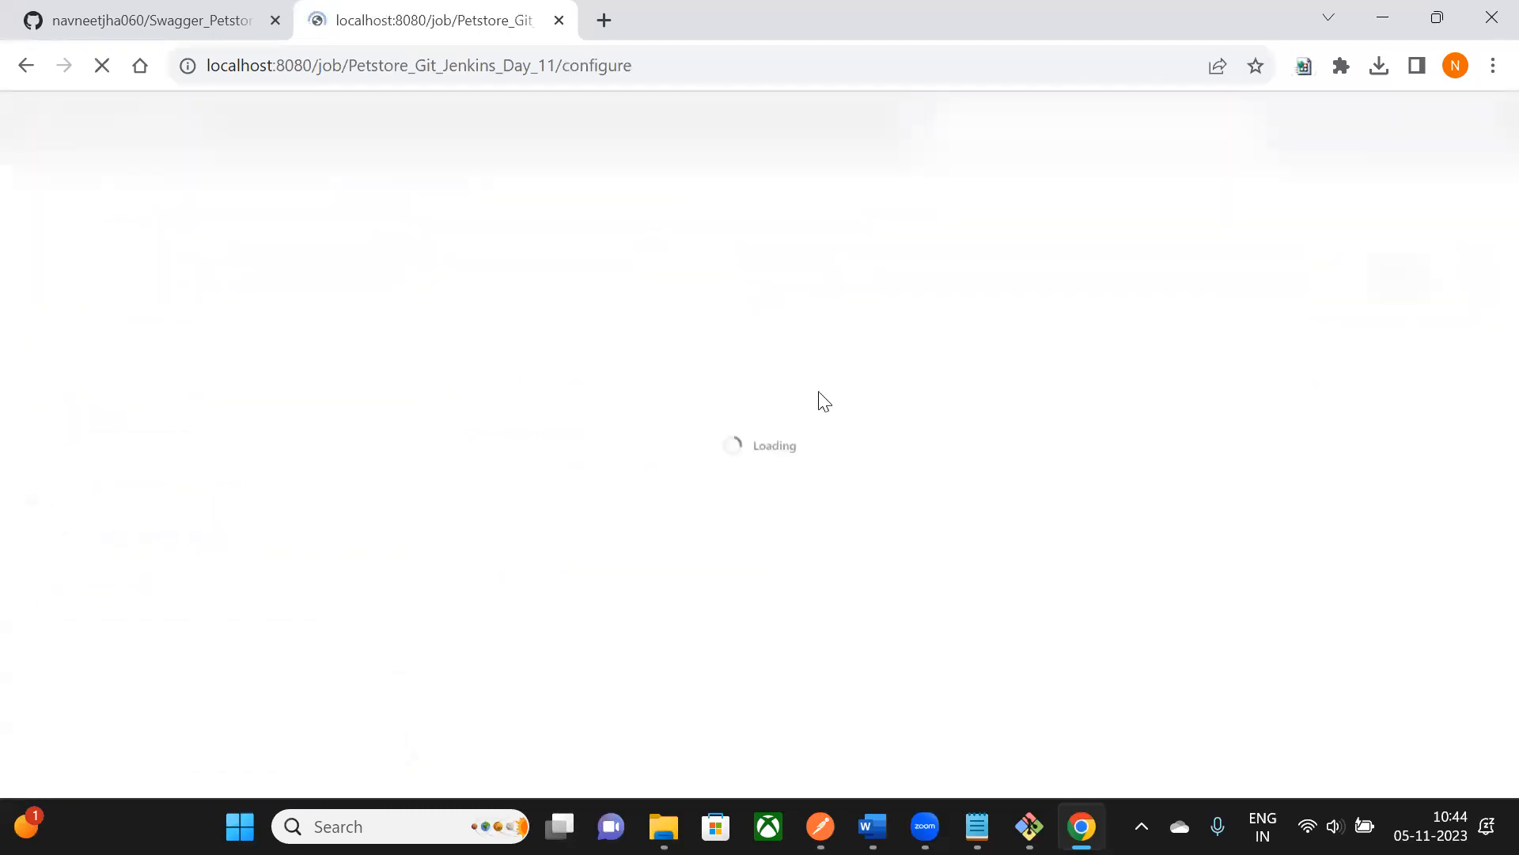
scroll(1045, 451, "down", 7)
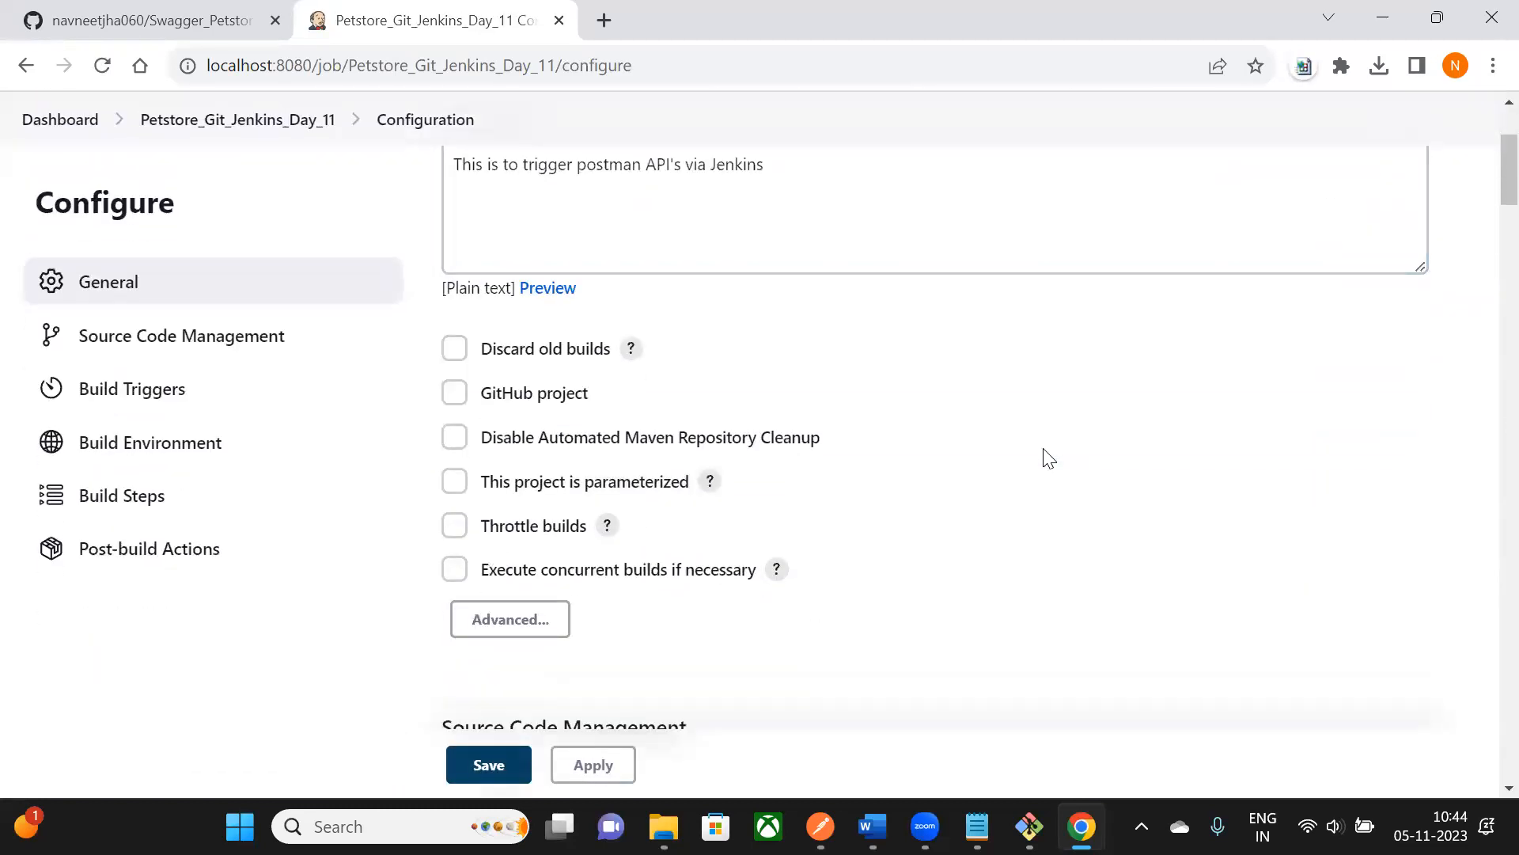
scroll(887, 420, "down", 20)
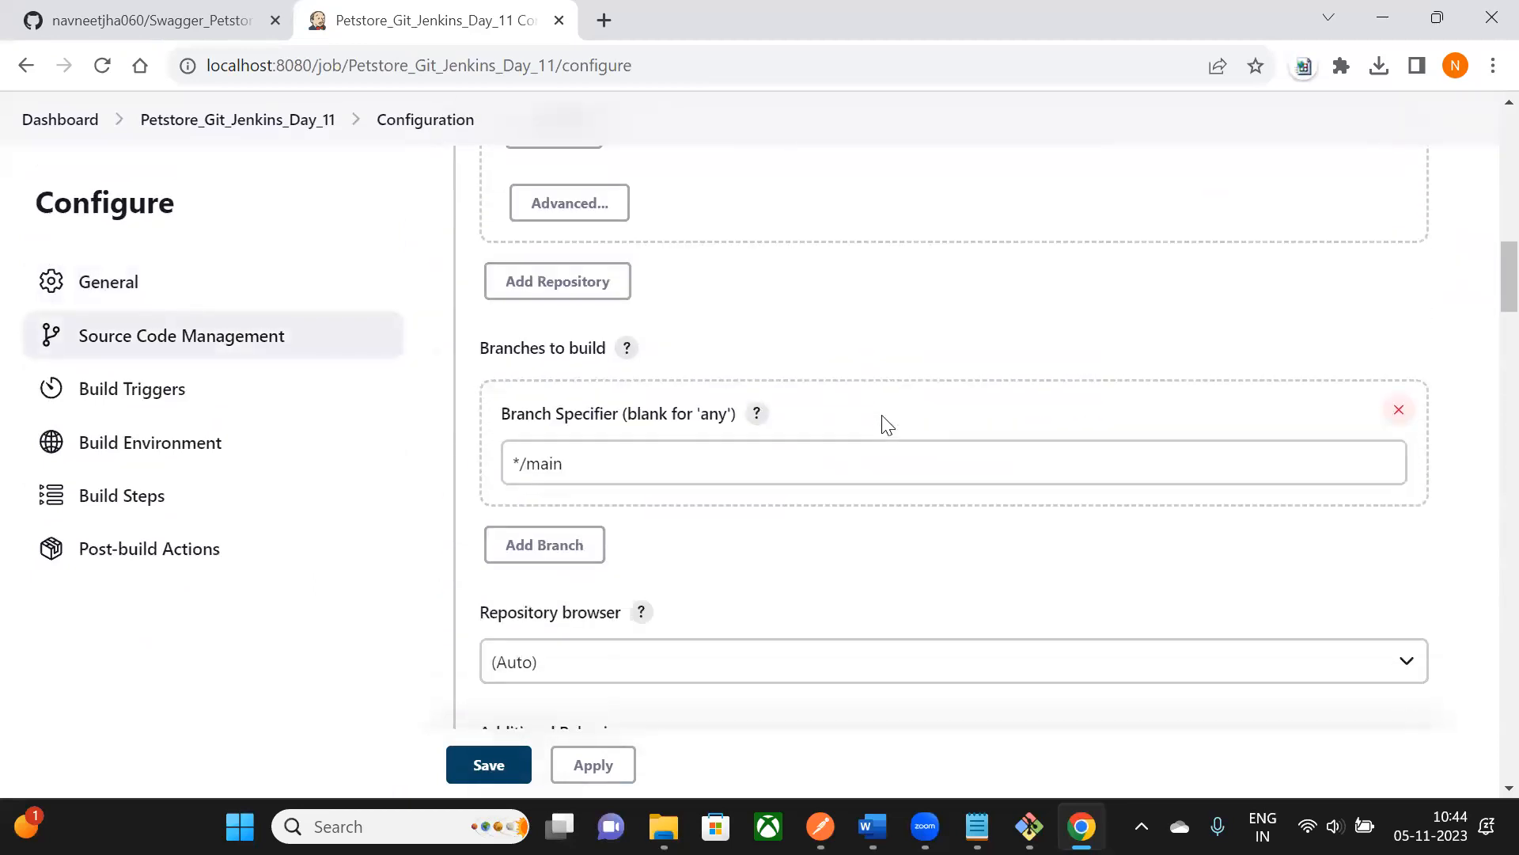
scroll(887, 423, "up", 20)
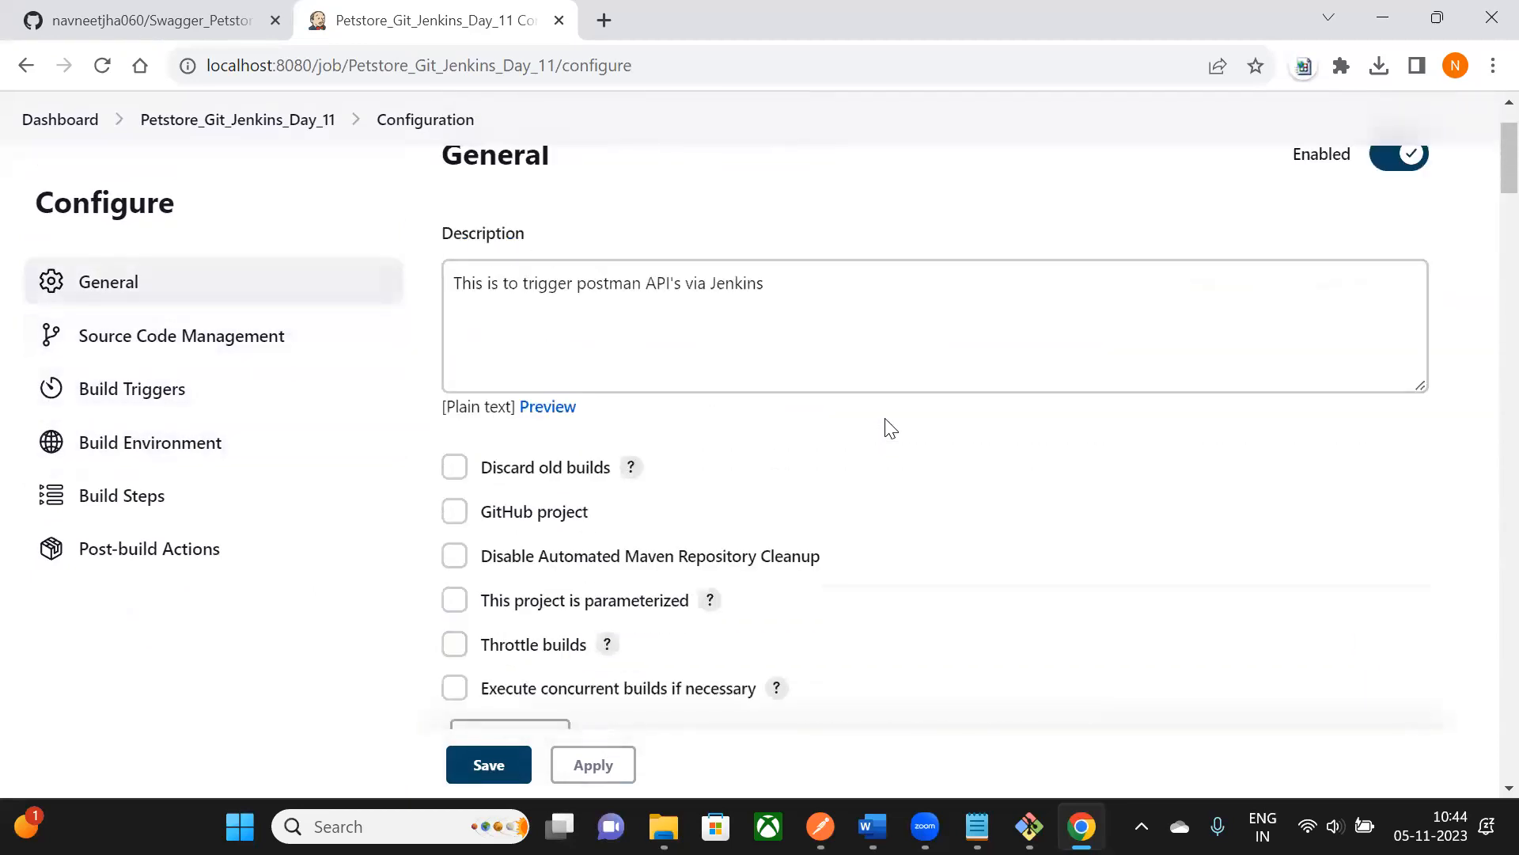
- Scroll the Word notes to the '# Schedule a Job in Jenkins' heading and its steps
left_click(873, 827)
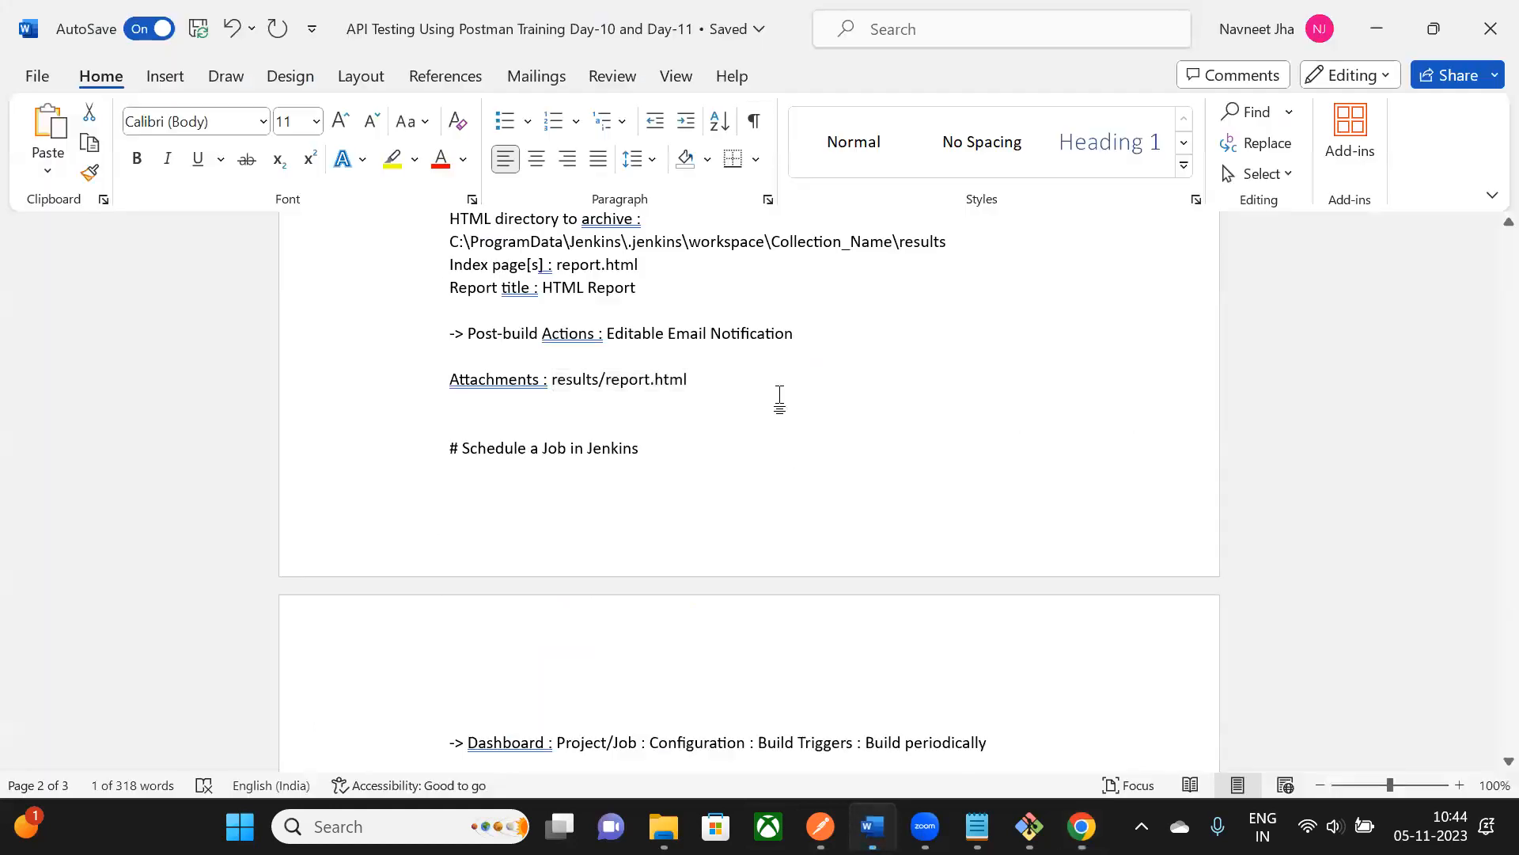
scroll(794, 390, "down", 1)
scroll(794, 390, "down", 1)
left_click_drag(475, 334, 638, 334)
scroll(622, 455, "down", 2)
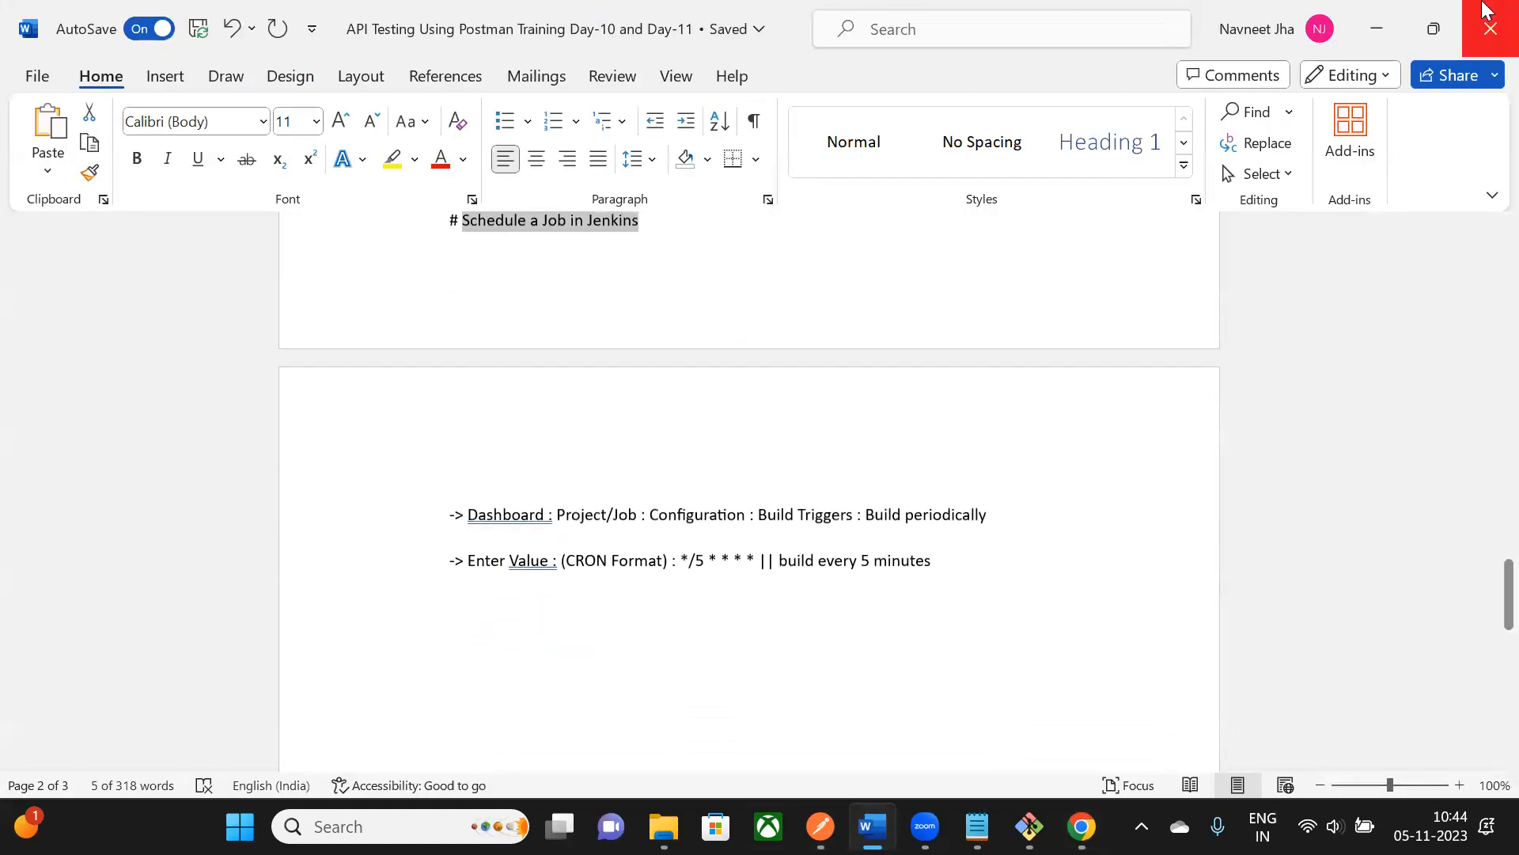
left_click(499, 285)
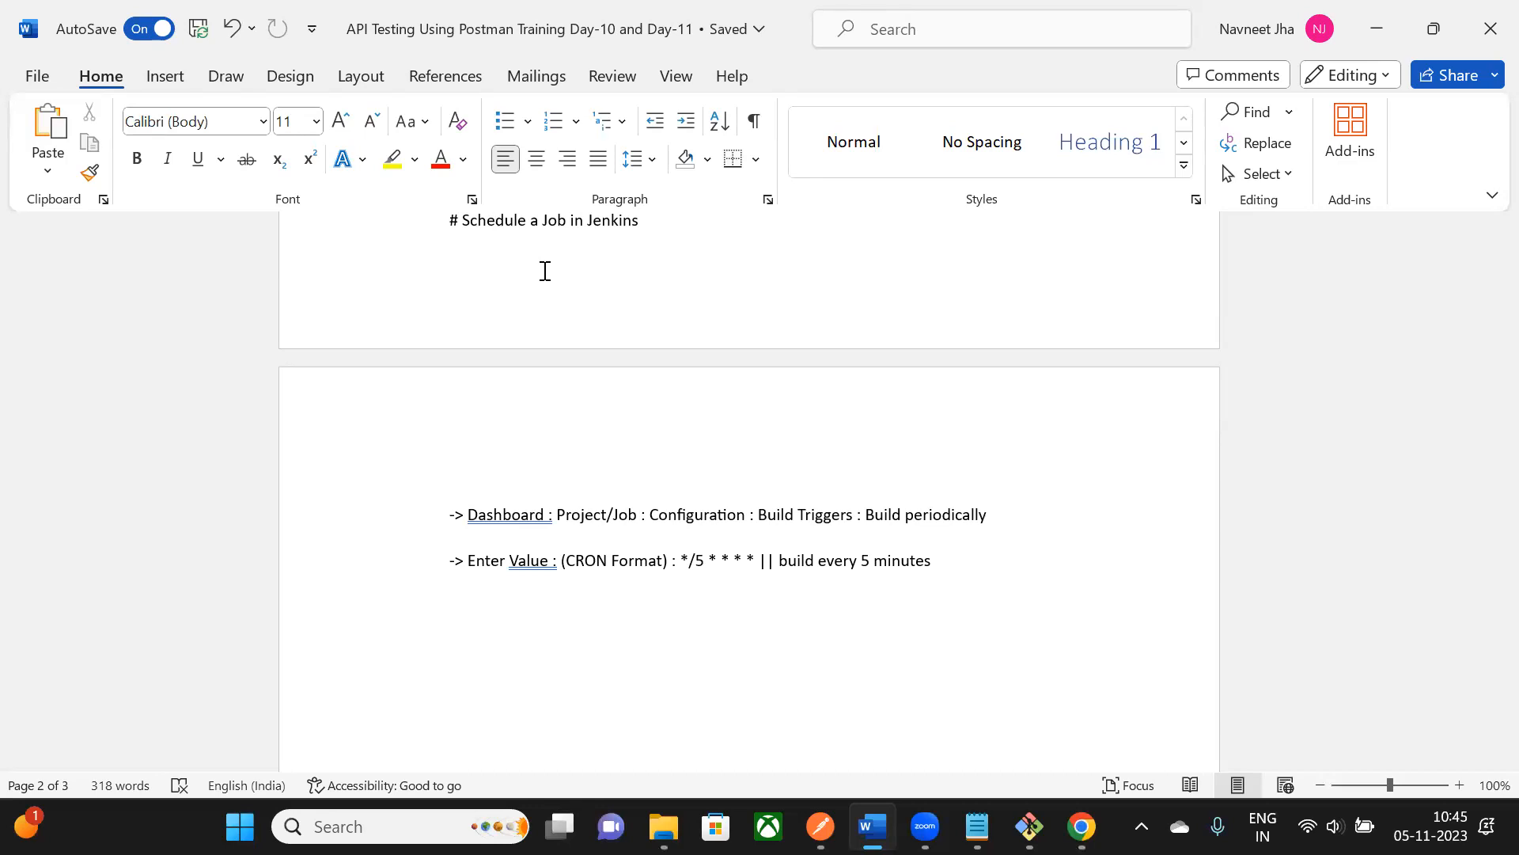
left_click_drag(492, 222, 651, 223)
left_click(628, 290)
- Return to Jenkins and reopen the job's Configure page from the project page
scroll(522, 277, "down", 1)
scroll(519, 278, "up", 1)
key("alt+Tab")
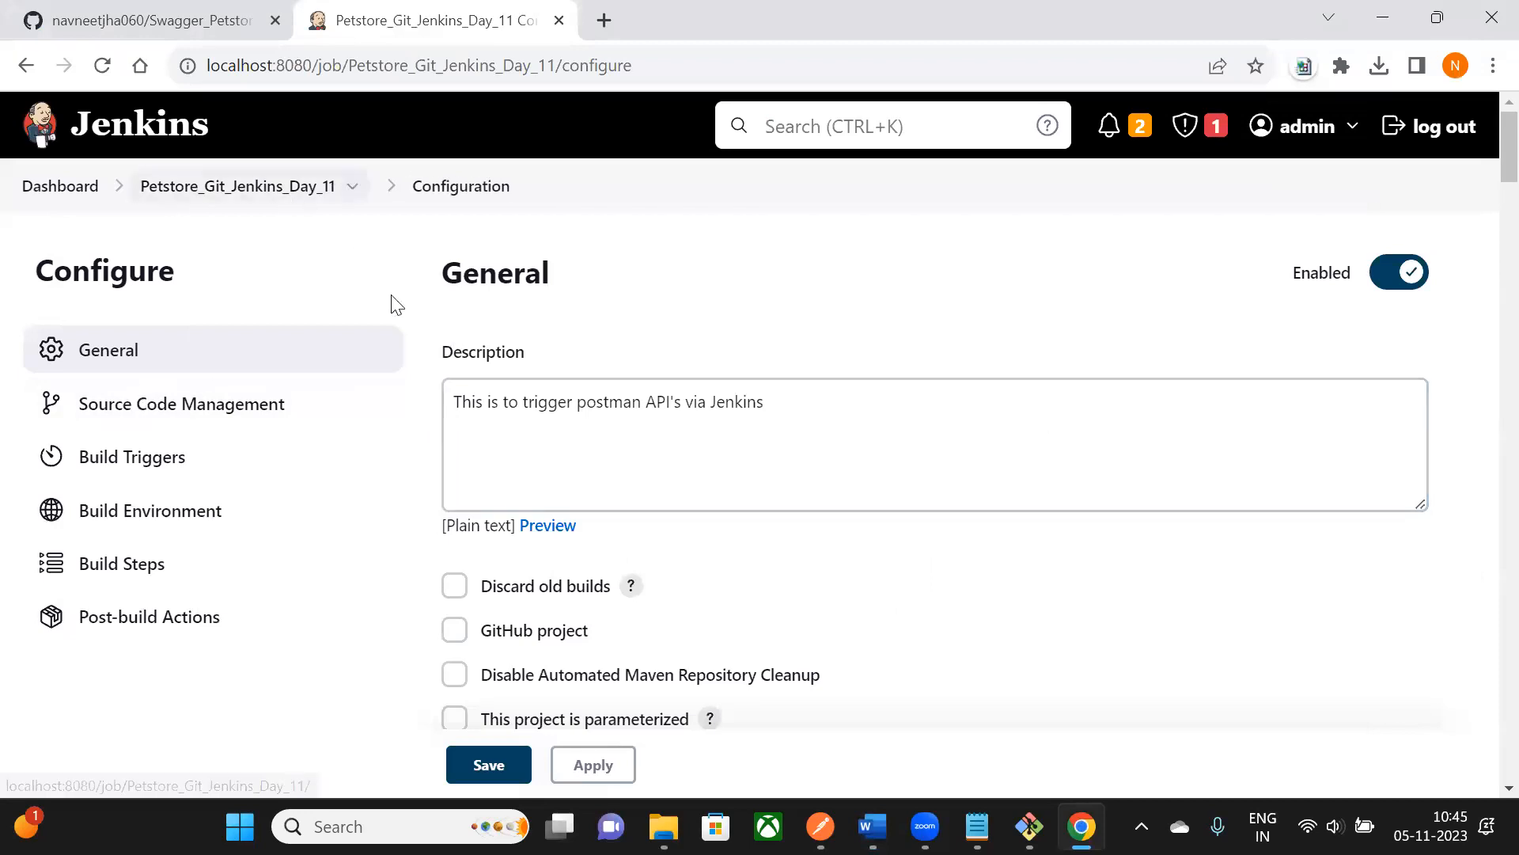
key("alt+Left")
left_click_drag(515, 281, 960, 298)
scroll(353, 248, "down", 1)
scroll(353, 248, "up", 1)
left_click(142, 494)
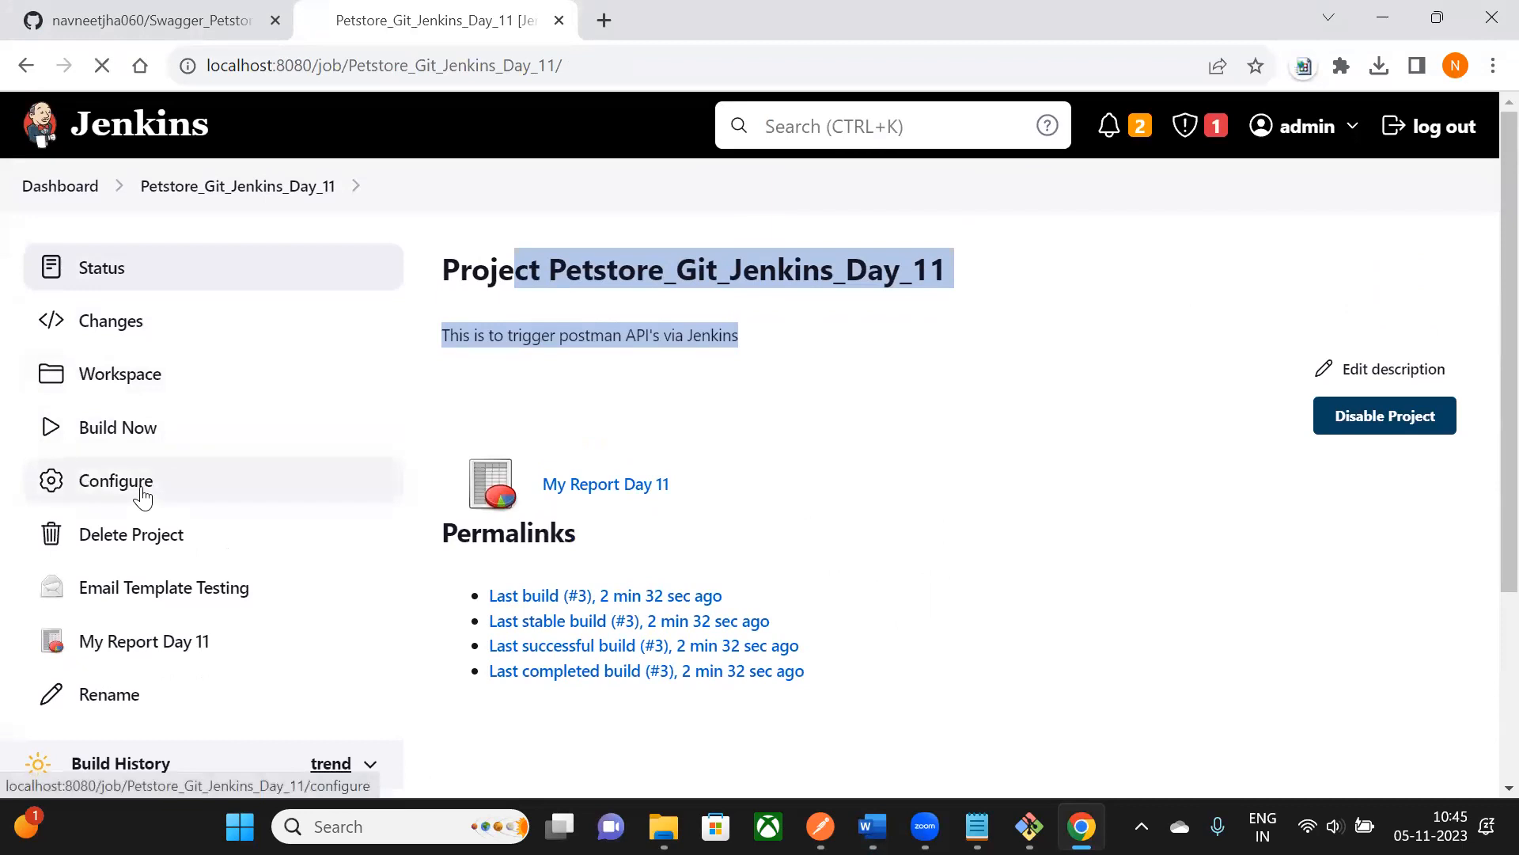
- Tick Build periodically under Build Triggers and place the caret in the empty Schedule box
scroll(934, 430, "down", 1)
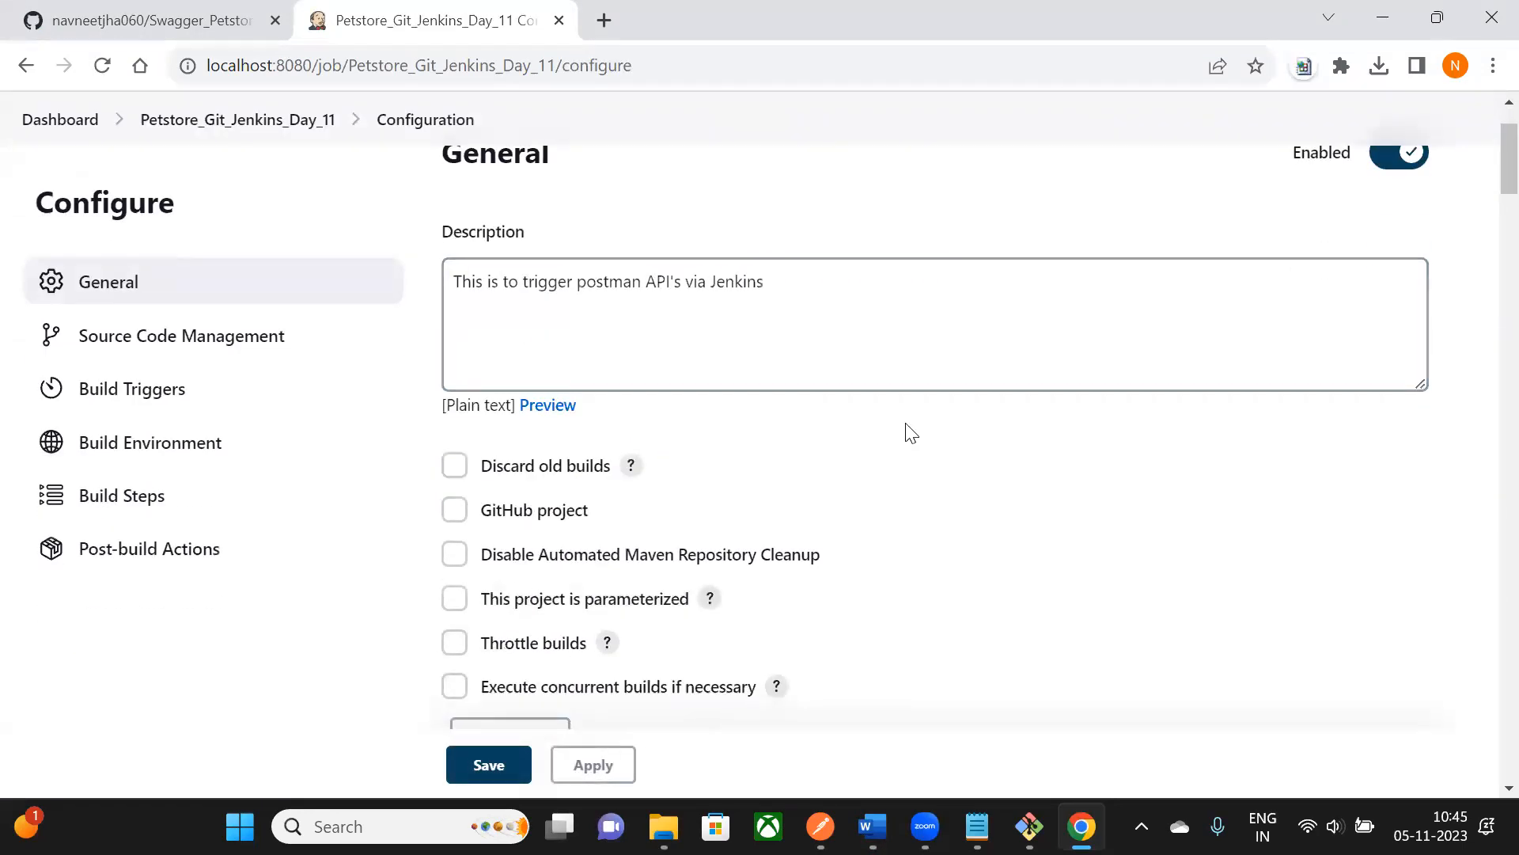
scroll(910, 432, "down", 10)
scroll(908, 425, "down", 10)
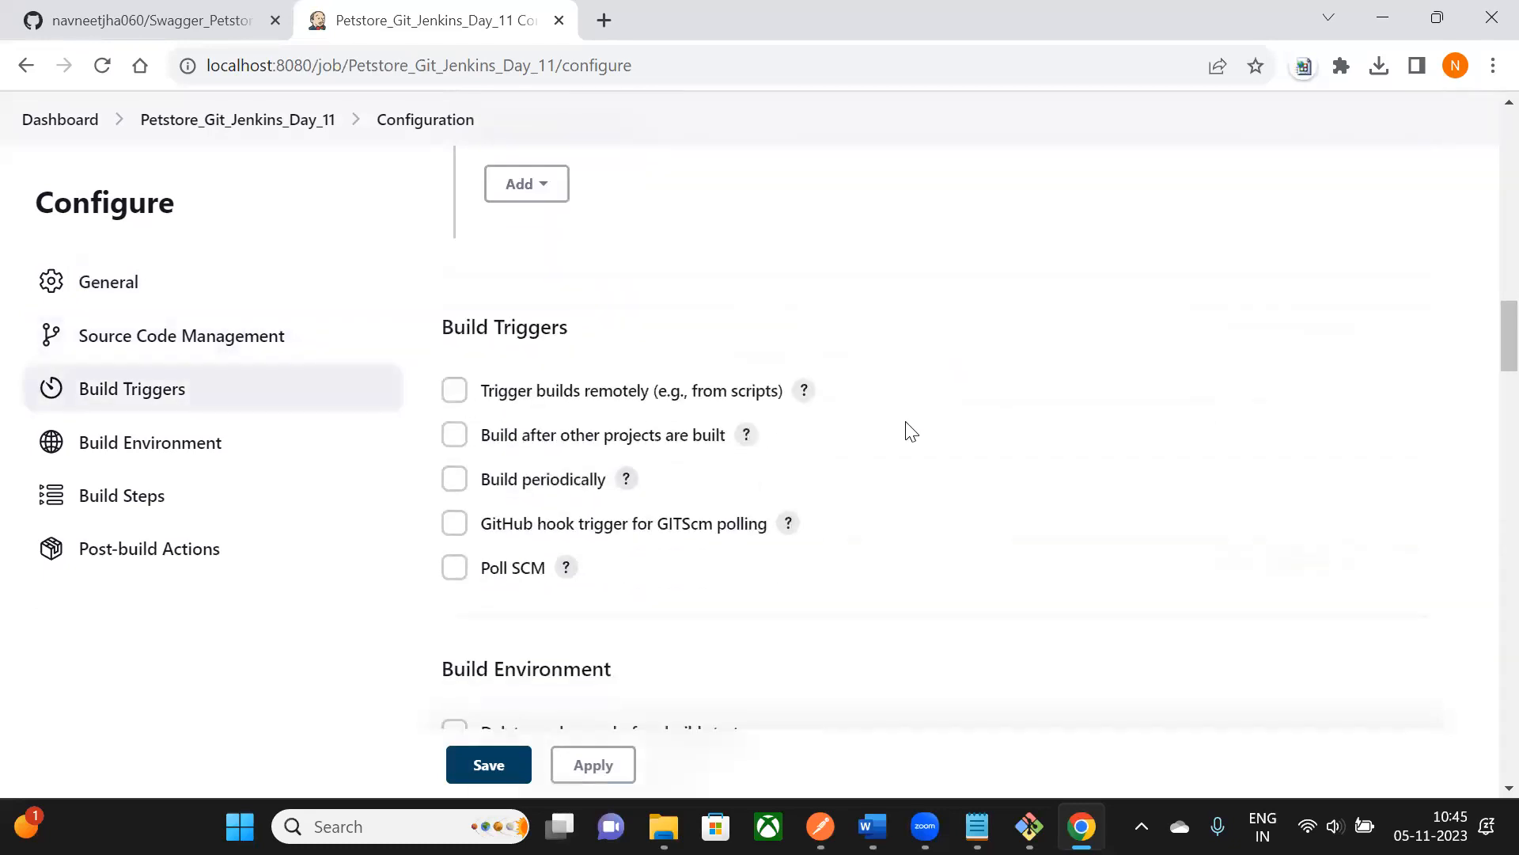
scroll(910, 432, "down", 1)
left_click_drag(443, 210, 571, 219)
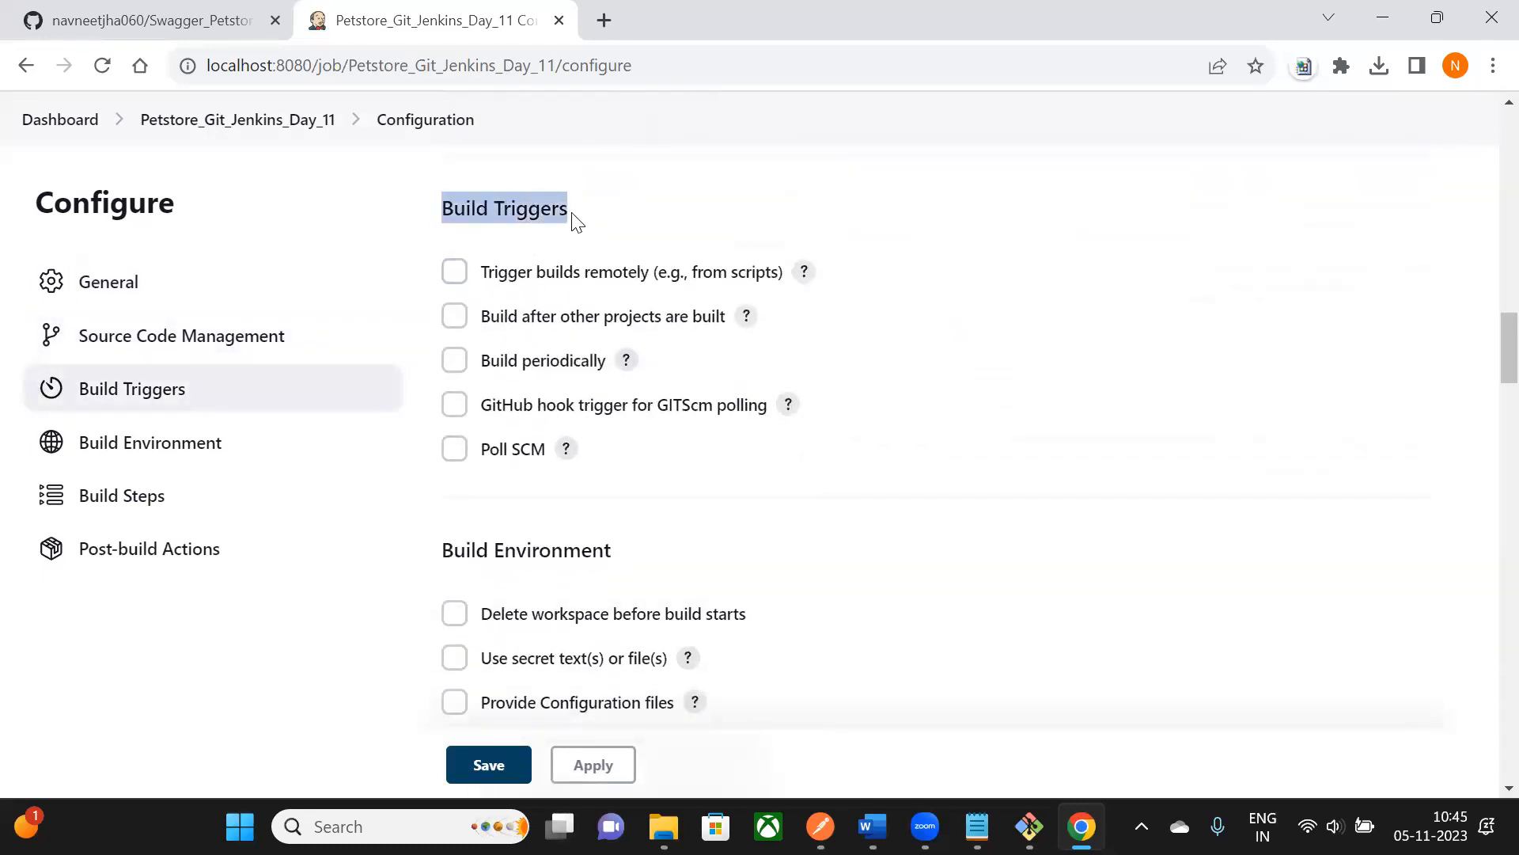
left_click(451, 208)
left_click_drag(444, 208, 590, 221)
left_click(455, 361)
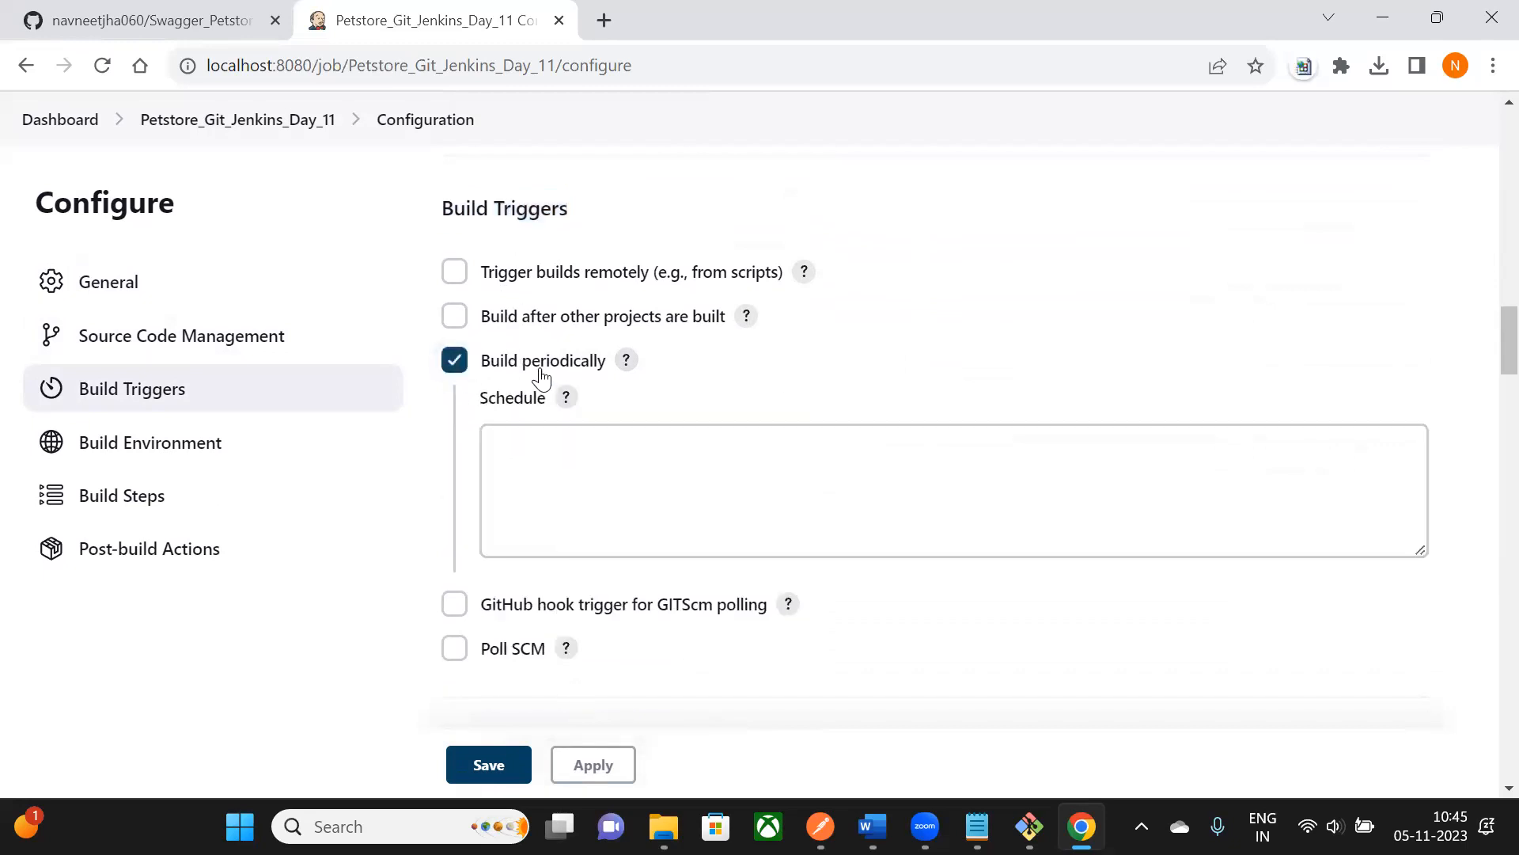
scroll(539, 380, "down", 1)
left_click(580, 339)
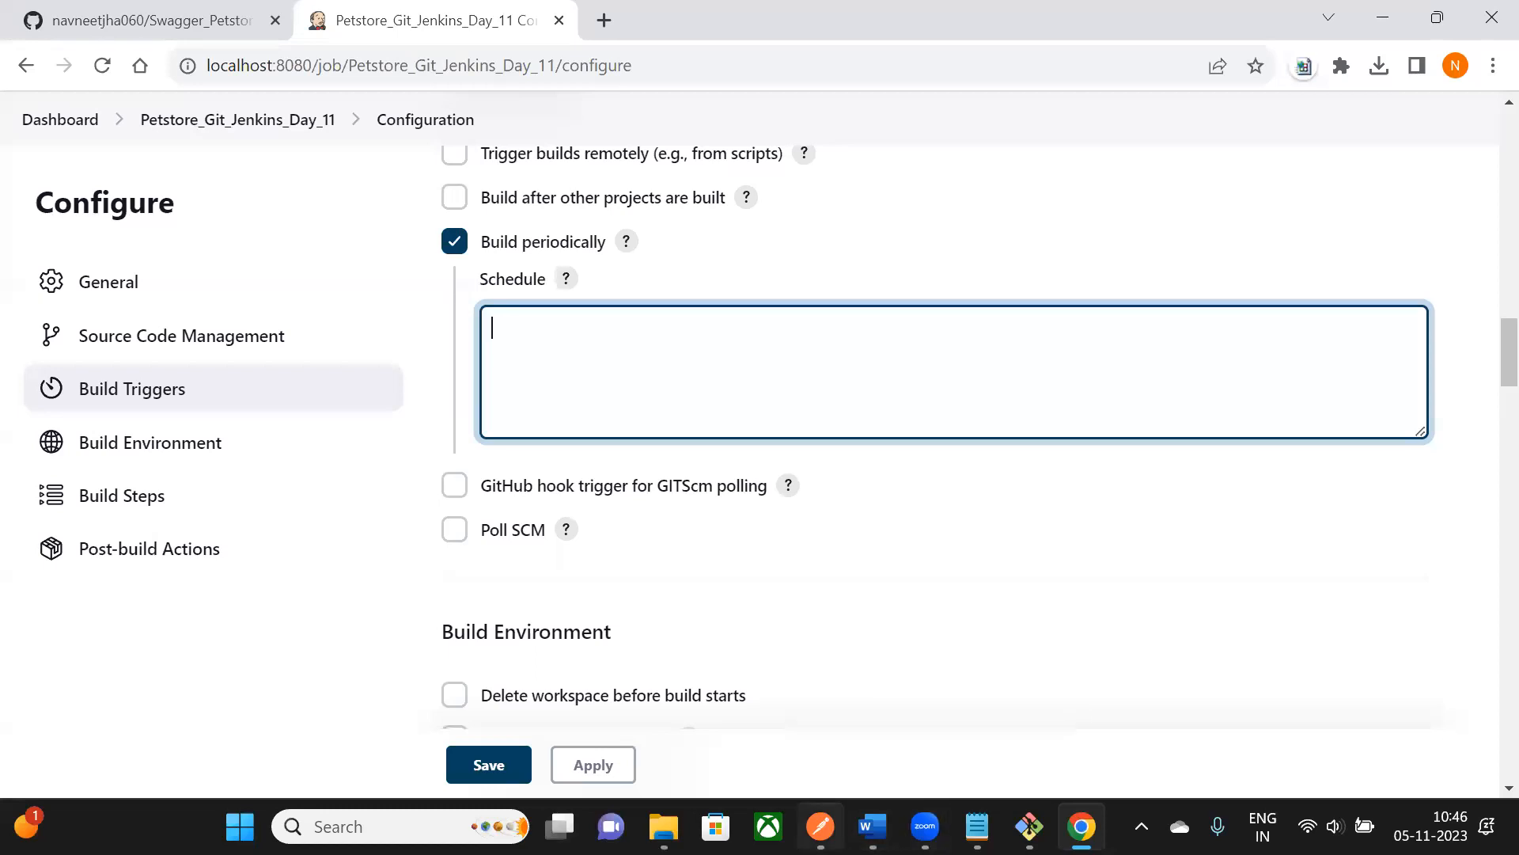
- Load ChatGPT in a new browser tab
left_click(604, 19)
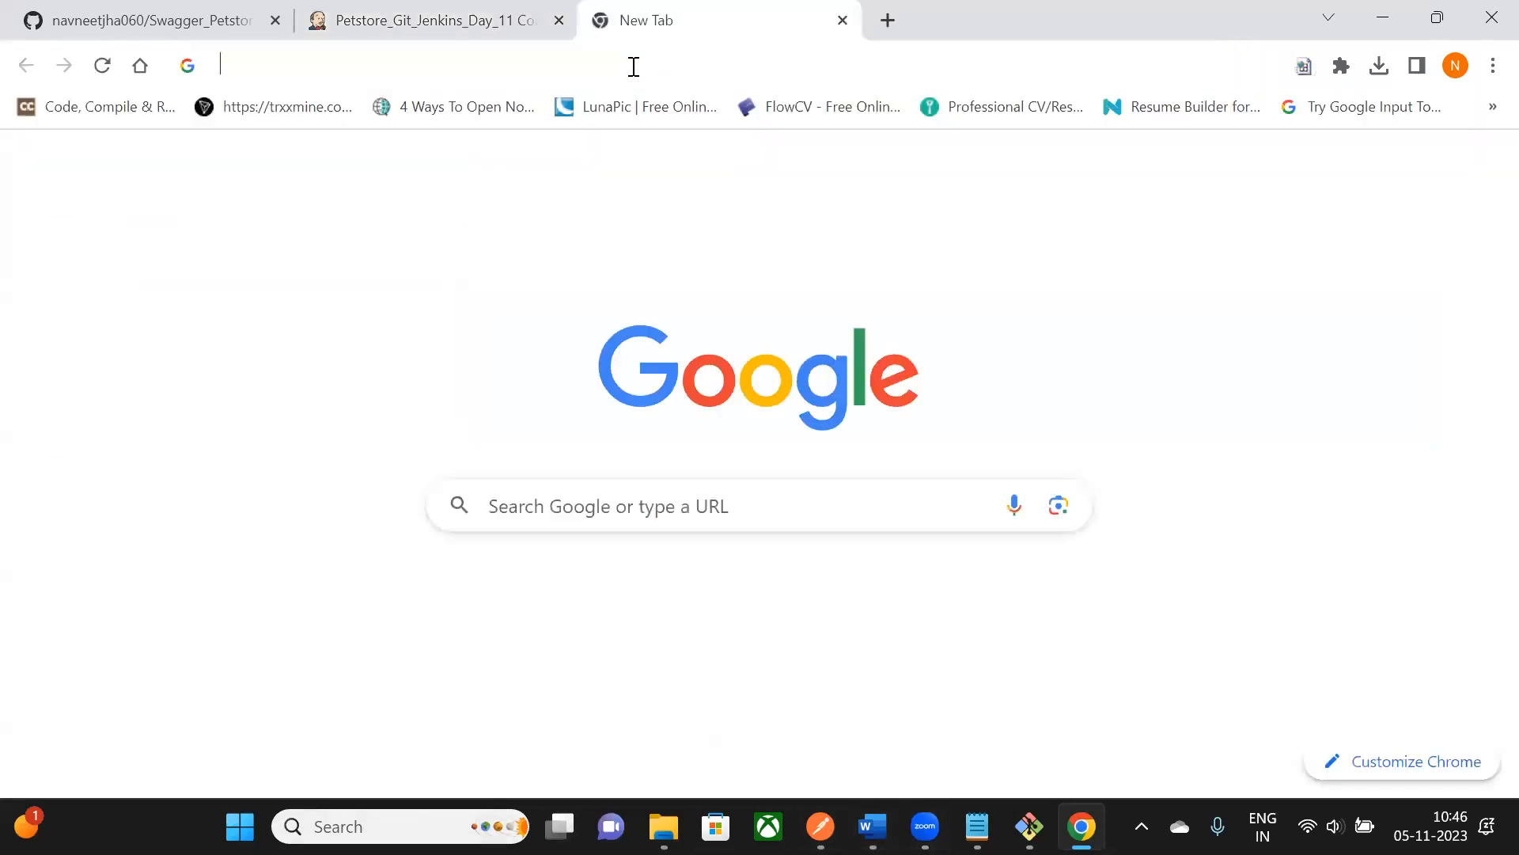
left_click(630, 67)
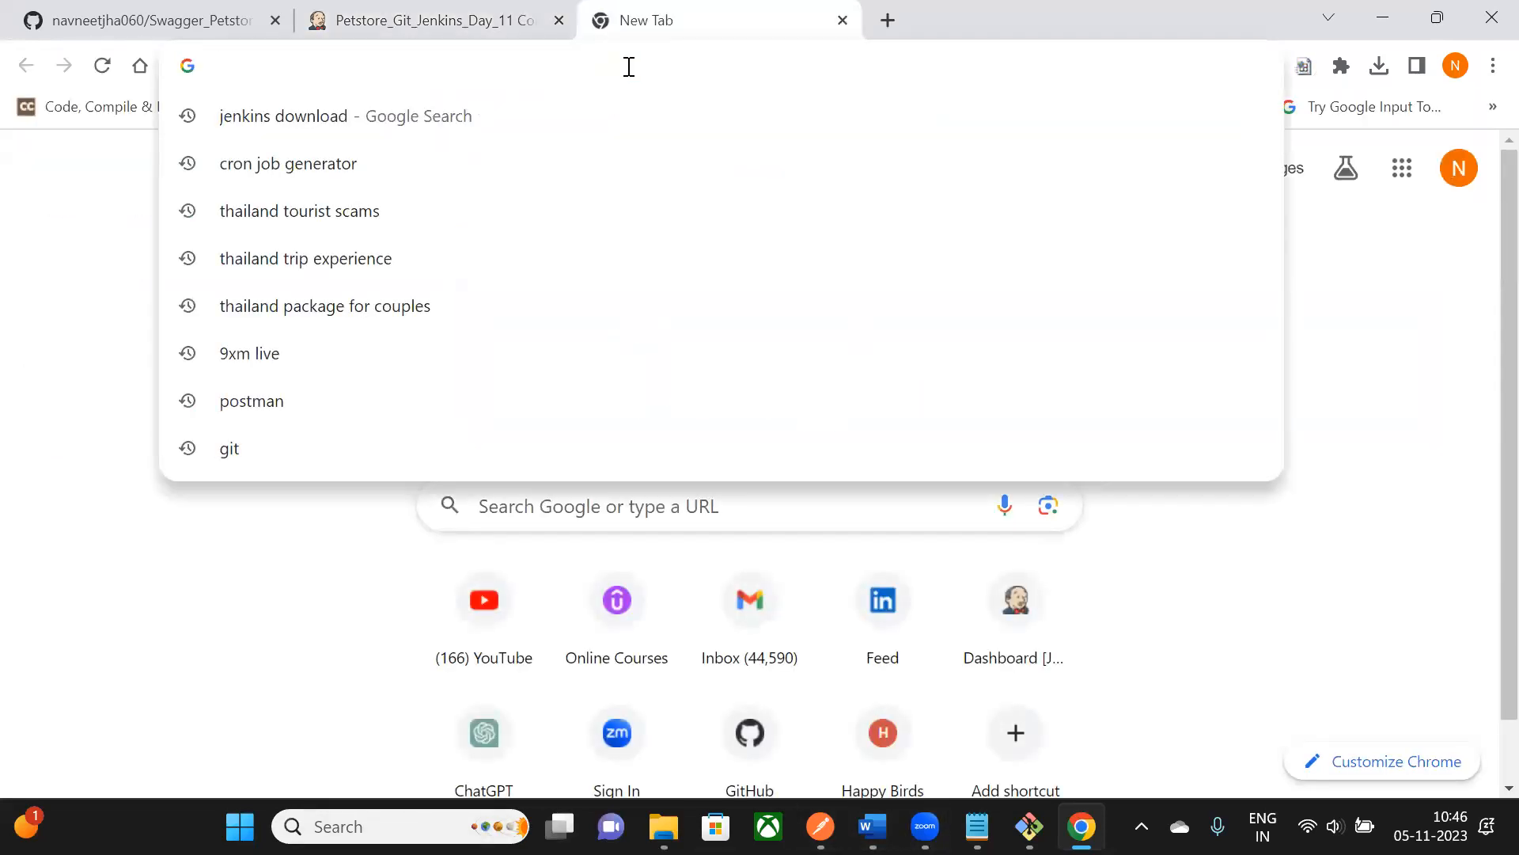
type("cha")
key("Return")
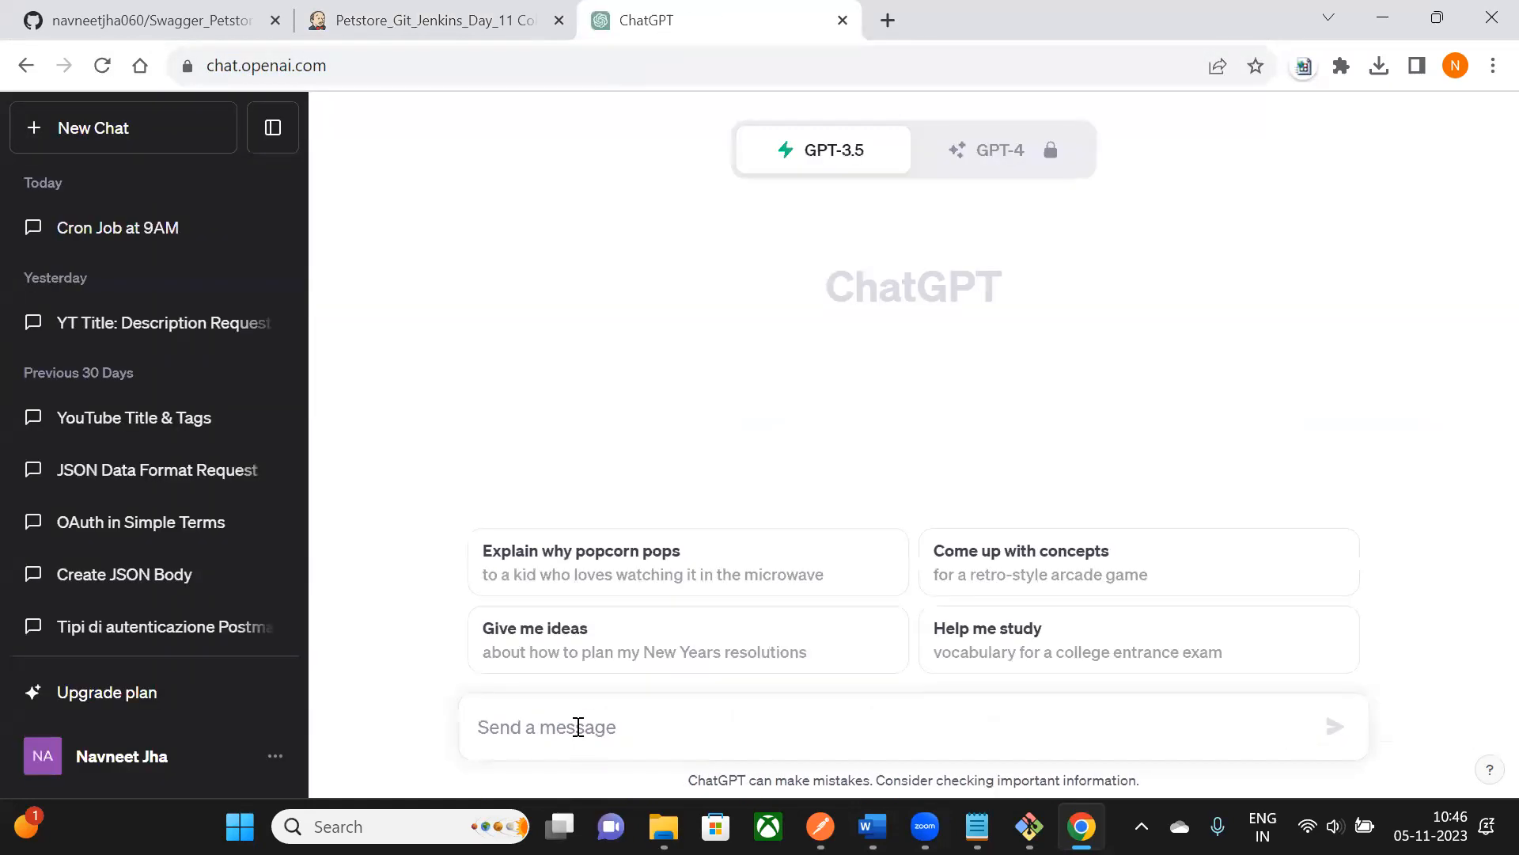
left_click(475, 21)
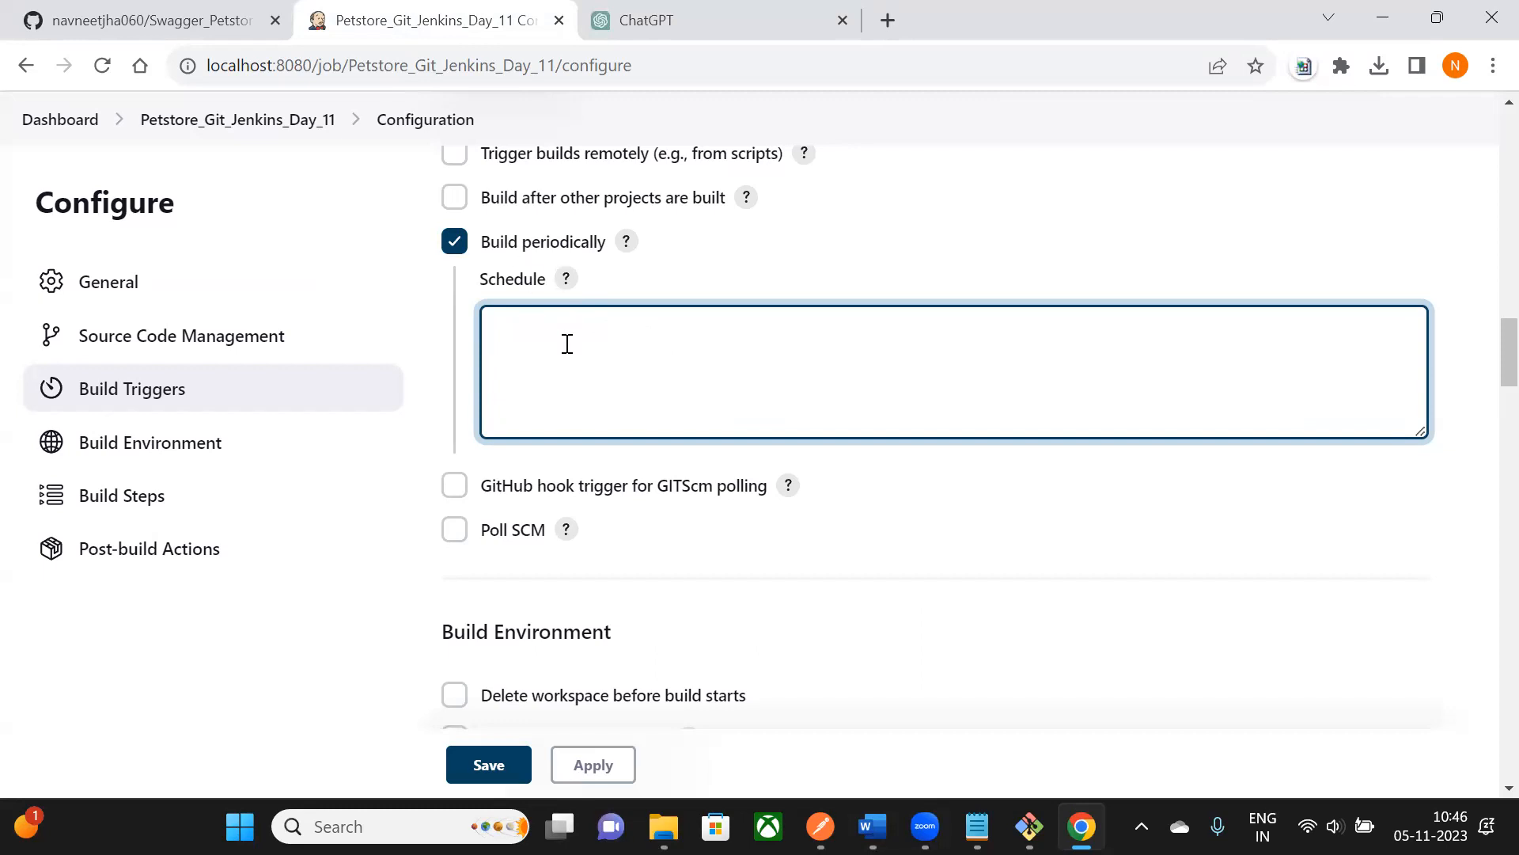
left_click(718, 21)
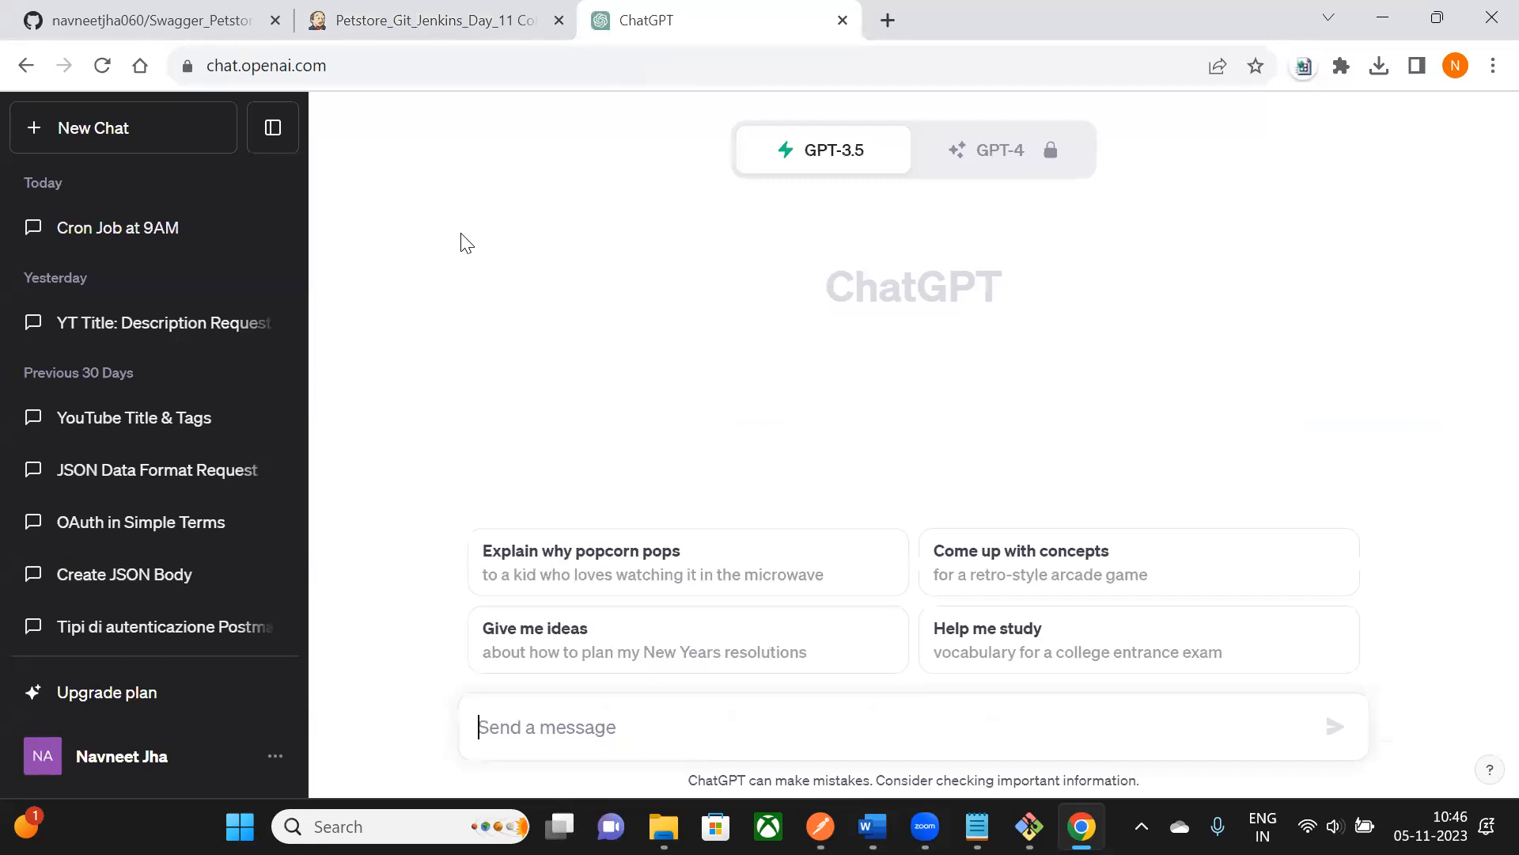
- Ask ChatGPT for a cron format to run a job every minute
left_click(552, 730)
type("i need")
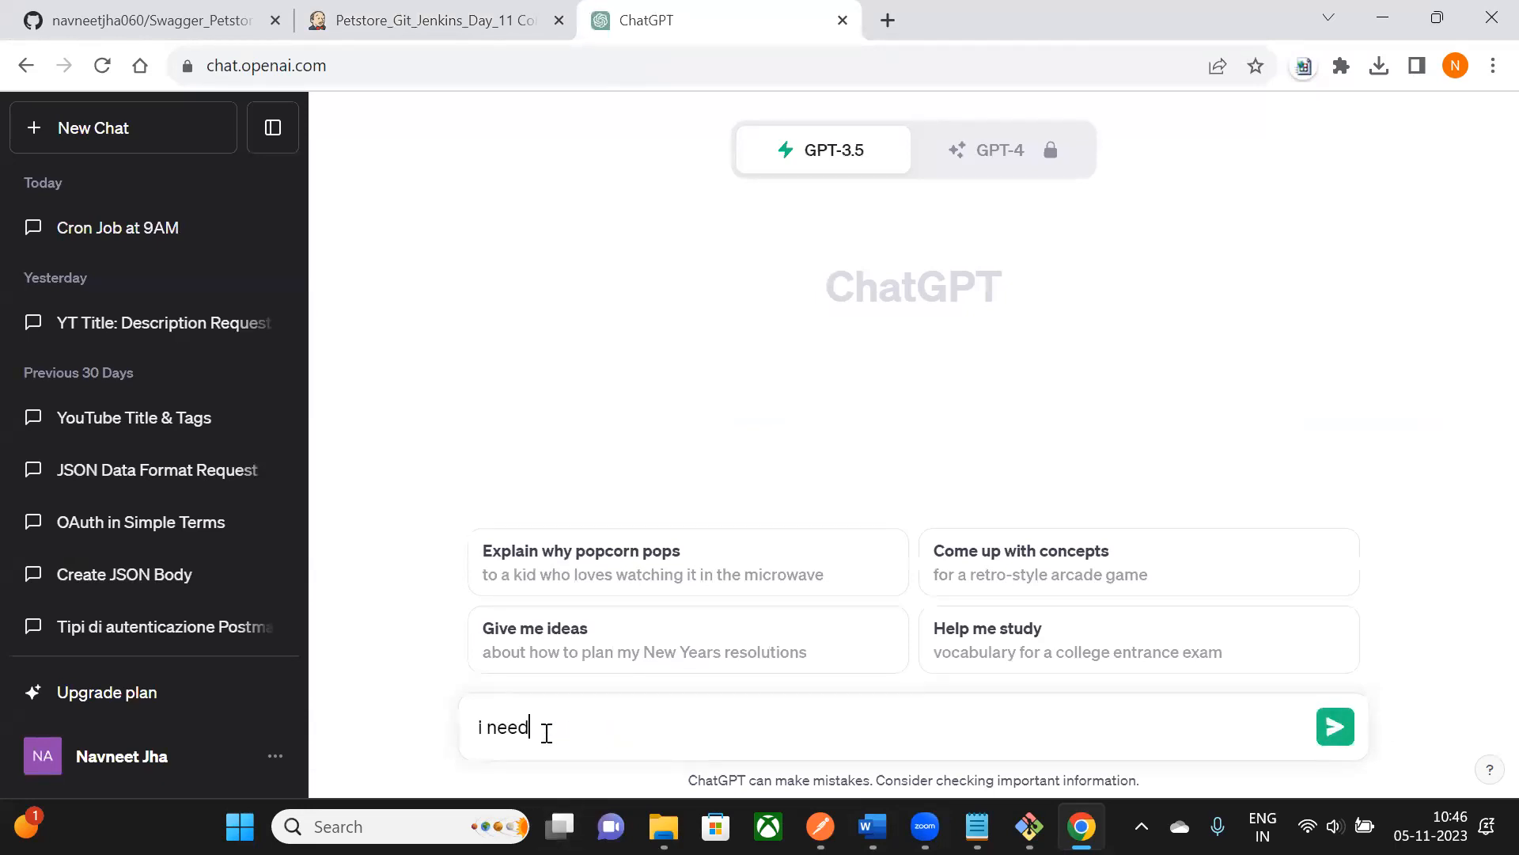
type(" acrom ")
type("format ")
type("for running  a job at")
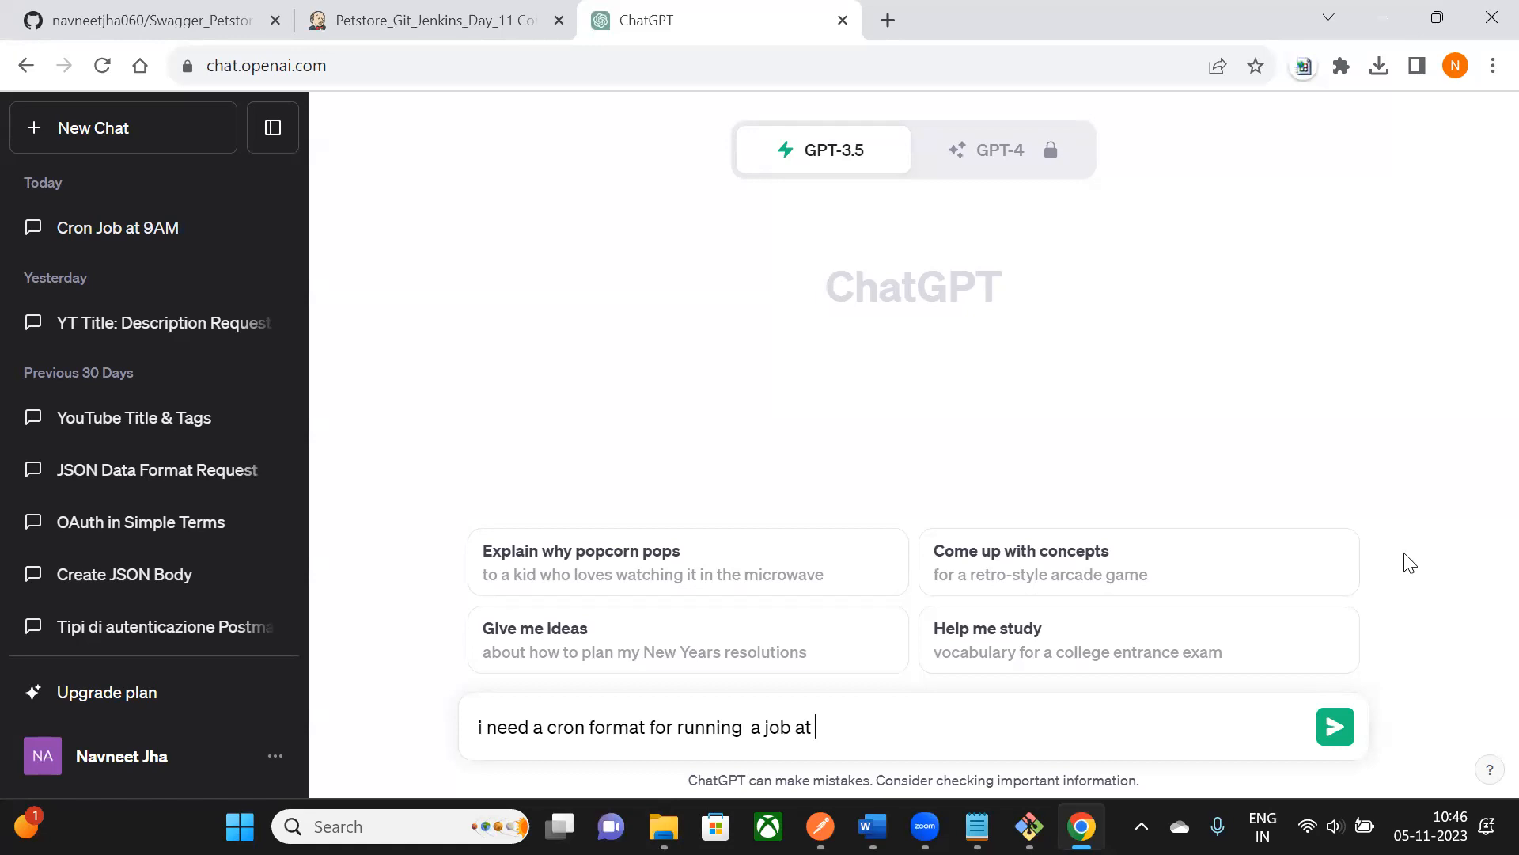
type("ev")
key("Return")
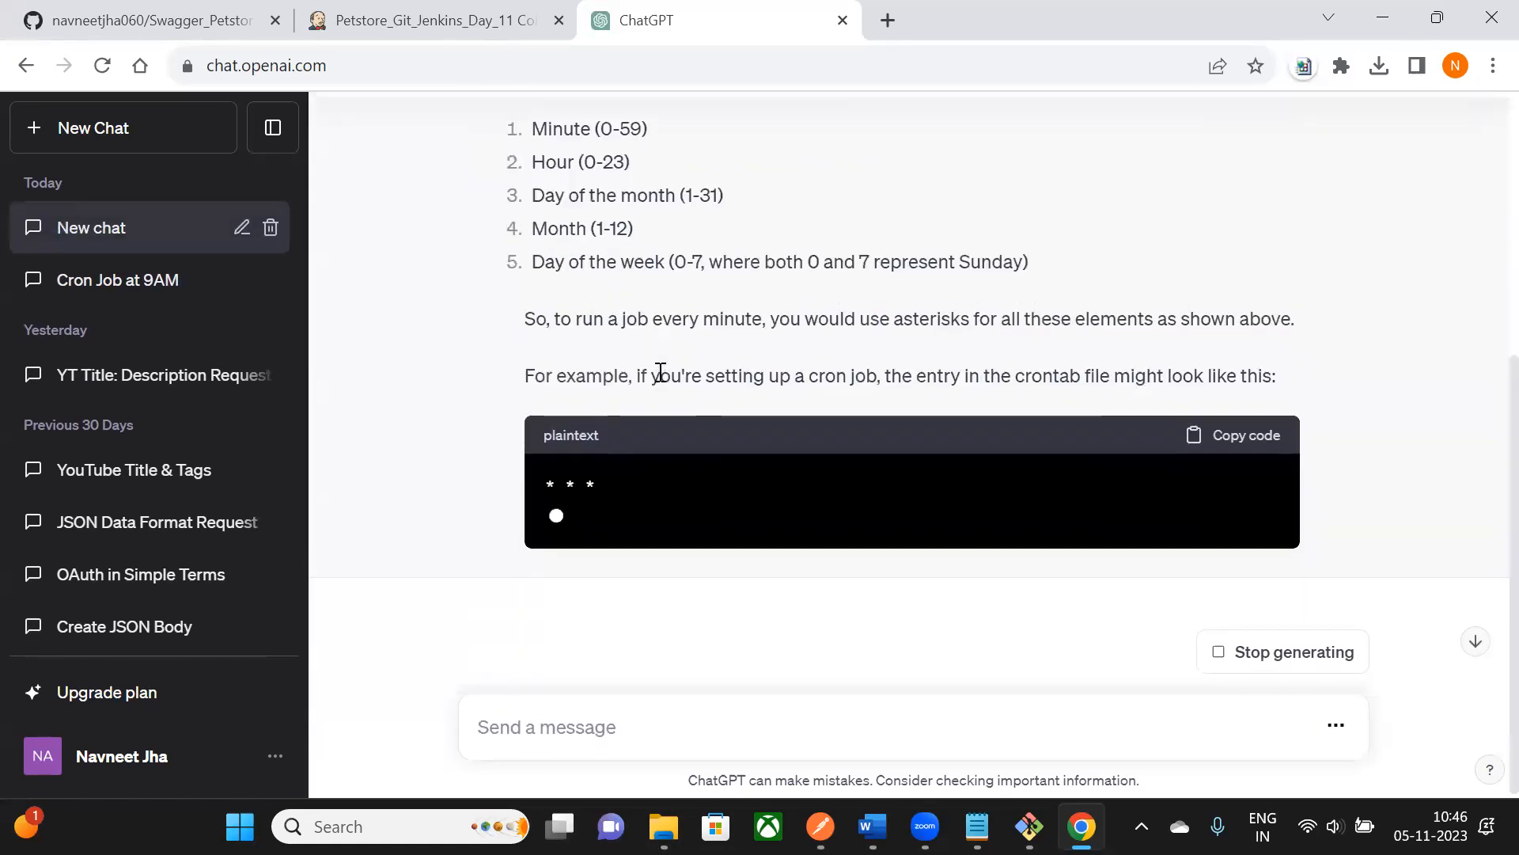
- Copy the '* * * * *' cron expression and go back to the Jenkins tab
scroll(658, 372, "up", 5)
left_click_drag(537, 415, 639, 423)
left_click(560, 433)
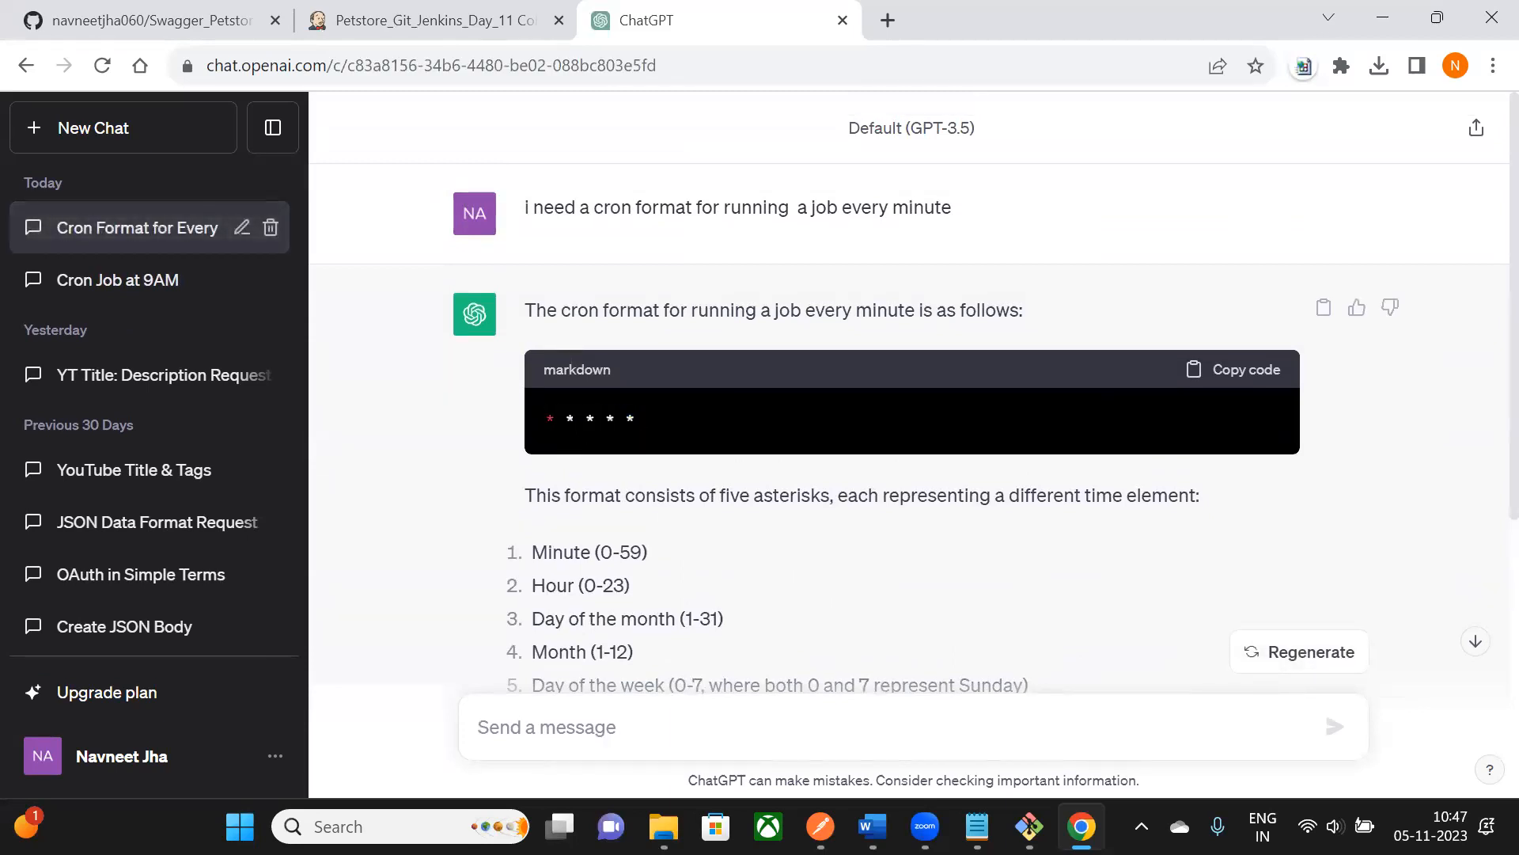
left_click_drag(653, 423, 542, 419)
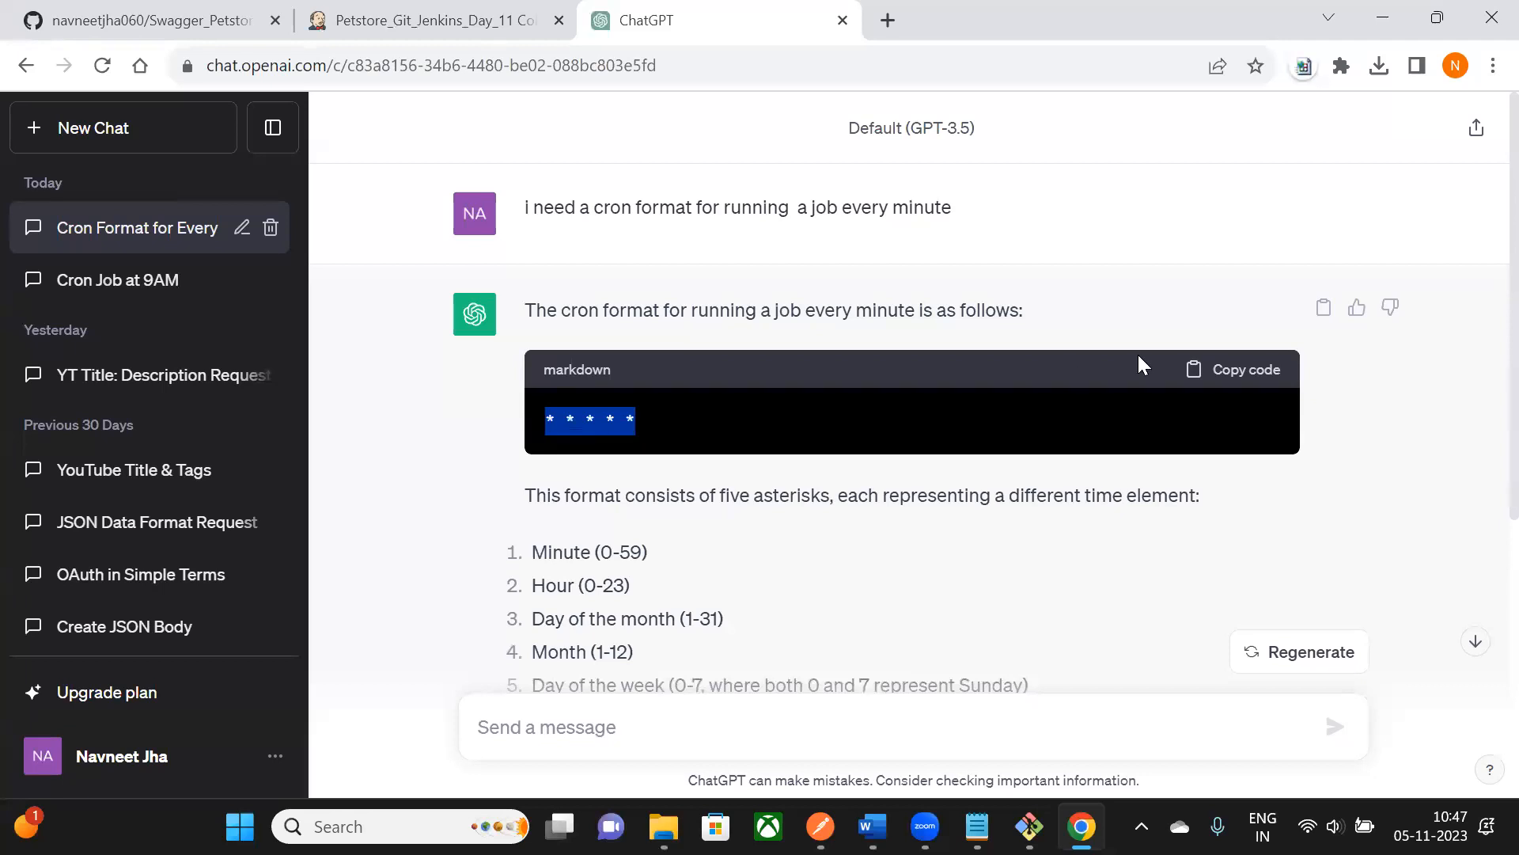
left_click(1228, 369)
left_click(408, 20)
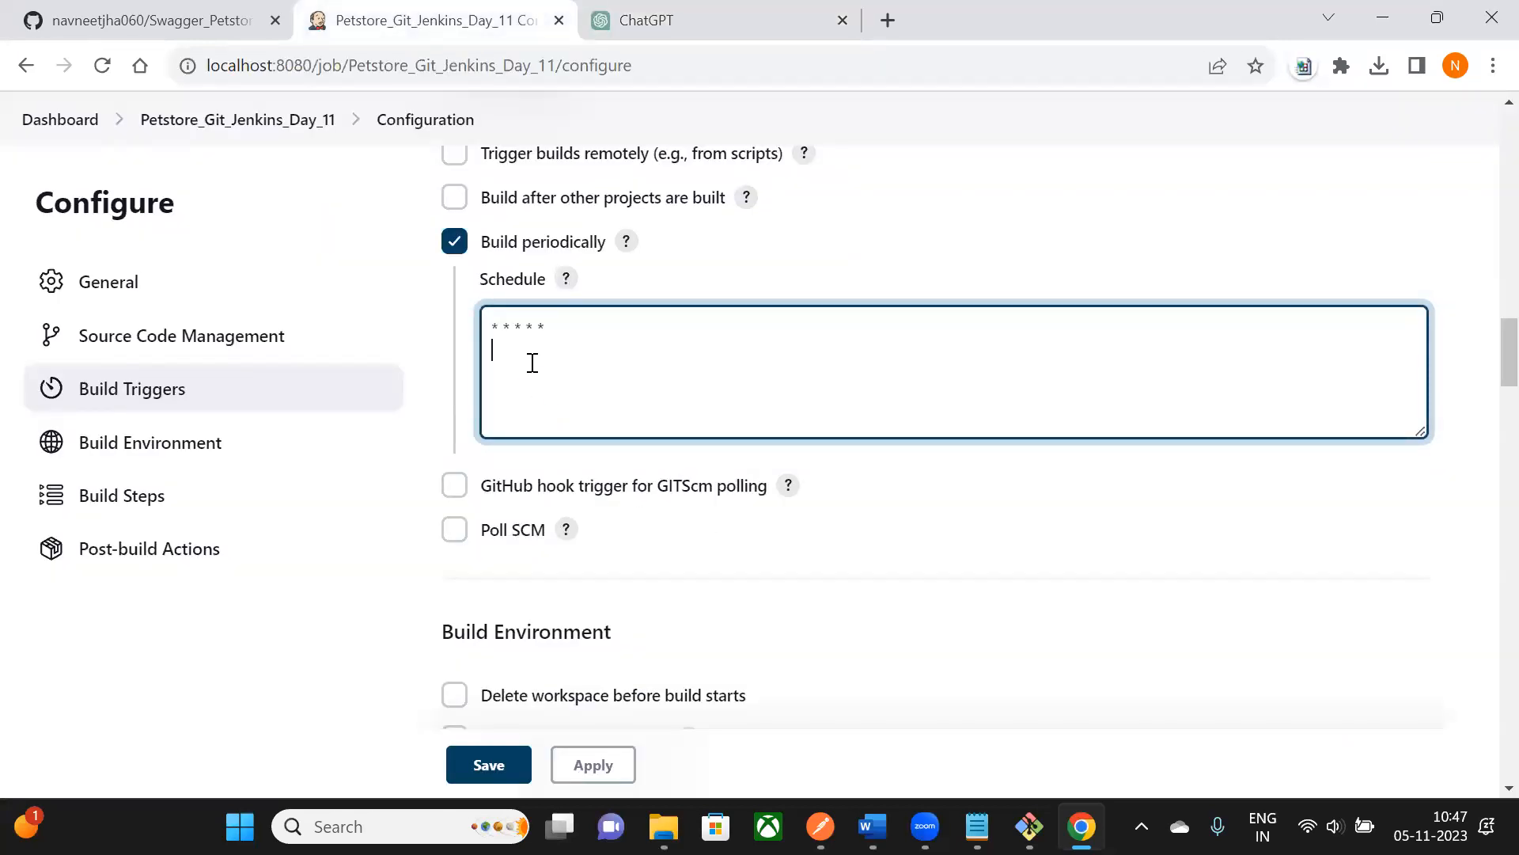
- Validate the current schedule and review Jenkins' every-minute warning
left_click(872, 285)
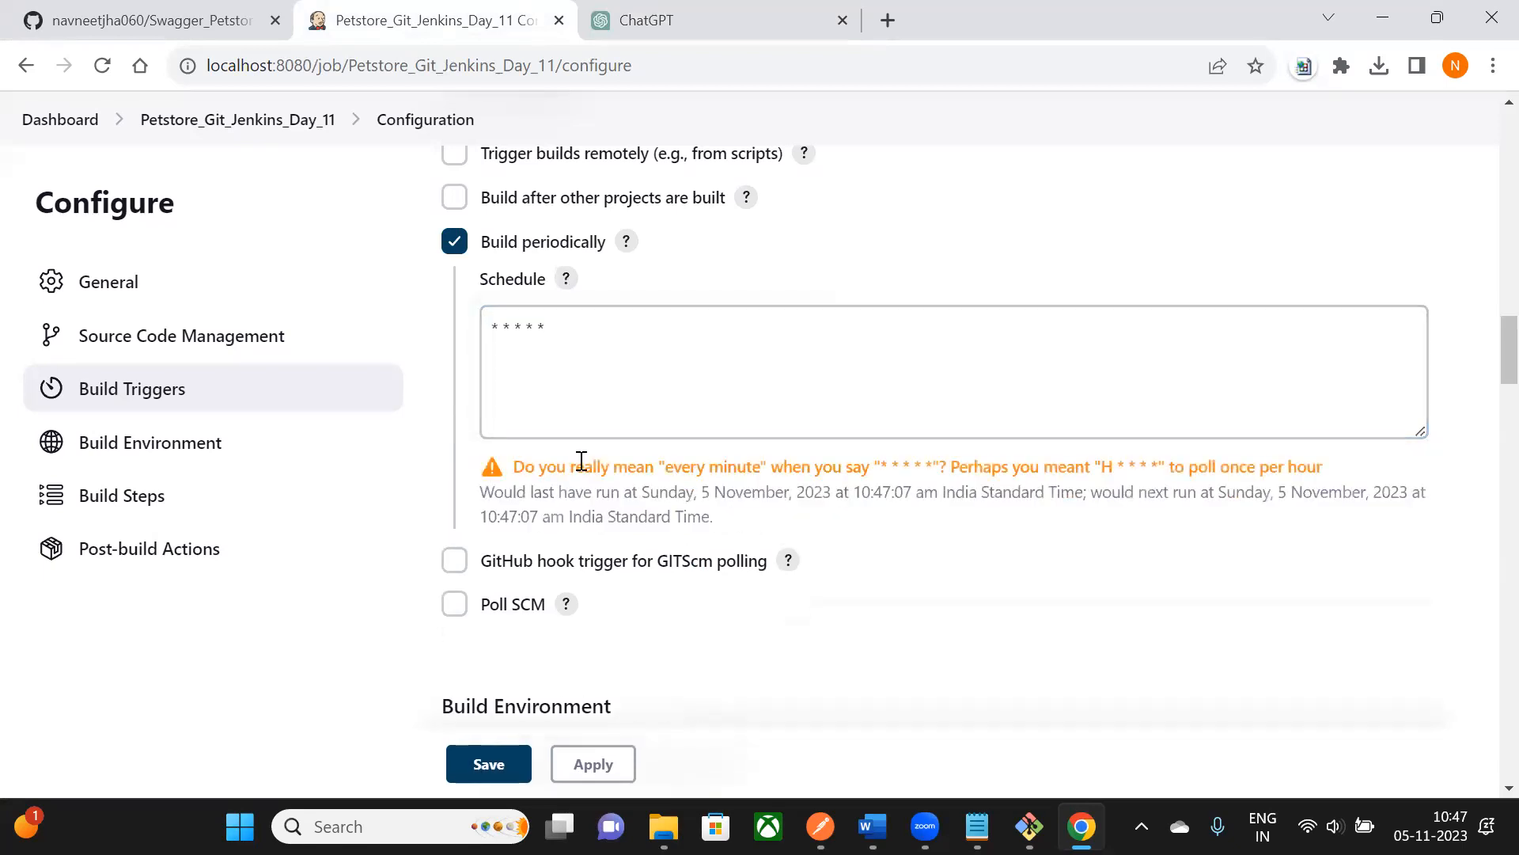
left_click_drag(518, 471, 782, 467)
left_click(730, 526)
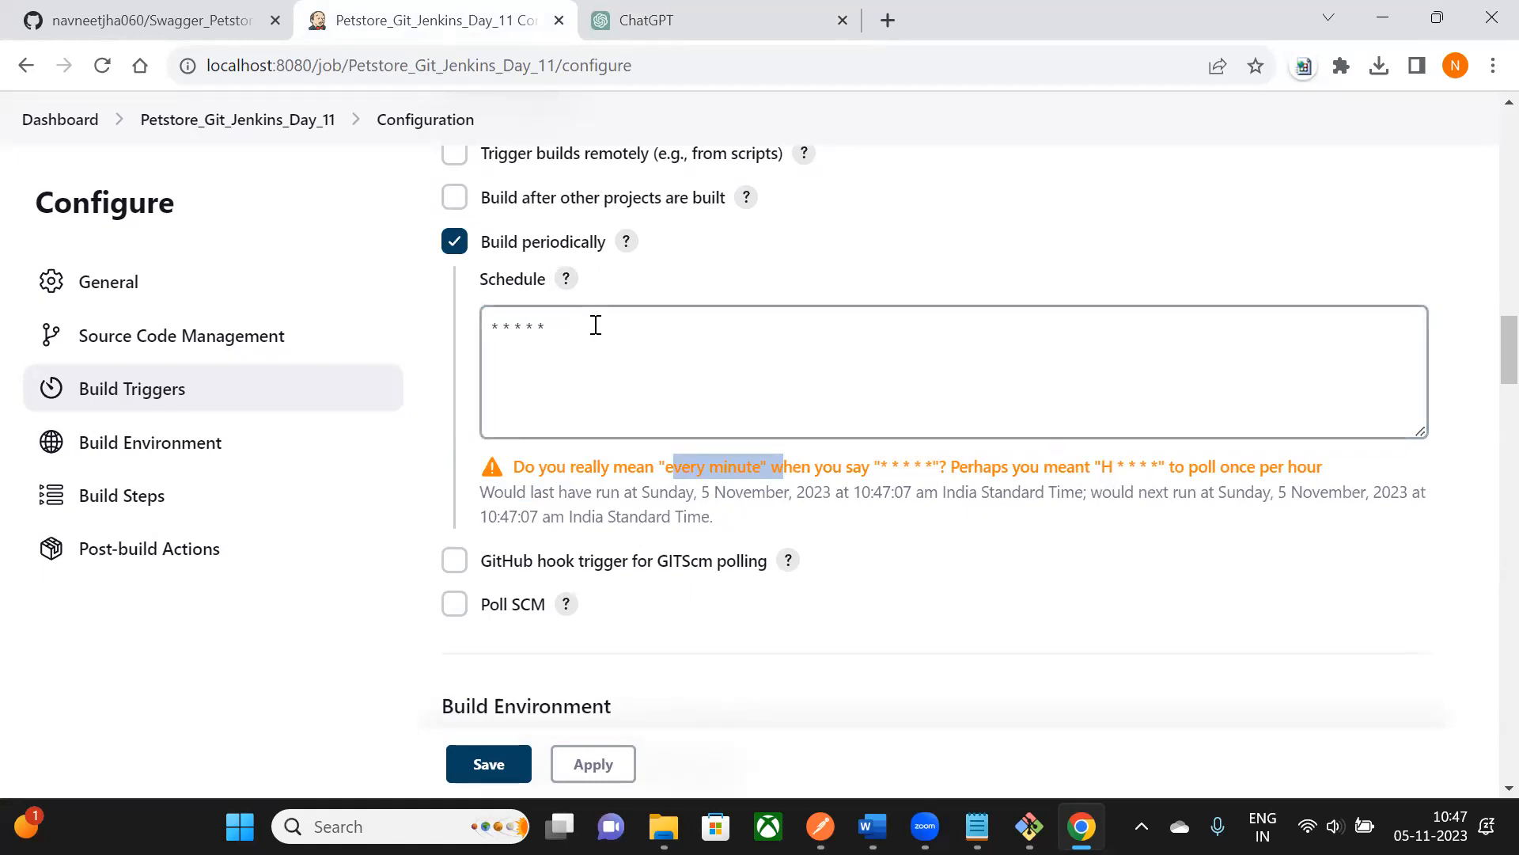
- Replace the first asterisk with H to make the schedule H * * * *, then return to ChatGPT
double_click(497, 327)
key("BackSpace")
type("H")
left_click(963, 251)
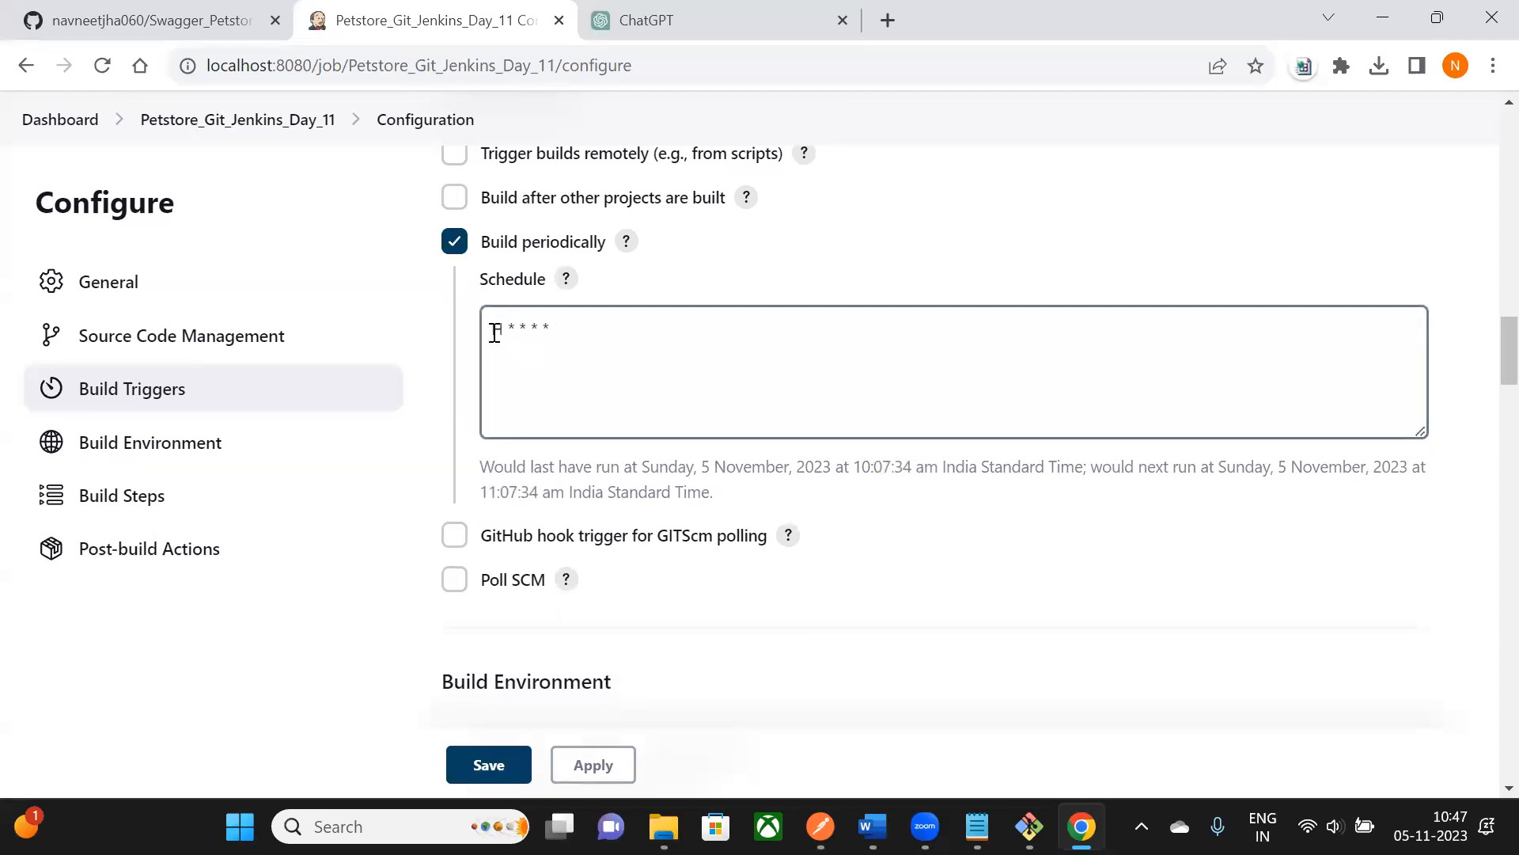
left_click_drag(491, 328, 558, 308)
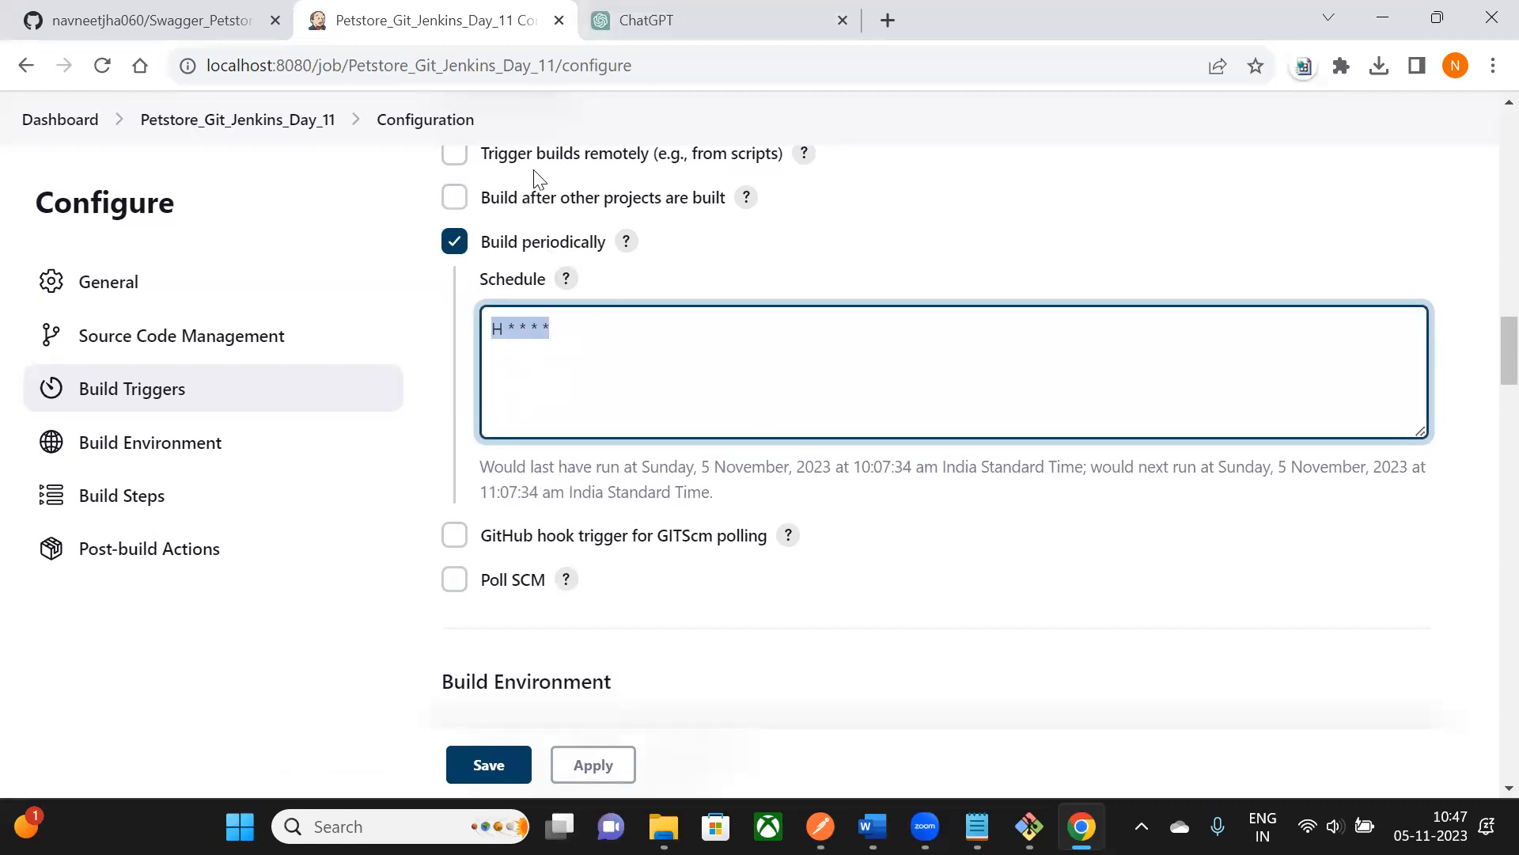
left_click(660, 20)
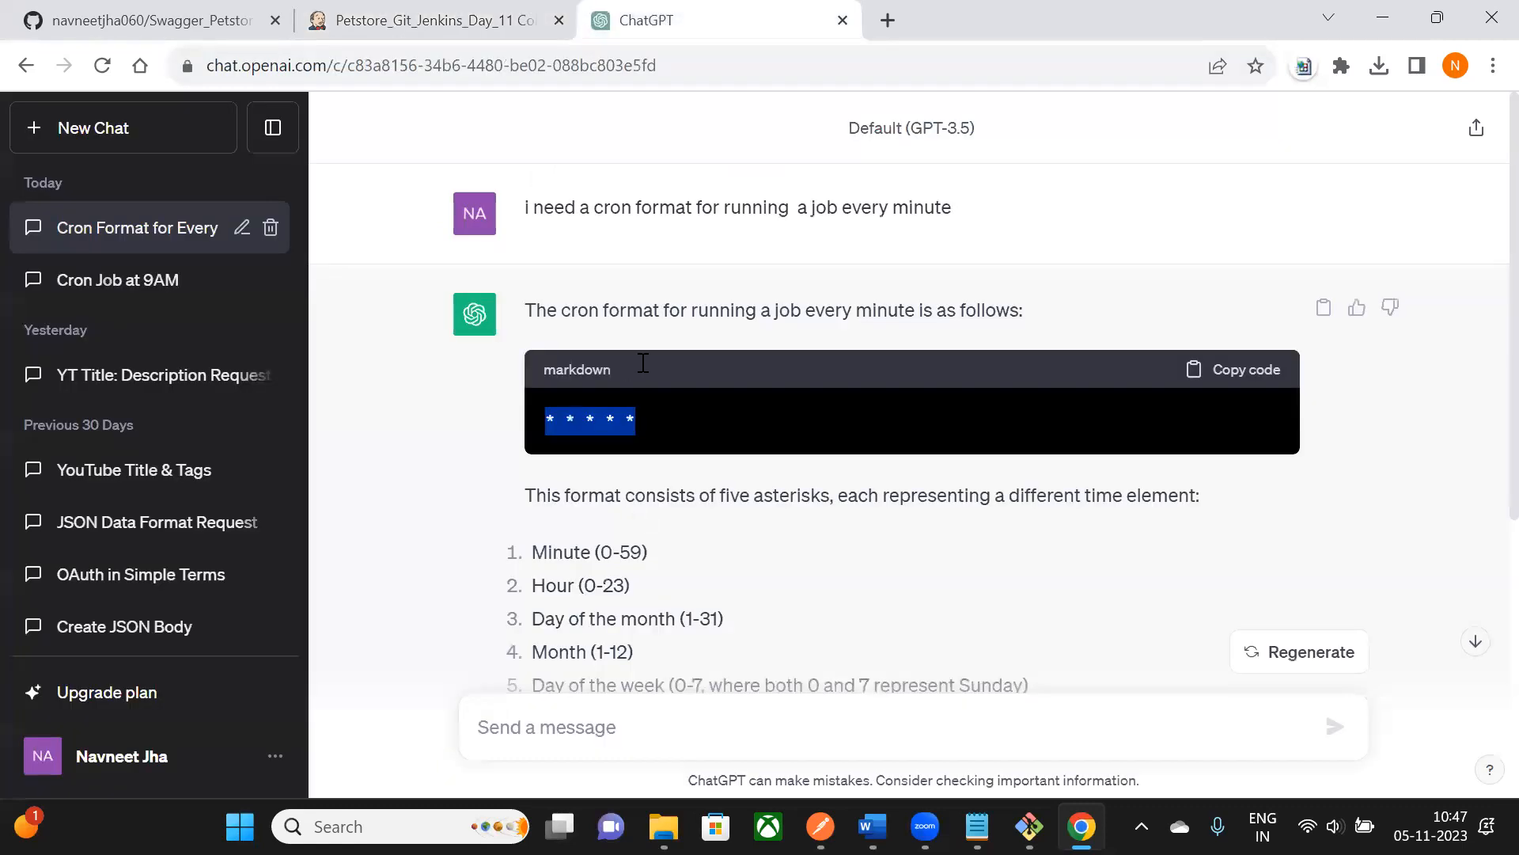
- Ask ChatGPT: 'I need a cron format for running at 9AM everyday'
scroll(823, 416, "down", 5)
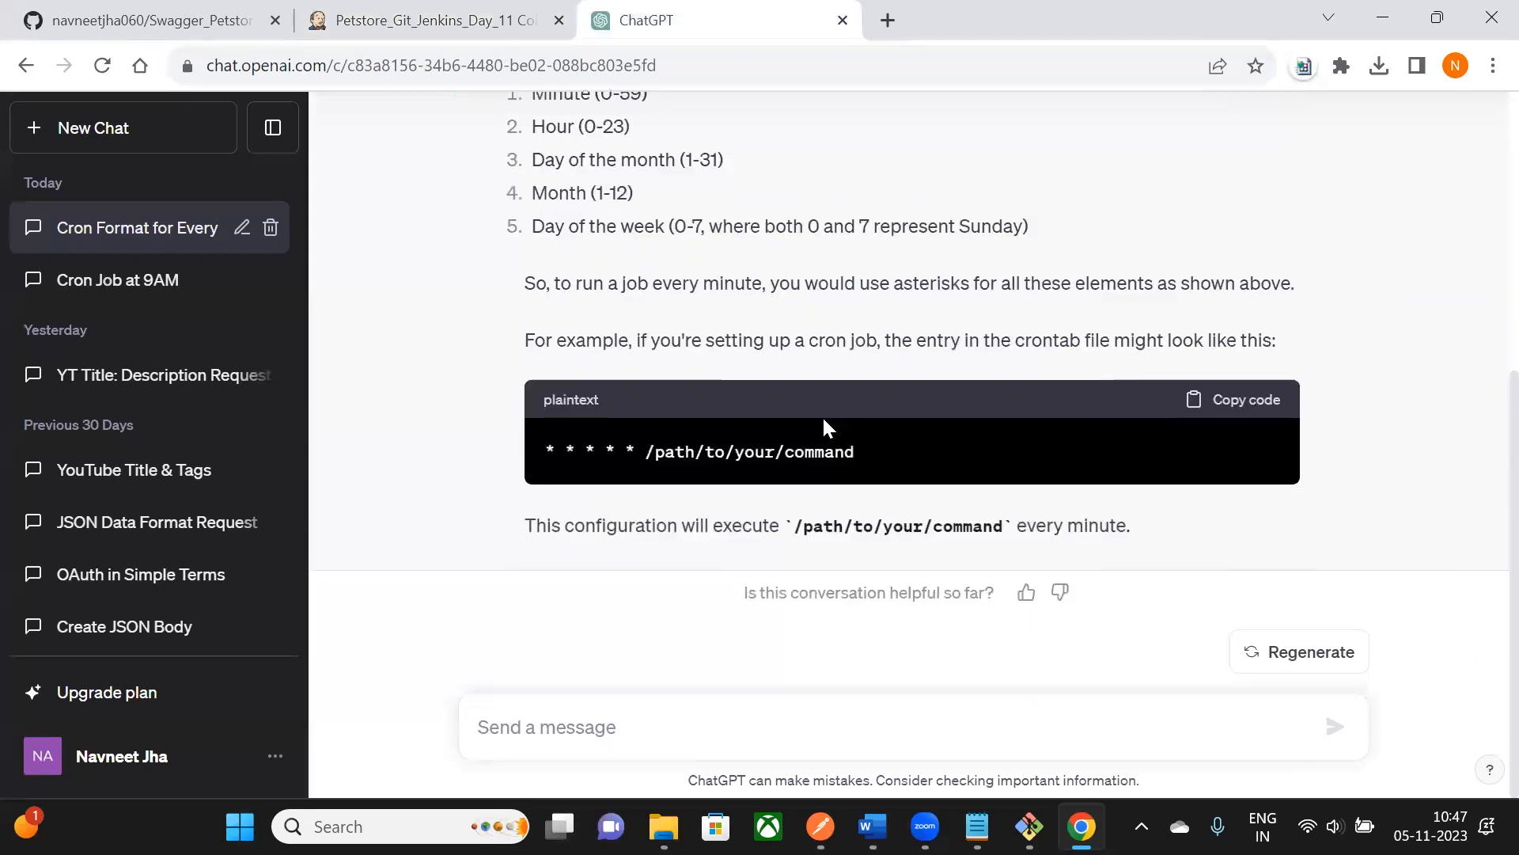
left_click(580, 734)
type("I need a")
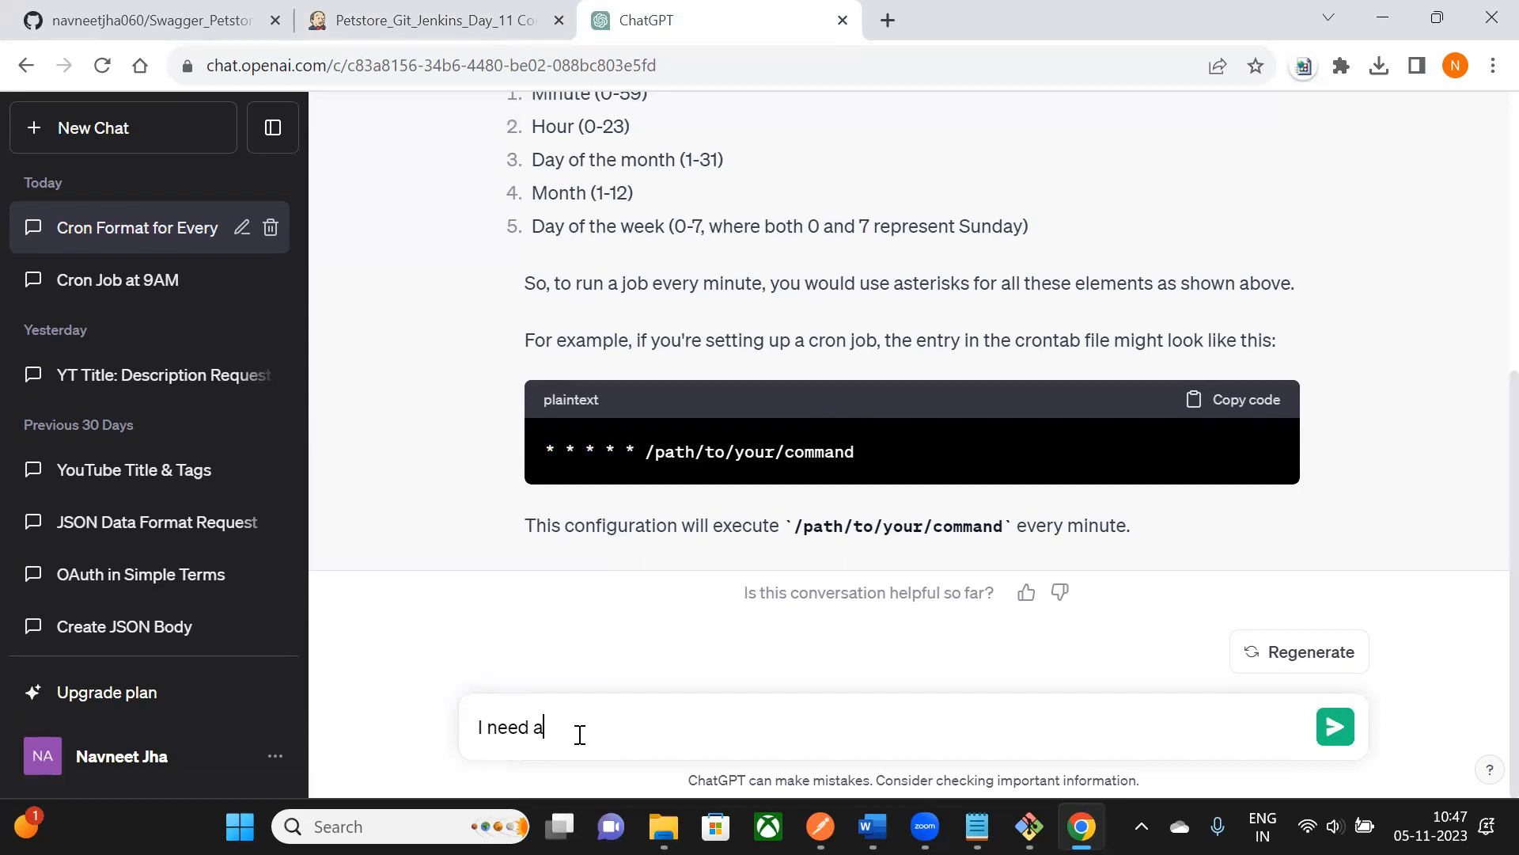
type(" cron format for runnoing")
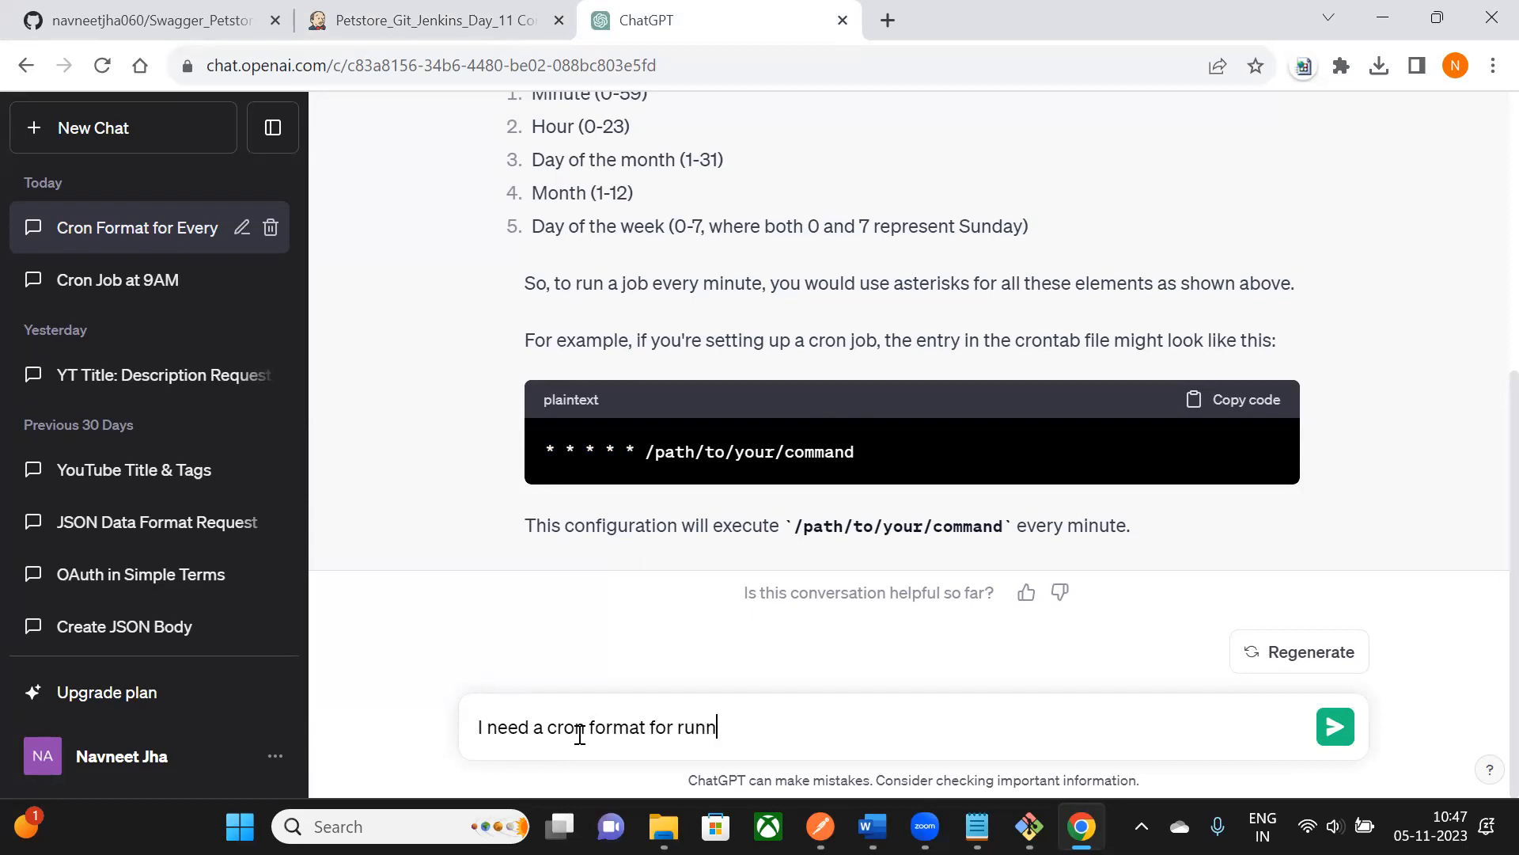
key("BackSpace")
key("BackSpace")
key("BackSpace")
type("ing at 9AM everyday")
key("Return")
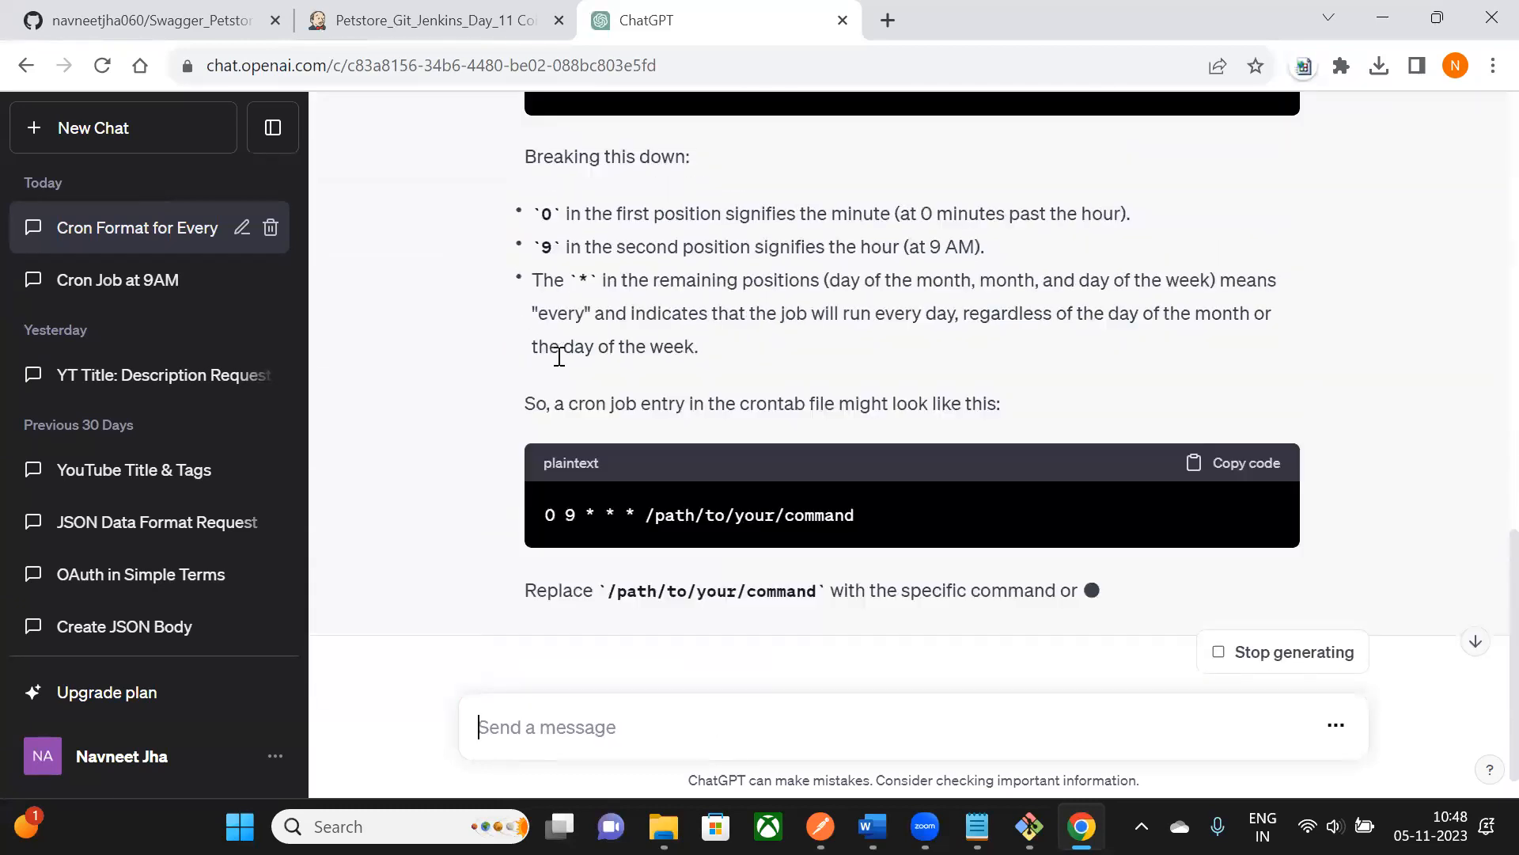
- Copy ChatGPT's 0 9 * * * answer and paste it over Jenkins' H * * * * schedule
scroll(555, 424, "up", 3)
left_click_drag(537, 375, 654, 382)
left_click(1257, 333)
left_click(404, 30)
left_click(573, 352)
left_click_drag(573, 352, 487, 329)
key("BackSpace")
key("ctrl+v")
left_click(969, 245)
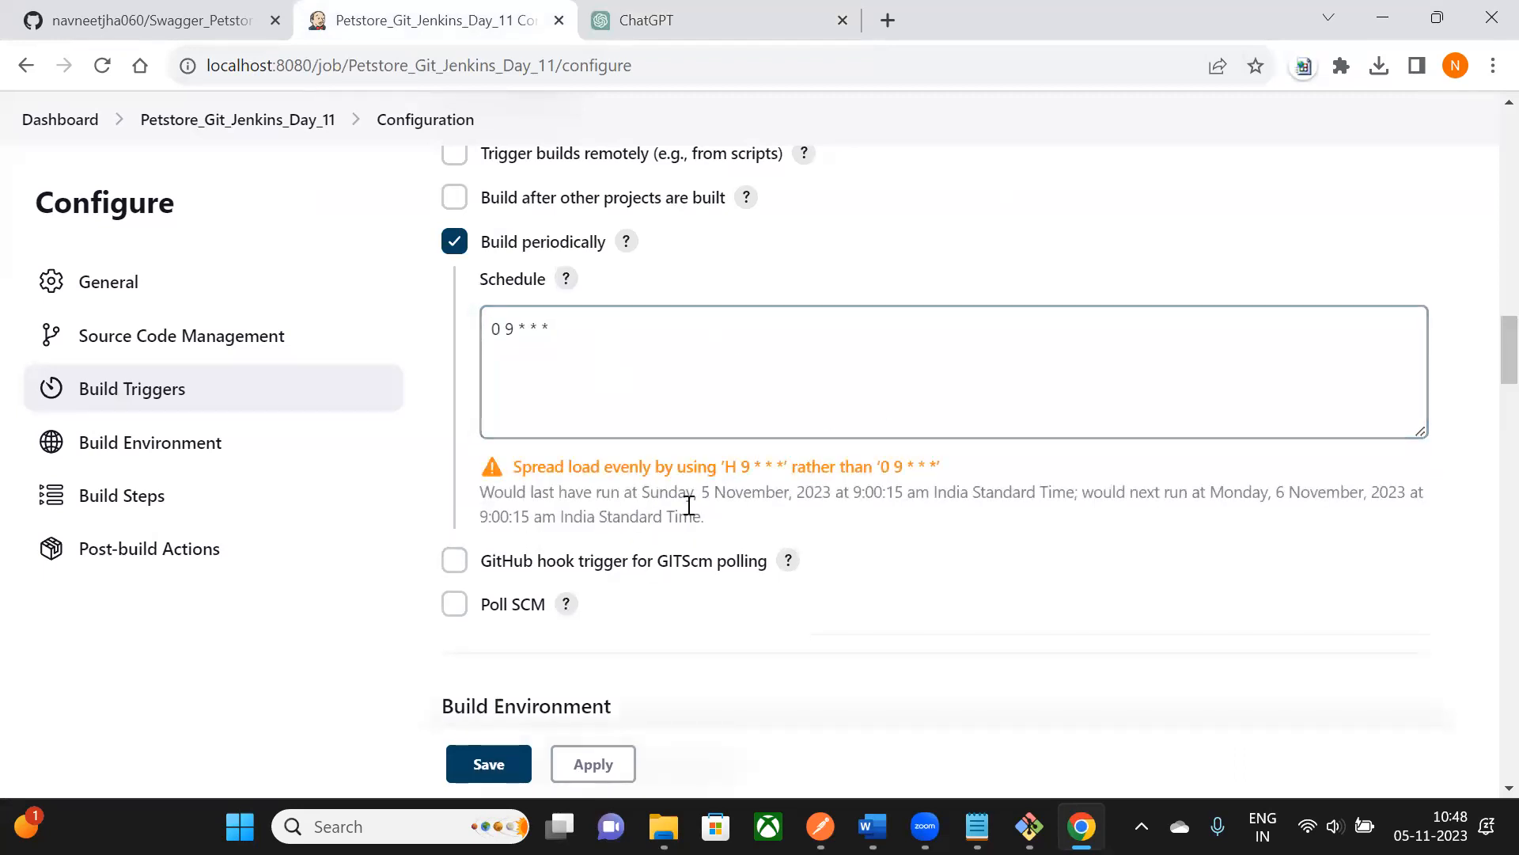
- Change the leading 0 to H so the schedule reads H 9 * * *
double_click(493, 329)
type("H")
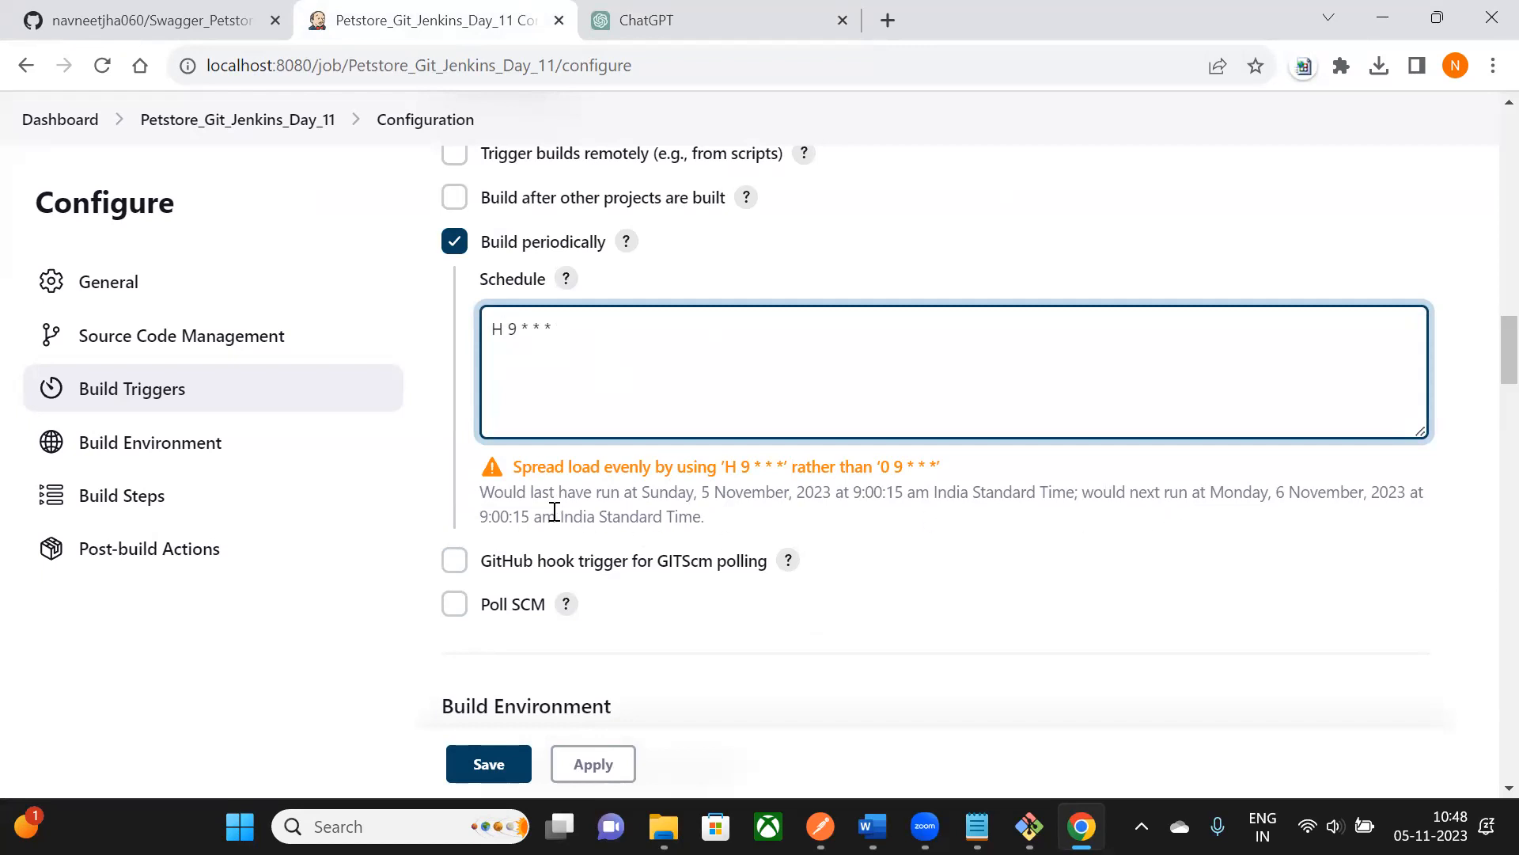
left_click_drag(521, 496, 599, 496)
scroll(776, 468, "up", 1)
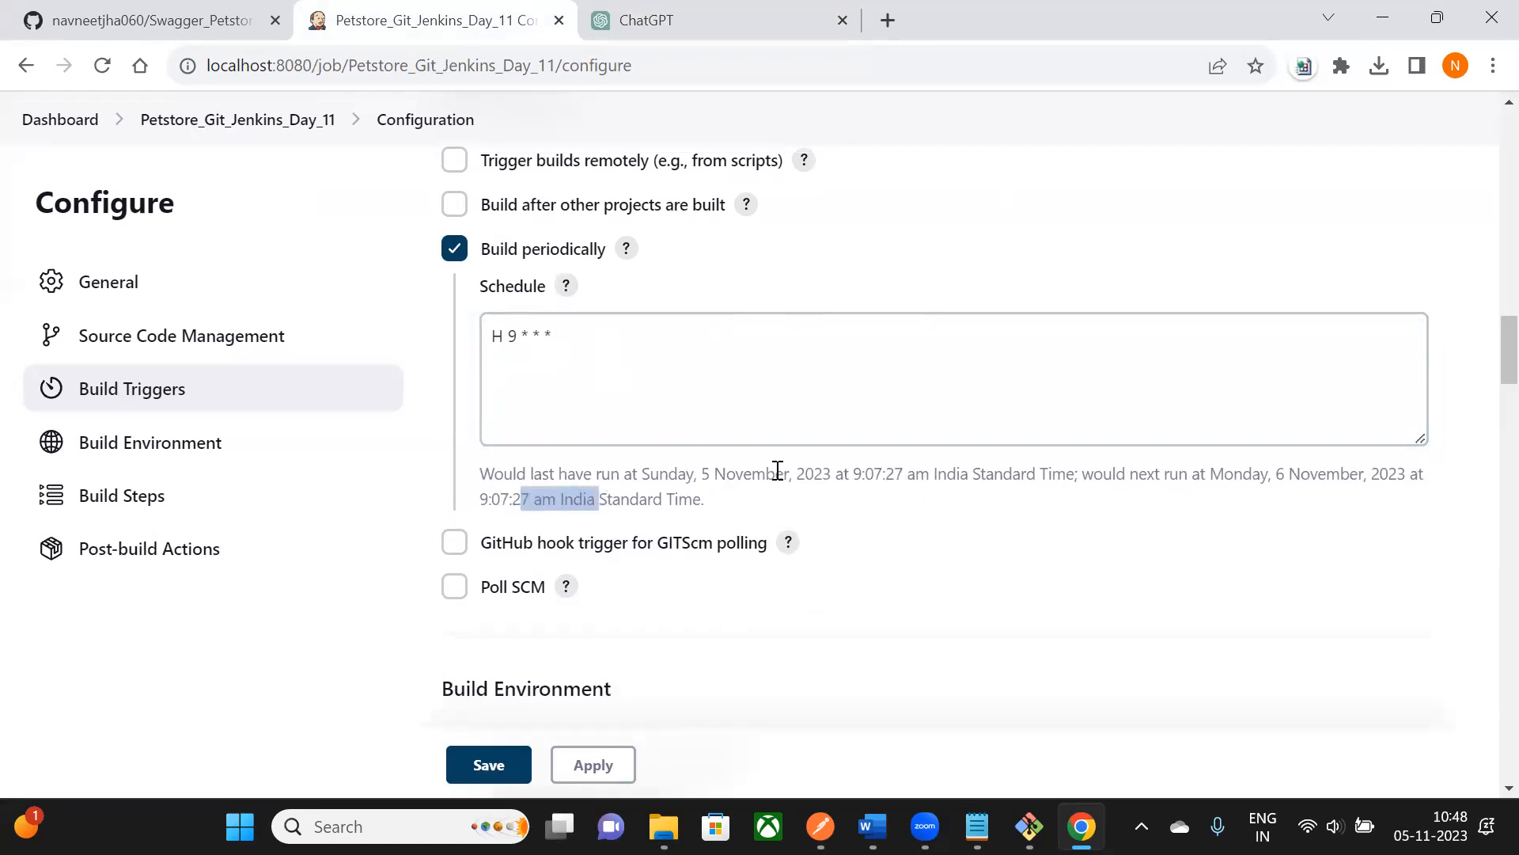
left_click(672, 599)
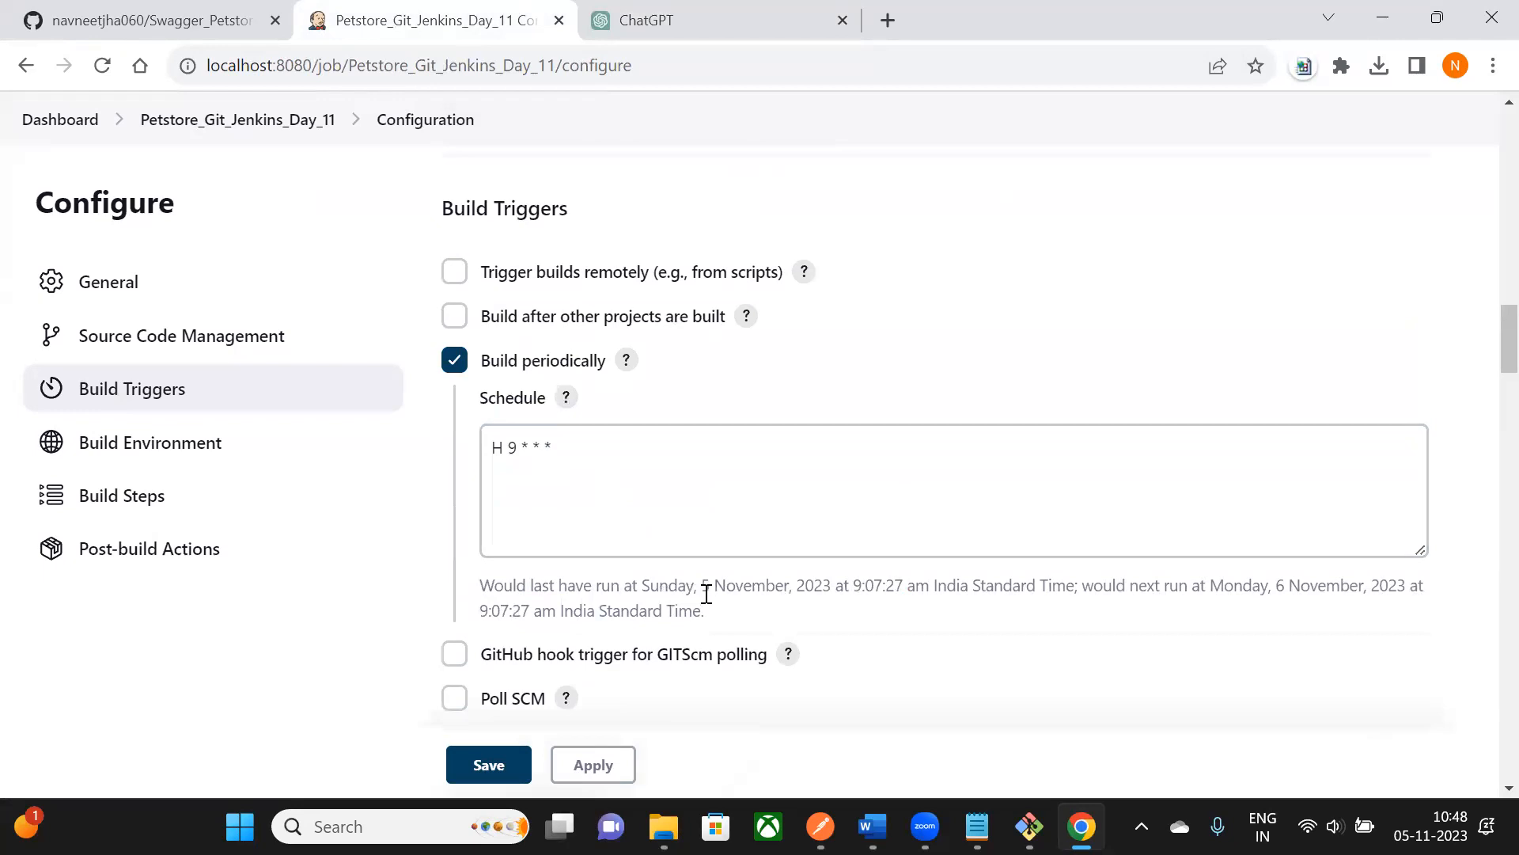
- Check the next-run note: Monday 6 November at 9:07:27 am for H 9 * * *
left_click_drag(853, 586, 925, 585)
scroll(929, 589, "down", 1)
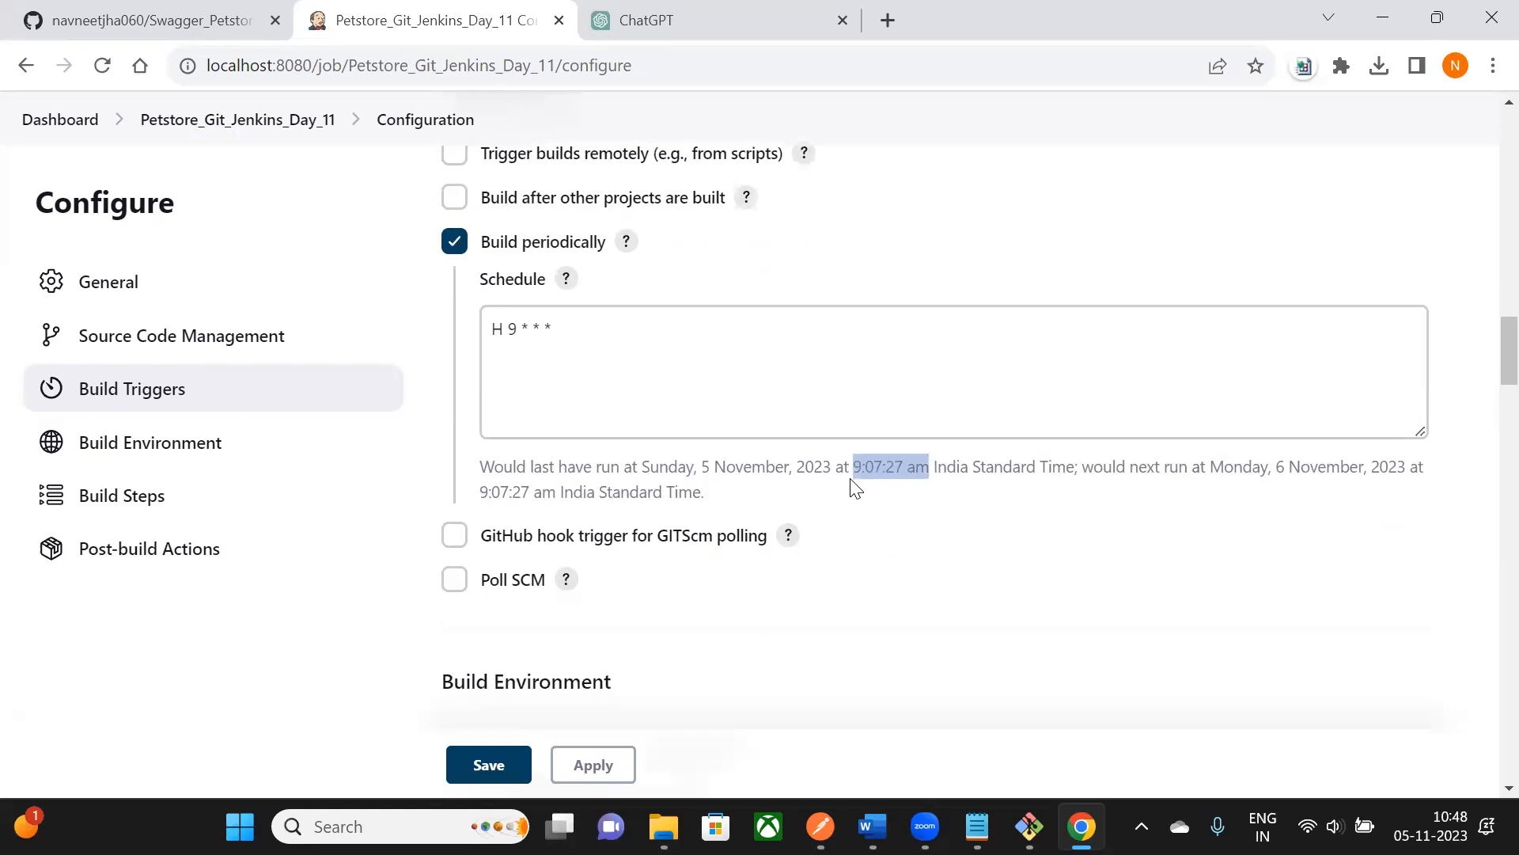
left_click_drag(1114, 468, 1319, 469)
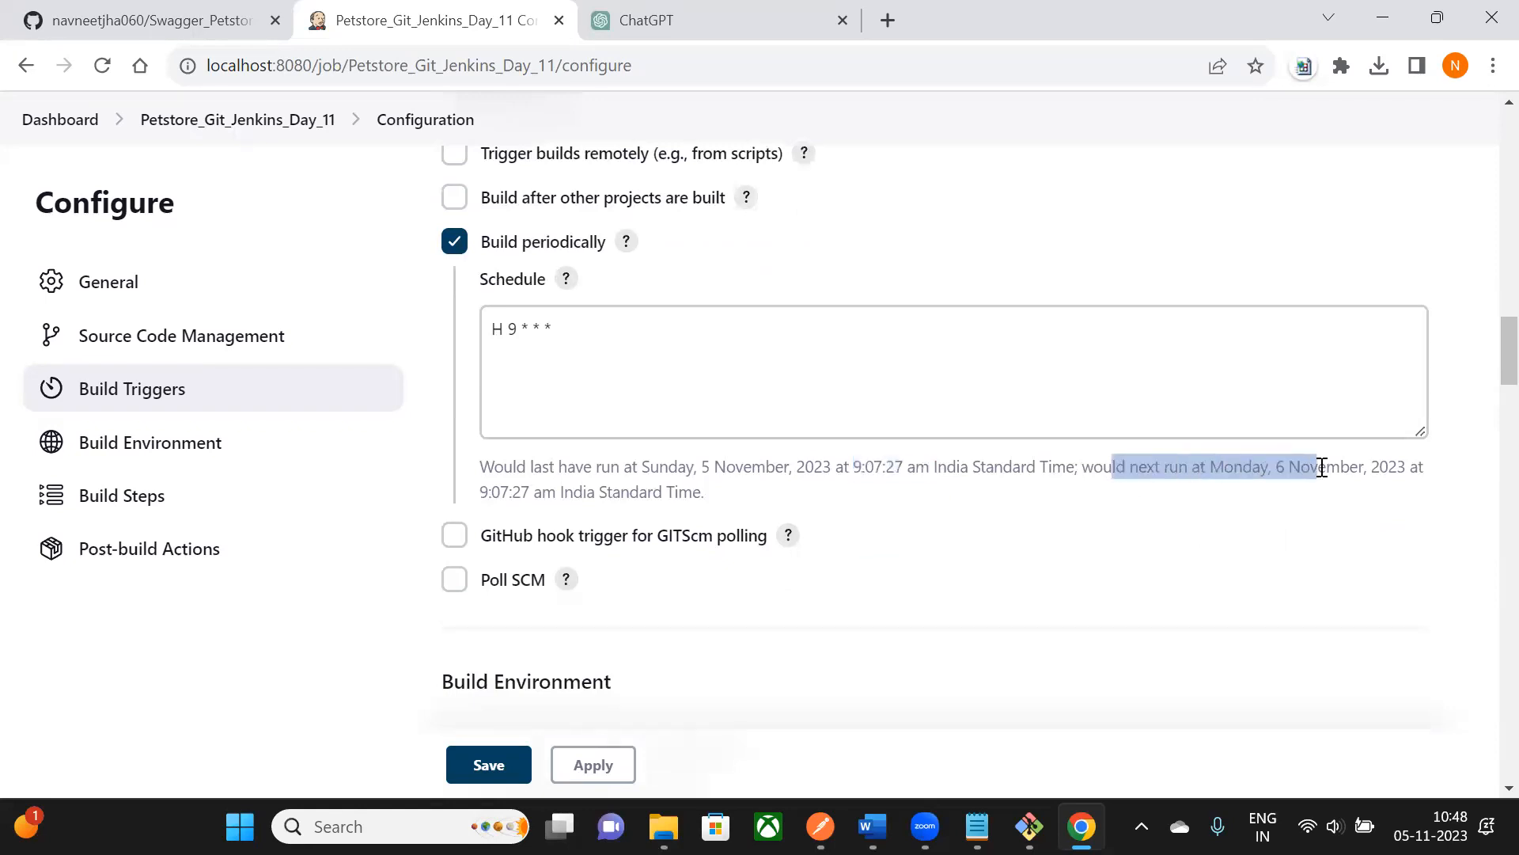
left_click_drag(513, 491, 629, 491)
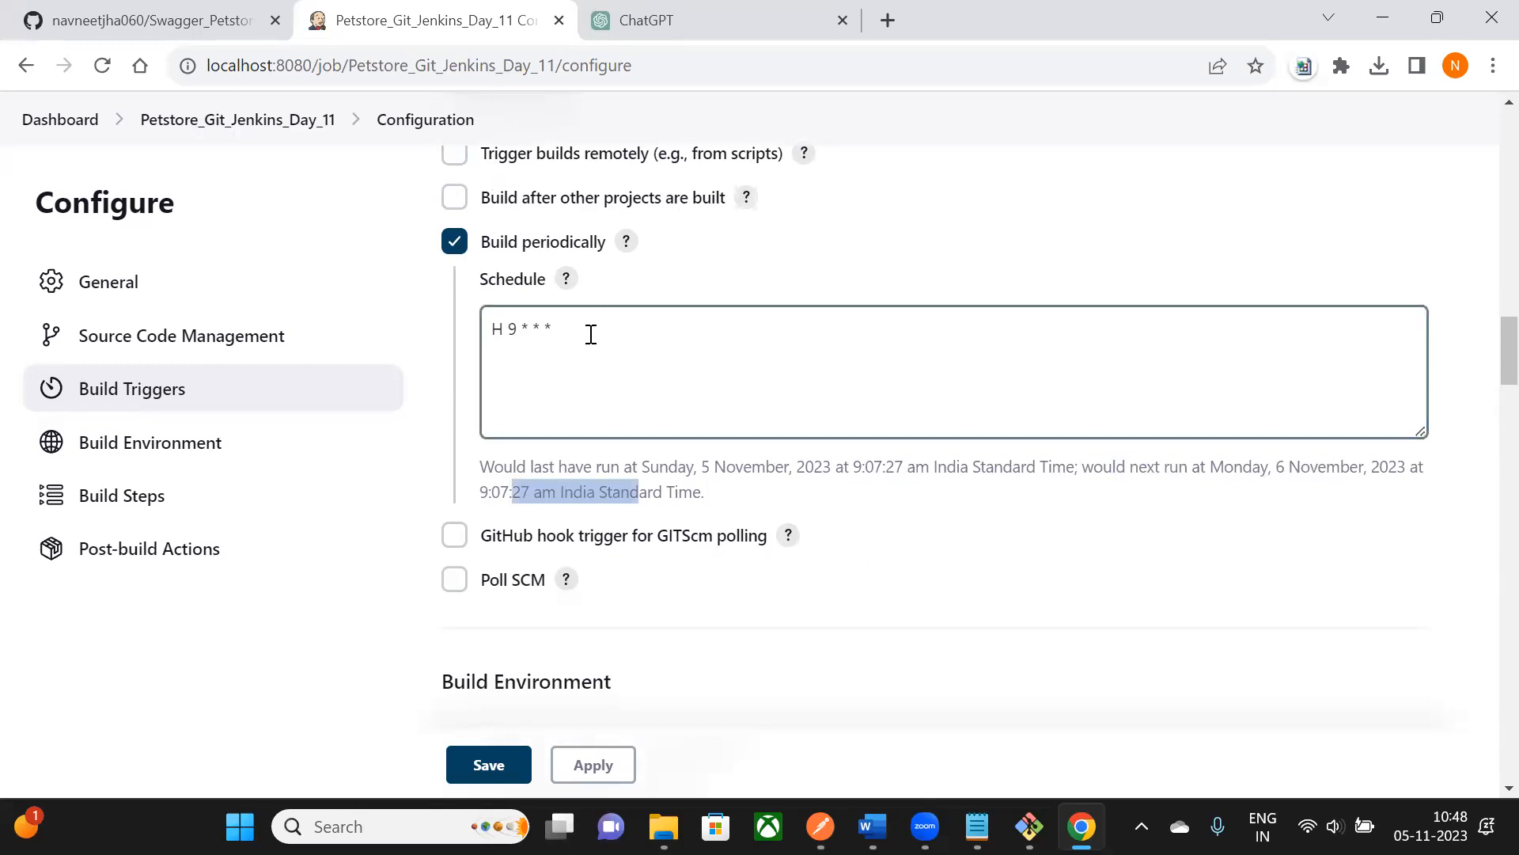
scroll(591, 337, "up", 1)
scroll(589, 339, "down", 2)
scroll(586, 237, "down", 1)
scroll(614, 292, "up", 2)
scroll(614, 292, "down", 2)
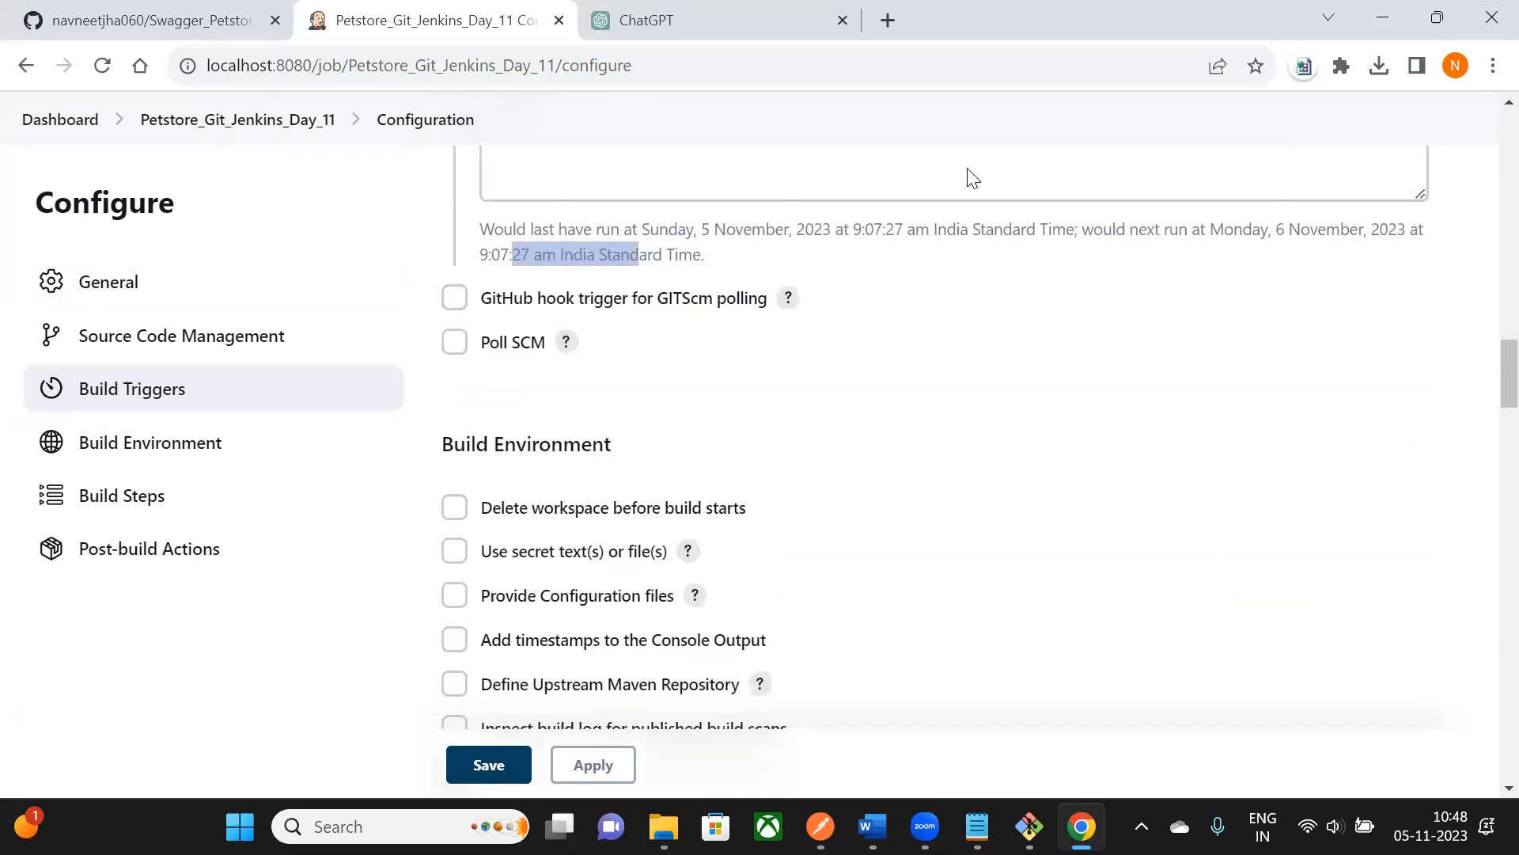
scroll(653, 317, "up", 2)
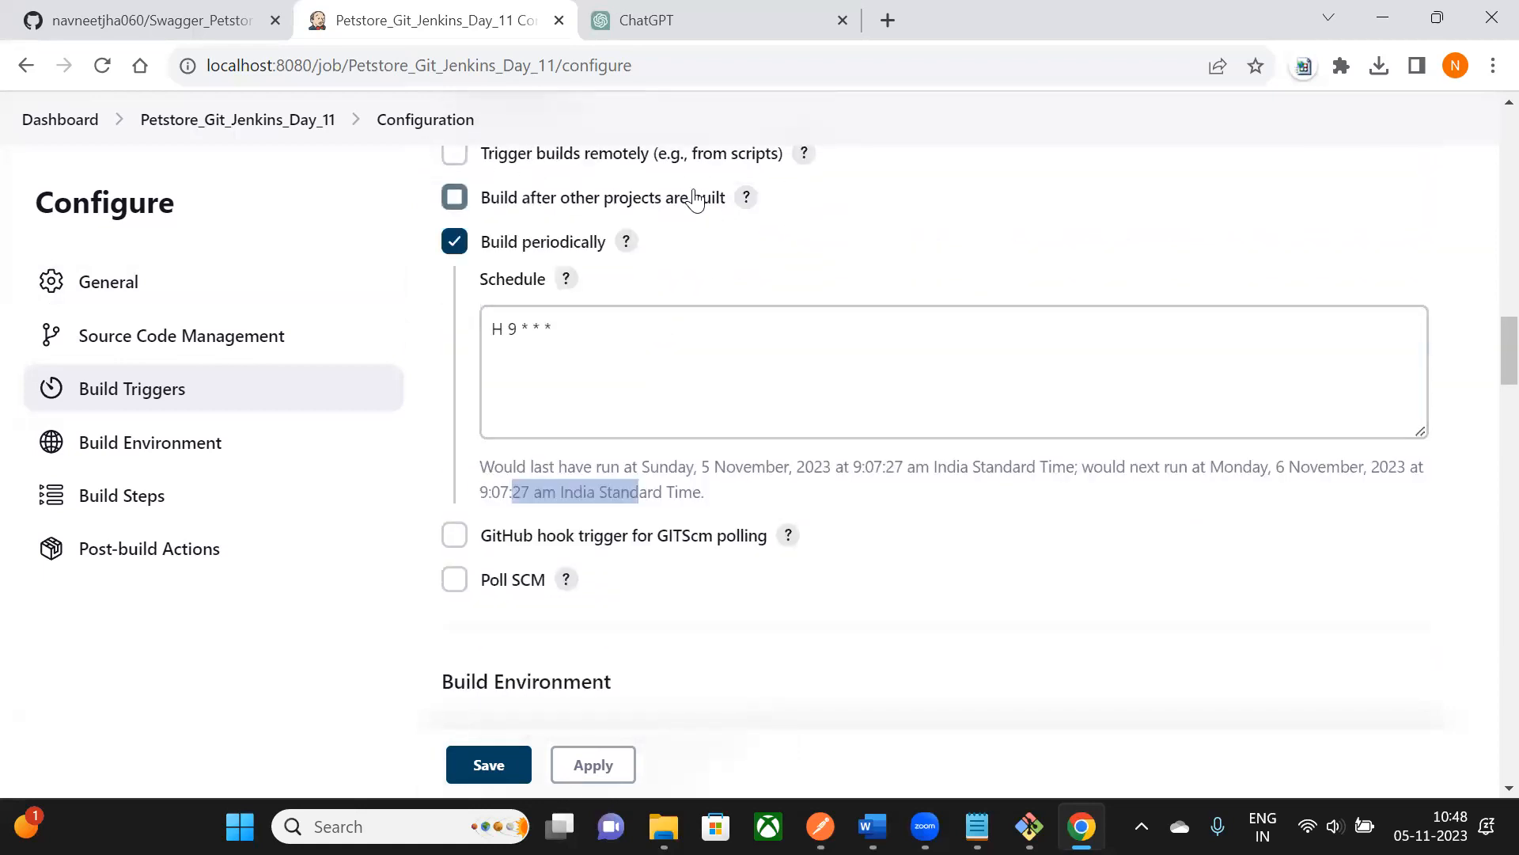
scroll(695, 200, "up", 1)
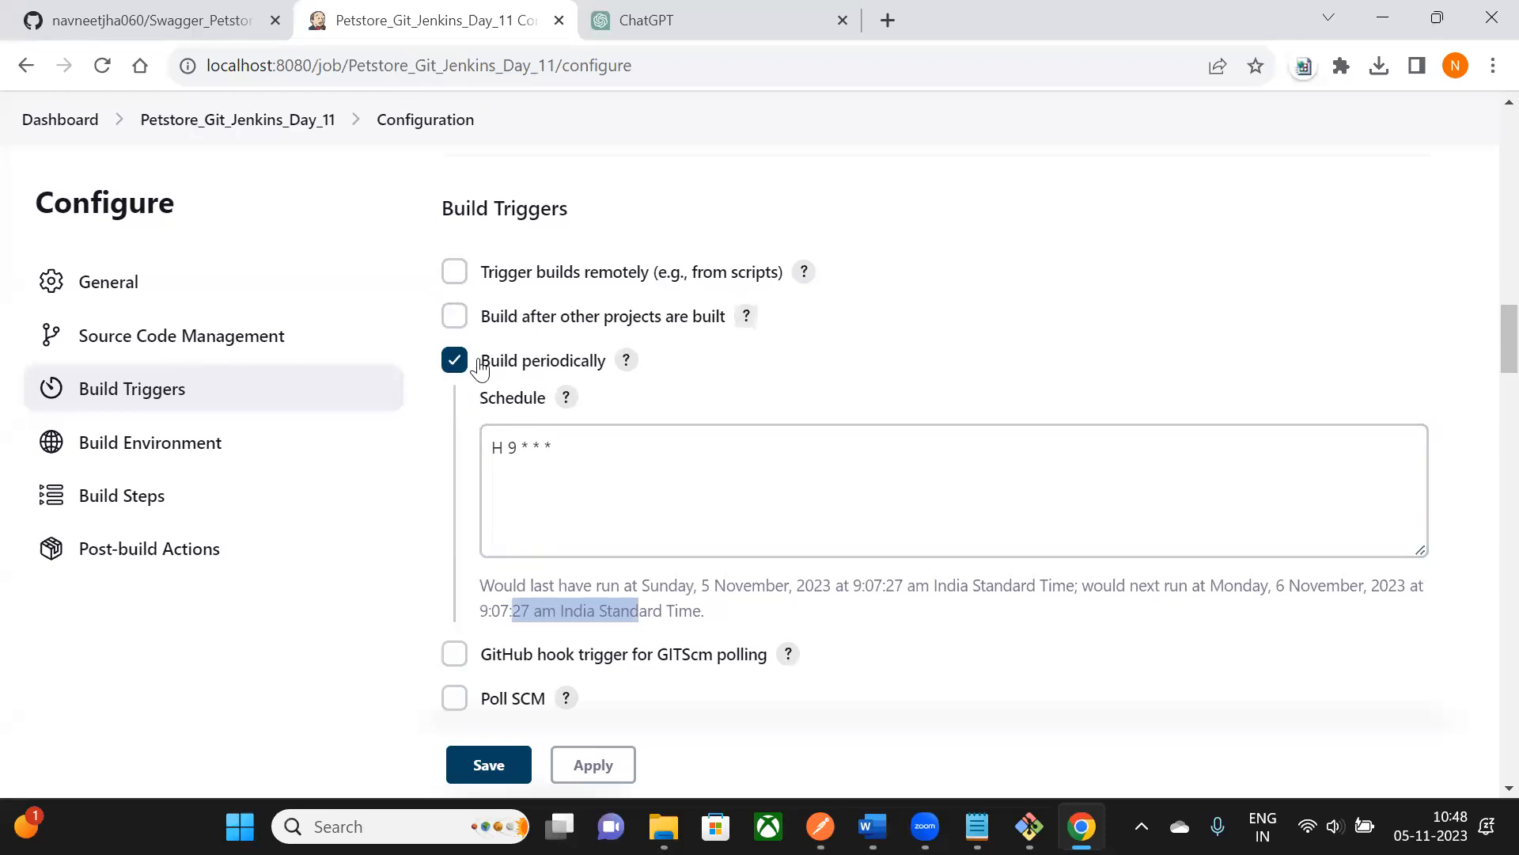
left_click_drag(493, 448, 566, 492)
left_click(580, 478)
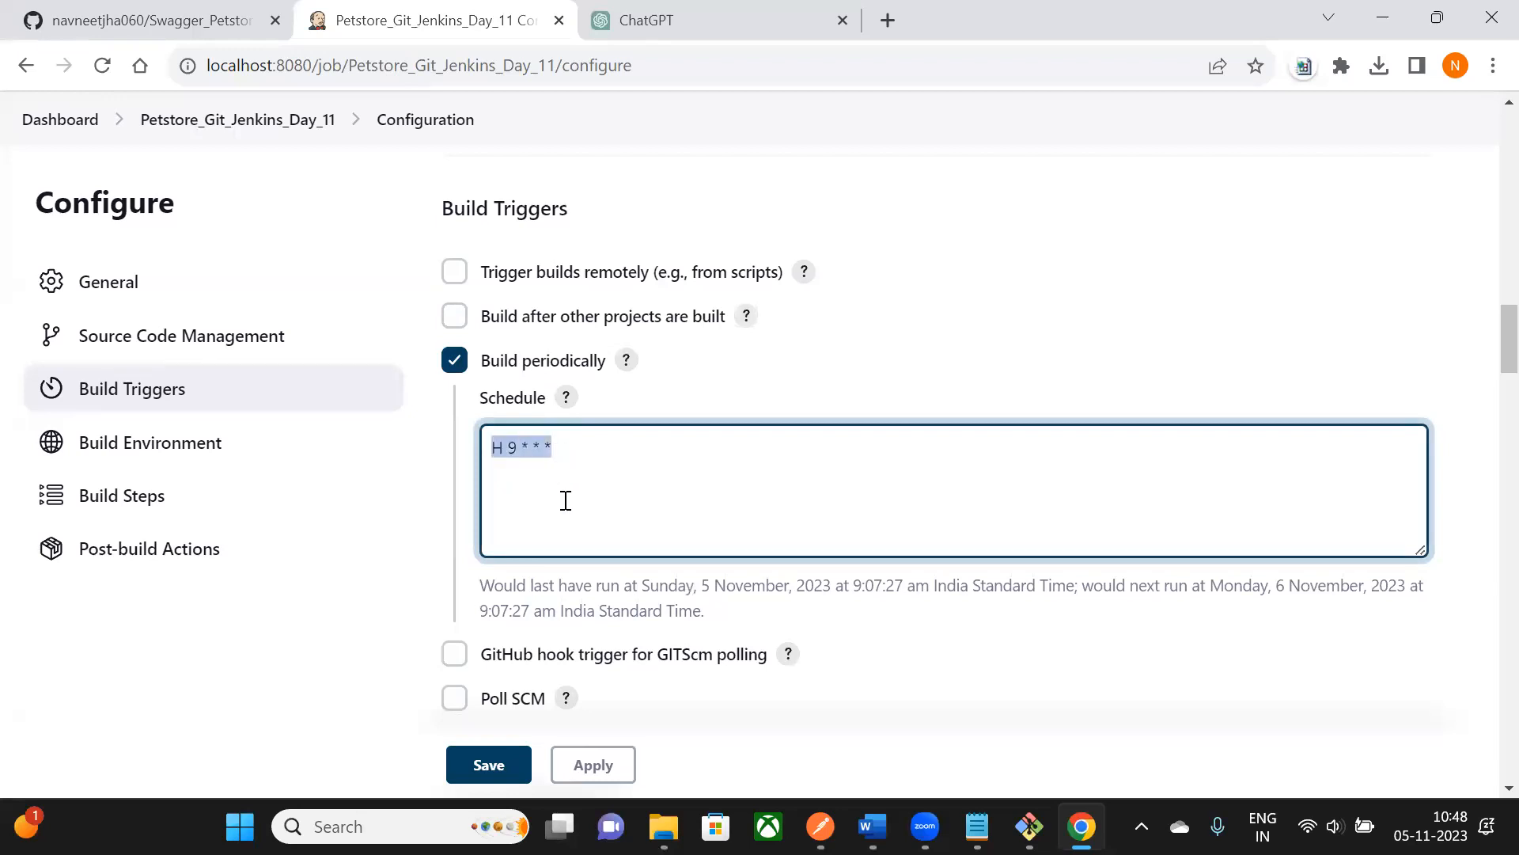
left_click(566, 500)
scroll(562, 457, "down", 1)
scroll(563, 457, "up", 1)
left_click_drag(561, 453, 454, 457)
- Delete H 9 * * * from the Schedule box, leaving Build periodically's schedule empty
key("BackSpace")
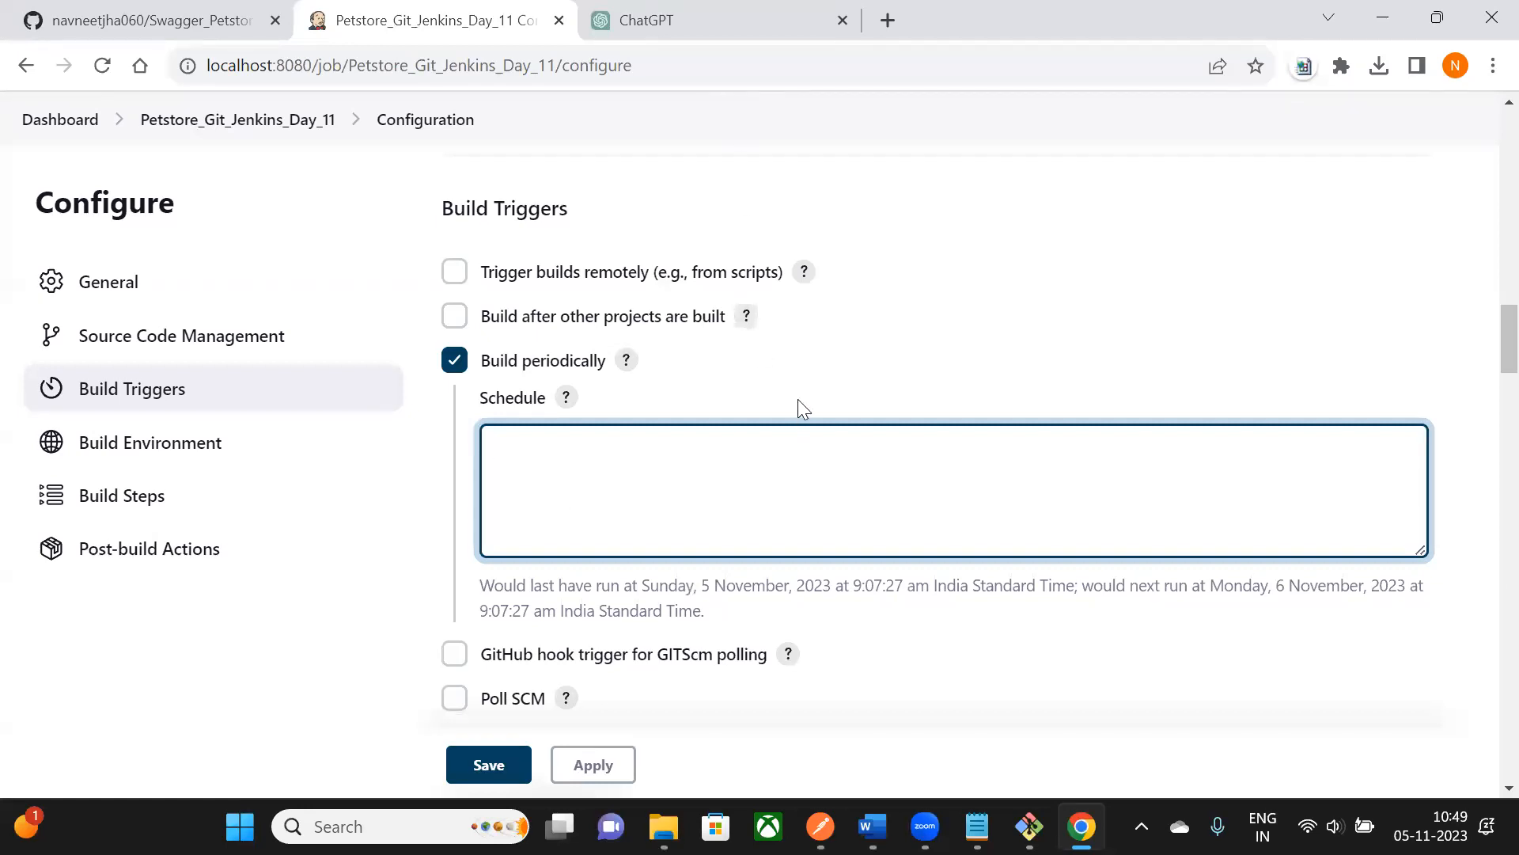
scroll(801, 402, "up", 8)
scroll(801, 397, "down", 5)
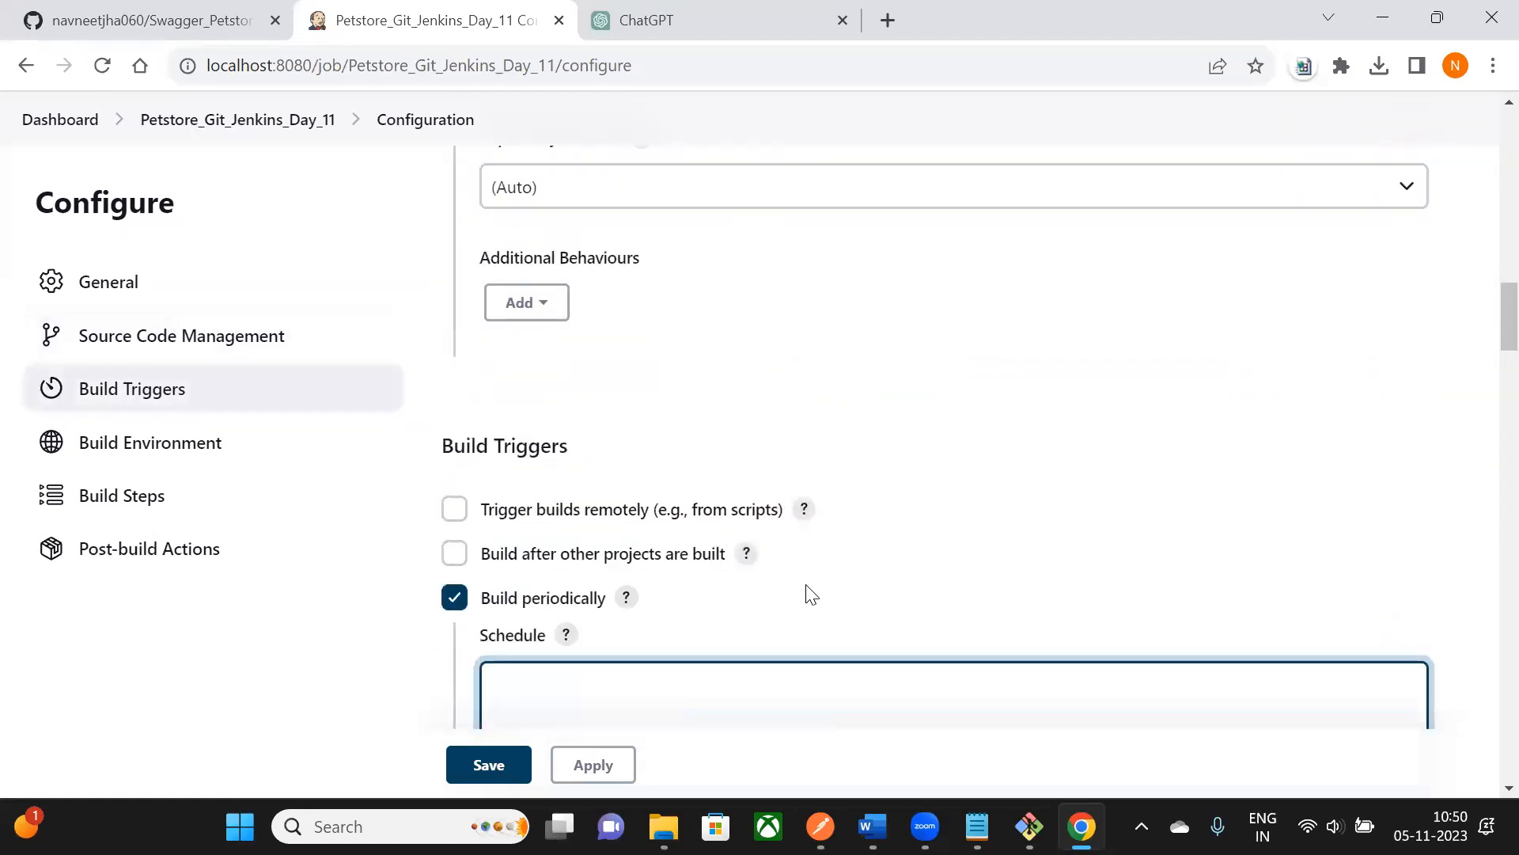
- Open the Delete the user request in Postman's Swagger_Petstore_Project collection
left_click(820, 826)
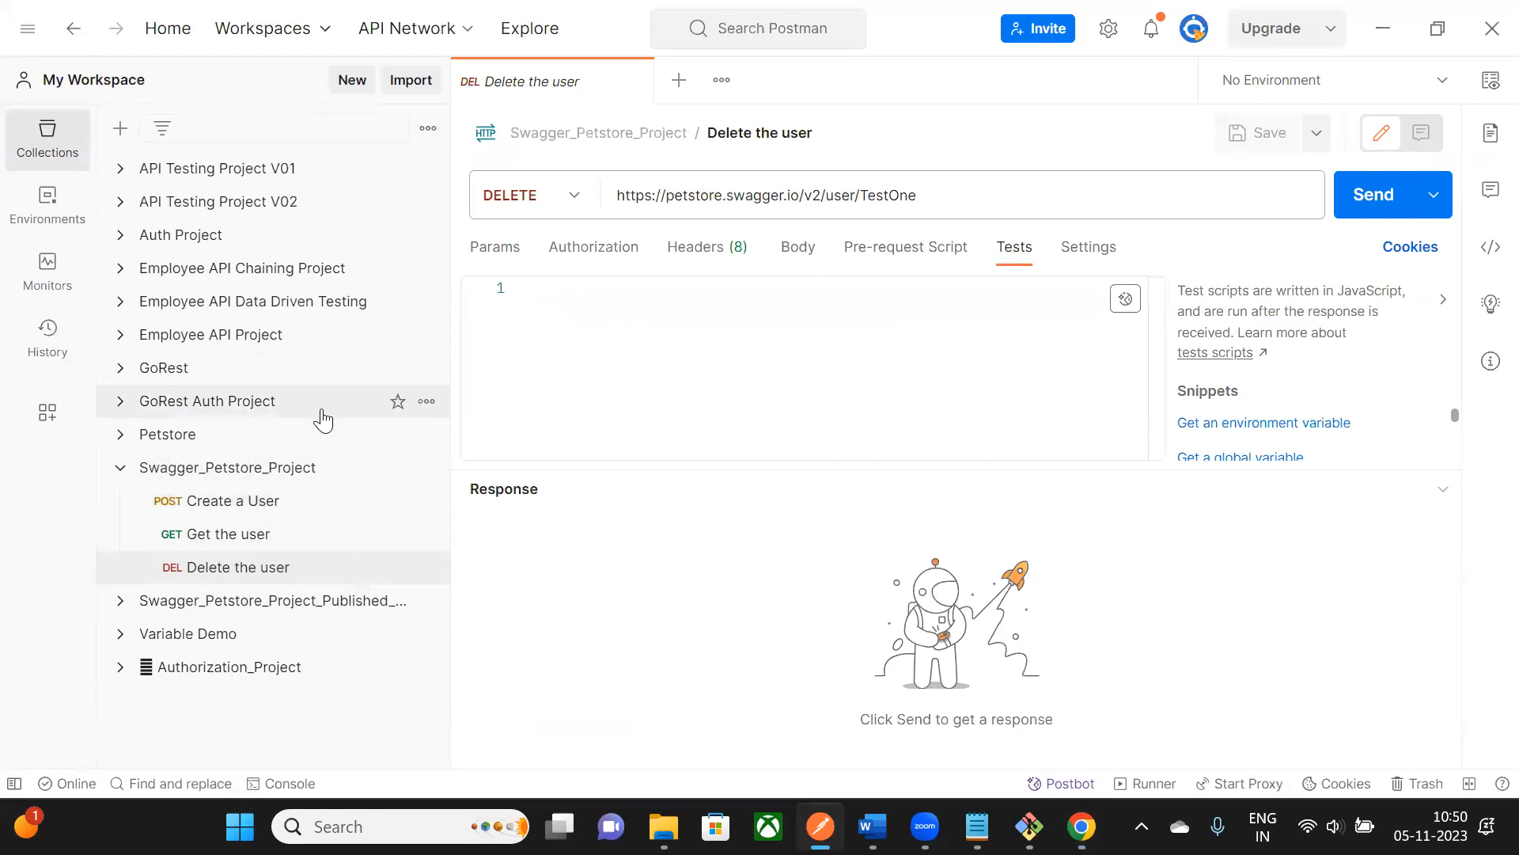
left_click(274, 567)
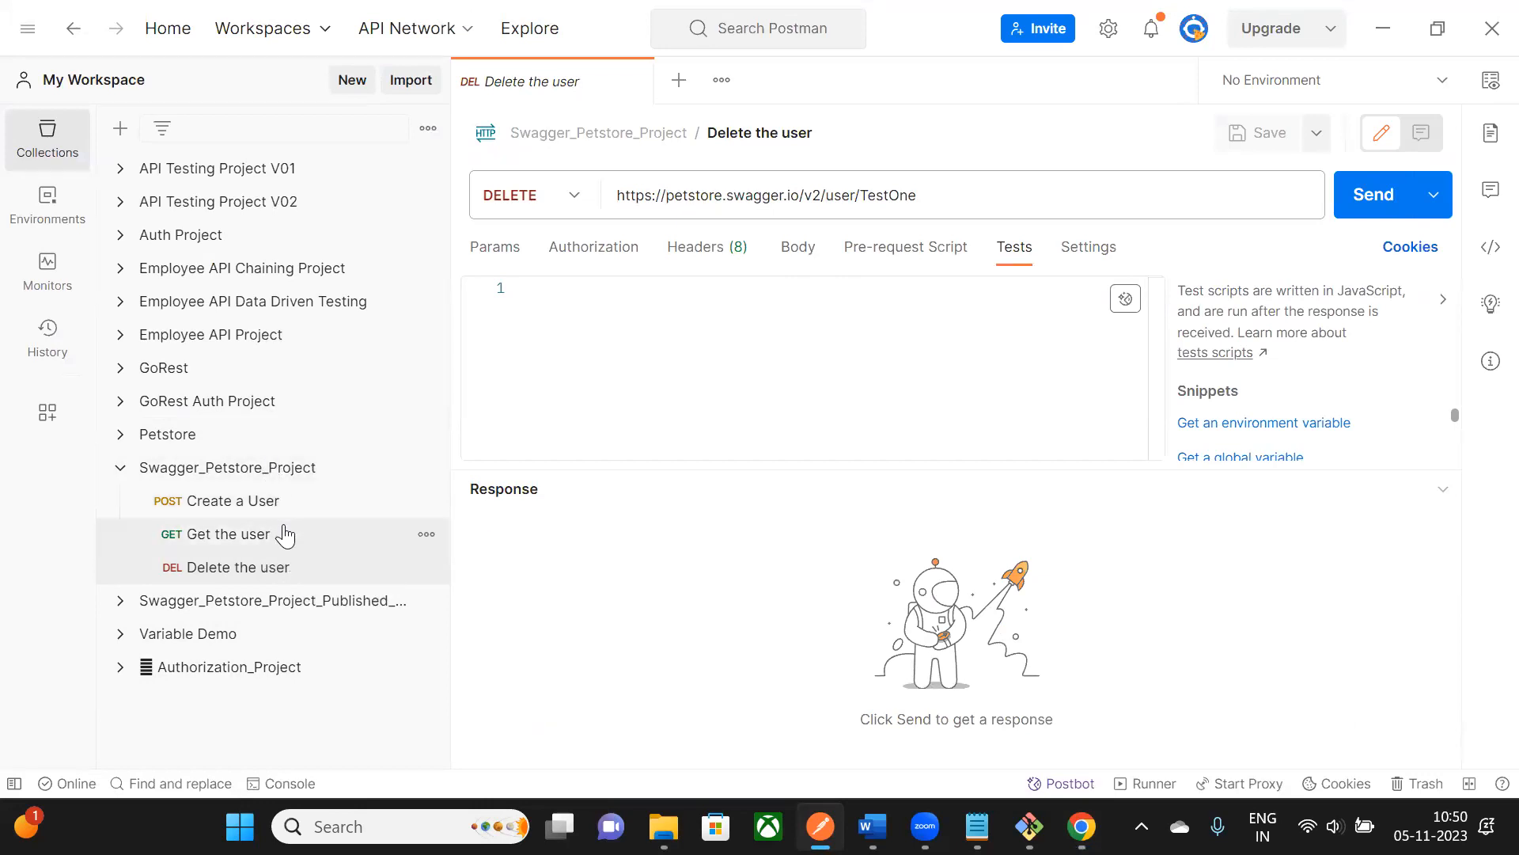
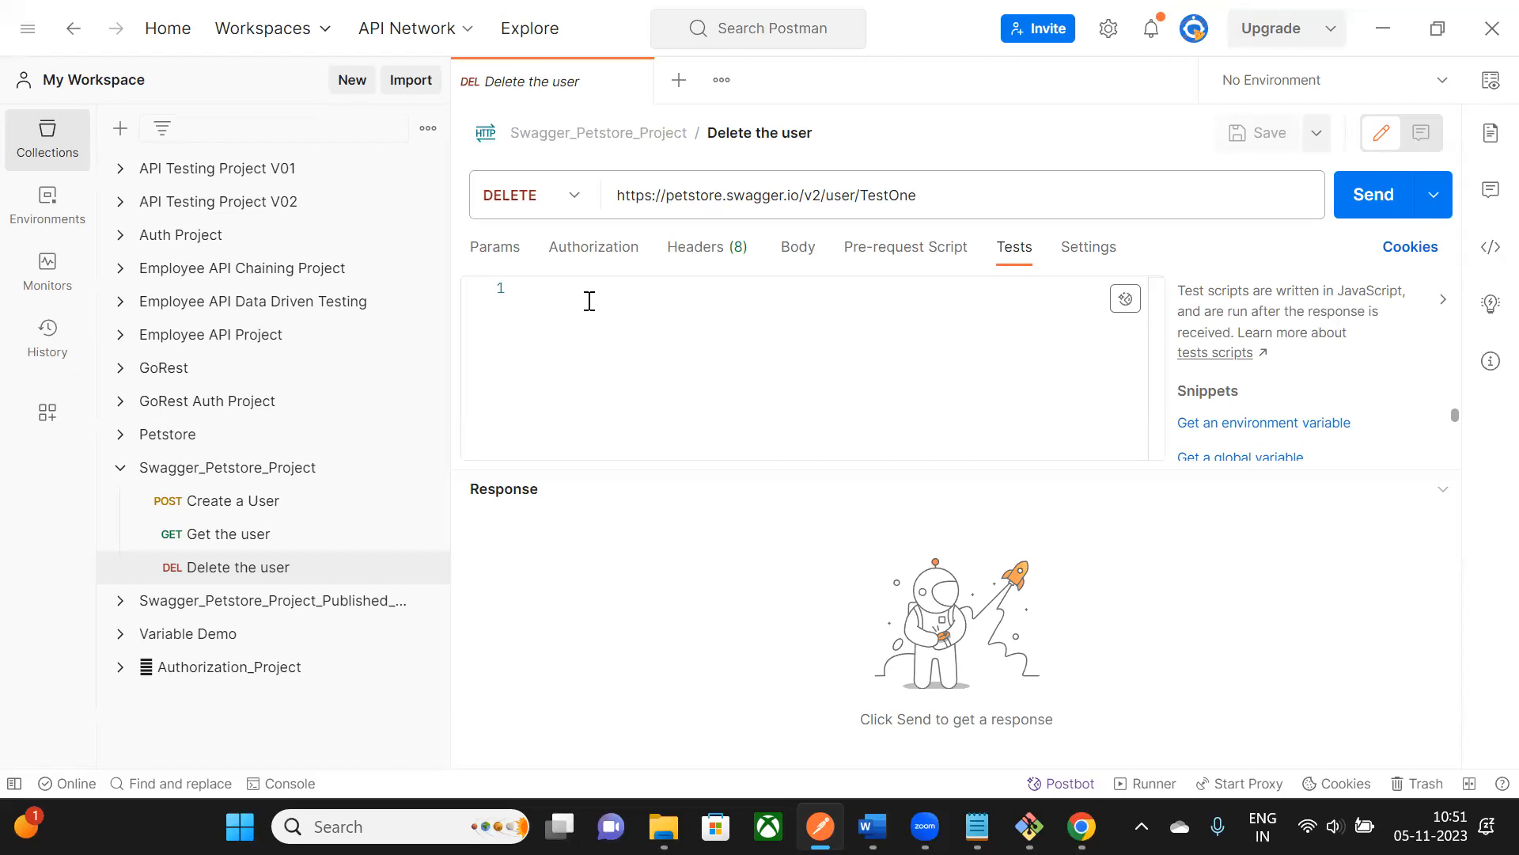
- Minimize Postman to bring the Jenkins configure page in Chrome into view
left_click(1393, 40)
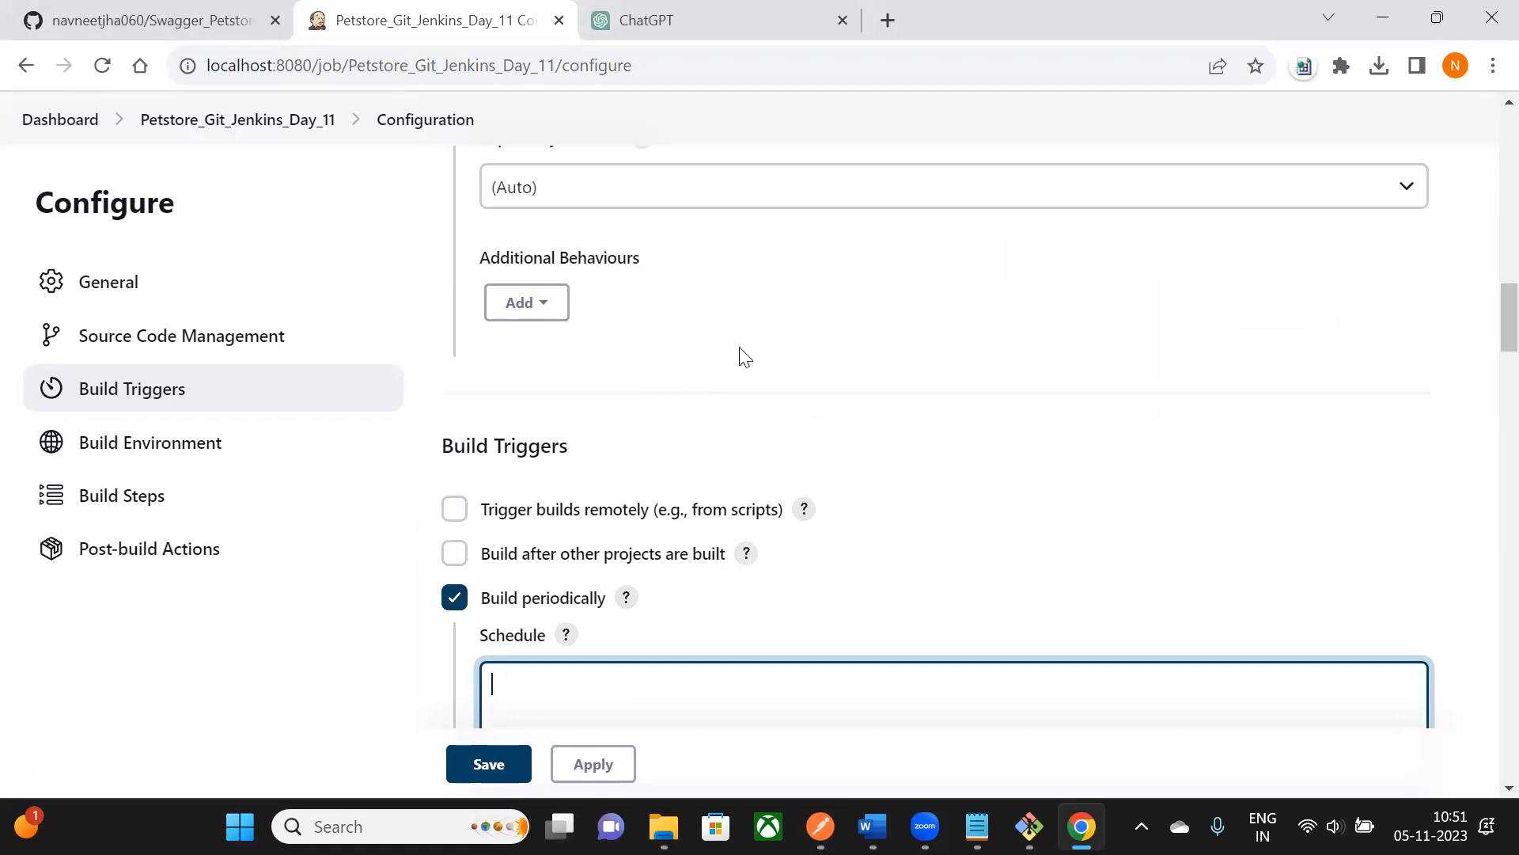
scroll(744, 357, "up", 8)
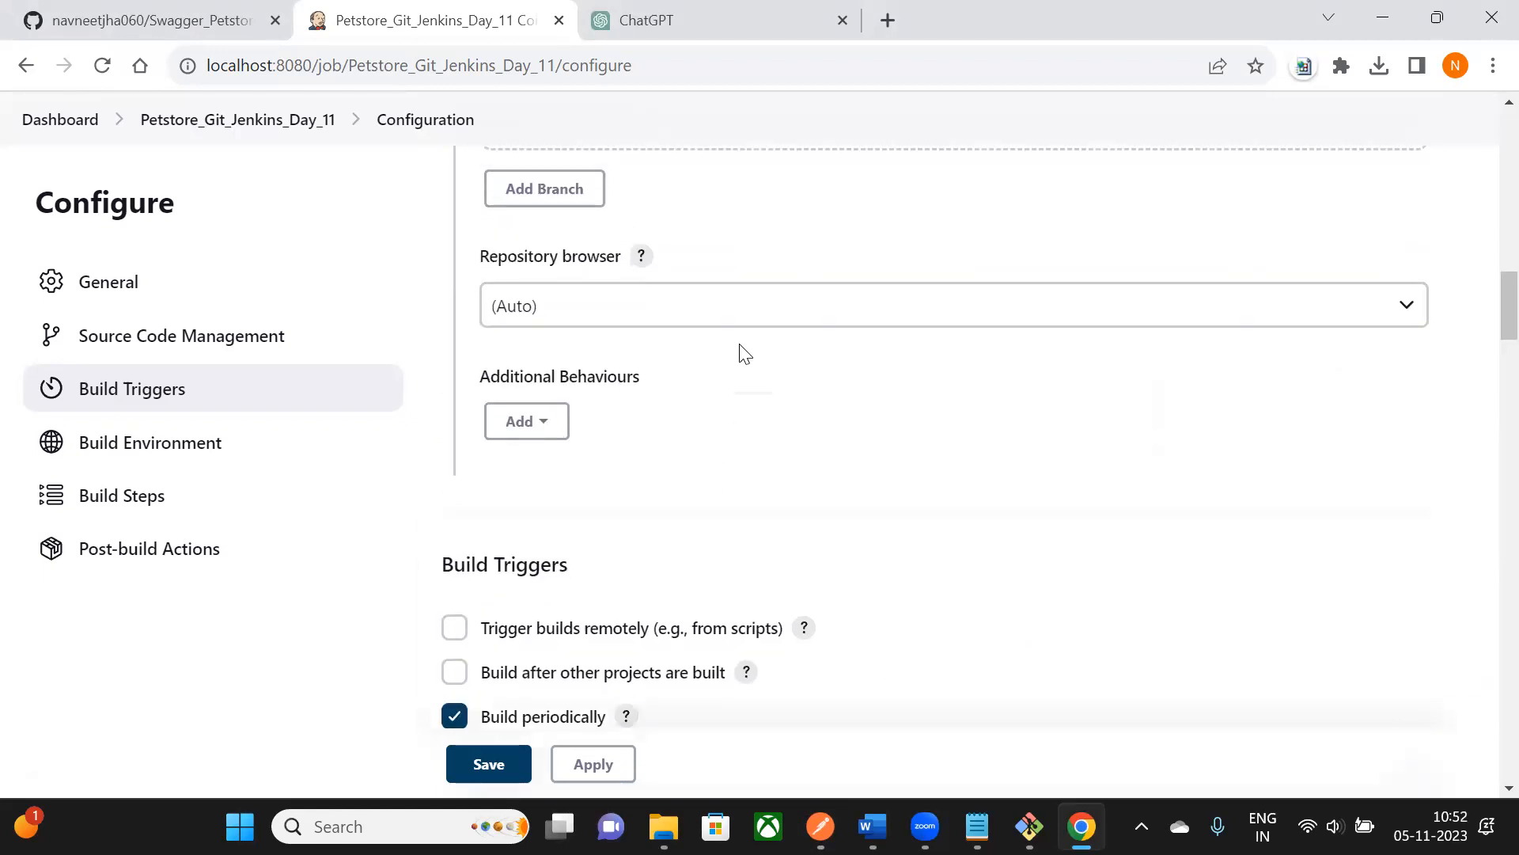
scroll(744, 354, "down", 4)
scroll(759, 372, "down", 1)
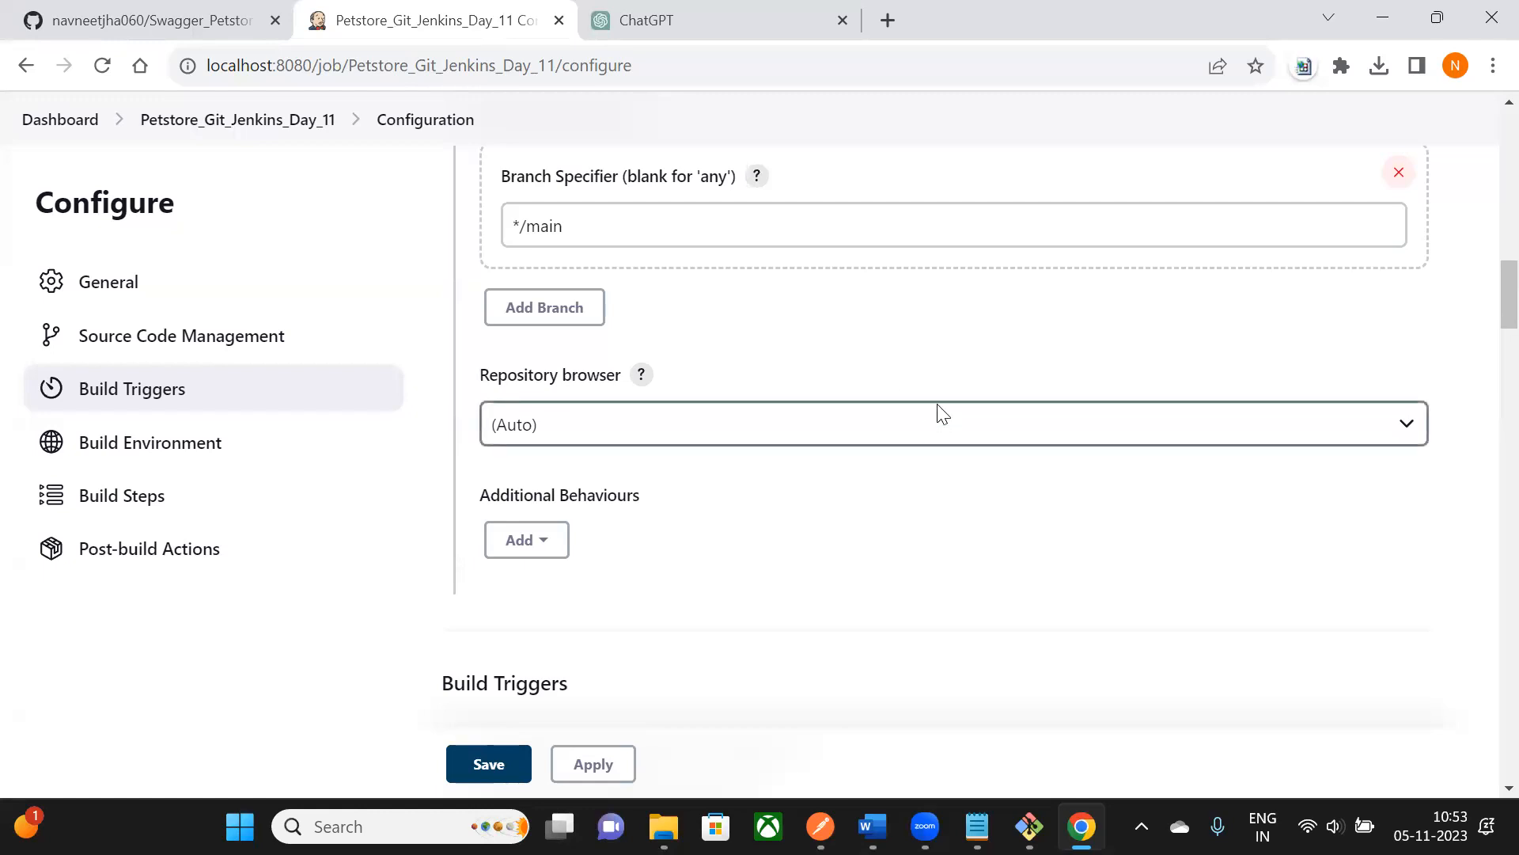
scroll(926, 404, "up", 6)
scroll(922, 394, "down", 4)
scroll(831, 364, "down", 3)
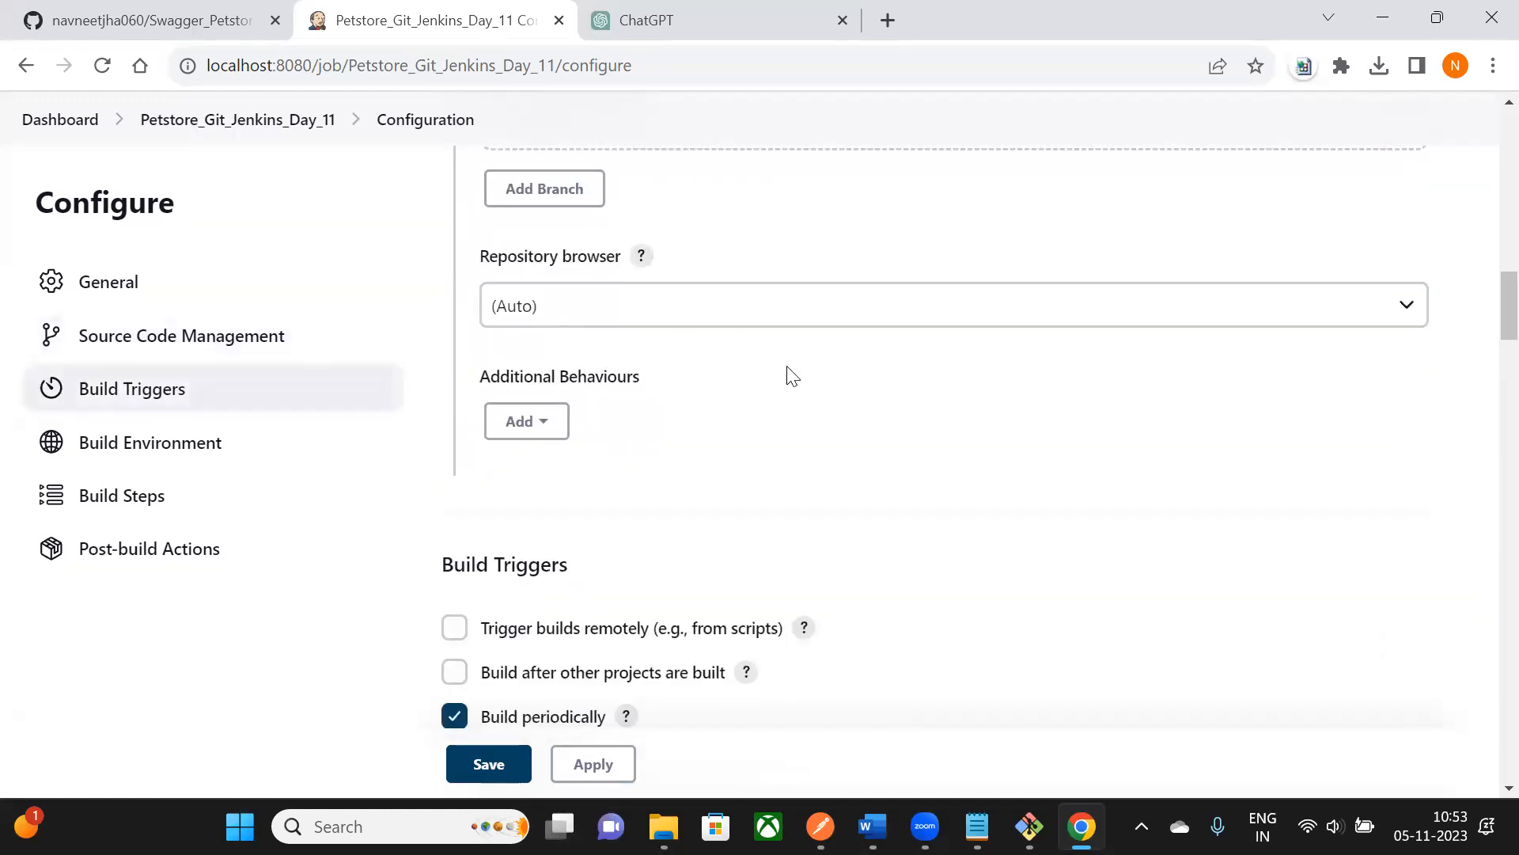
scroll(787, 373, "up", 3)
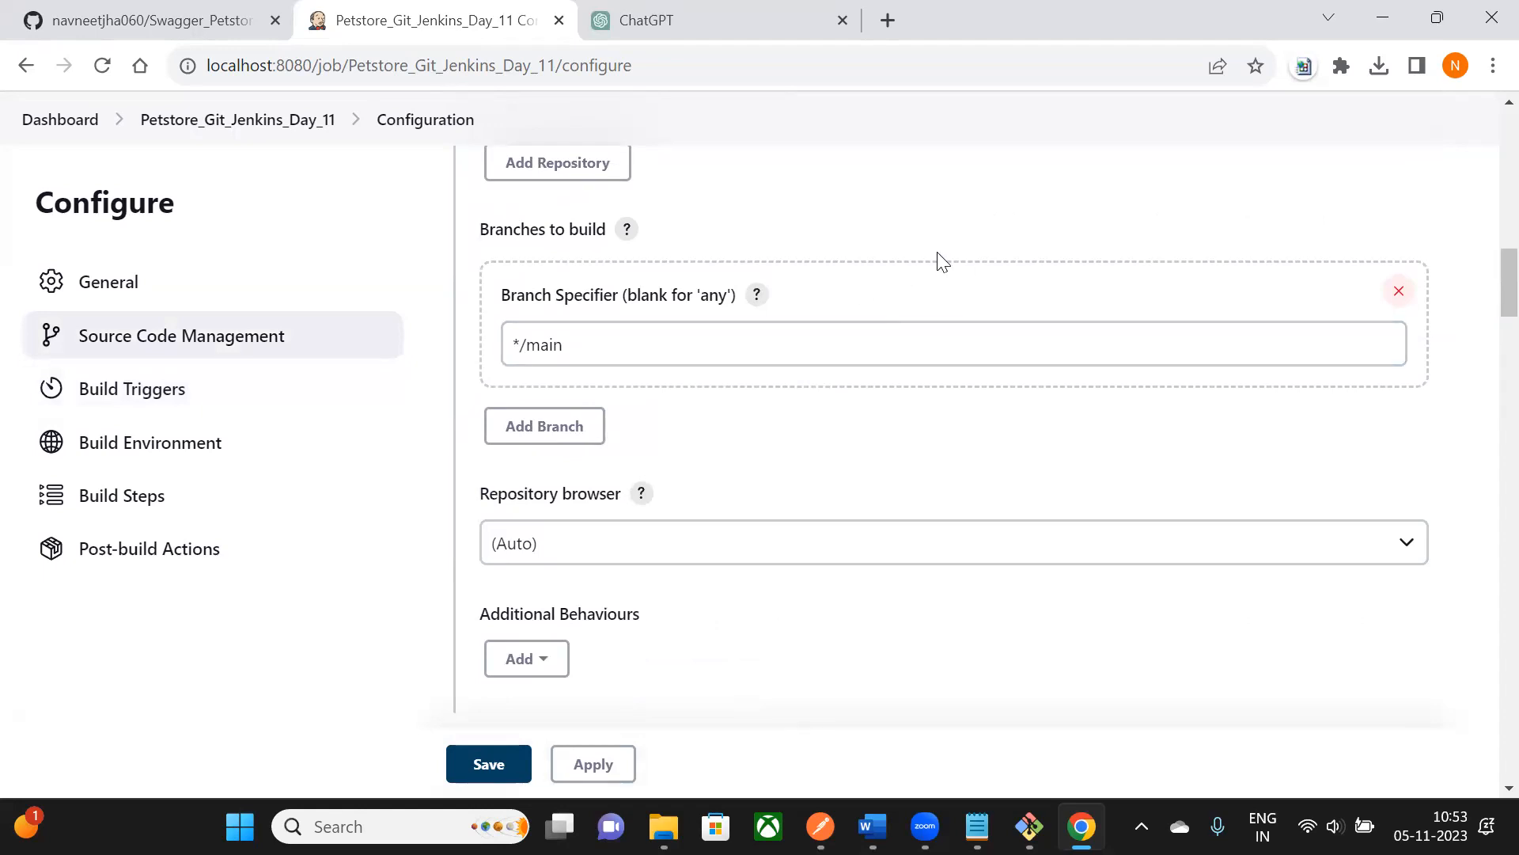
scroll(871, 411, "up", 10)
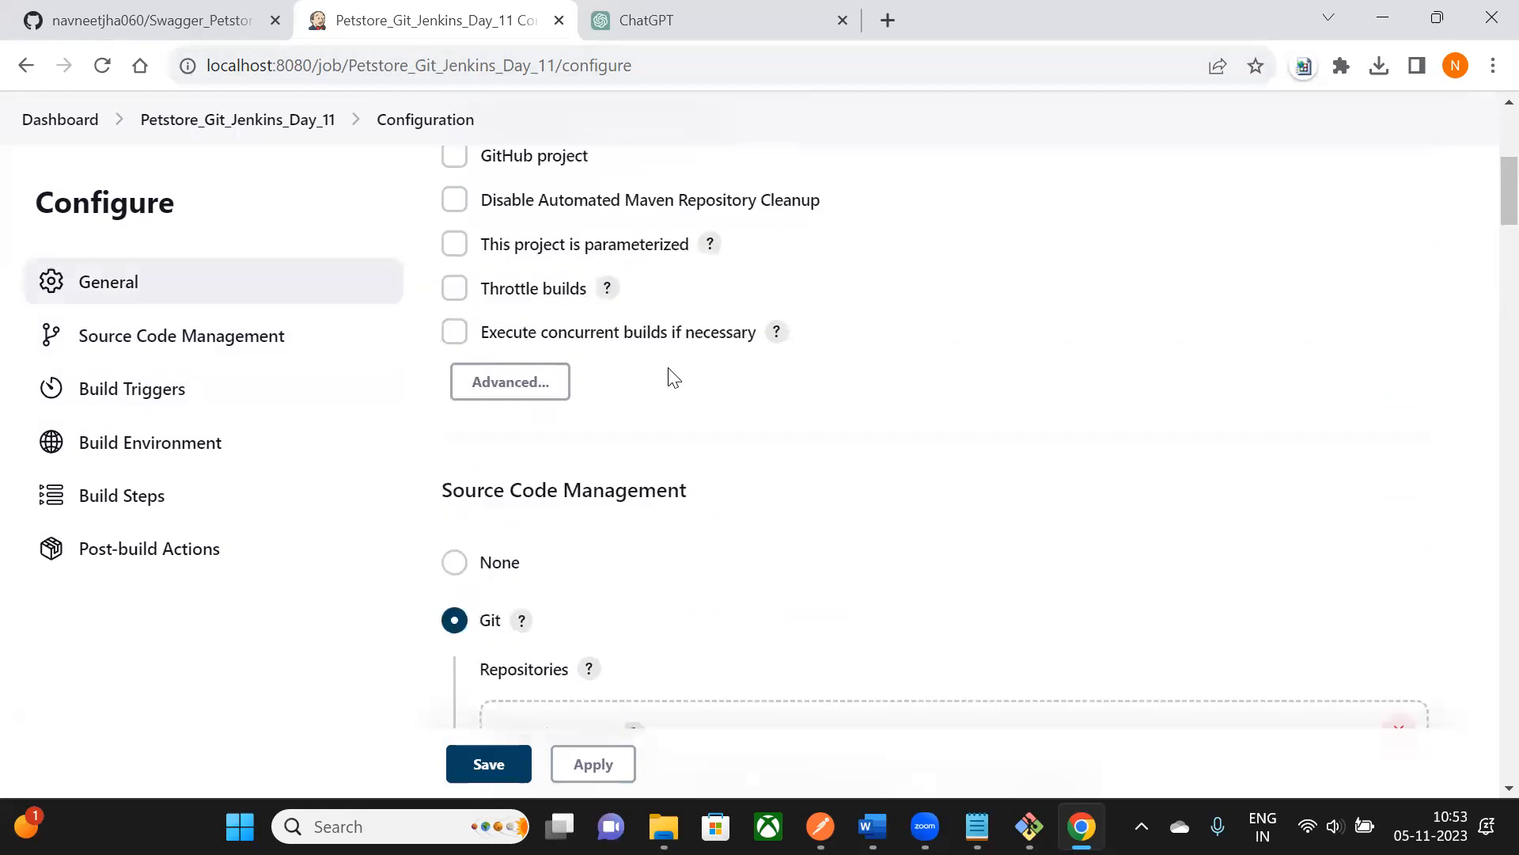
scroll(674, 379, "up", 5)
scroll(817, 299, "down", 2)
scroll(818, 299, "down", 10)
scroll(615, 543, "down", 7)
scroll(621, 526, "up", 13)
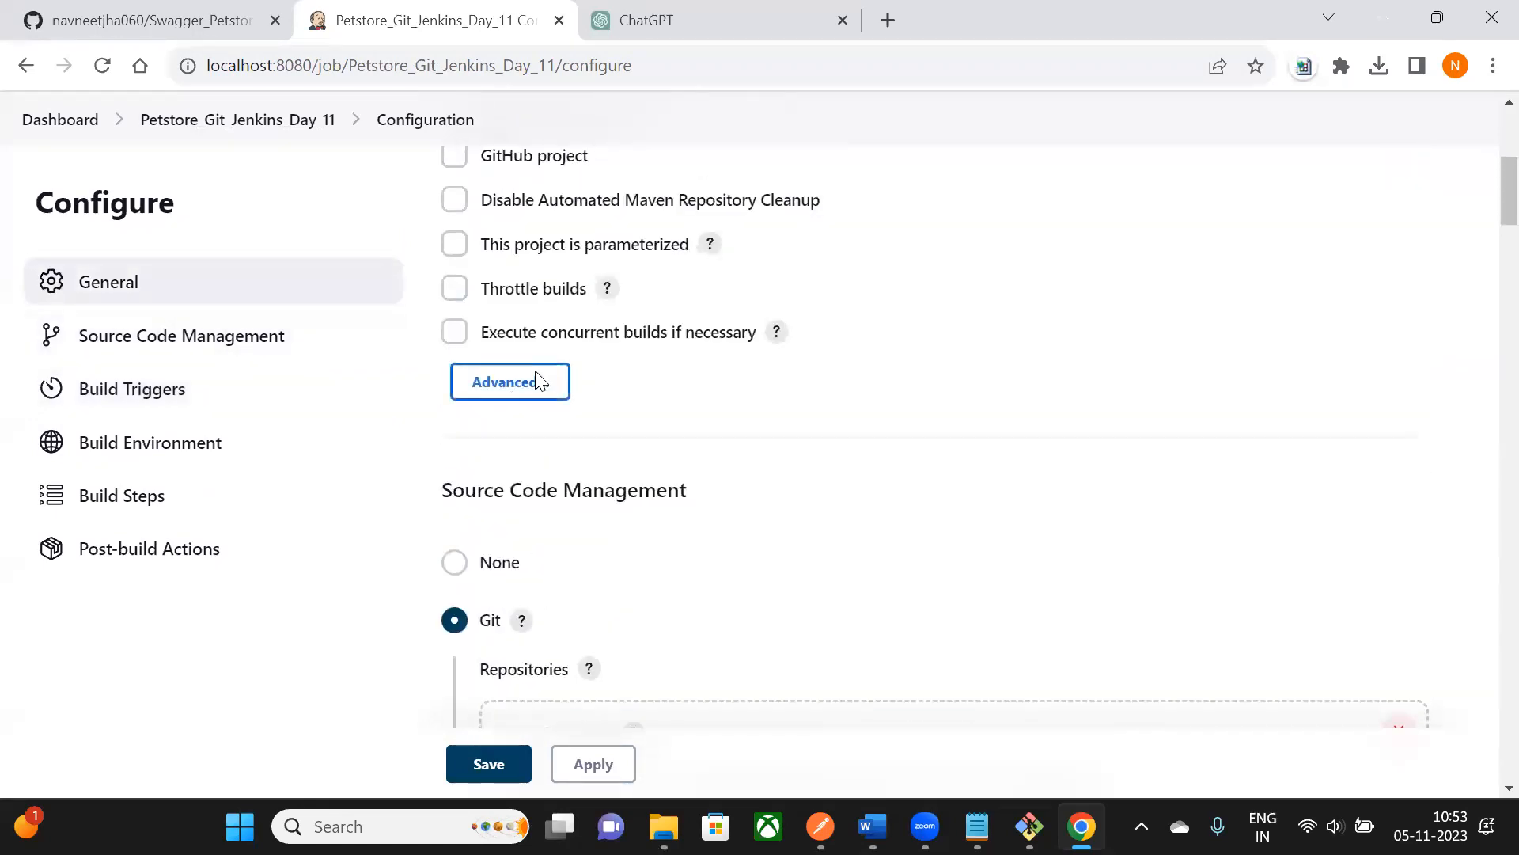
scroll(538, 380, "down", 12)
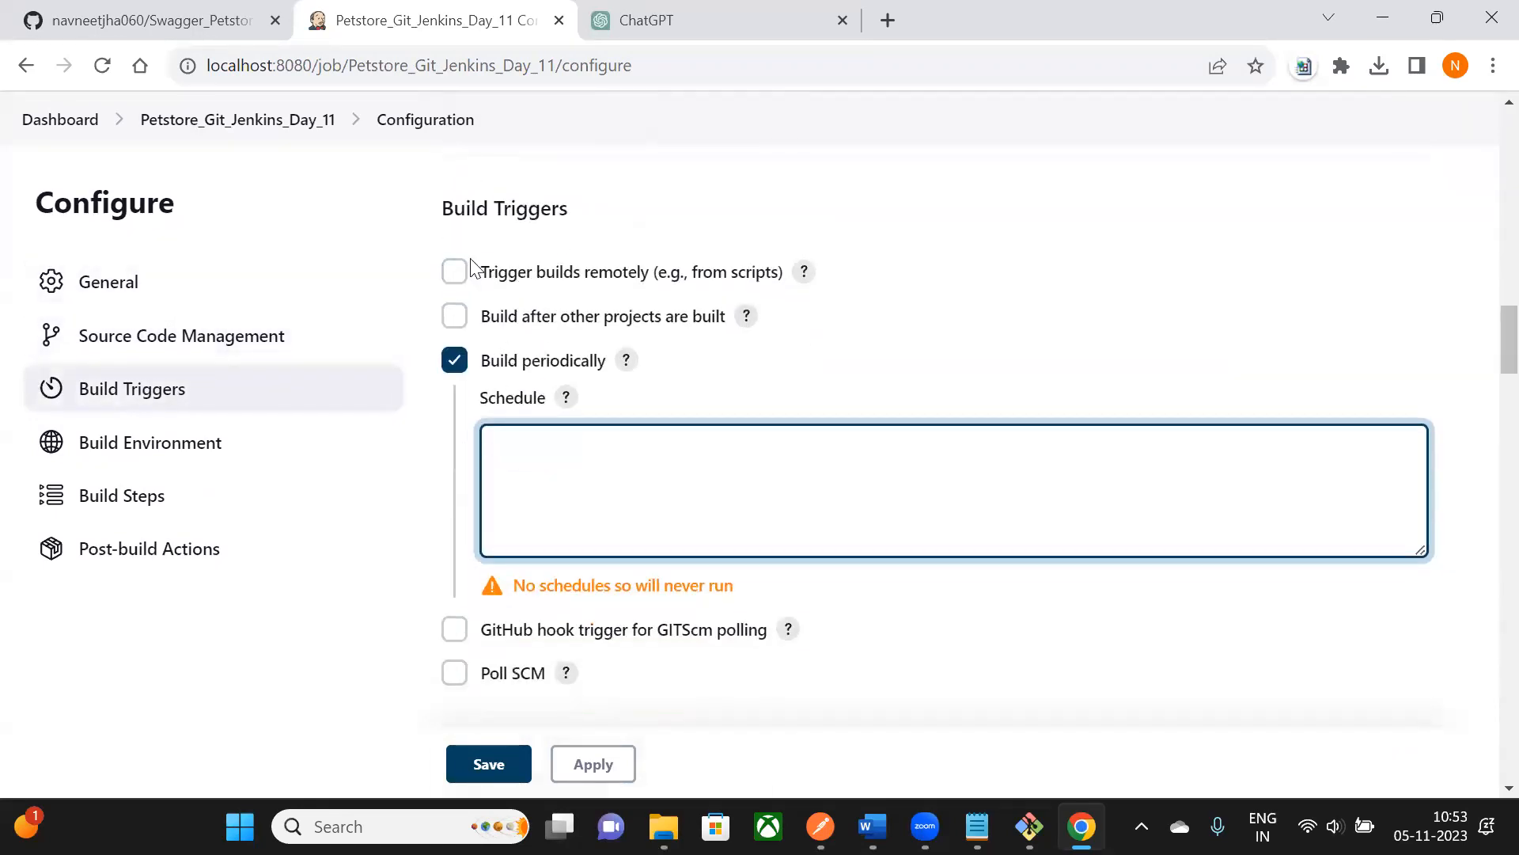
scroll(597, 369, "down", 3)
left_click(528, 228)
scroll(530, 316, "up", 2)
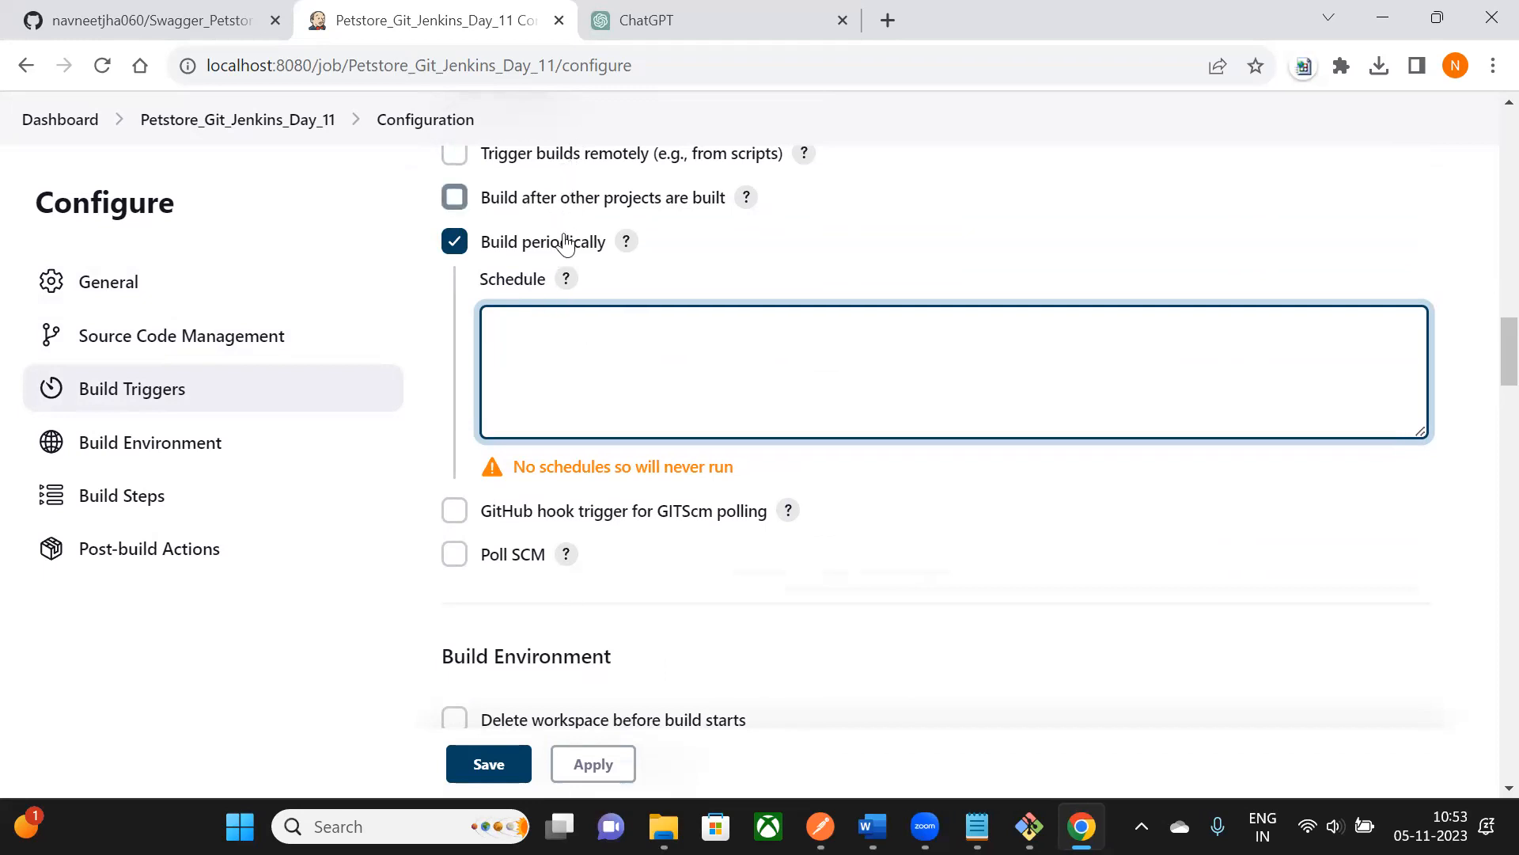
scroll(570, 327, "down", 20)
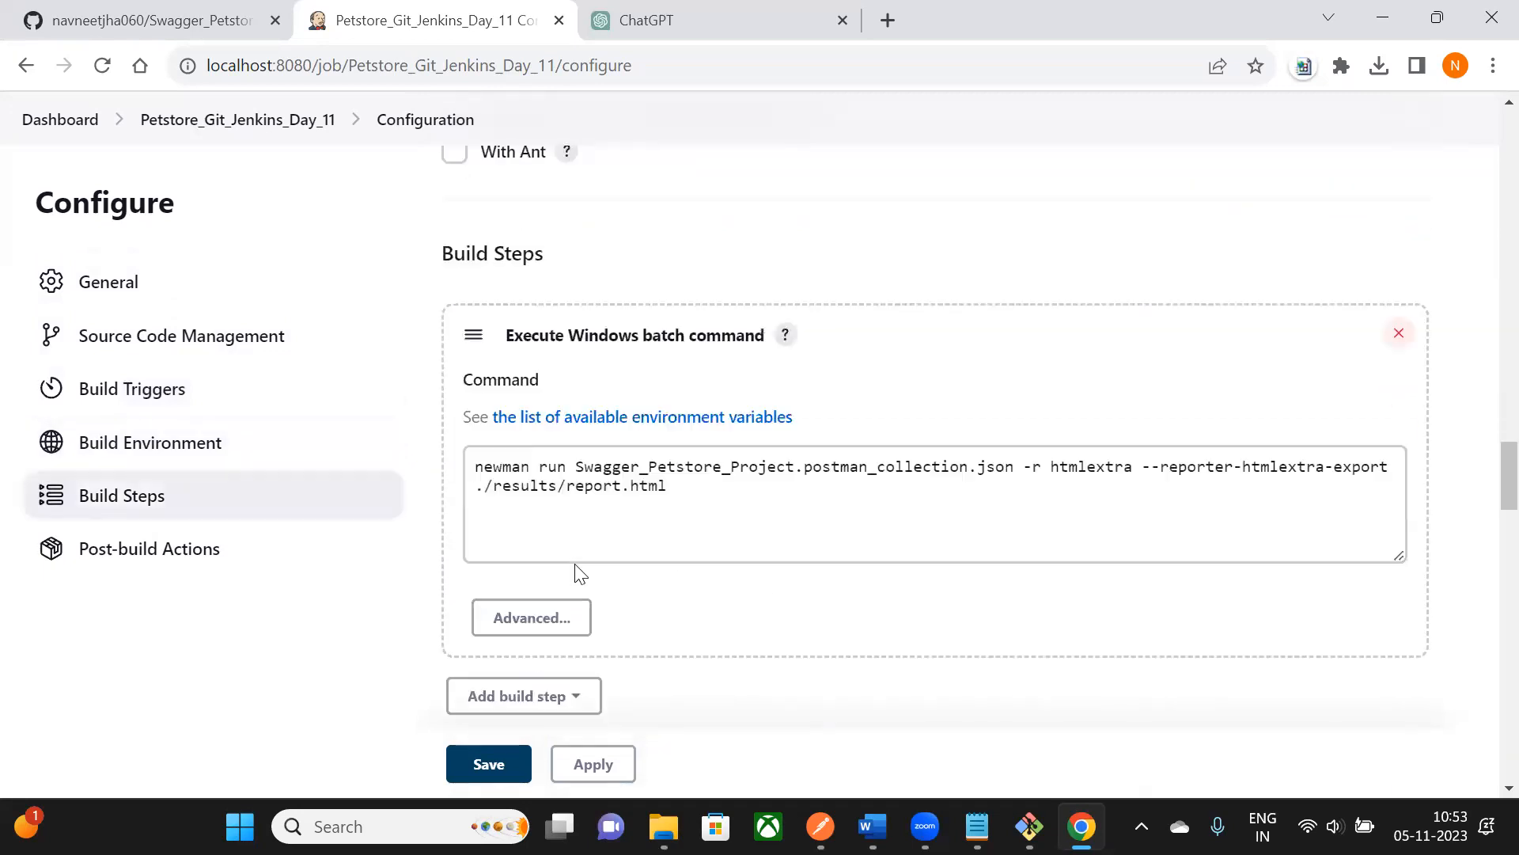
scroll(577, 564, "down", 14)
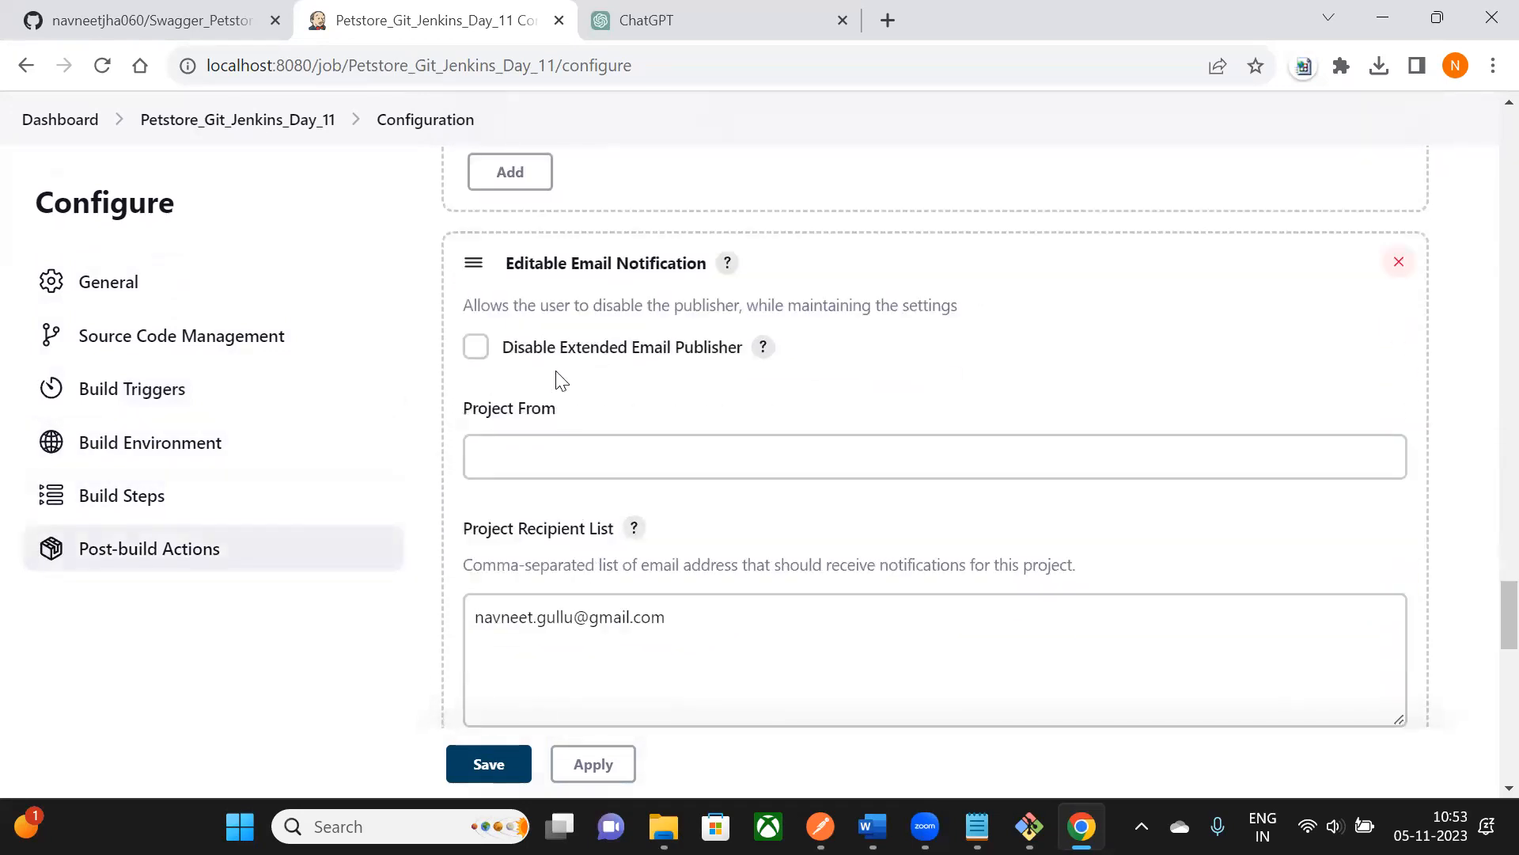
left_click_drag(518, 265, 687, 265)
scroll(678, 268, "down", 12)
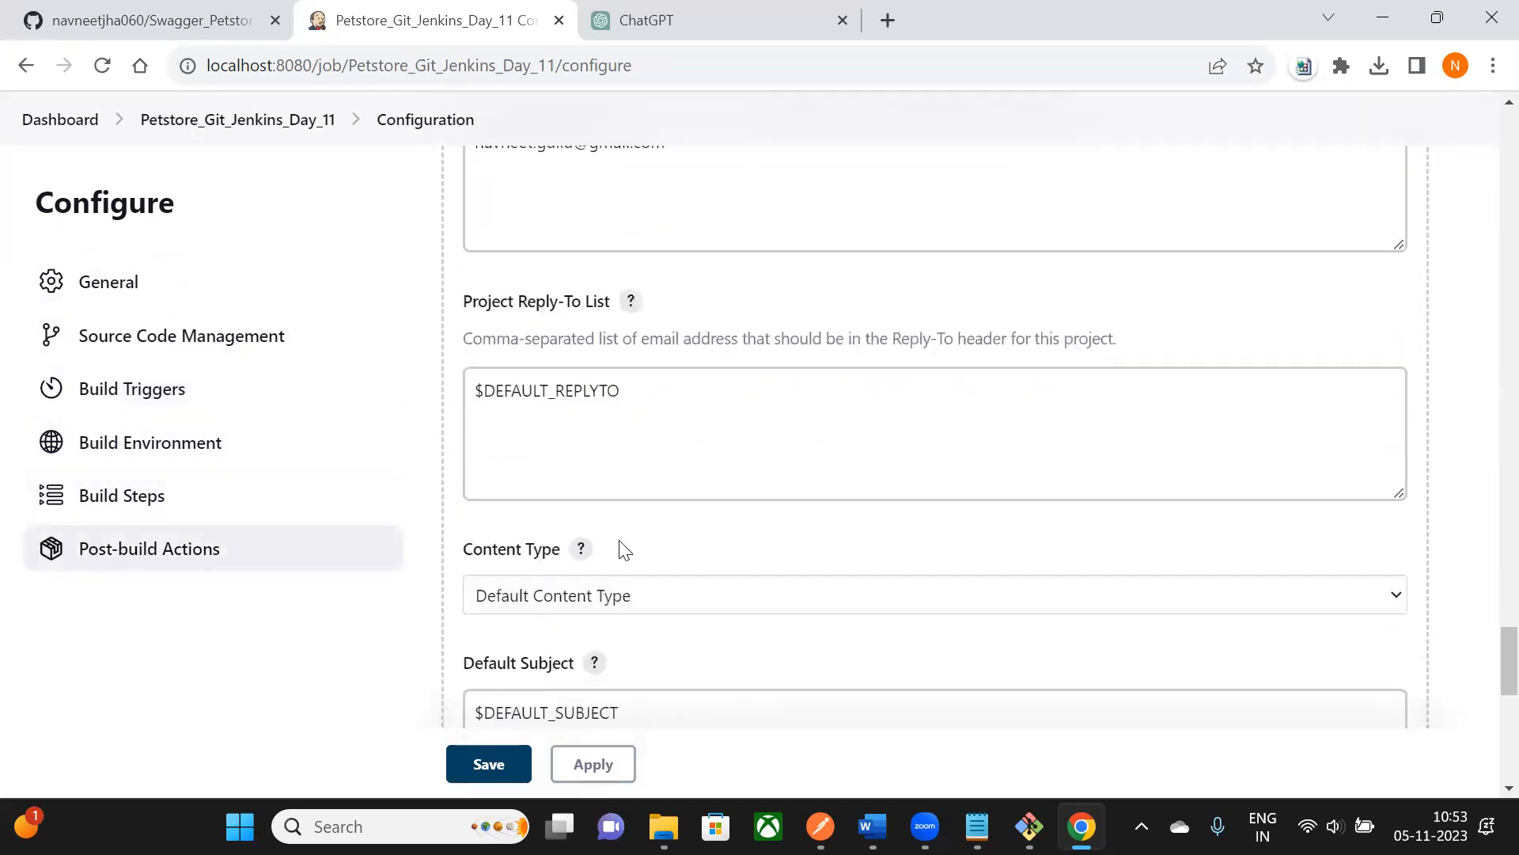
scroll(586, 600, "down", 3)
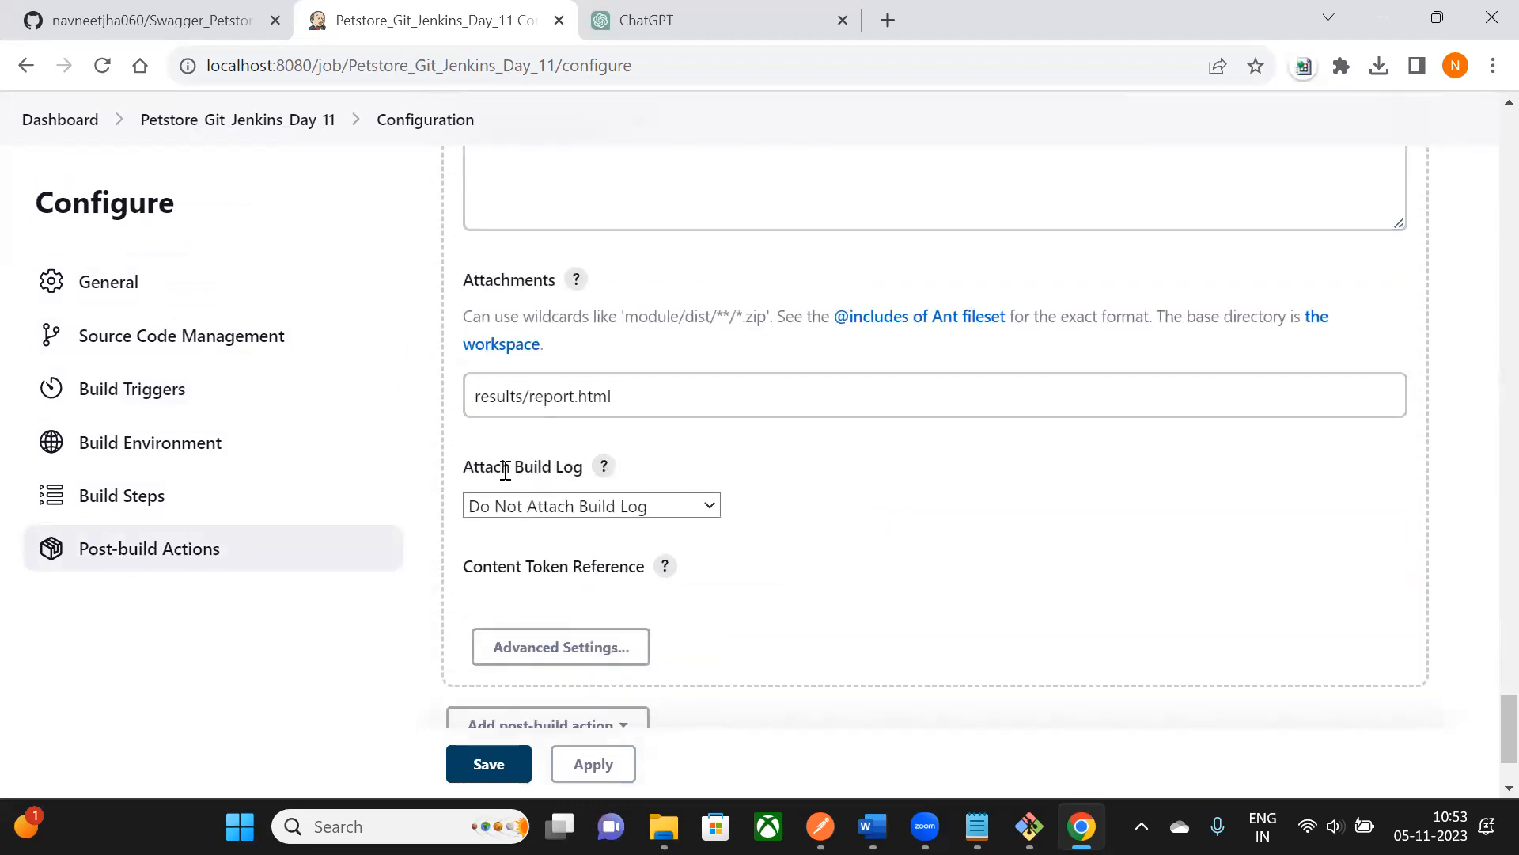
left_click_drag(480, 399, 642, 397)
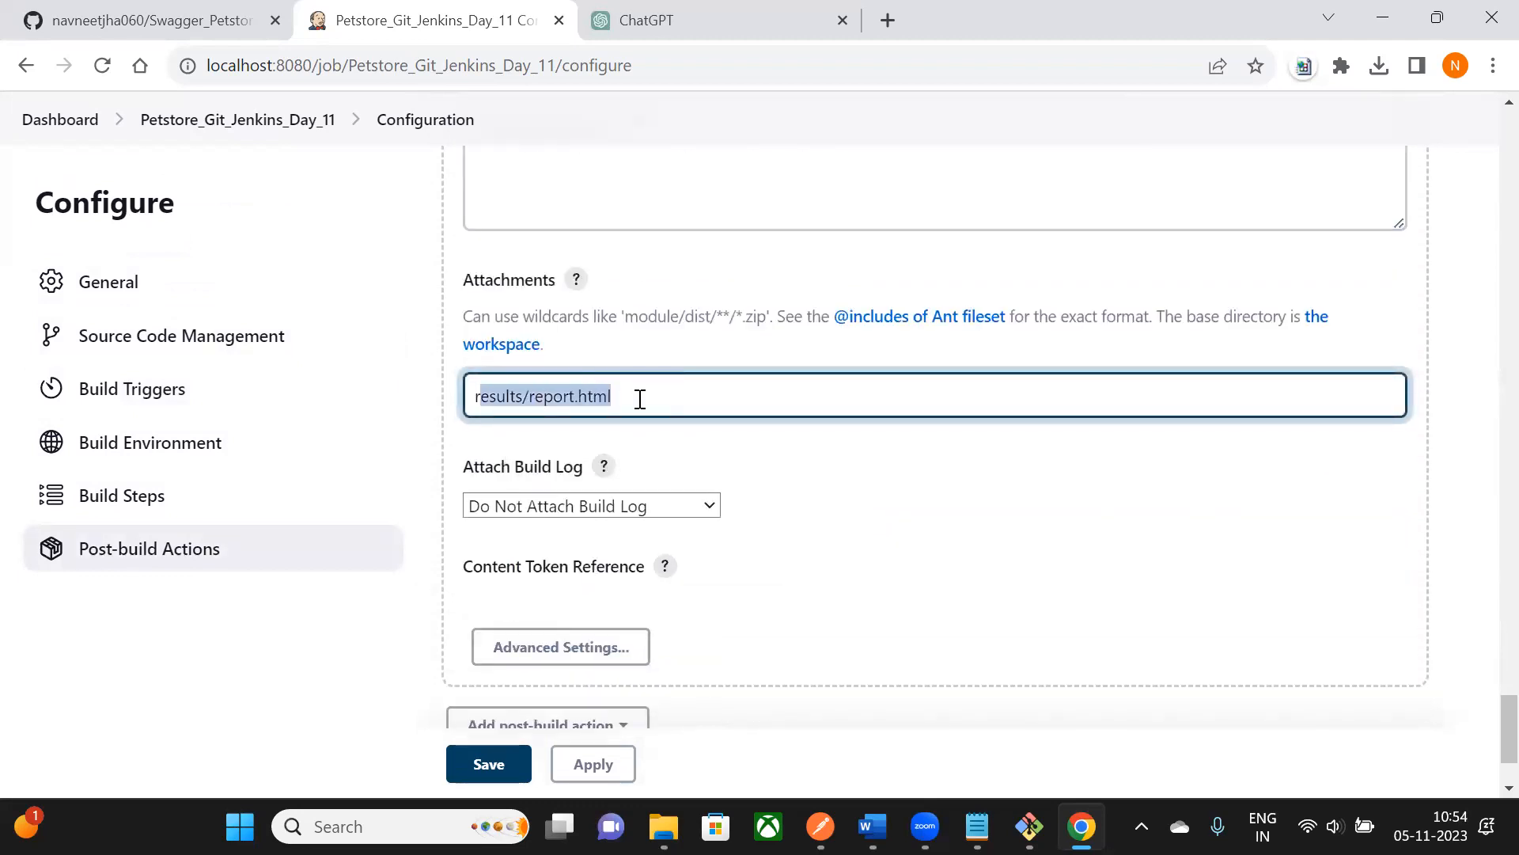
scroll(645, 405, "down", 2)
scroll(647, 372, "up", 20)
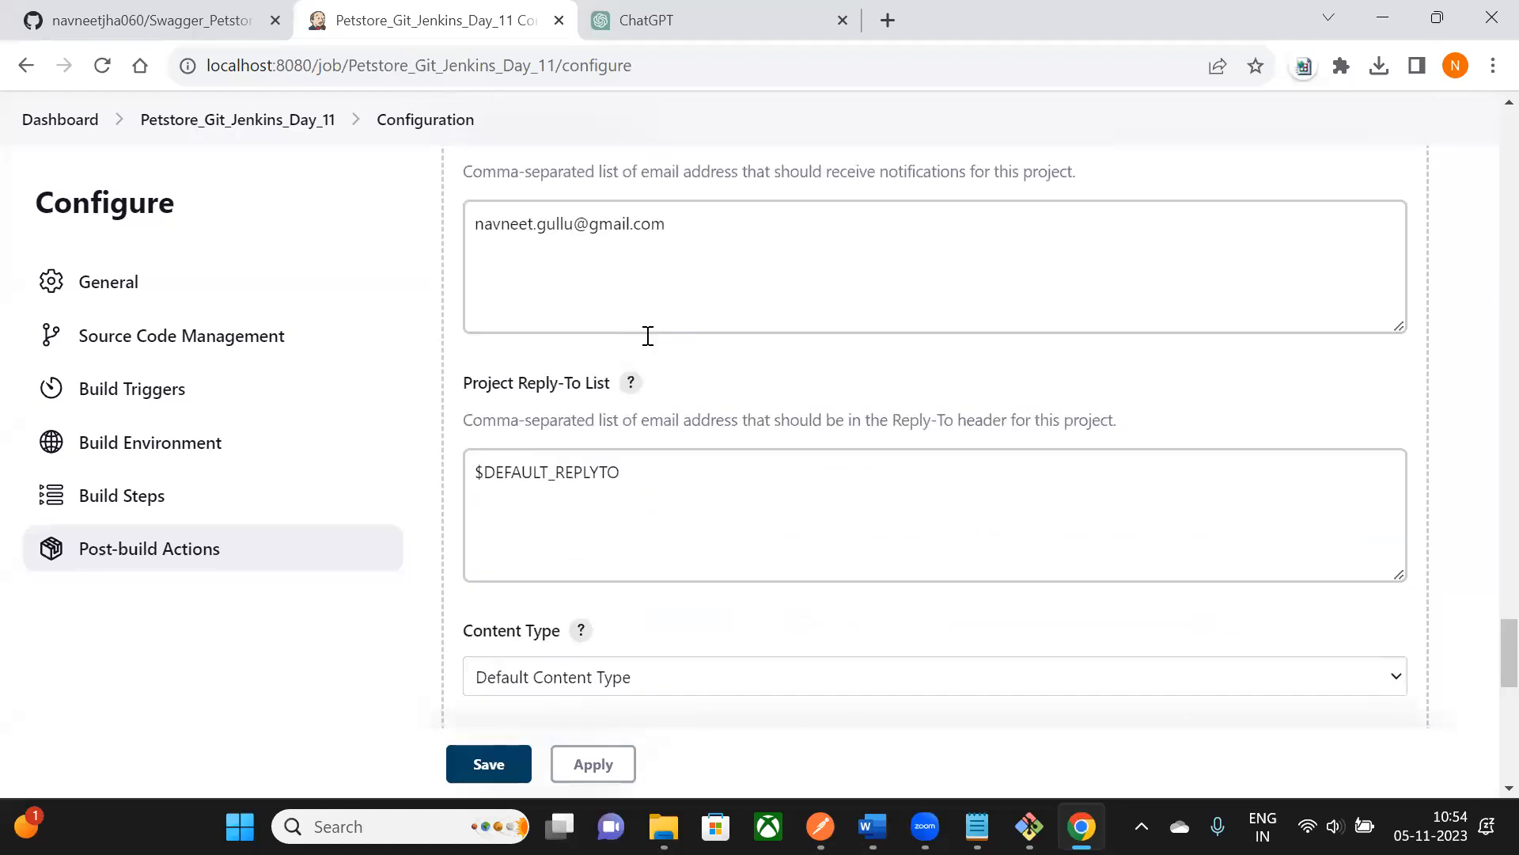
scroll(680, 269, "up", 3)
scroll(682, 281, "down", 12)
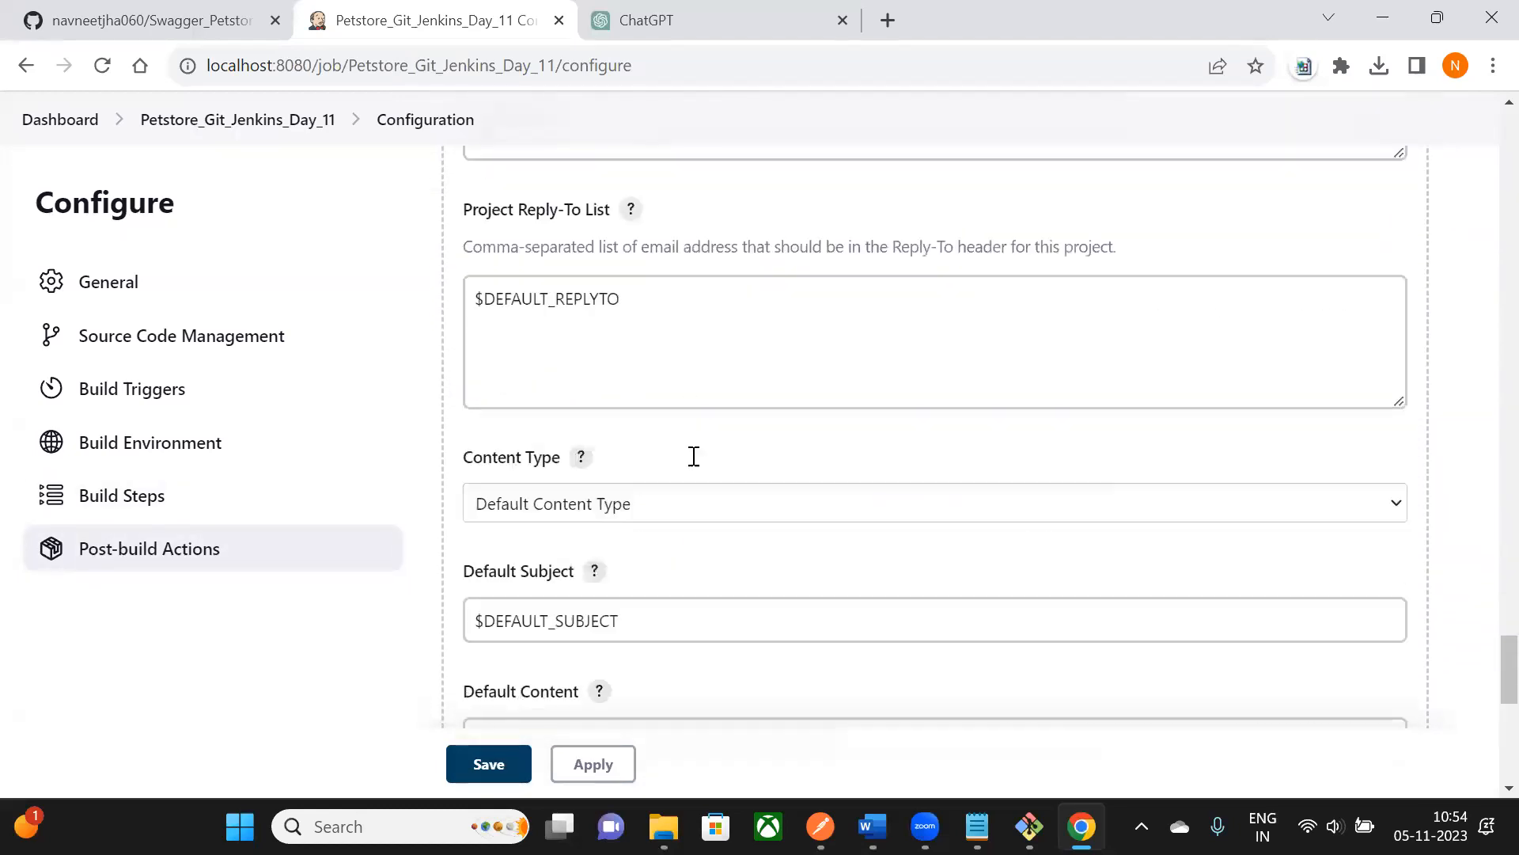
scroll(693, 600, "down", 5)
left_click(539, 246)
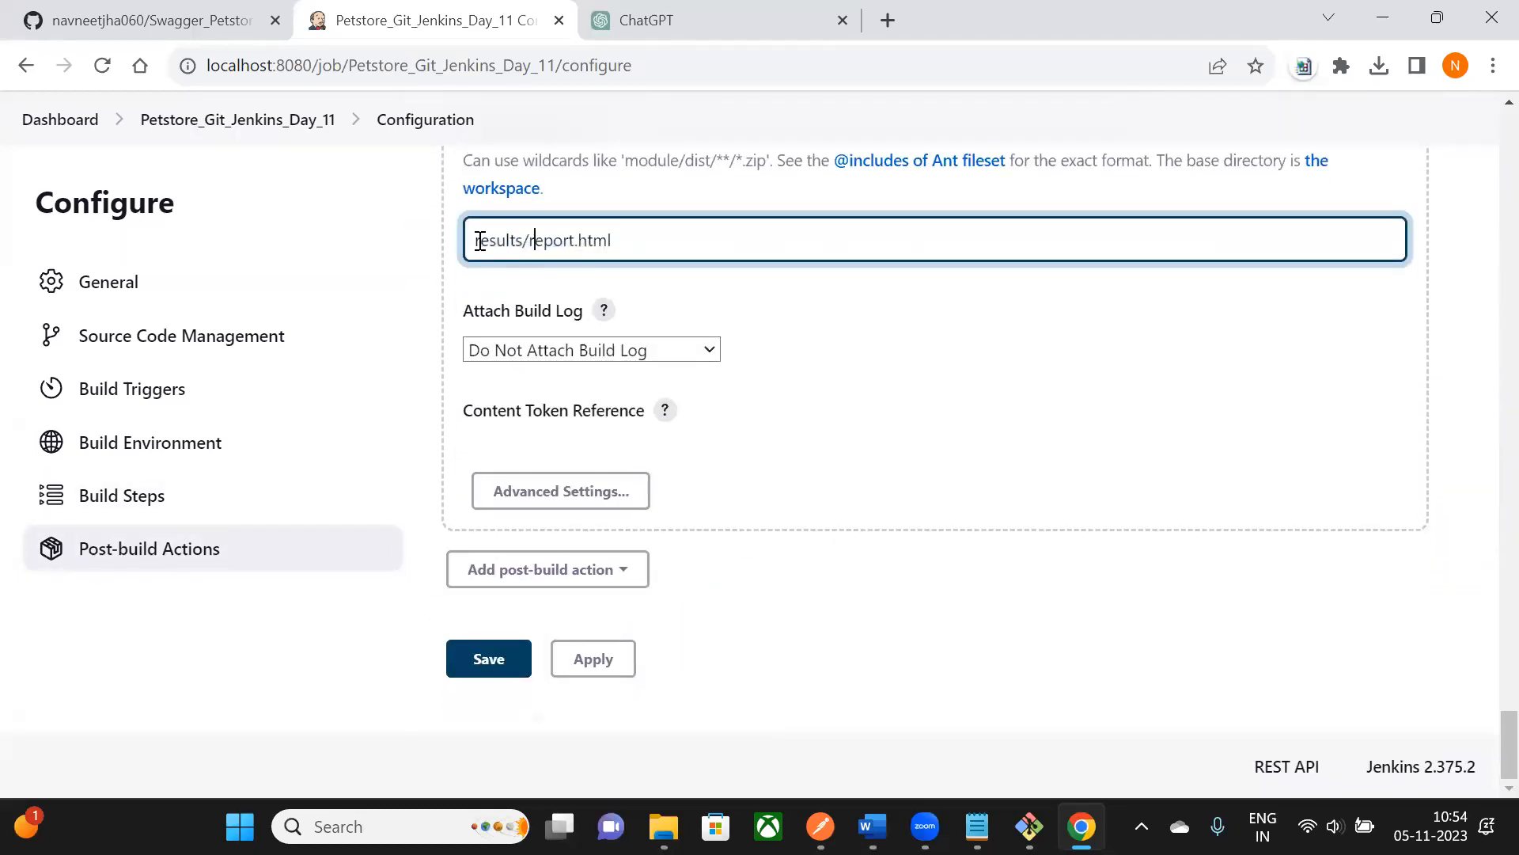
left_click_drag(492, 240, 634, 238)
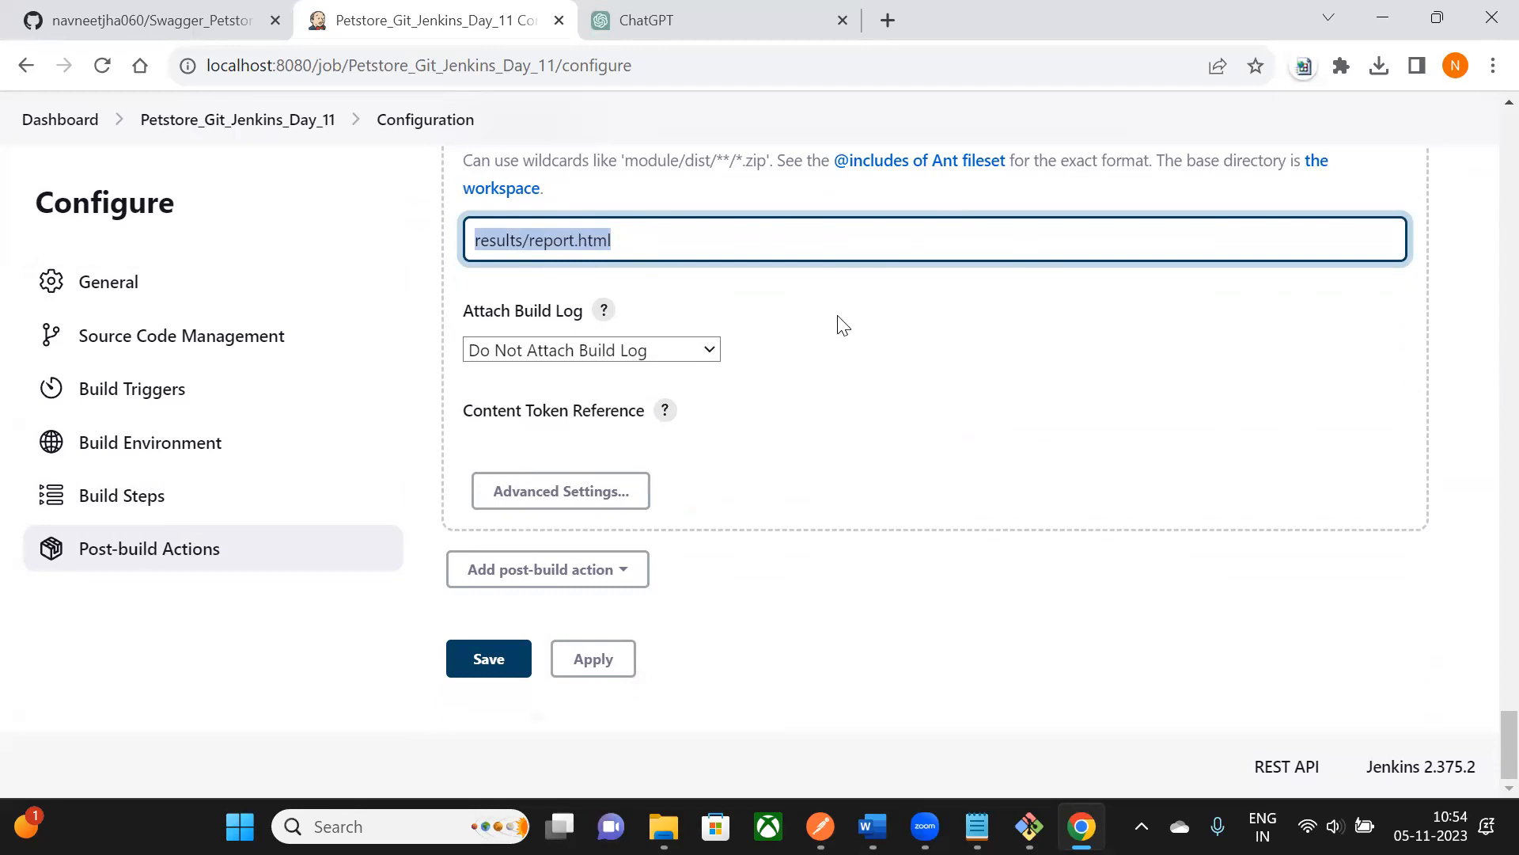
scroll(843, 324, "up", 20)
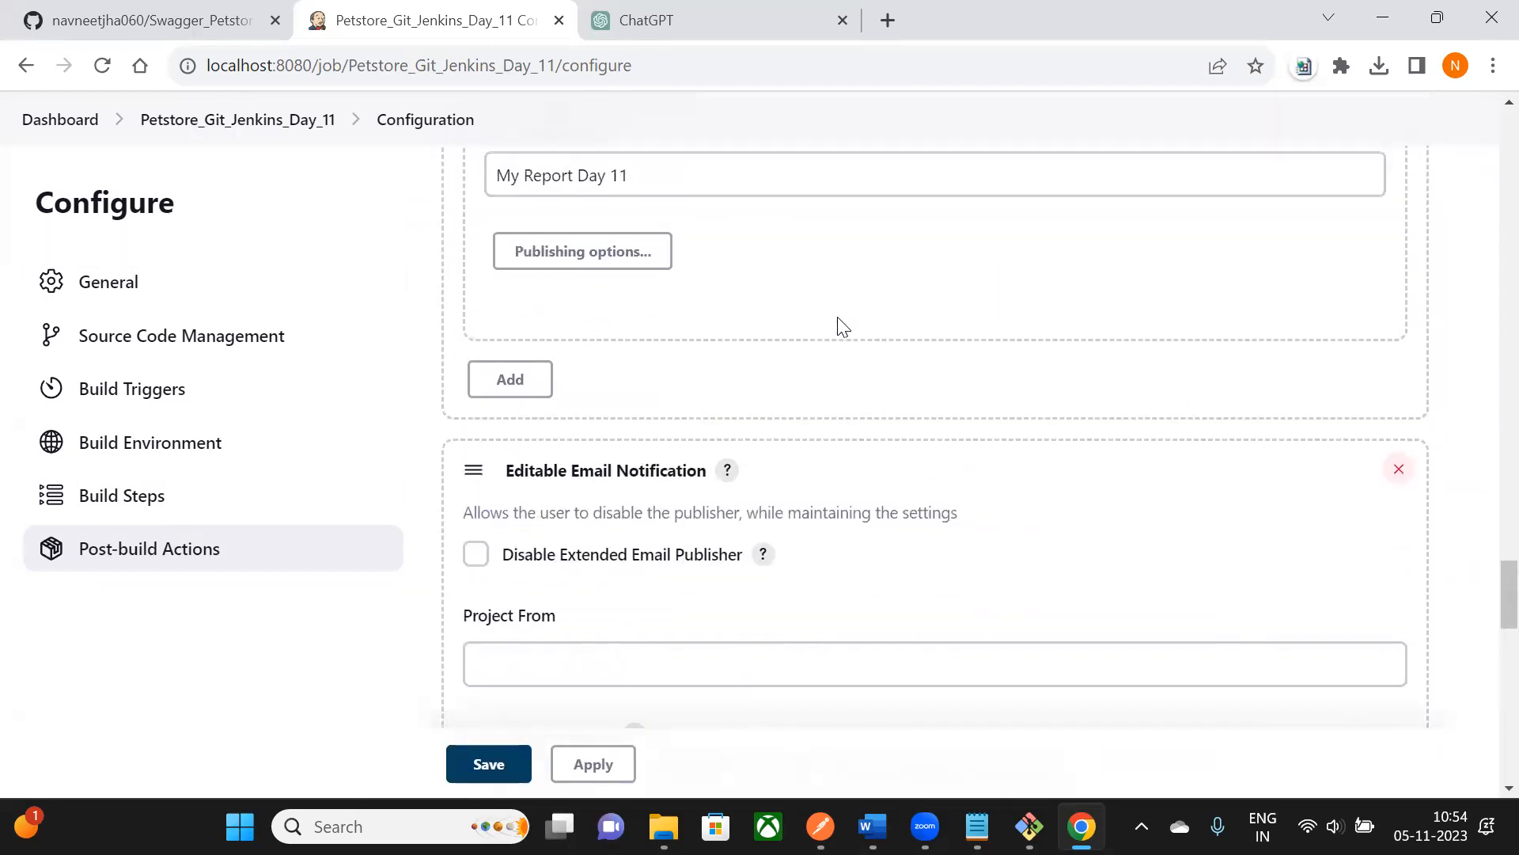
scroll(843, 324, "up", 10)
scroll(843, 324, "up", 3)
scroll(842, 325, "down", 13)
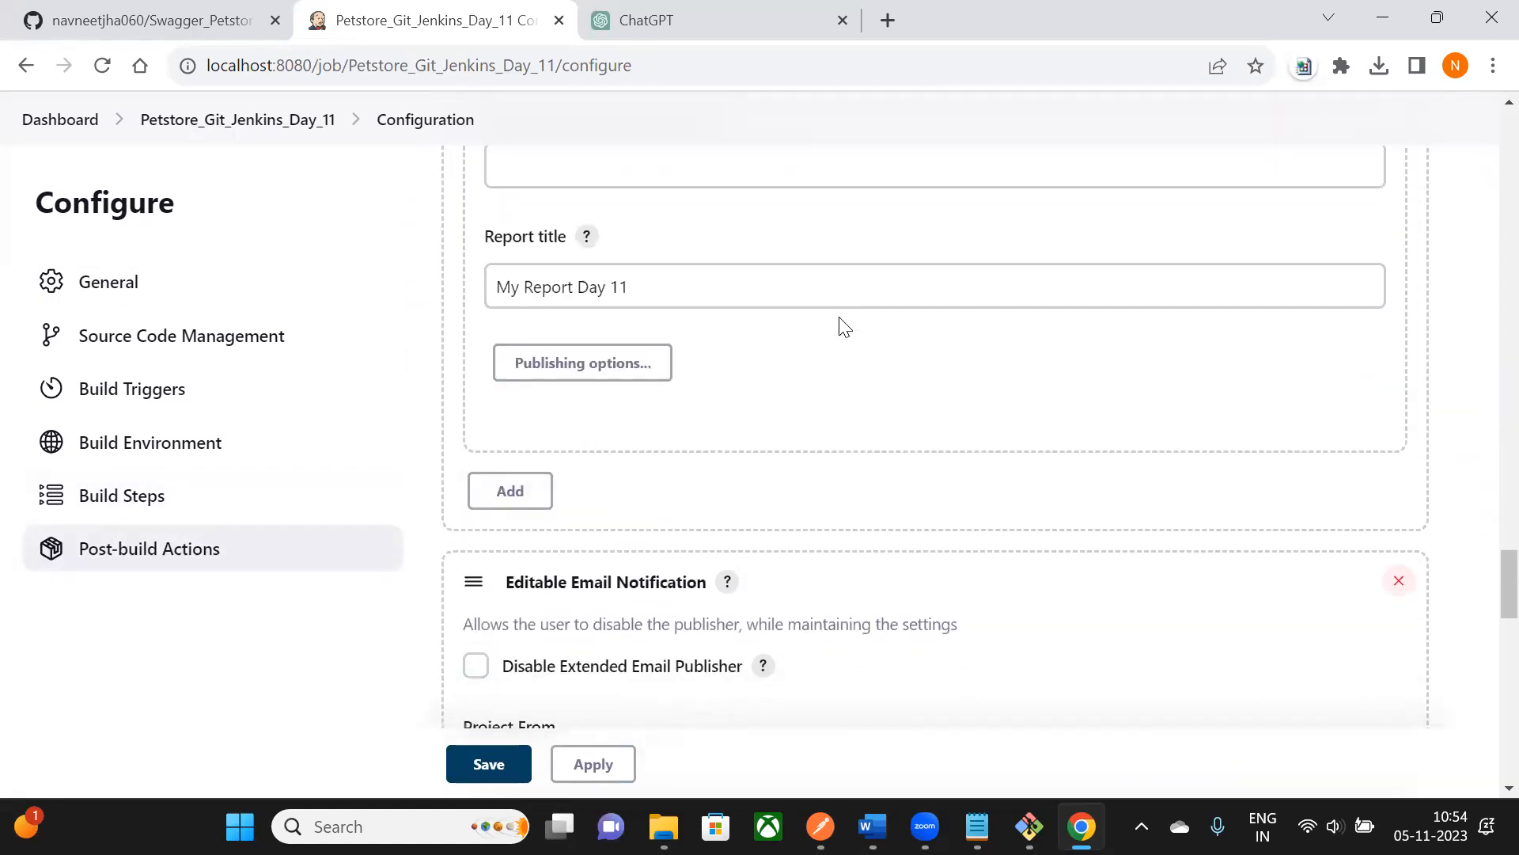
scroll(843, 324, "down", 12)
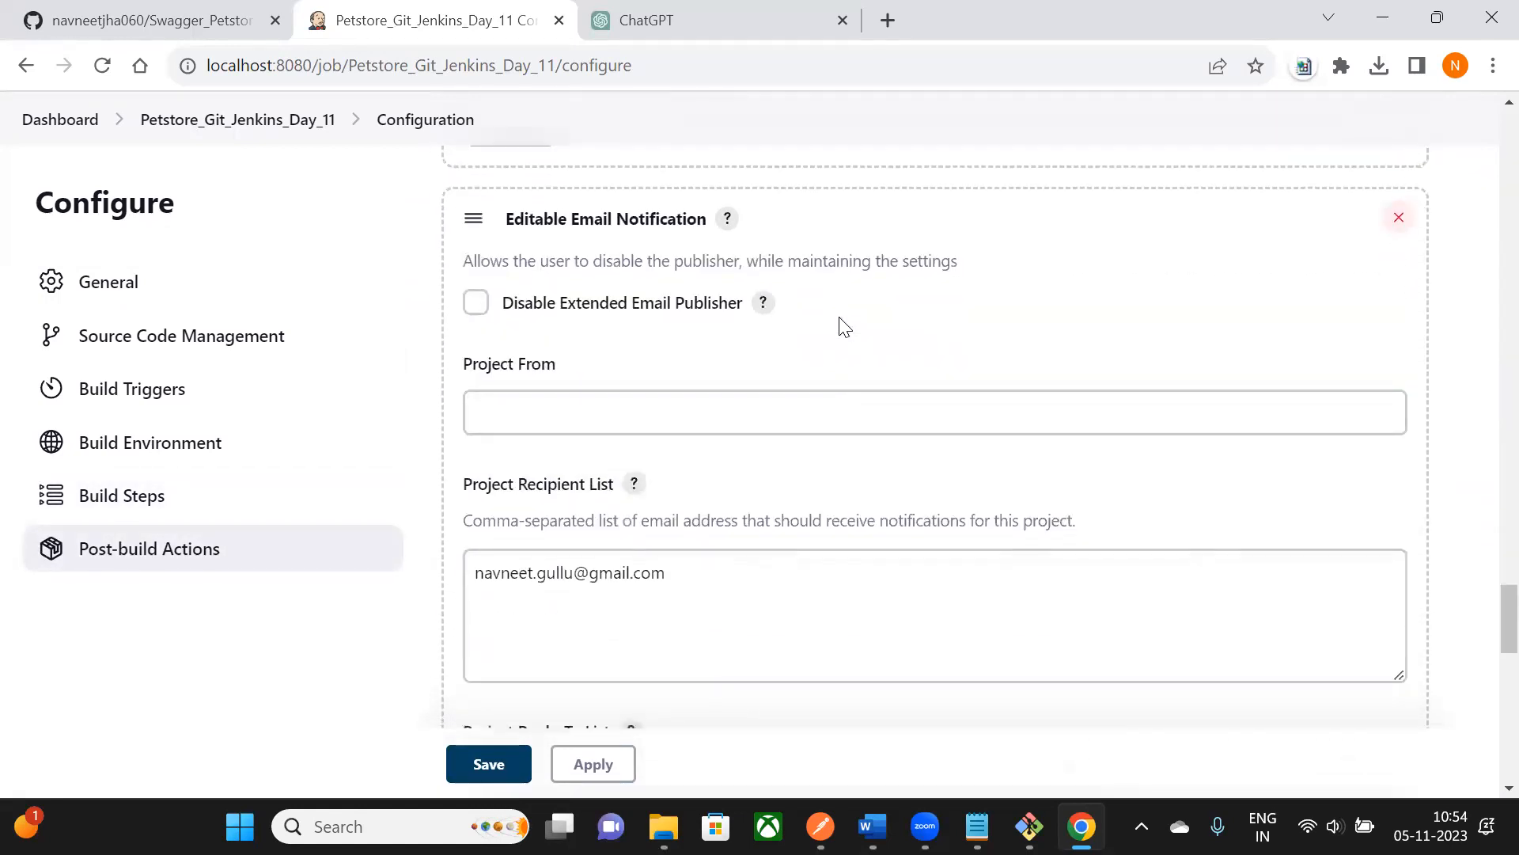
scroll(842, 317, "down", 9)
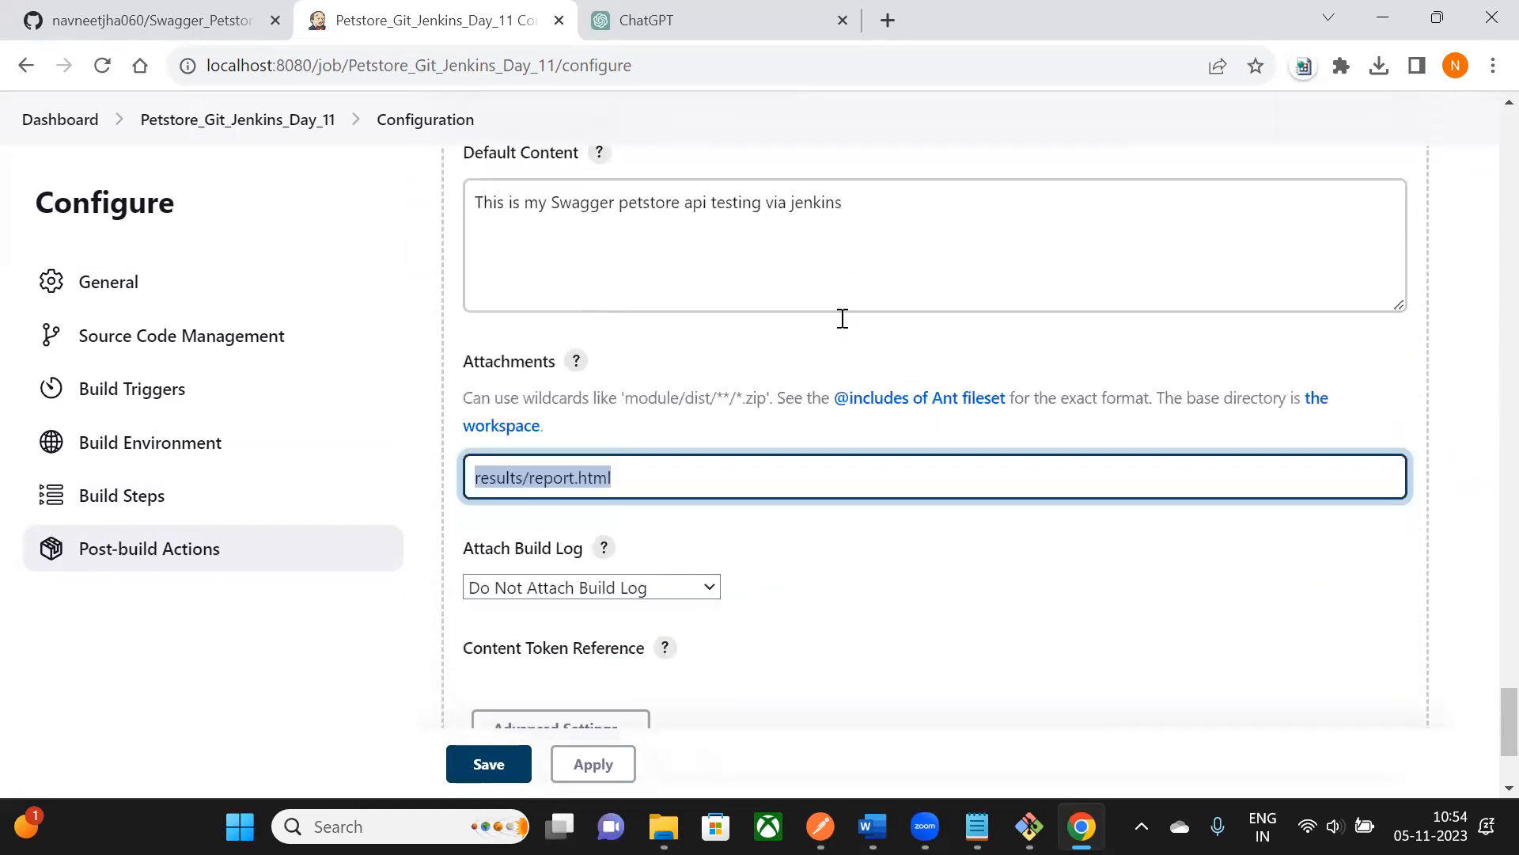
scroll(843, 317, "up", 6)
scroll(843, 318, "up", 15)
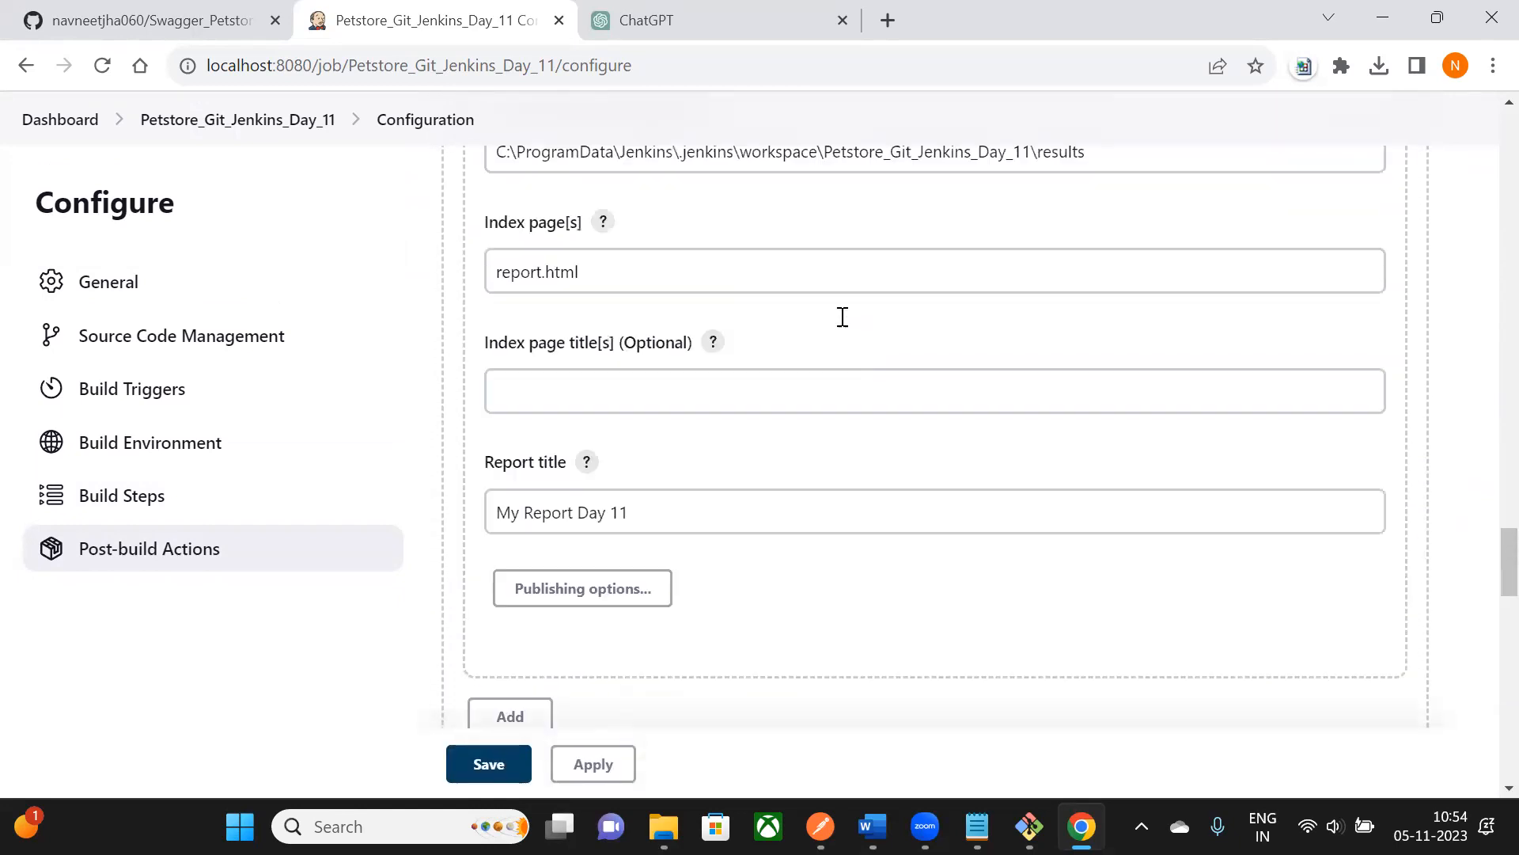
scroll(843, 317, "up", 10)
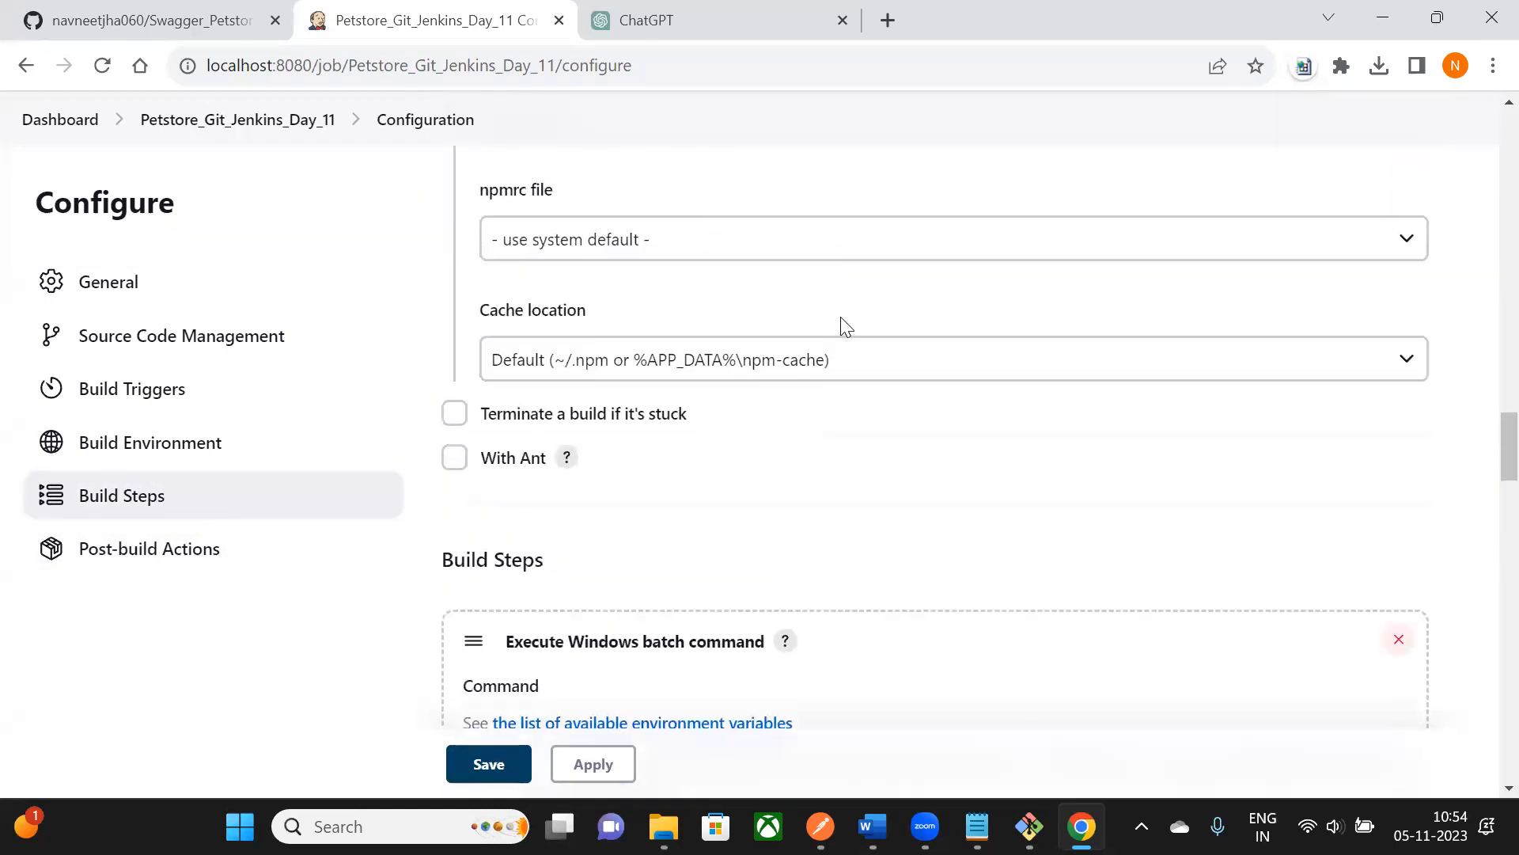
scroll(843, 317, "up", 6)
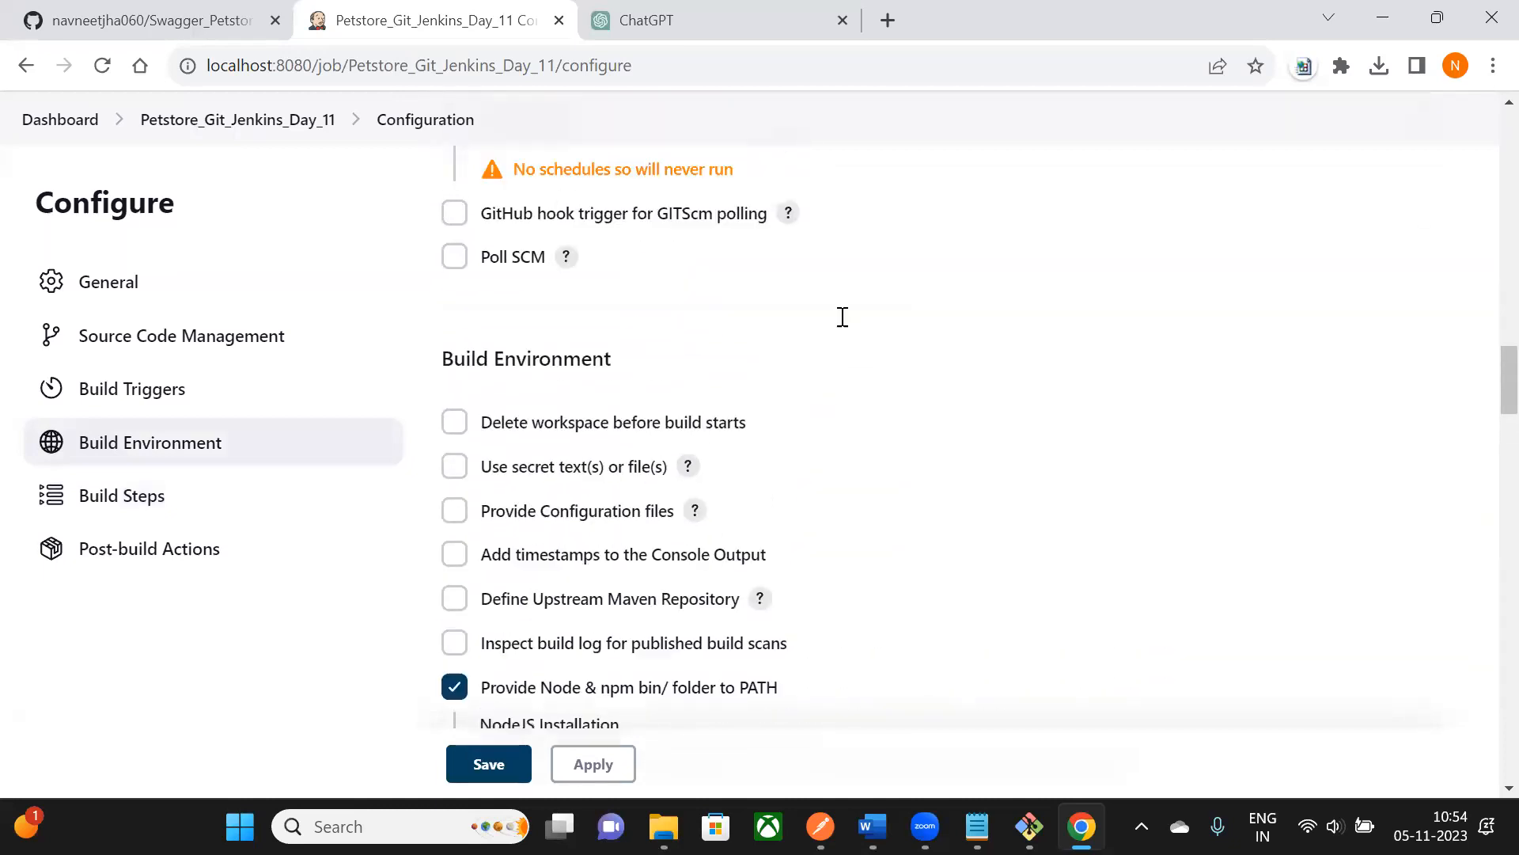
- Try a schedule entry, then delete the malformed text from the Schedule box
left_click(522, 423)
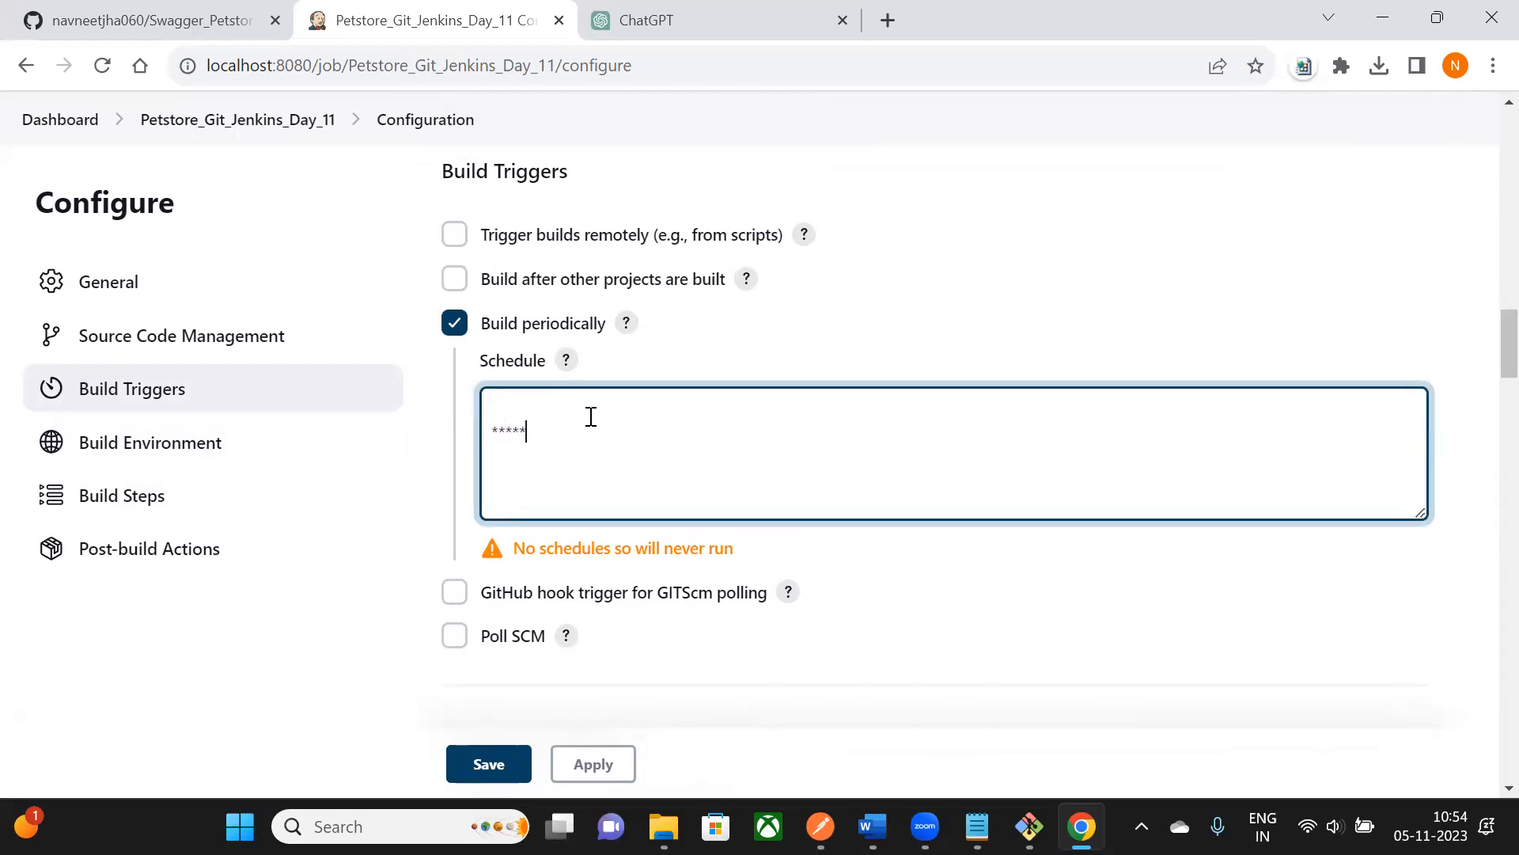
left_click(901, 340)
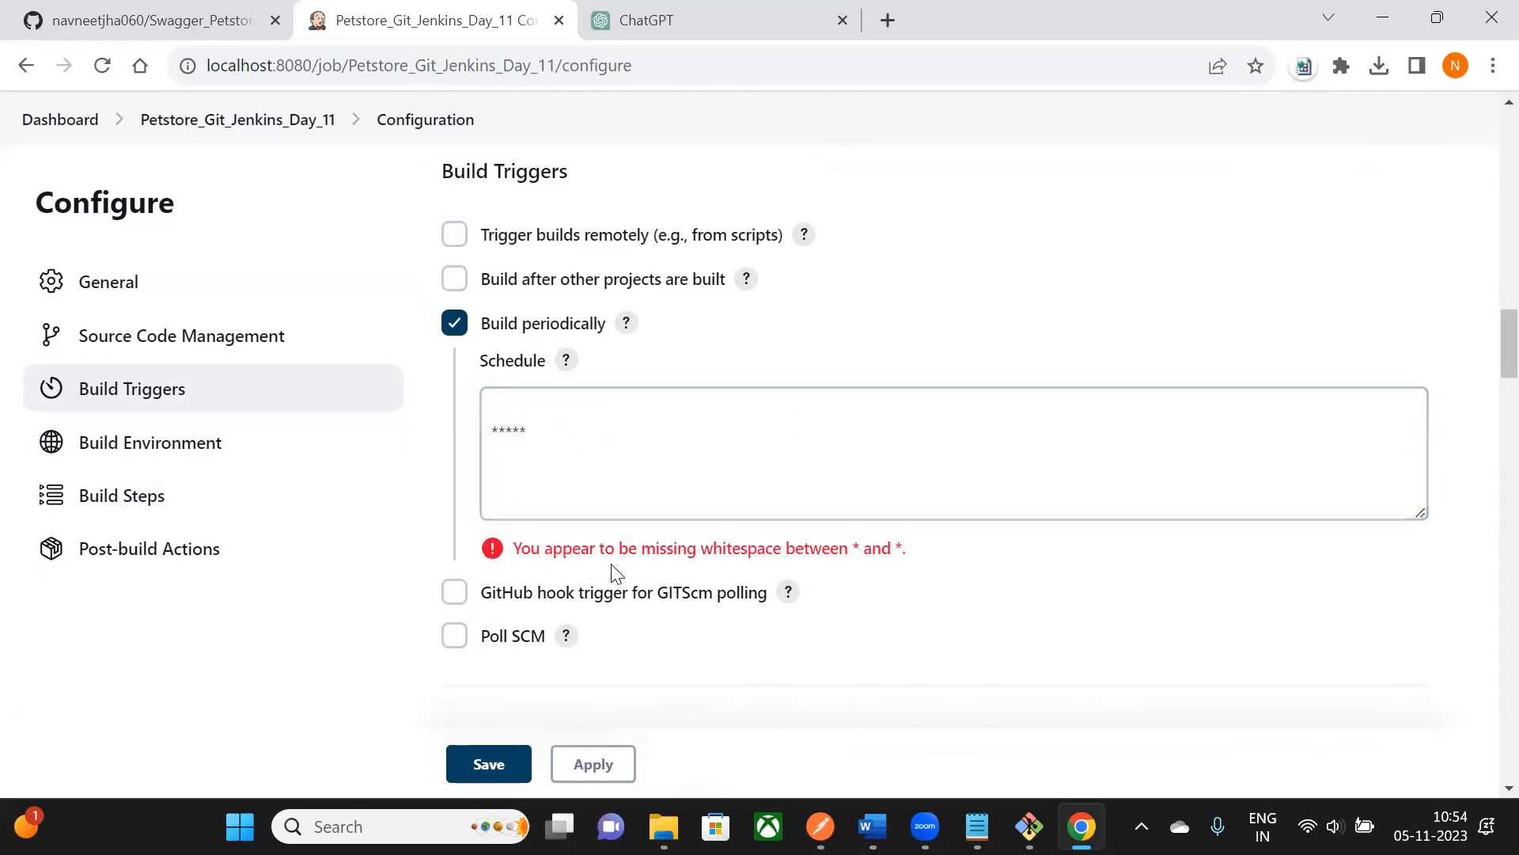
left_click(542, 433)
left_click_drag(537, 431, 478, 427)
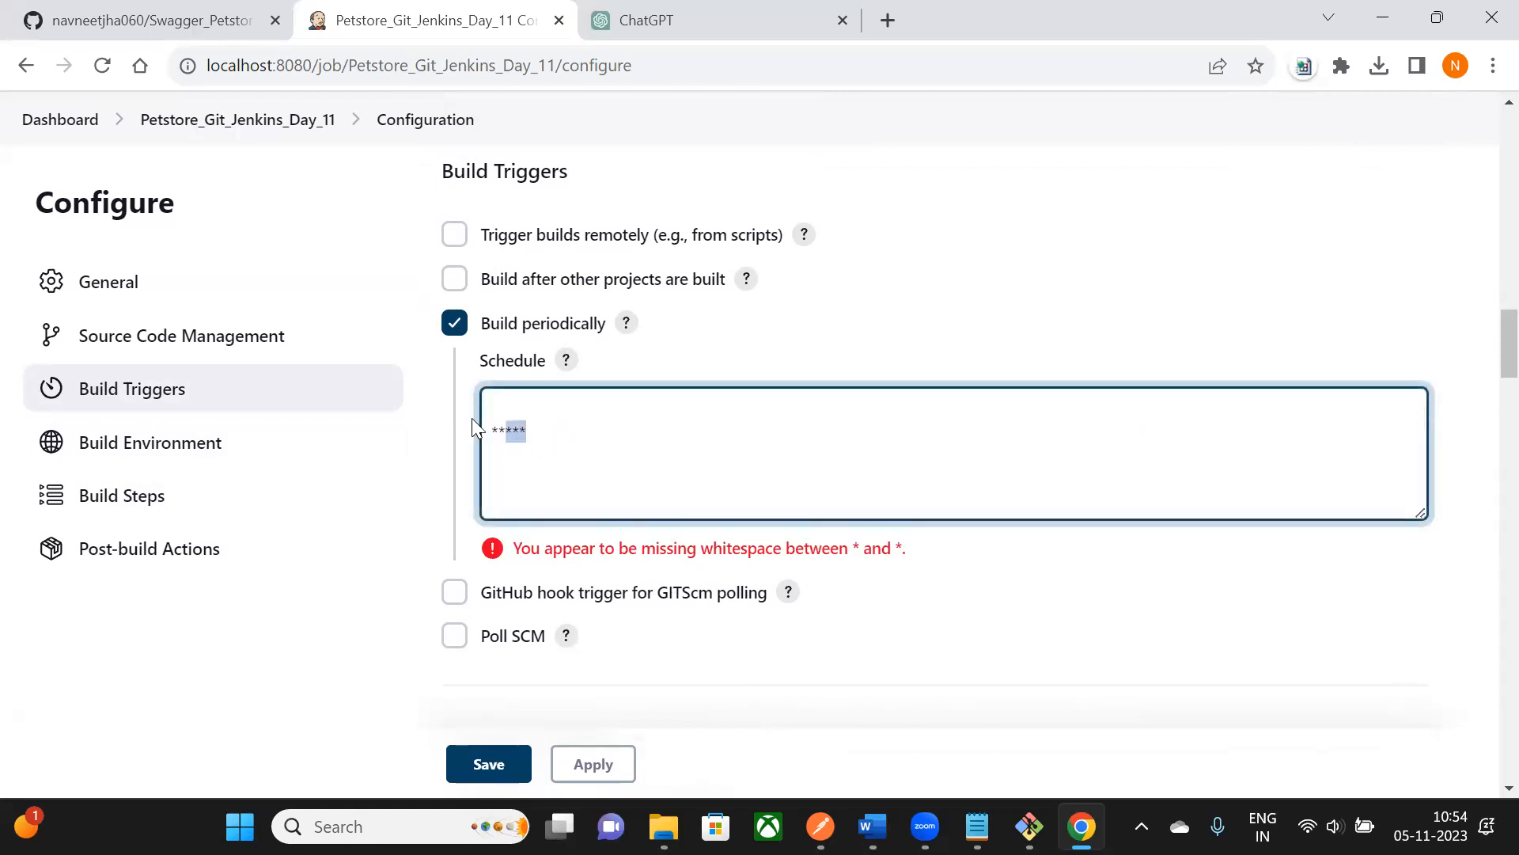
key("BackSpace")
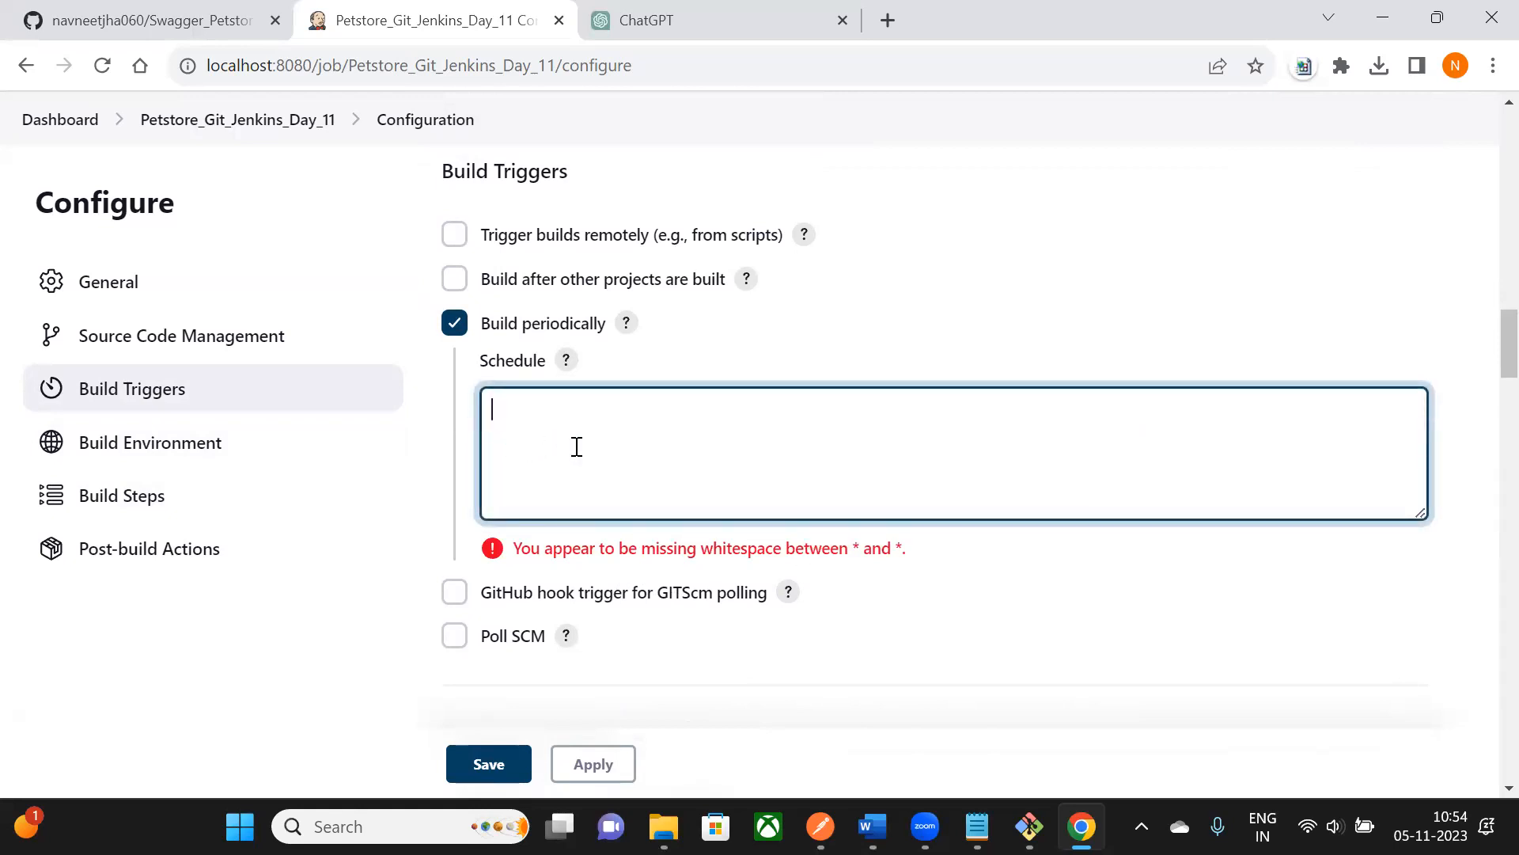
- Copy the every-minute cron expression * * * * * from ChatGPT's answer for the Jenkins schedule
left_click(794, 36)
left_click(557, 726)
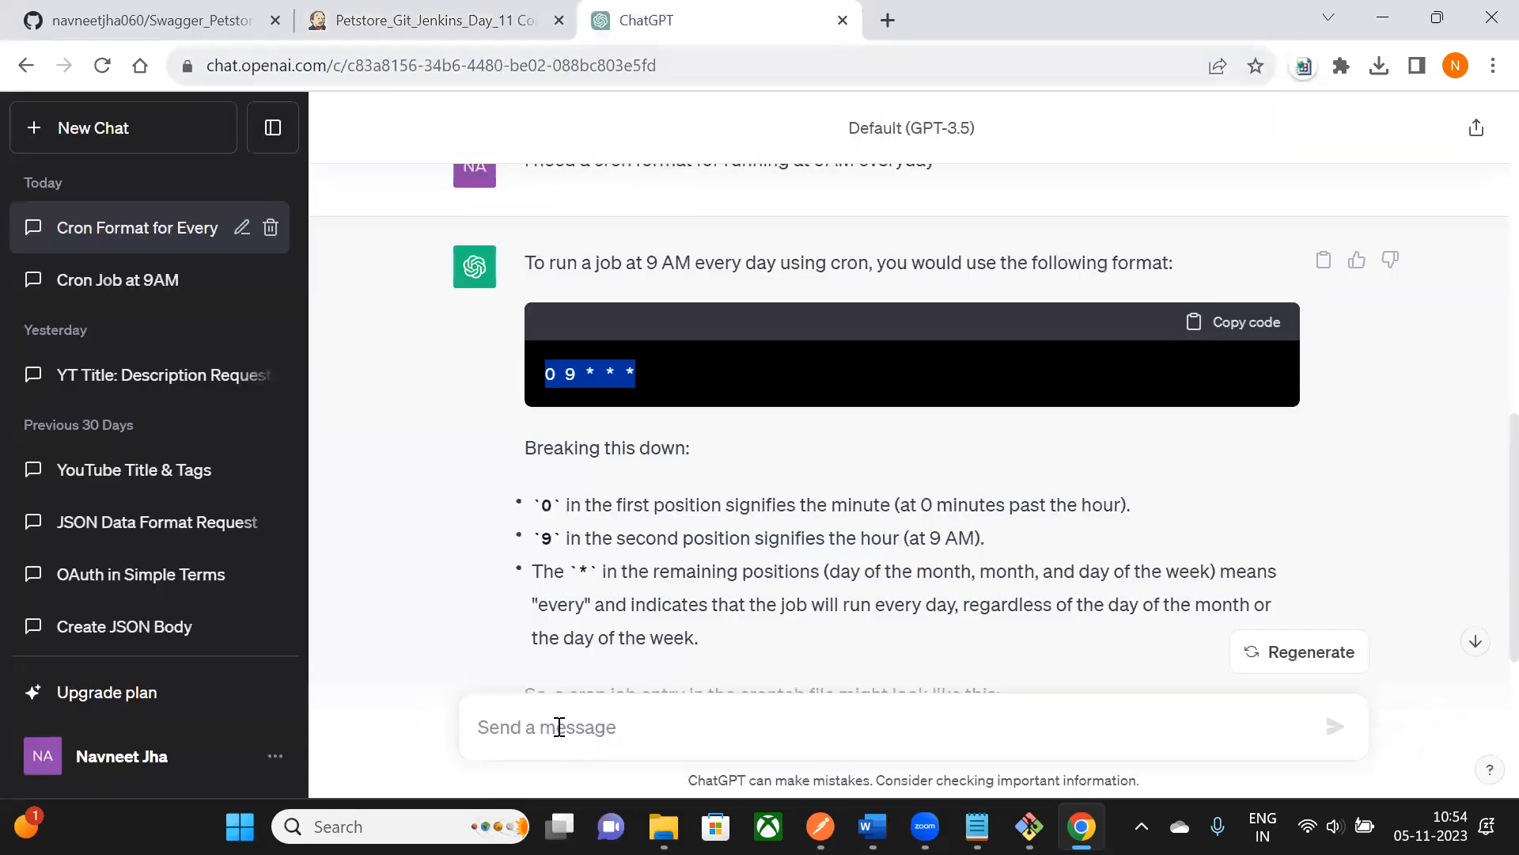
scroll(535, 583, "up", 5)
scroll(535, 582, "up", 4)
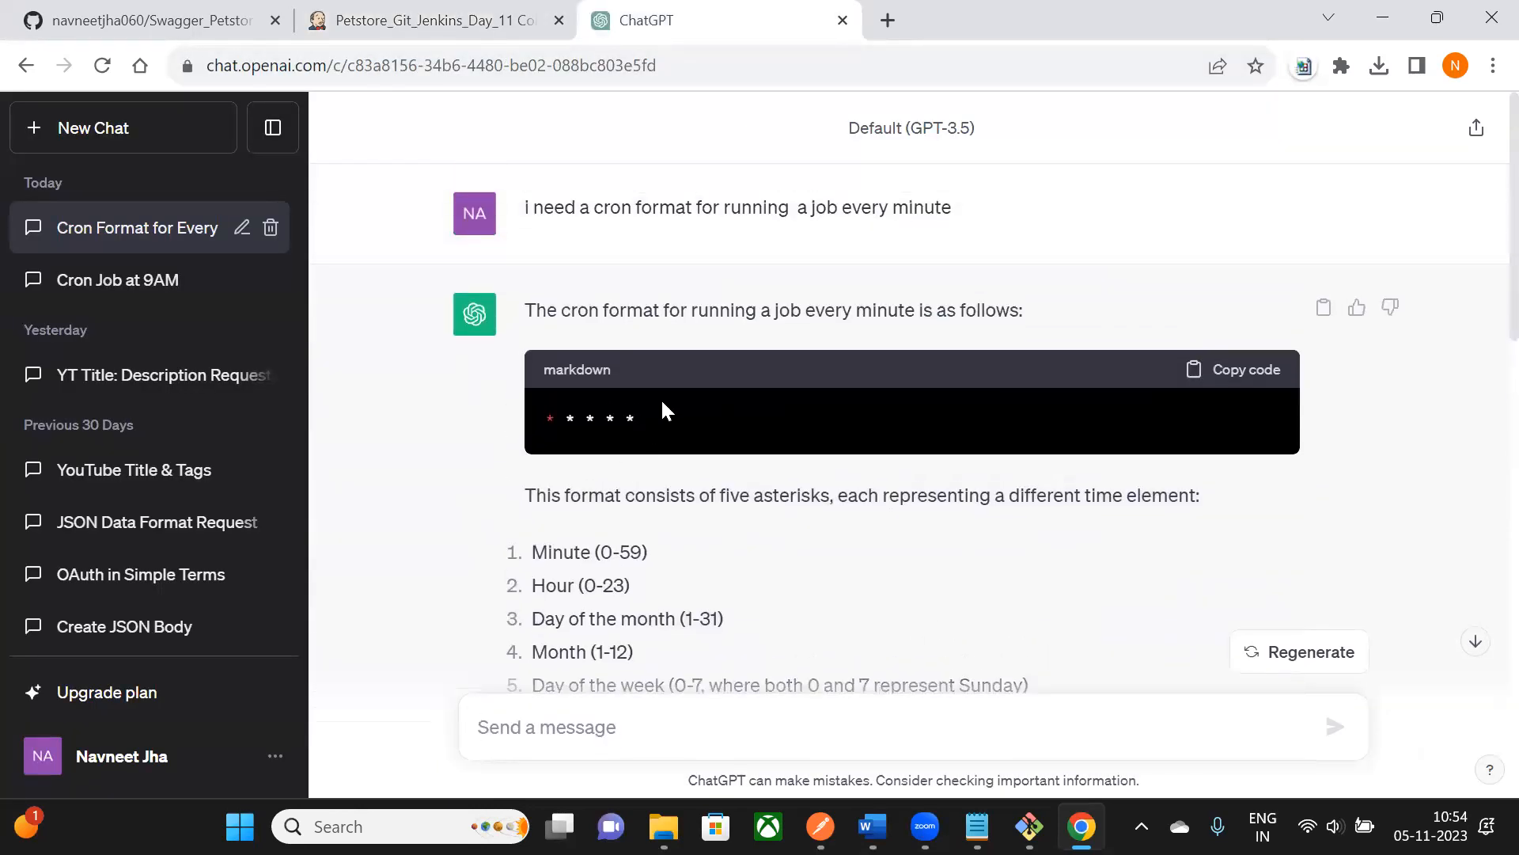
left_click(1277, 380)
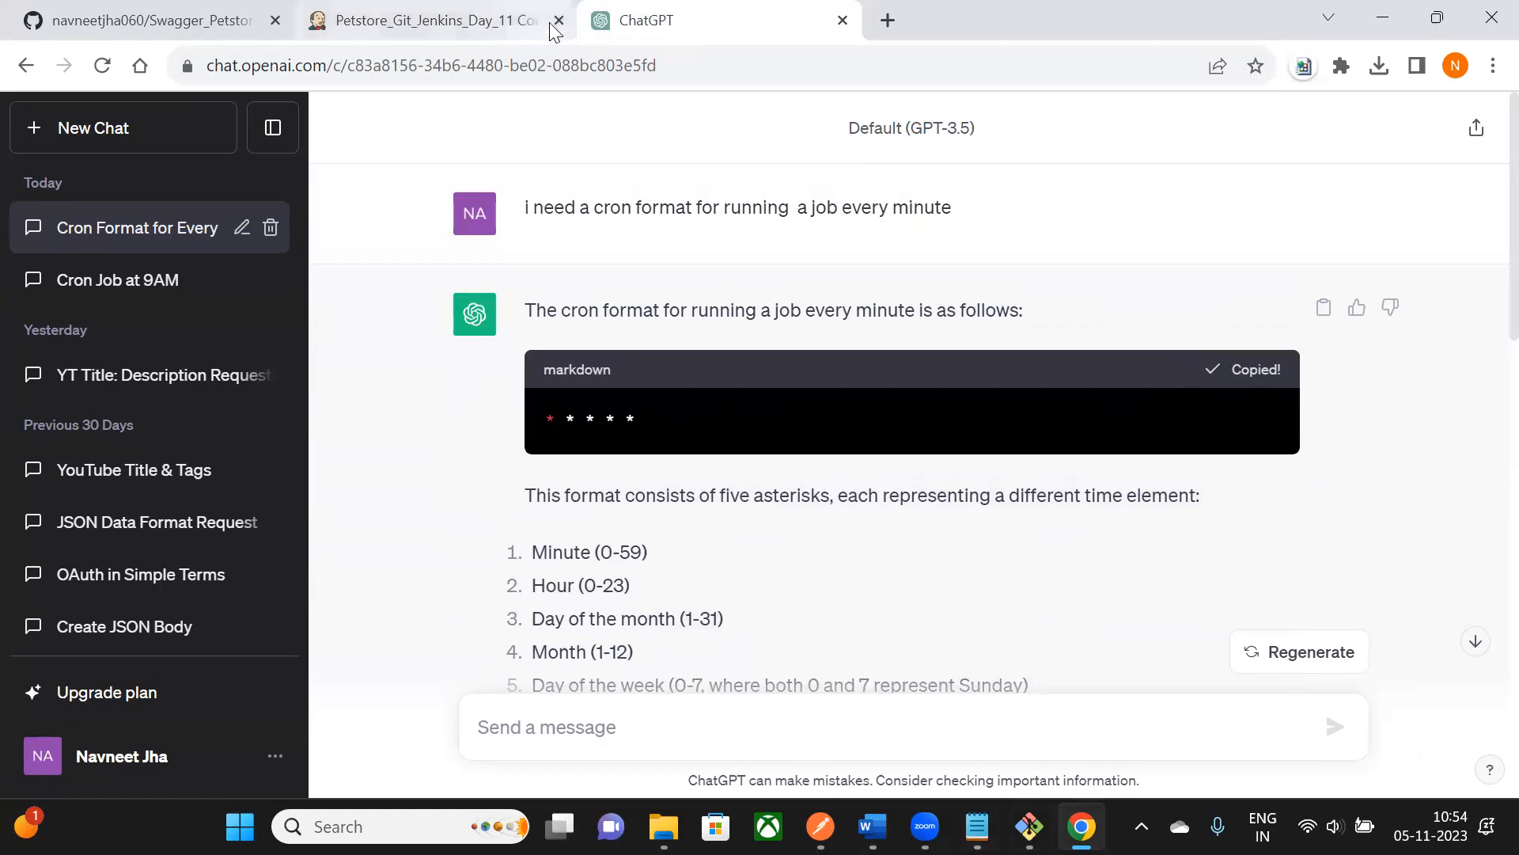
left_click(463, 20)
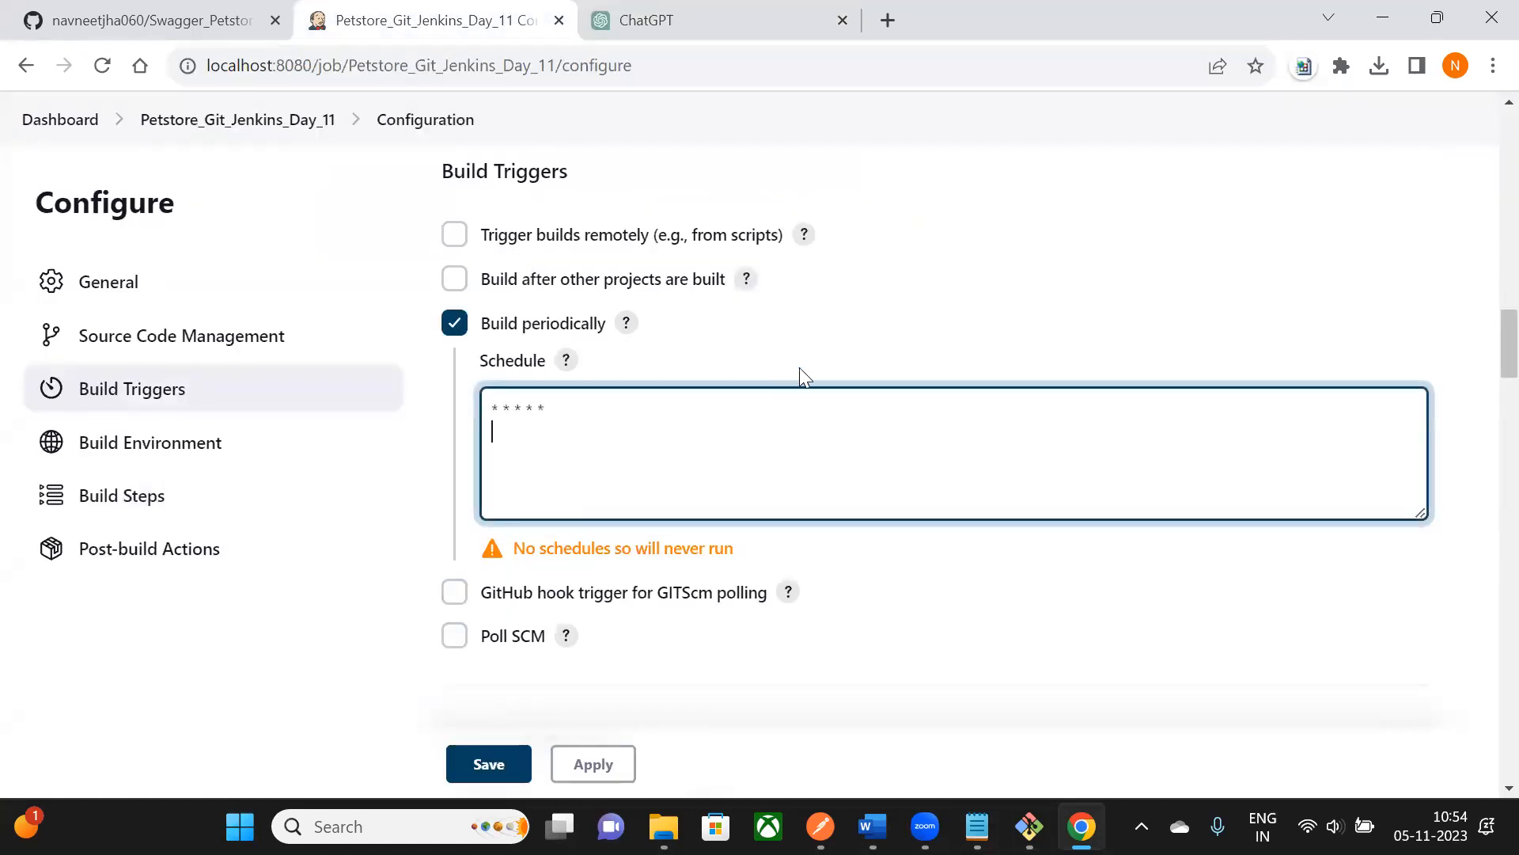
- Save the * * * * * schedule despite its warning, then check build #4 in Build History
left_click(841, 342)
left_click_drag(593, 548, 805, 574)
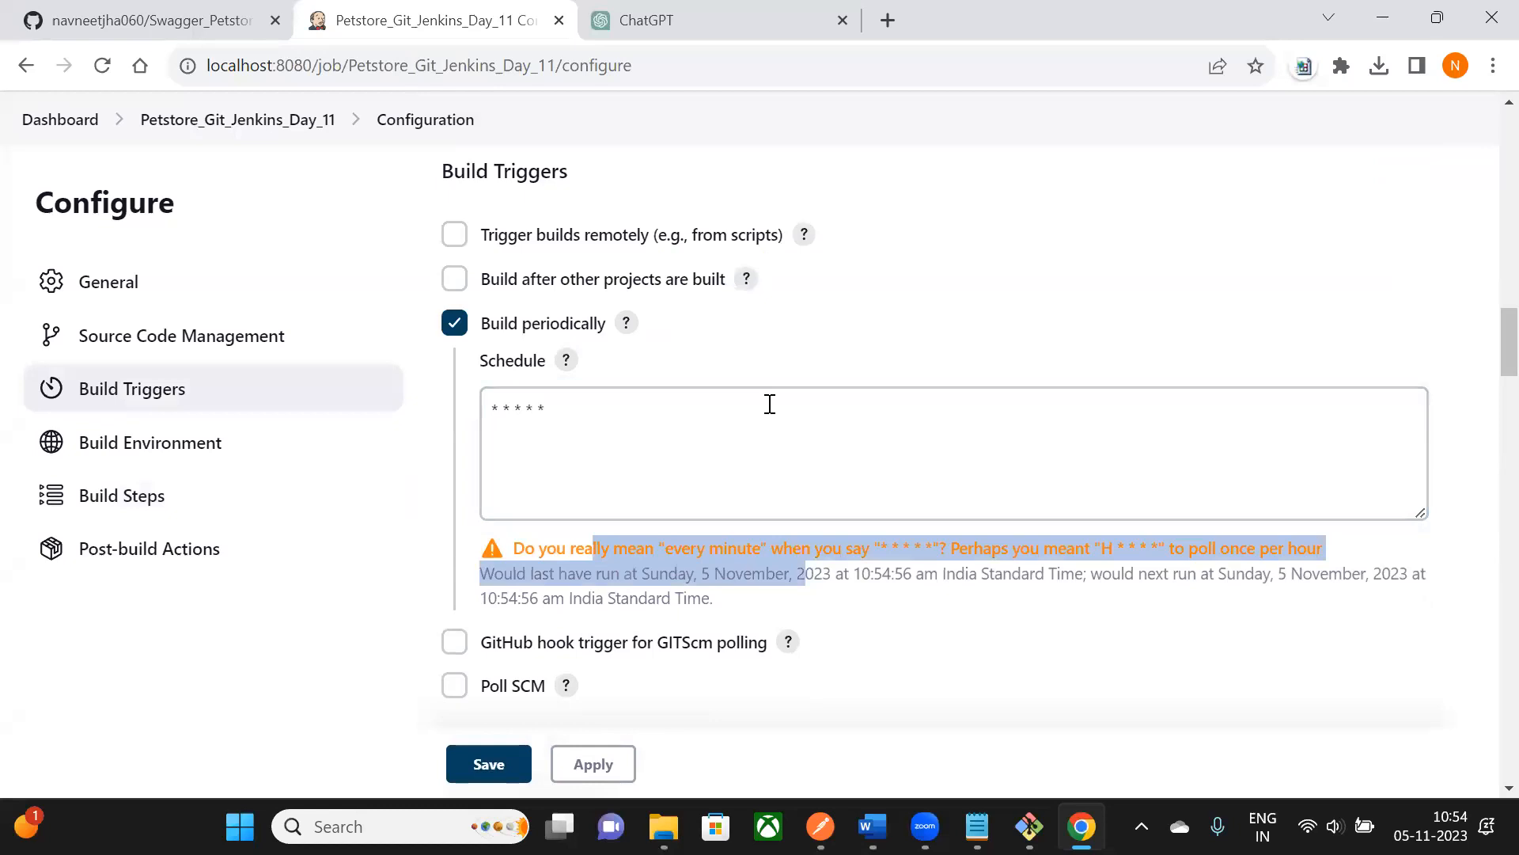
scroll(769, 403, "down", 9)
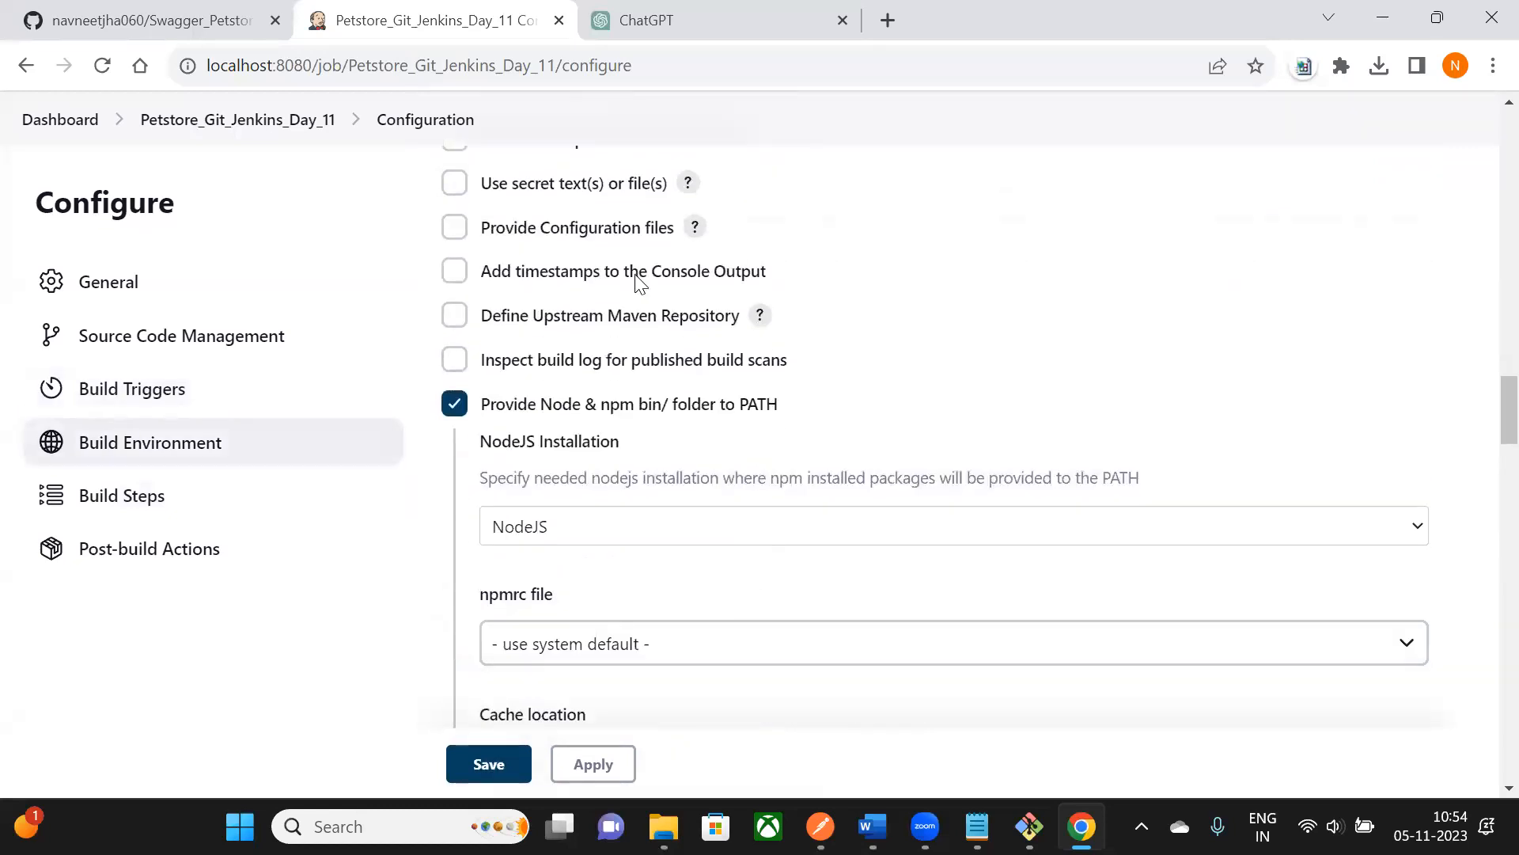
left_click(488, 763)
scroll(322, 366, "down", 3)
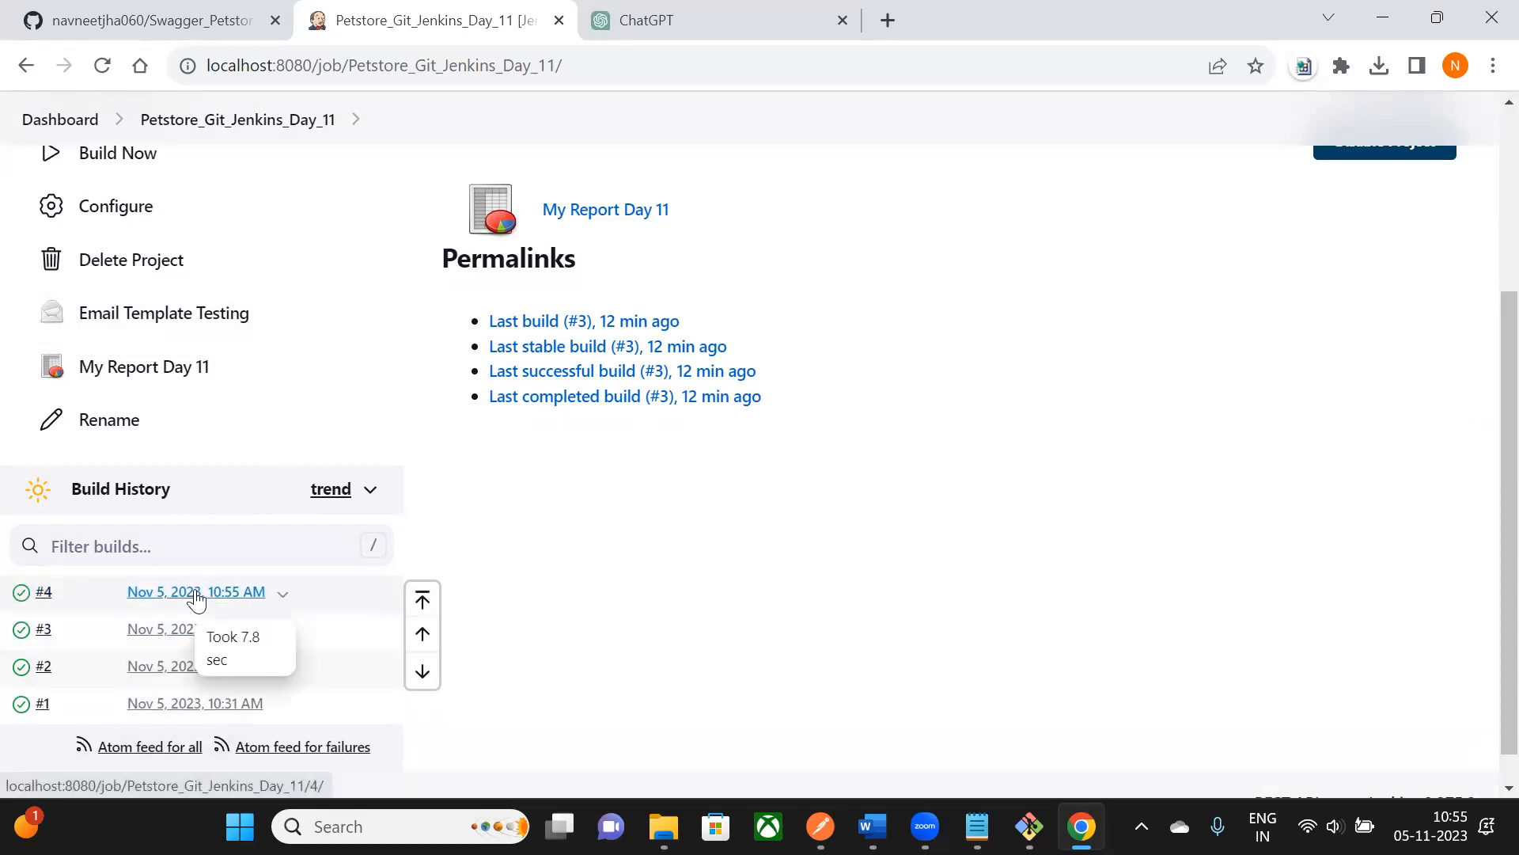
- Open gmail.com in a new browser tab
left_click(883, 26)
type("na")
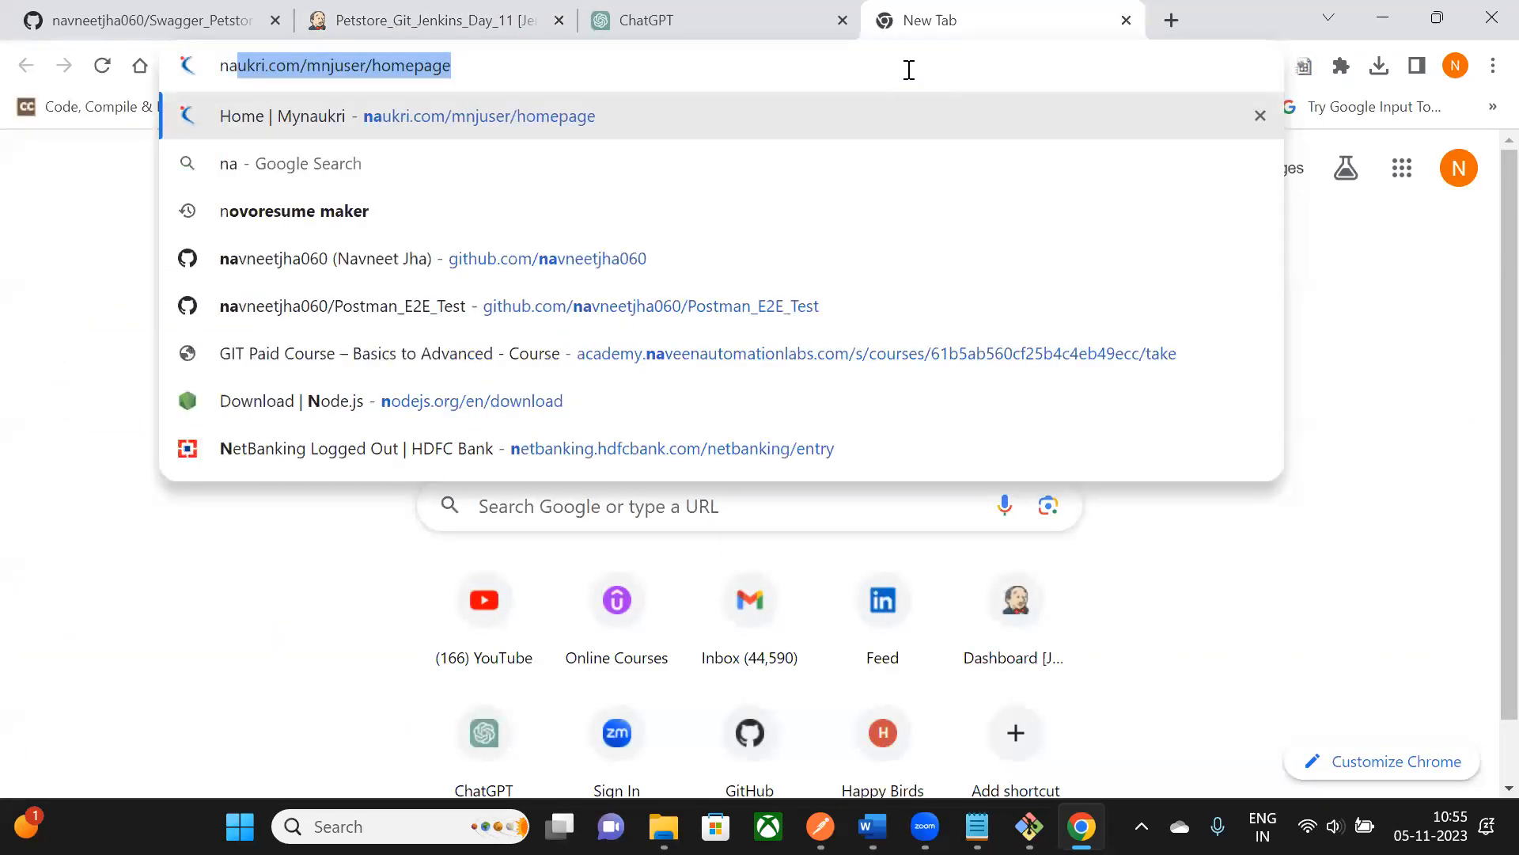
type("v")
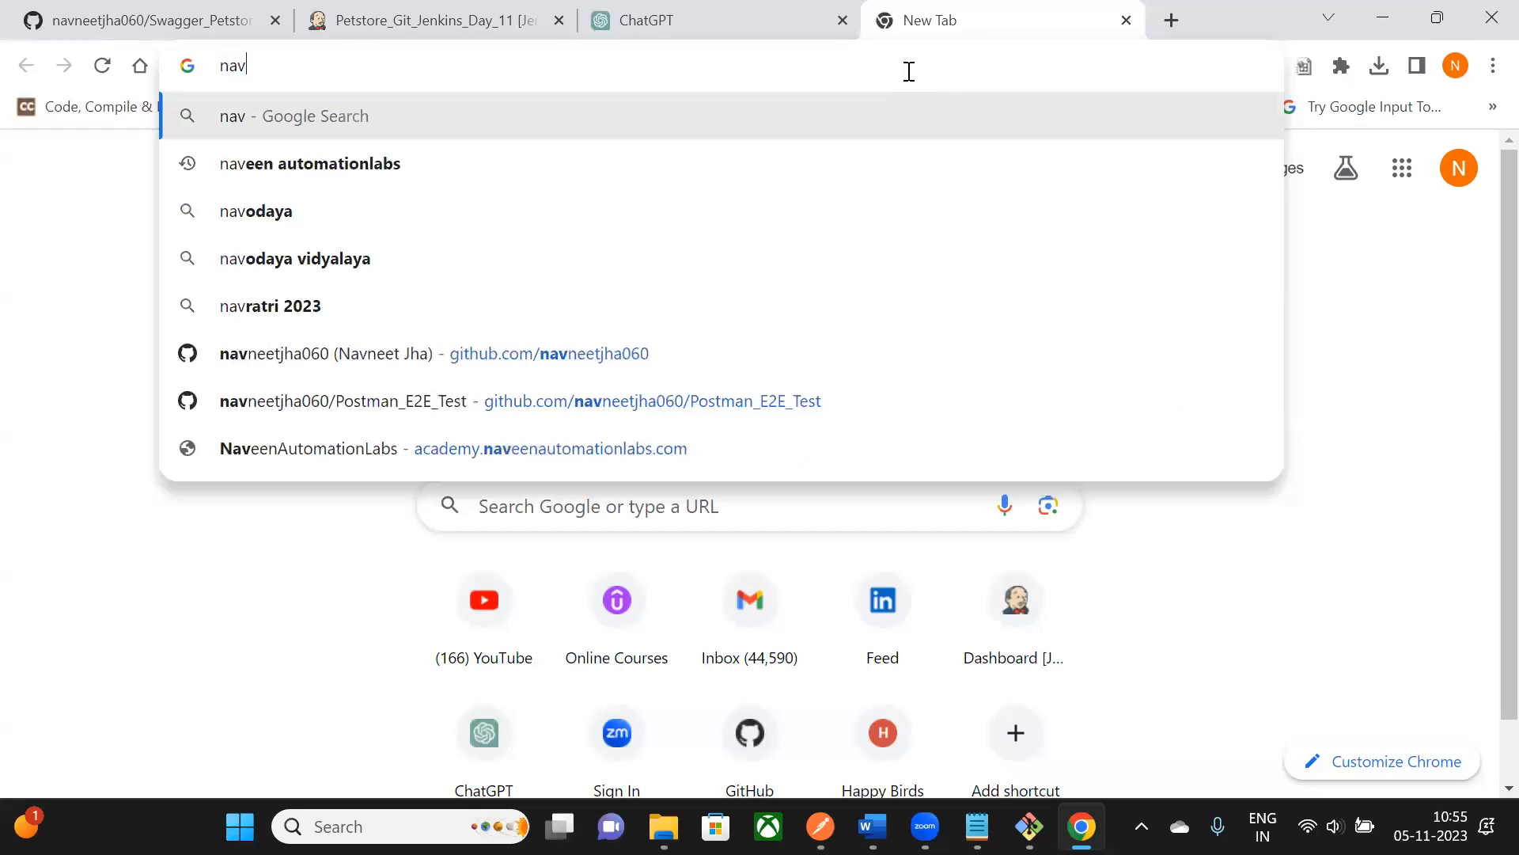
key("BackSpace")
key("BackSpace")
key("BackSpace")
type("gm")
key("Return")
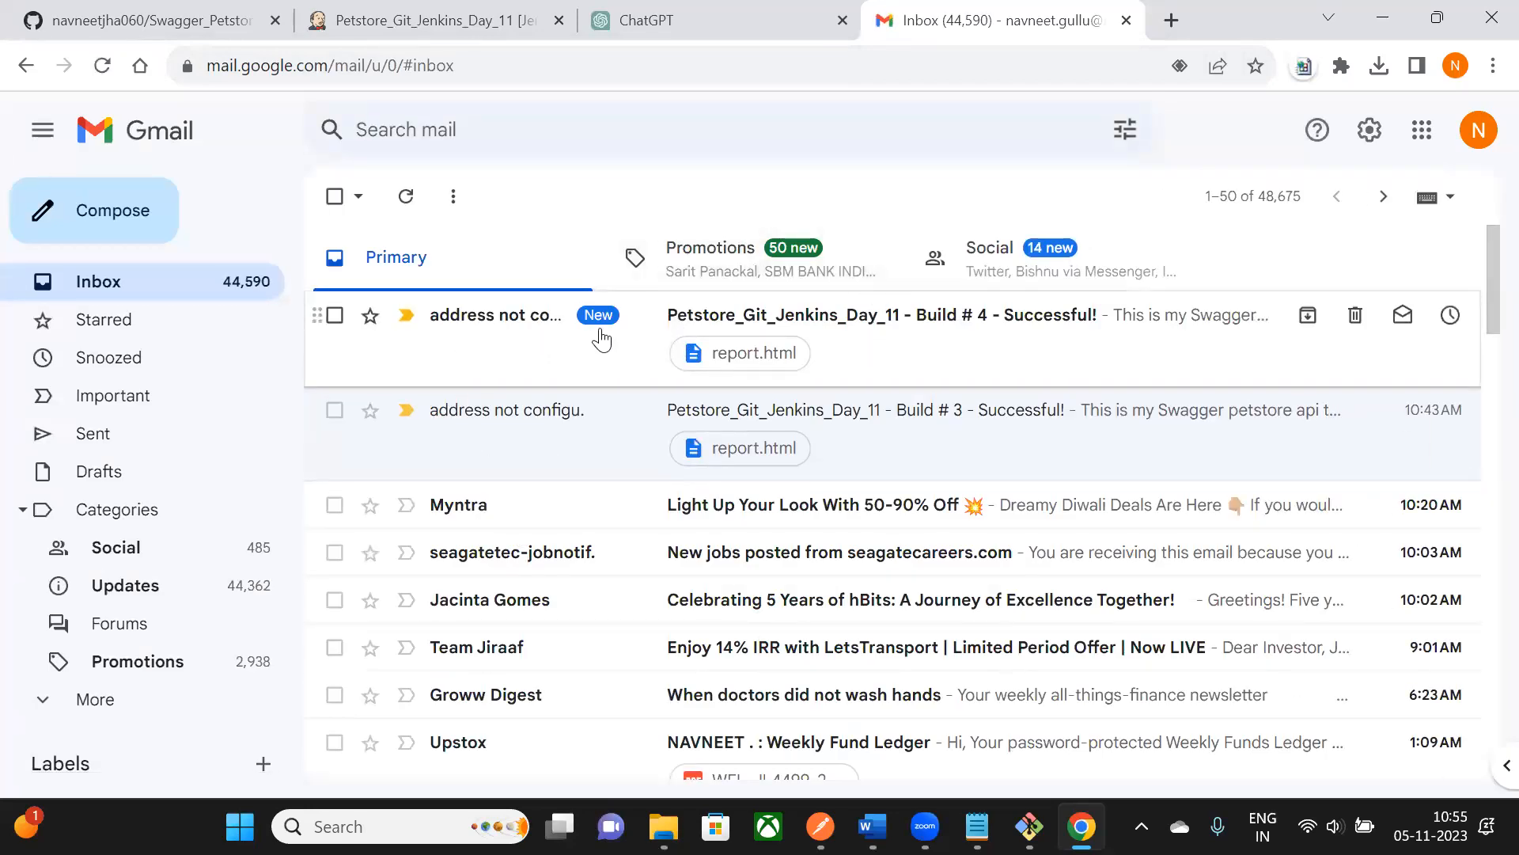
- Read the Build # 4 - Successful! email with report.html attached, then return to Jenkins
left_click(946, 349)
left_click_drag(752, 265, 882, 300)
scroll(613, 352, "down", 1)
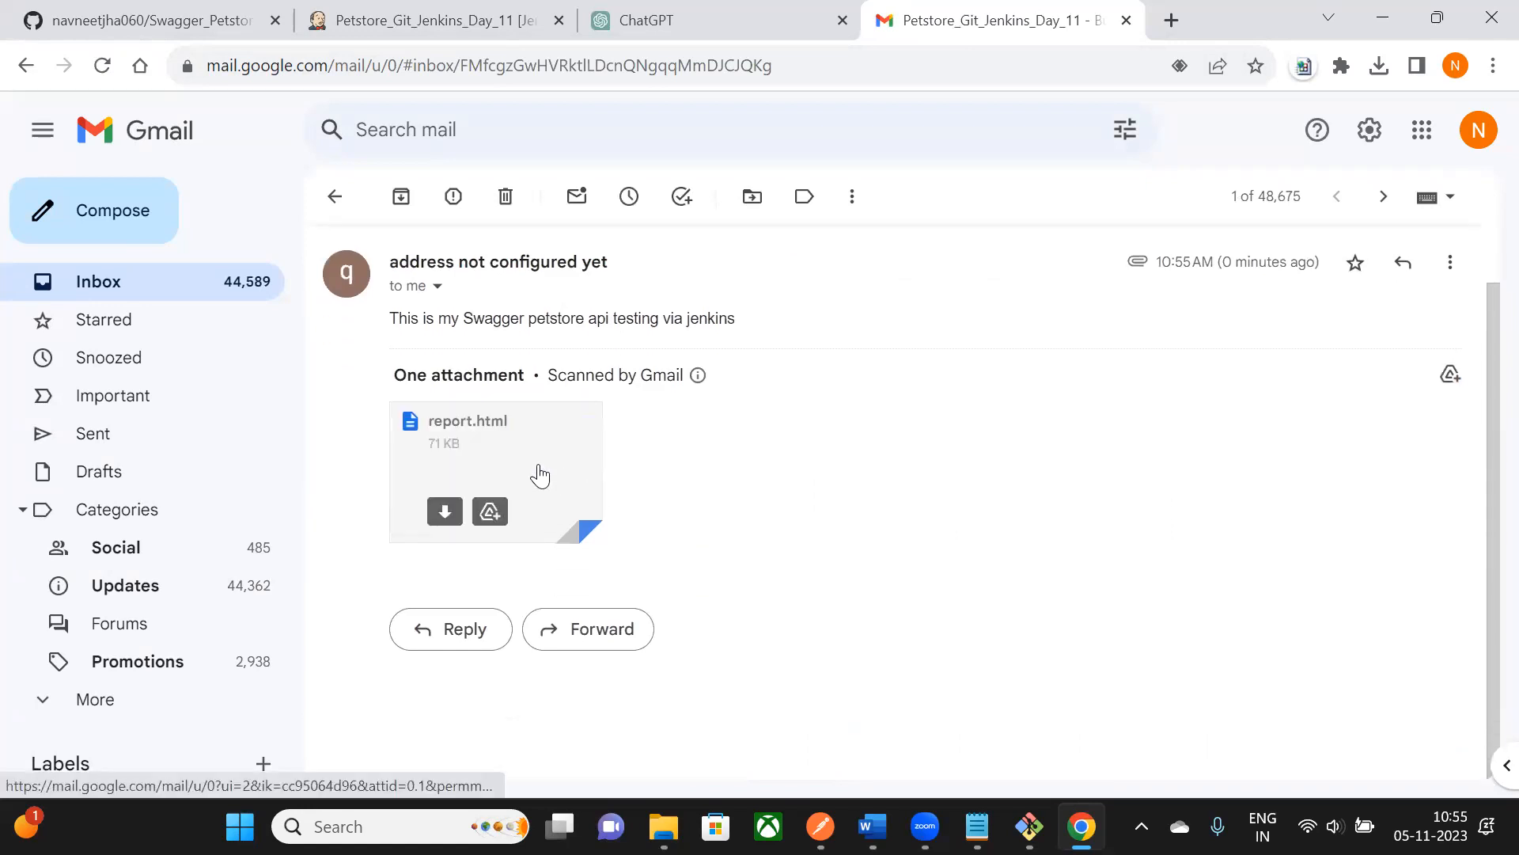
scroll(540, 475, "up", 1)
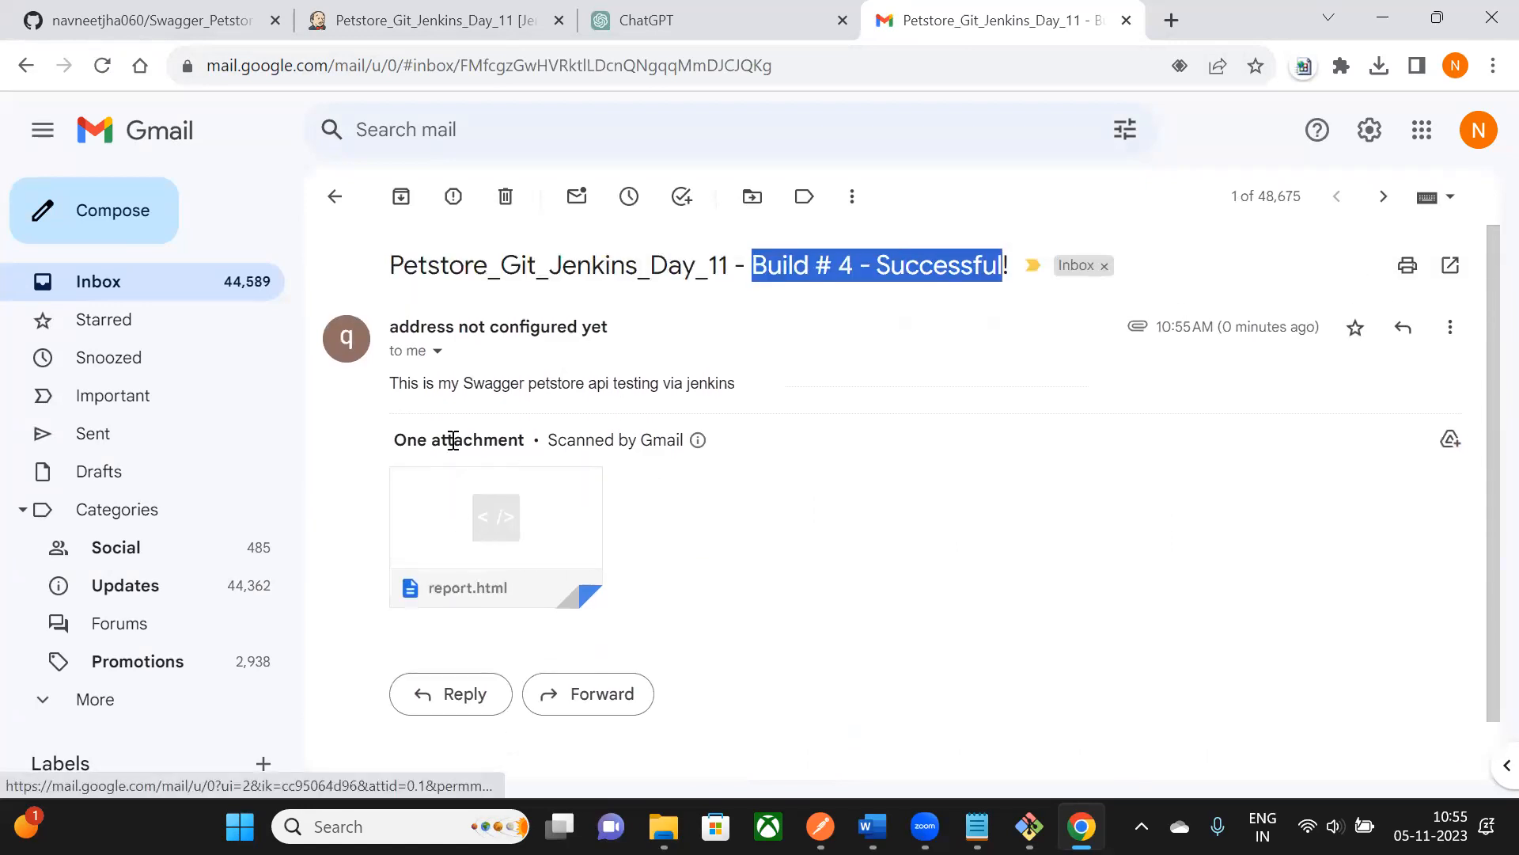
left_click(335, 196)
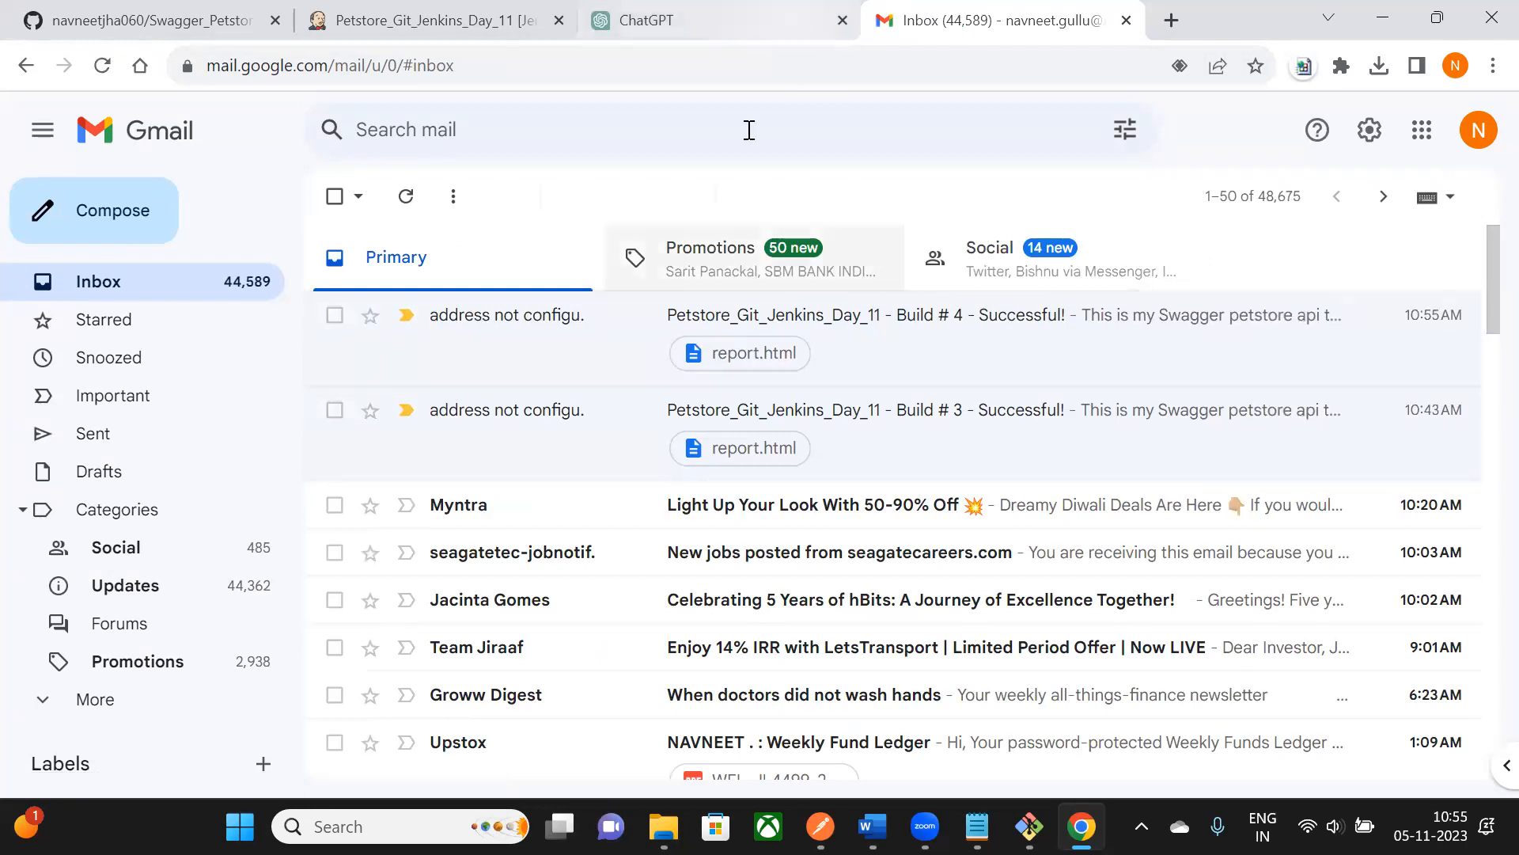
left_click(429, 30)
mouse_move(41, 514)
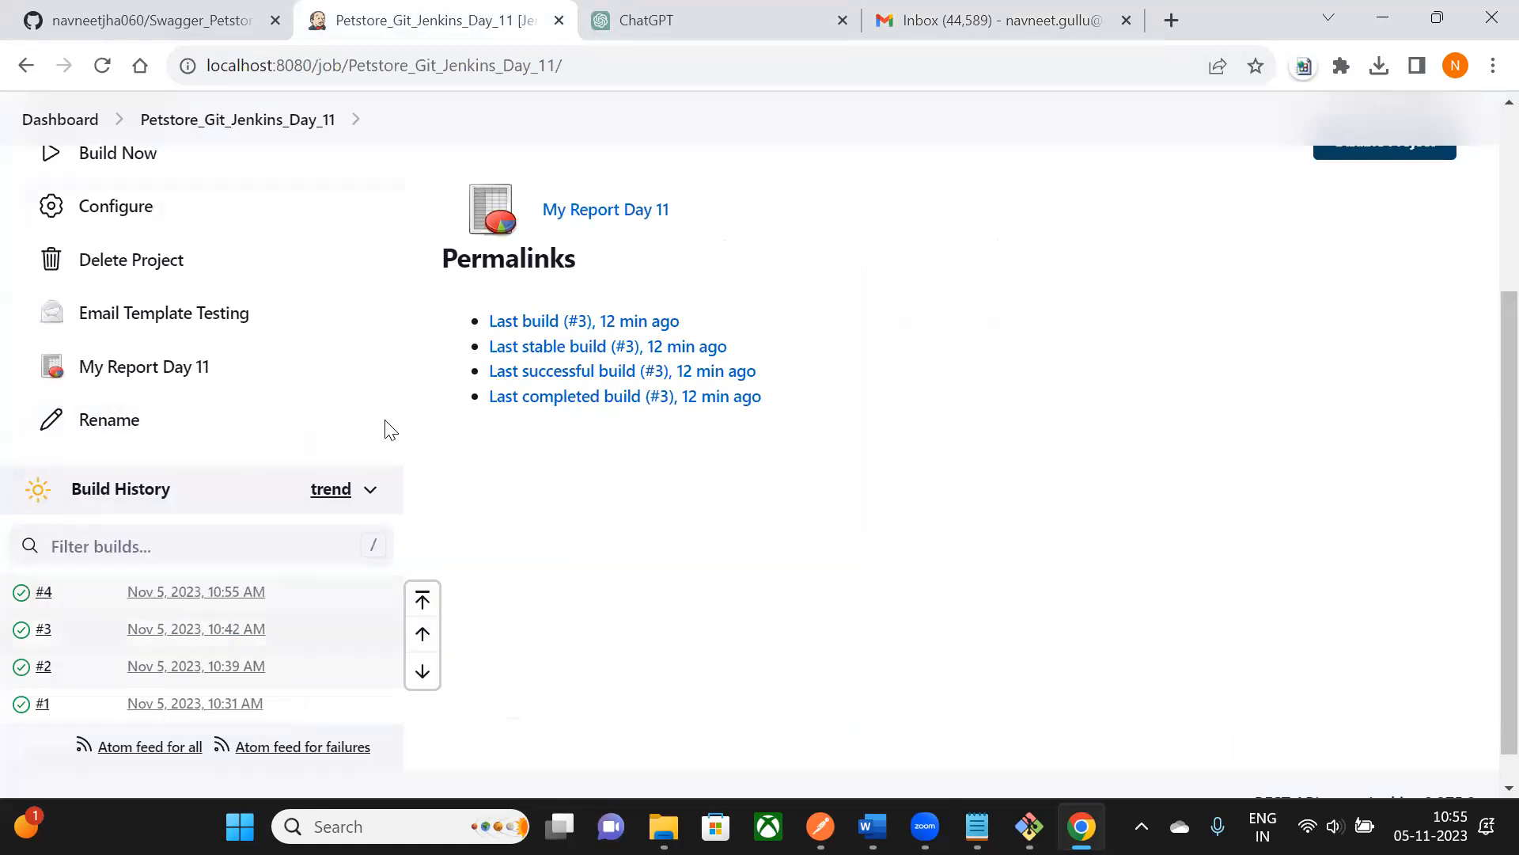
- Open the Petstore_Git_Jenkins_Day_11 job's configuration page
scroll(171, 403, "down", 1)
scroll(176, 409, "up", 2)
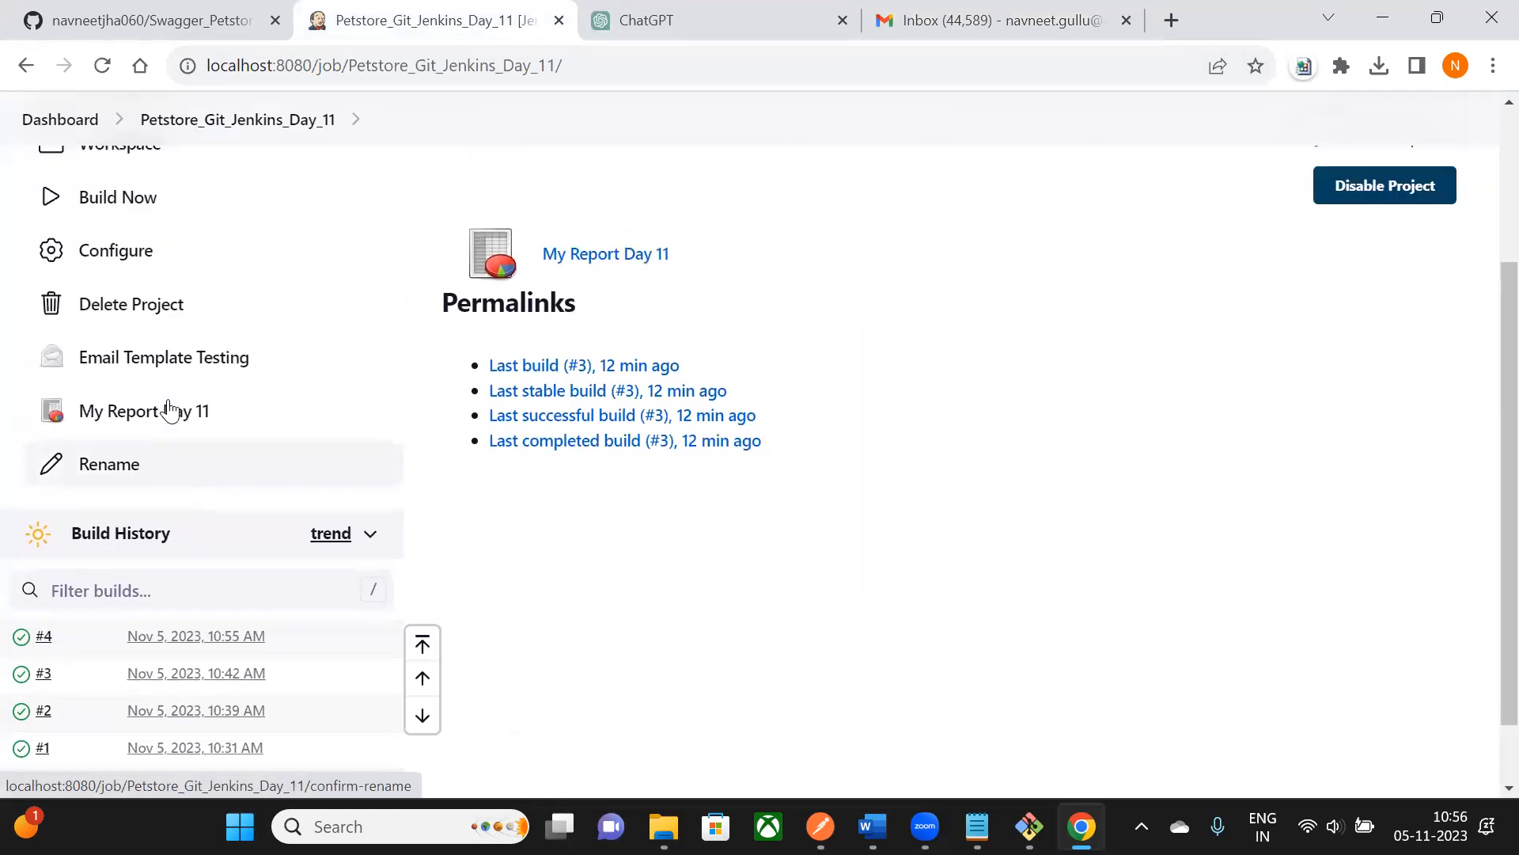
scroll(181, 372, "down", 2)
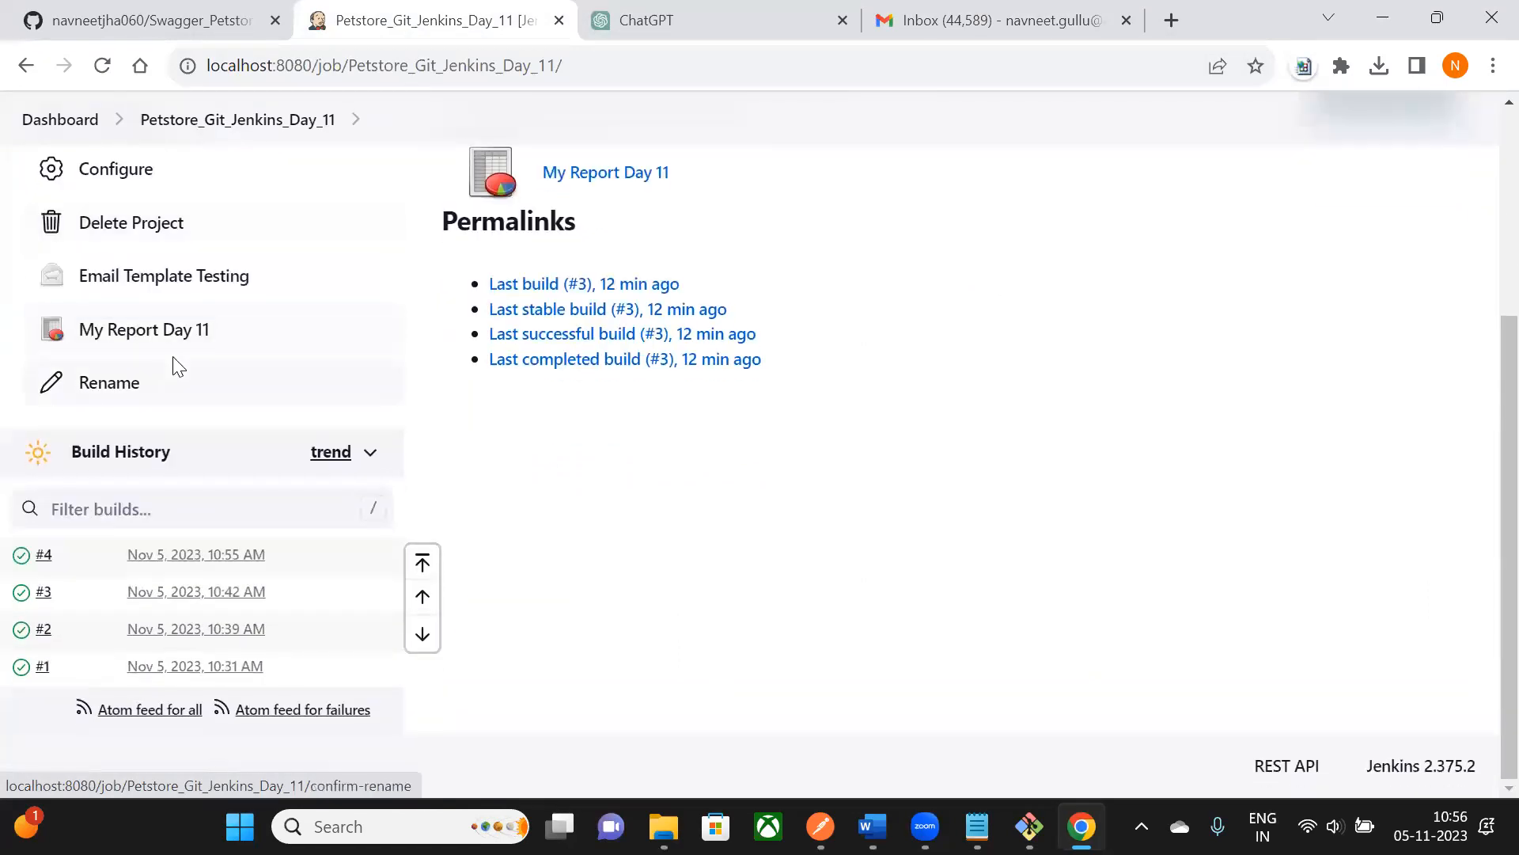
scroll(176, 363, "up", 2)
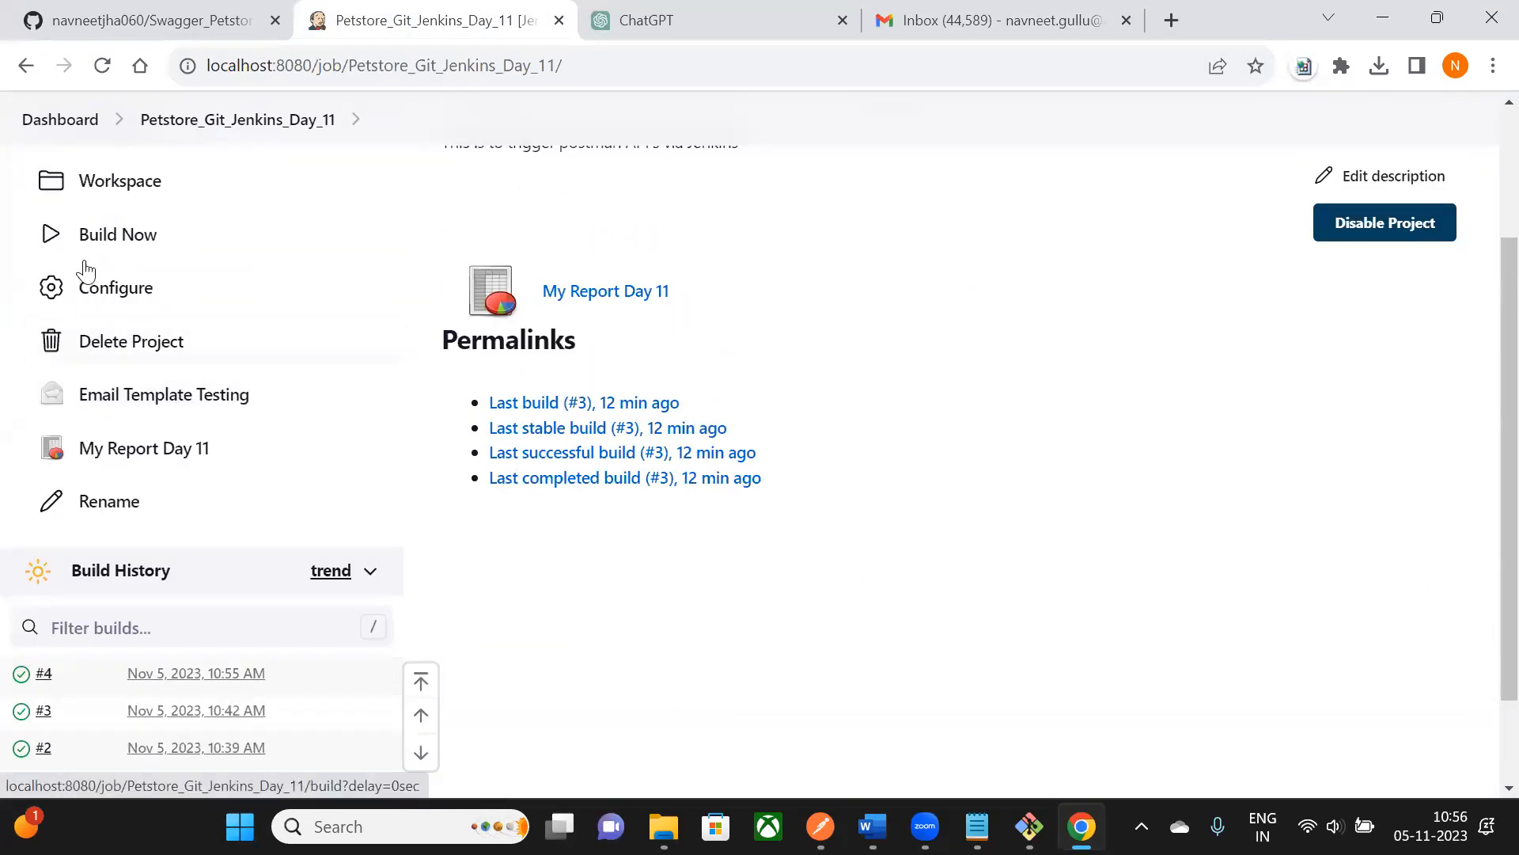
scroll(106, 523, "down", 2)
scroll(109, 590, "up", 3)
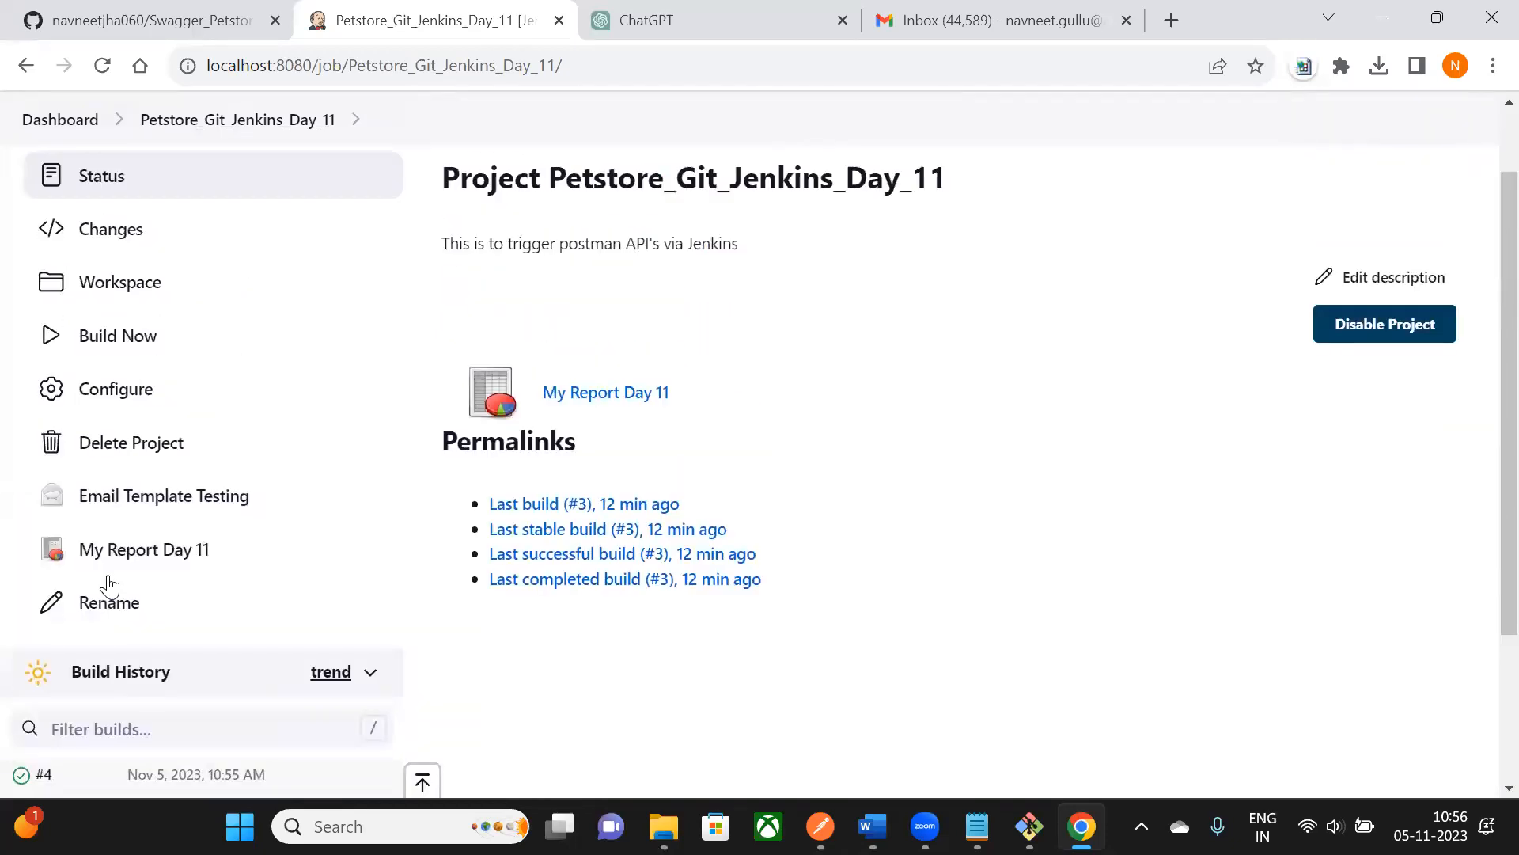
scroll(131, 416, "down", 1)
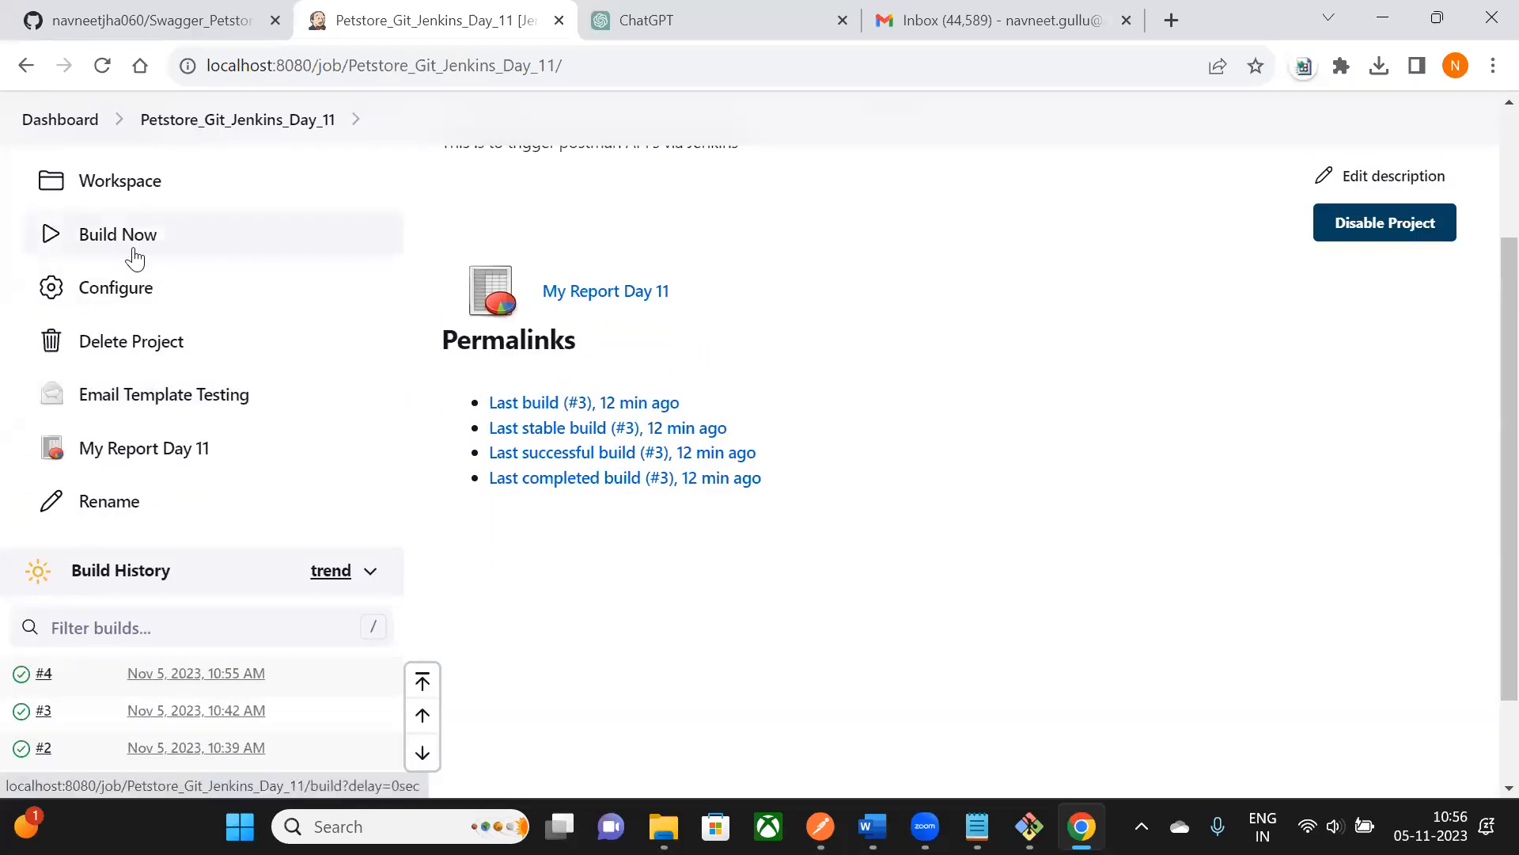
scroll(797, 179, "up", 2)
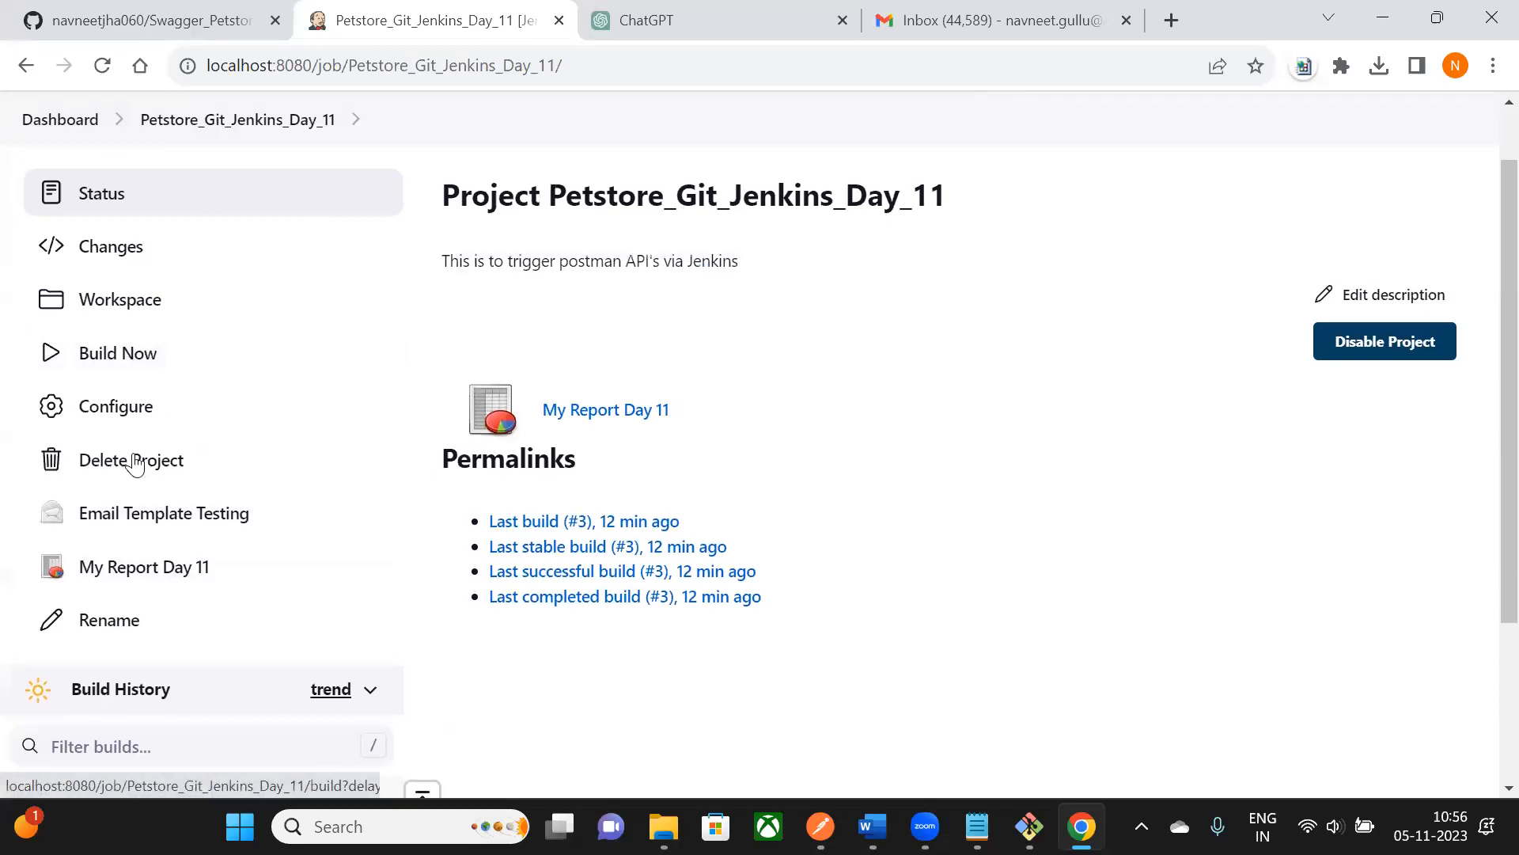
left_click(115, 407)
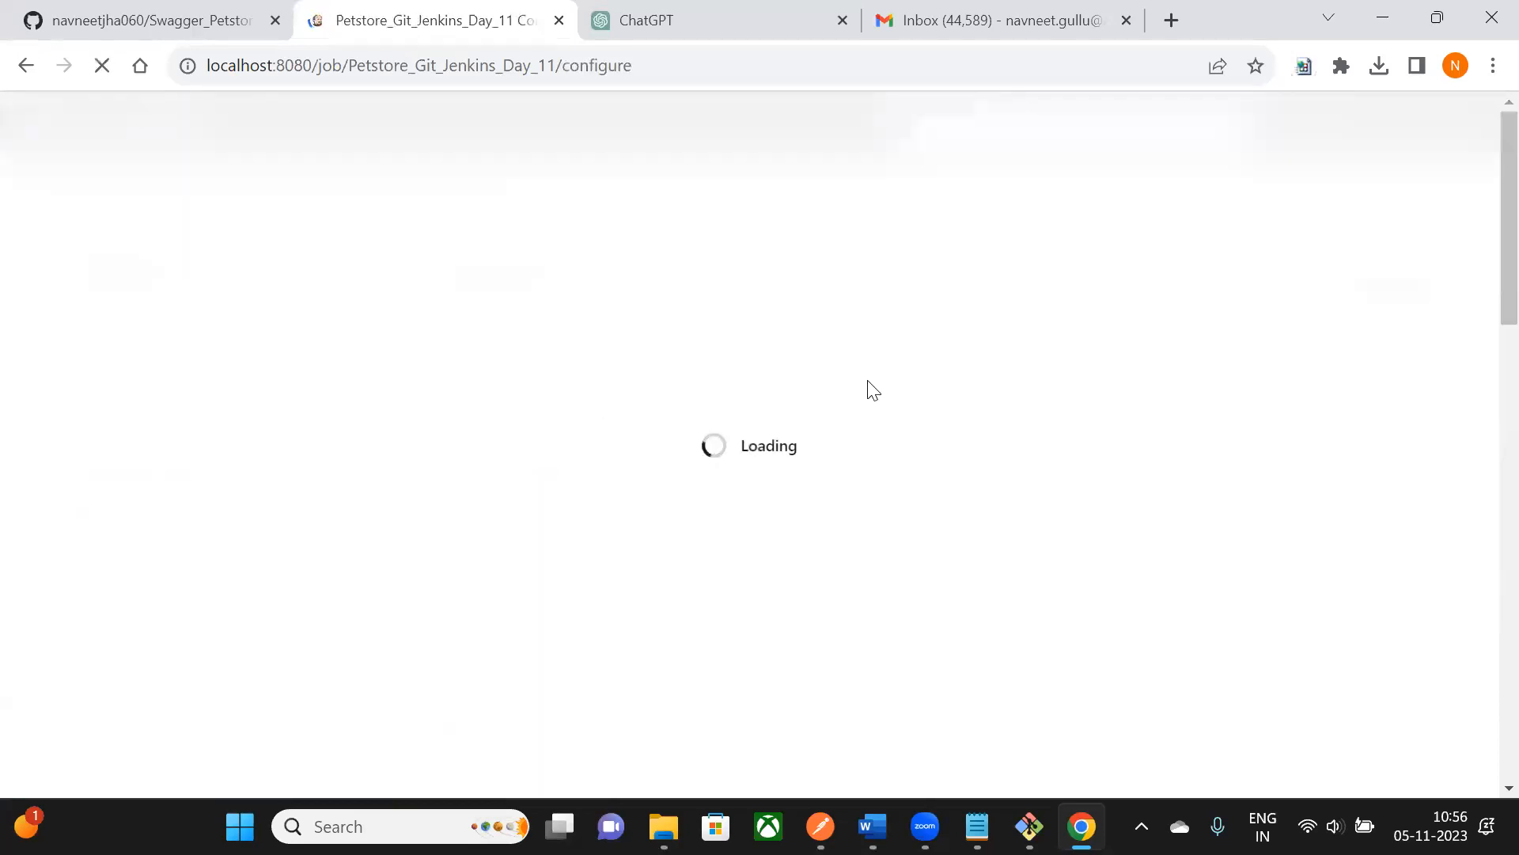
- Untick Build periodically under Build Triggers and save the configuration
scroll(867, 385, "down", 10)
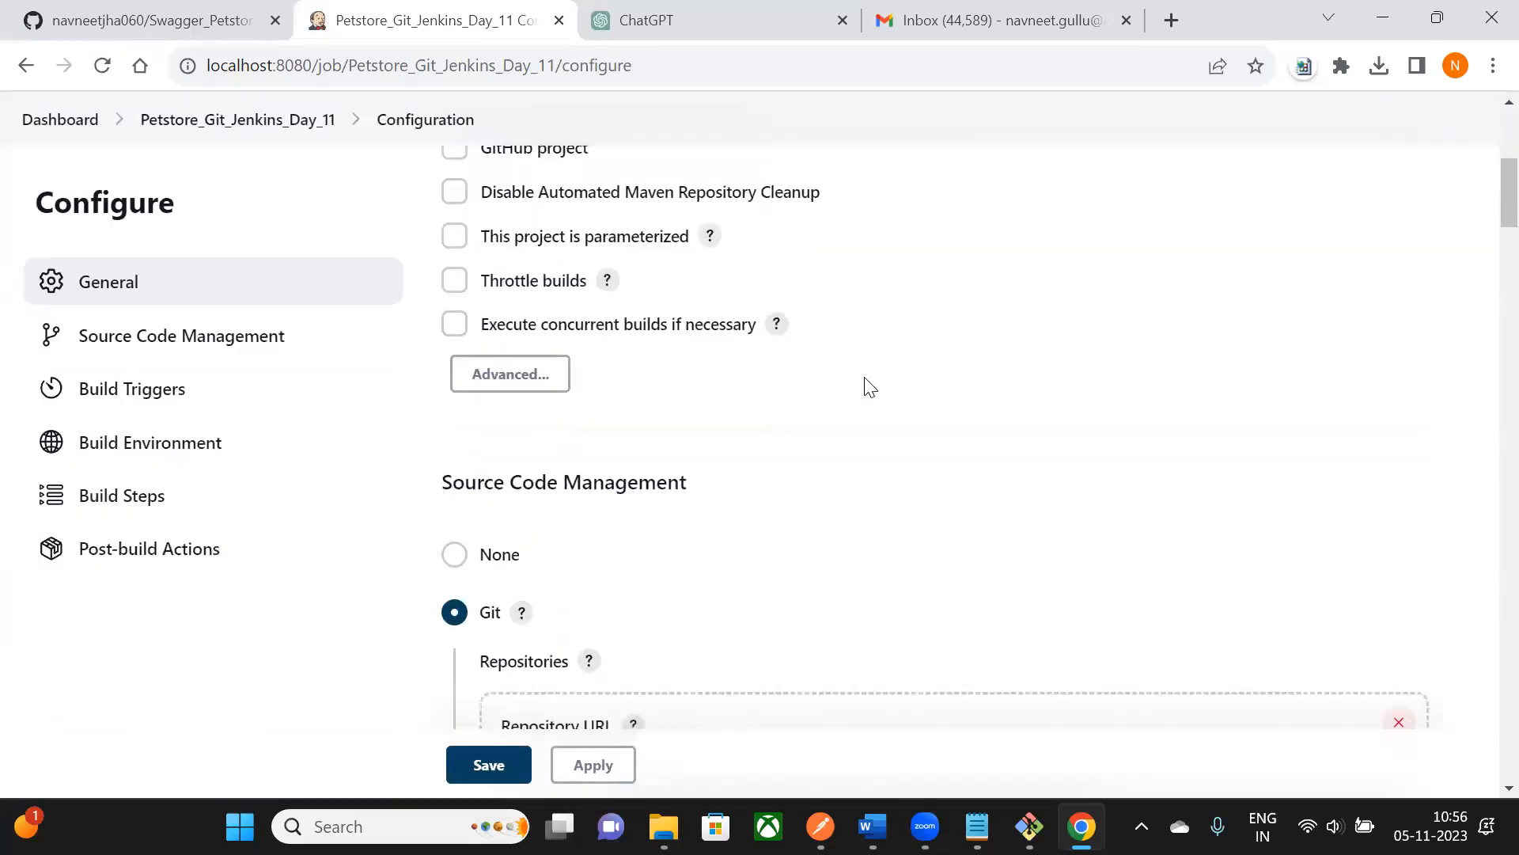
scroll(868, 386, "down", 10)
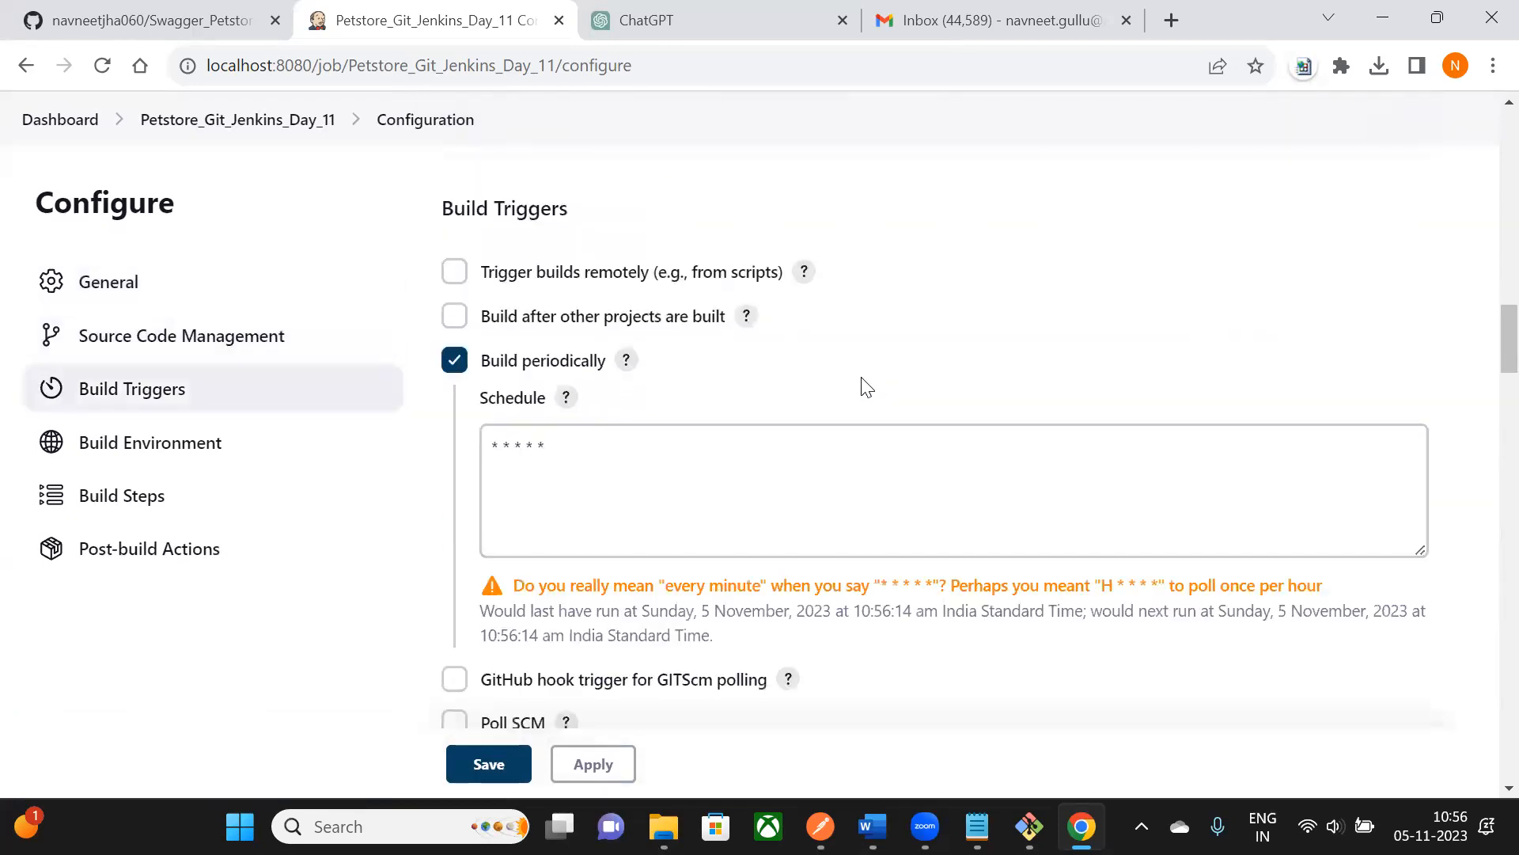
scroll(866, 386, "down", 1)
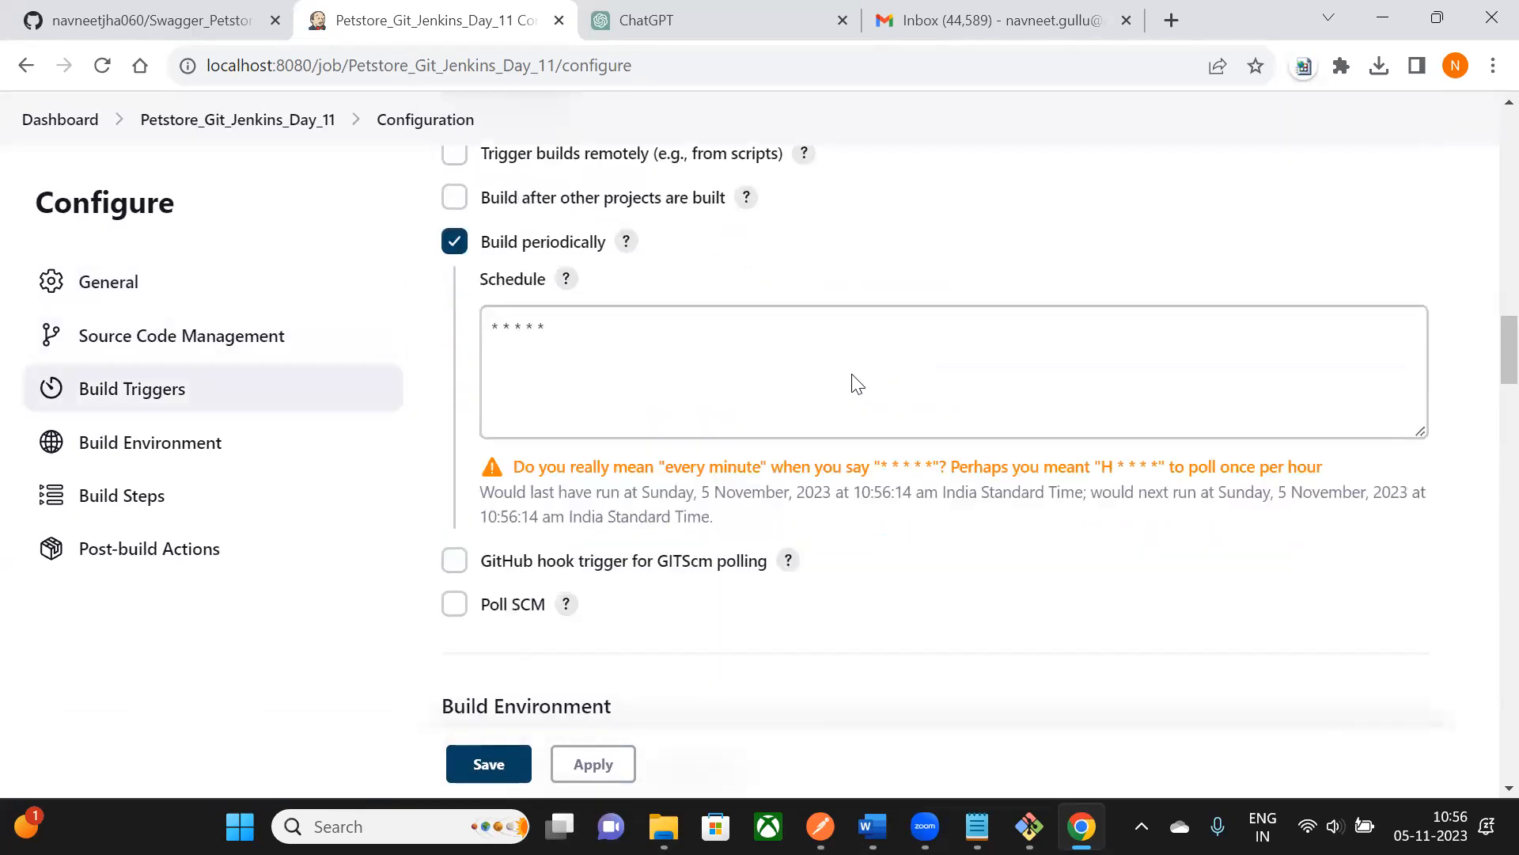
left_click(455, 242)
scroll(456, 285, "down", 4)
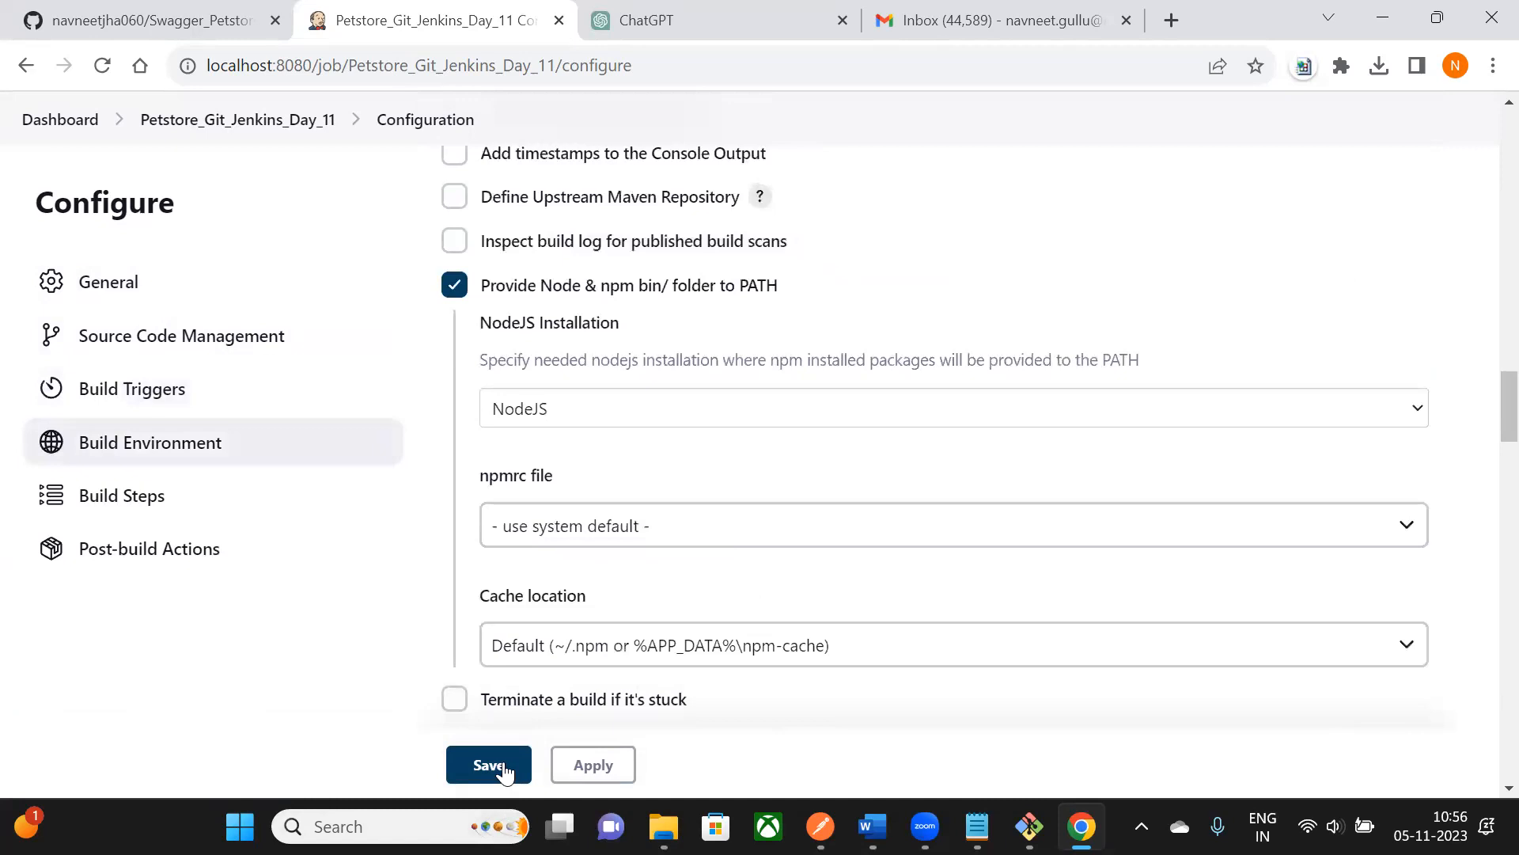
left_click(488, 764)
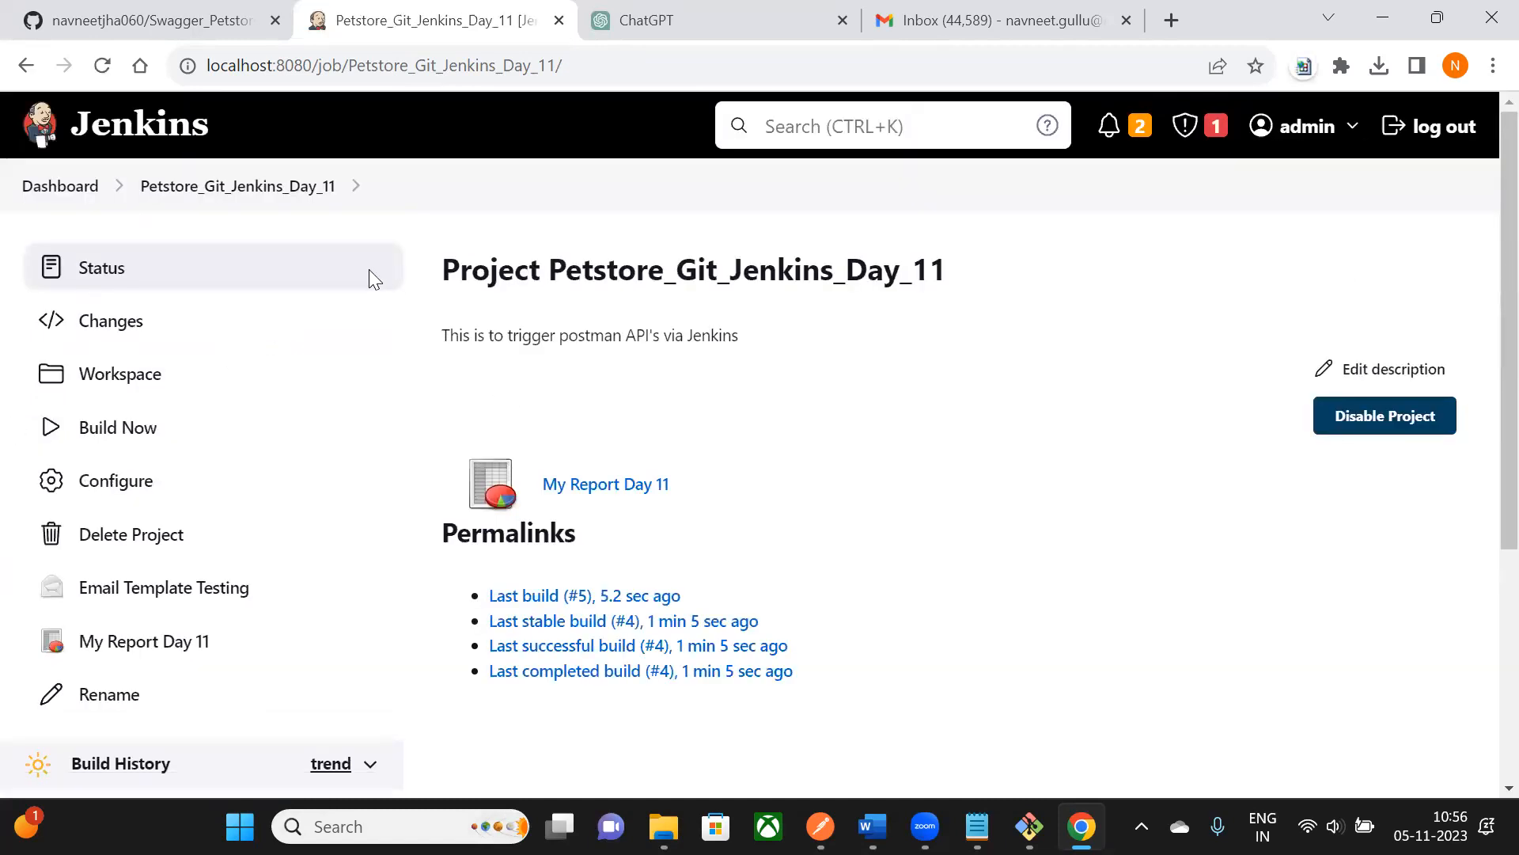
- Check Build History for build #5, then minimize the Chrome window
scroll(54, 577, "down", 5)
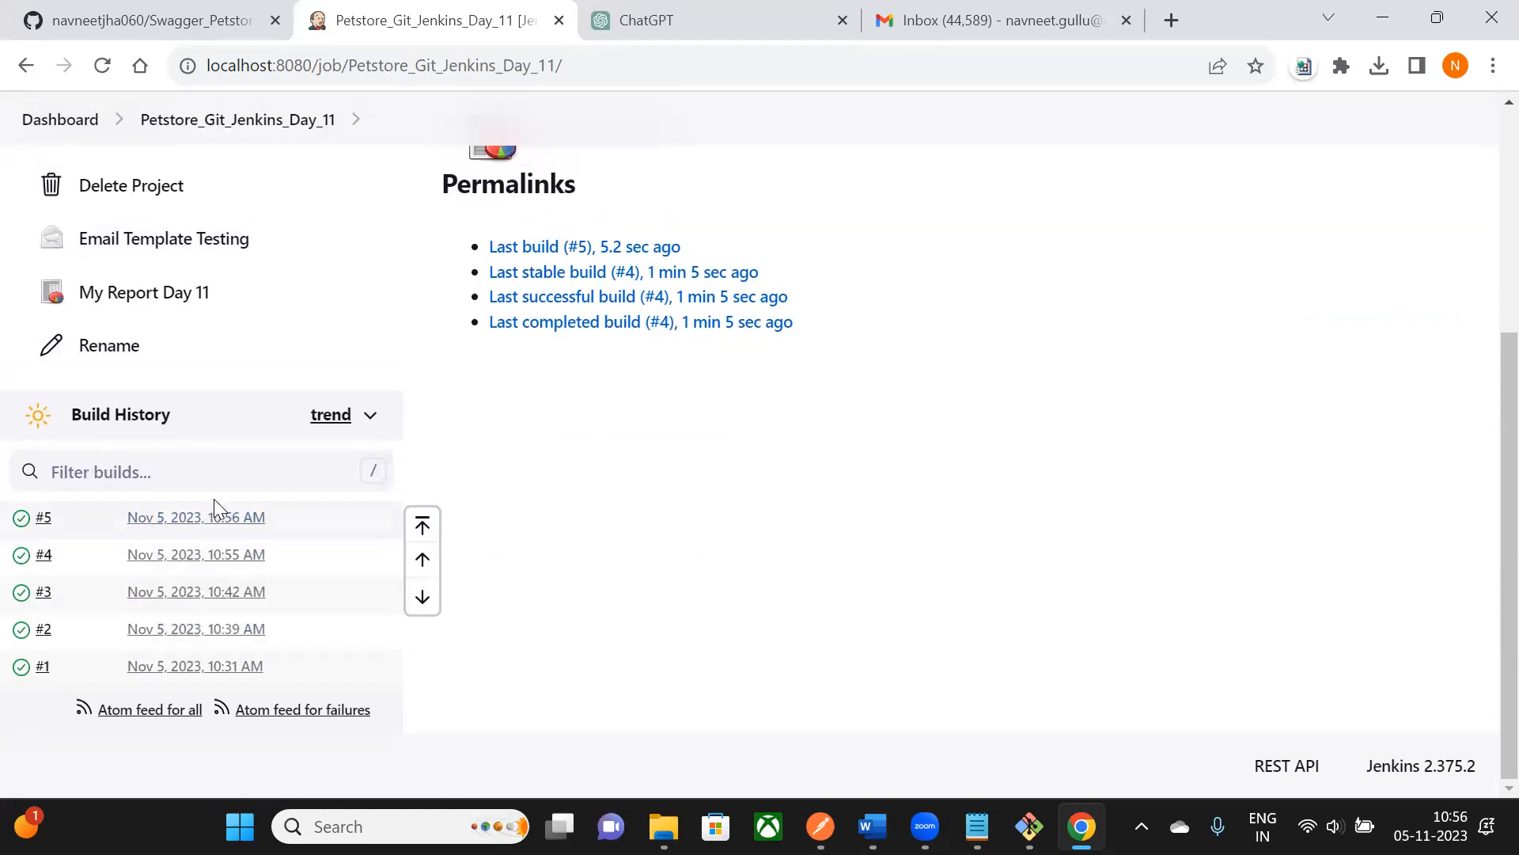
mouse_move(194, 524)
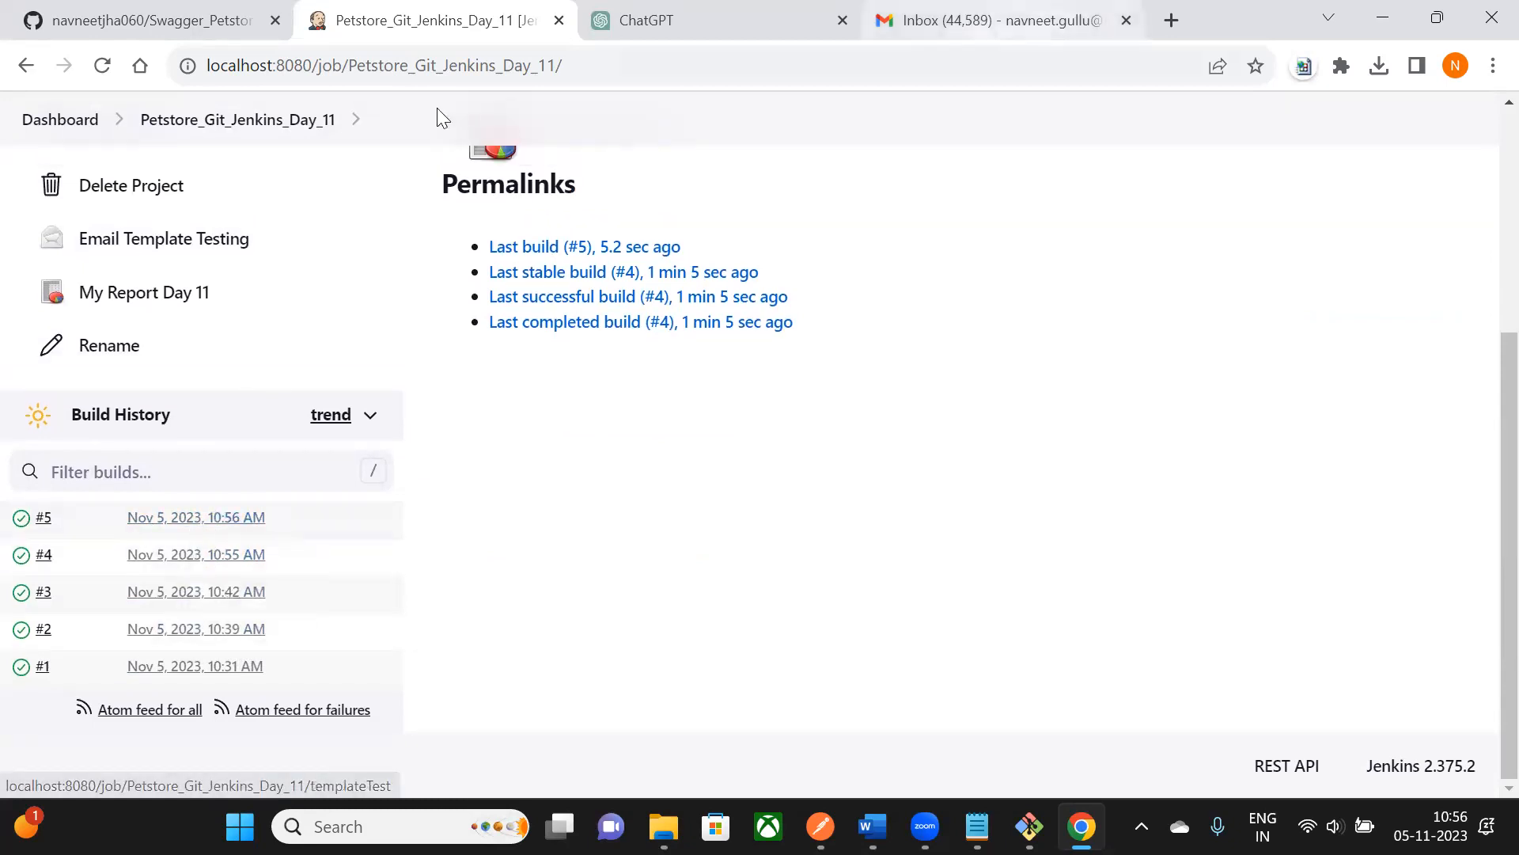
scroll(336, 426, "up", 5)
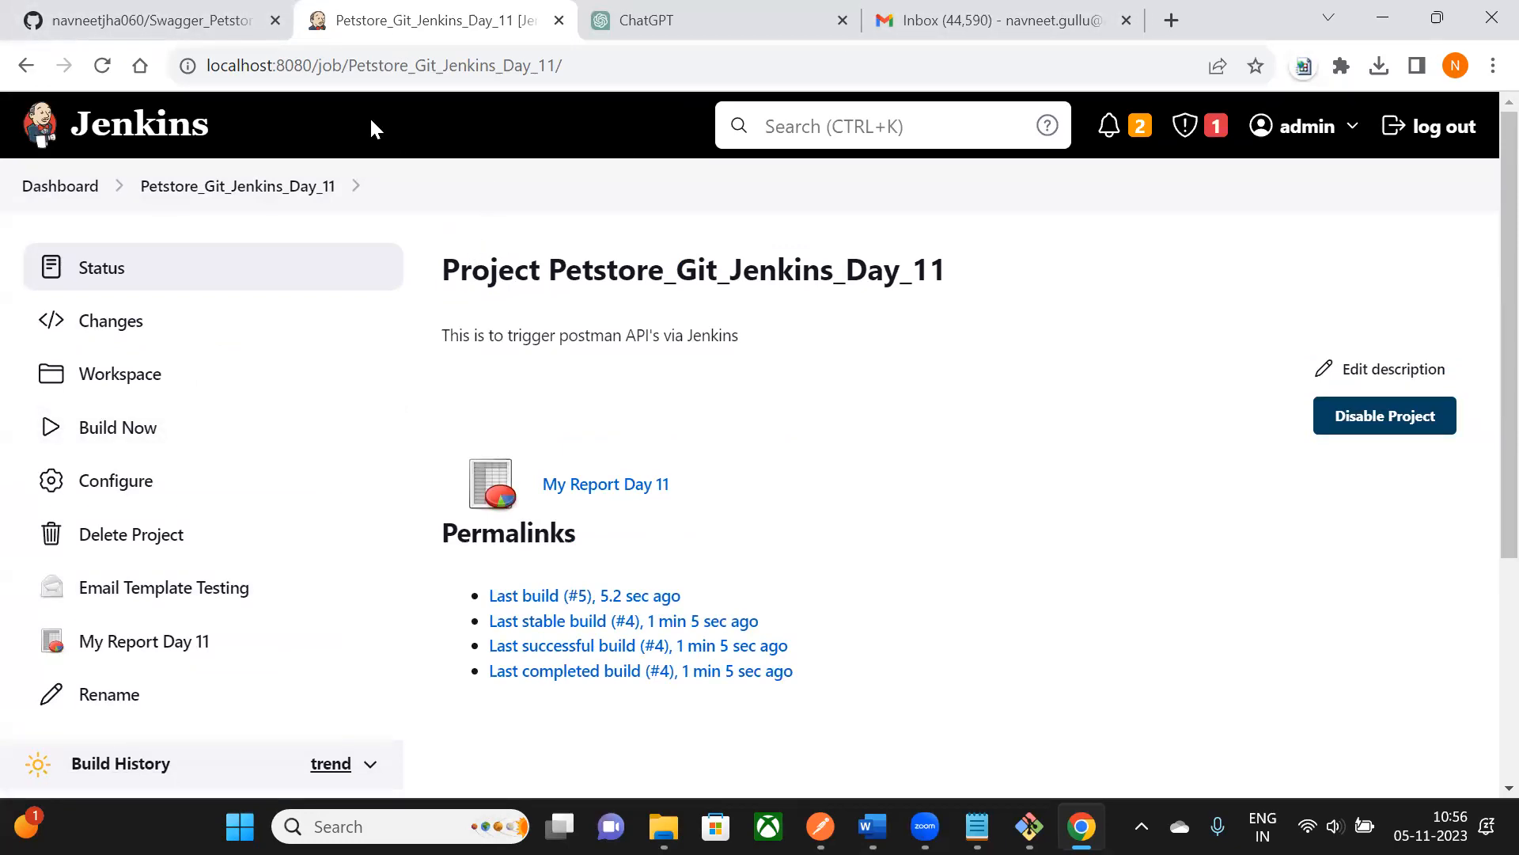
scroll(631, 444, "down", 4)
scroll(625, 445, "up", 4)
left_click(1394, 22)
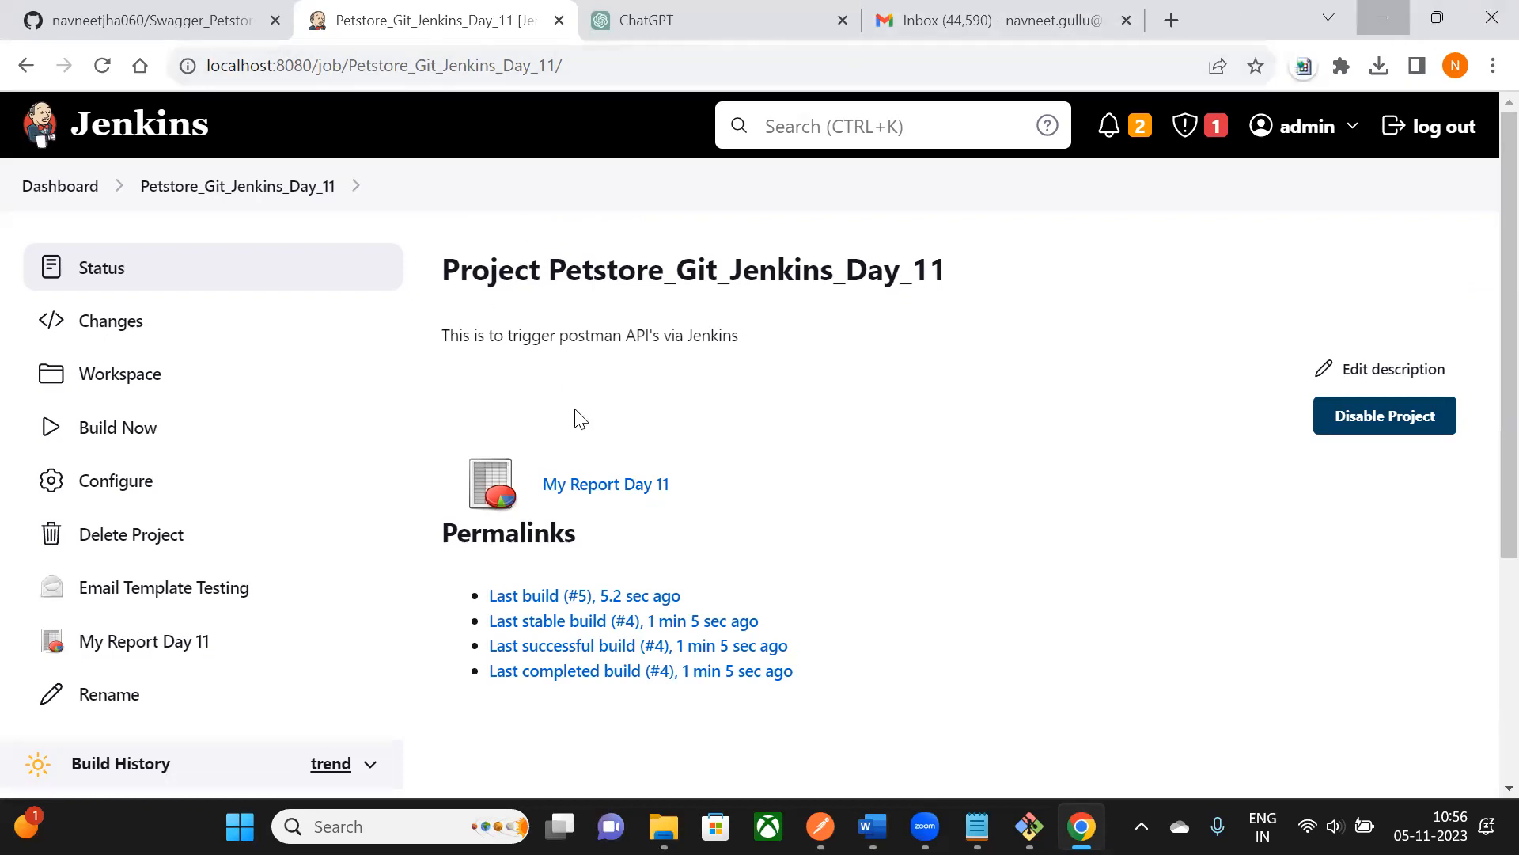